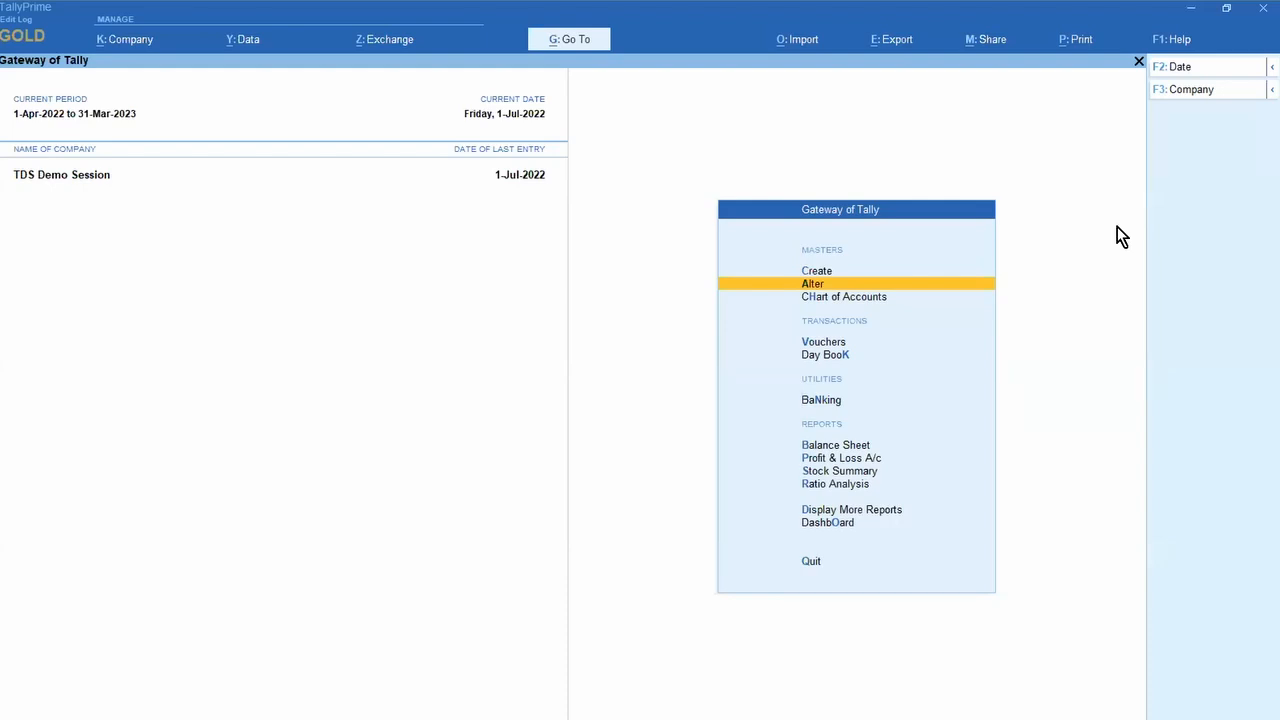
Step: Open the Sundry Creditors party ledger for alteration
key("Return")
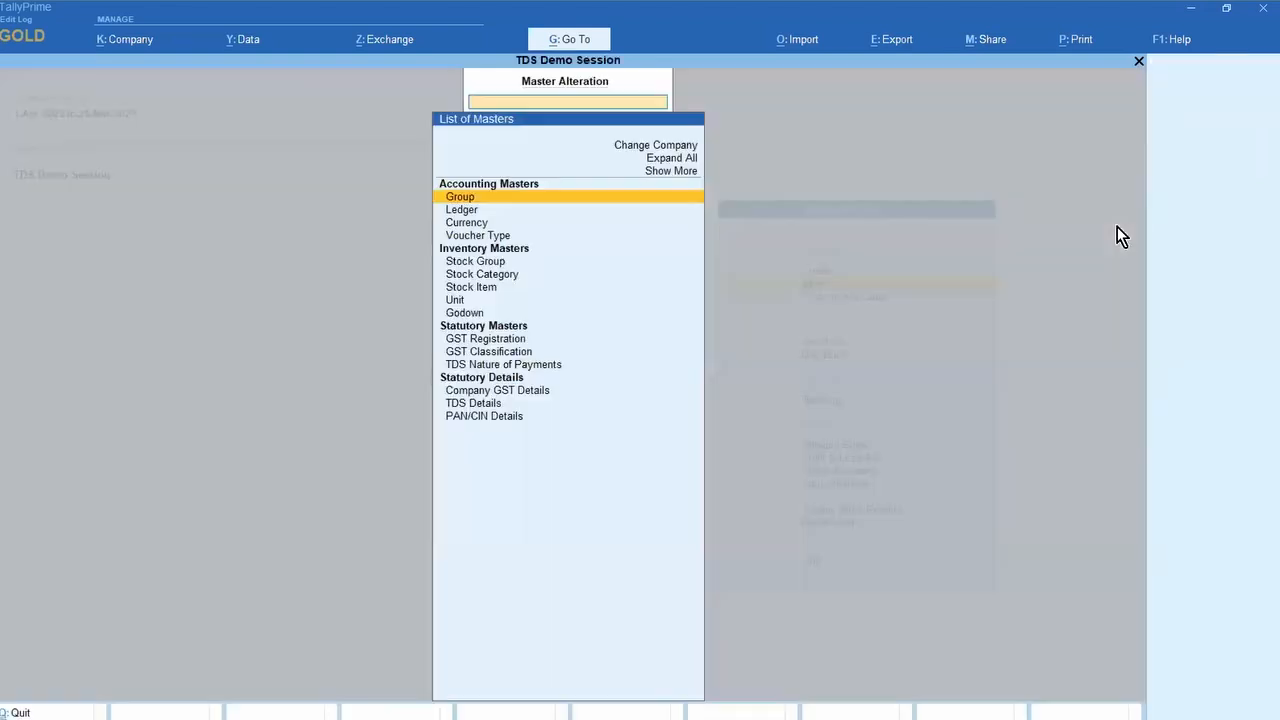
key("Down")
key("Return")
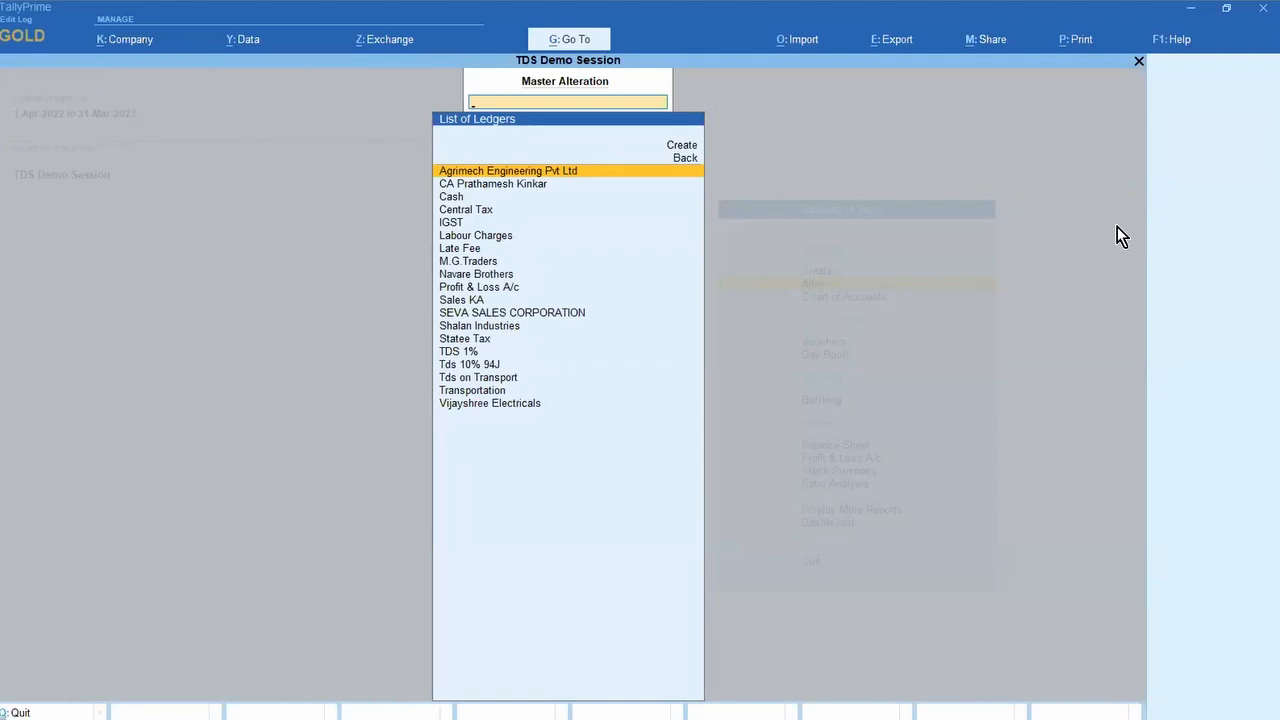
key("Down")
key("Return")
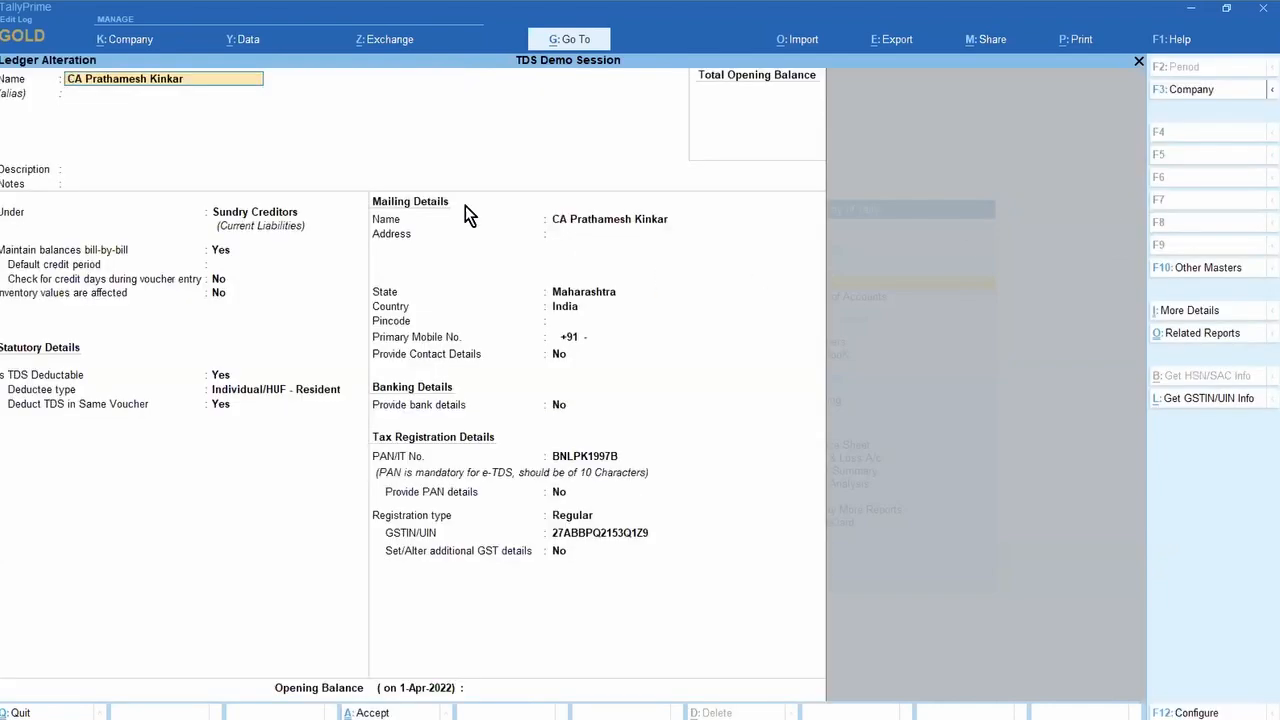
Step: Change the GSTIN's last digit to 1, see it rejected as invalid, restore 9, and accept
left_click(618, 533)
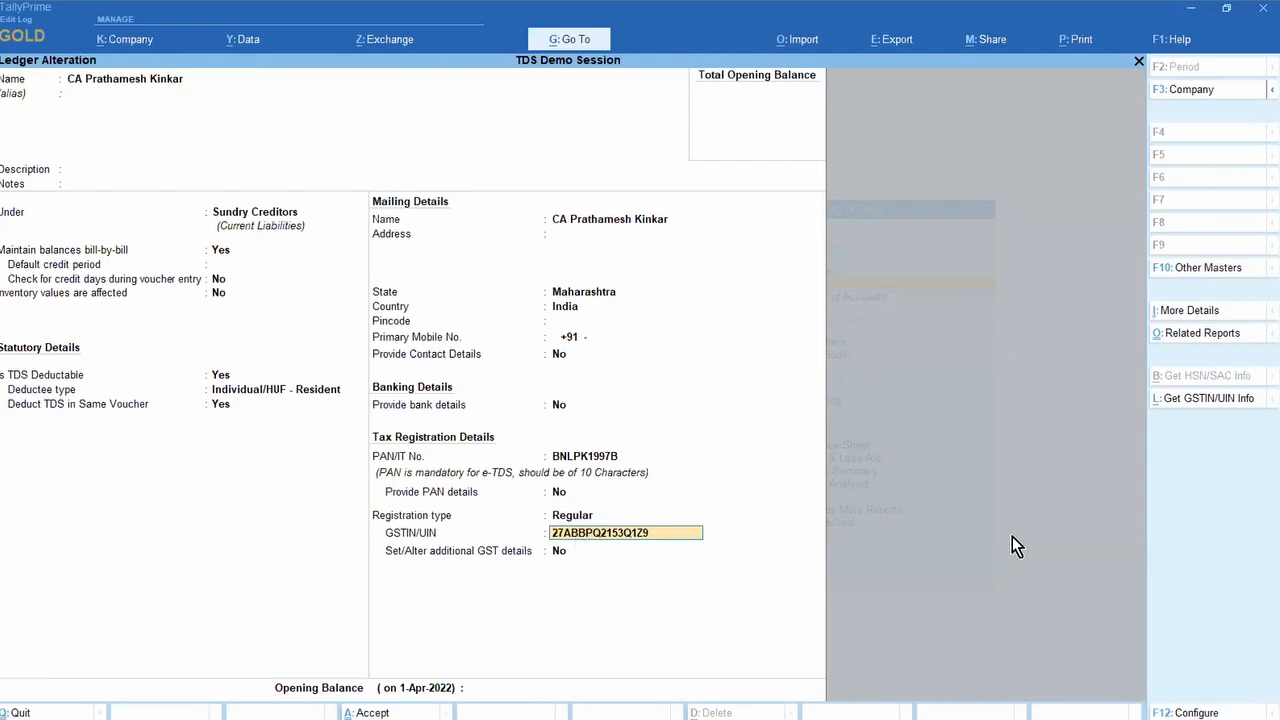
key("Return")
key("Up")
key("BackSpace")
type("1")
key("Return")
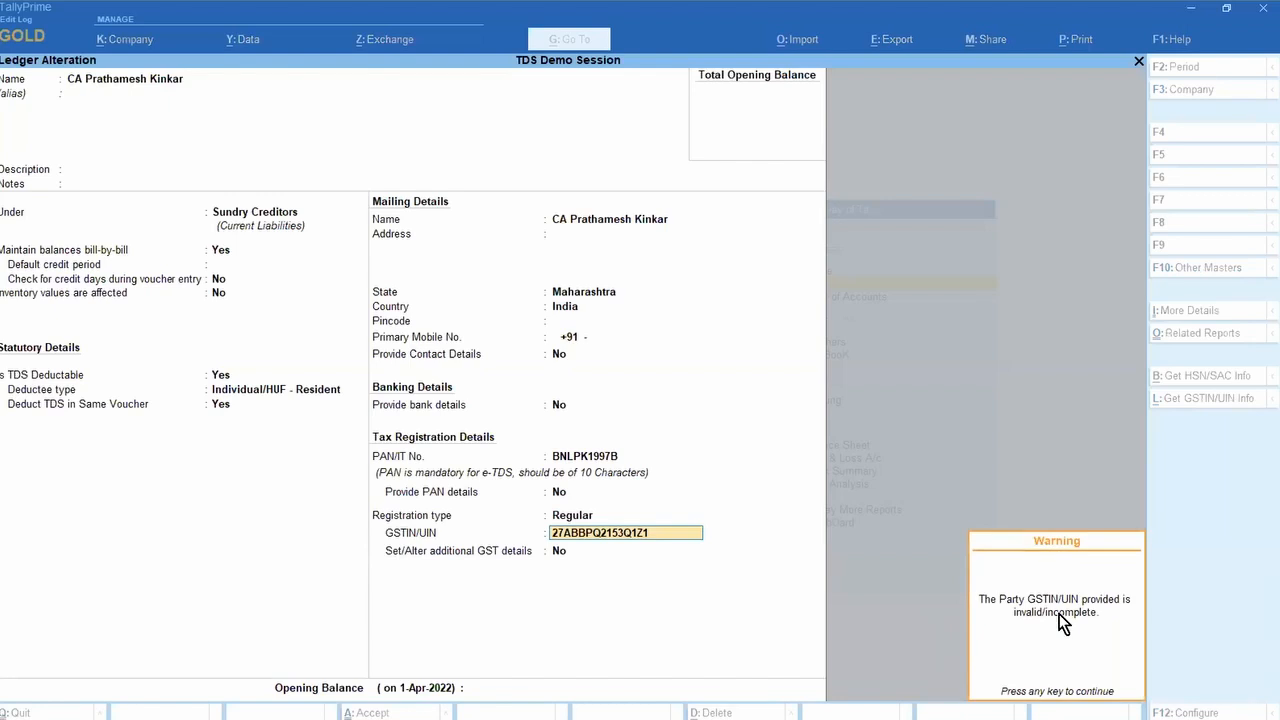
key("Return")
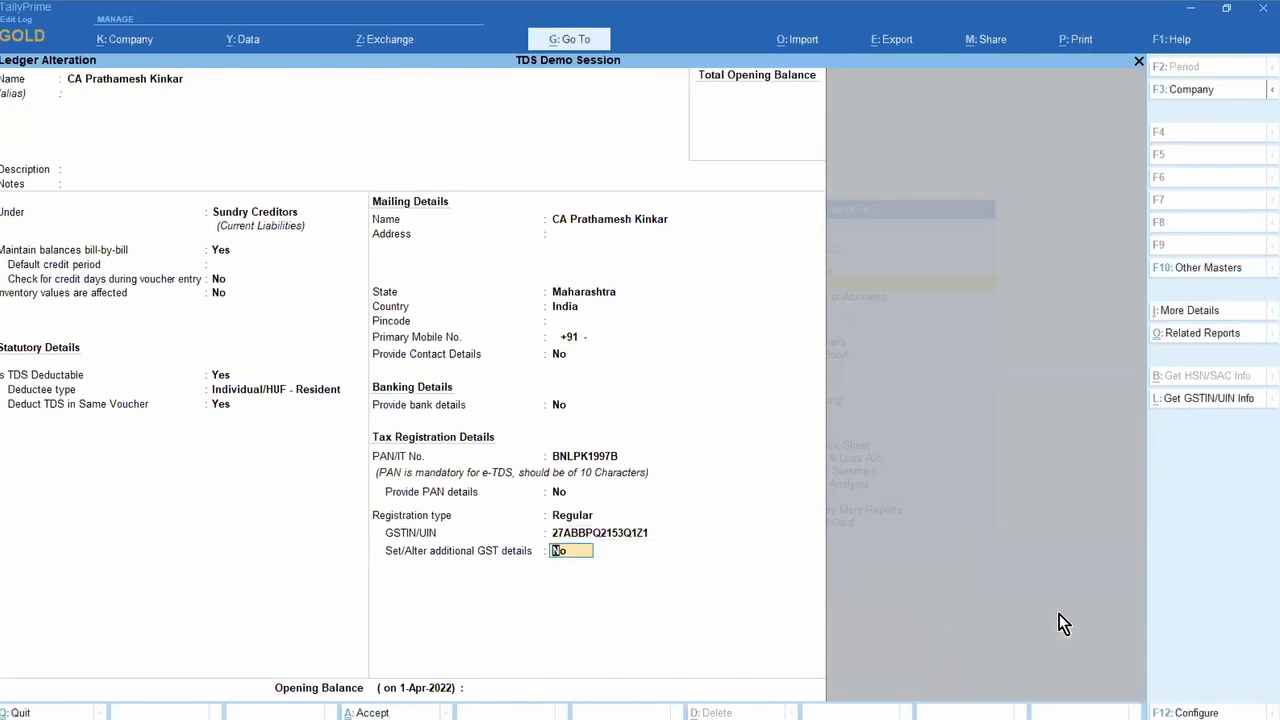
key("BackSpace")
key("BackSpace")
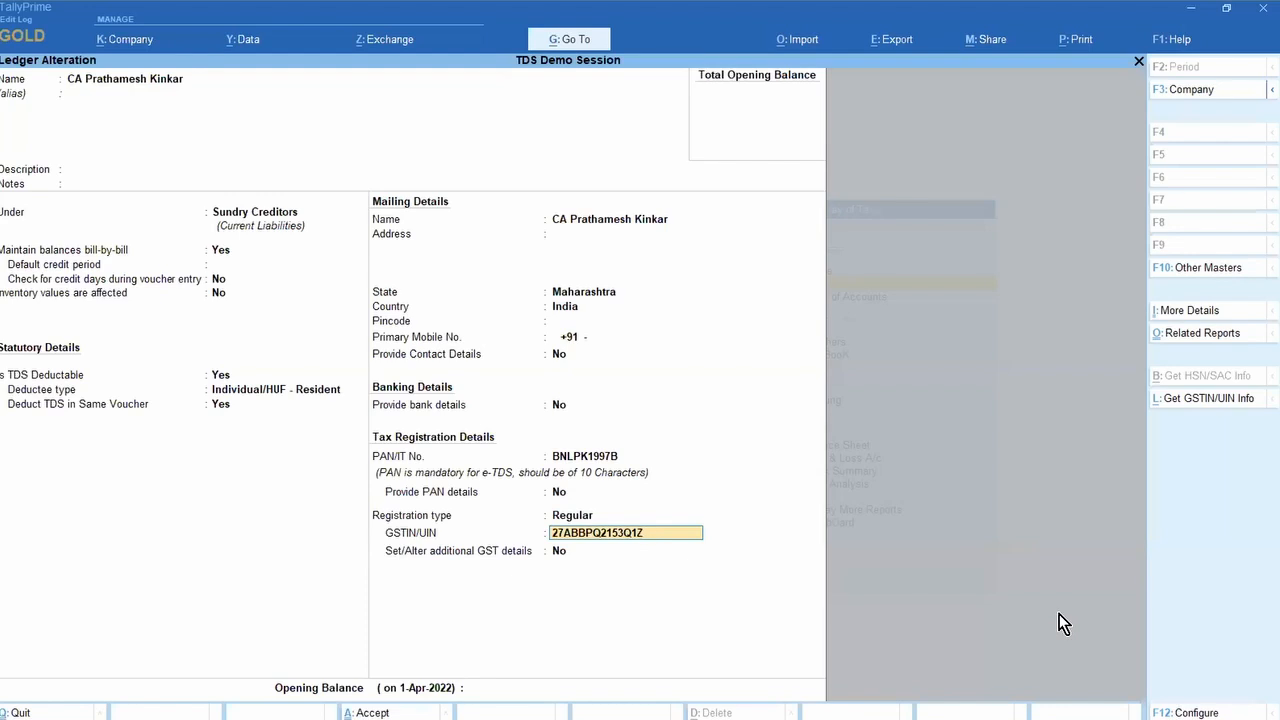
type("9")
key("Return")
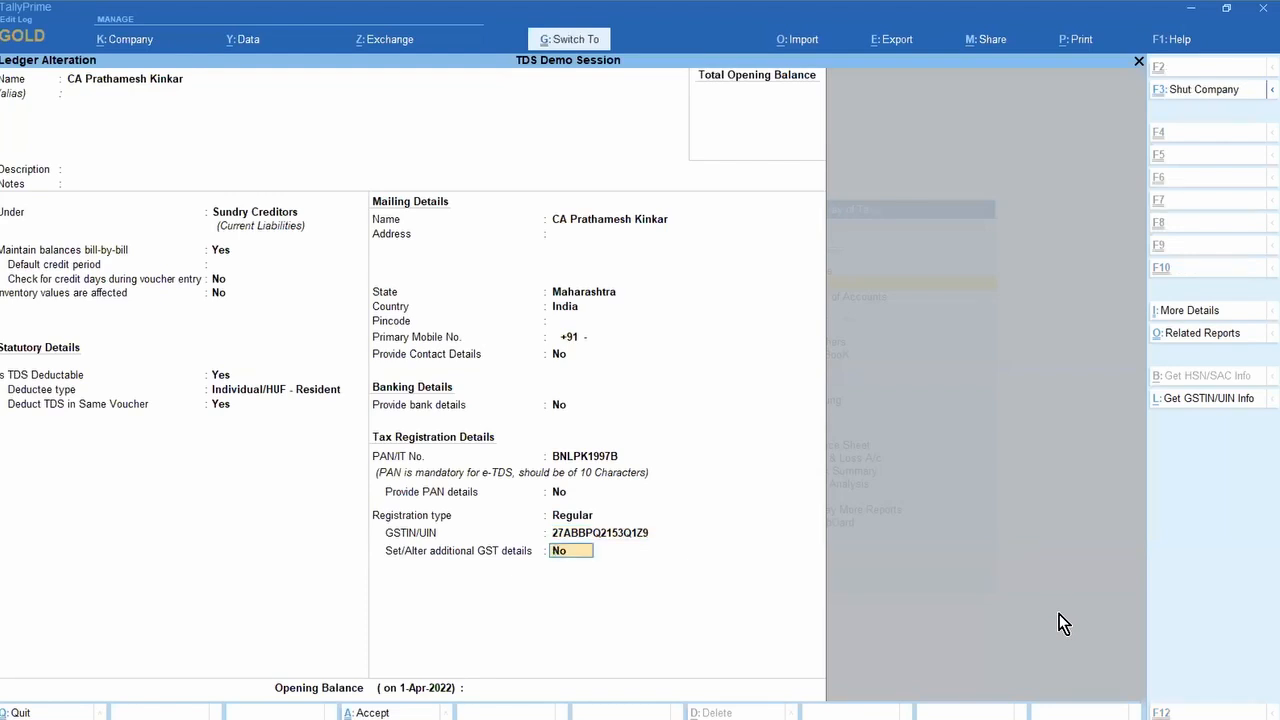
key("Return")
key("Return")
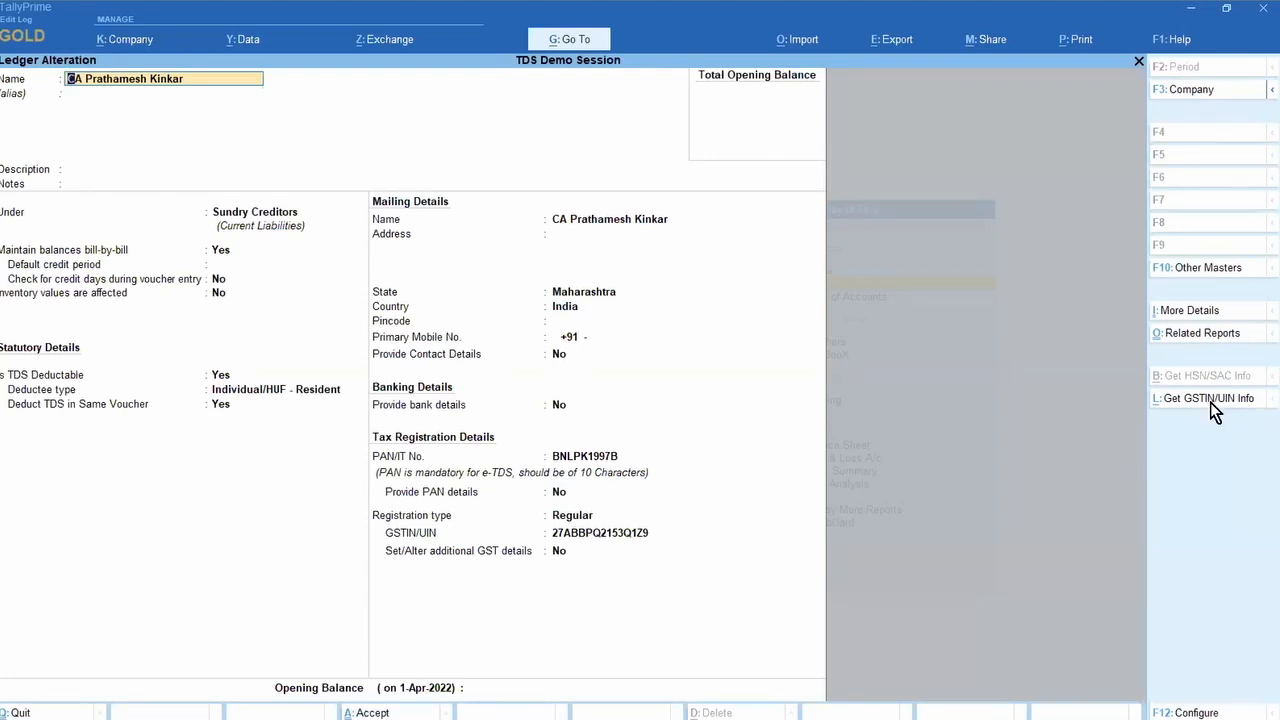
Step: Fetch the party's GSTIN details from the portal, review the Active status, and close the comparison
left_click(1210, 400)
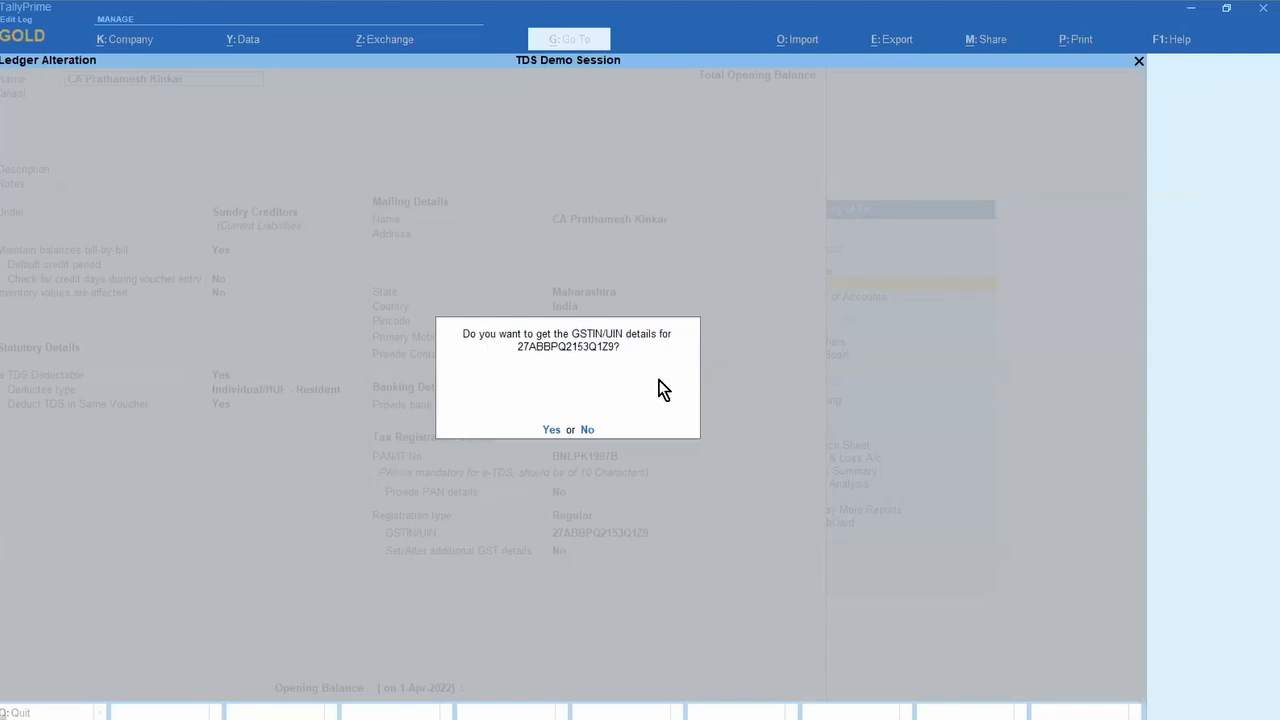
key("y")
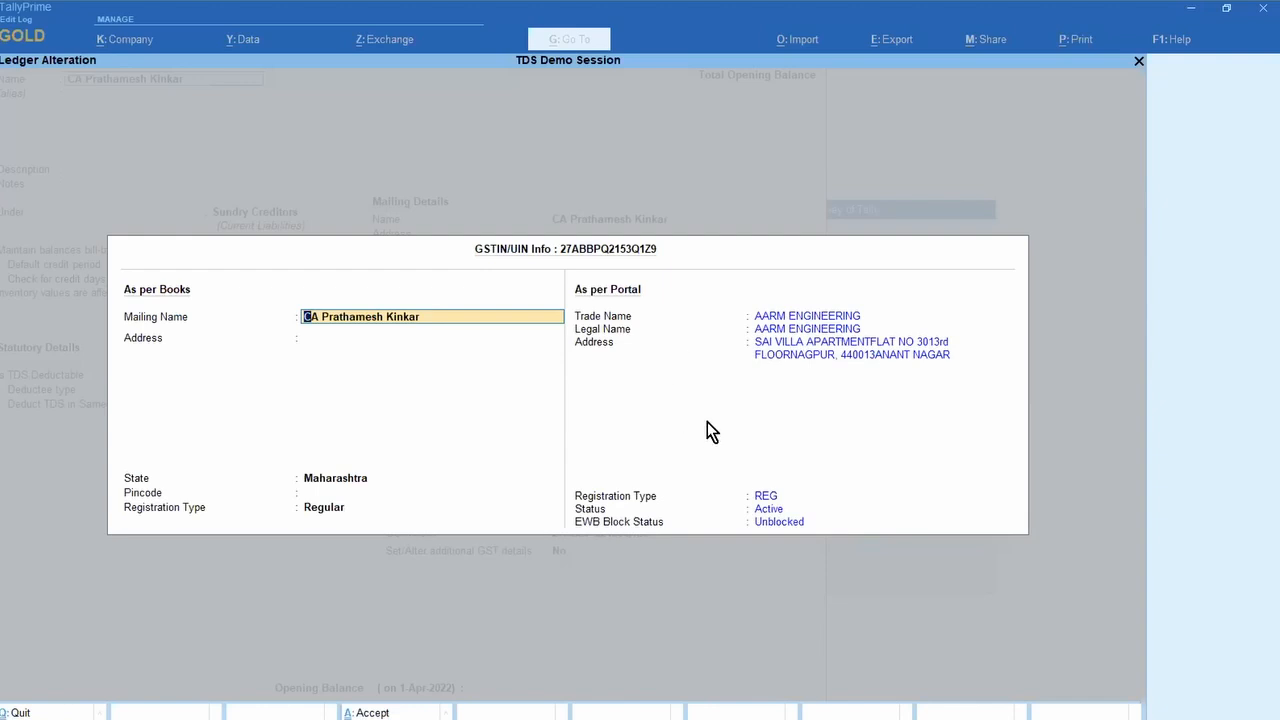
key("Escape")
key("Escape")
key("y")
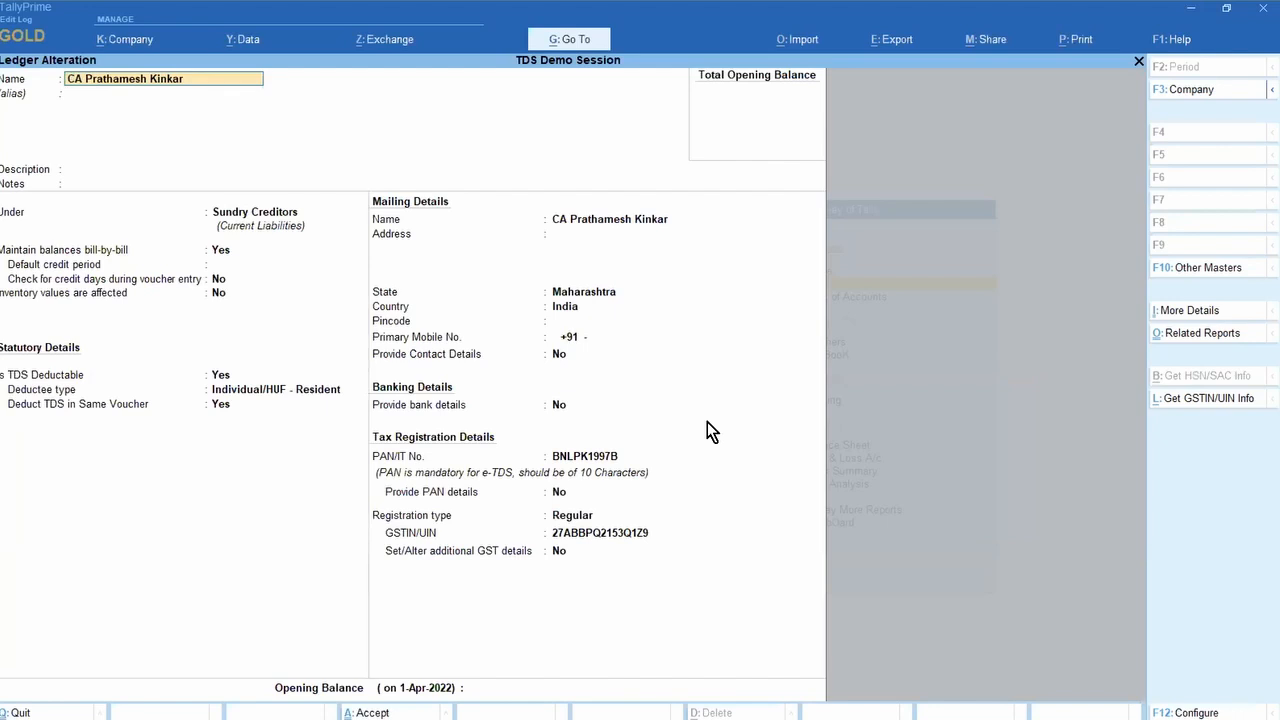
key("BackSpace")
Step: Quit the ledger unchanged and open stock item Item A at its HSN/SAC field (4567)
key("Escape")
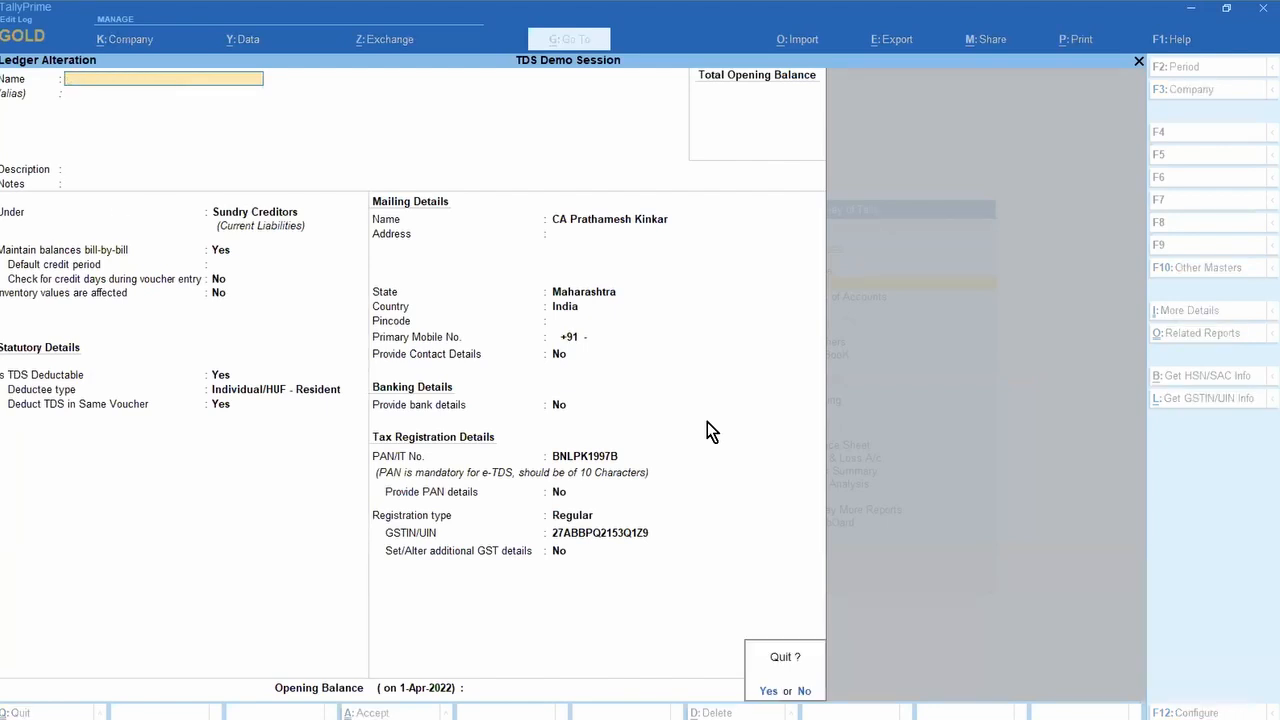
key("y")
key("Escape")
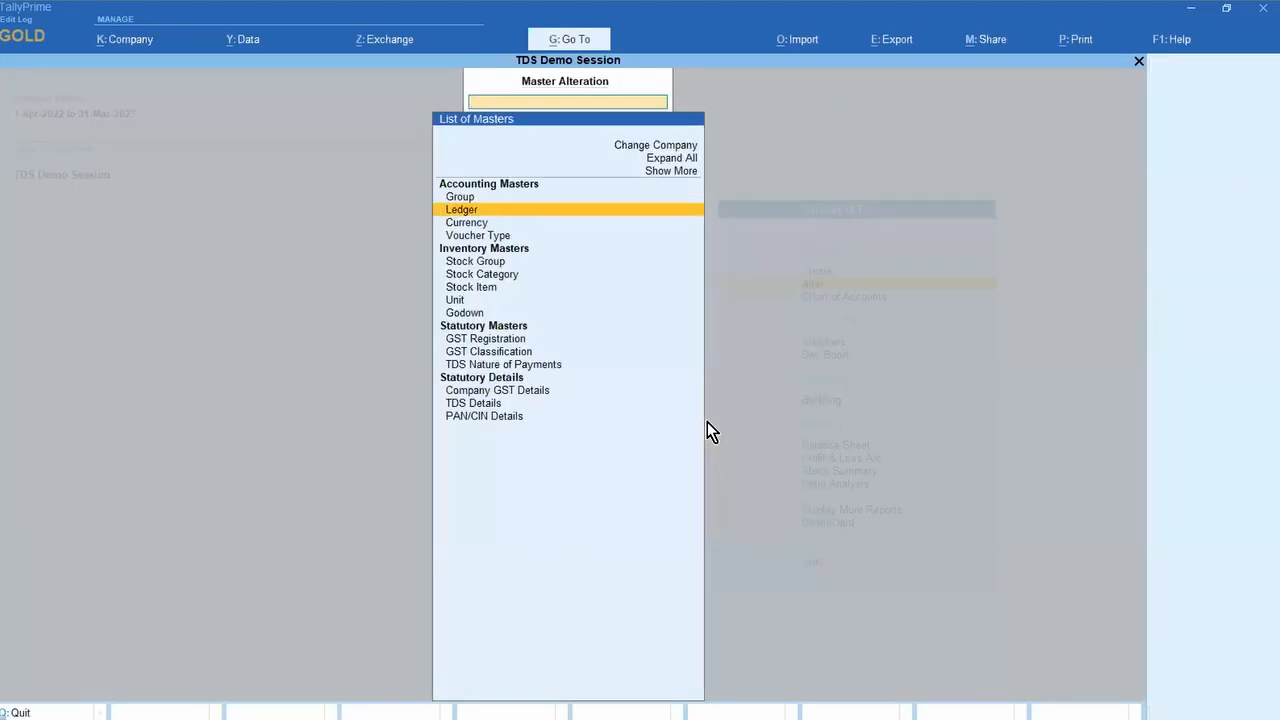
key("Down")
key("Down")
key("Down")
key("Down")
key("Down")
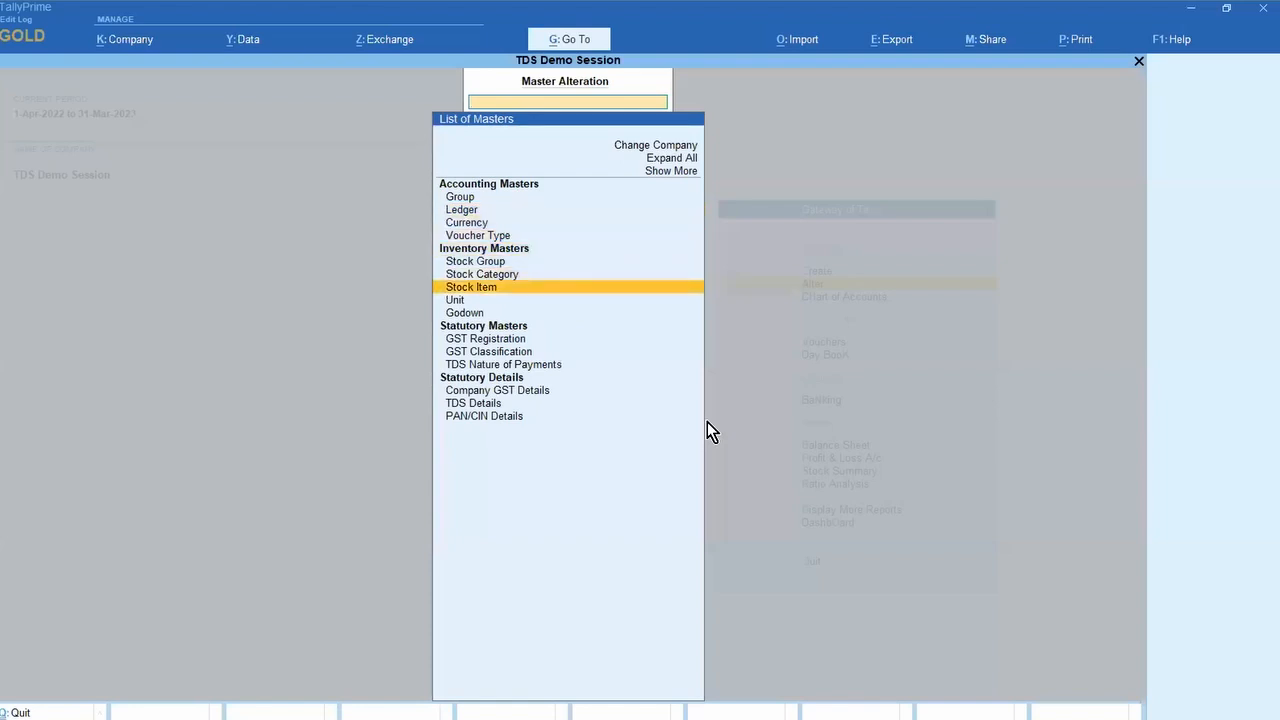
key("Return")
key("Return")
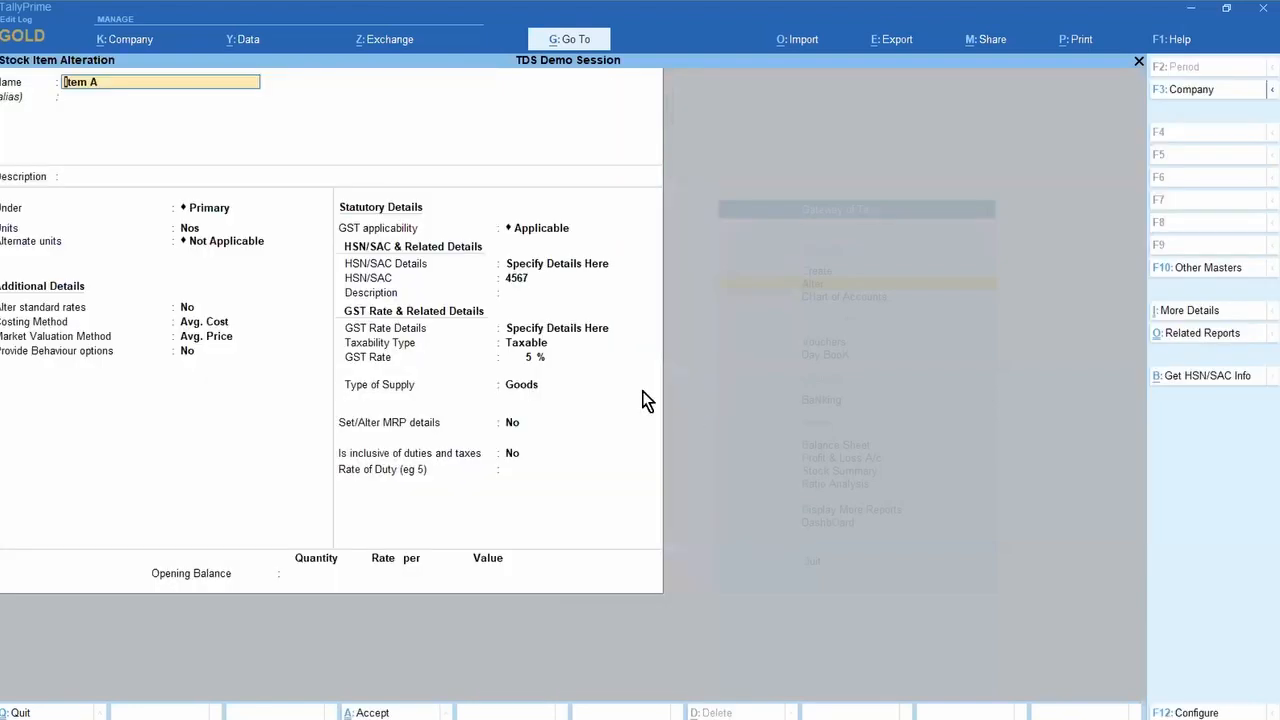
left_click(570, 280)
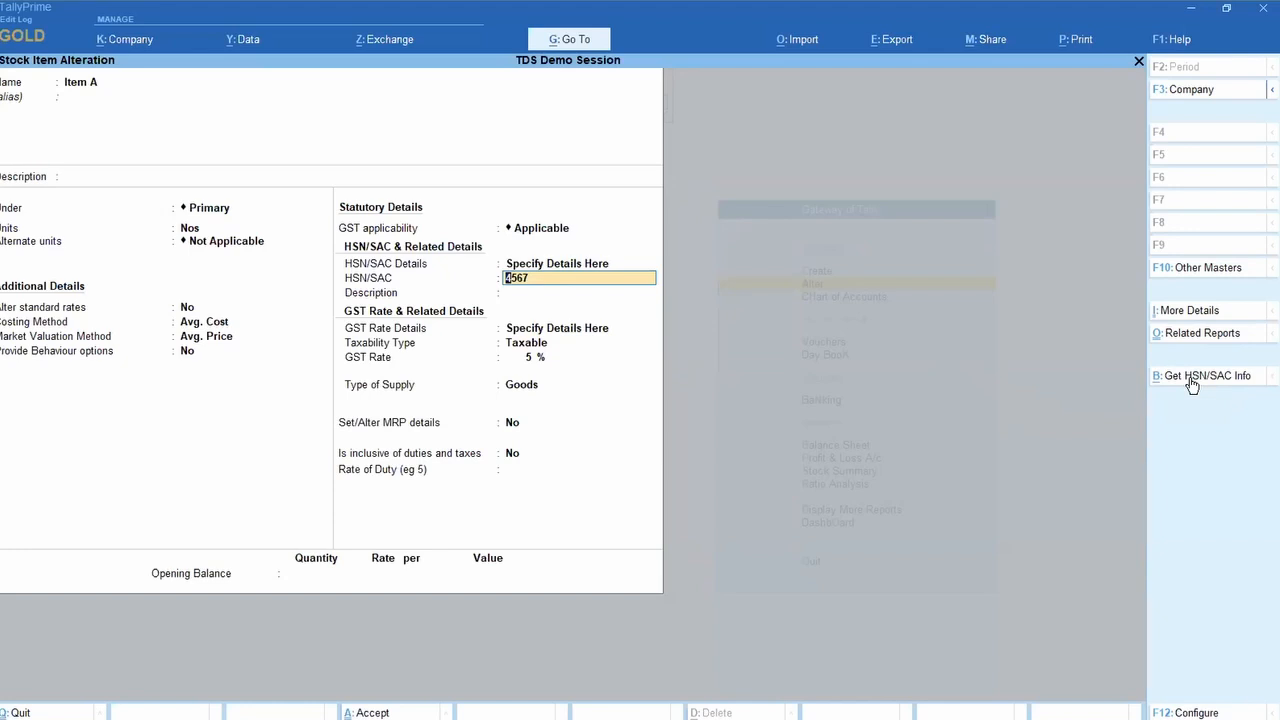
Step: Validate HSN/SAC 4567 online, see it rejected as invalid, and close the summary
left_click(1192, 385)
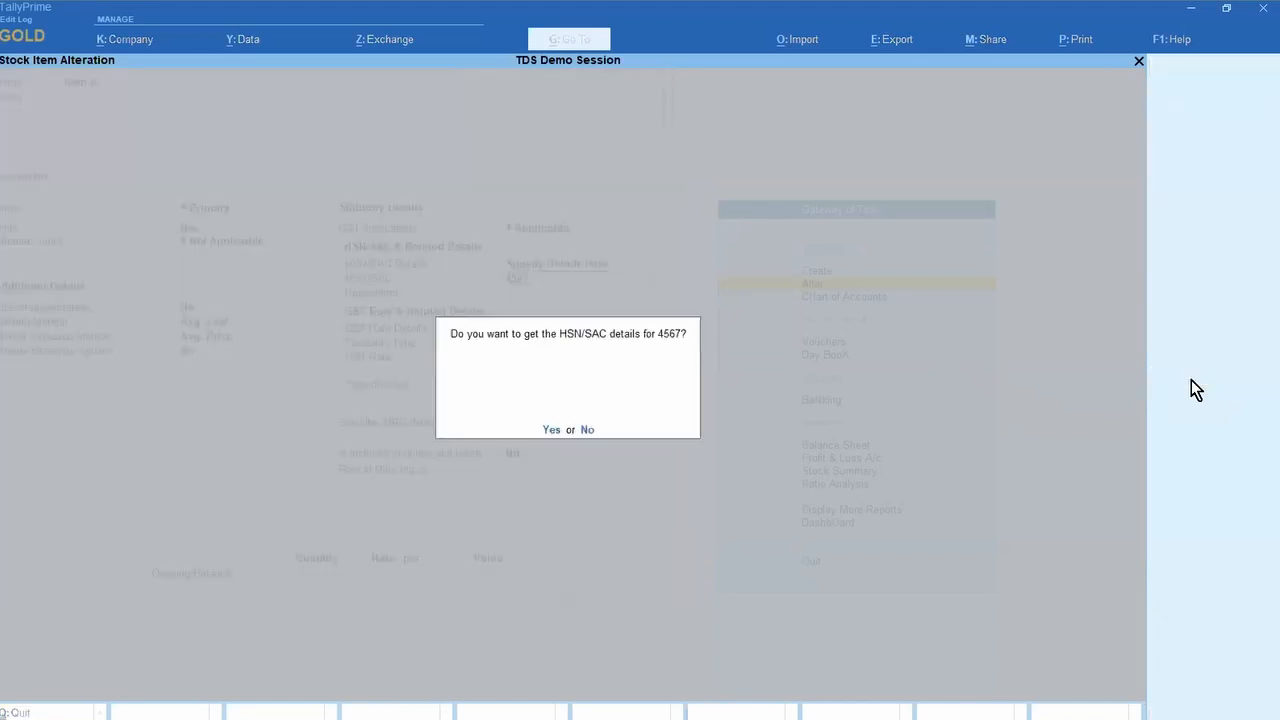
key("y")
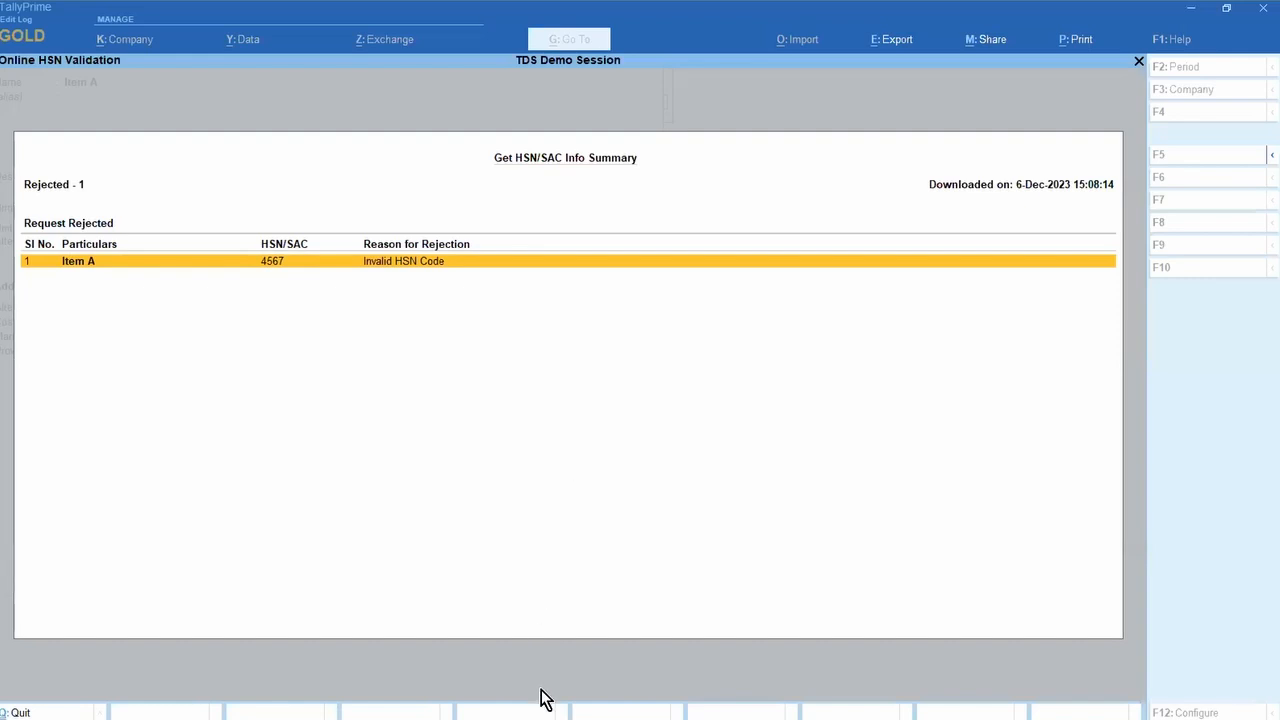
key("Escape")
key("alt+Tab")
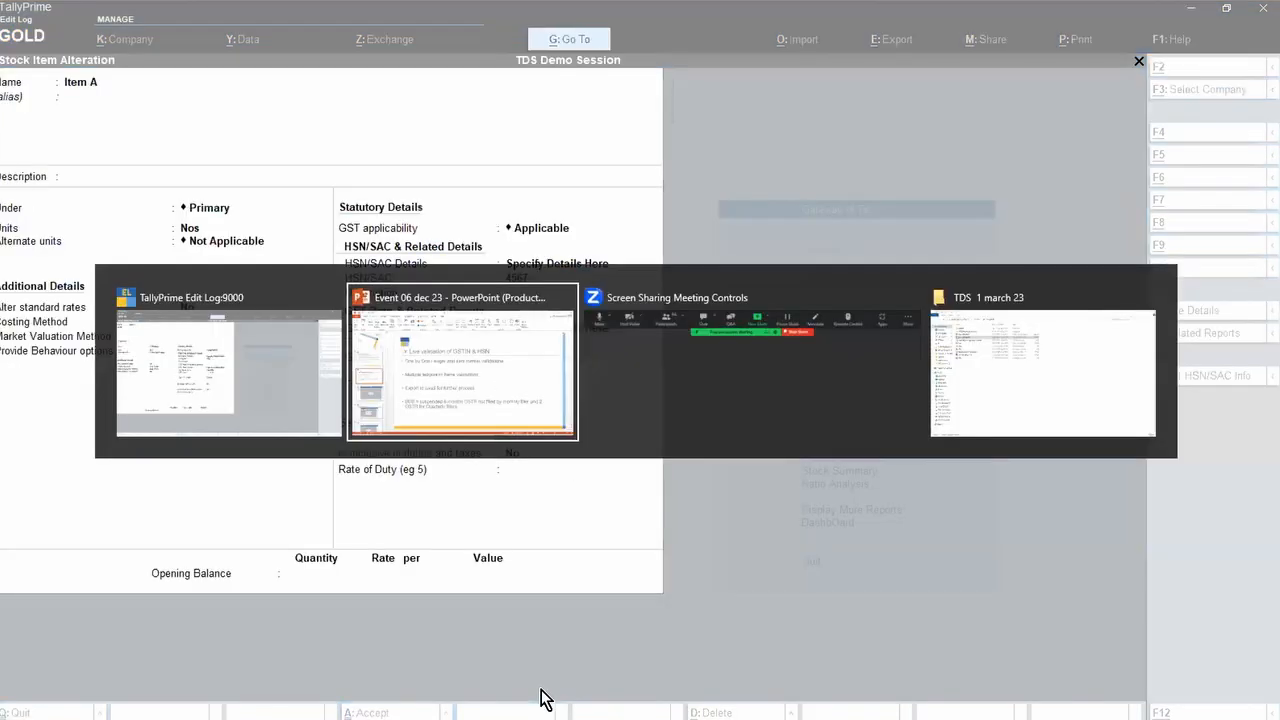
key("Tab")
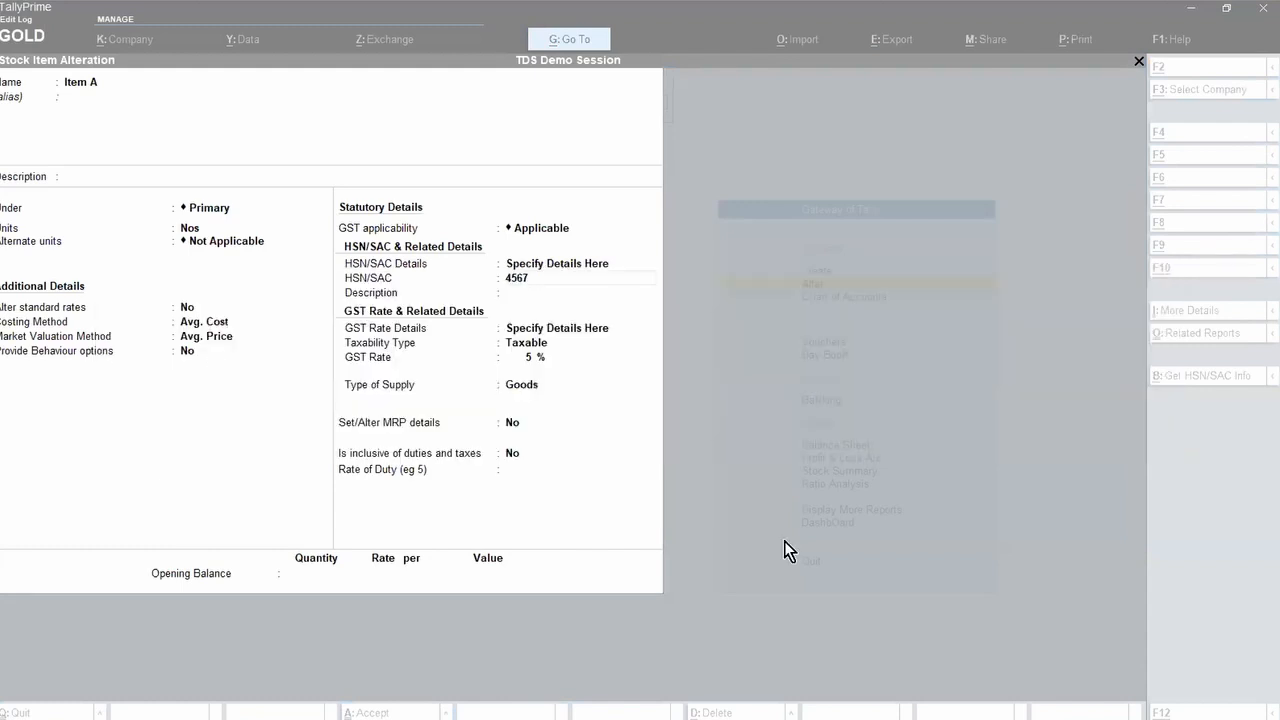
Step: Clear the windows to the desktop and launch Google Chrome in the usual profile
left_click(1191, 6)
left_click(1191, 8)
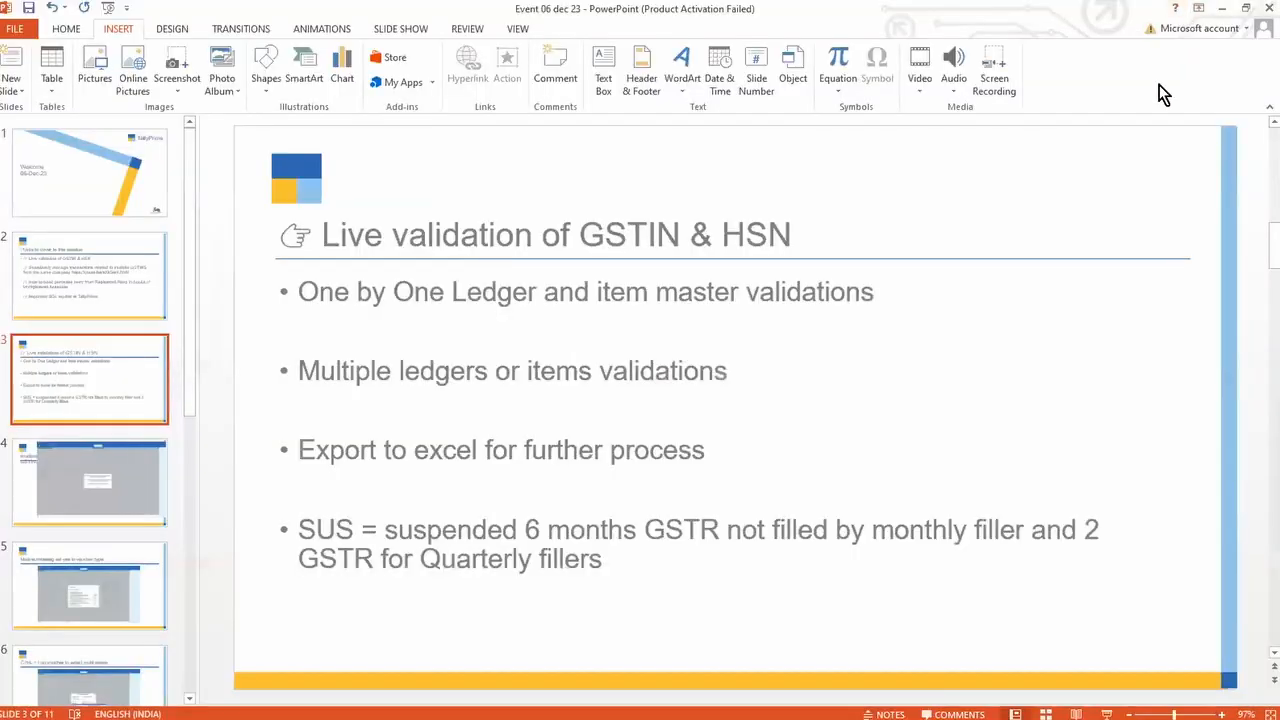
key("alt+Tab")
key("super+d")
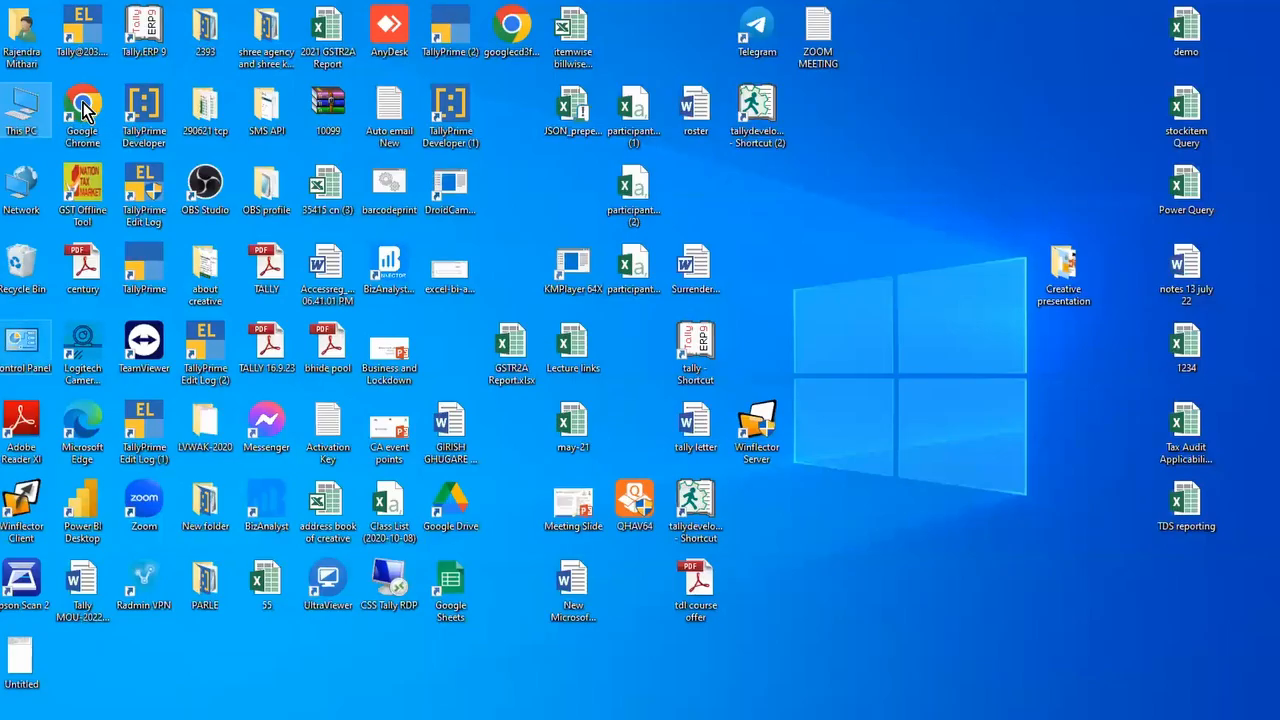
double_click(85, 110)
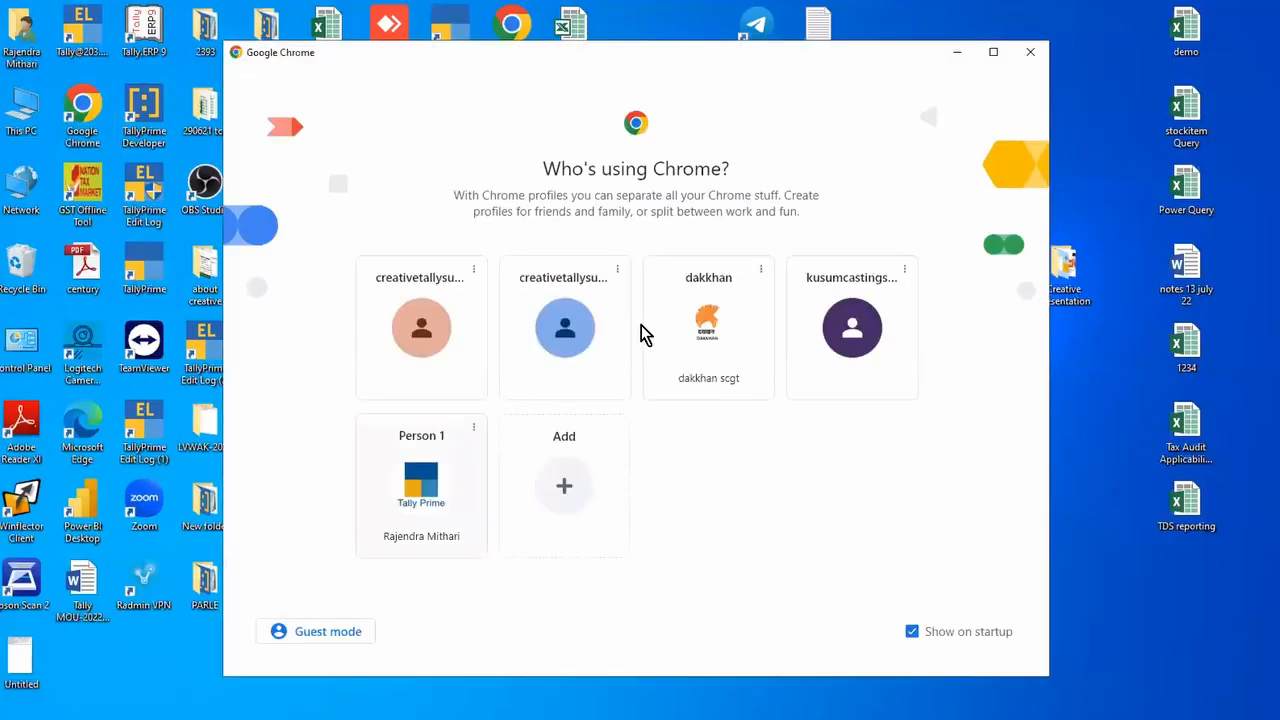
left_click(406, 447)
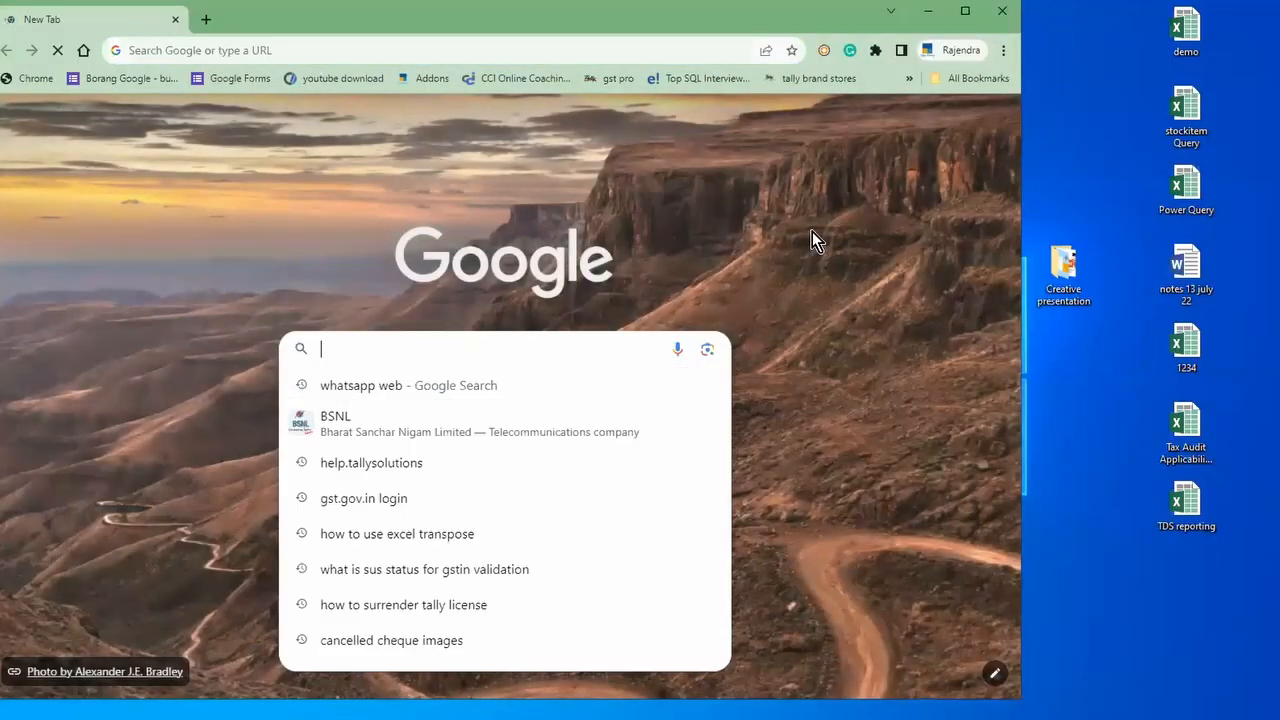
Step: Search 'hsn code' and select the laptop HSN code 8471 from the results
type("hsn code for laaptop")
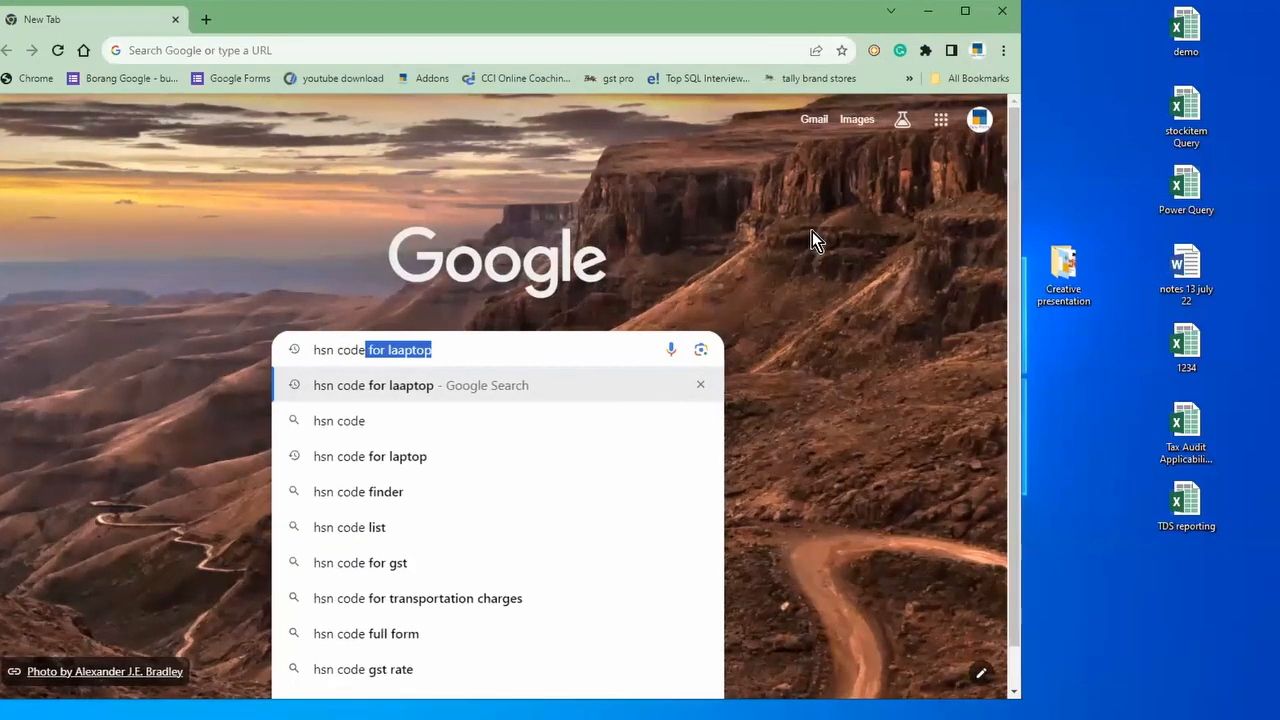
key("Return")
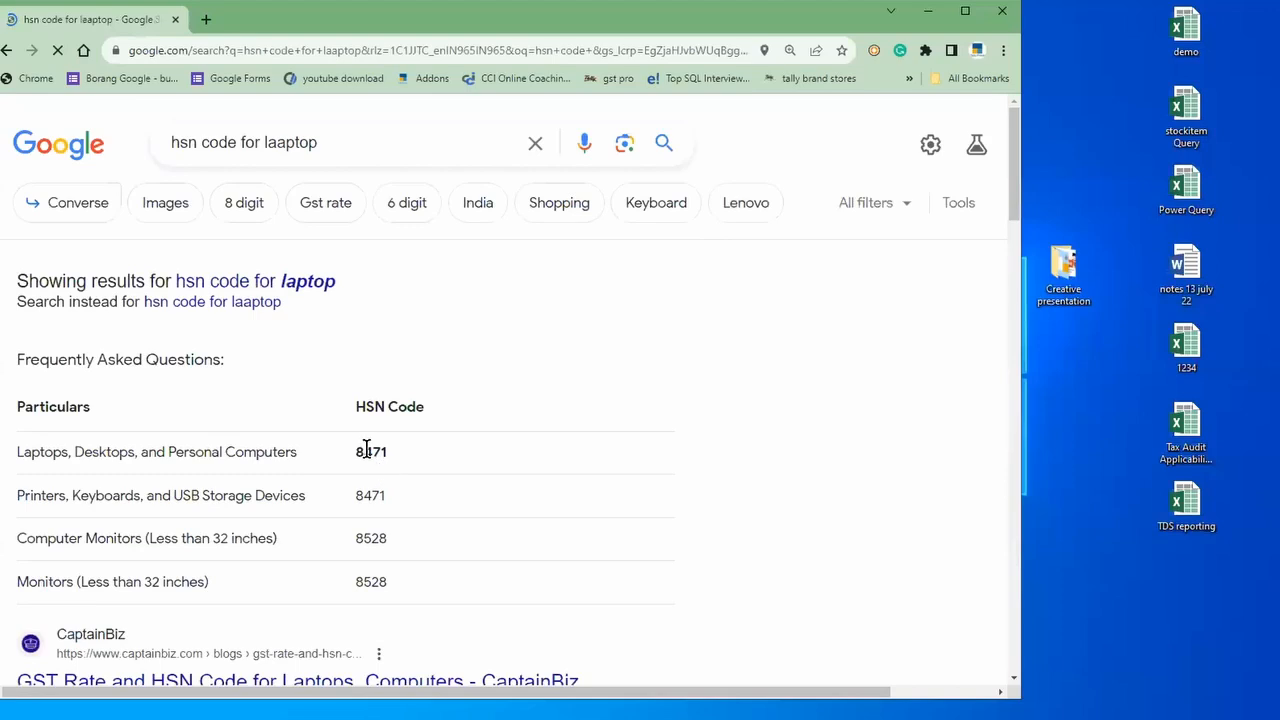
double_click(370, 452)
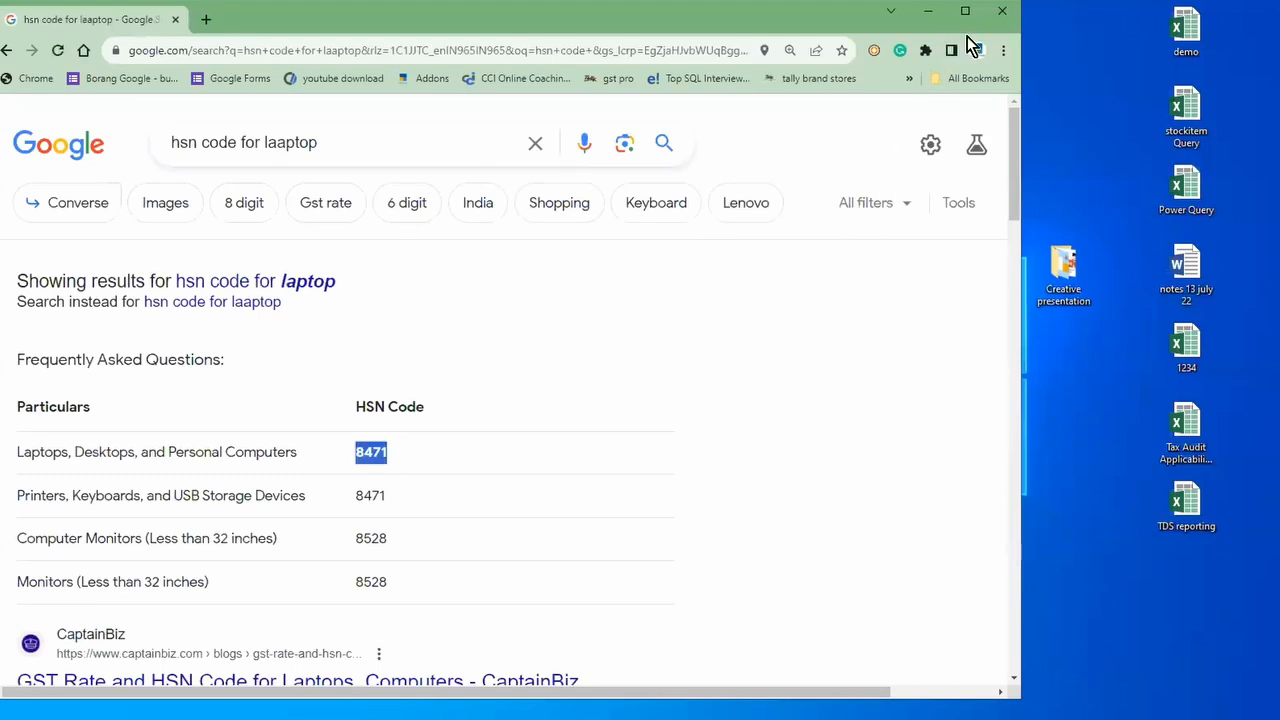
key("alt+Tab")
key("Escape")
Step: Try HSN/SAC 8655 with the effective date, then back out without quitting the form
key("alt+Tab")
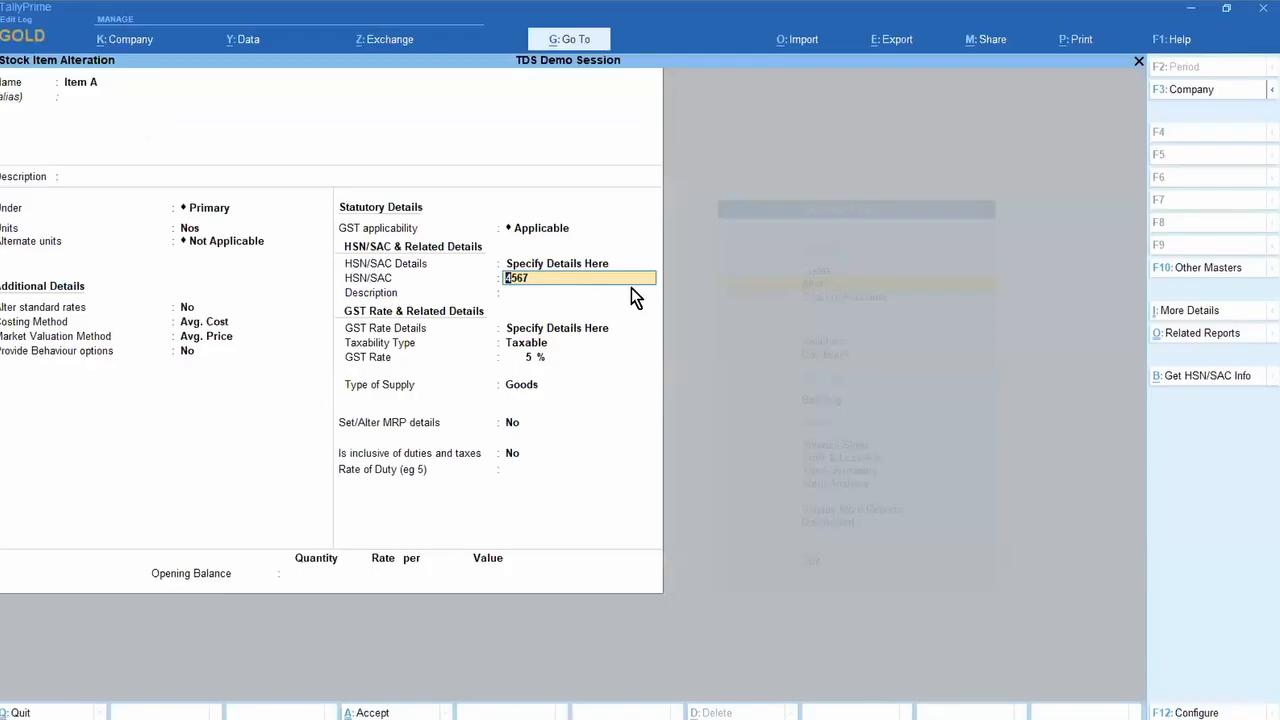
key("Return")
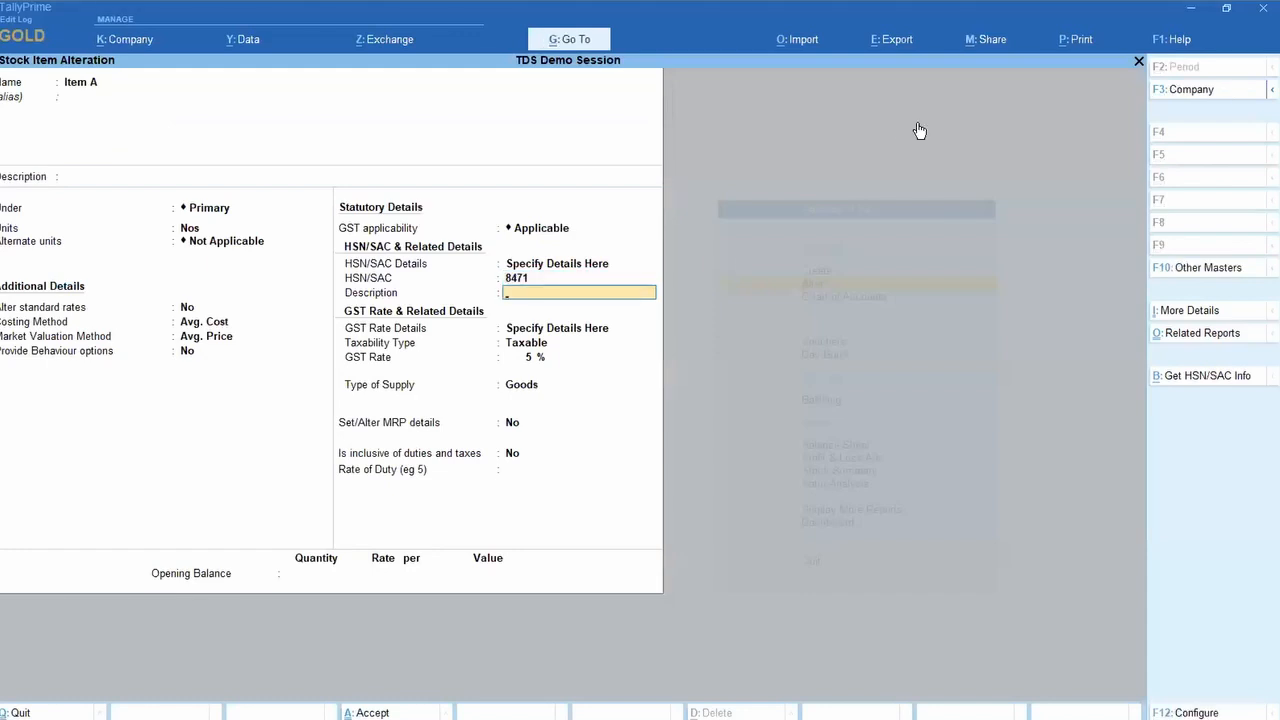
key("Return")
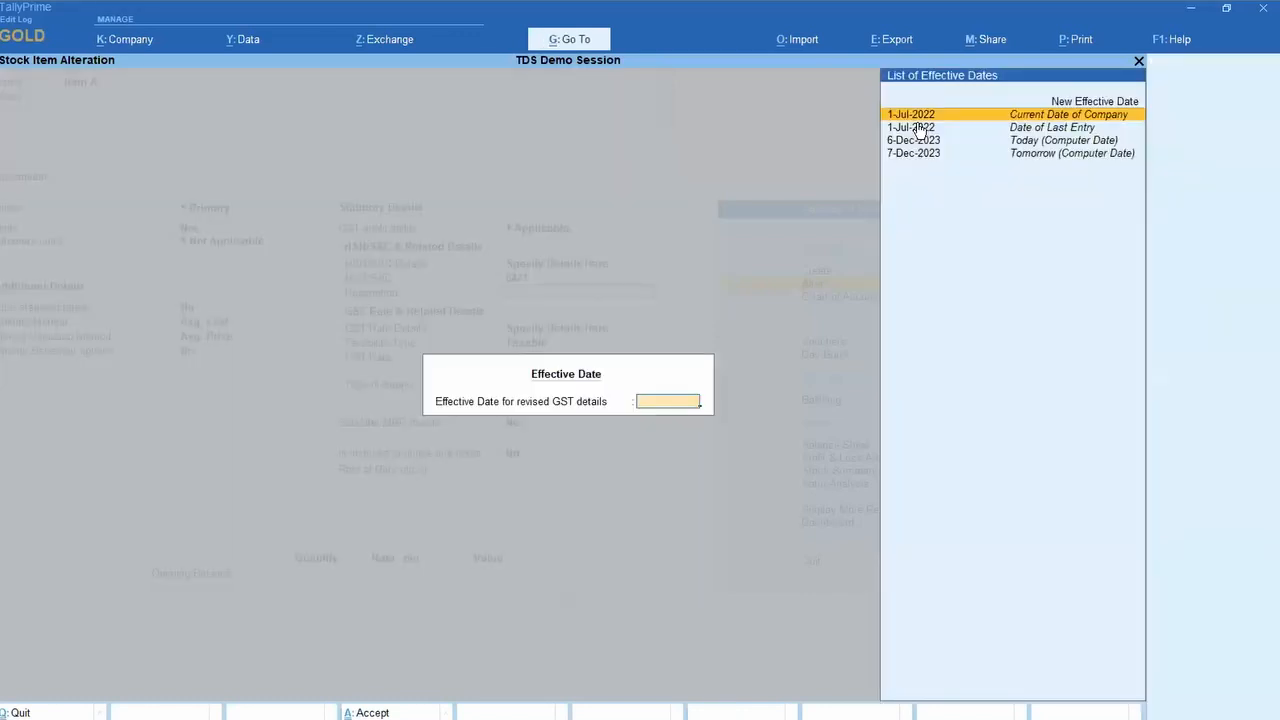
key("Return")
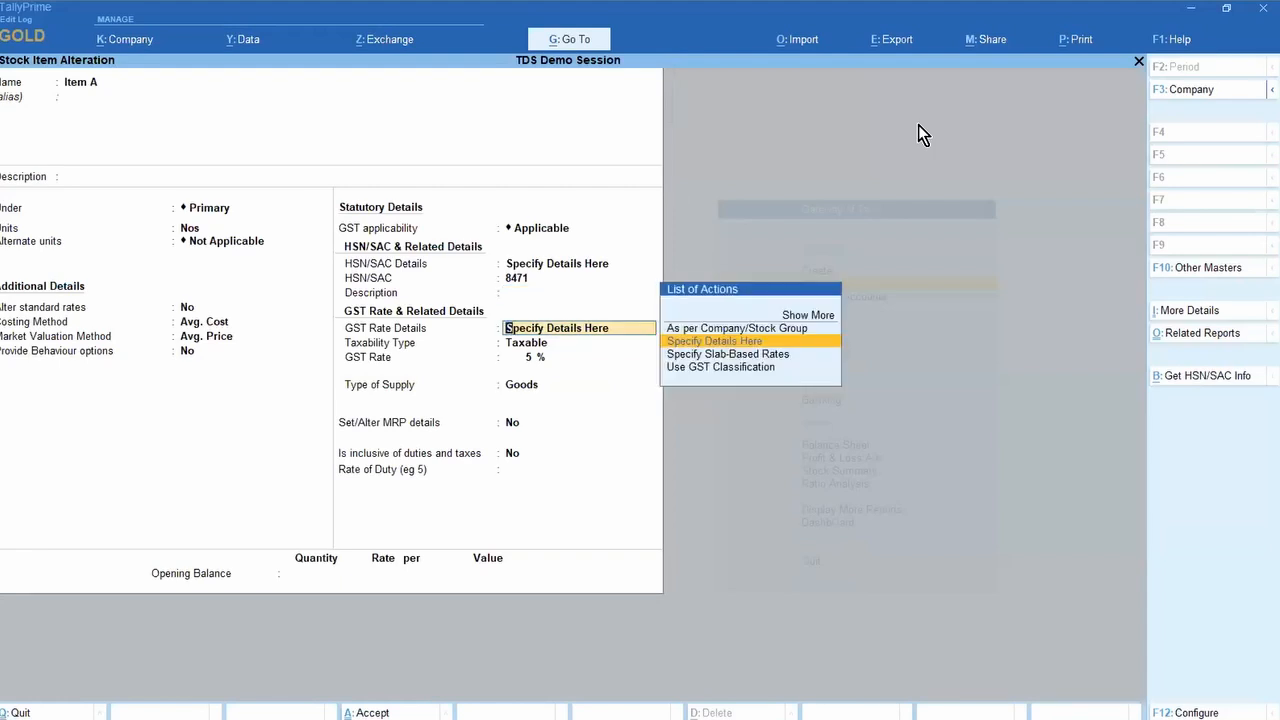
key("BackSpace")
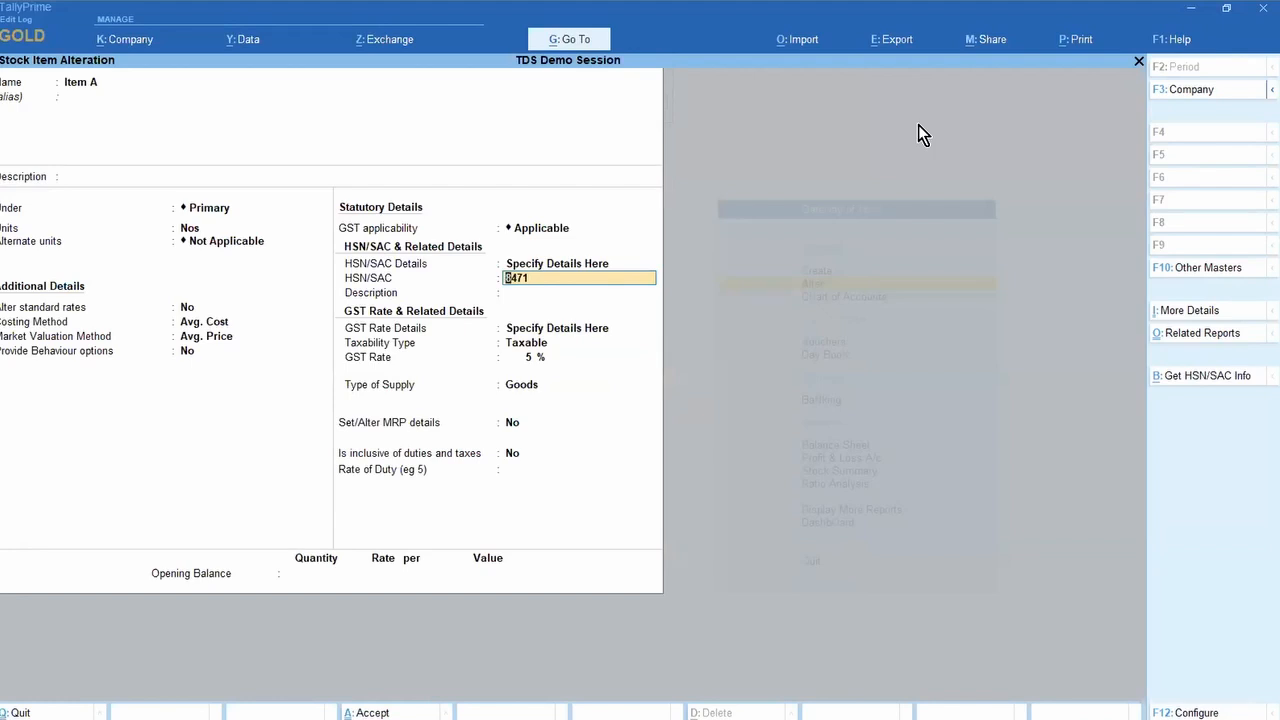
type("8655")
key("Return")
key("Return")
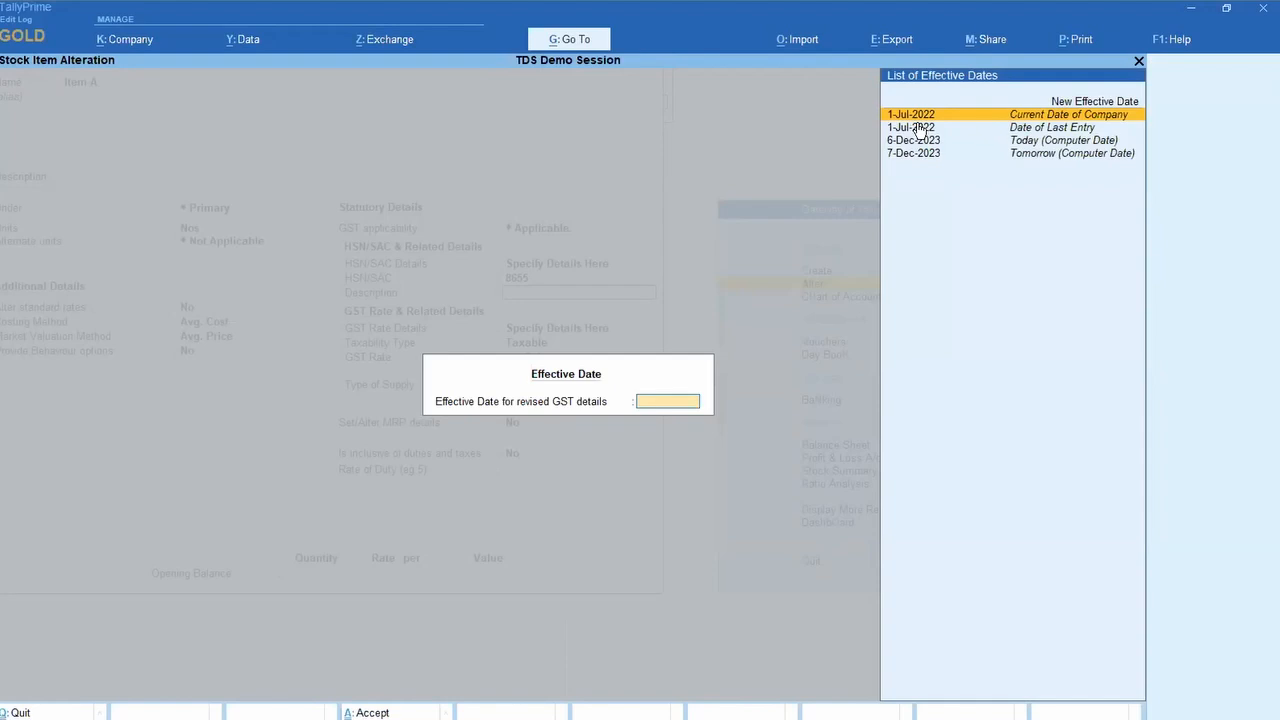
key("Escape")
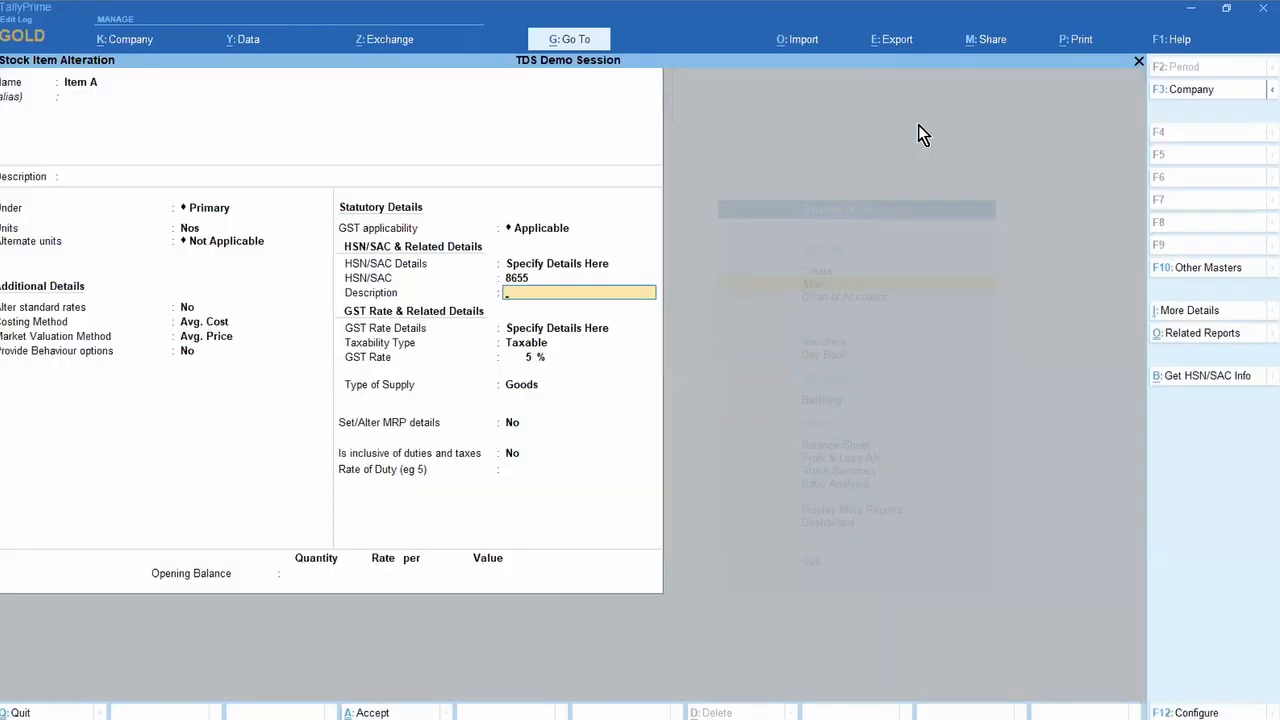
key("Escape")
key("n")
Step: Set HSN/SAC to 8471, save Item A updating vouchers' GST status, and reopen it
key("Up")
type("8471")
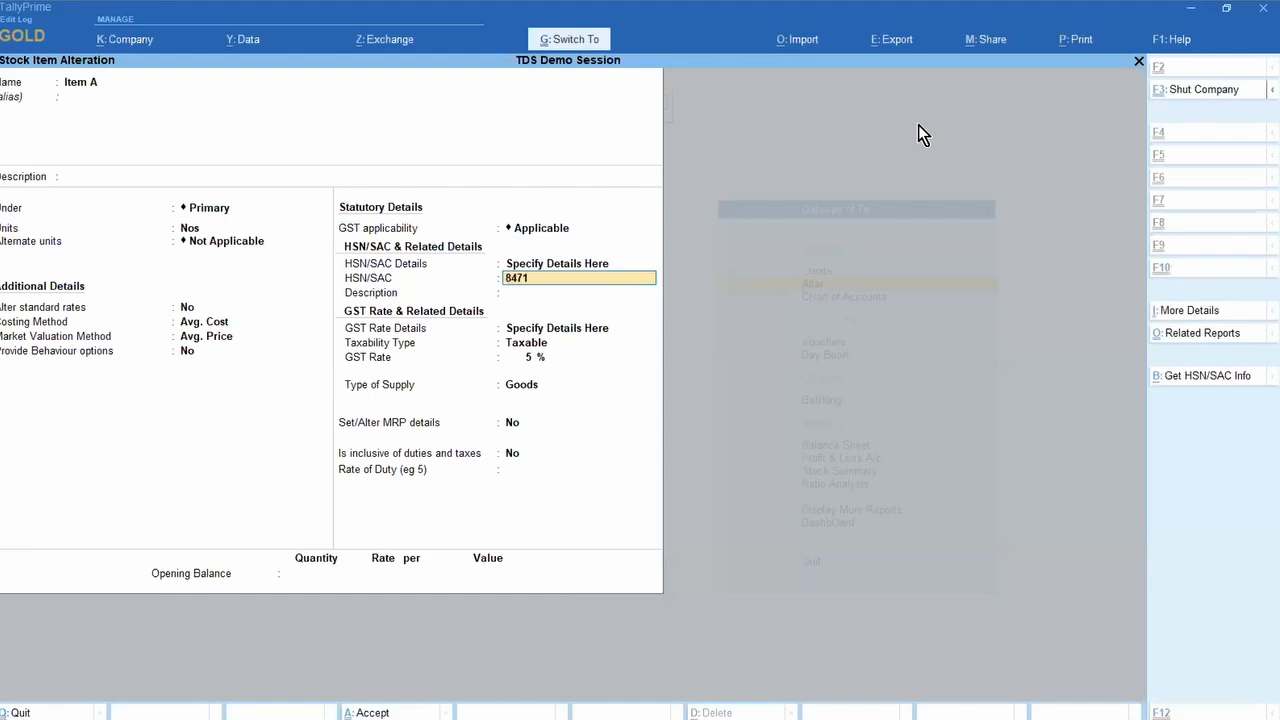
key("Return")
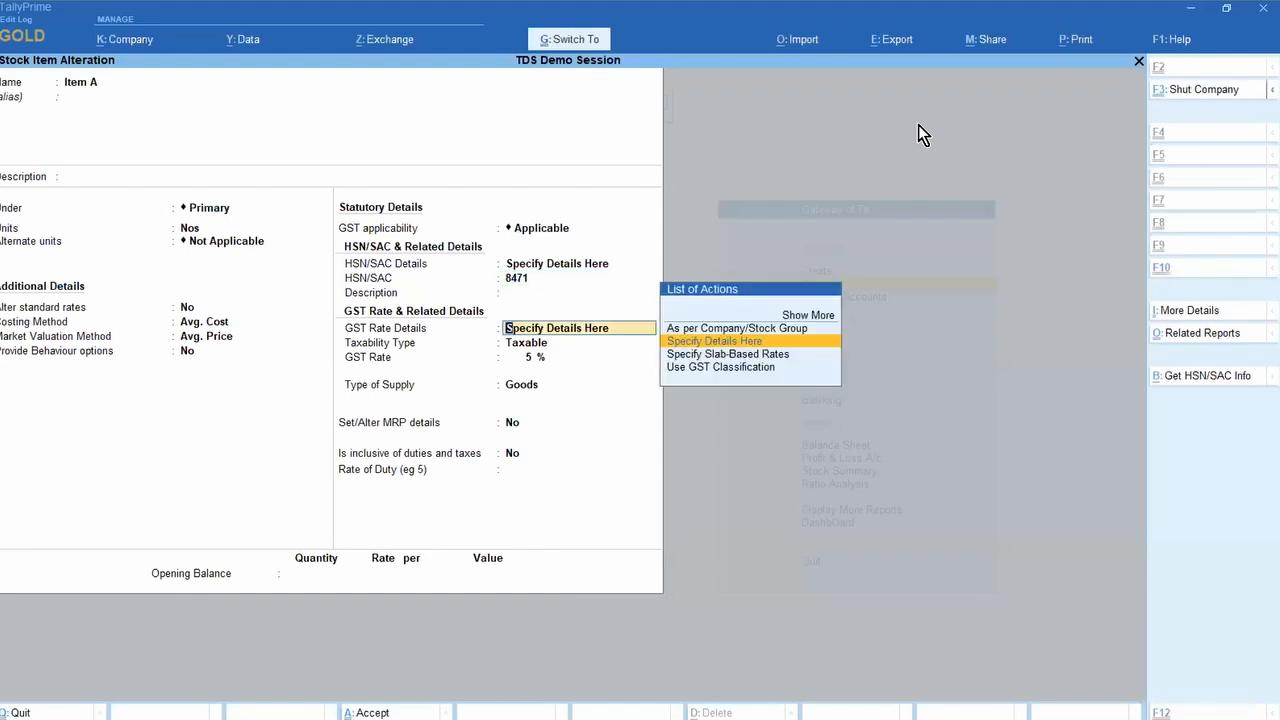
key("ctrl+a")
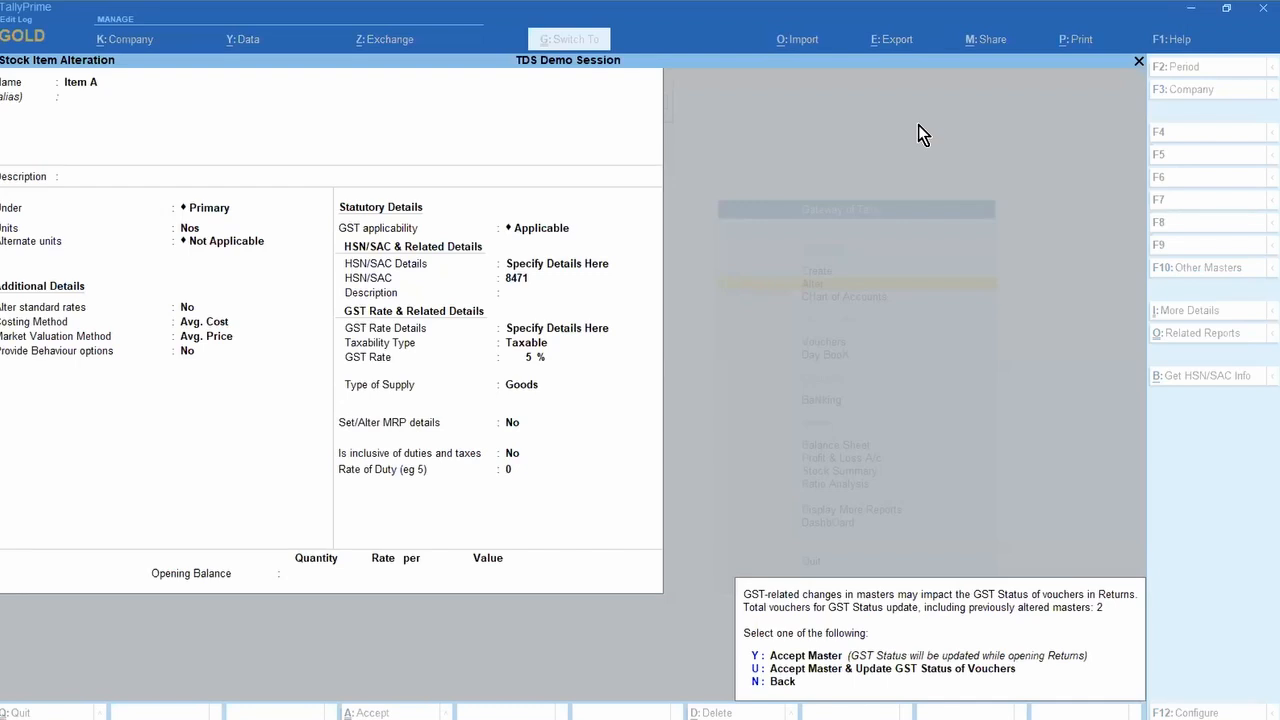
key("u")
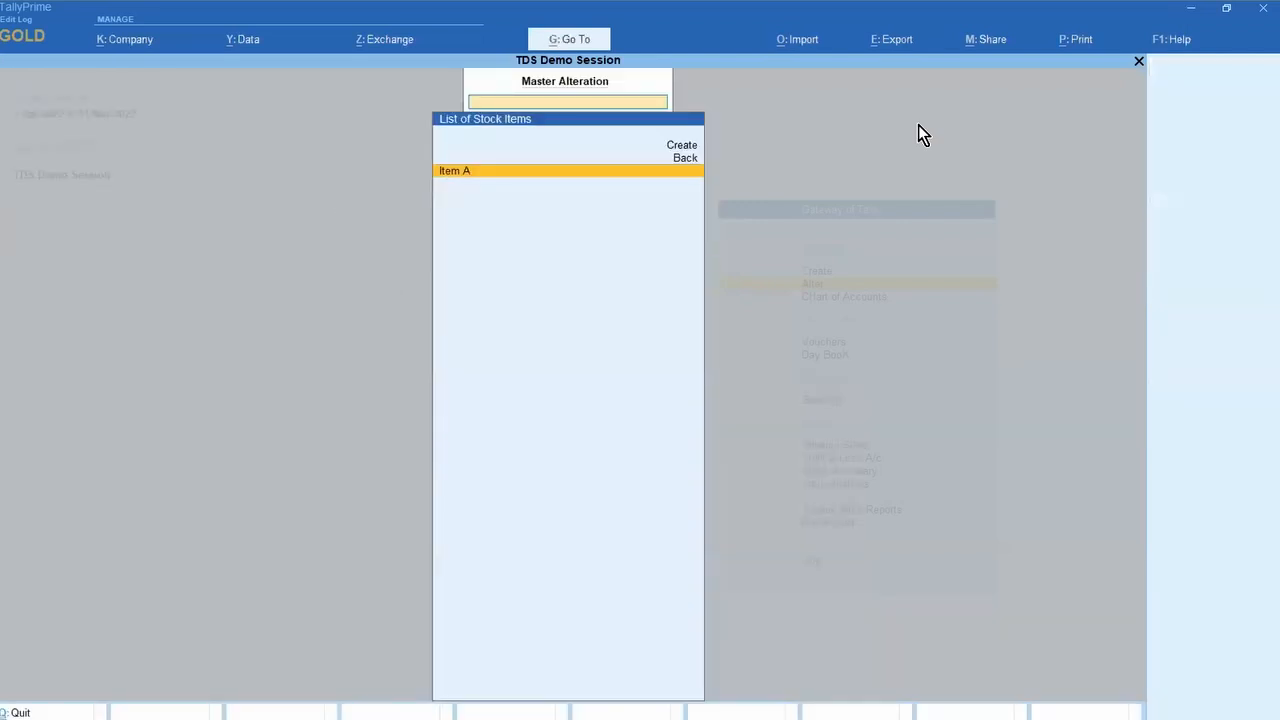
key("Return")
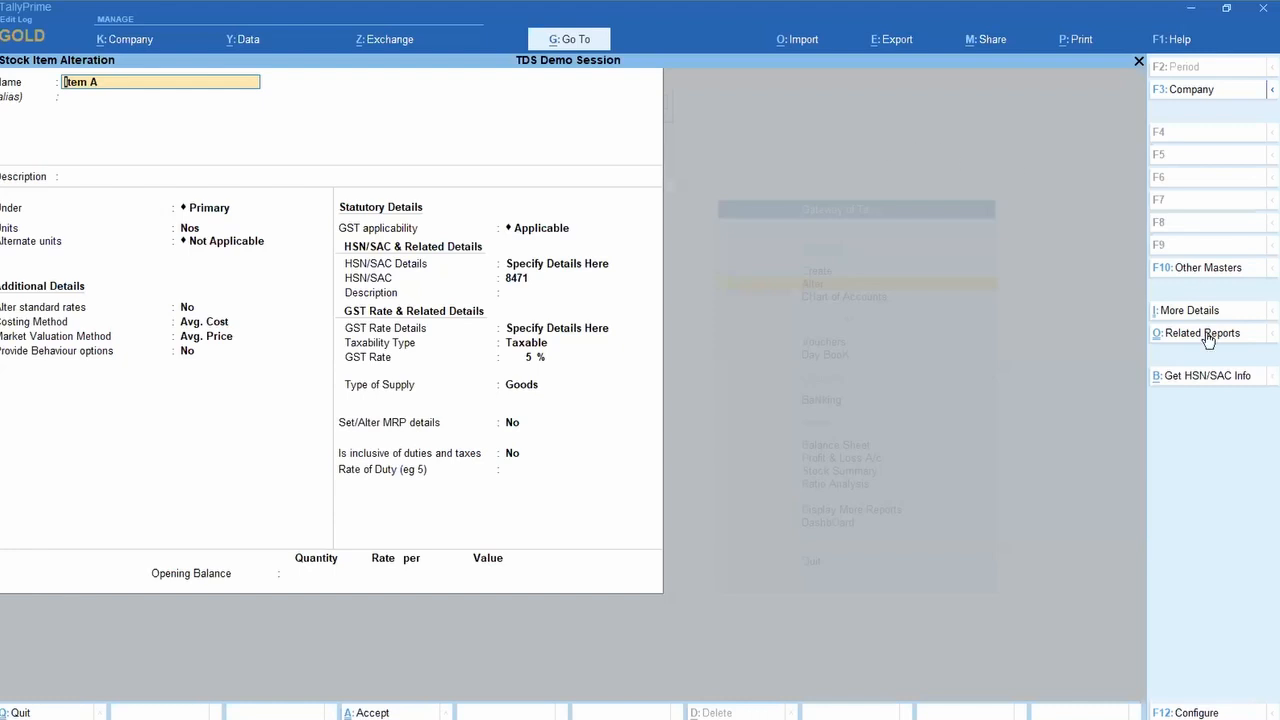
Step: Validate HSN 8471 online, close the summary, and quit Item A to Gateway of Tally
left_click(1227, 387)
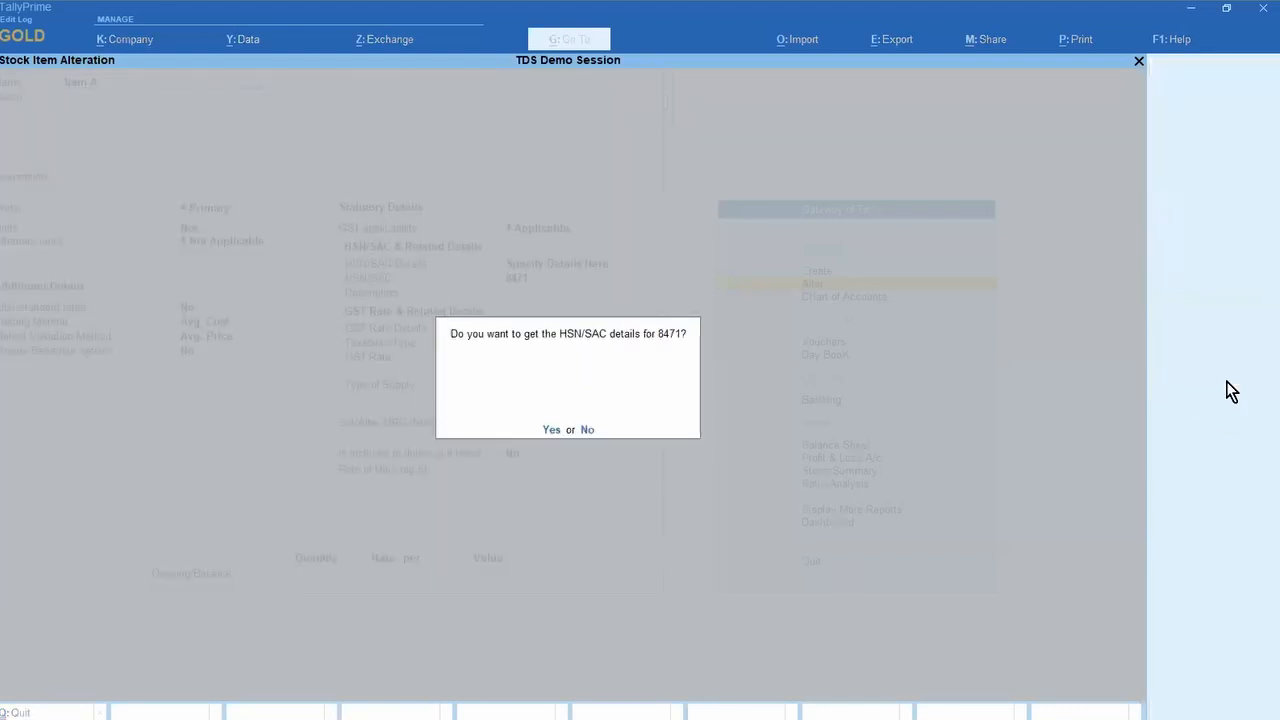
key("y")
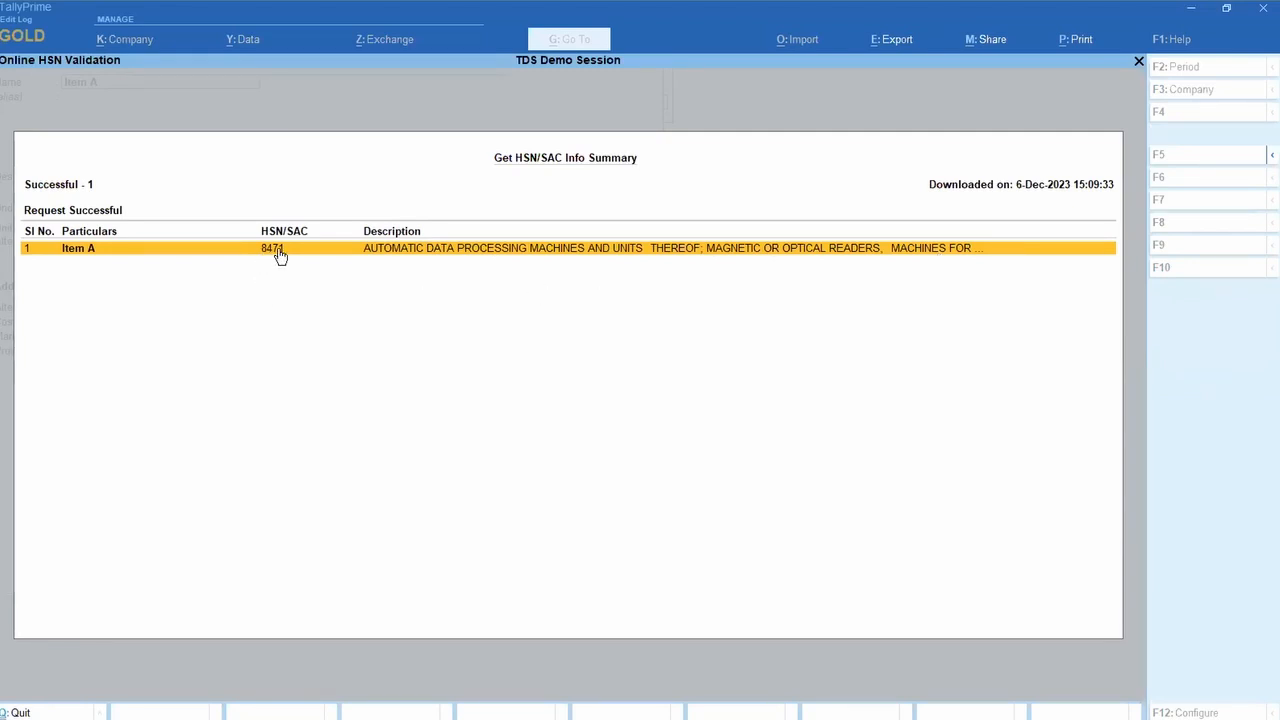
key("Escape")
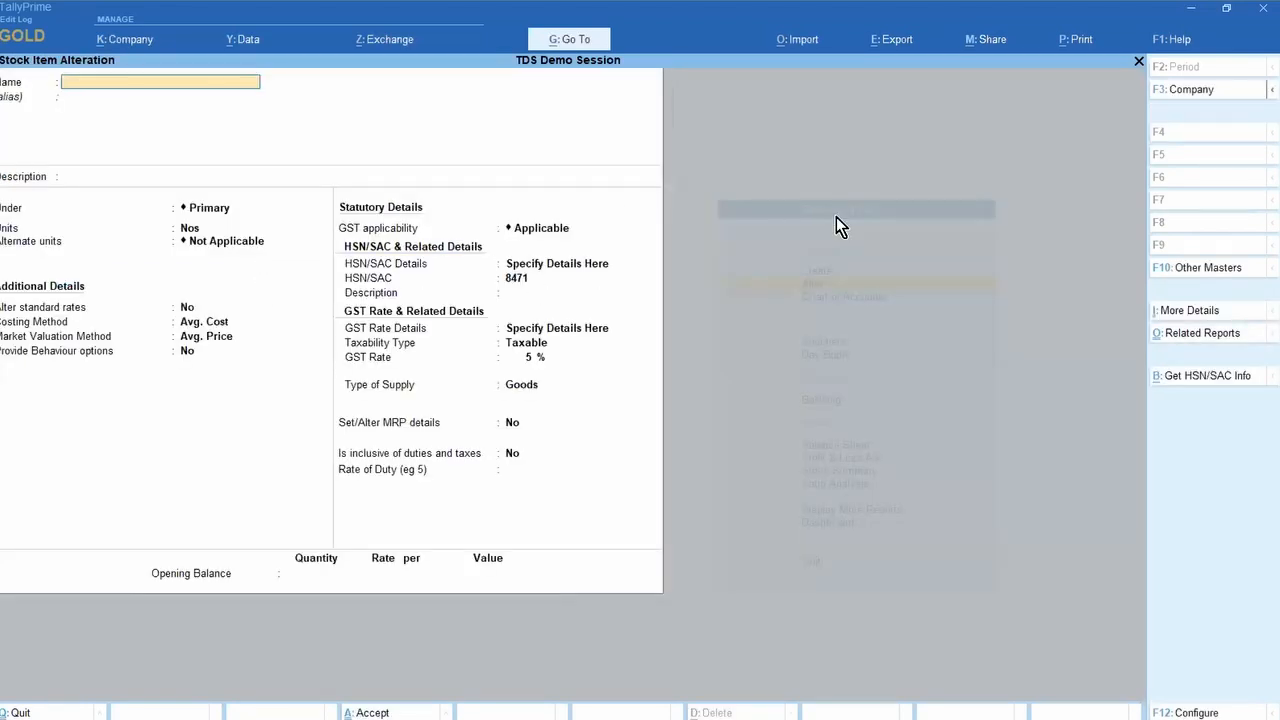
key("Escape")
key("y")
key("Escape")
key("Escape")
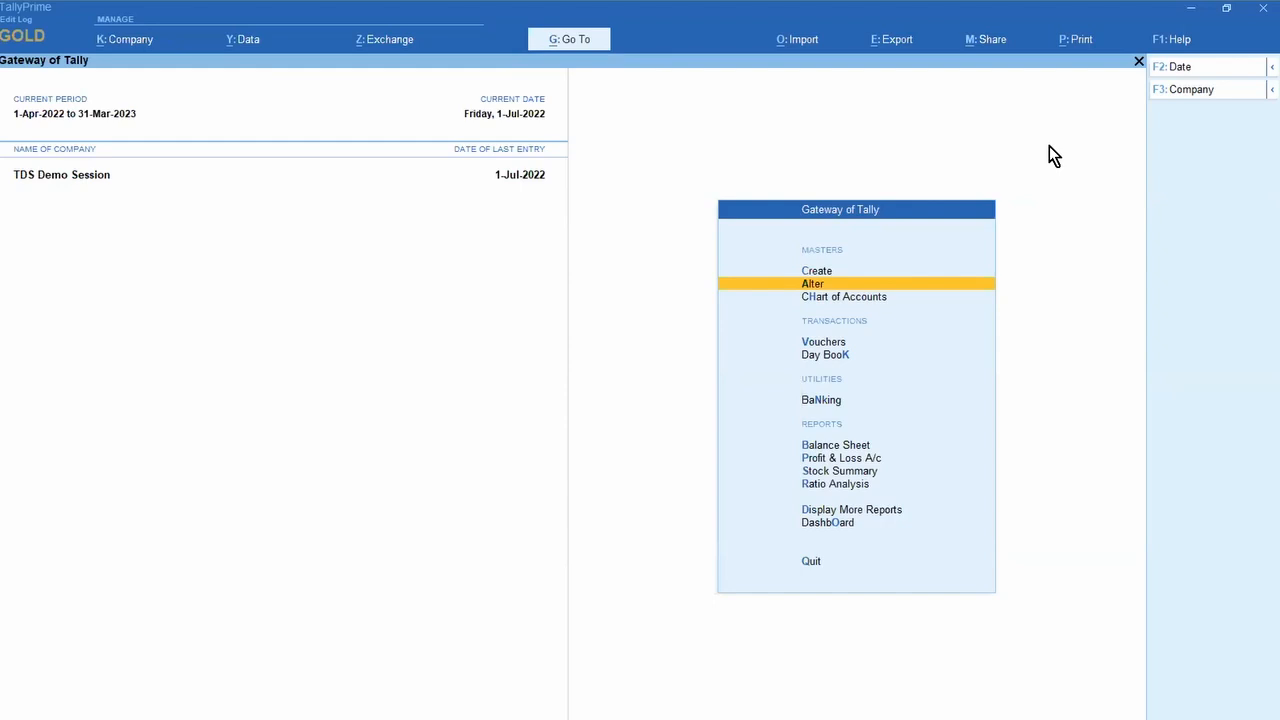
Step: Go through Display More Reports, Statutory Reports, GST Reports and GST Utilities to Update Party GSTIN
key("Down")
key("Down")
key("Down")
key("Up")
key("Up")
key("Up")
key("d")
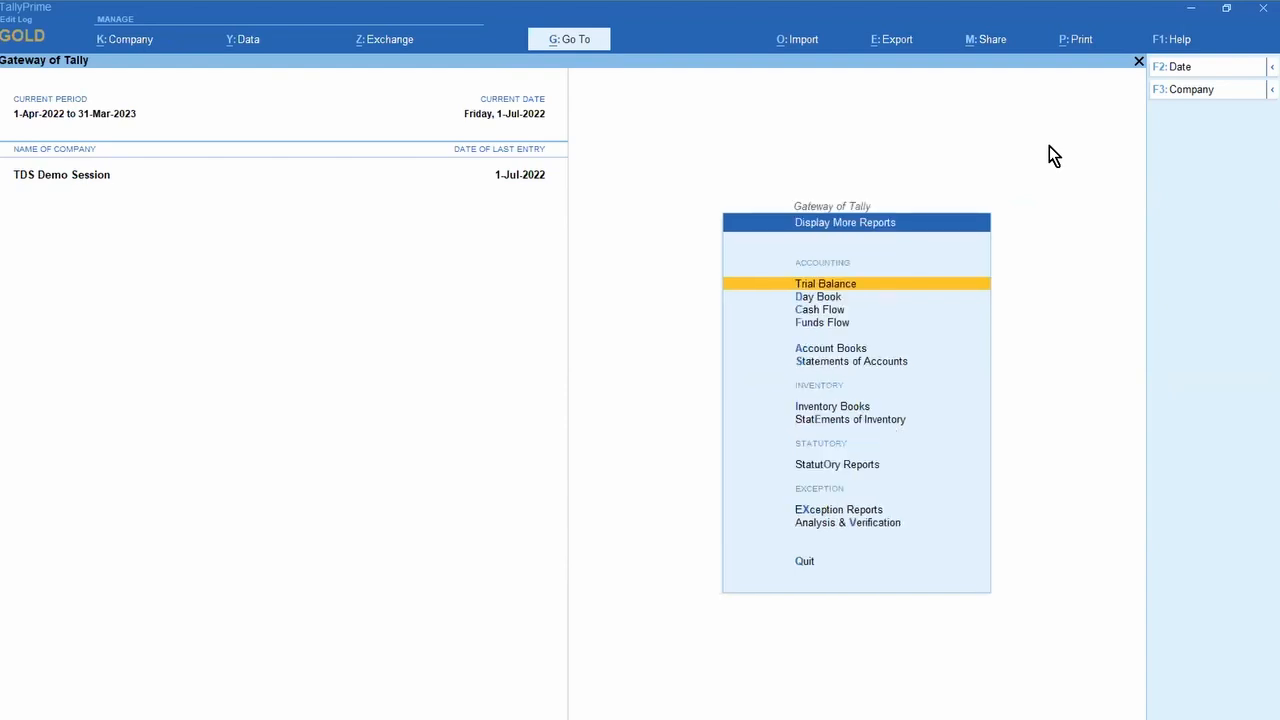
key("Down")
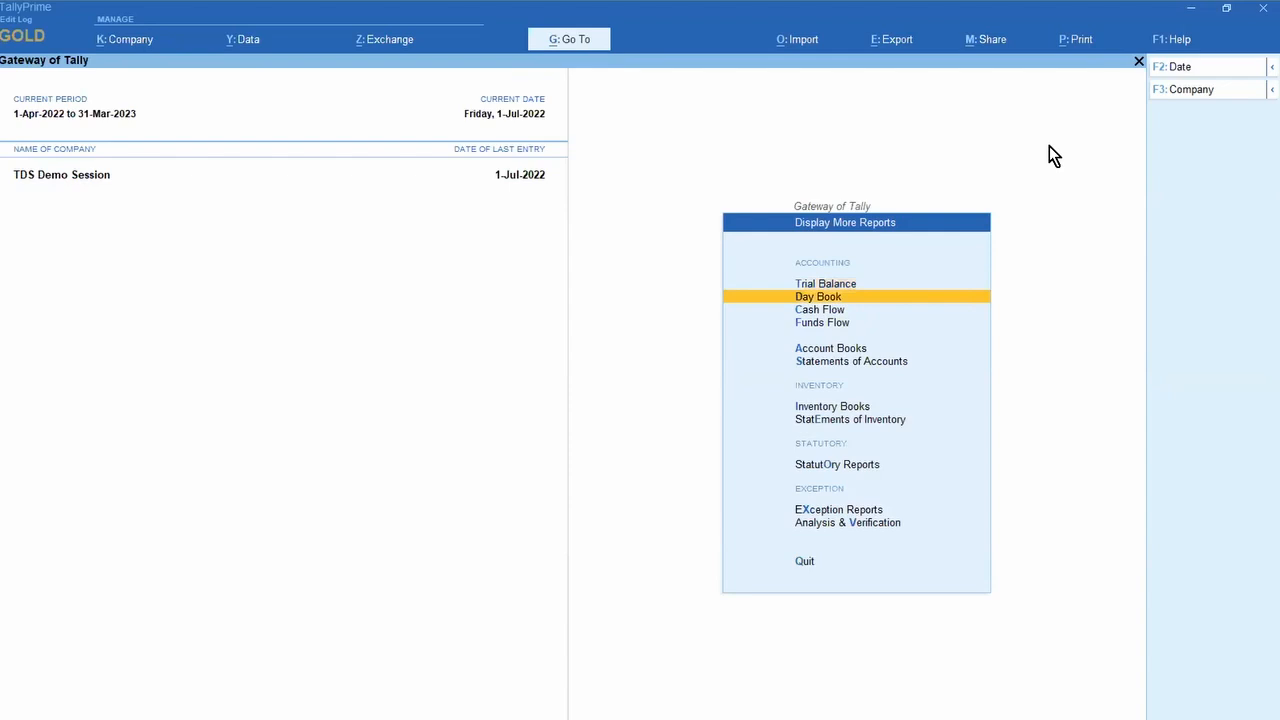
key("o")
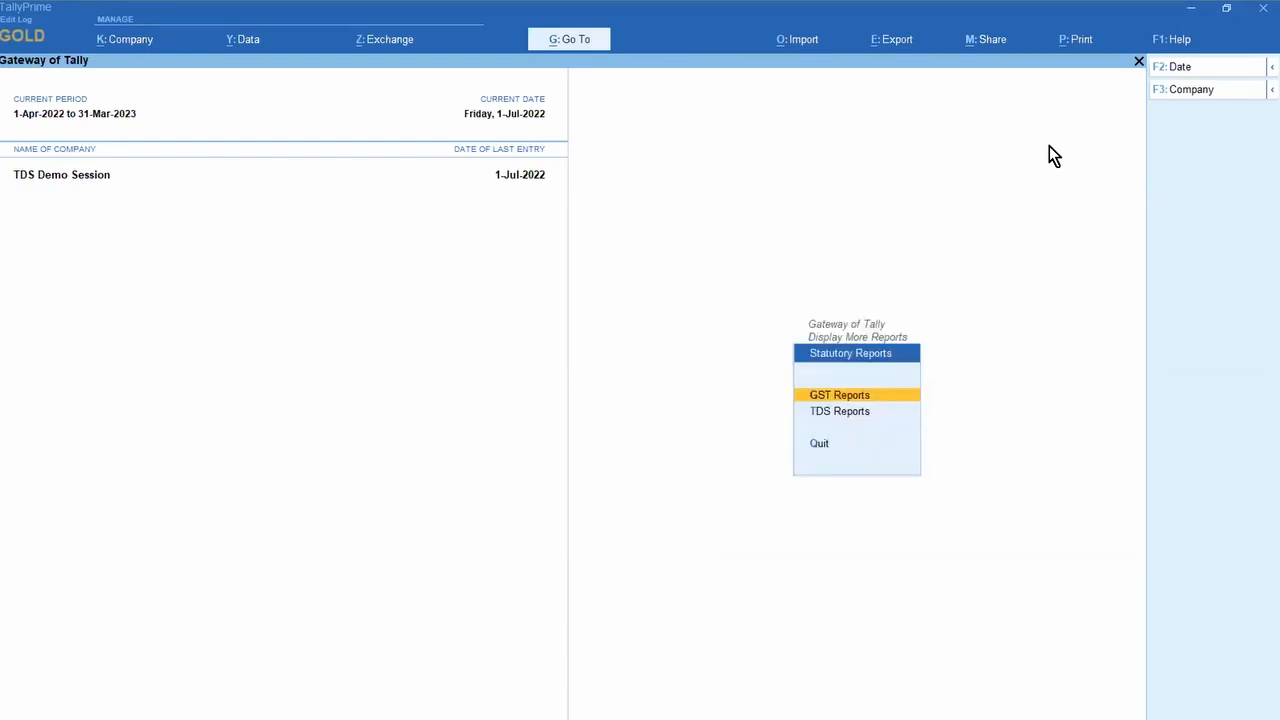
key("Return")
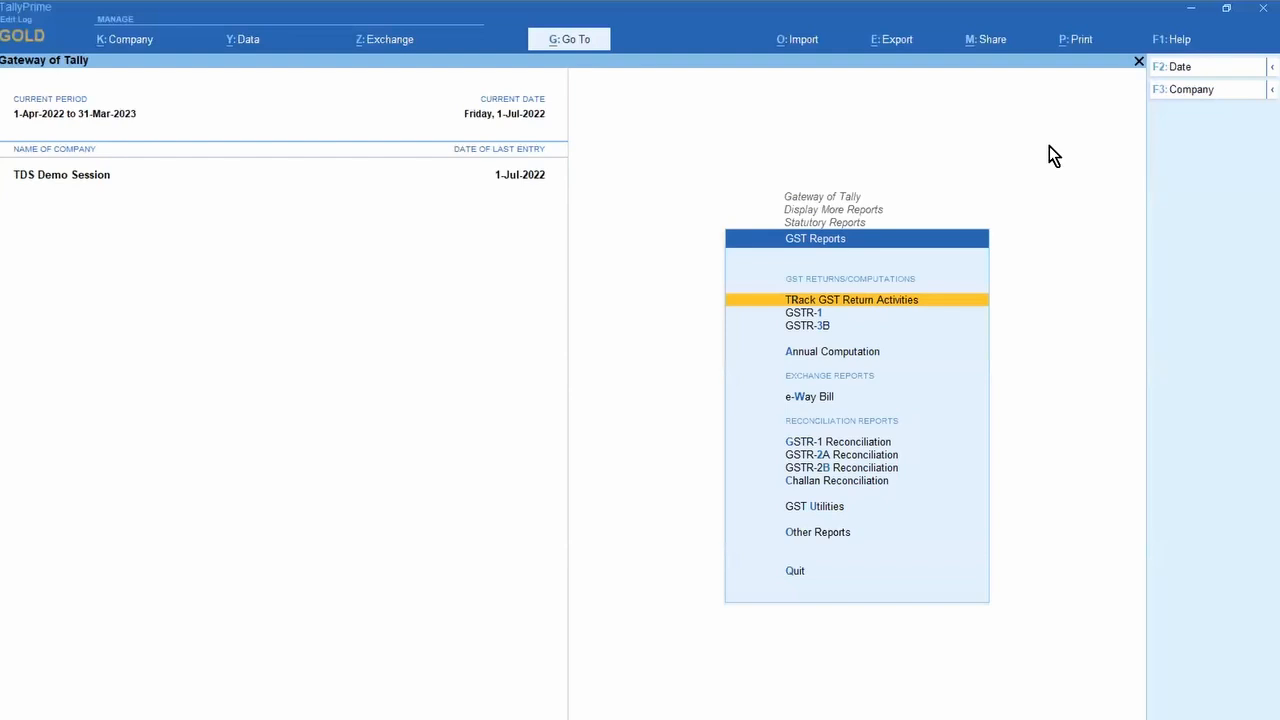
key("Down")
key("Down")
key("Down")
key("Down")
key("Down")
key("Down")
key("Down")
key("Down")
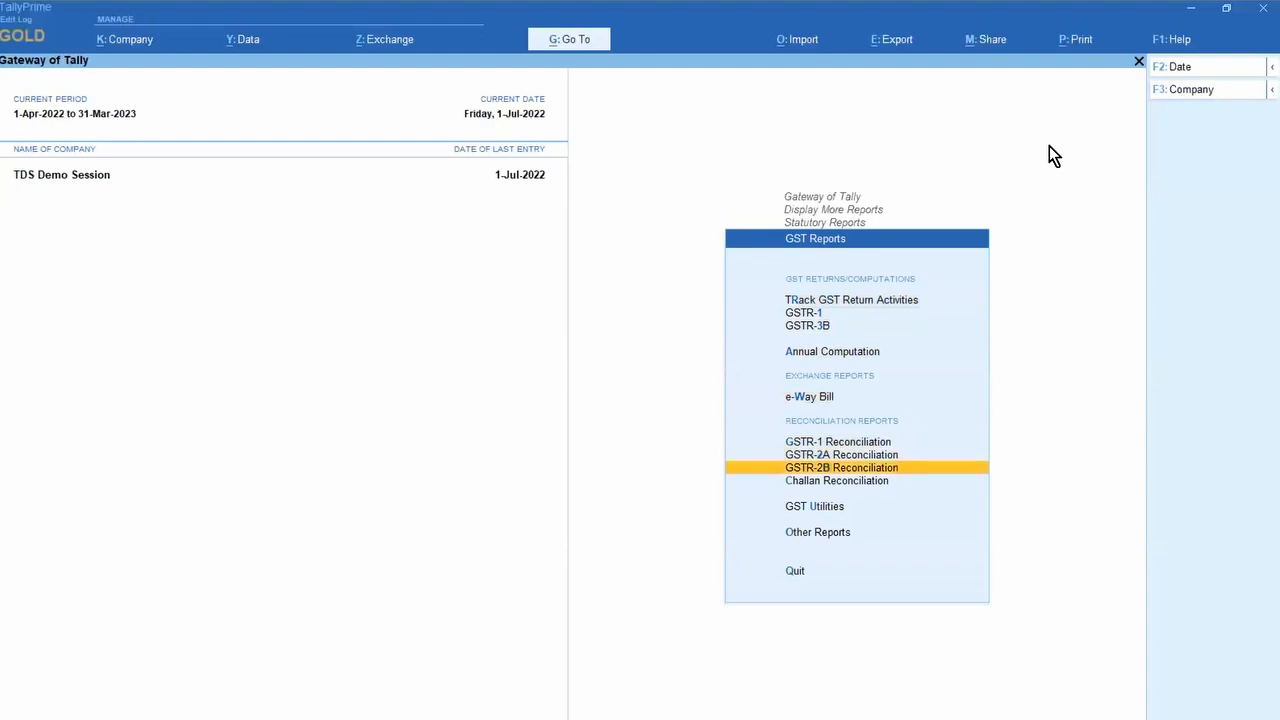
key("Down")
key("Return")
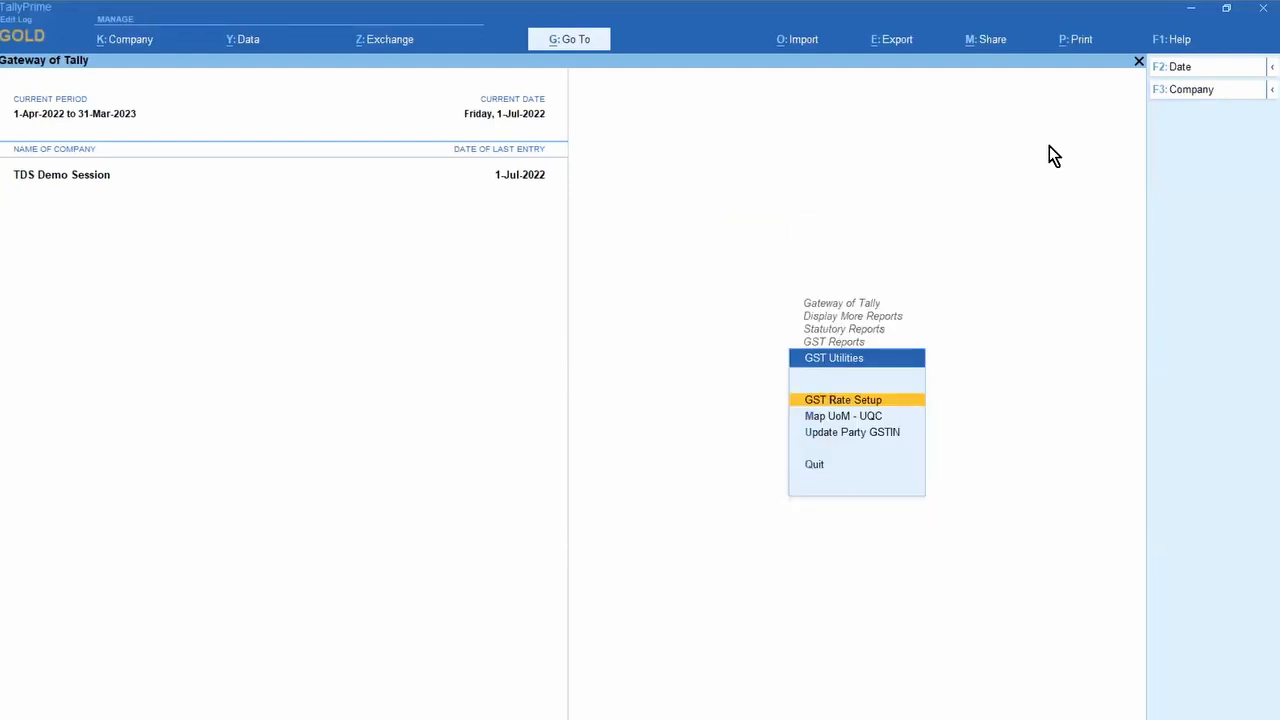
key("Escape")
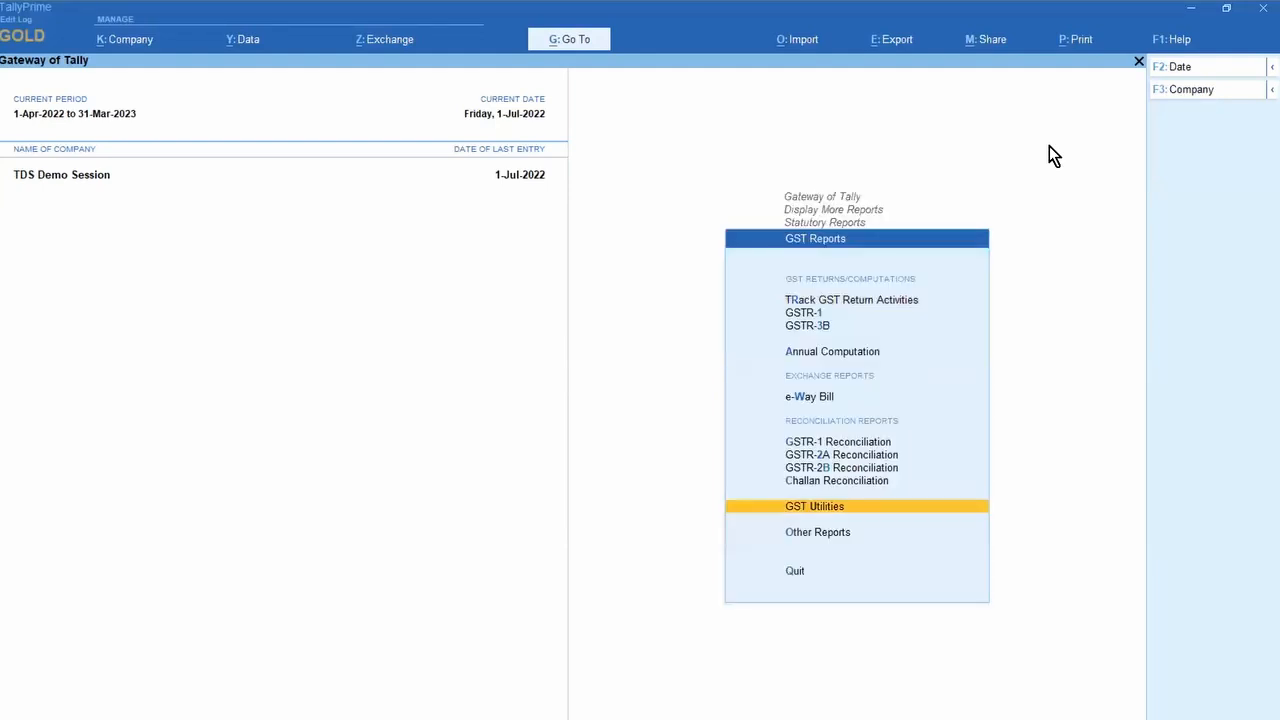
key("Return")
key("Down")
key("Down")
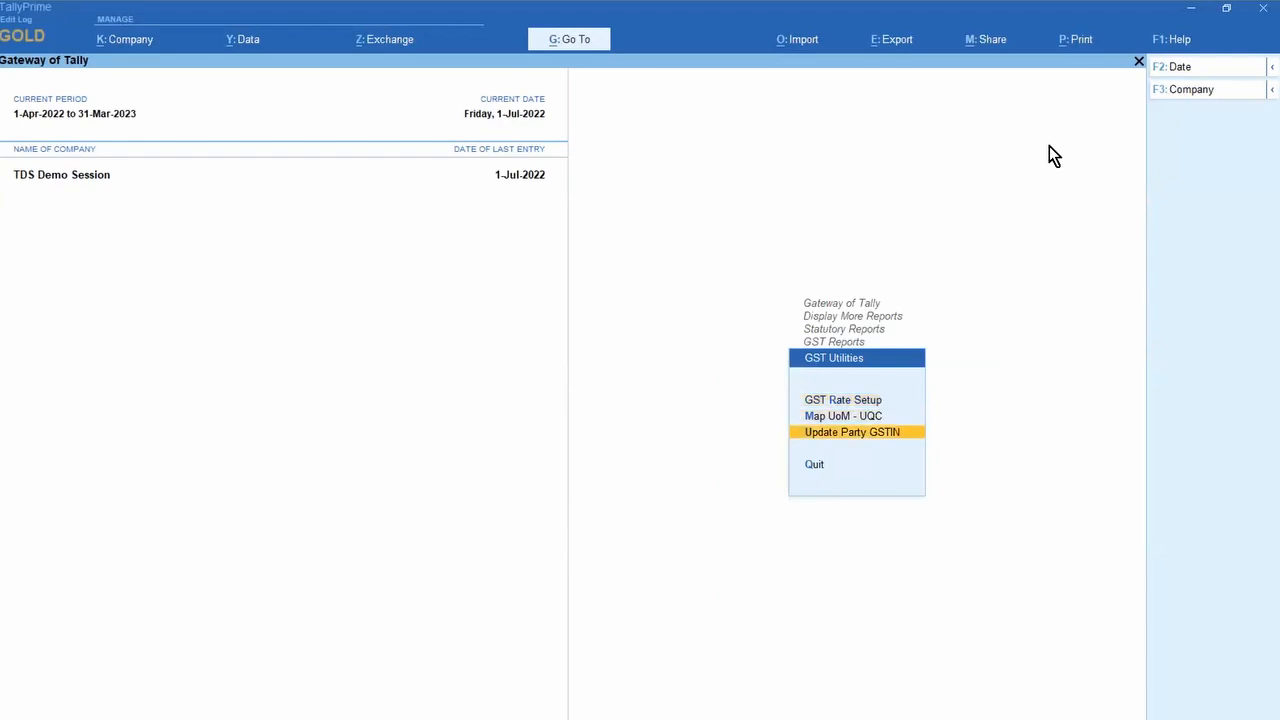
key("Return")
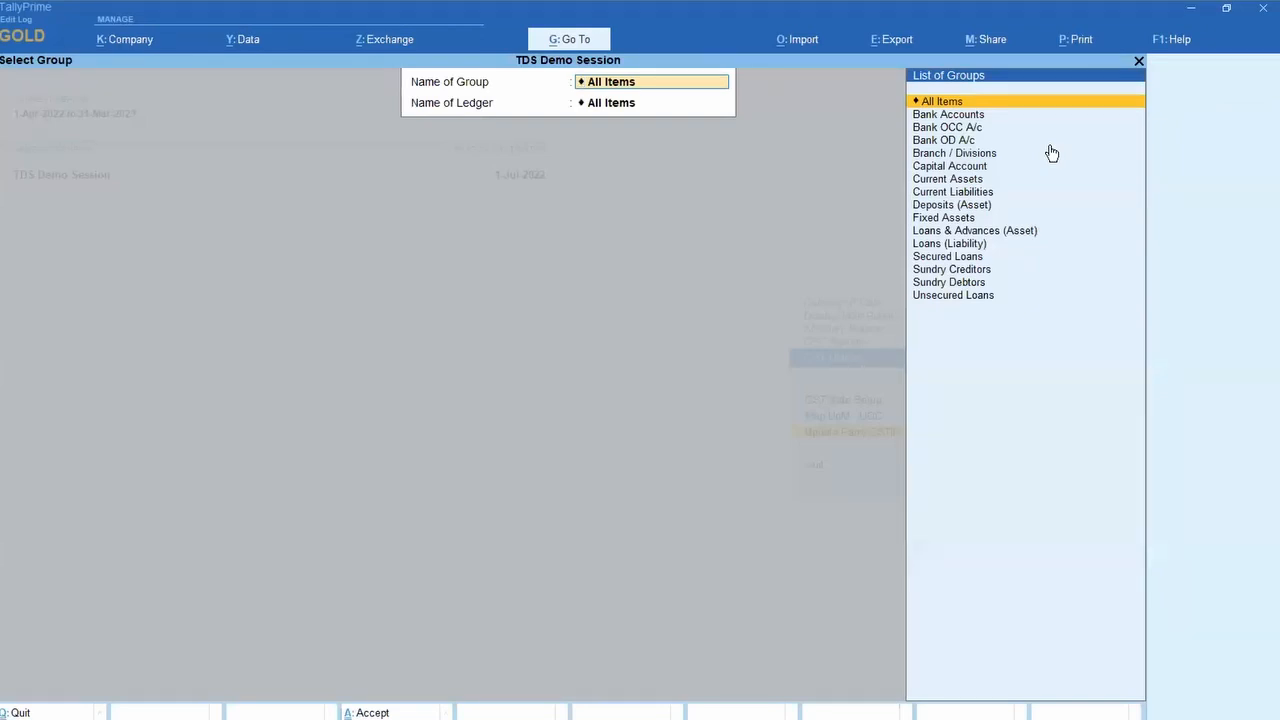
Step: Choose All Items for both group and ledger to list the seven parties
key("Return")
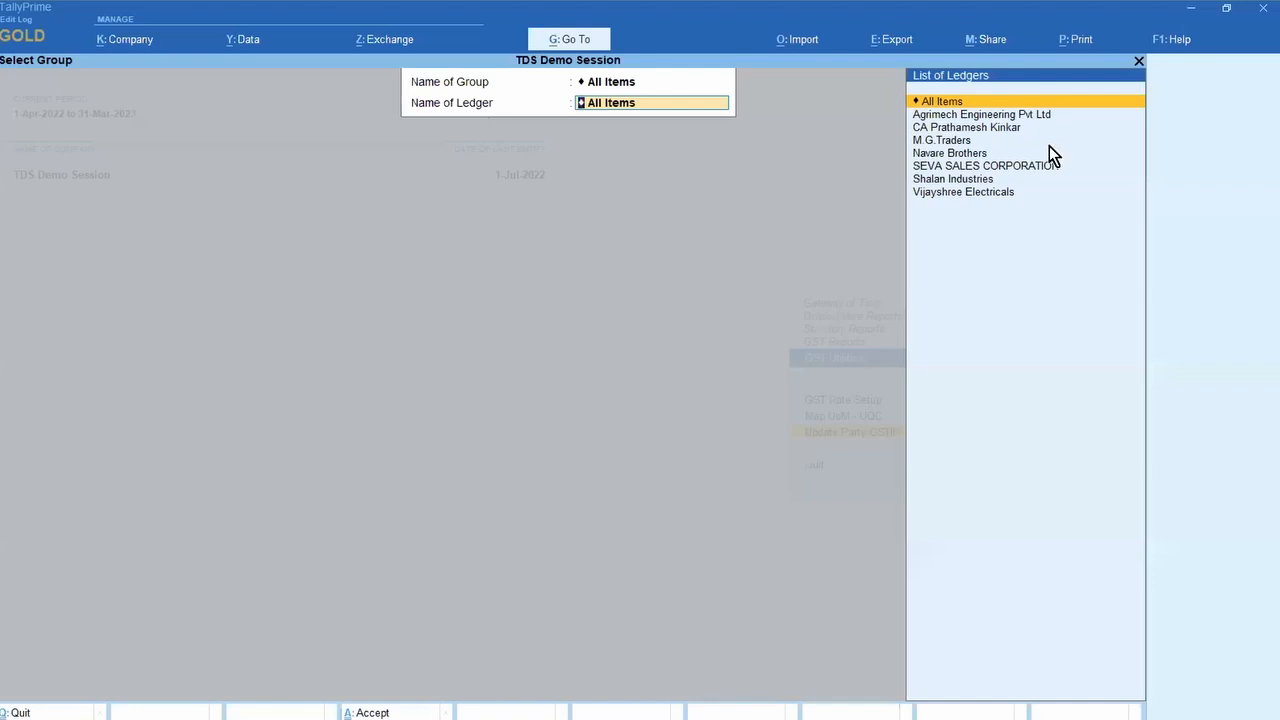
key("Return")
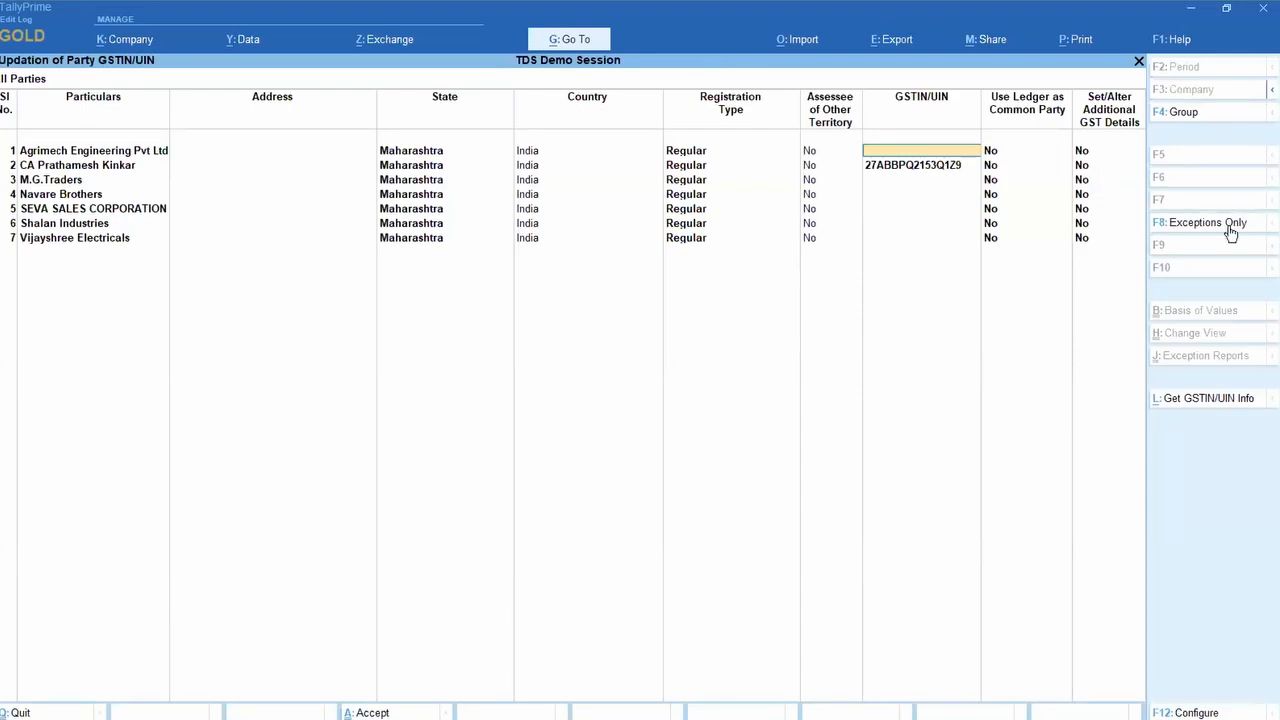
left_click(1230, 233)
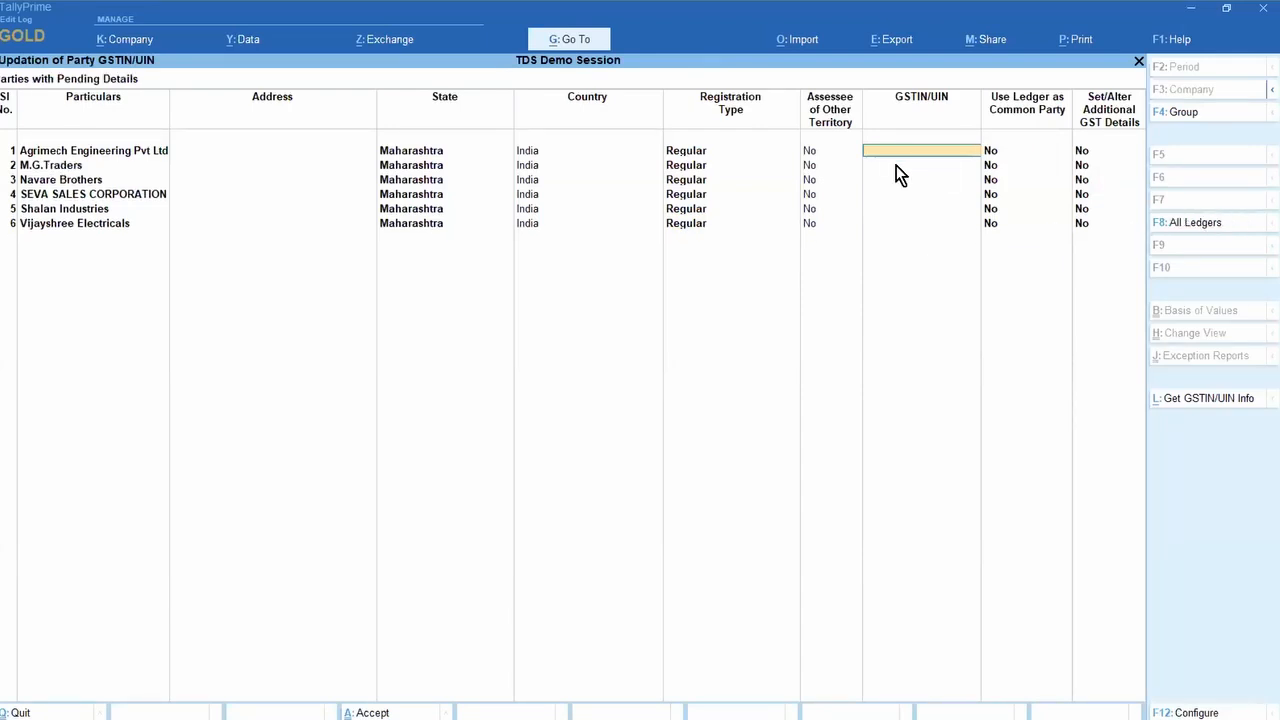
left_click(1192, 230)
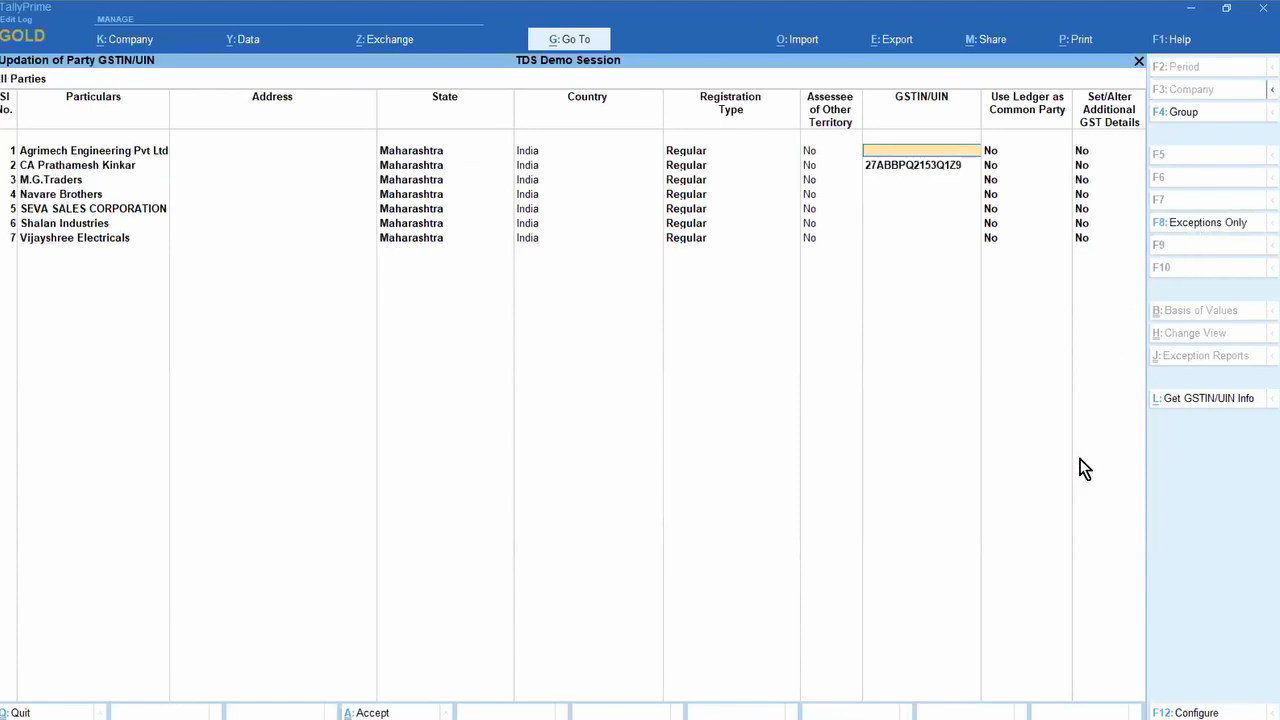
key("super")
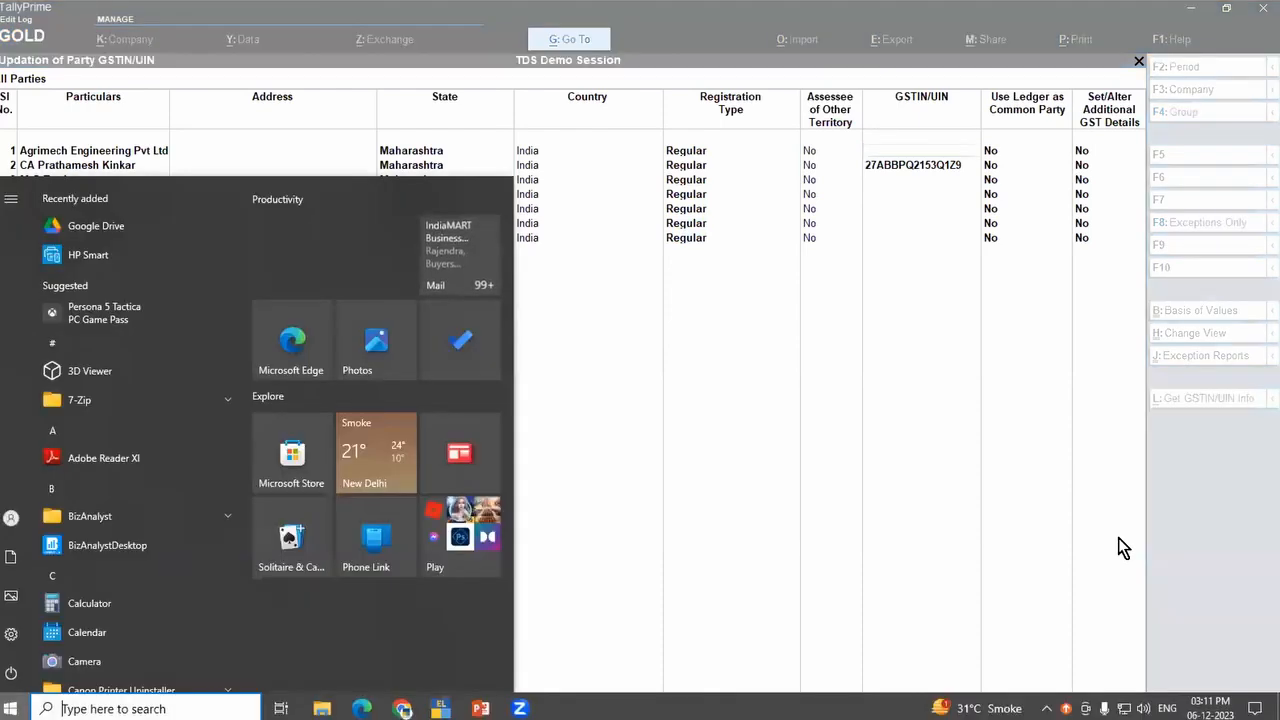
key("super")
left_click(813, 335)
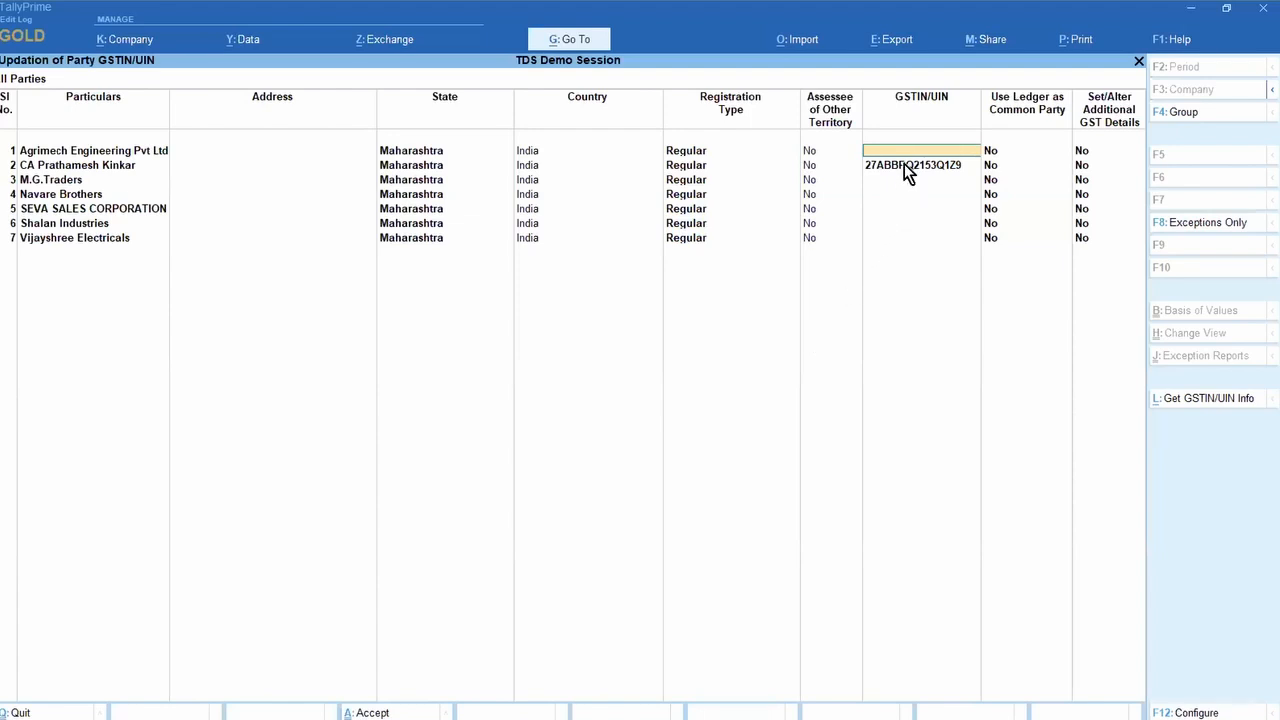
left_click(1188, 225)
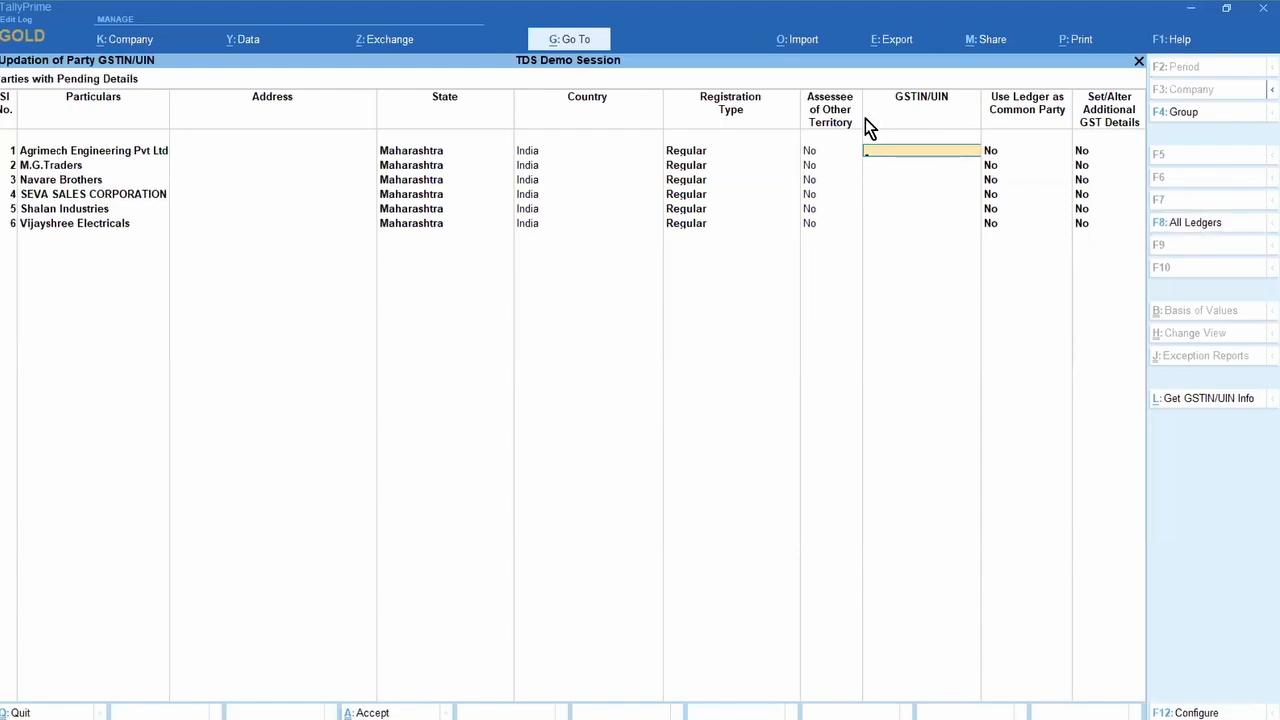
left_click(1186, 226)
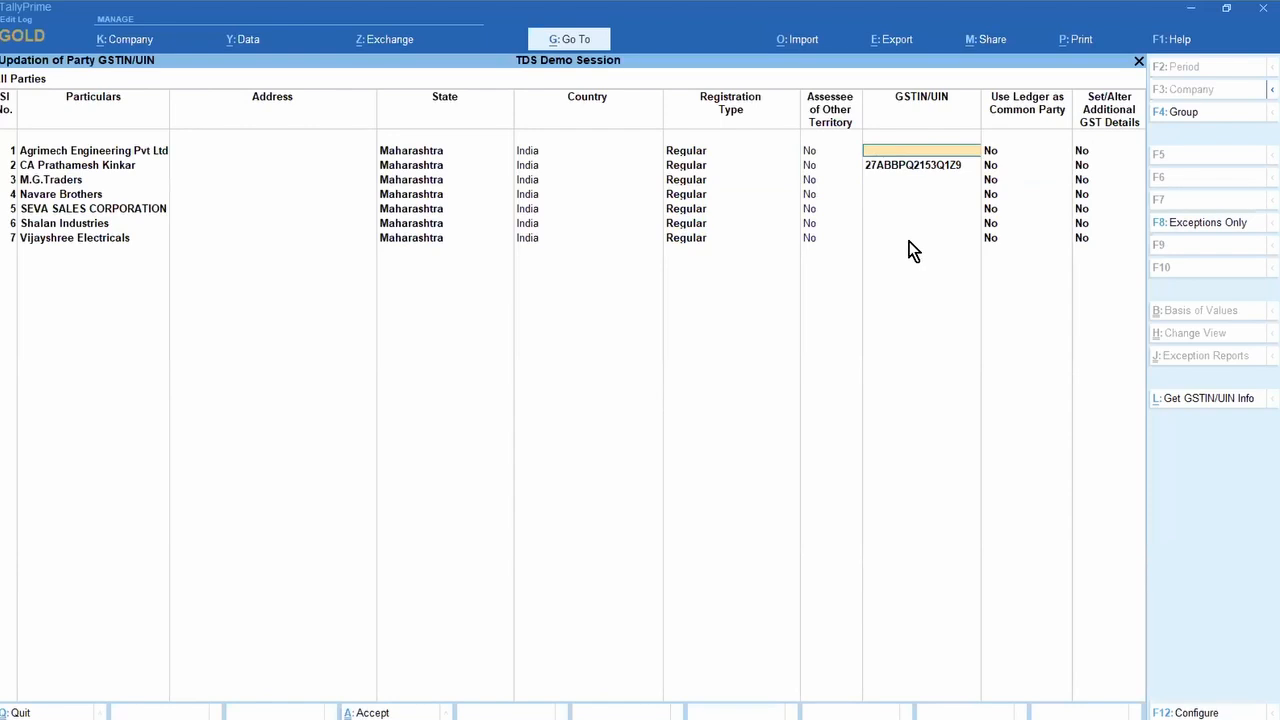
Step: Fetch GSTIN/UIN info for all GSTINs, limited to correct GSTINs only, and dismiss the summary
left_click(1201, 401)
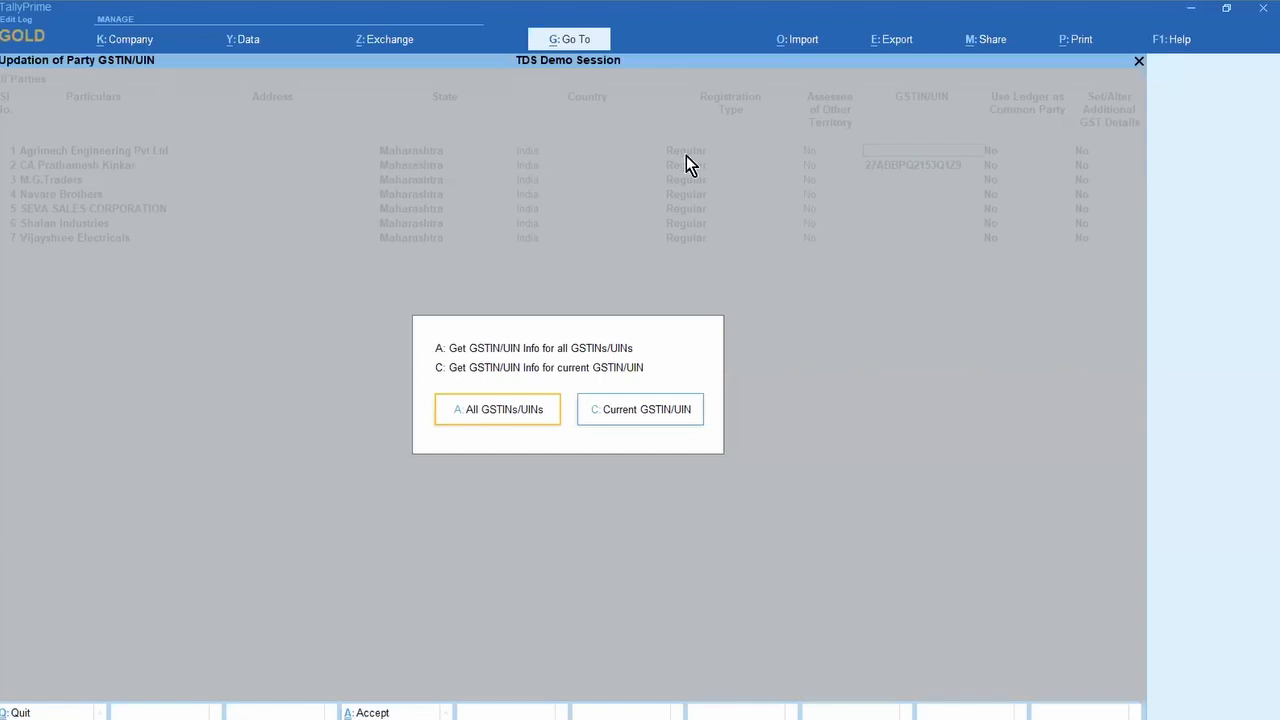
left_click(489, 412)
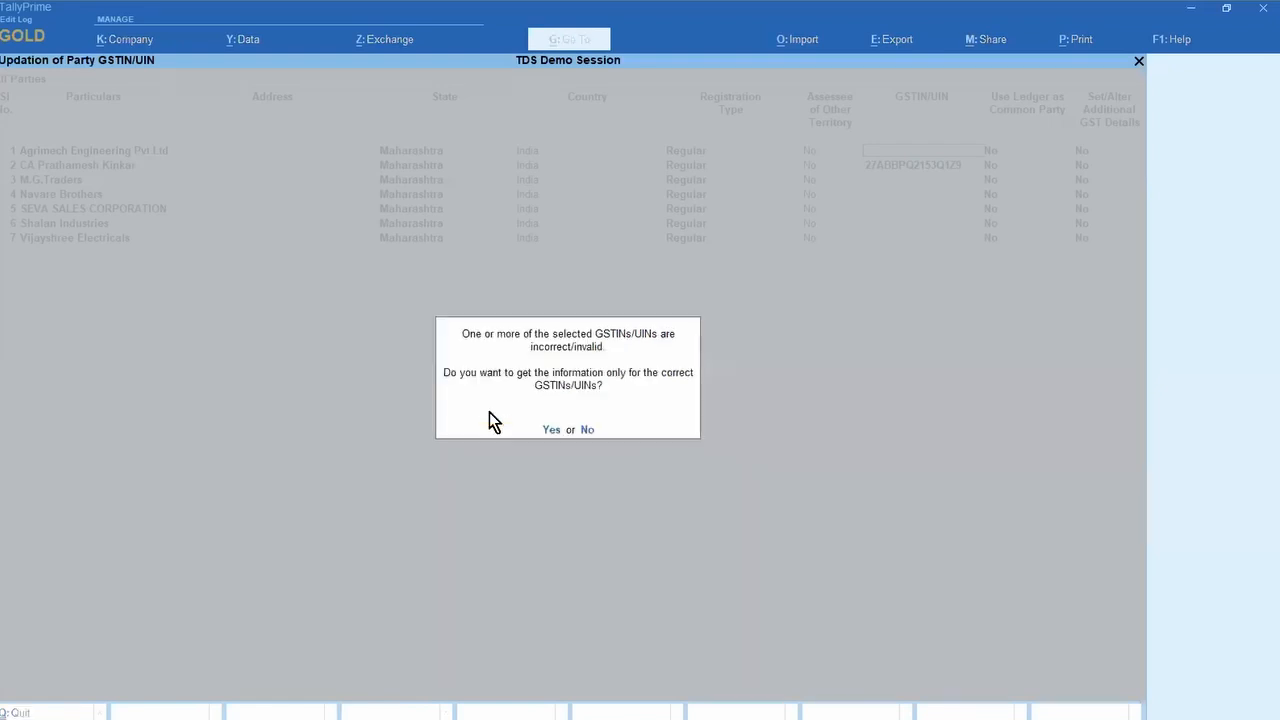
left_click(552, 430)
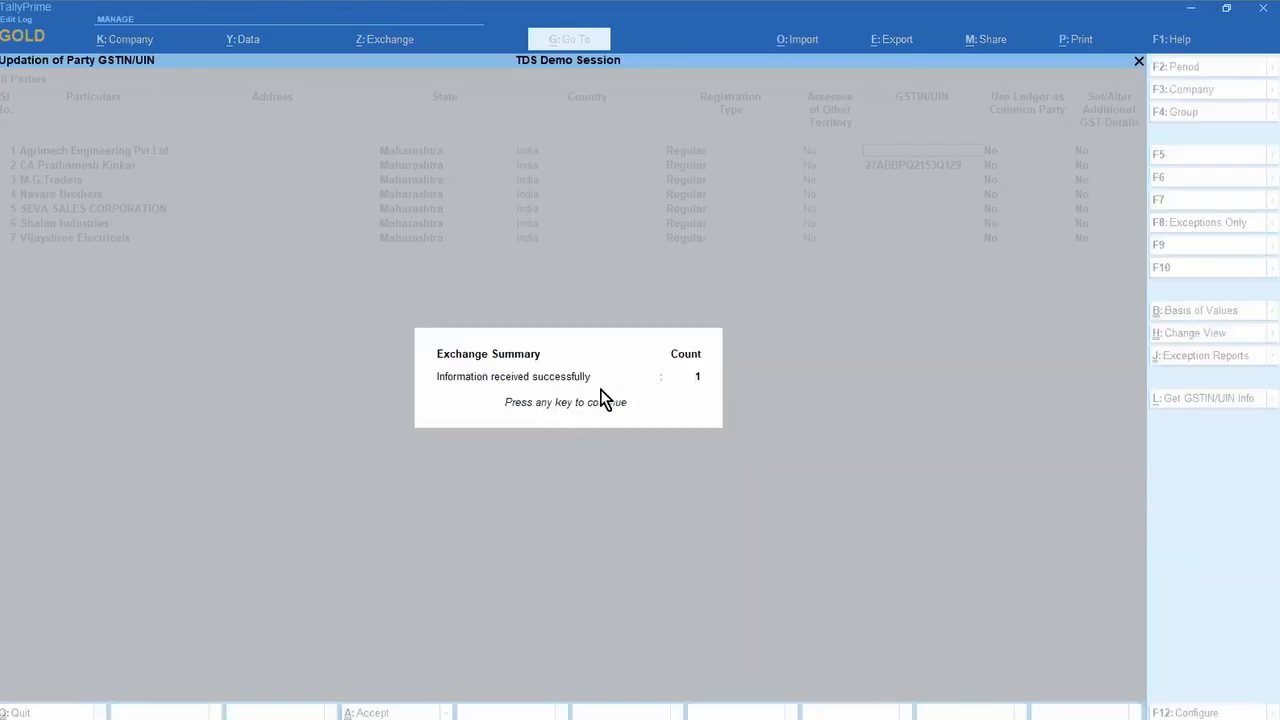
key("Return")
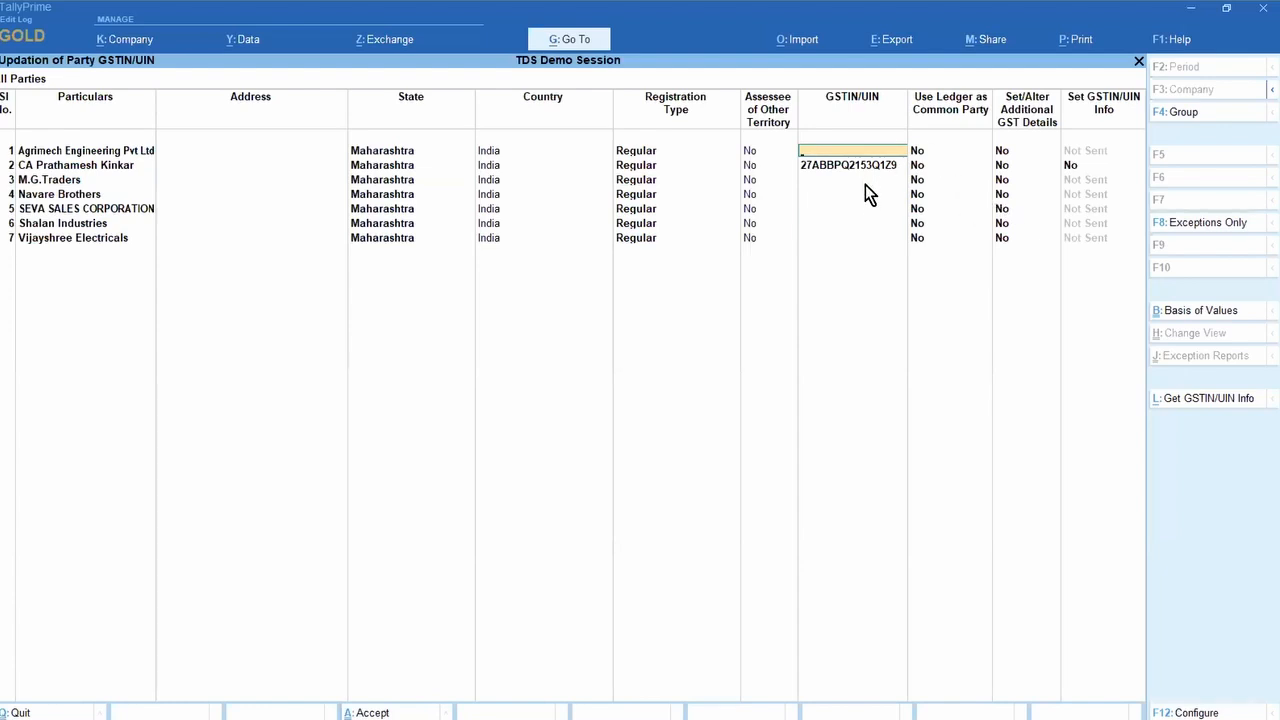
Step: Export the current Party GSTIN/UIN report to Excel as file 'a', past the missing-GSTIN warning
left_click(897, 42)
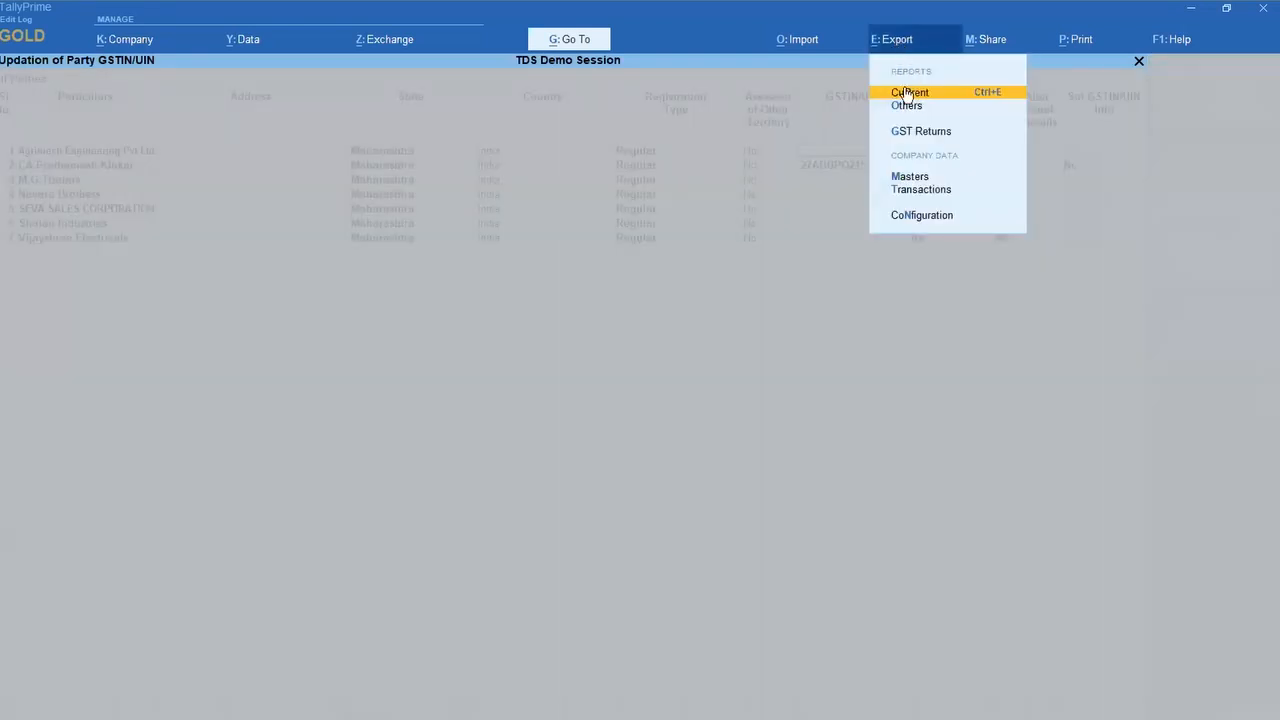
left_click(904, 91)
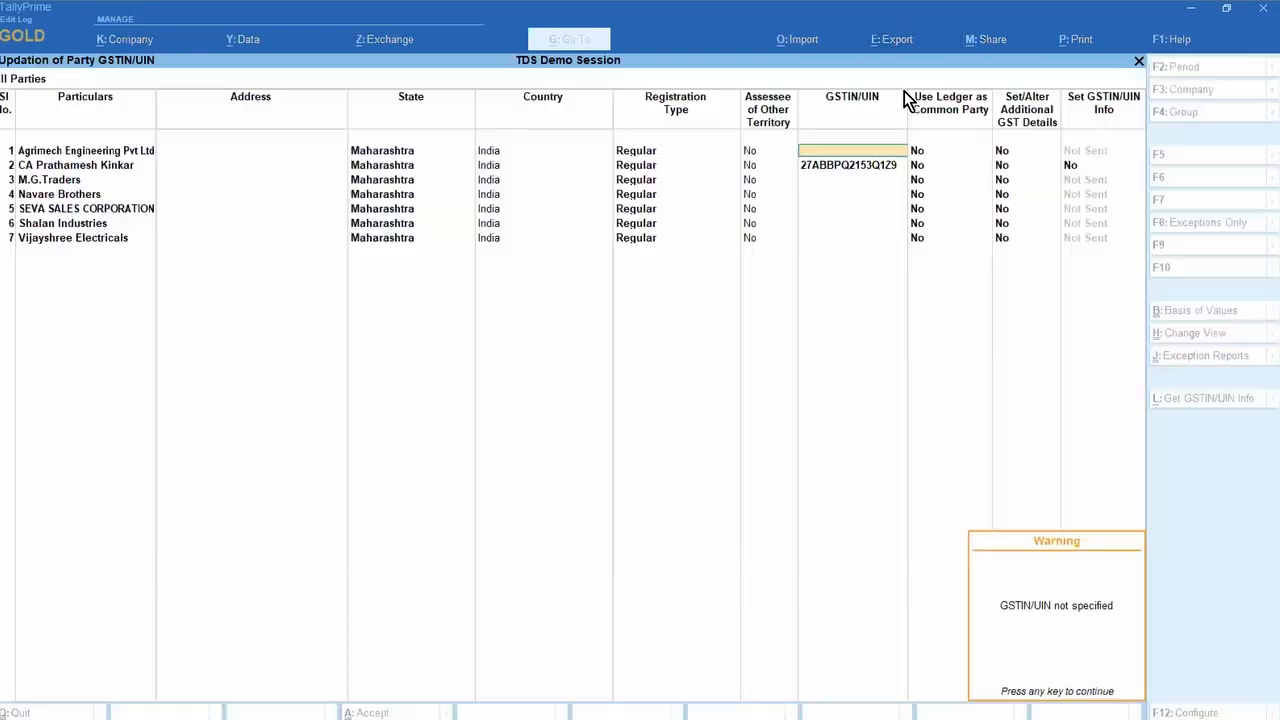
left_click(1036, 556)
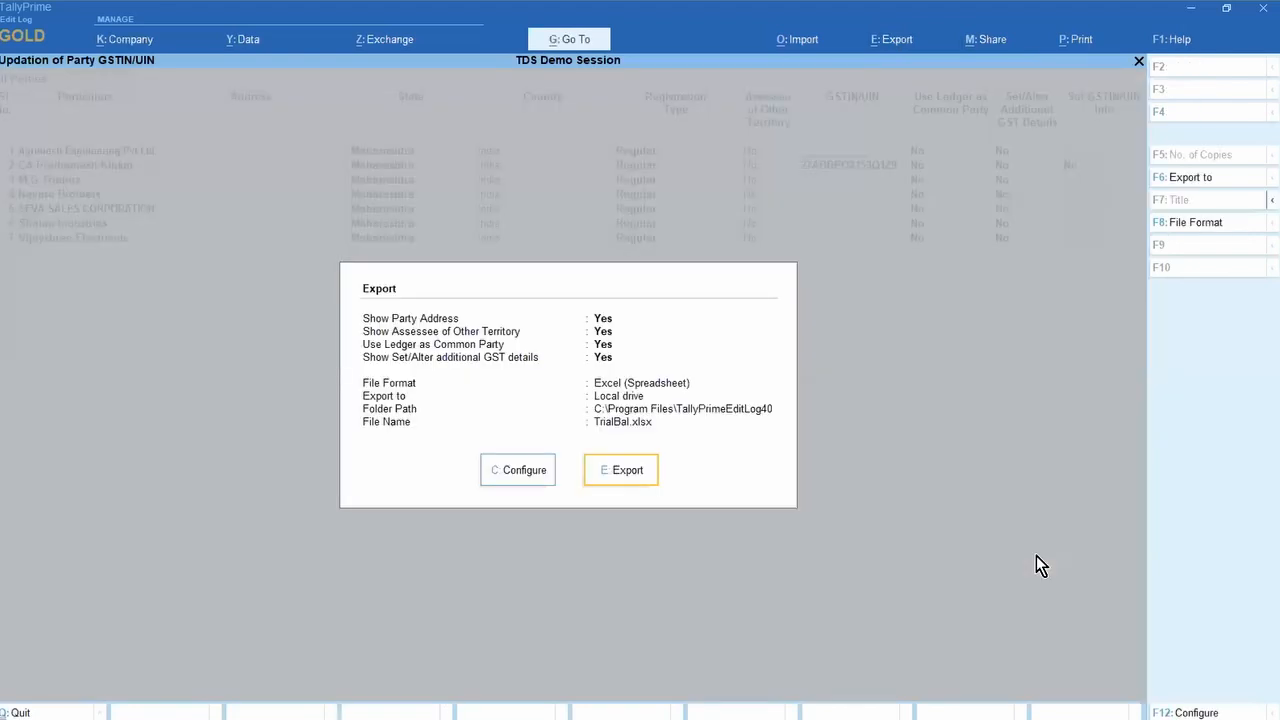
left_click(522, 471)
key("Down")
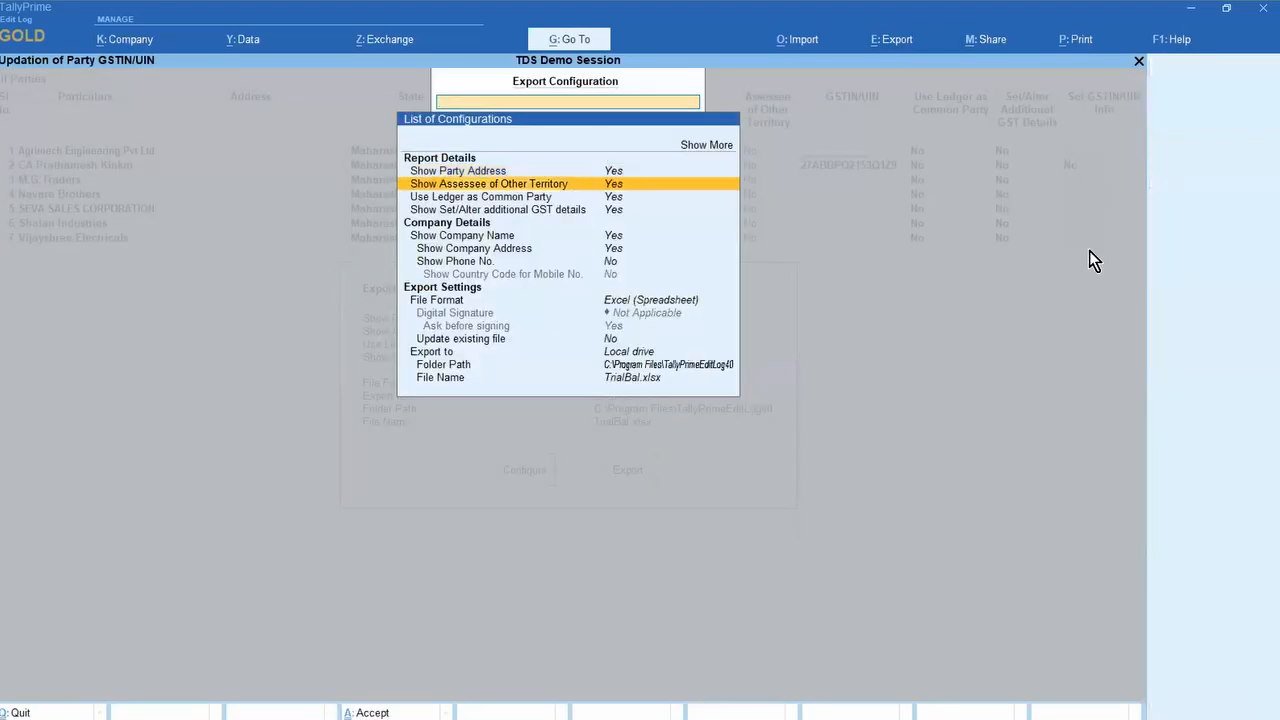
key("Down")
key("Down")
key("Down")
key("Down")
key("Down")
key("Down")
key("Down")
key("Down")
key("Down")
key("Down")
key("Down")
key("Return")
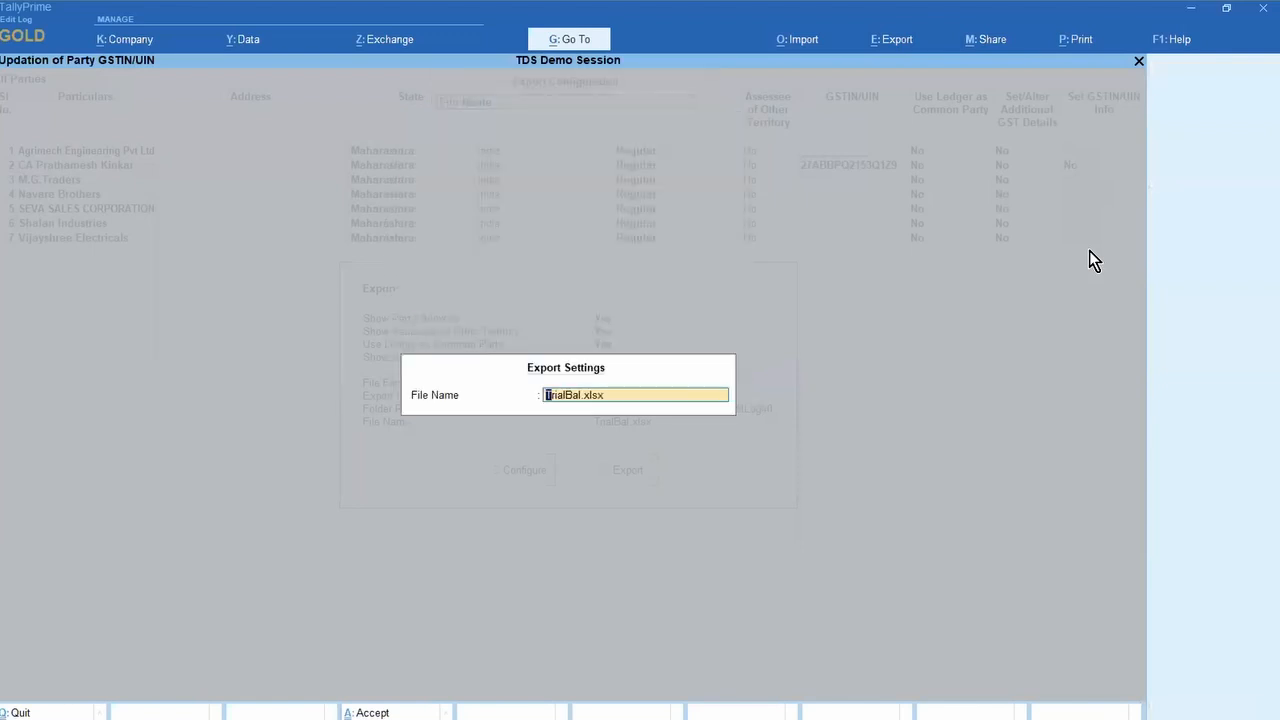
type("a")
key("Return")
key("ctrl+a")
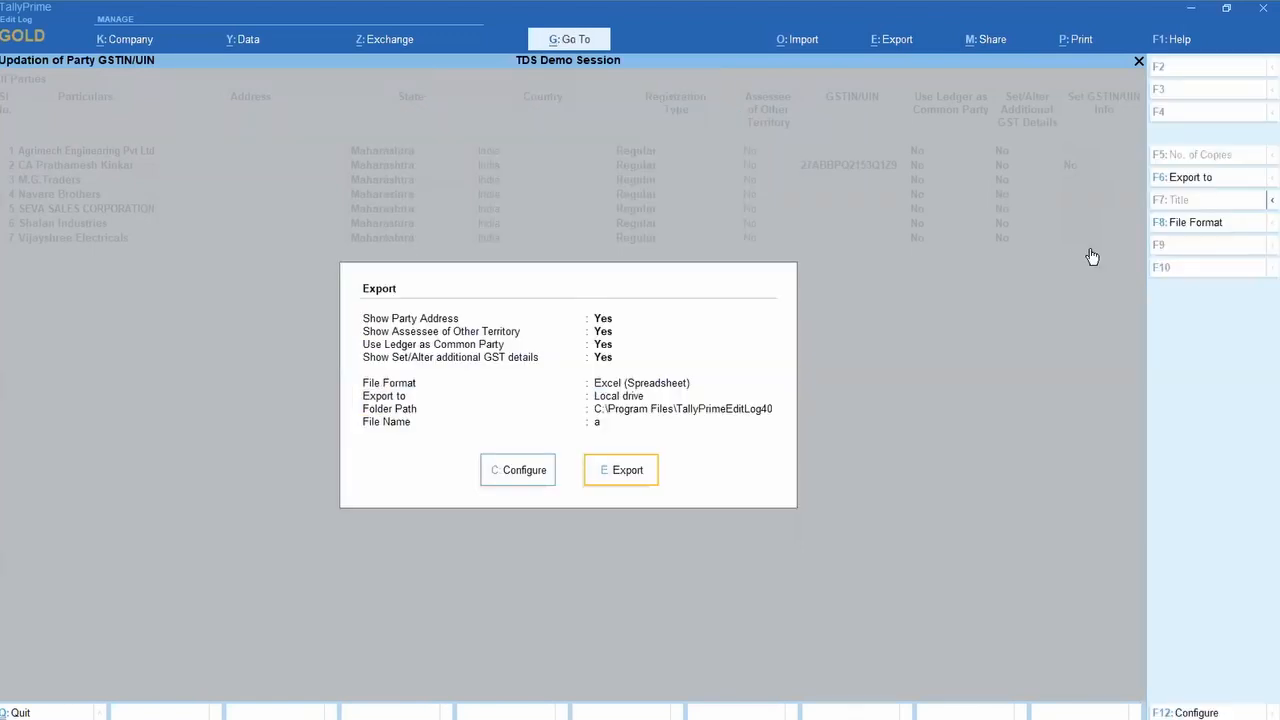
key("Return")
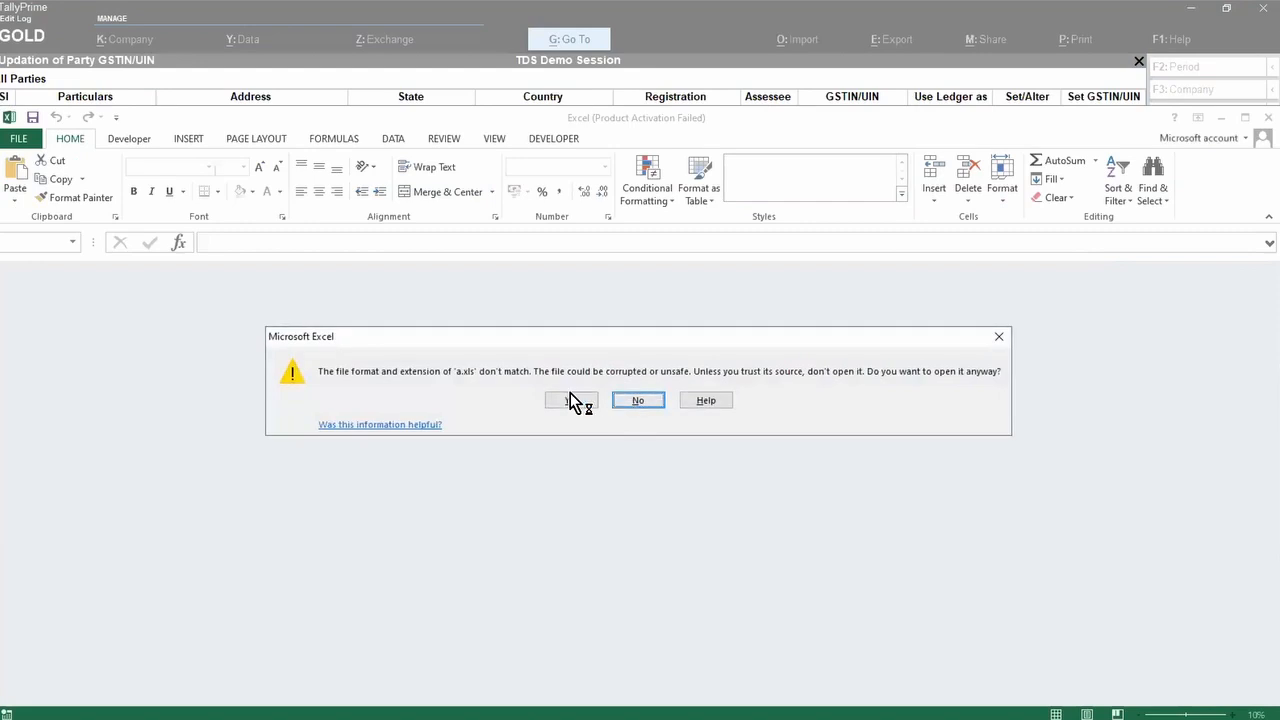
Step: Open workbook 'a' in Excel past the format warning and activation pop-up, then select cell H7
left_click(573, 400)
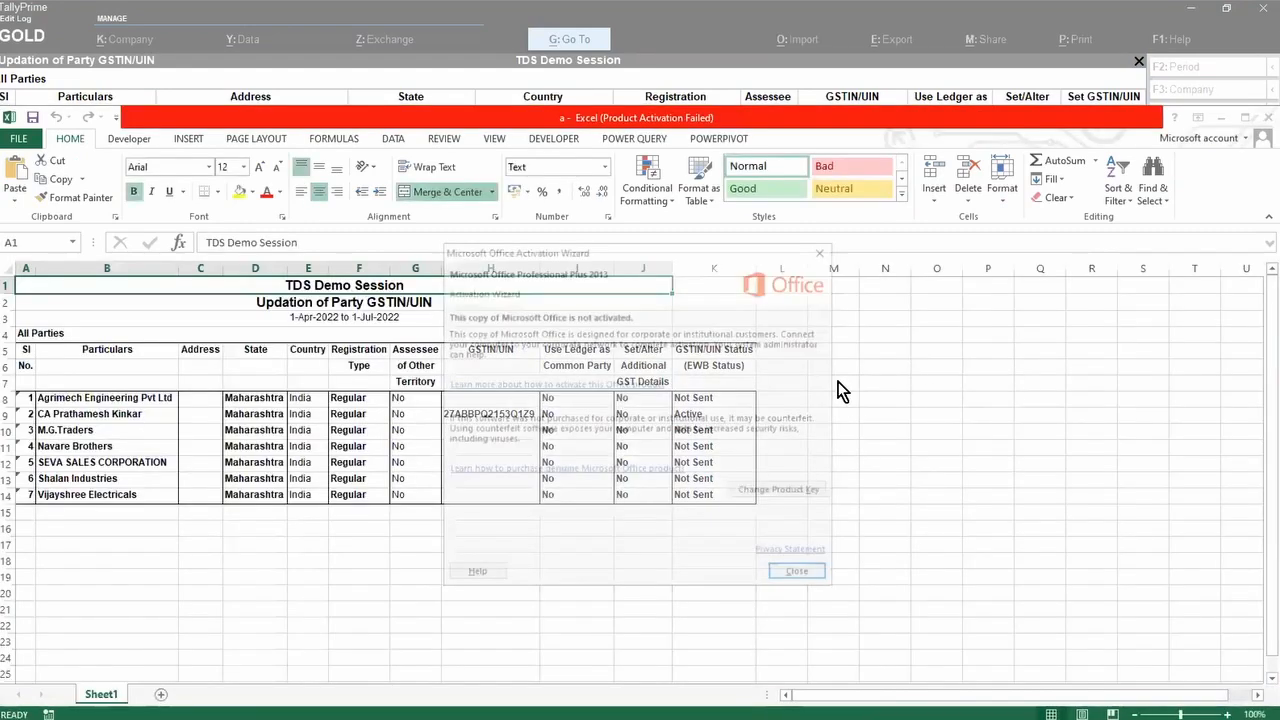
left_click(803, 579)
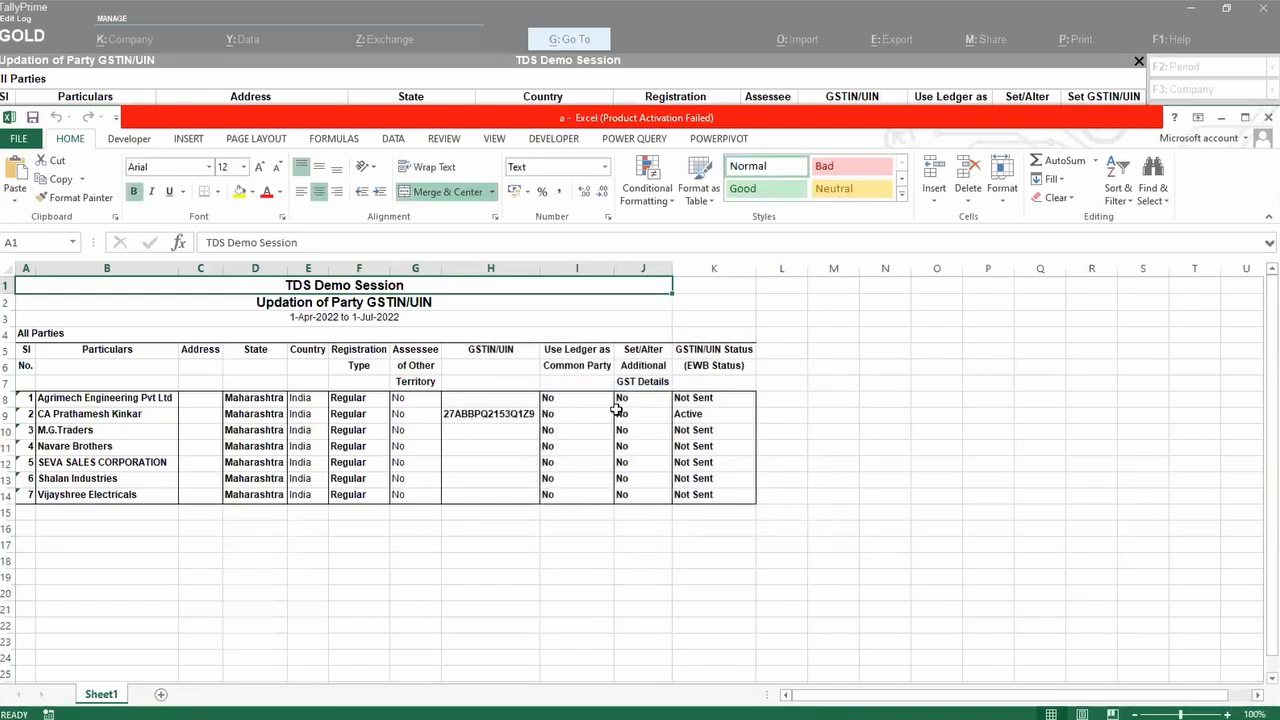
left_click(479, 385)
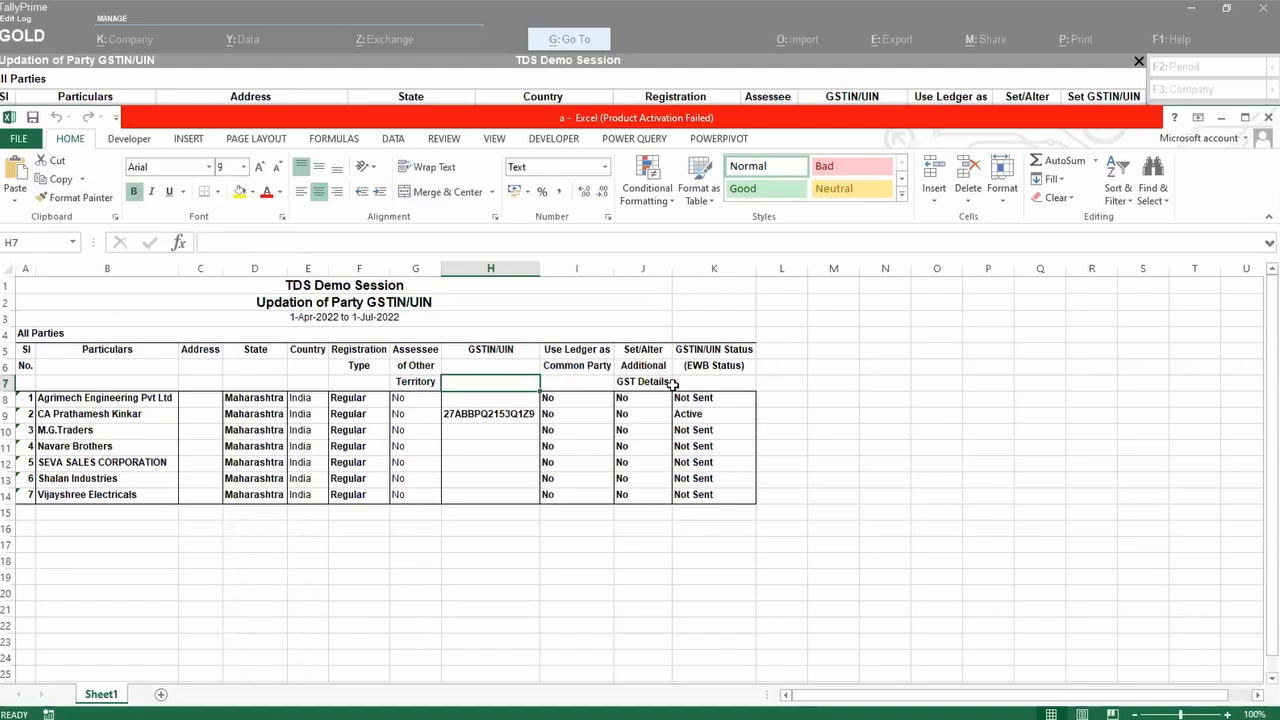
key("alt+Tab")
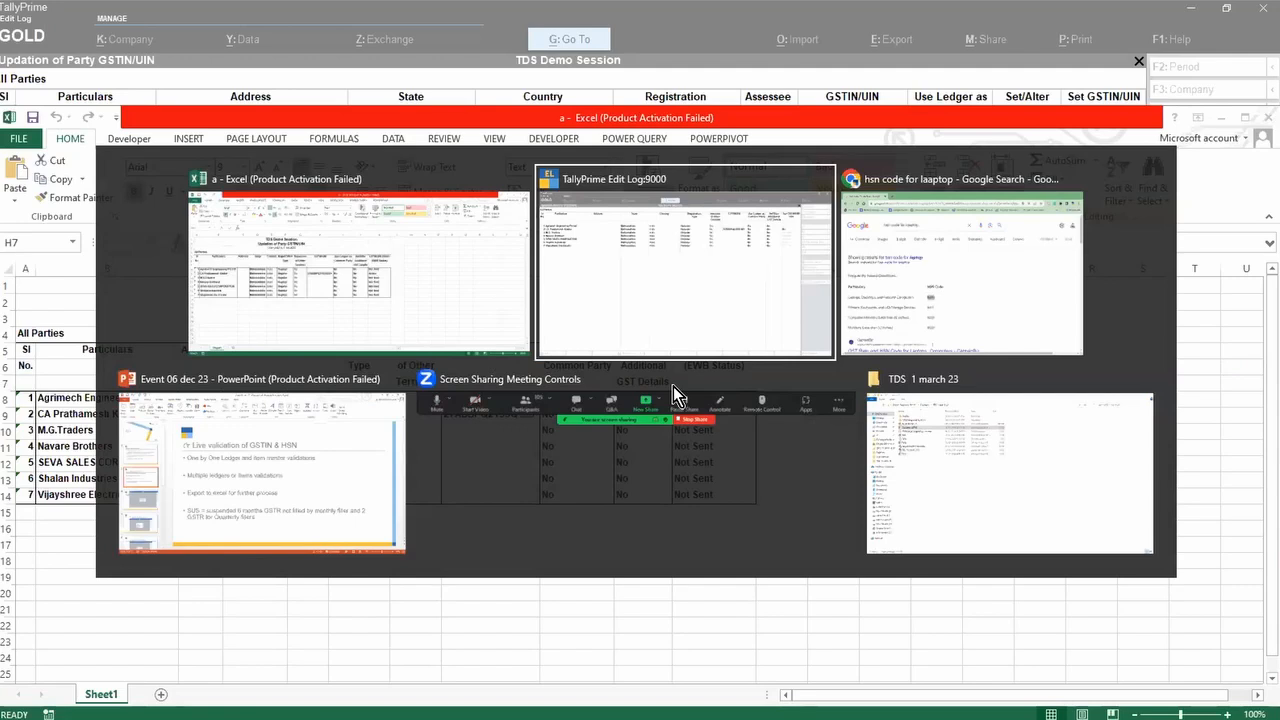
key("alt+Tab")
key("alt+Tab")
key("alt+Tab")
key("alt+Tab")
key("alt+Tab")
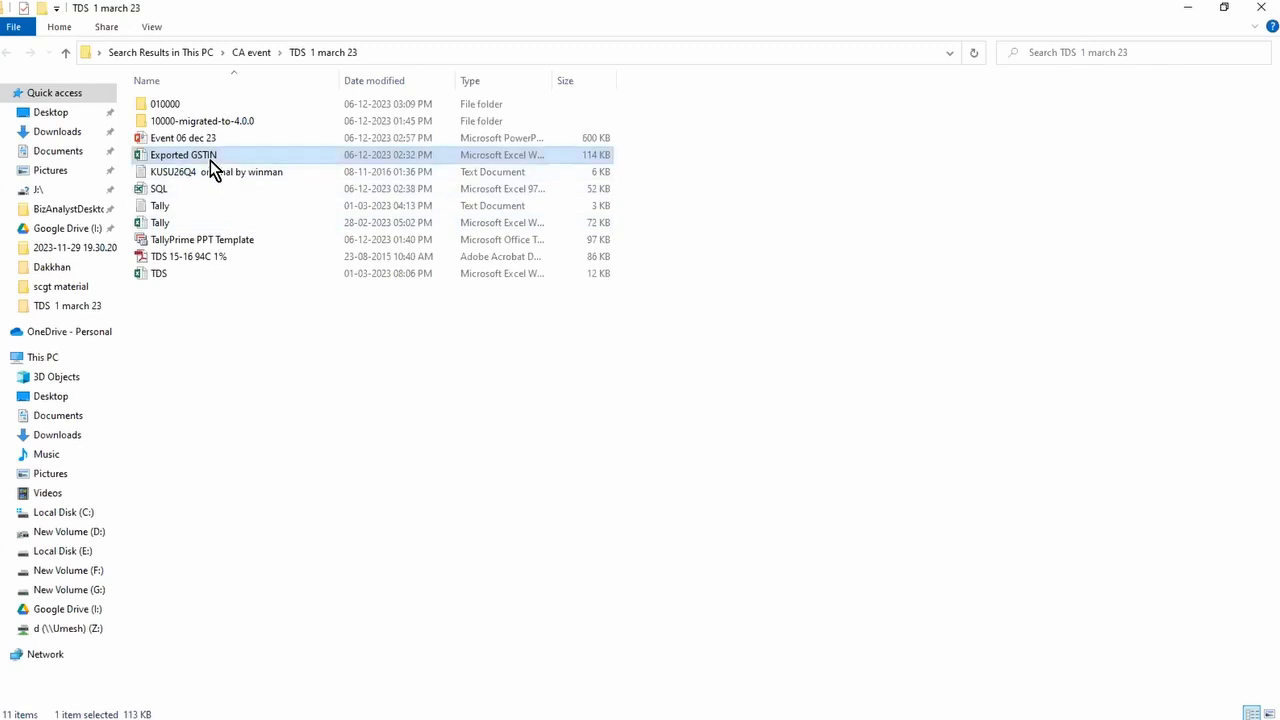
double_click(208, 157)
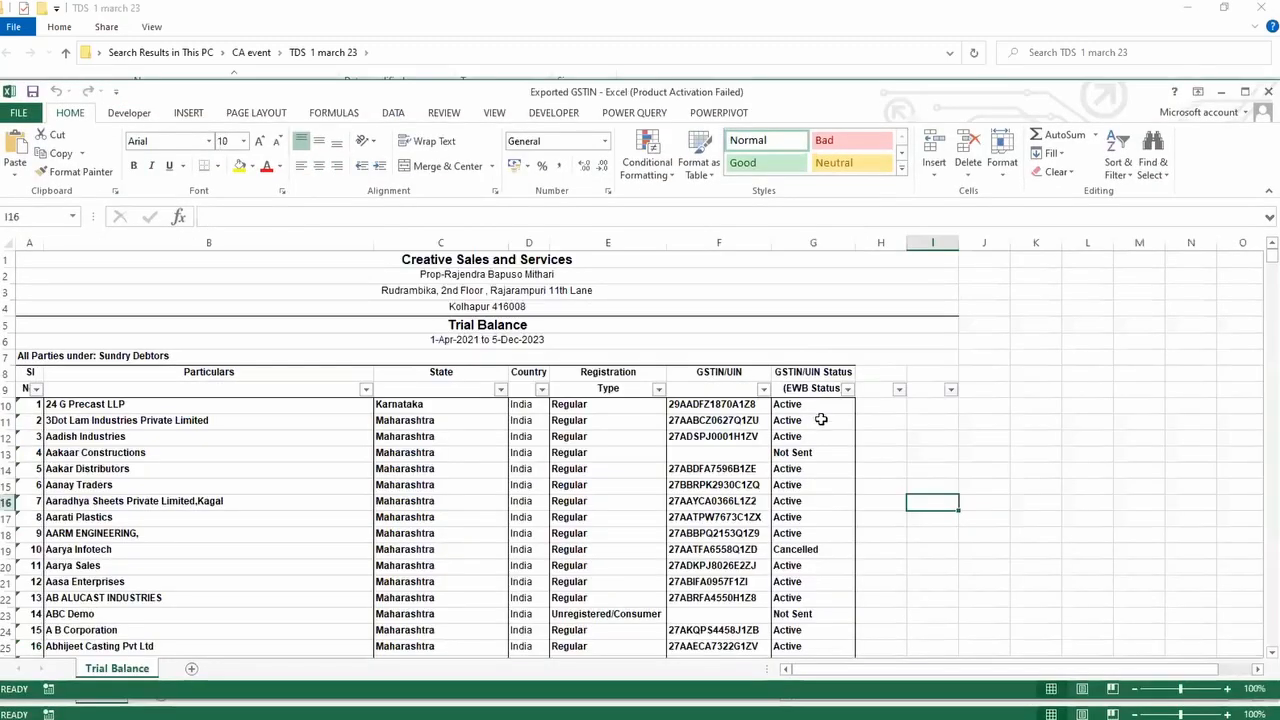
scroll(854, 420, "down", 1)
scroll(856, 421, "up", 1)
left_click(815, 389)
scroll(806, 444, "down", 1)
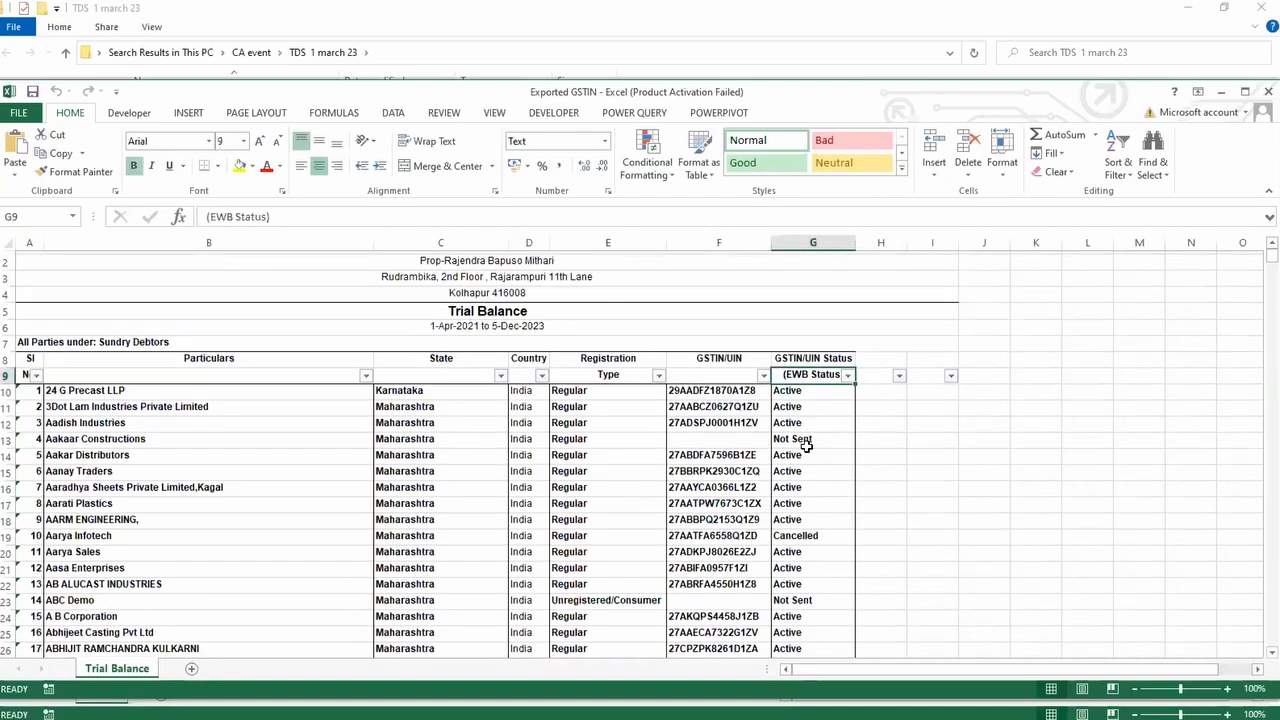
scroll(806, 444, "down", 3)
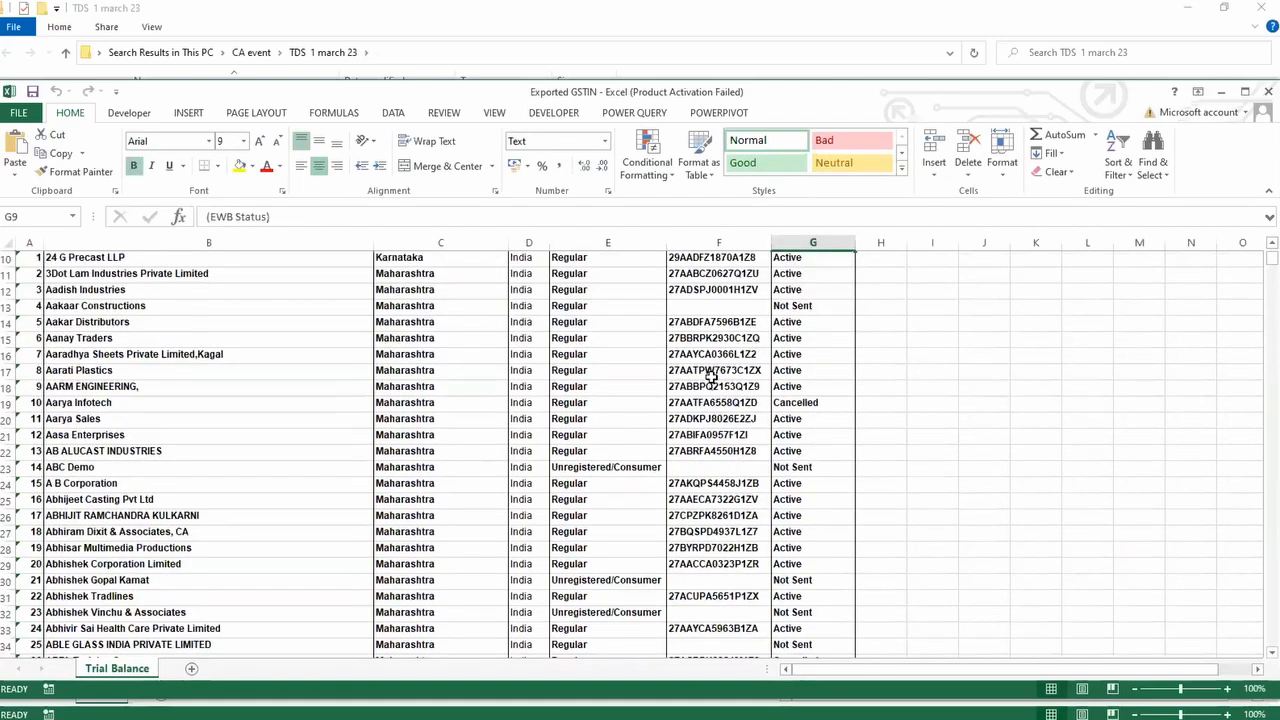
left_click(700, 340)
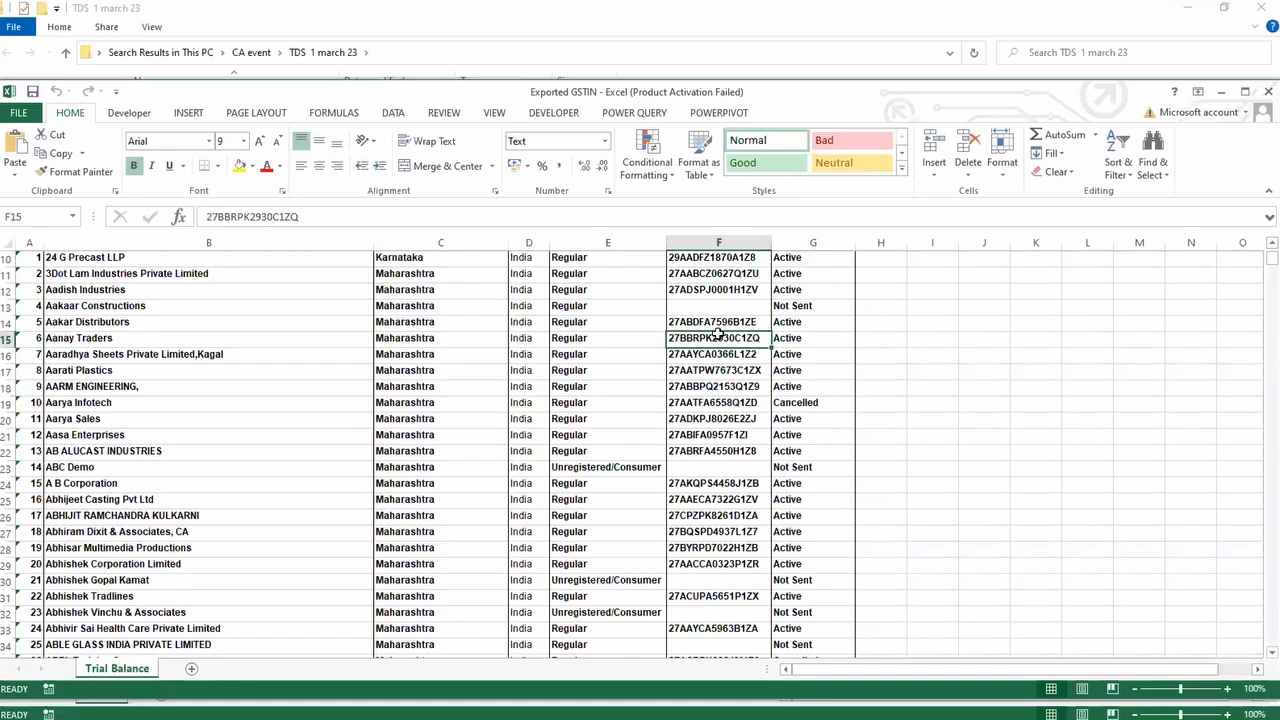
left_click(790, 338)
left_click(790, 307)
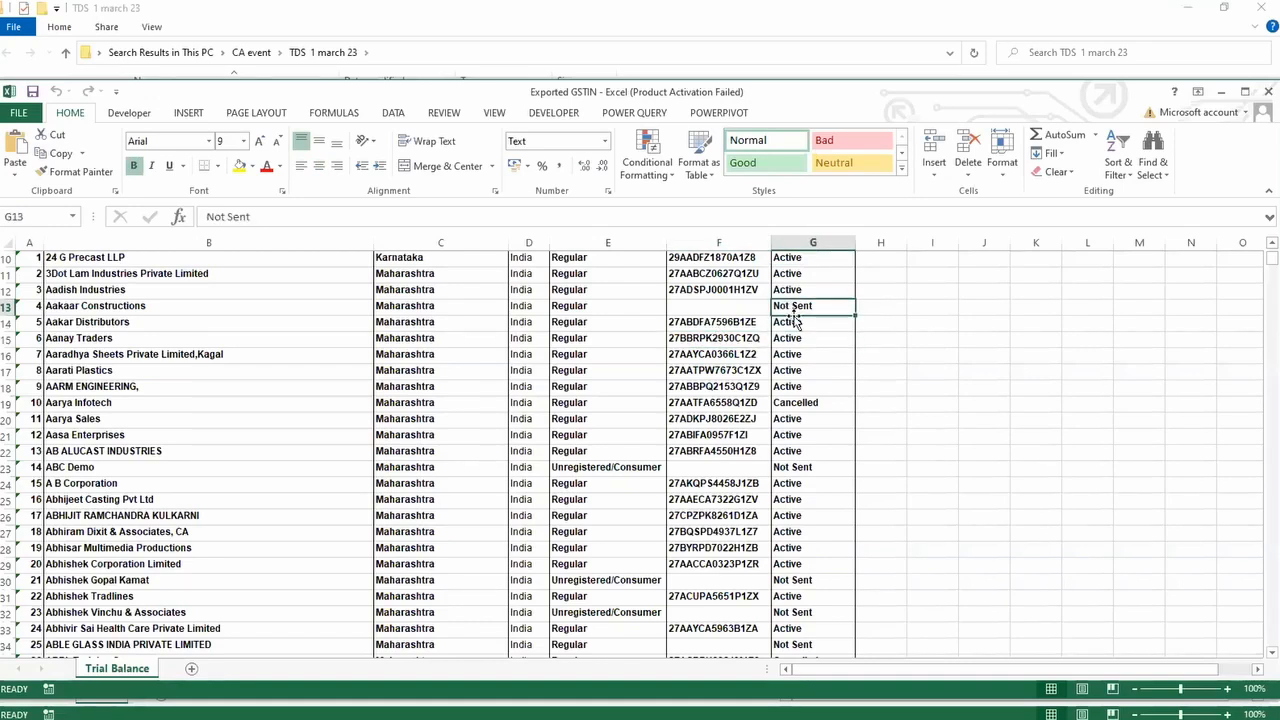
scroll(788, 486, "down", 7)
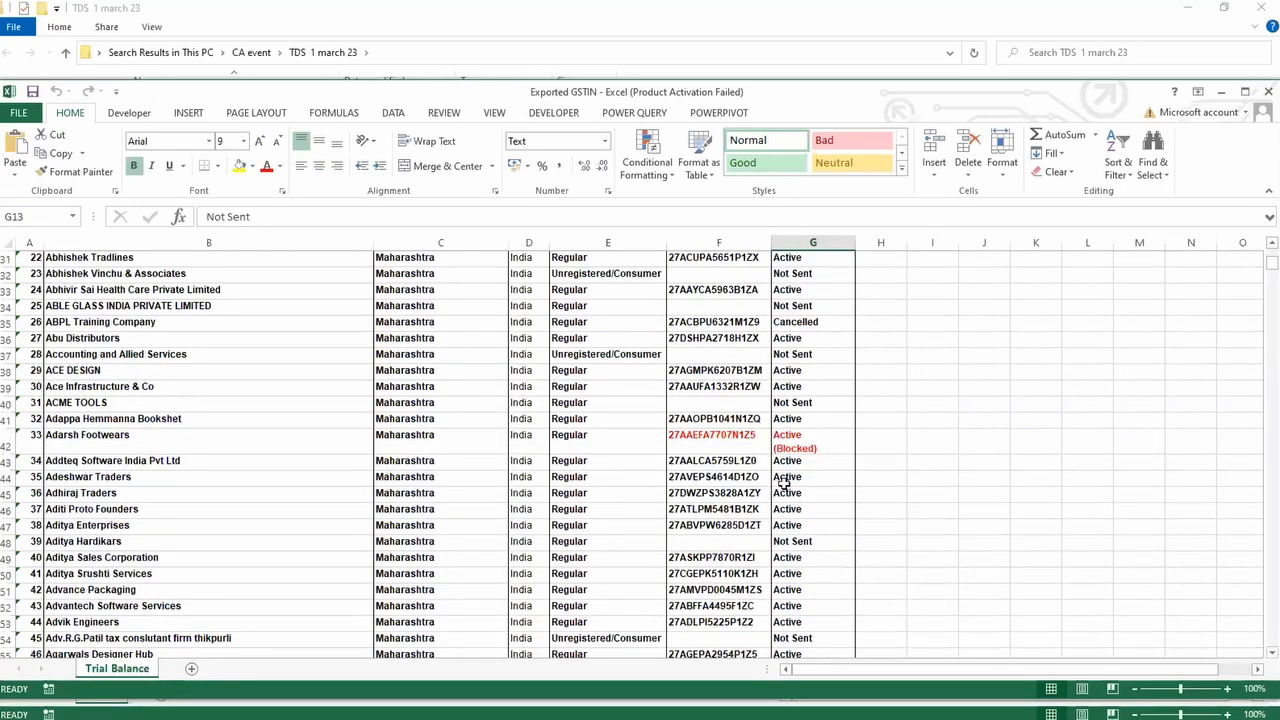
left_click(790, 445)
scroll(785, 485, "down", 1)
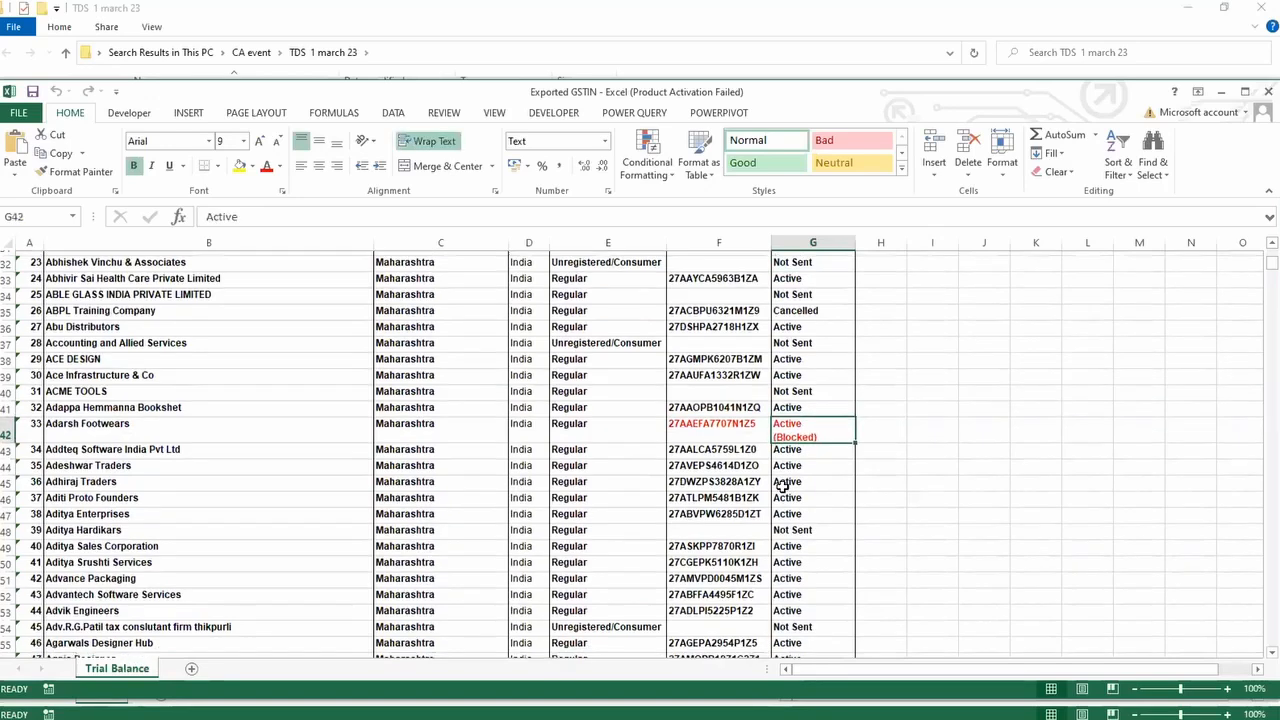
scroll(786, 484, "down", 18)
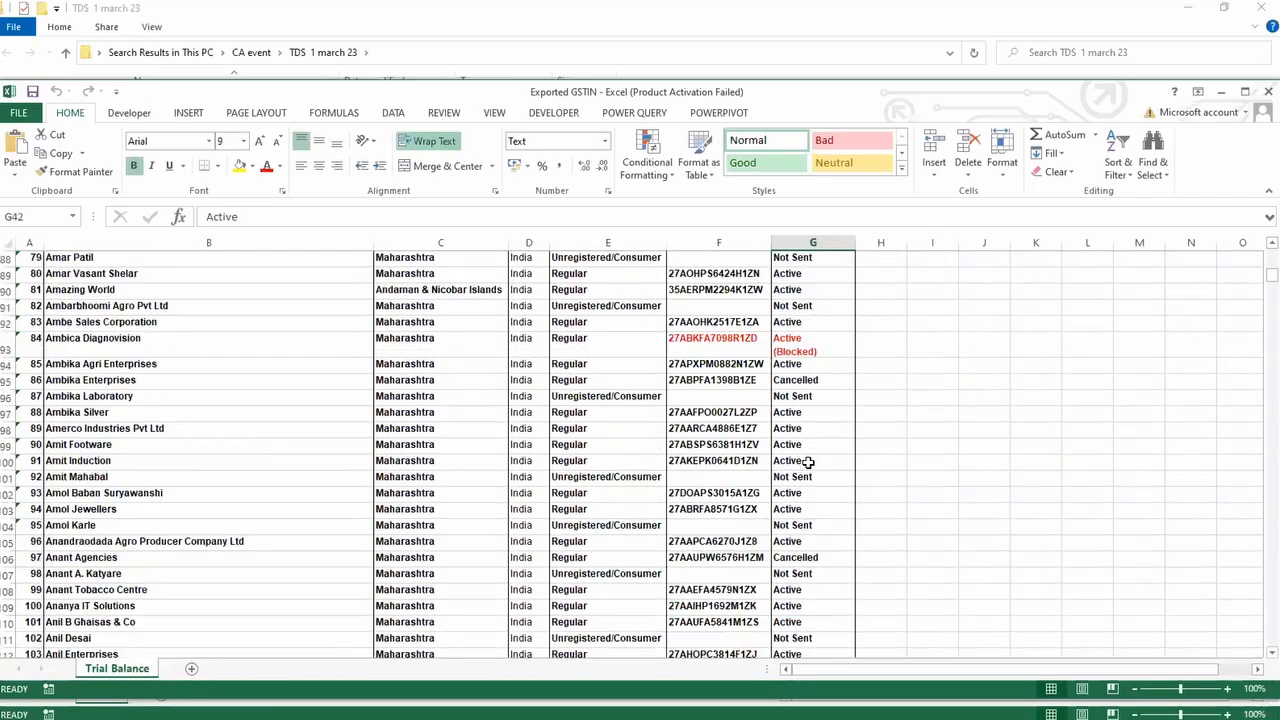
scroll(808, 462, "down", 10)
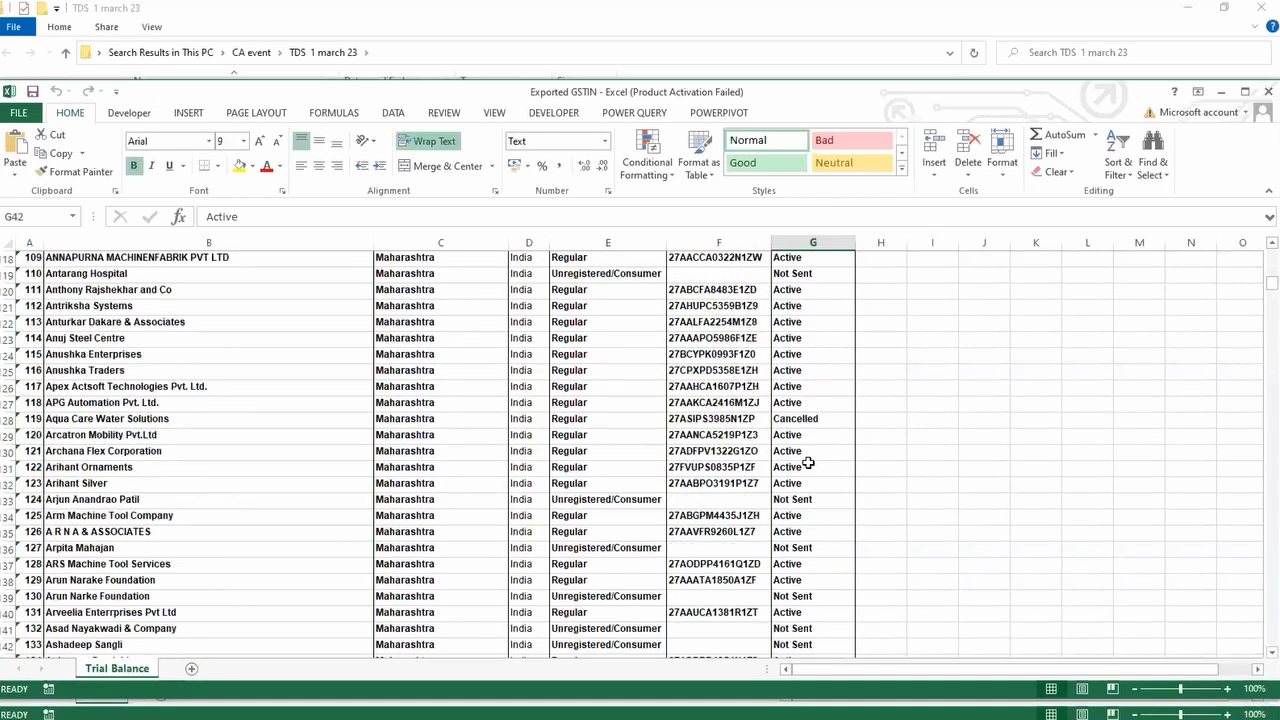
scroll(808, 462, "down", 4)
left_click(811, 499)
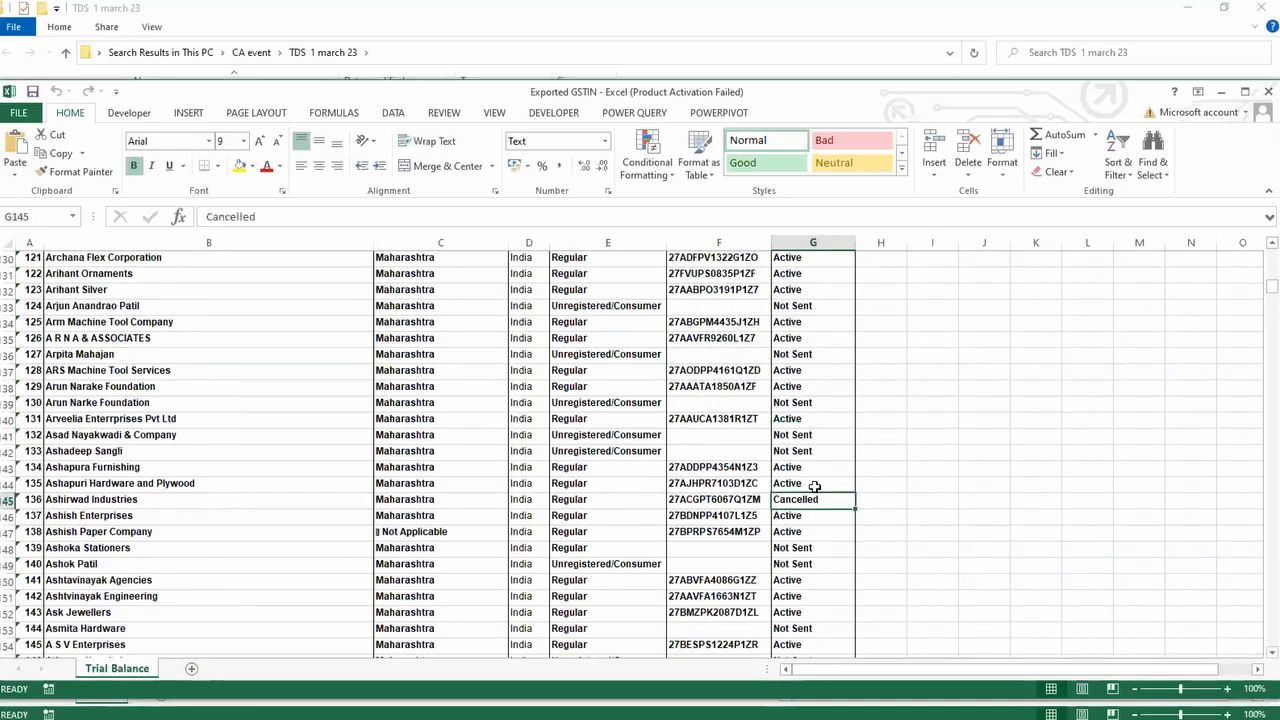
key("ctrl+Home")
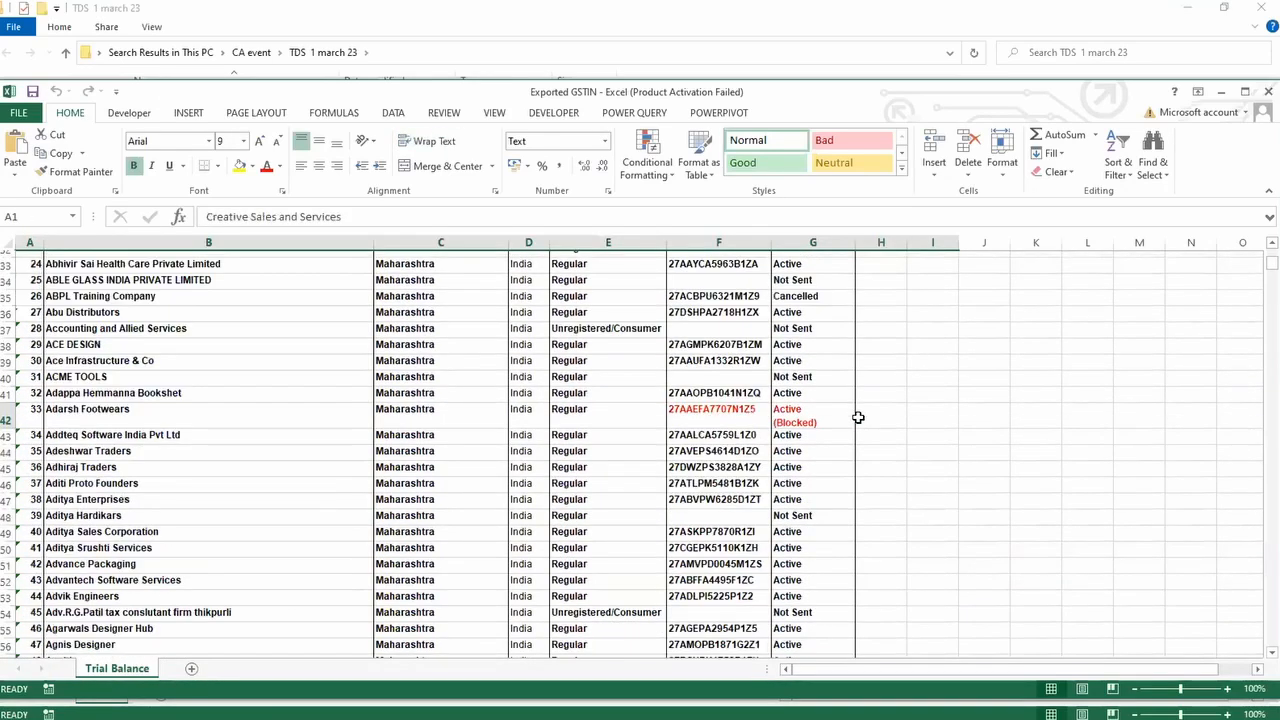
Step: Filter the EWB Status column to SUS only, showing 10 of 1648 parties
left_click(836, 388)
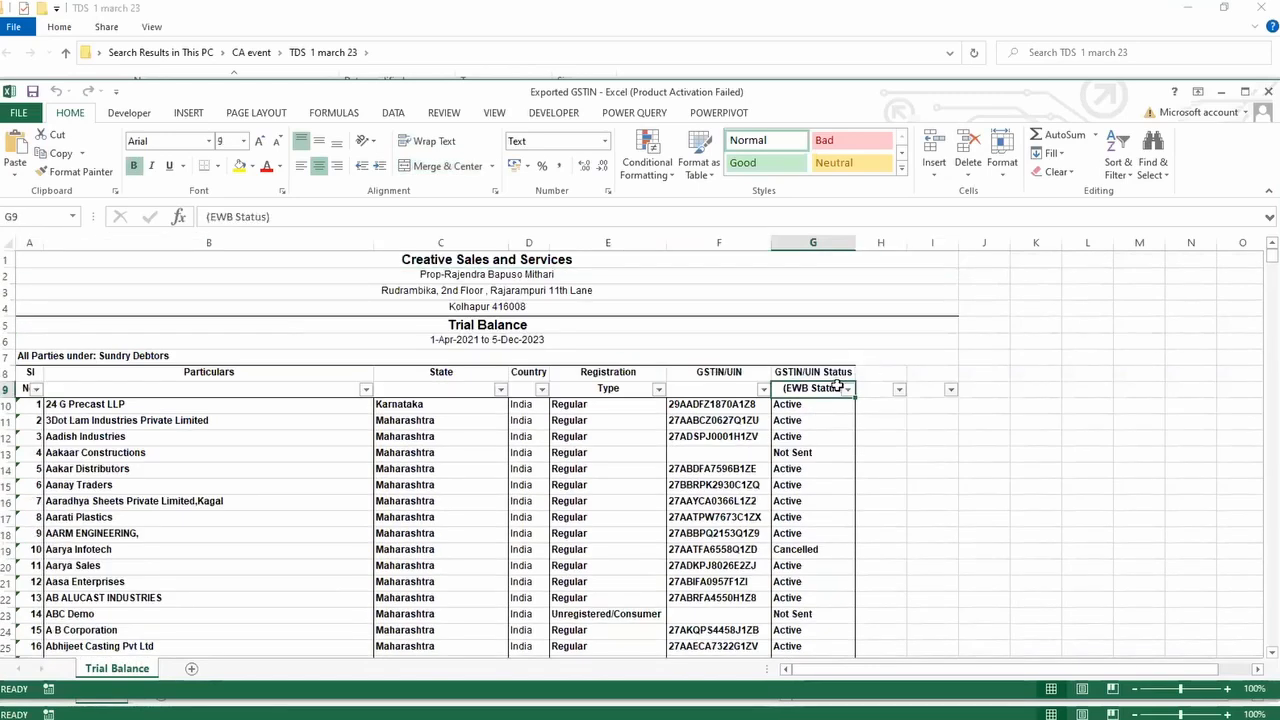
left_click(847, 389)
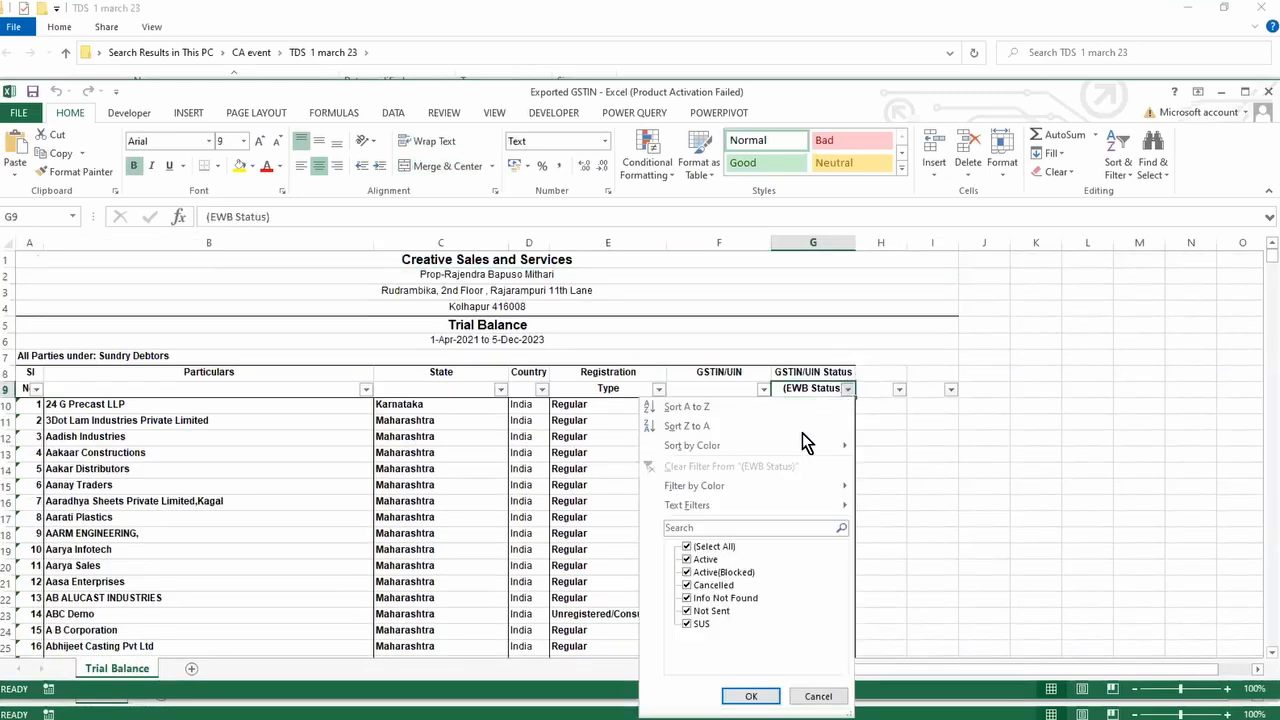
left_click(709, 548)
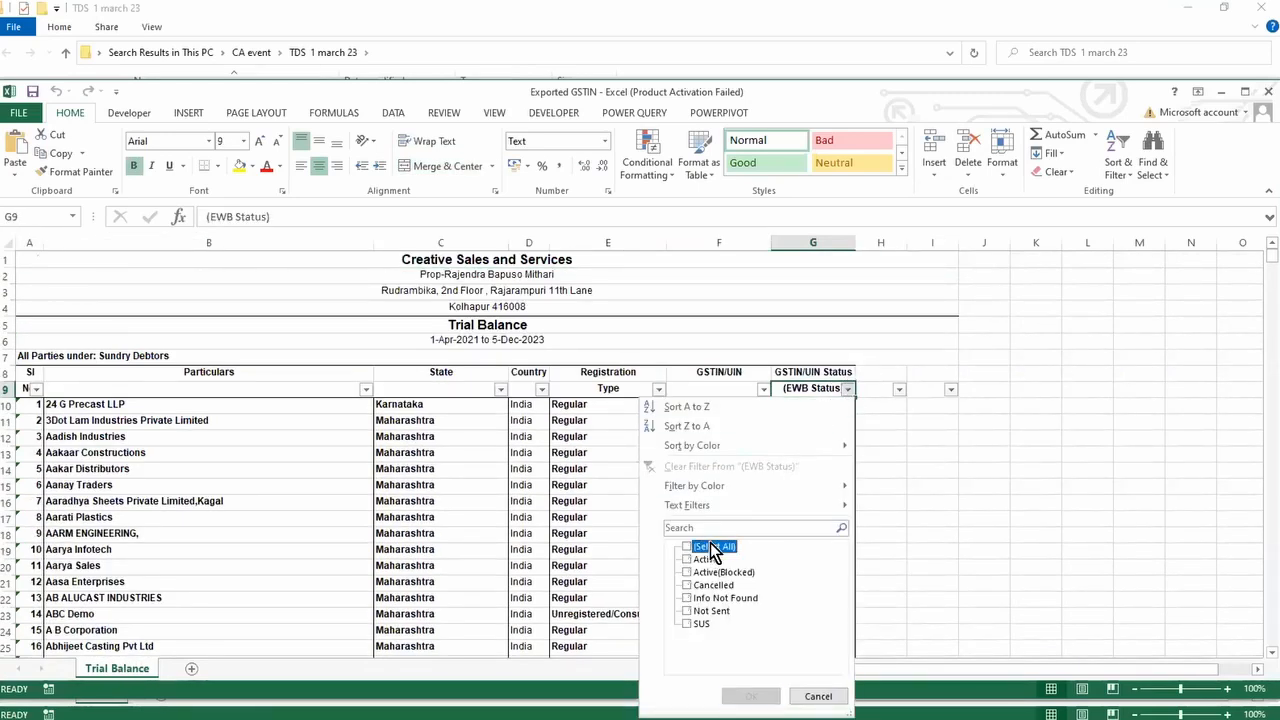
left_click(702, 626)
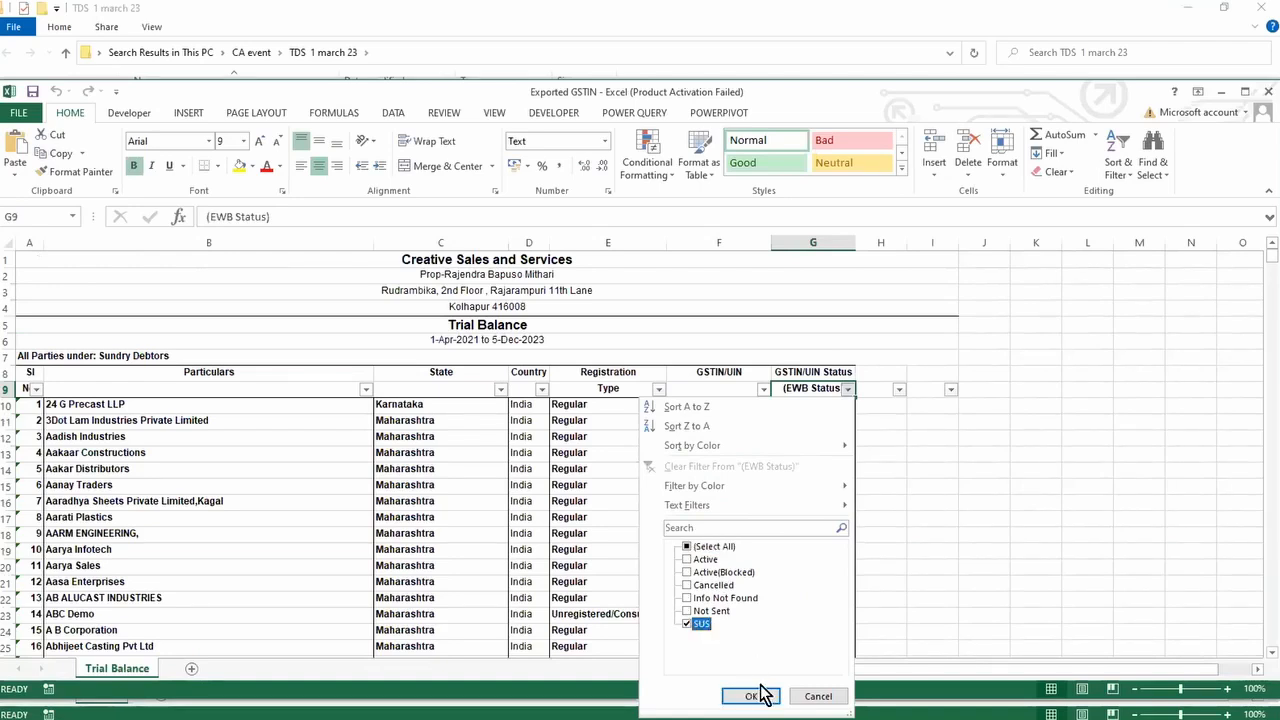
left_click(751, 696)
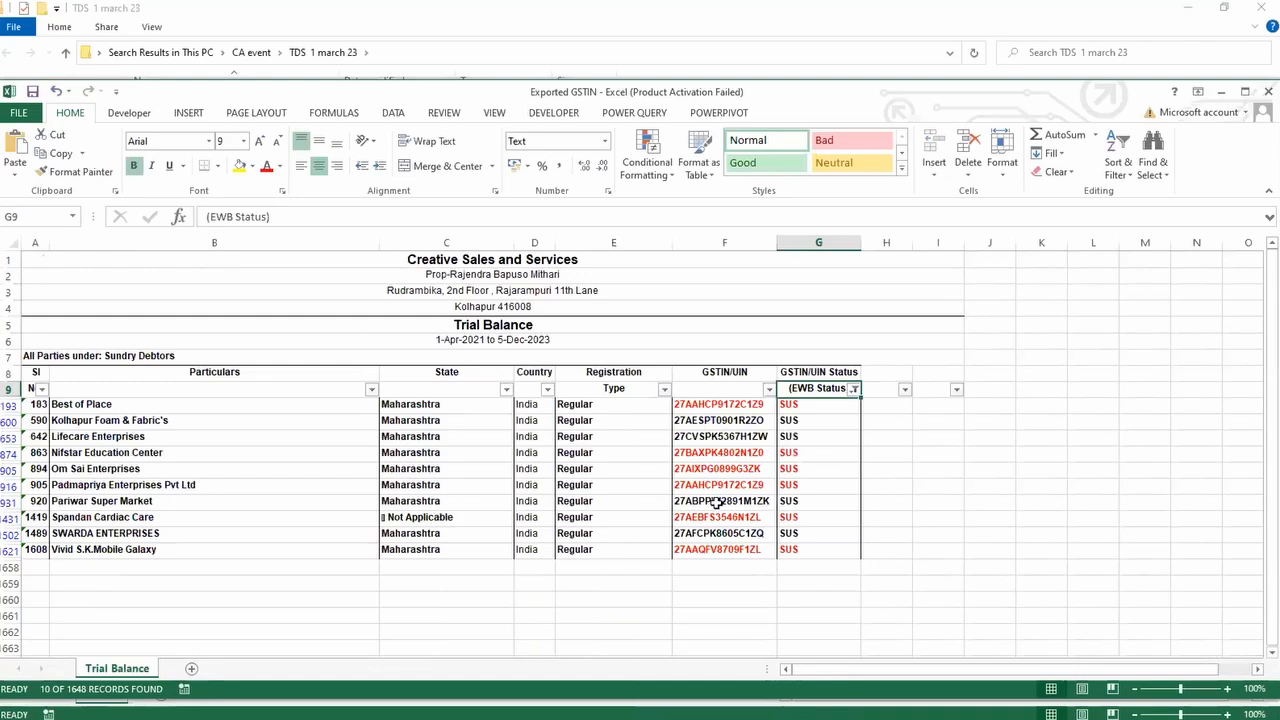
left_click(702, 470)
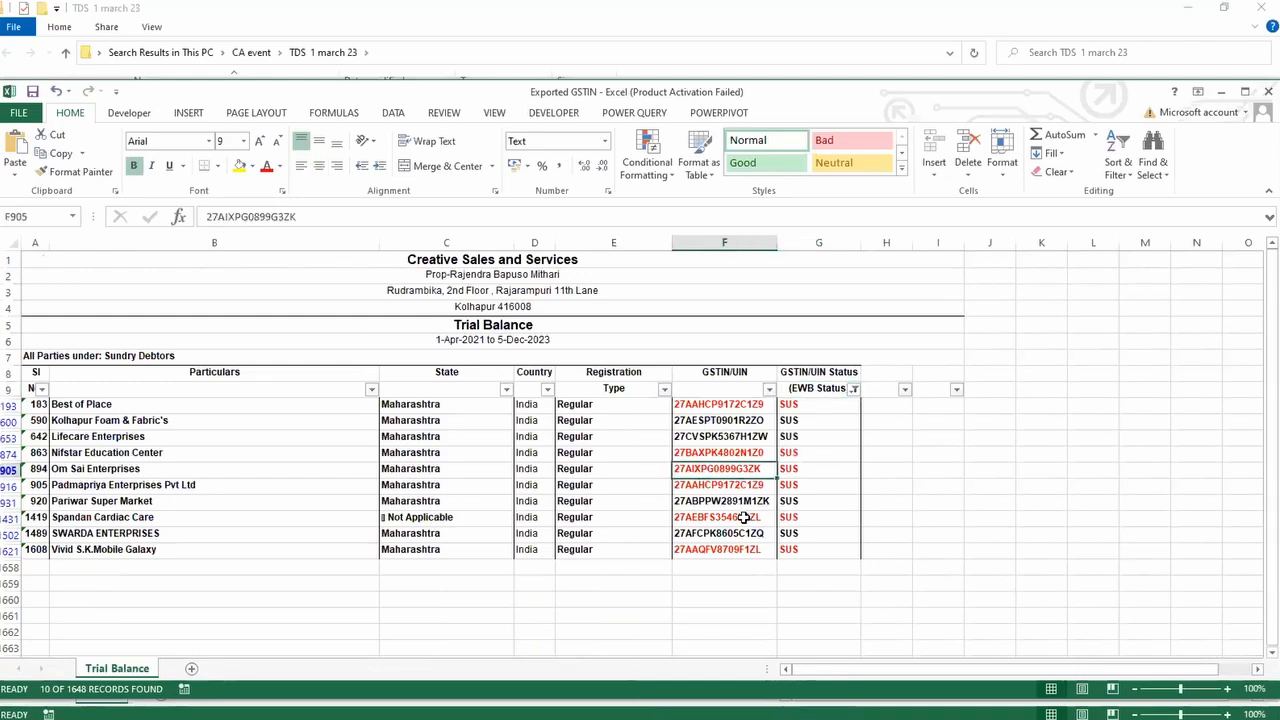
key("alt+Tab")
key("alt+Tab")
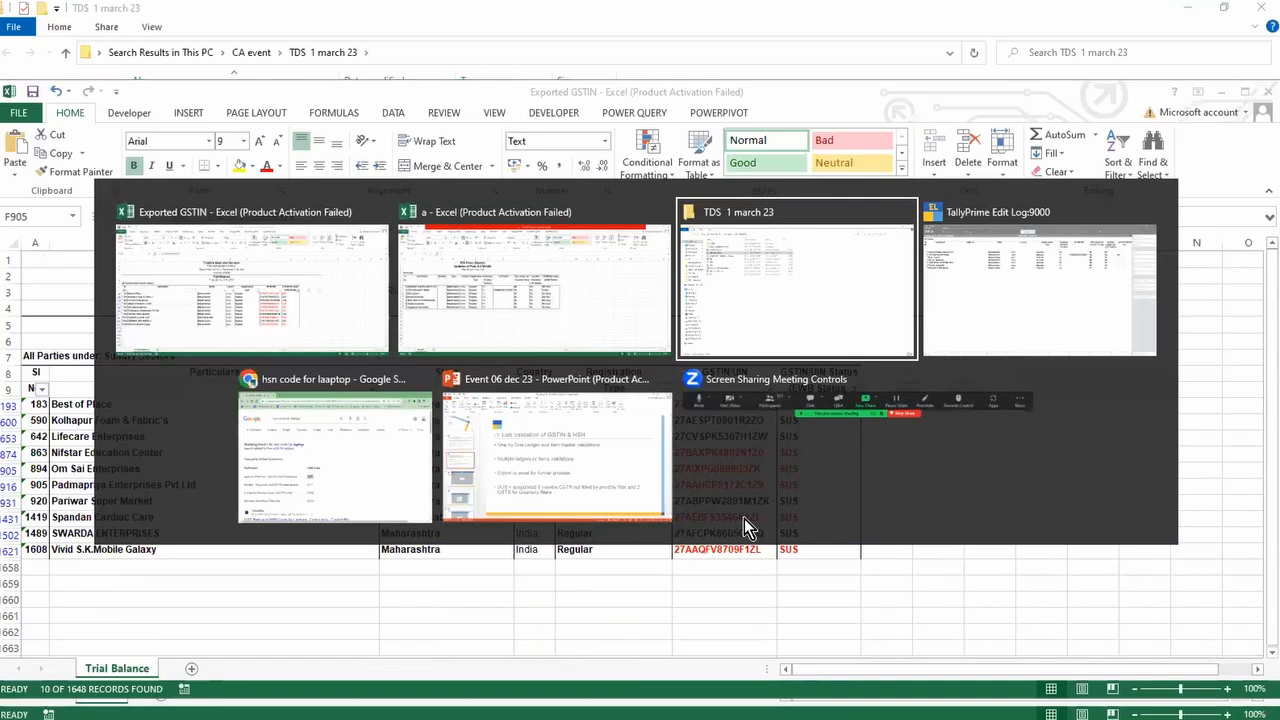
key("alt+Tab")
key("alt+Tab")
key("alt+Tab")
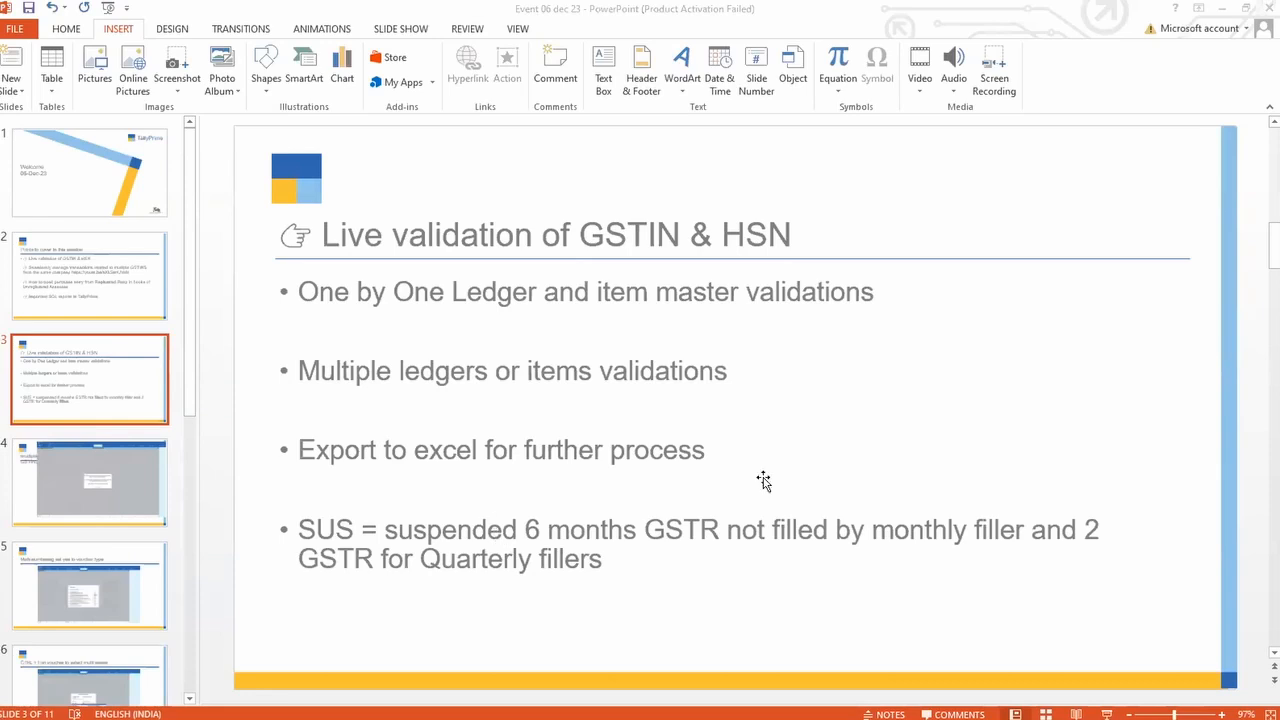
key("alt+Tab")
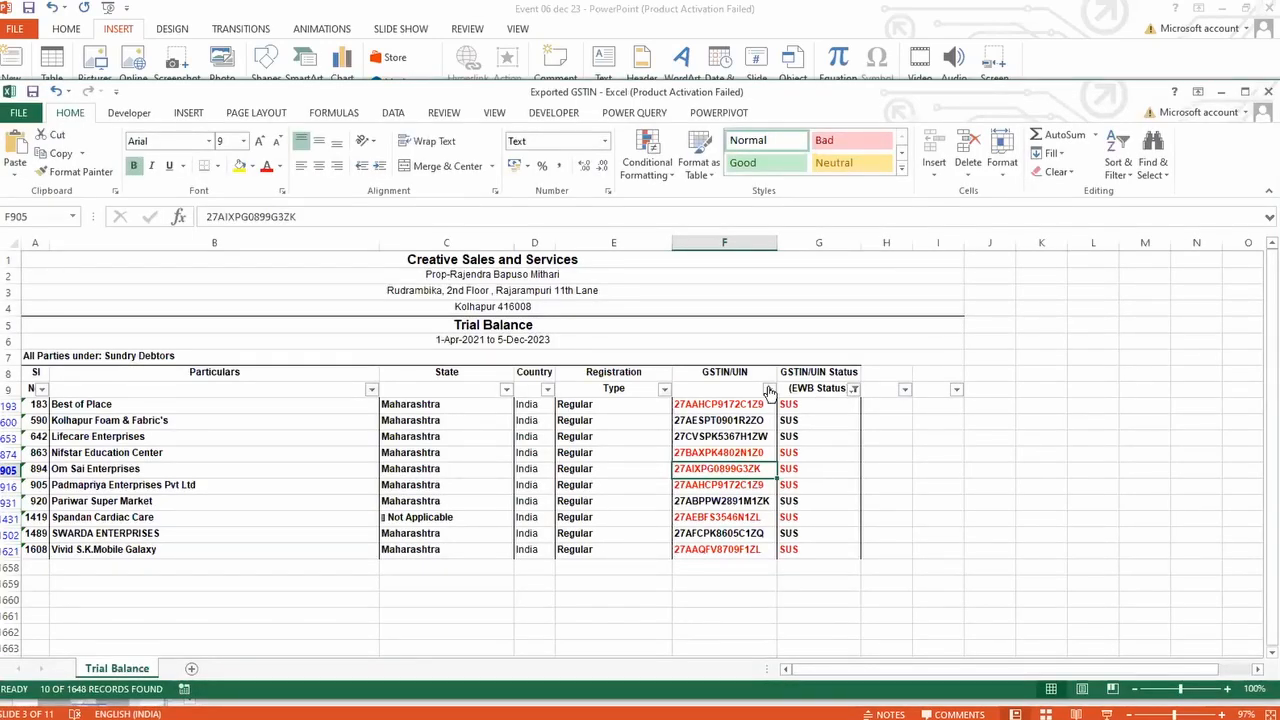
Step: Toggle (Select All) off and on in the GSTIN/UIN filter, then return to the PowerPoint slide
left_click(769, 388)
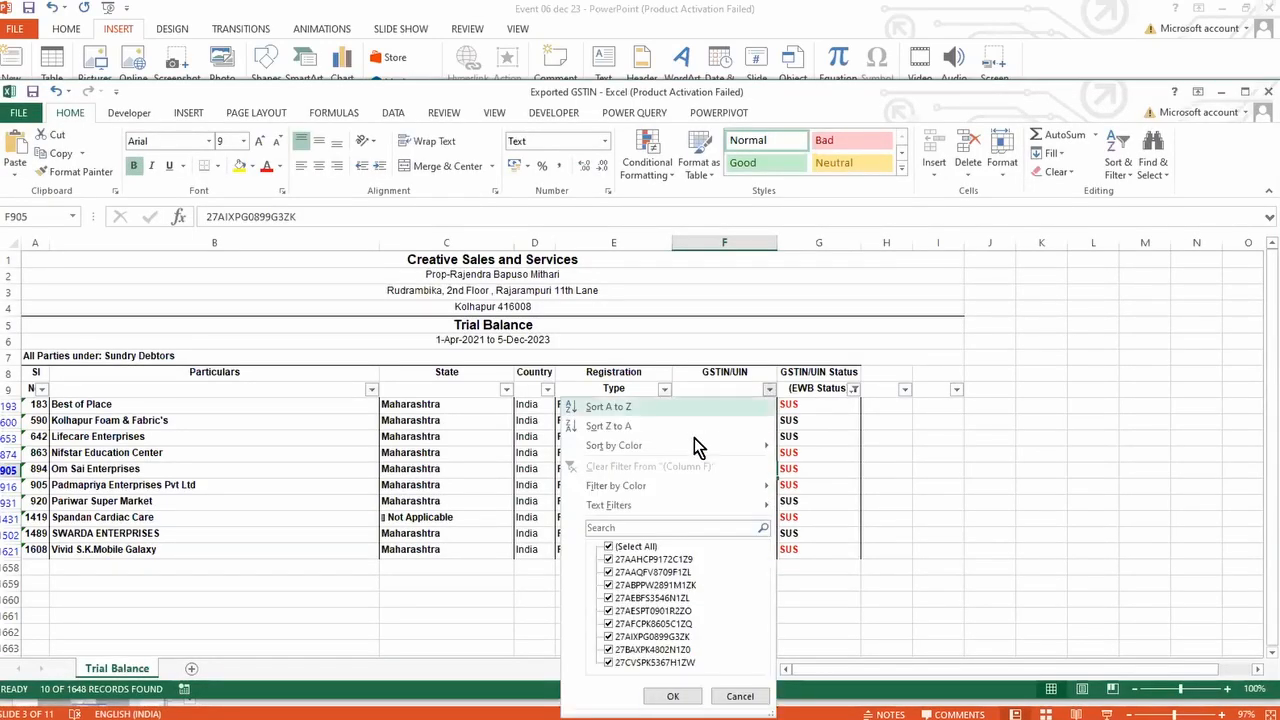
left_click(634, 547)
left_click(634, 547)
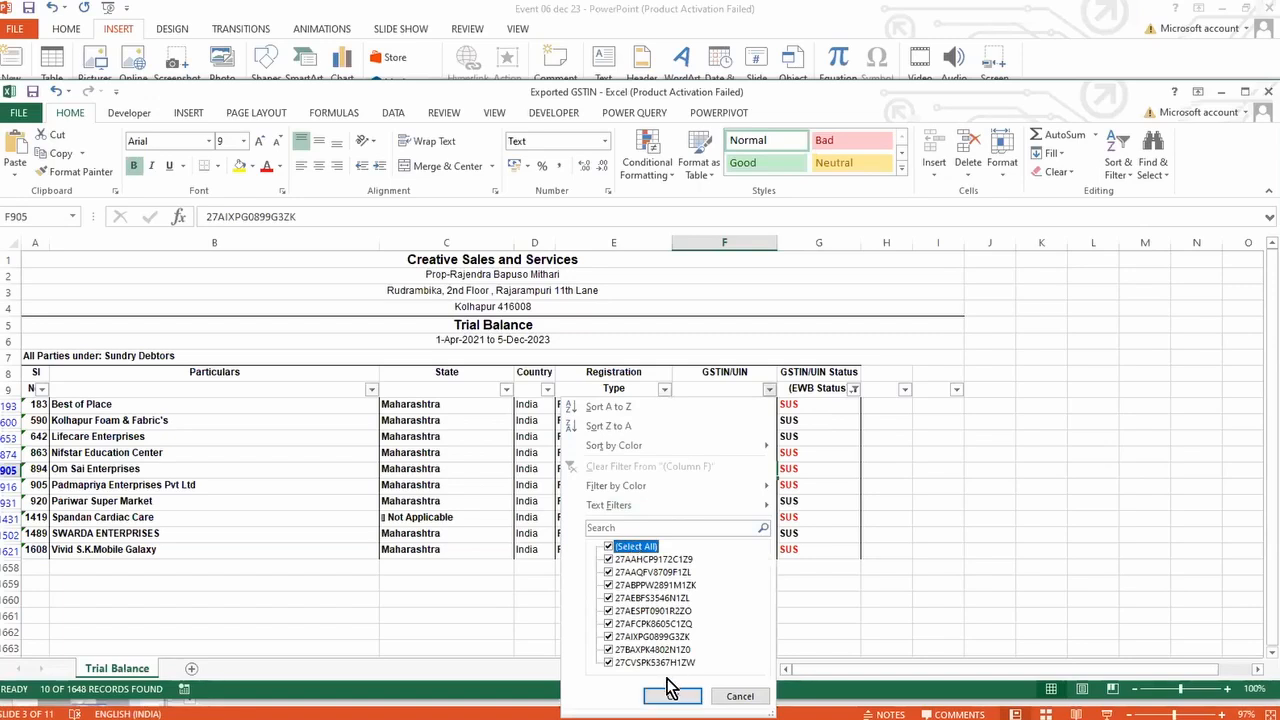
left_click(672, 696)
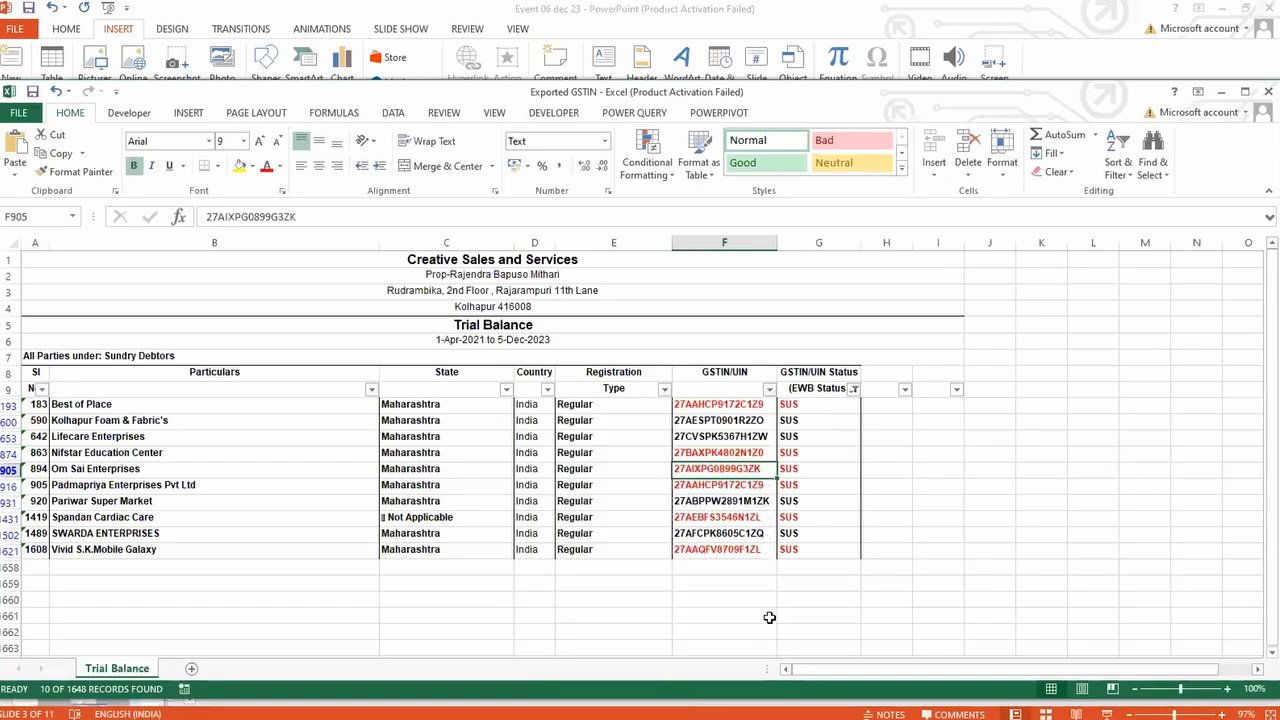
key("alt+Tab")
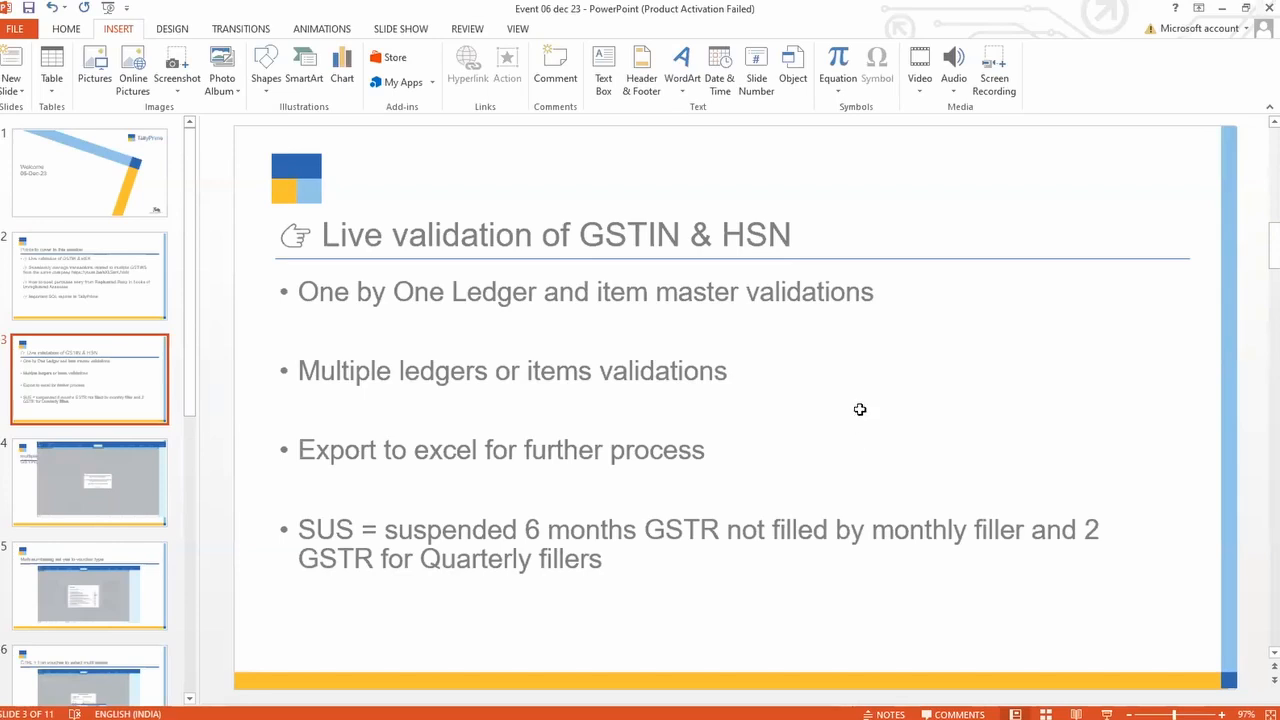
Step: Switch the EWB Status filter from SUS to Active(Blocked), listing 15 of 1648 parties
key("alt+Tab")
left_click(853, 389)
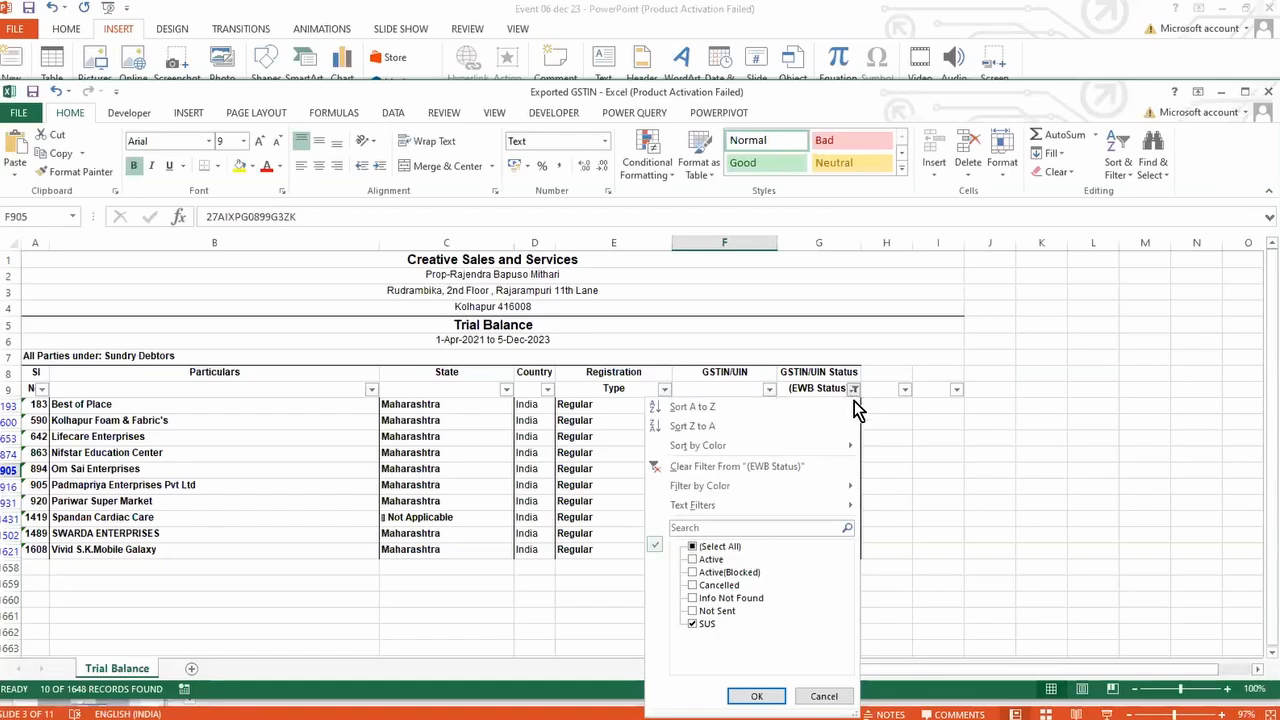
left_click(701, 621)
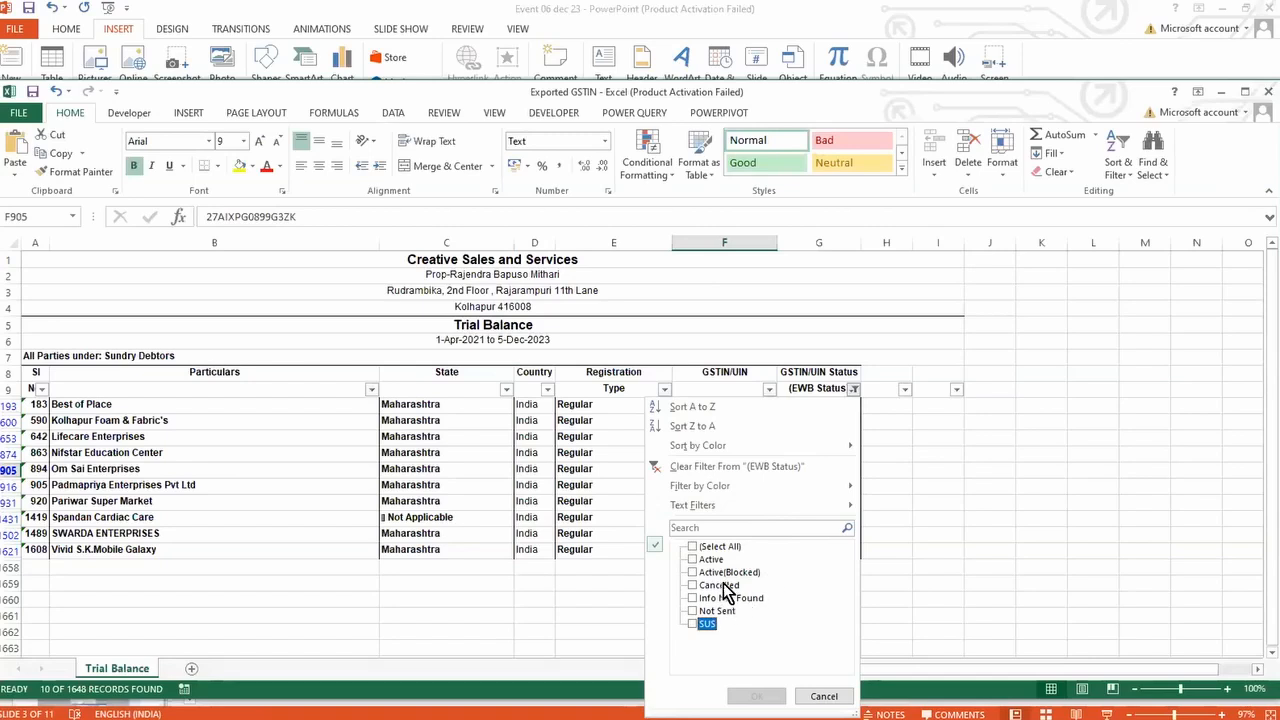
left_click(713, 573)
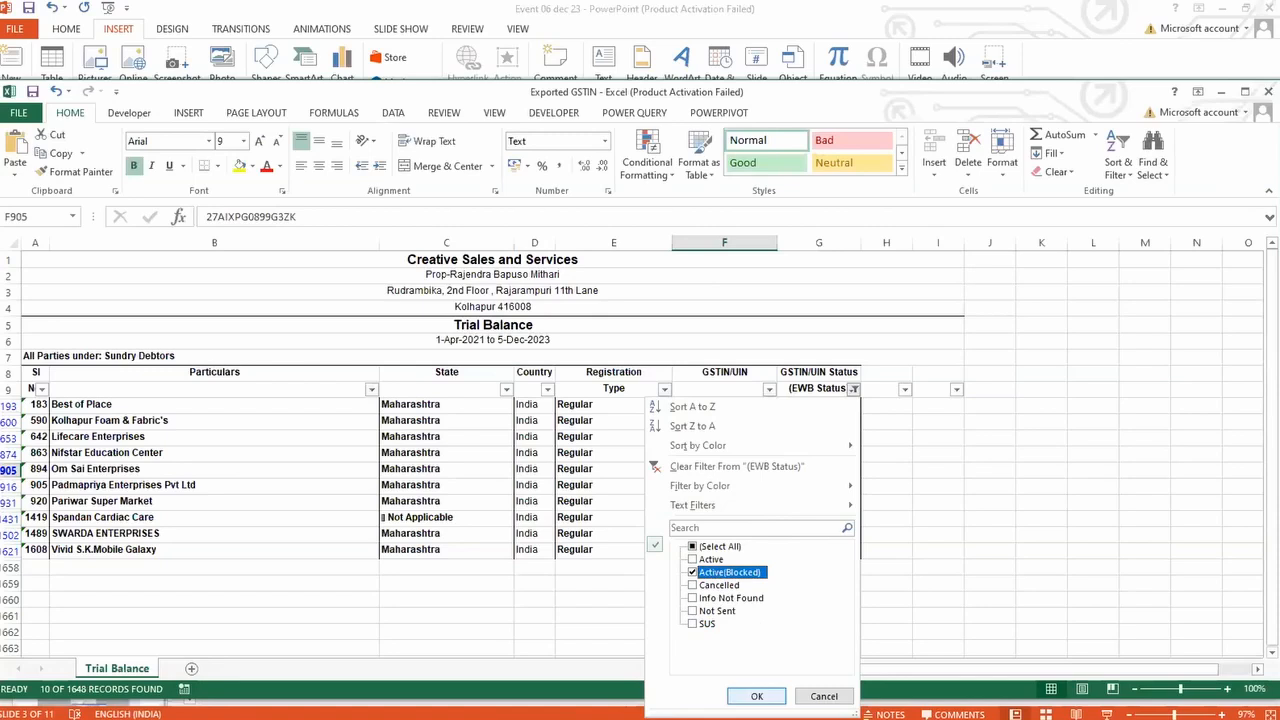
left_click(756, 696)
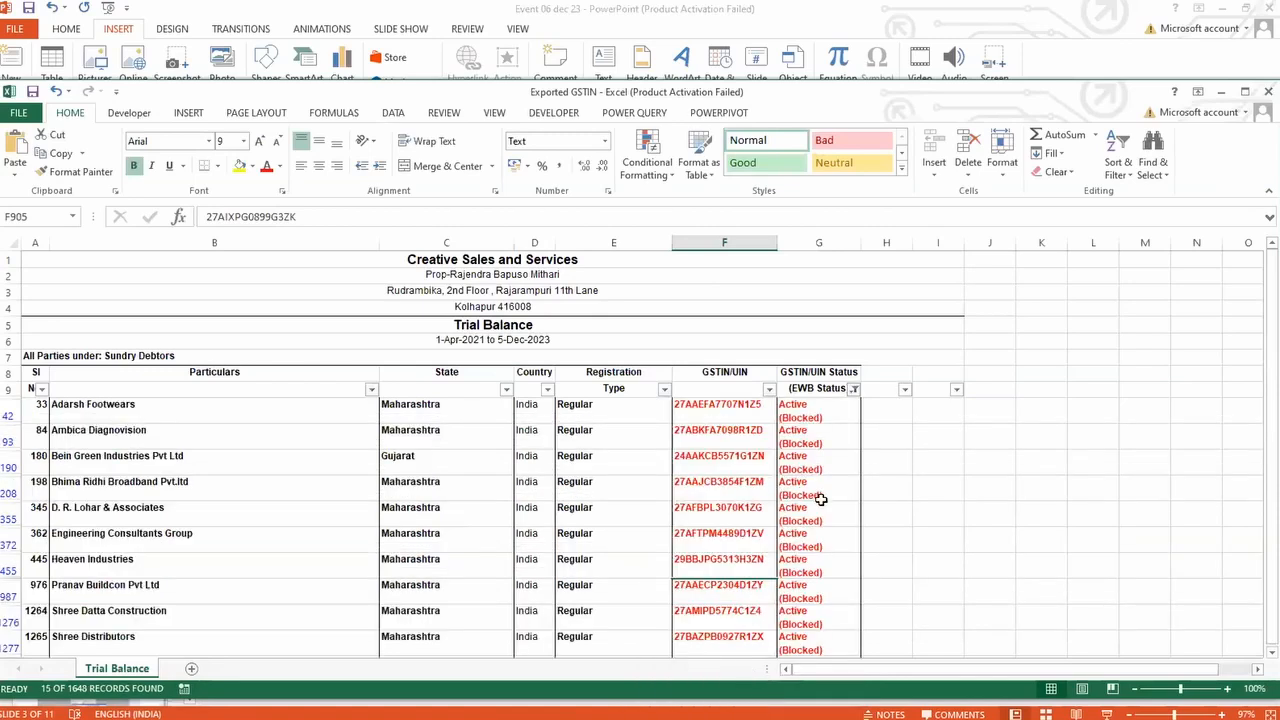
scroll(822, 500, "down", 4)
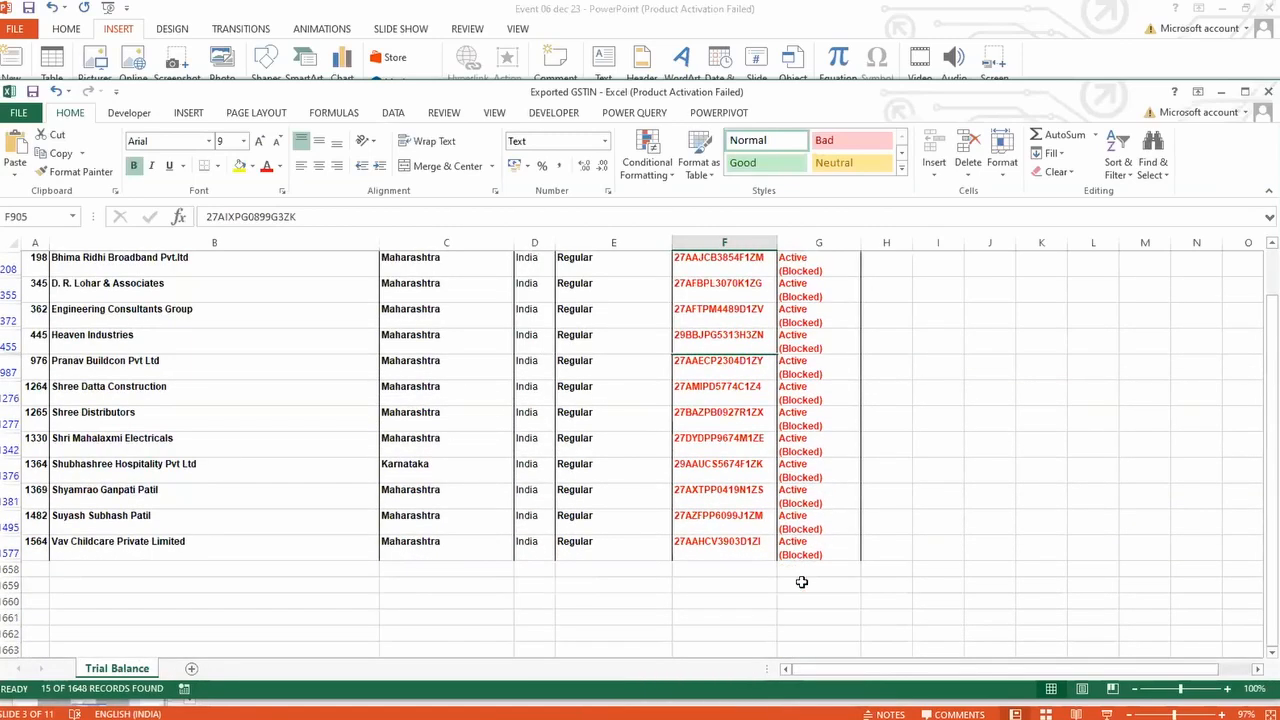
left_click(811, 554)
key("ctrl+shift+Up")
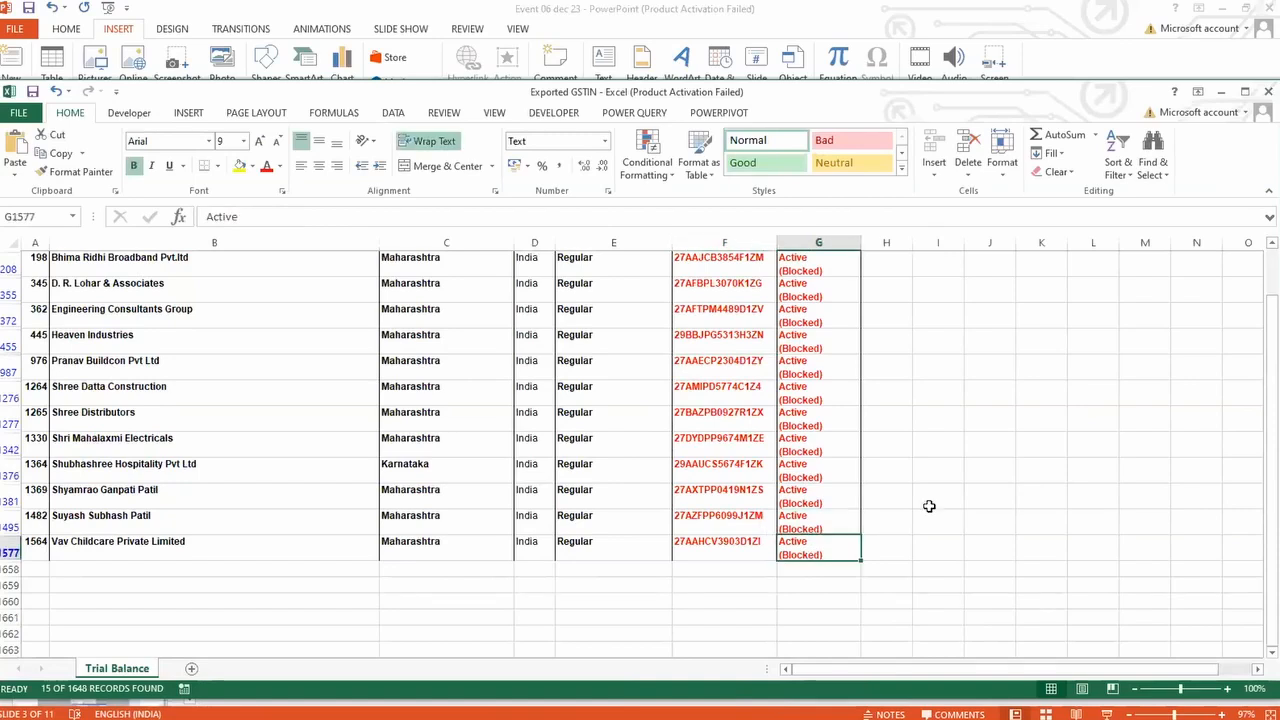
key("alt+Tab")
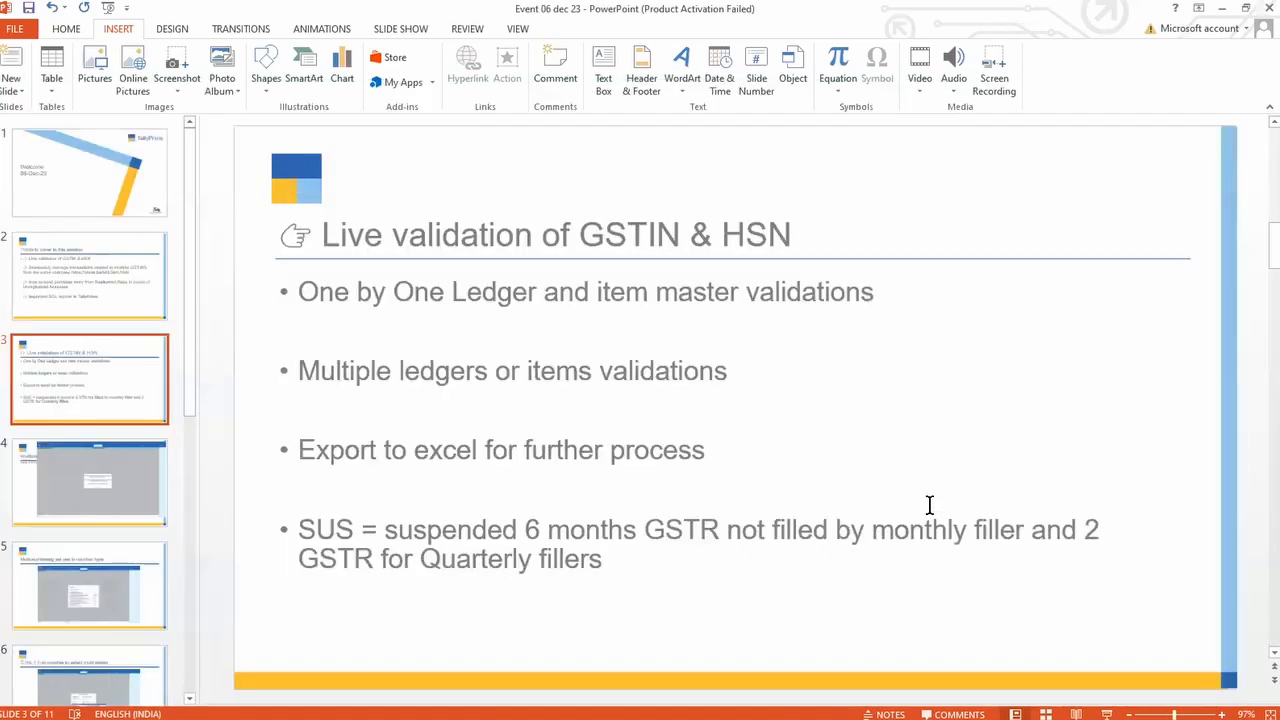
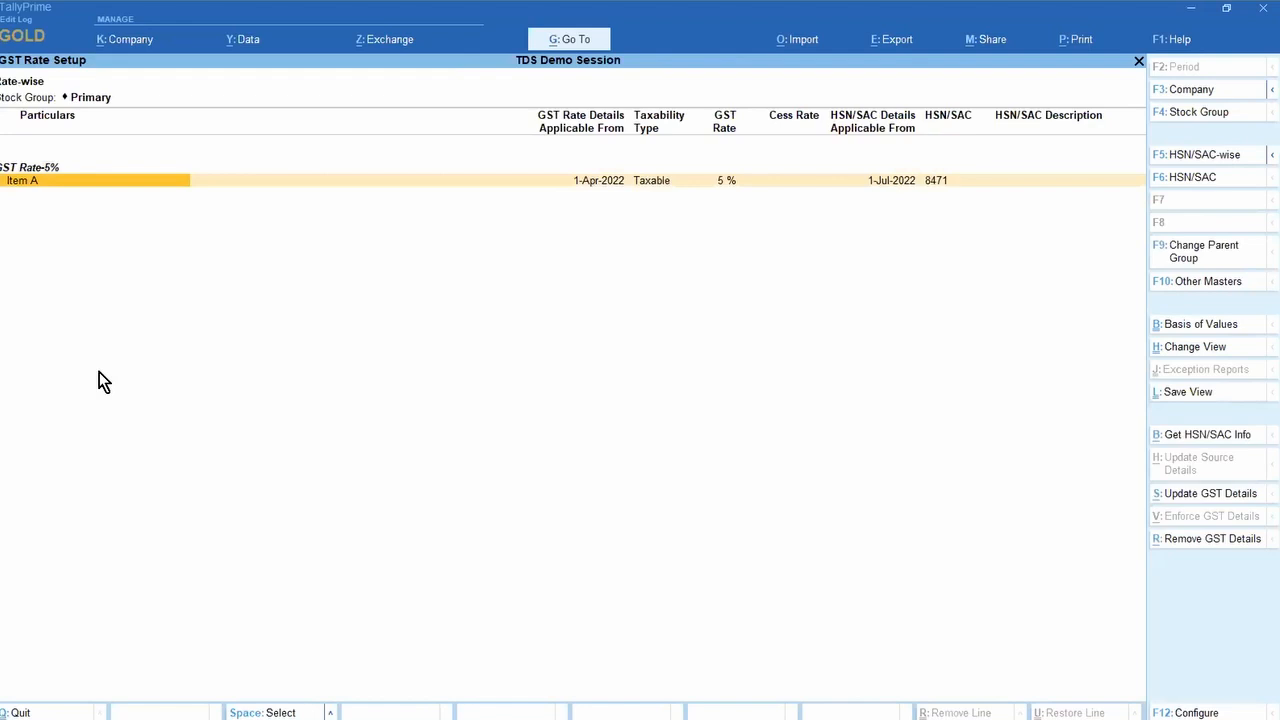
Step: Switch Item A's GST Rate Setup to the HSN/SAC-wise view and minimize TallyPrime to the desktop
key("Up")
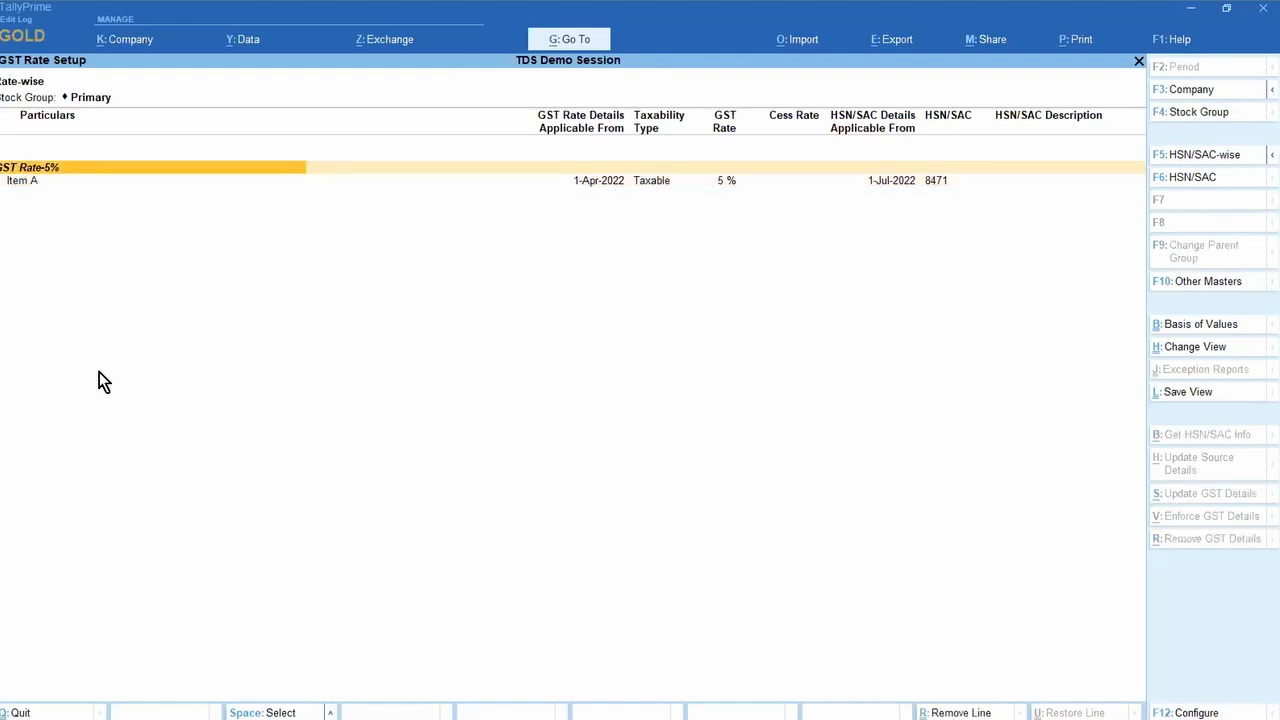
left_click(1229, 164)
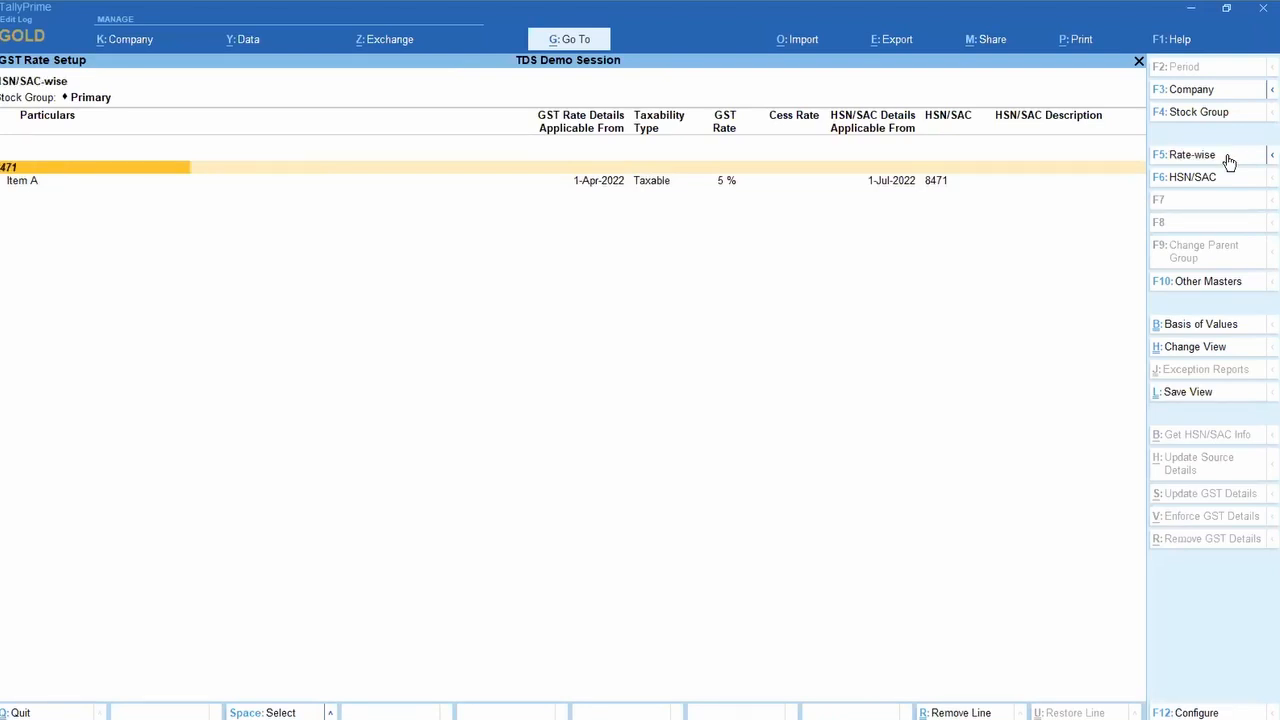
left_click(1192, 10)
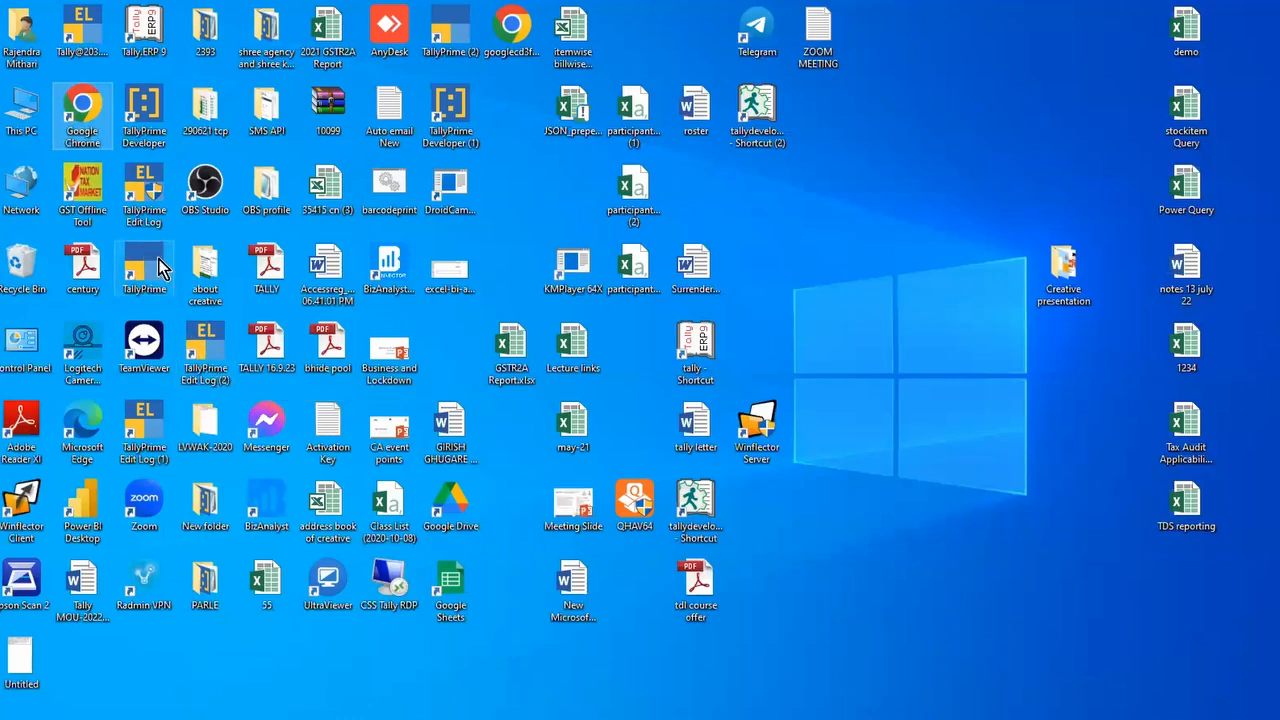
Step: Launch TallyPrime and log into the Creative 21-23 company
double_click(210, 355)
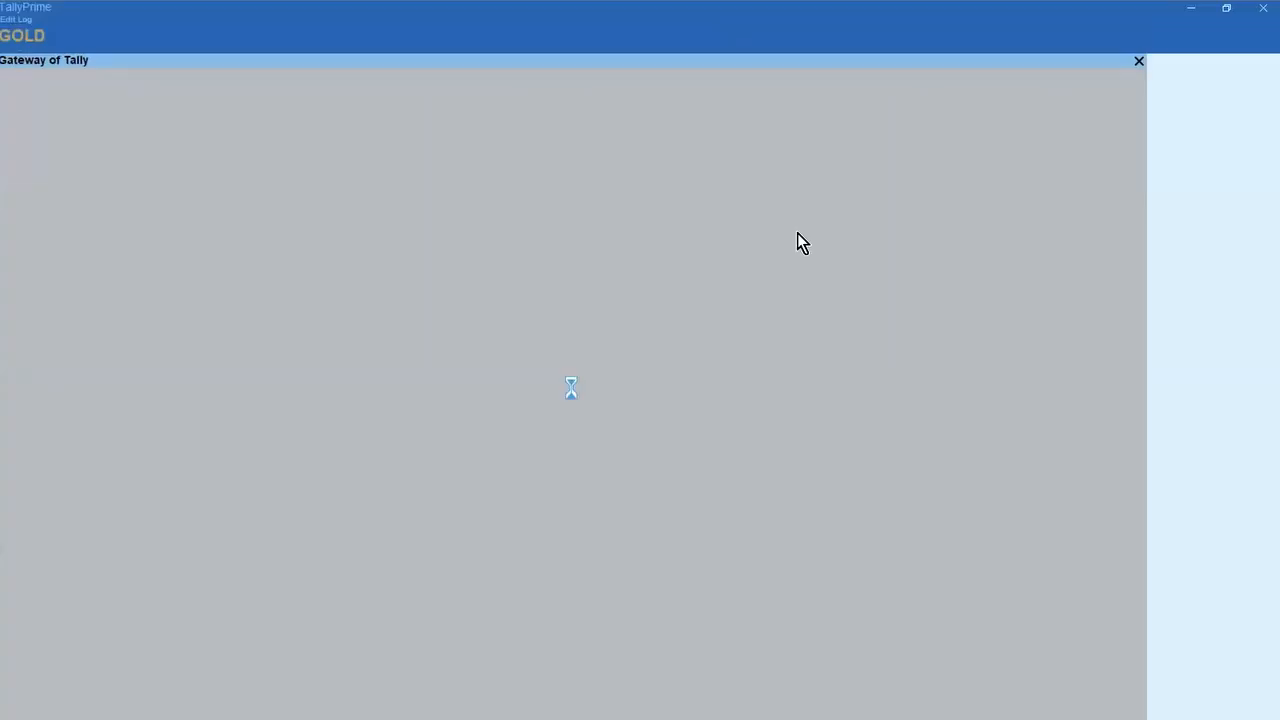
key("Down")
key("Down")
key("Down")
key("Down")
key("Down")
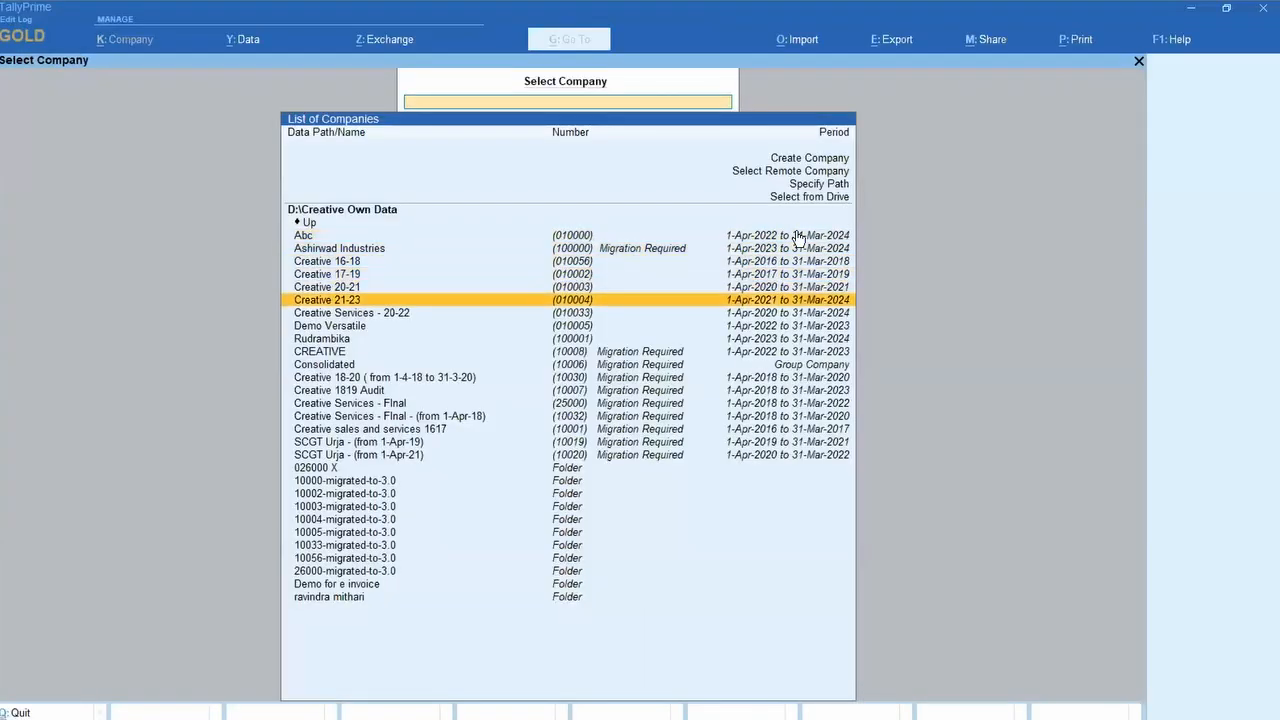
key("Return")
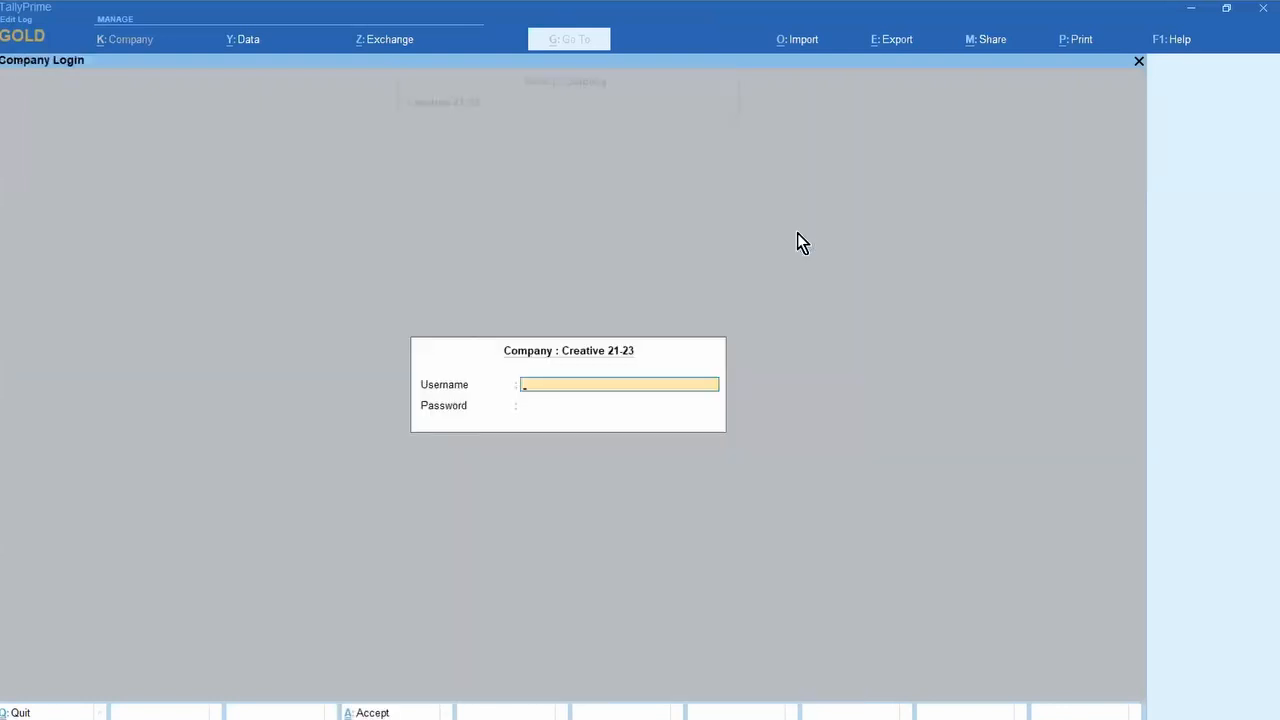
type("admin")
key("Return")
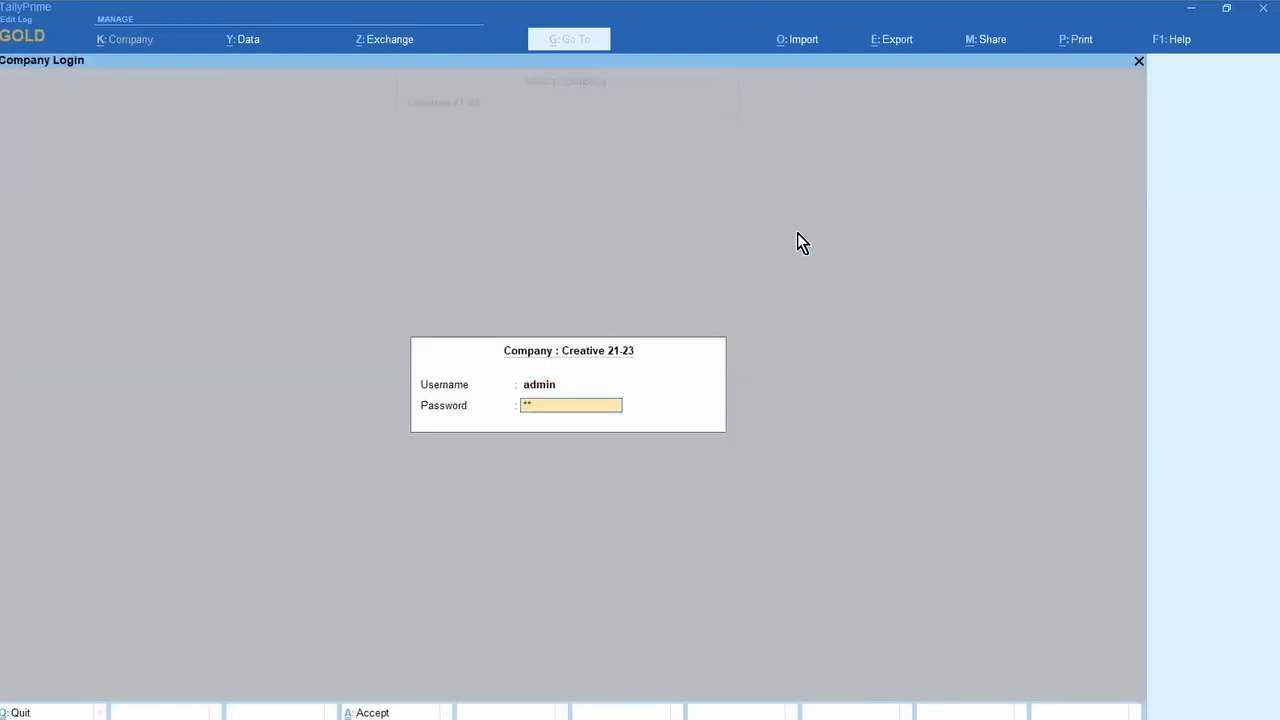
key("Return")
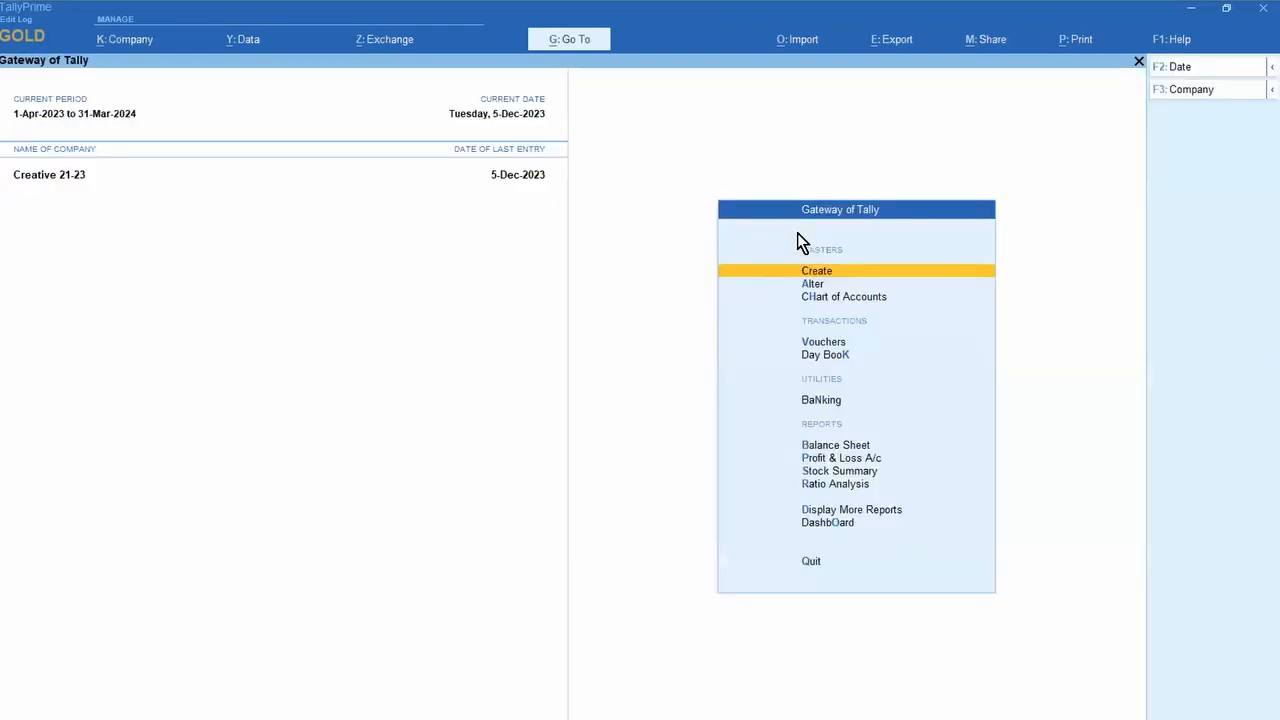
Step: Go through More Reports > Statutory > GST Reports to the GST Utilities menu
key("d")
key("u")
key("Return")
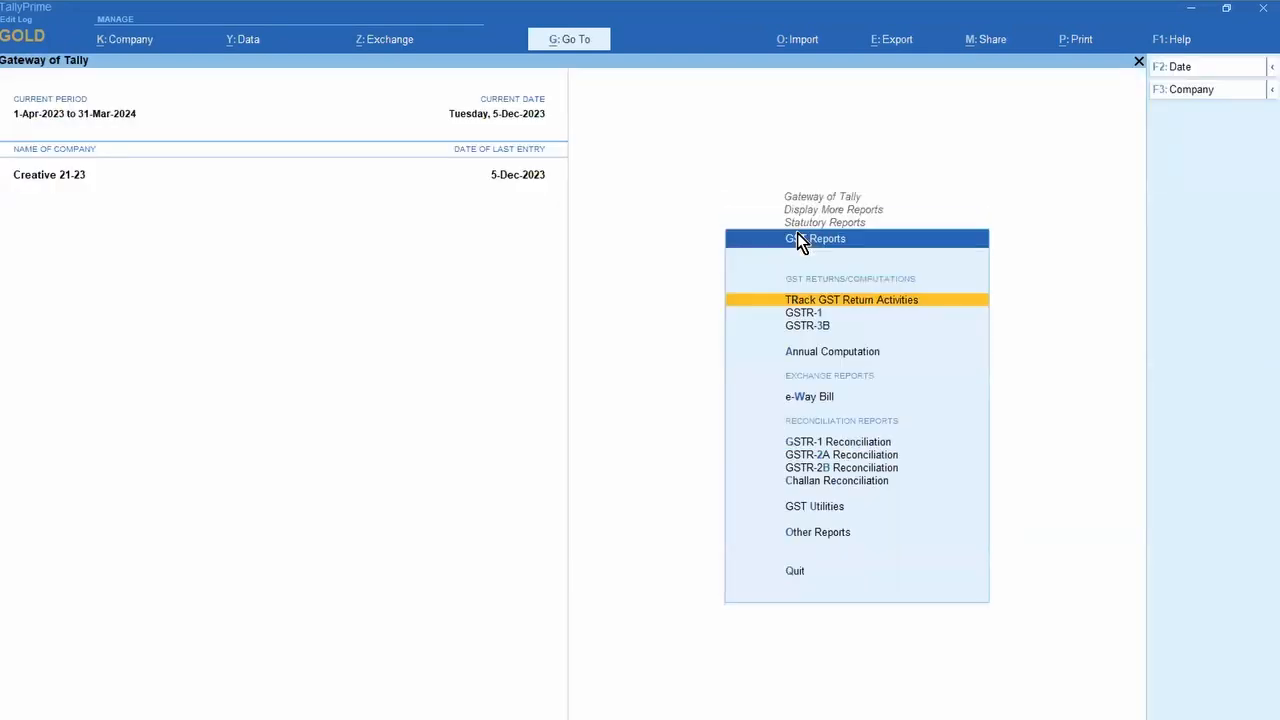
key("Up")
key("Up")
key("Return")
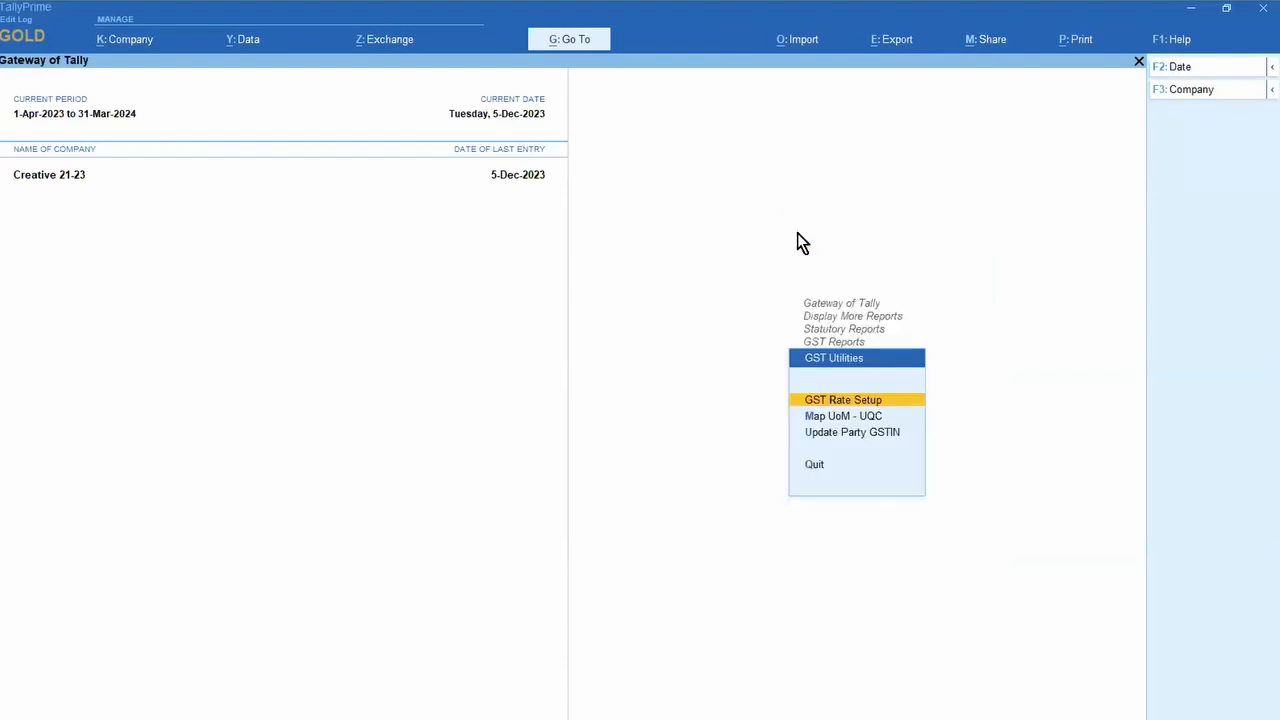
Step: Open GST Rate Setup for Stock Items
key("Return")
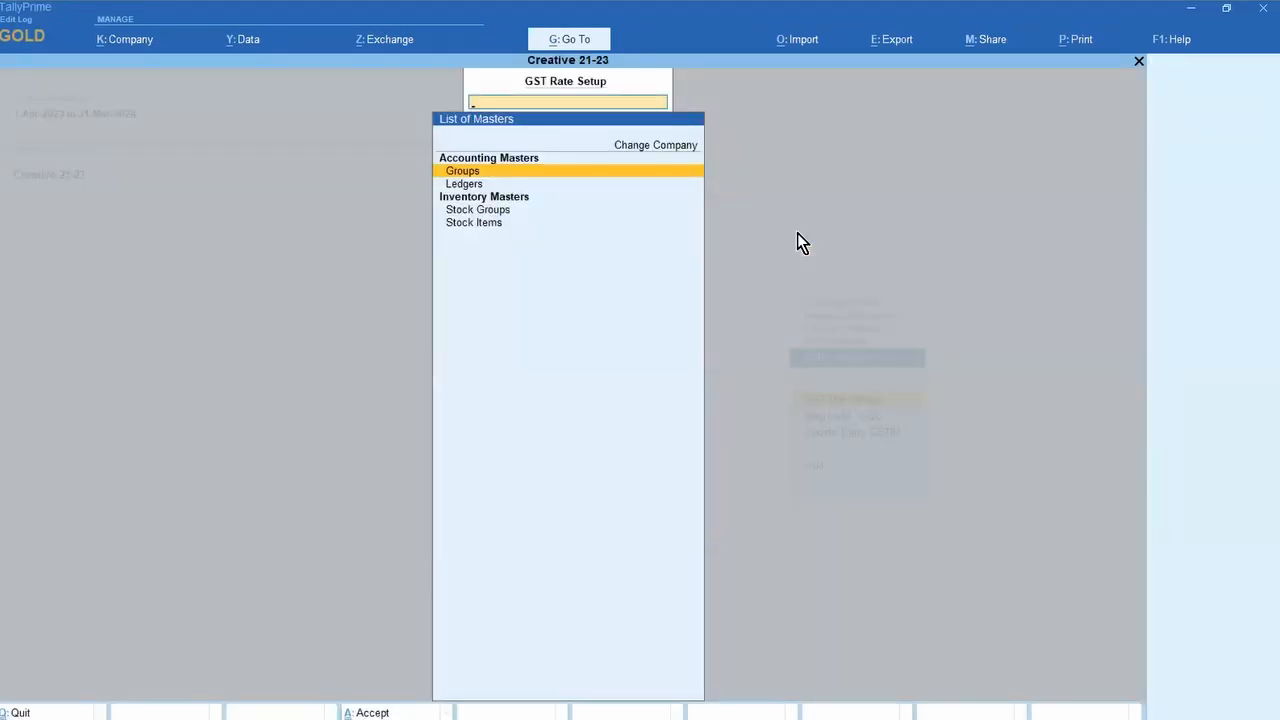
key("Down")
key("Down")
key("Down")
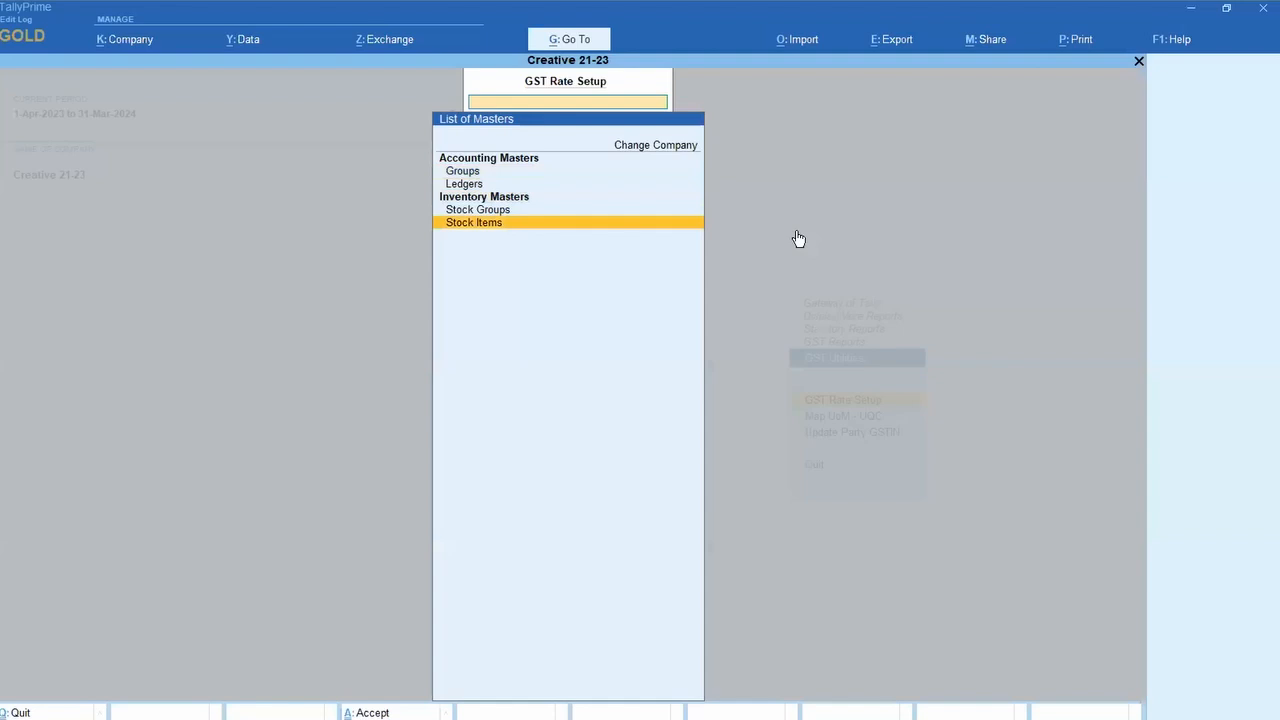
key("Return")
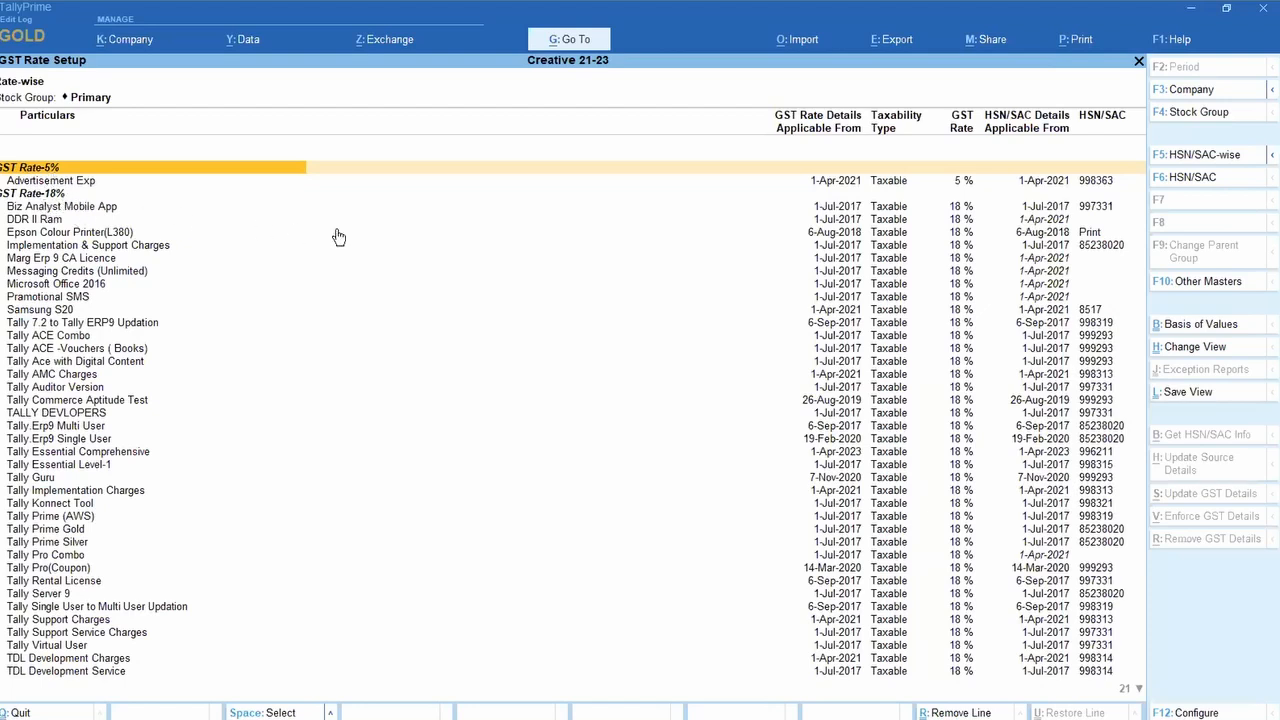
Step: Group the stock items HSN/SAC-wise and select all items with Ctrl+Space
left_click(1205, 157)
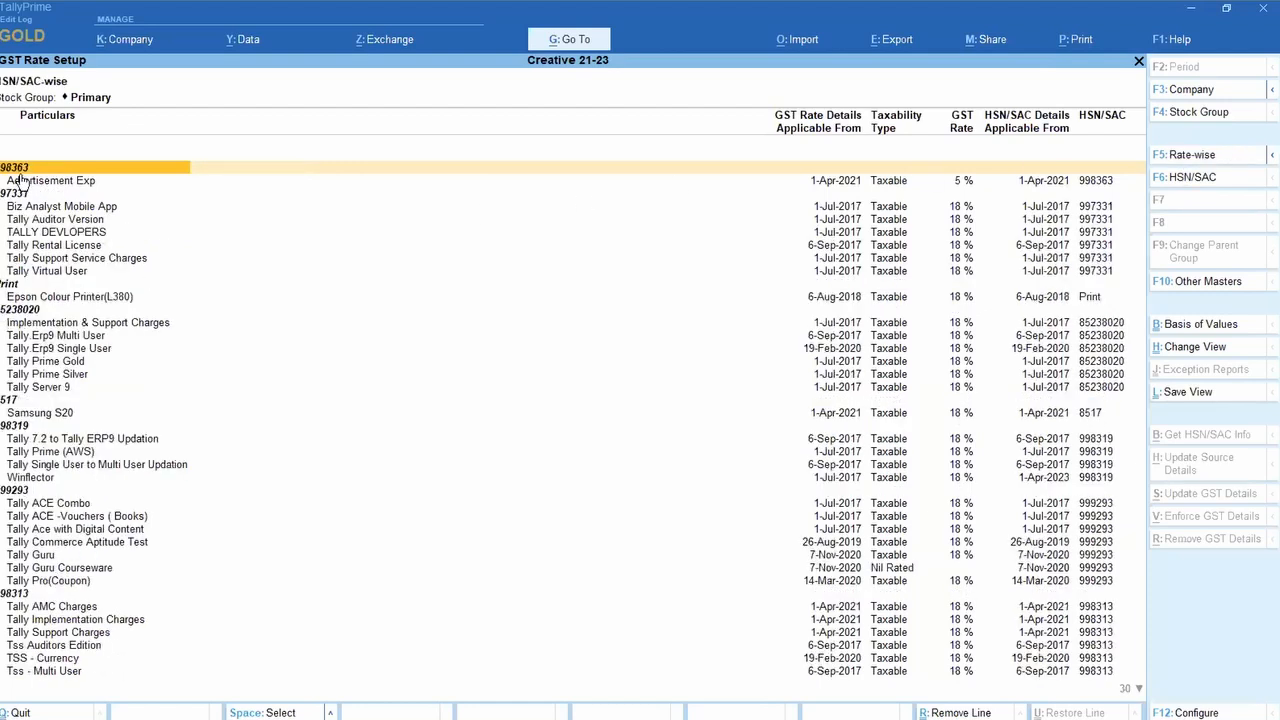
left_click(20, 207)
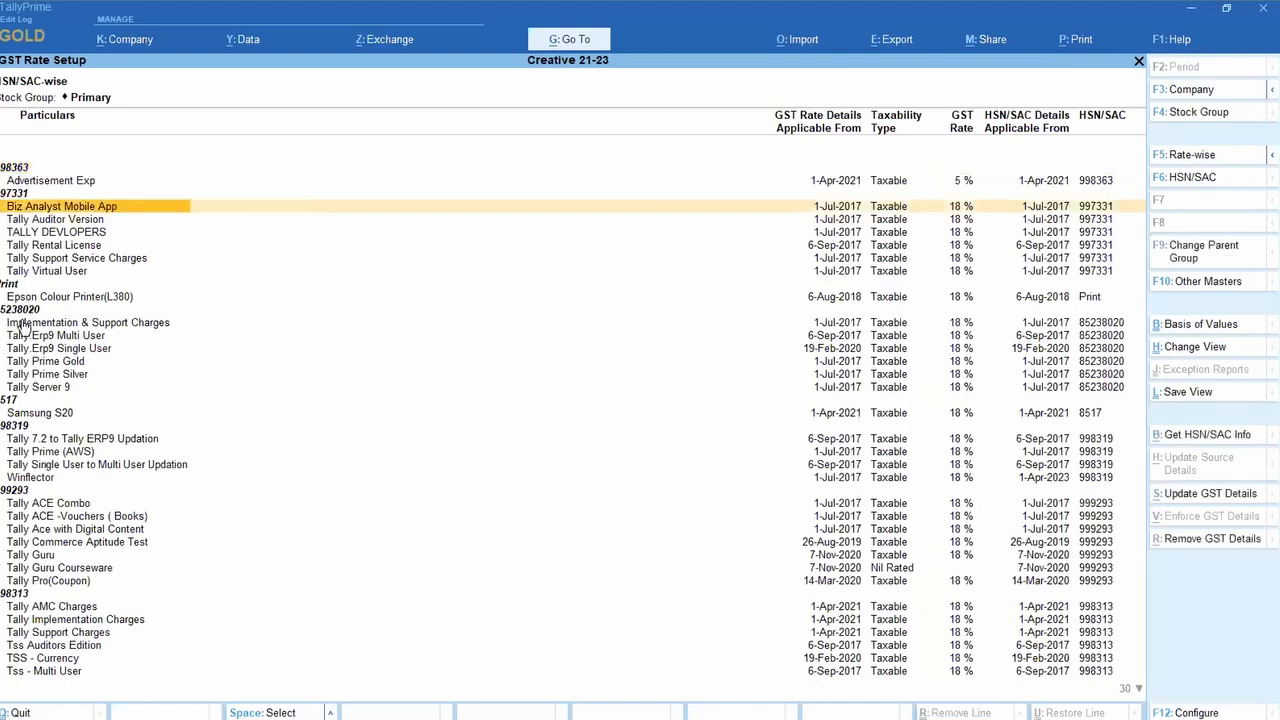
left_click(12, 310)
left_click(10, 400)
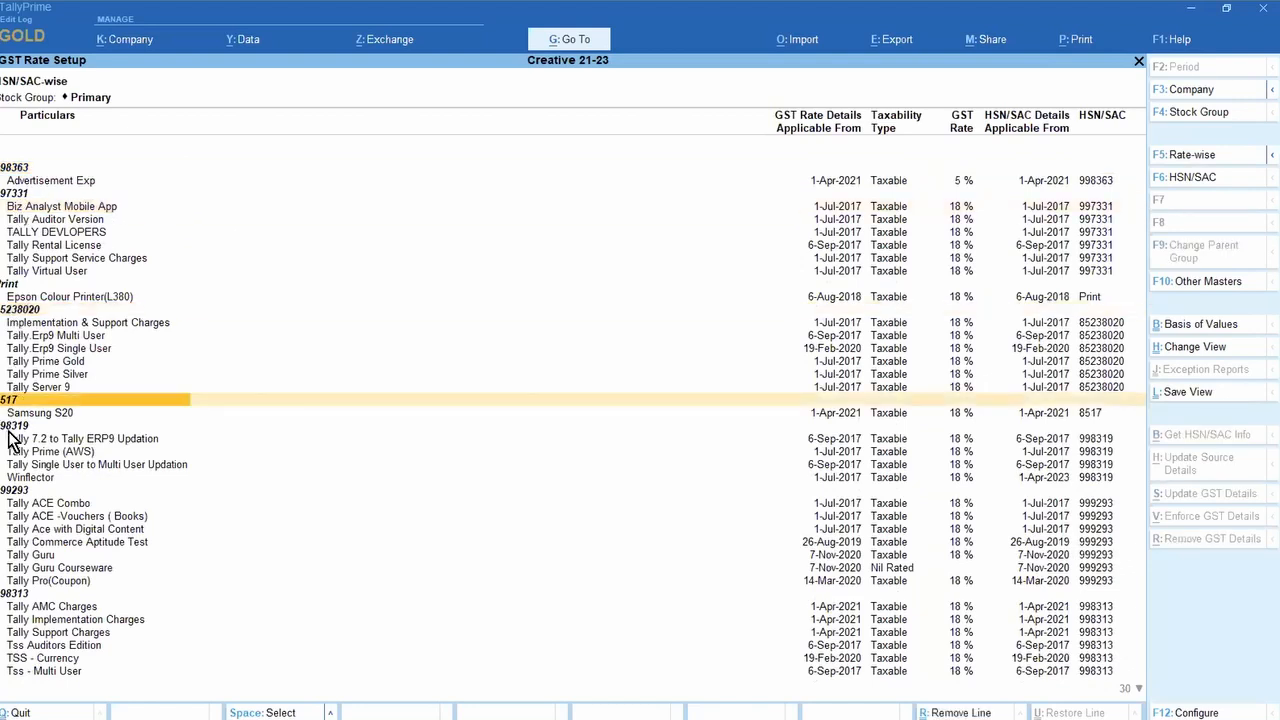
left_click(9, 428)
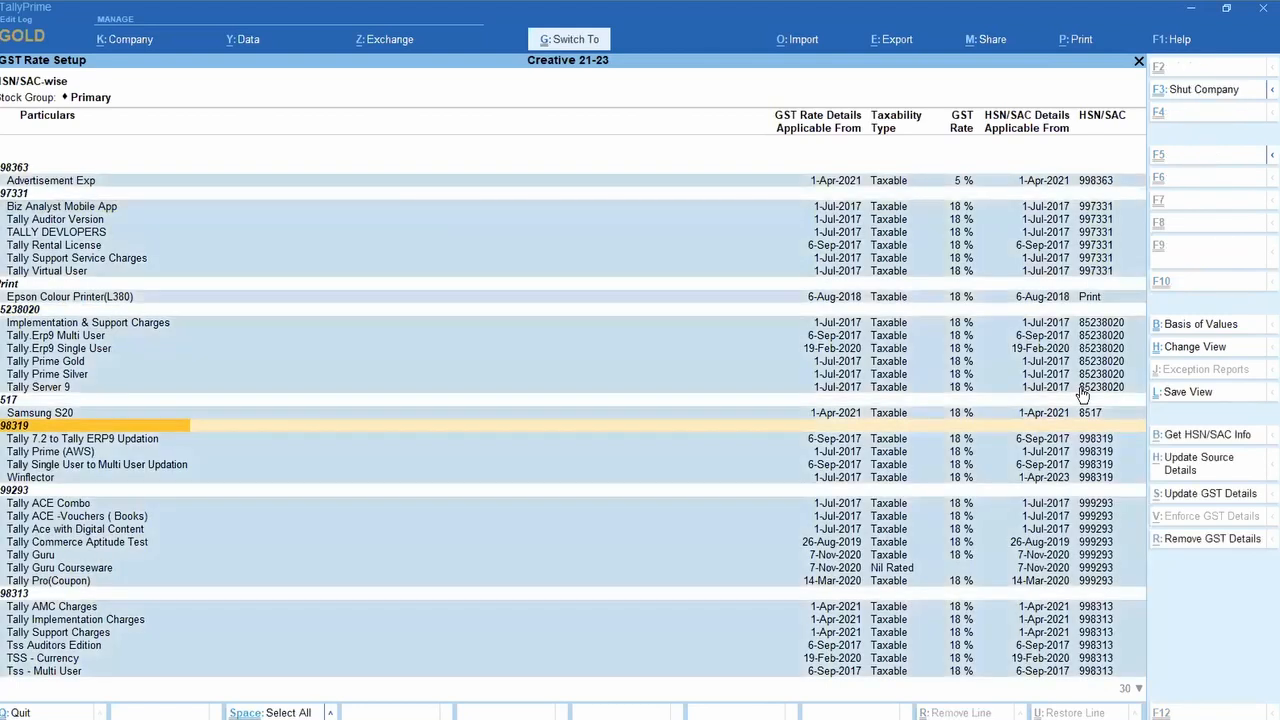
key("ctrl+space")
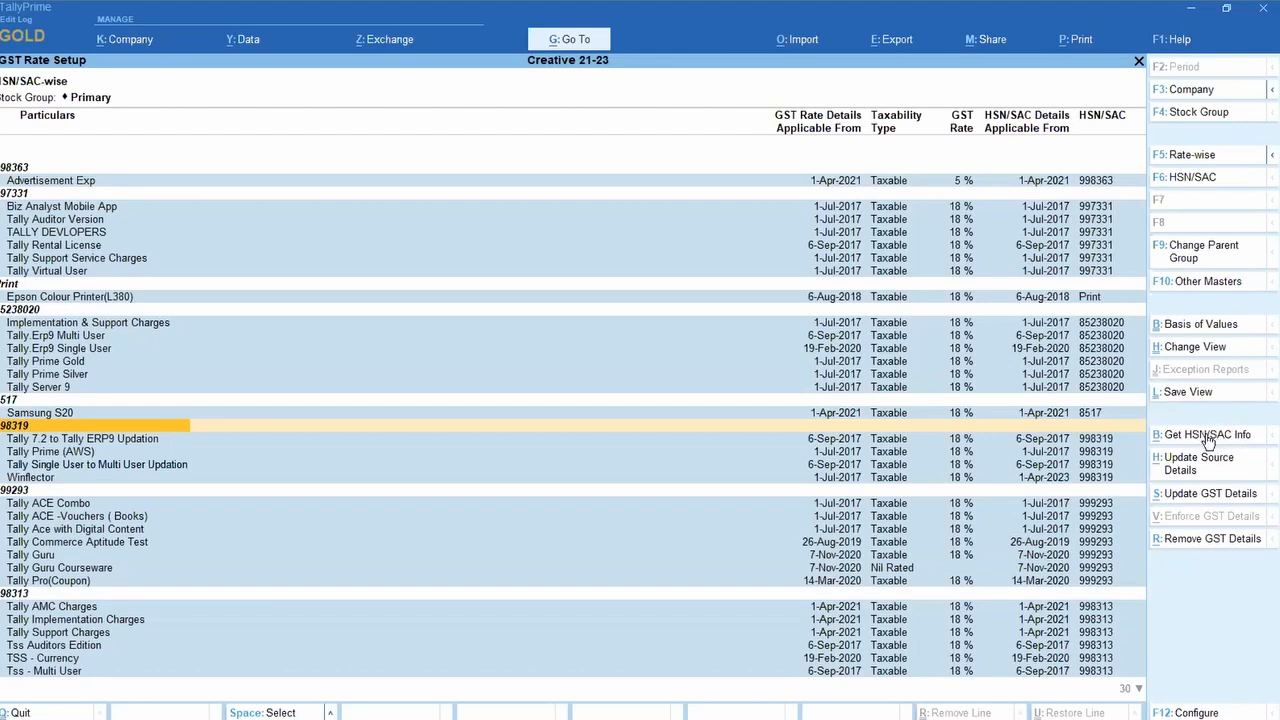
Step: Fetch HSN/SAC info for valid codes, review 37 successful and 1 rejected UQC entry, then close the summary
left_click(1208, 441)
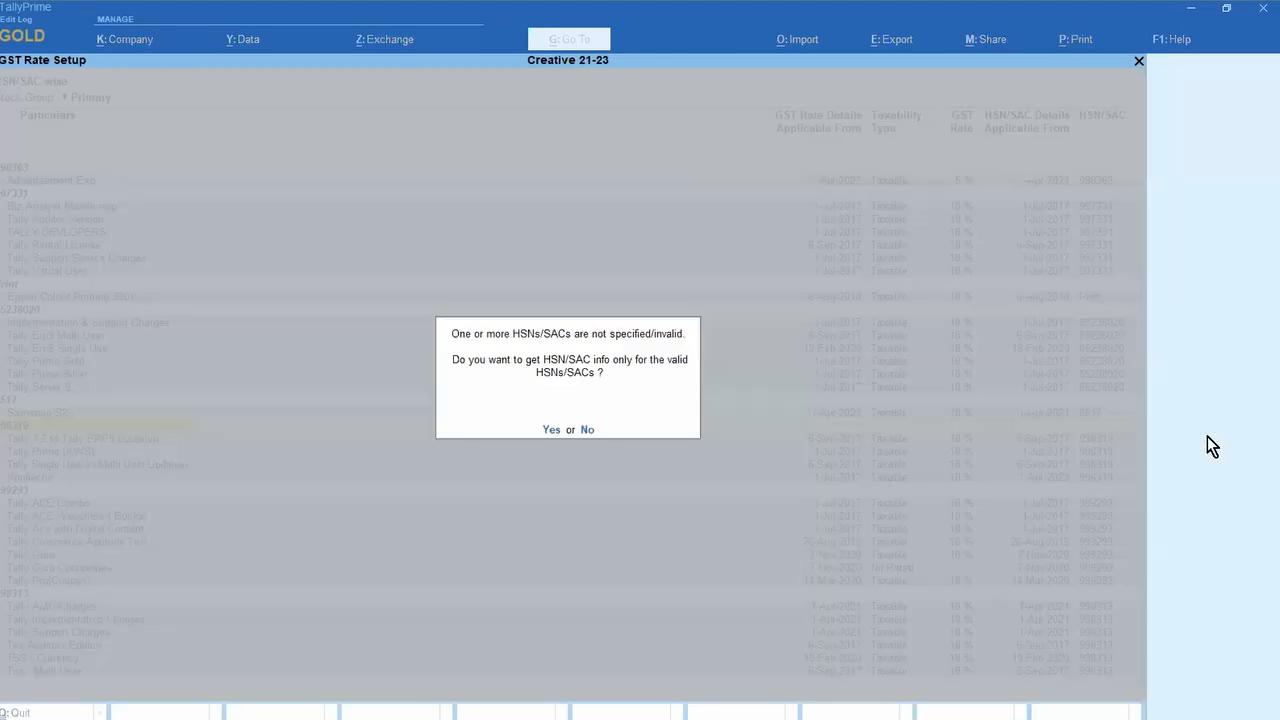
left_click(551, 431)
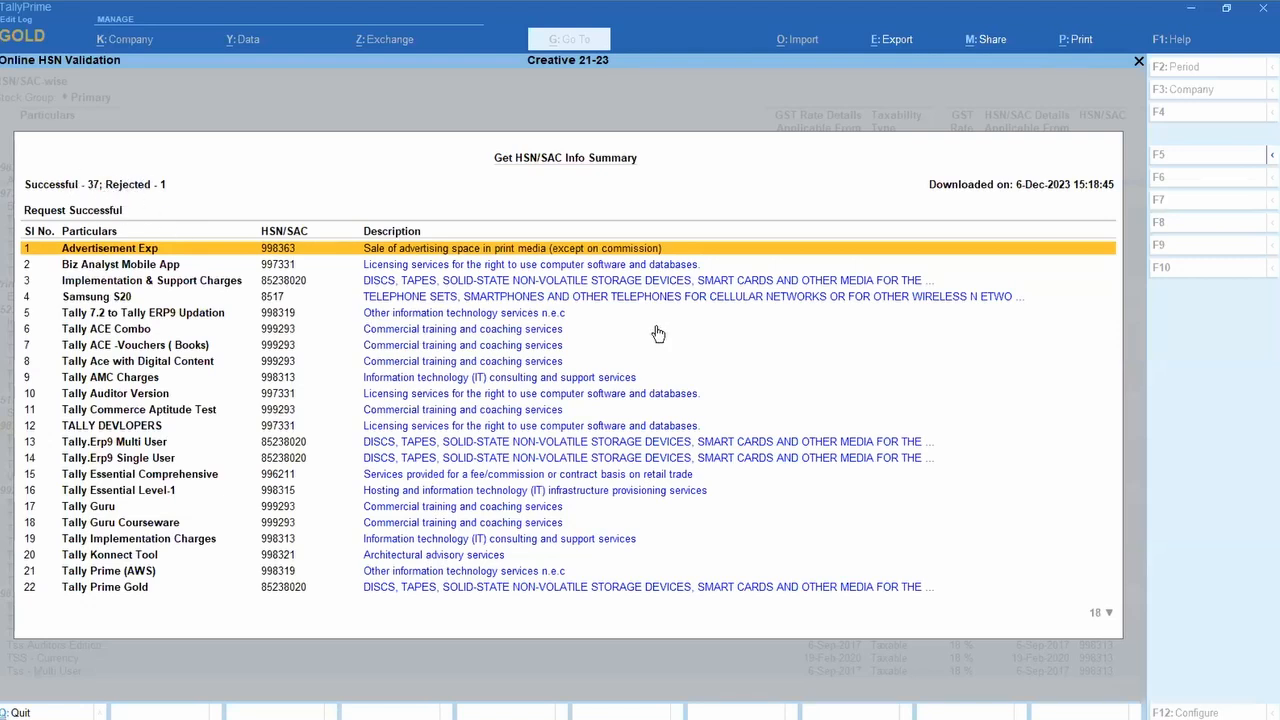
key("Down")
key("Down")
key("Down")
key("Down")
key("Down")
key("Down")
key("Down")
key("Down")
key("Down")
key("Down")
key("Down")
key("Down")
key("Down")
key("Down")
key("Down")
key("Down")
key("Down")
key("Down")
key("Down")
key("Down")
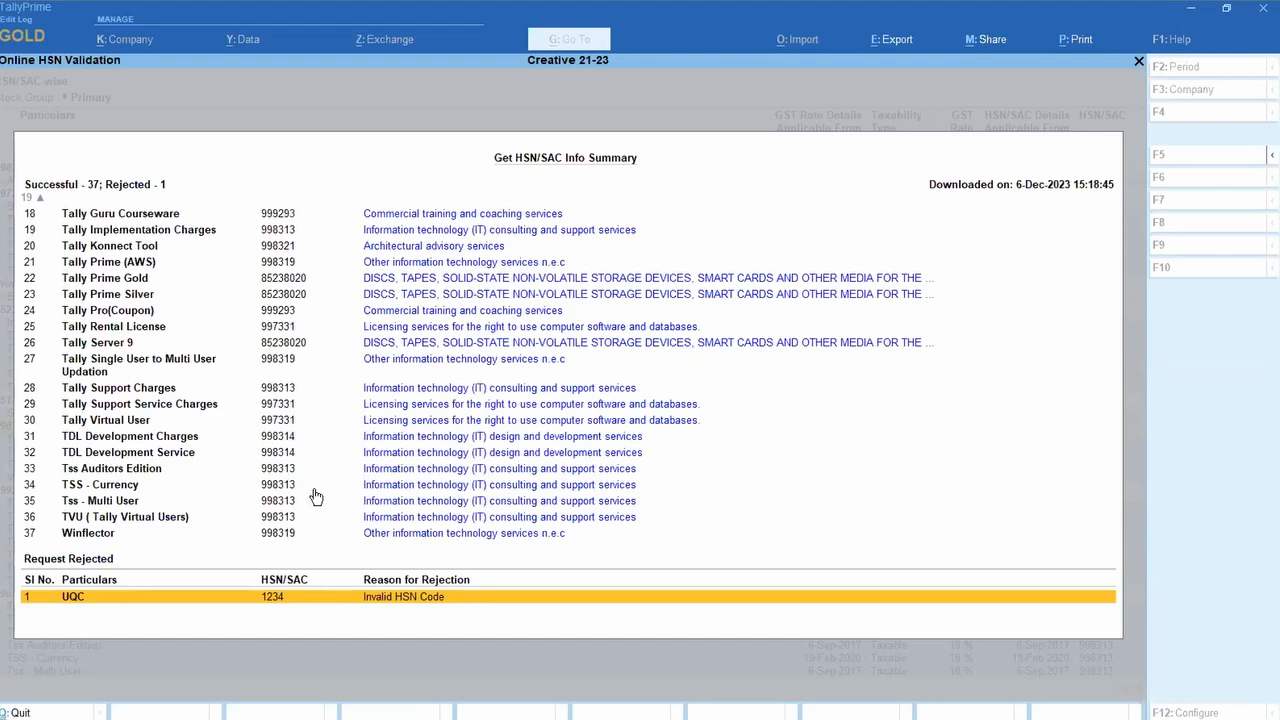
scroll(316, 497, "up", 10)
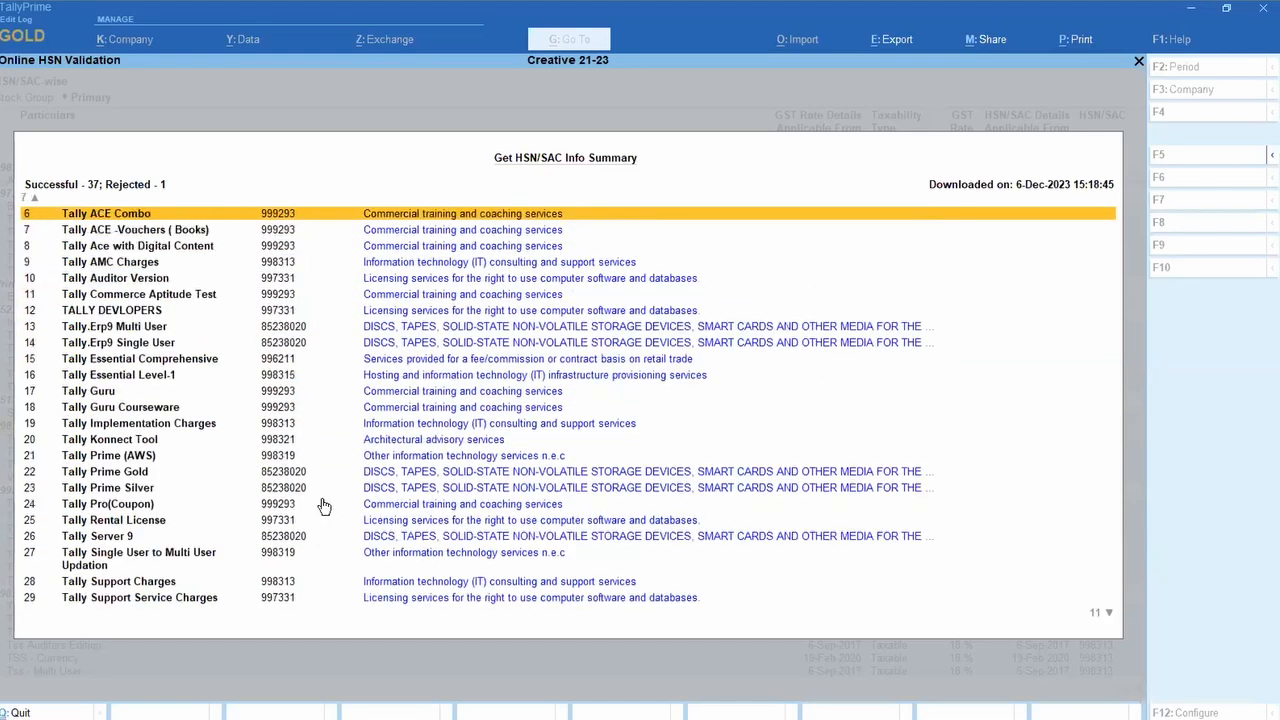
scroll(324, 506, "up", 5)
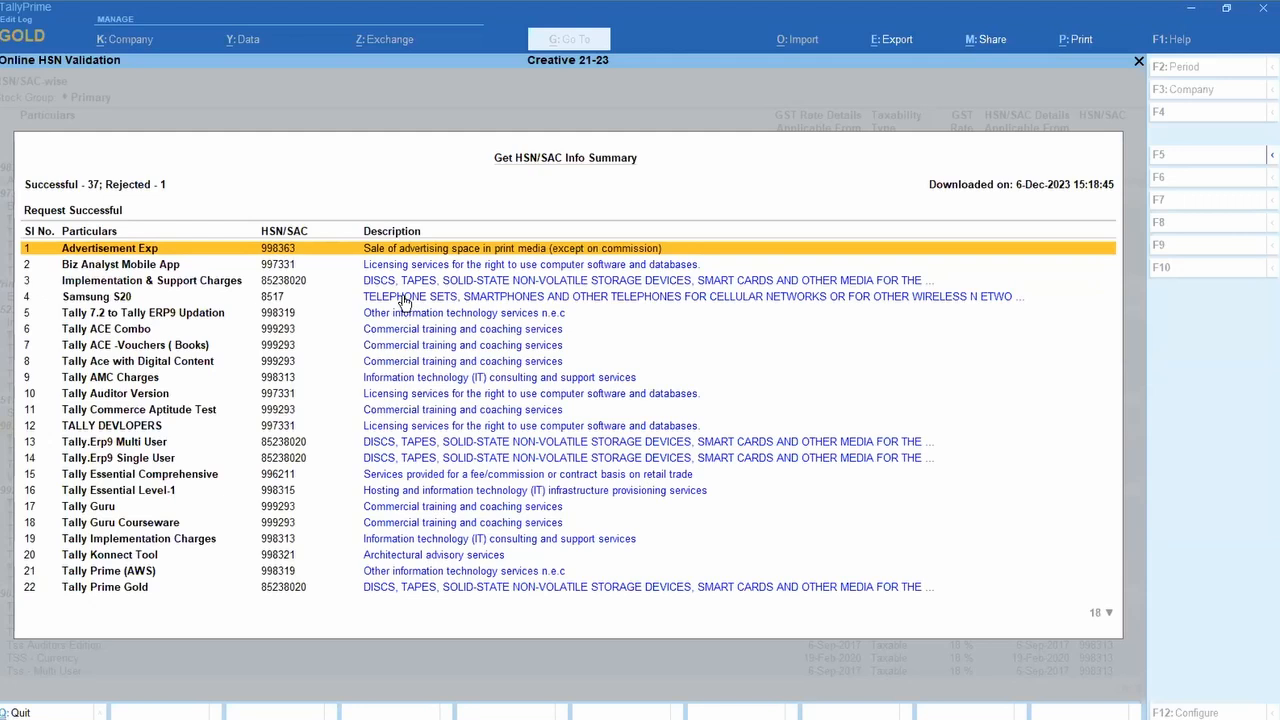
key("Escape")
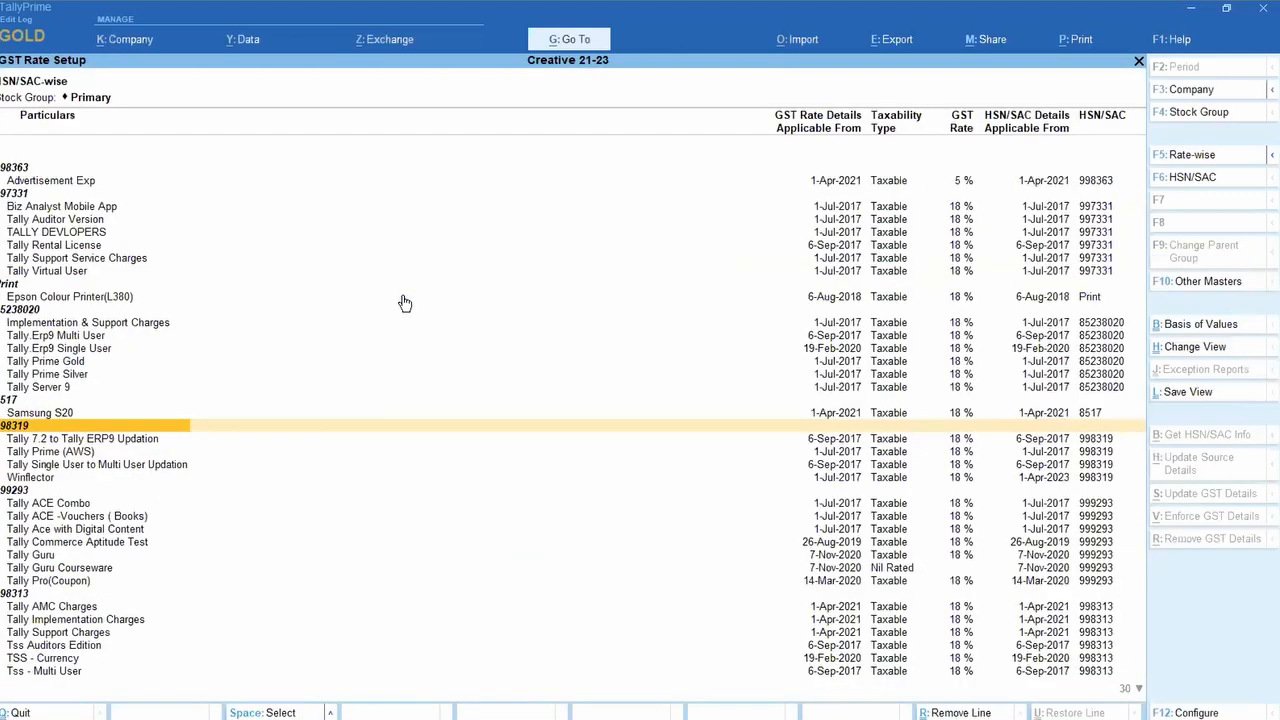
Step: Back out and reopen GST Utilities through Statutory > GST Reports
key("Escape")
key("Escape")
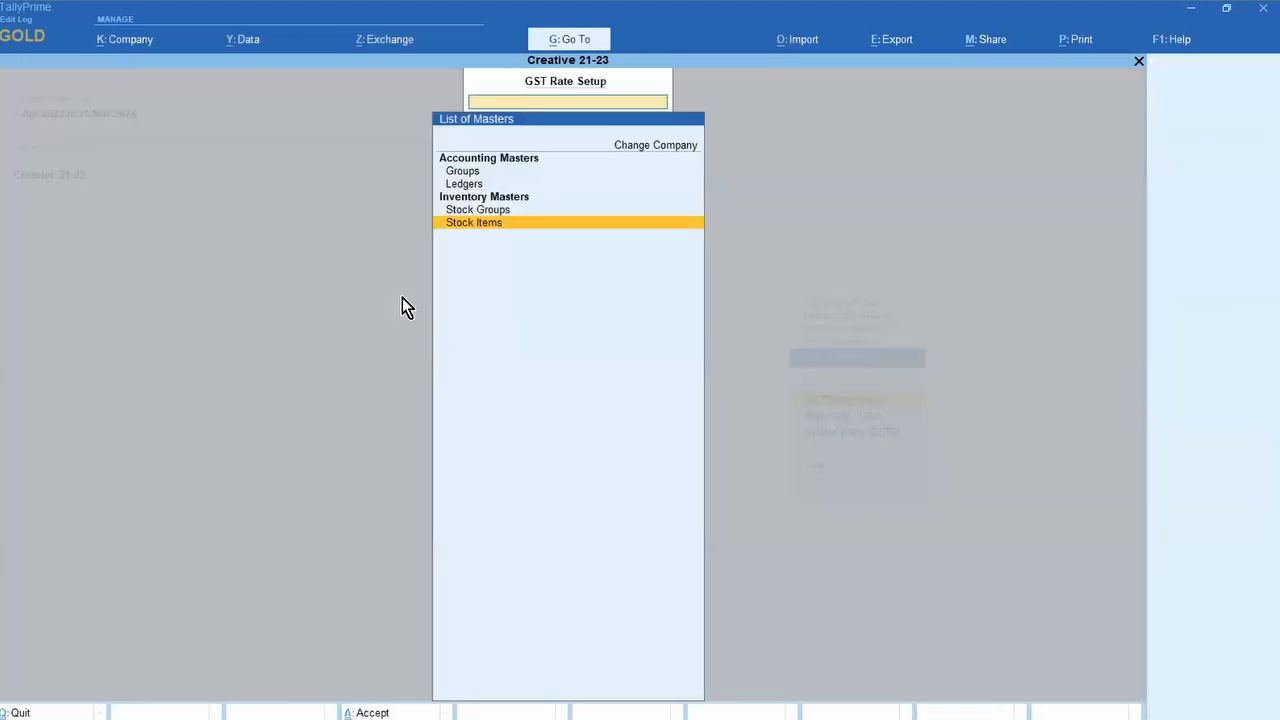
key("Return")
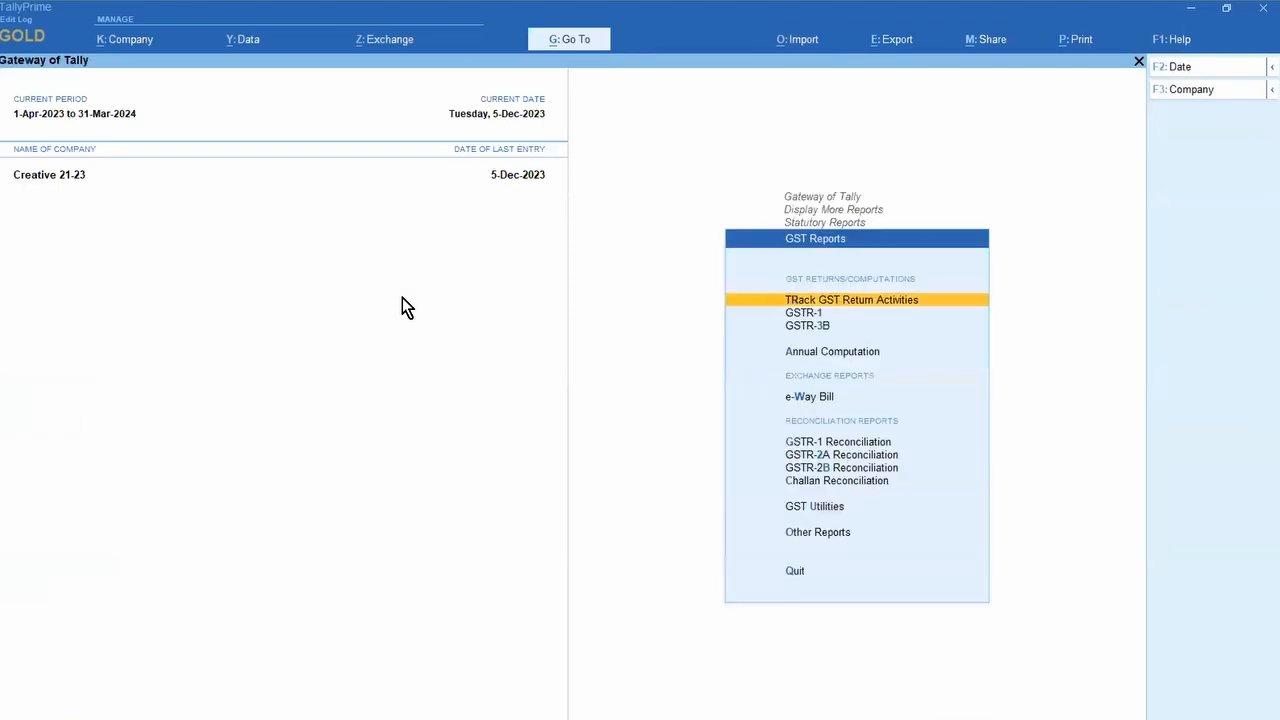
key("Escape")
key("Escape")
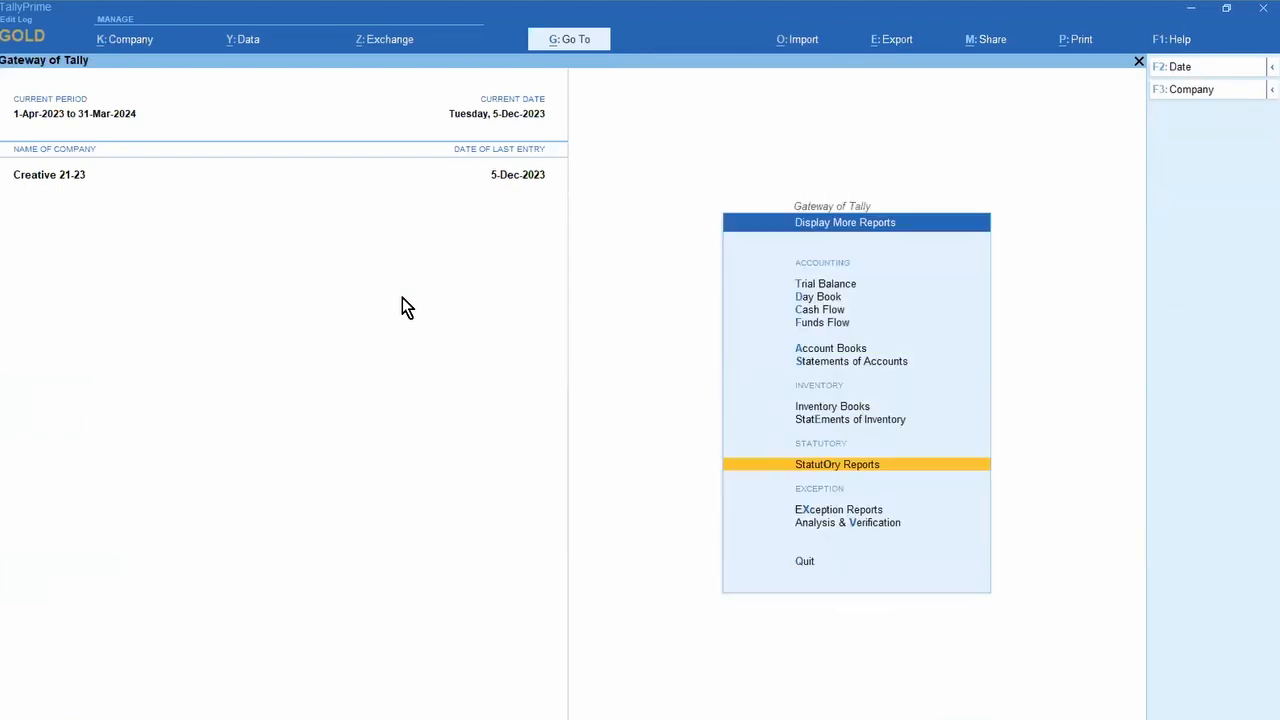
key("Return")
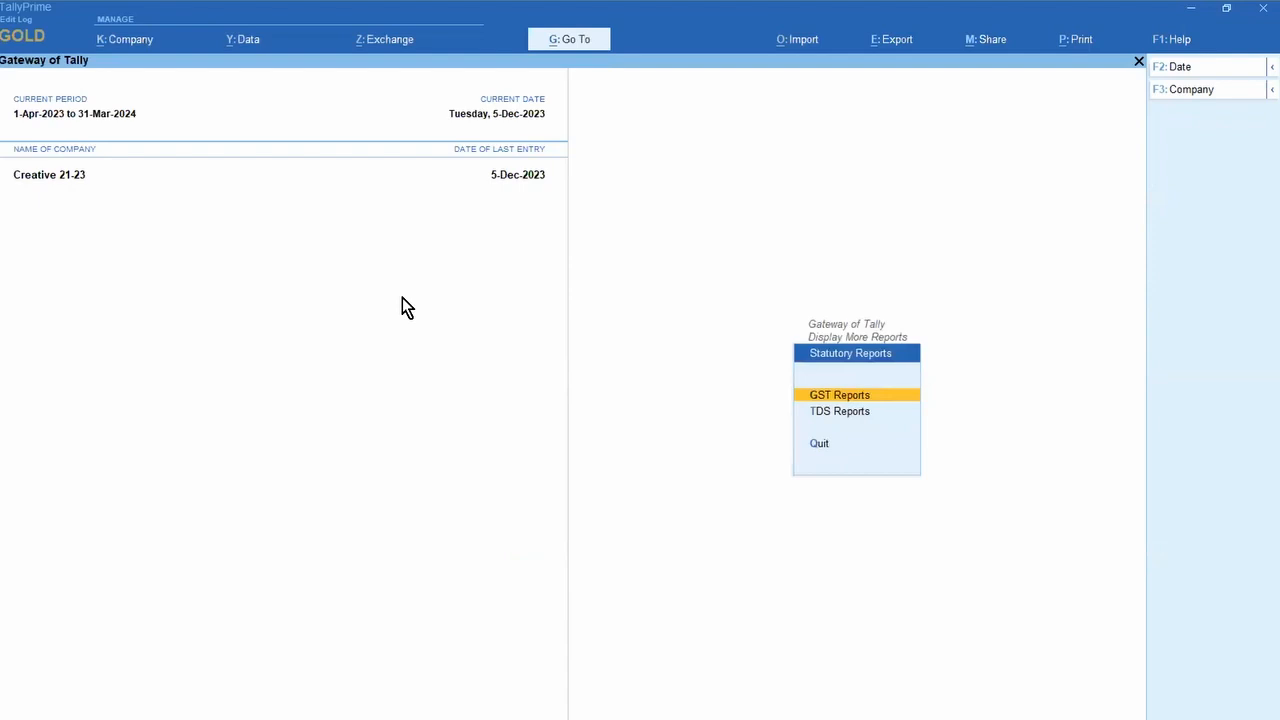
key("Return")
key("Down")
key("Down")
key("Down")
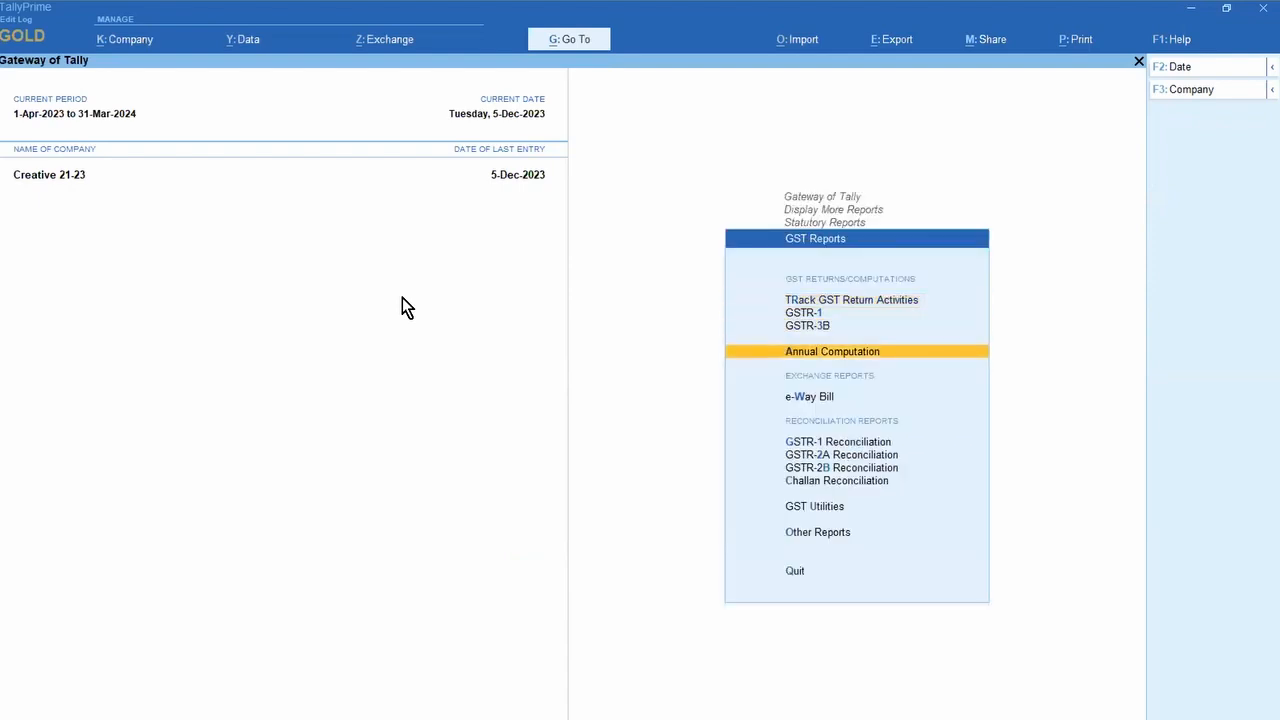
key("Down")
key("Down")
key("Down")
key("Down")
key("Down")
key("Down")
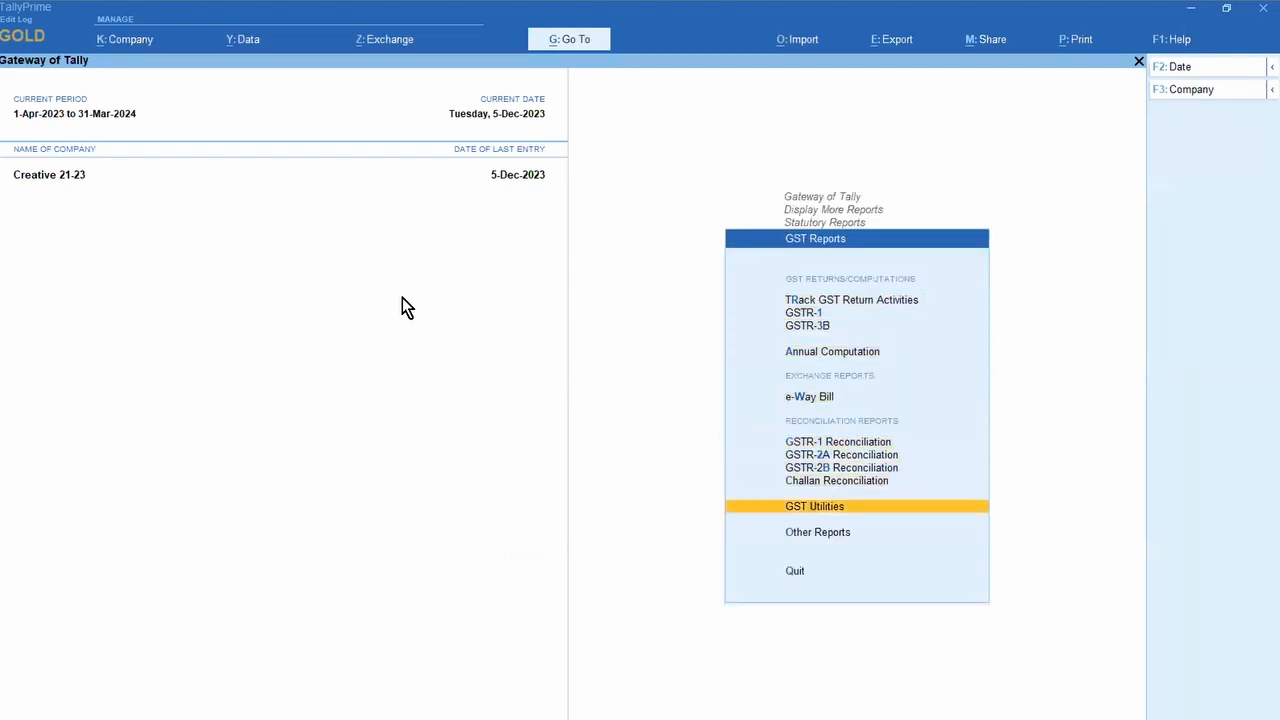
key("Return")
Step: Open GST Rate Setup's listing for Stock Items
key("Down")
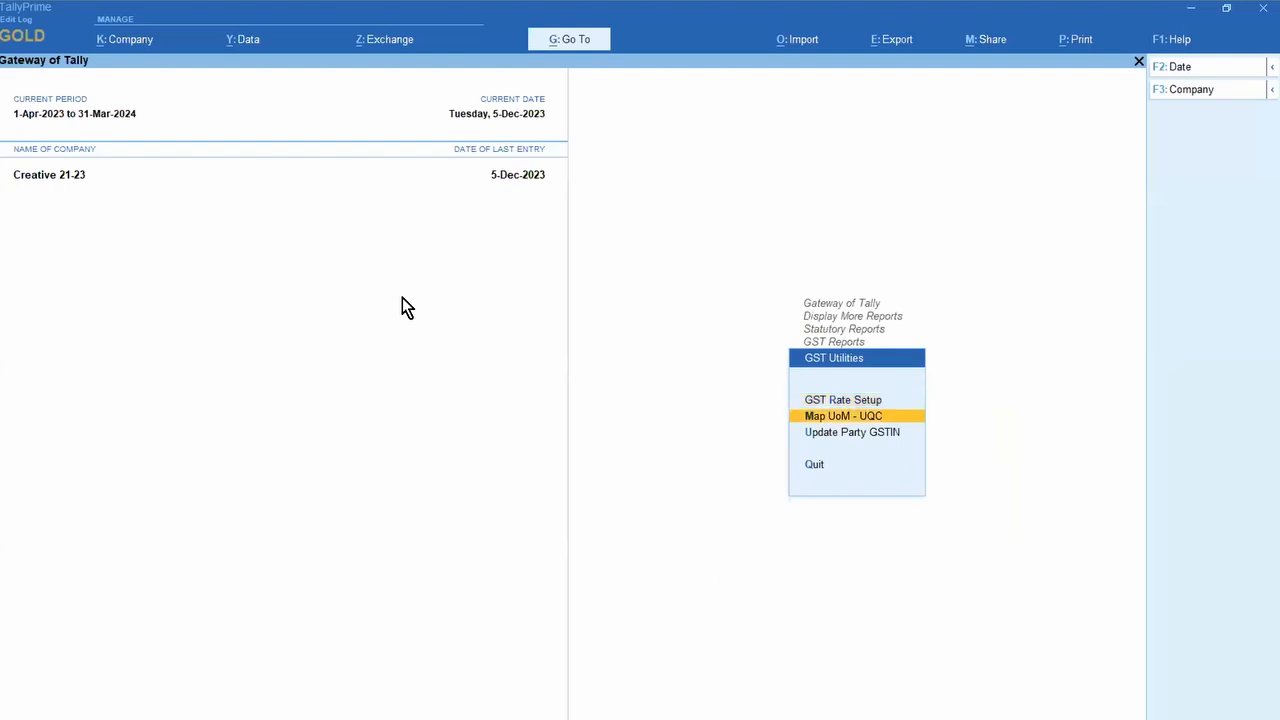
key("Up")
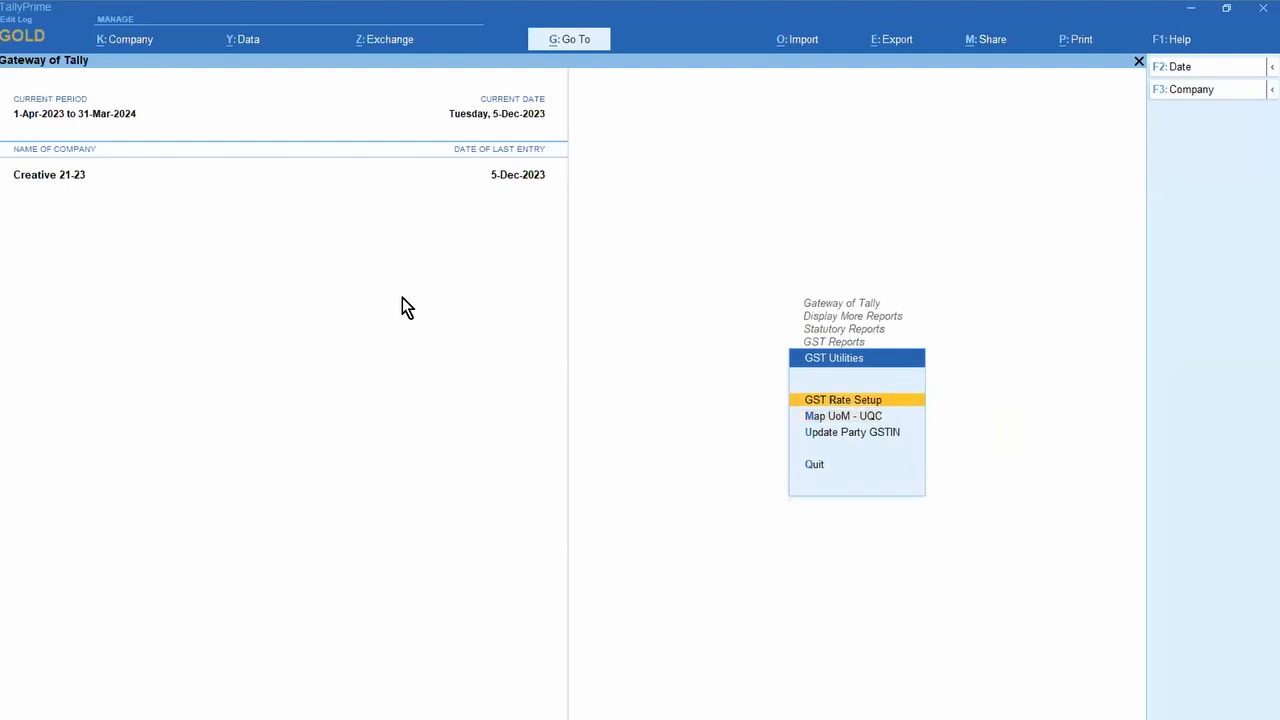
key("Down")
key("Down")
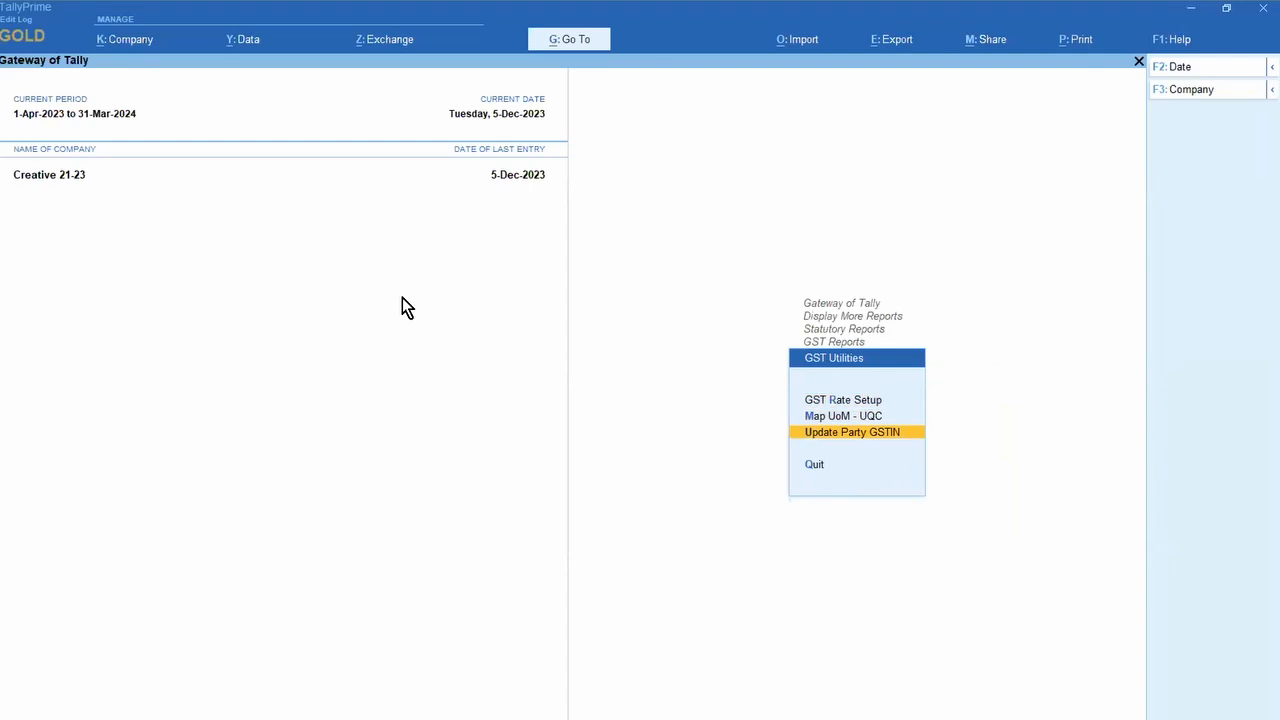
key("Up")
key("Up")
key("Return")
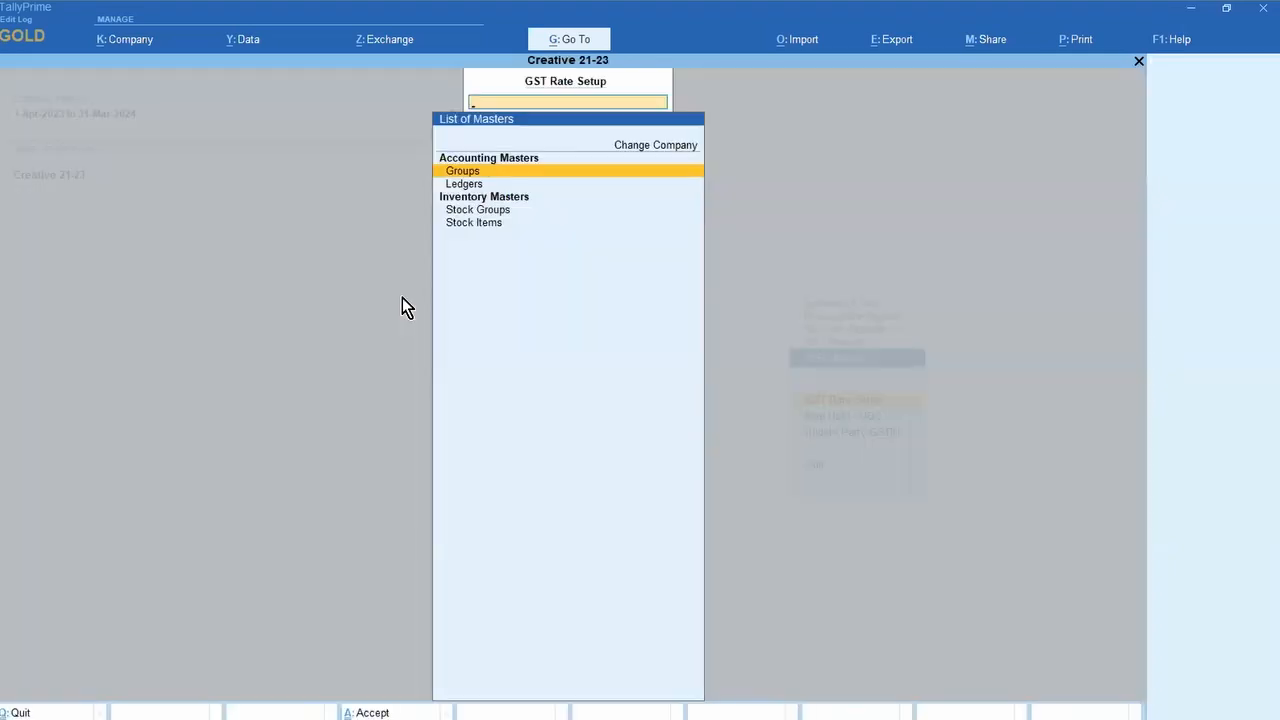
key("Down")
key("Down")
key("Down")
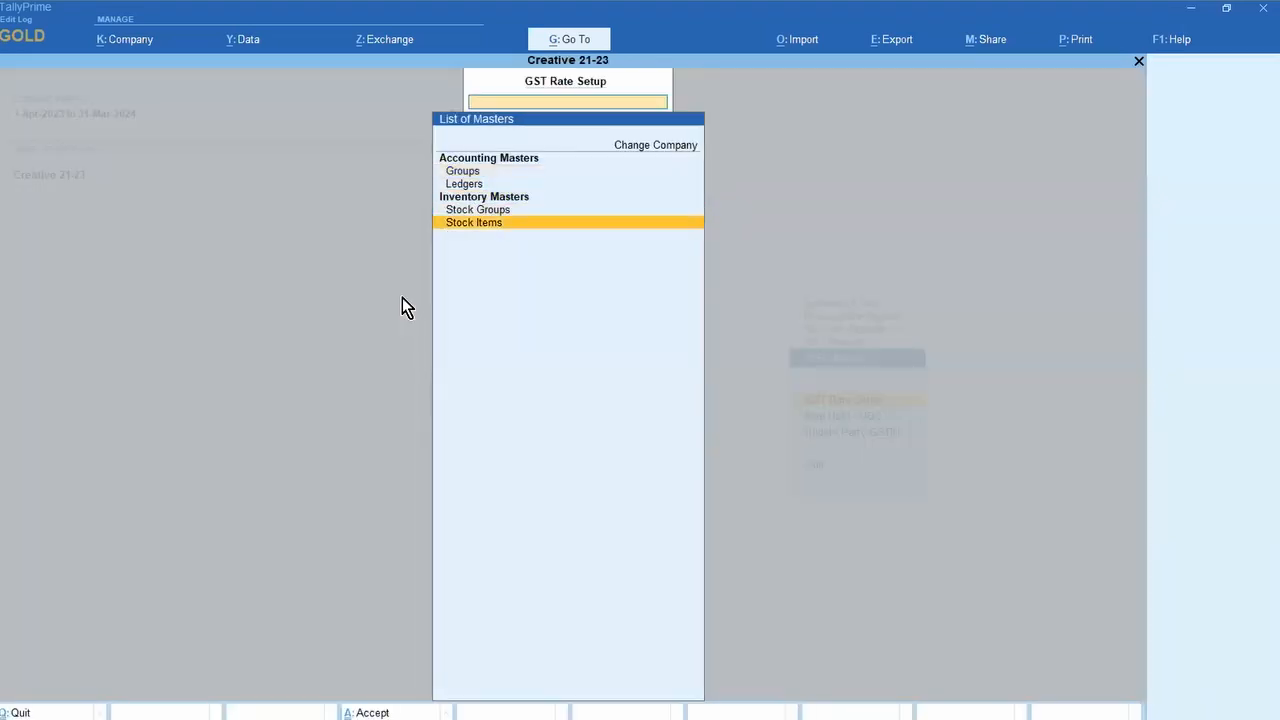
key("Return")
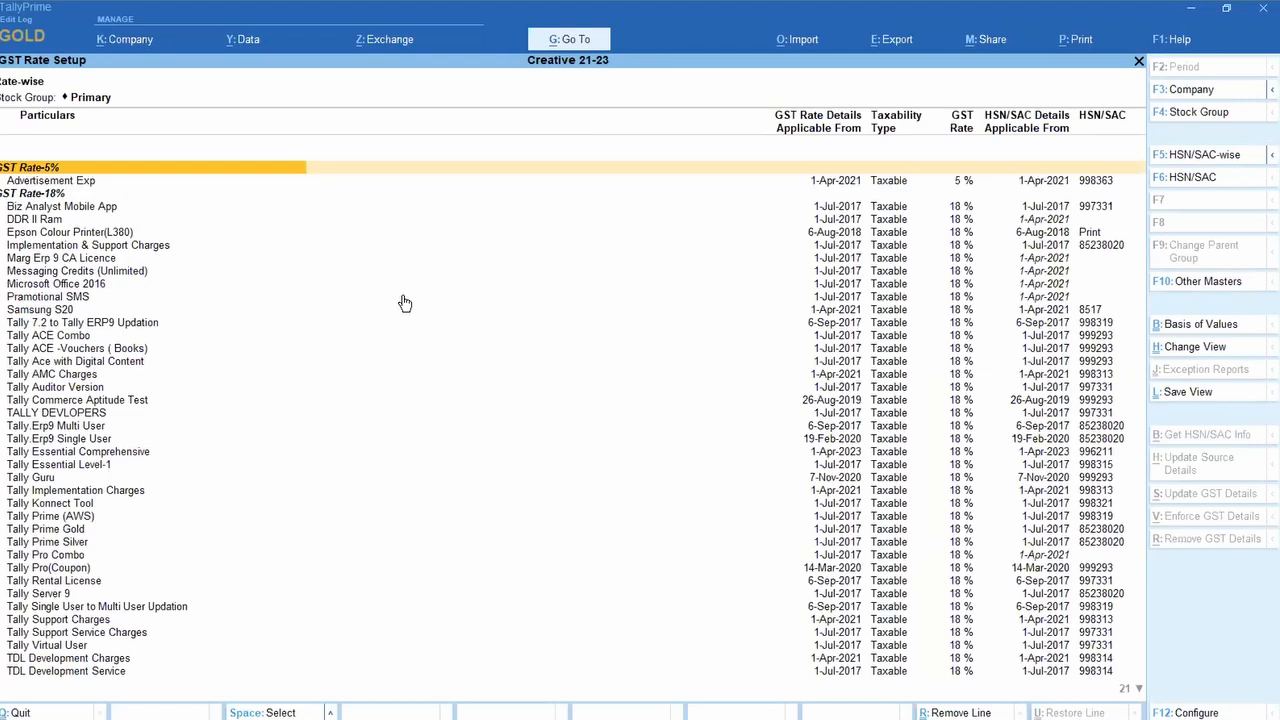
Step: Select the block of 18% stock items, fetch their HSN/SAC info with 4 successful, then exit to GST Reports
key("ctrl")
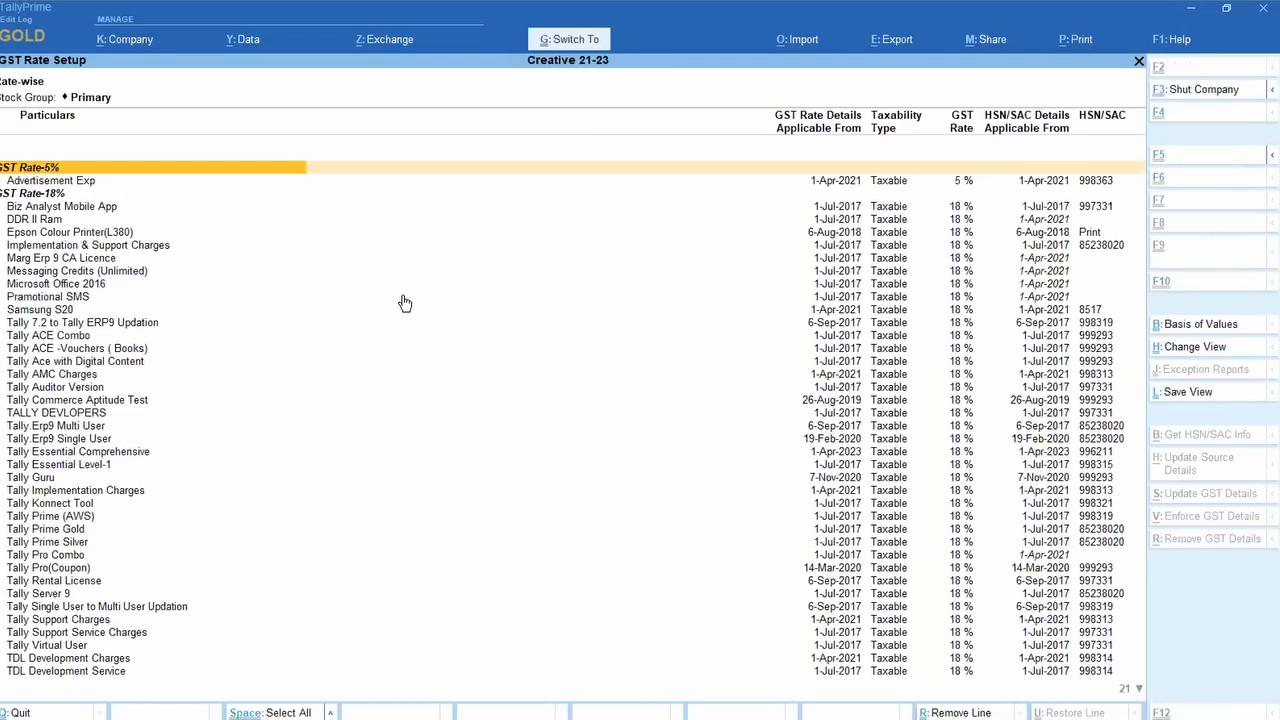
key("Down")
key("Down")
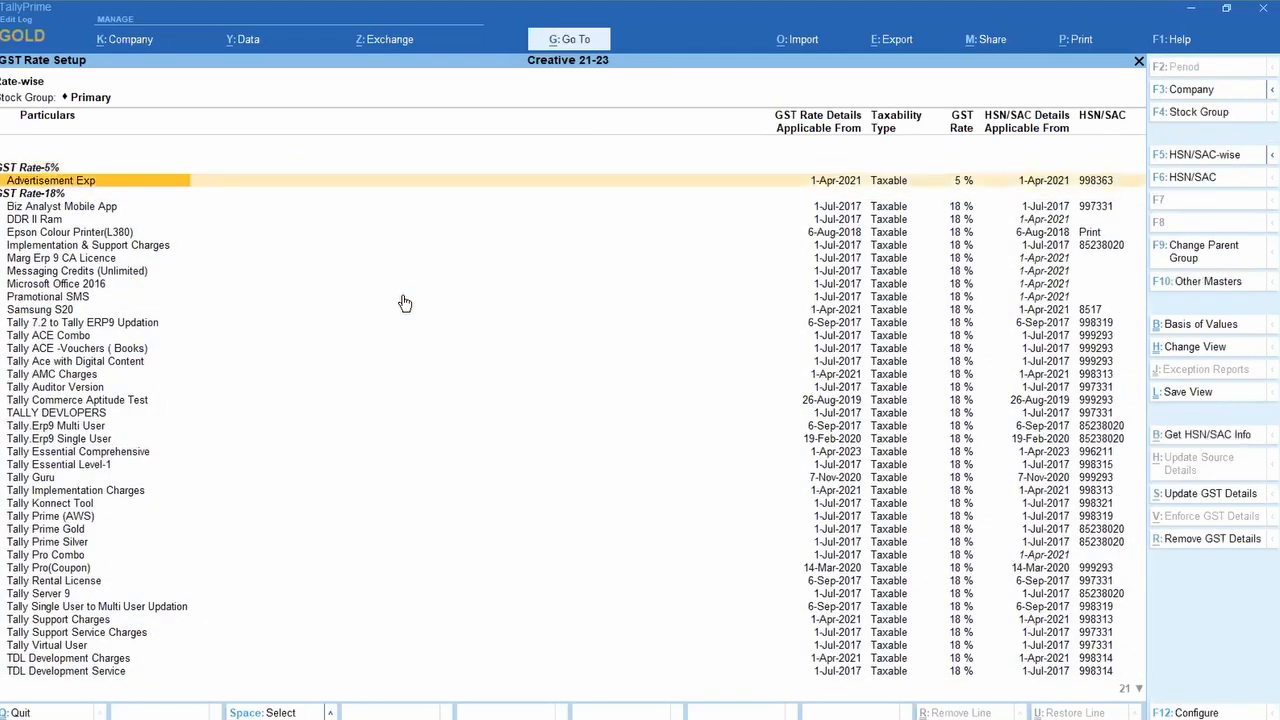
key("shift+Down")
key("shift+Down")
key("shift+Down")
key("shift+Down")
key("shift+Down")
key("shift+Down")
key("shift+Down")
key("shift+Down")
key("shift+Down")
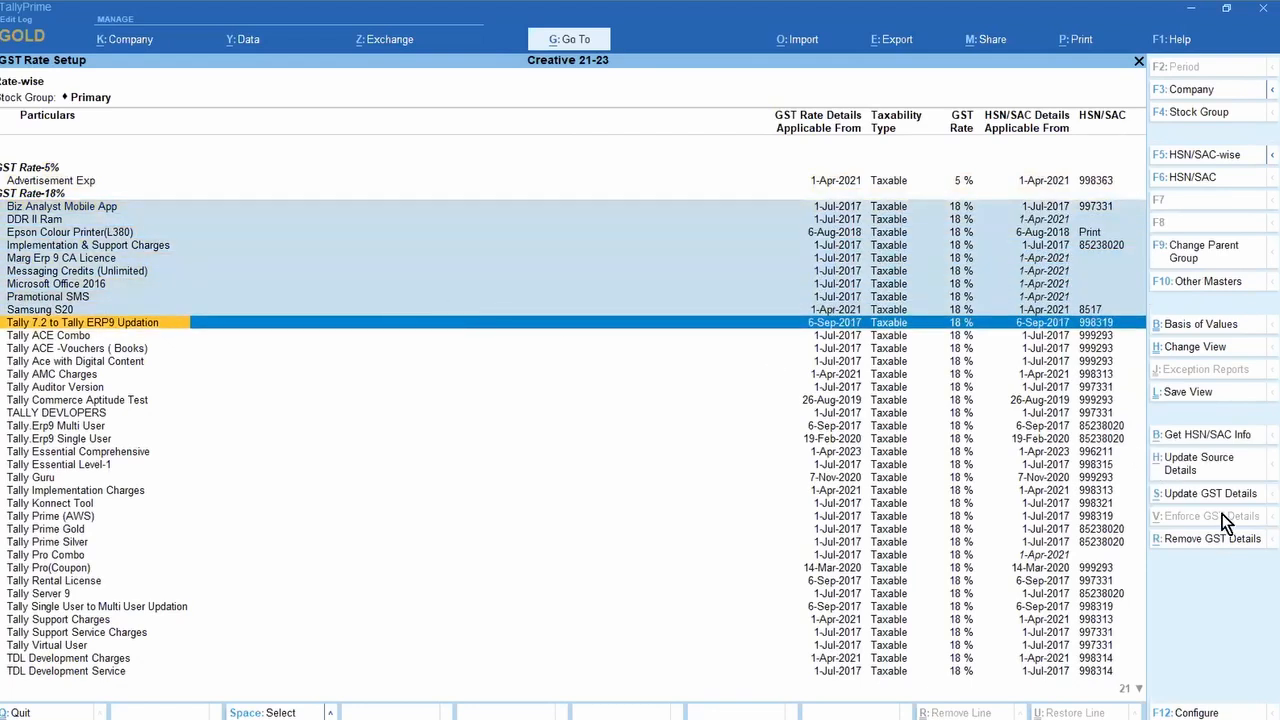
left_click(1216, 436)
key("y")
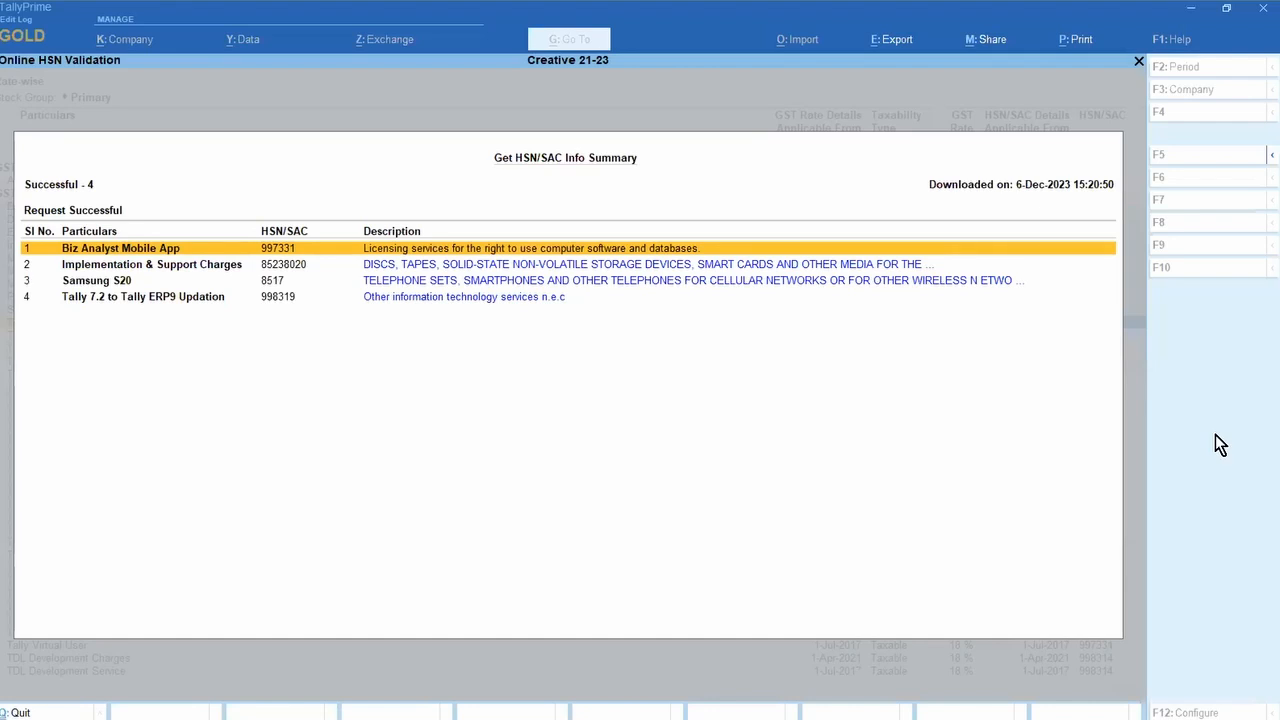
key("Down")
key("Down")
key("Down")
key("Up")
key("Up")
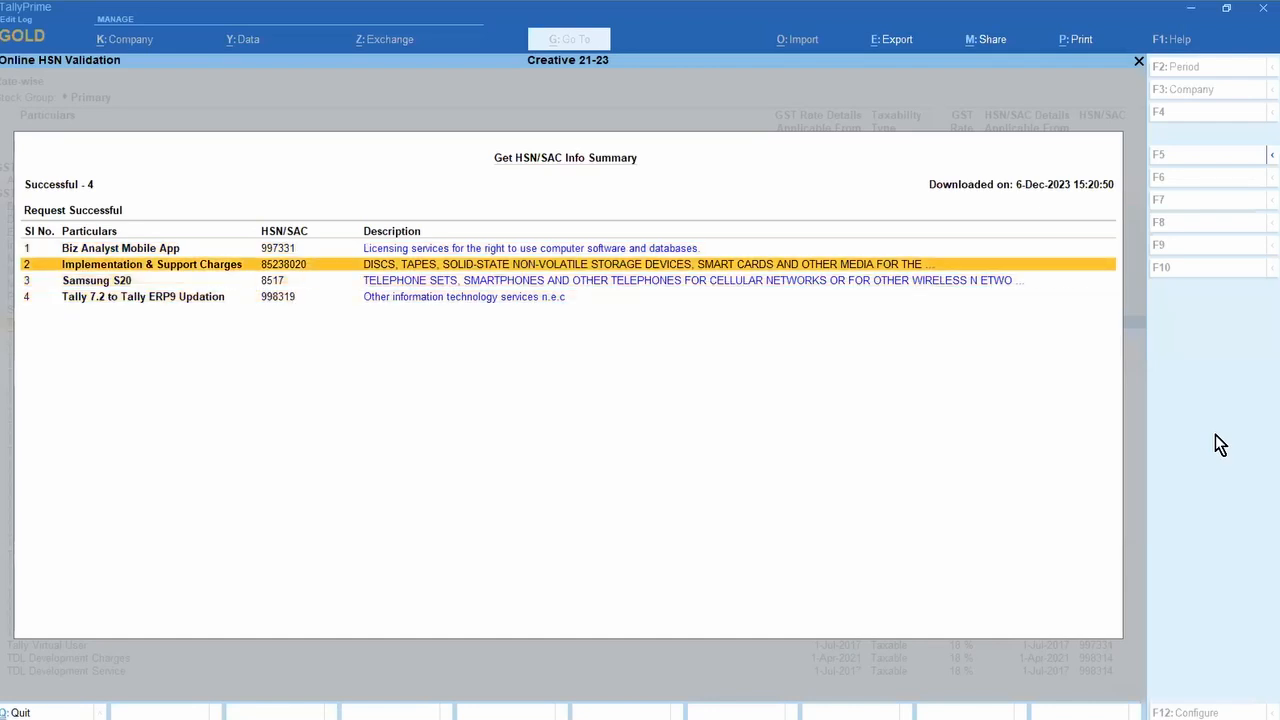
key("Up")
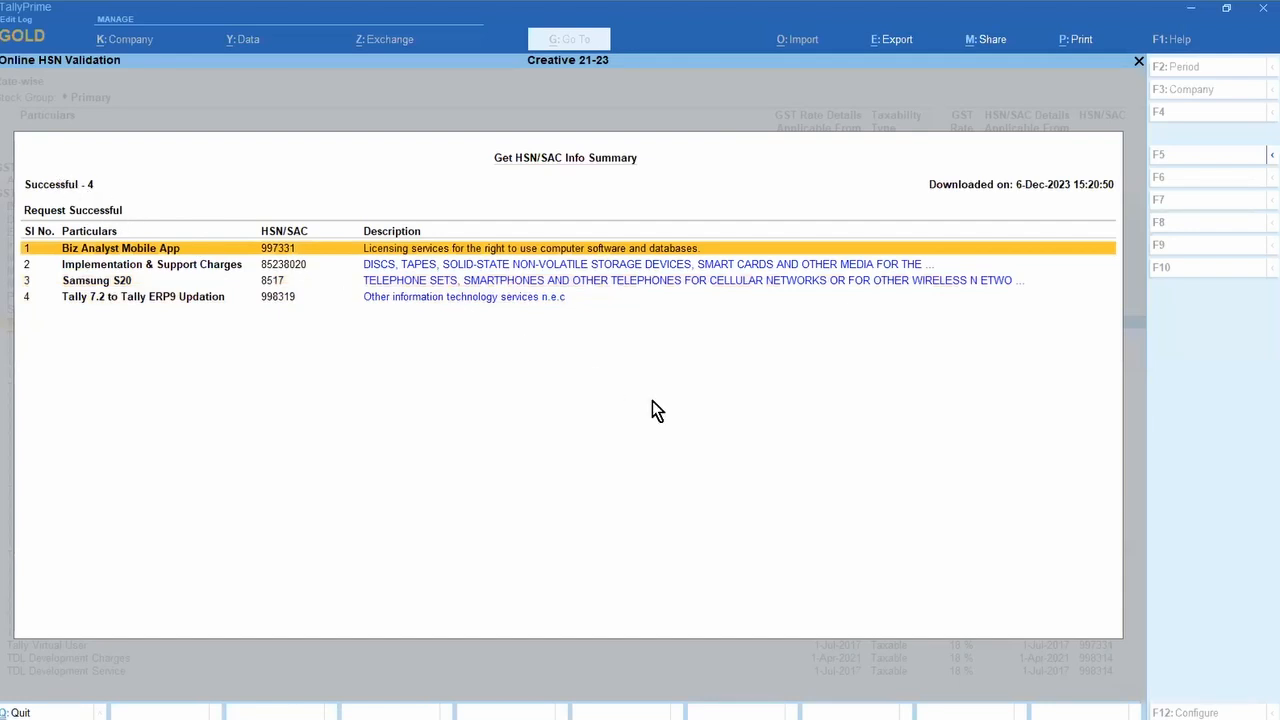
key("Escape")
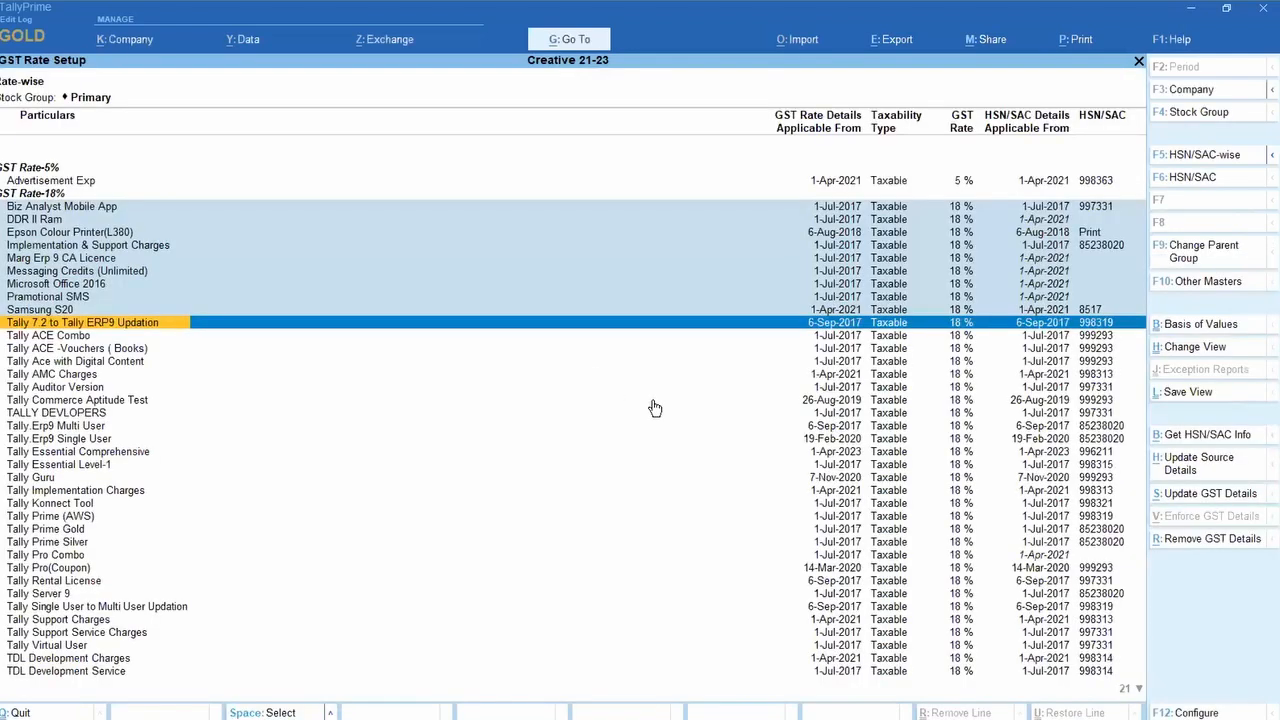
key("Escape")
key("Escape")
key("Escape")
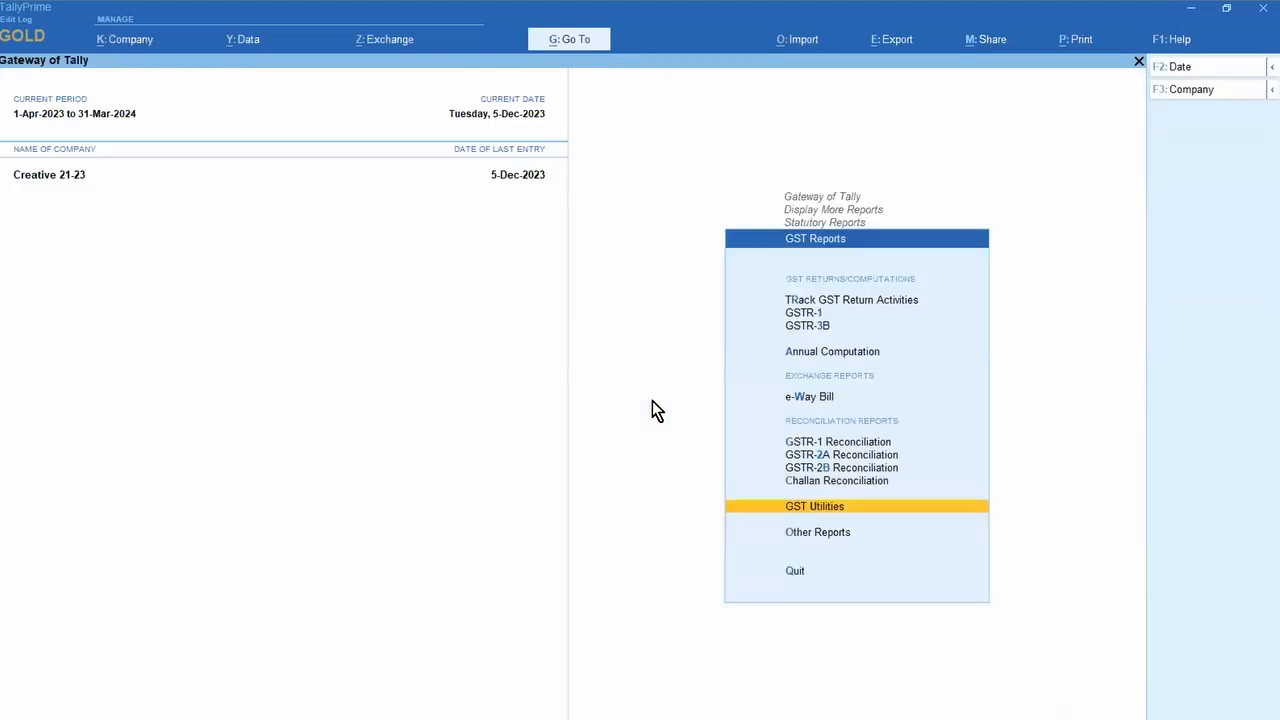
Step: Open Update Party GSTIN for the Sundry Creditors group and show All Ledgers with F8
key("Return")
key("Down")
key("Down")
key("Down")
key("Up")
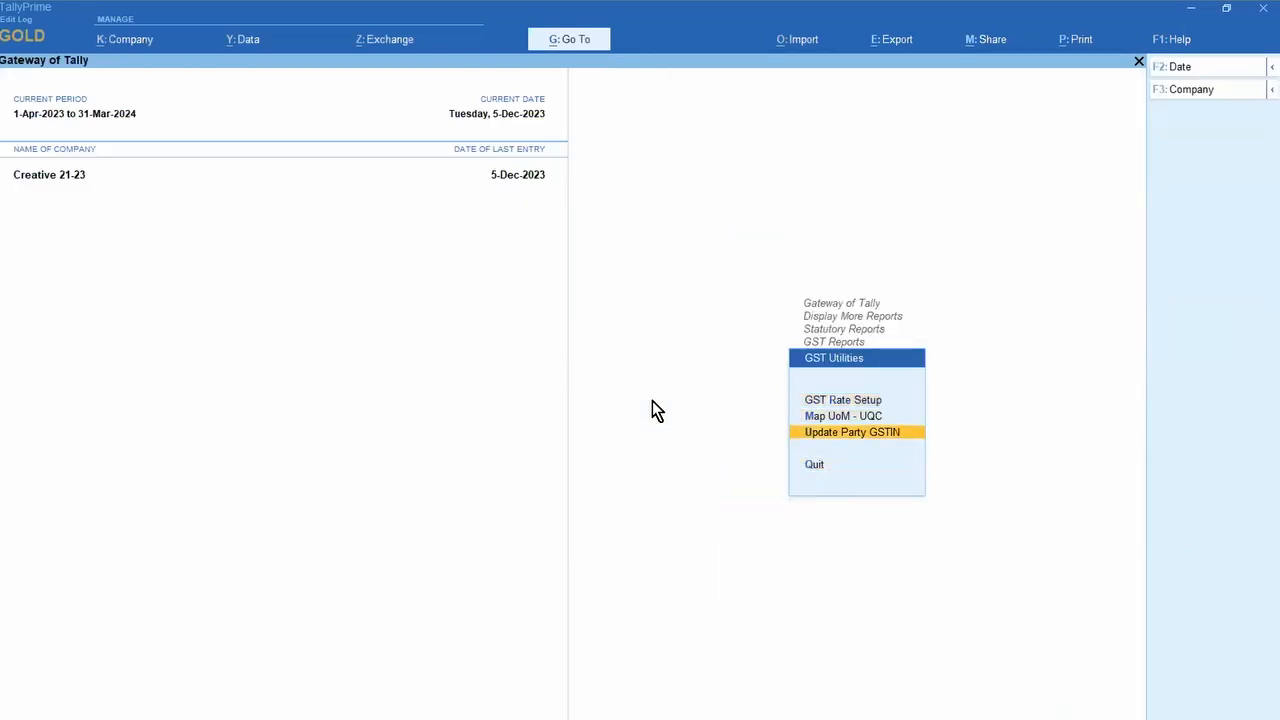
key("Return")
key("Return")
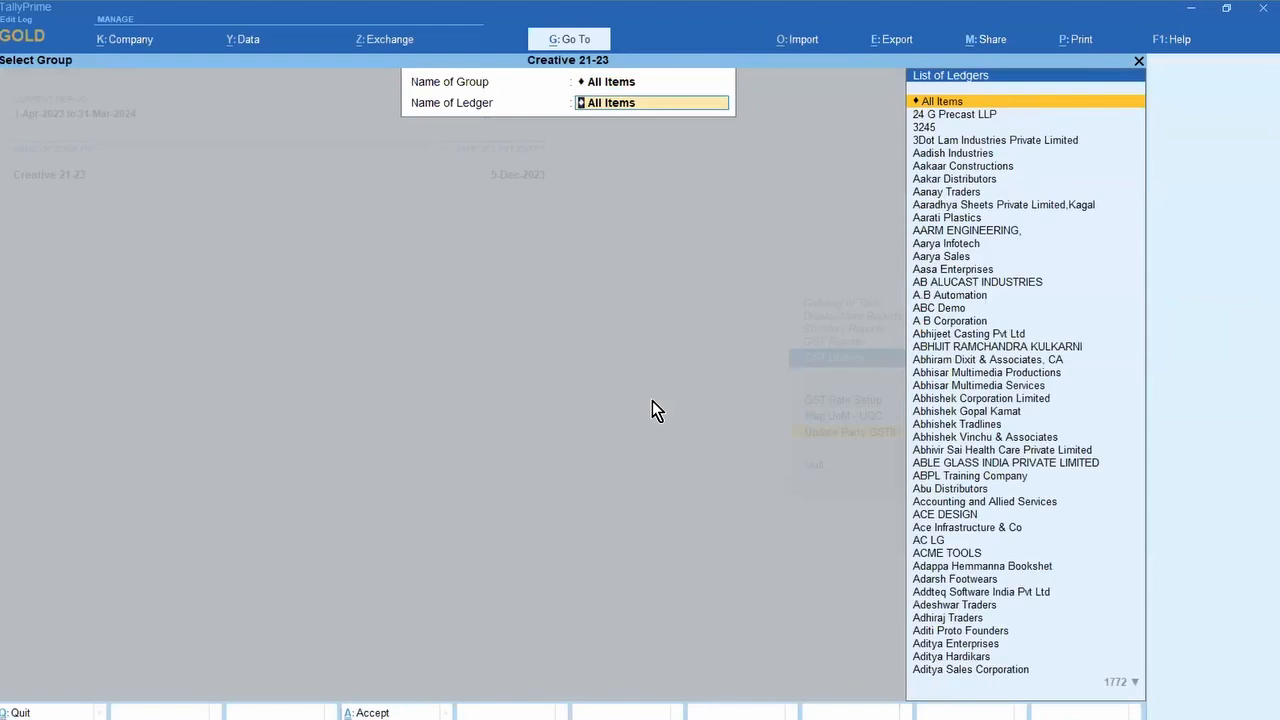
key("BackSpace")
type("SUN")
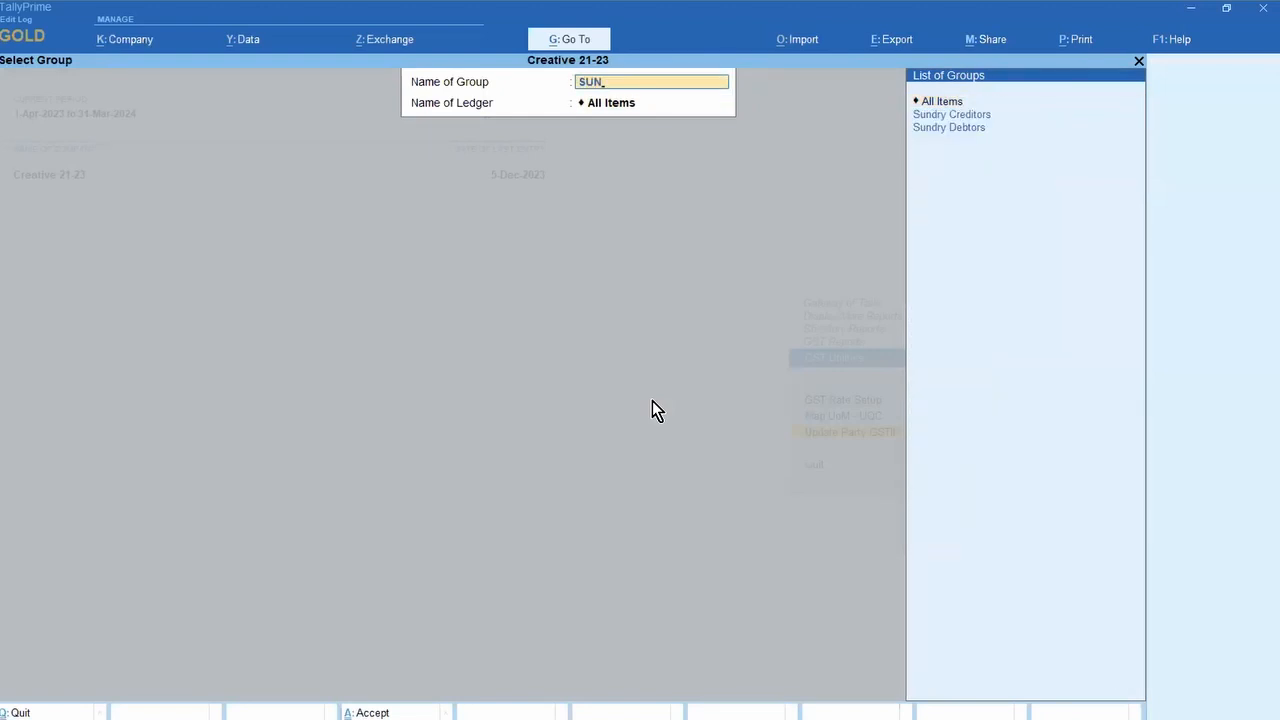
key("Return")
key("Down")
key("Return")
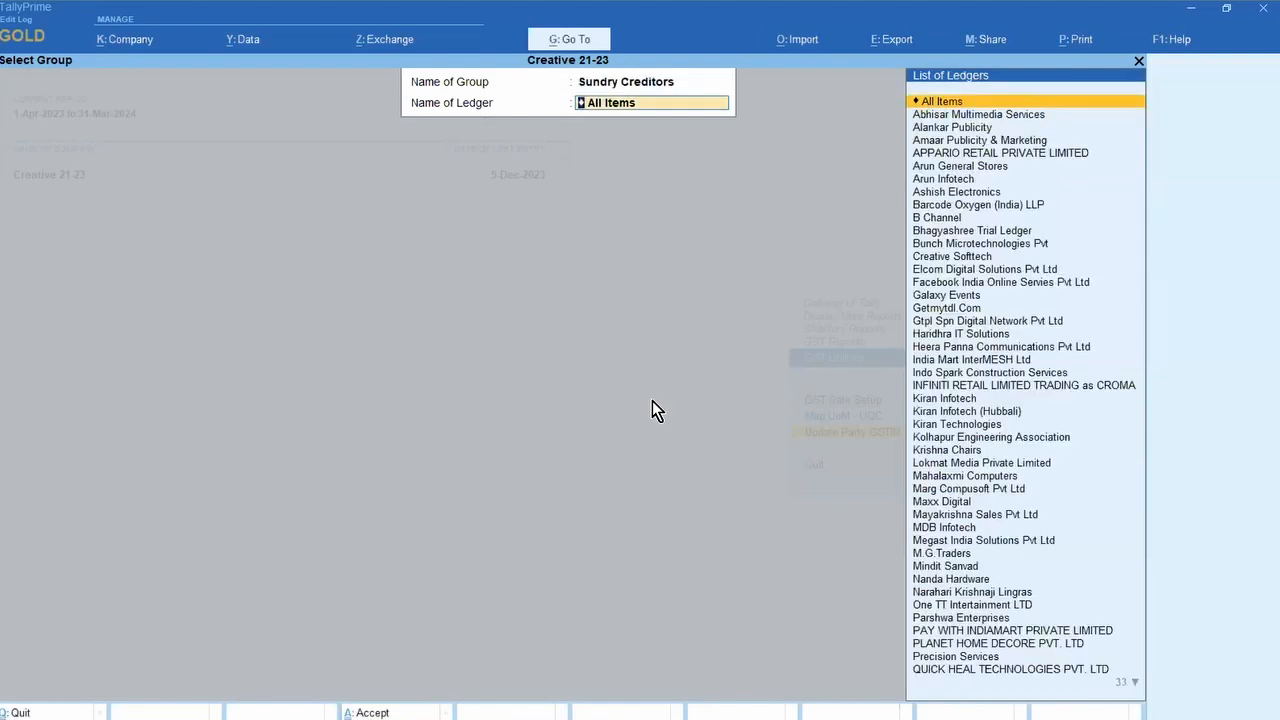
key("Return")
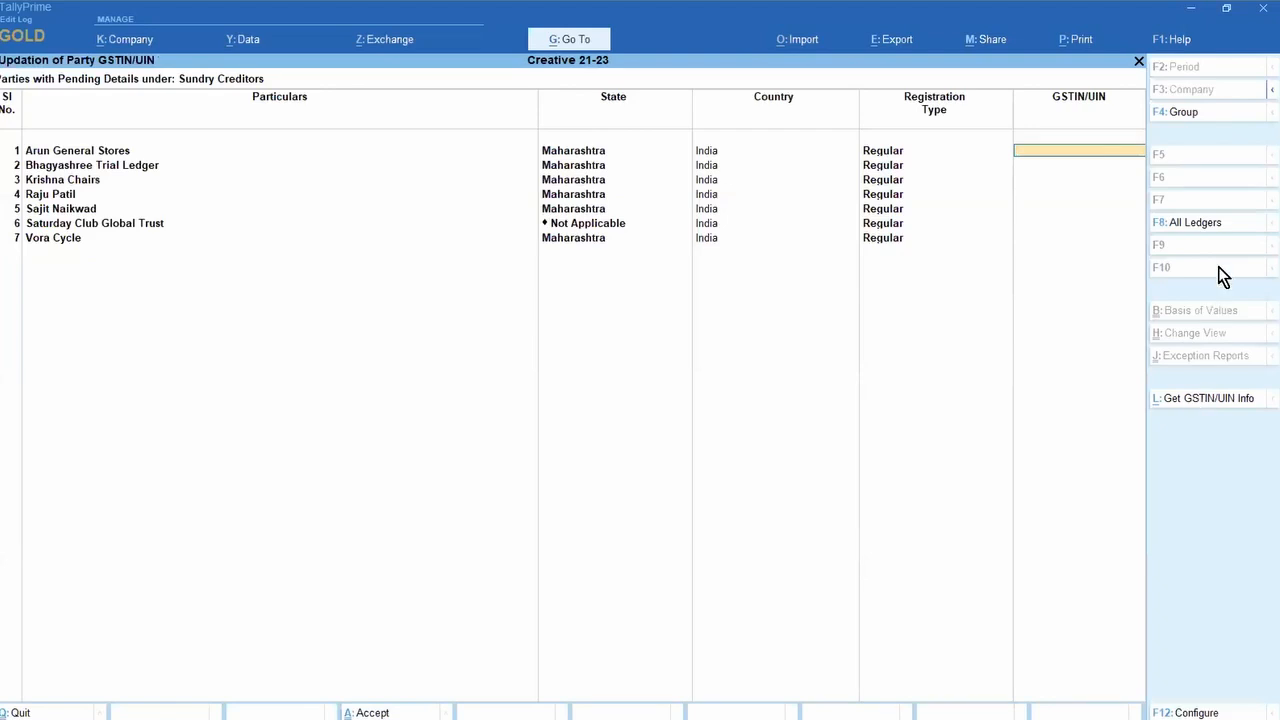
left_click(1193, 221)
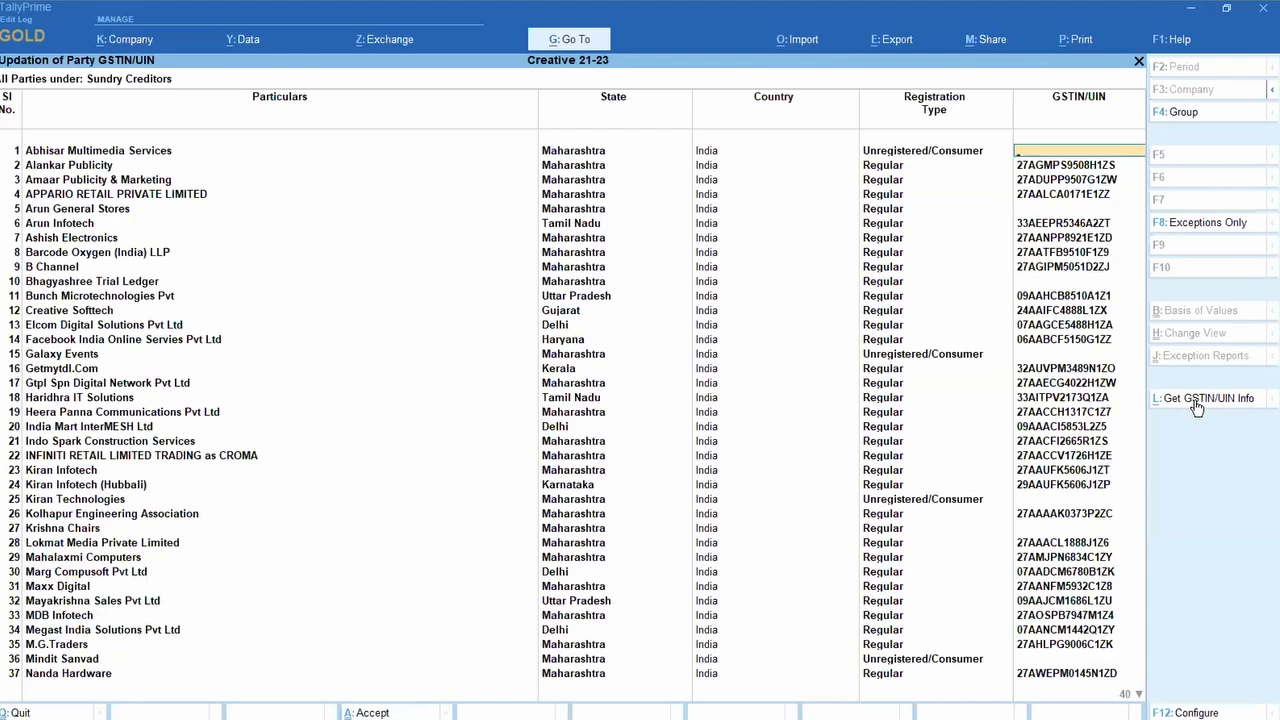
Step: Get GSTIN/UIN info for all party GSTINs, 64 received, then back out to the Gateway of Tally
left_click(1197, 404)
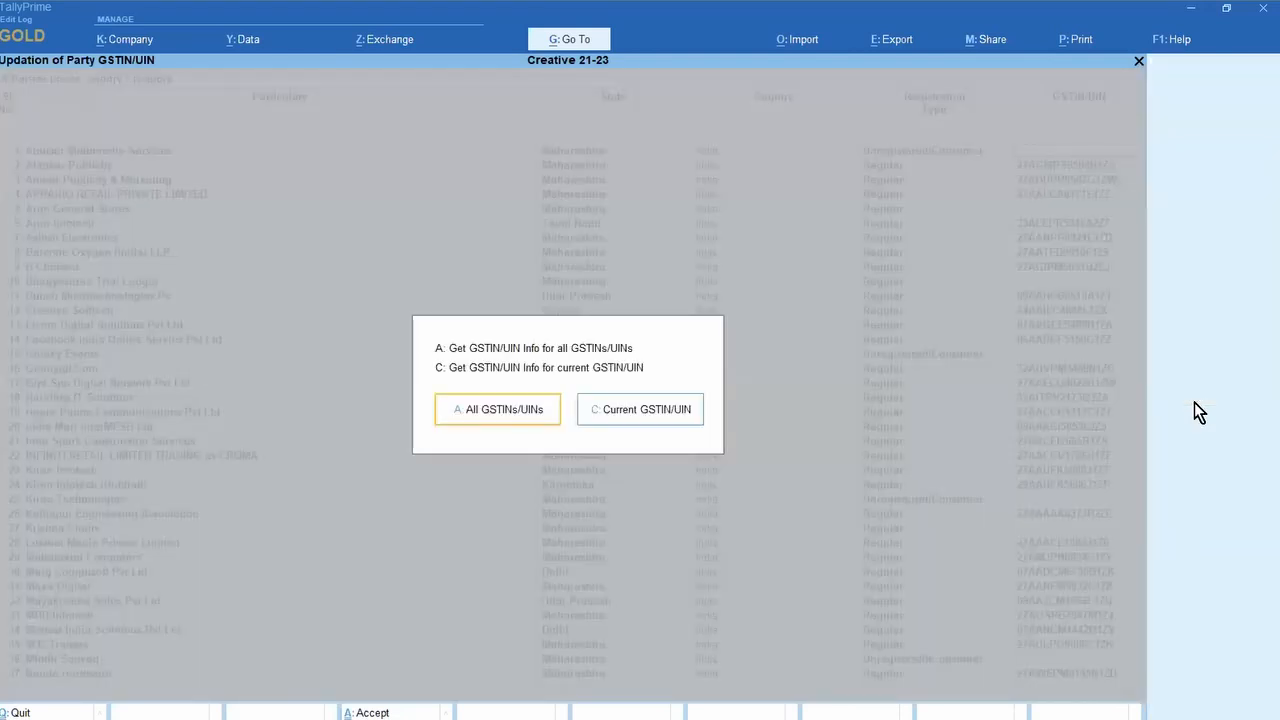
key("Return")
key("Return")
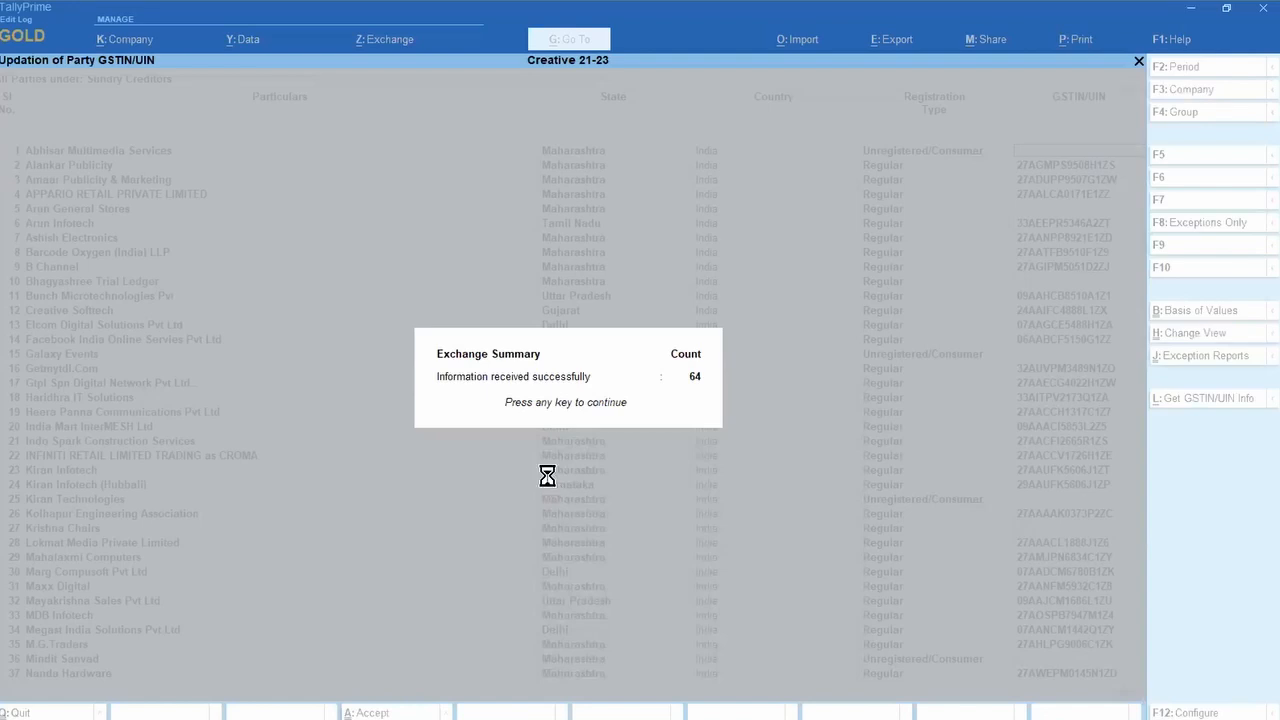
key("Return")
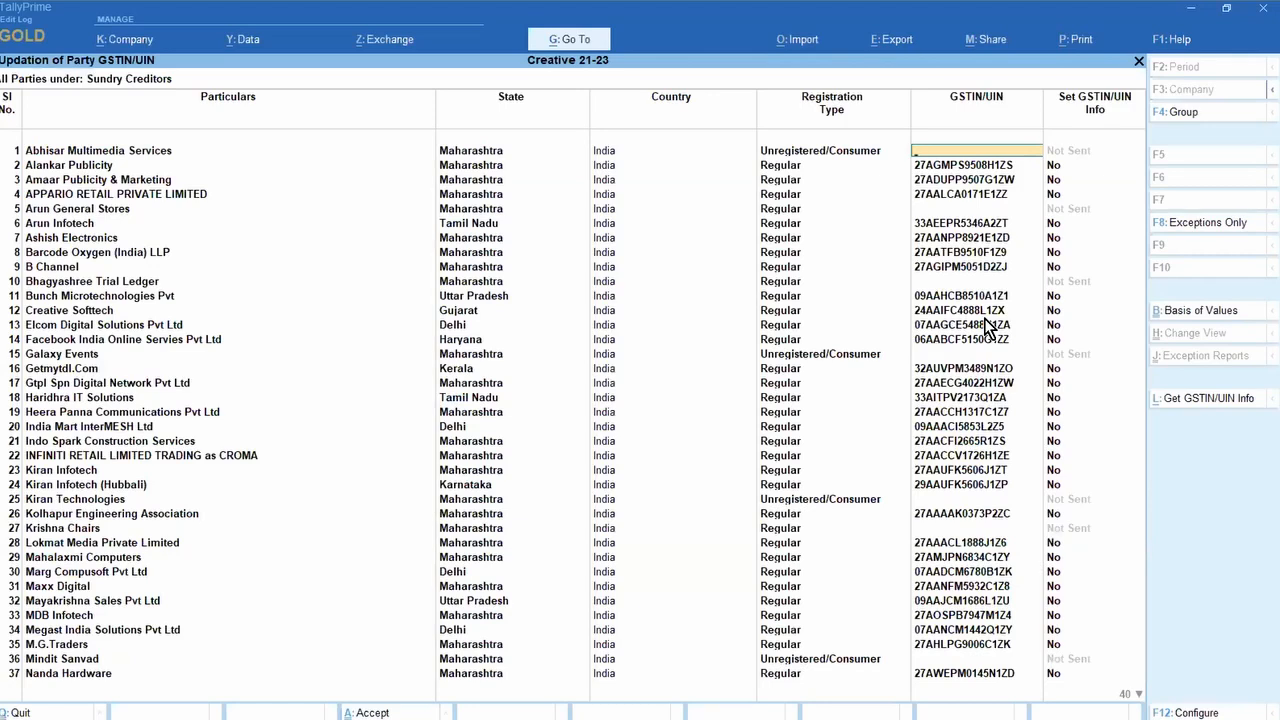
key("F4")
key("BackSpace")
key("Escape")
key("Escape")
key("Escape")
key("Escape")
key("Escape")
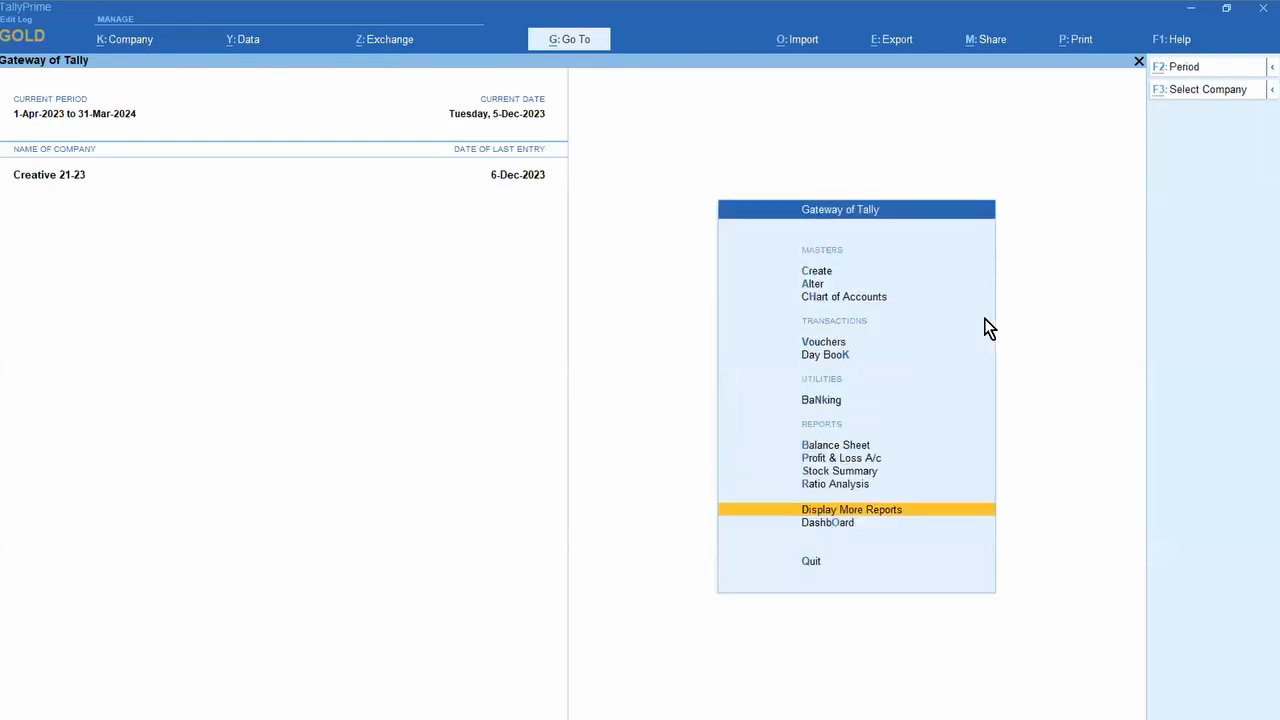
Step: In PowerPoint, review the agenda and Live validation slides, ending on slide 4's GST registration screenshot
key("alt+Tab")
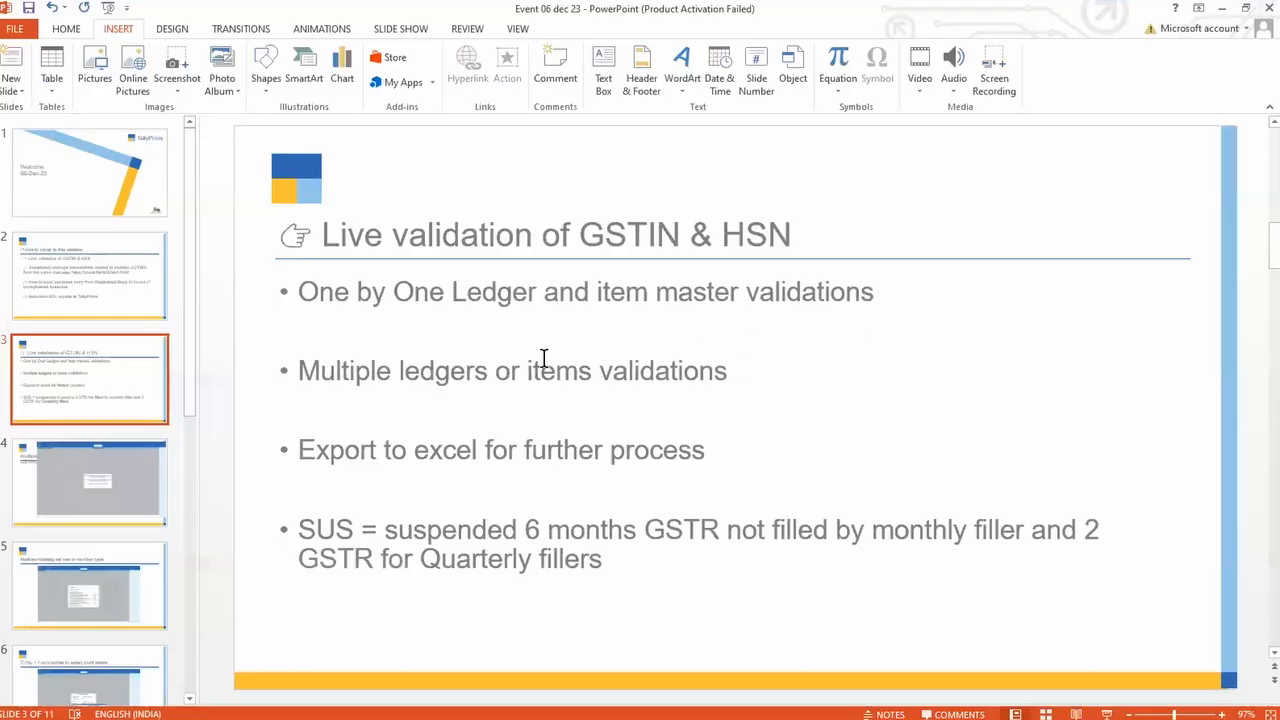
left_click(84, 288)
left_click(97, 372)
left_click(94, 289)
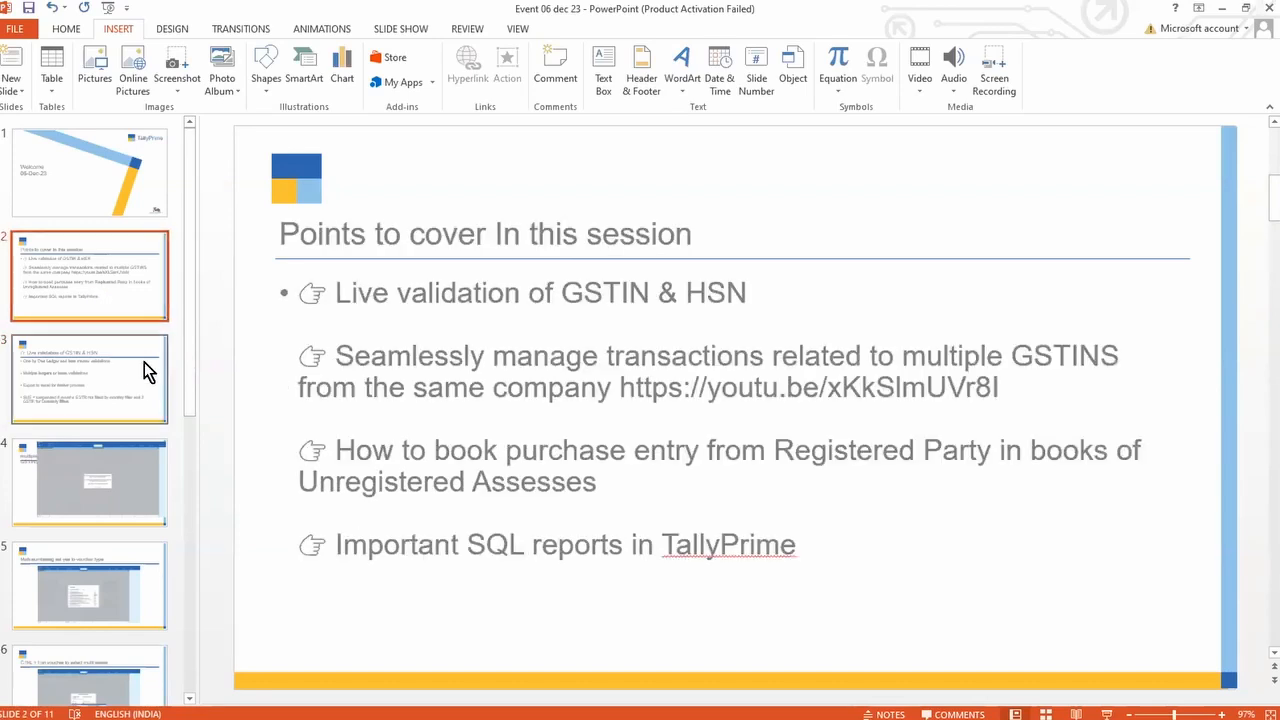
left_click(118, 395)
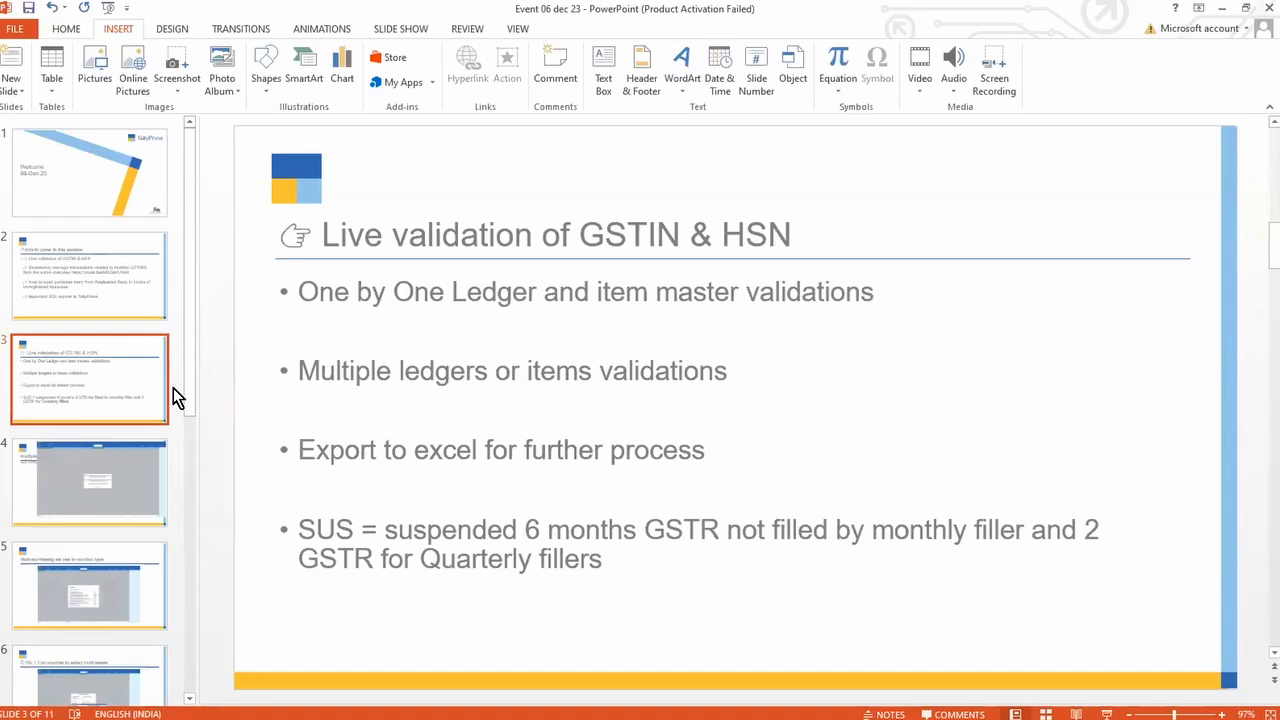
left_click(95, 455)
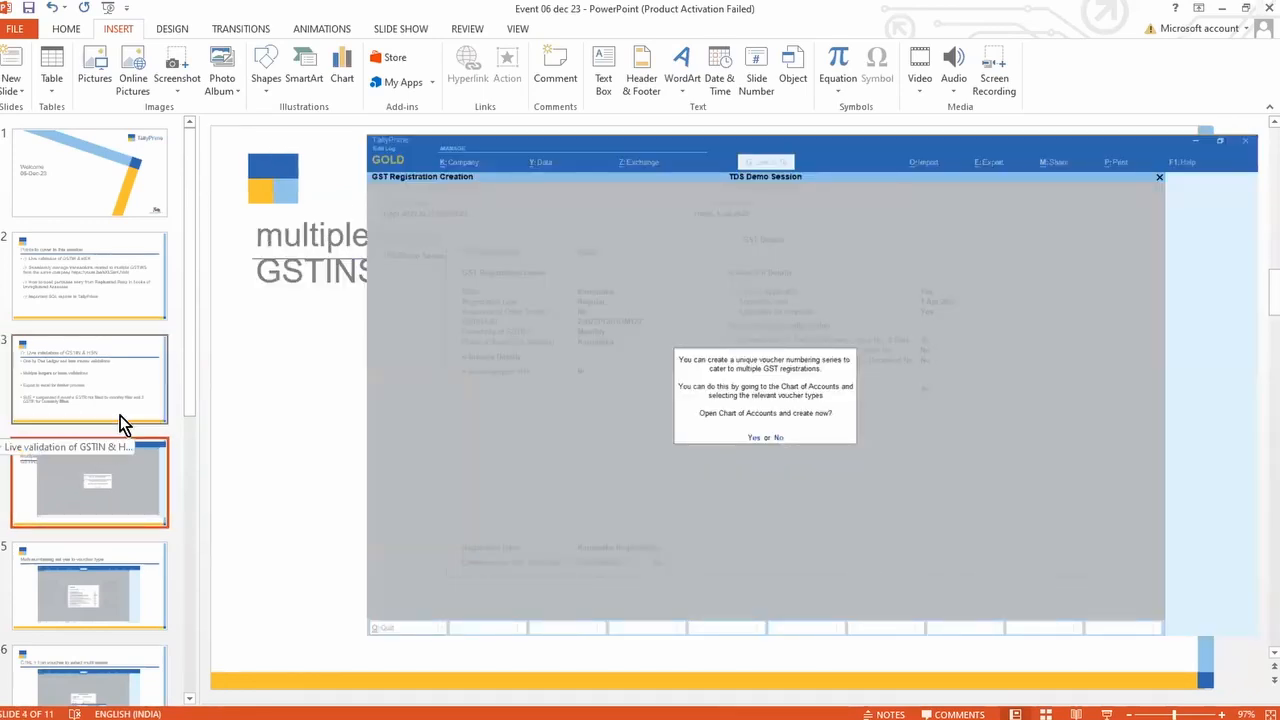
key("alt+Tab")
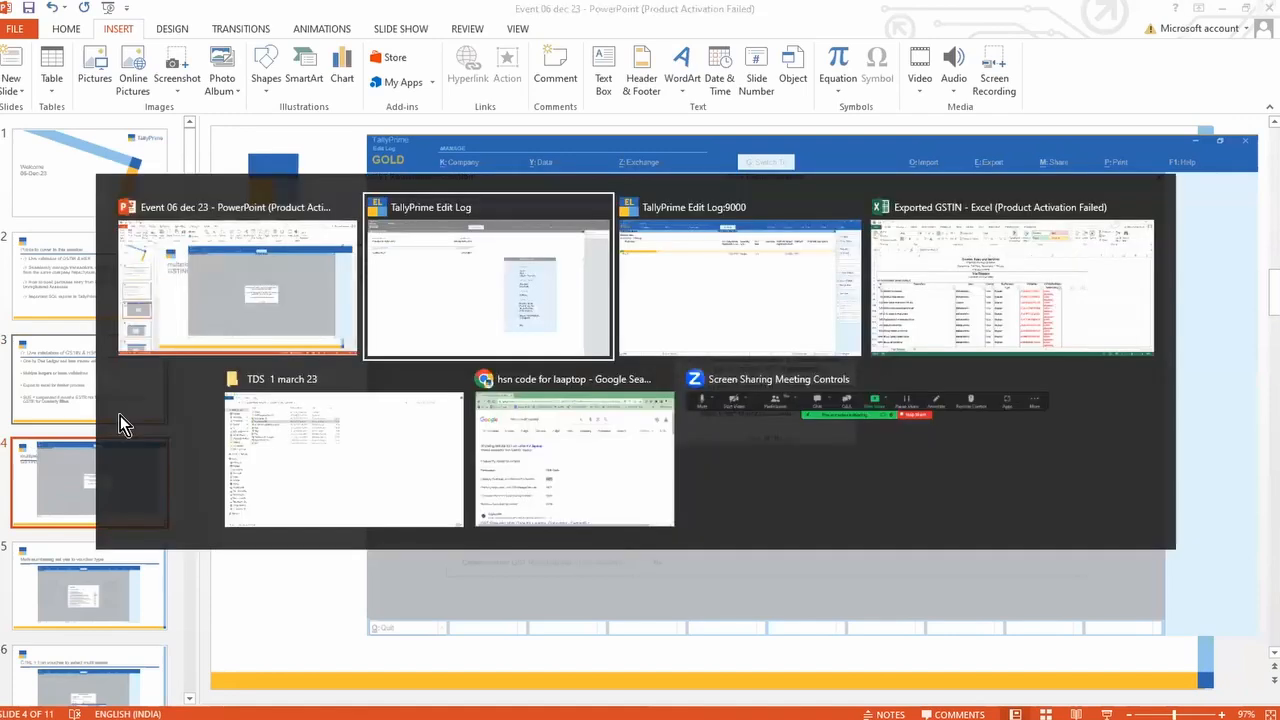
Step: From the Gateway, open F11 Company Features' GST details and select the Maharashtra Registration for alteration
key("Escape")
key("Escape")
key("Escape")
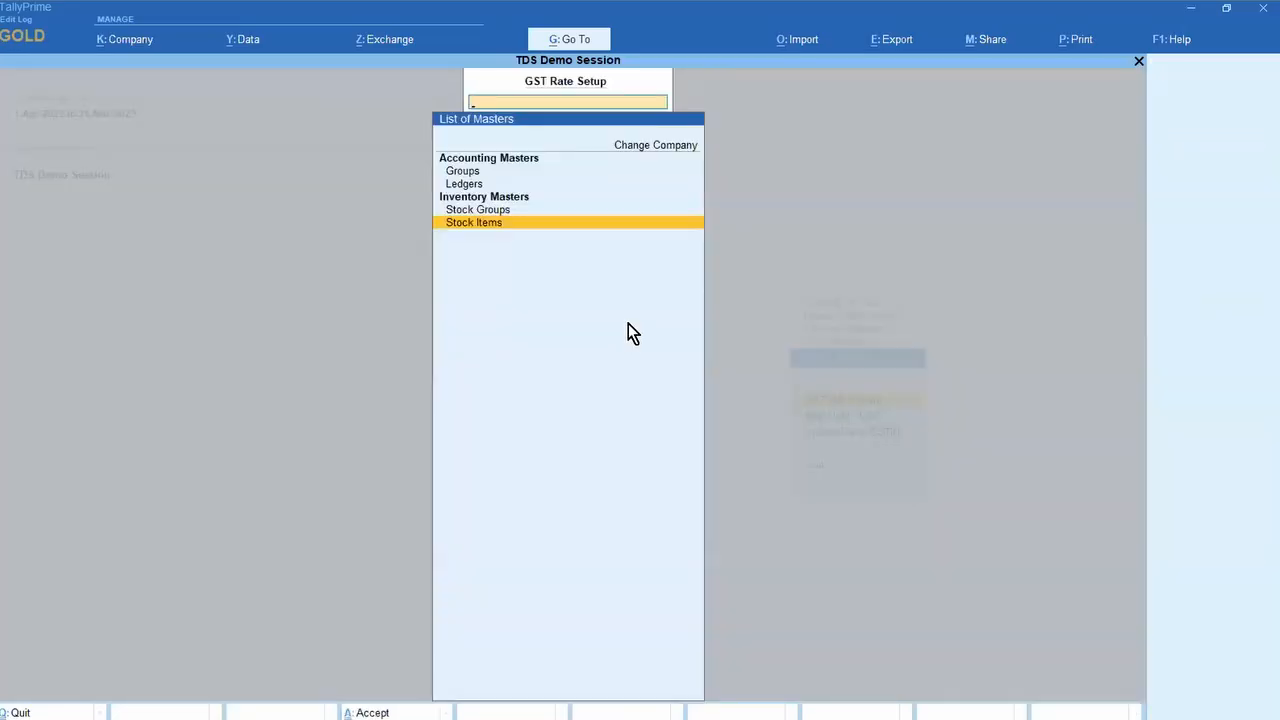
key("Escape")
key("Escape")
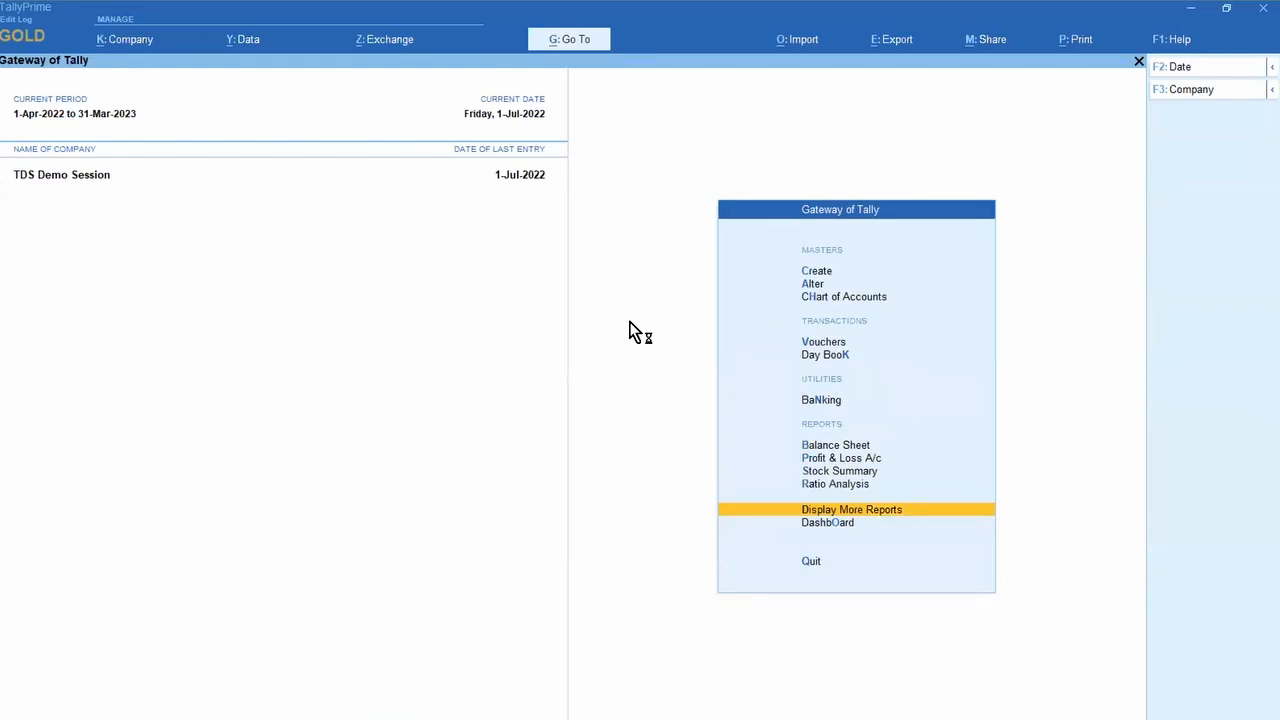
key("F11")
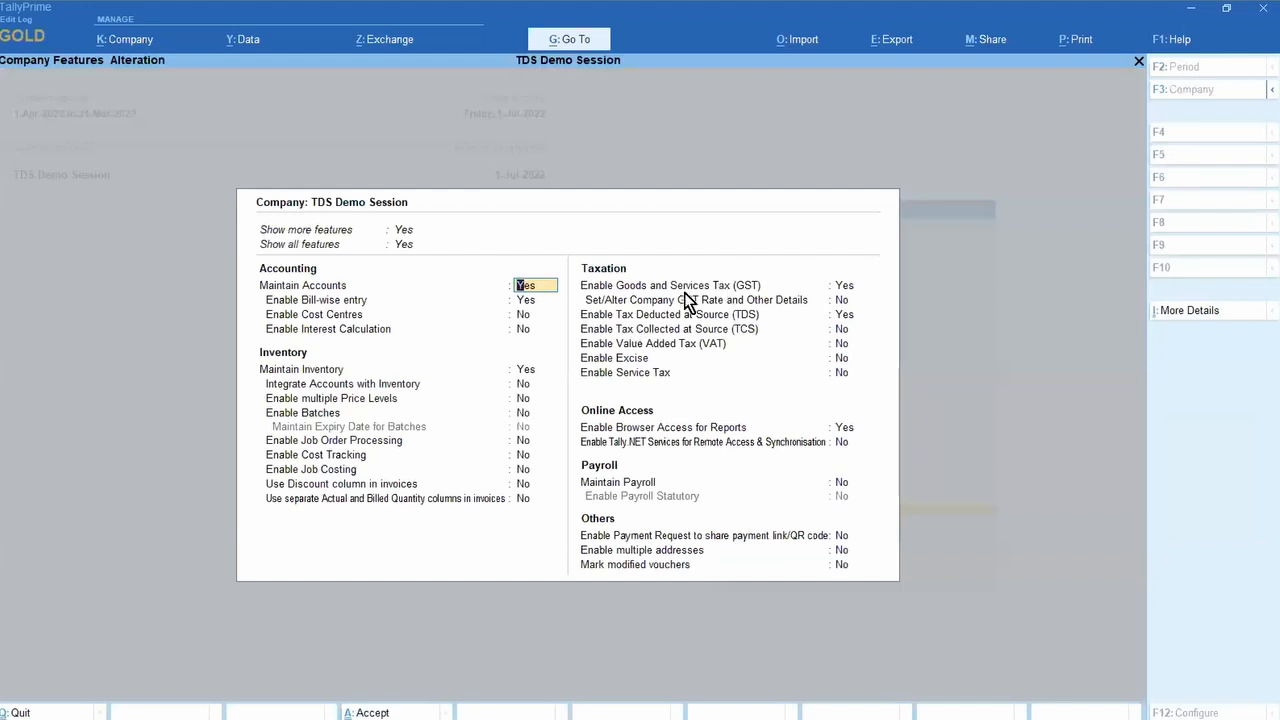
left_click(846, 289)
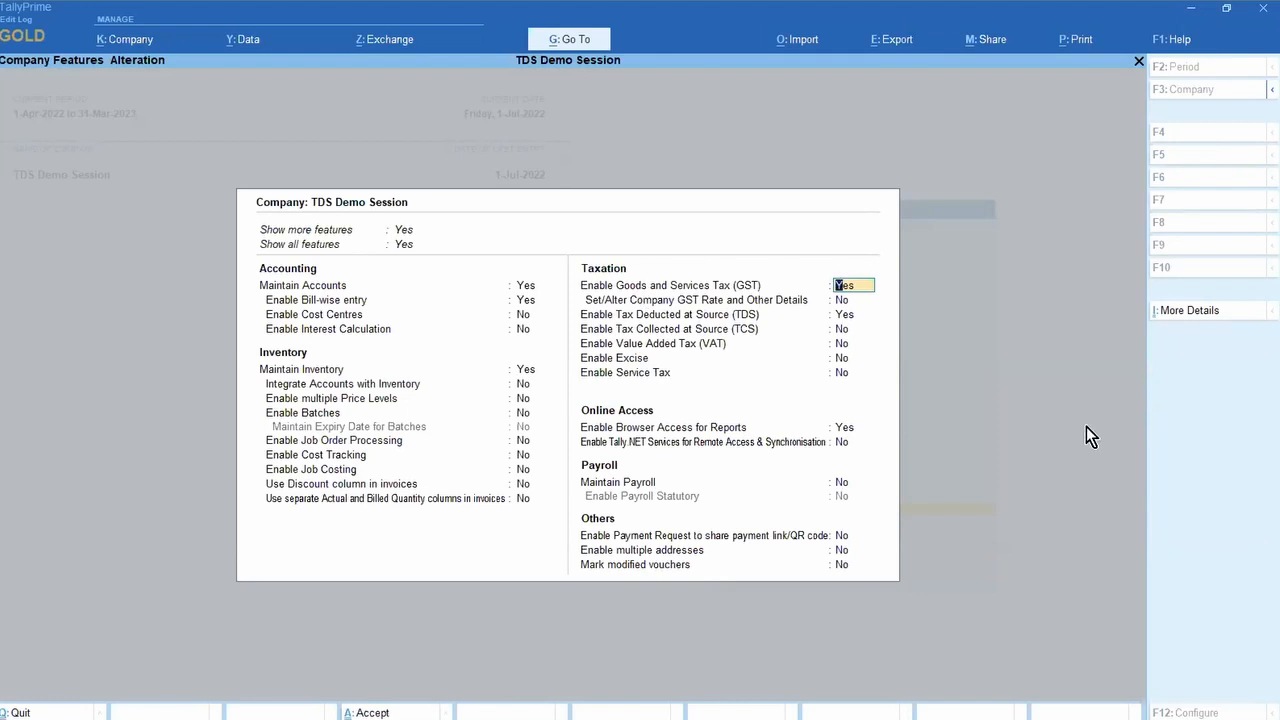
key("Return")
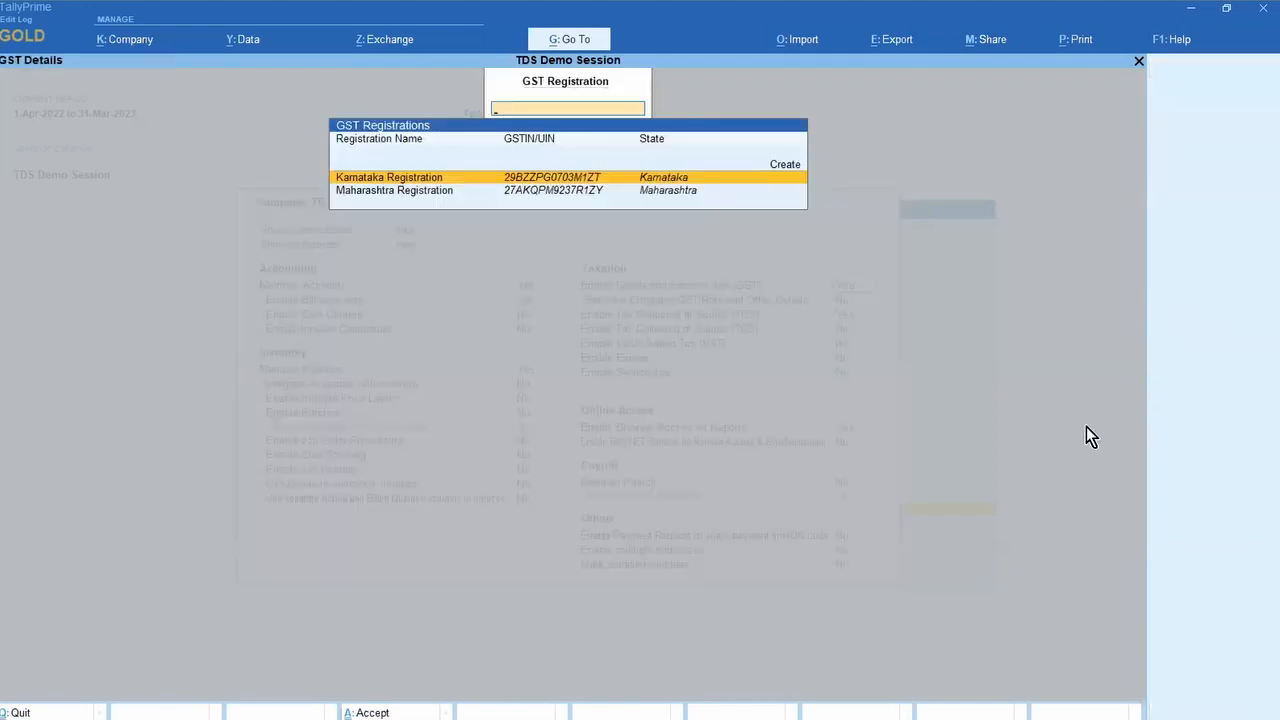
key("Down")
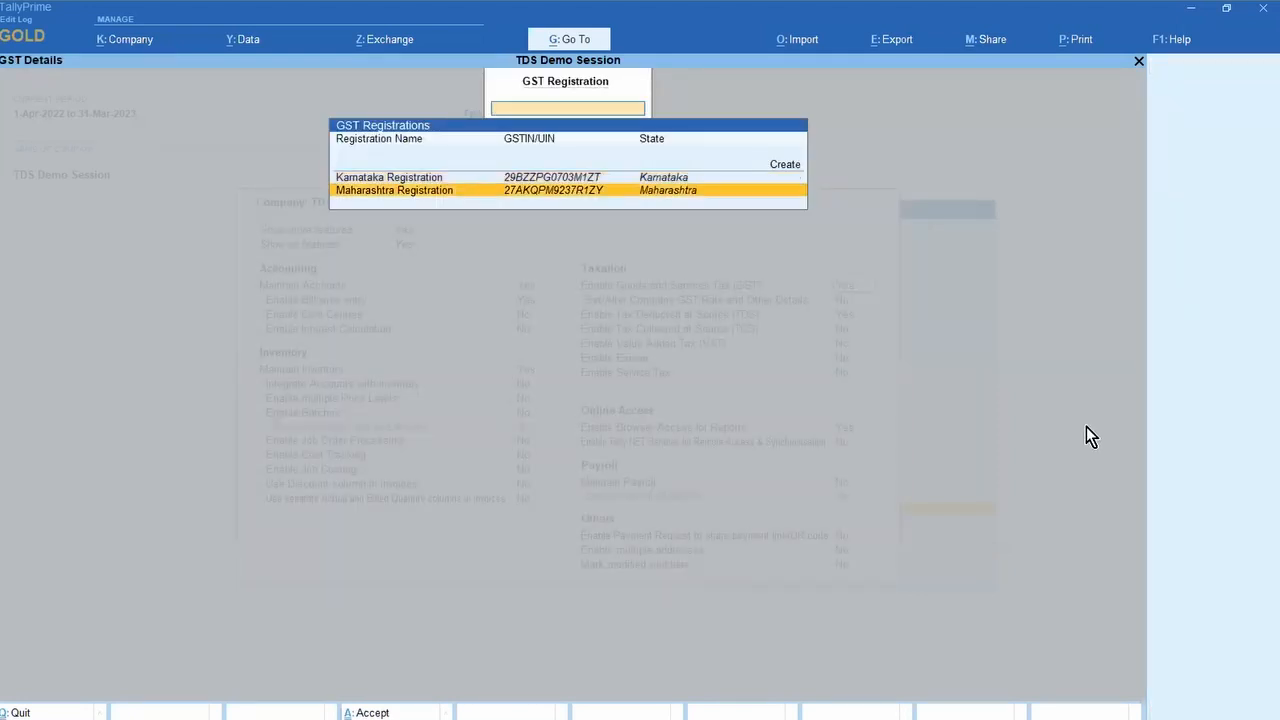
key("Up")
key("Down")
key("Up")
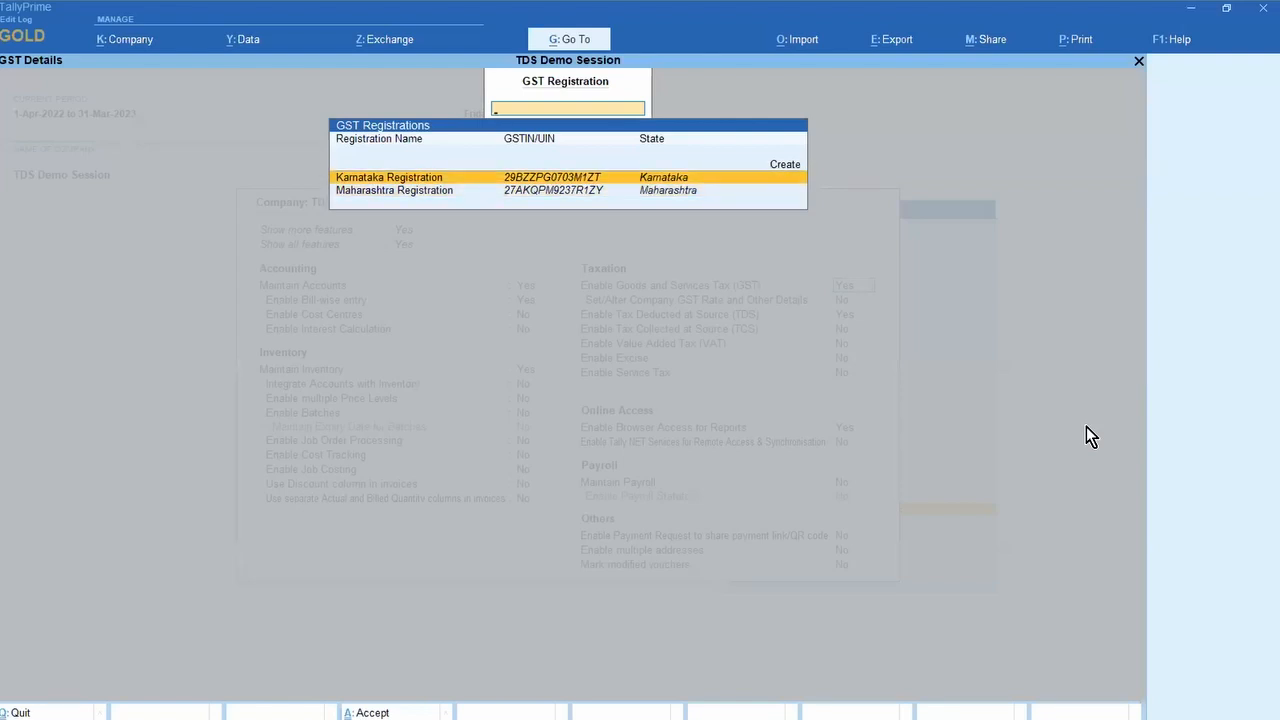
key("Down")
key("Return")
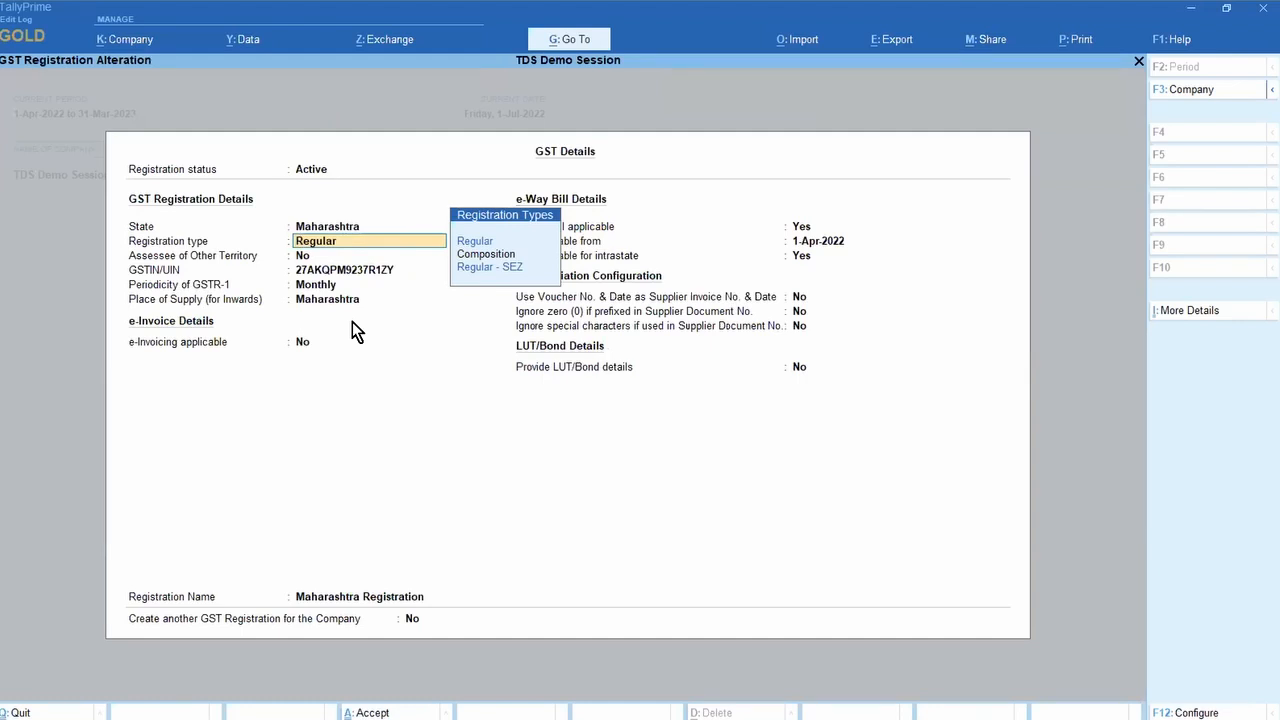
Step: Keep the Maharashtra Registration as Regular, set Create another GST Registration to Yes, and save
key("Return")
key("Return")
key("Return")
key("Return")
key("Return")
key("Return")
key("Return")
key("Return")
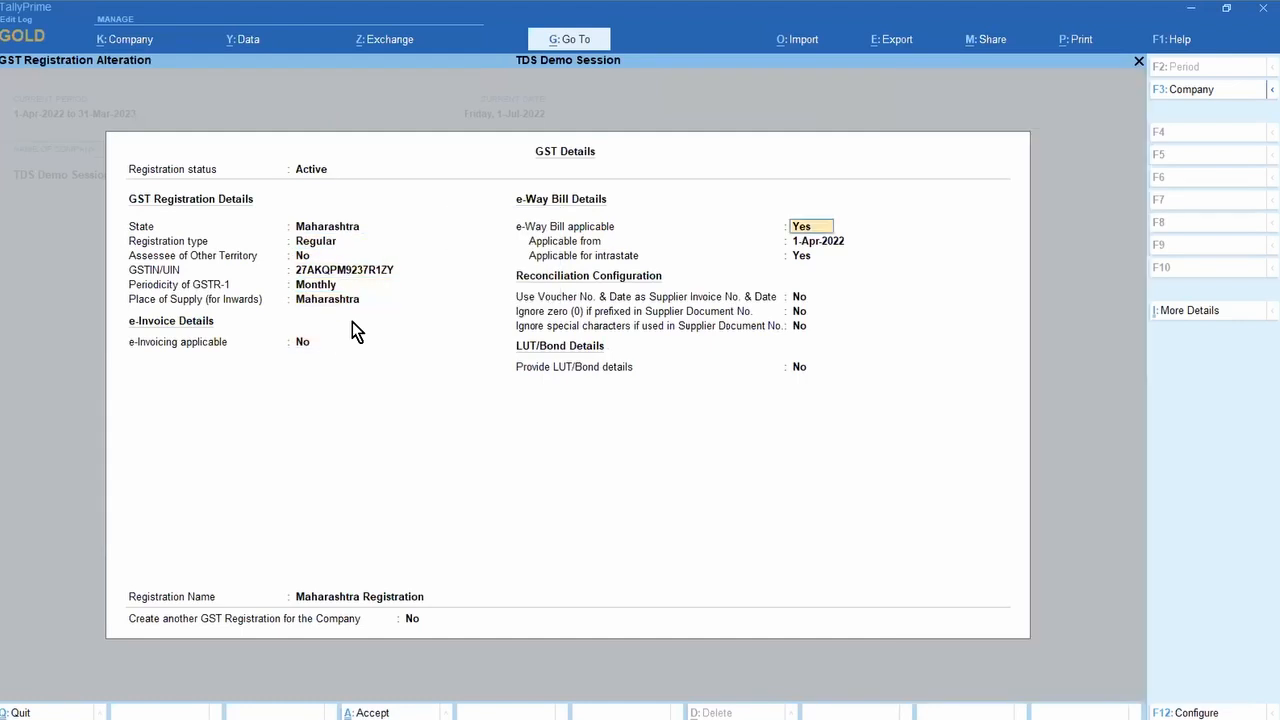
key("Return")
key("Return")
key("Return")
key("Return")
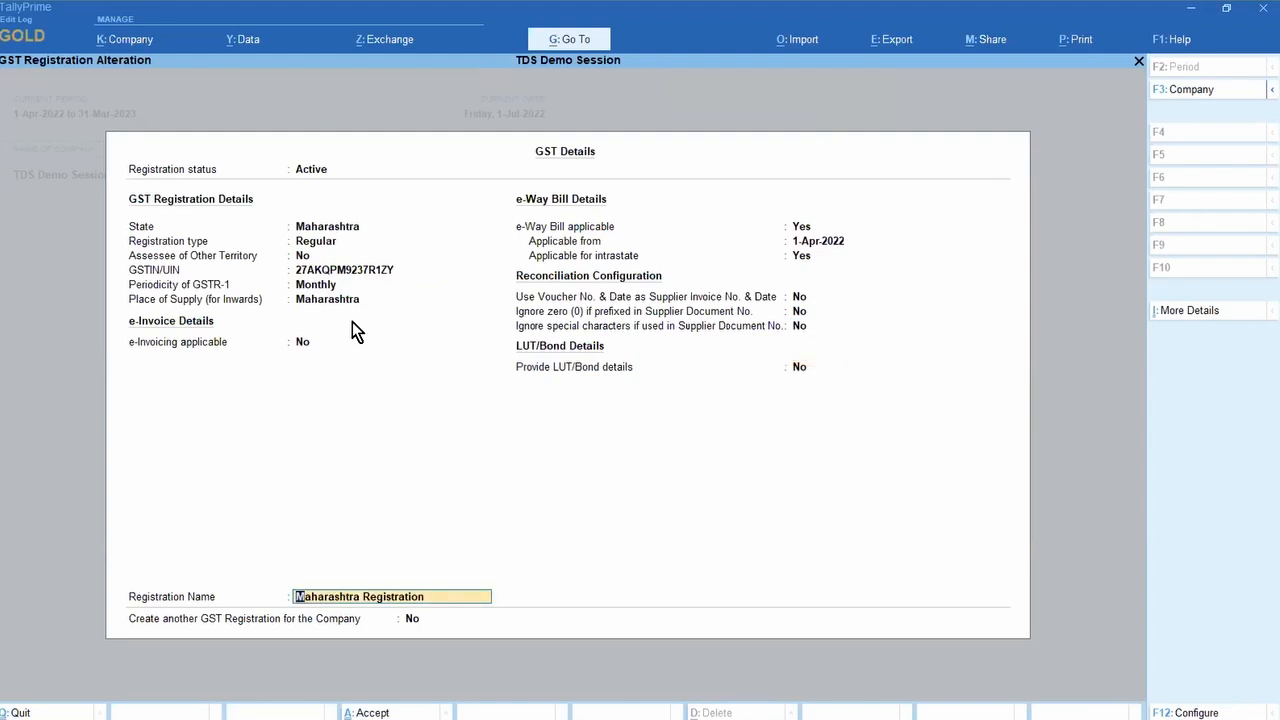
key("Return")
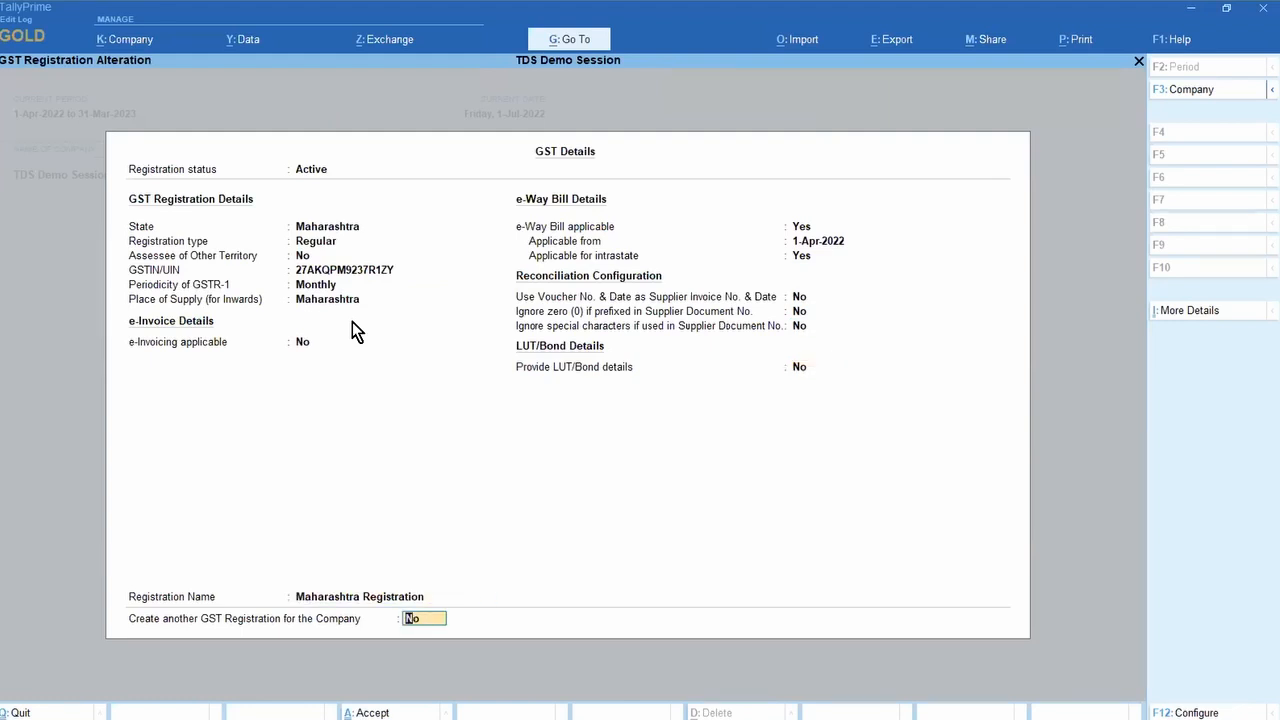
key("Return")
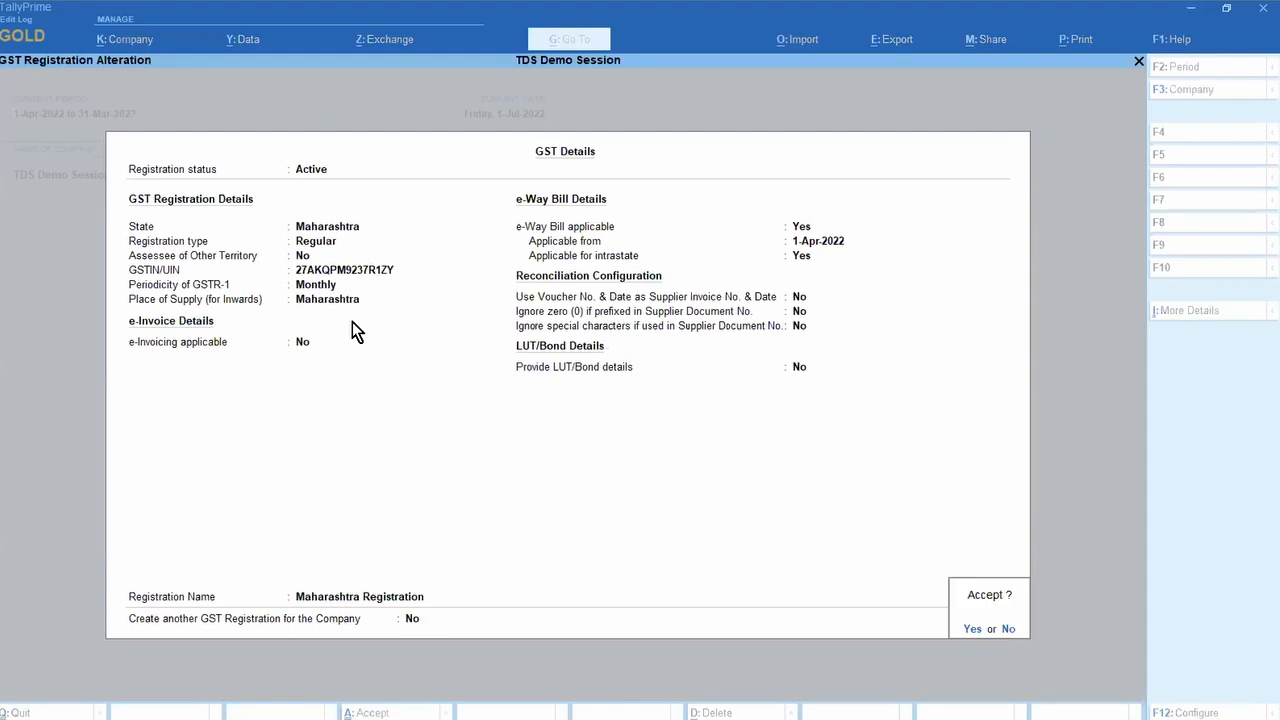
key("n")
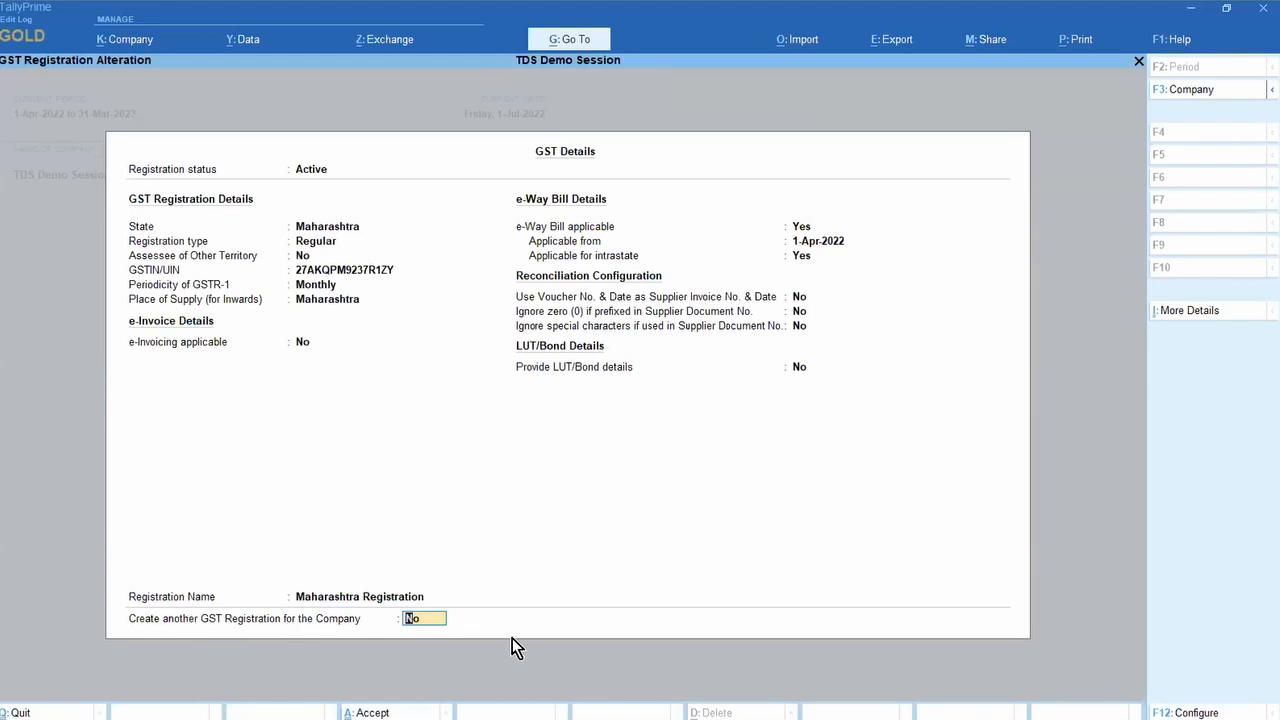
type("y")
key("Return")
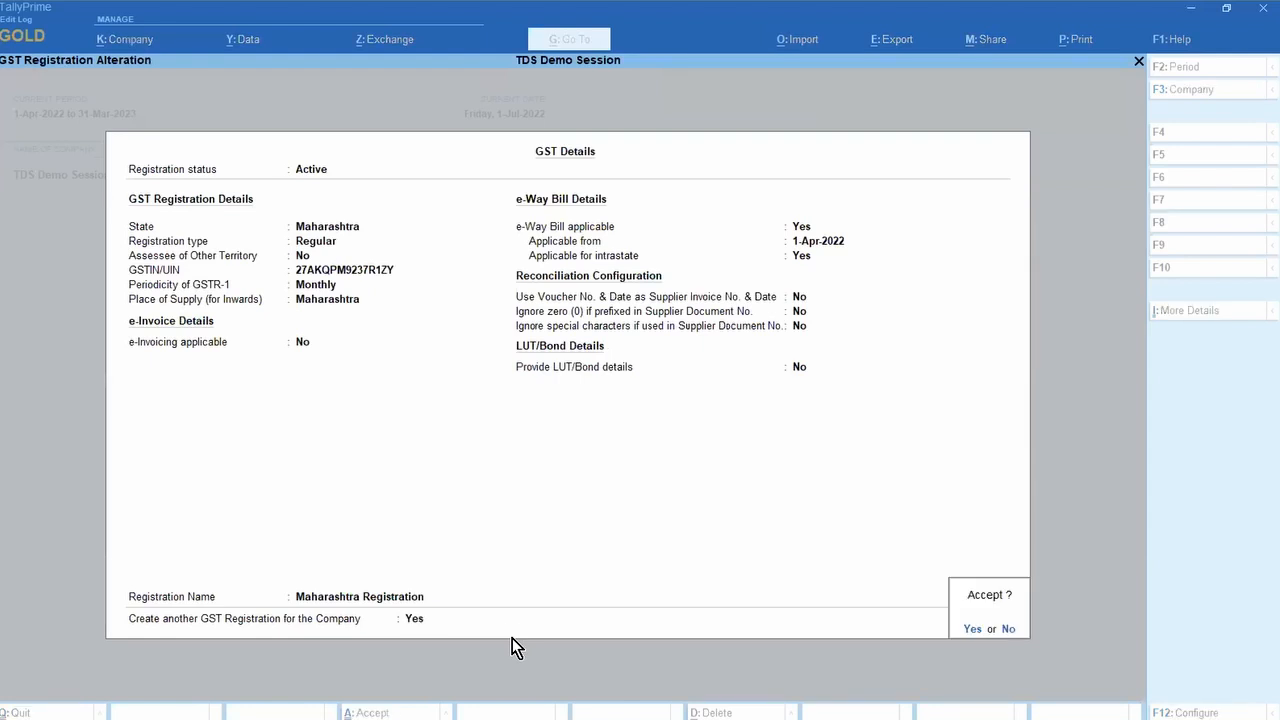
key("Return")
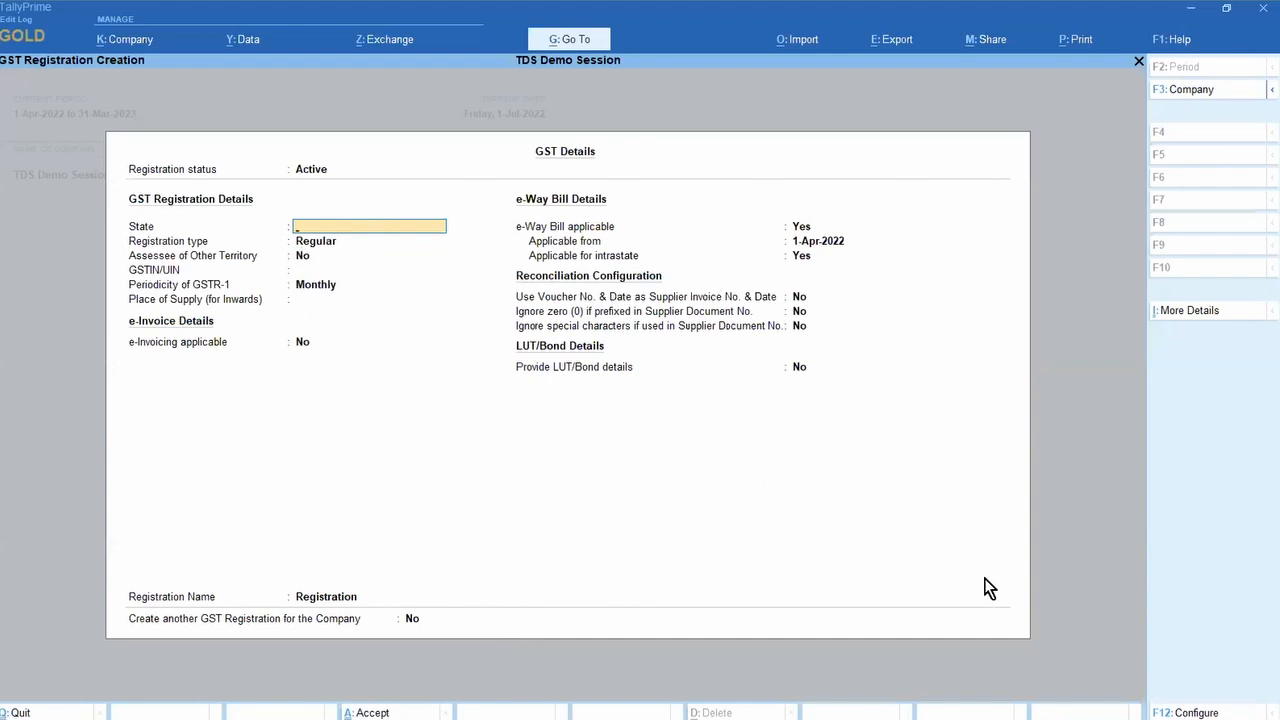
Step: Abandon the blank new registration form and exit the GST details to the Gateway of Tally
key("Escape")
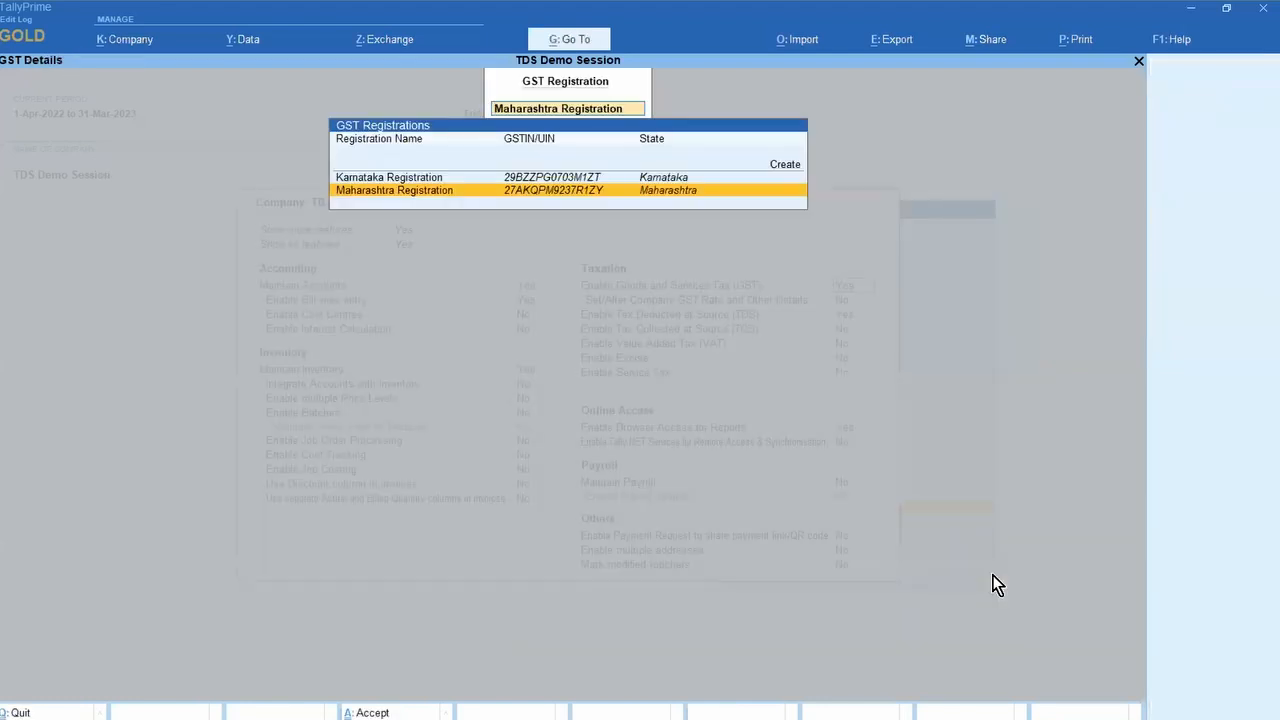
key("Up")
key("Down")
key("Up")
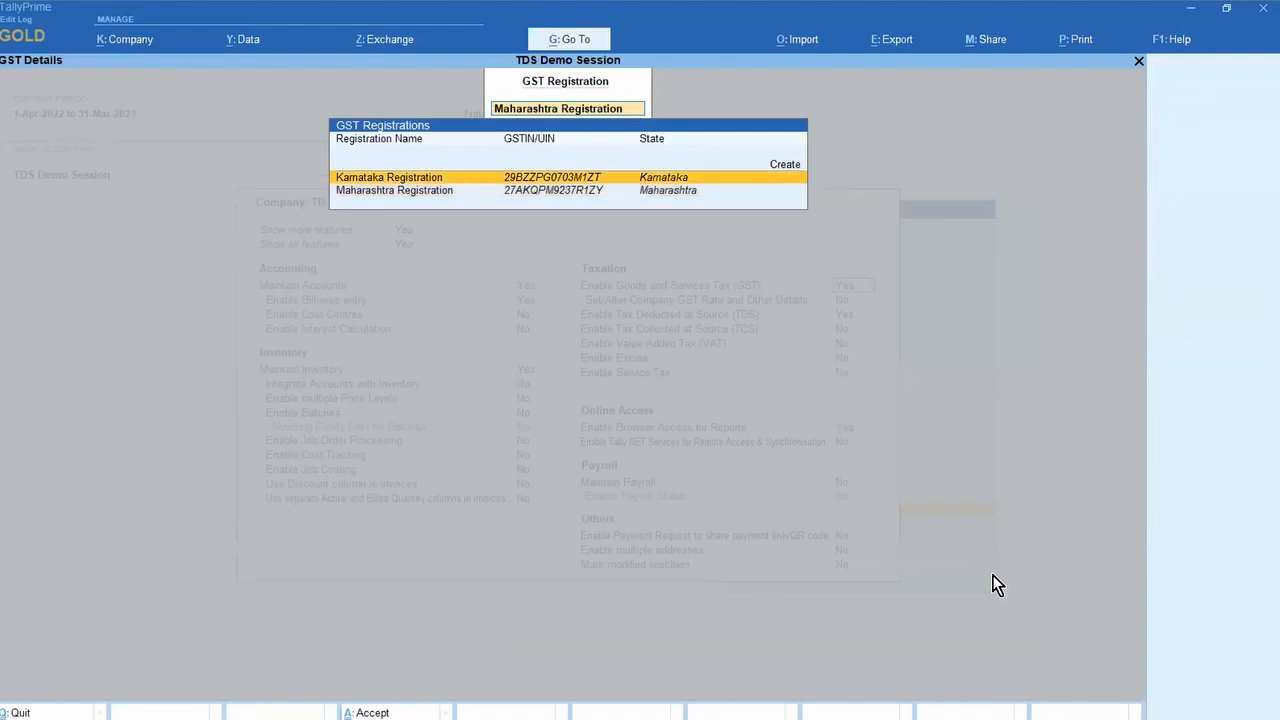
key("Down")
key("Escape")
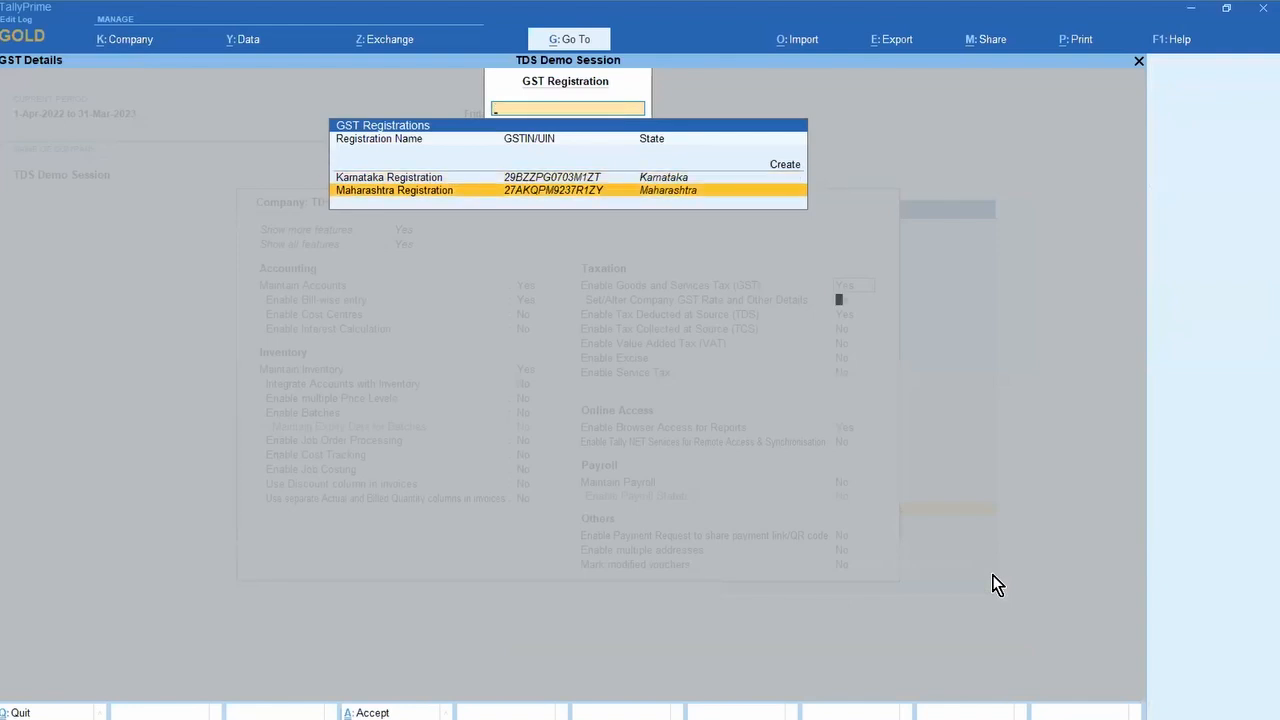
key("Escape")
key("Escape")
Step: Quit Company Features Alteration and land on the Gateway of Tally for TDS Demo Session
key("Return")
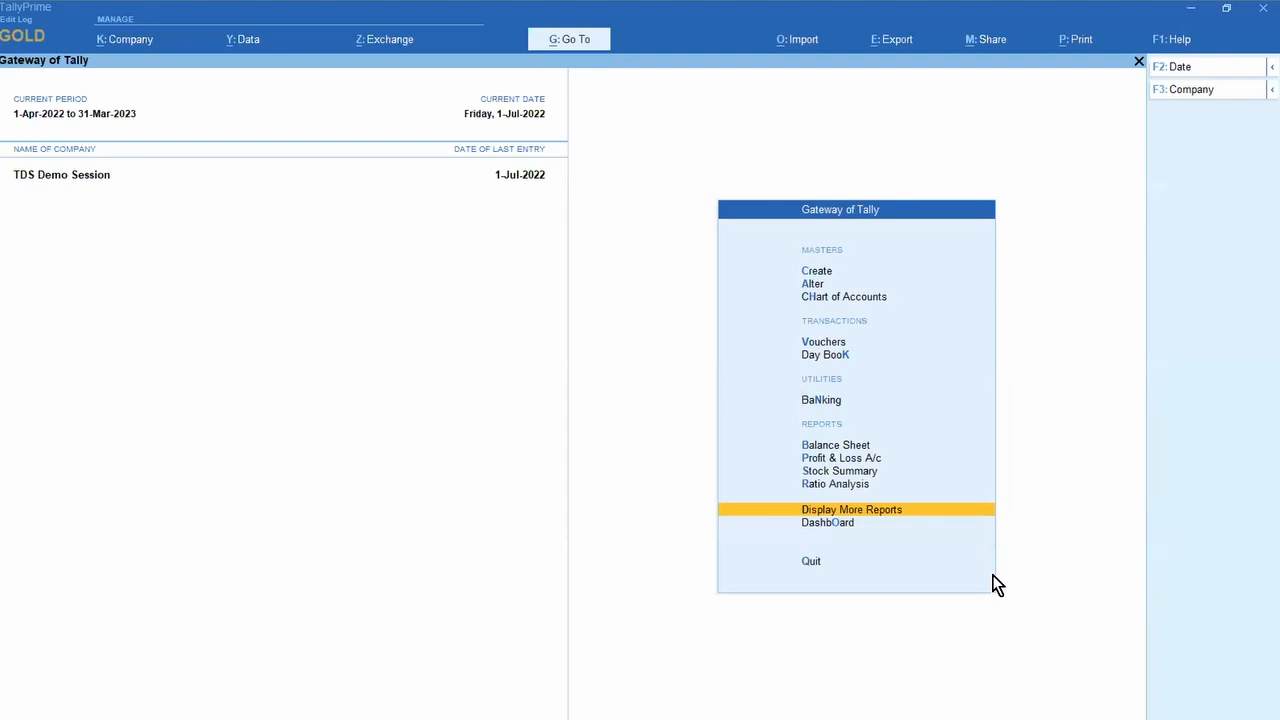
key("Down")
key("Down")
key("Down")
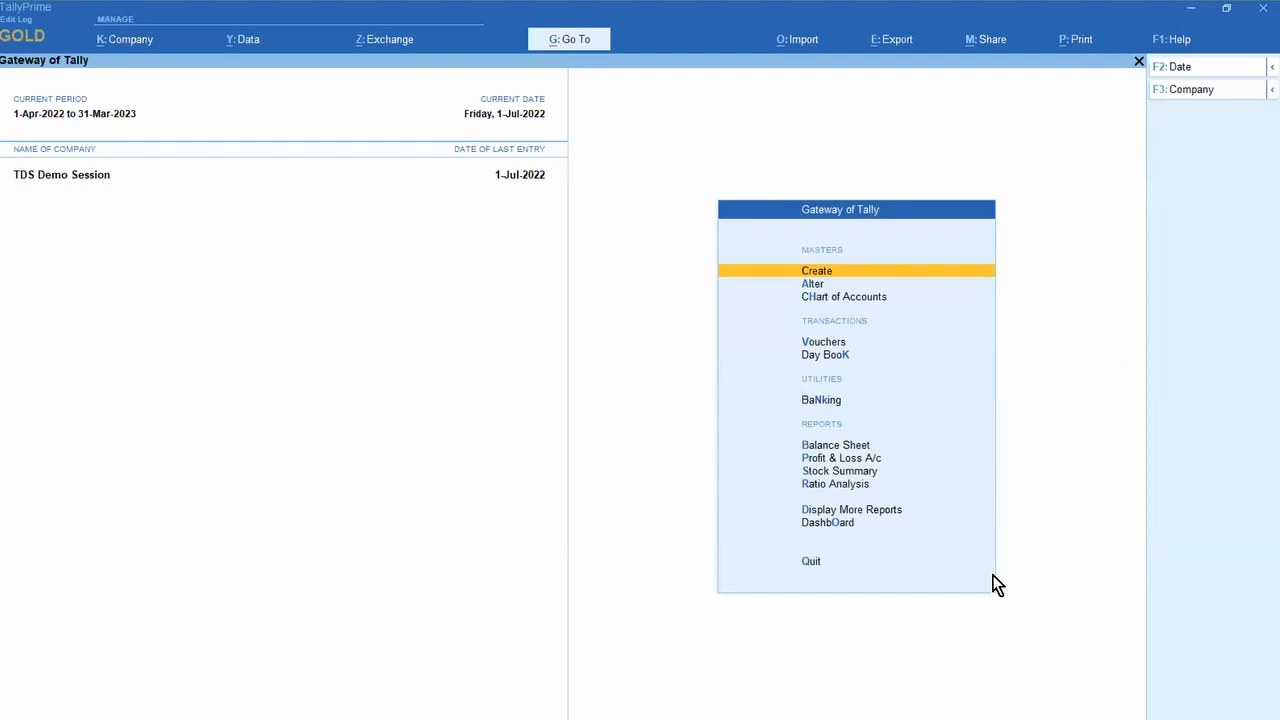
key("Down")
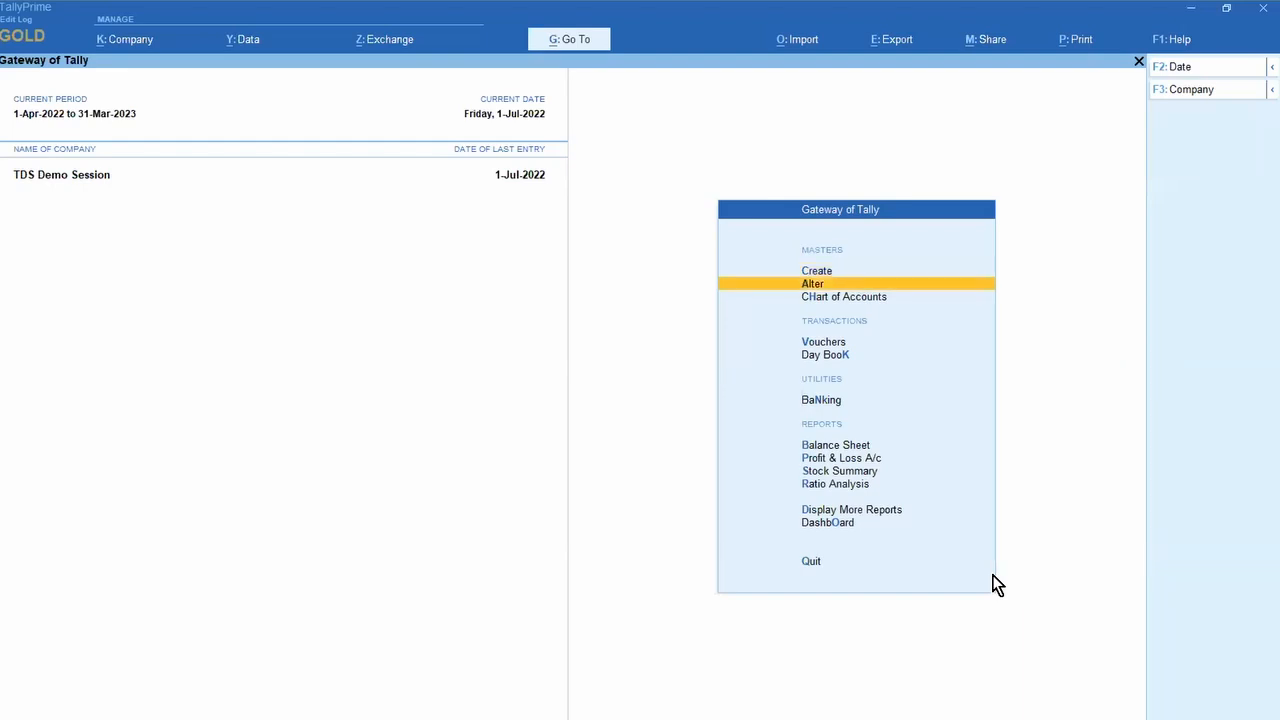
key("Return")
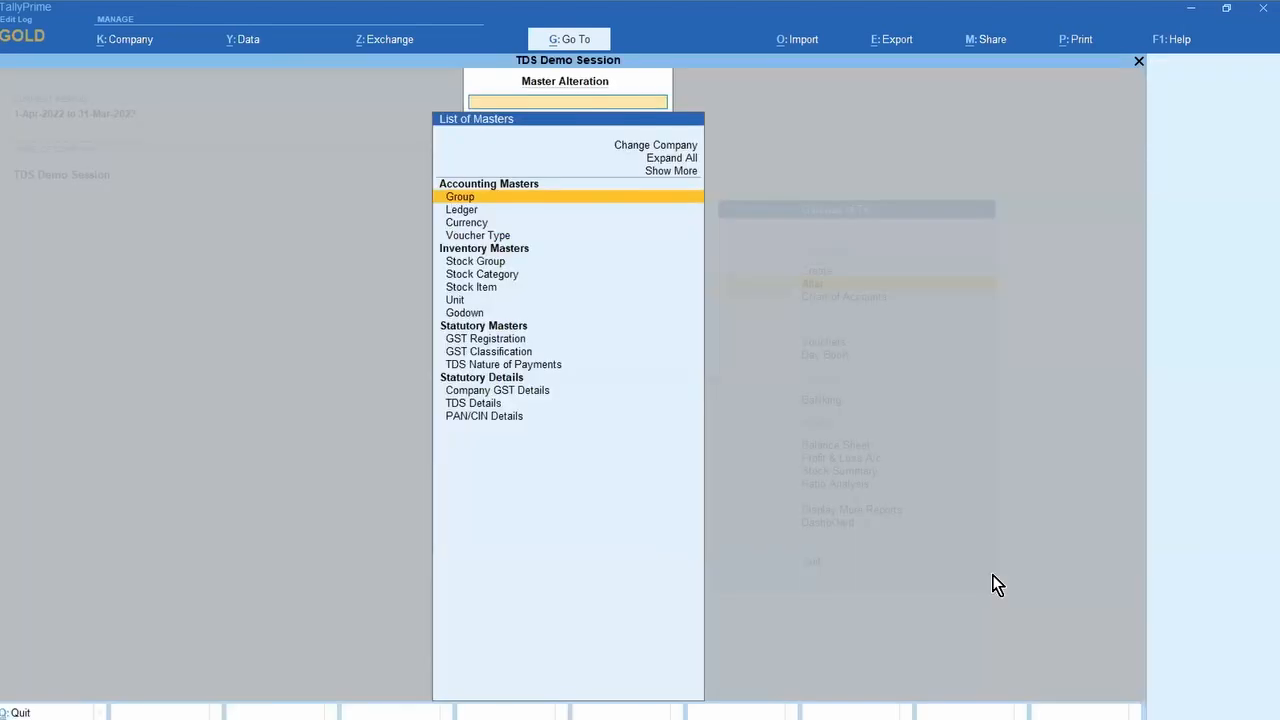
key("Down")
key("Down")
key("Down")
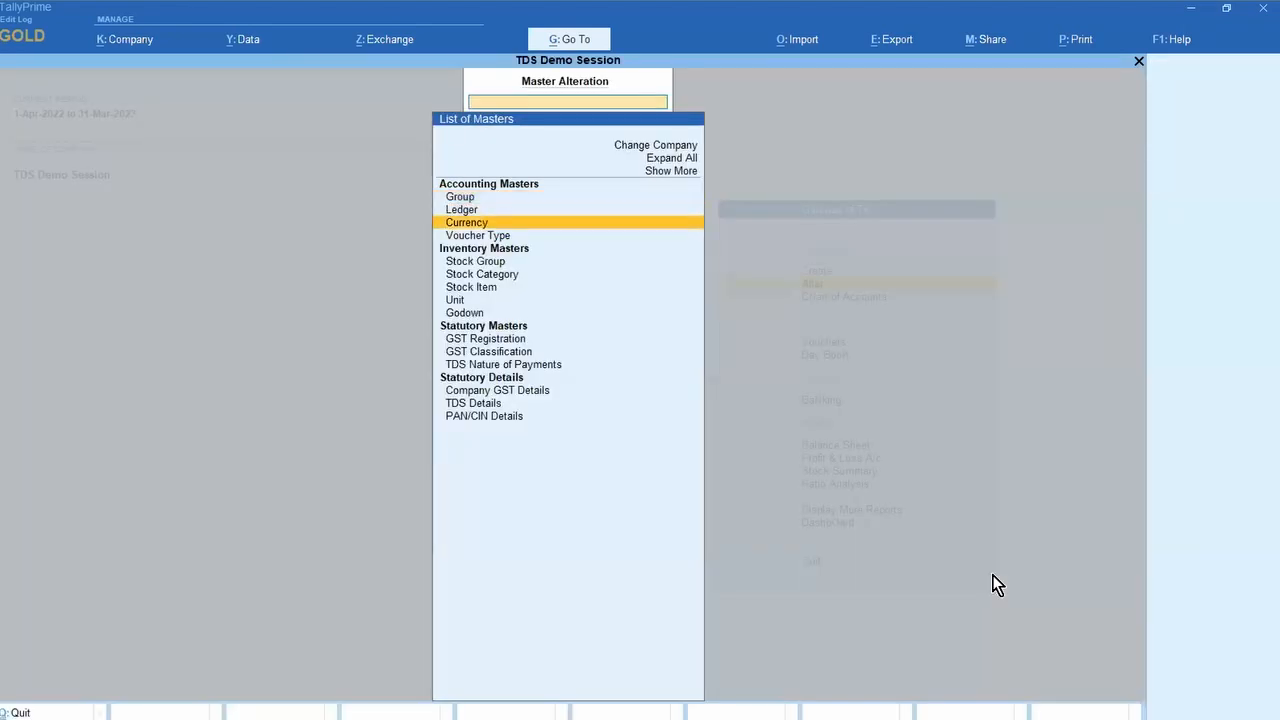
key("Return")
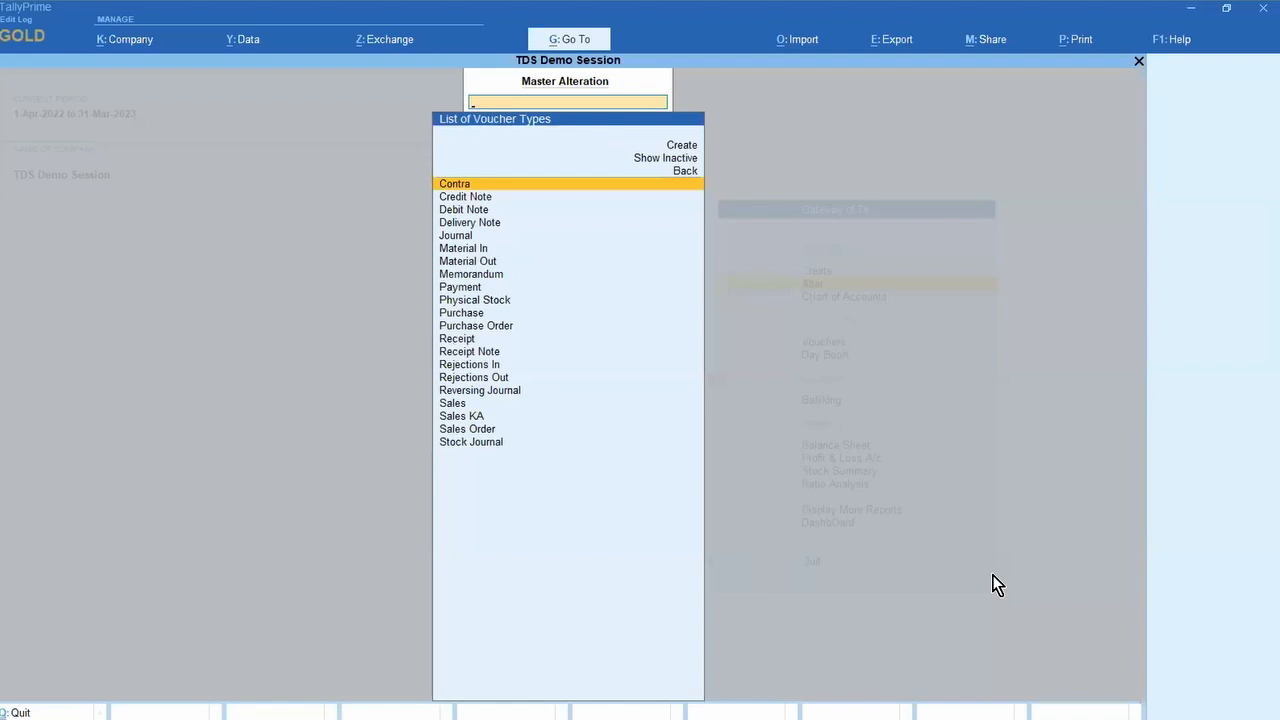
type("SALE")
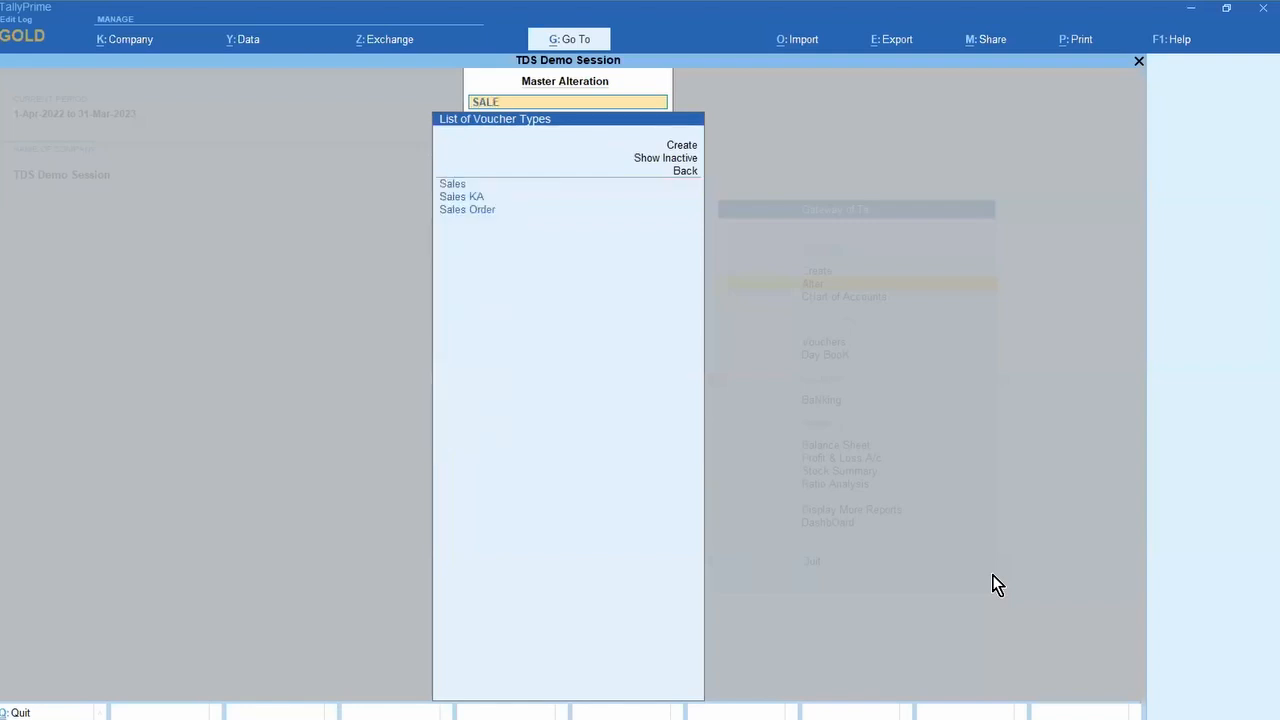
key("Down")
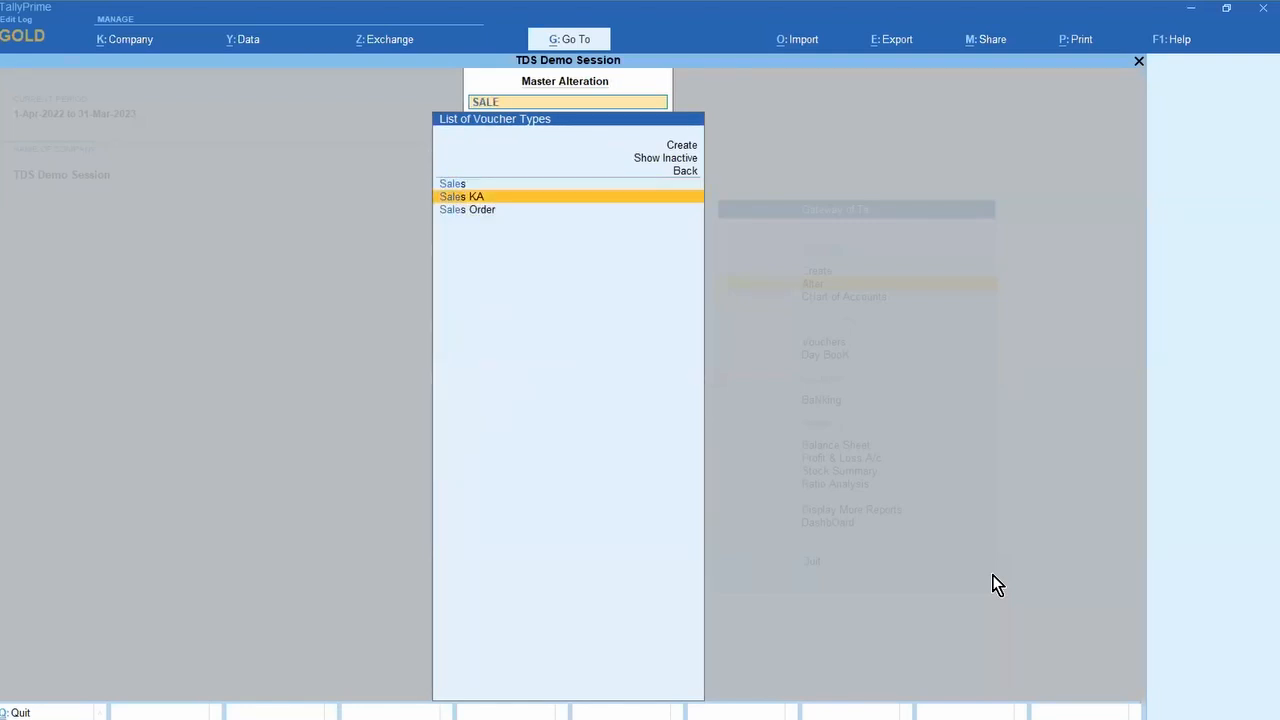
key("Up")
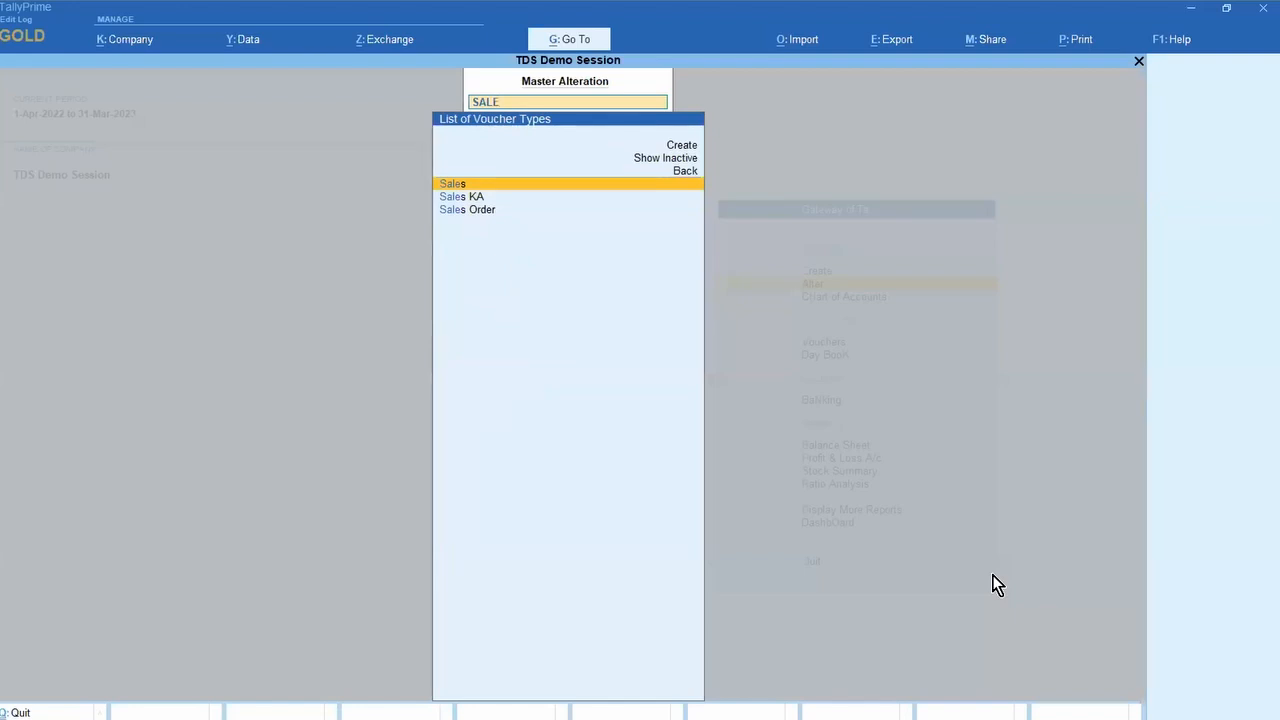
key("Down")
key("Return")
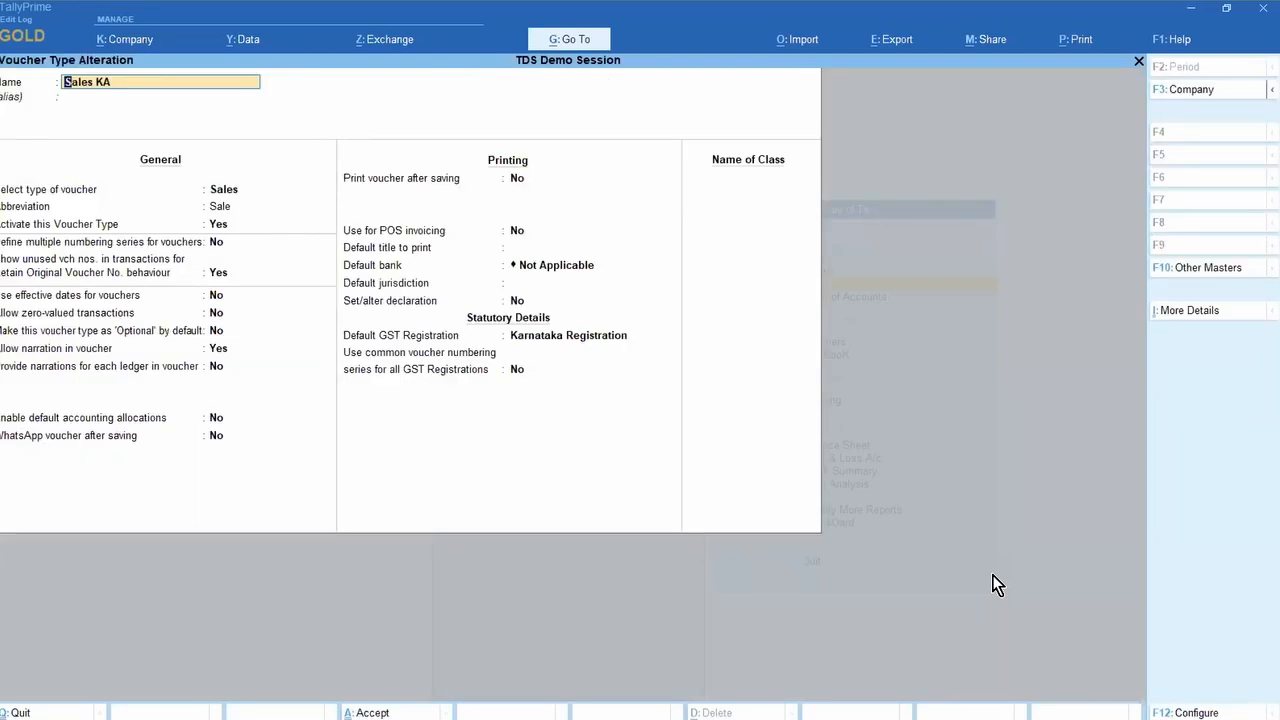
key("Escape")
key("y")
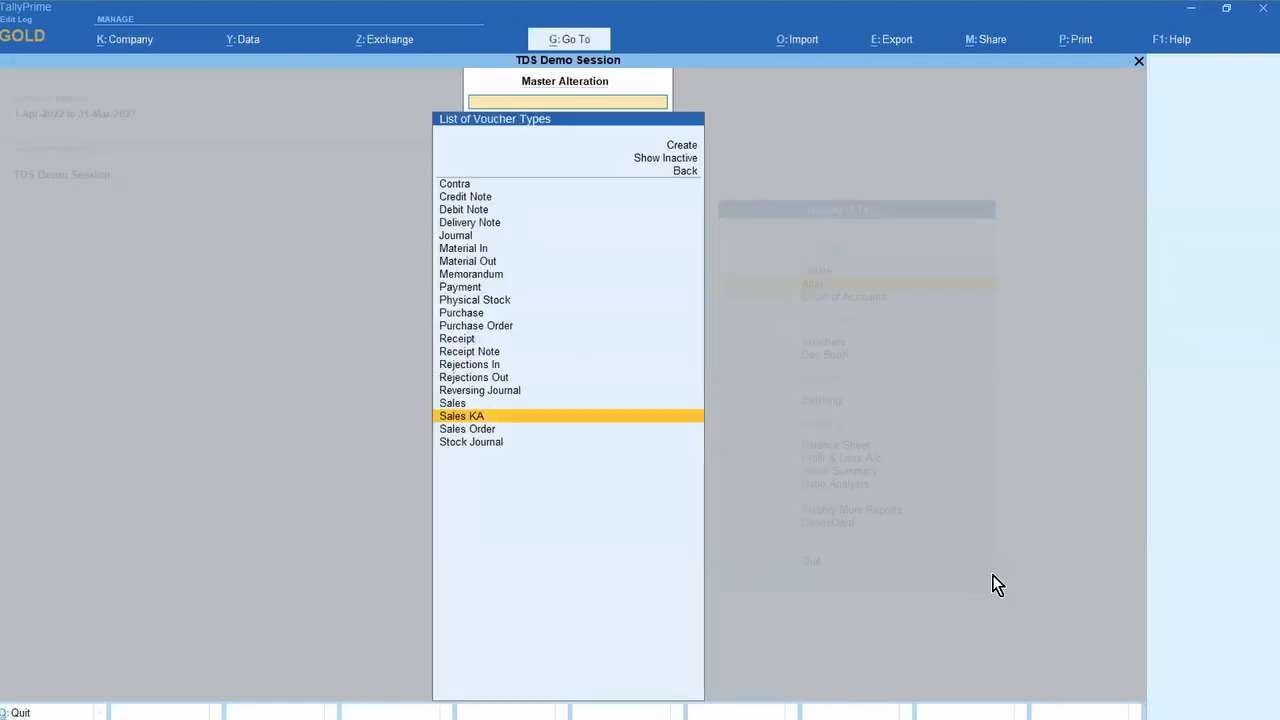
key("Escape")
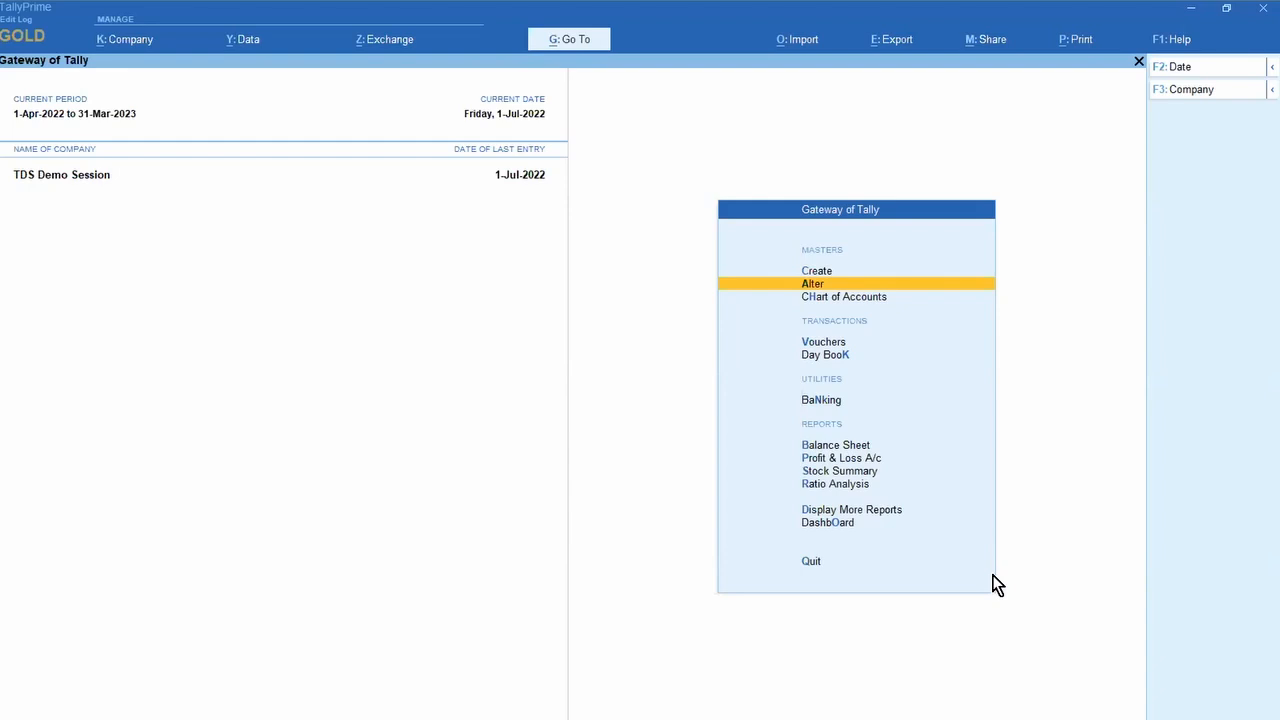
Step: Open the Sales voucher type from Chart of Accounts > Voucher Types
key("Down")
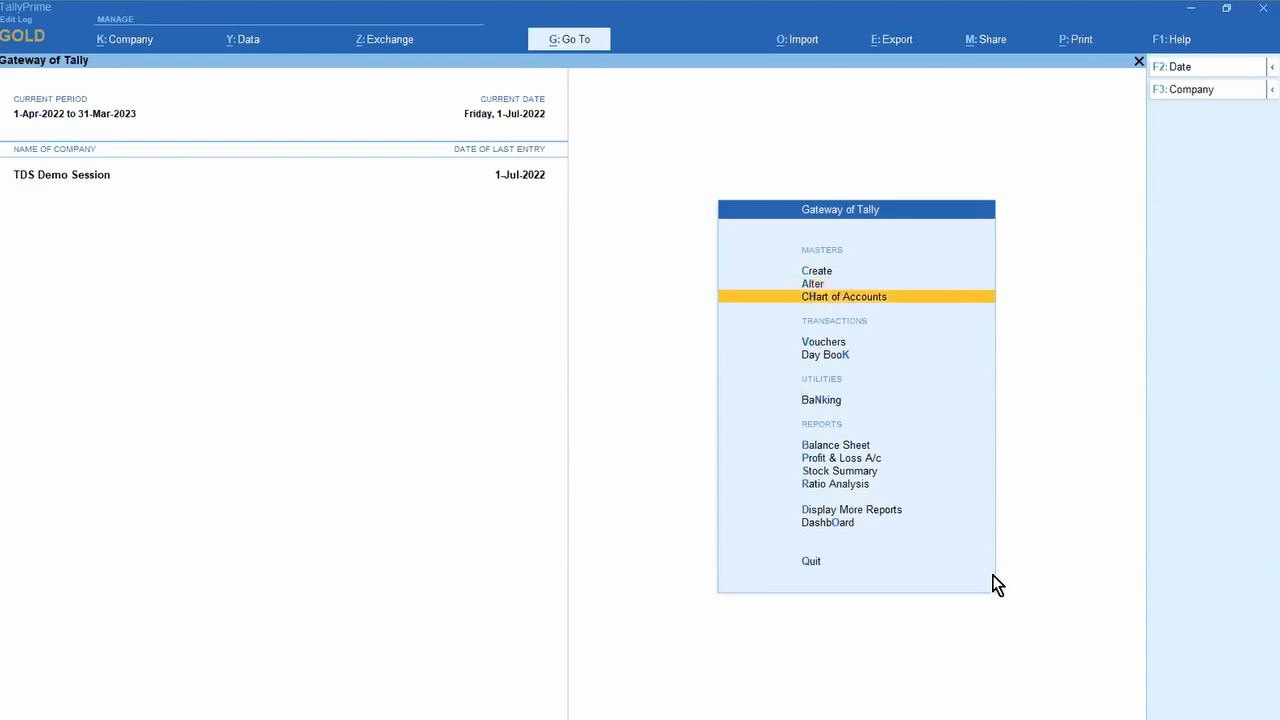
key("Return")
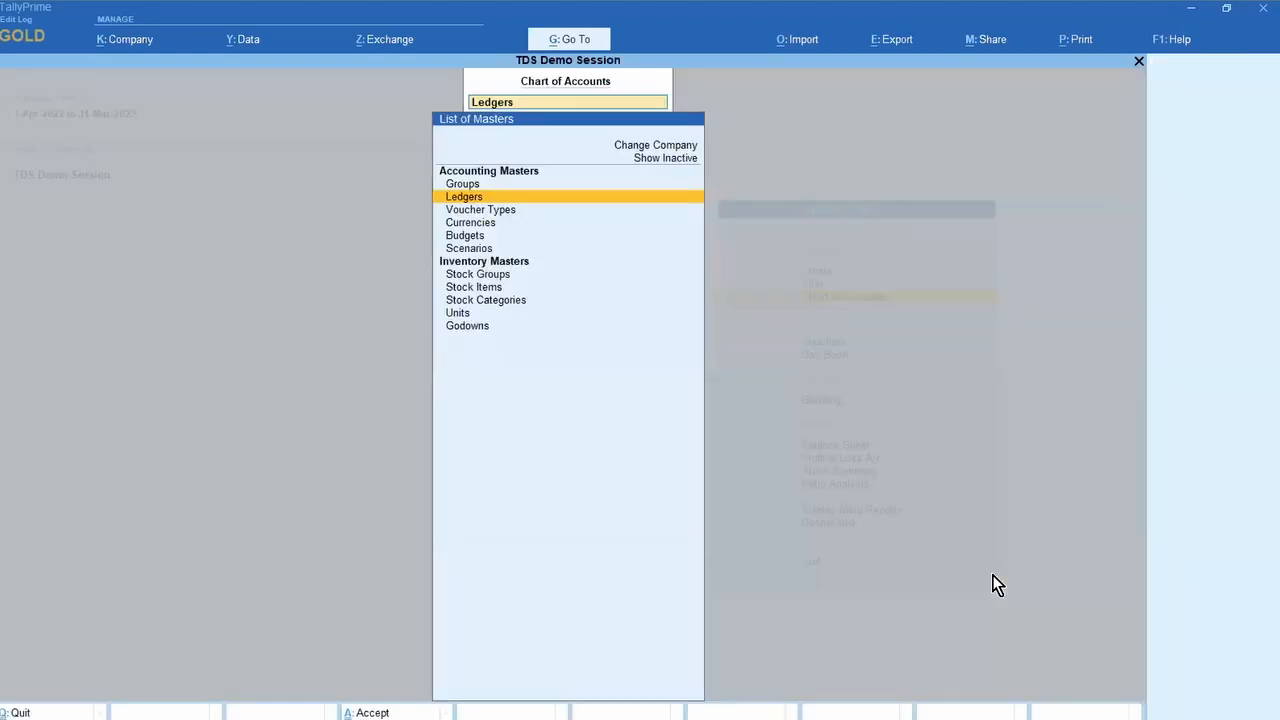
key("Down")
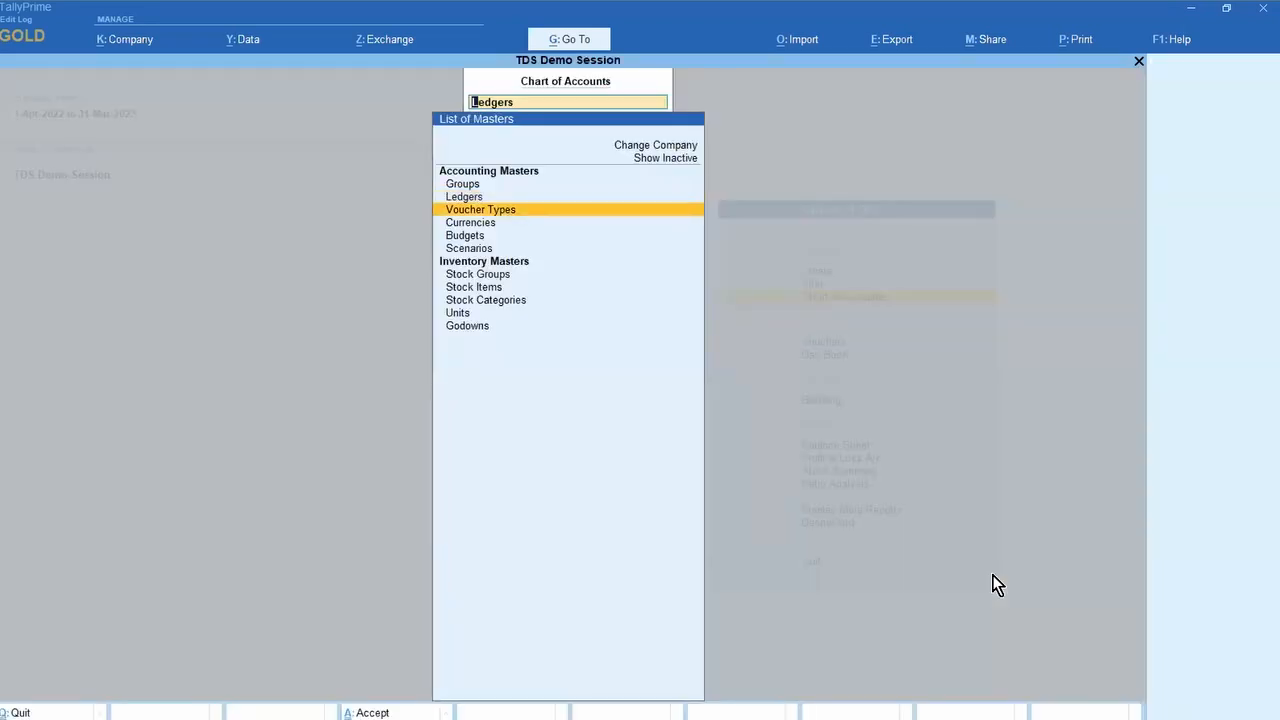
key("Return")
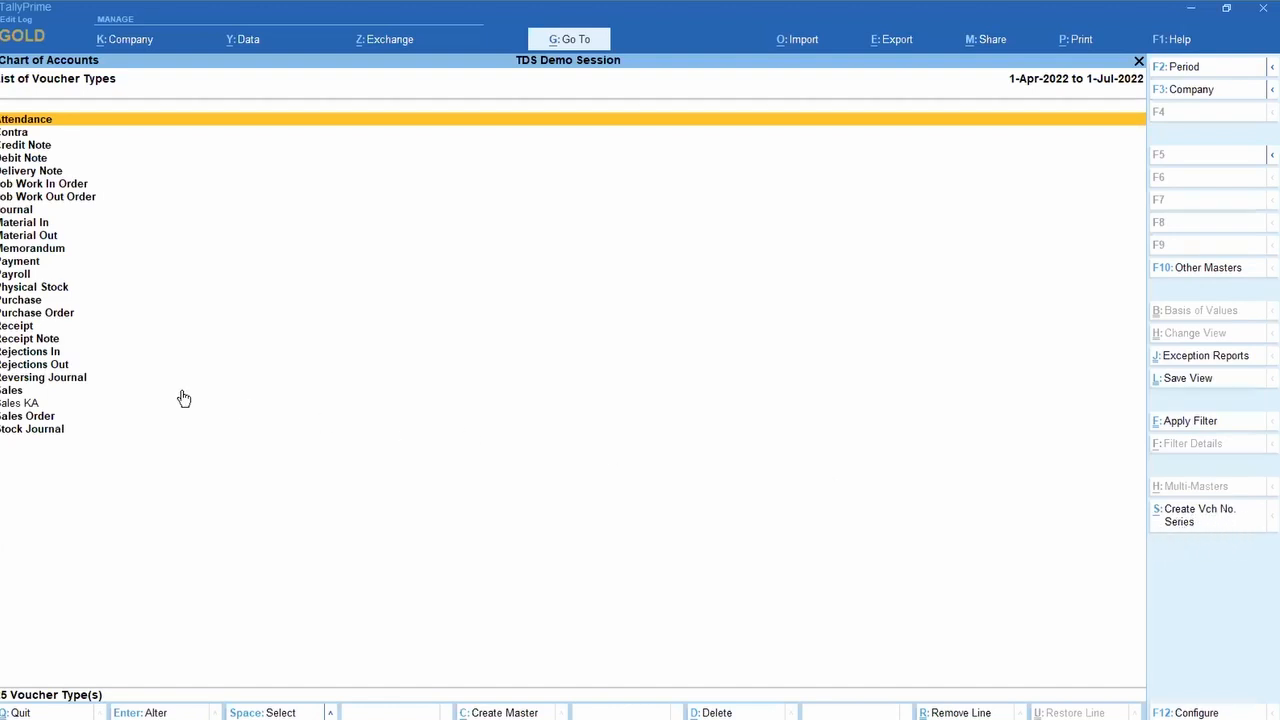
key("Down")
key("Down")
key("Down")
key("Down")
key("Down")
key("Down")
key("Down")
key("Down")
key("Down")
key("Down")
key("Down")
key("Down")
key("Down")
key("Down")
key("Down")
key("Down")
key("Down")
key("Down")
key("Down")
key("Down")
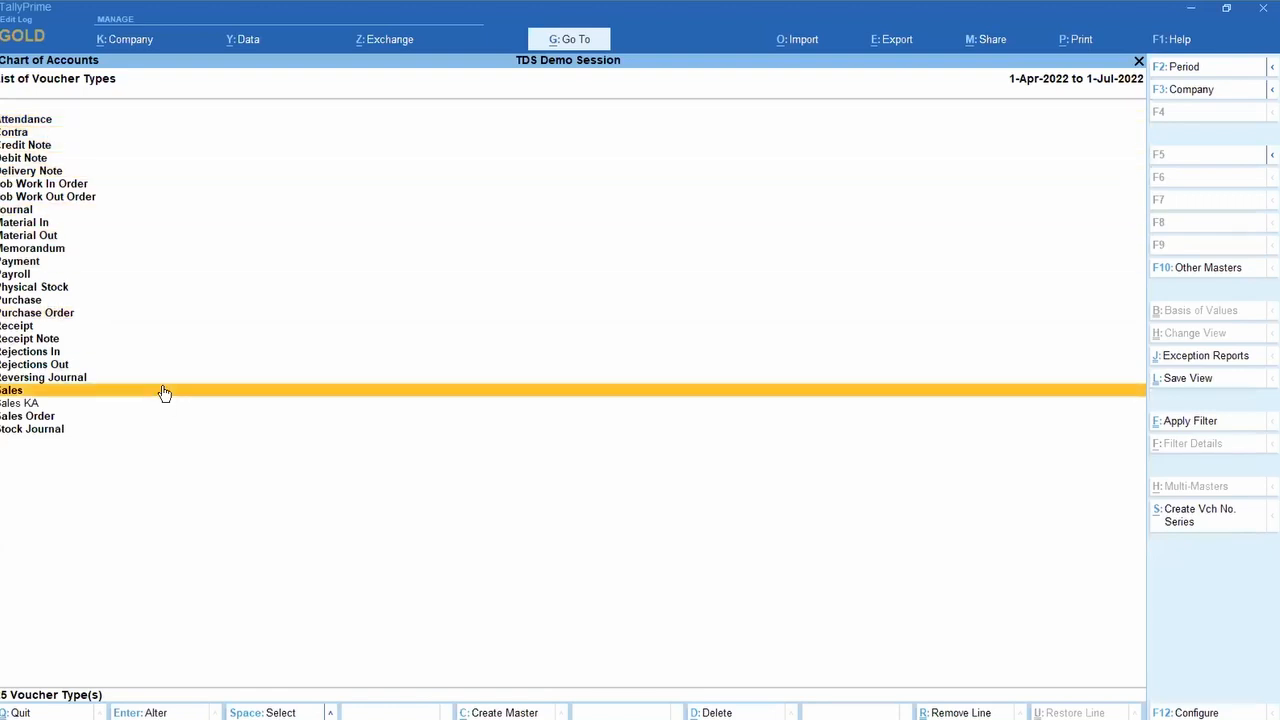
left_click(165, 393)
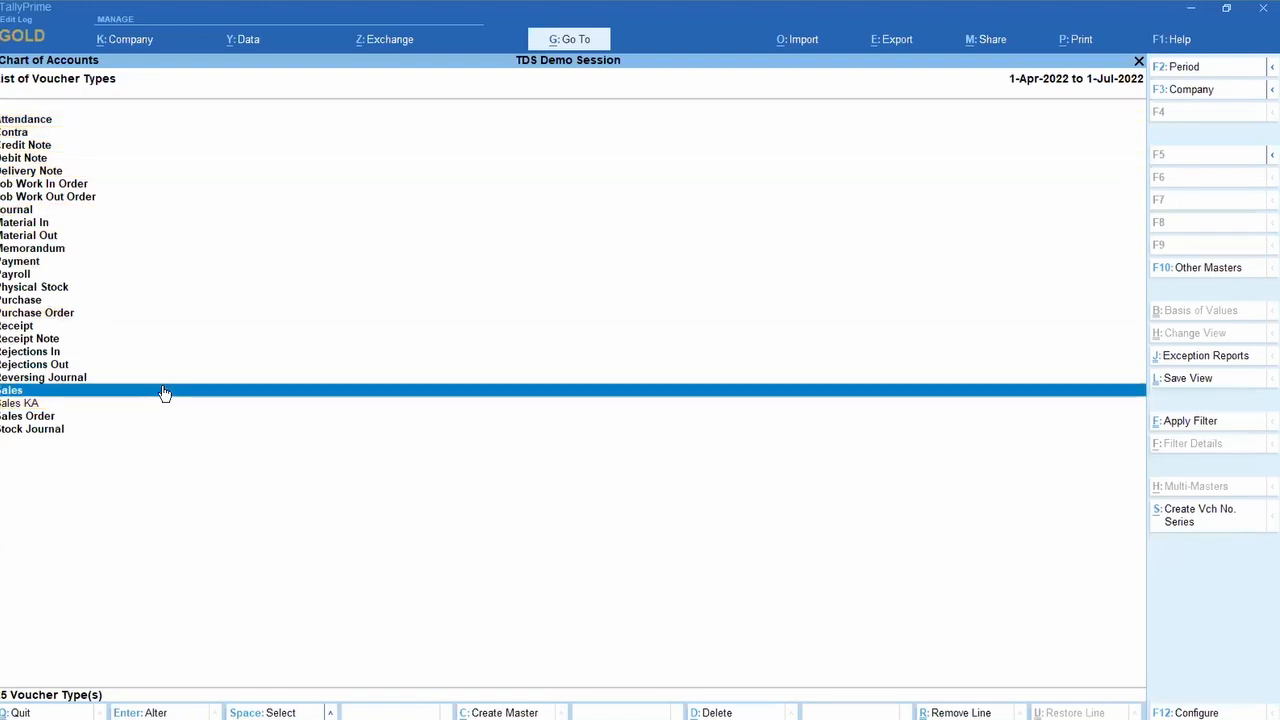
Step: Create and save the GJ numbering series with Automatic numbering and Retain Original voucher numbers
left_click(1199, 522)
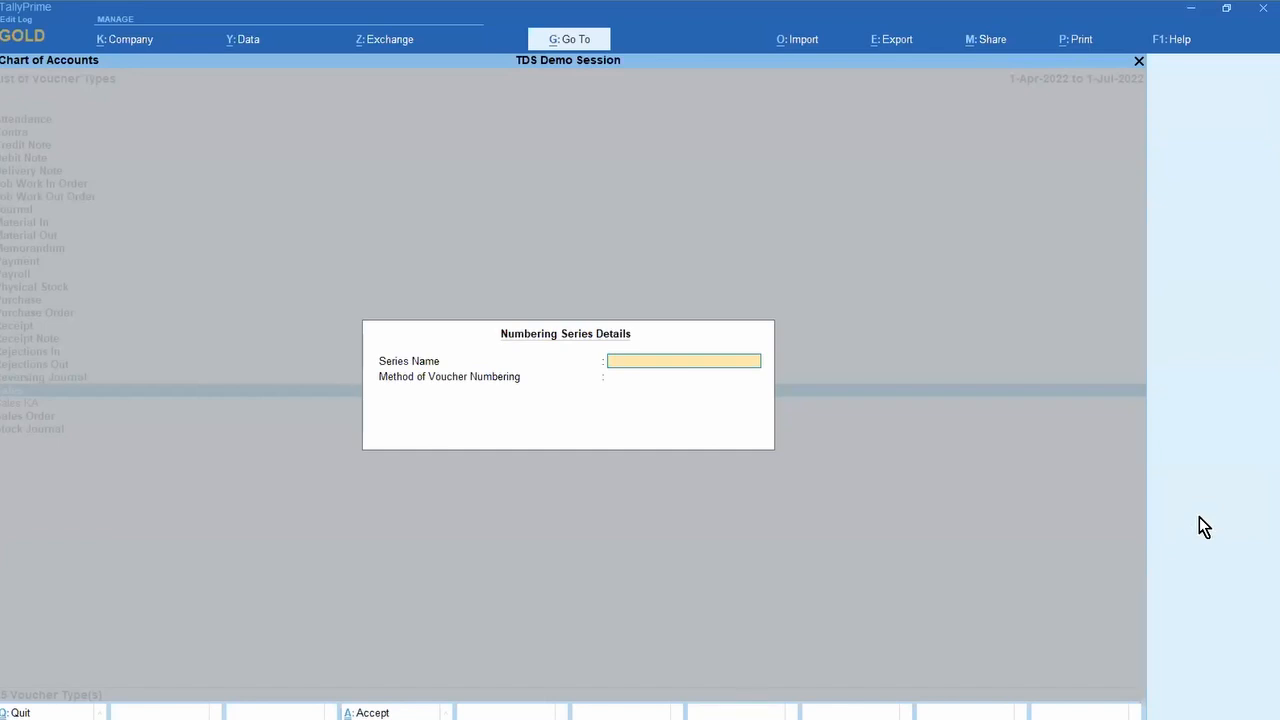
type("Gj")
key("BackSpace")
key("Return")
key("Return")
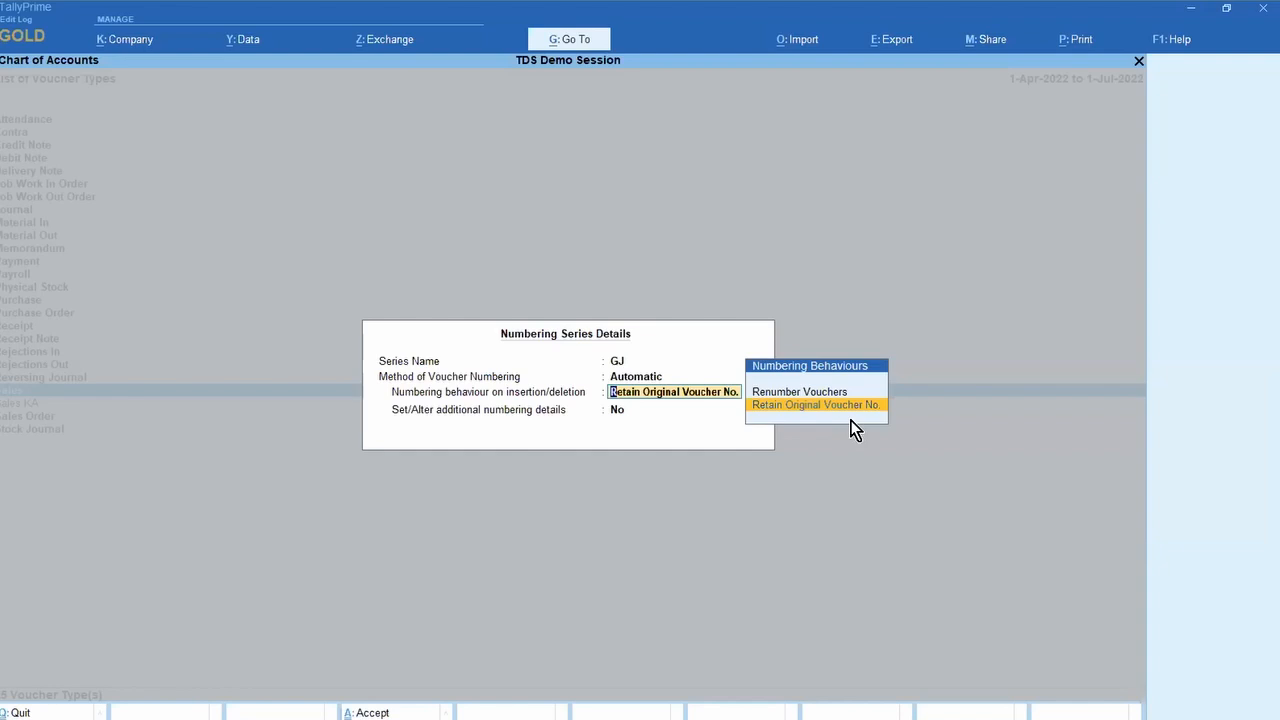
key("Return")
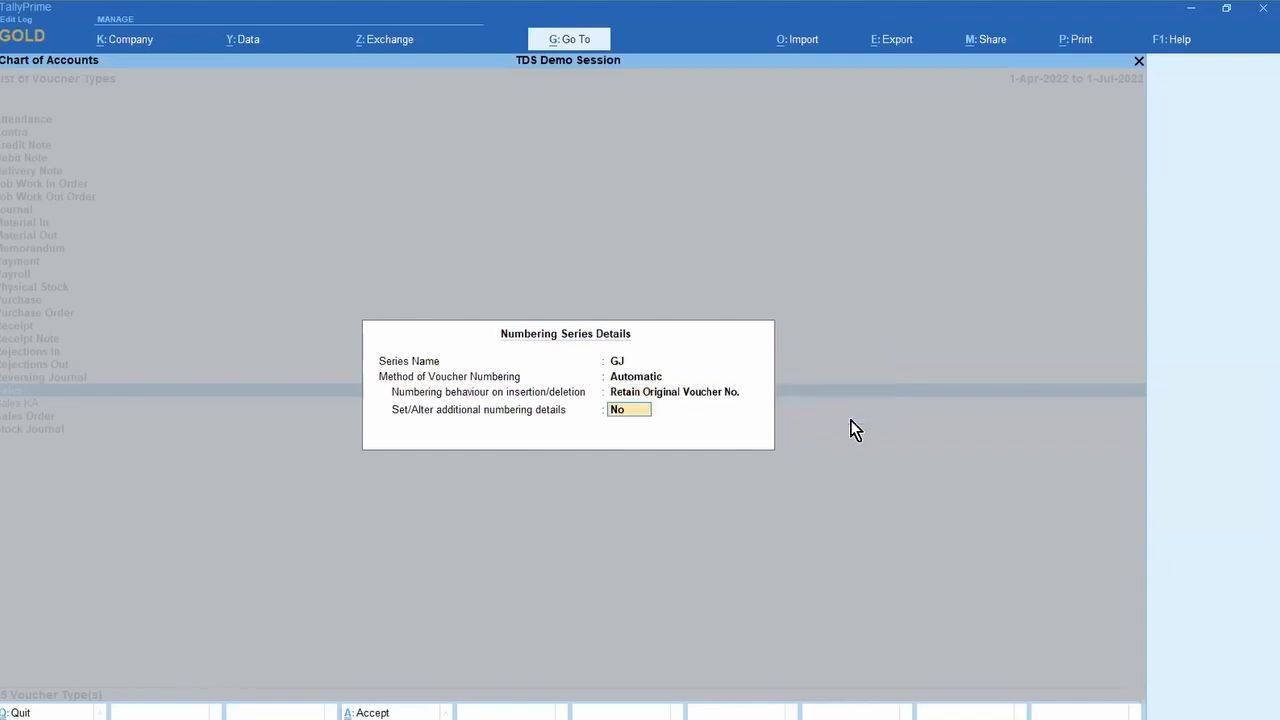
key("y")
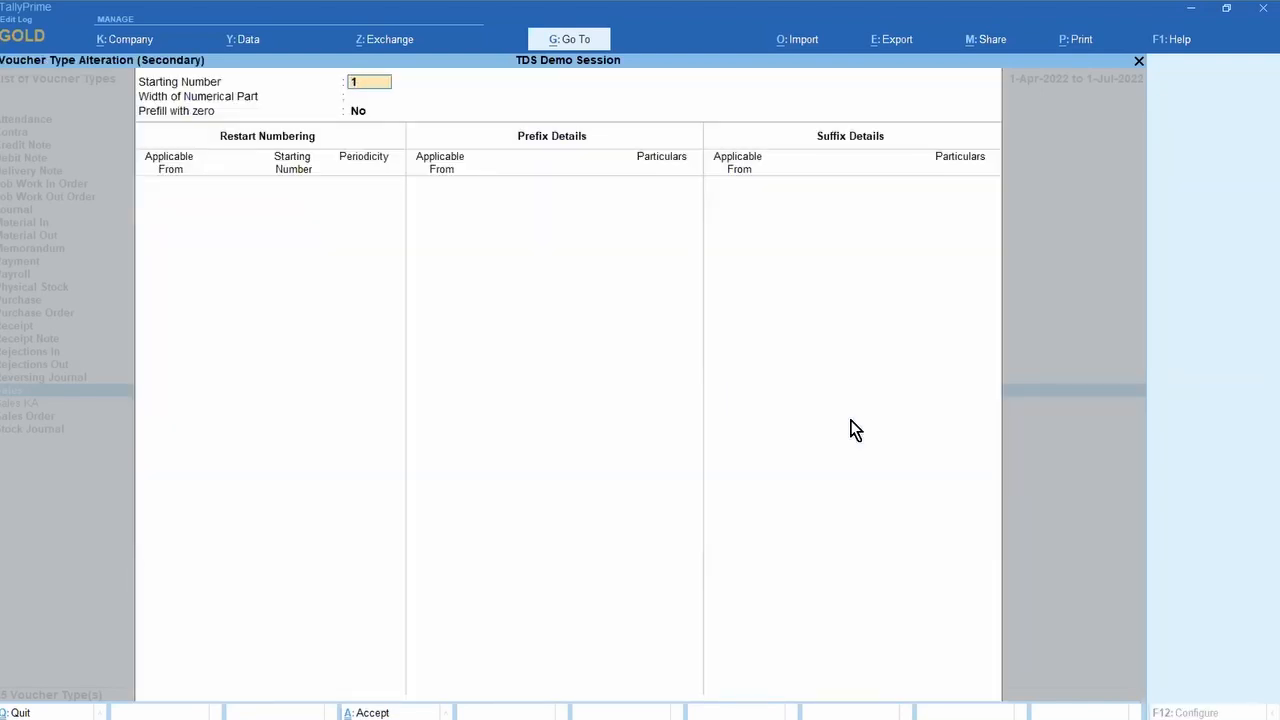
key("Escape")
key("y")
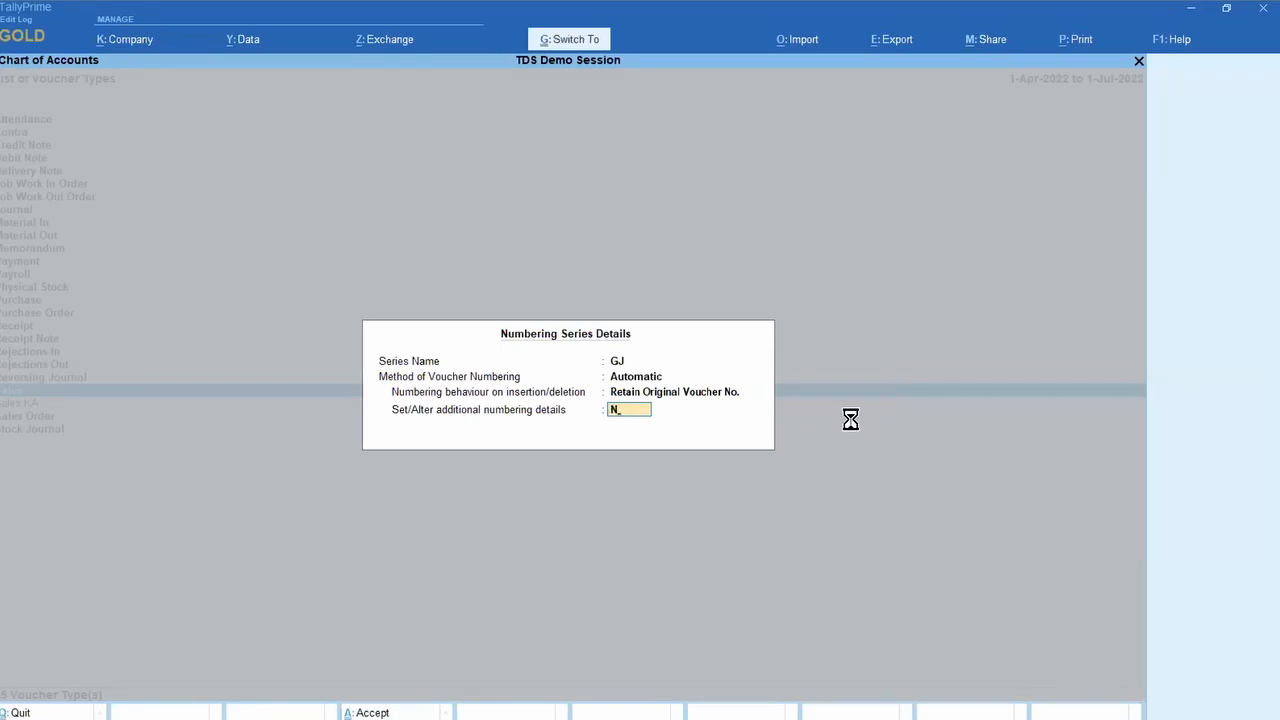
key("ctrl+a")
Step: Go back to the Gateway and open Sales KA under Alter > Voucher Type
key("Down")
key("Down")
key("Down")
key("Down")
key("Down")
key("Down")
key("Down")
key("Down")
key("Down")
key("Down")
key("Down")
key("Down")
key("Down")
key("Down")
key("Down")
key("Down")
key("Down")
key("Down")
key("Down")
key("Down")
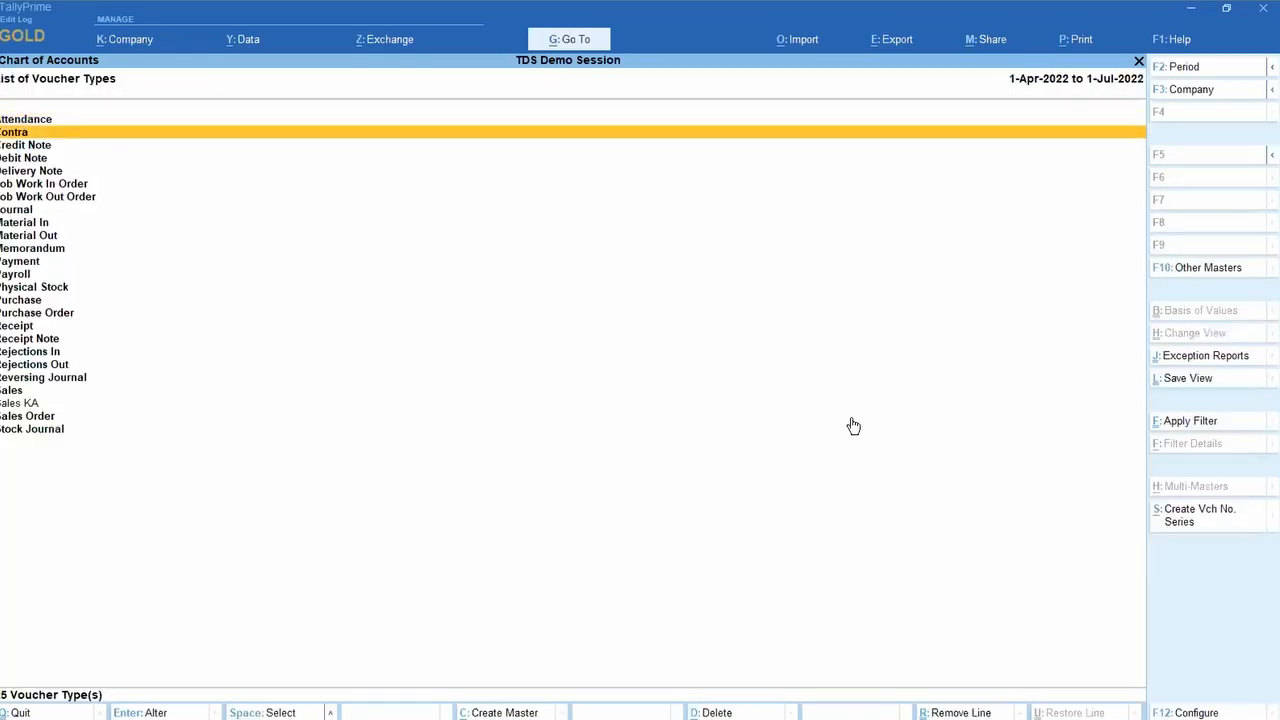
key("Escape")
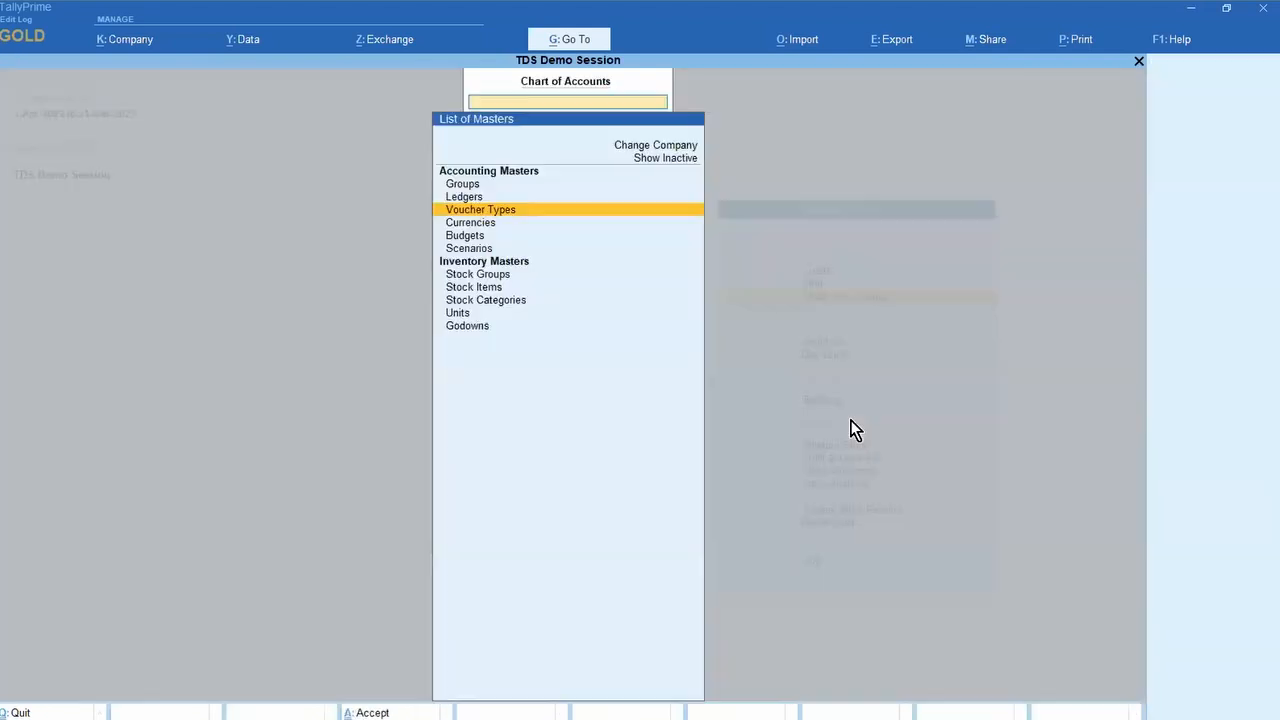
key("Escape")
key("Up")
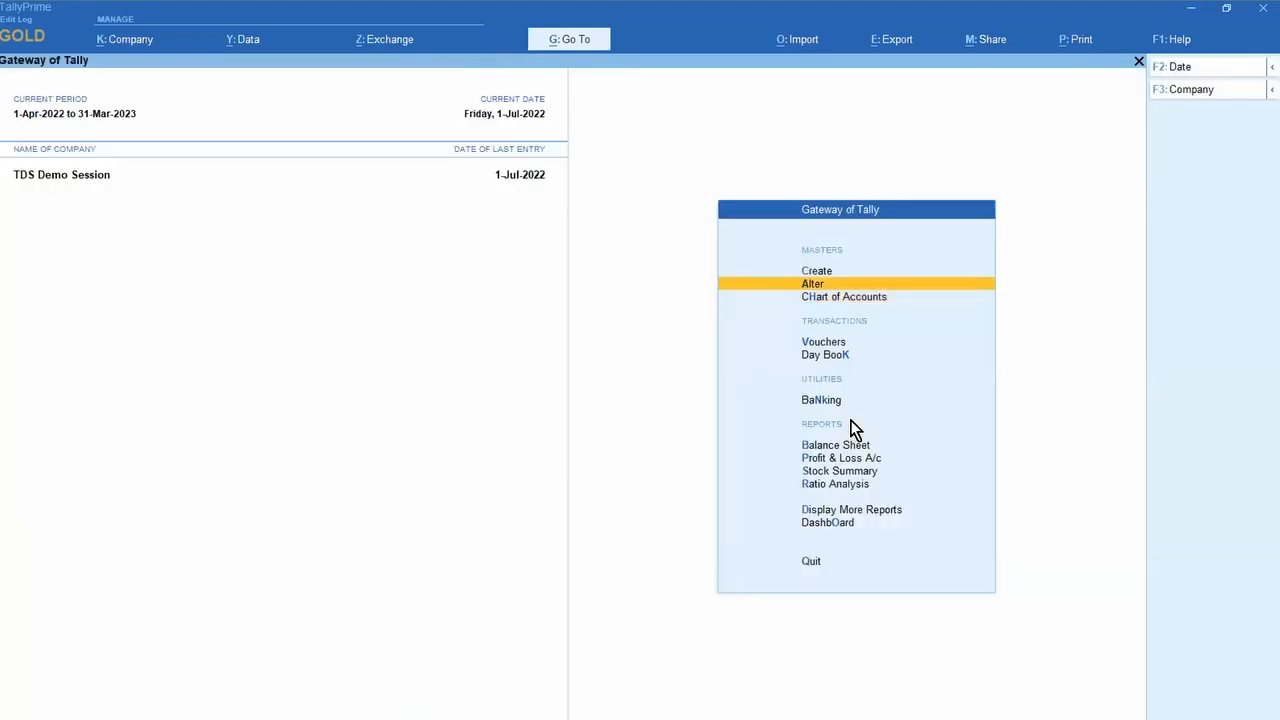
key("Return")
key("Down")
key("Down")
key("Down")
key("Return")
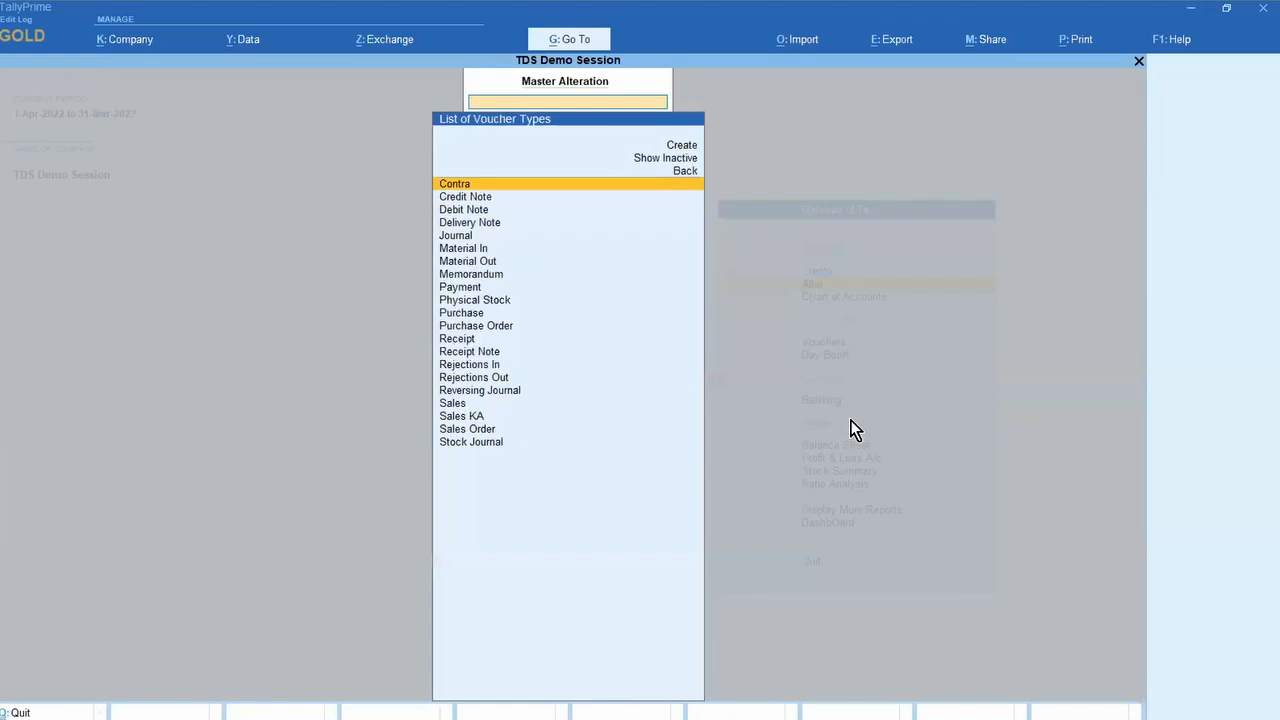
type("sa")
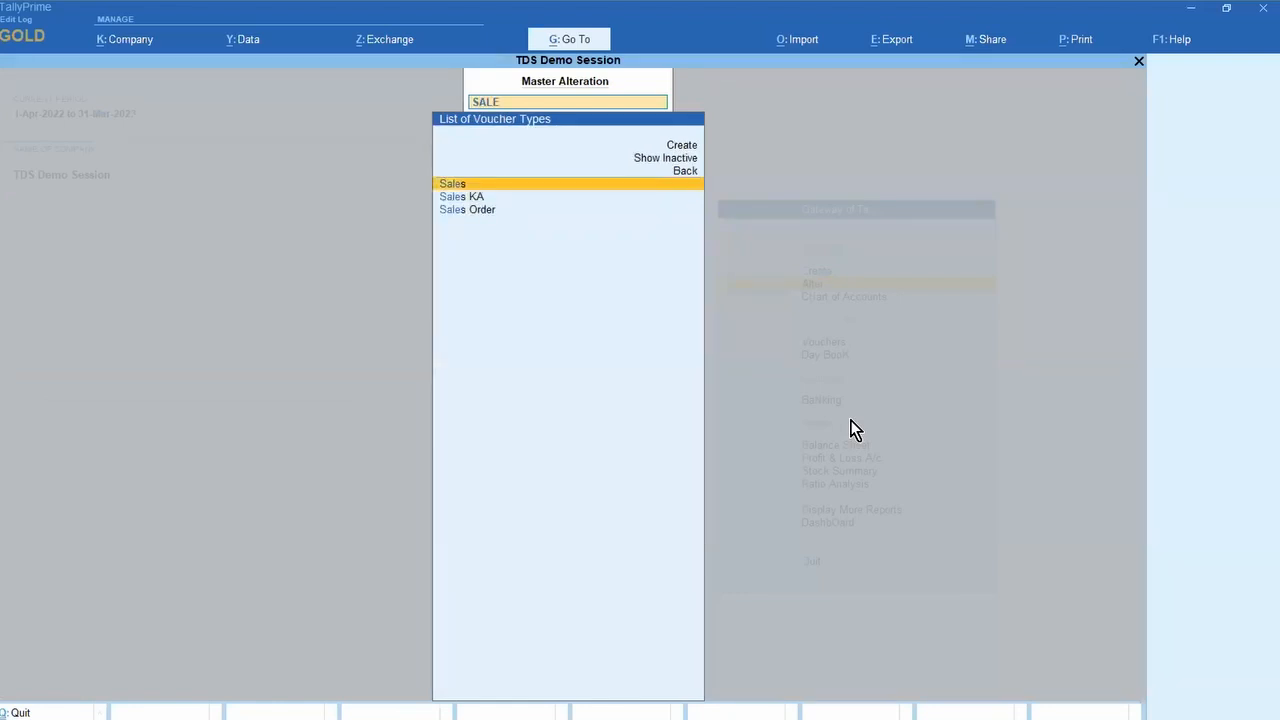
key("Down")
key("Return")
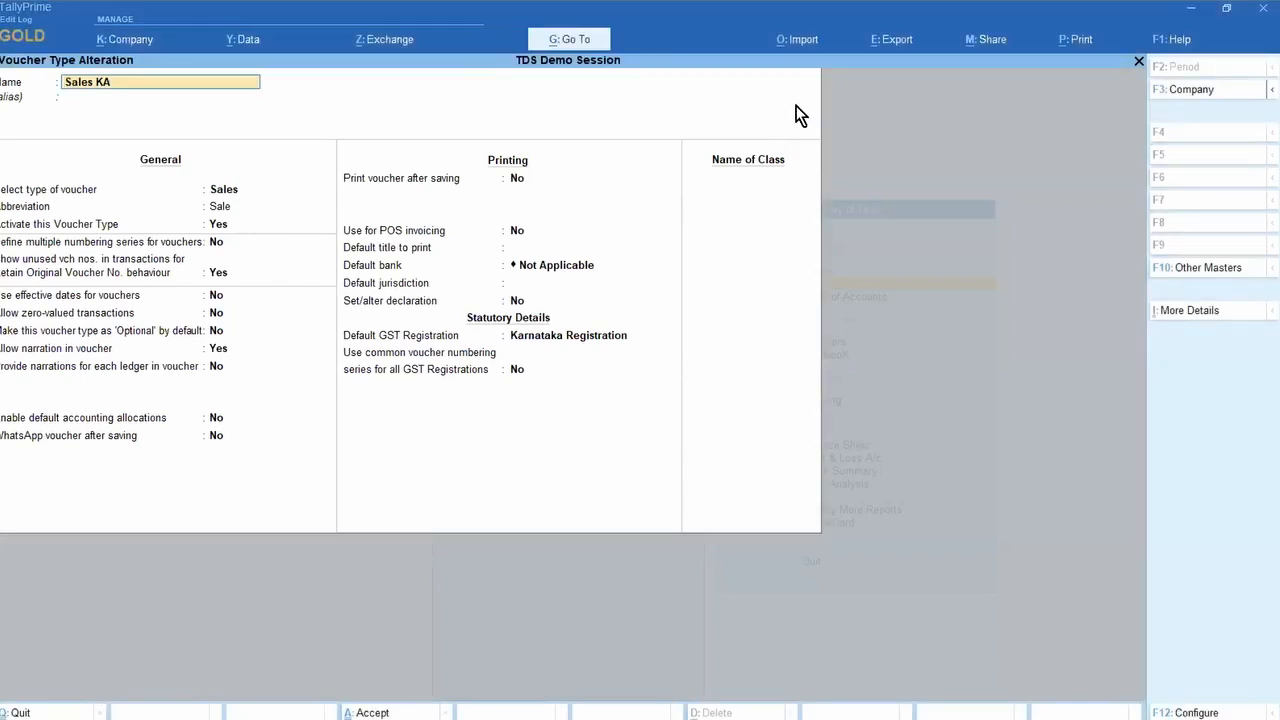
Step: In F12 configuration, set 'Define multiple numbering series for vouchers' to No and accept
key("F12")
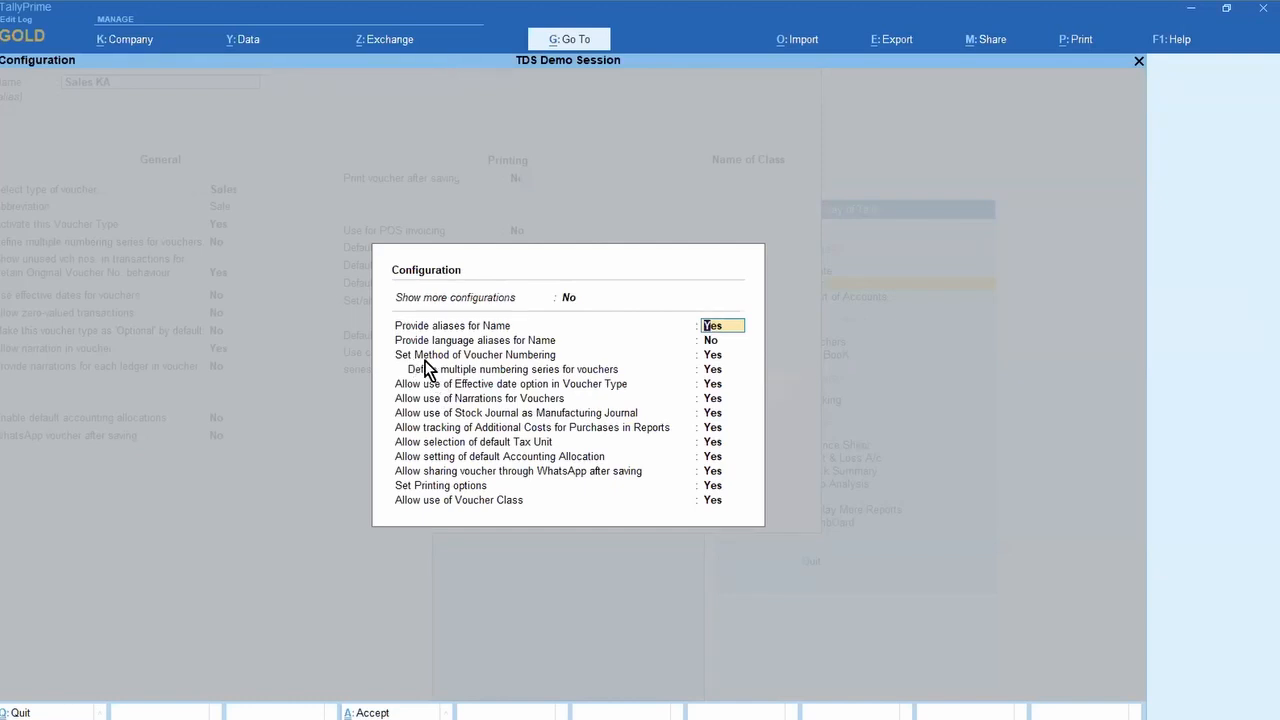
left_click(720, 356)
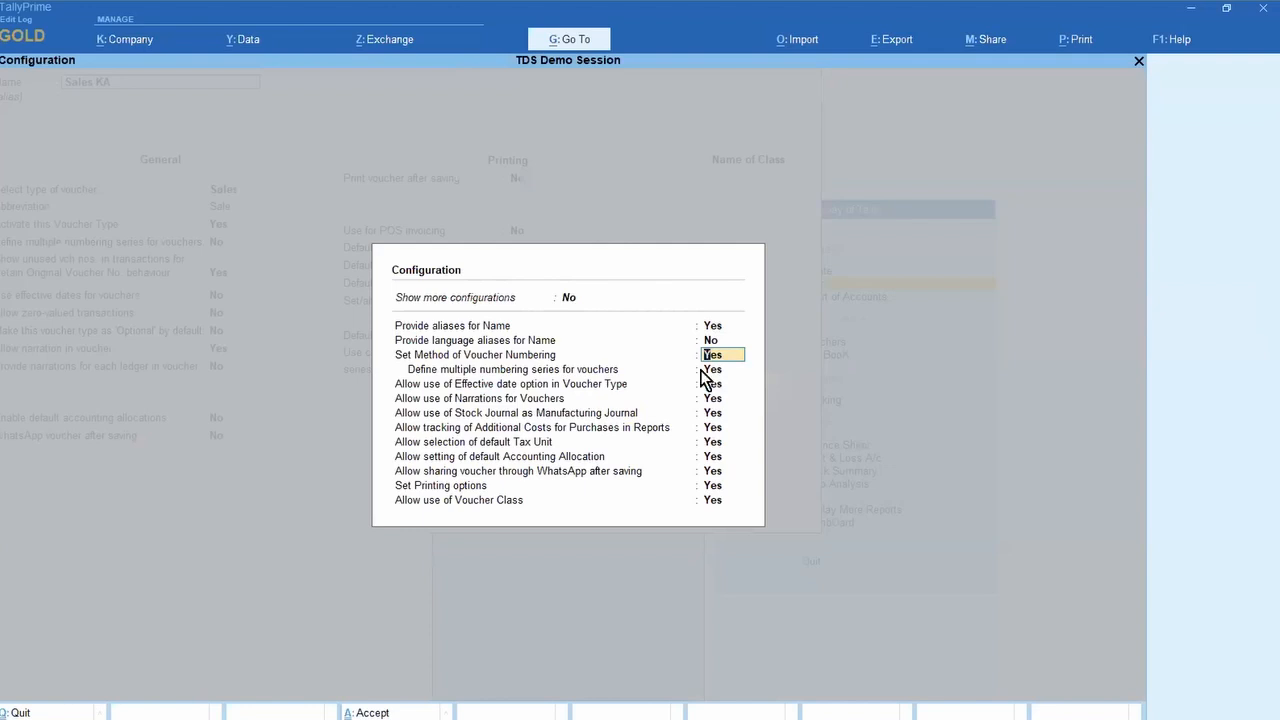
left_click(711, 371)
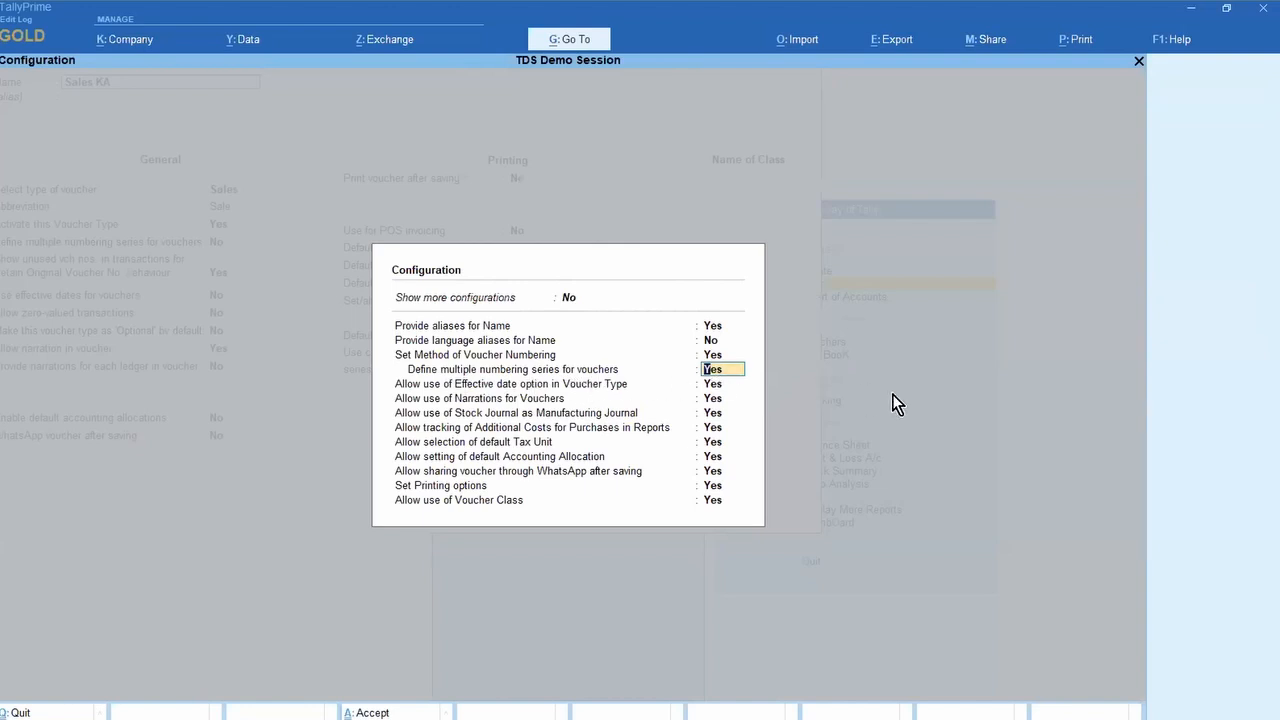
type("n")
key("Return")
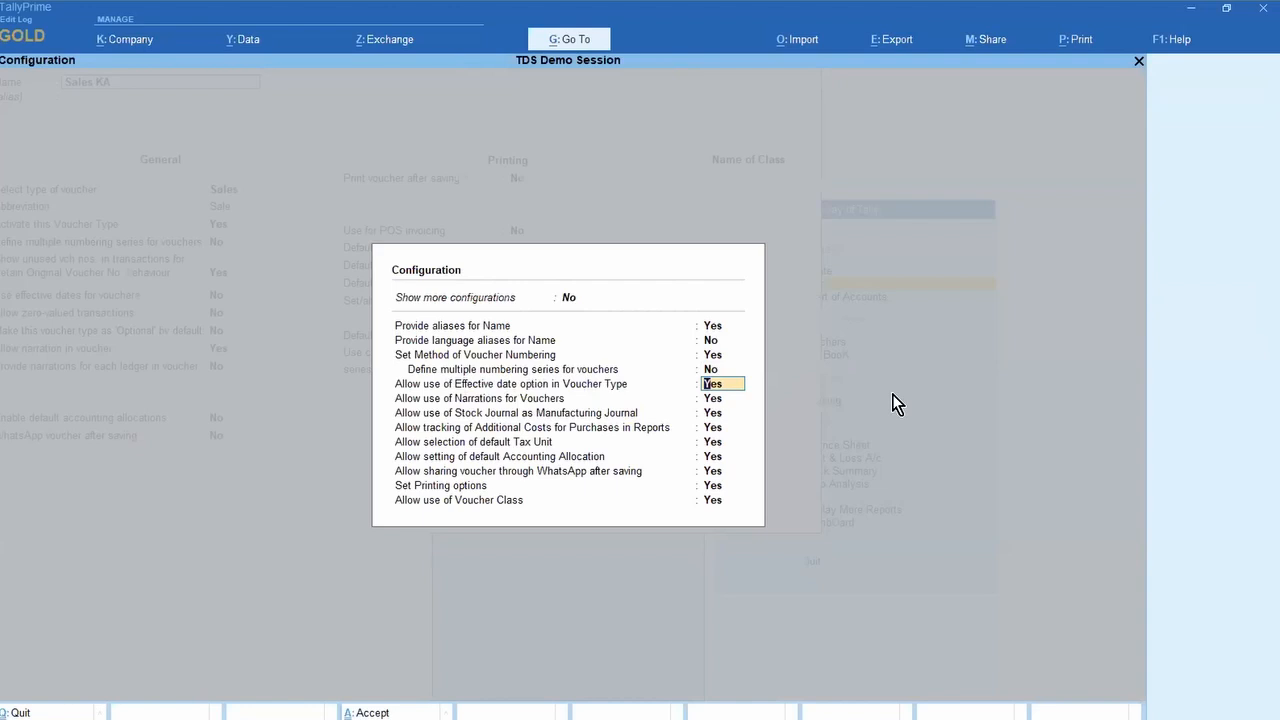
key("ctrl+a")
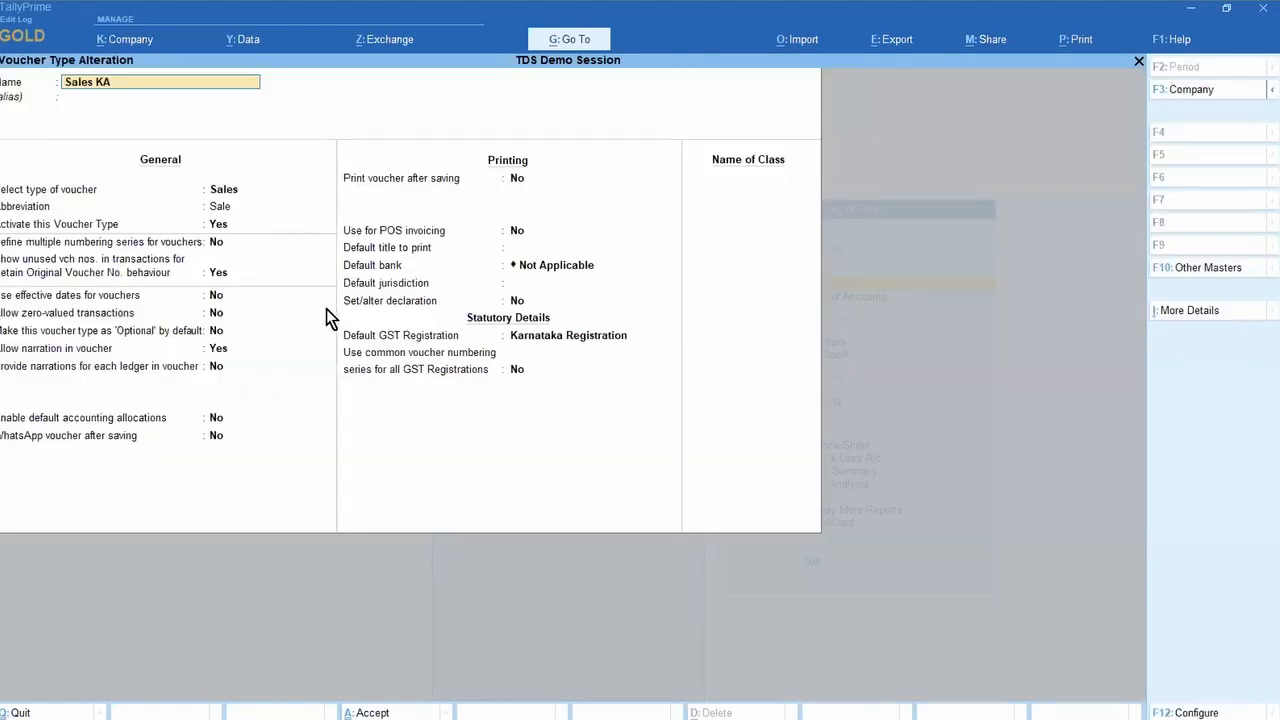
Step: Accept Sales KA and start a new voucher type named SALES GUJRAT based on Sales
key("ctrl+a")
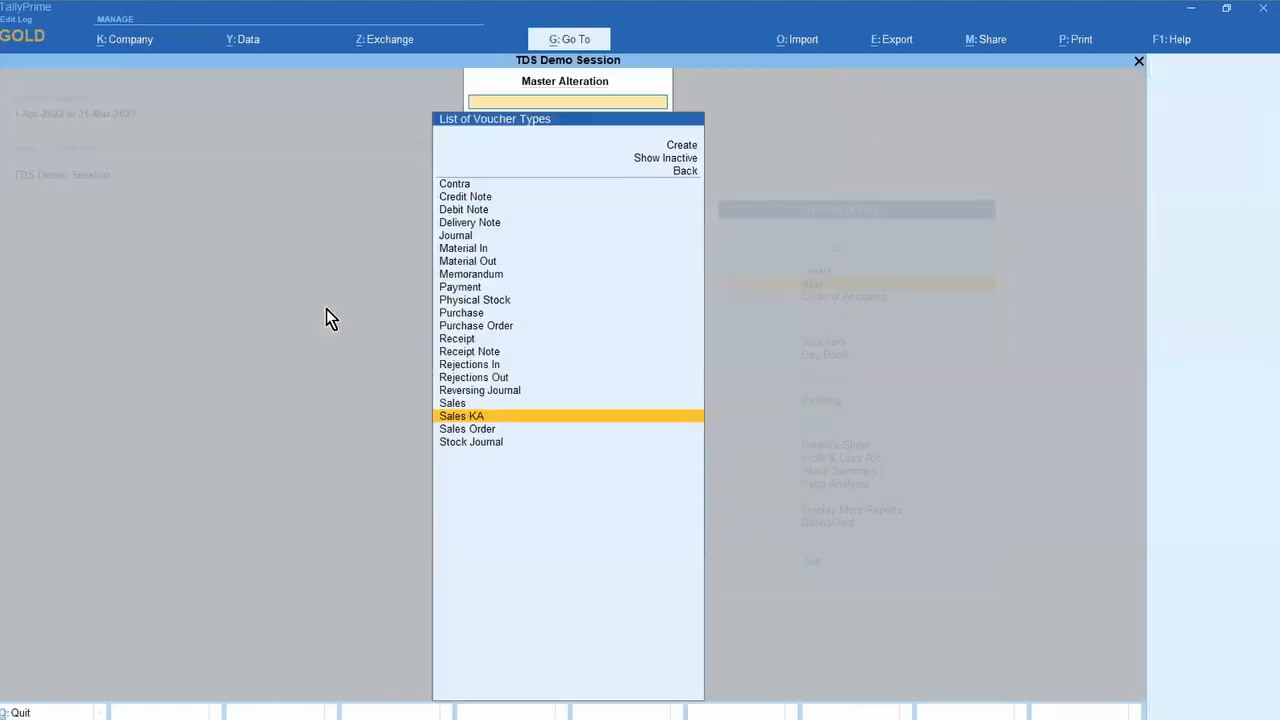
key("Home")
key("Return")
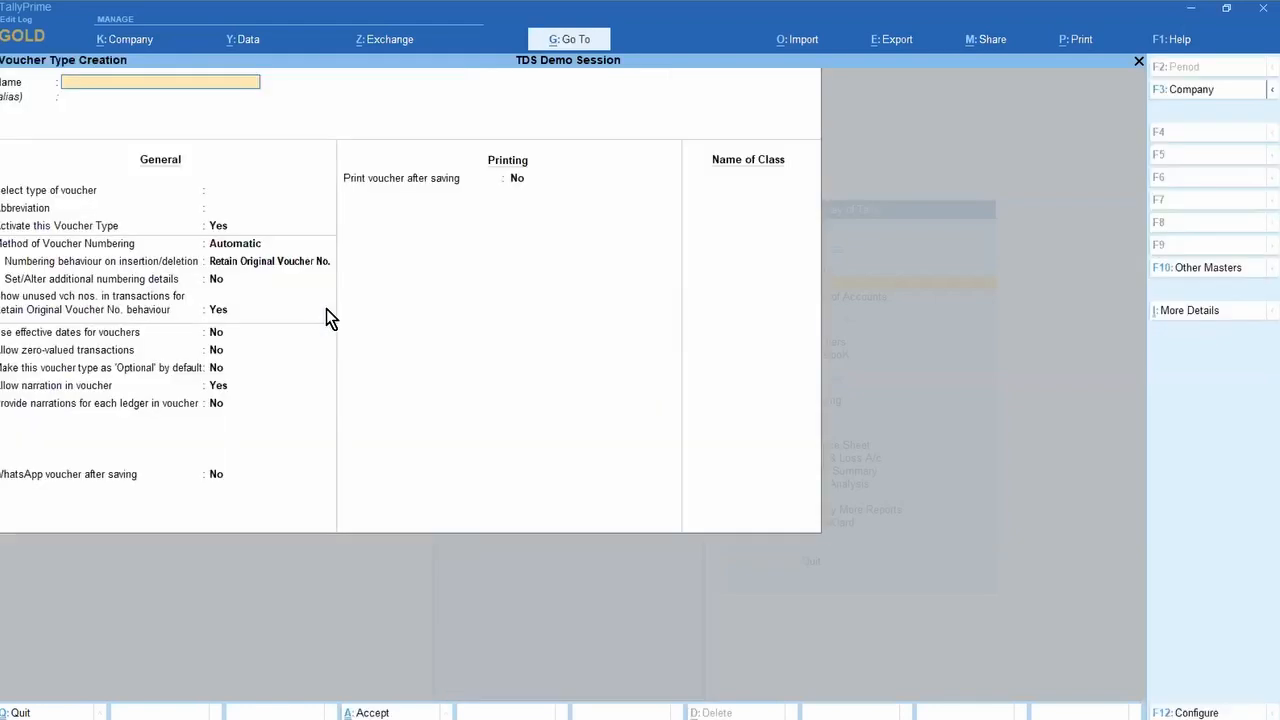
type("SALES GUJRAT")
key("Return")
key("Return")
type("sa")
key("Return")
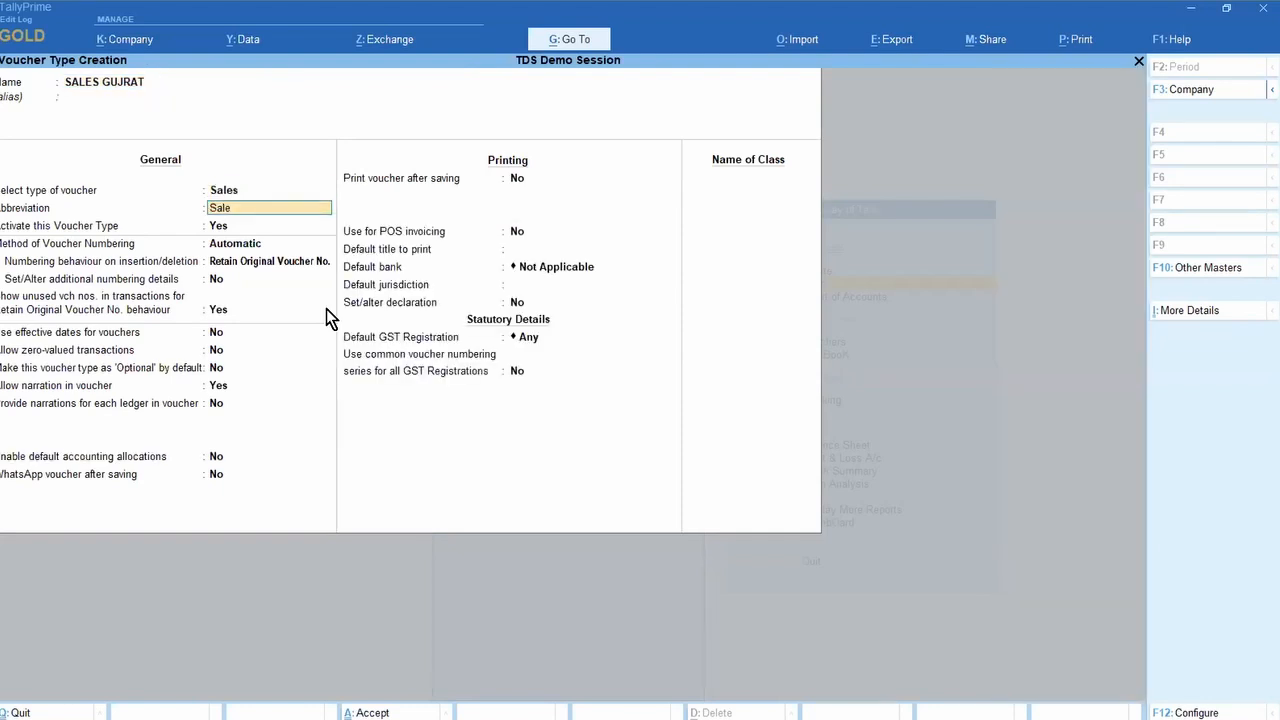
key("Return")
key("Return")
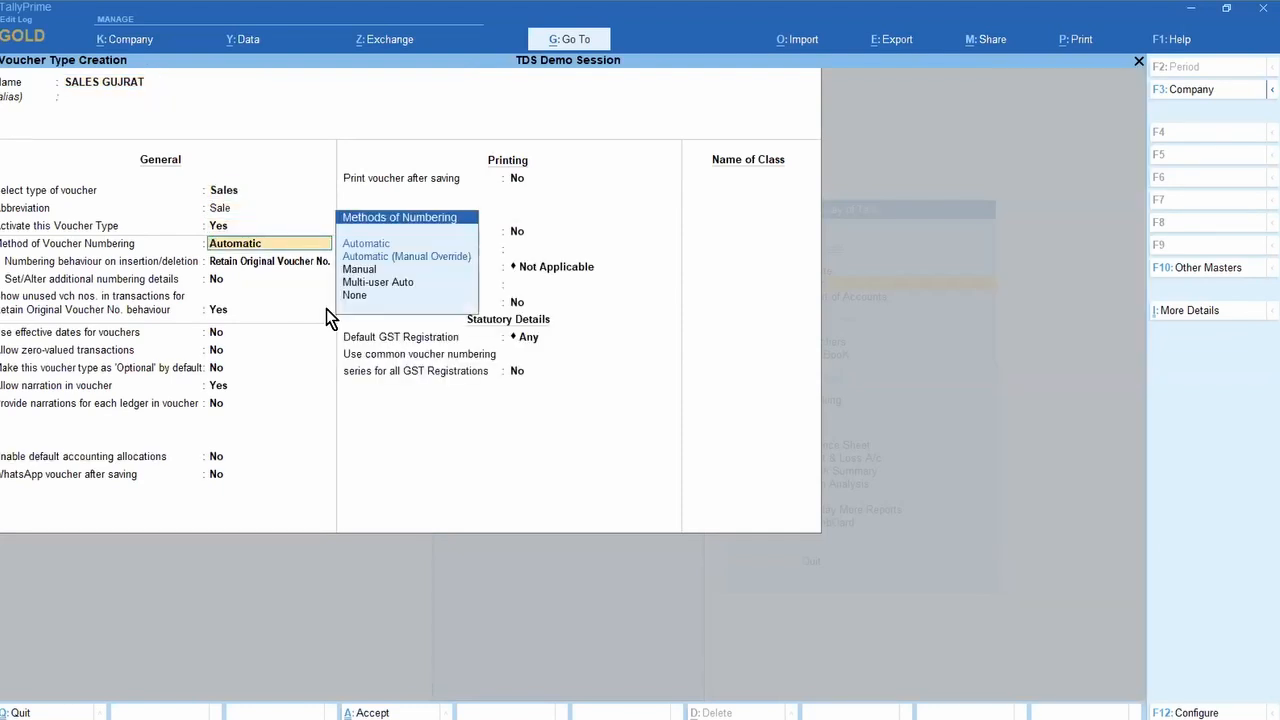
Step: Enable 'Define multiple numbering series for vouchers' in F12 configuration, then select that field on the form
key("F12")
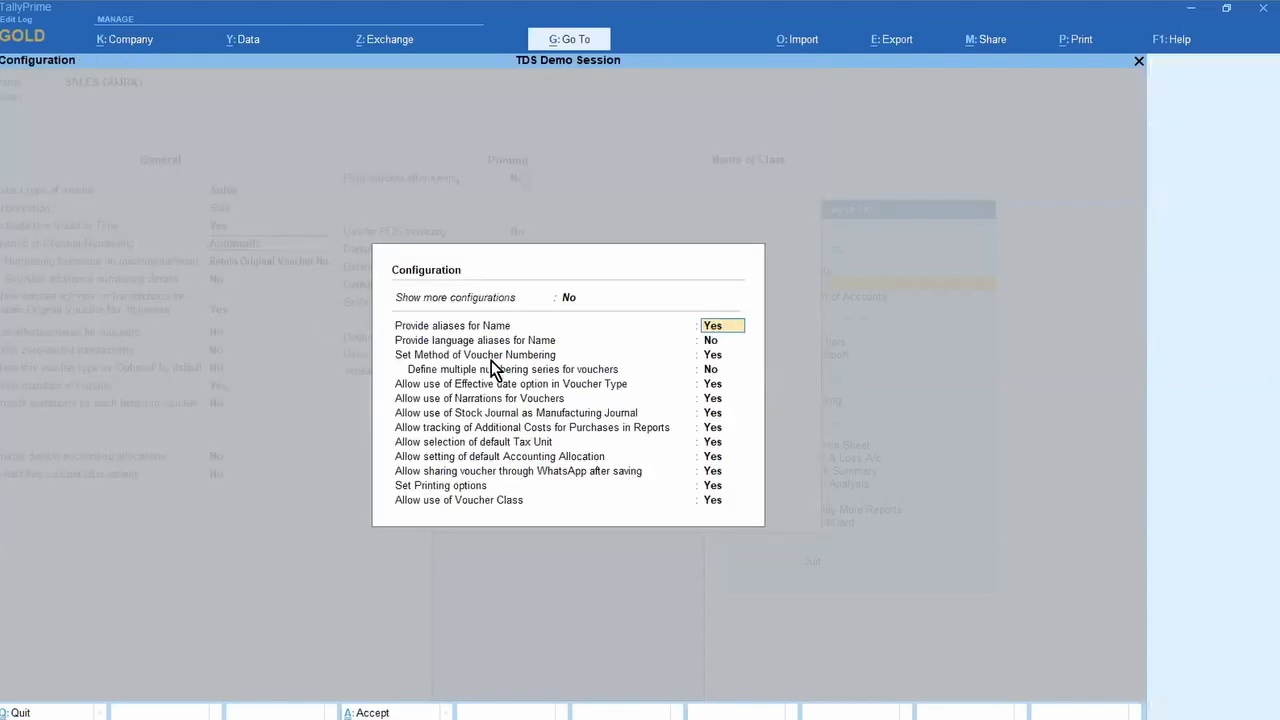
left_click(740, 372)
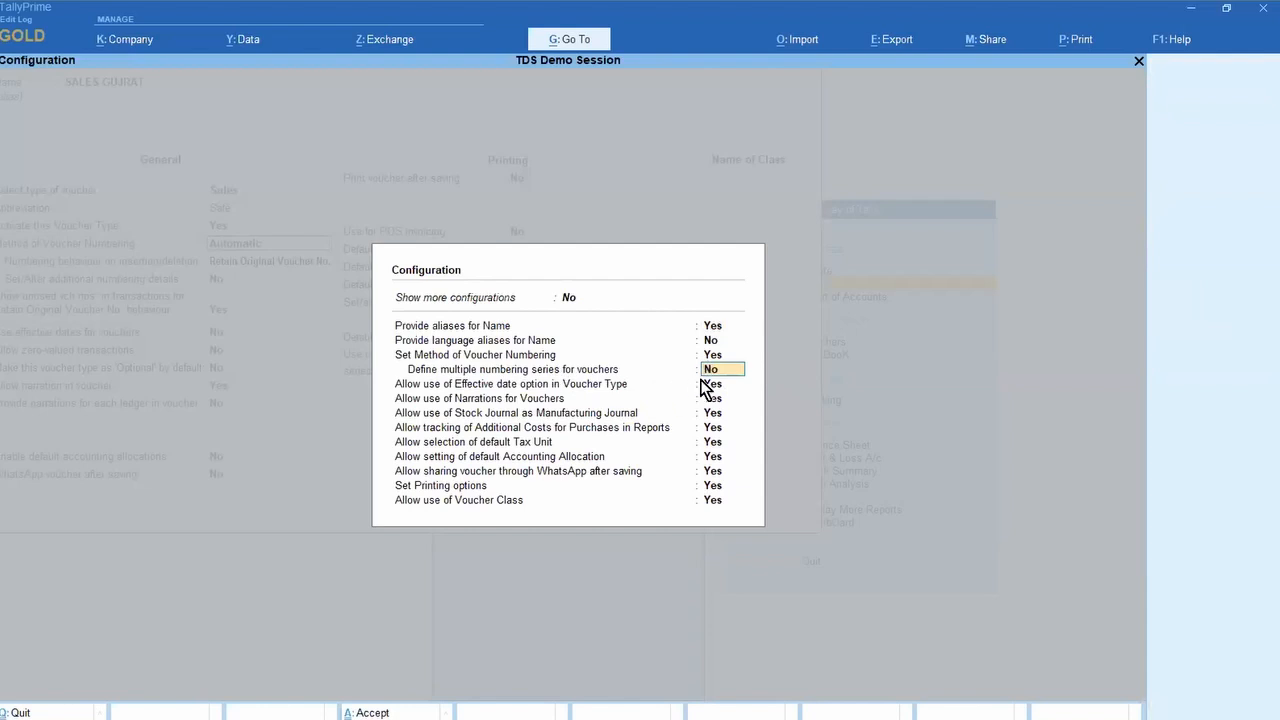
key("ctrl+a")
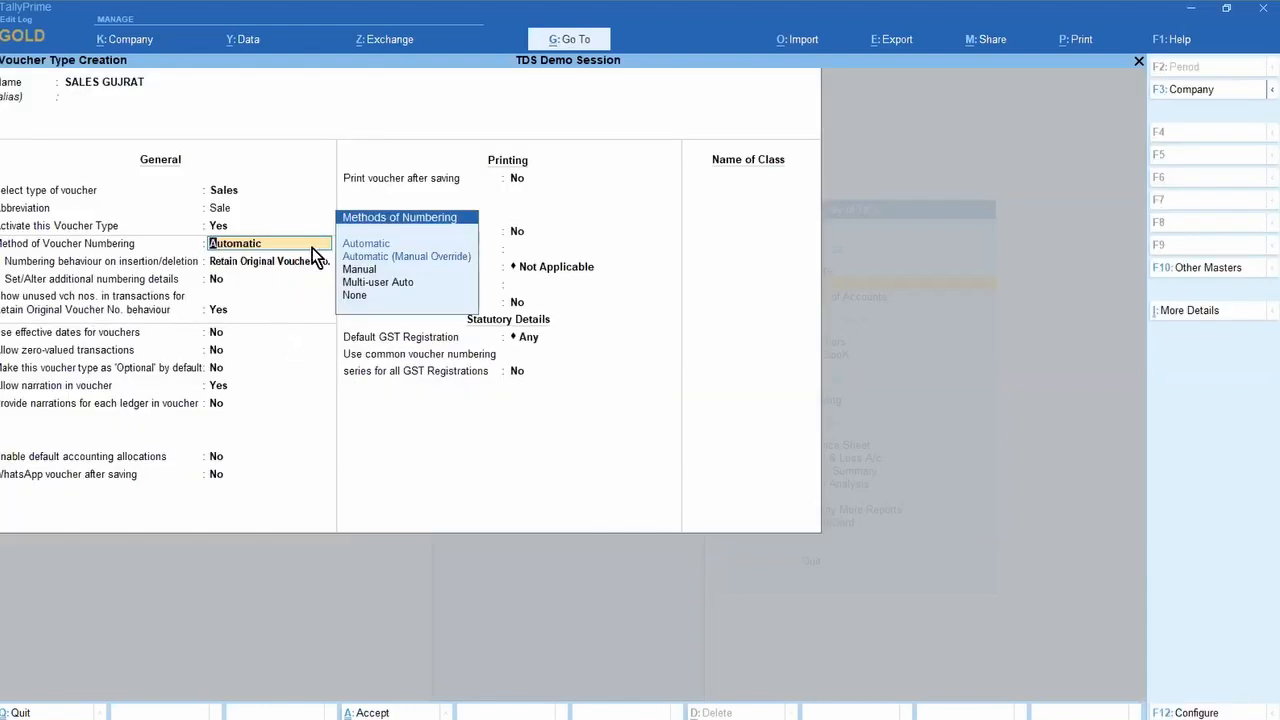
key("F12")
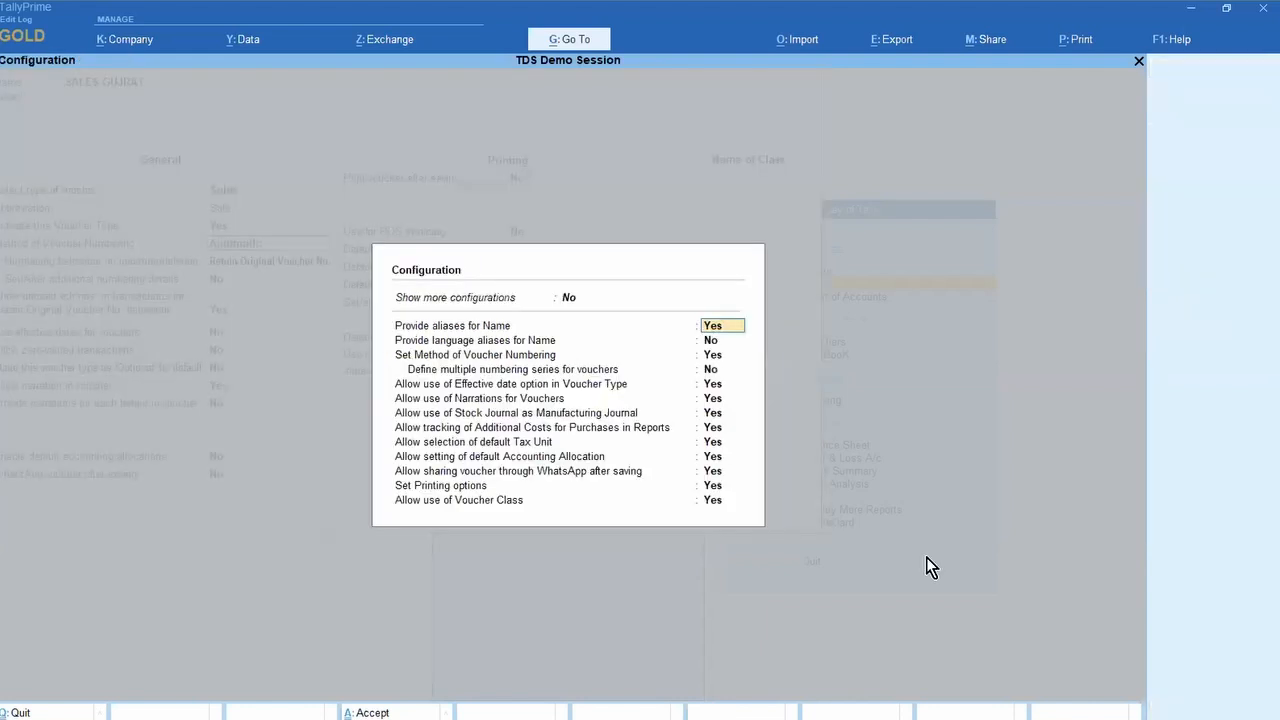
key("Down")
key("Down")
key("Down")
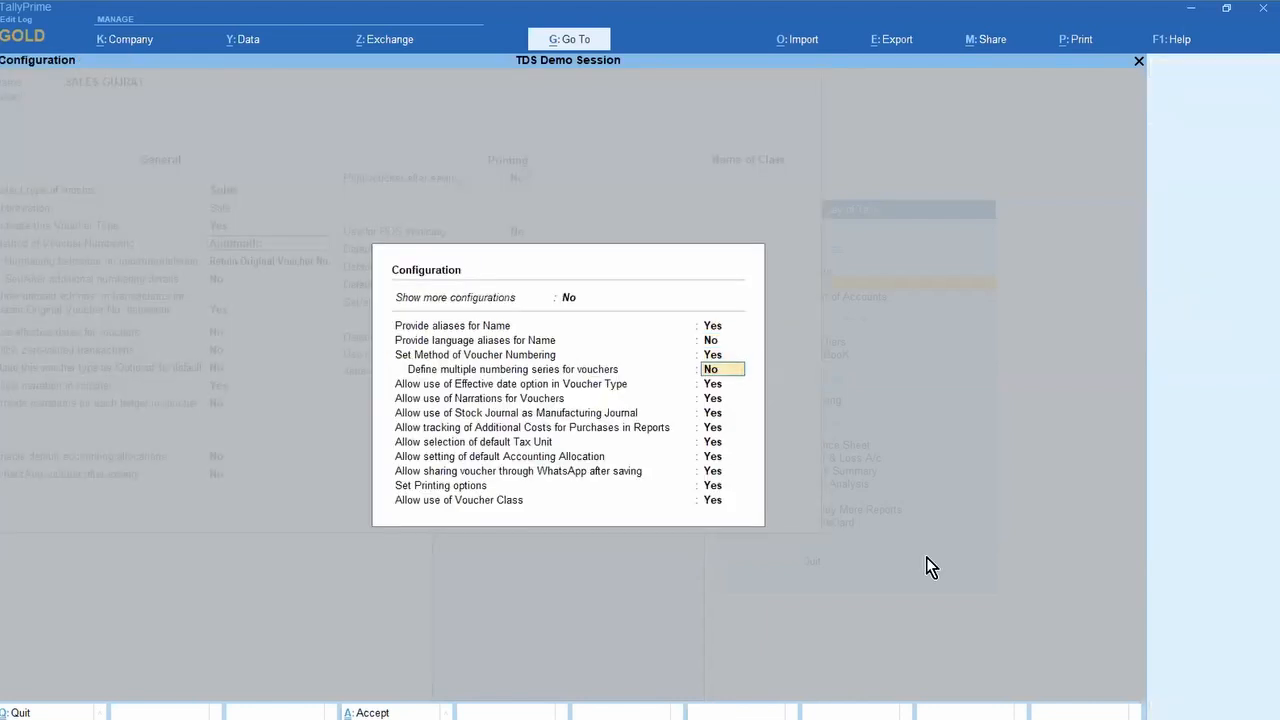
type("y")
key("Return")
key("ctrl+a")
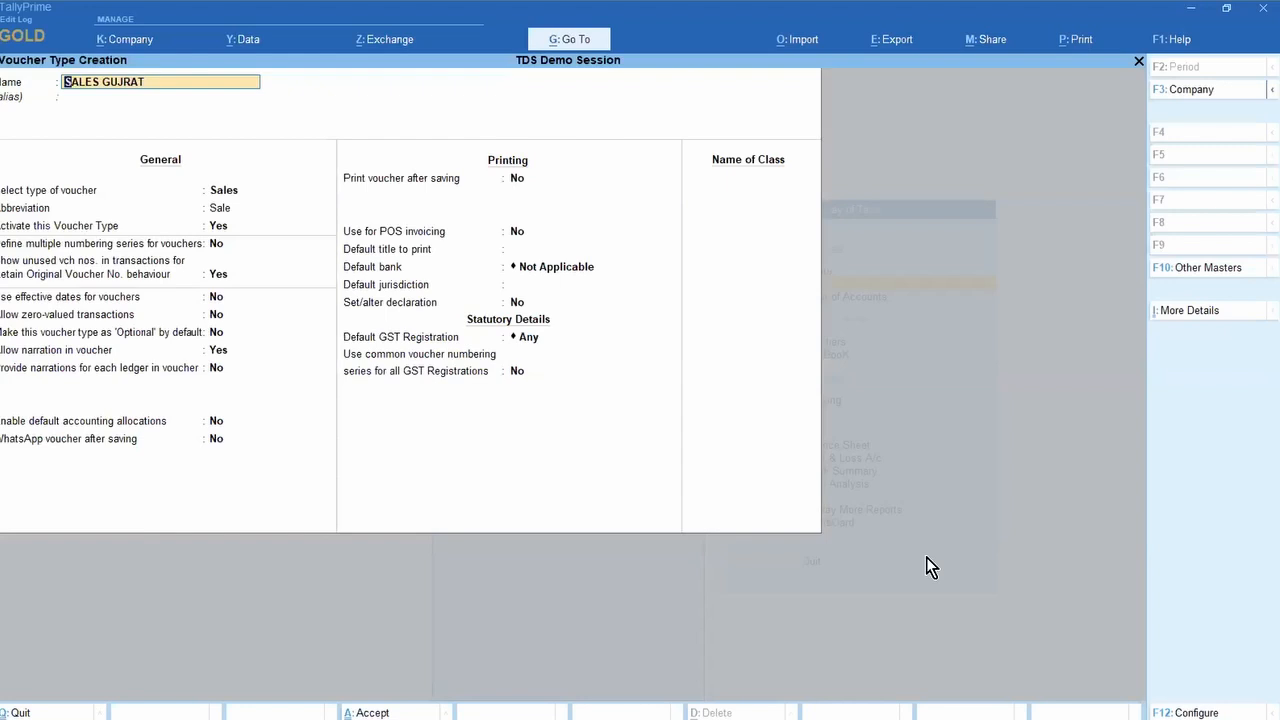
left_click(215, 246)
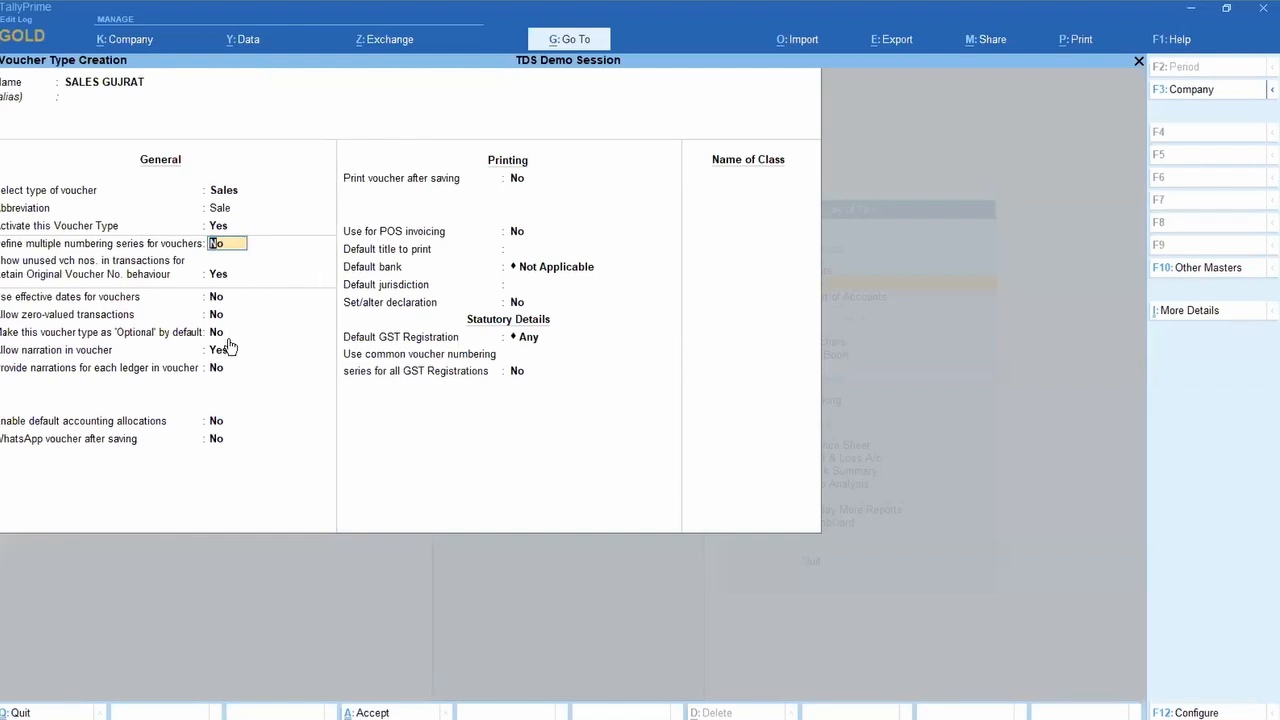
Step: Set multiple numbering series to Yes and look at the Default series details
type("y")
key("Return")
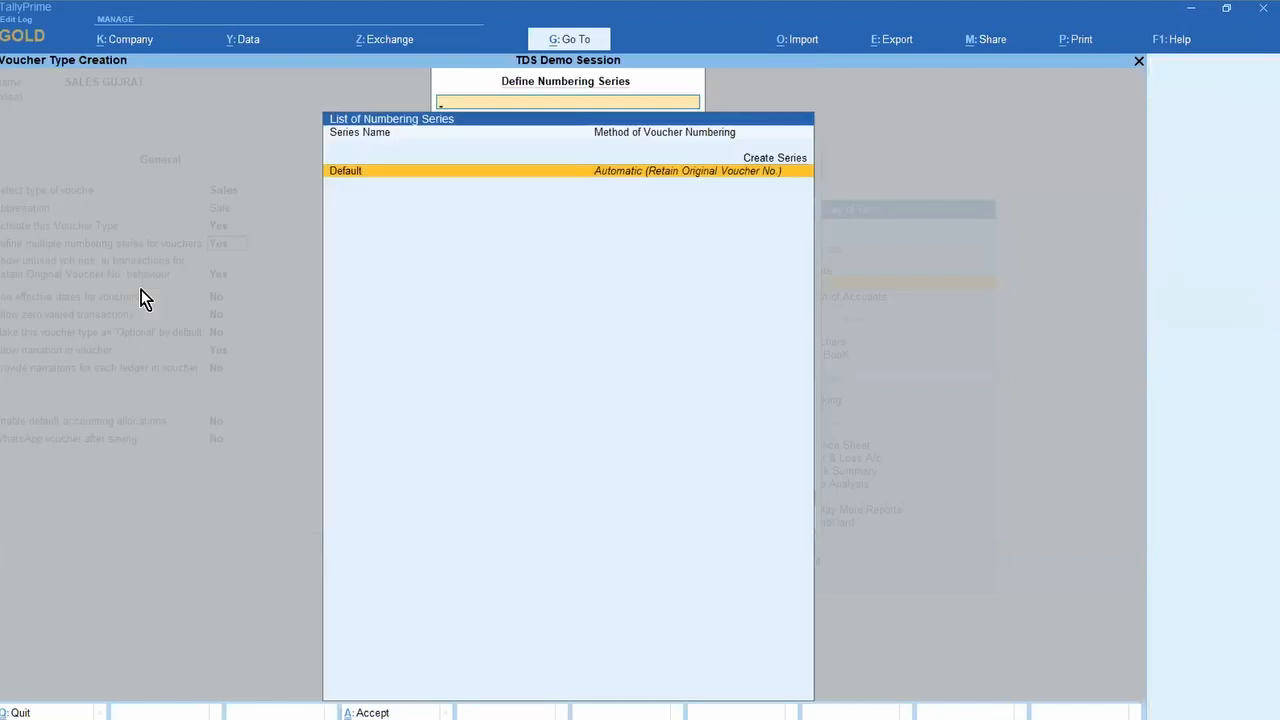
key("Return")
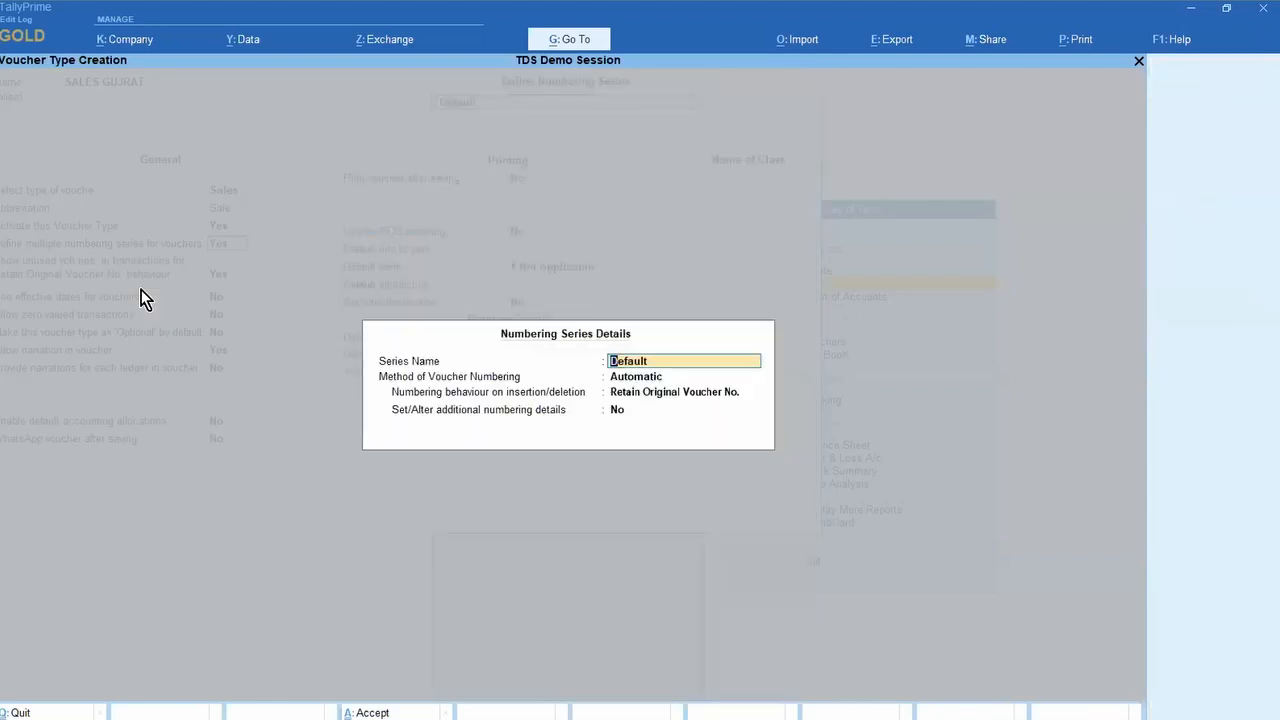
key("BackSpace")
key("Escape")
key("Return")
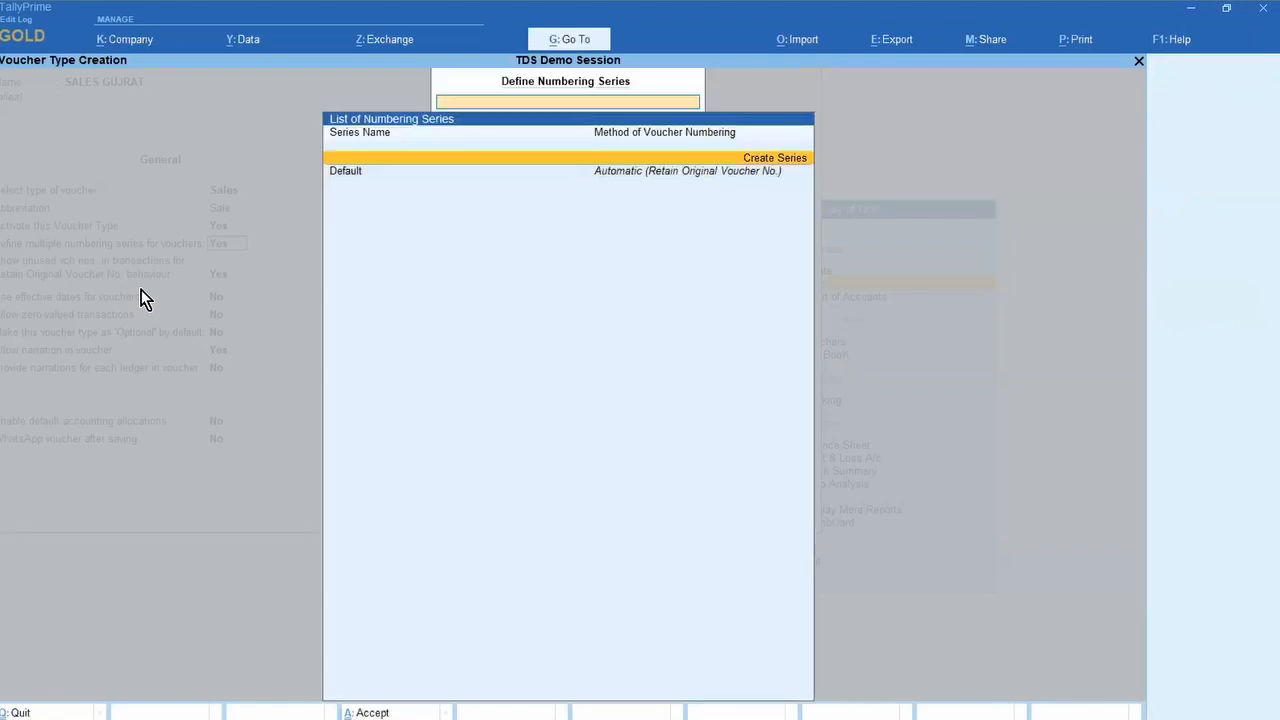
Step: Abandon a new numbering series and quit creating the SALES GUJRAT voucher type
key("Return")
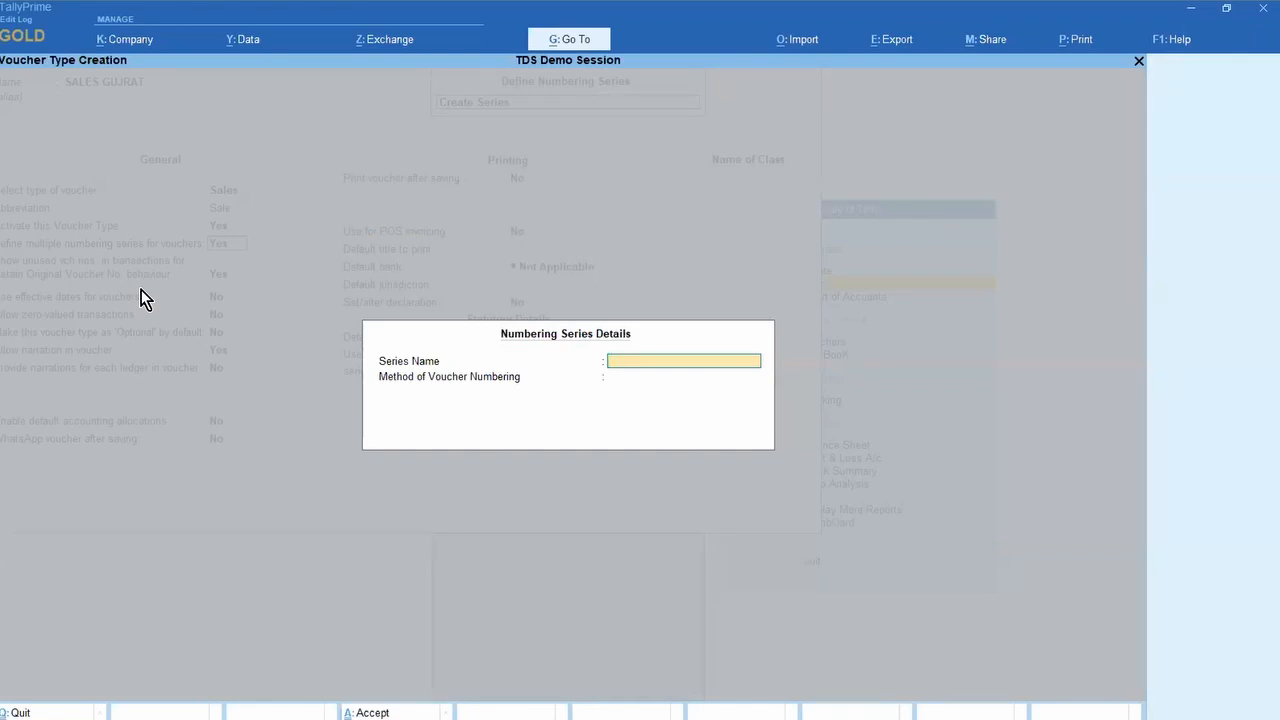
key("Escape")
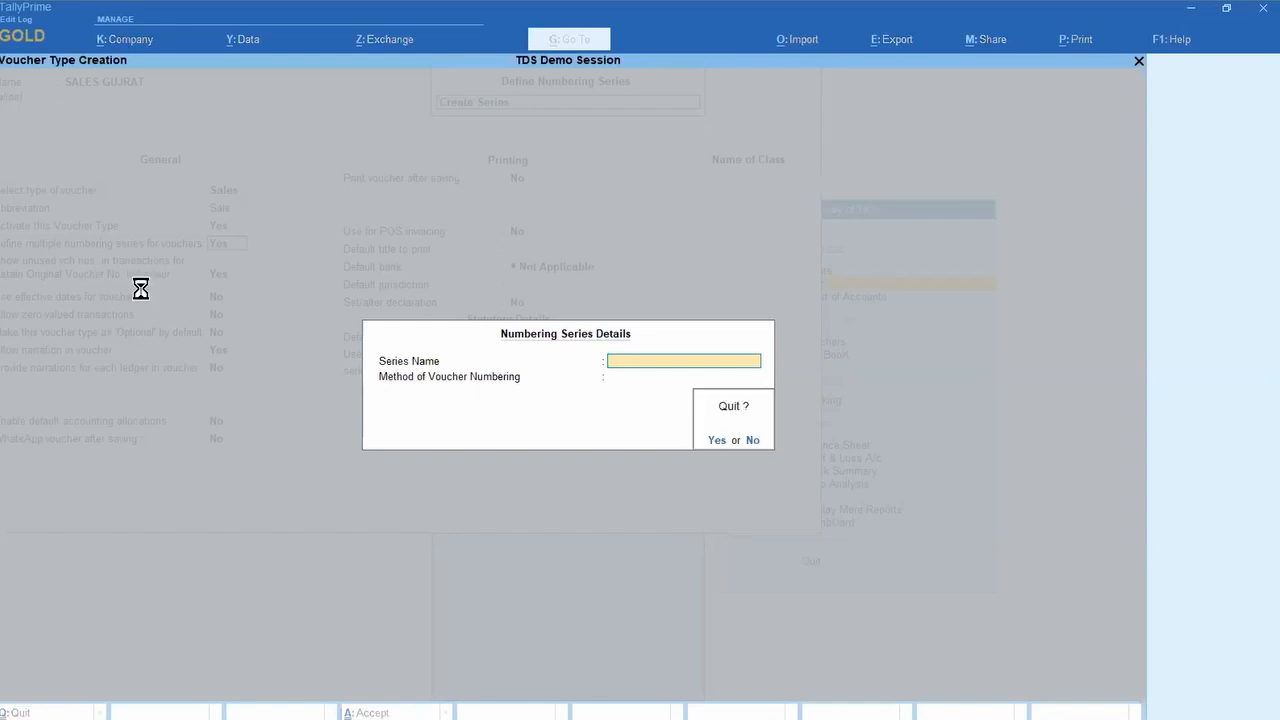
key("Return")
key("Escape")
key("Escape")
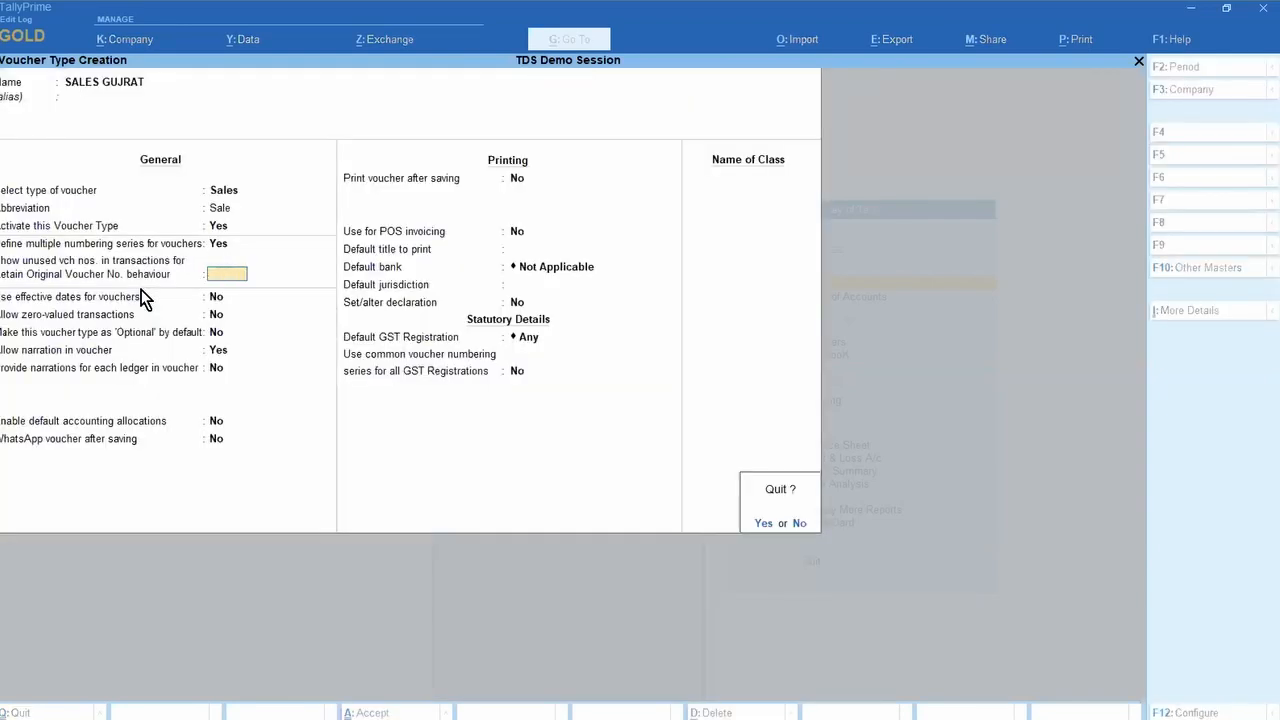
key("Return")
key("Down")
key("Down")
key("Down")
key("Down")
key("Down")
key("Down")
key("Down")
key("Down")
key("Down")
key("Down")
key("Down")
key("Down")
key("Down")
key("Down")
key("Down")
key("Down")
key("Down")
key("Down")
key("Down")
key("Down")
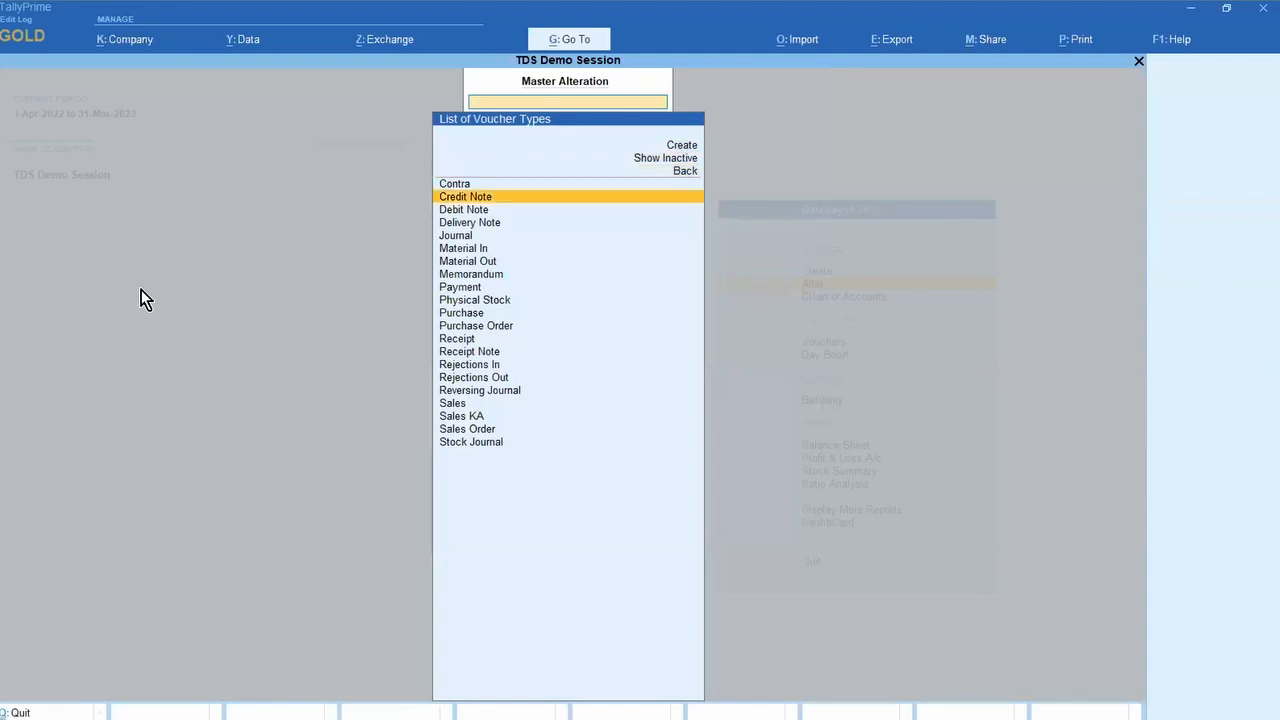
Step: Set multiple numbering series to Yes on the Sales voucher type and browse the GJ and MH series
key("Return")
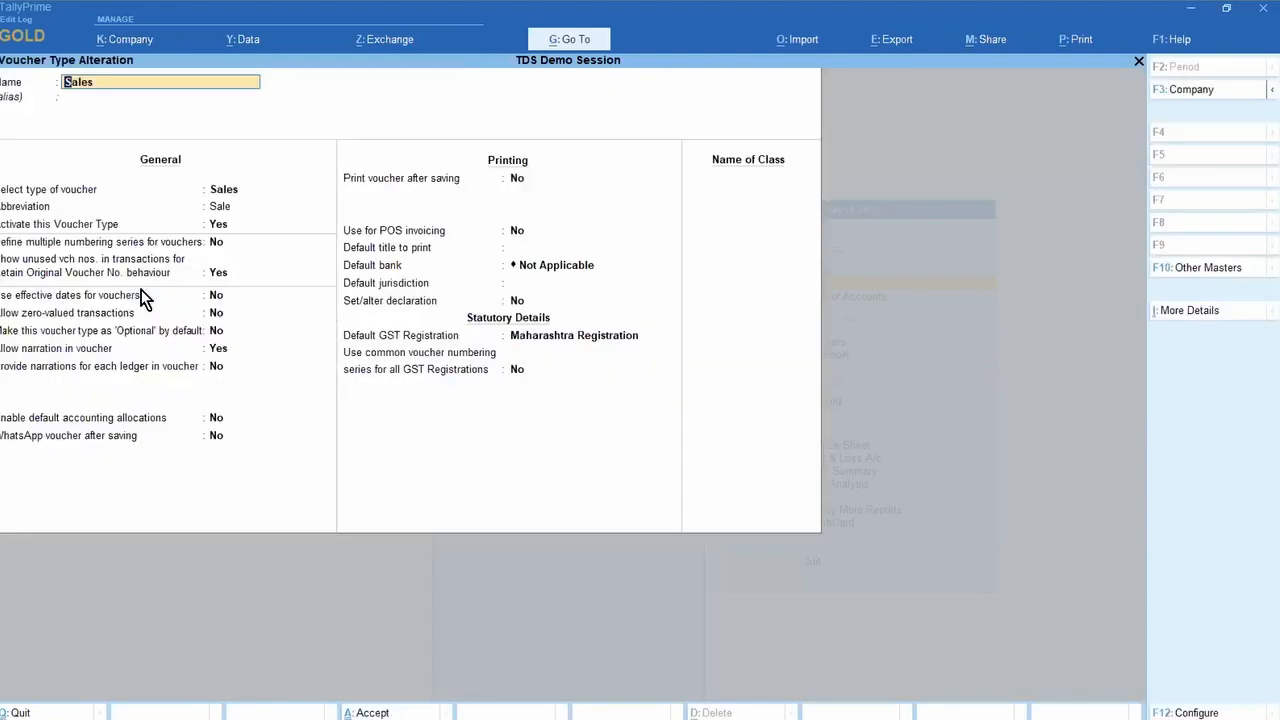
key("Return")
key("Return")
key("Return")
key("Return")
key("y")
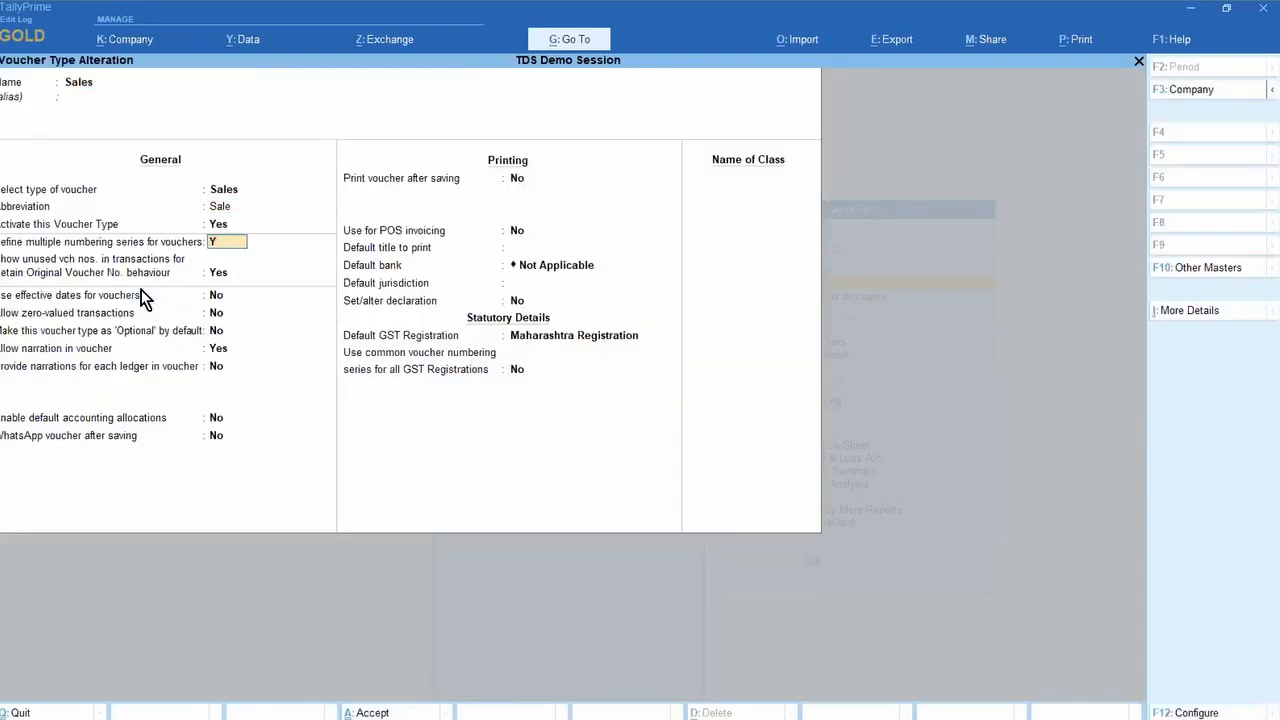
key("Return")
key("Down")
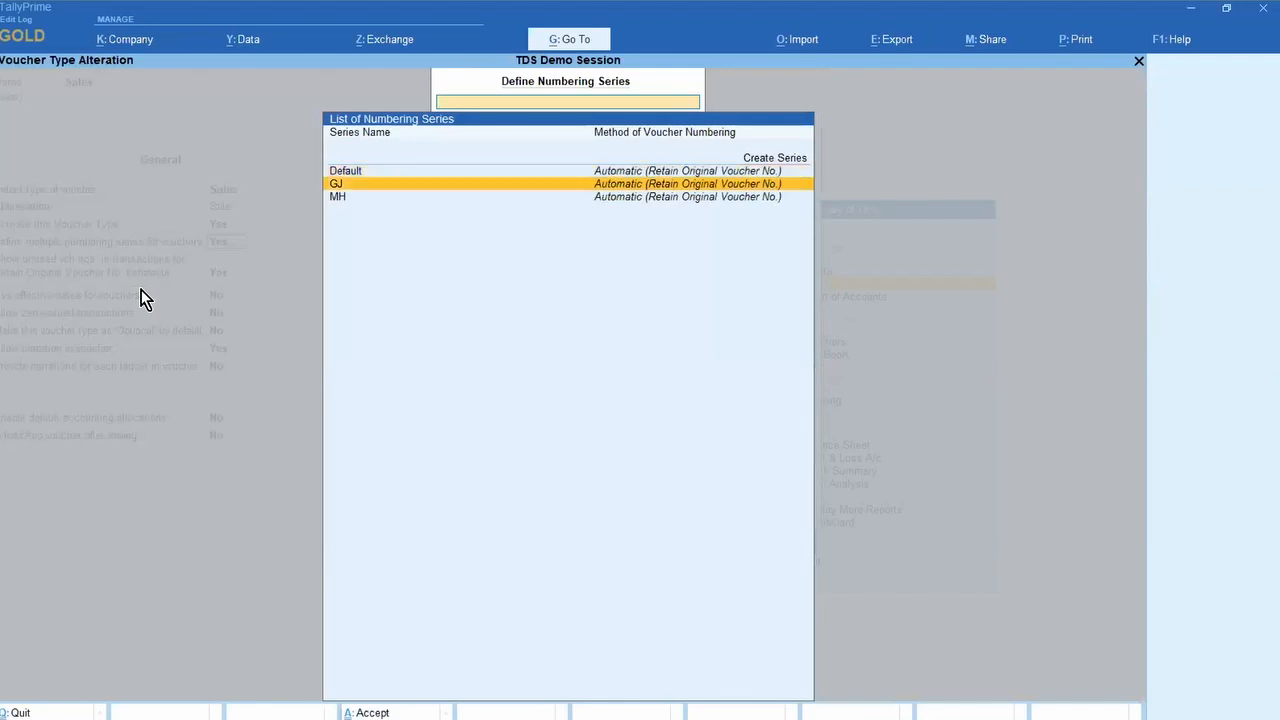
key("Down")
key("Up")
key("Up")
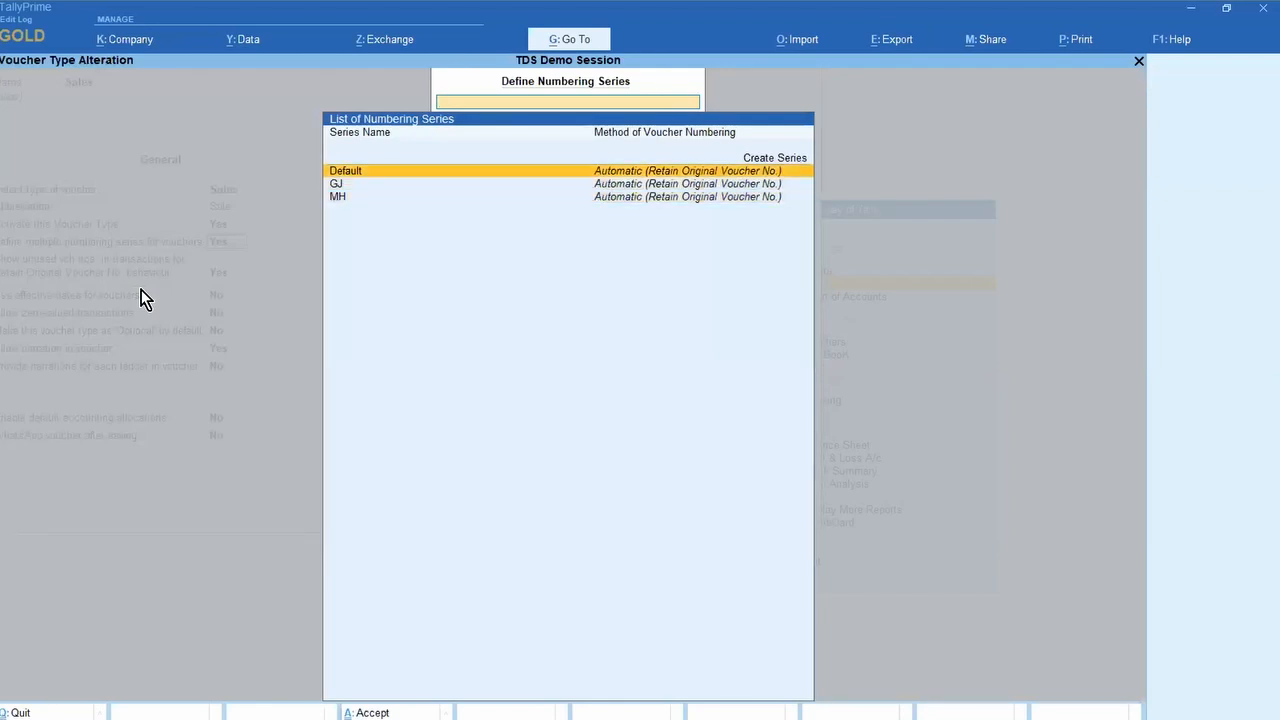
key("Down")
key("Down")
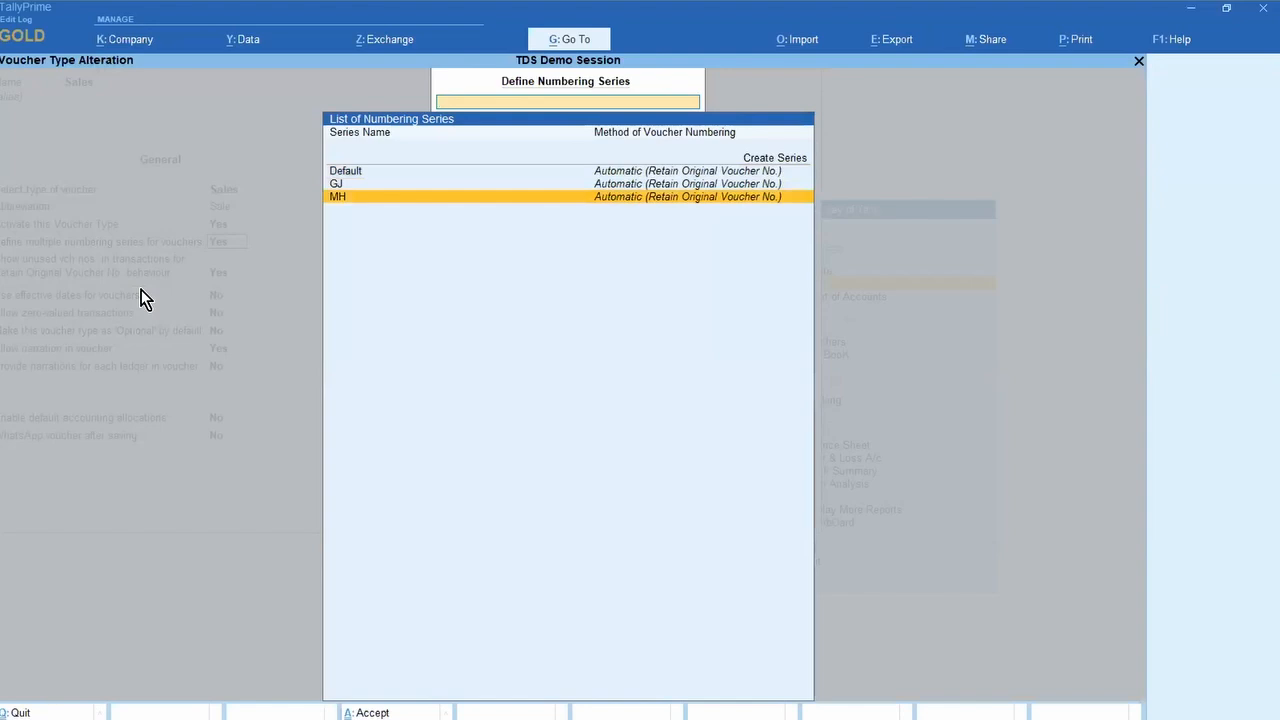
key("Up")
key("Up")
key("Up")
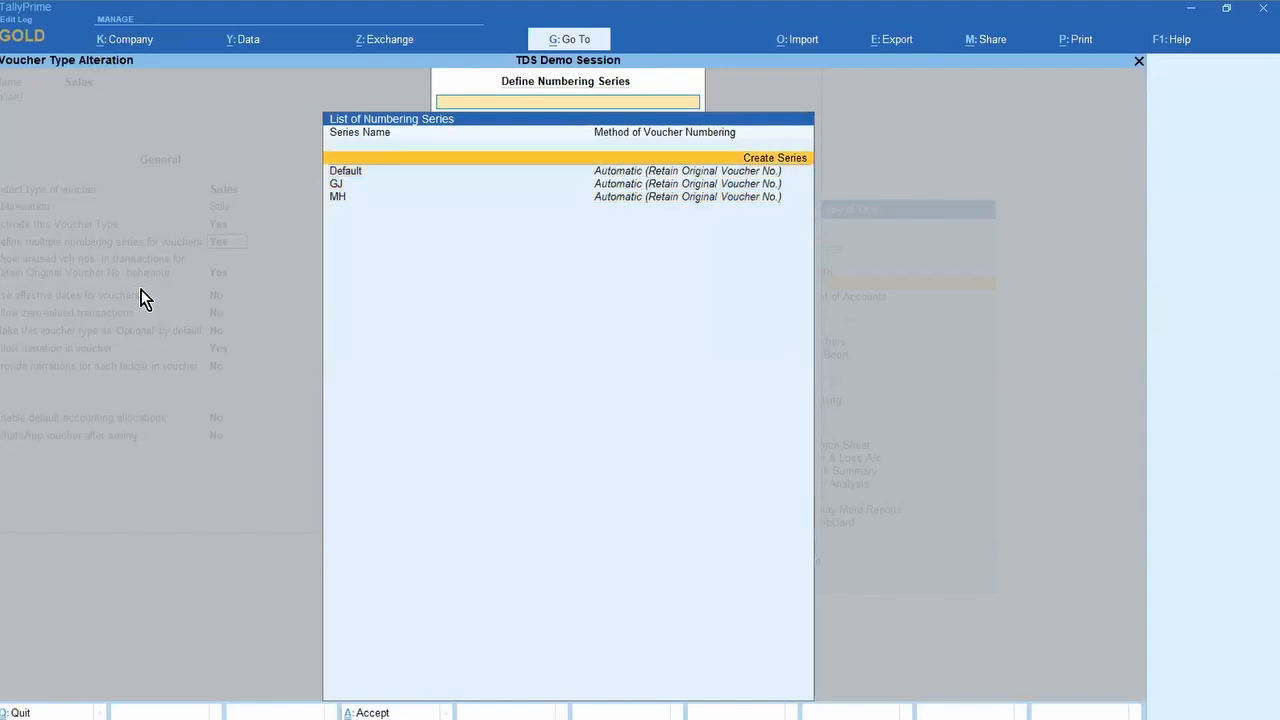
key("Down")
key("Down")
key("Down")
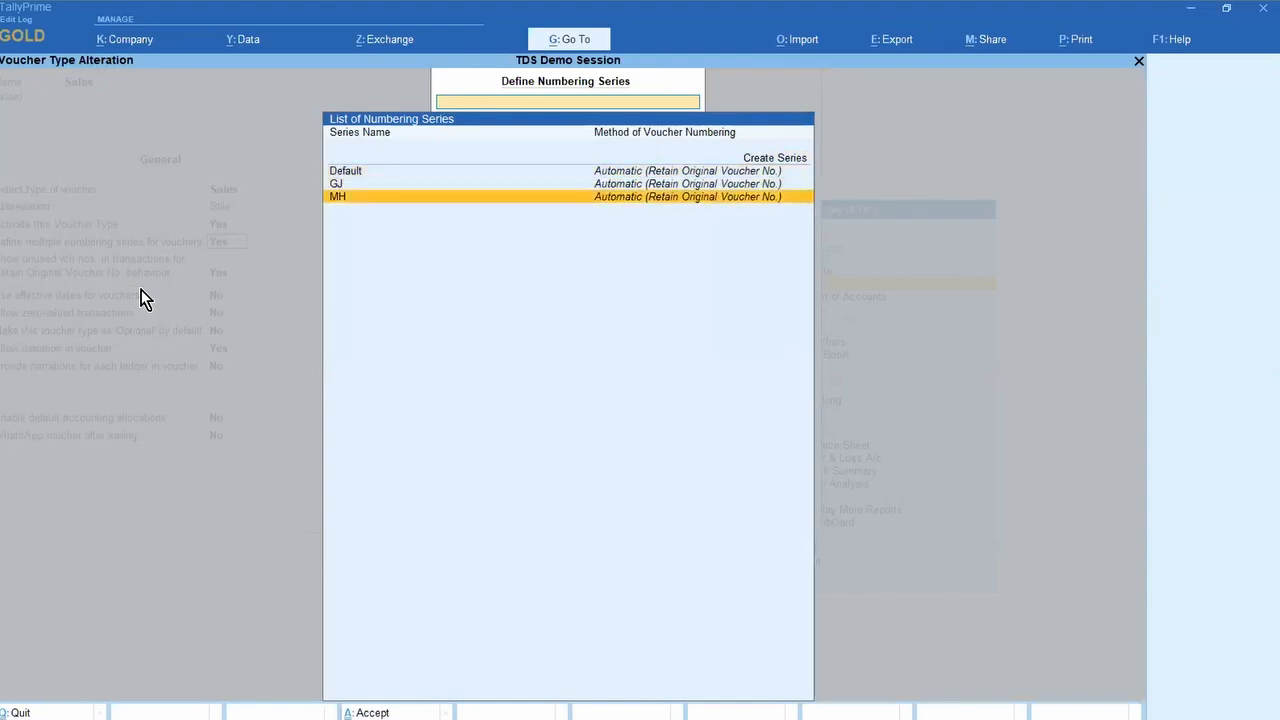
Step: Review the MH series details and save the Sales voucher type
key("Return")
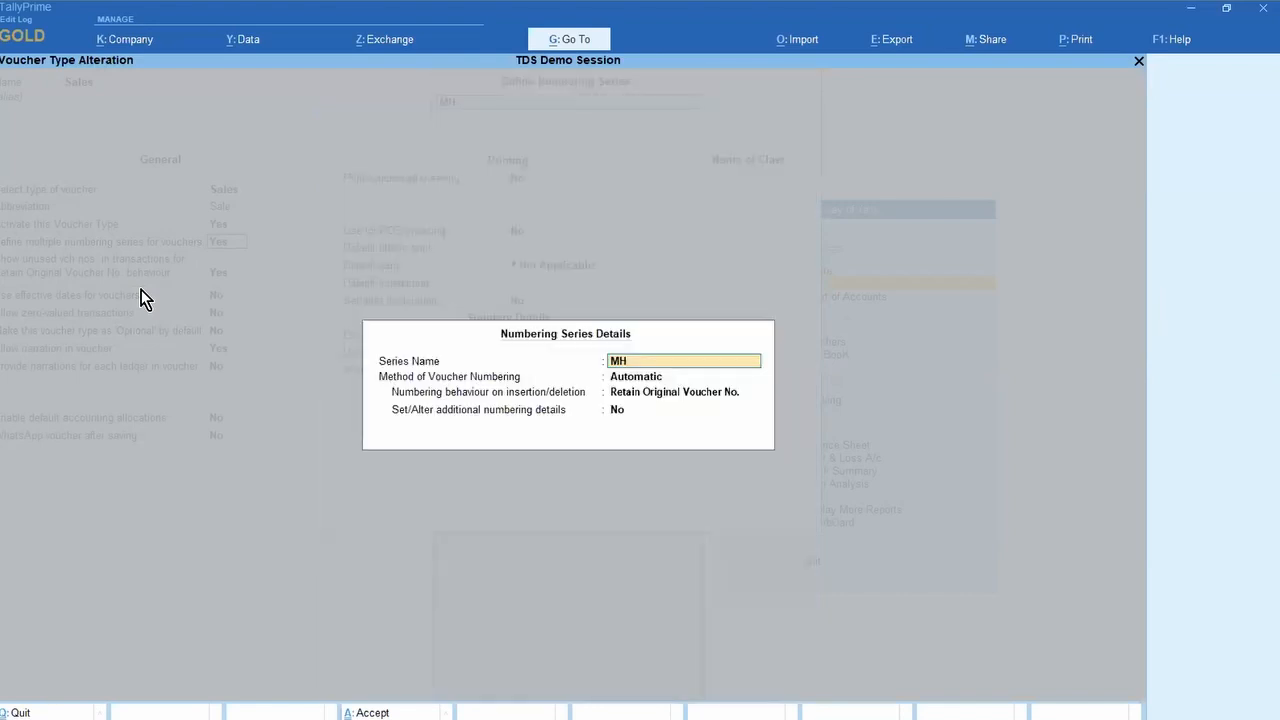
key("ctrl+a")
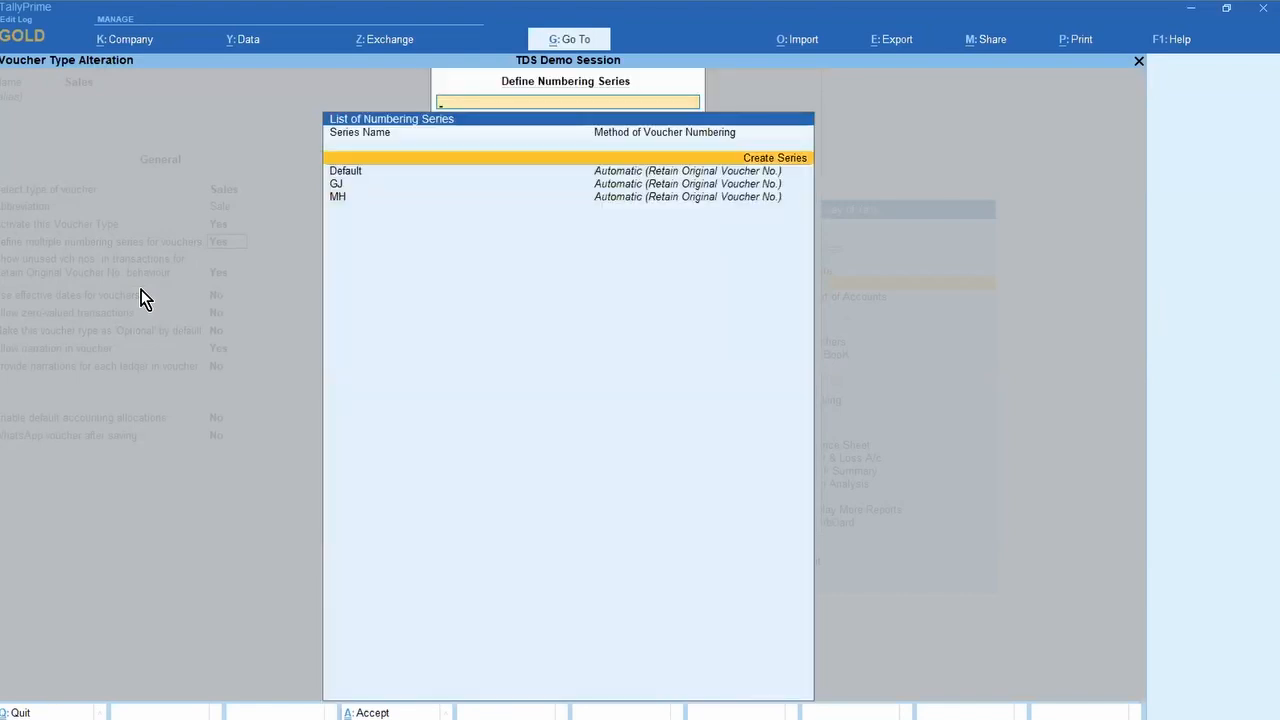
key("Escape")
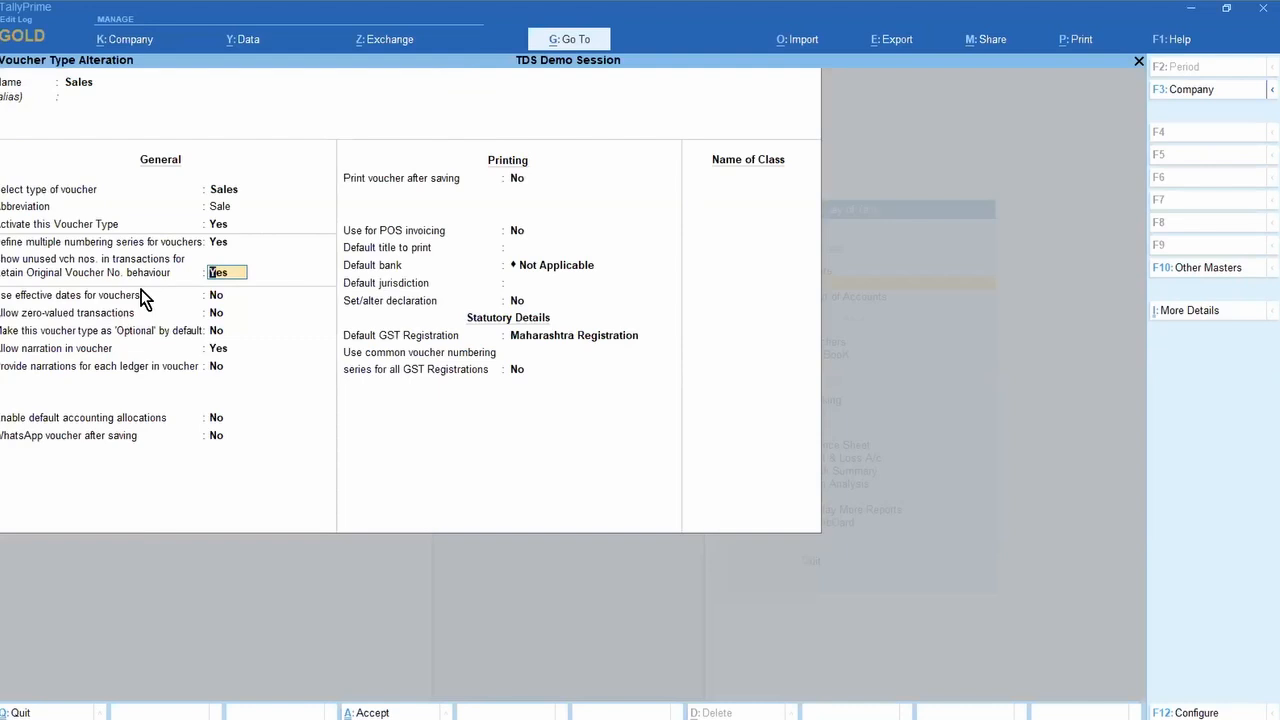
key("Return")
key("Return")
key("Return")
key("Return")
key("Return")
key("Return")
key("Return")
key("Return")
key("Return")
key("Return")
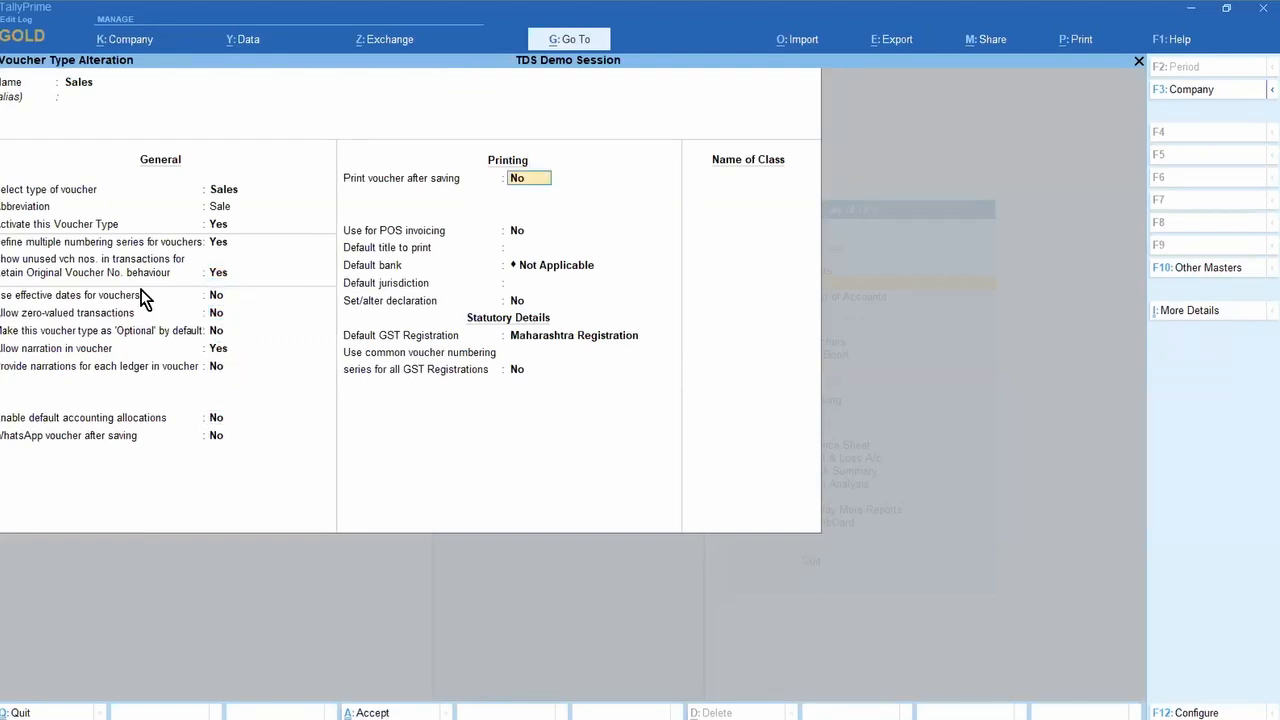
key("Return")
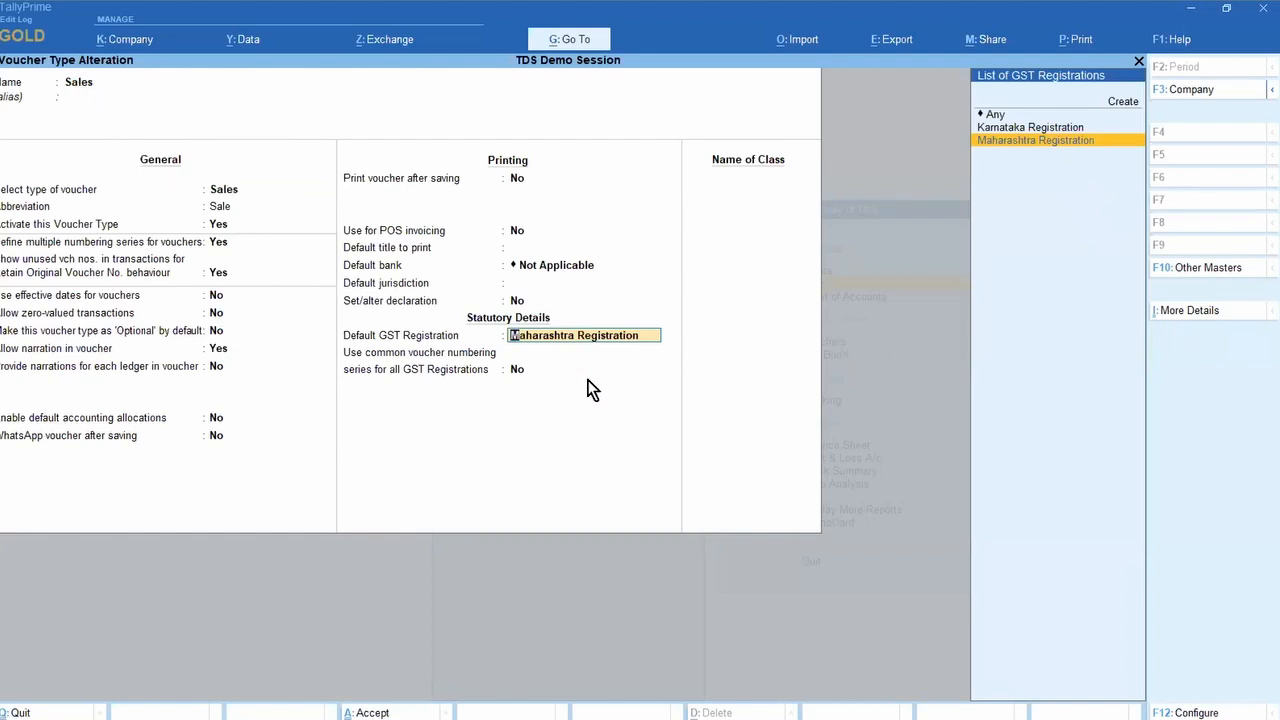
key("ctrl")
key("ctrl+a")
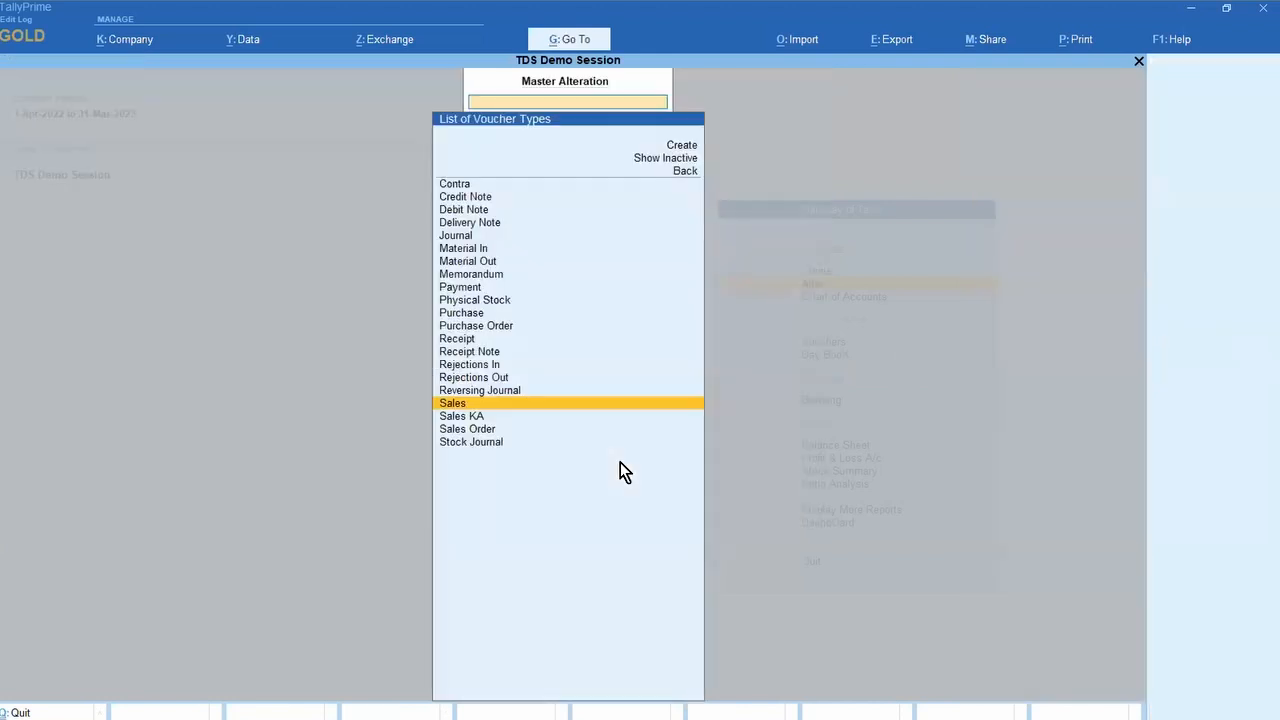
Step: In Sales KA, keep Karnataka Registration as default and set common numbering for all GST registrations to Yes
key("Down")
key("Return")
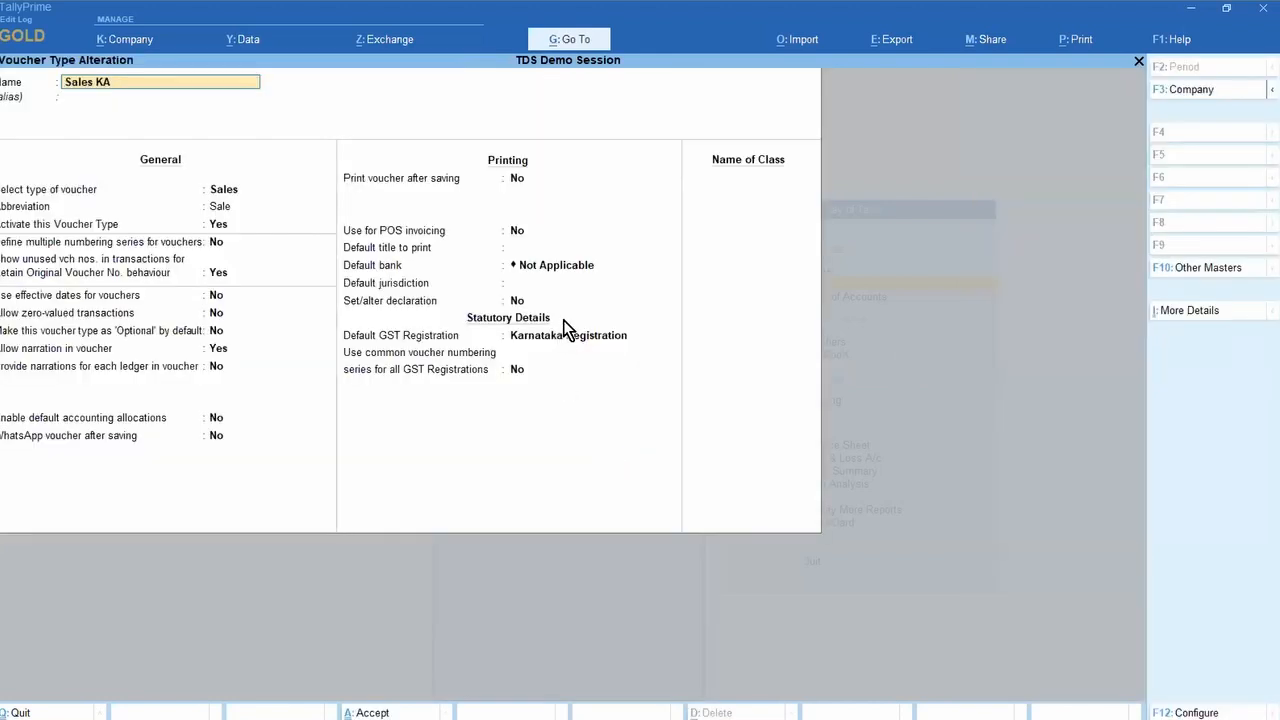
left_click(568, 335)
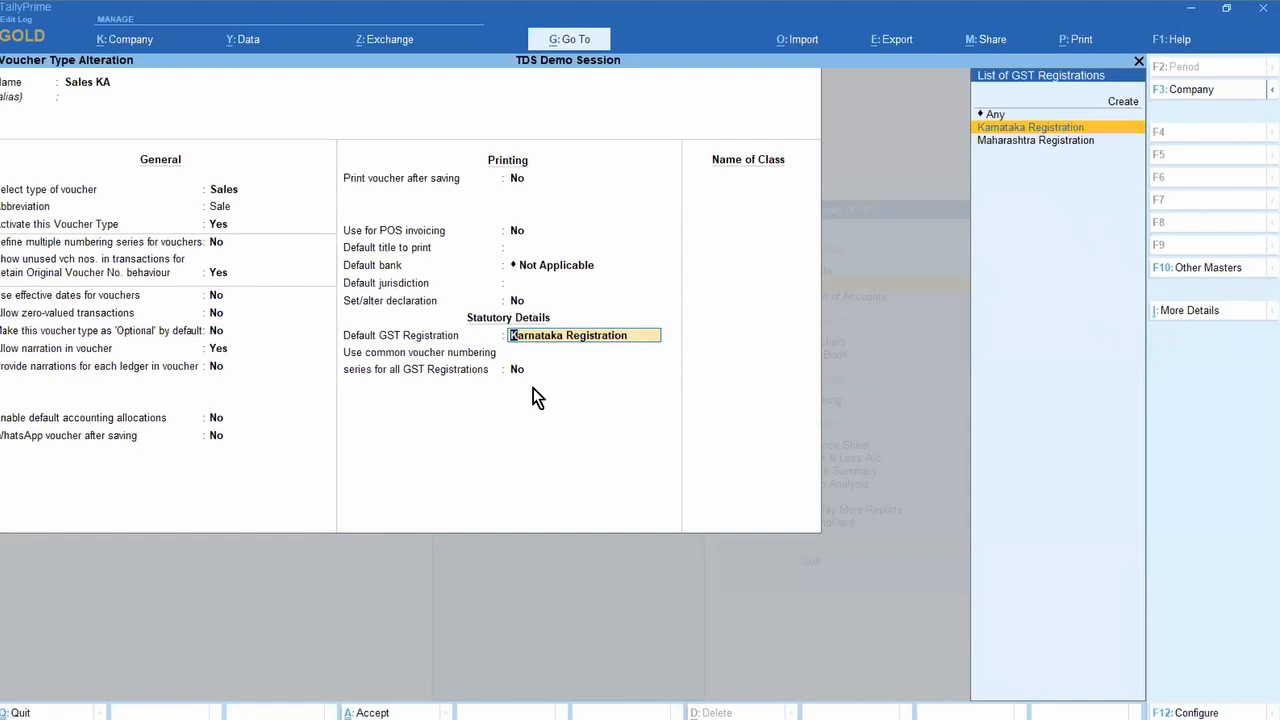
key("Return")
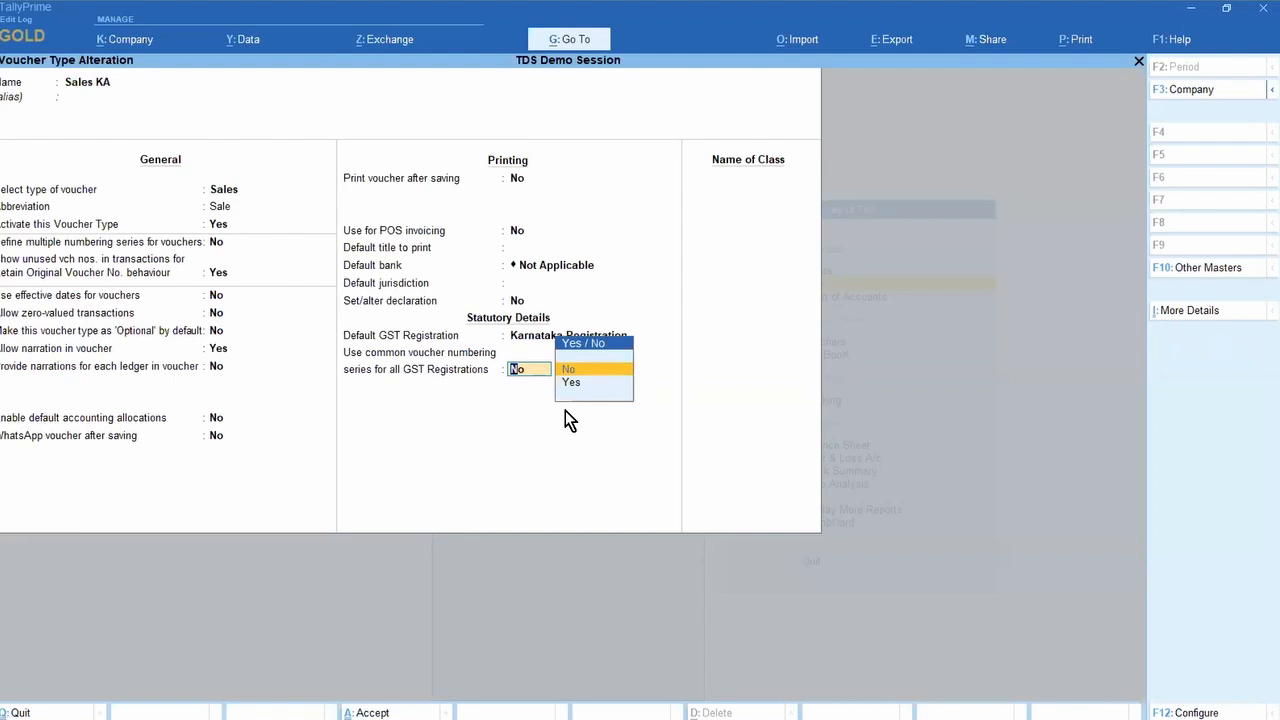
key("Down")
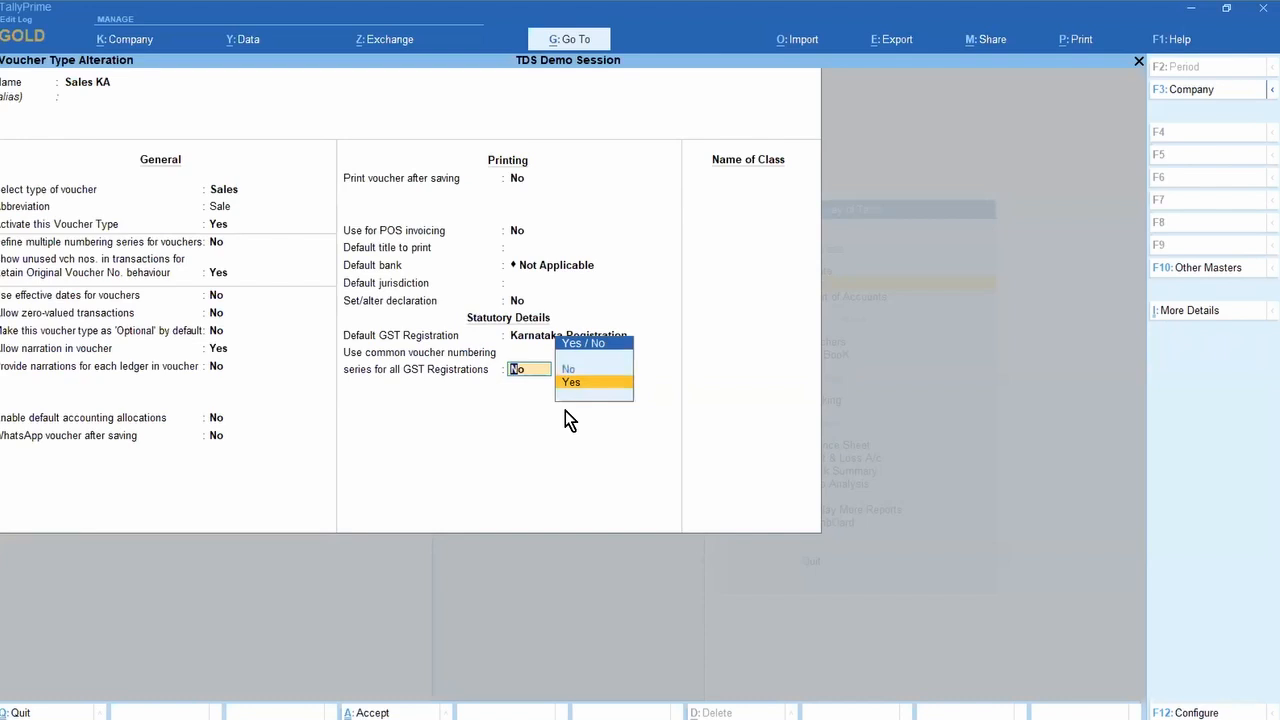
key("Return")
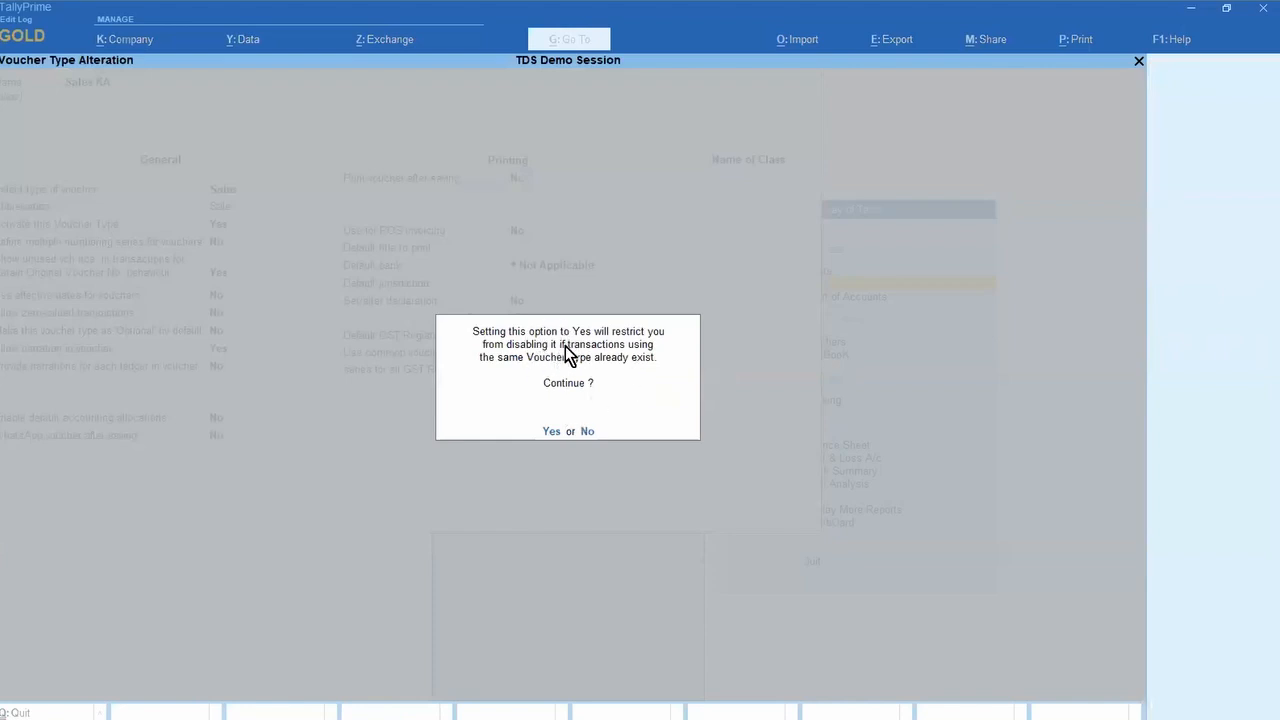
key("Return")
Step: Save Sales KA and open a new Sales KA voucher numbered KA2 under Karnataka Registration
key("y")
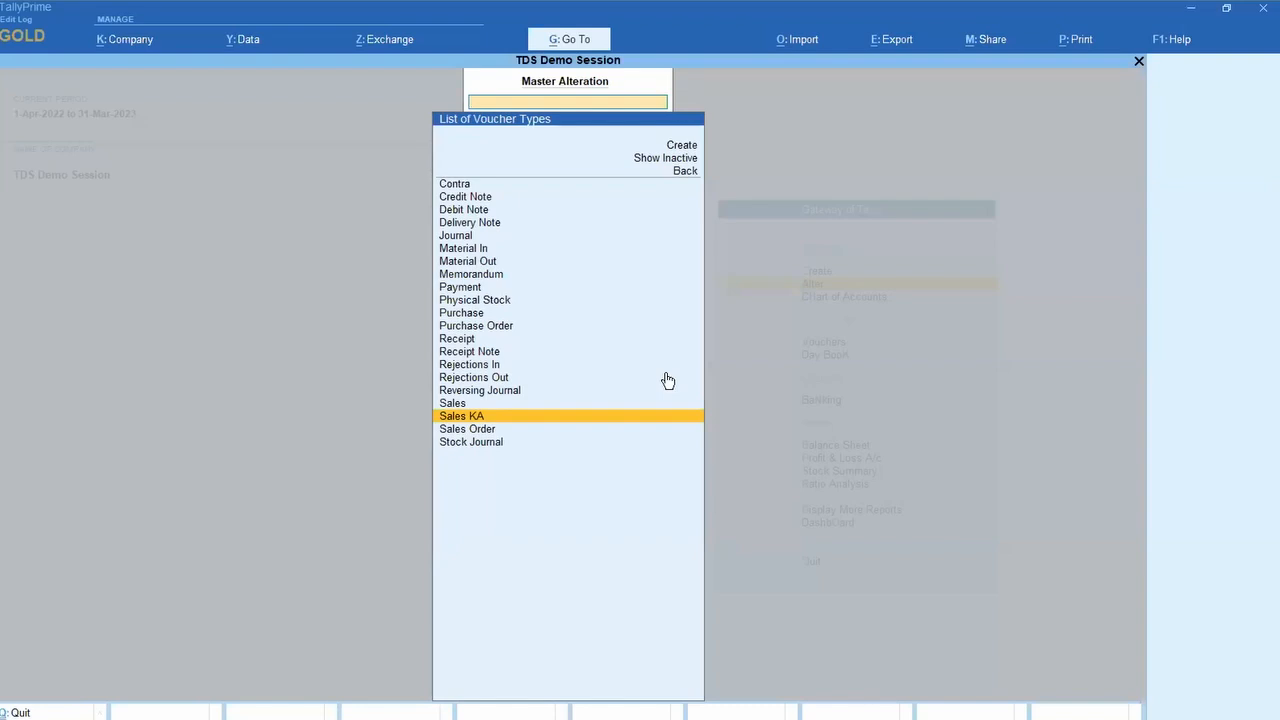
key("Escape")
key("Escape")
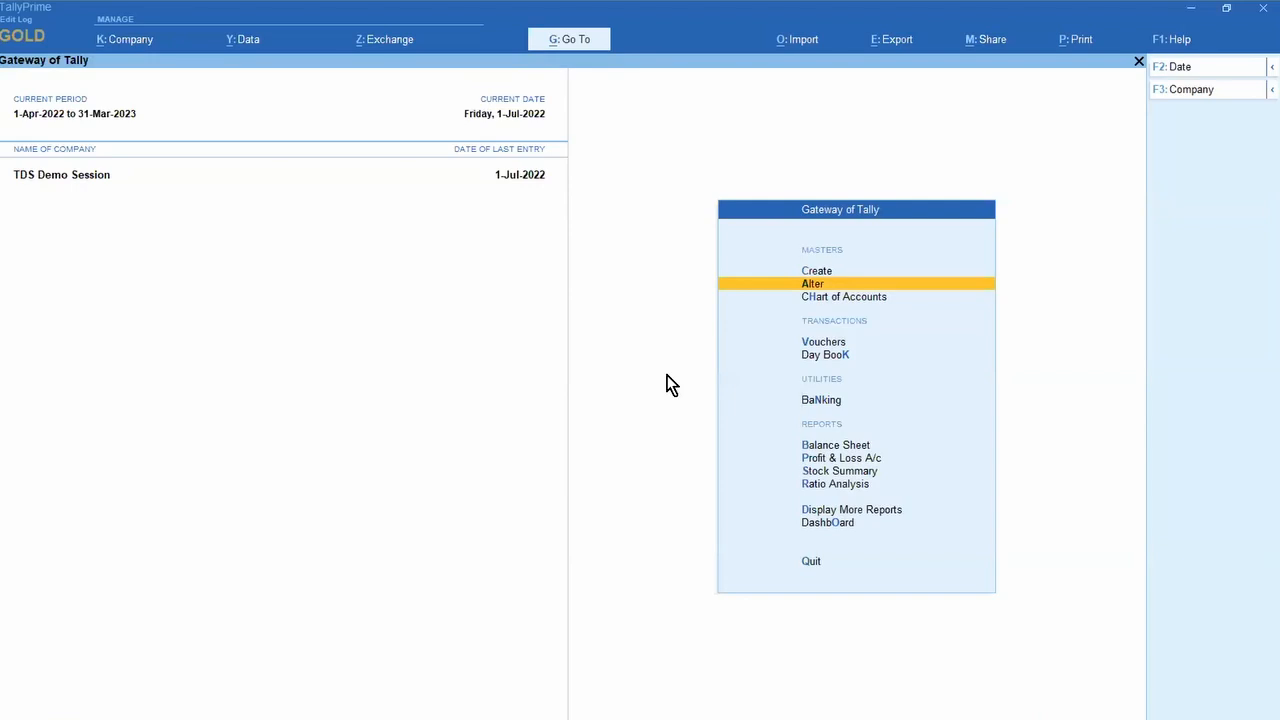
key("Down")
key("Down")
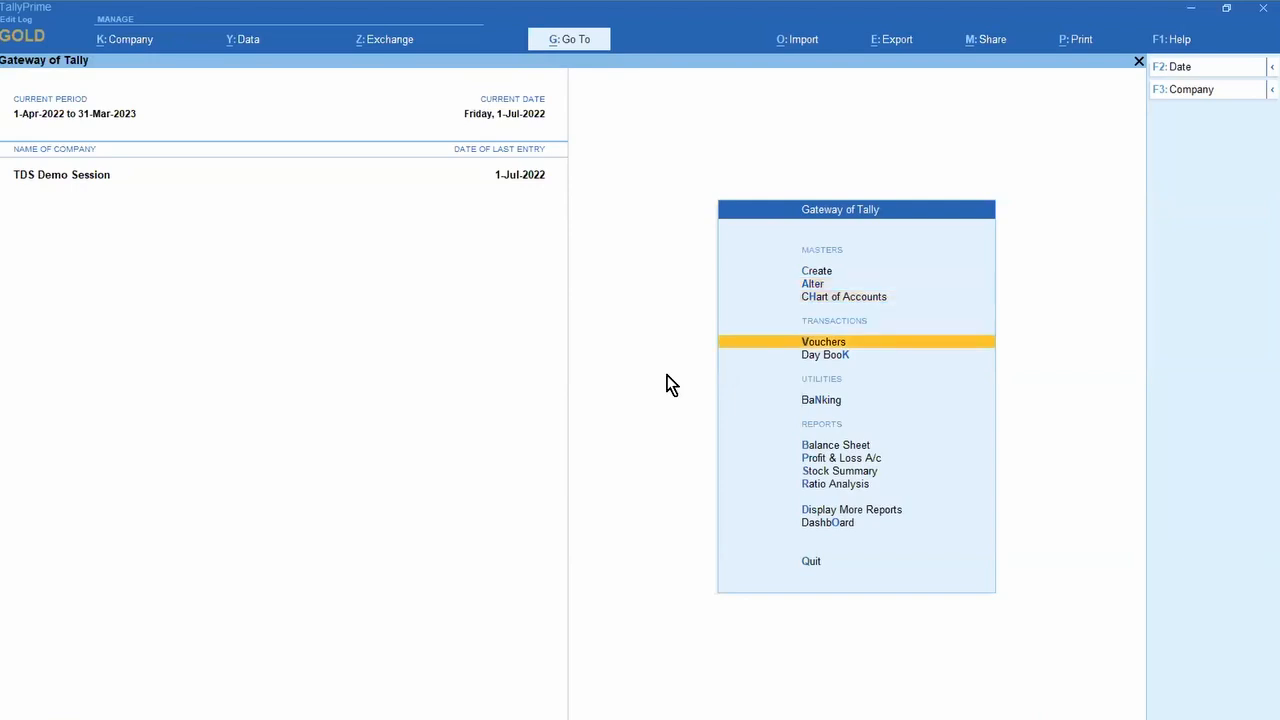
key("Return")
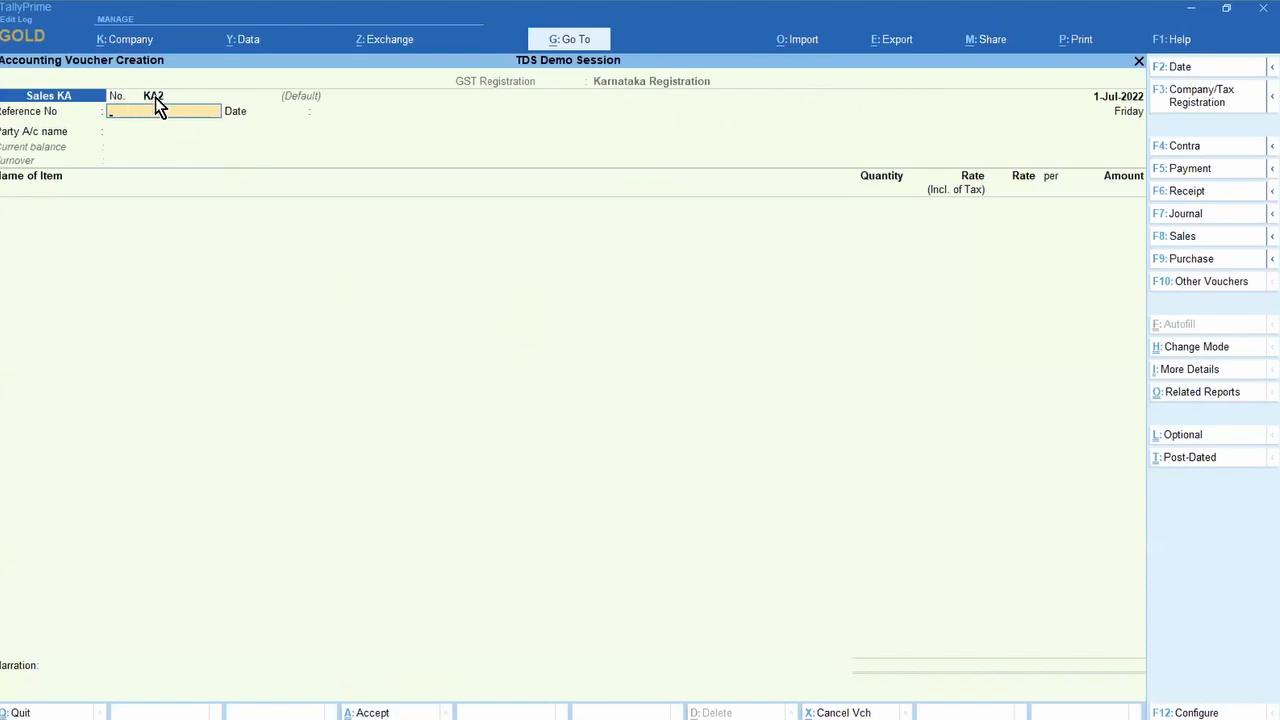
Step: Discard the new voucher and open July in the Sales Register under Account Books
key("Escape")
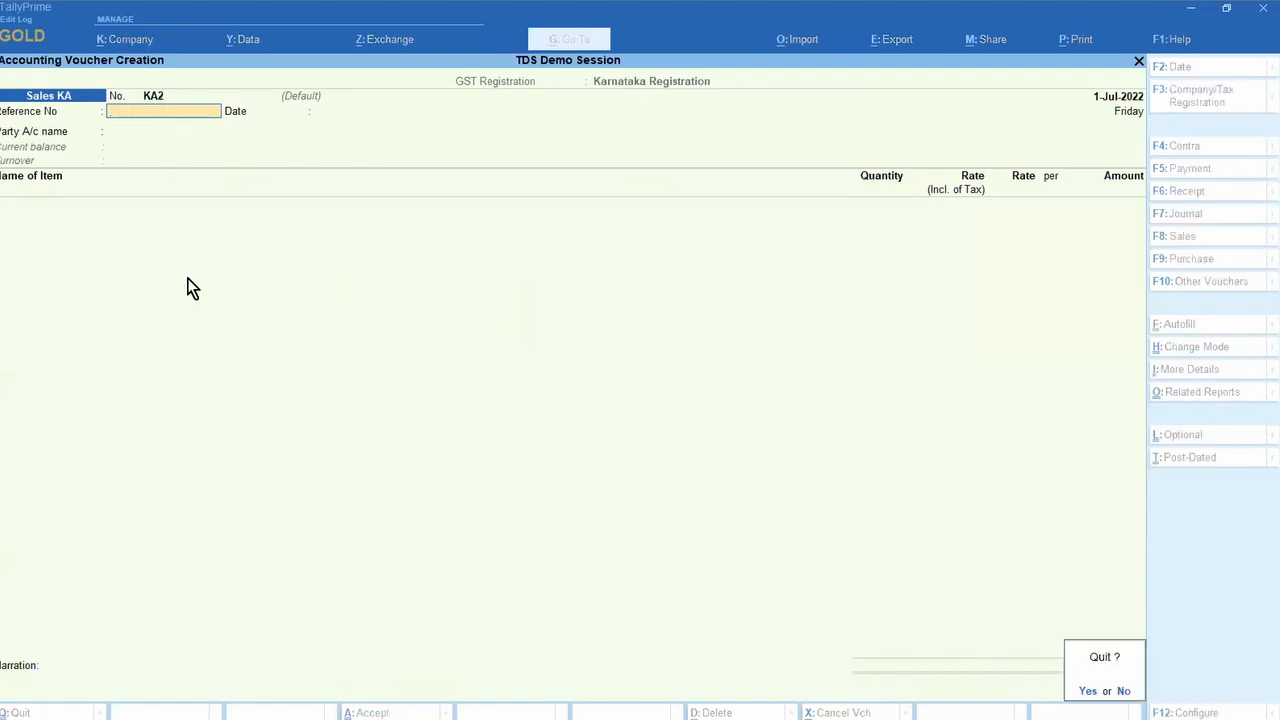
key("y")
key("d")
key("a")
key("s")
key("Return")
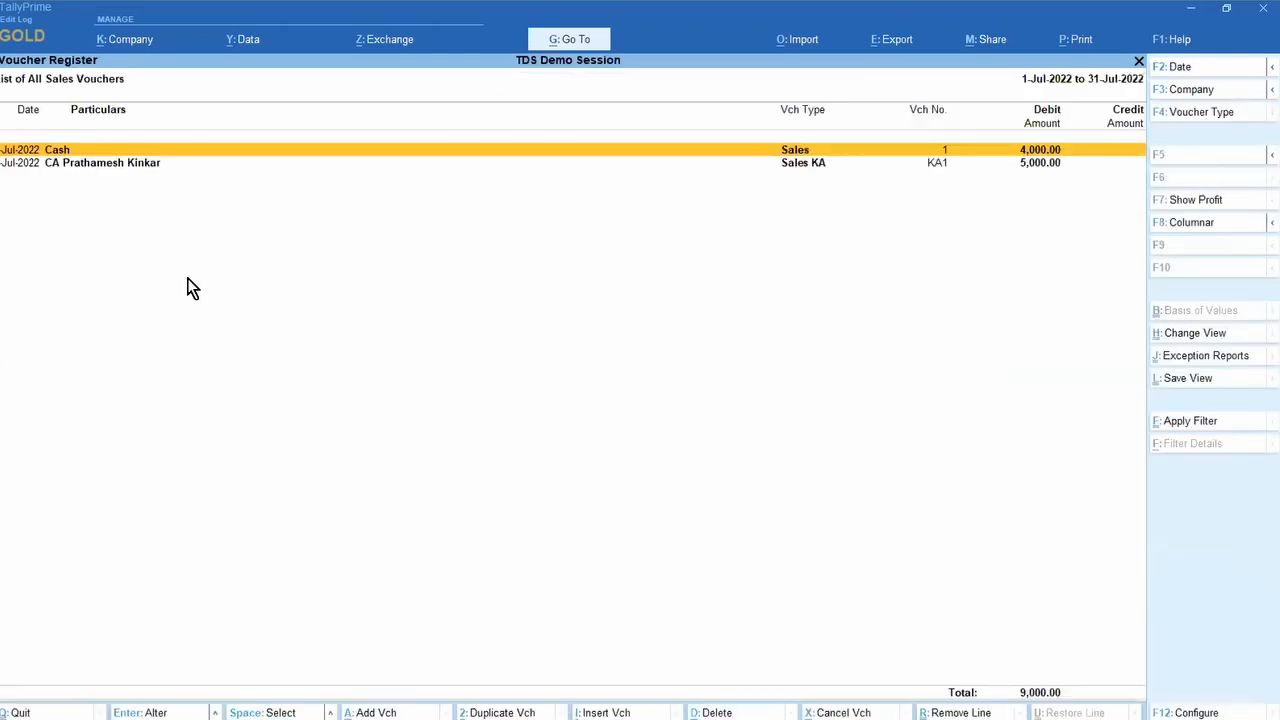
Step: Review Sales KA voucher KA1, accept it, and go back to the Gateway
key("Down")
key("Return")
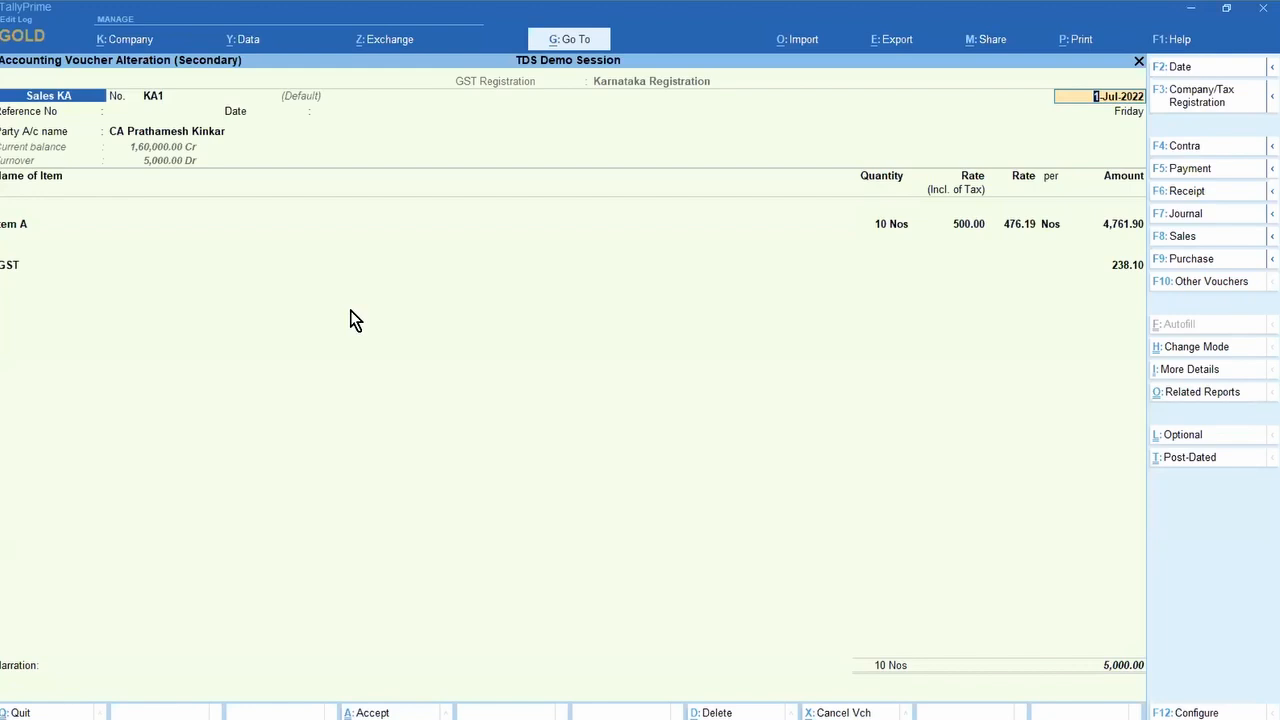
key("ctrl+a")
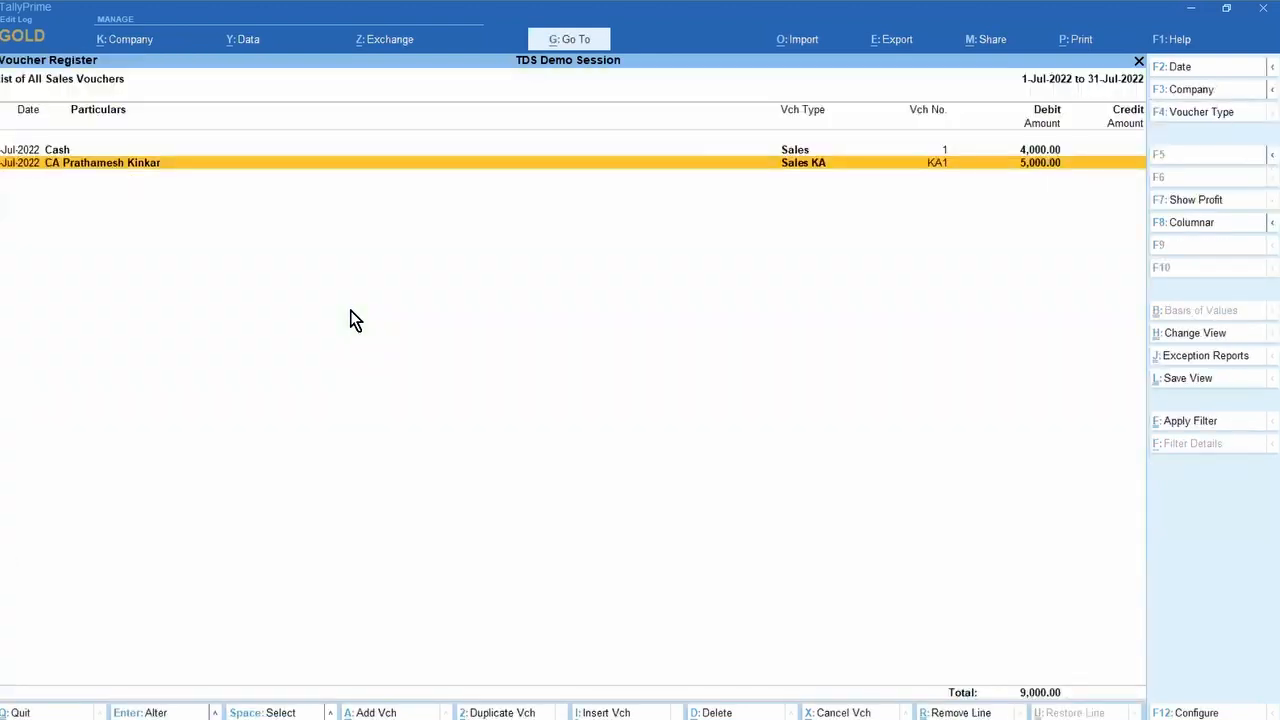
key("Escape")
key("Escape")
key("Escape")
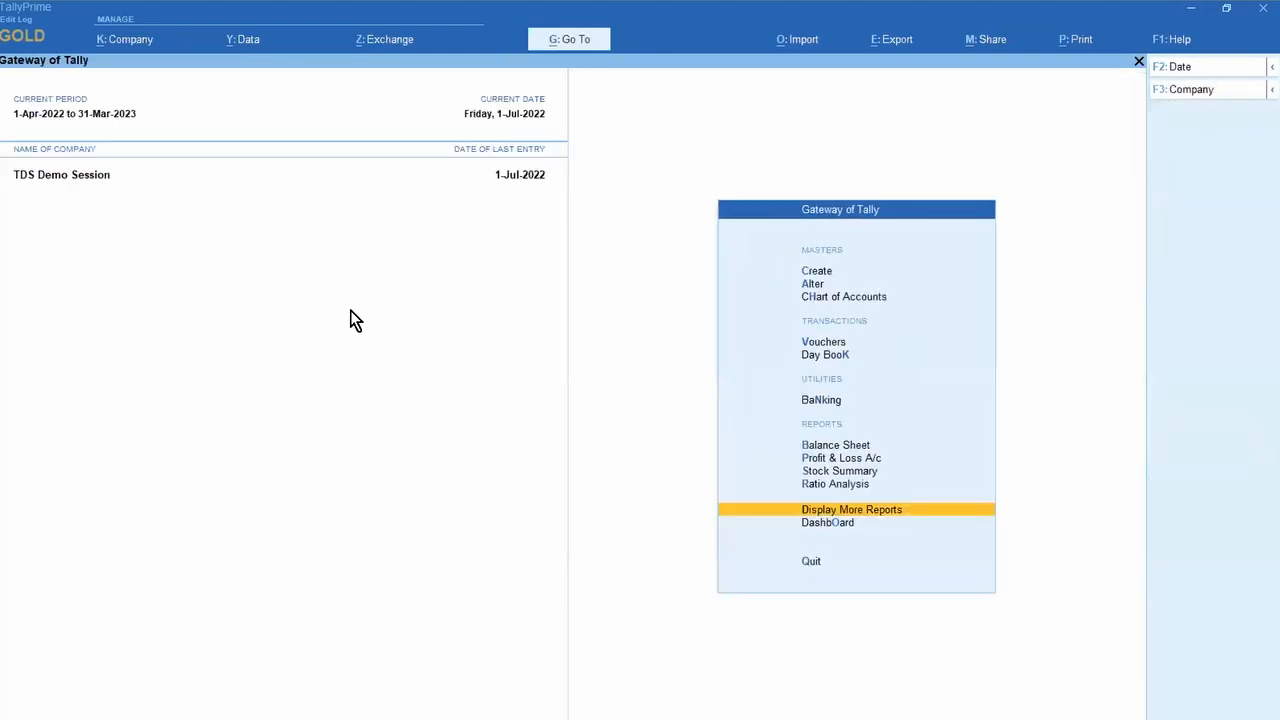
Step: Switch a new voucher to plain Sales in the Default series (No. 2) and open More Details
key("v")
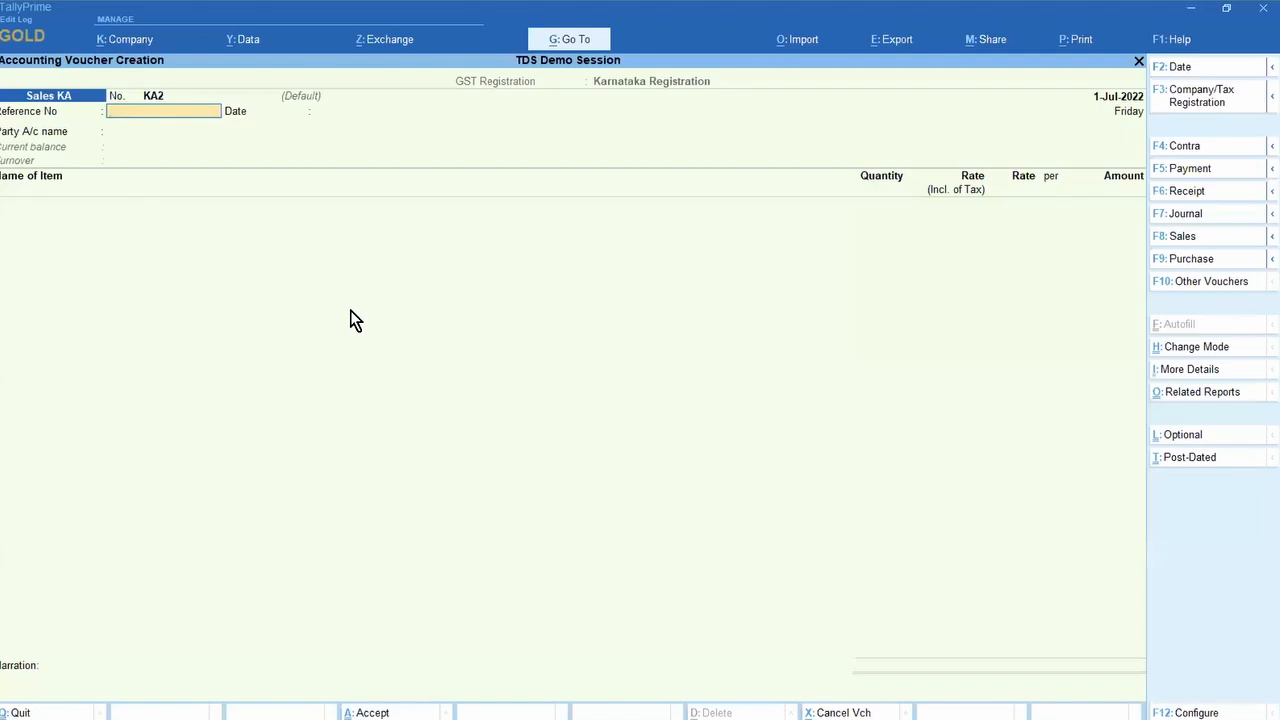
key("F8")
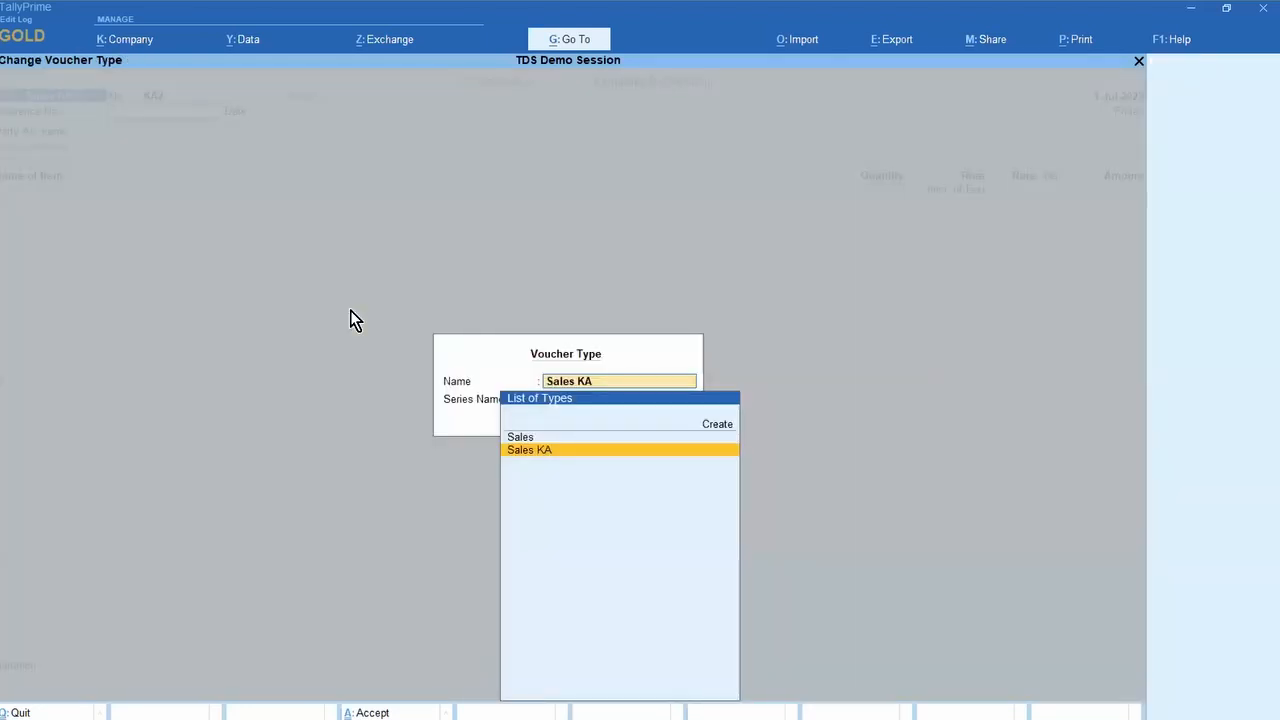
key("Up")
key("Return")
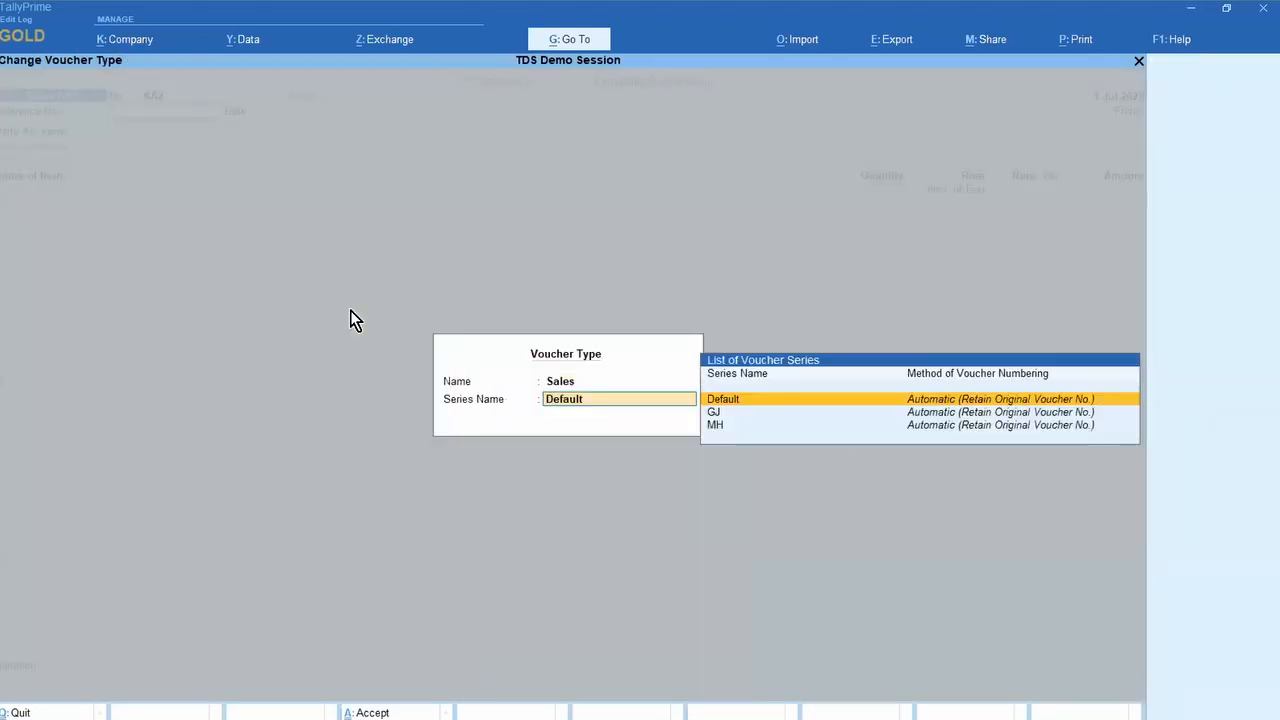
key("Down")
key("Down")
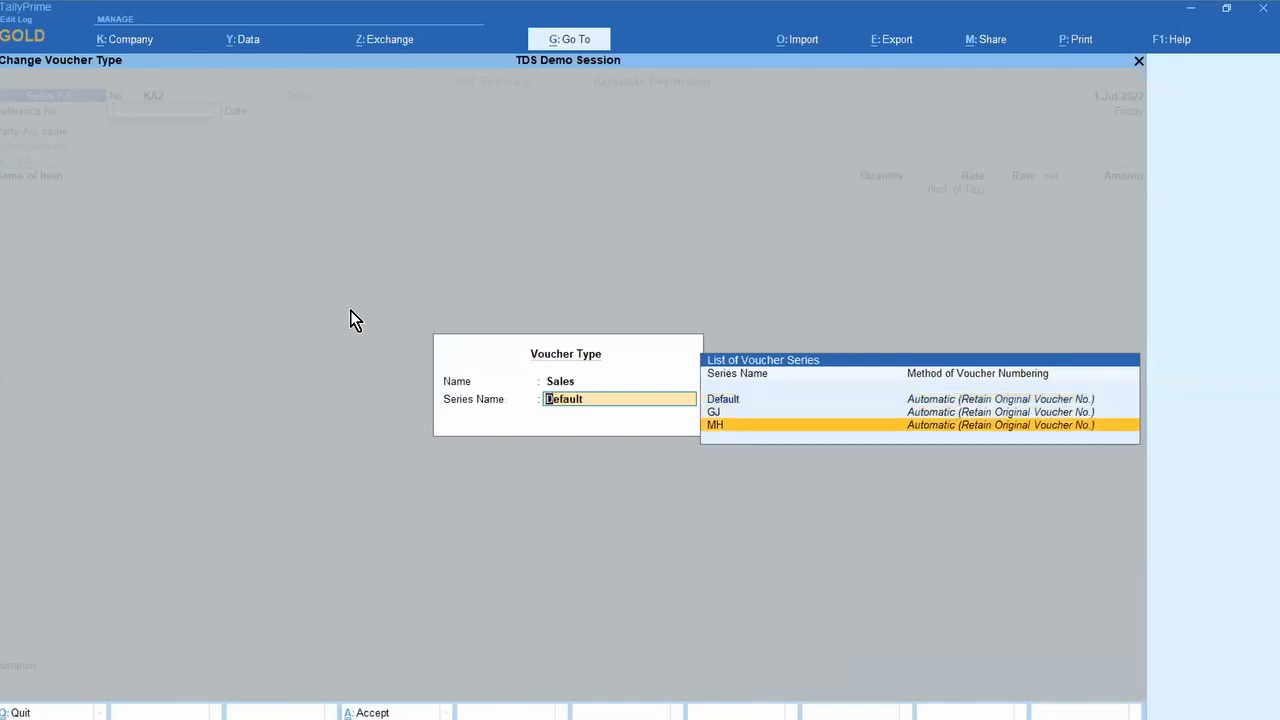
key("Up")
key("Up")
key("Return")
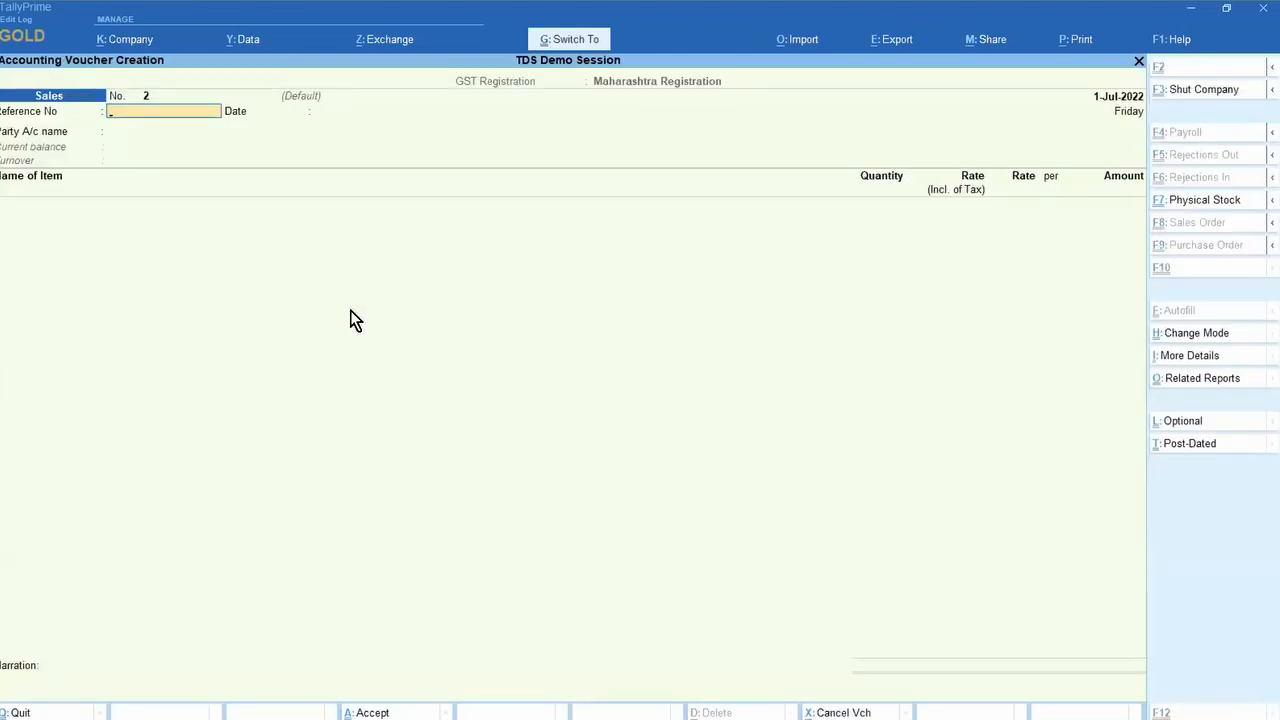
key("ctrl+i")
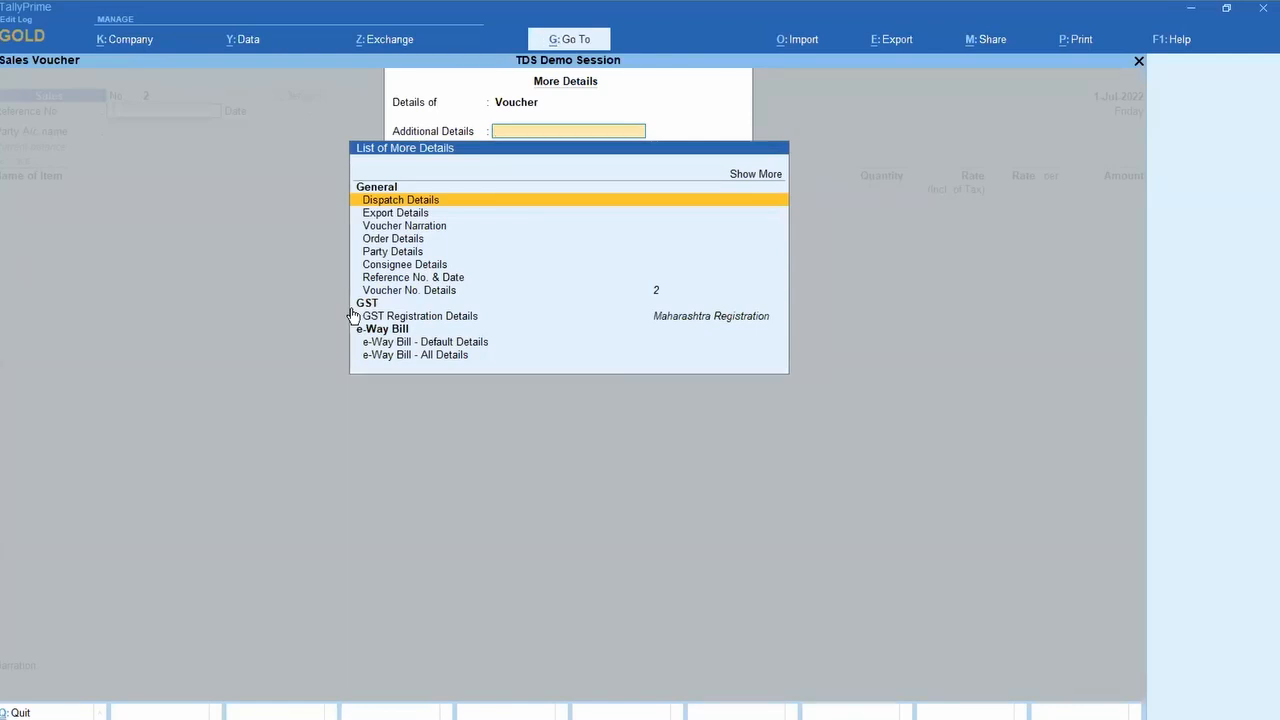
Step: Keep Maharashtra Registration and pick the GJ series, accepting voucher No. 1
key("Down")
key("Down")
key("Down")
key("Down")
key("Down")
key("Down")
key("Down")
key("Down")
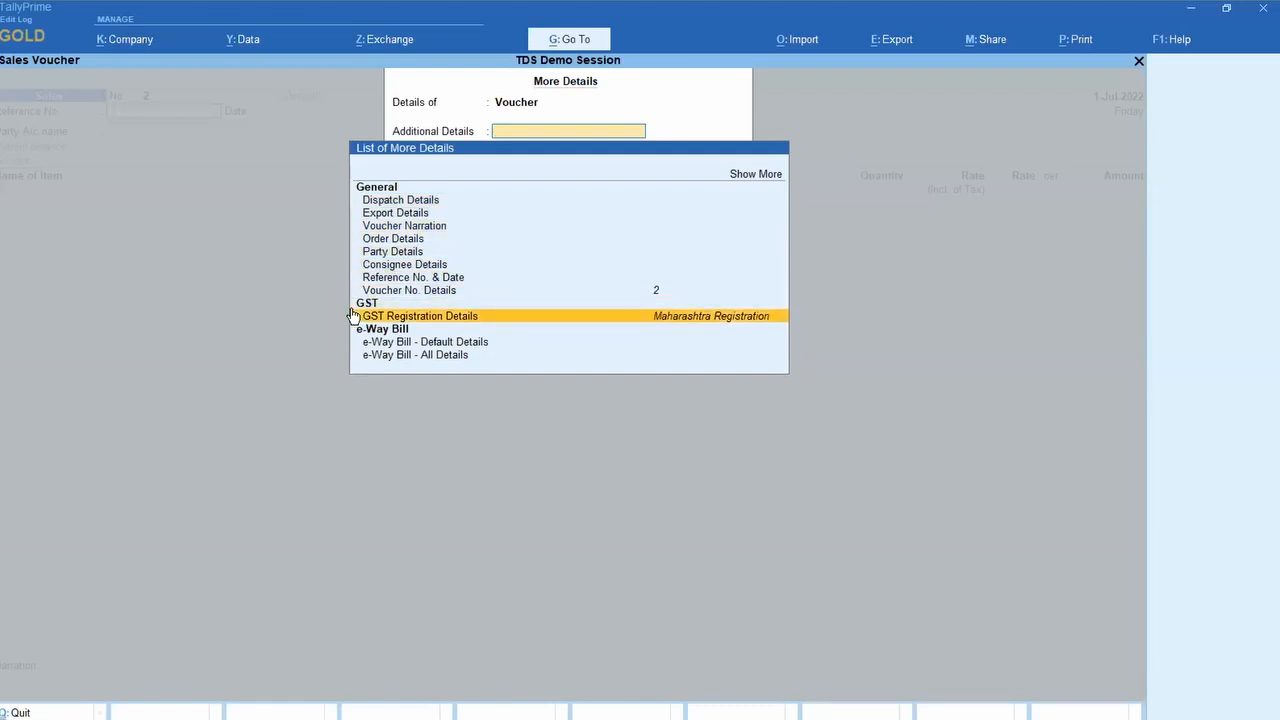
key("Return")
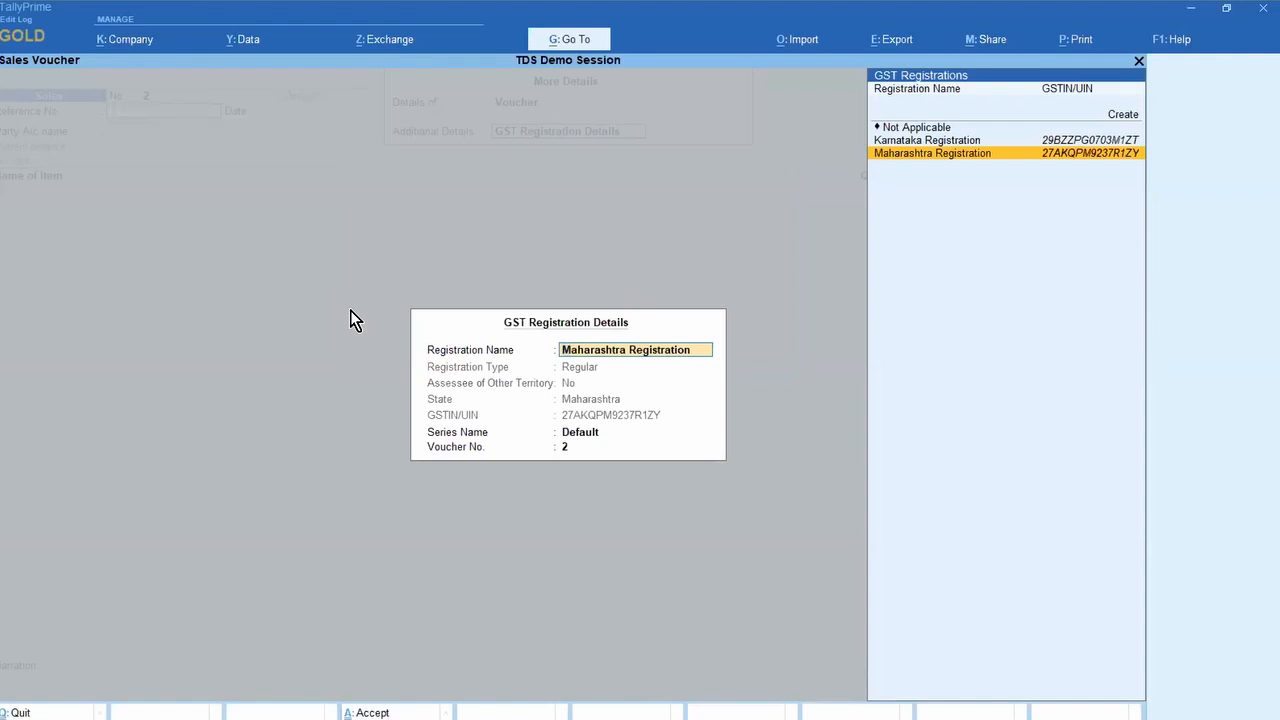
key("Up")
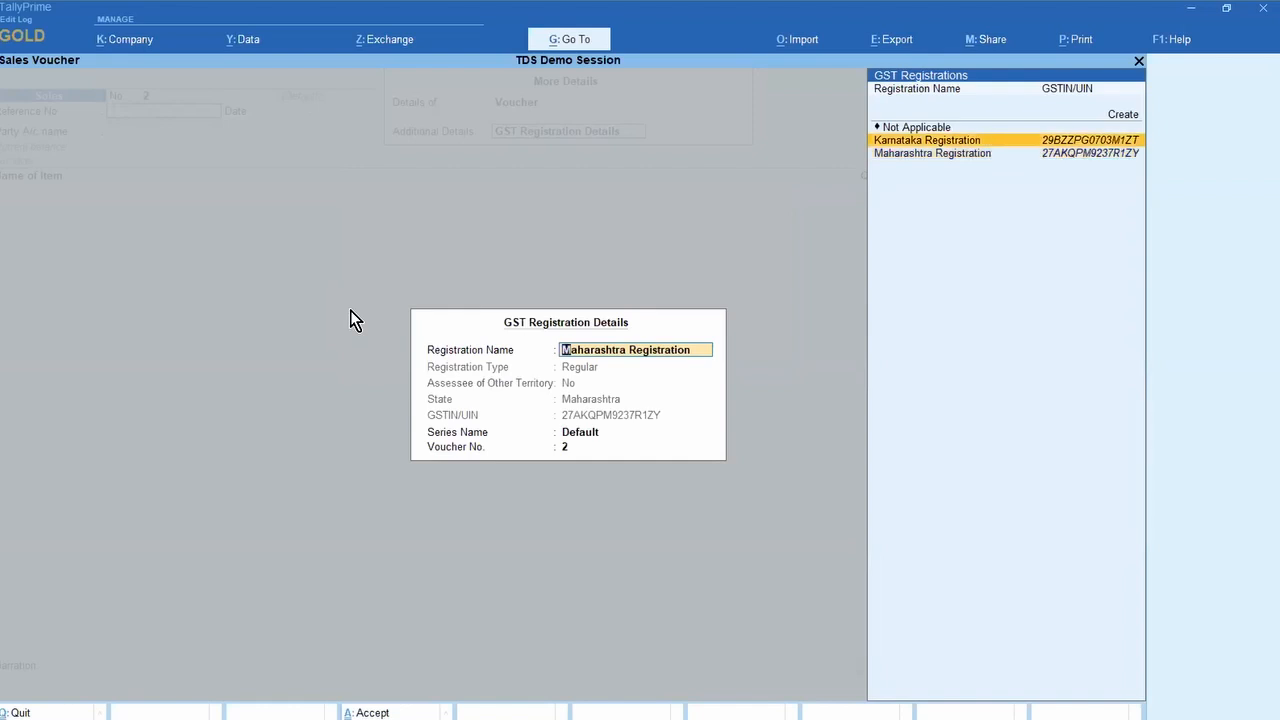
key("Down")
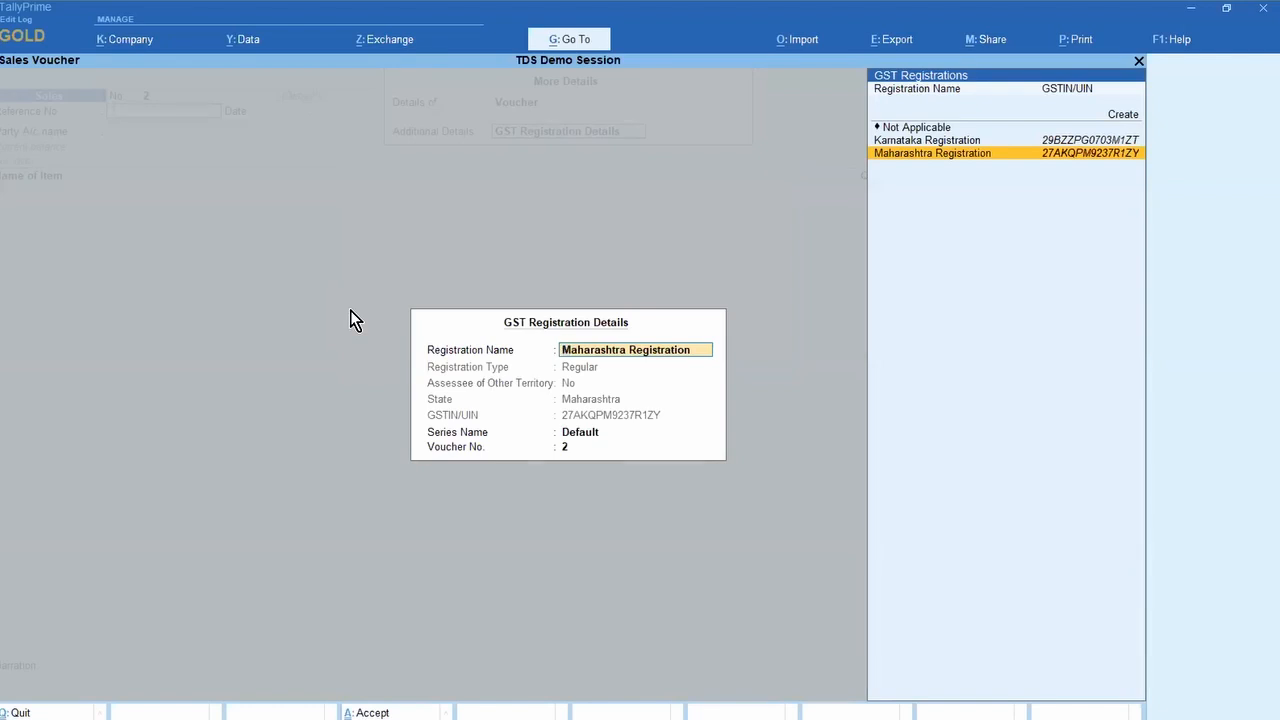
key("Return")
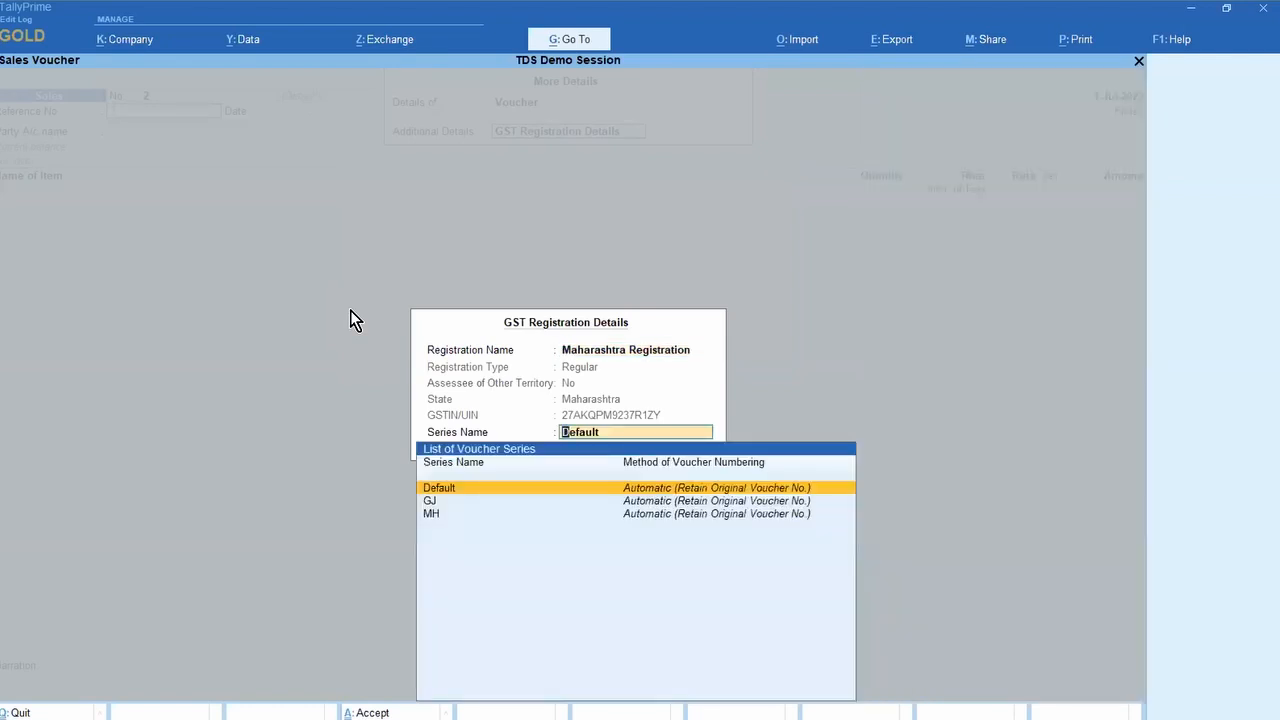
key("Down")
key("Down")
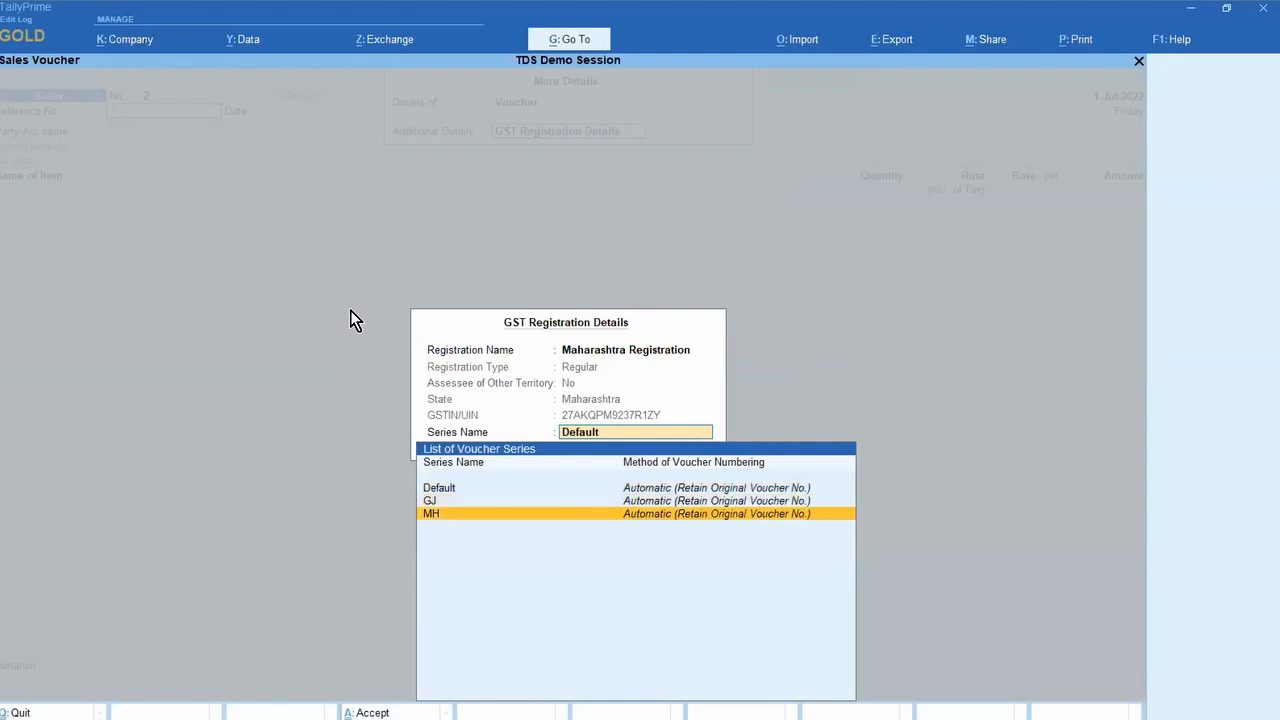
key("Up")
key("Up")
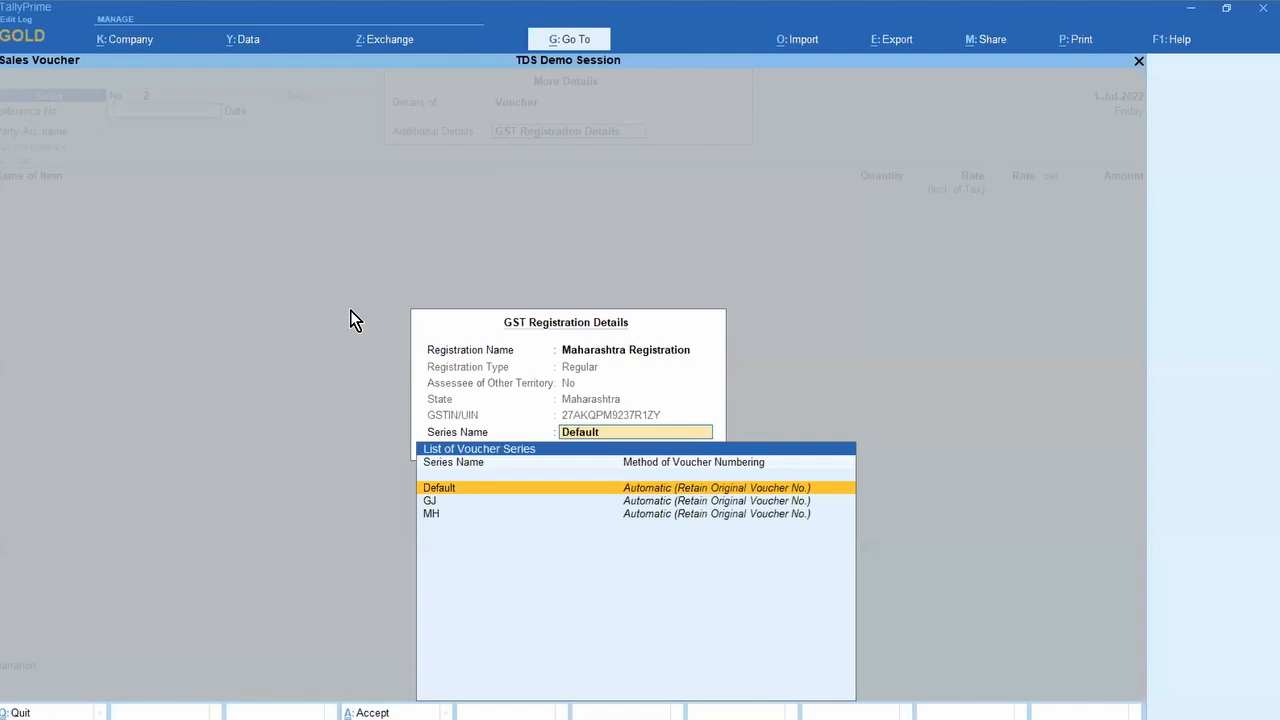
key("Down")
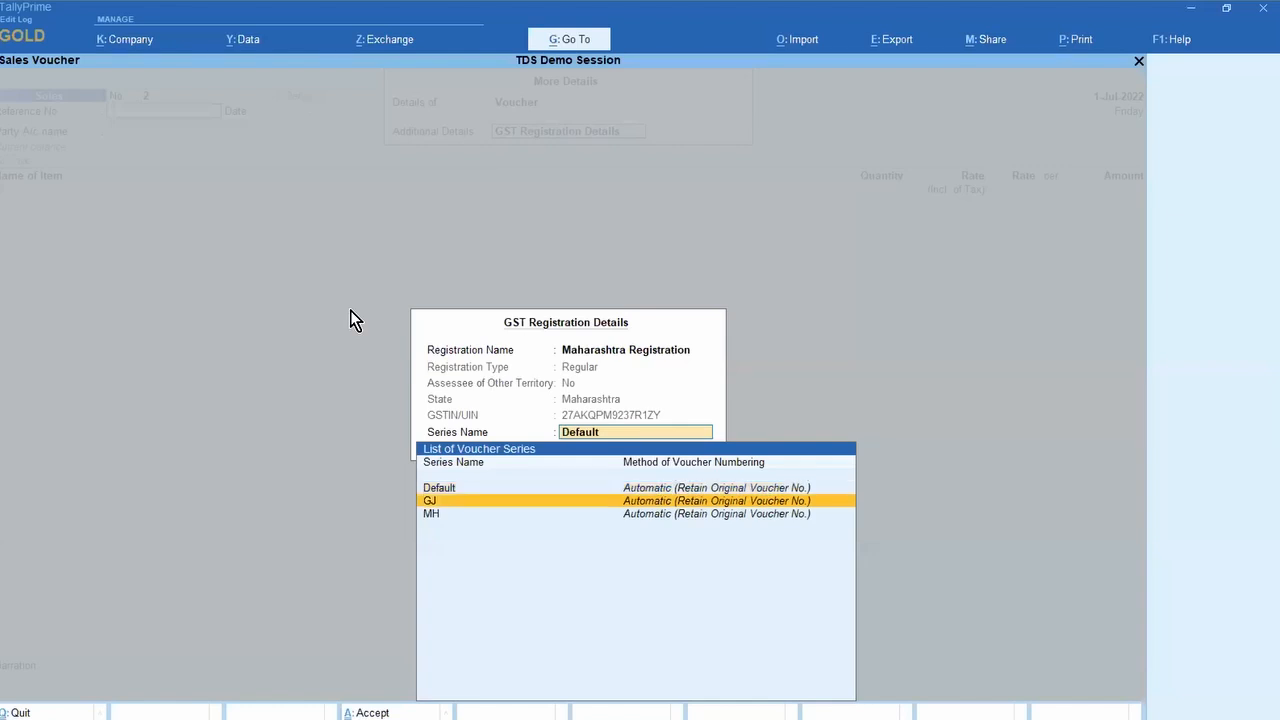
key("Return")
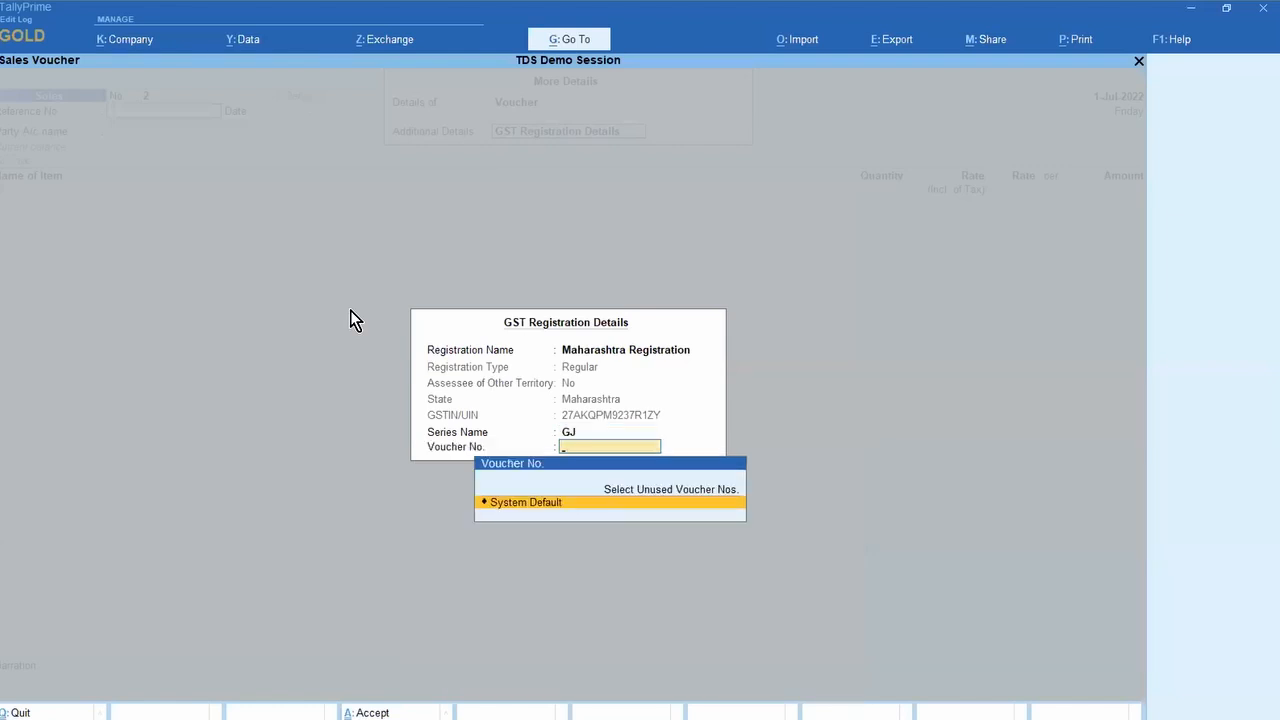
key("Return")
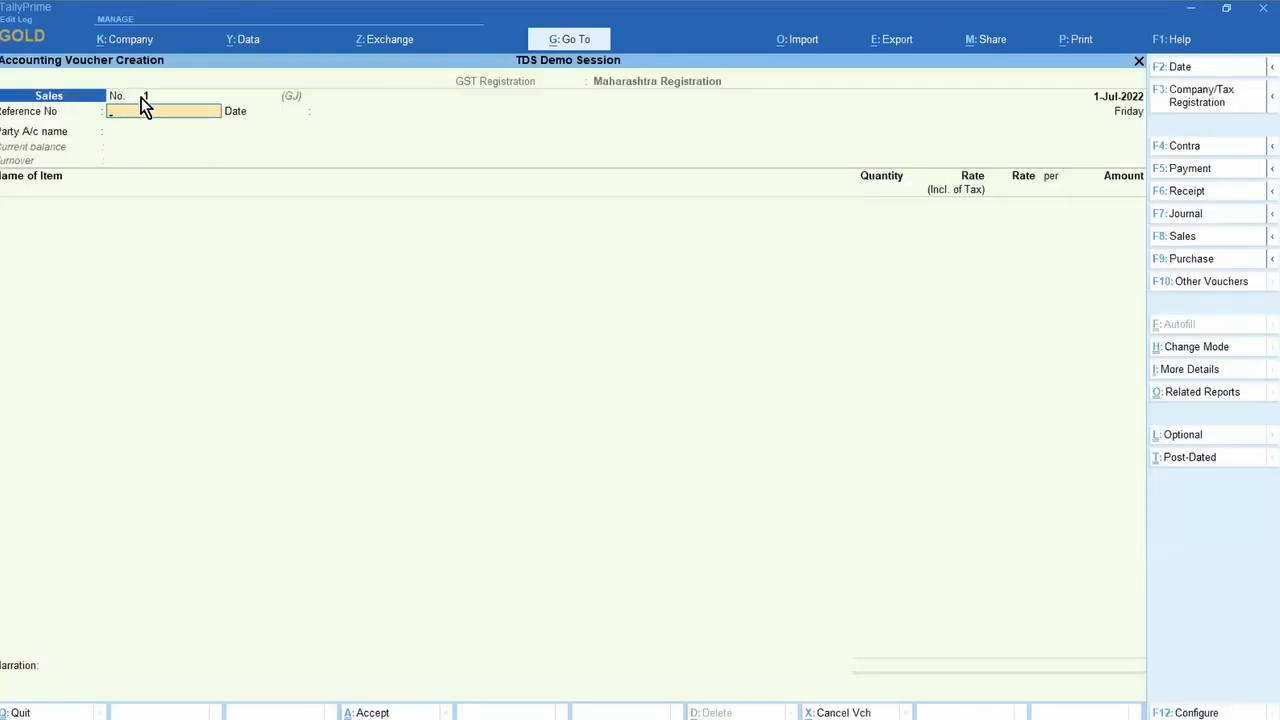
Step: Set the sales voucher's GST registration to Karnataka Registration, Default series, voucher number 2
key("ctrl")
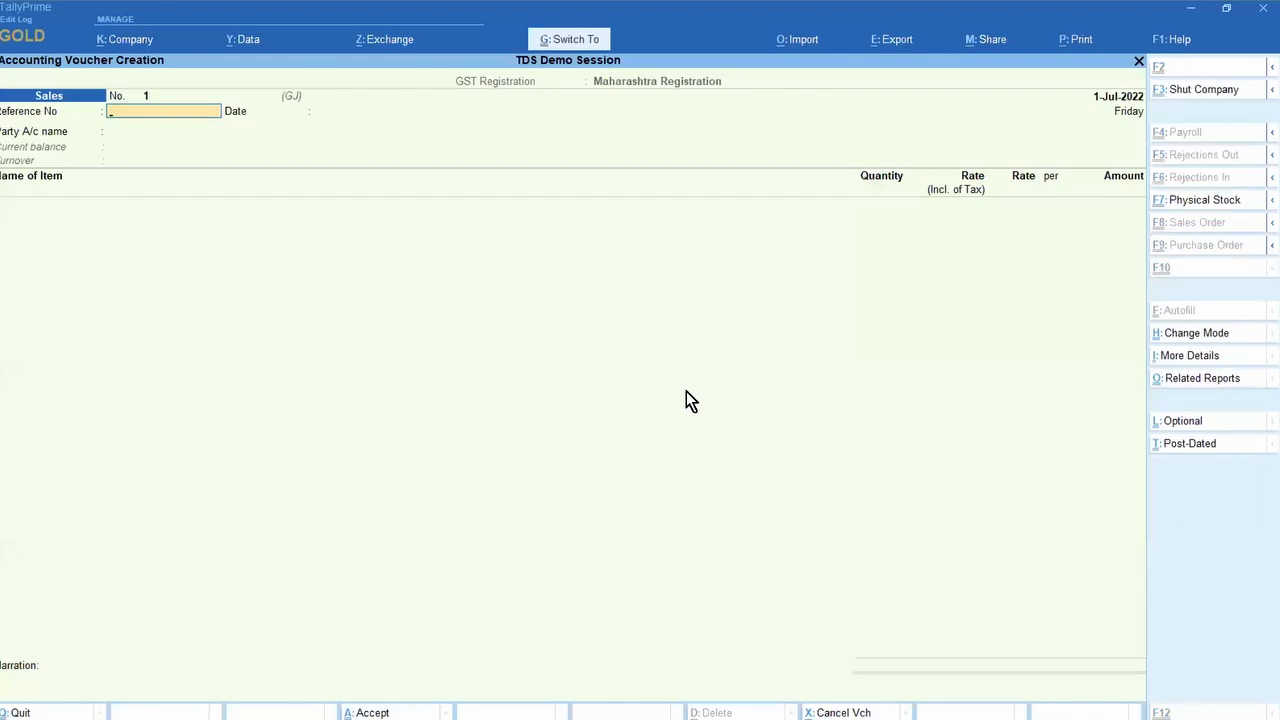
key("ctrl+i")
key("Down")
key("Down")
key("Down")
key("Down")
key("Down")
key("Down")
key("Down")
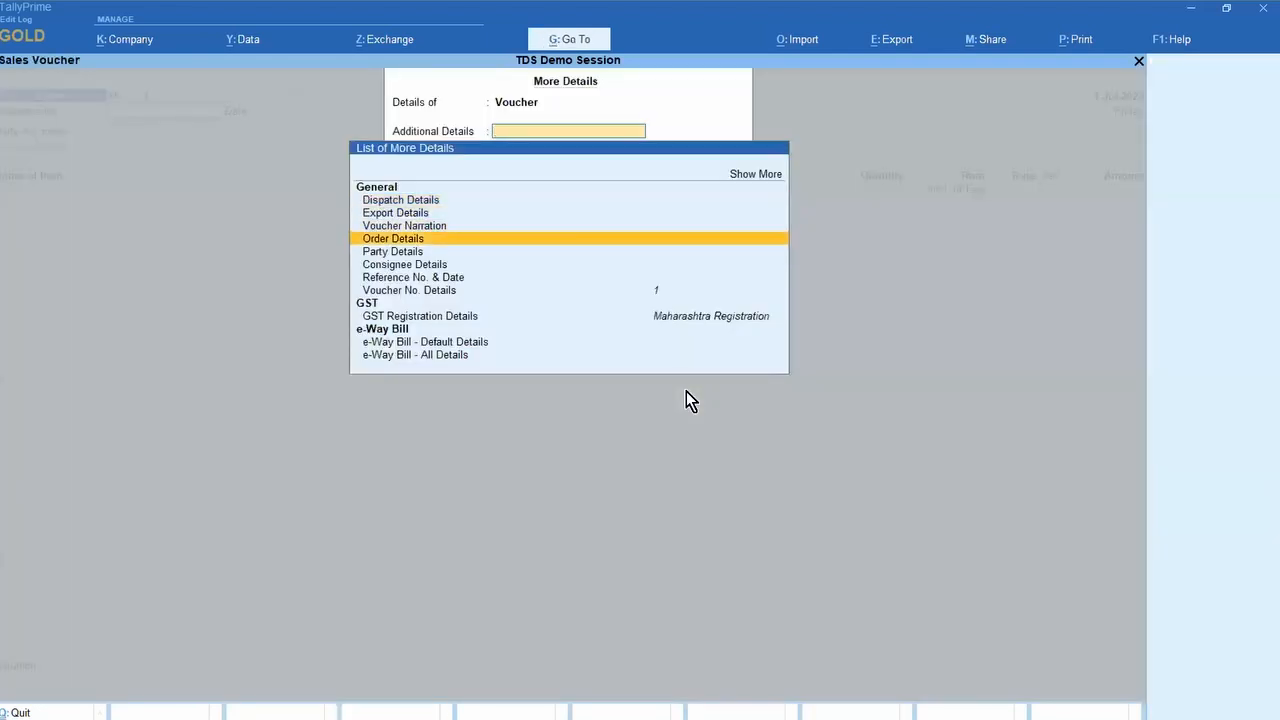
key("Down")
key("Return")
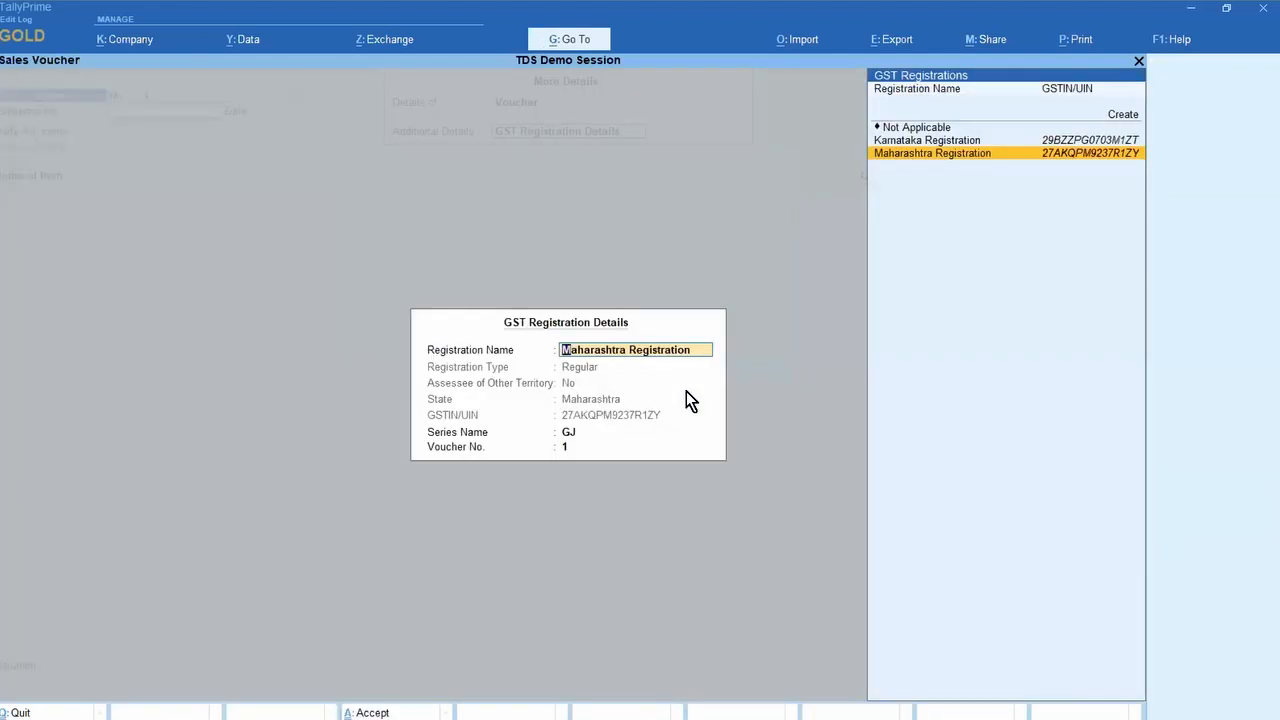
key("Up")
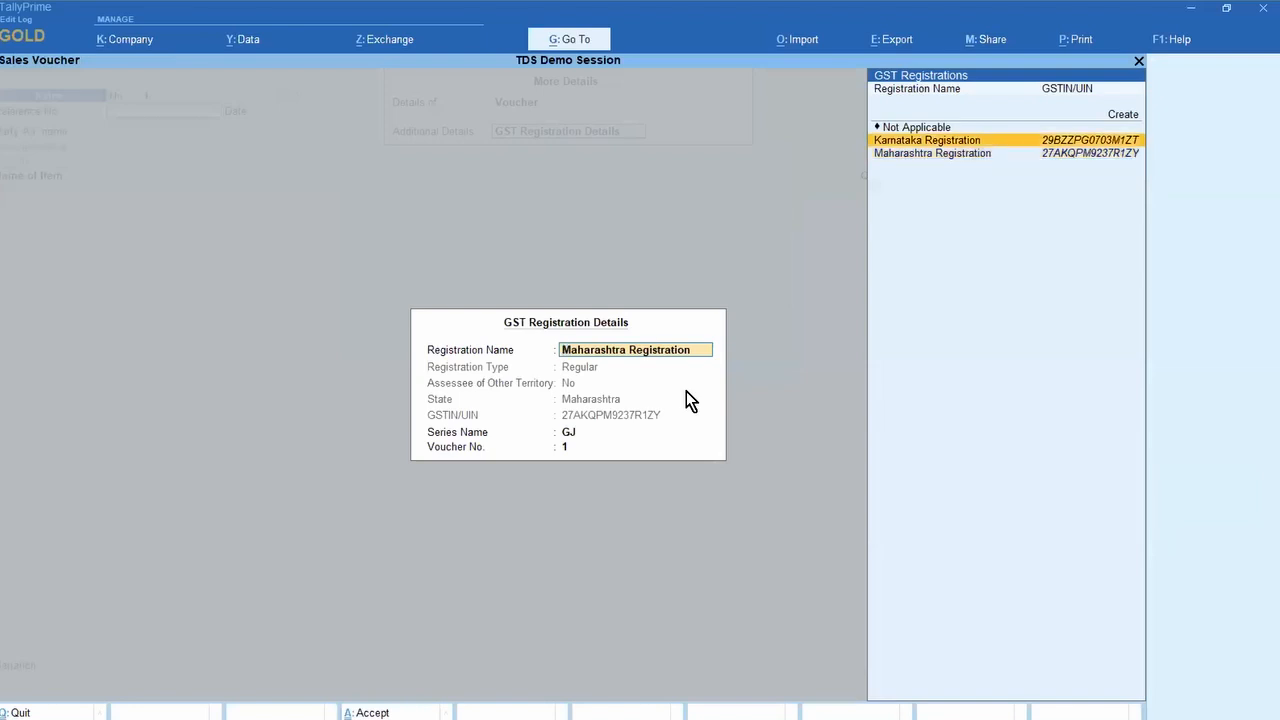
key("Return")
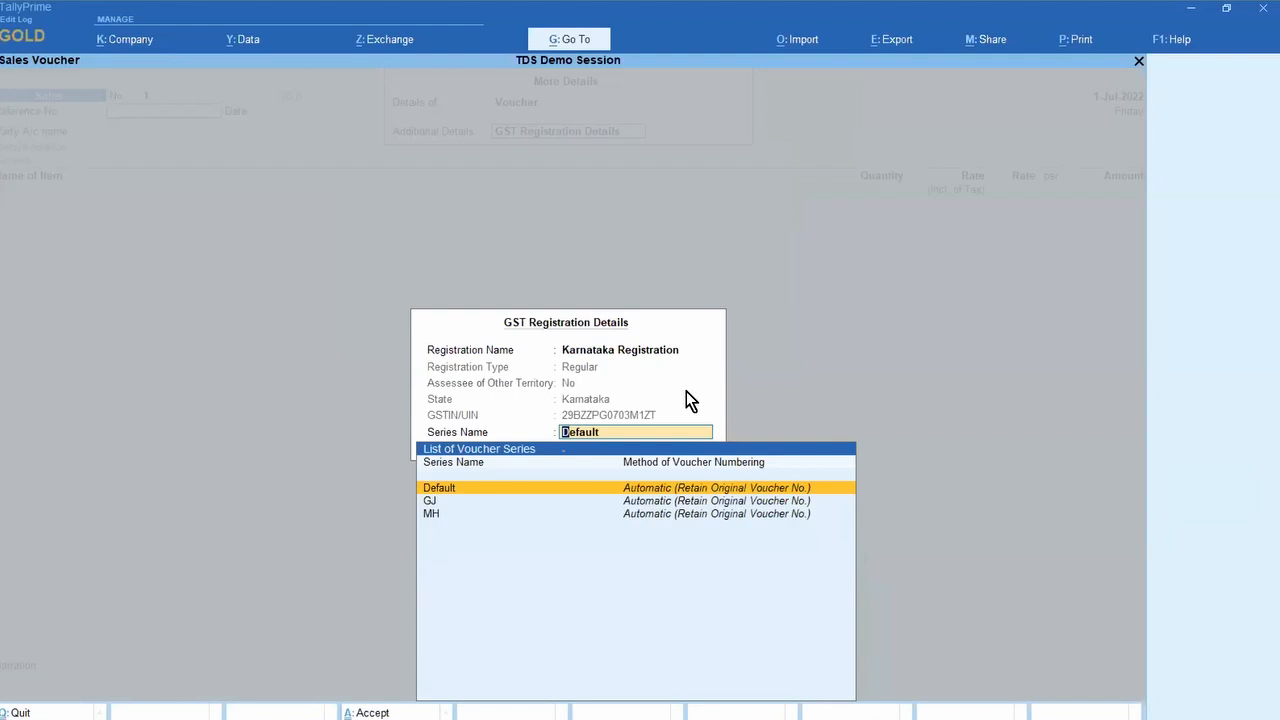
key("Return")
key("Return")
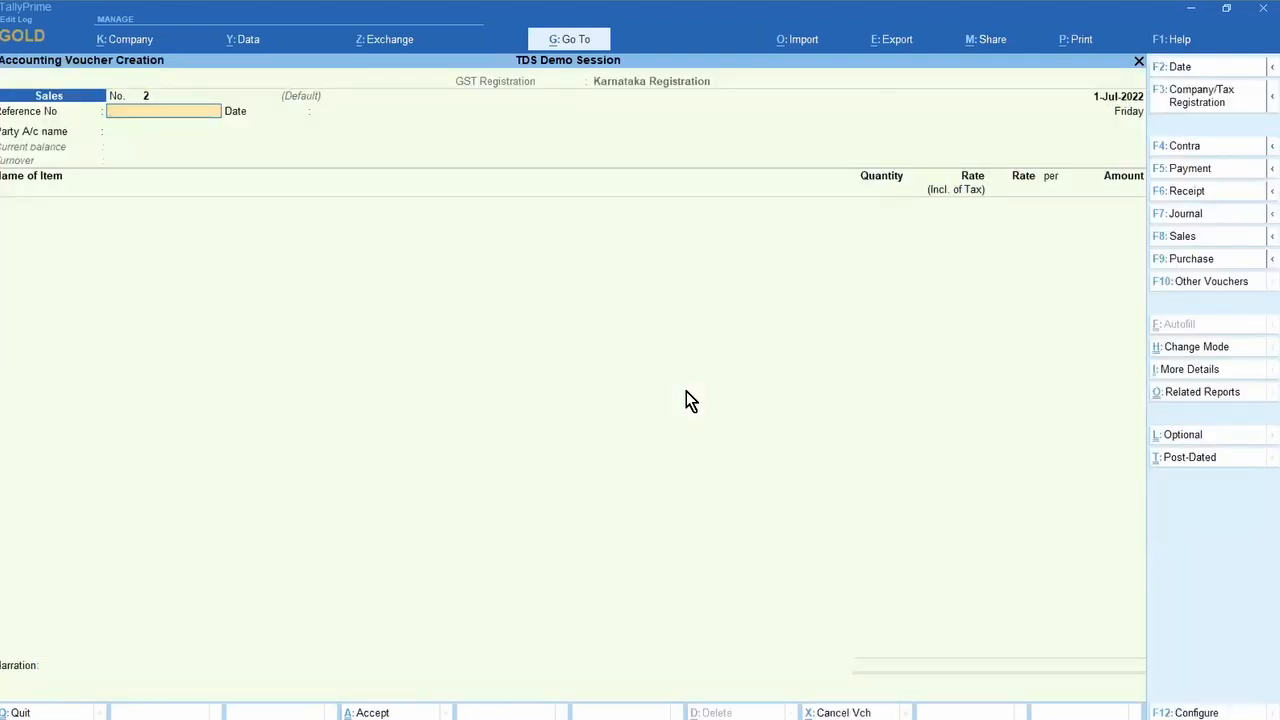
Step: Open the July Sales Register, review the Cash sales voucher, then open voucher KA1
key("Escape")
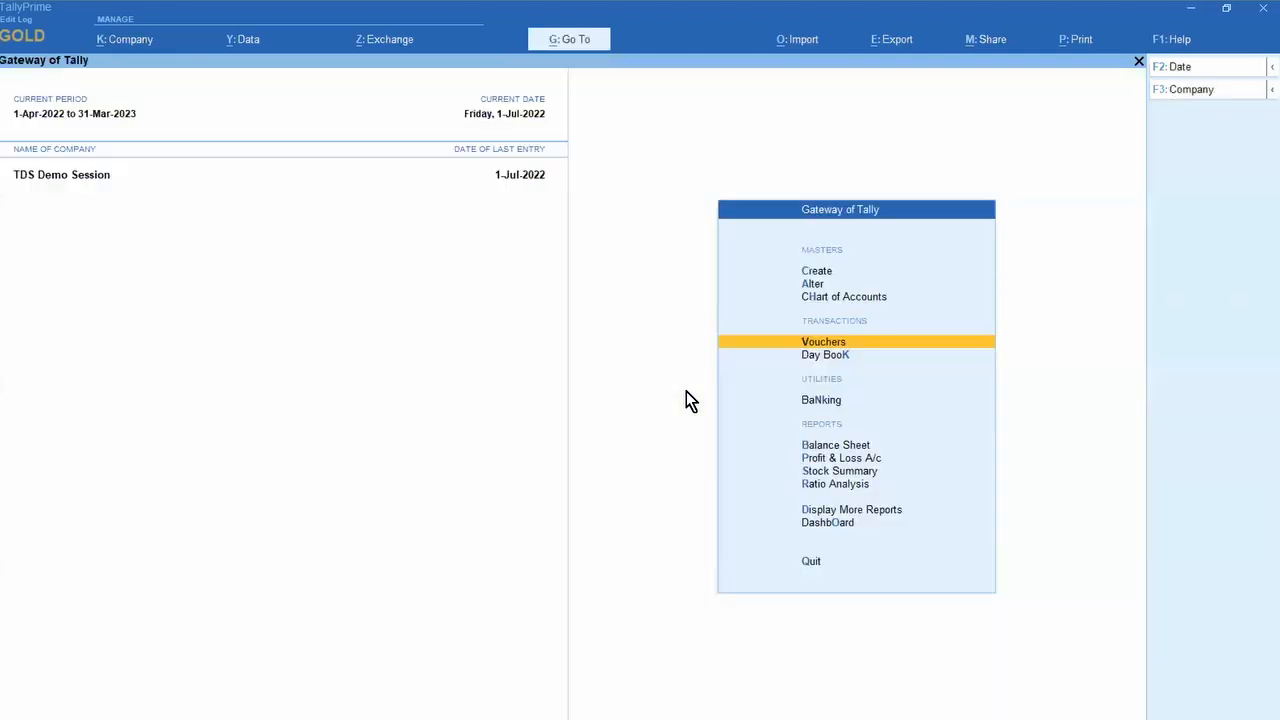
key("d")
key("a")
key("s")
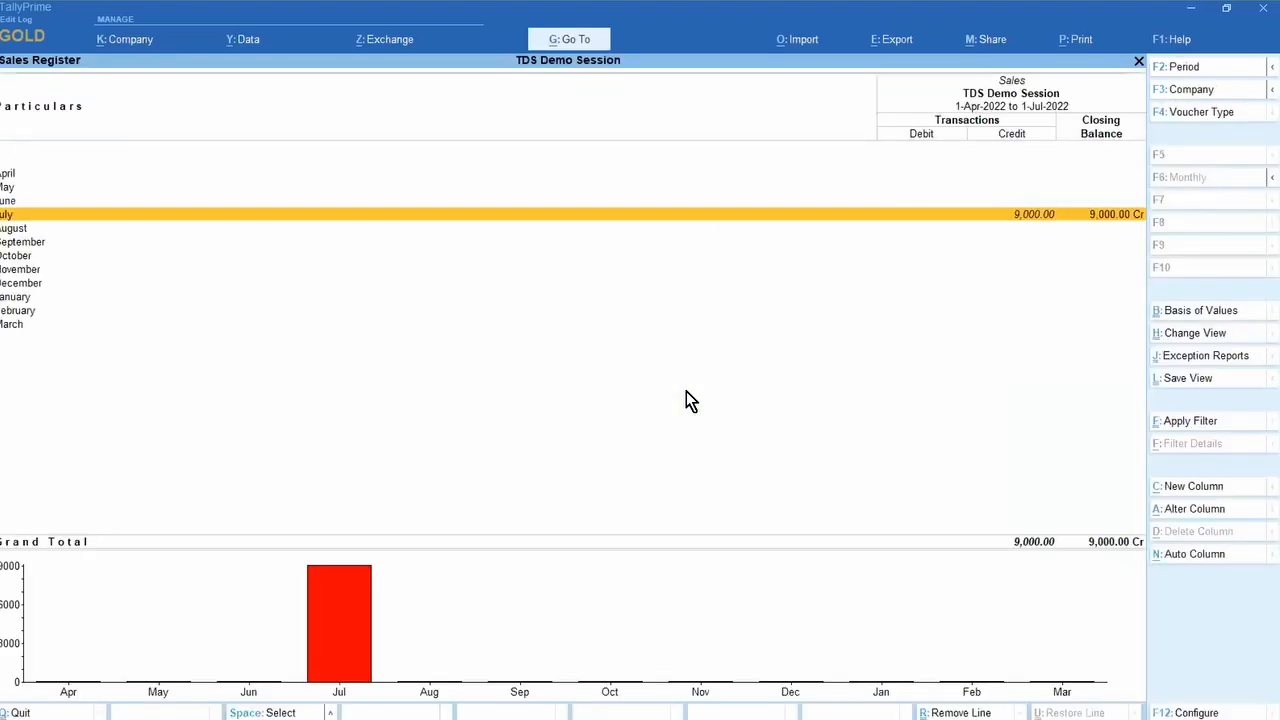
key("Return")
key("Down")
key("Up")
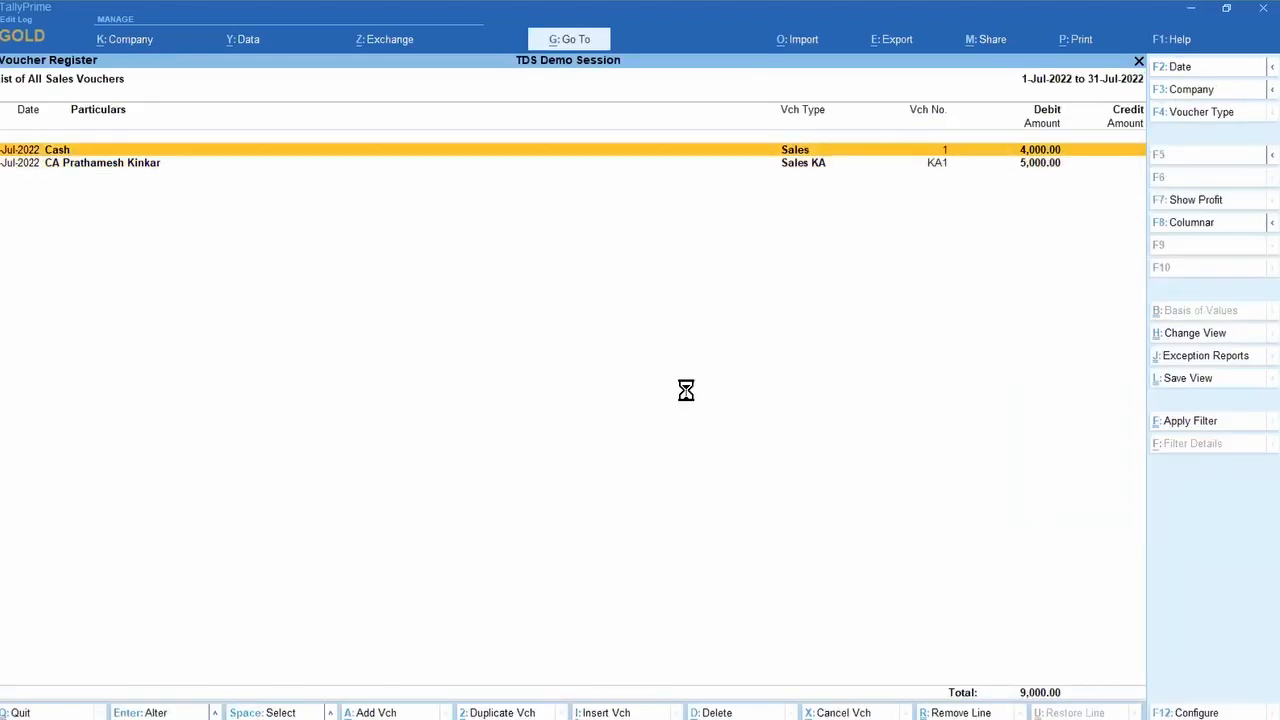
key("Return")
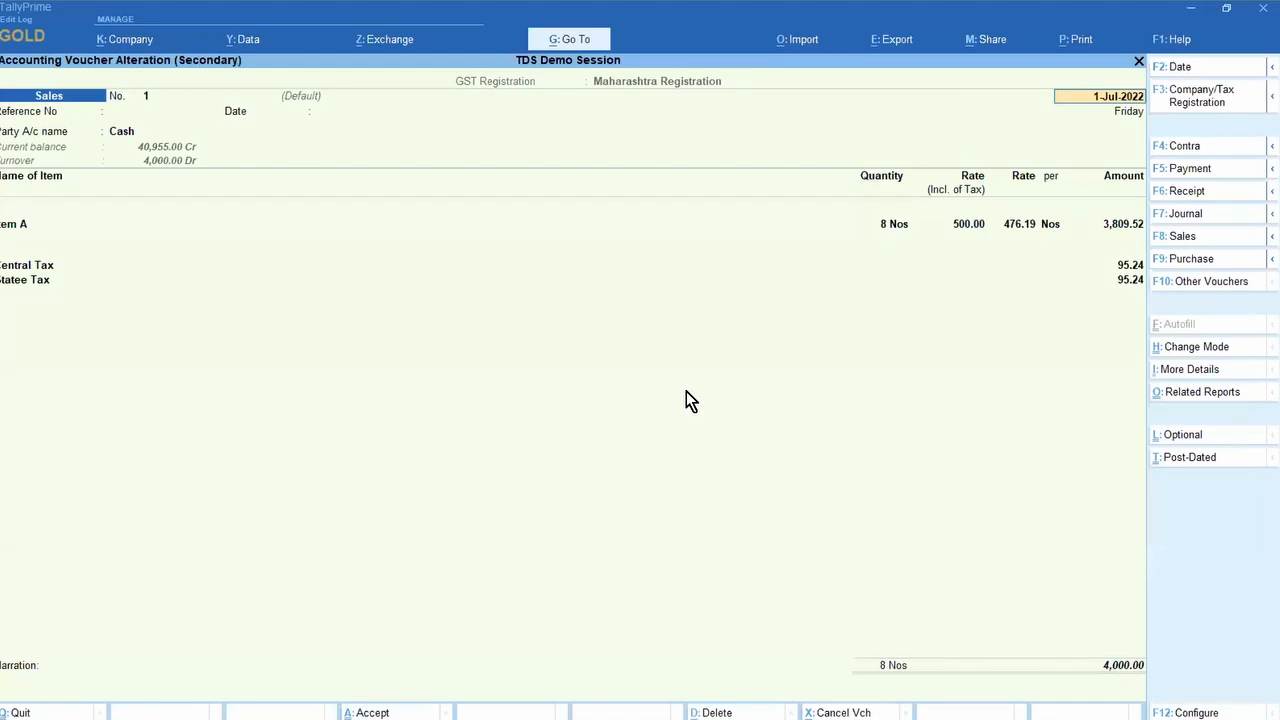
key("ctrl+a")
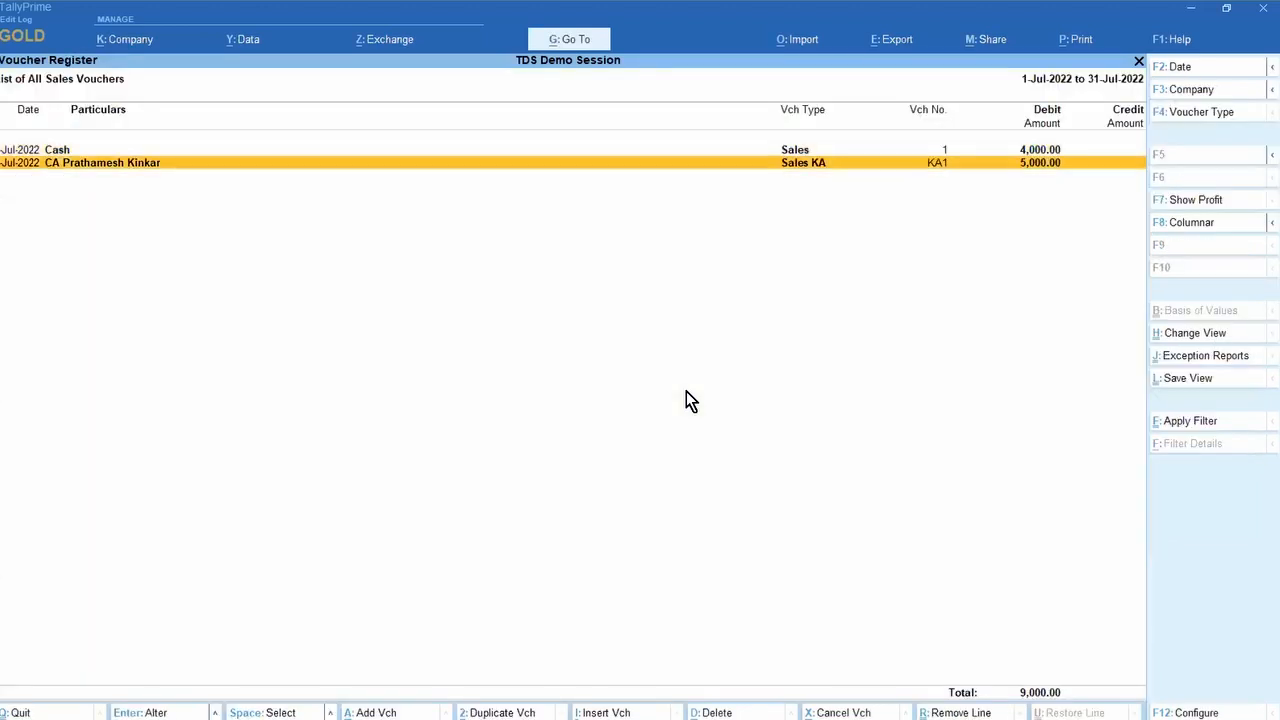
key("Return")
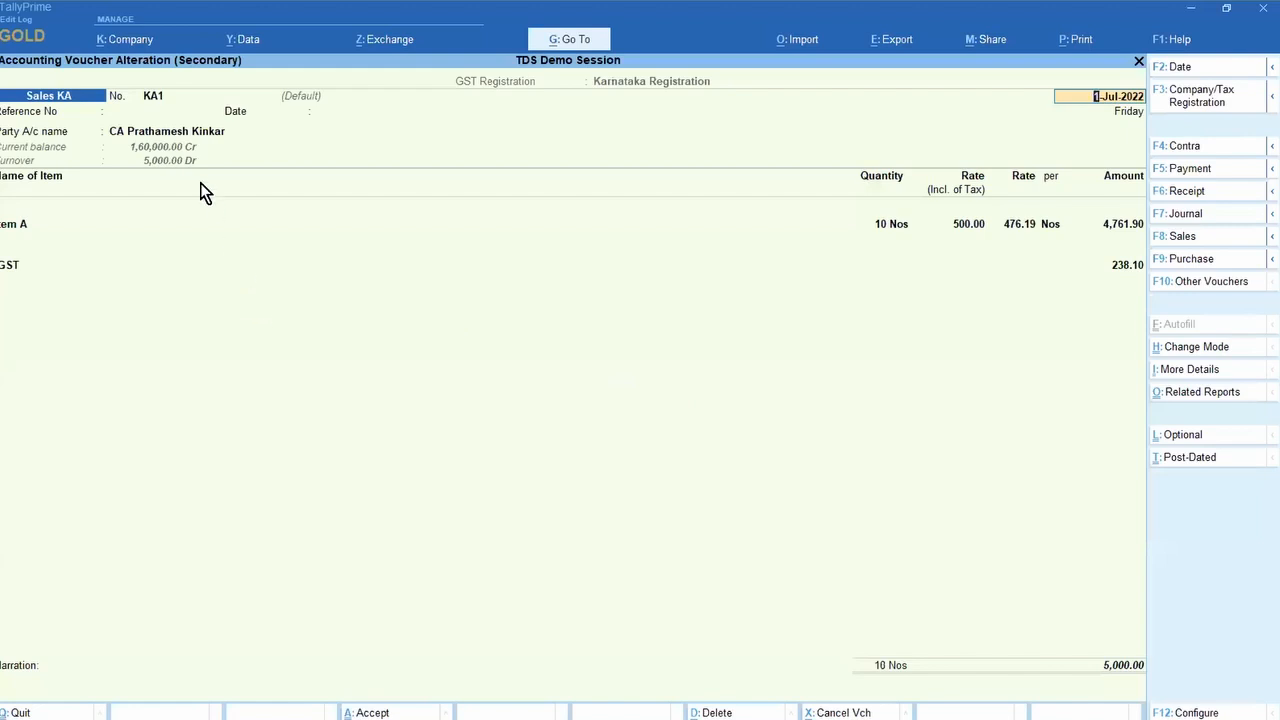
Step: Inspect KA1's party ledger and GST tax rows without making changes
left_click(175, 138)
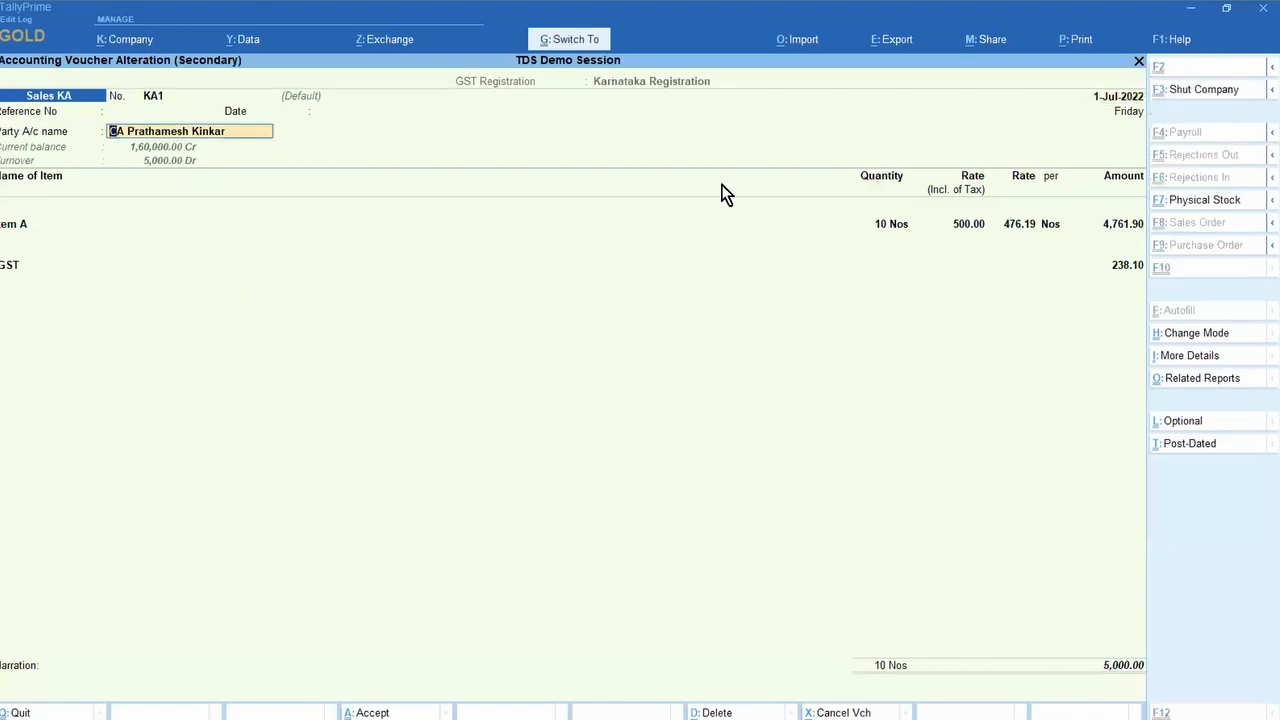
key("ctrl+Return")
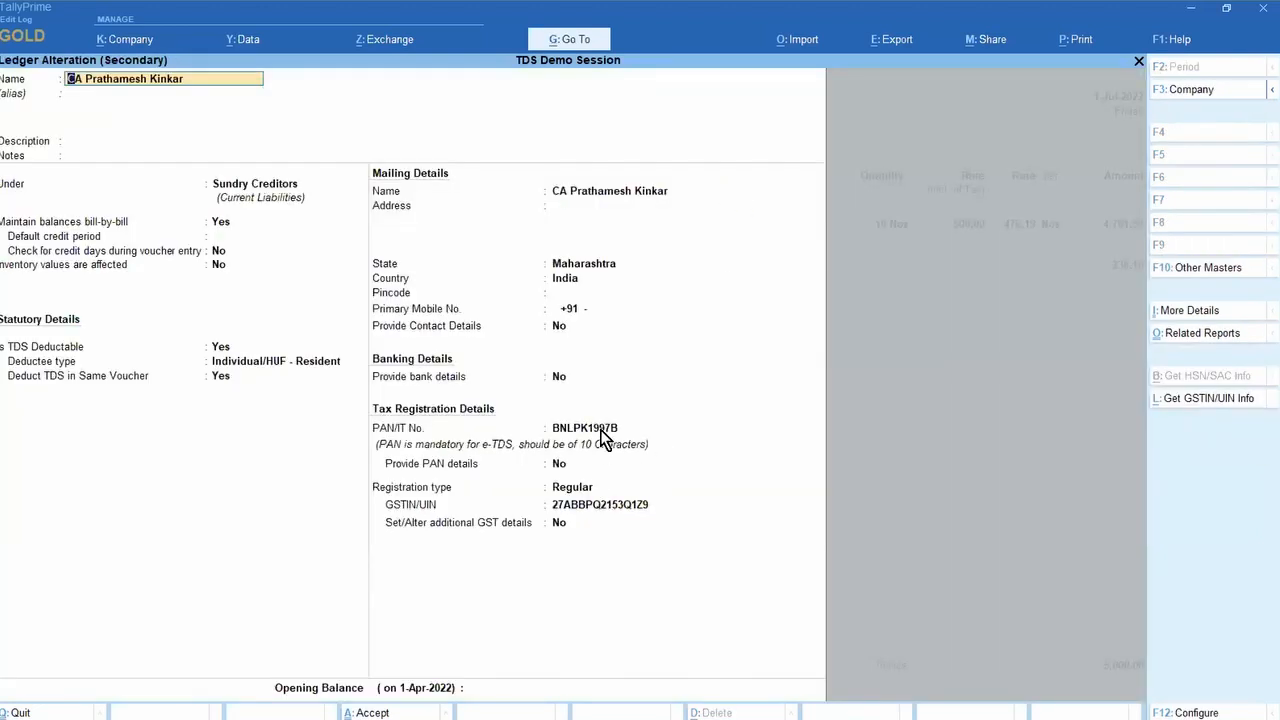
key("Escape")
key("Escape")
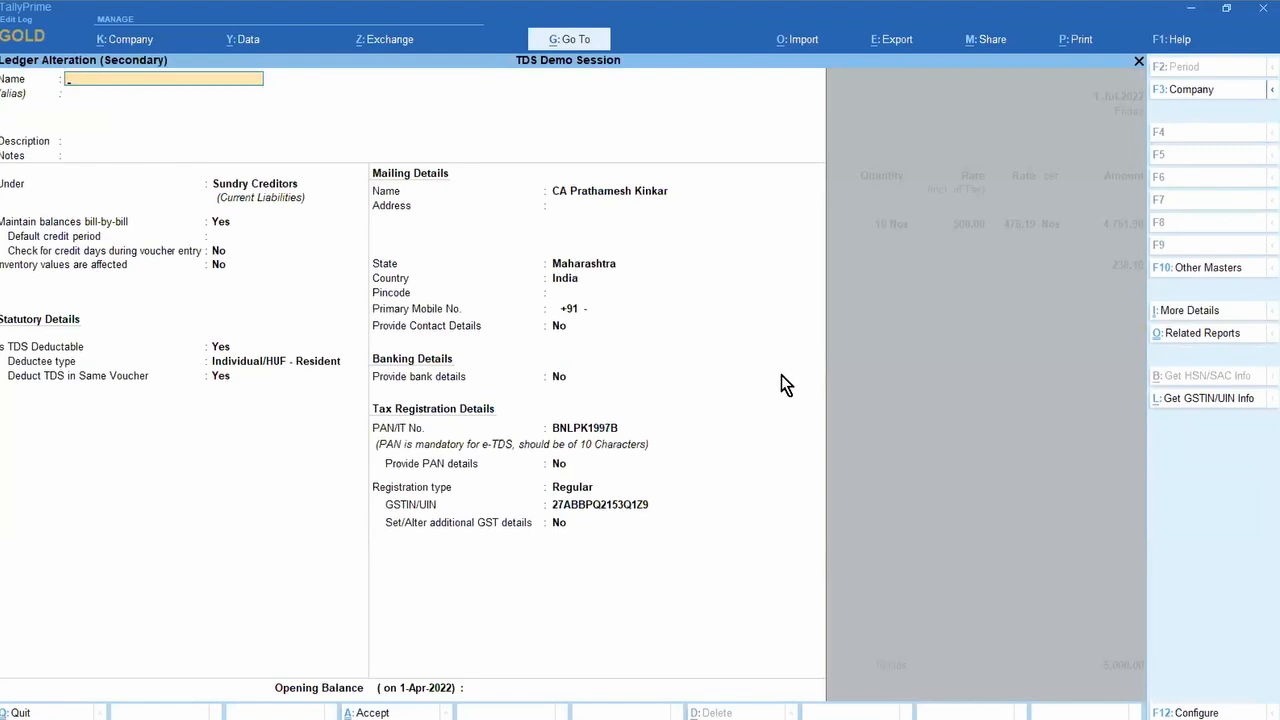
key("Return")
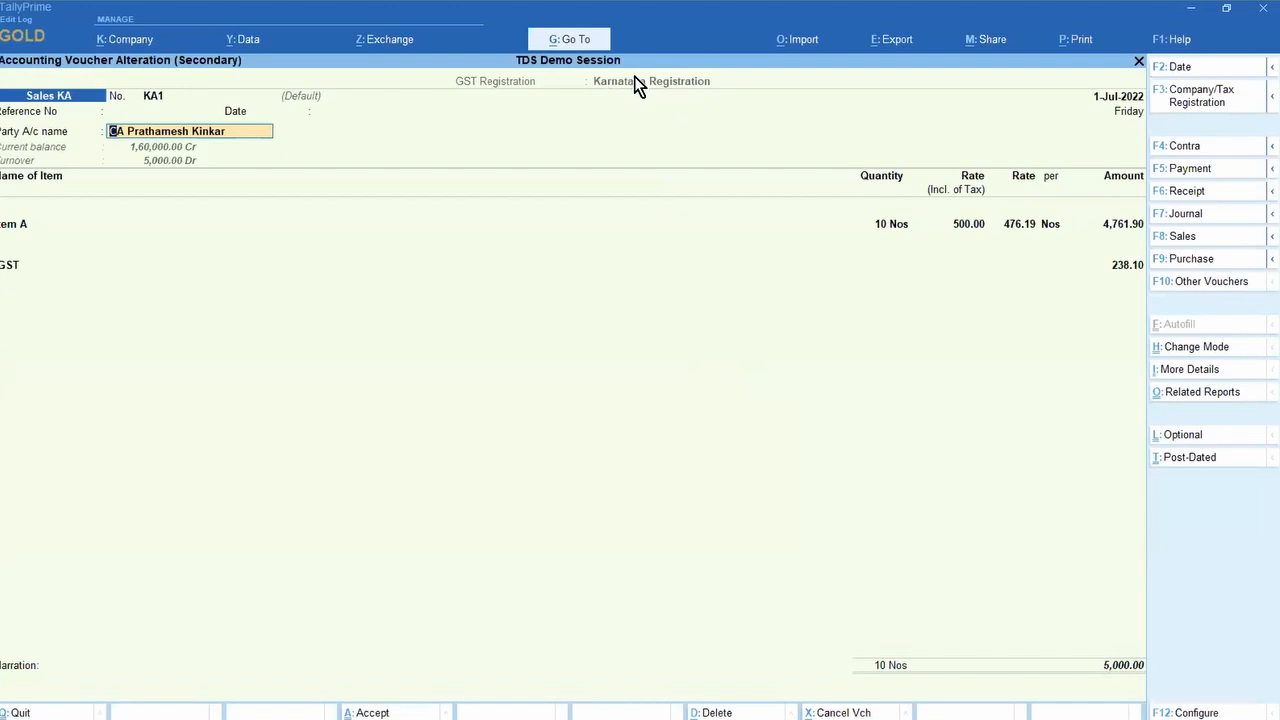
left_click(8, 268)
key("Return")
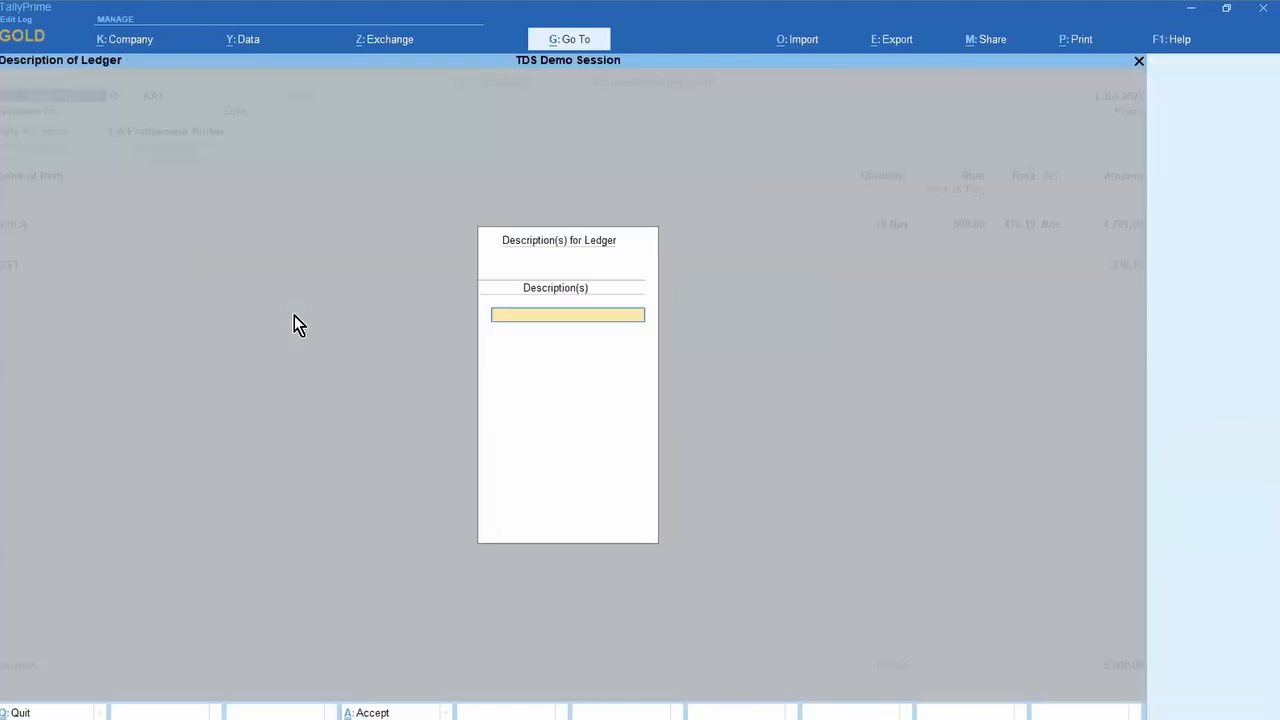
key("Return")
key("Return")
type("ce")
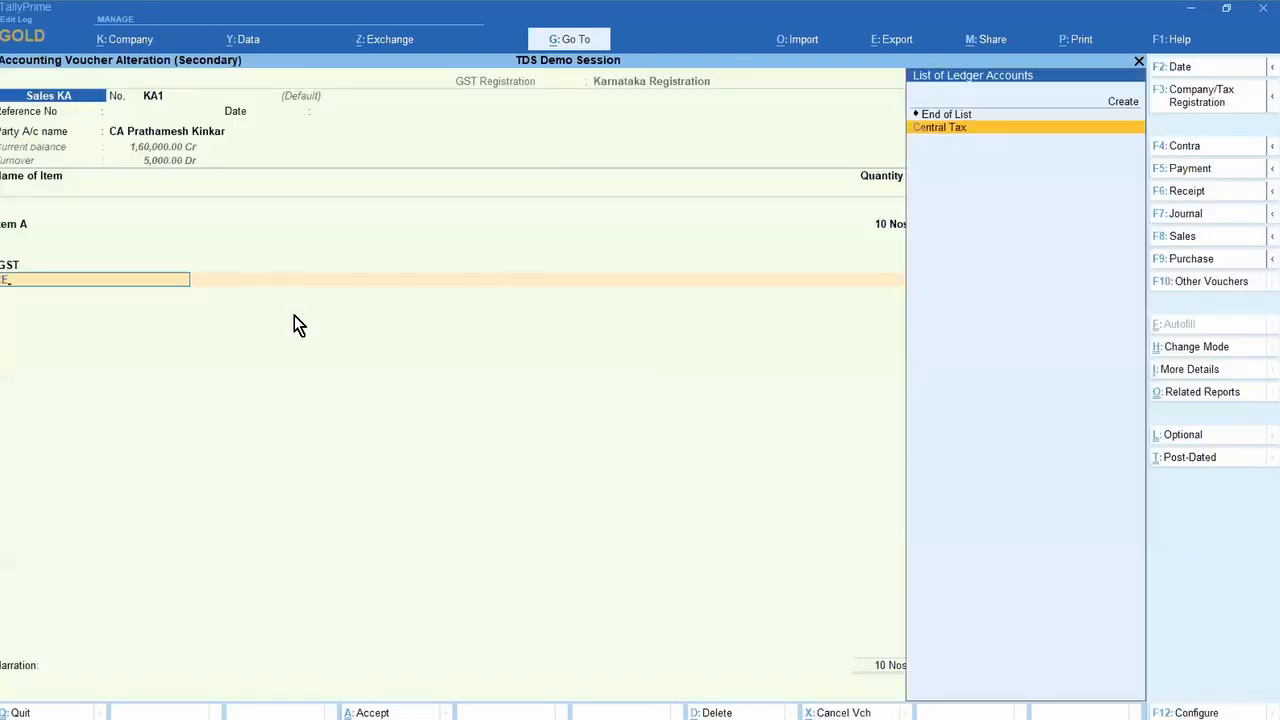
key("Return")
key("Return")
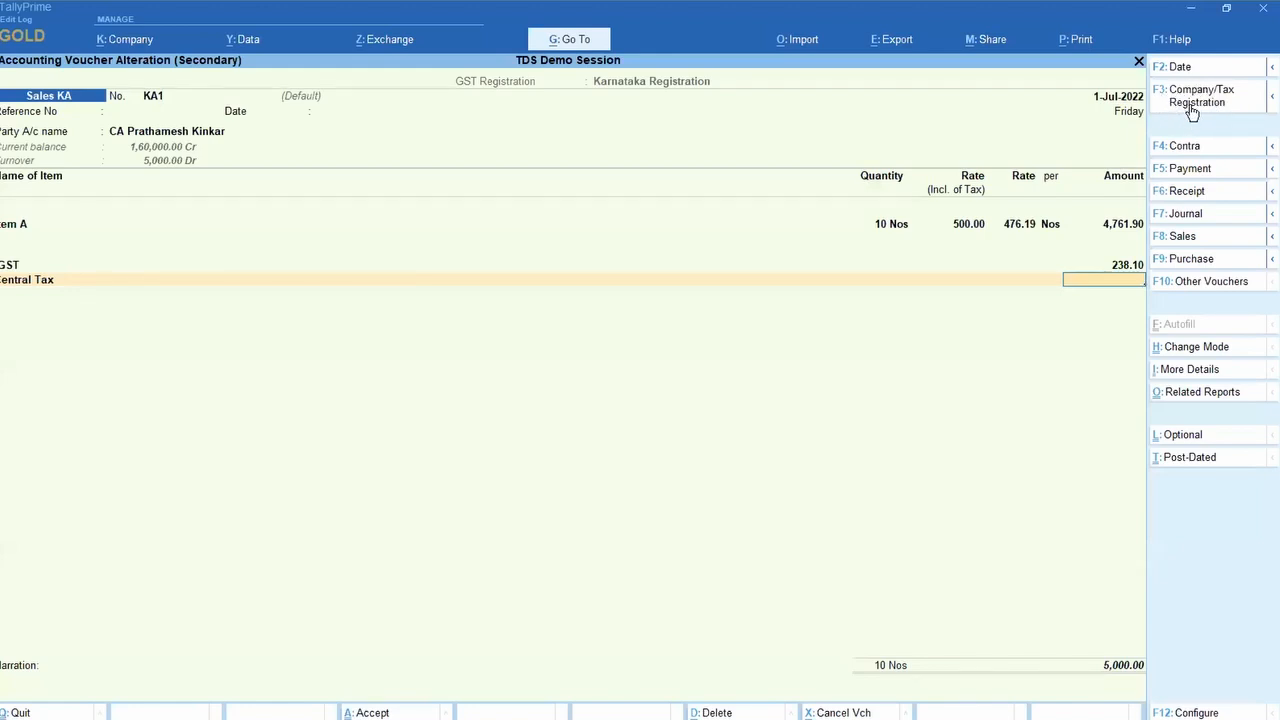
Step: Check KA1's registration list, quit without saving, and start a new Sales KA voucher
left_click(1192, 110)
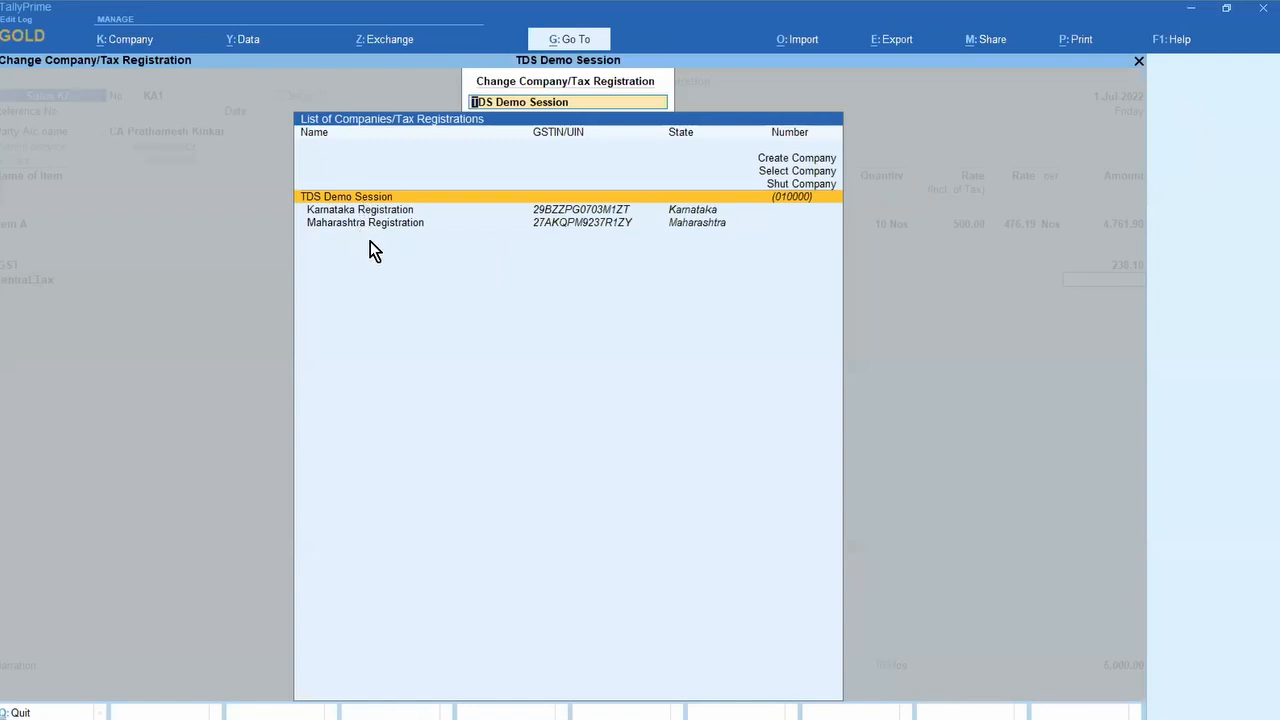
key("Escape")
key("Escape")
key("Escape")
key("y")
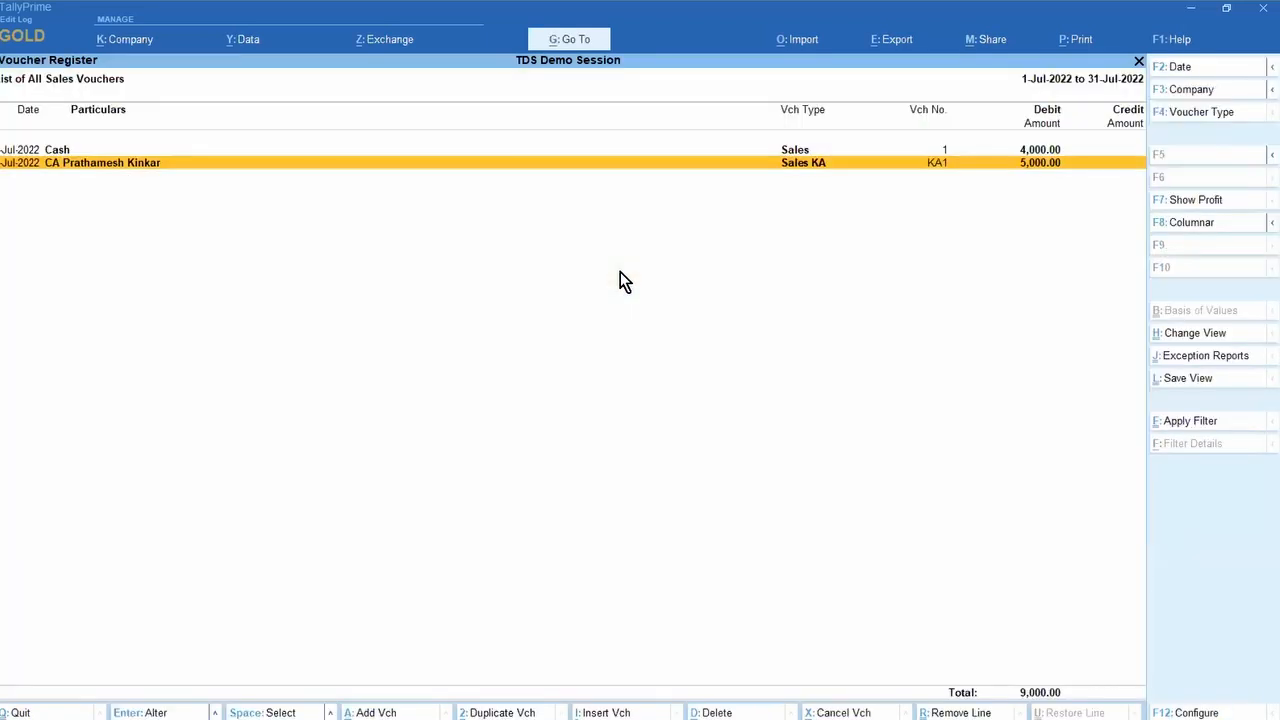
key("Escape")
key("Escape")
key("Escape")
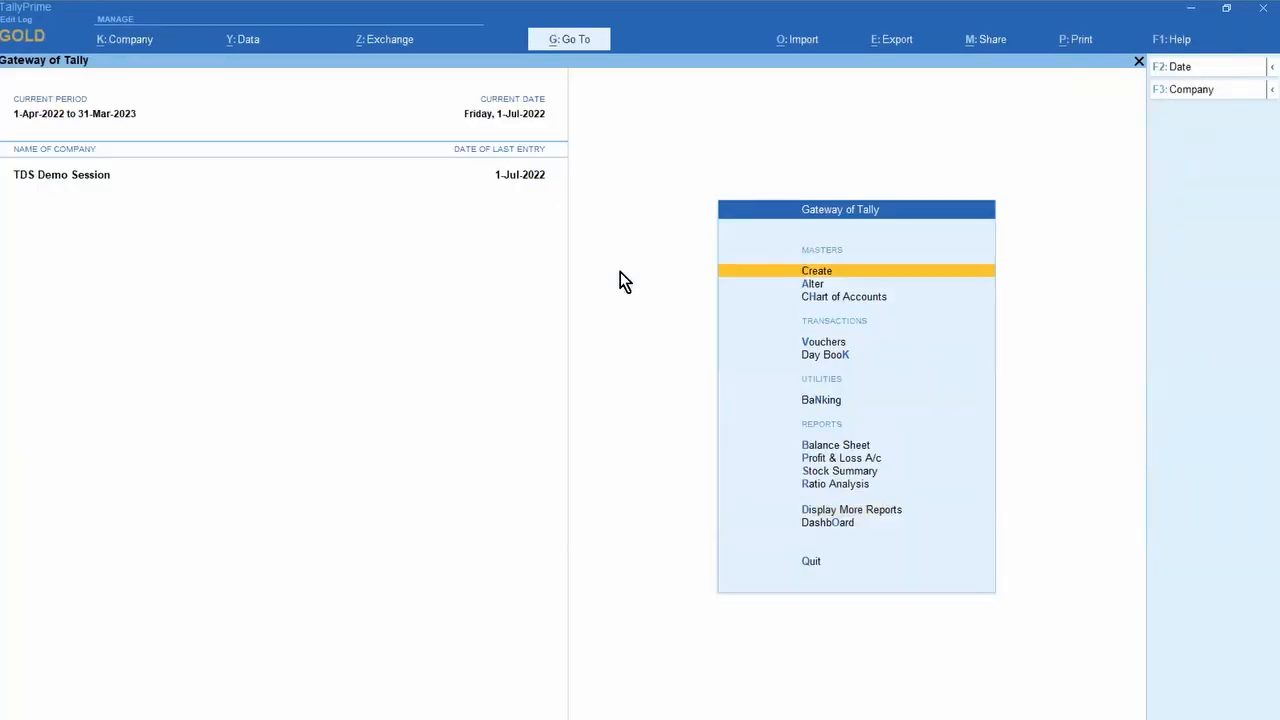
key("v")
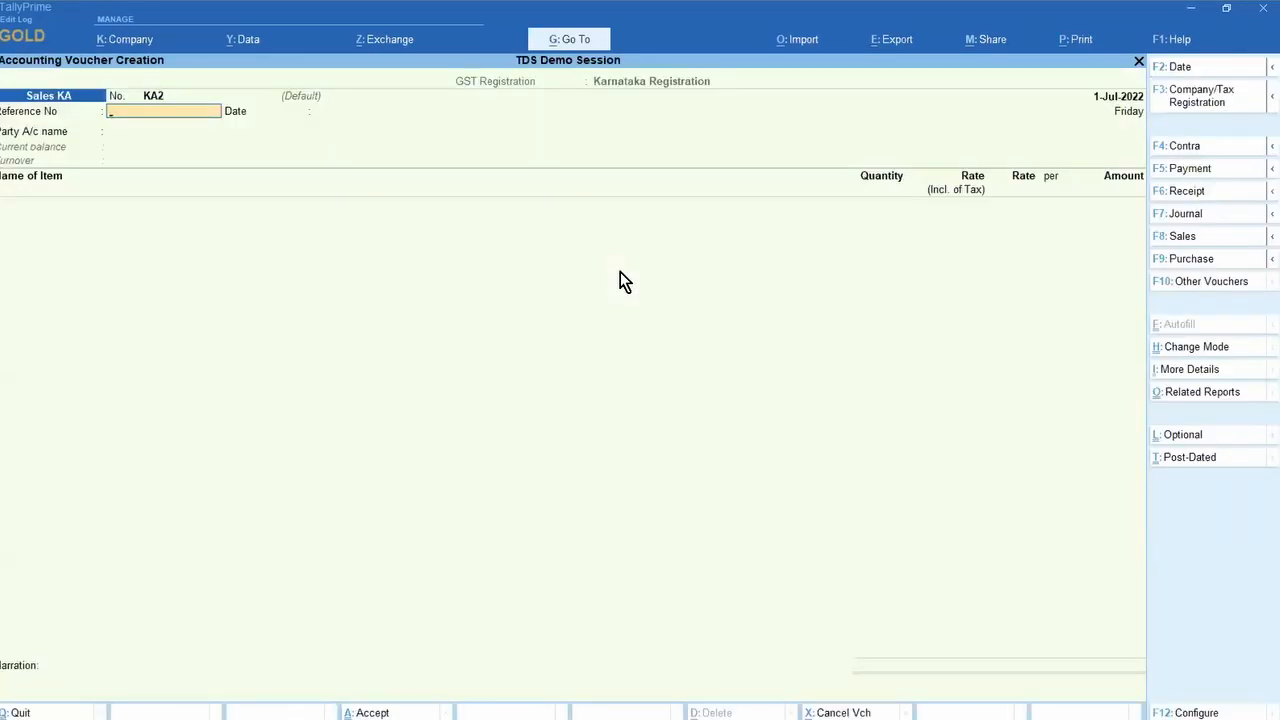
Step: Switch to the Sales voucher type in the MH series and select the CA party as buyer
key("F8")
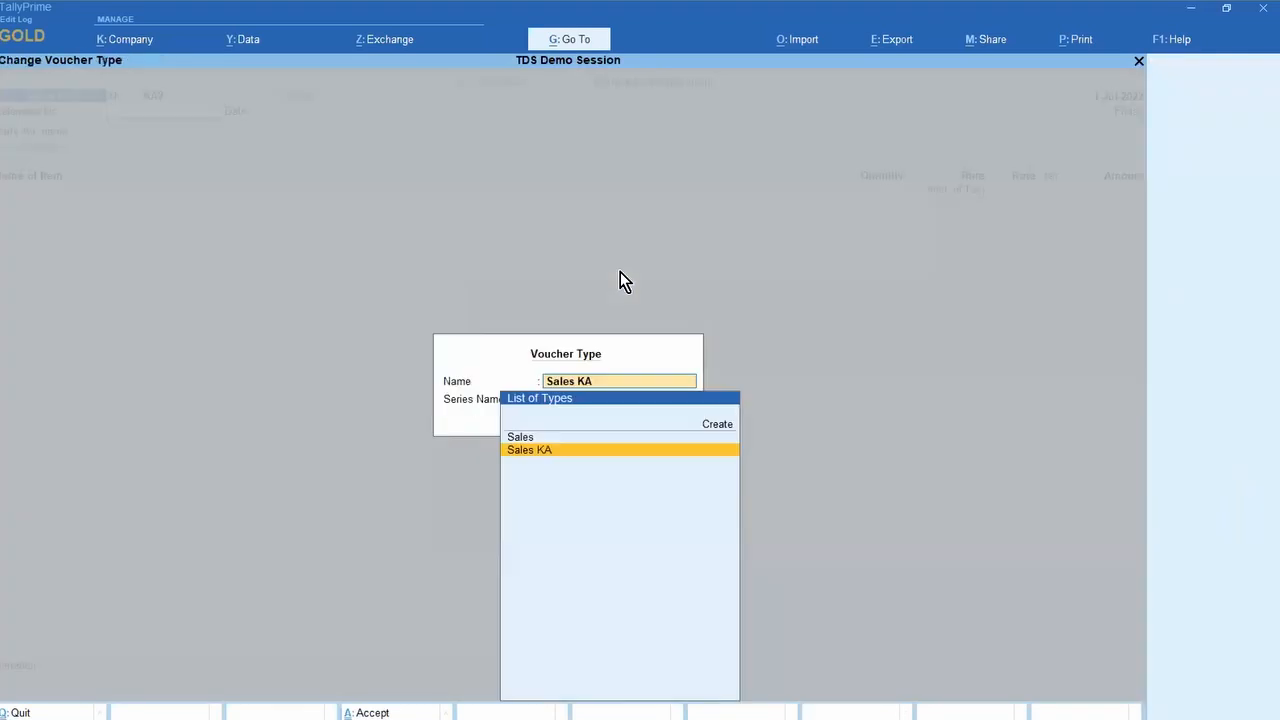
key("Up")
key("Return")
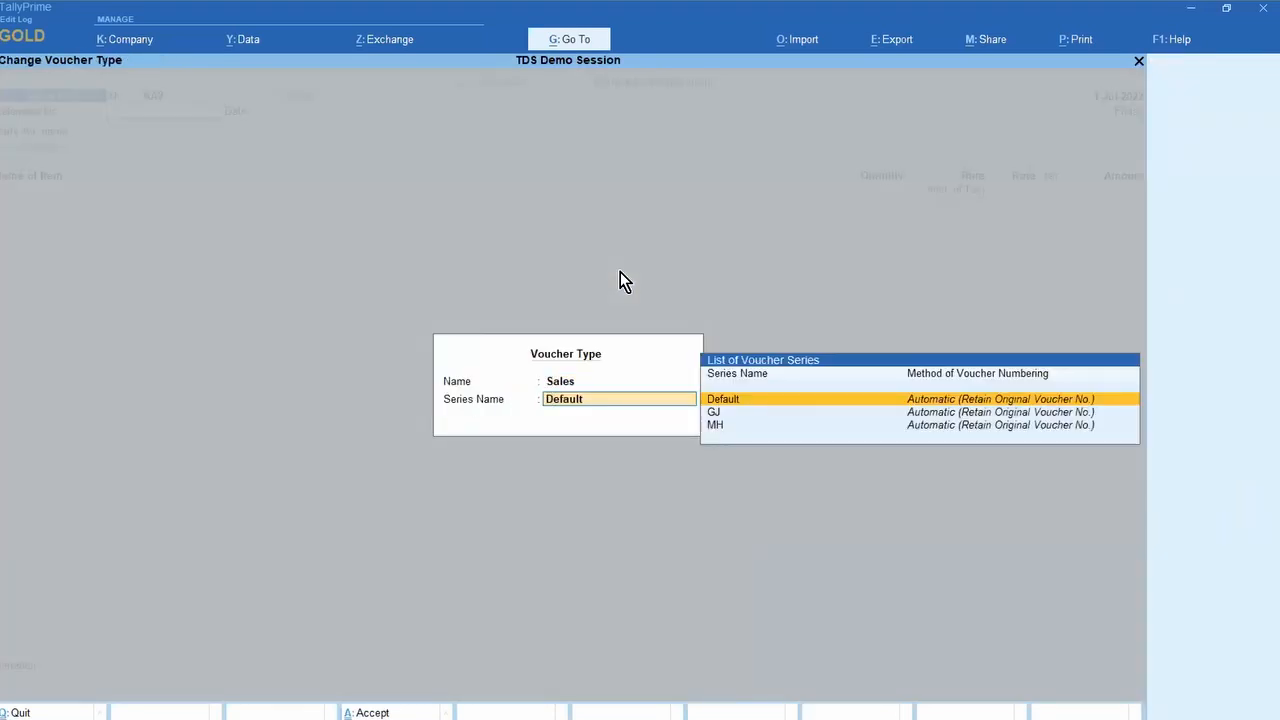
key("Down")
key("Down")
key("Return")
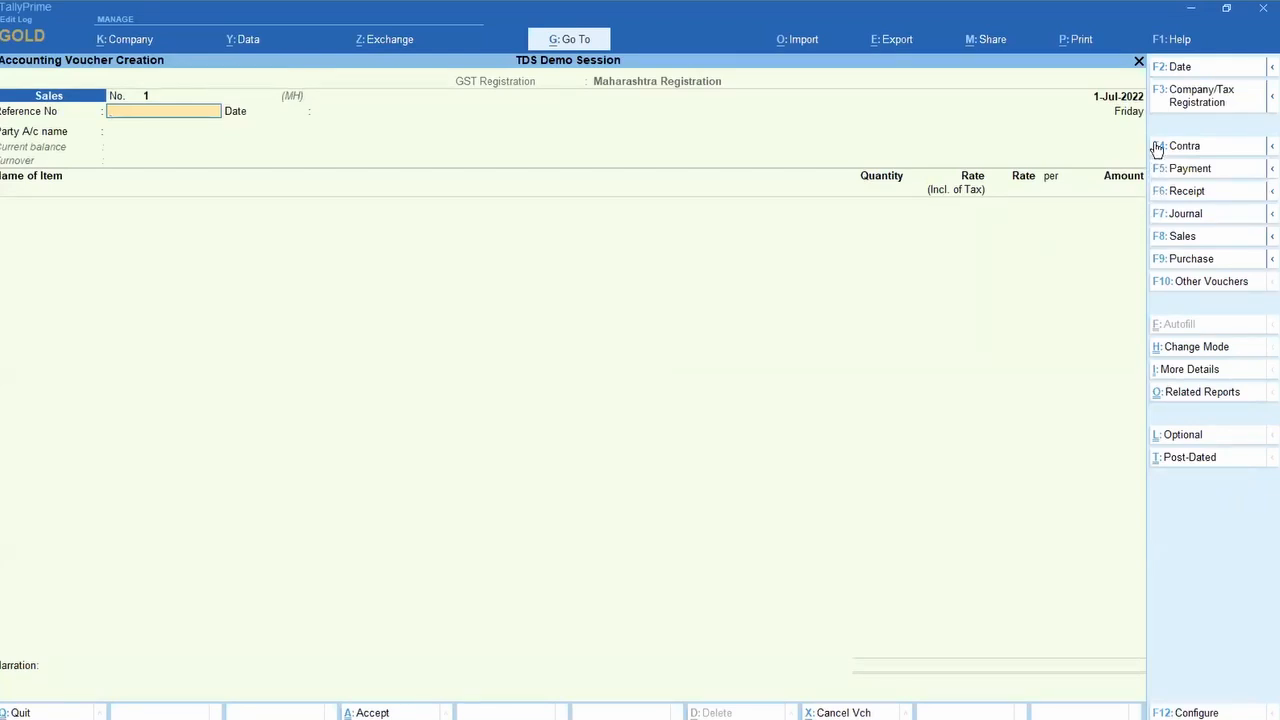
key("Return")
key("Return")
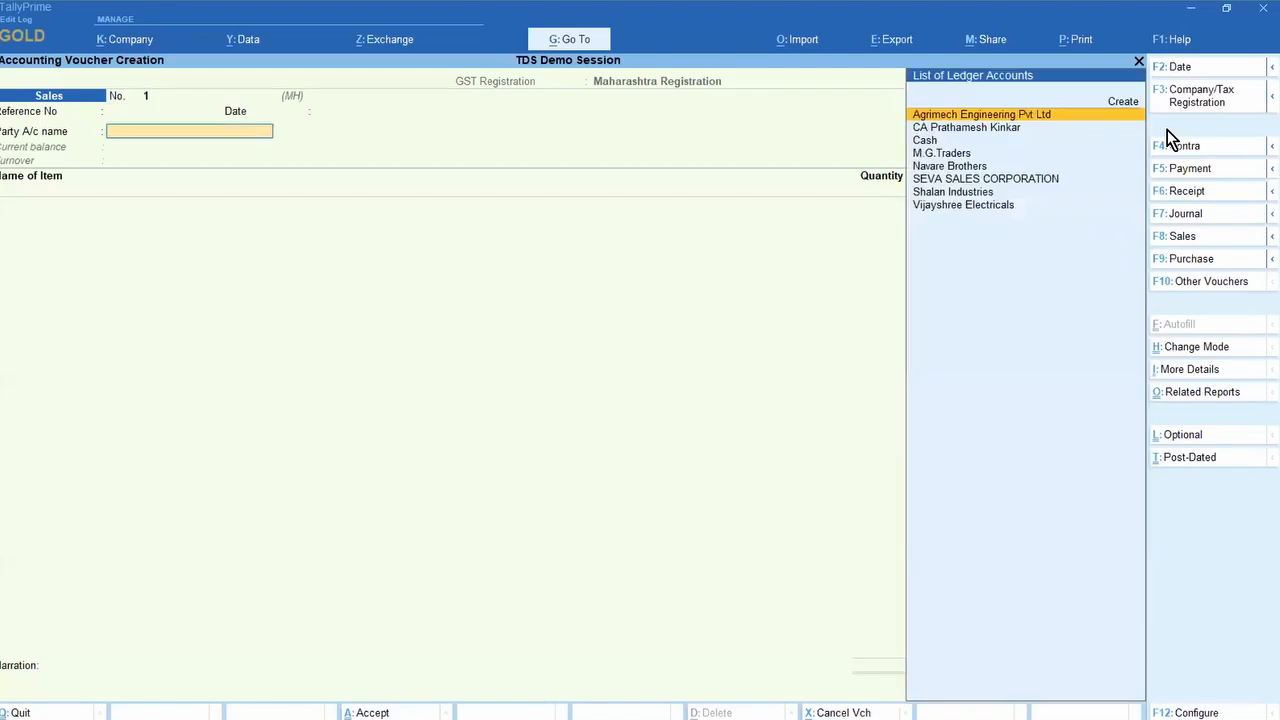
key("Down")
key("Return")
key("ctrl+a")
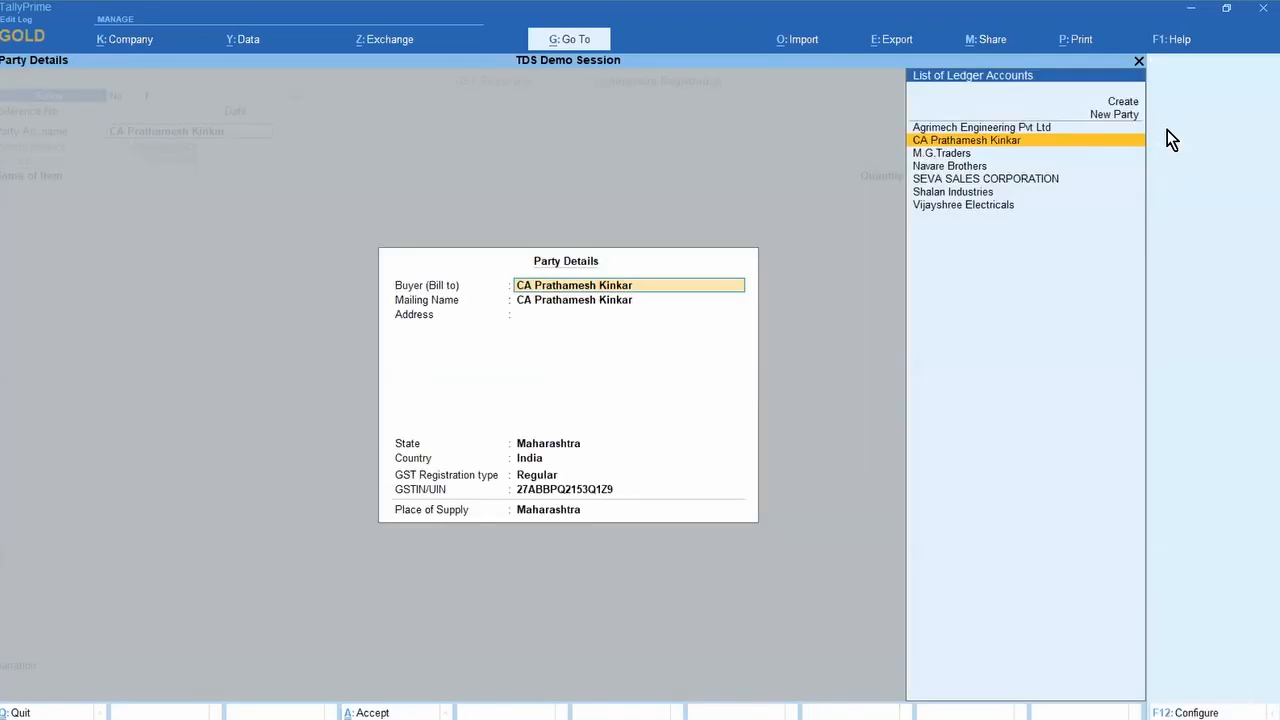
key("ctrl+a")
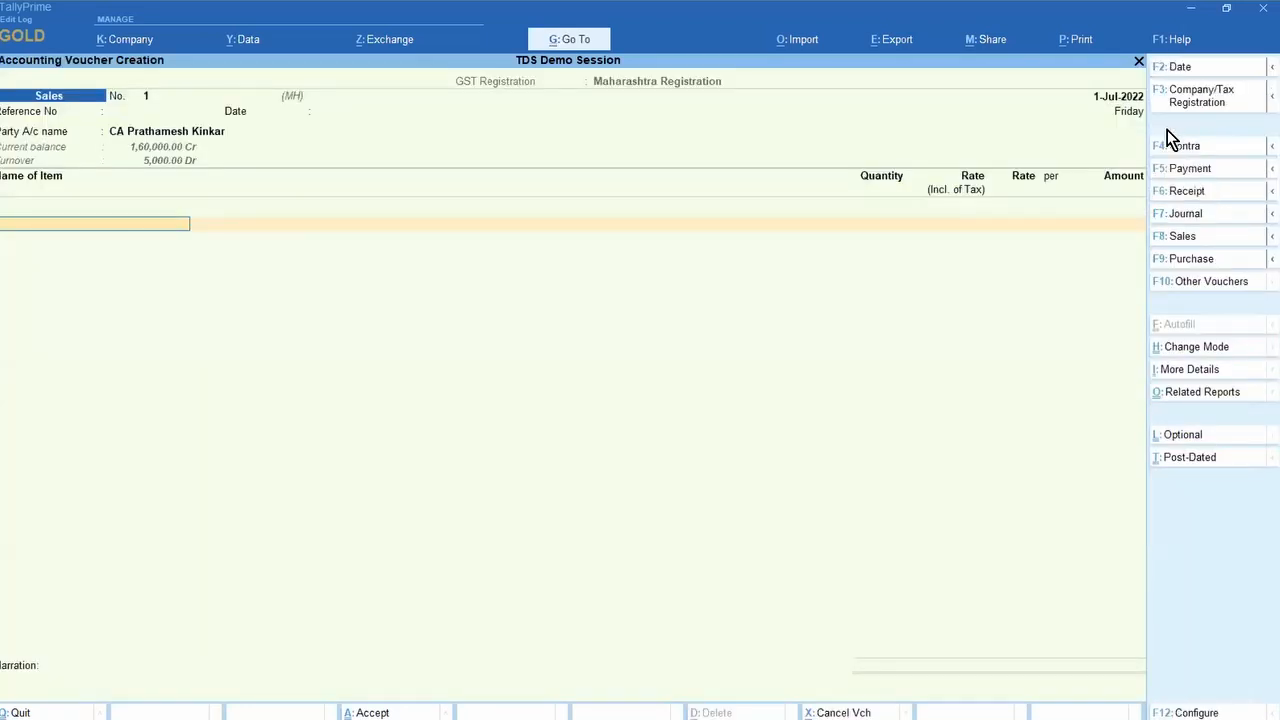
Step: Add 10 Nos of Item A, then the Central Tax and State Tax ledgers
key("Down")
key("Return")
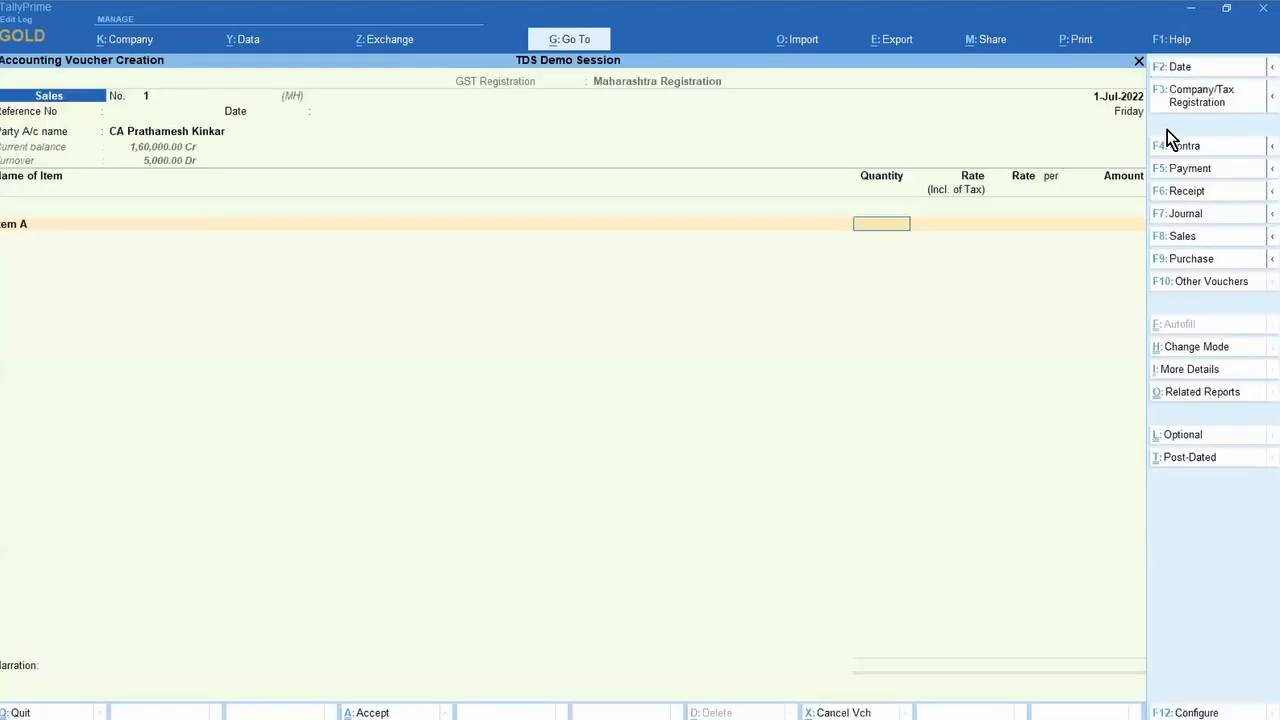
type("10")
key("Return")
key("Return")
key("Return")
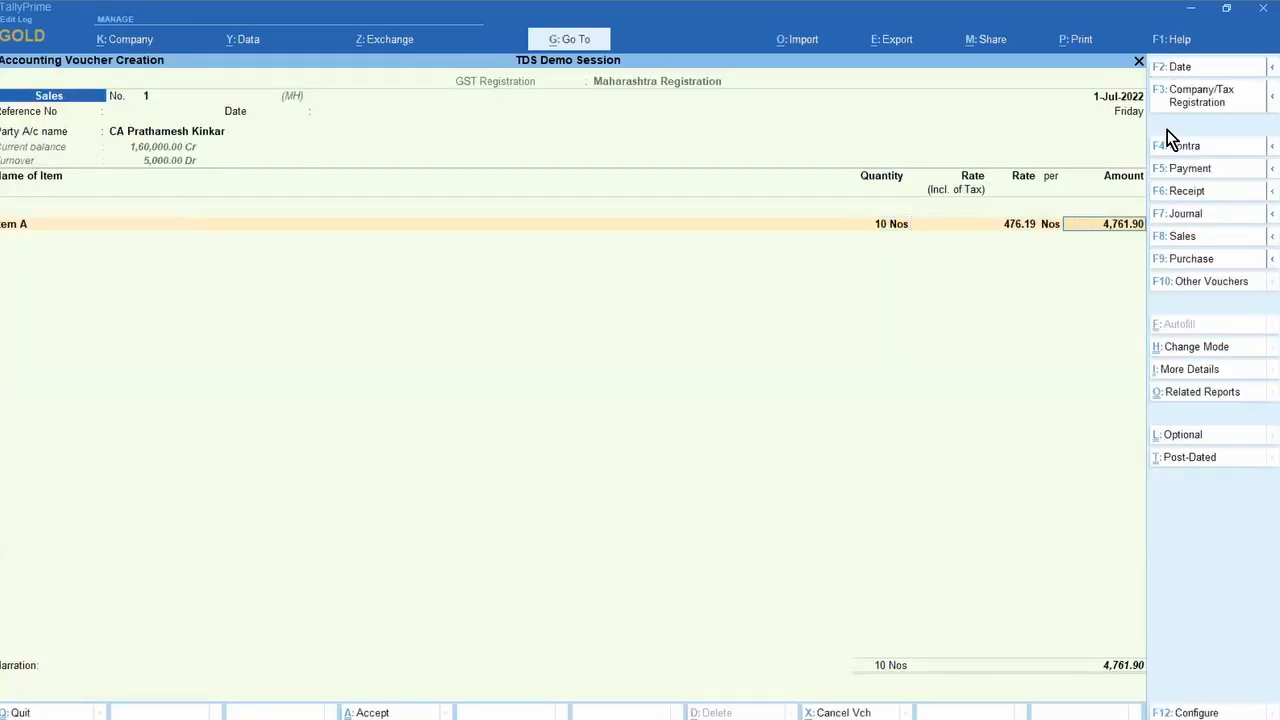
key("Return")
key("Return")
key("Return")
key("ctrl+a")
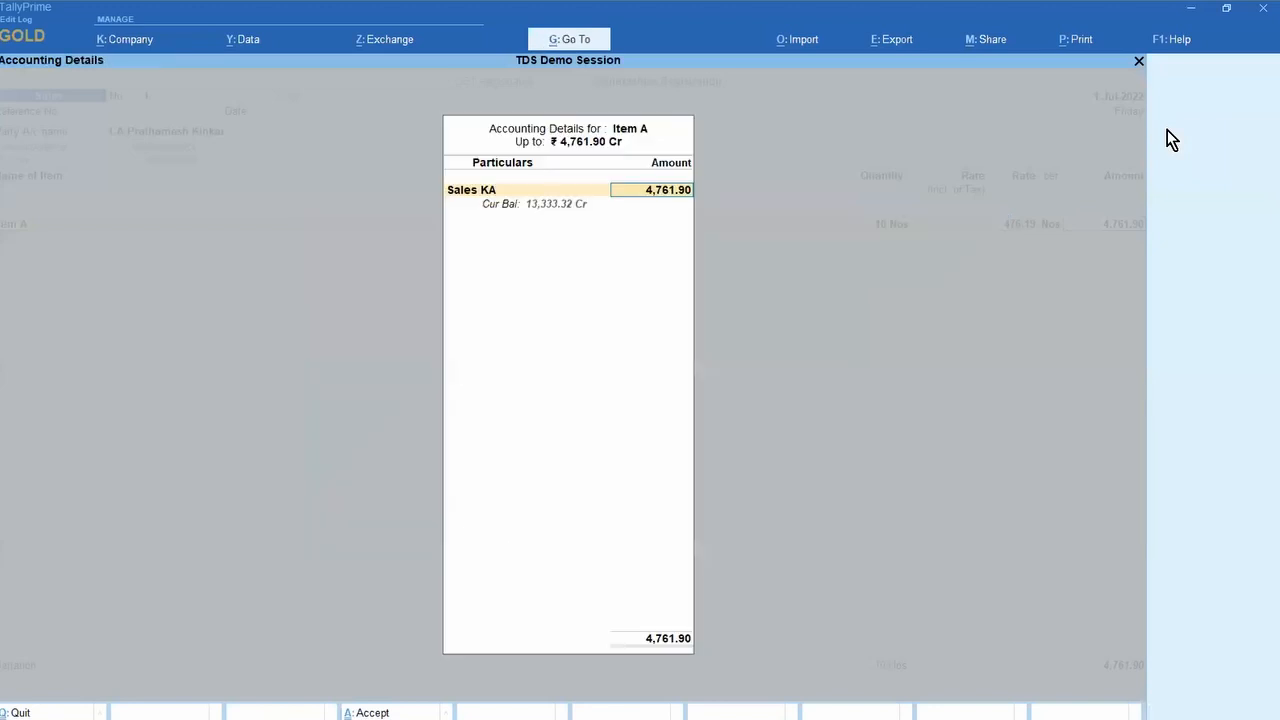
key("Return")
key("Return")
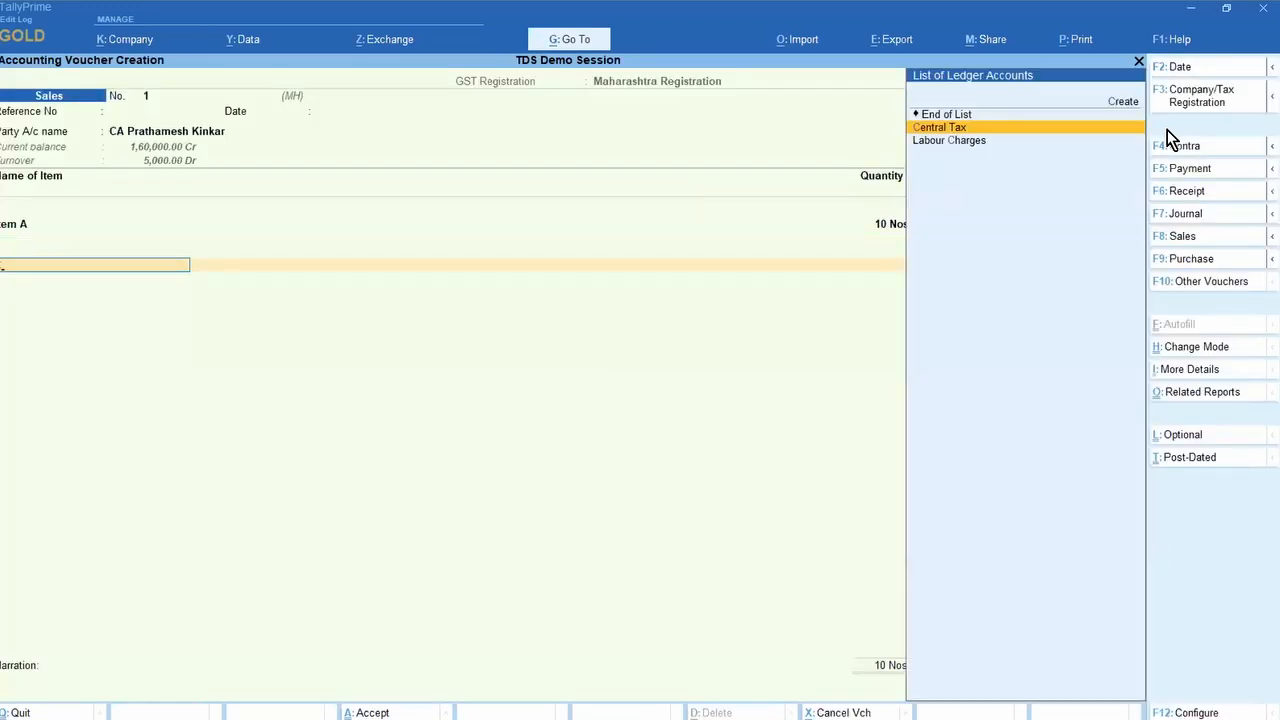
type("ce")
key("Return")
key("Return")
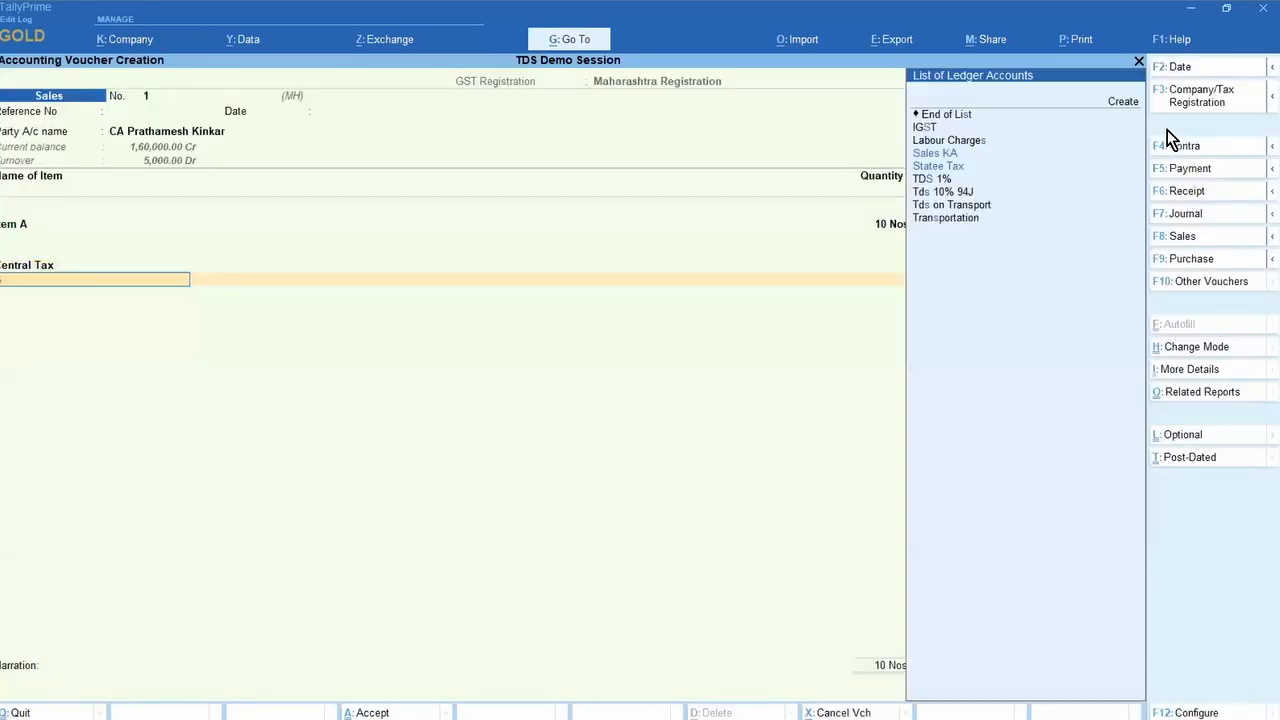
type("sta")
key("Return")
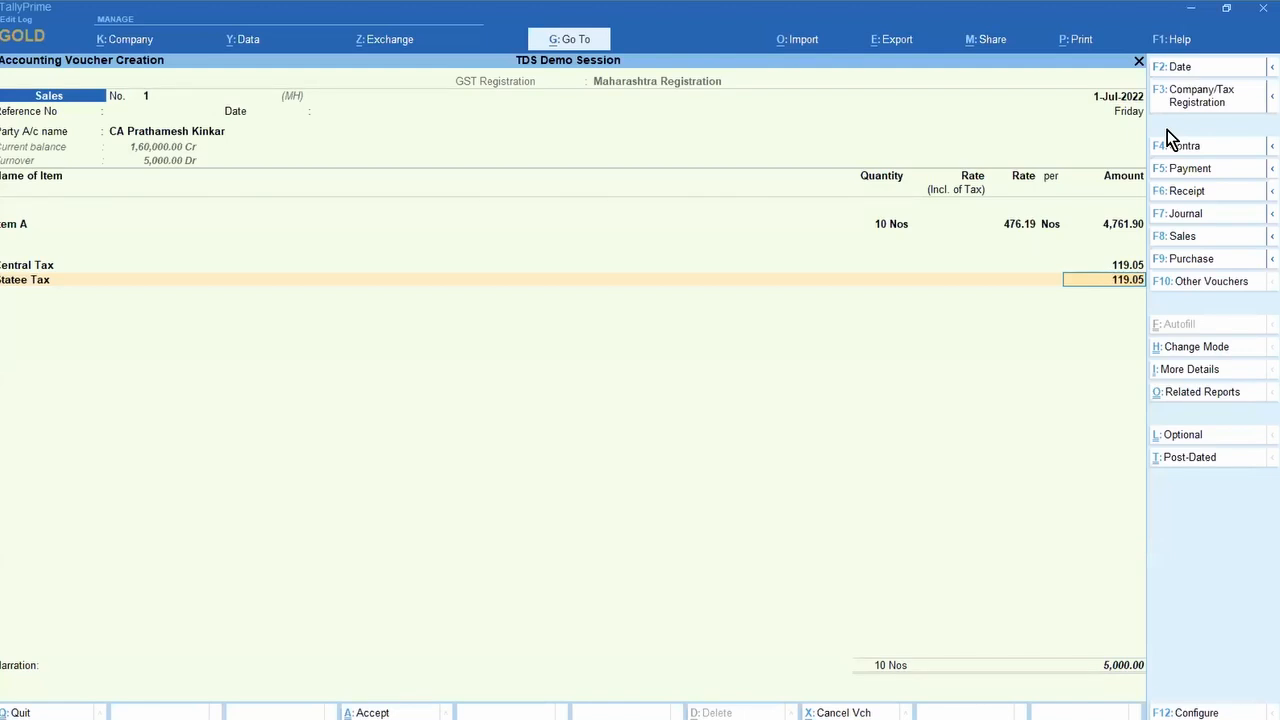
key("ctrl")
Step: Quit the voucher and open the GSTR-1 report, which shows no data
key("Escape")
key("y")
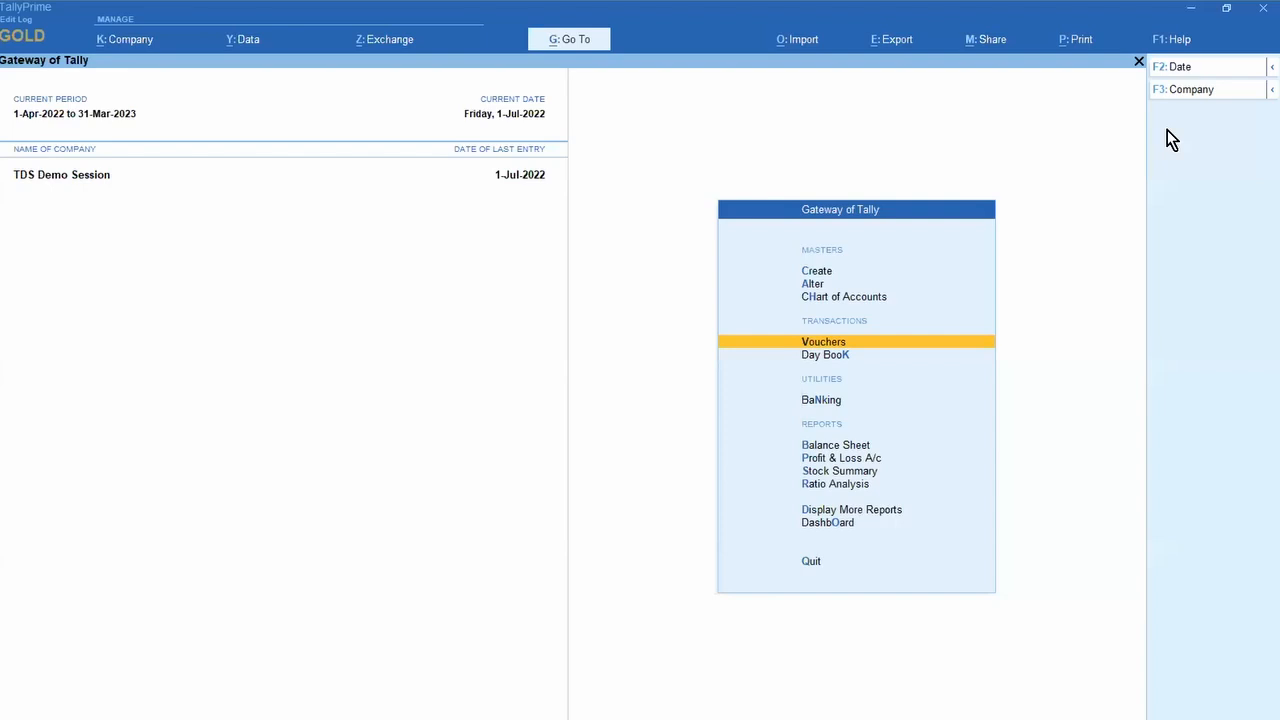
key("d")
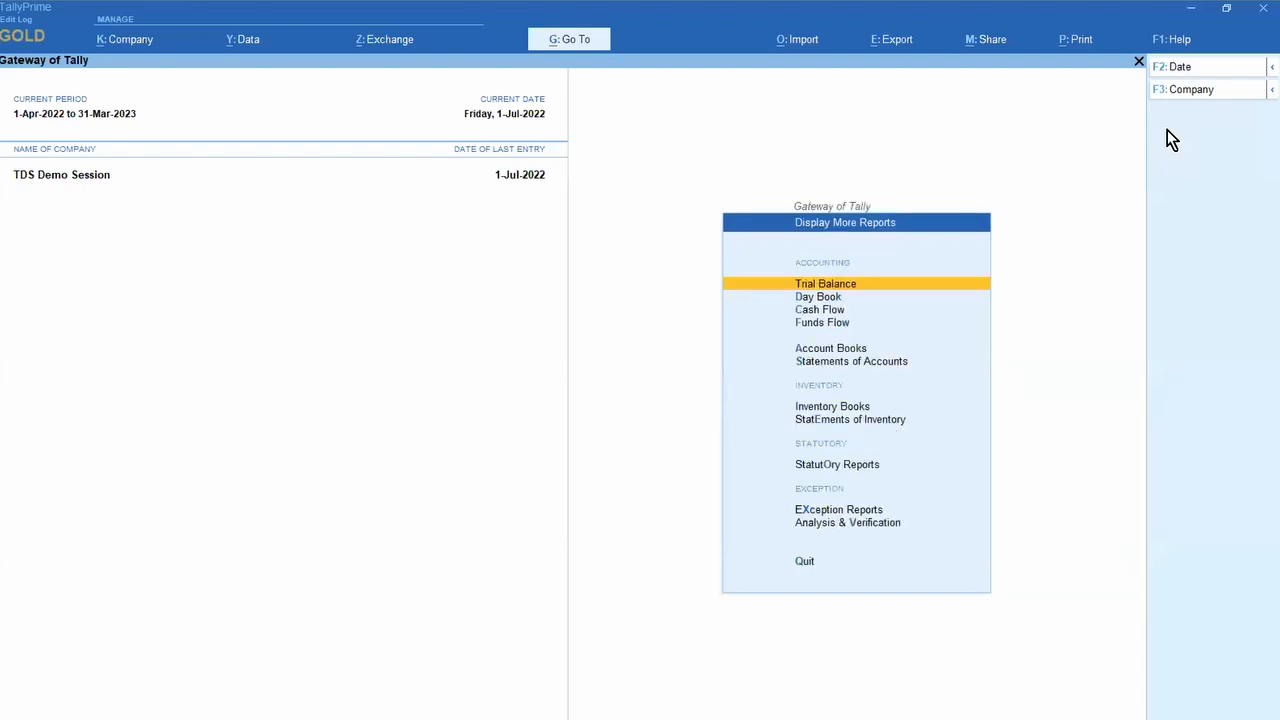
key("o")
key("g")
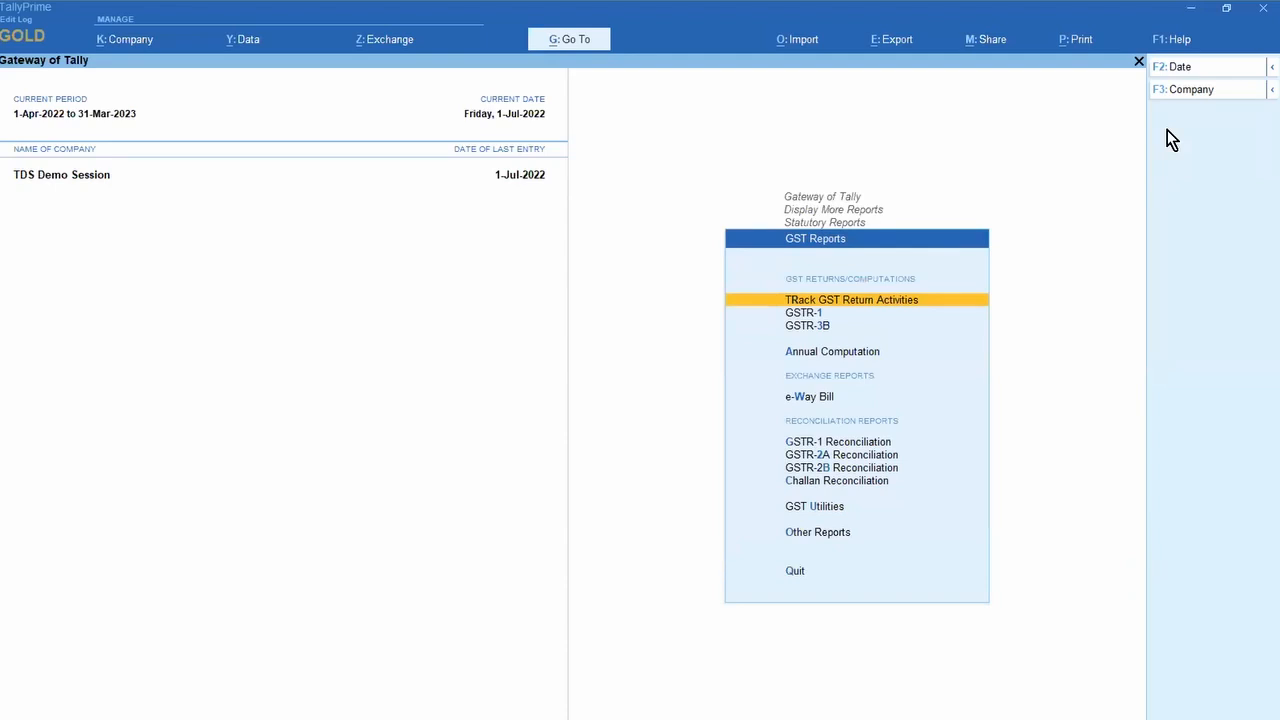
key("Down")
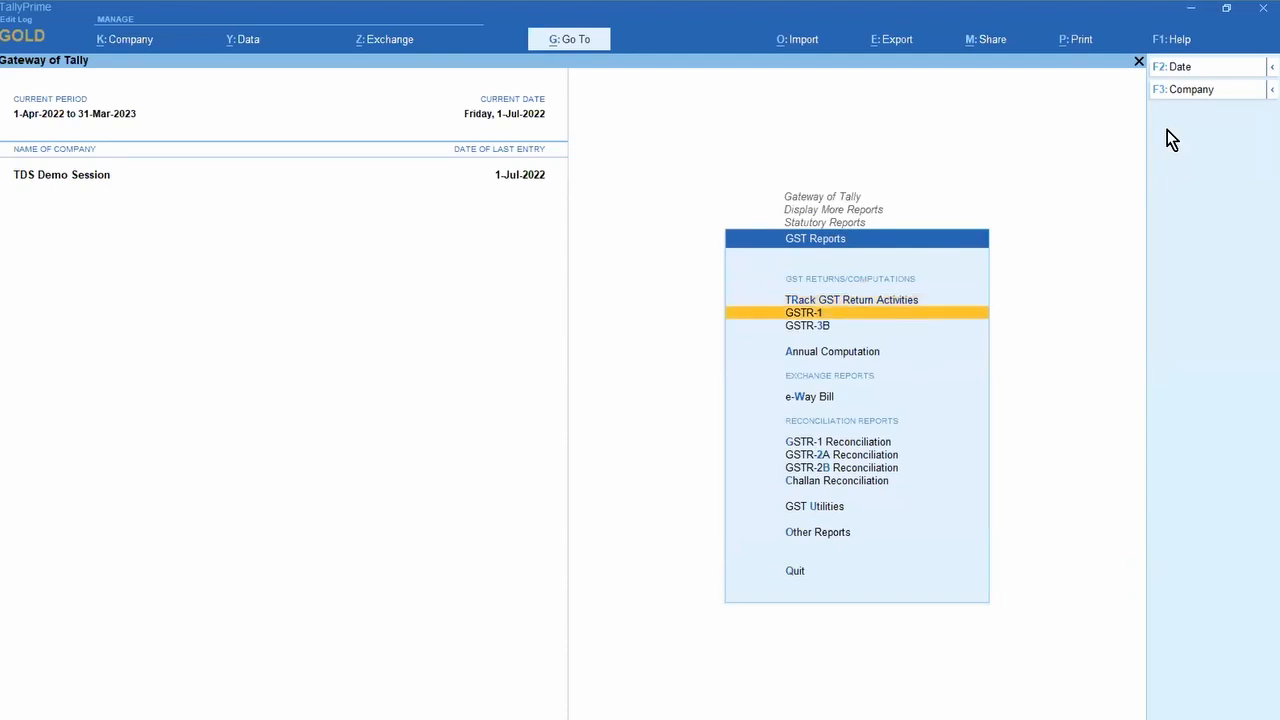
key("Return")
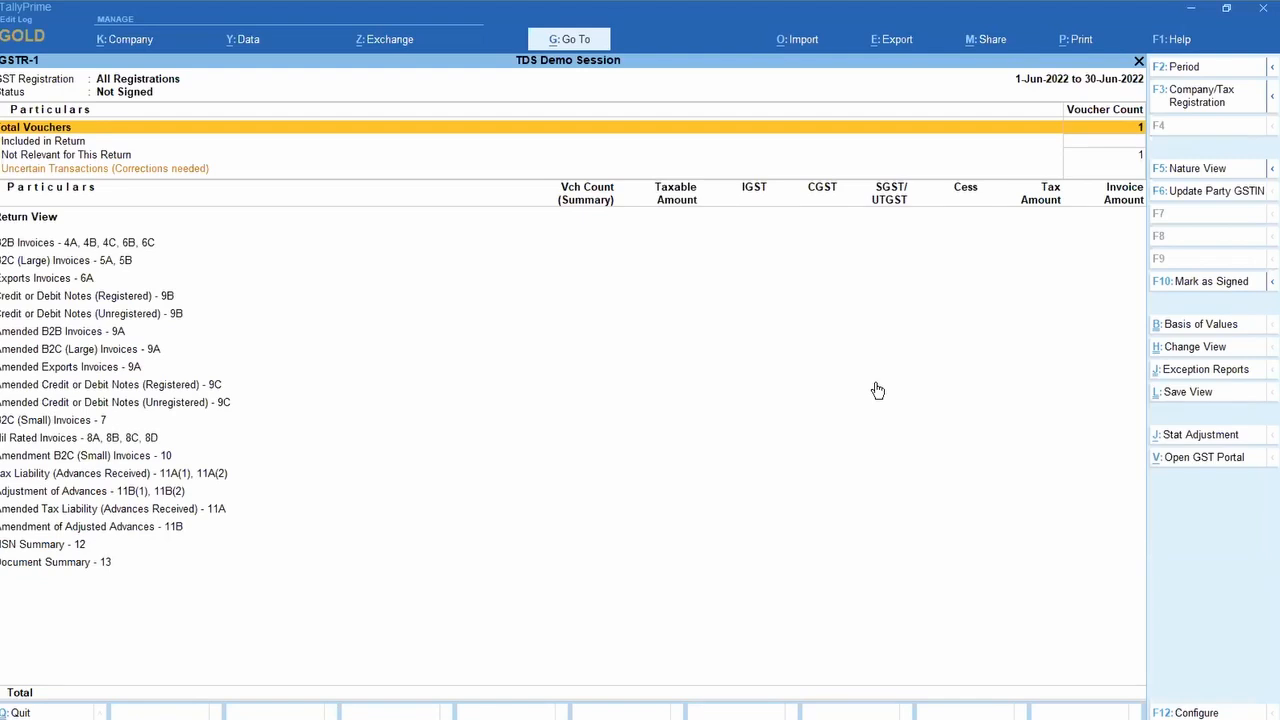
key("Escape")
key("Escape")
Step: Check July sales in the Sales Register, then reopen GSTR-1 and show its configuration
key("d")
key("a")
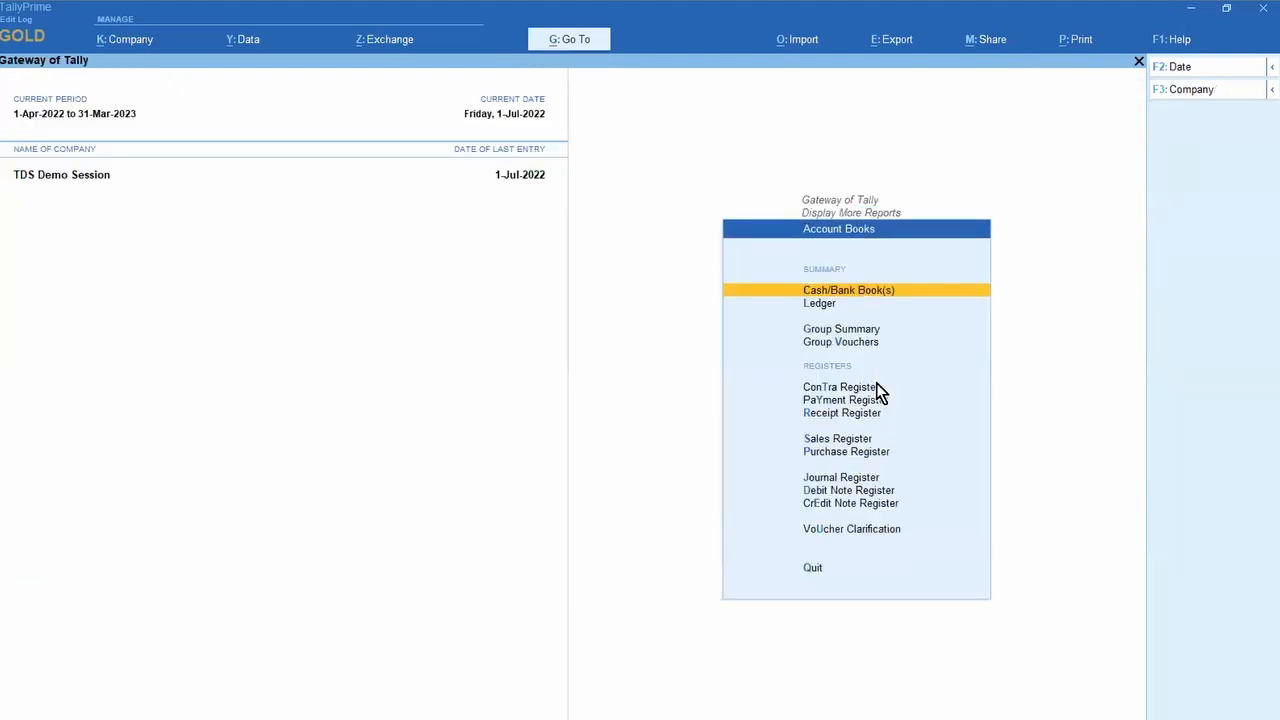
key("s")
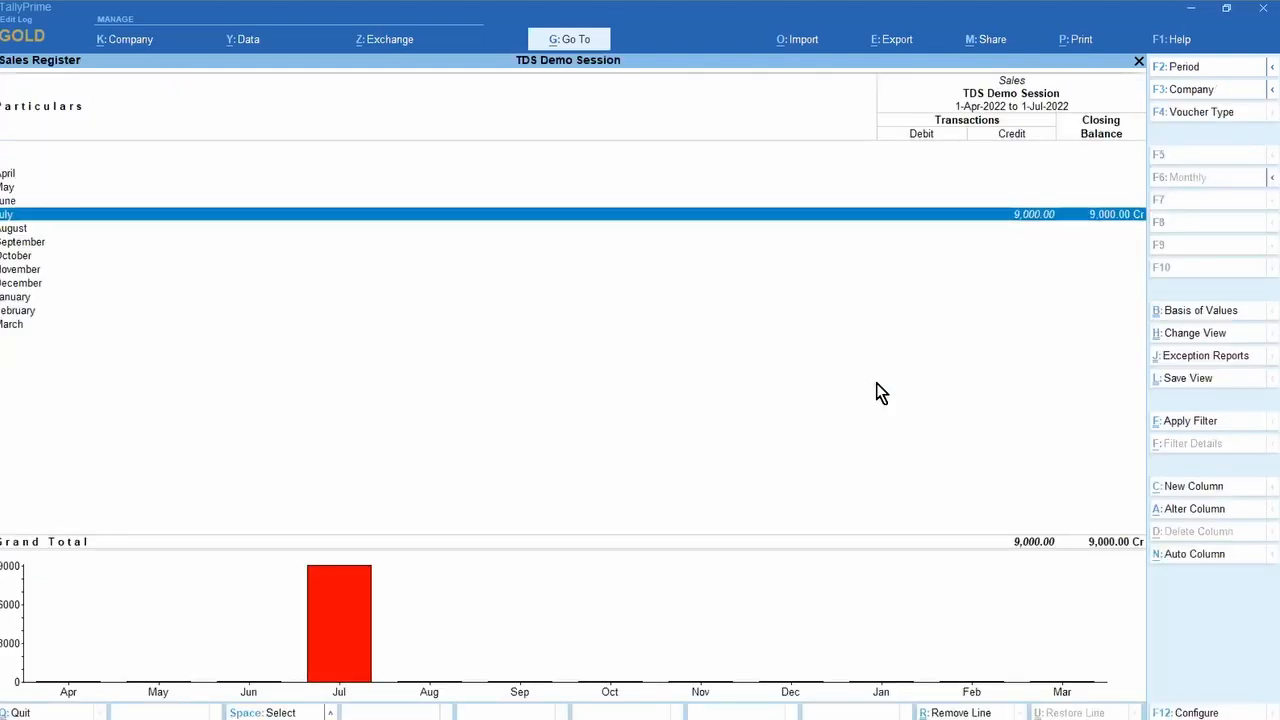
key("Escape")
key("Escape")
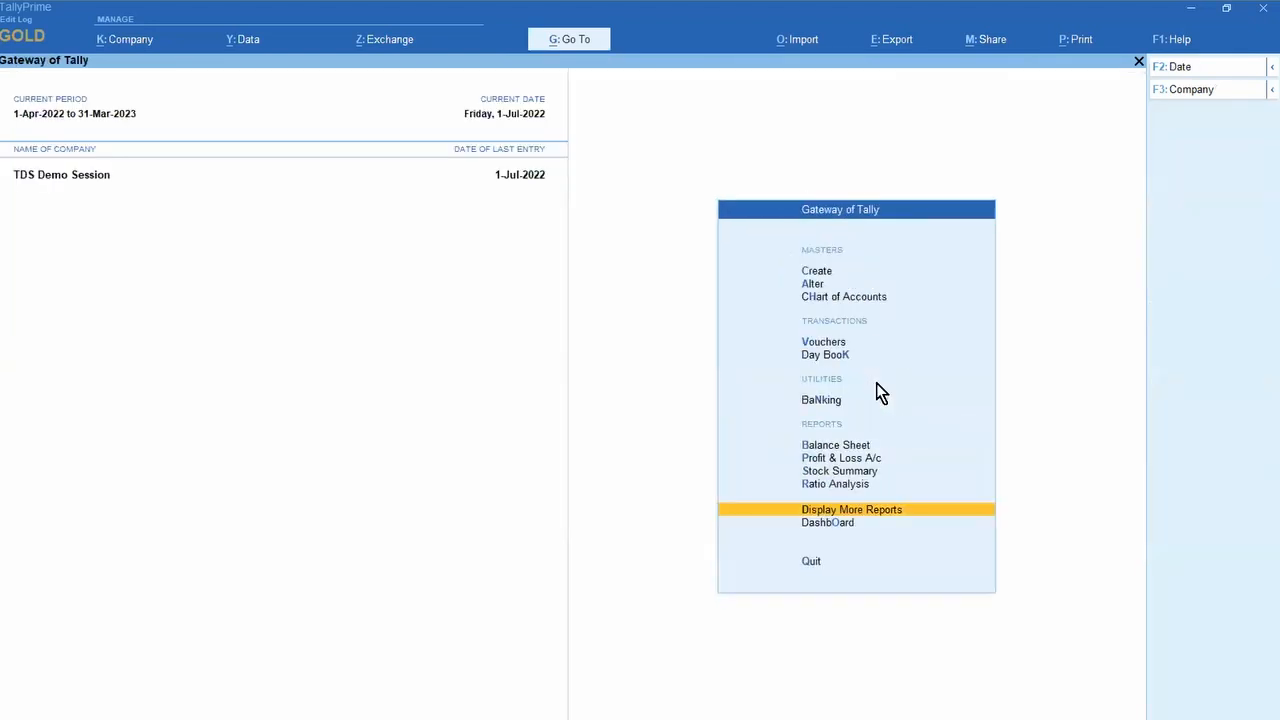
key("d")
key("u")
key("Return")
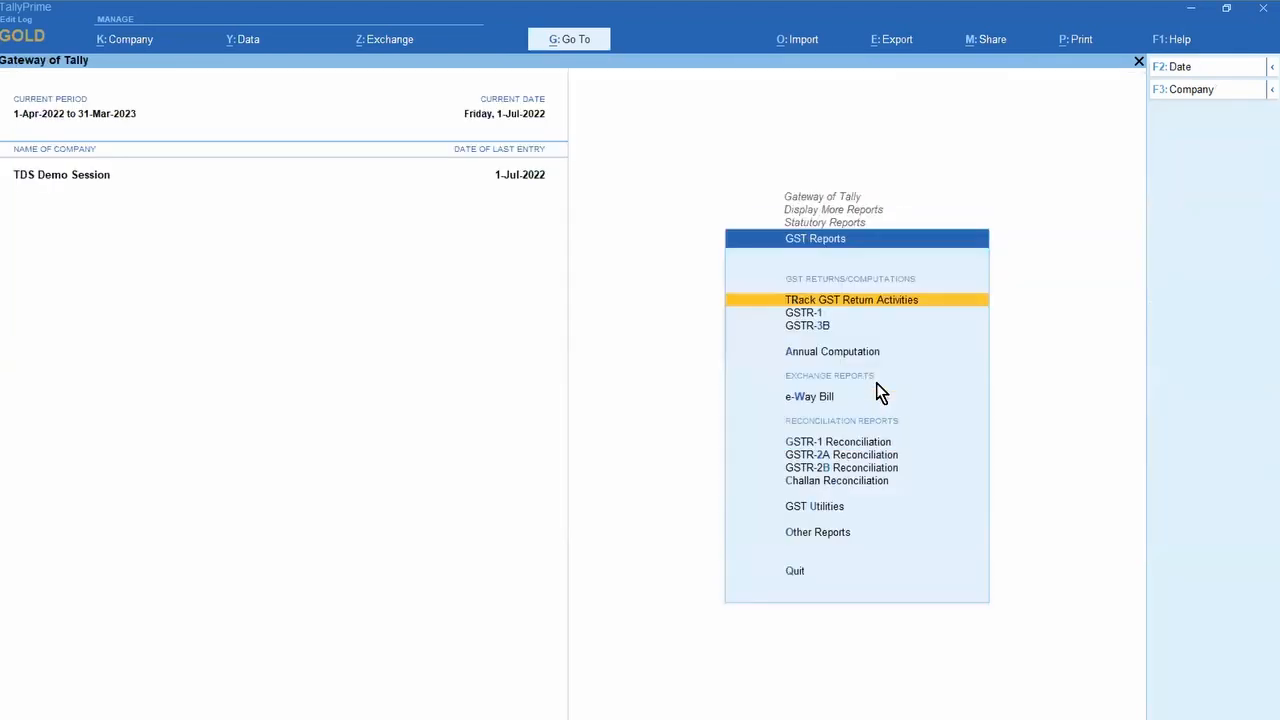
key("Down")
key("Return")
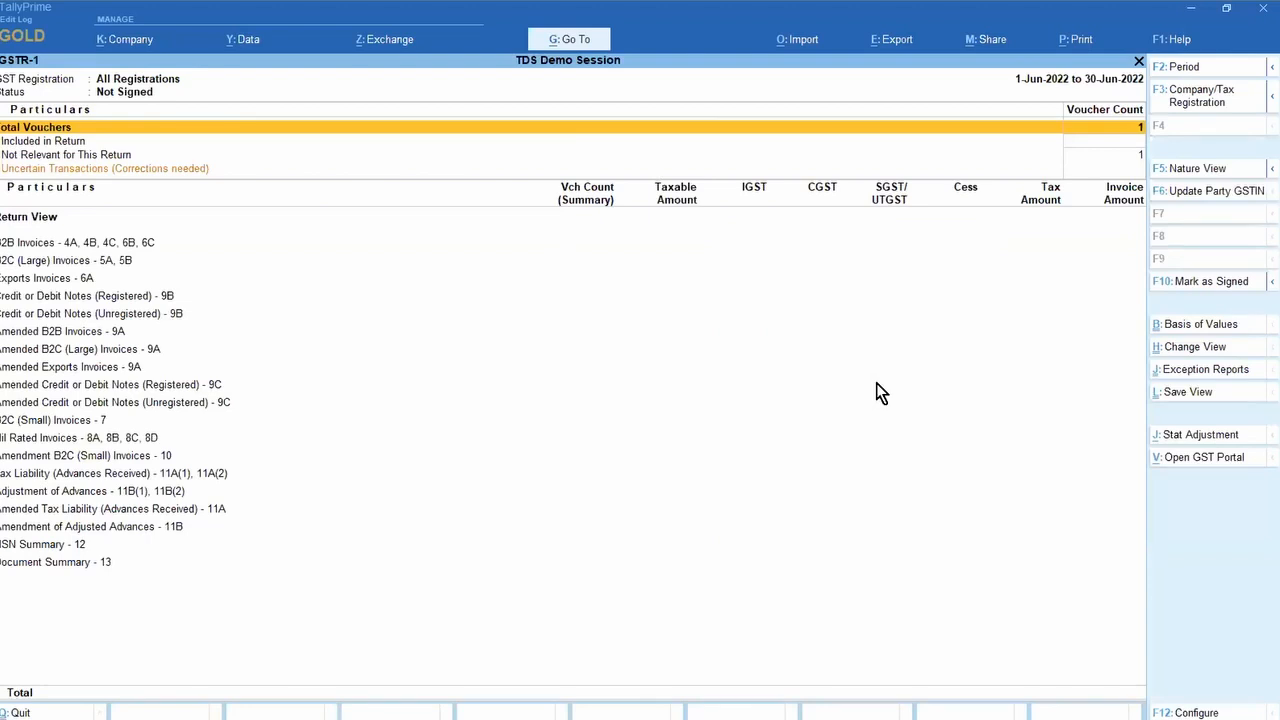
key("F12")
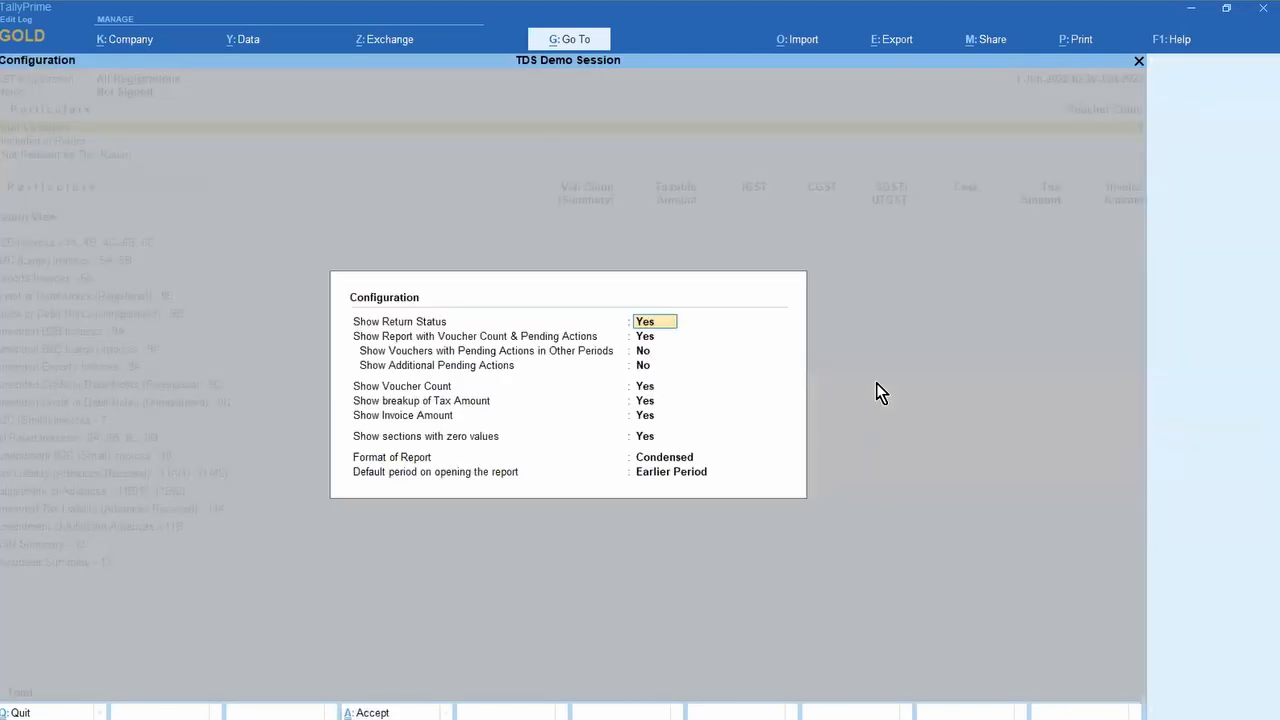
Step: Set GSTR-1's default opening period to Current Period and reload it for July 2022
key("Return")
key("Return")
key("Return")
key("Return")
key("Return")
key("Return")
key("Return")
key("Return")
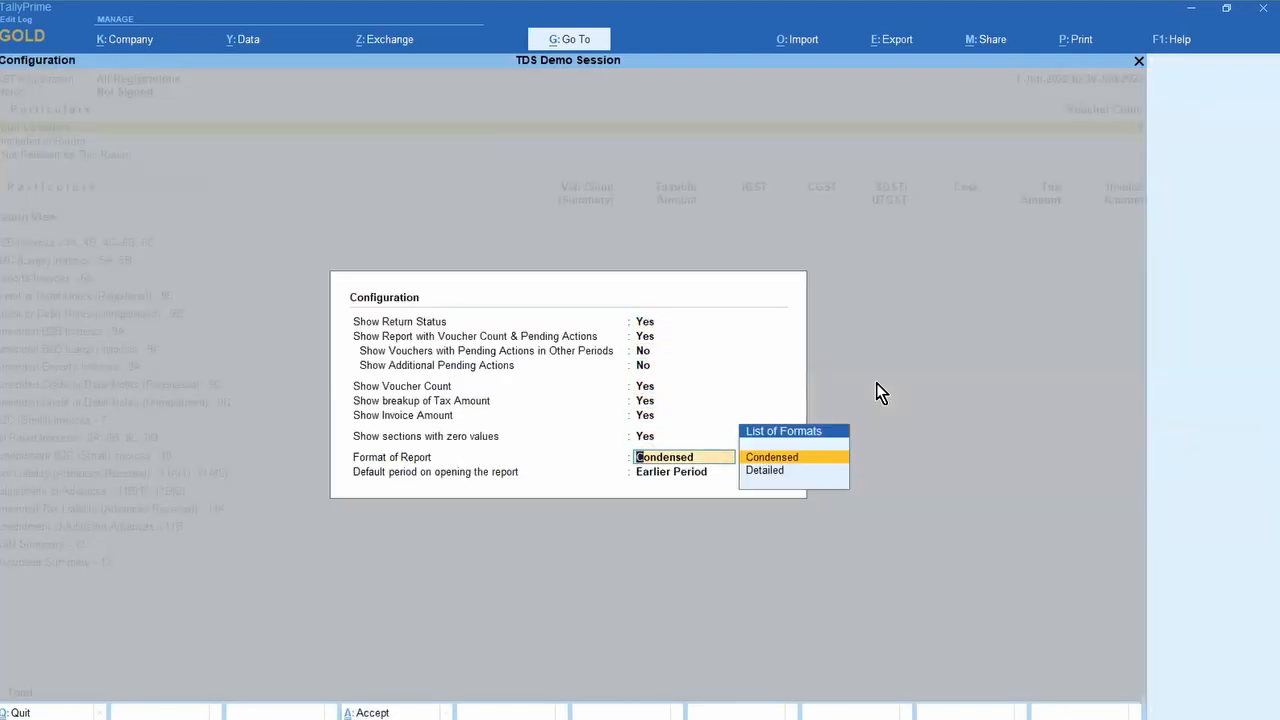
key("Return")
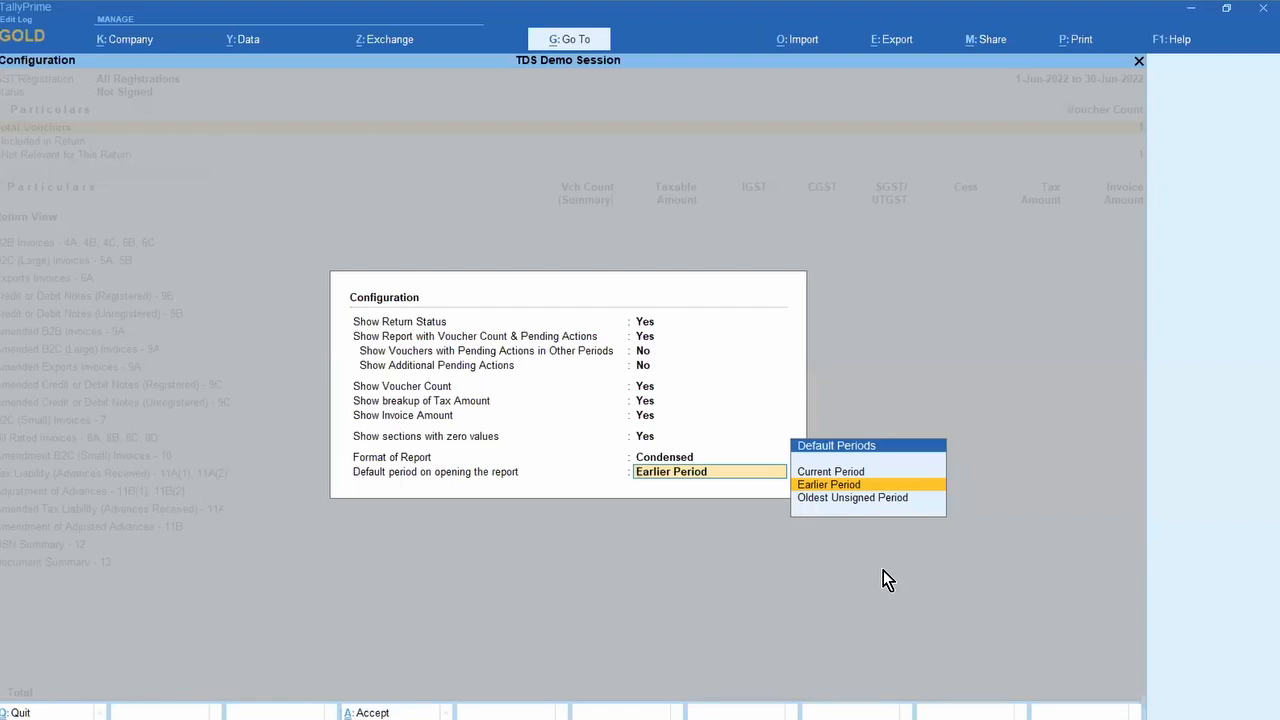
key("Up")
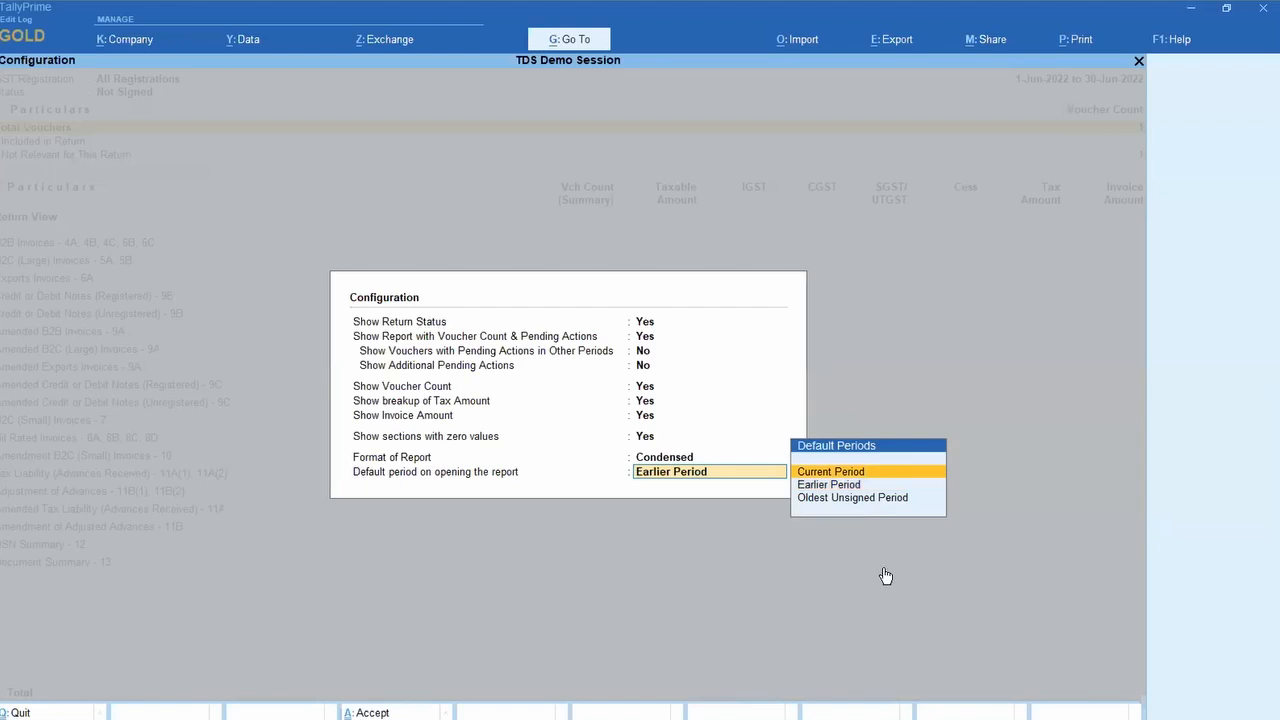
key("Return")
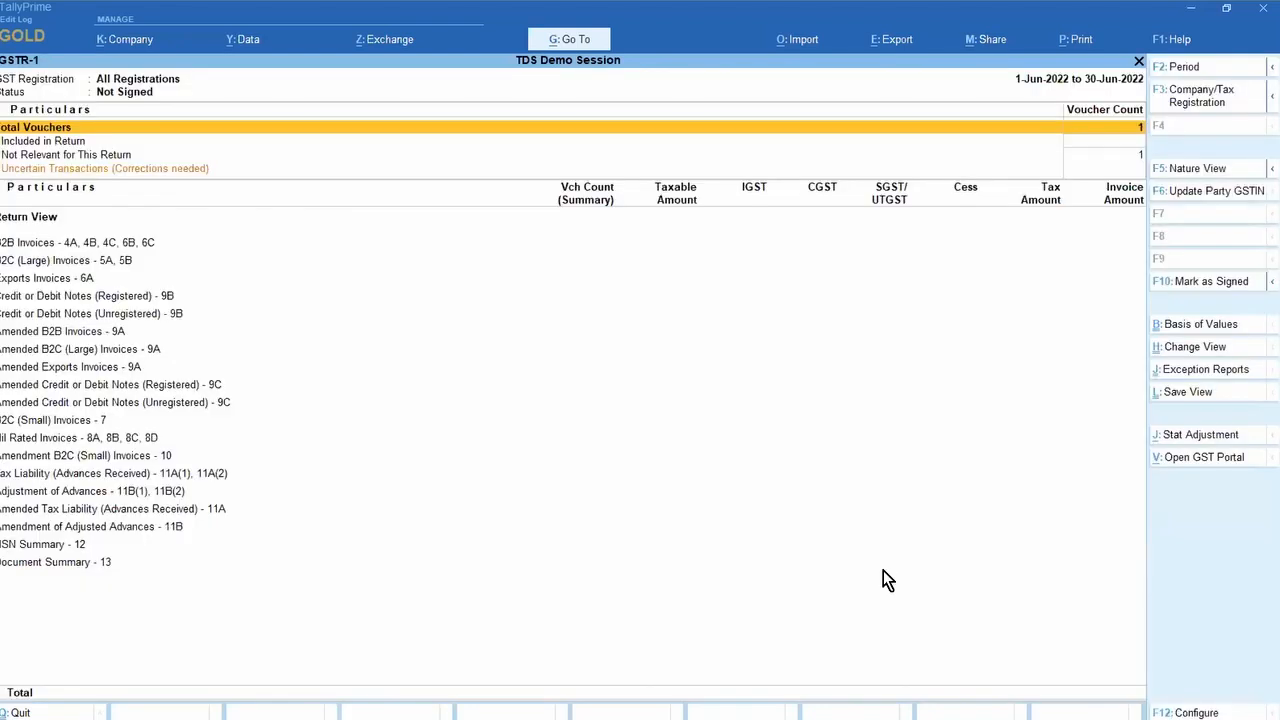
key("Escape")
key("Return")
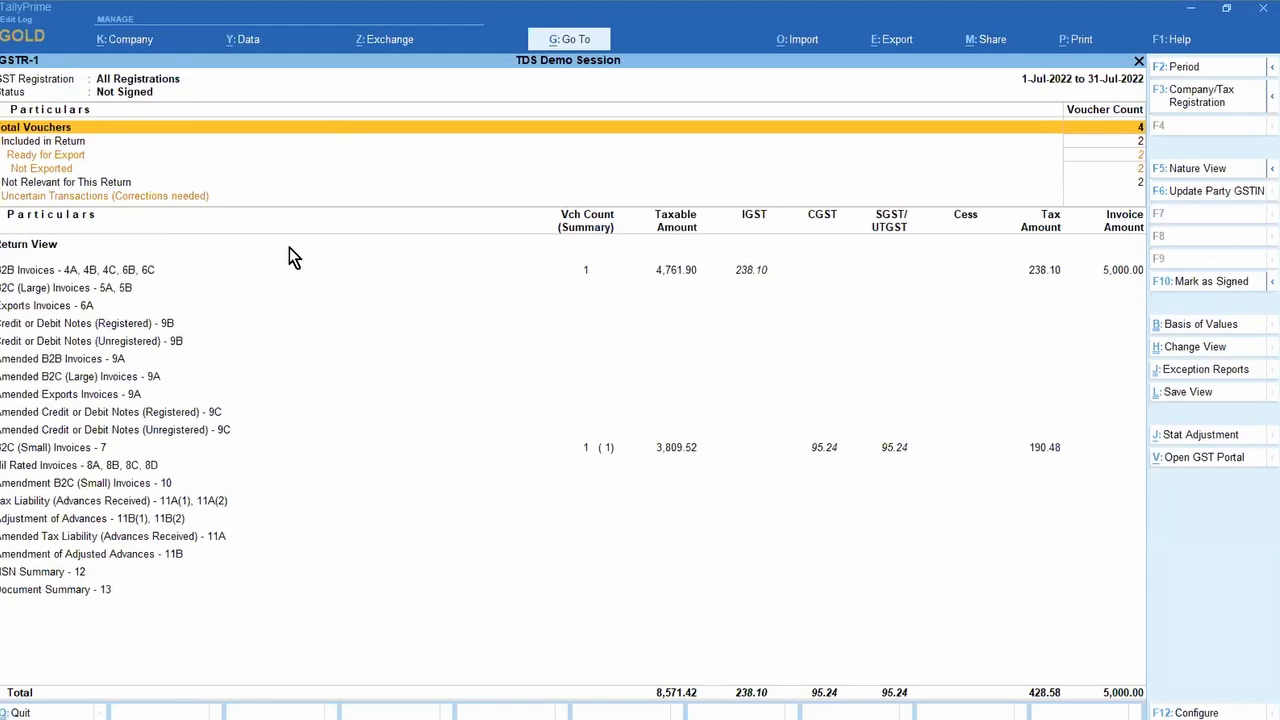
Step: View GSTR-1 for Karnataka Registration, then Maharashtra Registration, selecting the B2C (Small) Invoices row
left_click(1188, 103)
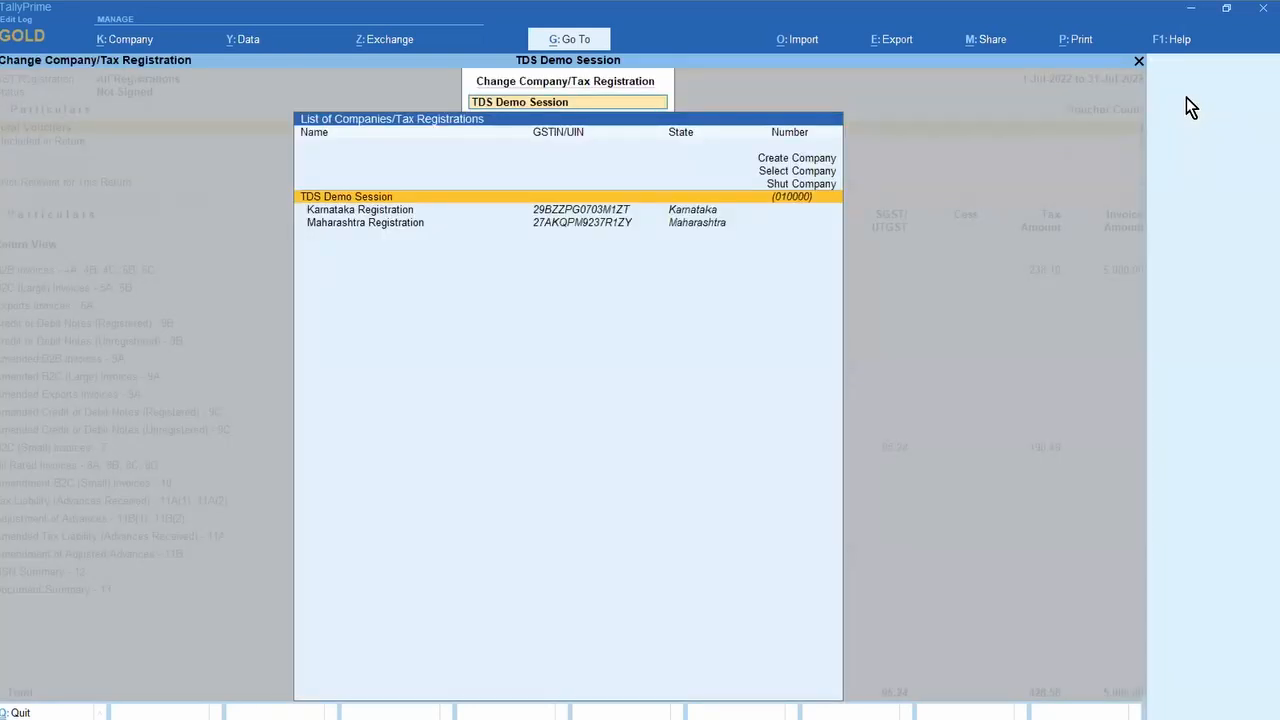
key("Down")
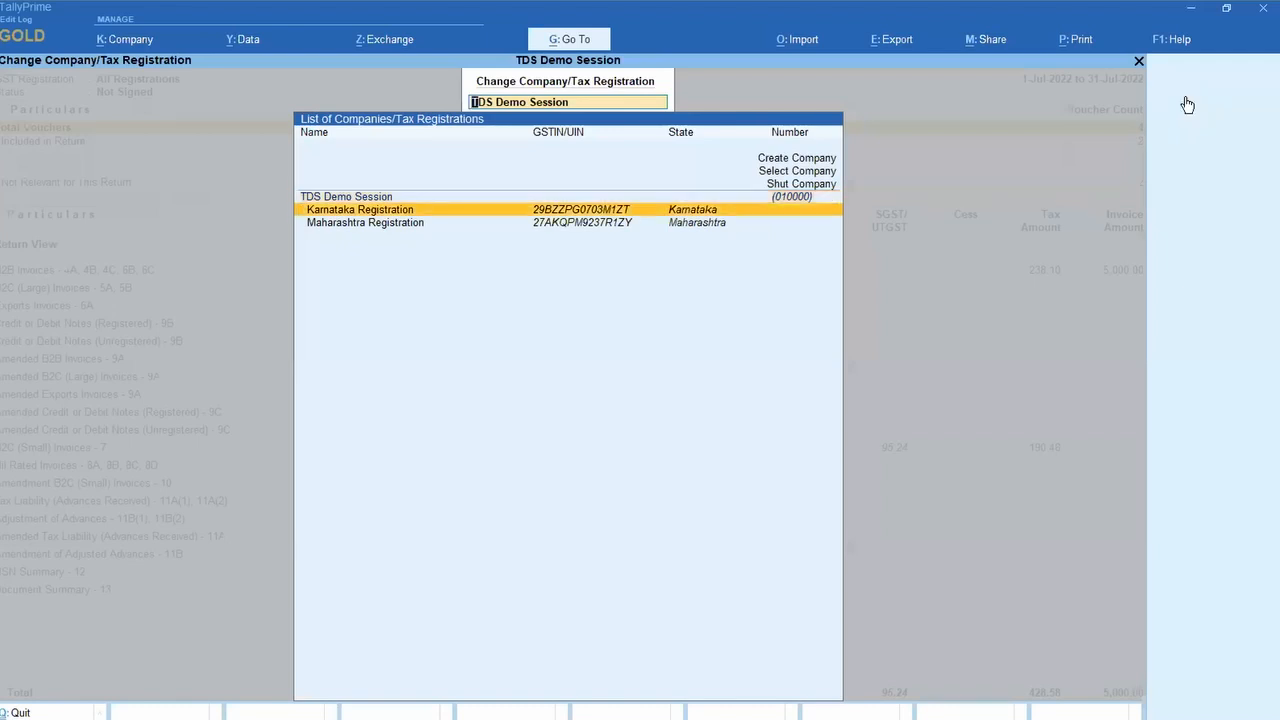
key("Return")
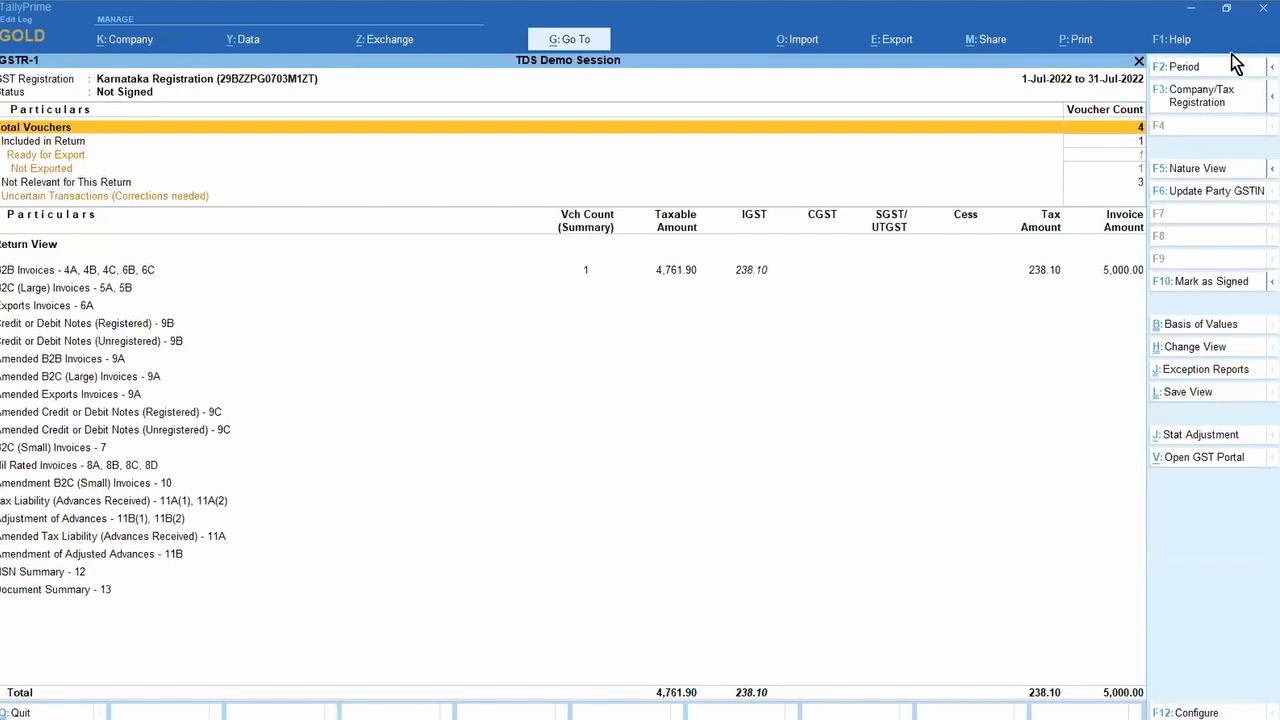
left_click(1192, 98)
key("Down")
key("Down")
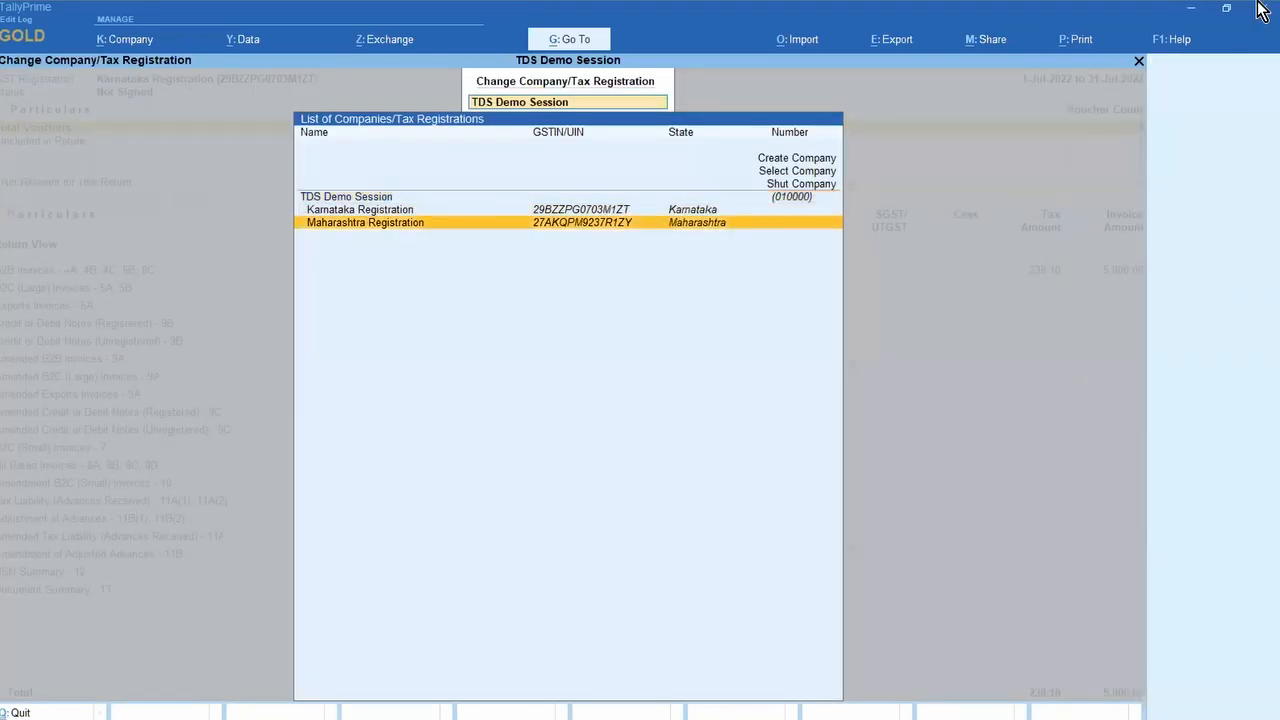
key("Return")
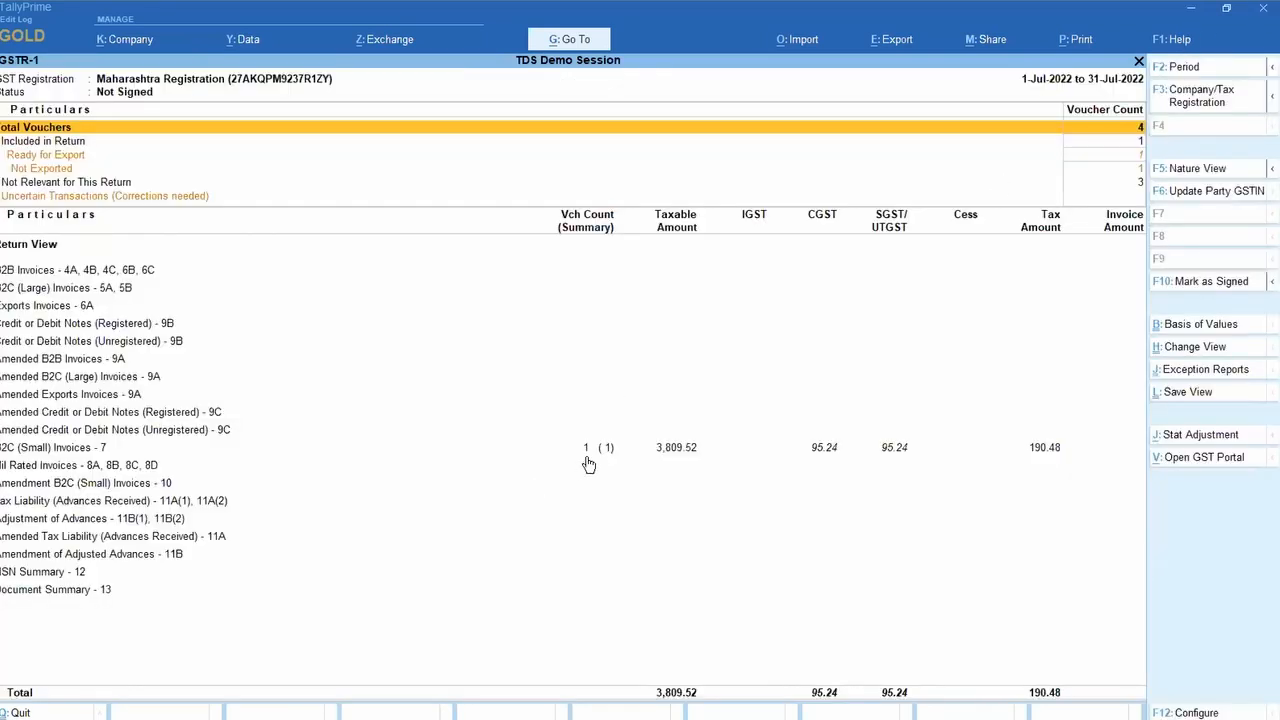
left_click(590, 450)
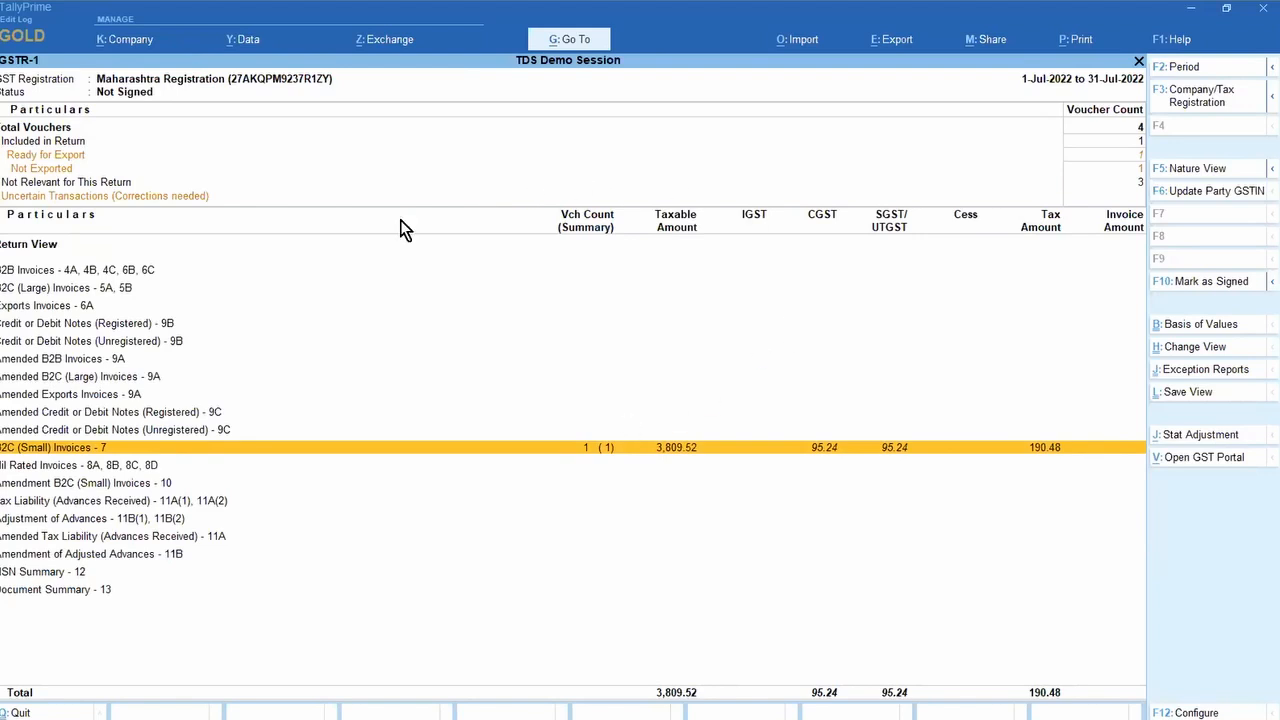
Step: Adjust the default period setting in the GSTR-1 configuration
key("F12")
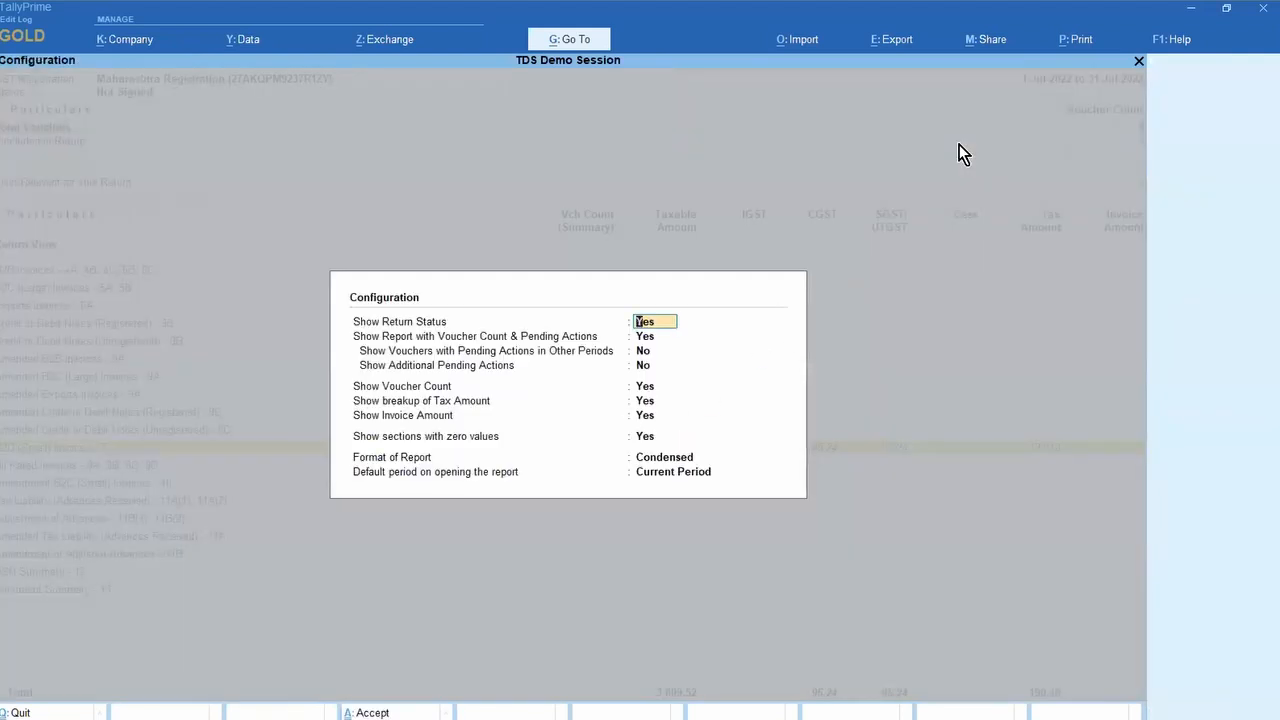
left_click(679, 482)
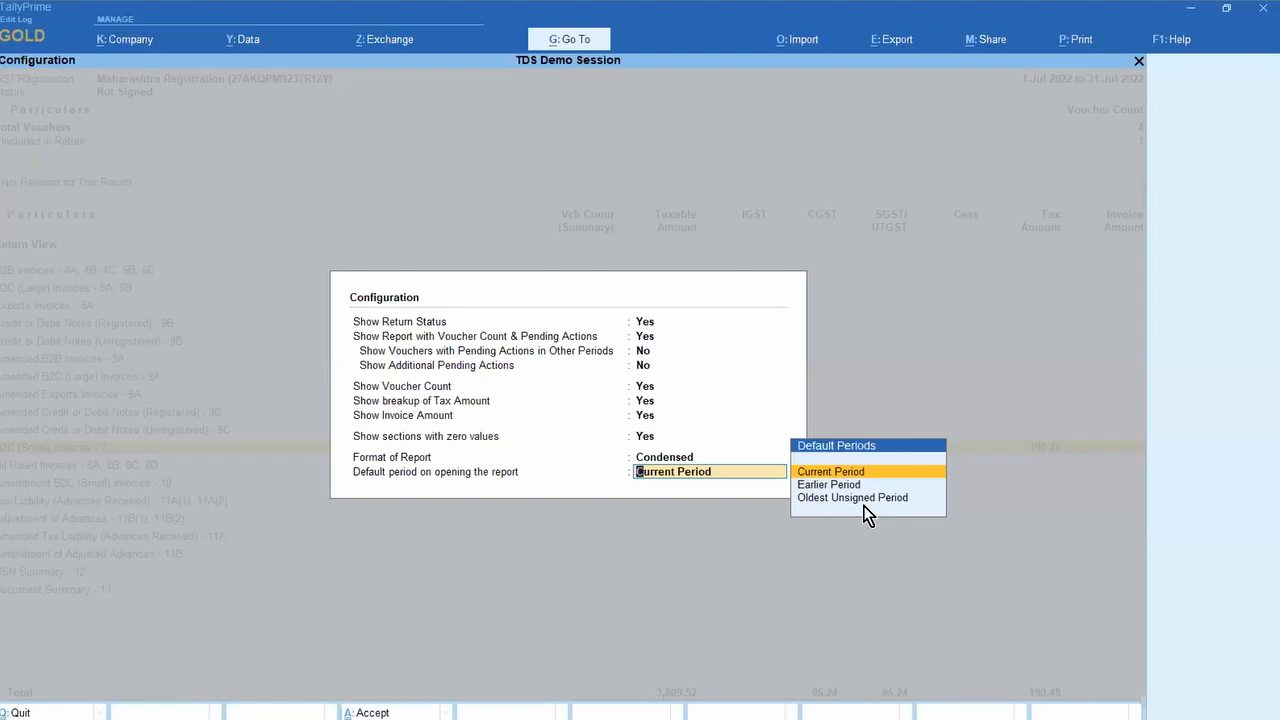
key("BackSpace")
key("Return")
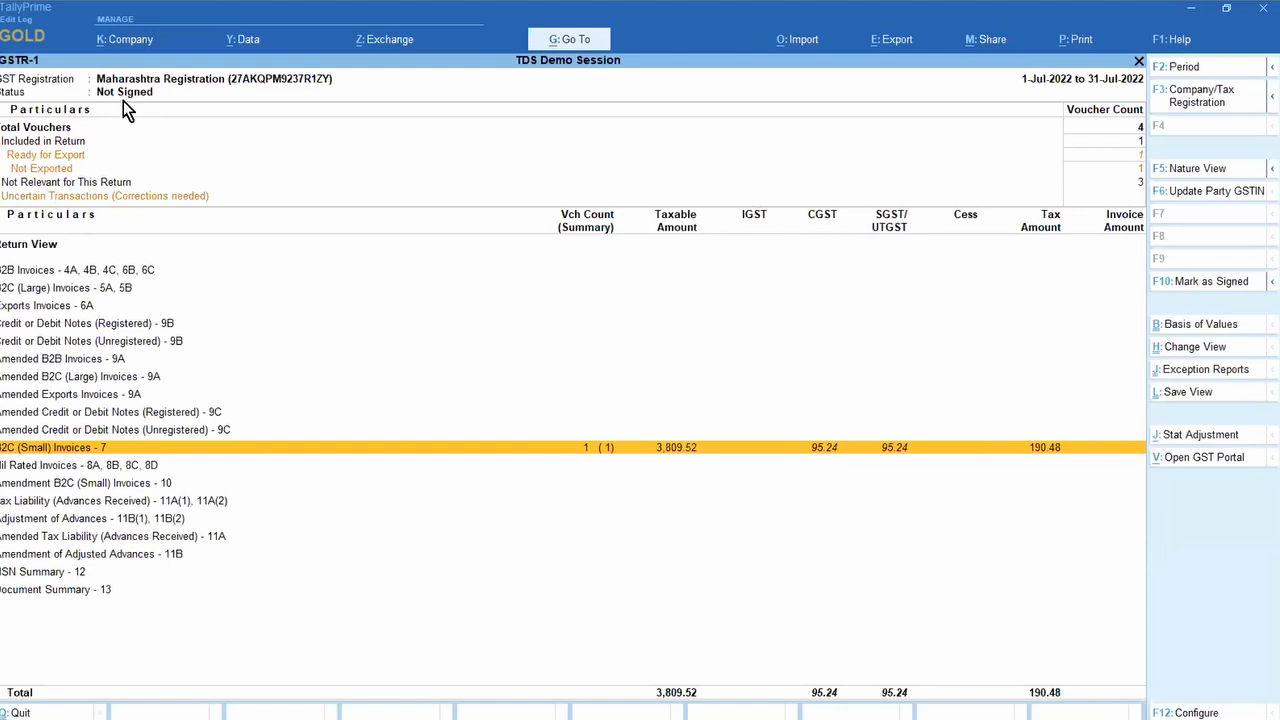
Step: Reload GSTR-1 for All Registrations, close to the Gateway, and switch to PowerPoint
left_click(1182, 98)
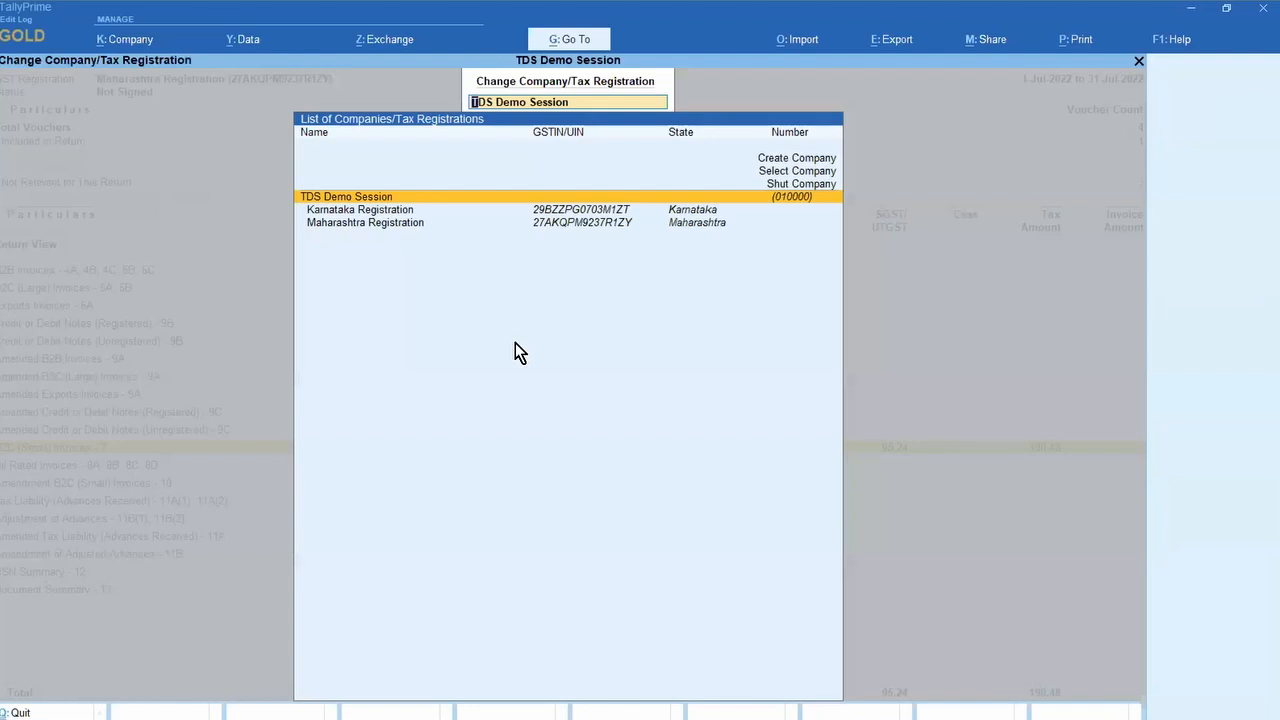
key("Escape")
key("Escape")
key("Escape")
key("Return")
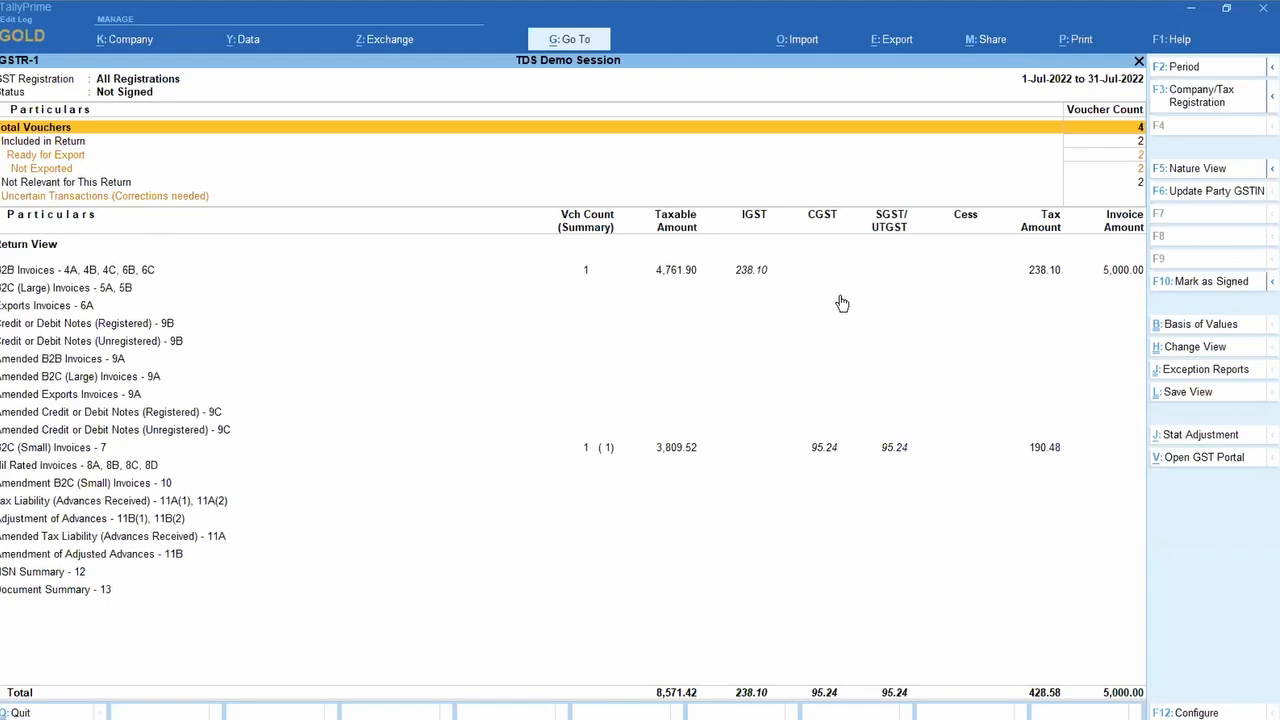
key("Escape")
key("Escape")
key("Escape")
key("Escape")
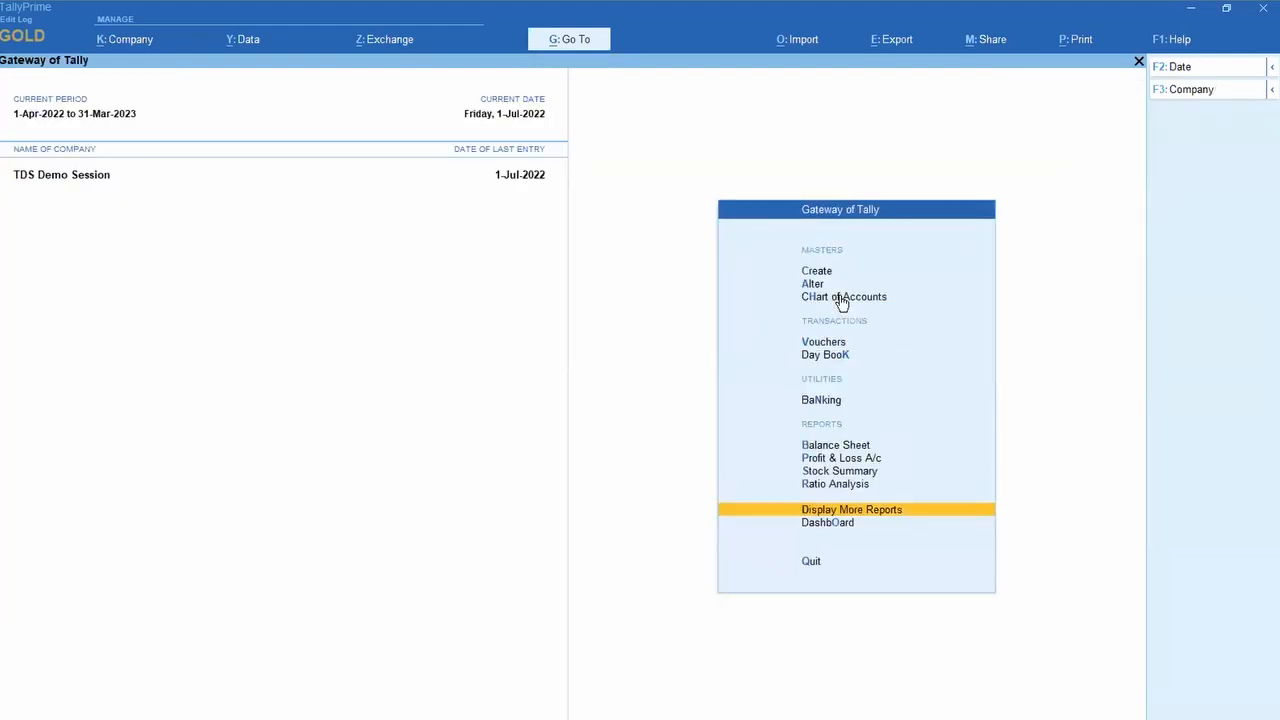
key("alt+Tab")
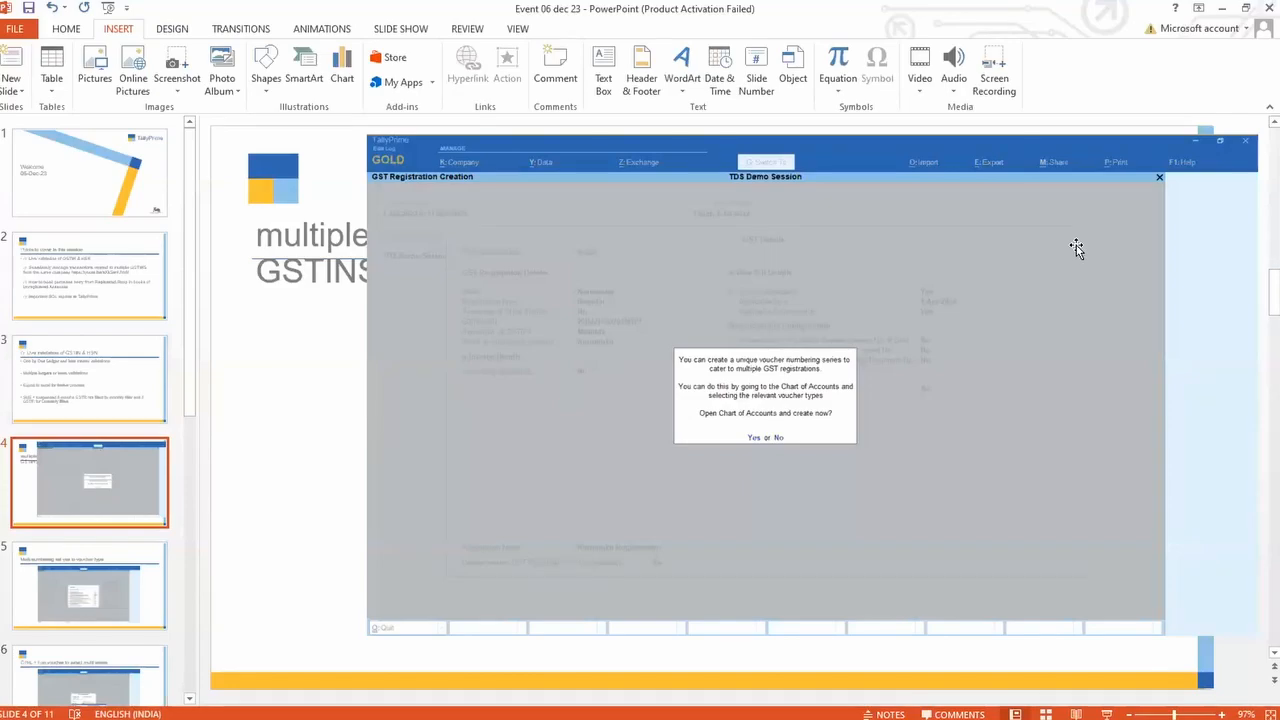
Step: Start the slide show and advance to the 'CTRL + I on voucher to select multi series' slide
key("F5")
key("Right")
key("Right")
key("Right")
key("Right")
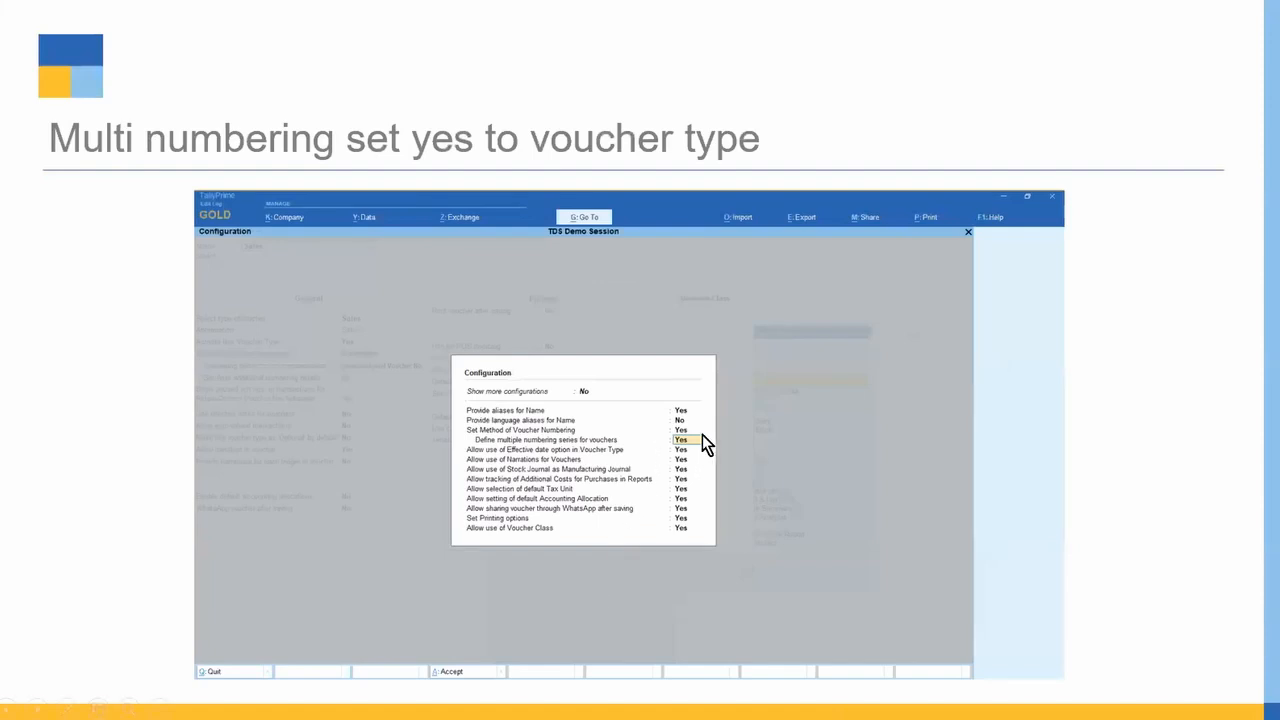
key("Right")
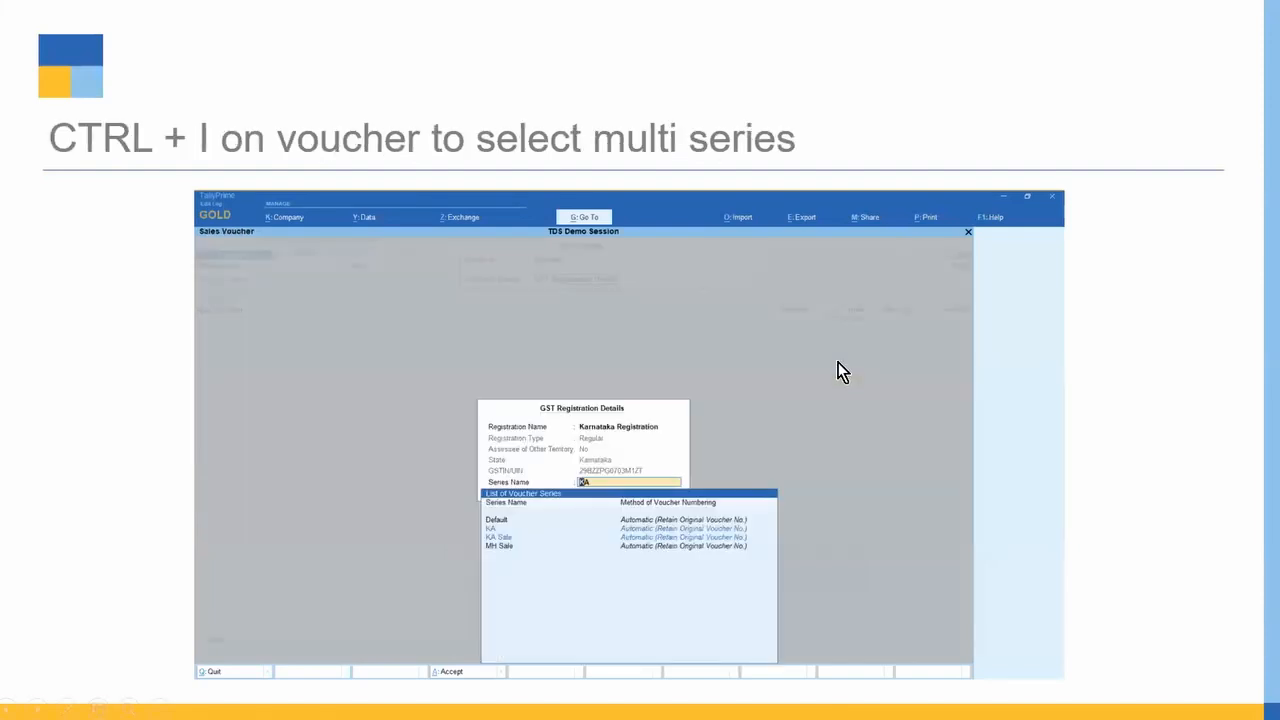
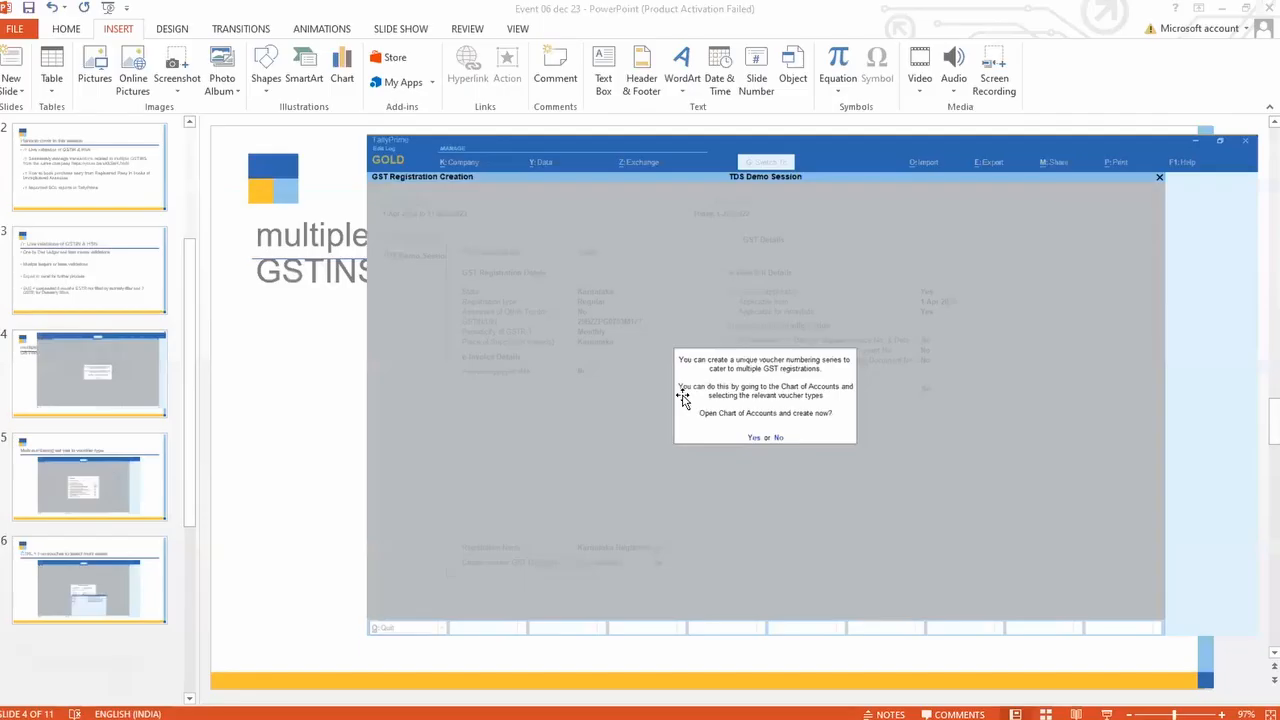
Step: Insert a space before the YouTube link on the Points to cover slide
scroll(55, 465, "up", 5)
left_click(113, 302)
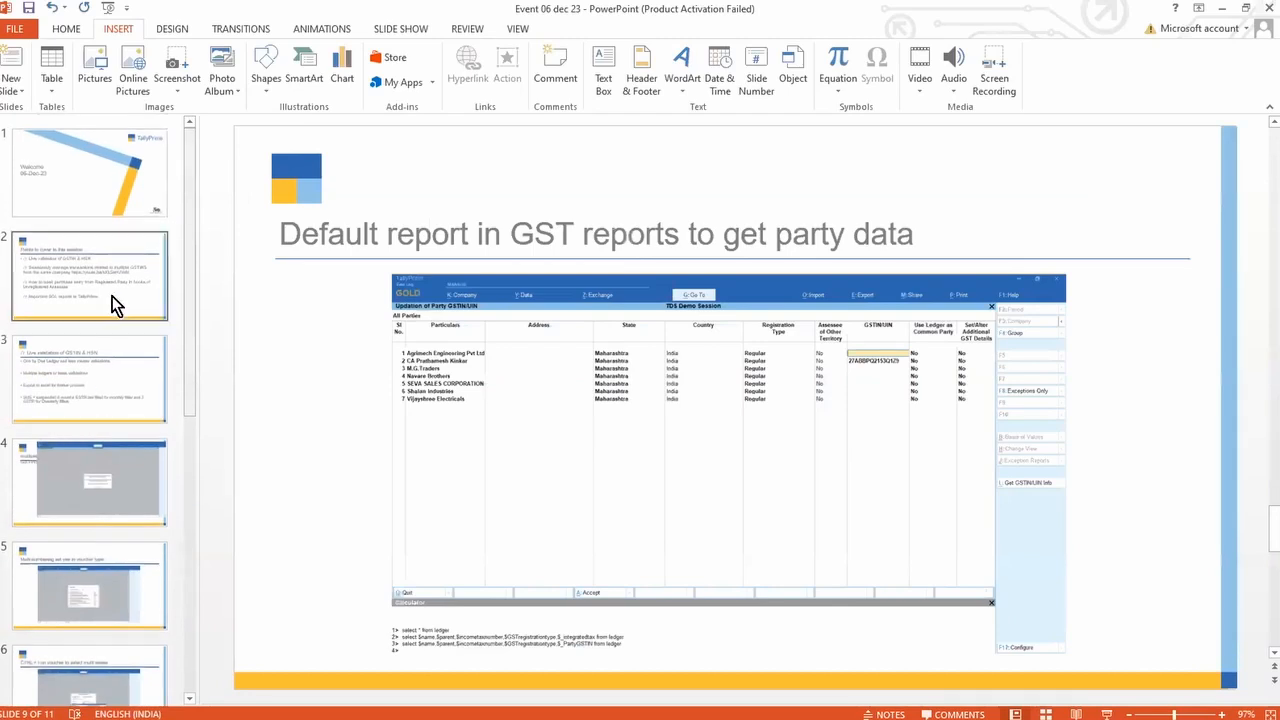
left_click(615, 392)
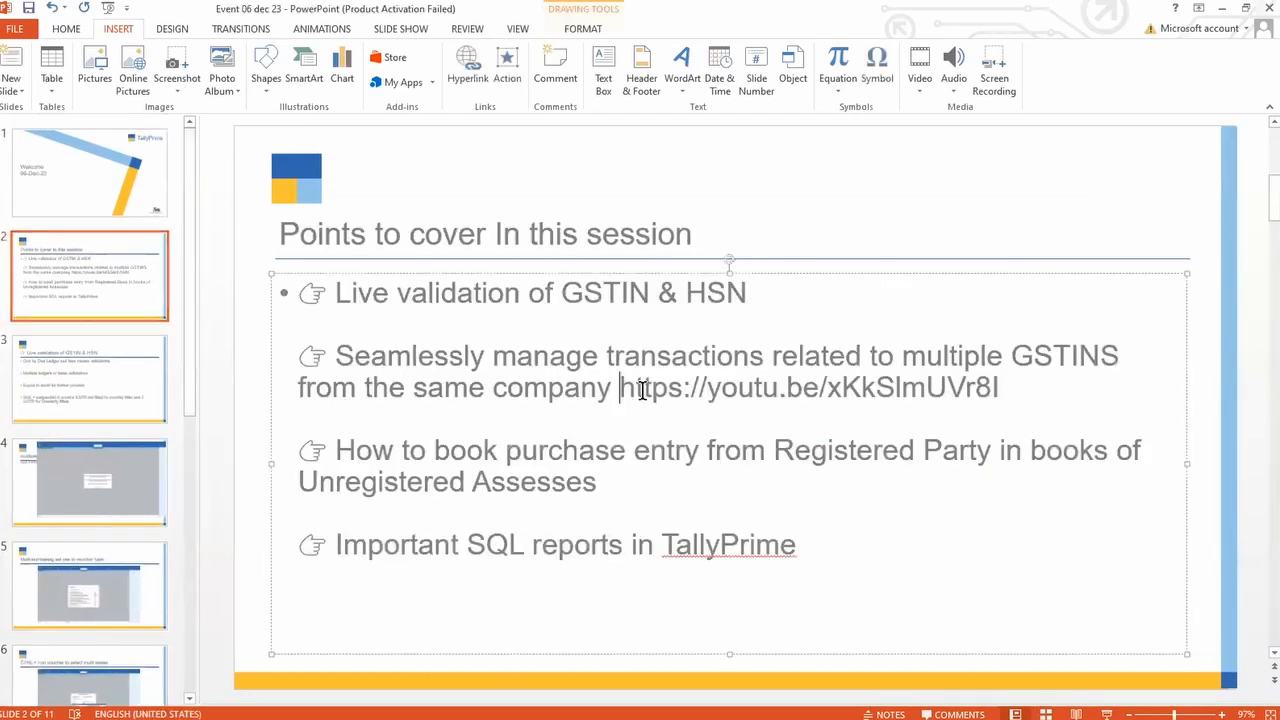
left_click_drag(622, 390, 1000, 397)
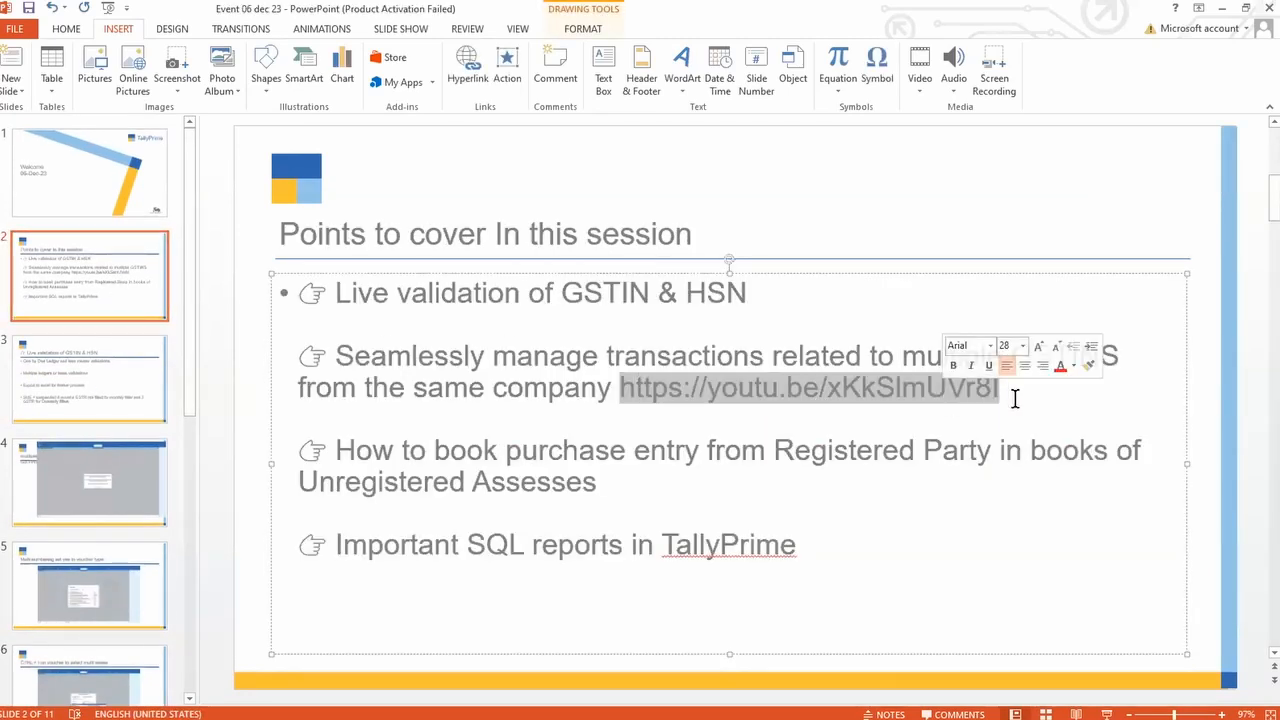
left_click(1013, 394)
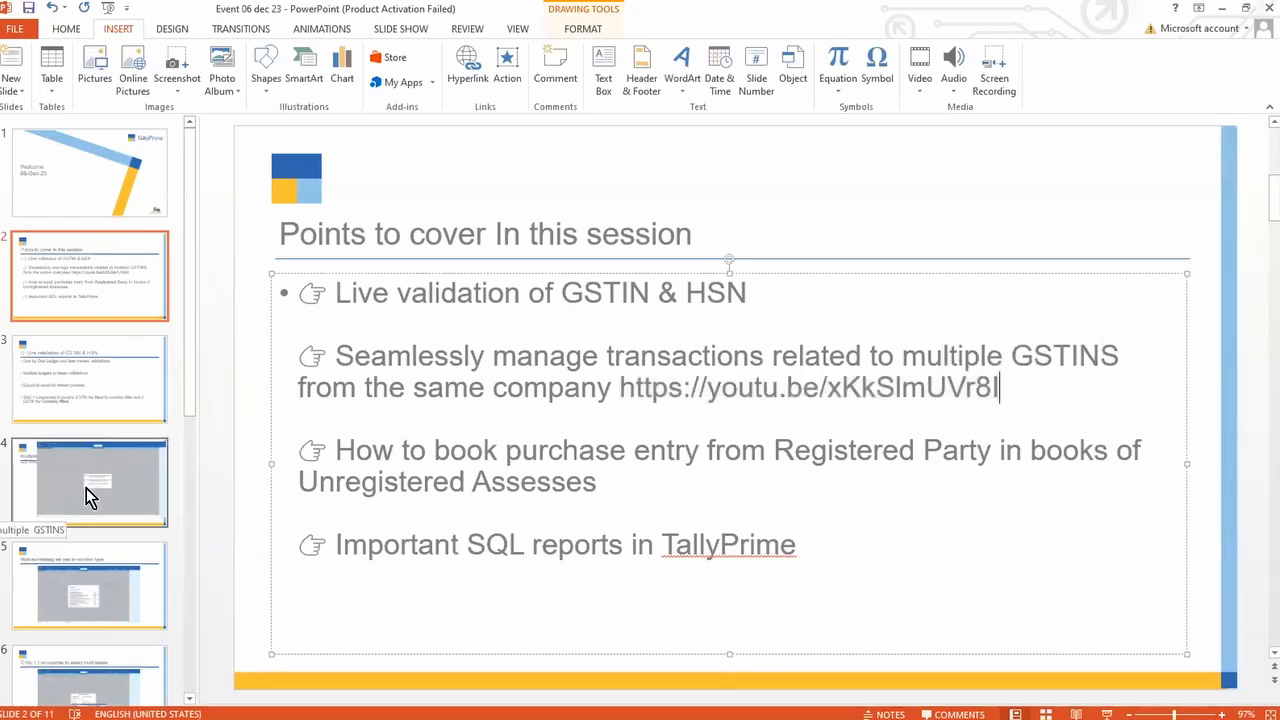
key("Escape")
key("Escape")
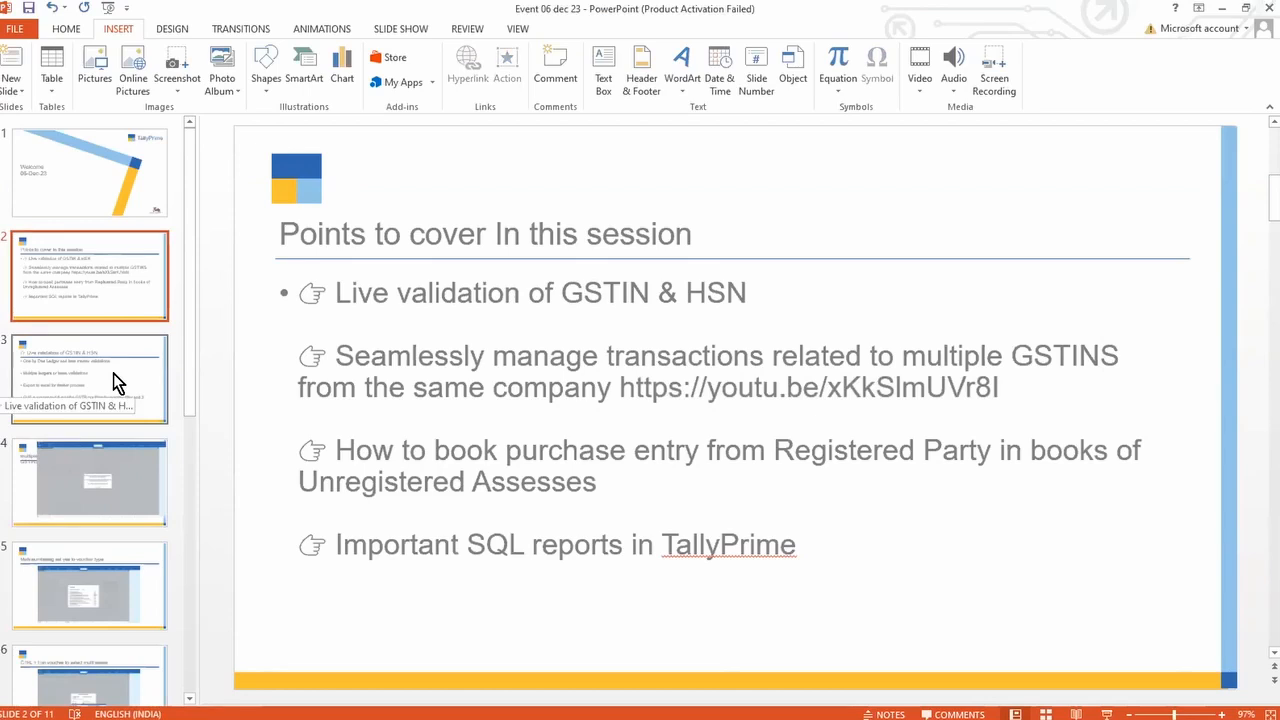
Step: Check the Live validation slide, return to Points to cover, and switch to TallyPrime
left_click(113, 373)
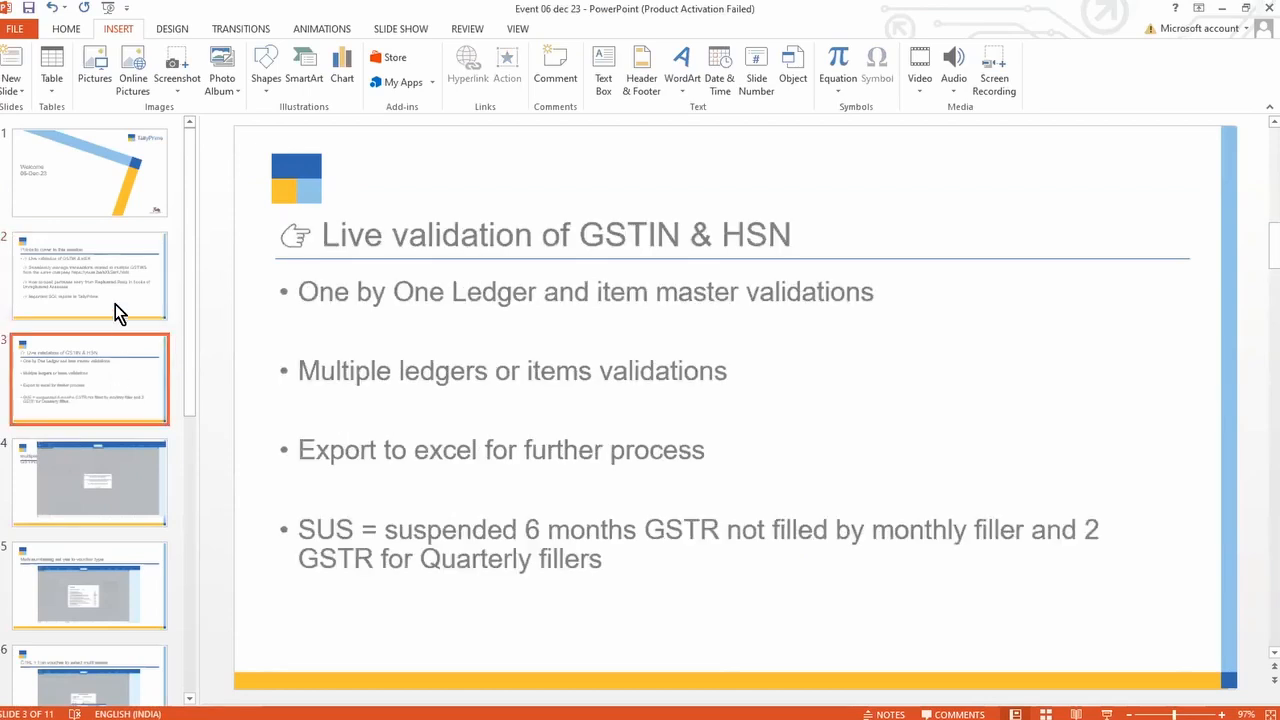
left_click(155, 272)
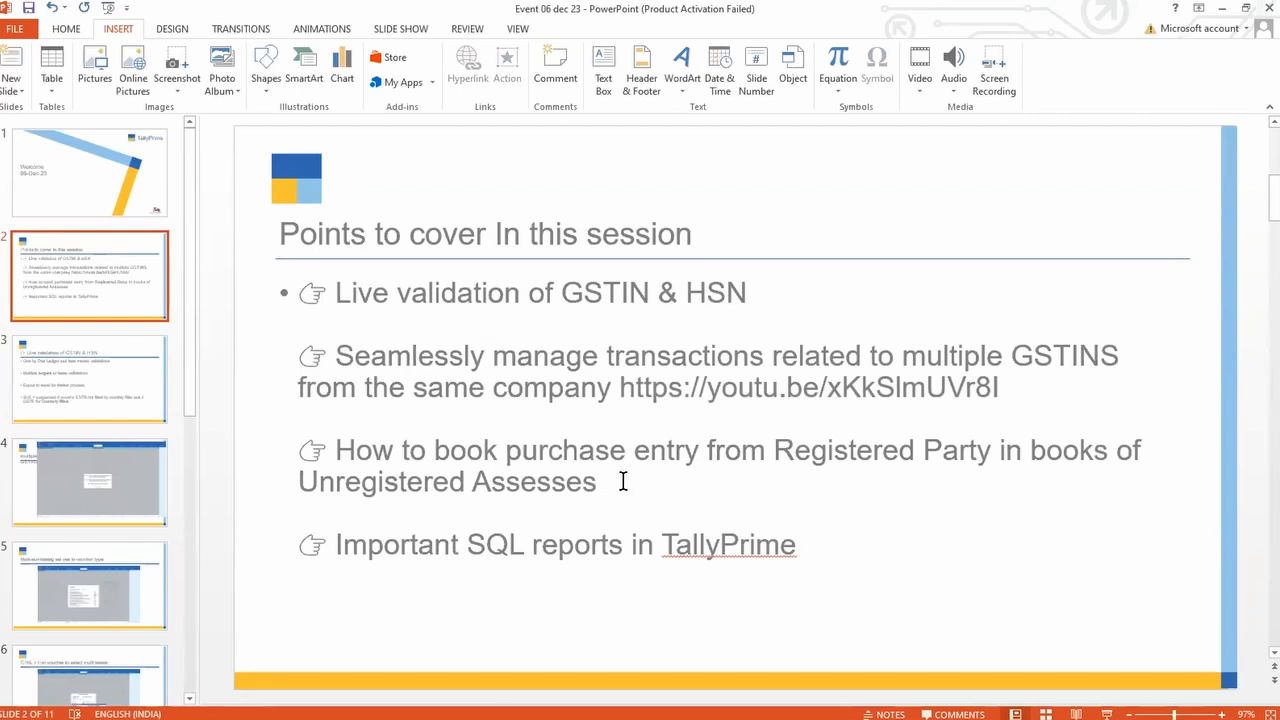
key("alt+Tab")
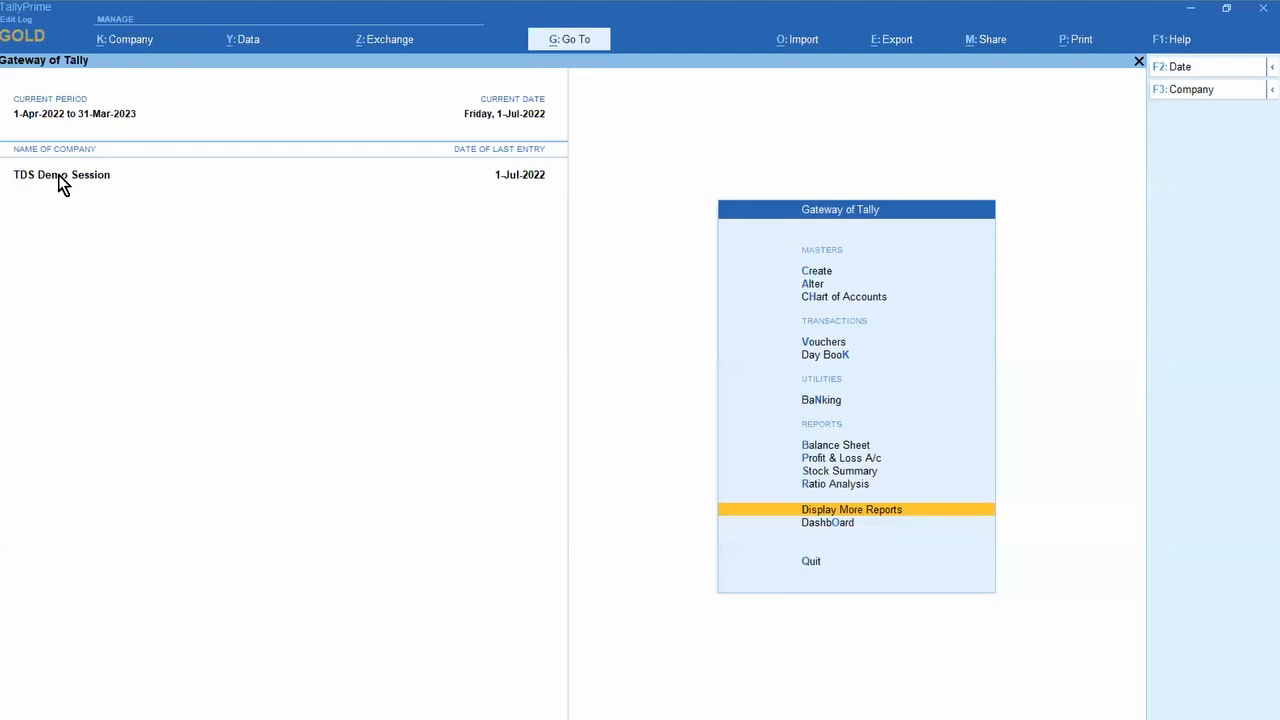
Step: Create Purchase voucher No. 12 with supplier invoice 1234 and Cash as the party ledger
key("Down")
key("Down")
key("Down")
key("Down")
key("Down")
key("Down")
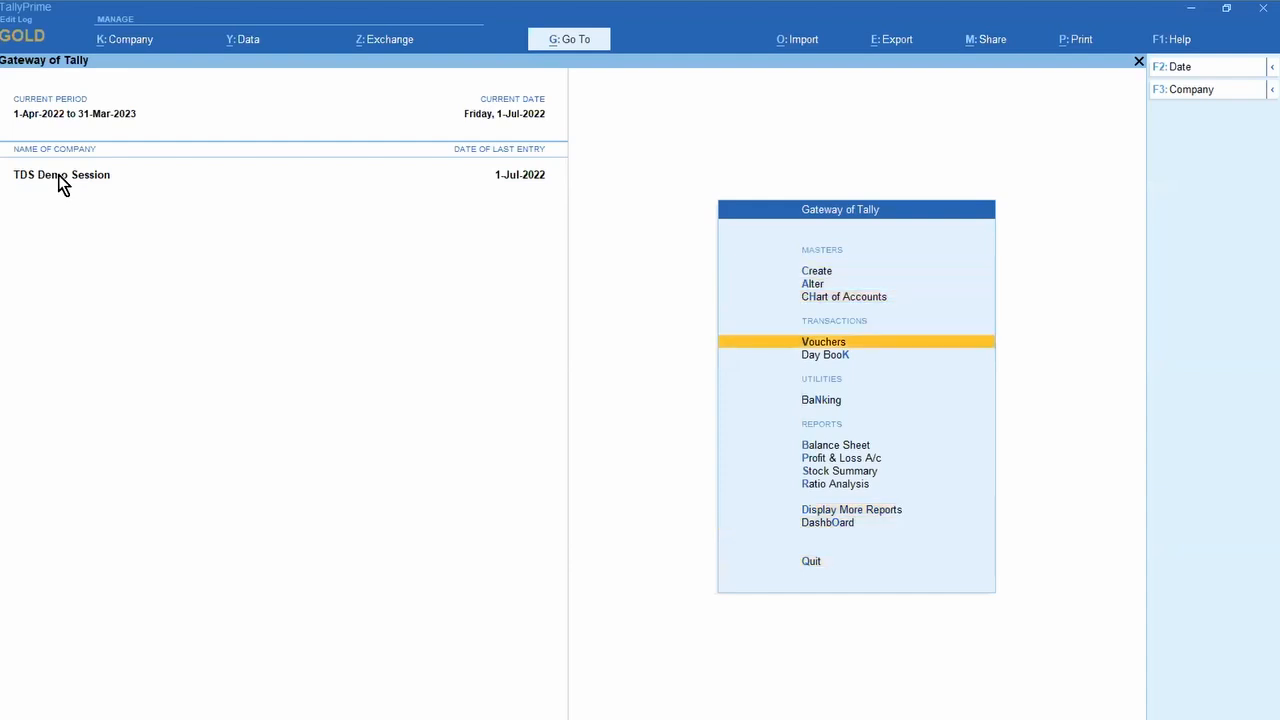
key("Return")
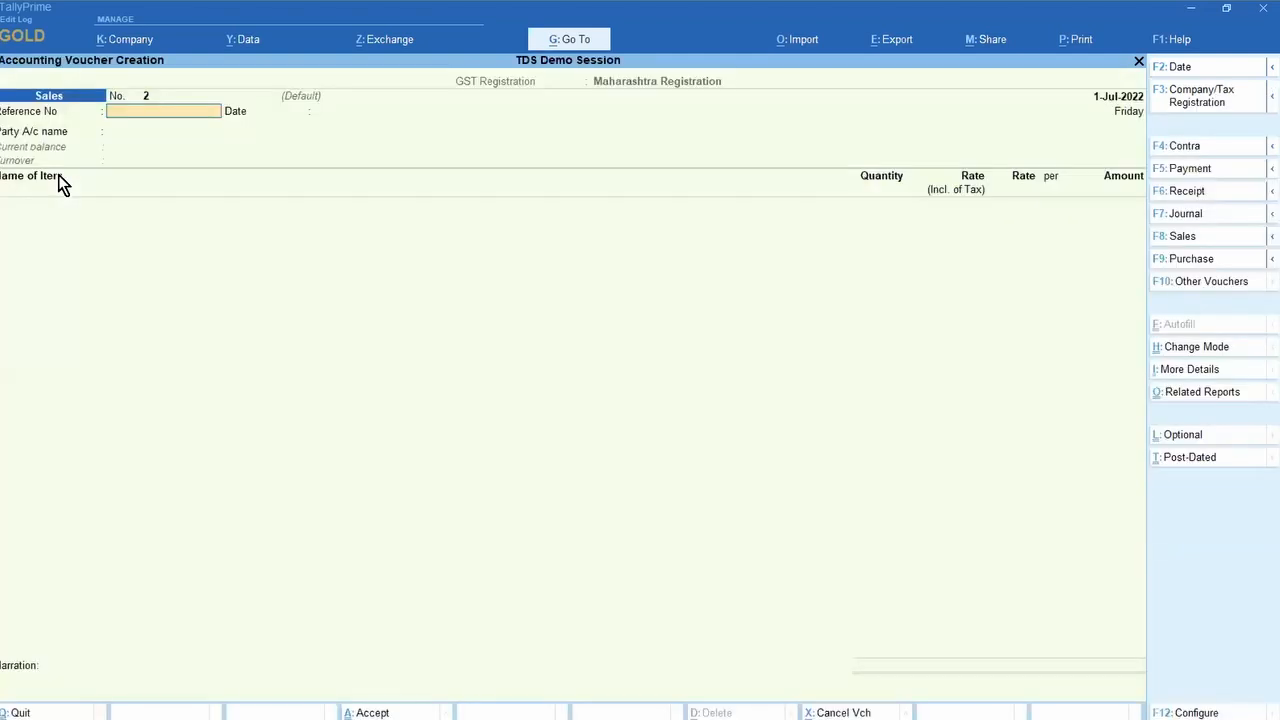
key("F9")
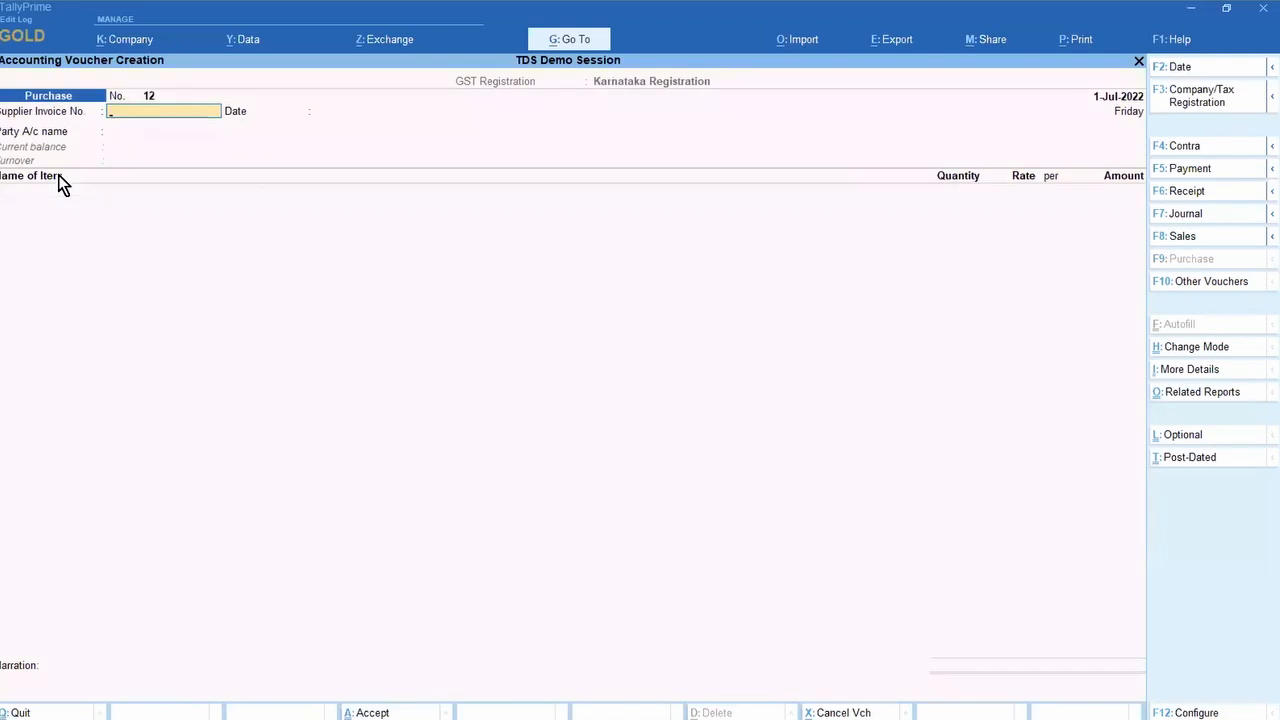
type("1234")
key("Return")
key("Return")
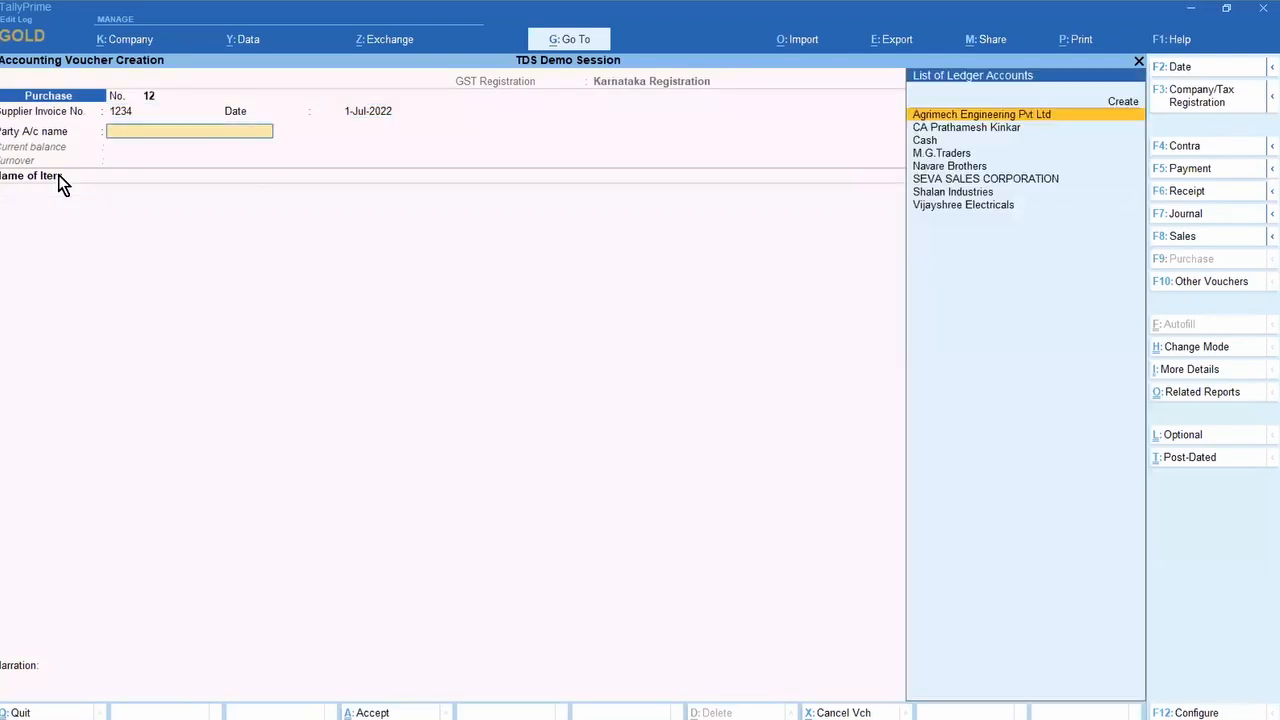
key("Down")
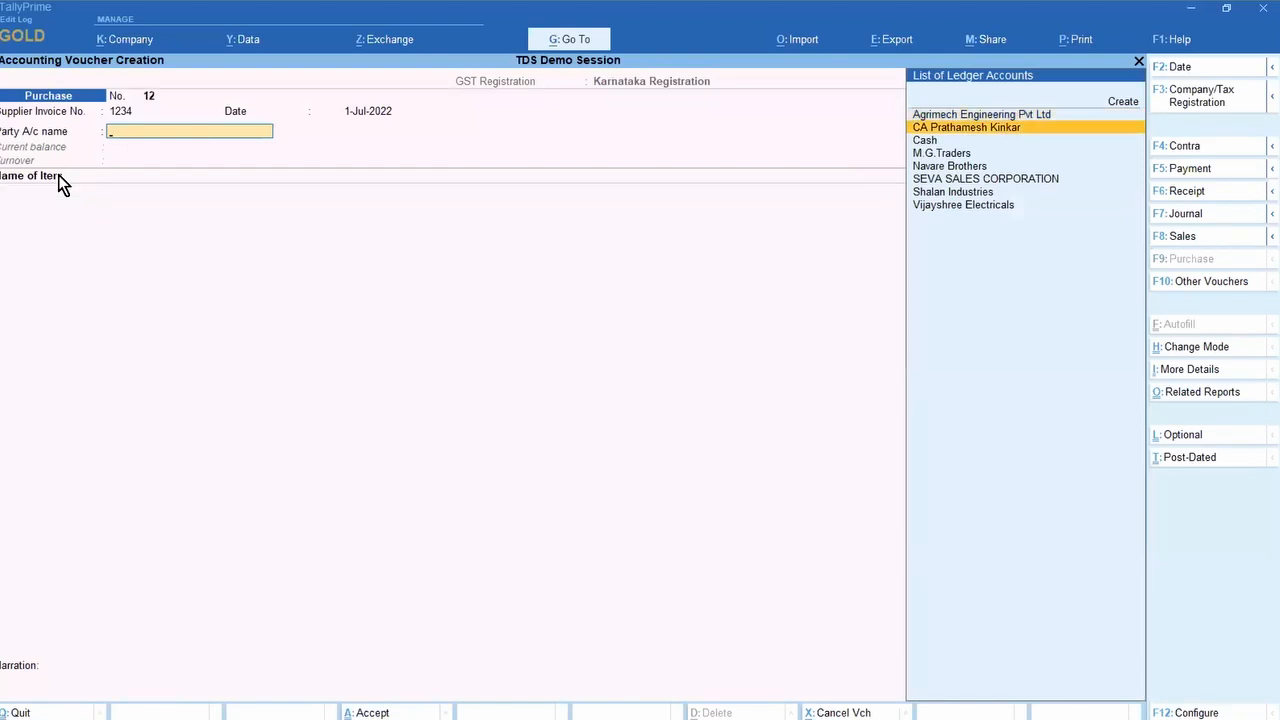
key("Down")
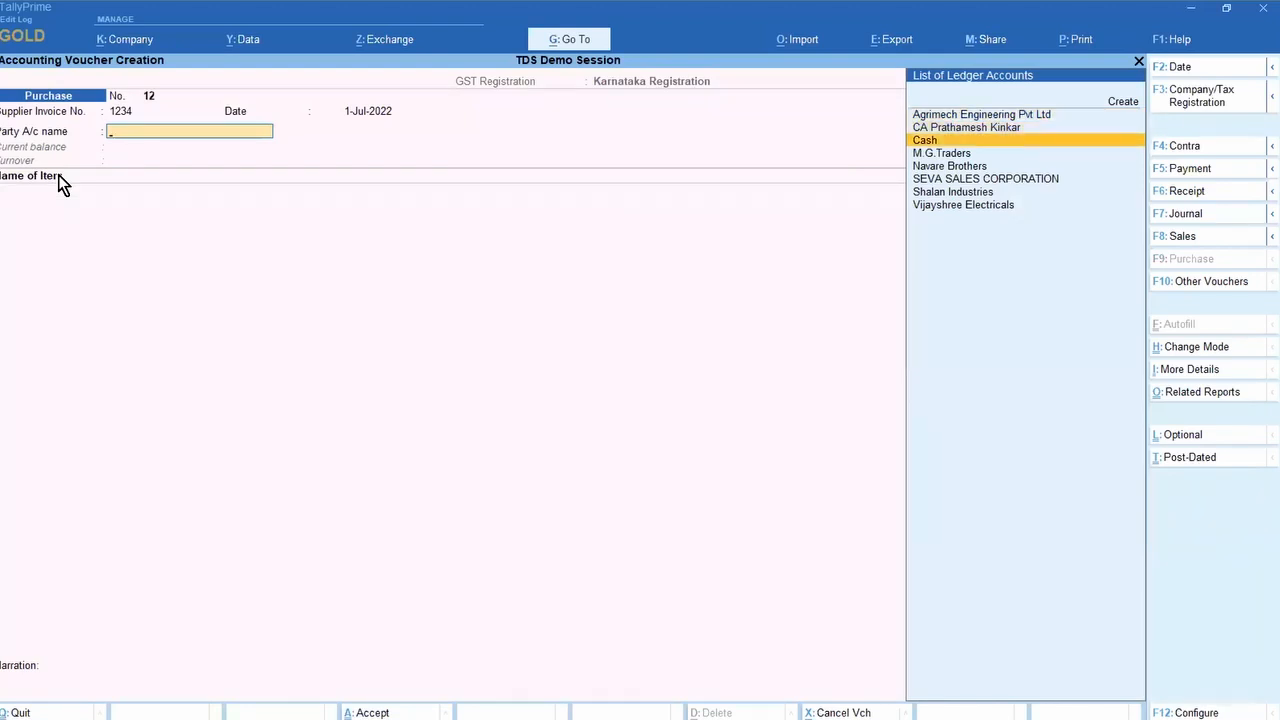
key("Return")
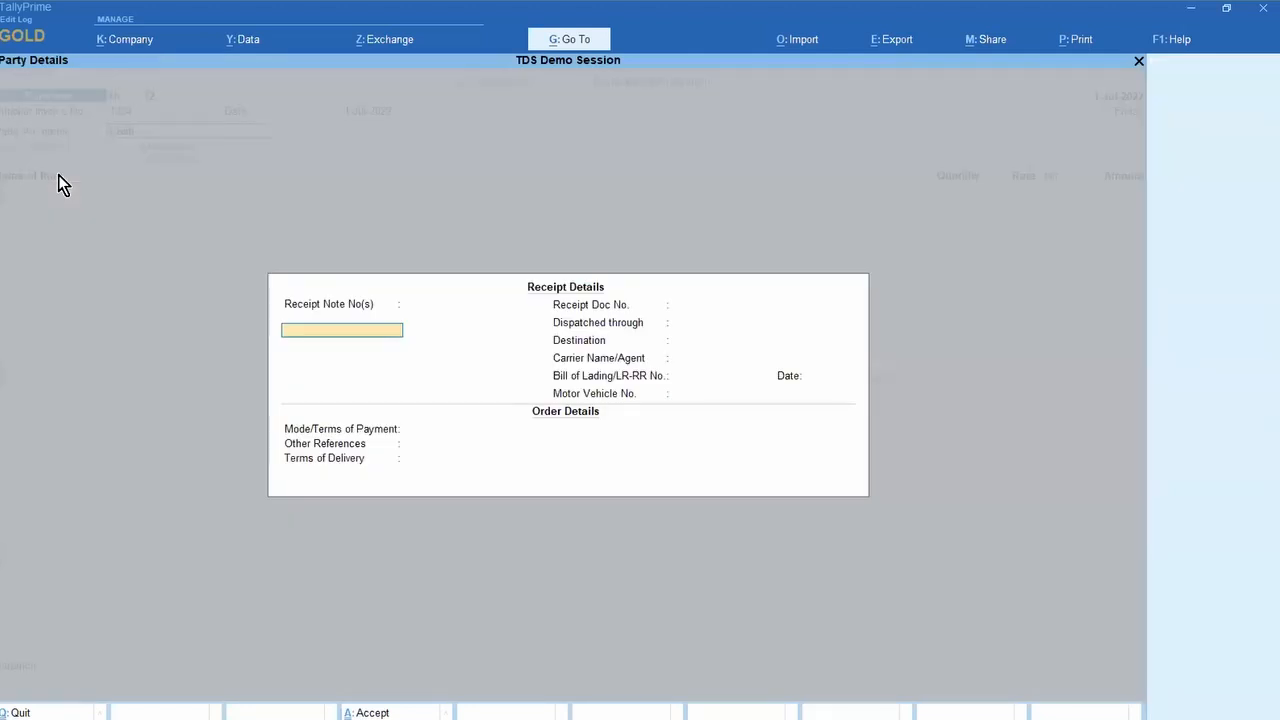
key("ctrl+a")
key("ctrl+a")
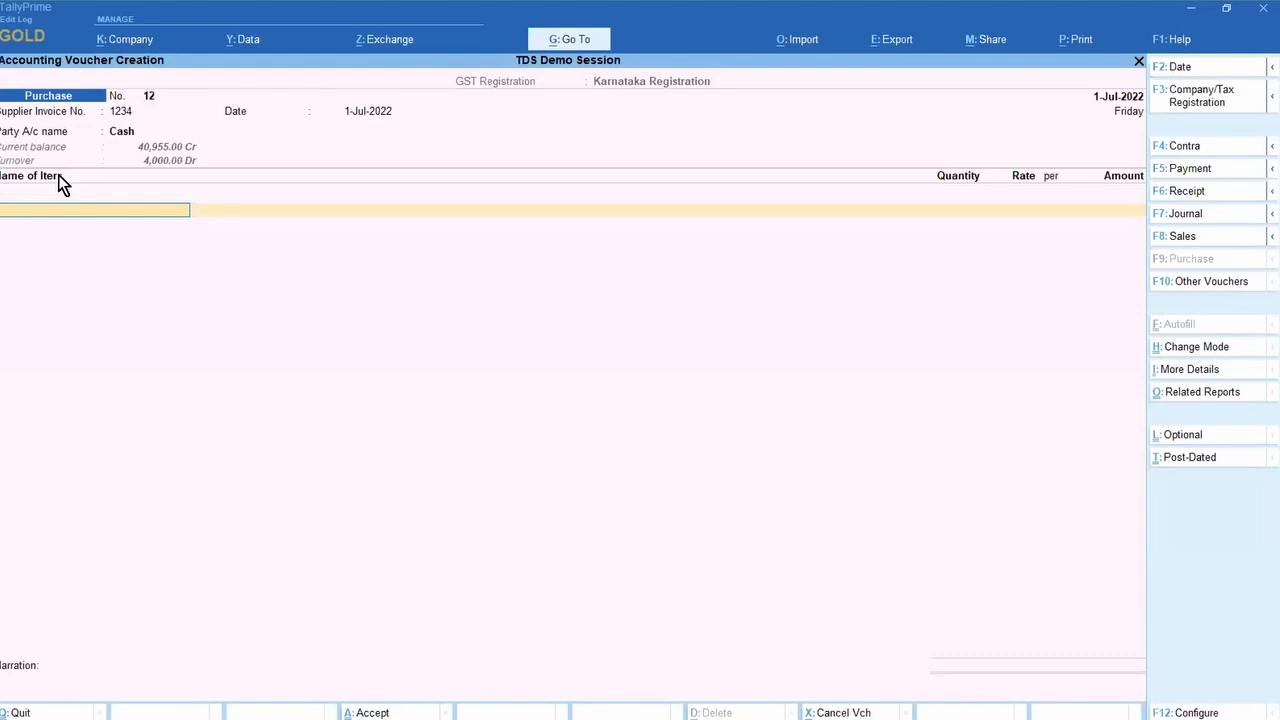
Step: Enable the Use Discount column in invoices feature
key("F11")
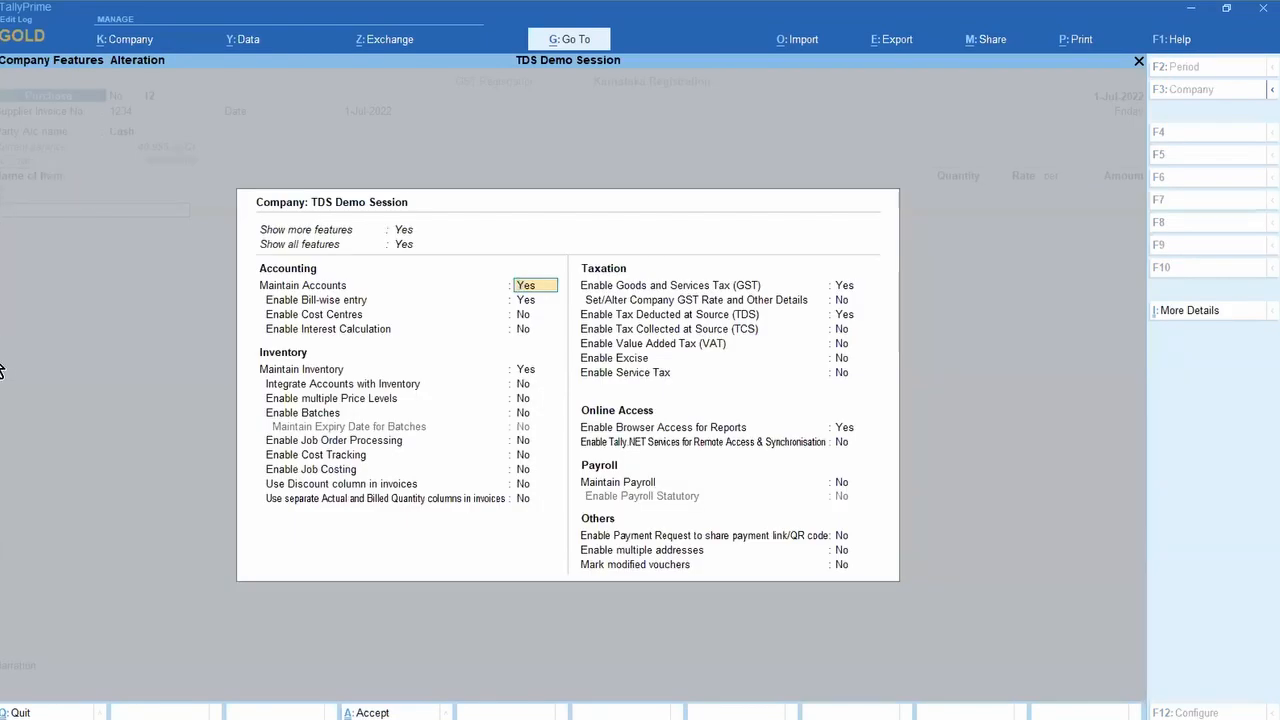
left_click(523, 484)
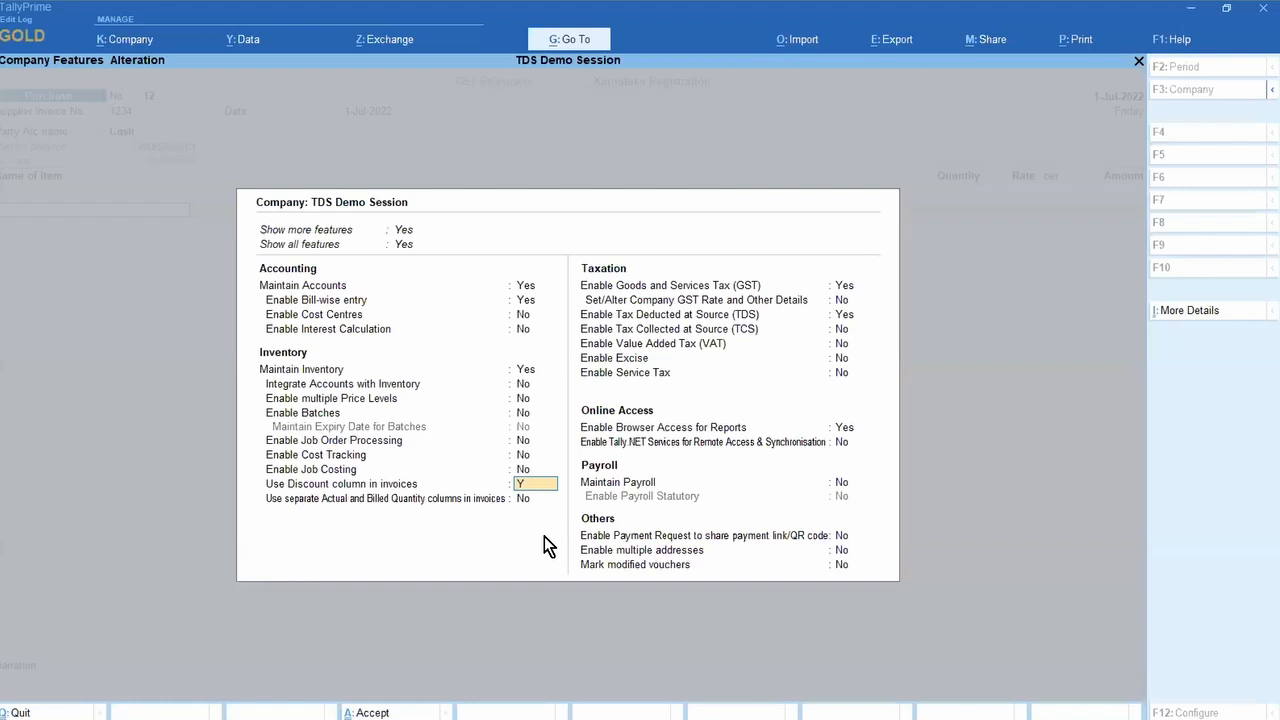
type("y")
key("ctrl+a")
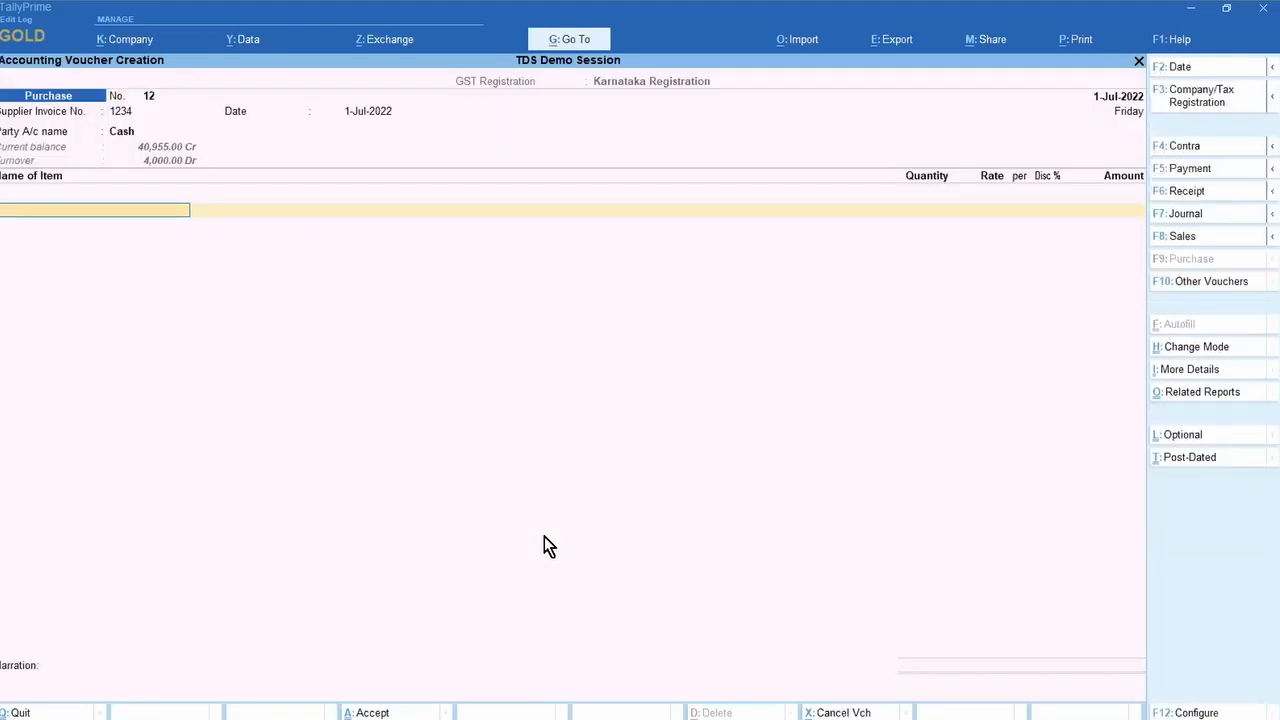
Step: Add Item A: 10 Nos at 500.00 with a (-)5 % discount
key("Down")
key("Return")
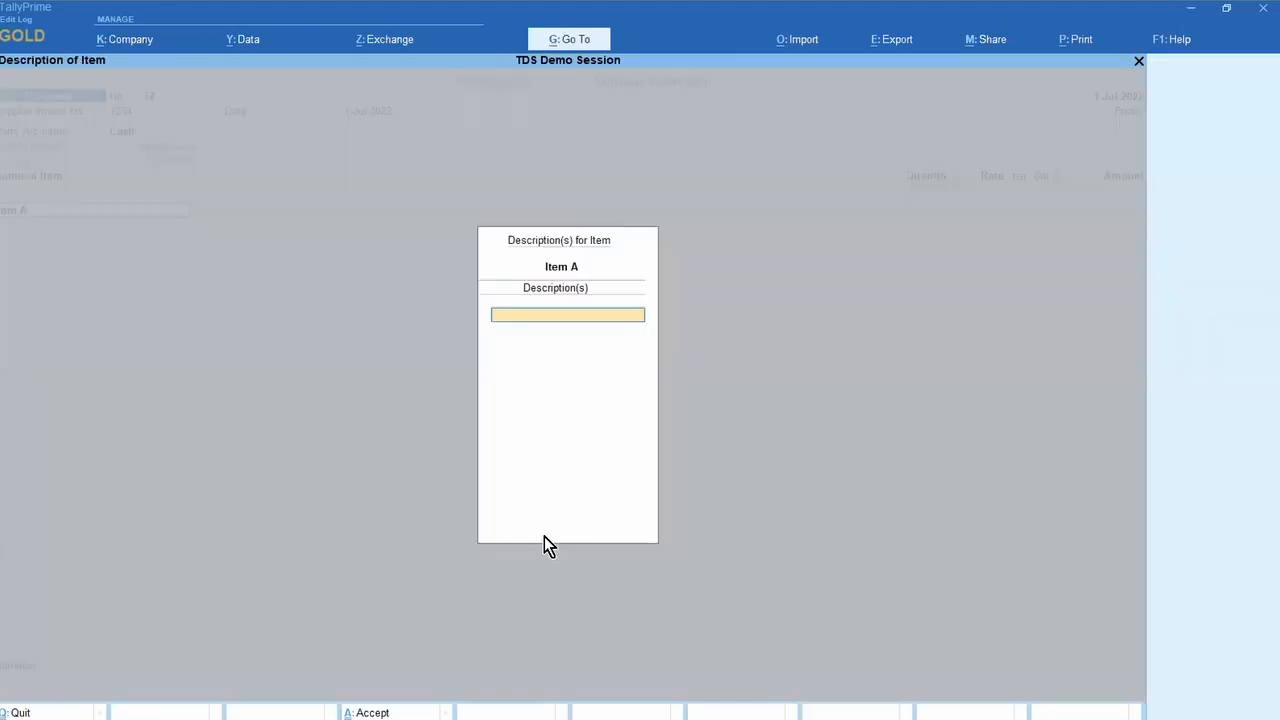
key("Return")
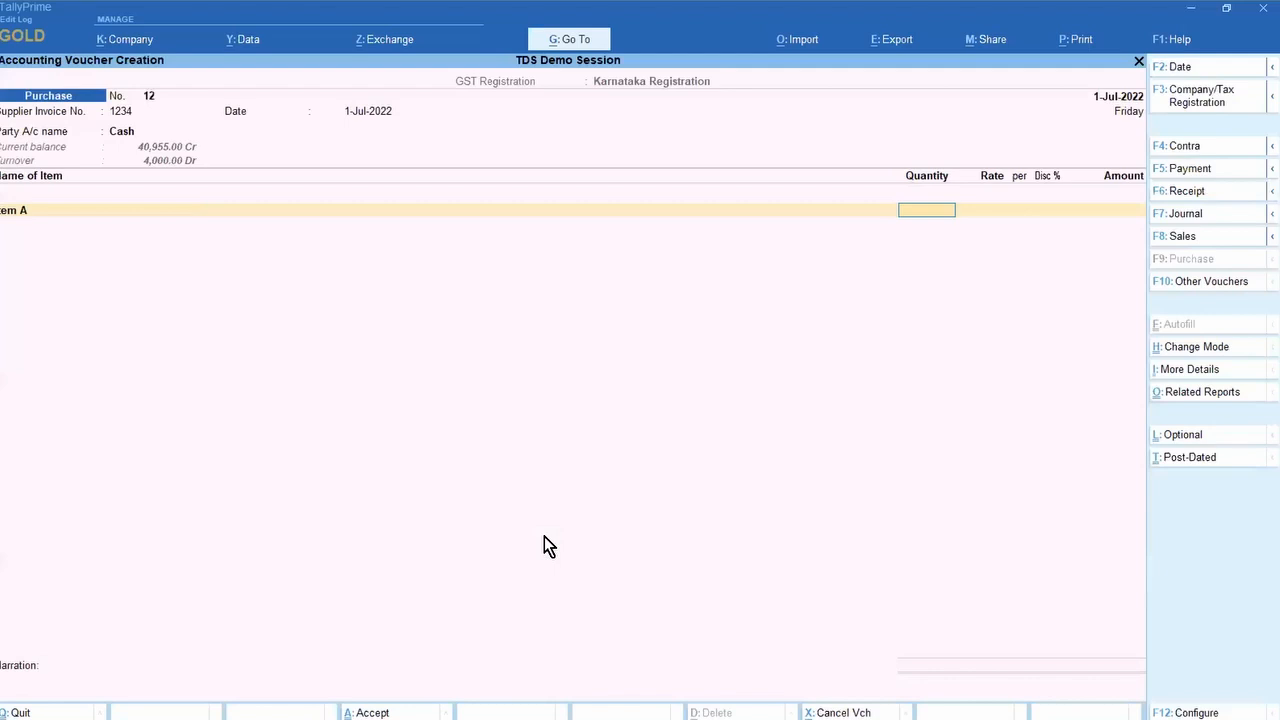
type("10")
key("Return")
key("Return")
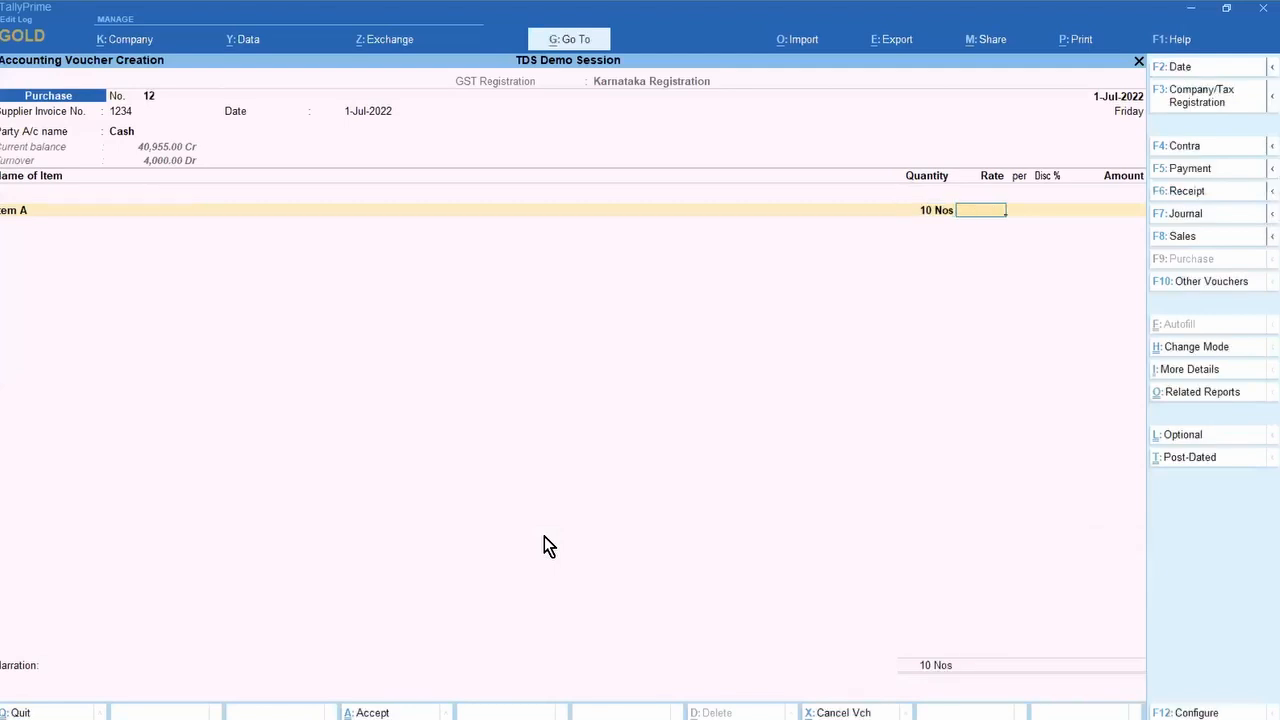
type("500")
key("Return")
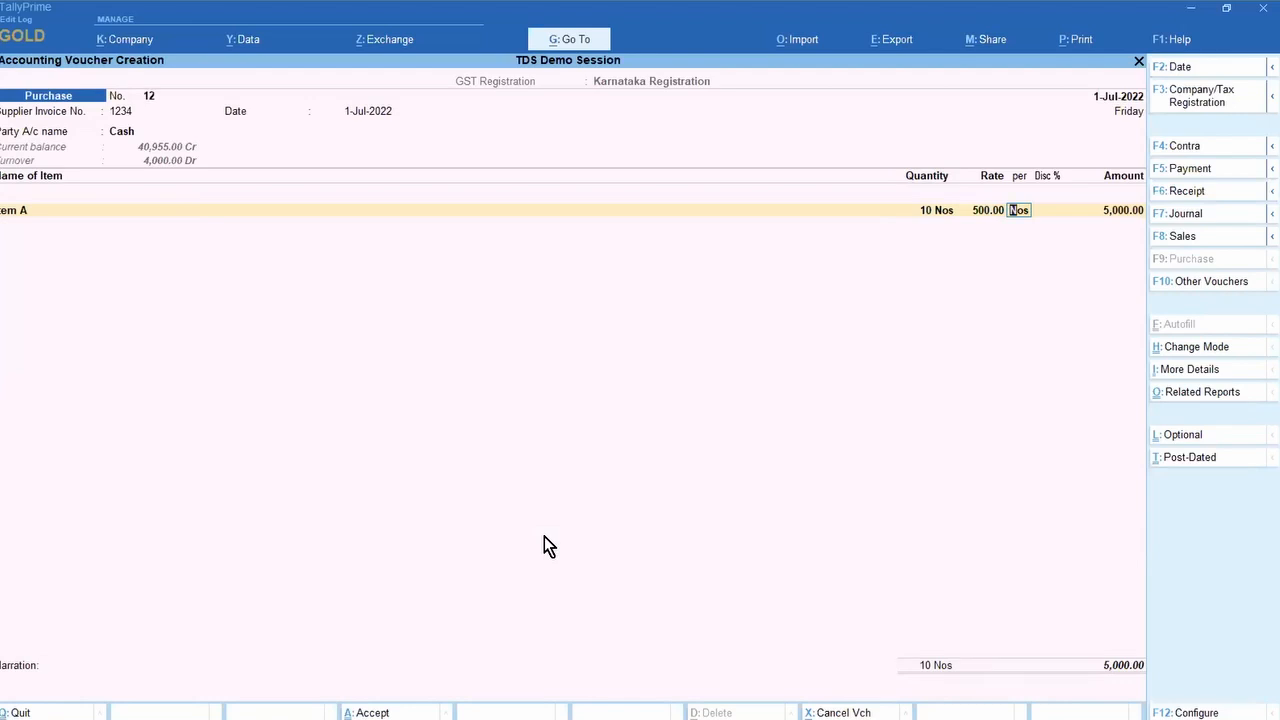
key("Return")
type("5")
key("Return")
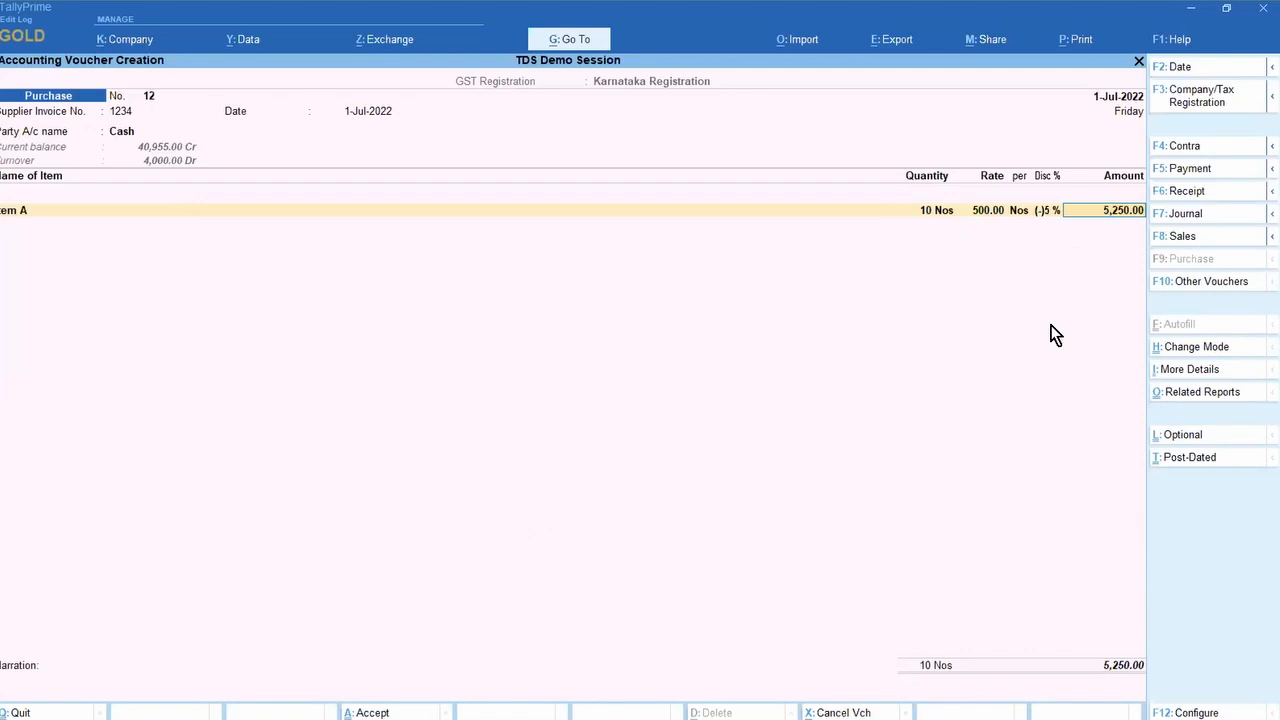
Step: Create a PURCHASE ledger under Purchase Accounts and allocate Item A's 5,250.00 to it
key("Return")
key("alt+c")
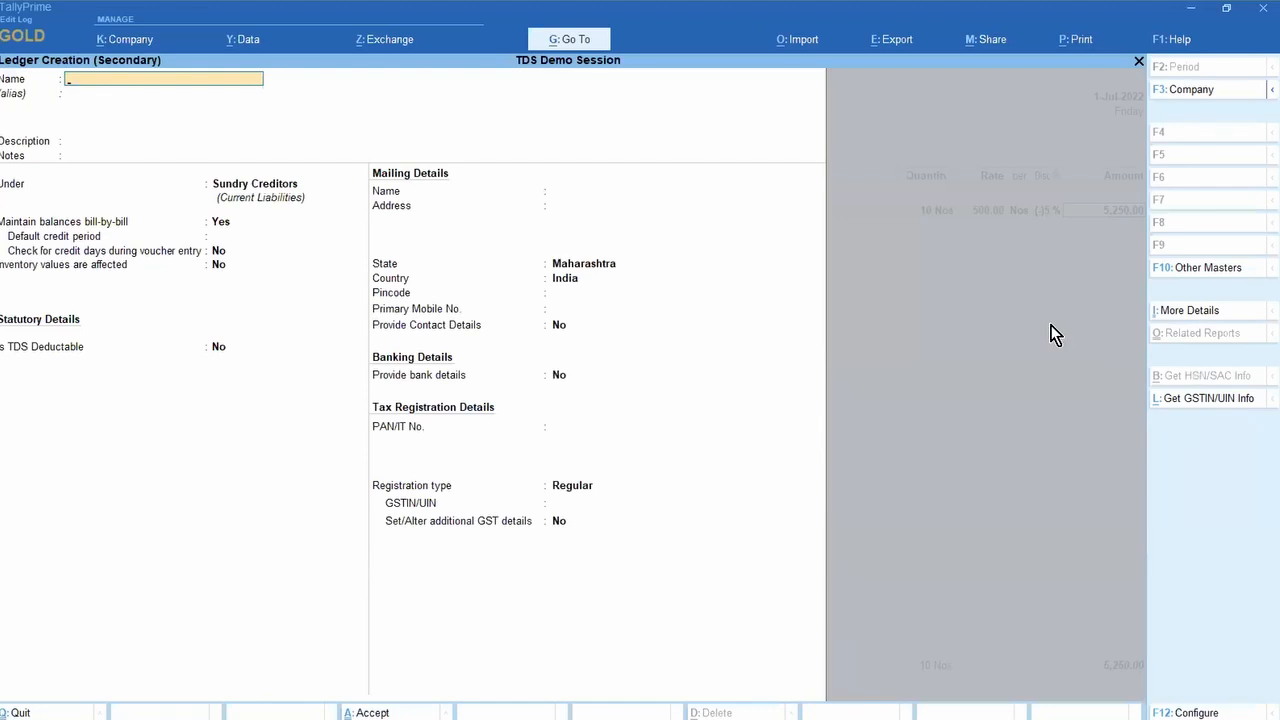
type("PURCHASE")
key("Return")
key("Return")
key("Return")
key("Return")
type("P")
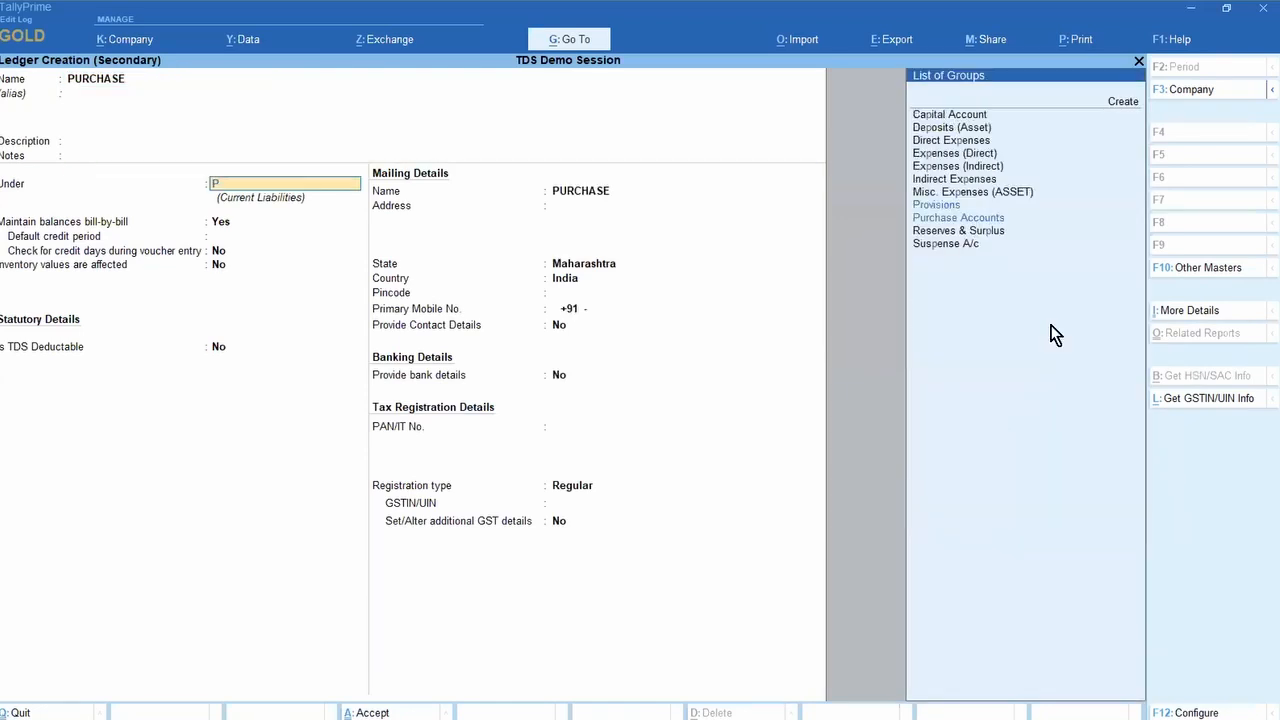
type("ur")
key("Return")
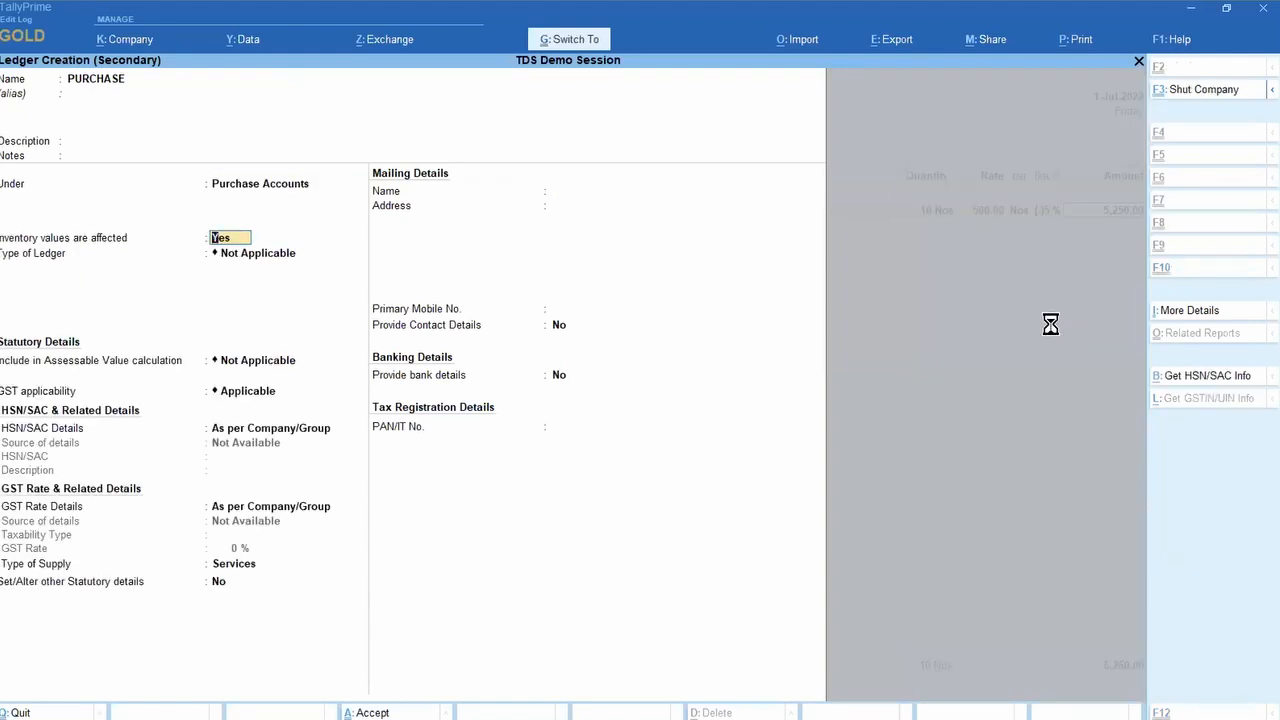
key("ctrl+a")
key("ctrl+a")
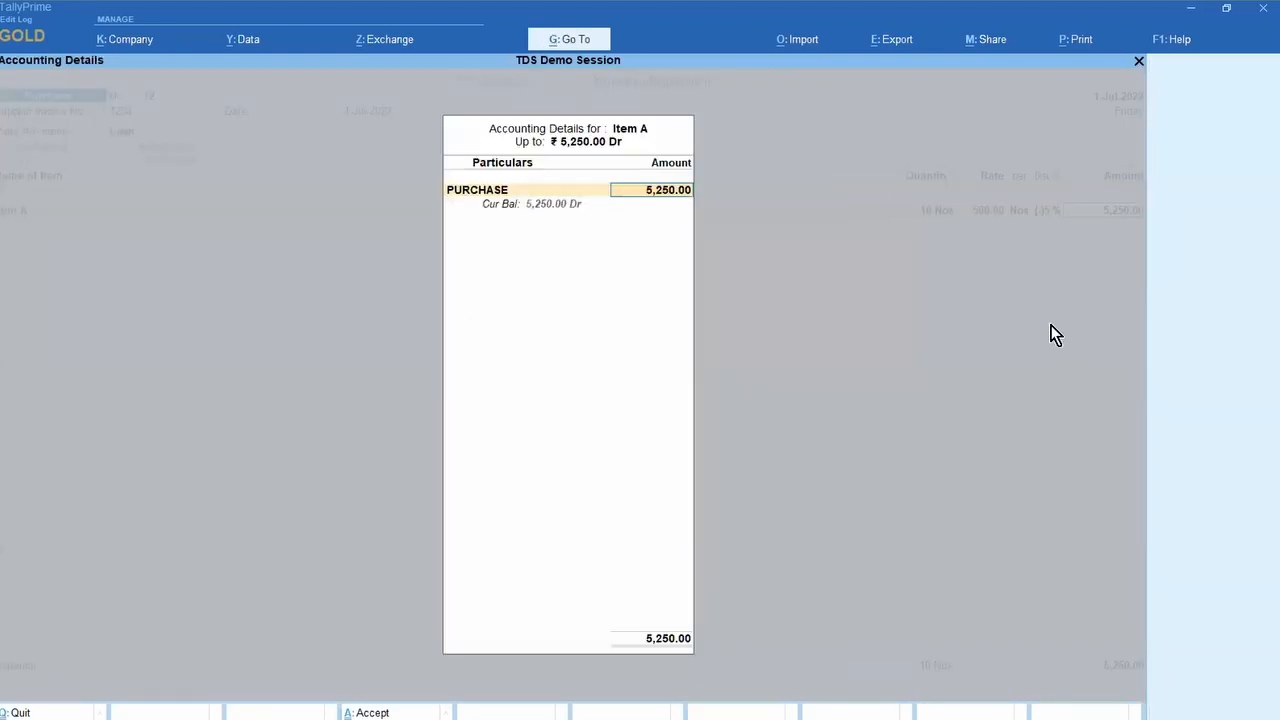
key("ctrl+a")
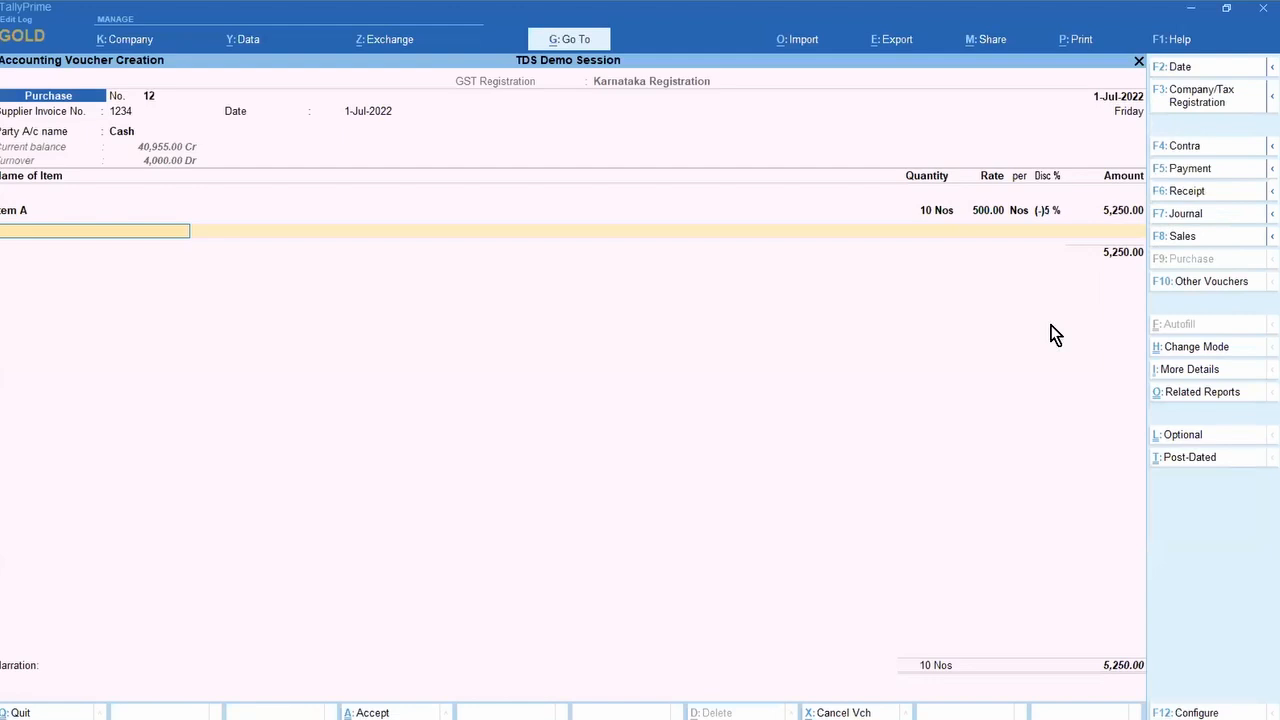
key("Return")
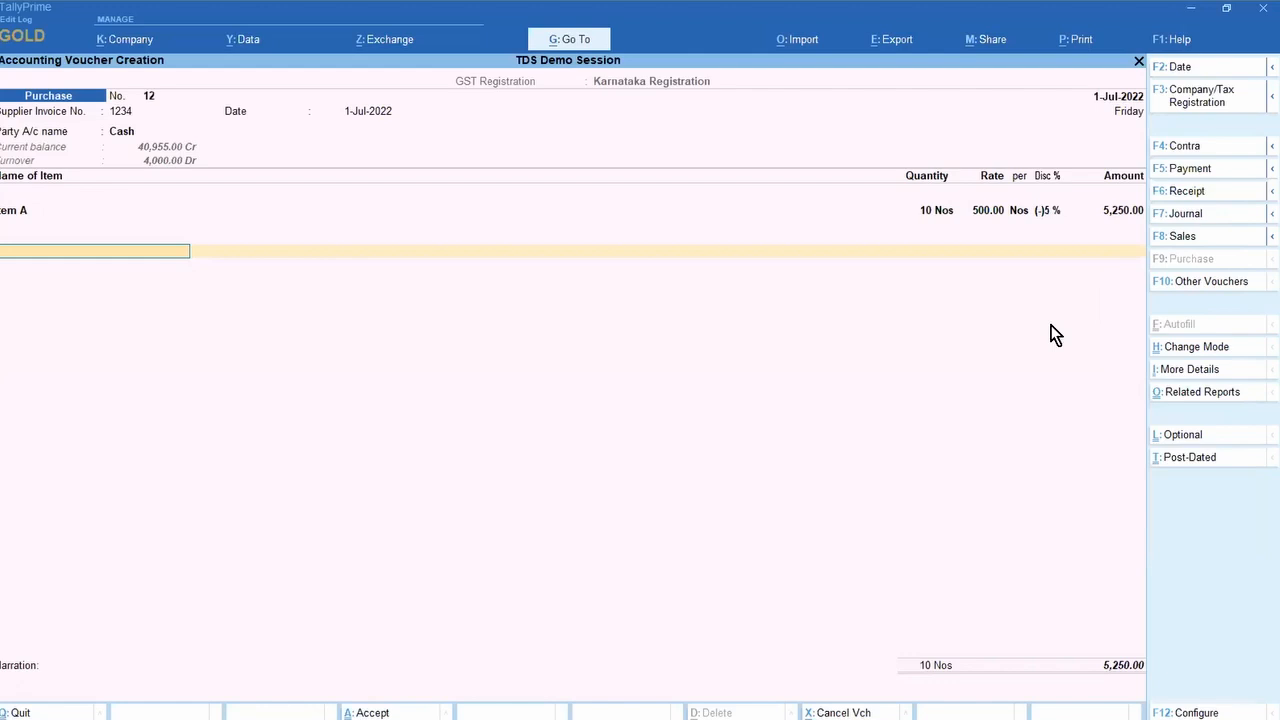
Step: Clear Item A's discount and enter an amount of 5,250.00 against the PURCHASE ledger
key("Return")
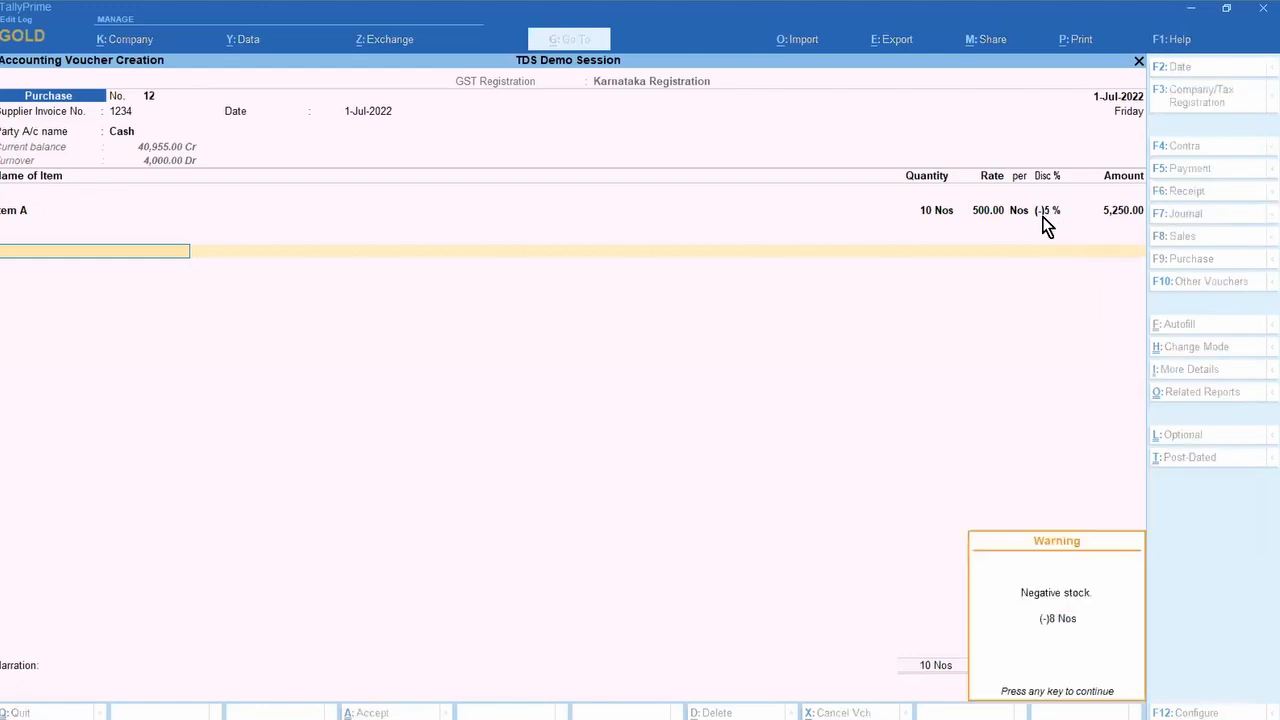
key("BackSpace")
key("BackSpace")
key("BackSpace")
key("BackSpace")
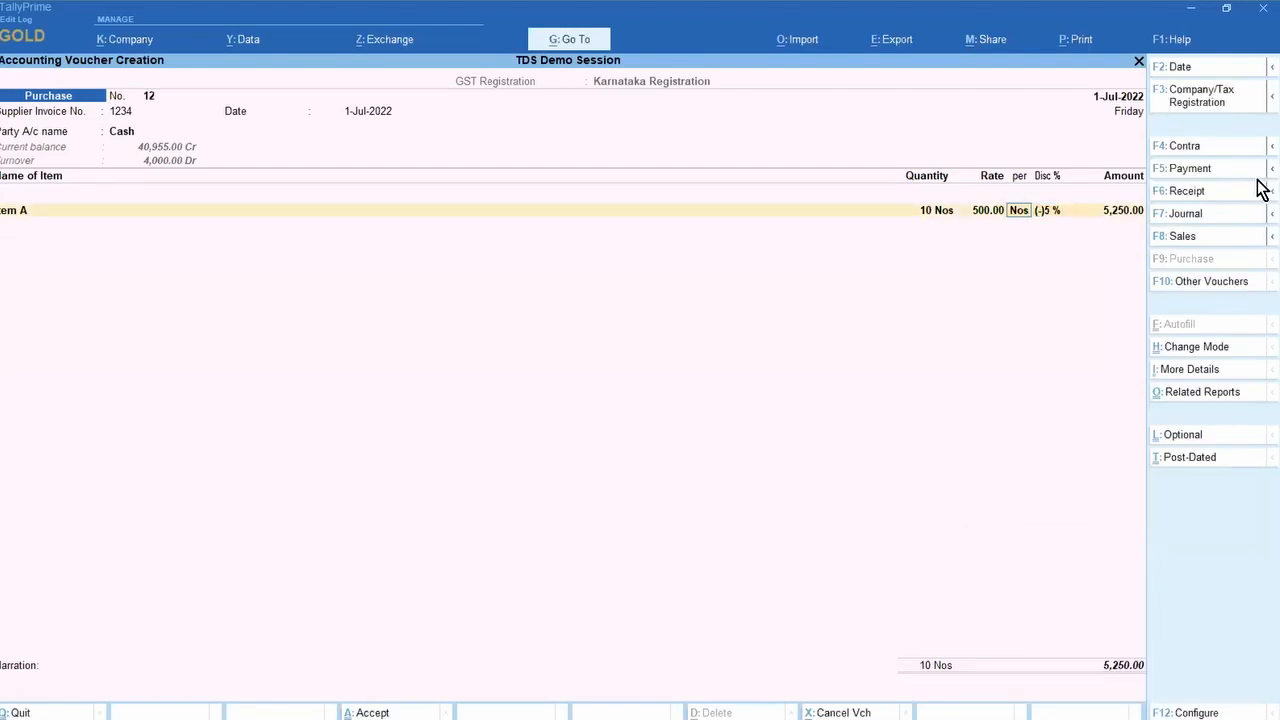
key("Return")
key("BackSpace")
key("Return")
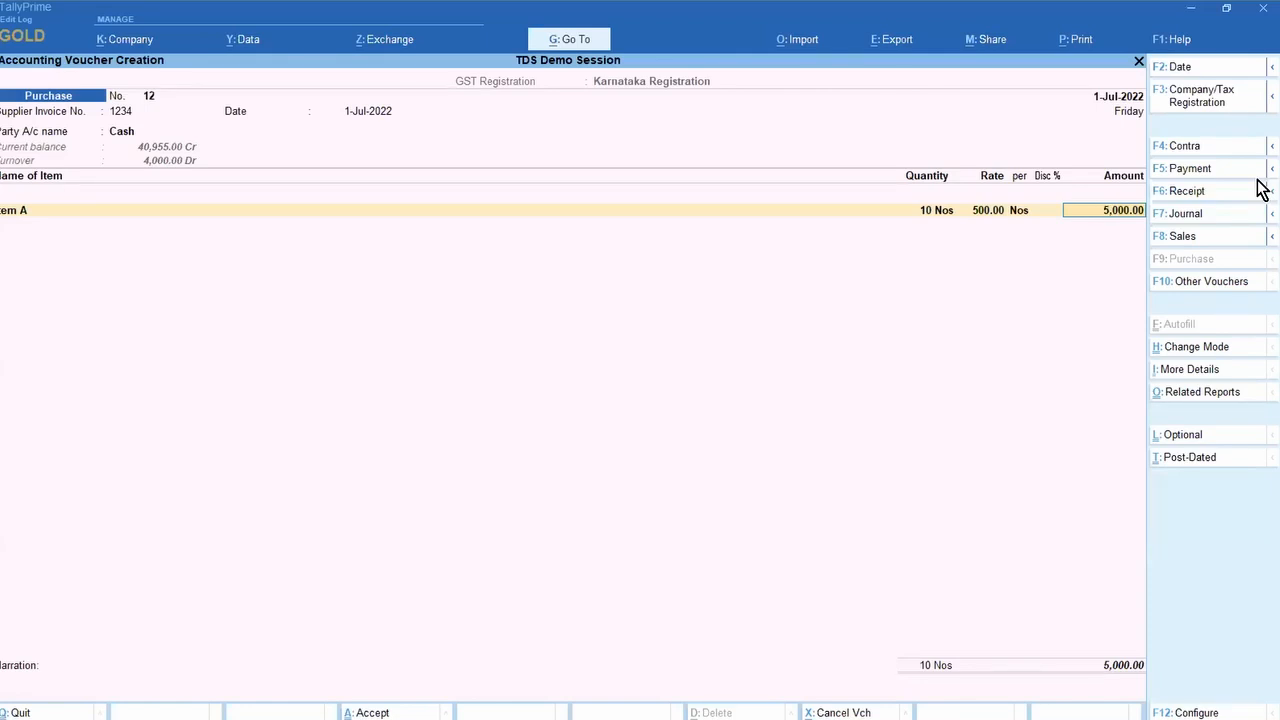
type("5250")
key("Return")
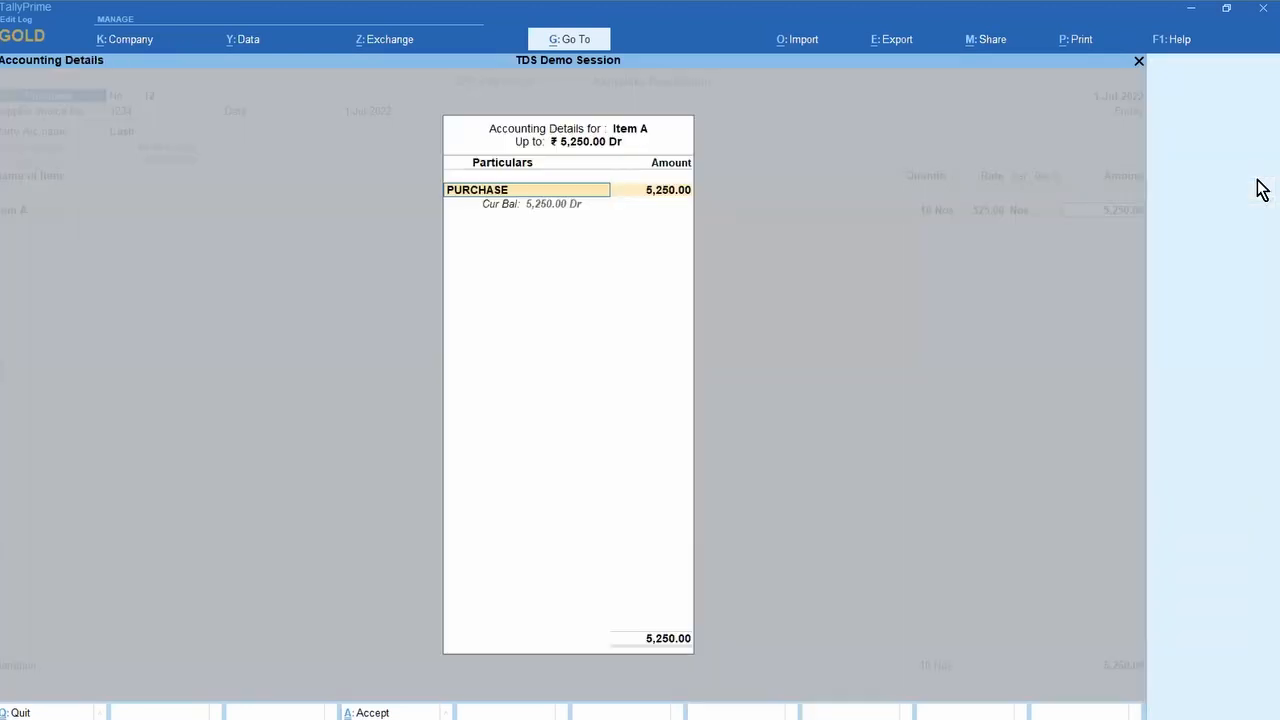
key("Return")
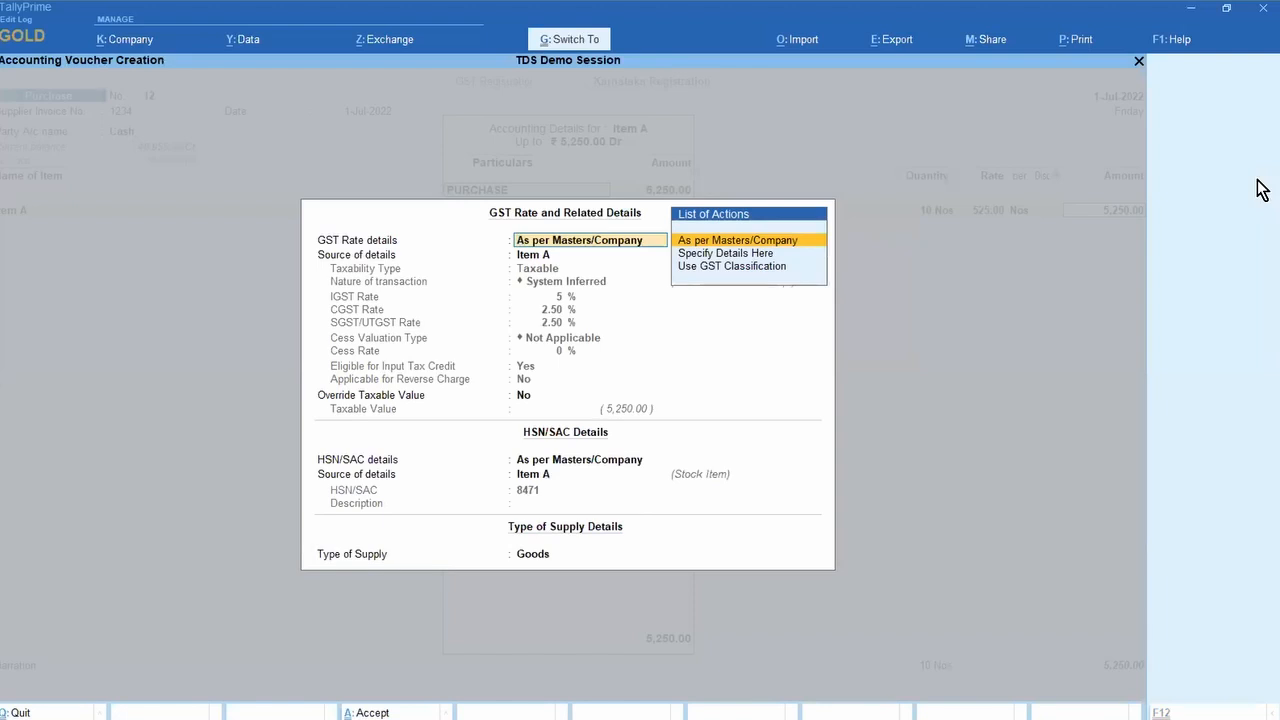
key("ctrl+a")
key("Return")
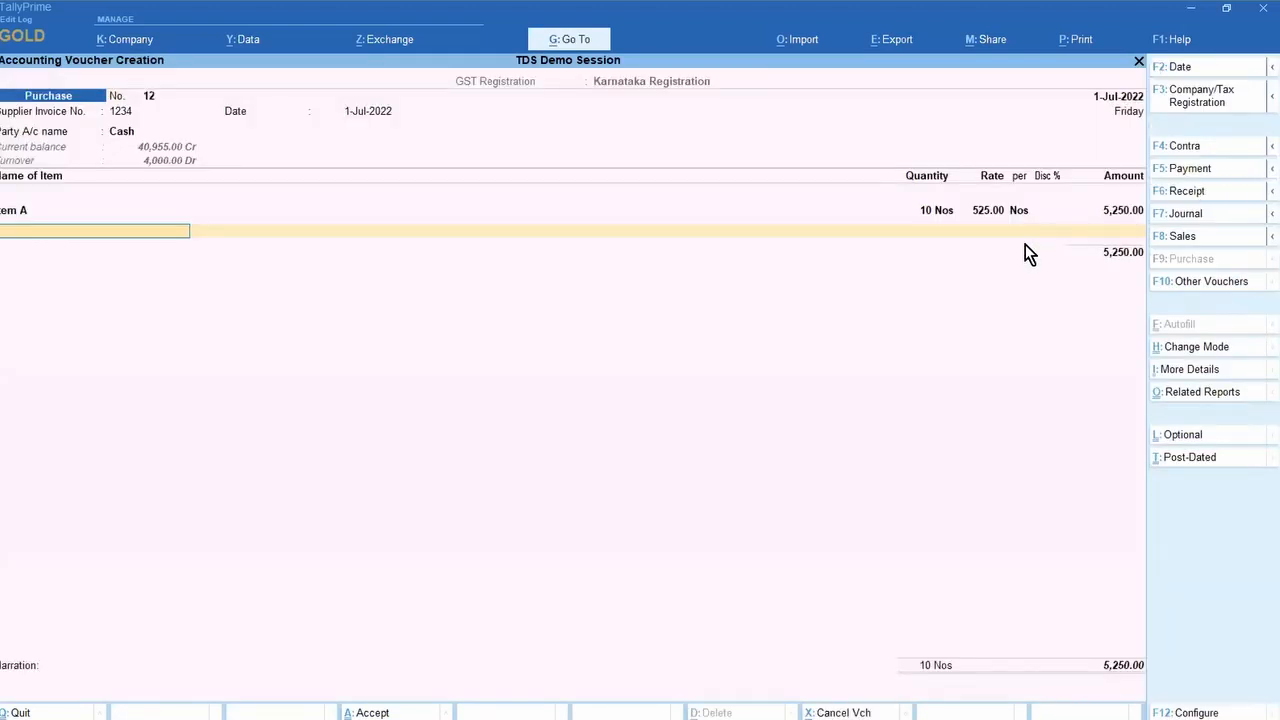
Step: Re-enter Item A's rate as 500.00 with a (-)5 % discount
key("BackSpace")
key("BackSpace")
key("BackSpace")
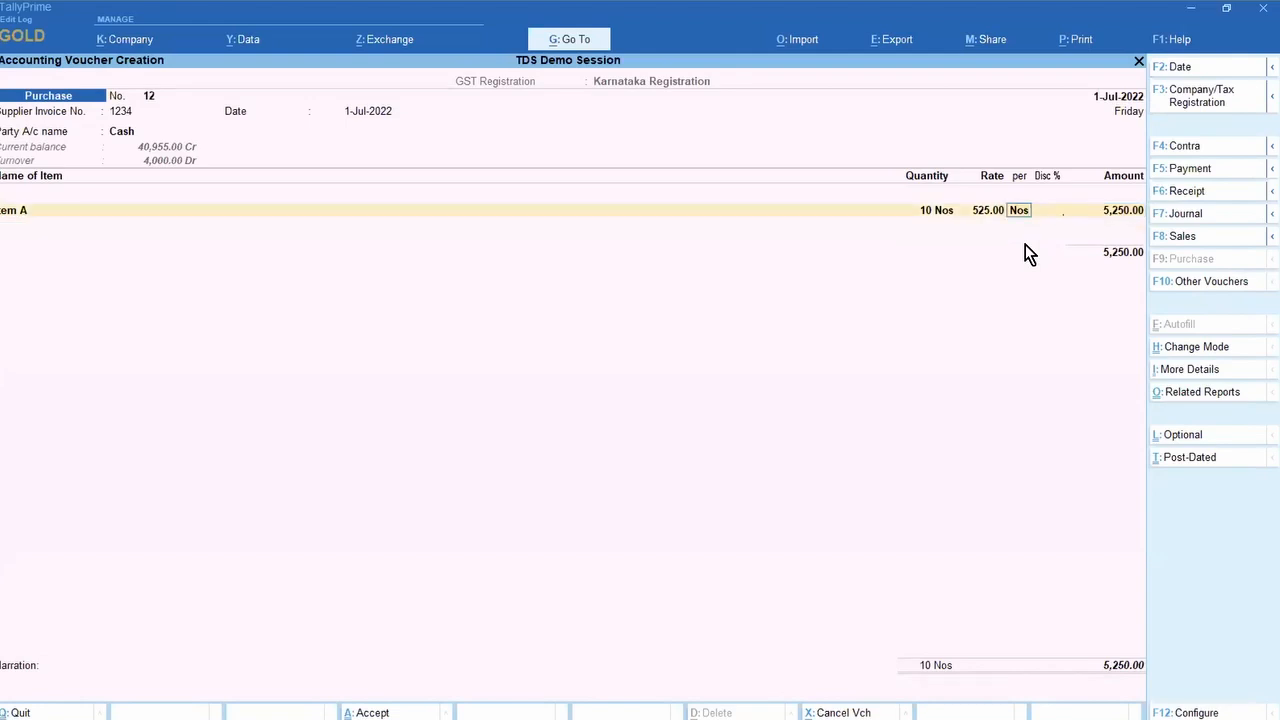
type("500")
key("Return")
key("Return")
type("-5")
key("Return")
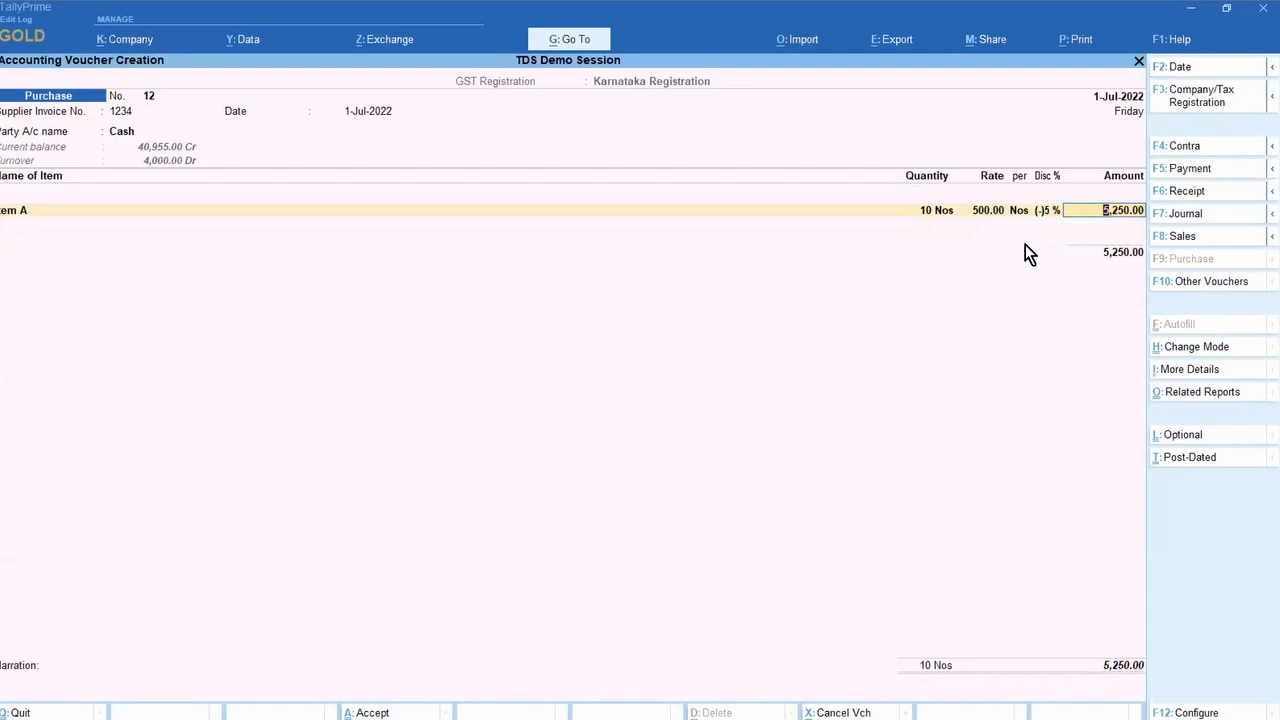
key("Return")
key("Return")
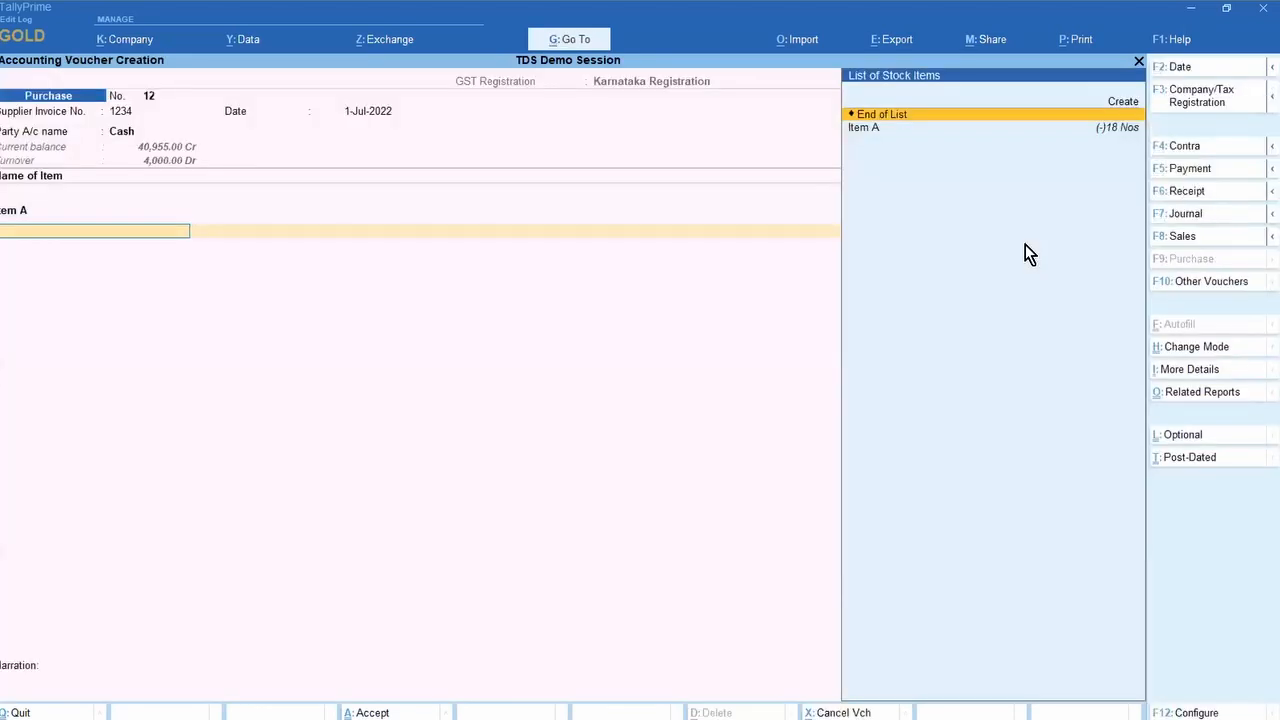
key("BackSpace")
key("BackSpace")
key("BackSpace")
key("BackSpace")
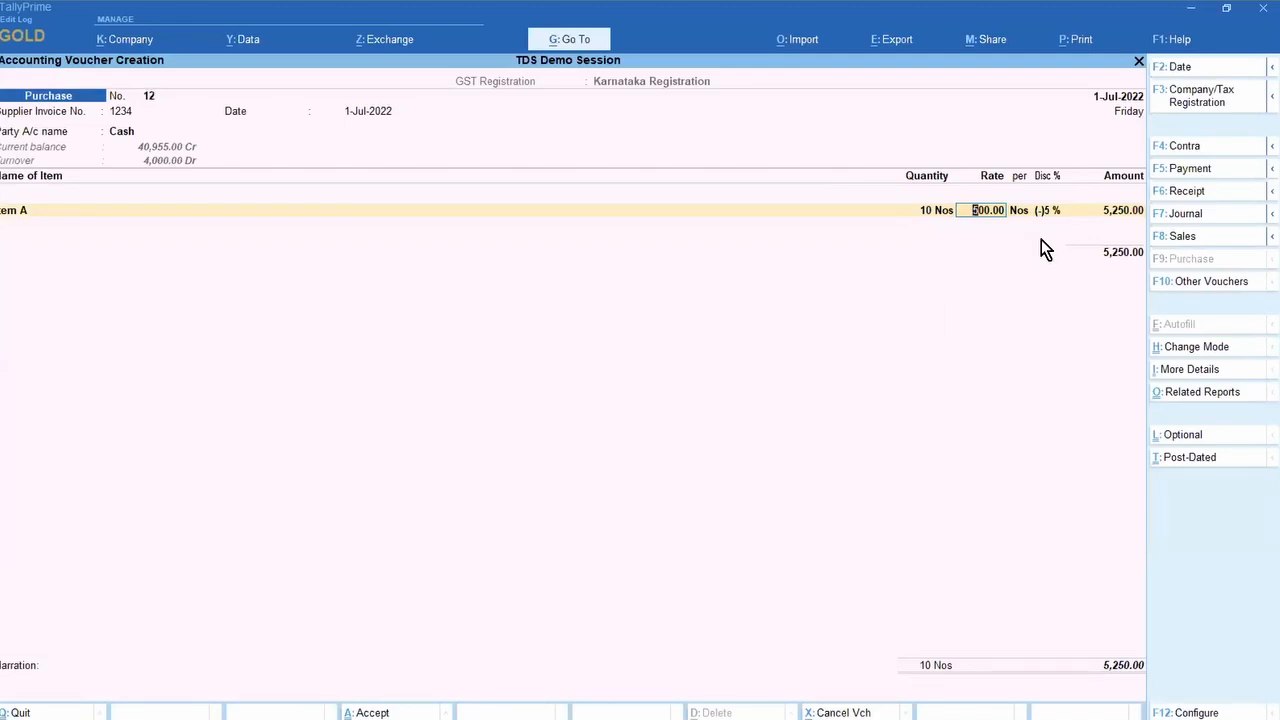
Step: Confirm Item A's line and PURCHASE allocation, then save purchase voucher 12
left_click(1112, 212)
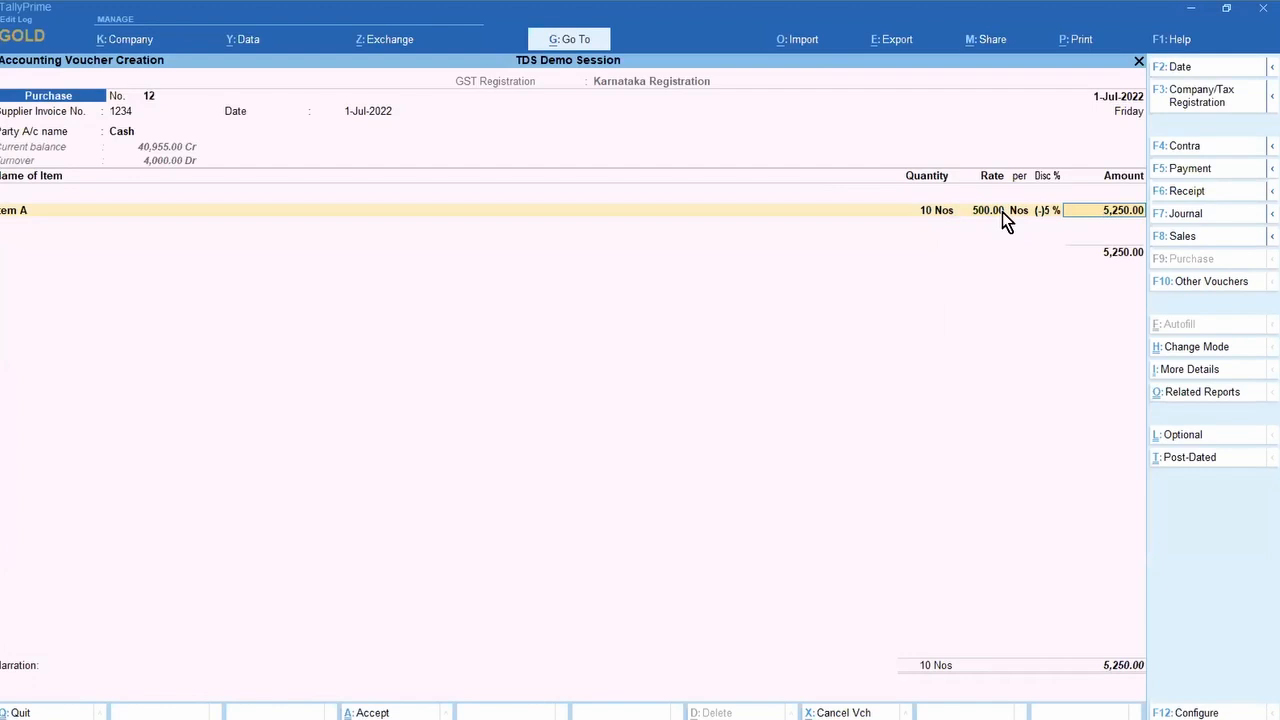
left_click(939, 212)
key("Return")
key("Return")
key("Return")
key("Return")
key("Return")
key("Return")
key("ctrl+a")
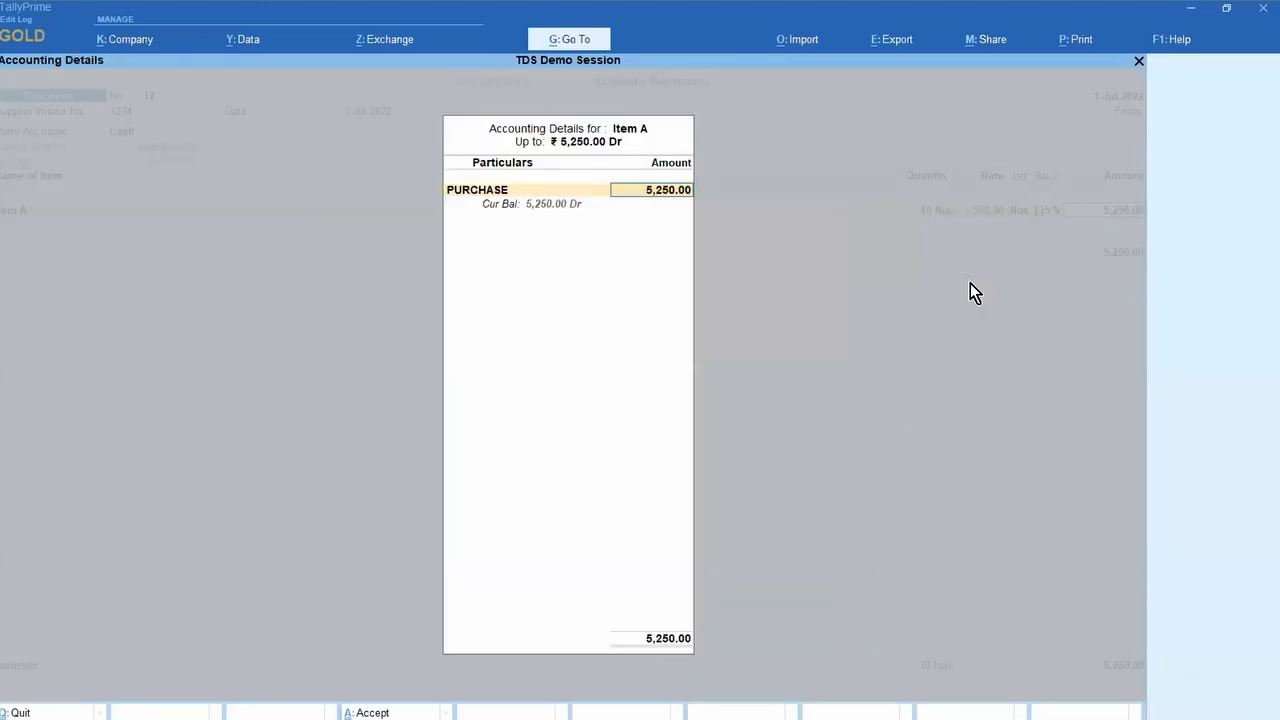
key("Return")
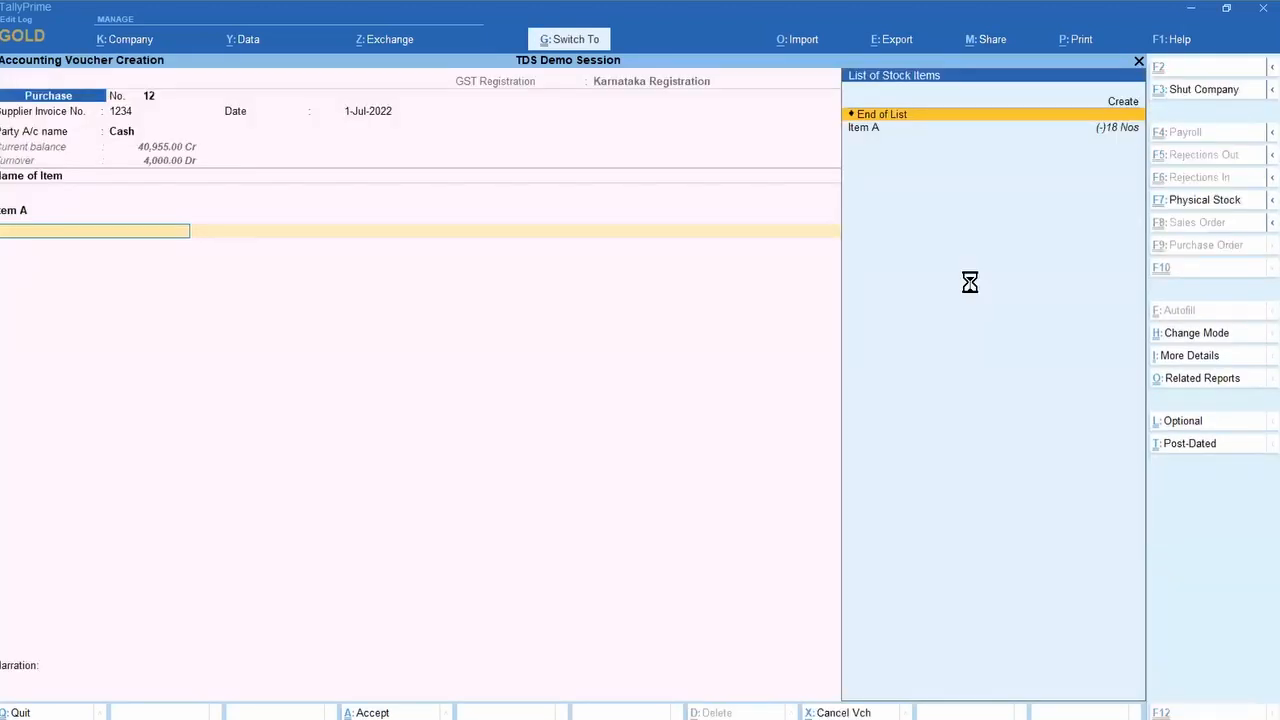
key("ctrl+a")
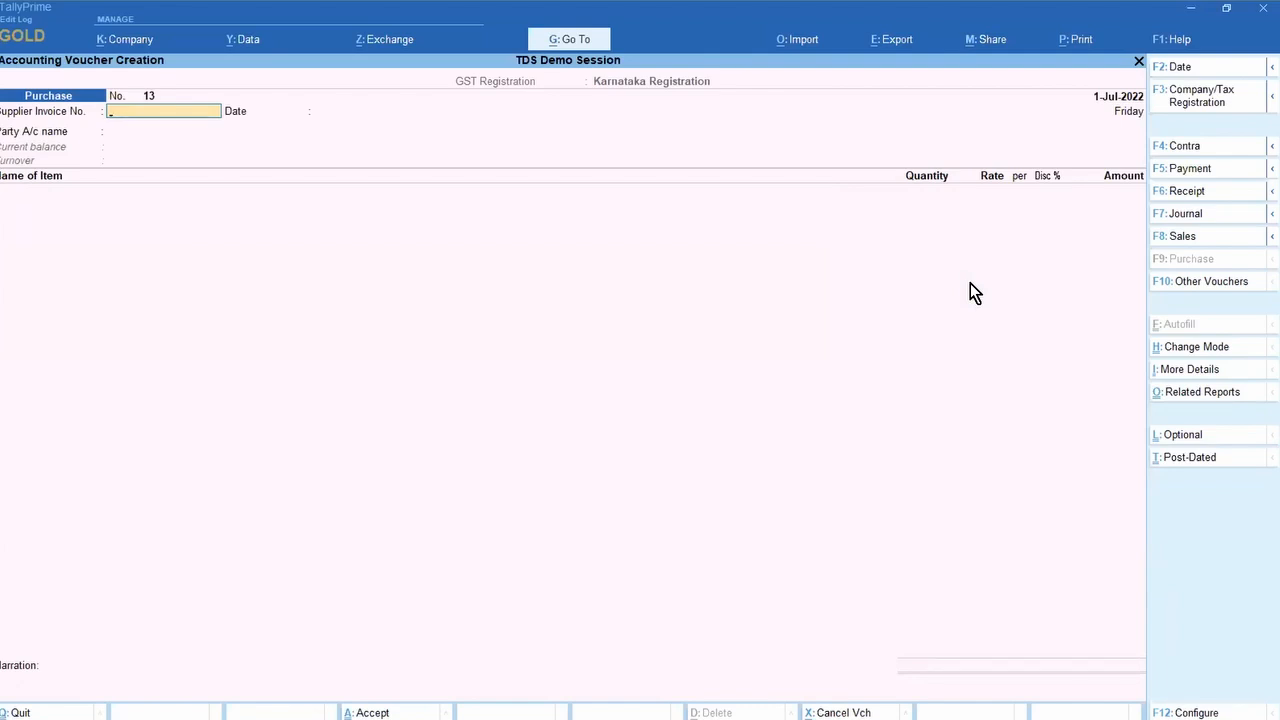
Step: Reopen purchase voucher 12 and change Item A's discount to 5 %
key("Page_Up")
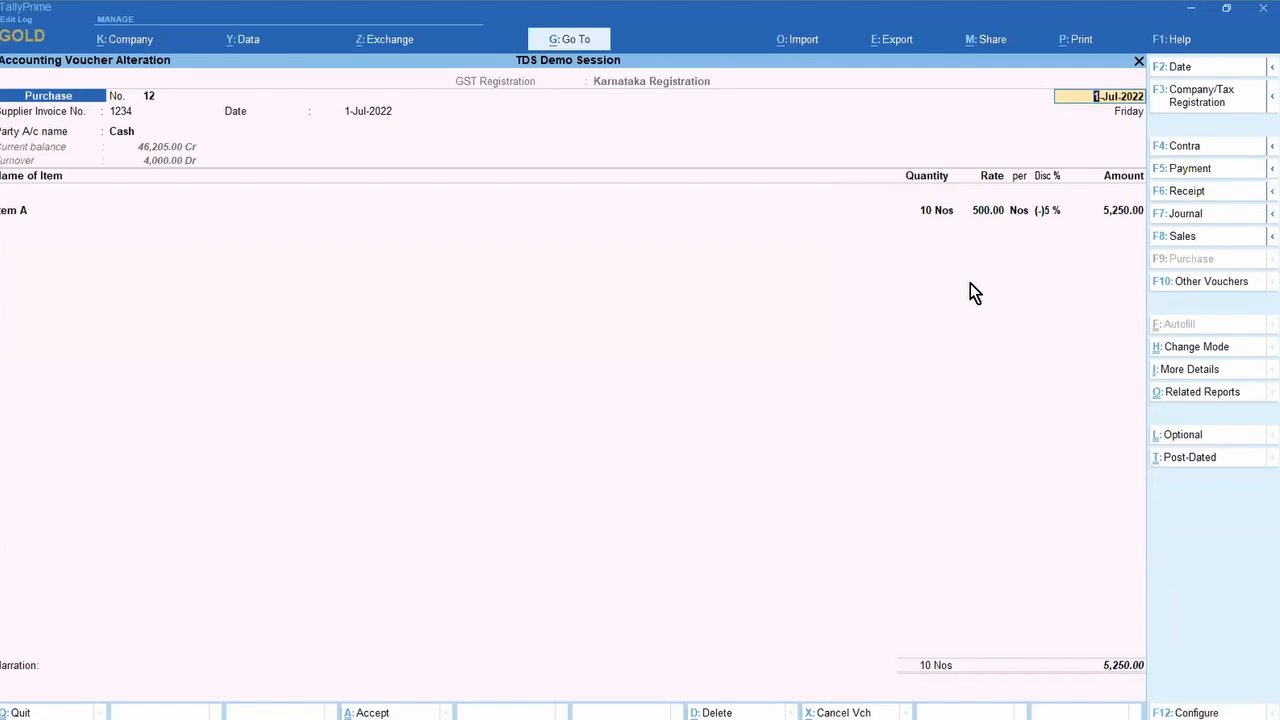
left_click(1046, 209)
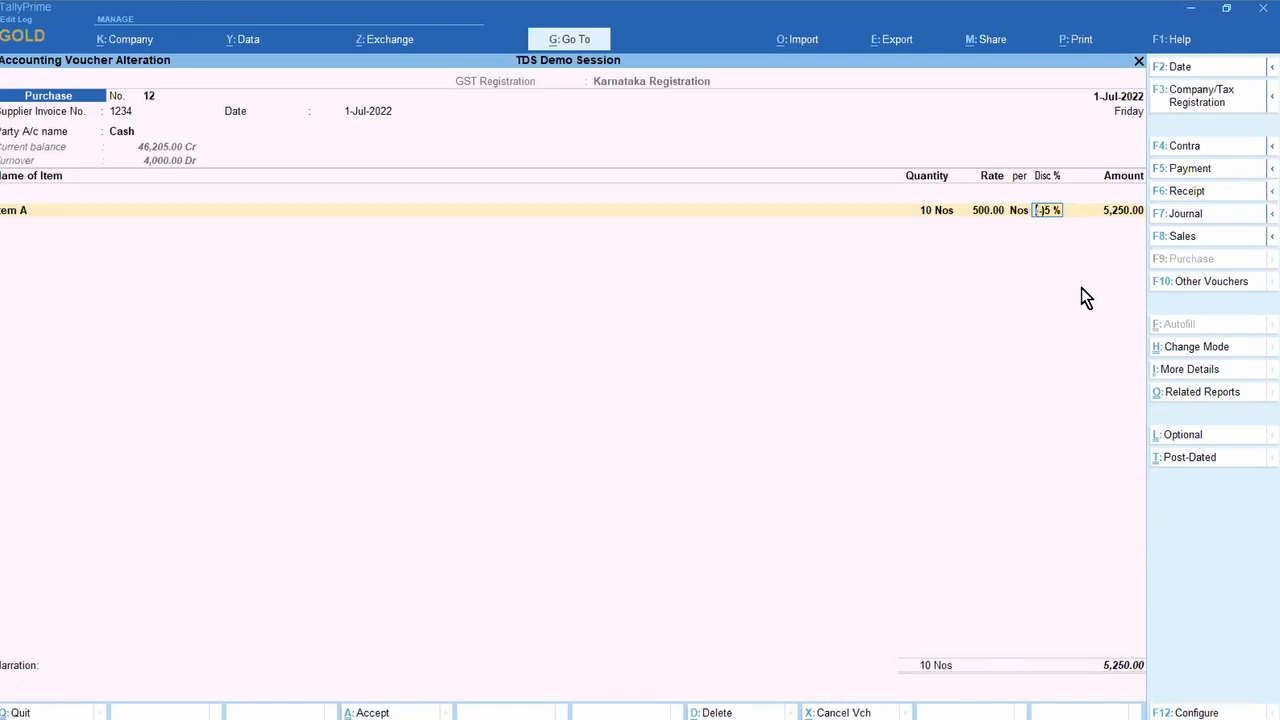
type("5")
key("Return")
Step: Restore the (-)5 % discount at 5,250.00, save voucher 12, and switch to PowerPoint
key("shift+Tab")
key("BackSpace")
type("-5")
key("Return")
key("ctrl")
key("ctrl+a")
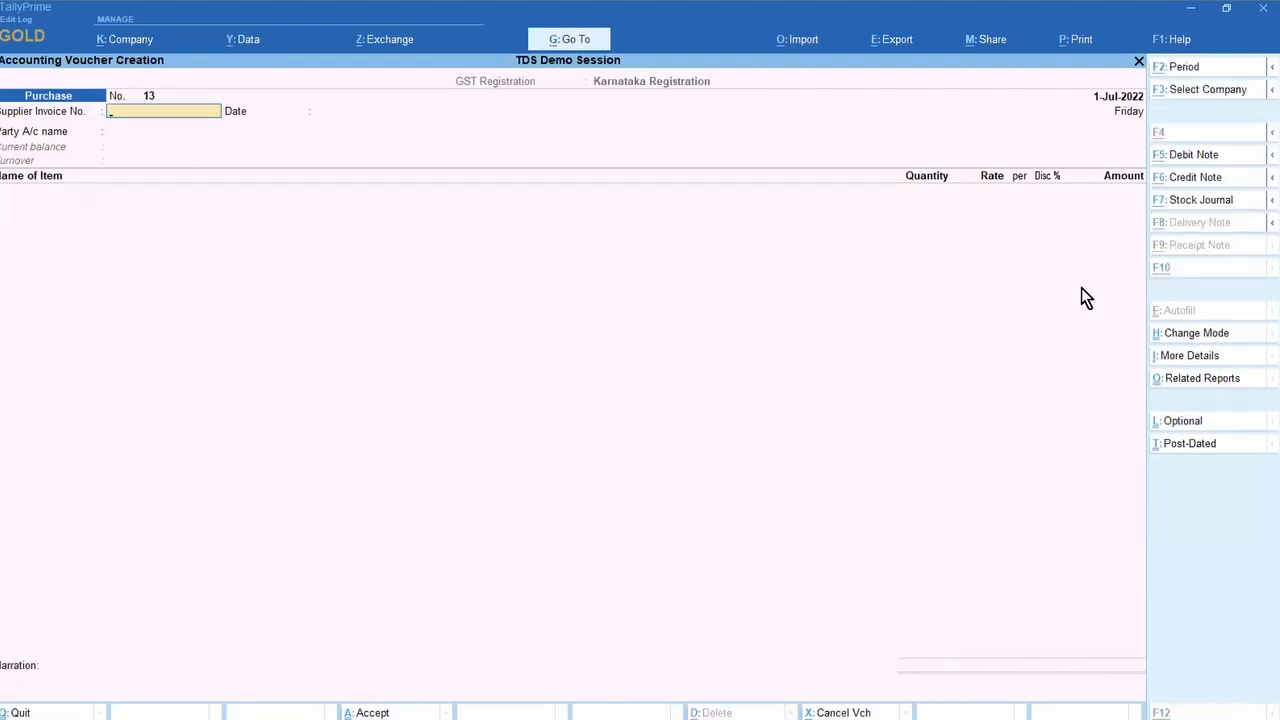
key("alt+Tab")
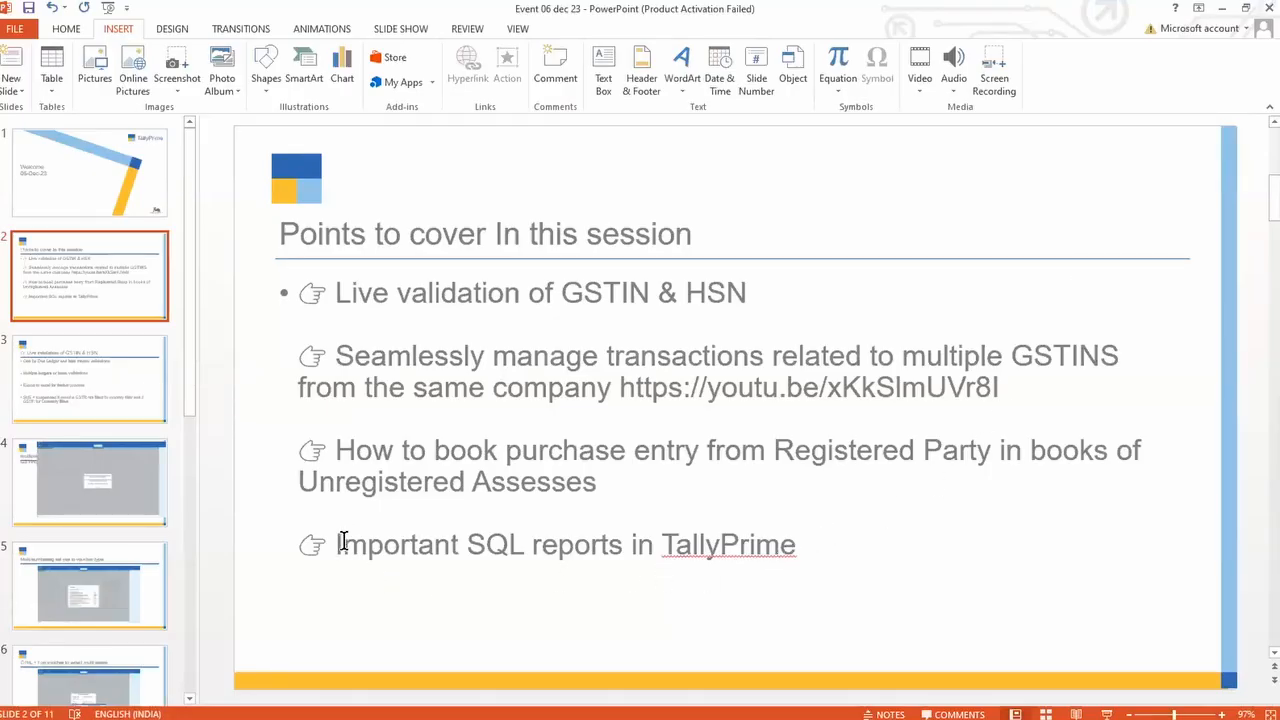
Step: Browse slides 6 and 7 on voucher series and numbering, then show slide 9 on the GST party report
mouse_move(640, 715)
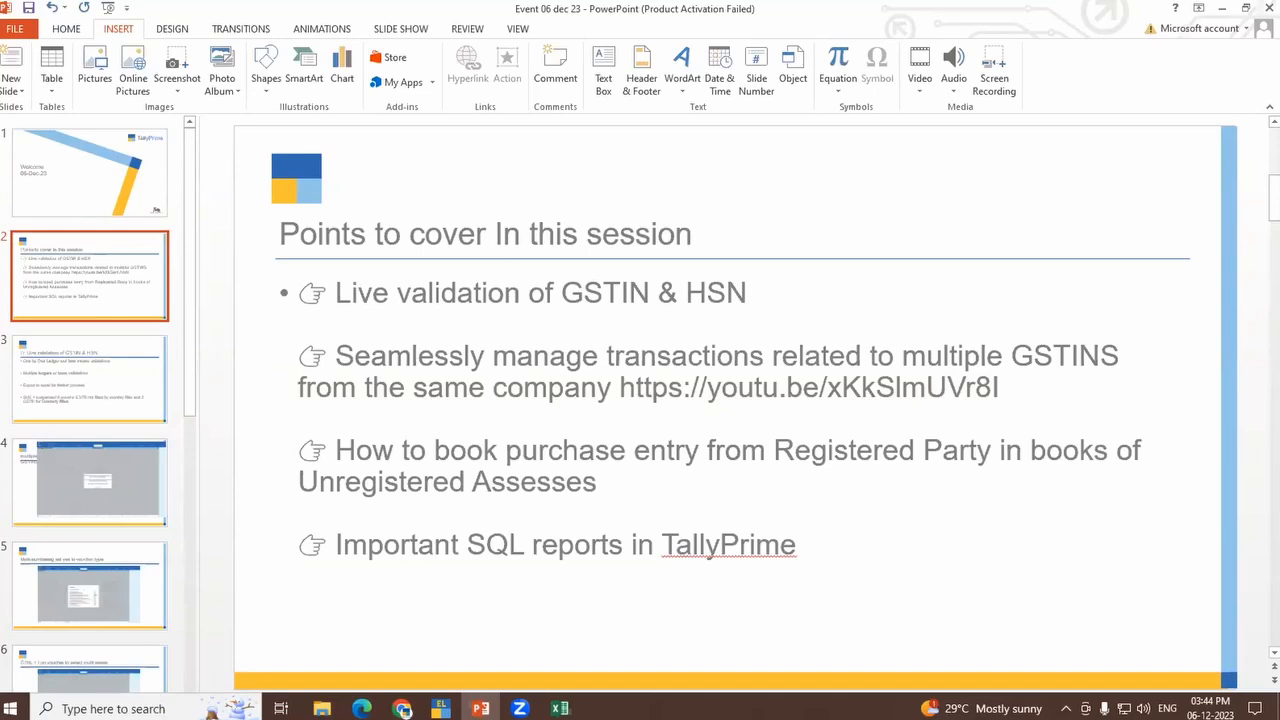
left_click(797, 545)
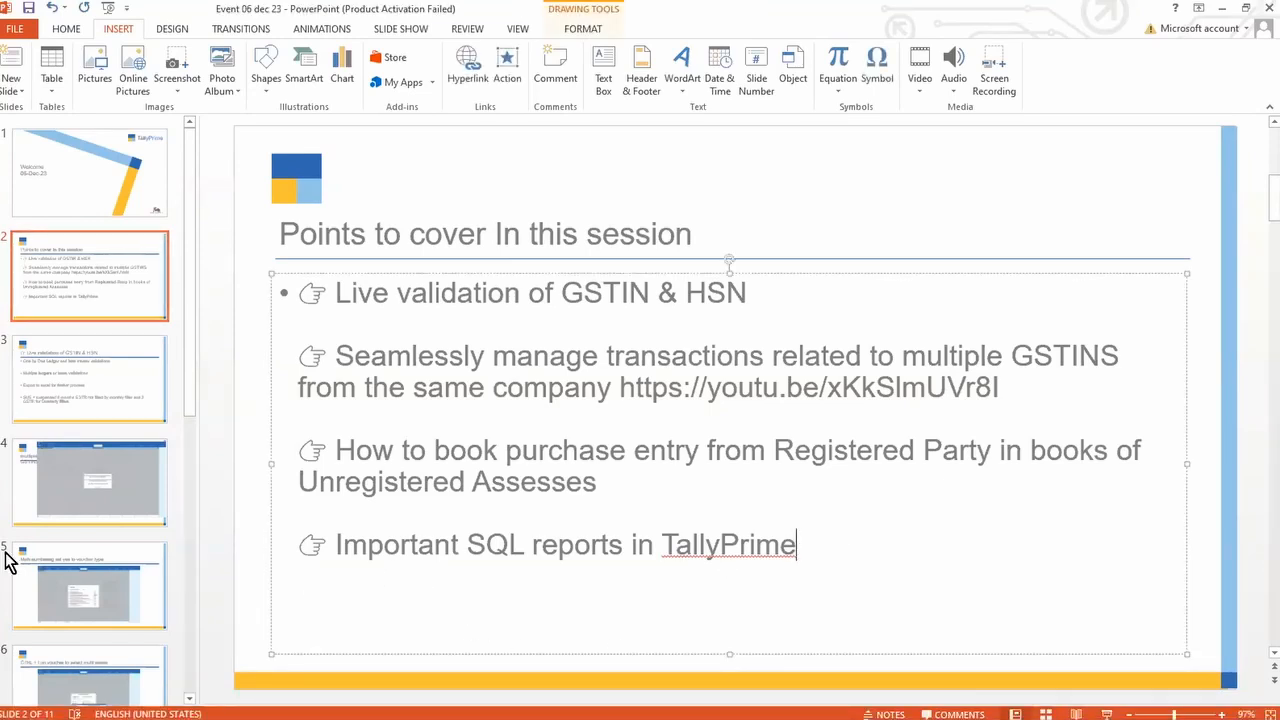
scroll(2, 597, "down", 1)
scroll(30, 585, "down", 1)
left_click(68, 565)
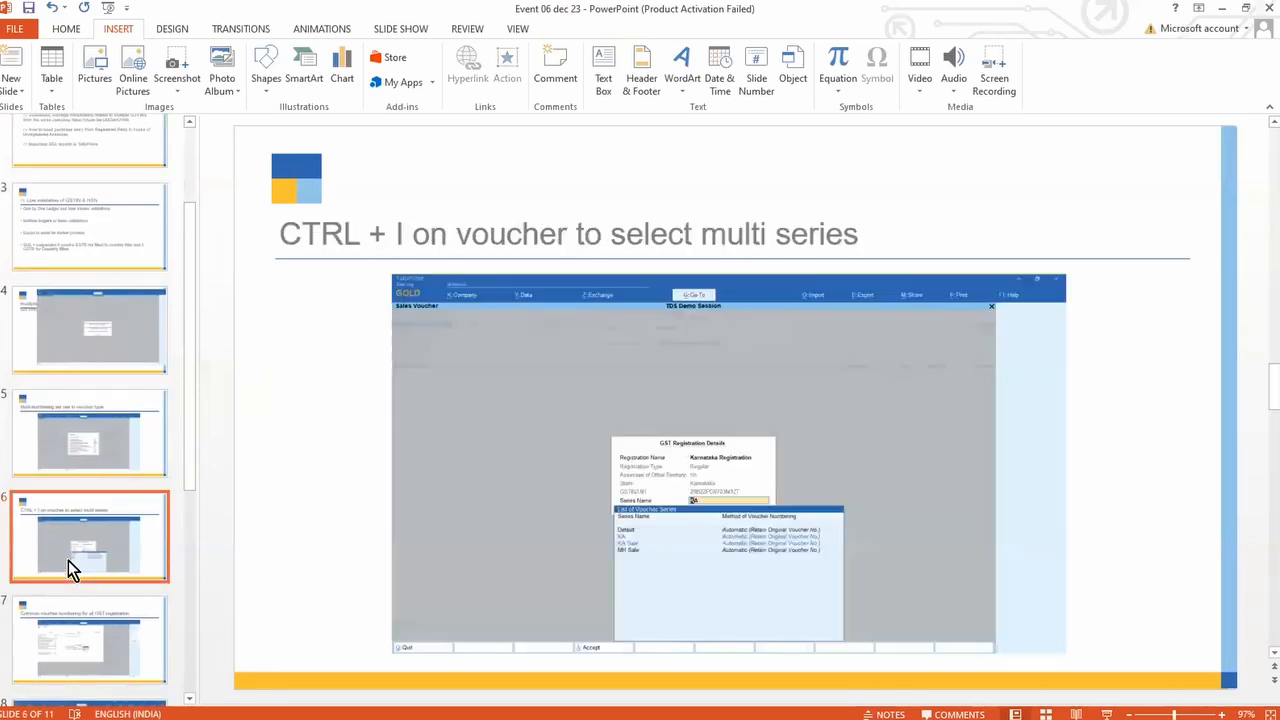
scroll(68, 560, "down", 2)
left_click(68, 560)
scroll(68, 560, "down", 1)
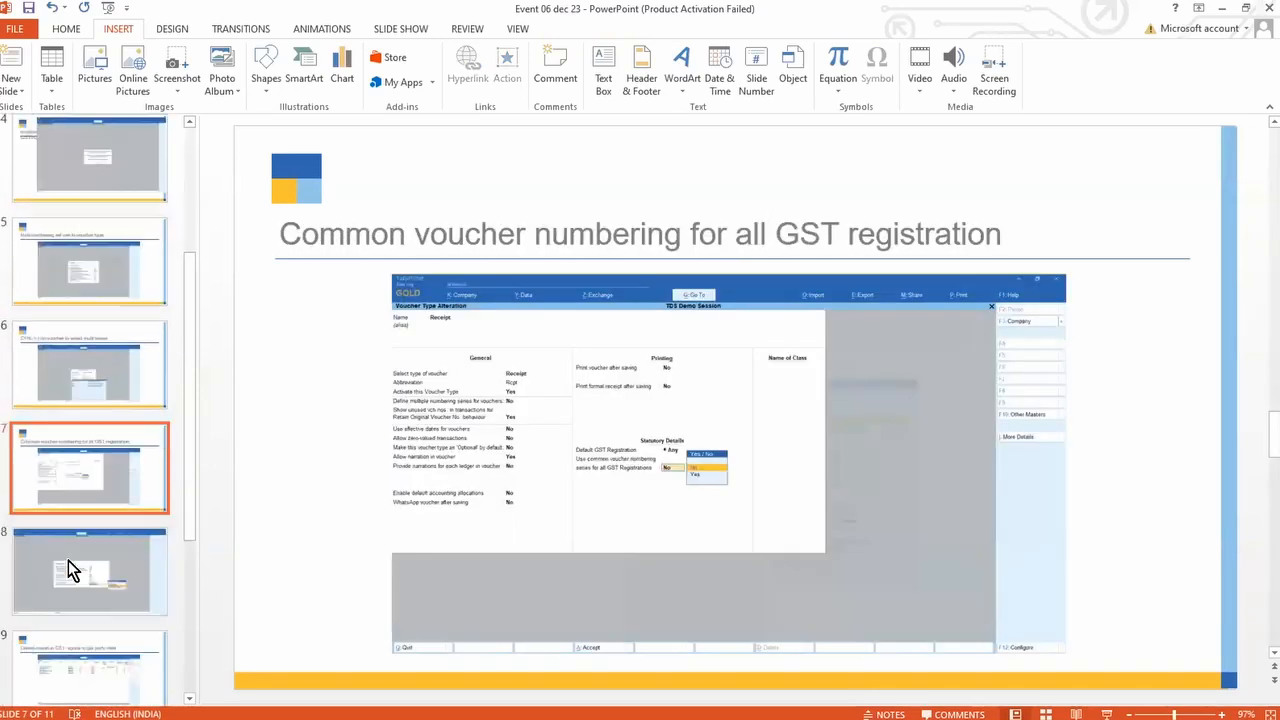
scroll(68, 560, "down", 3)
left_click(100, 480)
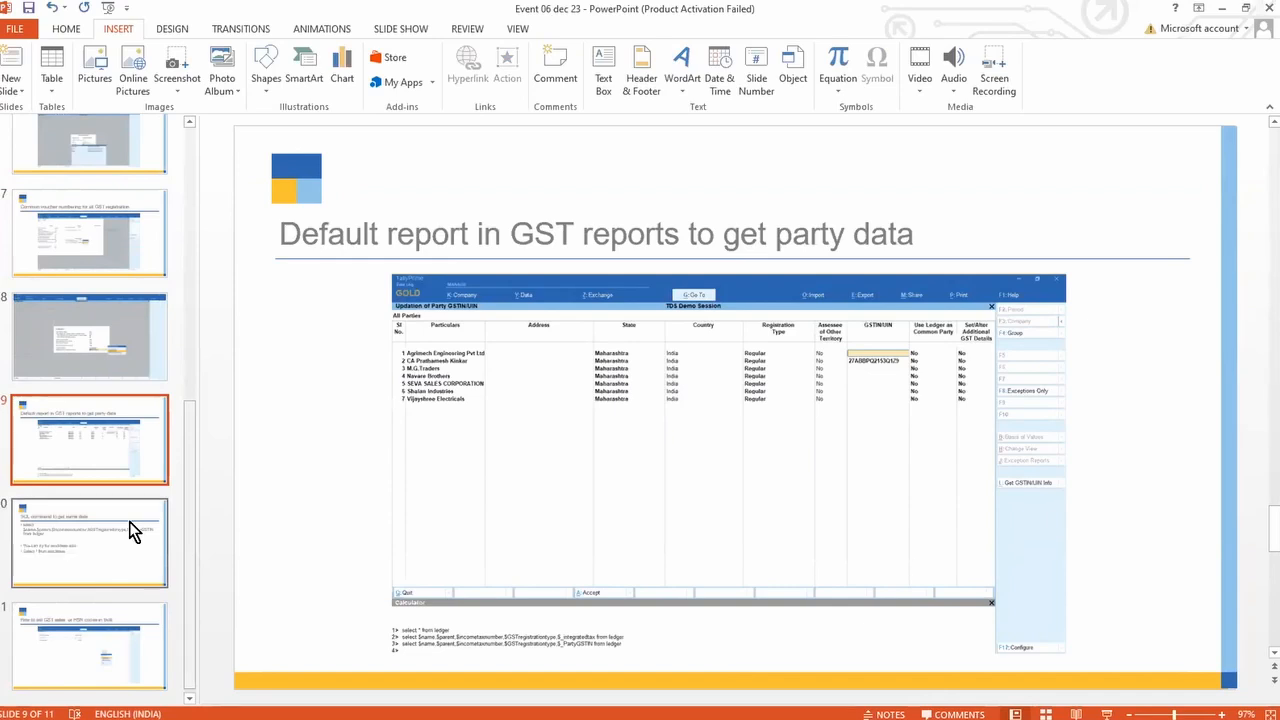
key("alt+Tab")
key("alt+Tab")
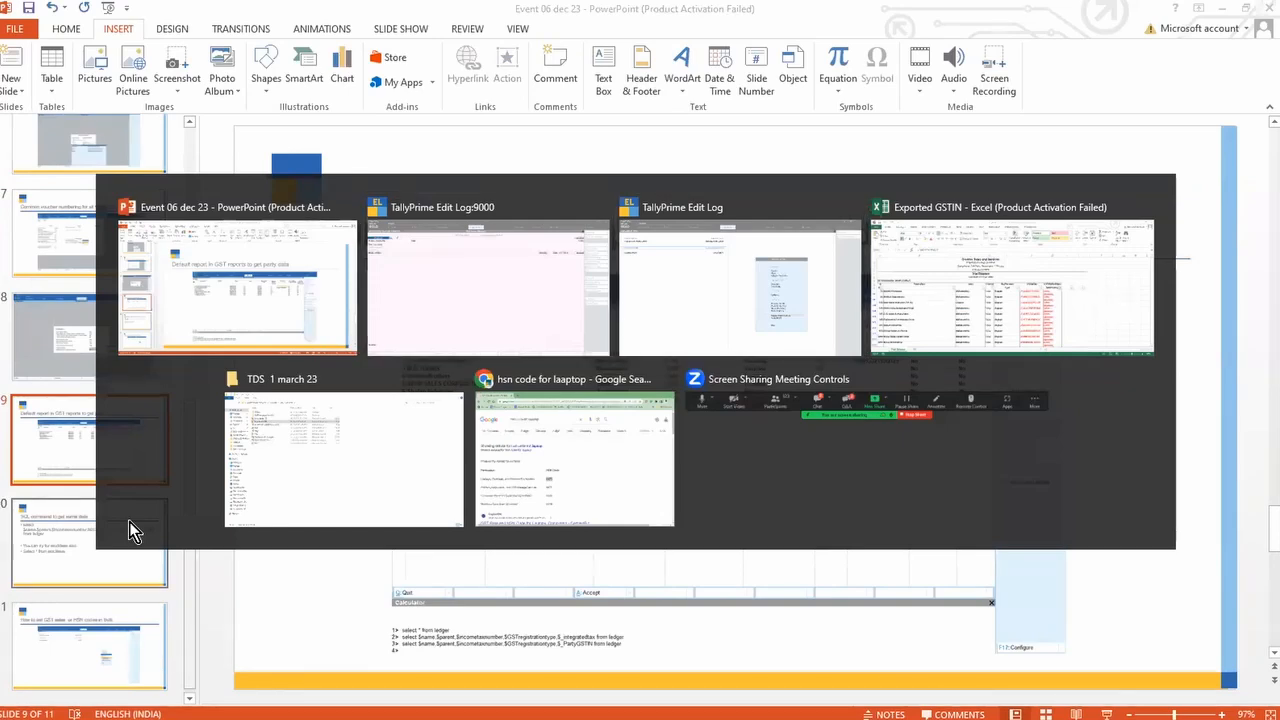
Step: Open GST Utilities > Update Party GSTIN for the Sundry Creditors group with all ledgers
key("Return")
key("Up")
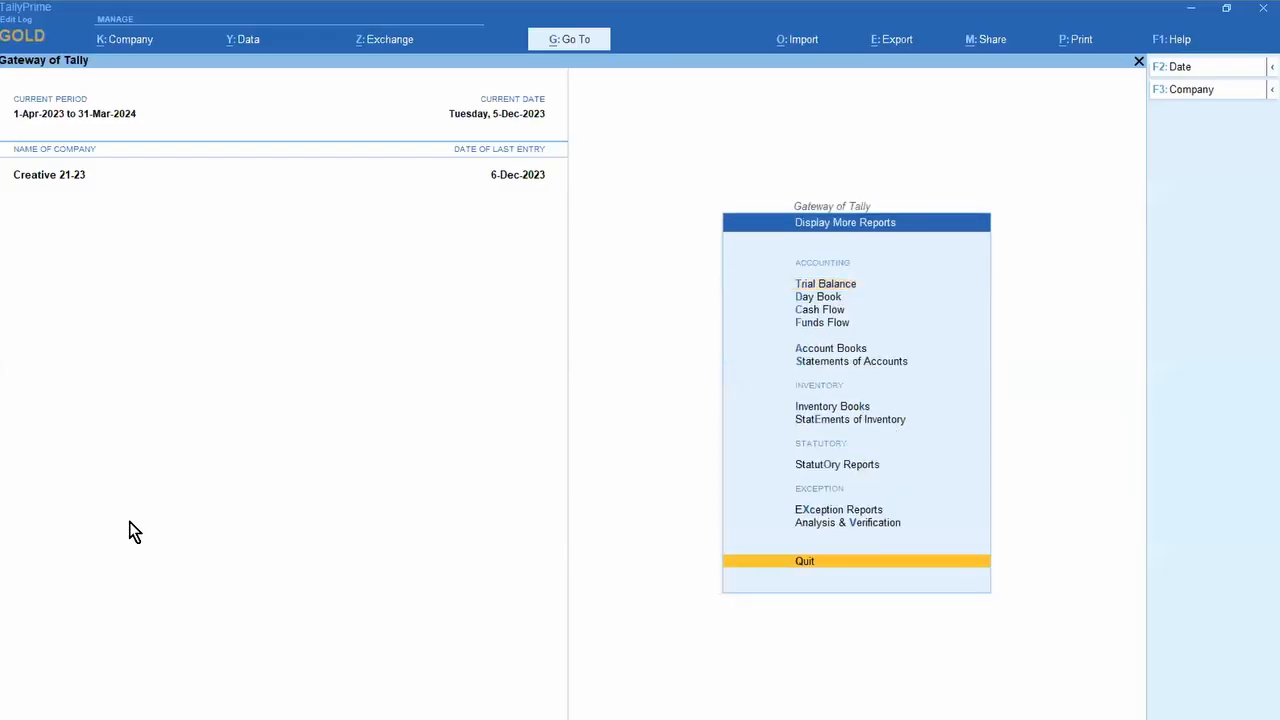
key("Up")
key("Up")
key("Up")
key("Up")
key("Up")
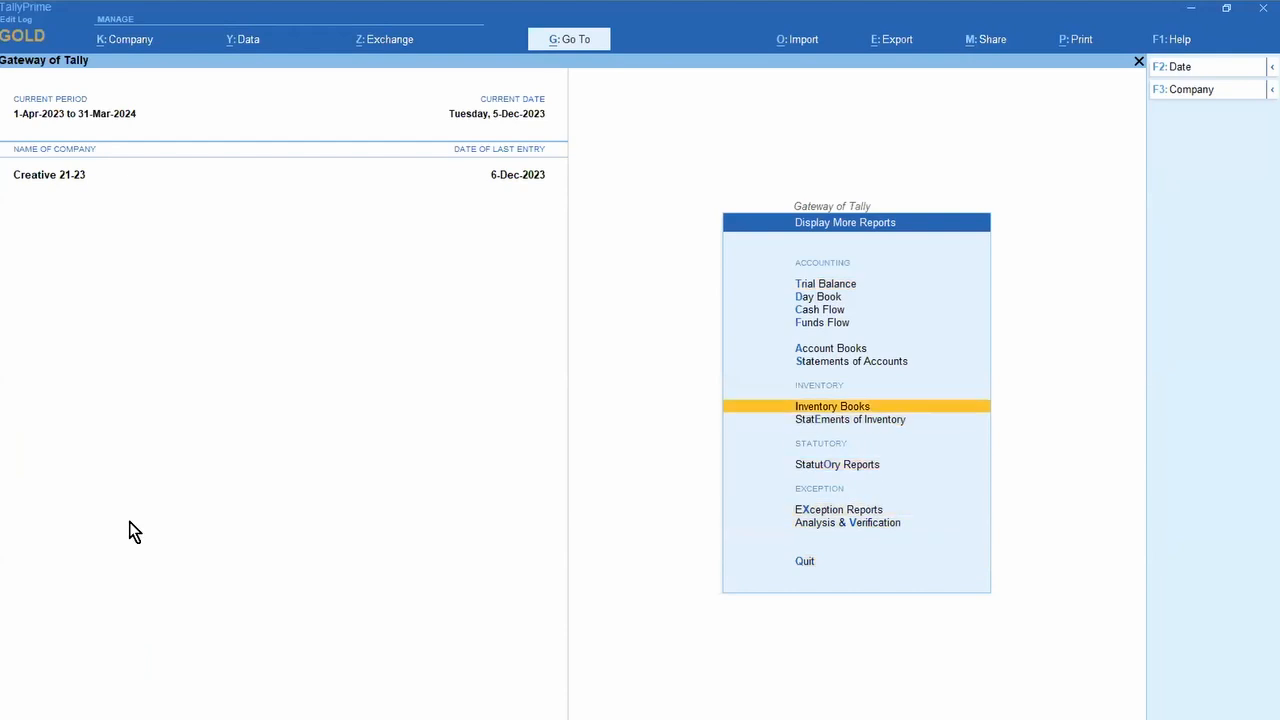
key("Down")
key("Down")
key("Return")
key("Return")
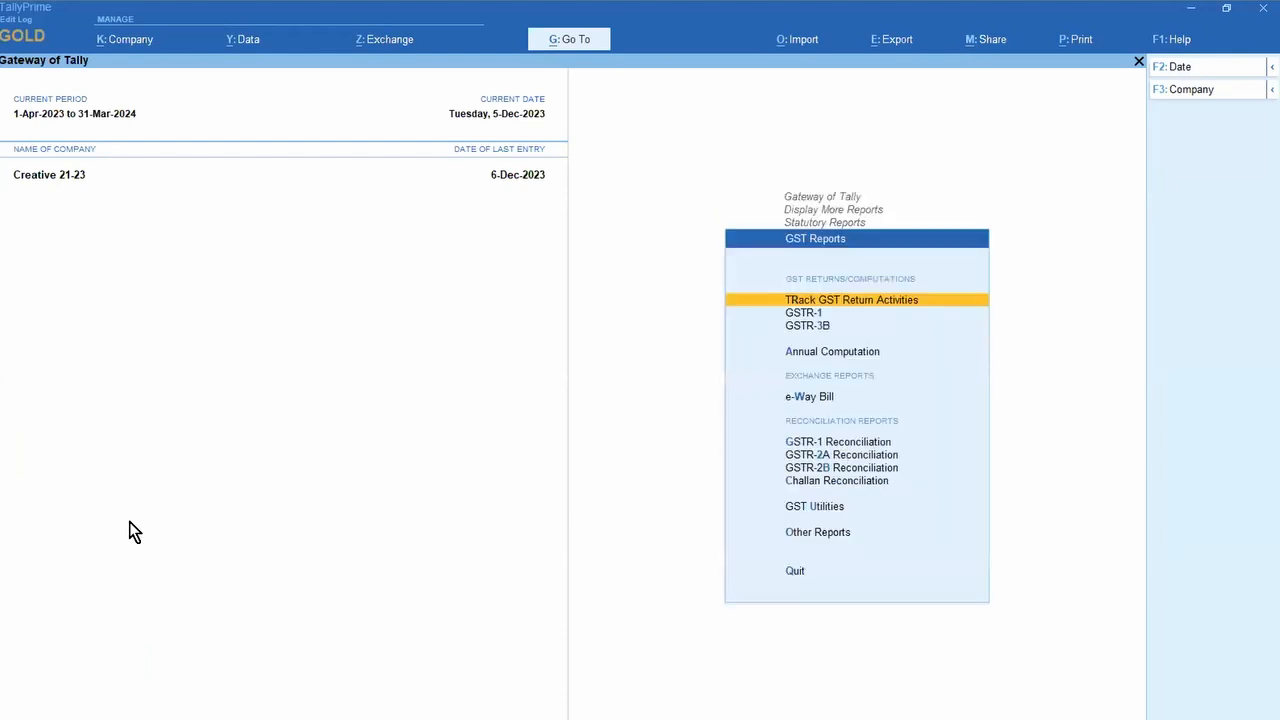
key("Up")
key("Up")
key("Up")
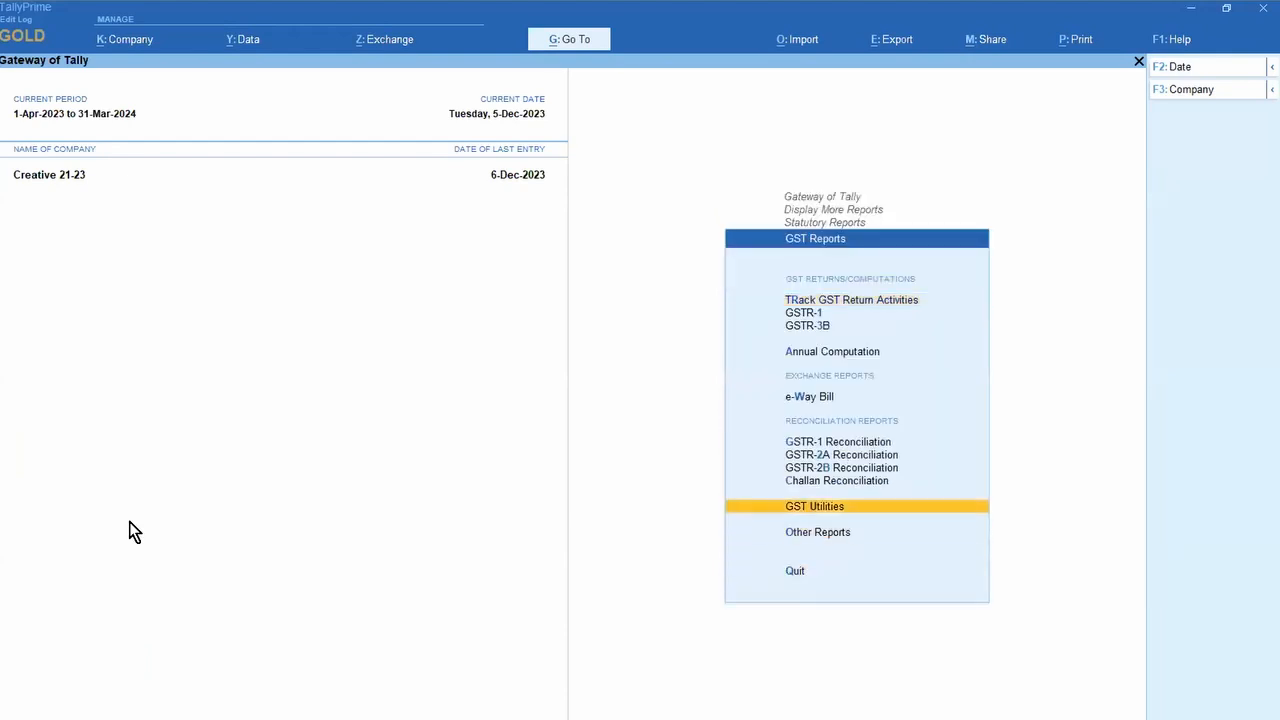
key("Return")
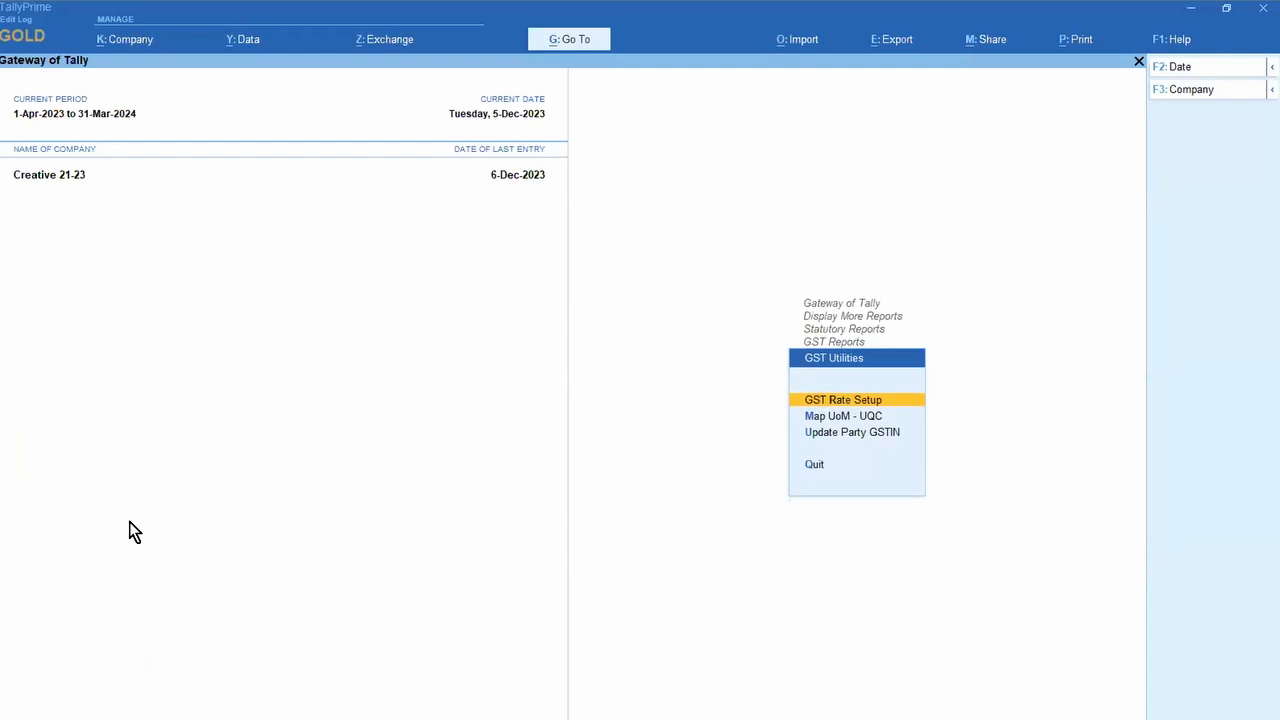
key("Down")
key("Down")
key("Return")
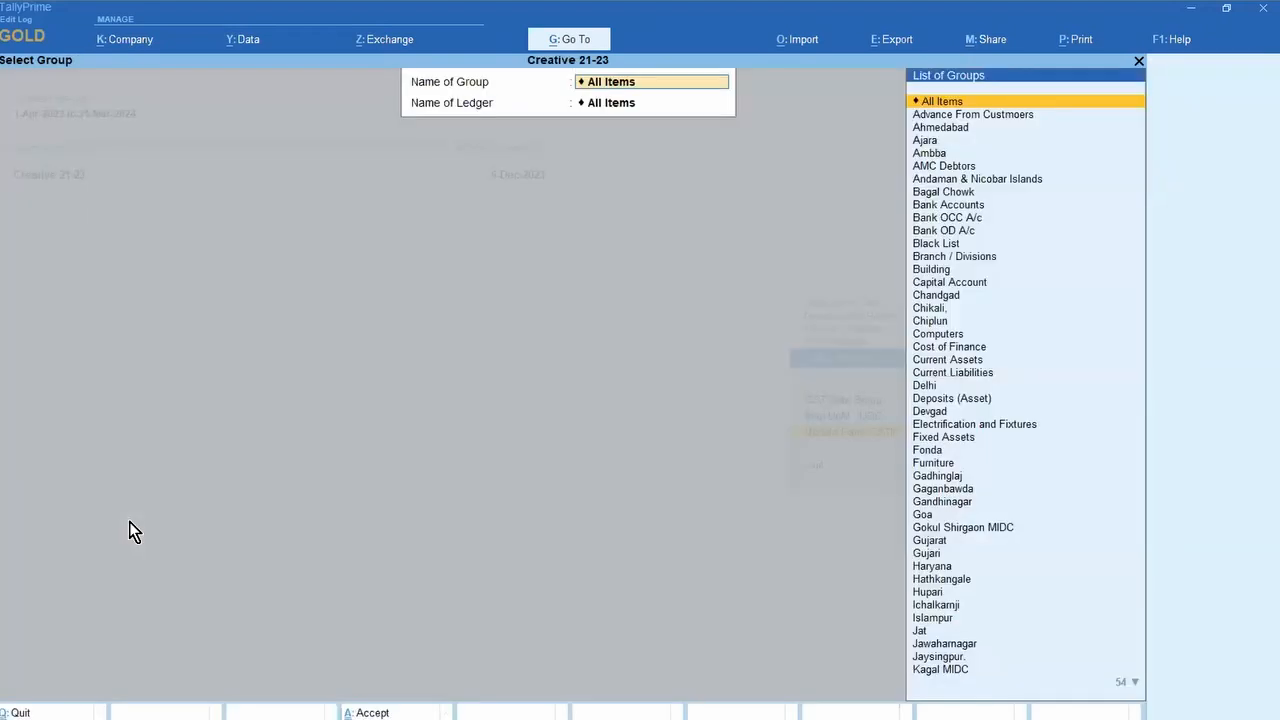
type("CRE")
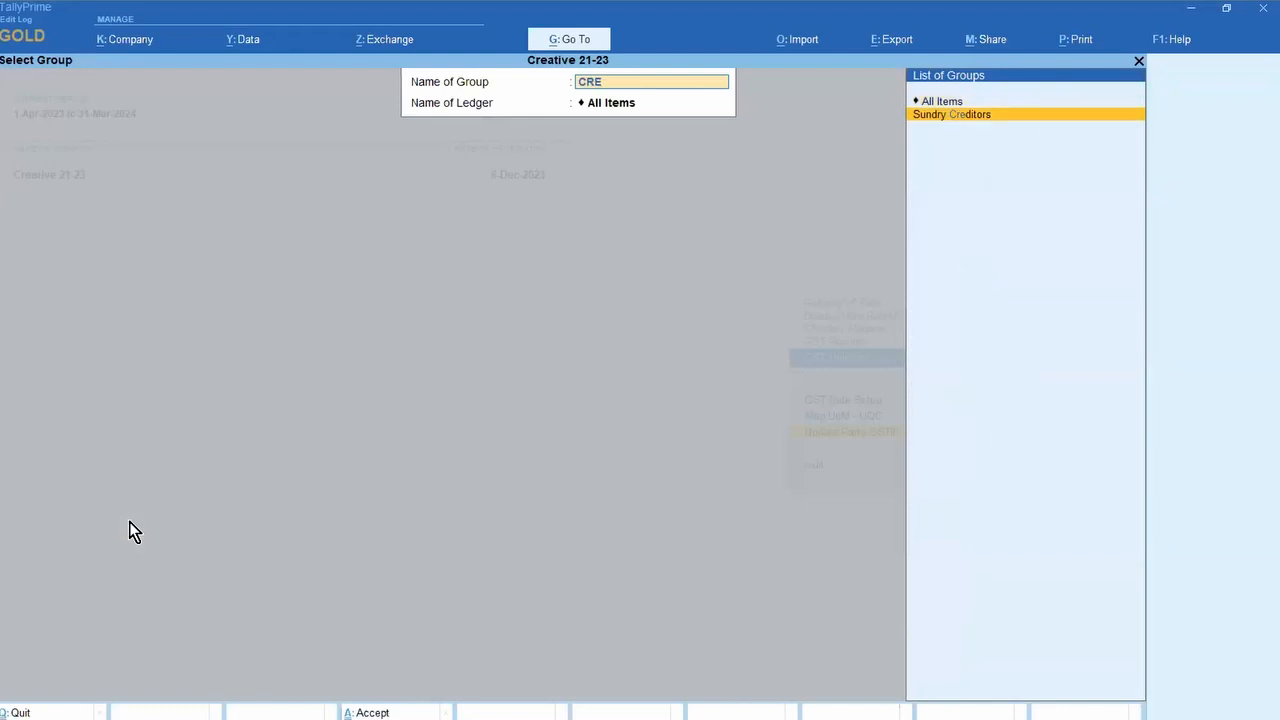
key("Return")
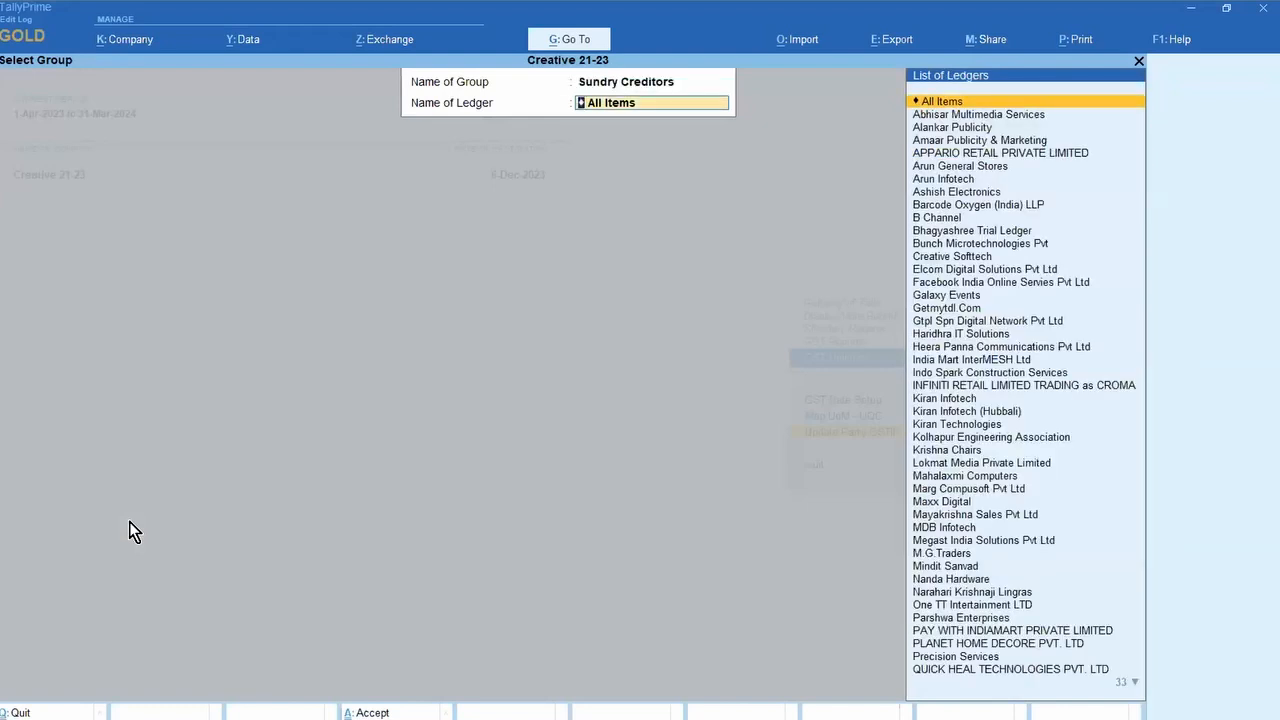
key("Return")
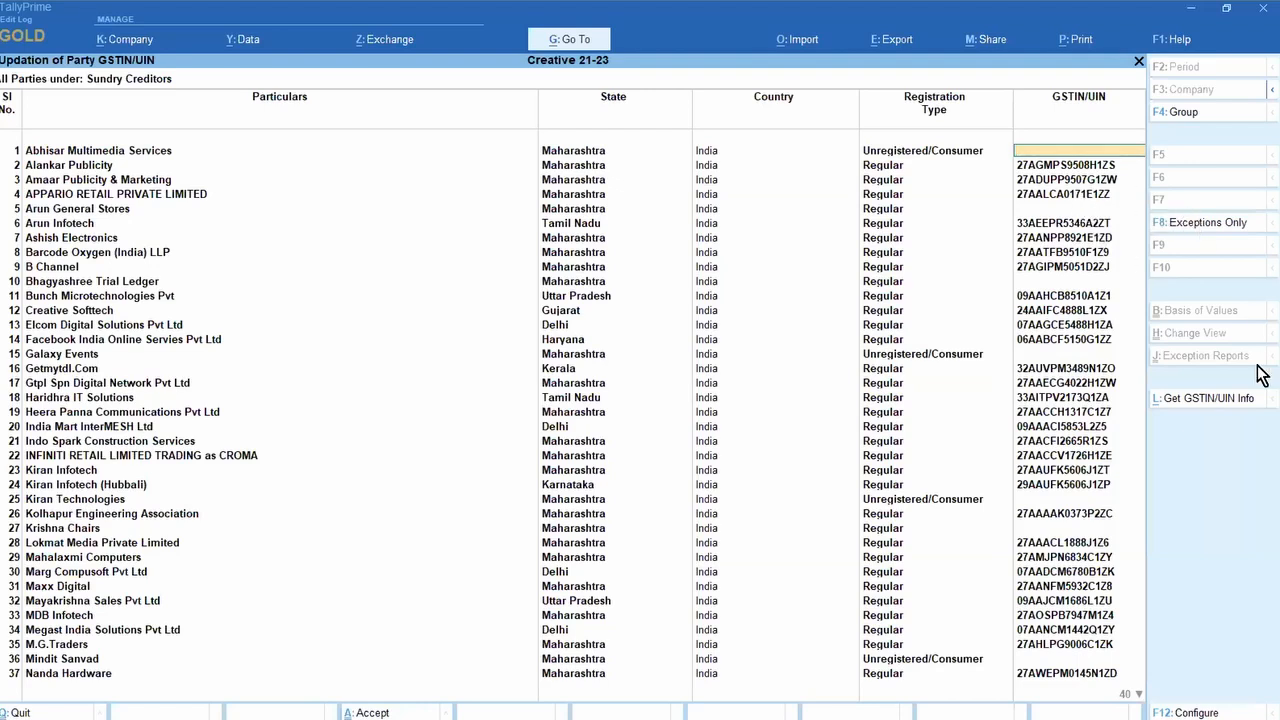
Step: Set party address, other-territory assessee, common party and additional GST details to Yes
key("F12")
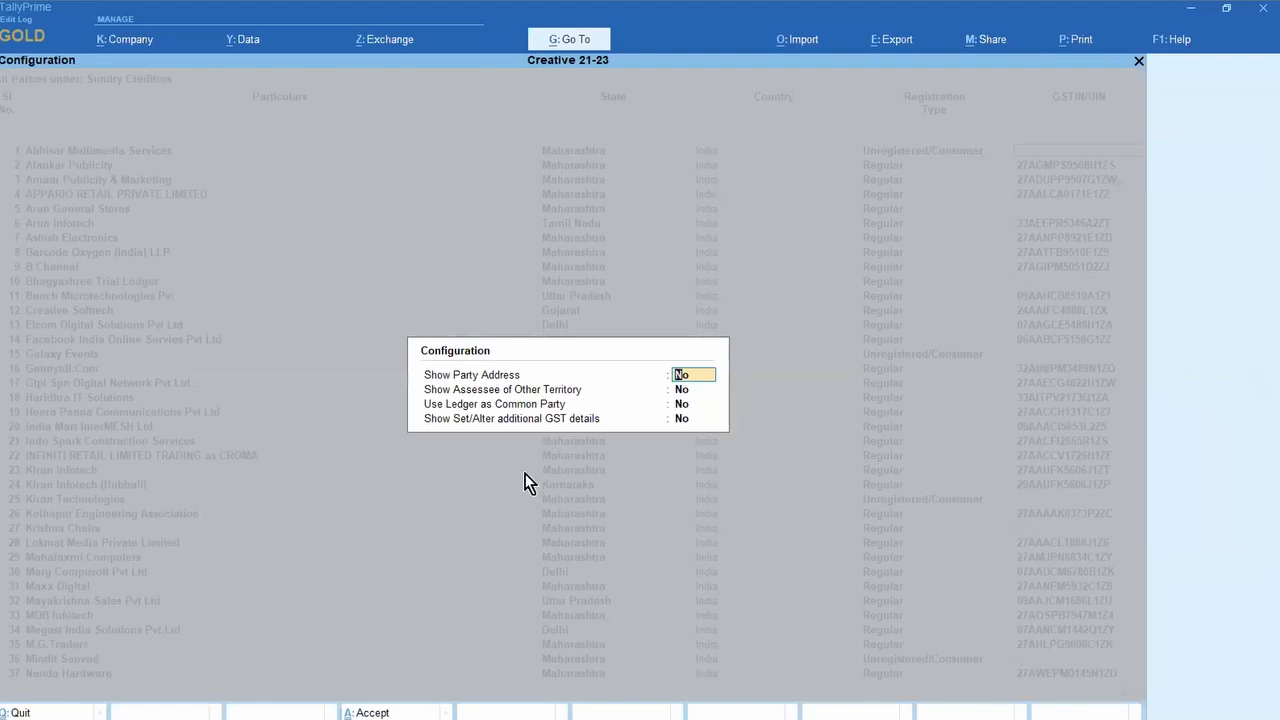
type("y")
key("Return")
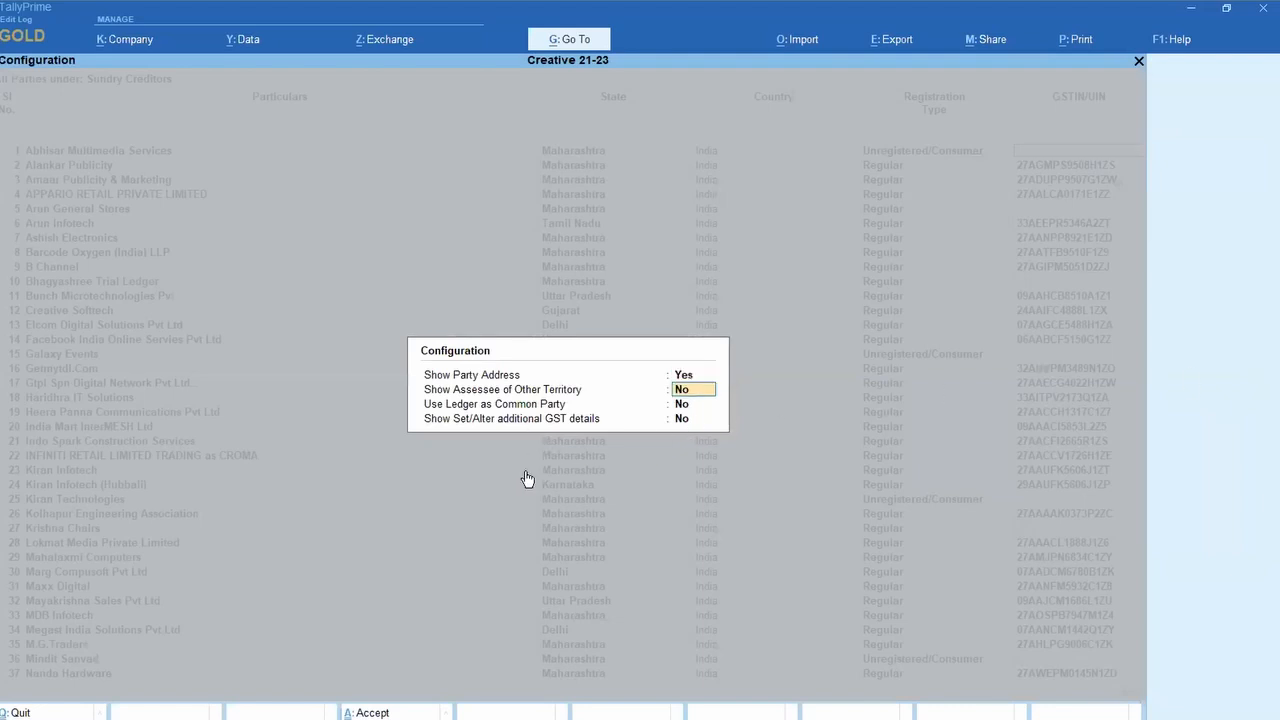
type("y")
key("Return")
type("y")
key("Return")
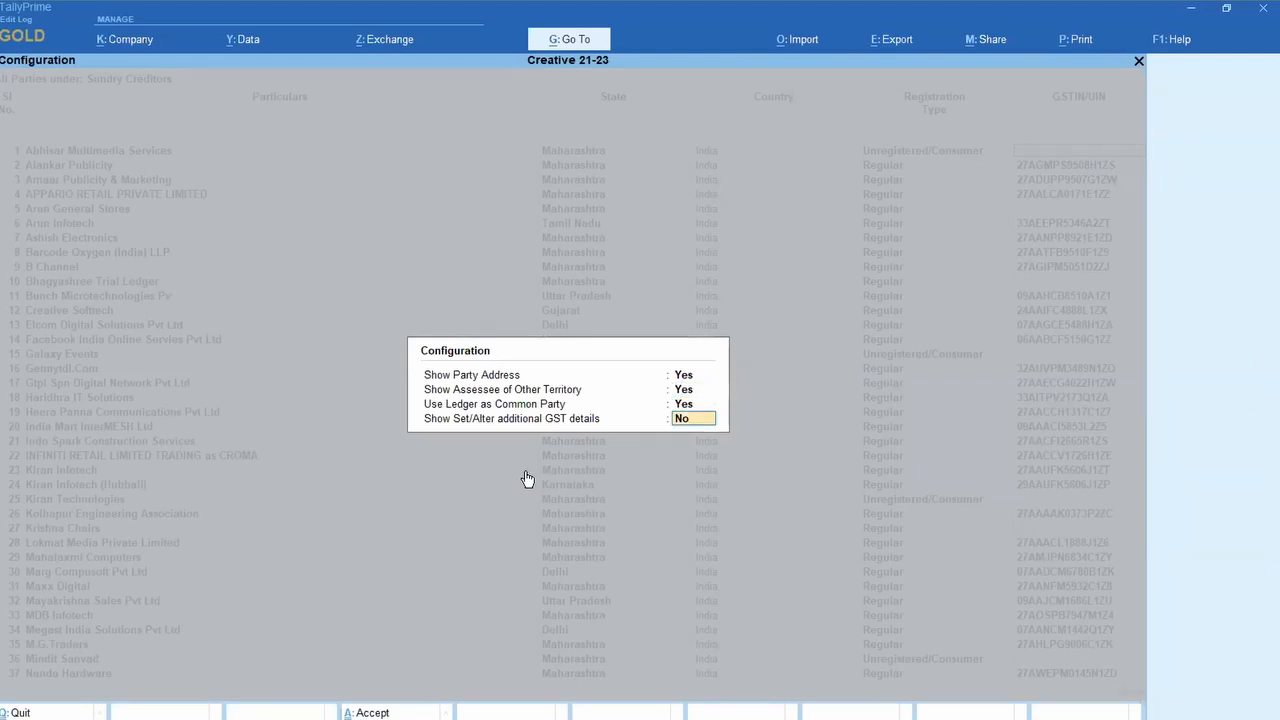
type("y")
key("Return")
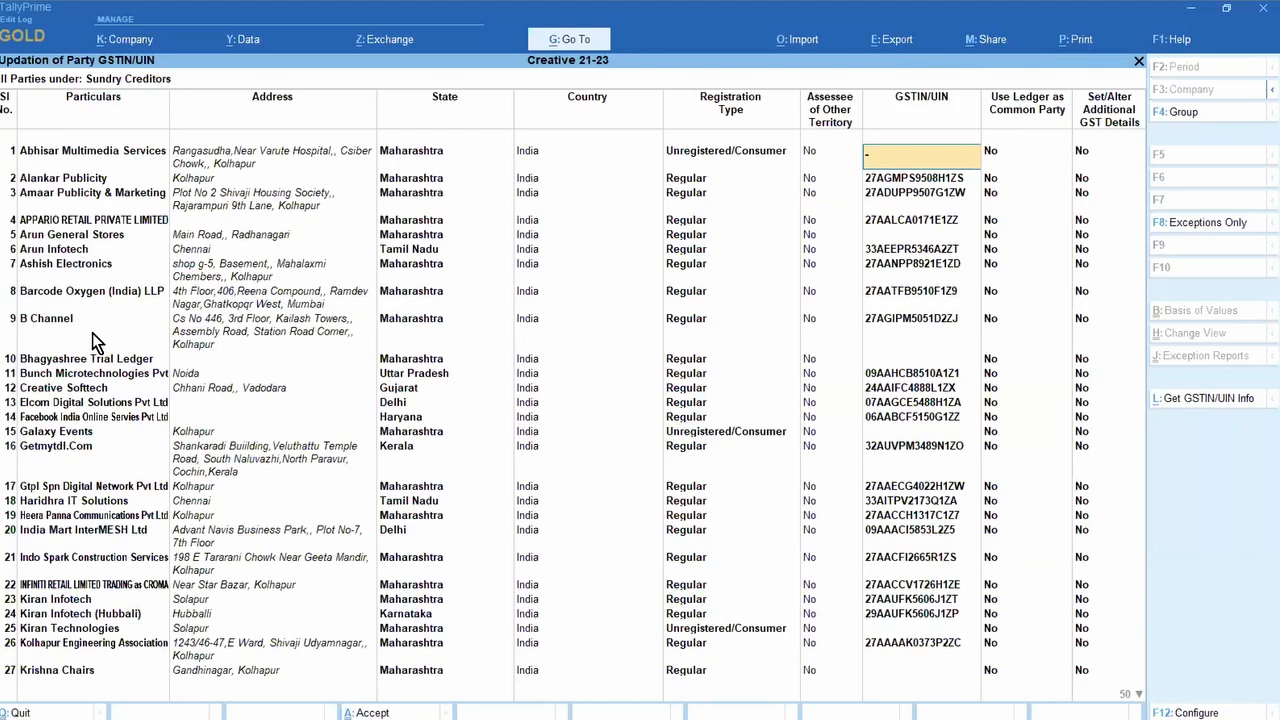
Step: Leave the party GSTIN report and open GST Rate Setup for stock items
key("Escape")
key("y")
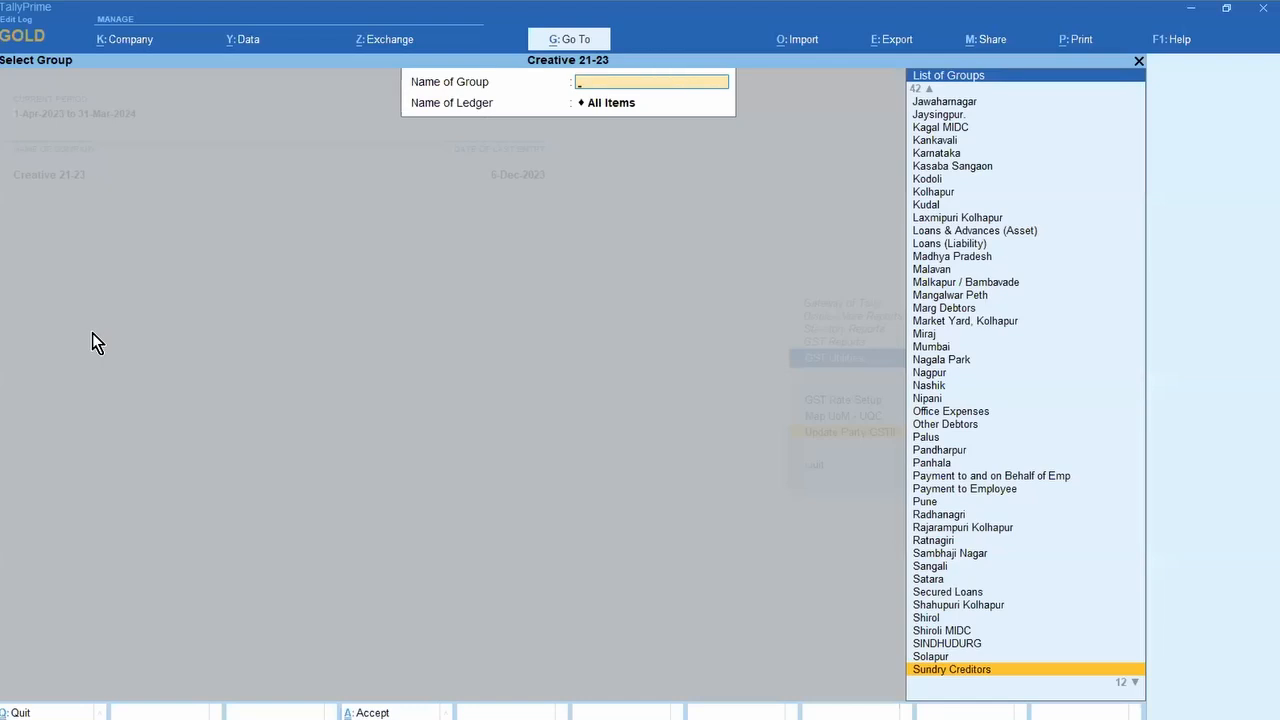
key("Escape")
key("Up")
key("Up")
key("Return")
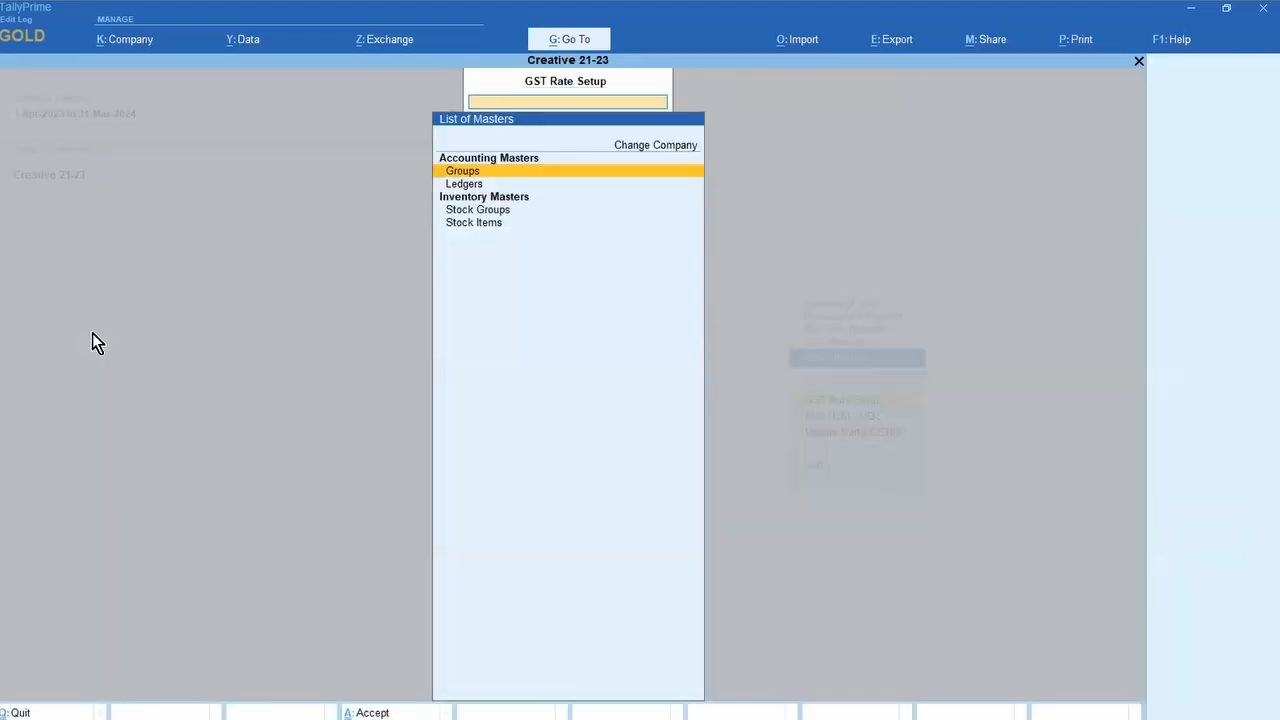
key("Down")
key("Down")
key("Down")
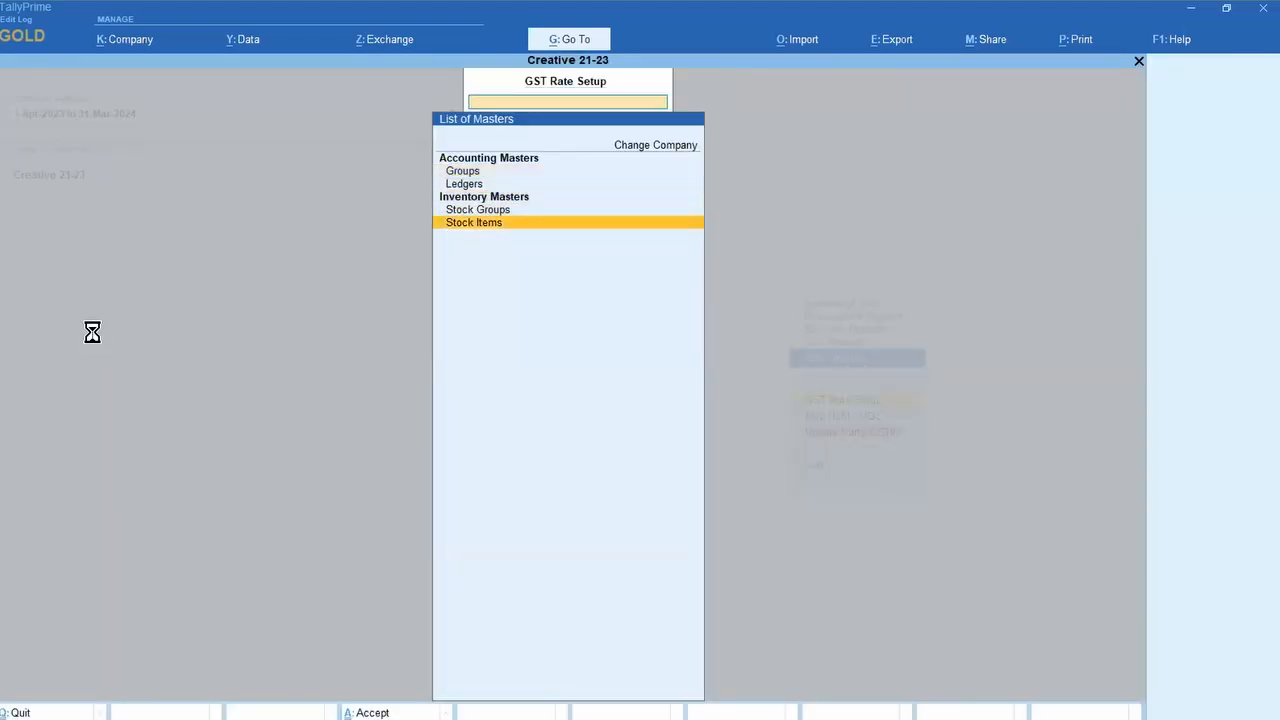
key("Return")
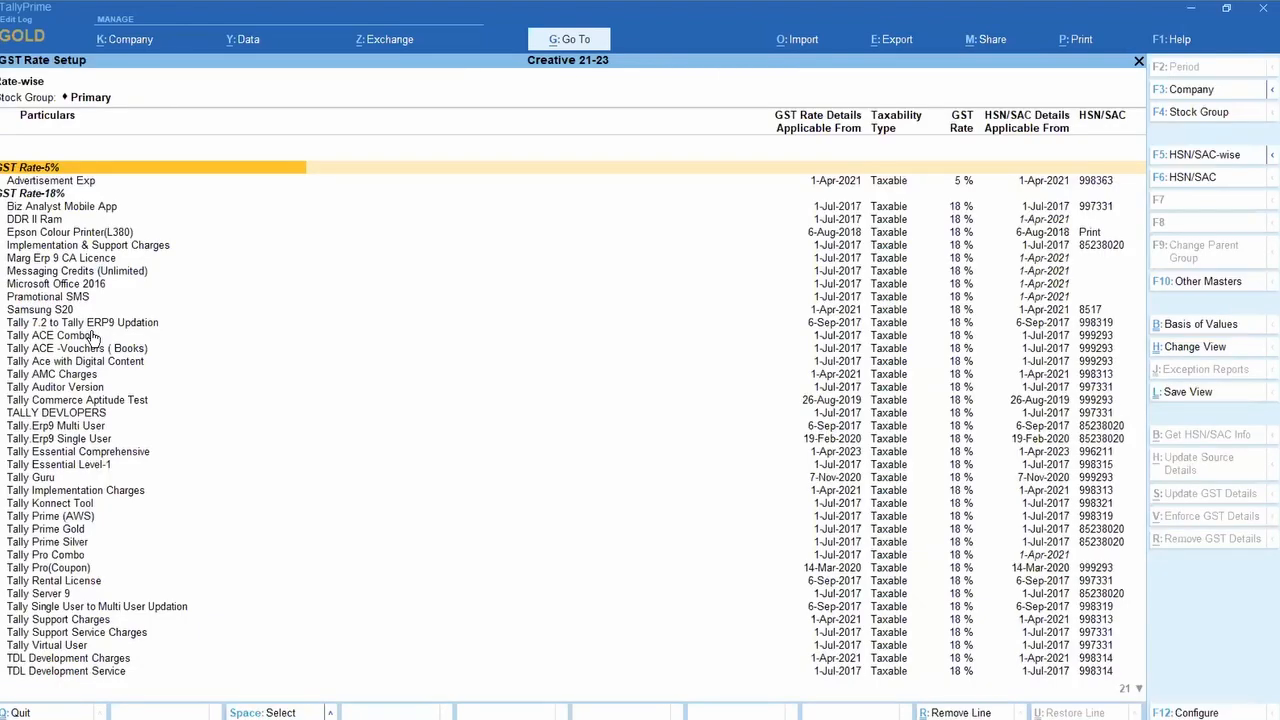
Step: Configure the report to show tax rate breakup, cess, ITC eligibility, reverse charge and HSN/SAC details
key("F12")
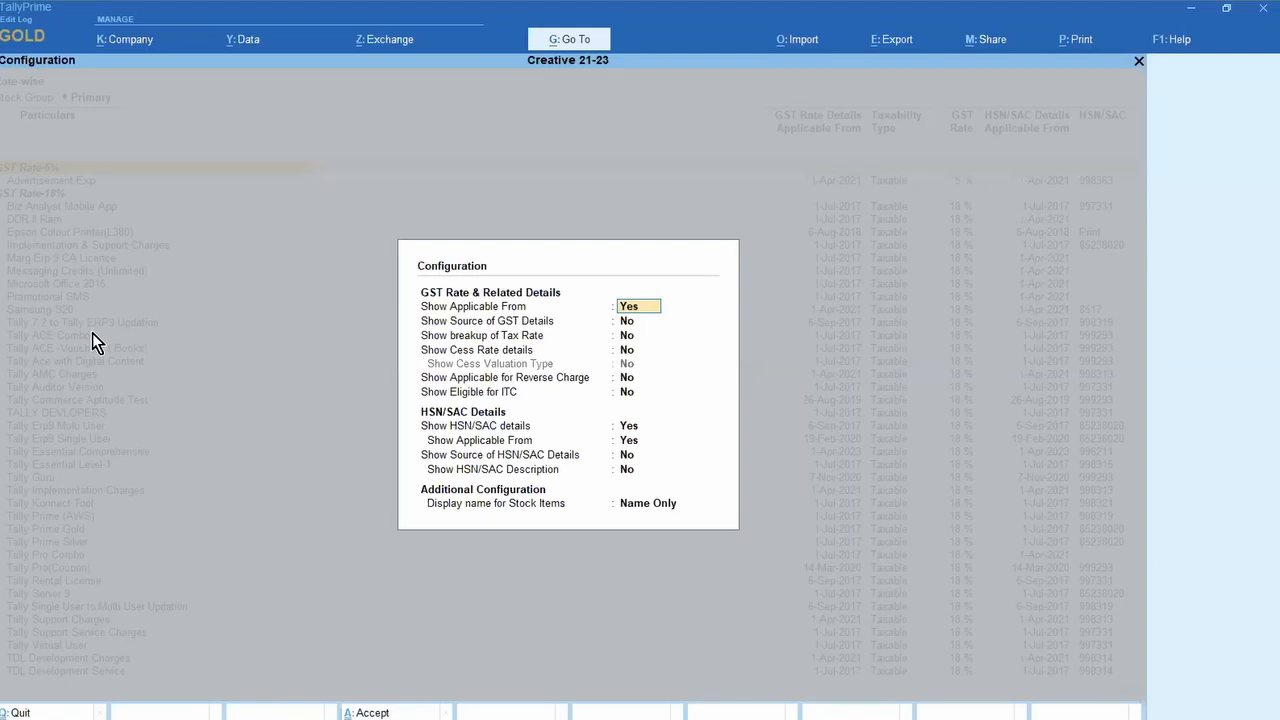
key("Return")
type("Y")
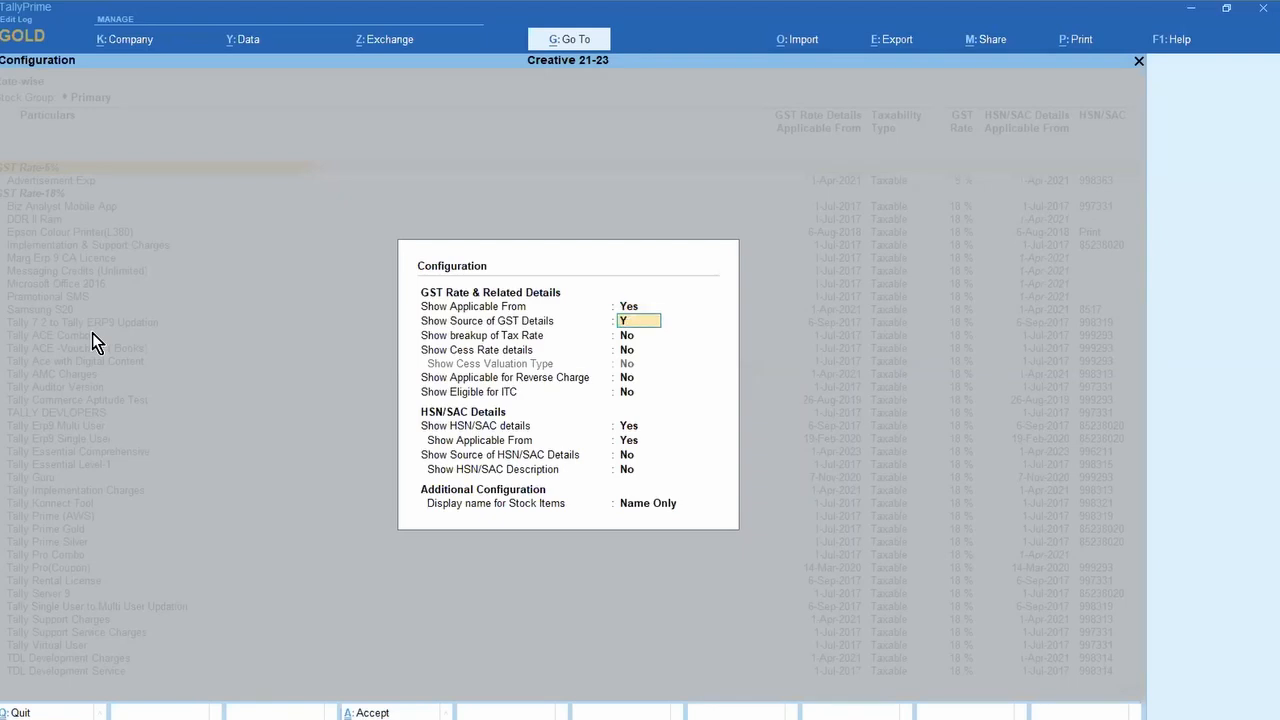
key("Return")
type("Y")
key("Return")
type("Y")
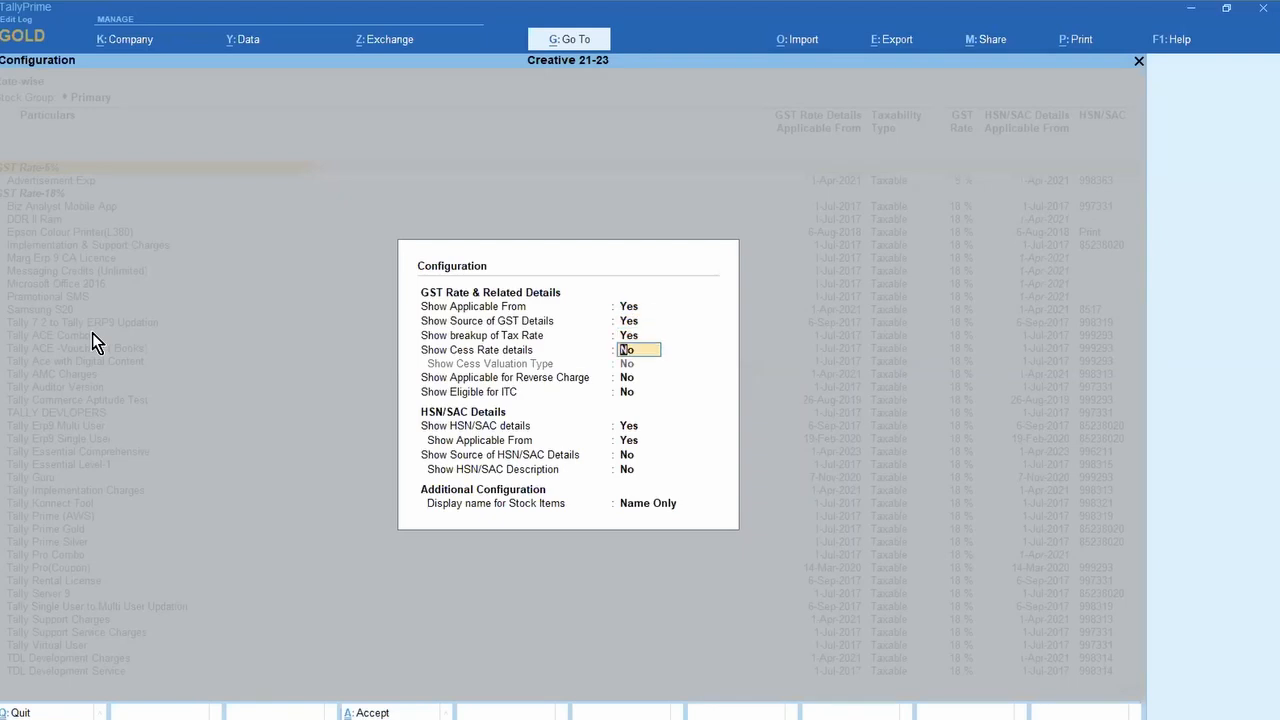
key("Return")
key("Return")
key("Return")
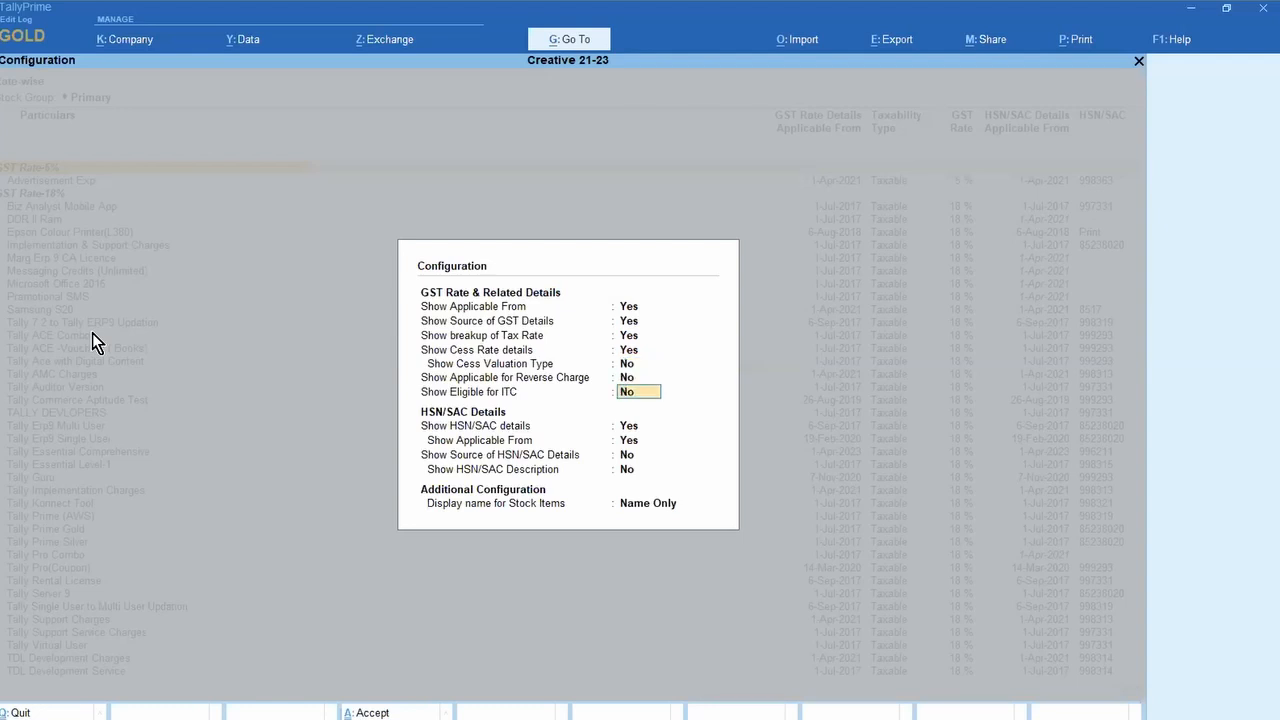
type("Y")
key("Return")
key("Up")
key("Up")
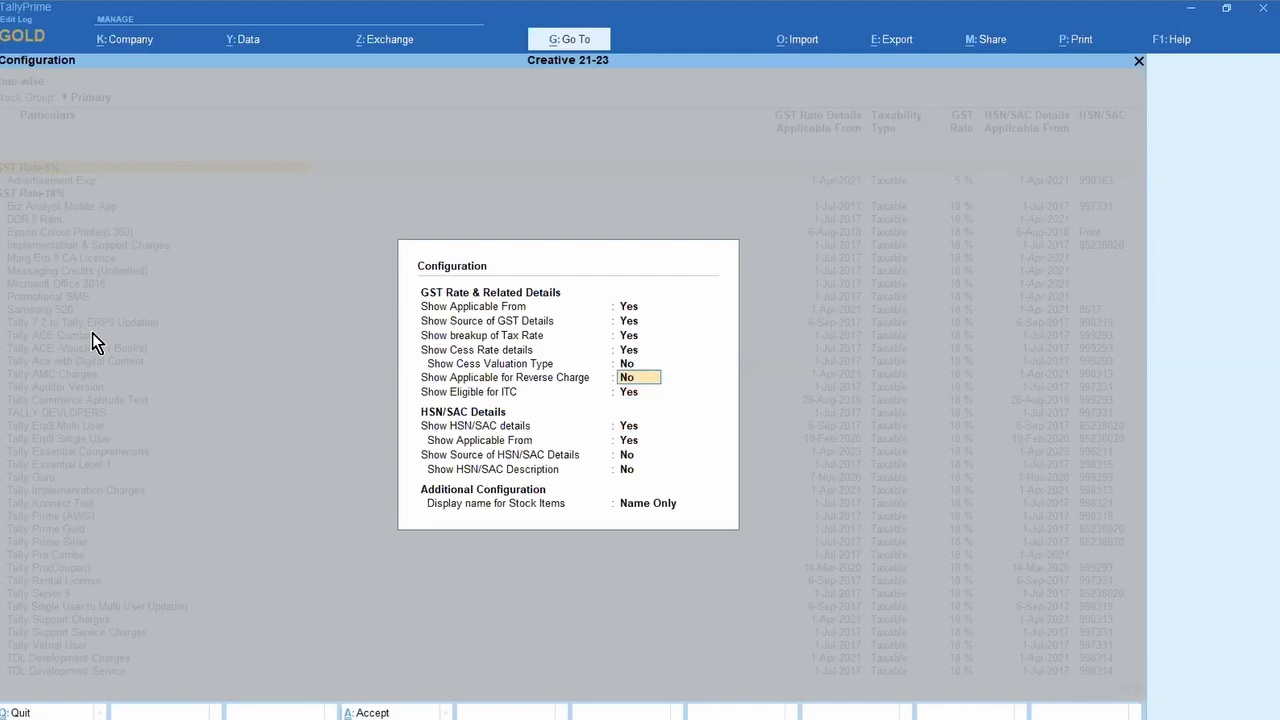
type("Y")
key("Return")
key("Return")
key("Return")
key("Return")
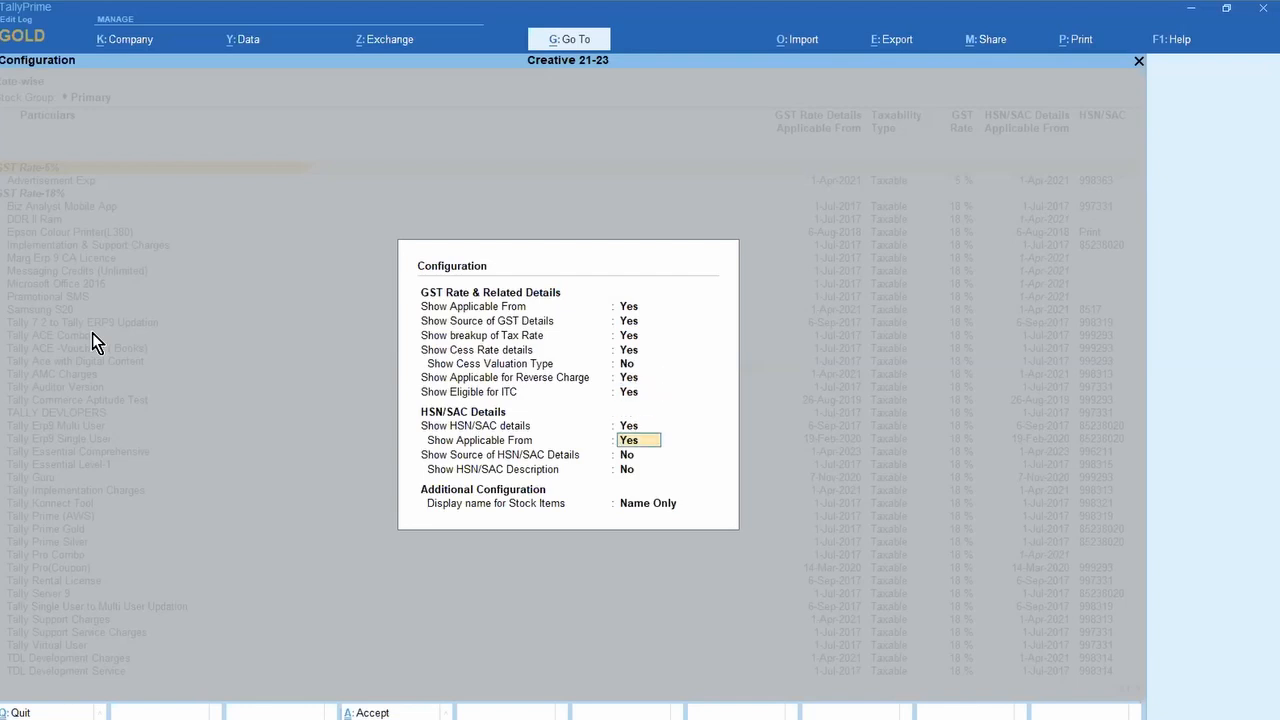
type("Y")
key("Return")
type("Y")
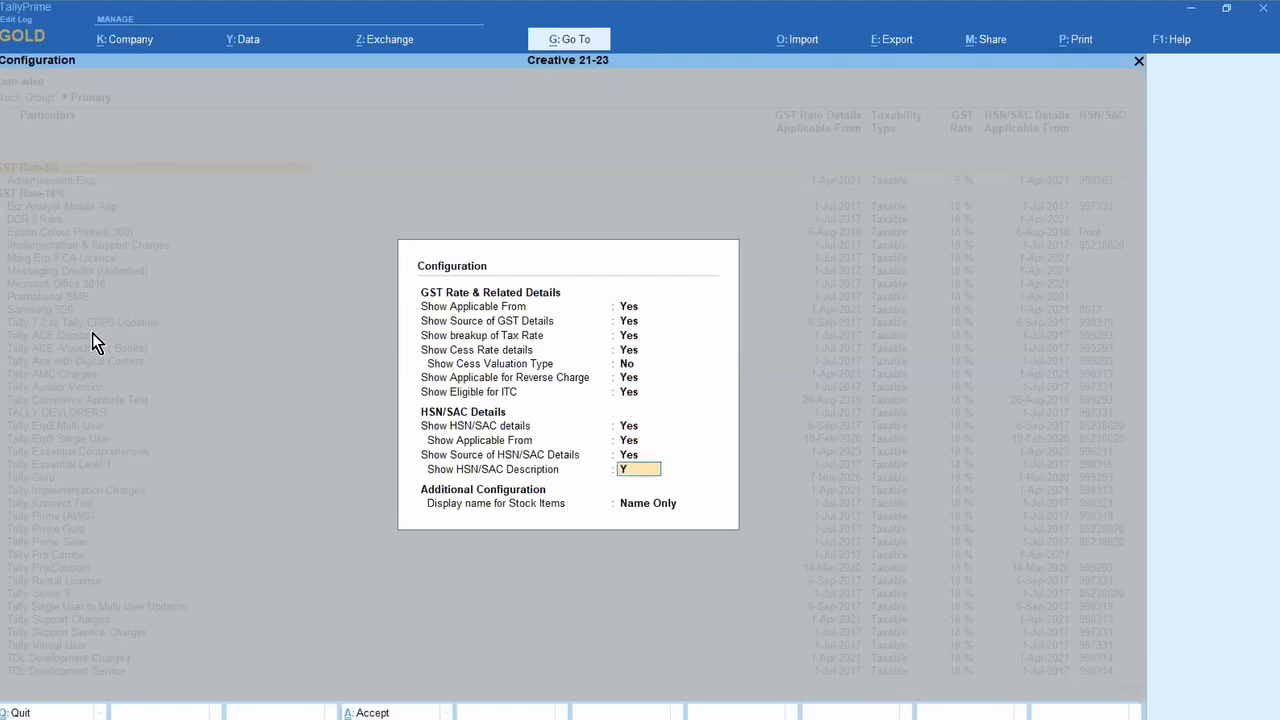
key("Return")
key("Return")
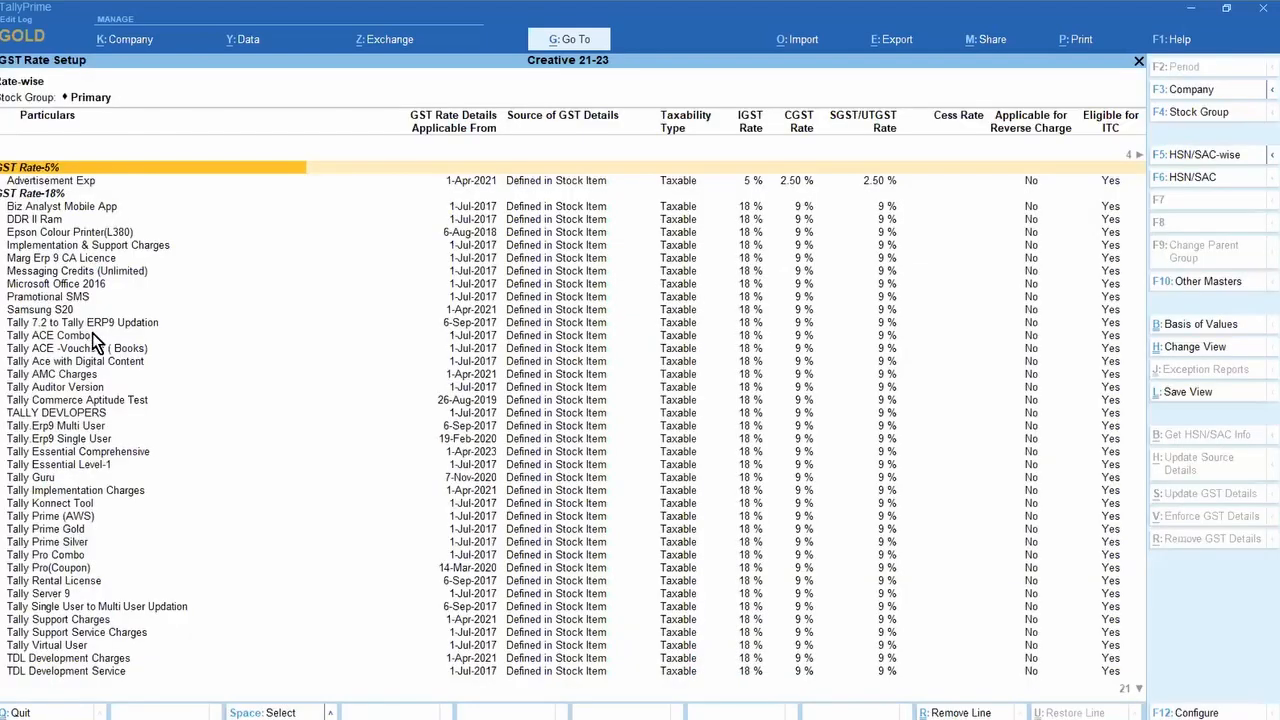
Step: Browse the rate and HSN/SAC columns, including the Biz Analyst Mobile App item
key("Right")
key("Right")
key("Right")
key("Right")
key("Right")
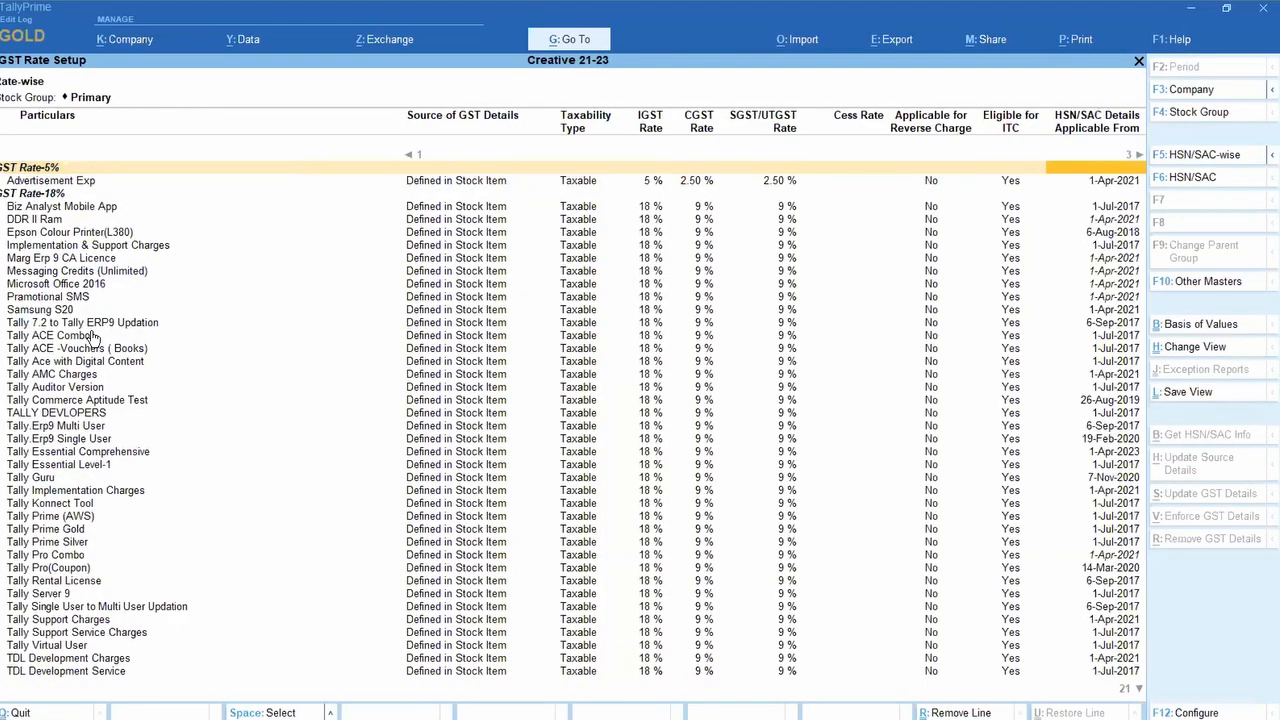
key("Right")
key("Right")
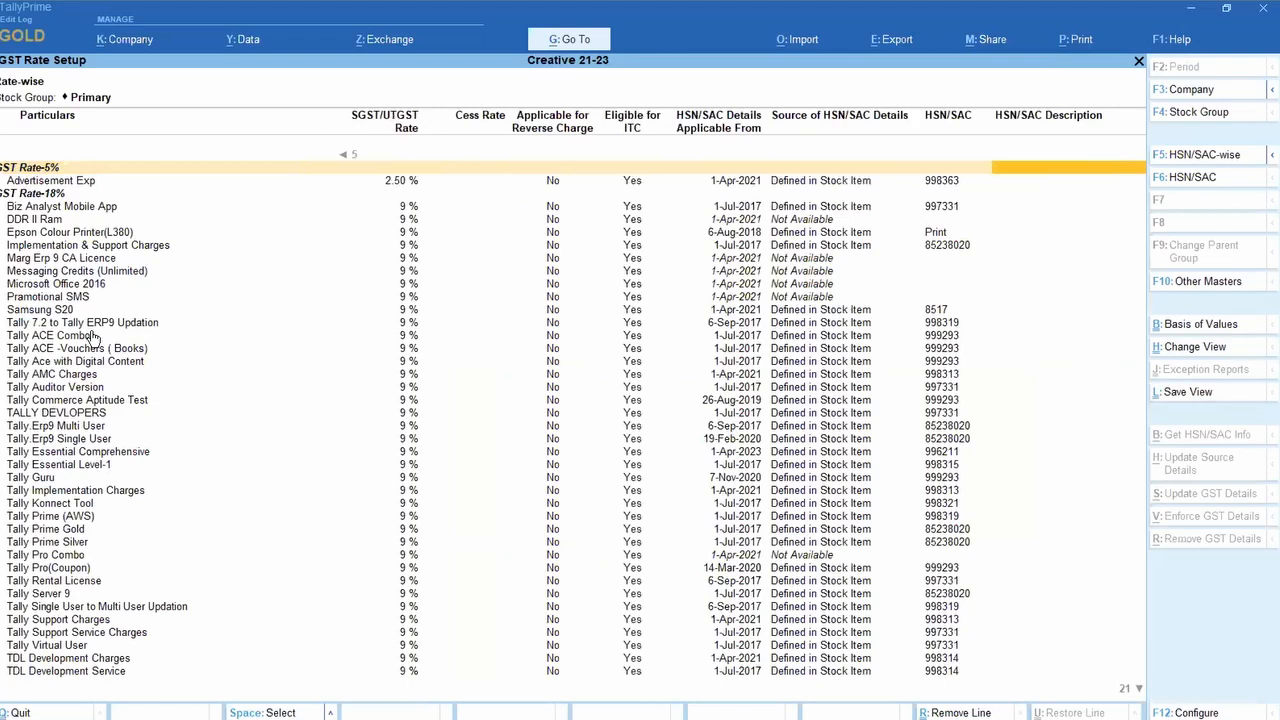
key("Left")
key("Left")
key("Left")
key("Left")
key("Left")
key("Left")
key("Left")
key("Left")
key("Left")
key("Left")
key("Left")
key("Left")
key("Left")
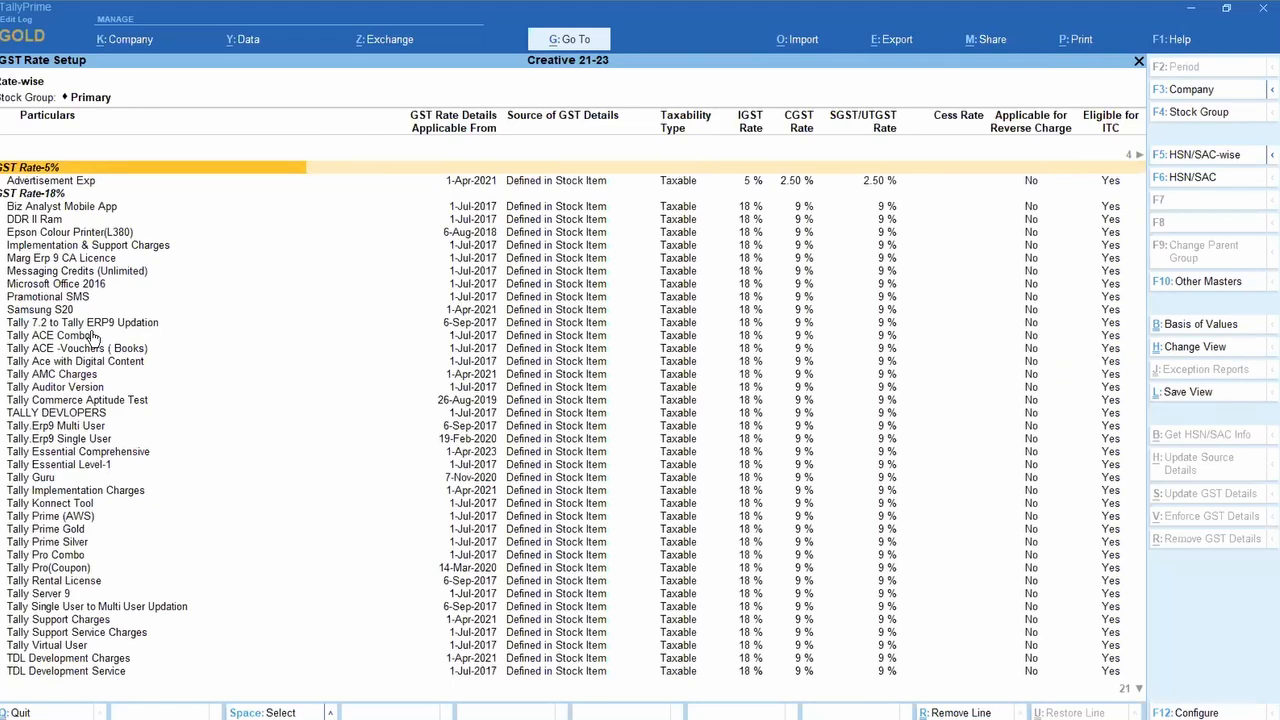
key("Down")
key("Down")
key("Down")
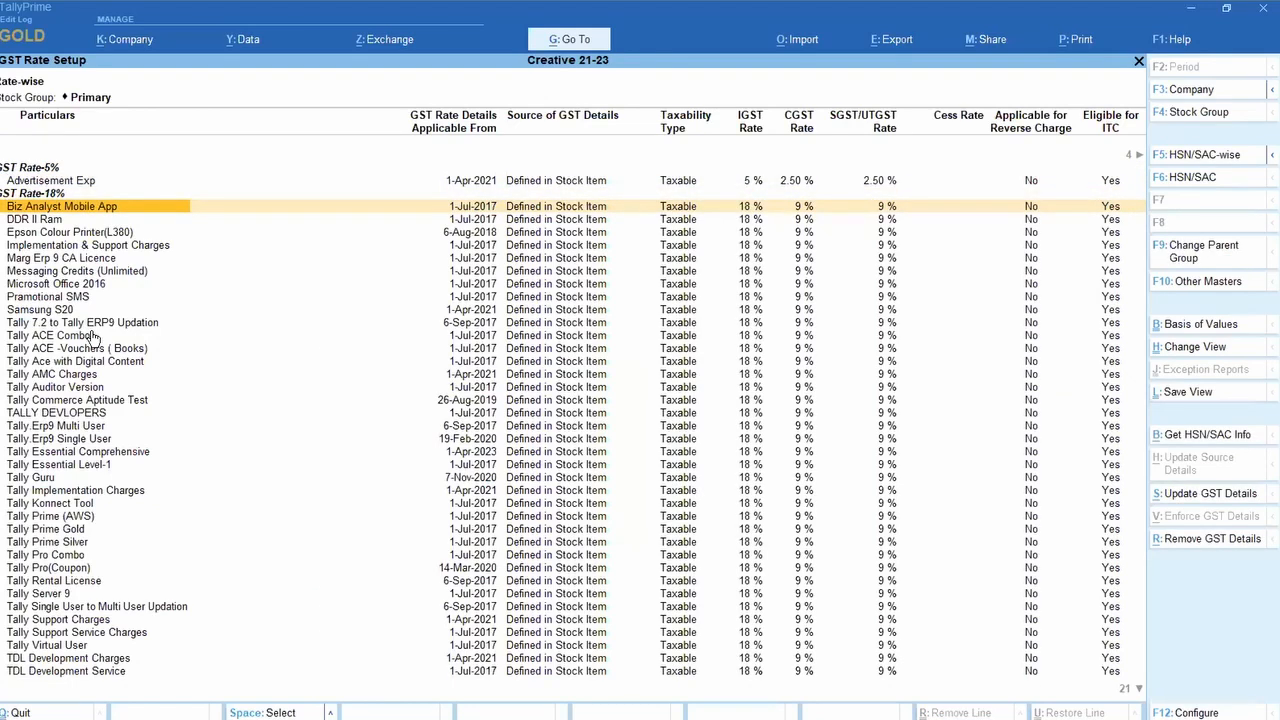
key("Right")
key("Right")
key("Right")
key("Right")
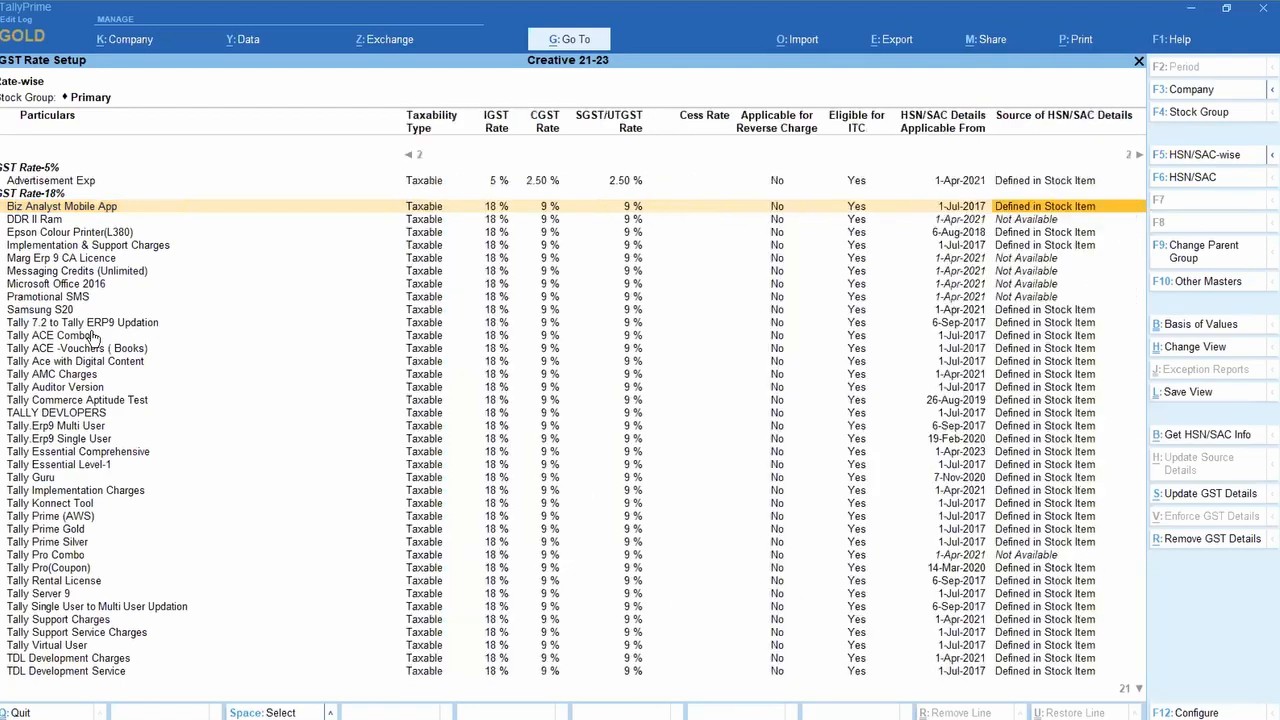
key("Right")
key("Right")
key("Left")
key("Left")
key("Left")
key("Left")
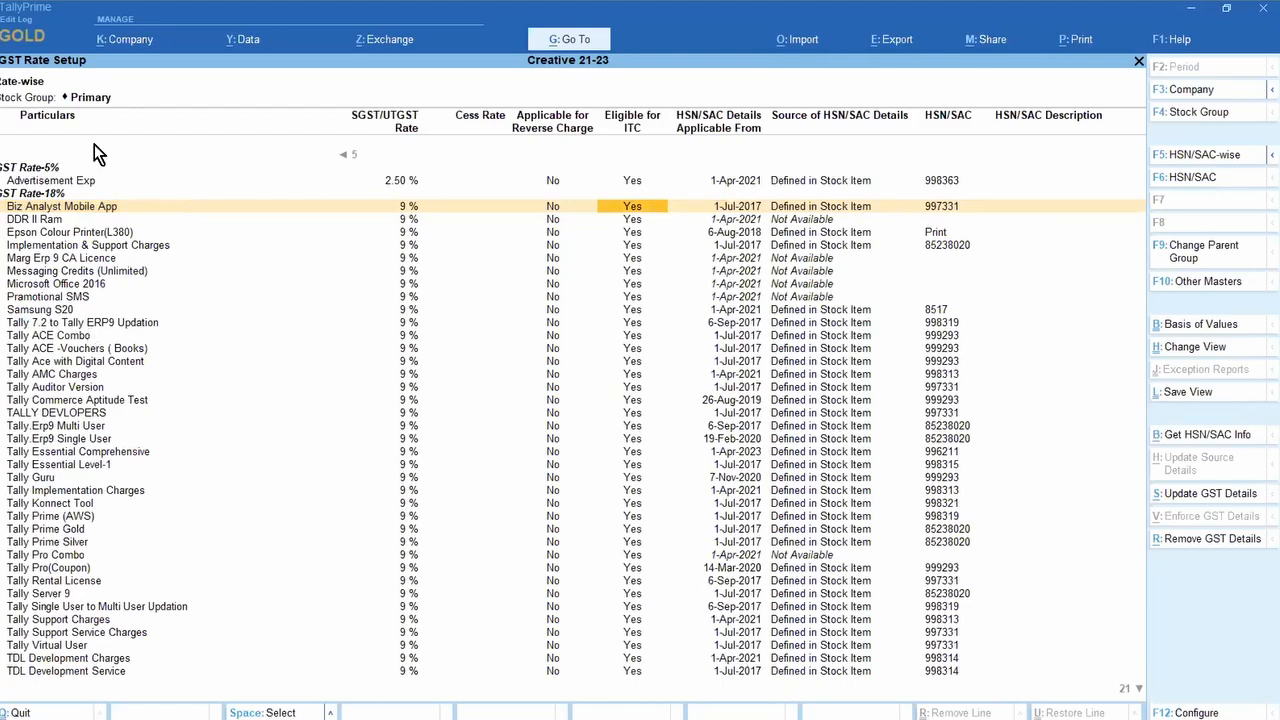
key("Left")
key("Left")
key("Left")
key("Left")
key("Left")
key("Left")
key("Left")
key("Left")
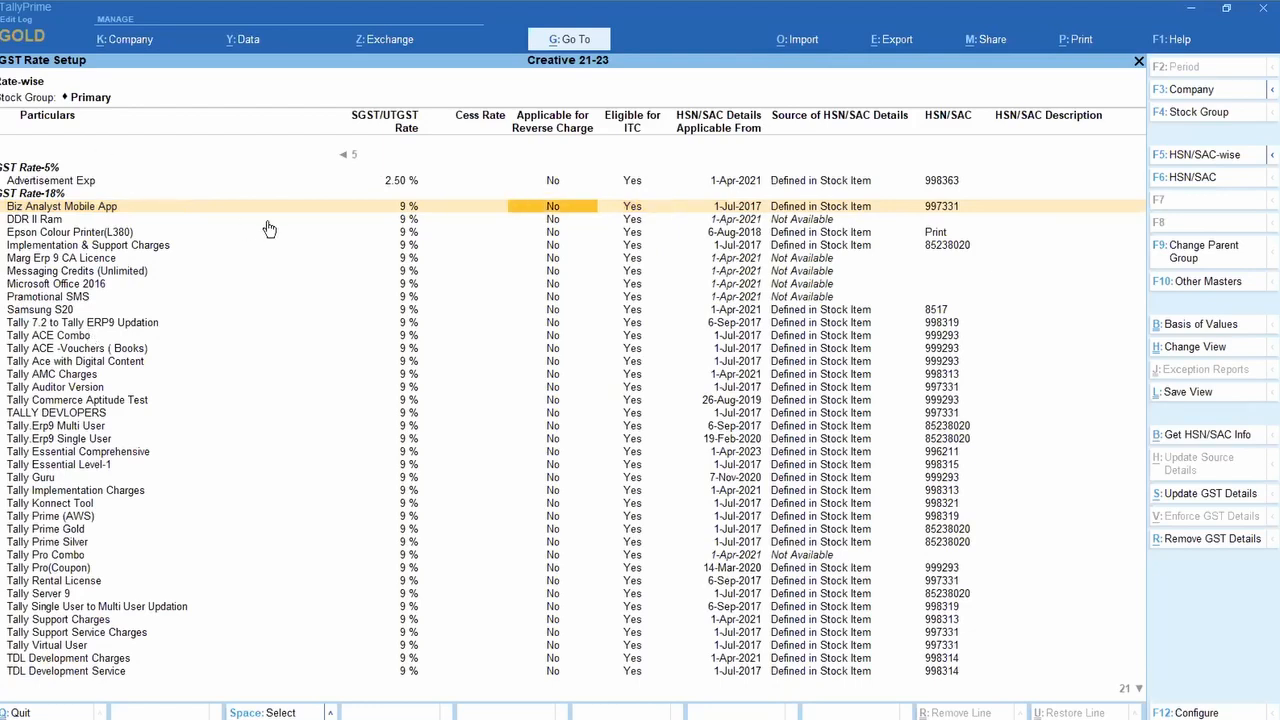
key("Right")
key("Right")
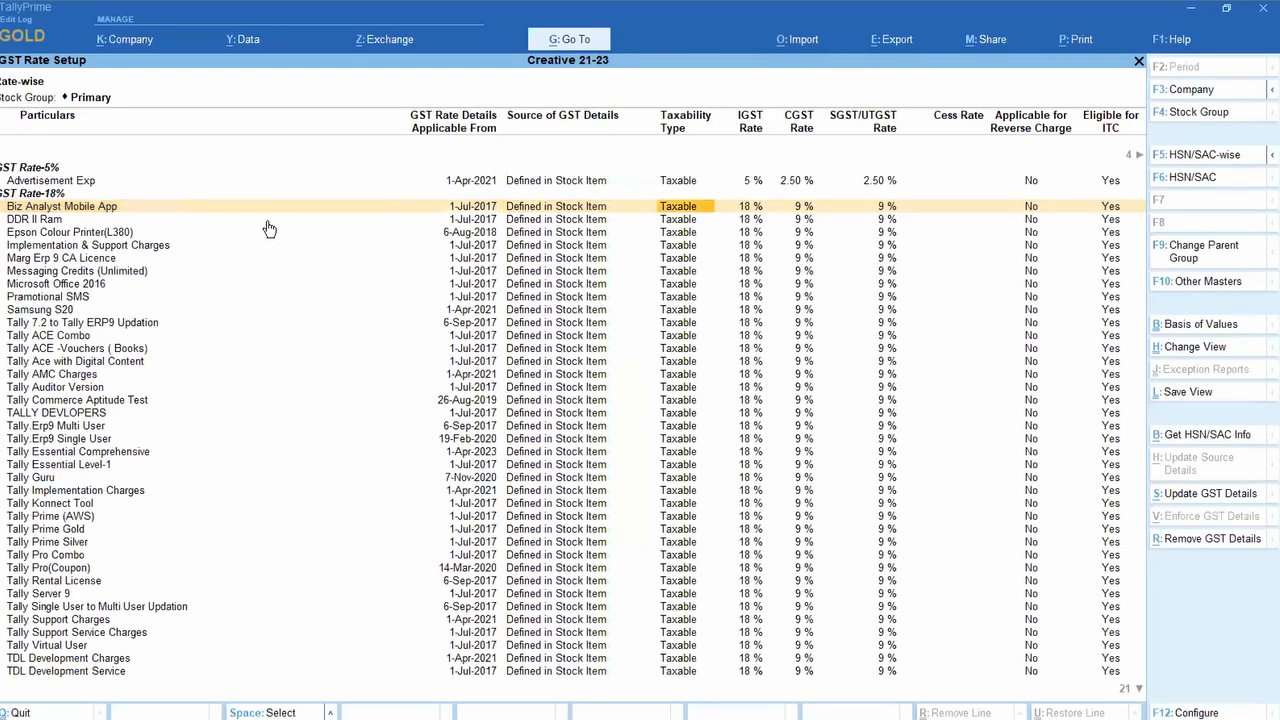
key("Left")
key("Left")
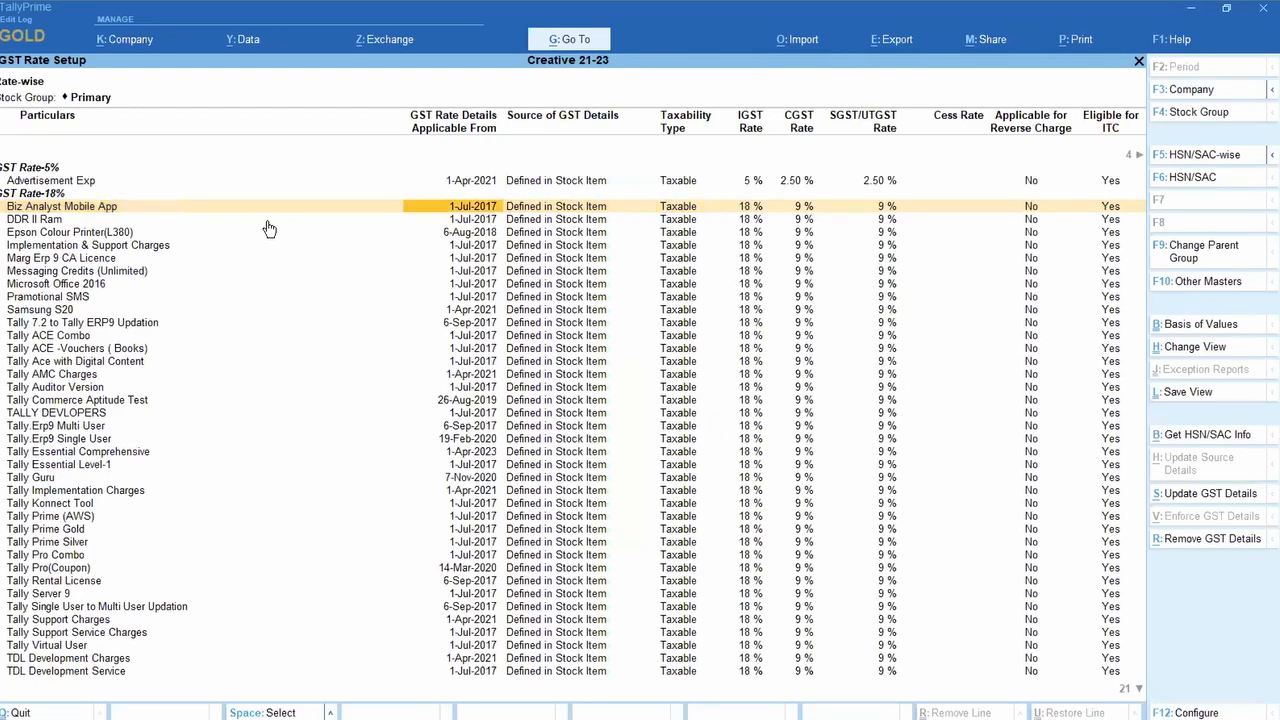
key("Right")
key("Right")
key("Right")
key("Right")
key("Right")
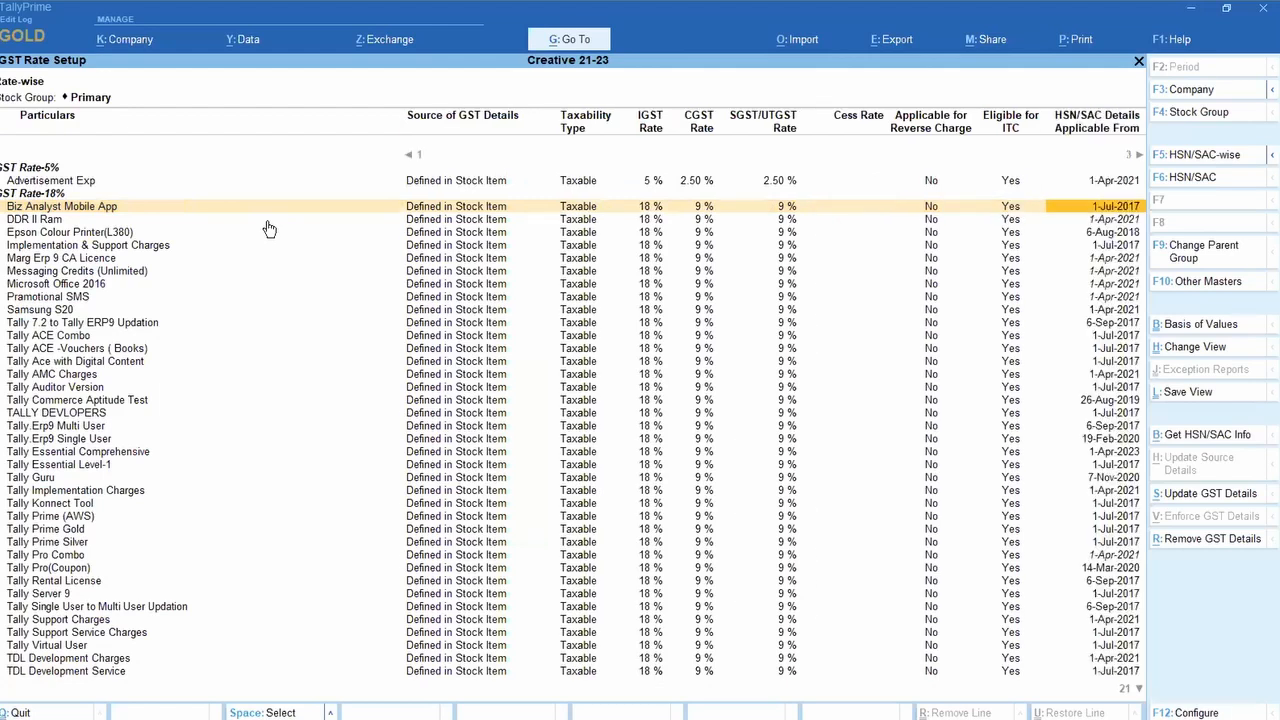
key("Right")
key("Right")
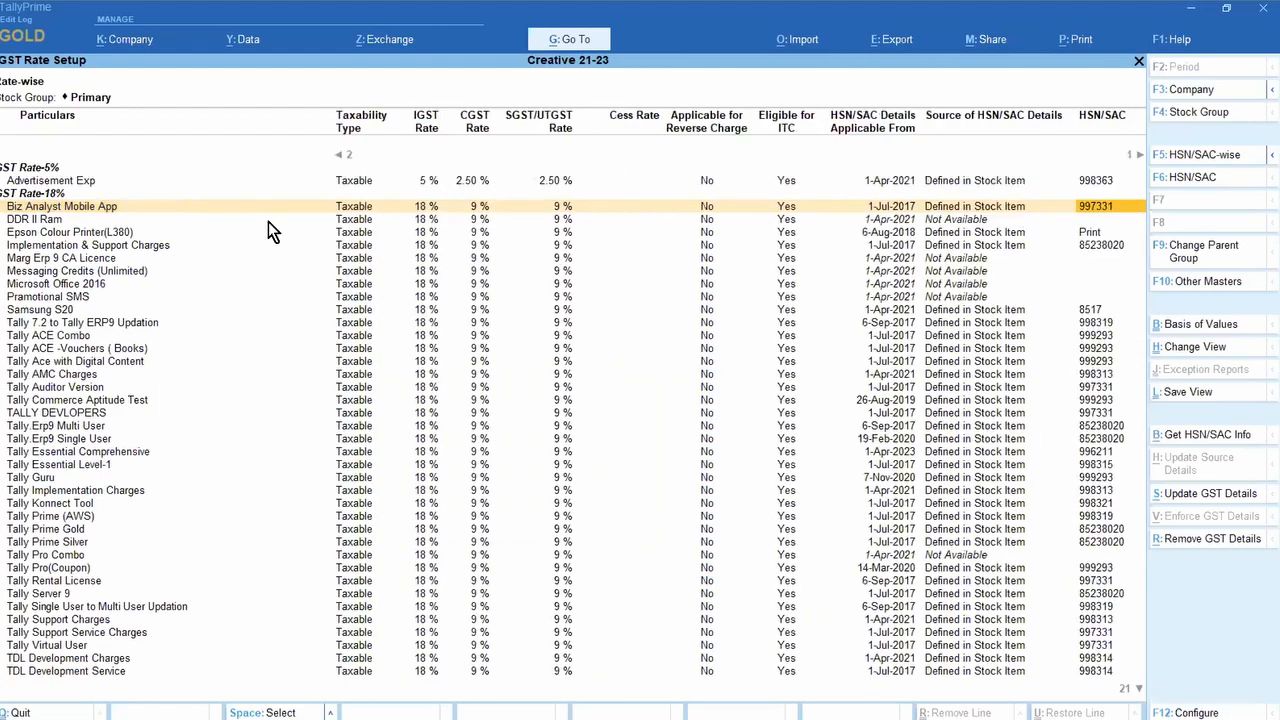
key("Right")
key("Home")
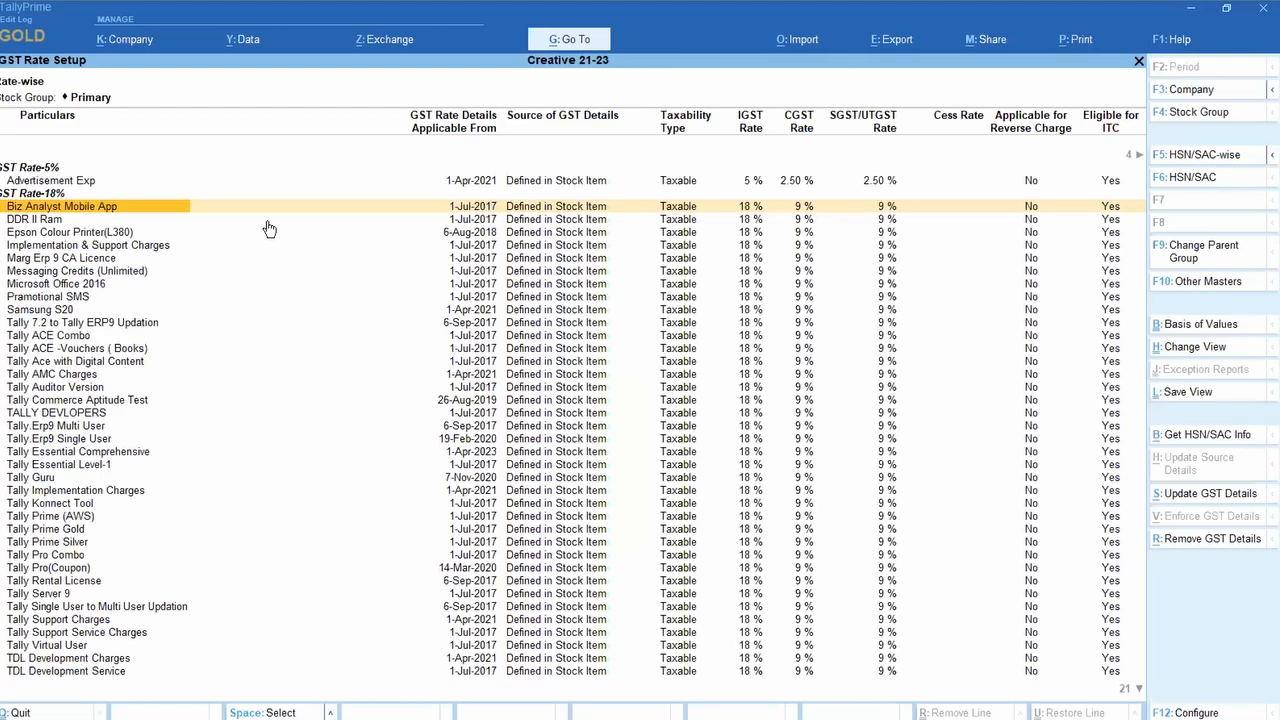
Step: Close GST Rate Setup back to Gateway of Tally and return to the slides
key("Escape")
key("Escape")
key("Escape")
key("Escape")
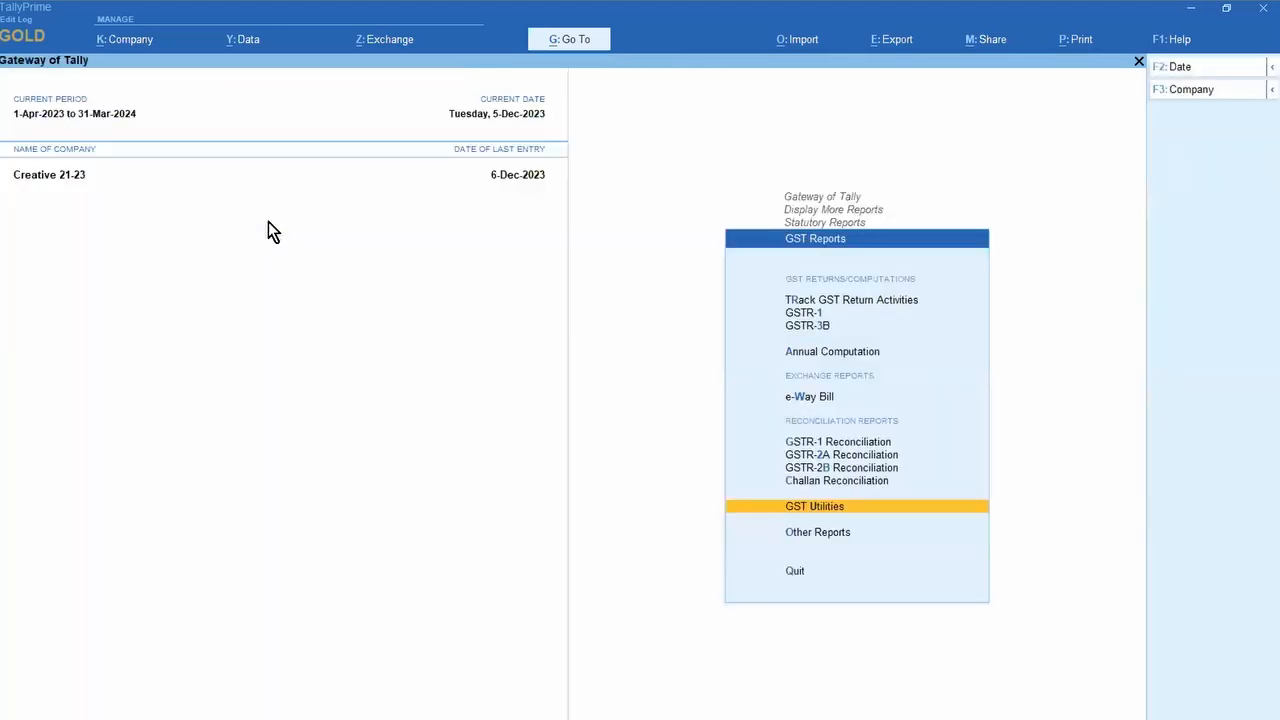
key("Escape")
key("Escape")
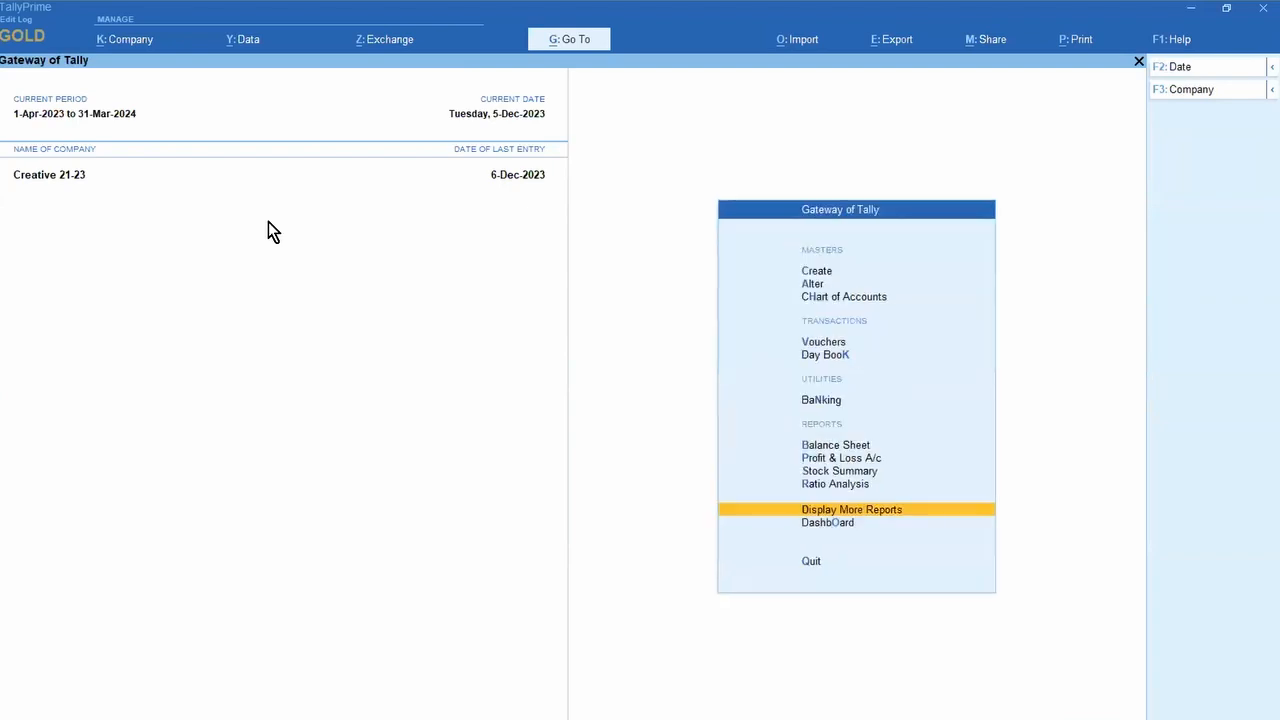
key("alt+Tab")
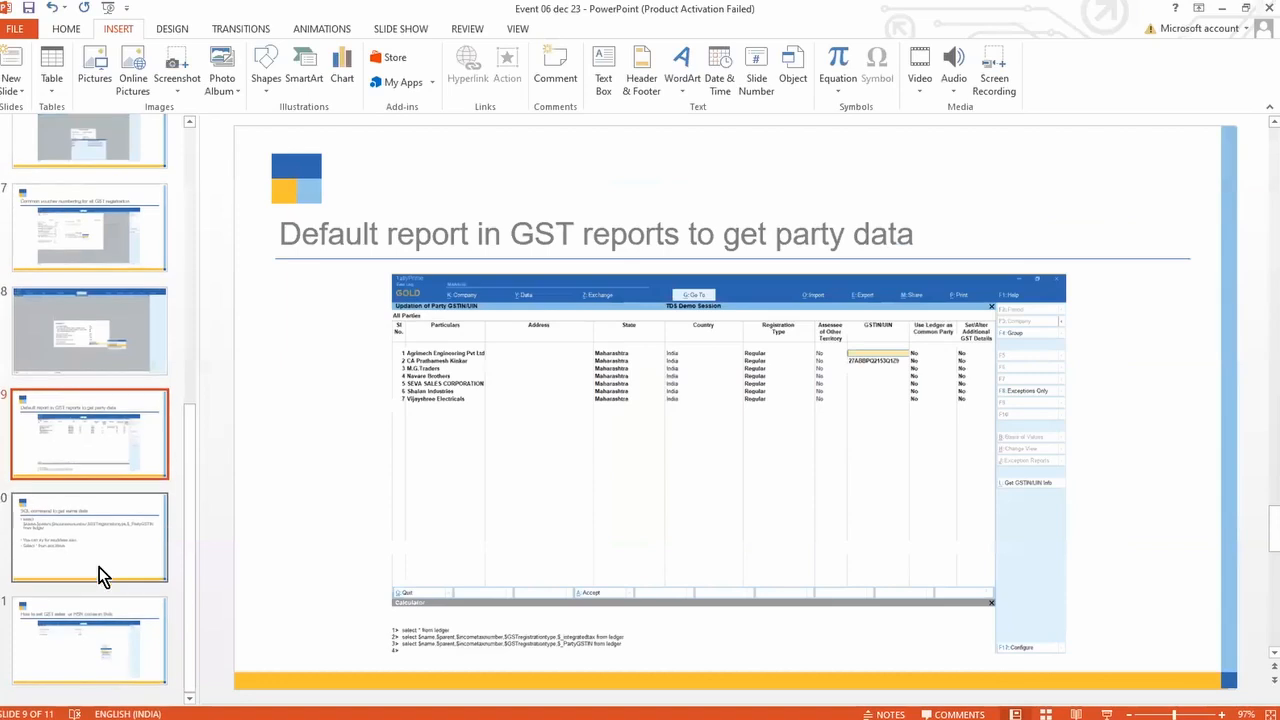
Step: Select the ledger select query on slide 10, 'SQL command to get same data', and return to TallyPrime
left_click(92, 643)
left_click(100, 550)
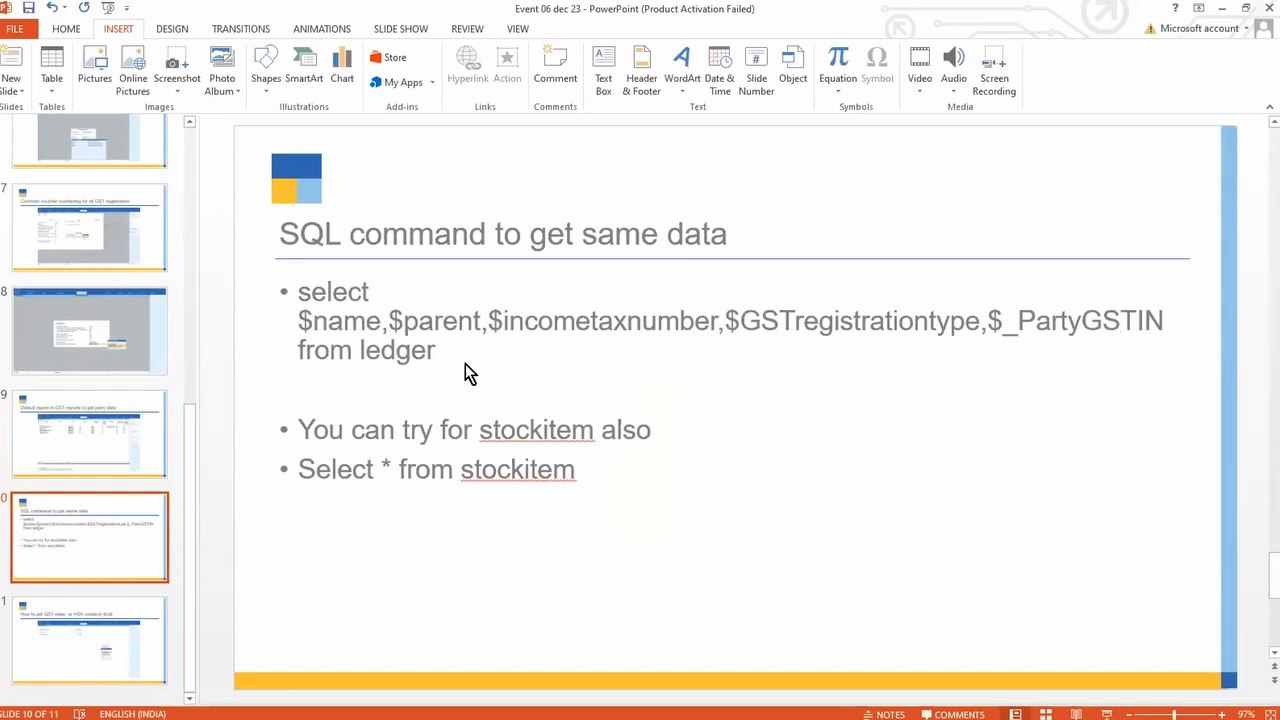
left_click_drag(456, 354, 305, 307)
key("ctrl+c")
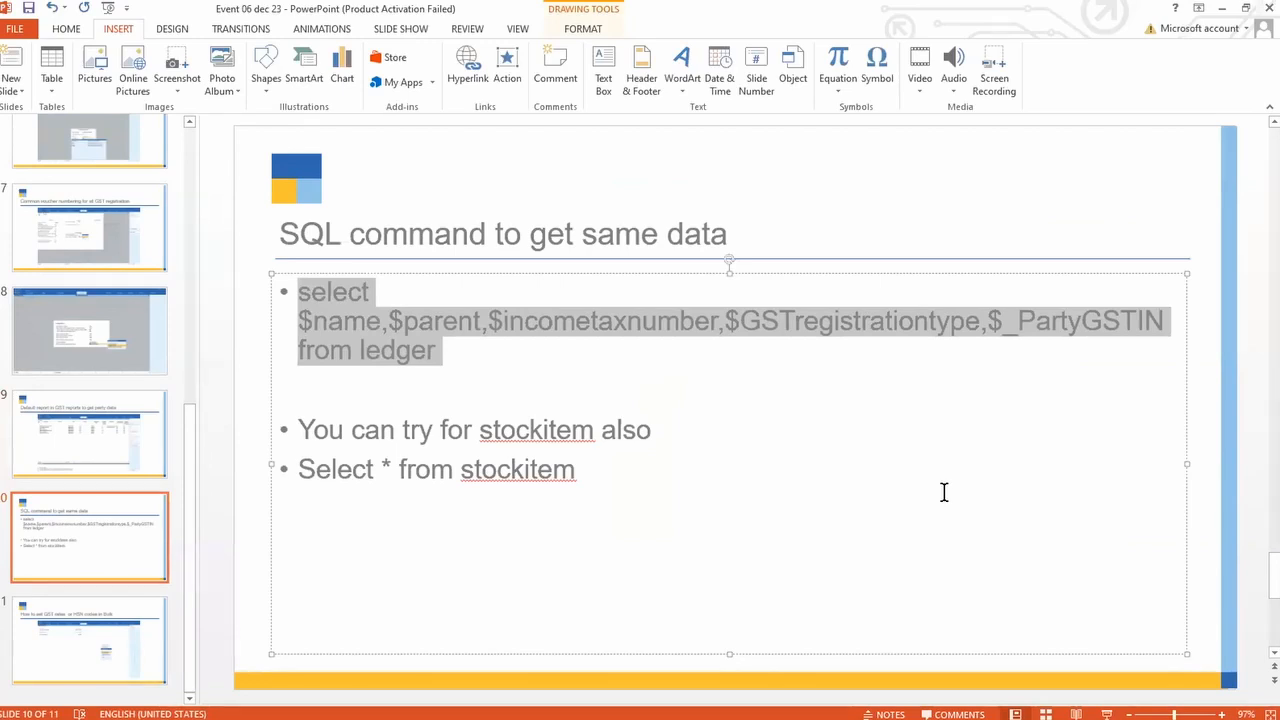
key("alt+Tab")
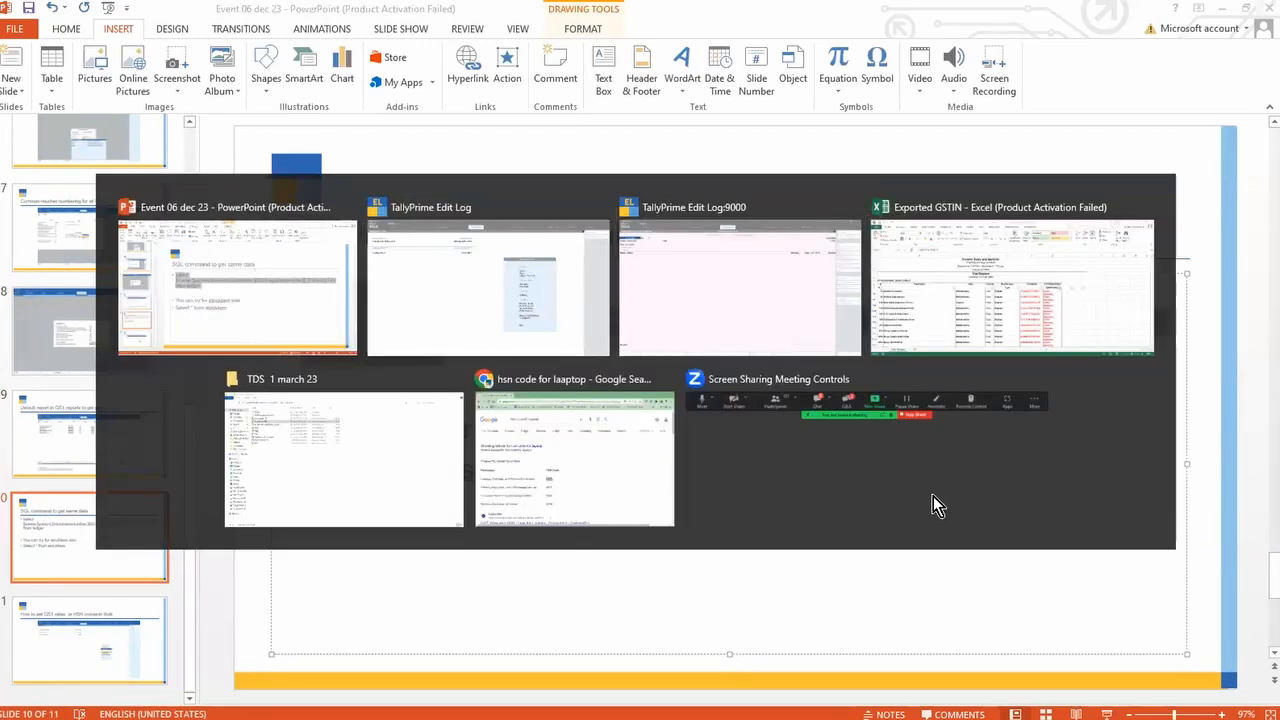
Step: Paste the ledger select query into the Calculator and run it
key("Escape")
key("n")
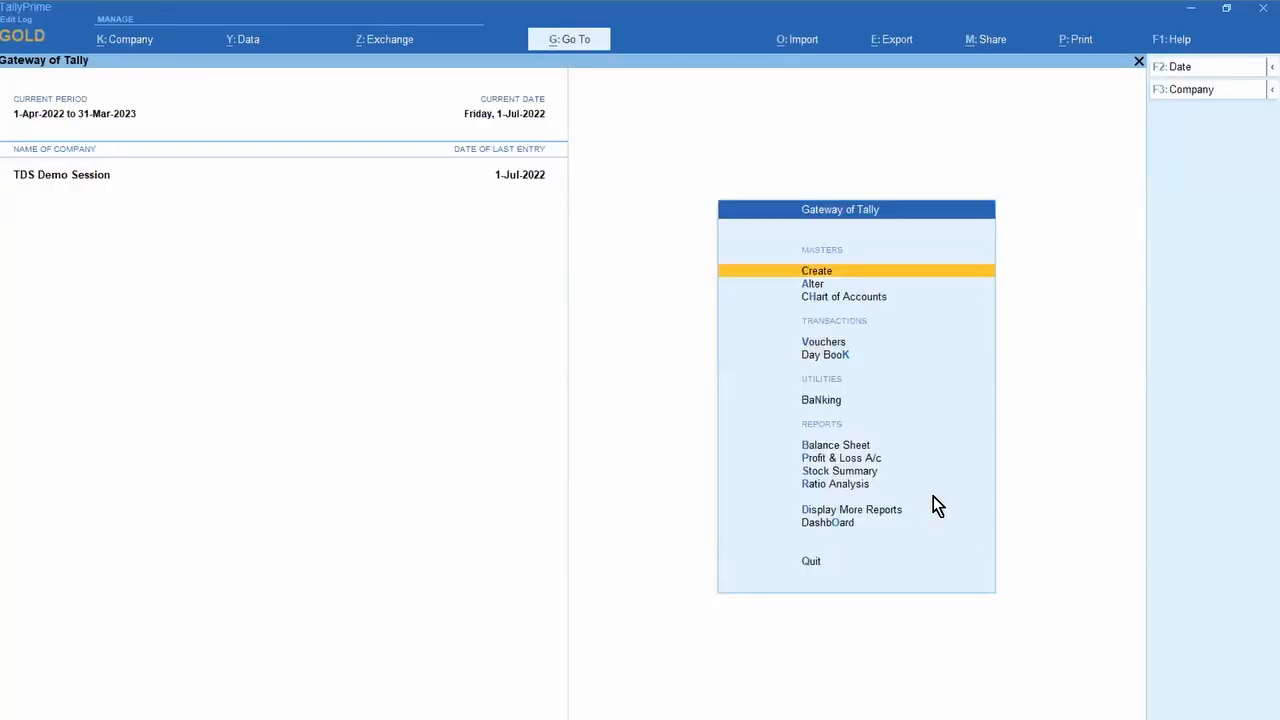
key("ctrl+n")
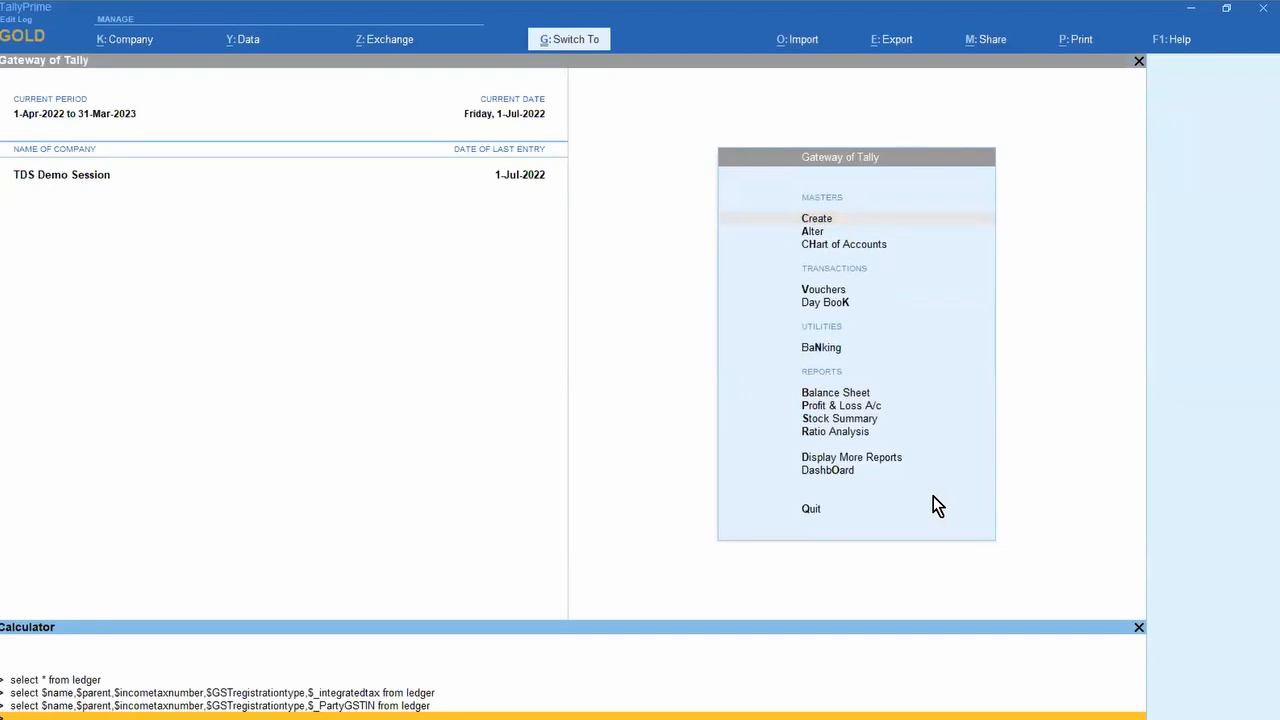
key("ctrl+v")
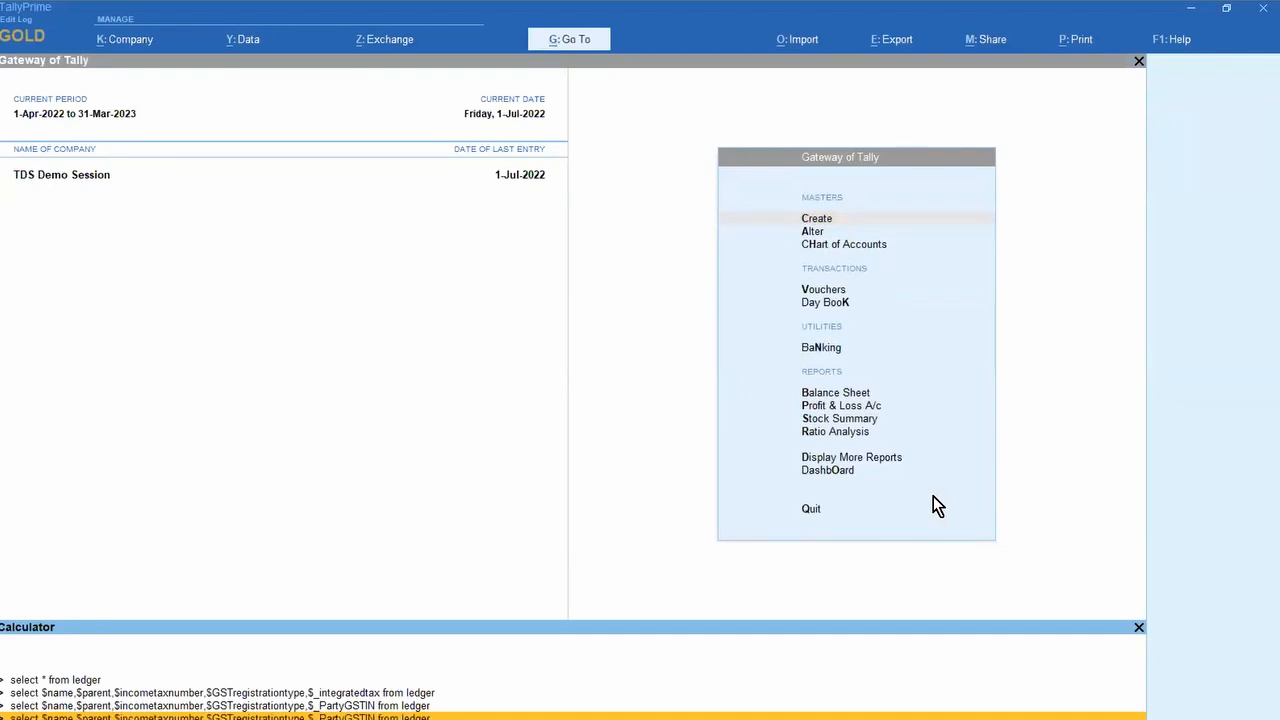
key("Return")
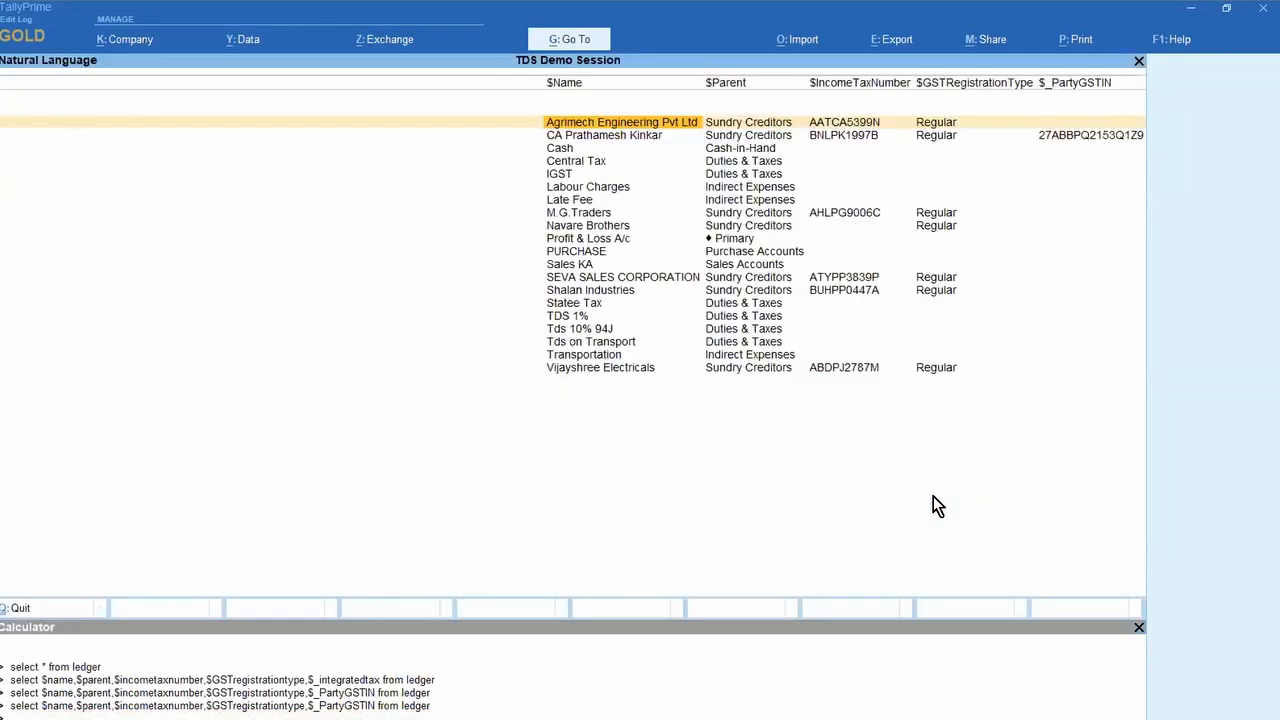
Step: Scan the ledger results down to Transportation, then ready the Calculator for another query
key("Right")
key("Right")
key("Right")
key("Right")
key("Down")
key("Down")
key("Down")
key("Down")
key("Down")
key("Down")
key("Down")
key("Down")
key("Down")
key("Down")
key("Down")
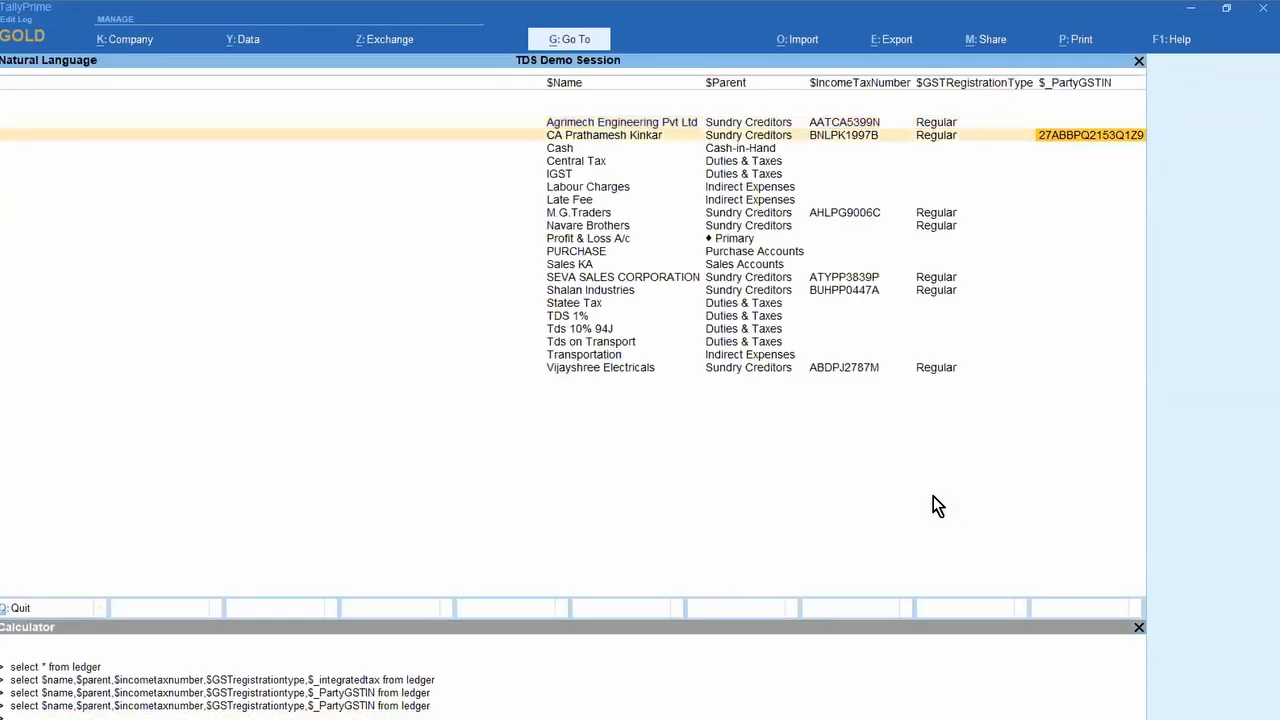
key("Down")
key("Down")
key("Down")
key("Down")
key("Down")
key("Down")
key("Down")
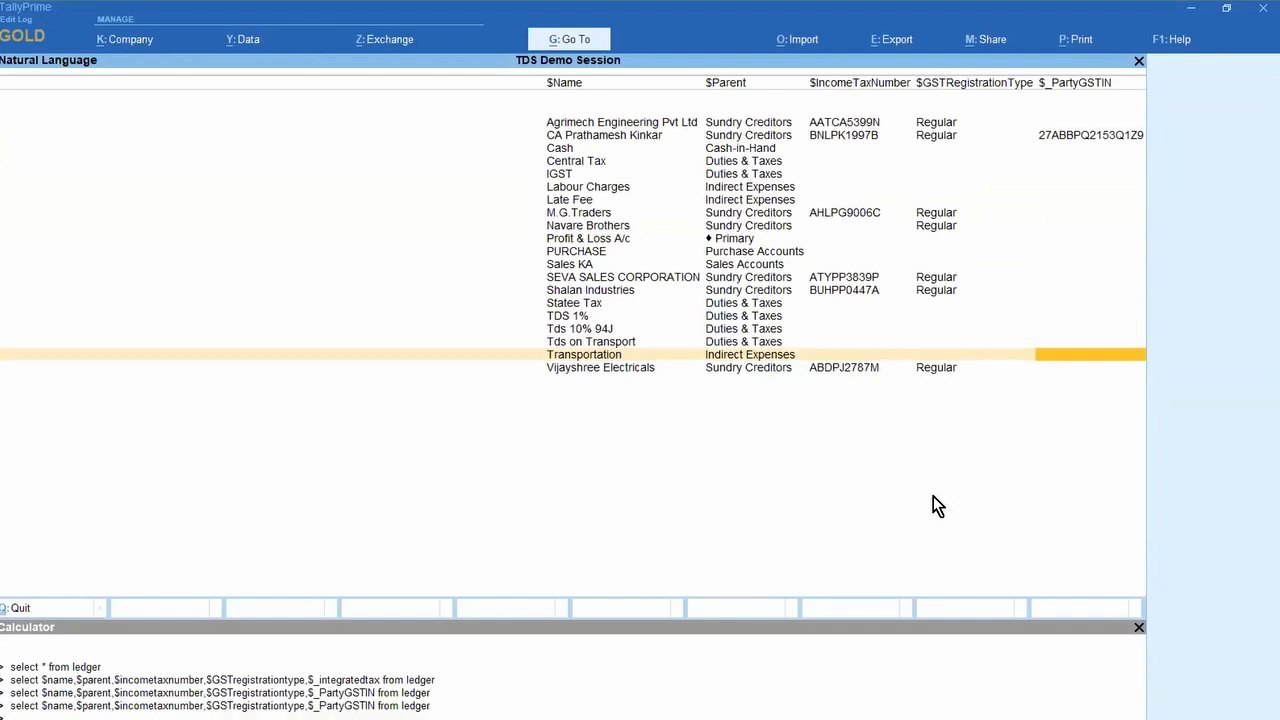
key("ctrl")
key("ctrl+n")
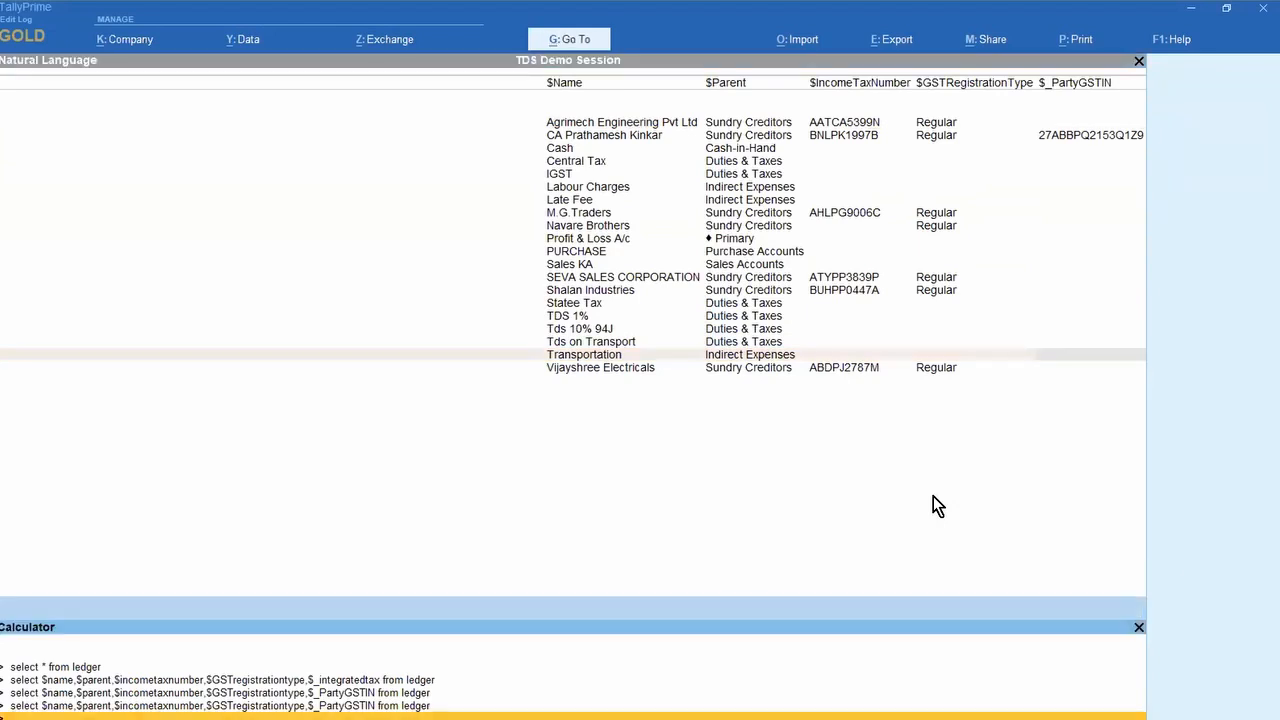
Step: Run SELECT * FROM LEDGER and scroll through its columns toward $PartyGSTIN
type("SELECT * FROM LEDGER")
key("Return")
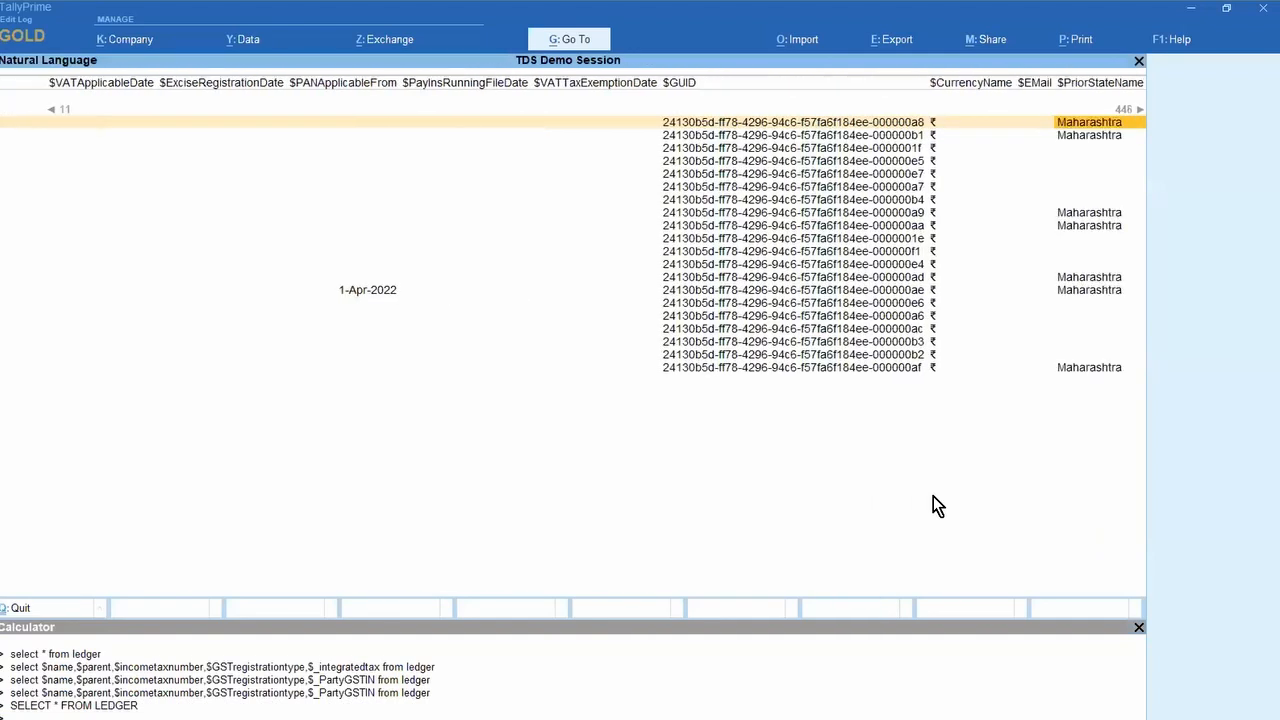
key("Right")
key("Right")
key("Right")
key("Right")
key("Right")
key("Right")
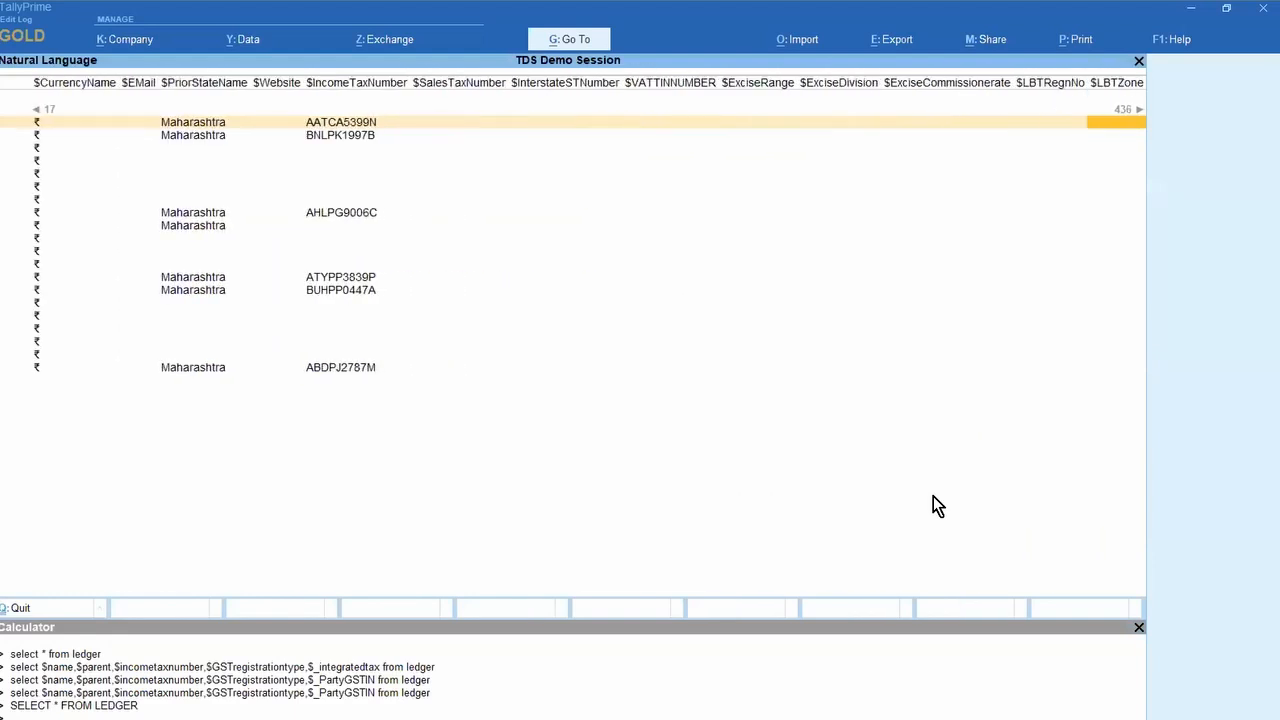
key("Right")
key("Right")
key("Right")
key("Right")
key("Right")
key("Right")
key("Right")
key("Right")
key("Right")
key("Right")
key("Right")
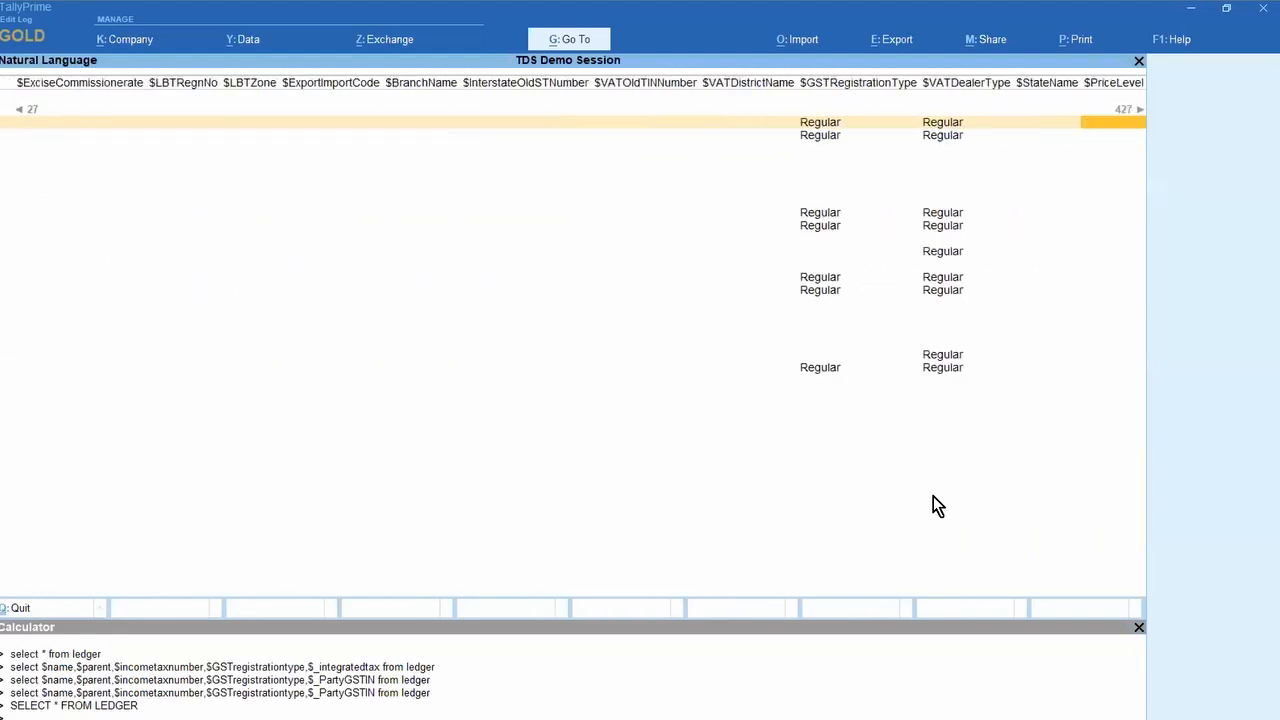
key("Right")
key("Right")
key("Right")
key("Right")
key("Right")
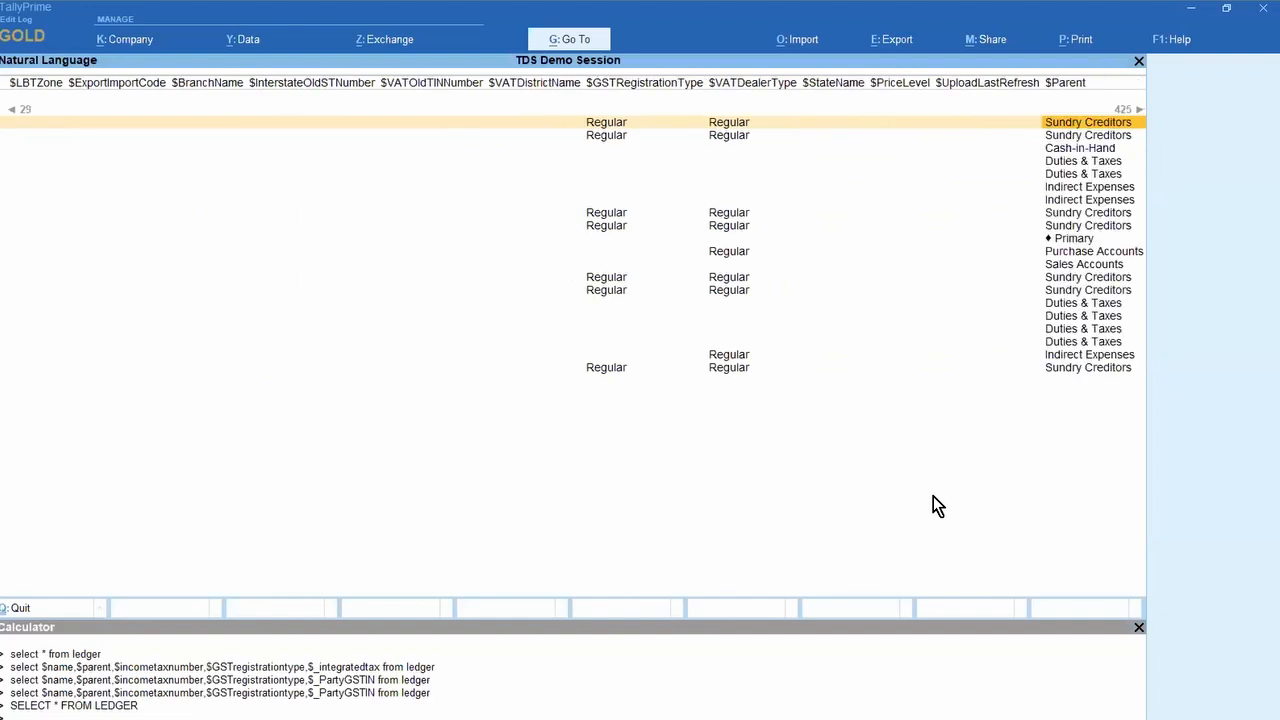
key("Right")
key("Right")
key("Right")
key("Right")
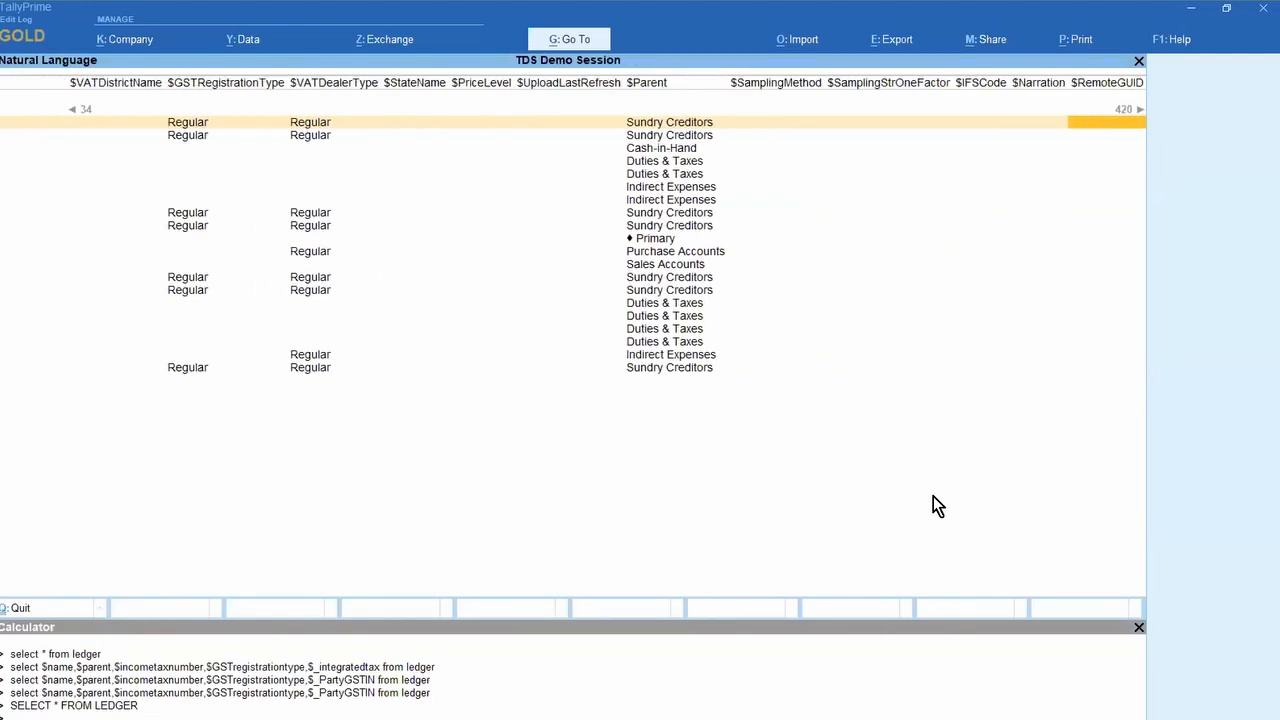
key("Left")
key("Left")
key("Left")
key("Left")
key("Left")
key("Left")
key("Left")
key("Left")
key("Left")
key("Left")
key("Left")
key("Left")
key("Left")
key("Left")
key("Right")
key("Right")
key("Right")
key("Right")
key("Right")
key("Right")
key("Right")
key("Right")
key("Right")
key("Right")
key("Right")
key("Right")
key("Right")
key("Right")
key("Right")
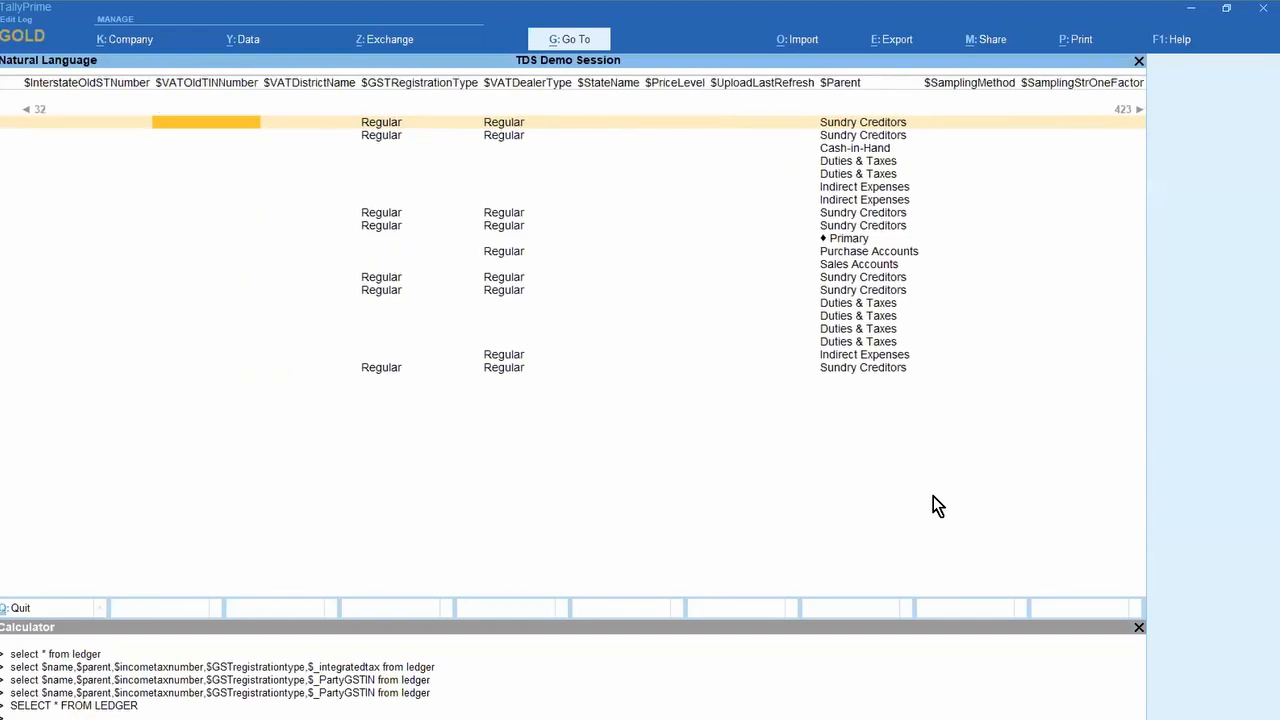
key("Right")
key("Right")
key("Right")
key("Right")
key("Right")
key("Right")
key("Right")
key("Right")
key("Right")
key("Right")
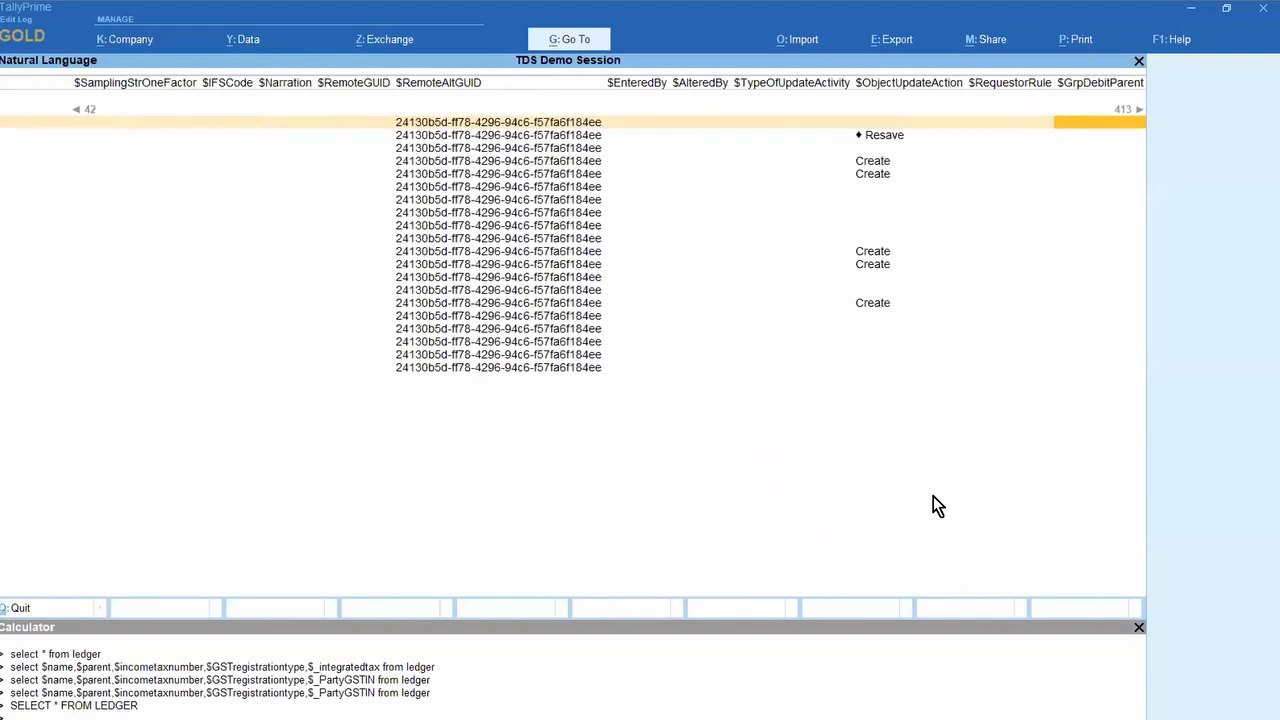
key("Right")
key("Right")
key("Right")
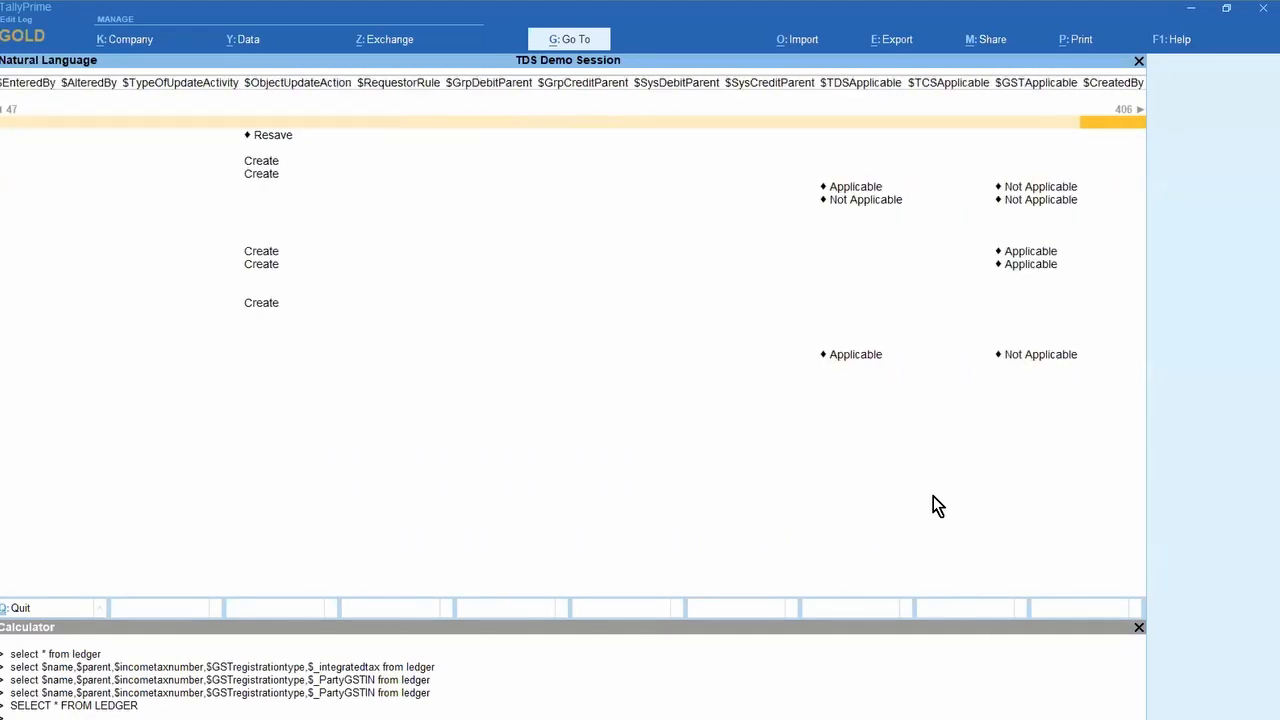
key("Left")
key("Left")
key("Left")
key("Left")
key("Right")
key("Right")
key("Right")
key("Right")
key("Right")
key("Right")
key("Right")
key("Right")
key("Right")
key("Right")
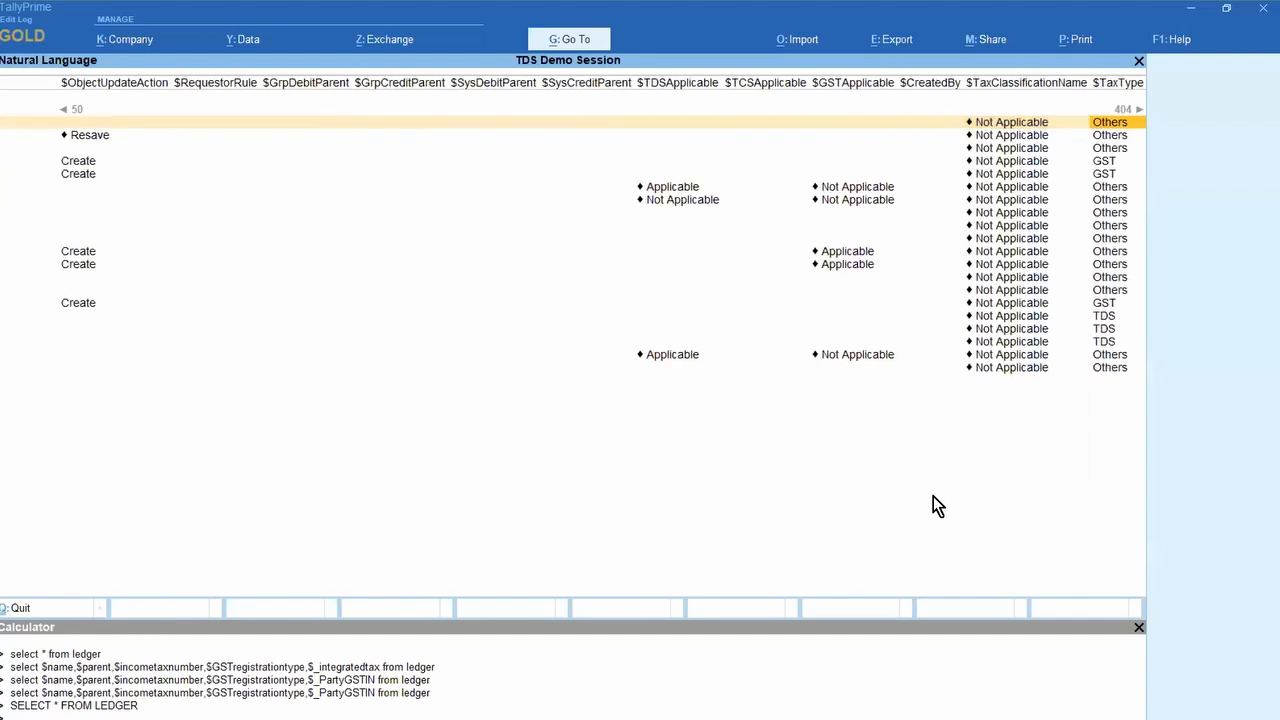
key("Right")
key("Right")
key("Right")
key("Right")
key("Right")
key("Right")
key("Right")
key("Right")
key("Right")
key("Right")
key("Right")
key("Right")
key("Right")
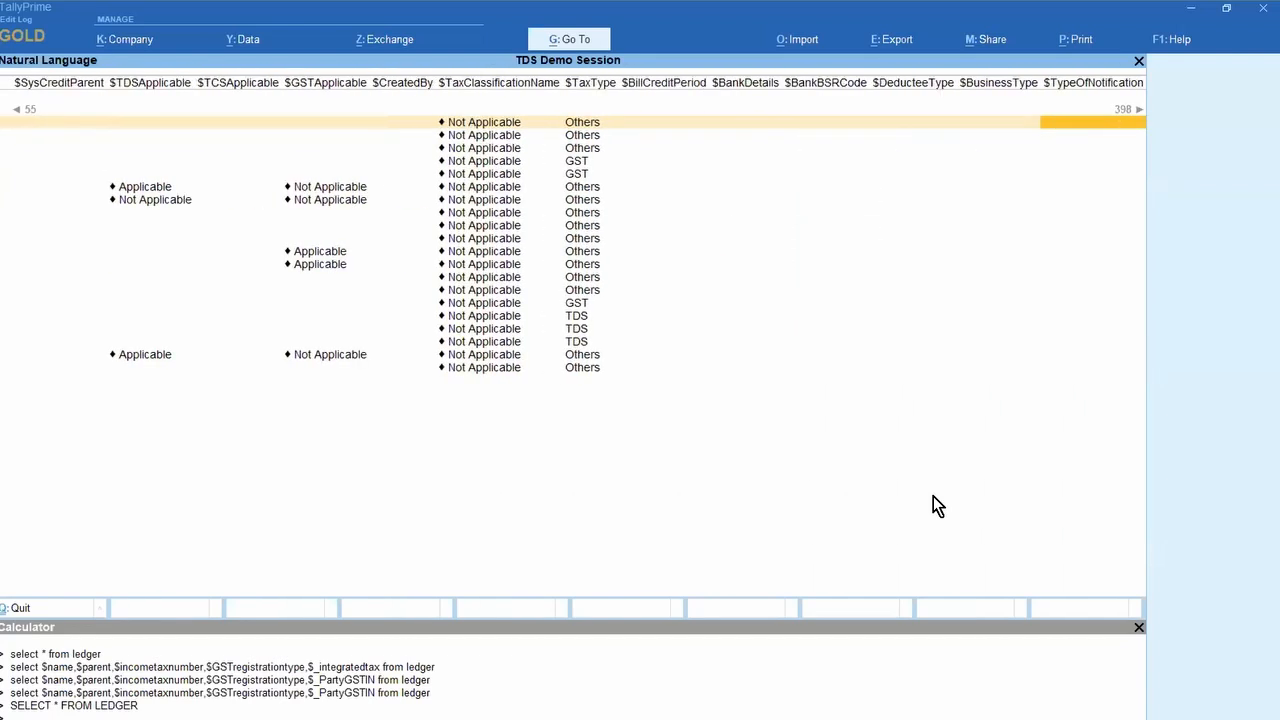
key("Right")
key("Right")
key("Right")
key("Right")
key("Right")
key("Right")
key("Right")
key("Right")
key("Right")
key("Right")
key("Right")
key("Right")
key("Right")
key("Right")
key("Right")
key("Right")
key("Right")
key("Right")
key("Right")
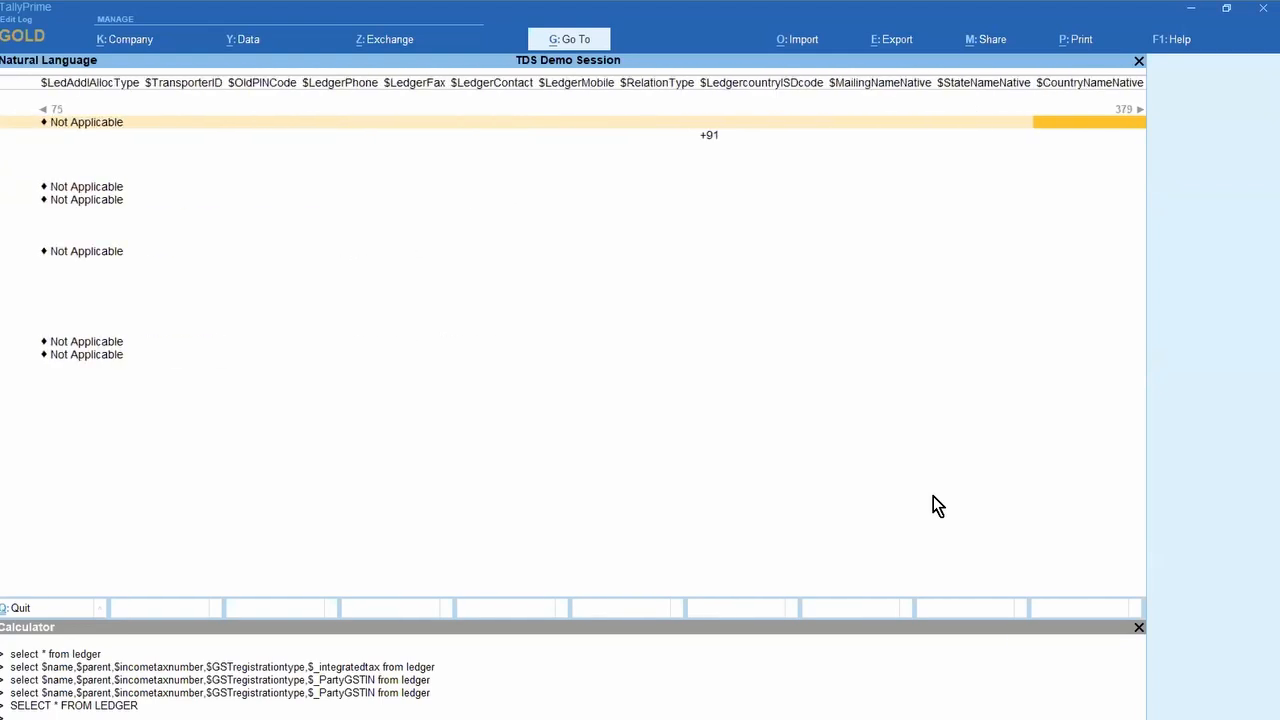
Step: Continue through the excise, banking, TDS deductee and e-banking columns to the last one
key("Right")
key("Right")
key("Right")
key("Right")
key("Right")
key("Right")
key("Right")
key("Right")
key("Right")
key("Right")
key("Right")
key("Right")
key("Right")
key("Right")
key("Right")
key("Right")
key("Right")
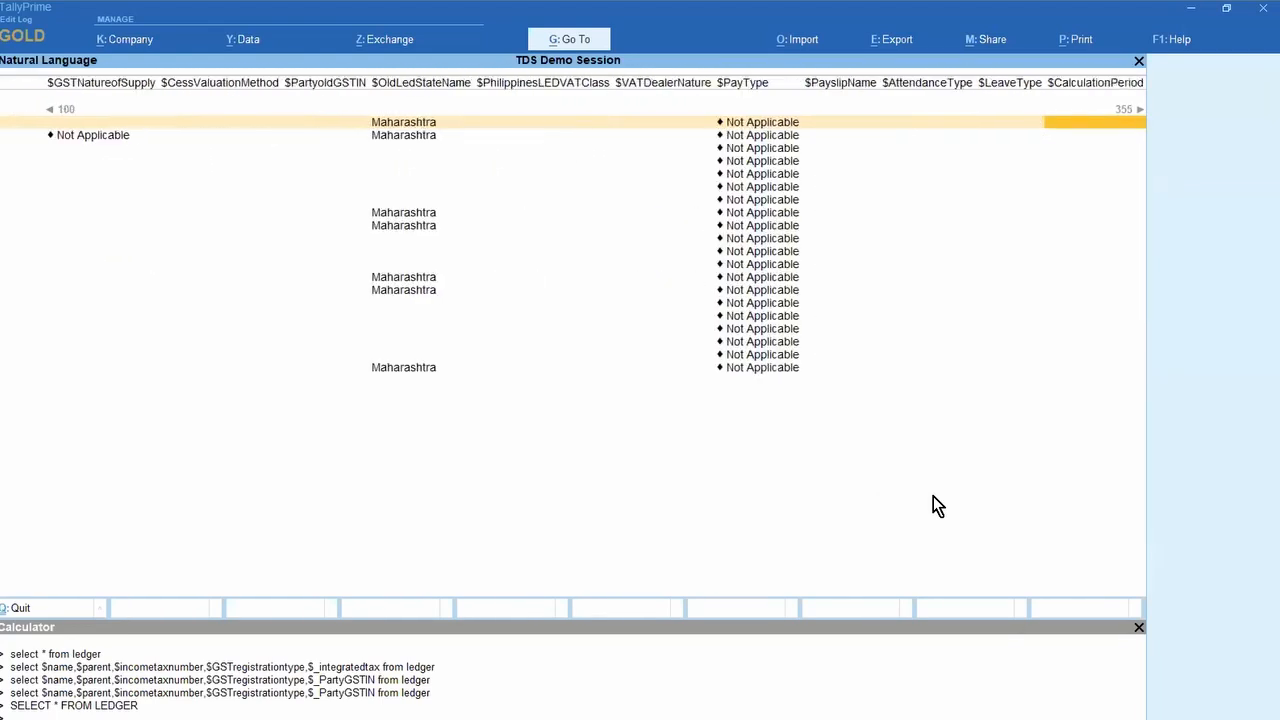
key("Left")
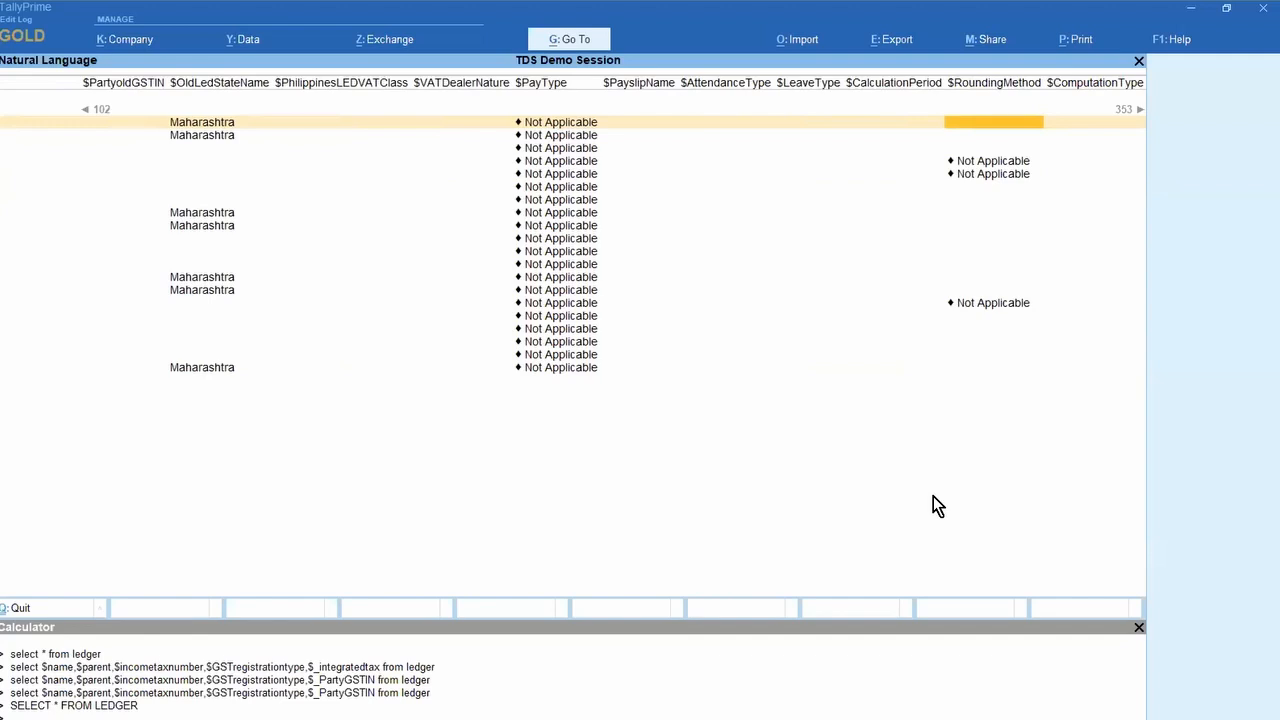
key("Right")
key("Right")
key("Right")
key("Right")
key("Right")
key("Right")
key("Right")
key("Right")
key("Right")
key("Right")
key("Right")
key("Right")
key("Right")
key("Right")
key("Right")
key("Right")
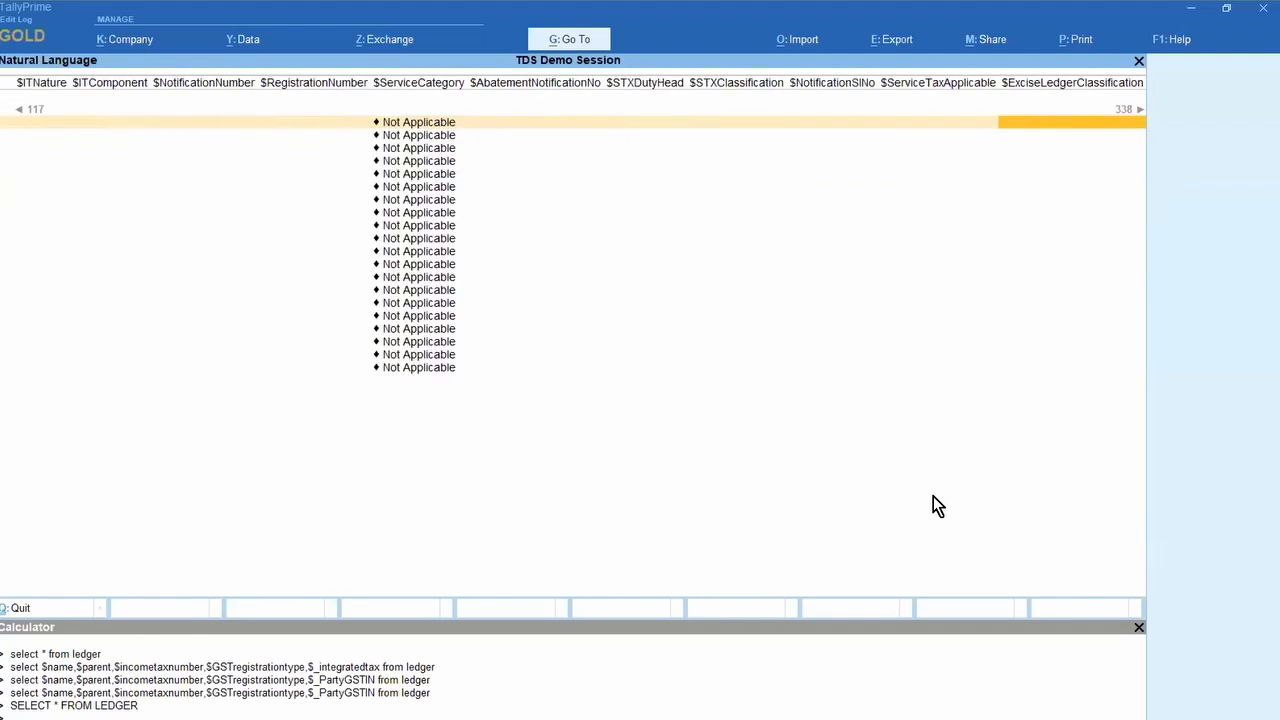
key("Right")
key("Right")
key("Right")
key("Right")
key("Right")
key("Right")
key("Right")
key("Right")
key("Right")
key("Right")
key("Right")
key("Right")
key("Right")
key("Right")
key("Right")
key("Right")
key("Right")
key("Right")
key("Right")
key("Right")
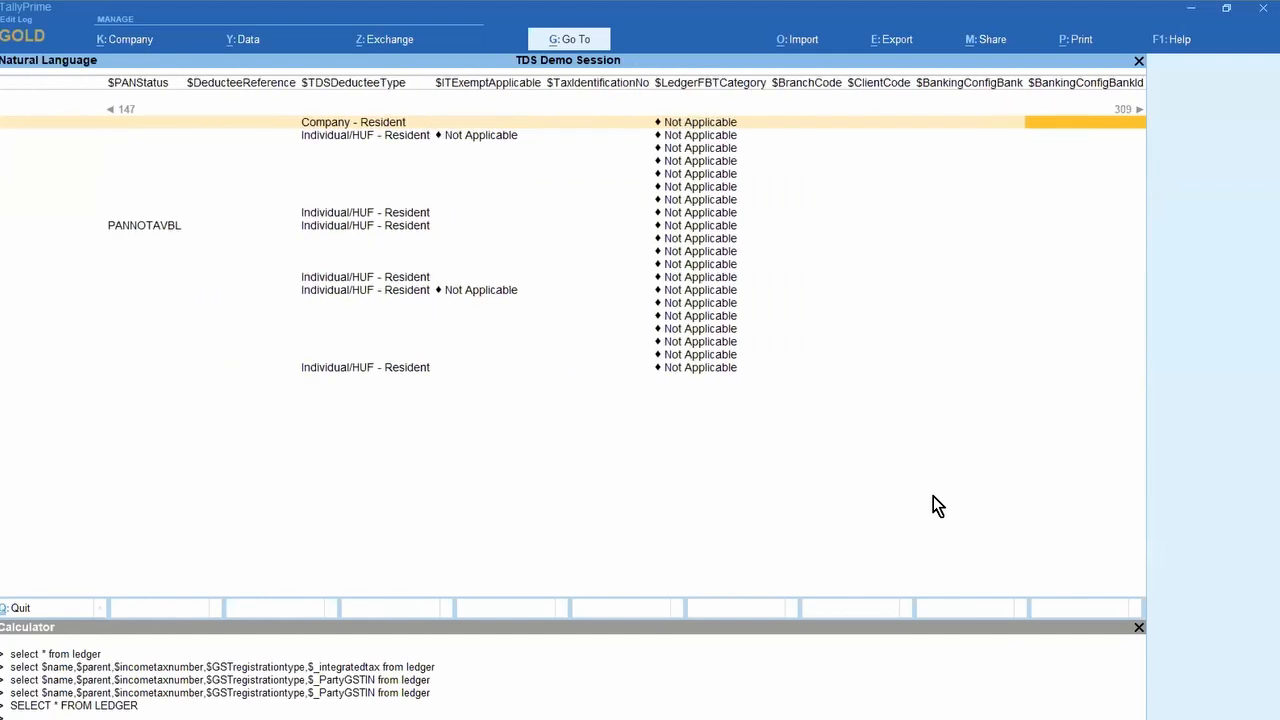
key("Right")
key("Right")
key("Right")
key("Right")
key("Right")
key("Right")
key("Left")
key("Left")
key("Left")
key("Left")
key("Left")
key("Left")
key("Left")
key("Left")
key("Left")
key("Left")
key("Left")
key("Left")
key("Left")
key("Left")
key("Left")
key("Left")
key("Left")
key("Left")
key("Left")
key("Left")
key("Right")
key("Right")
key("Right")
key("Right")
key("Right")
key("Right")
key("Right")
key("Right")
key("Right")
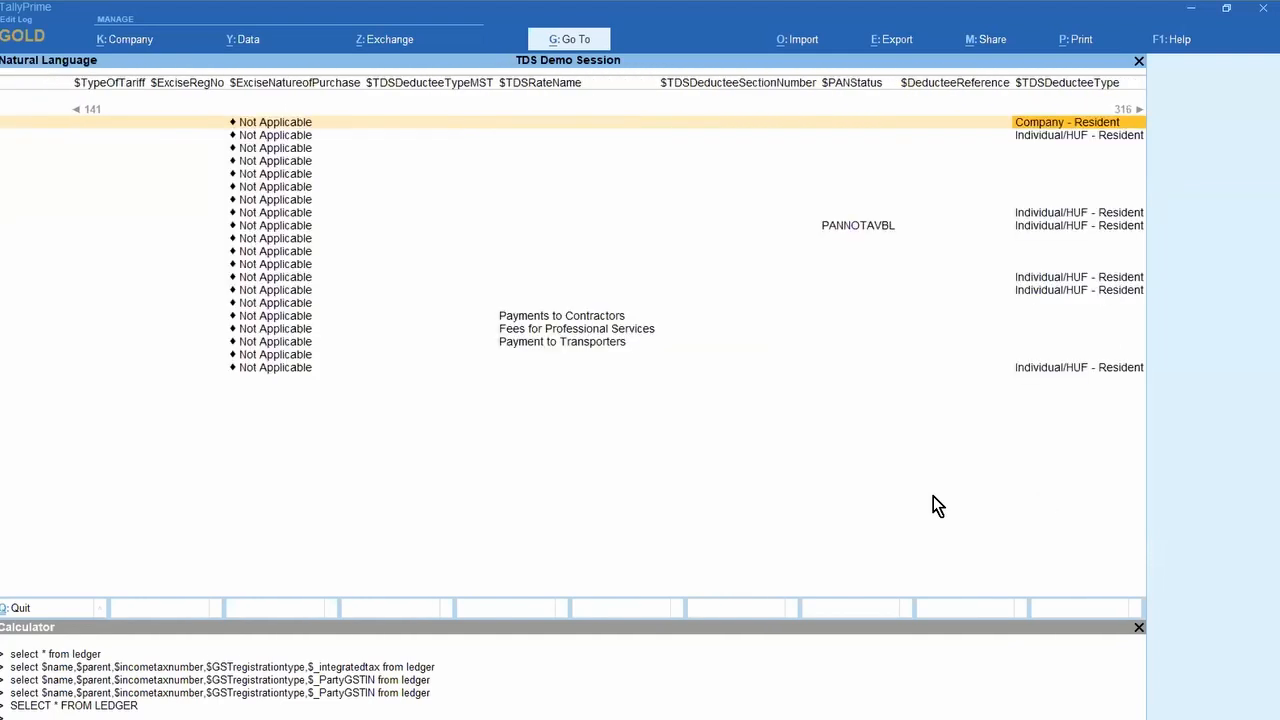
key("Right")
key("Right")
key("Right")
key("Right")
key("Right")
key("Right")
key("Right")
key("Right")
key("Right")
key("Right")
key("Right")
key("Right")
key("Right")
key("Right")
key("Right")
key("Right")
key("Right")
key("Right")
key("Right")
key("Right")
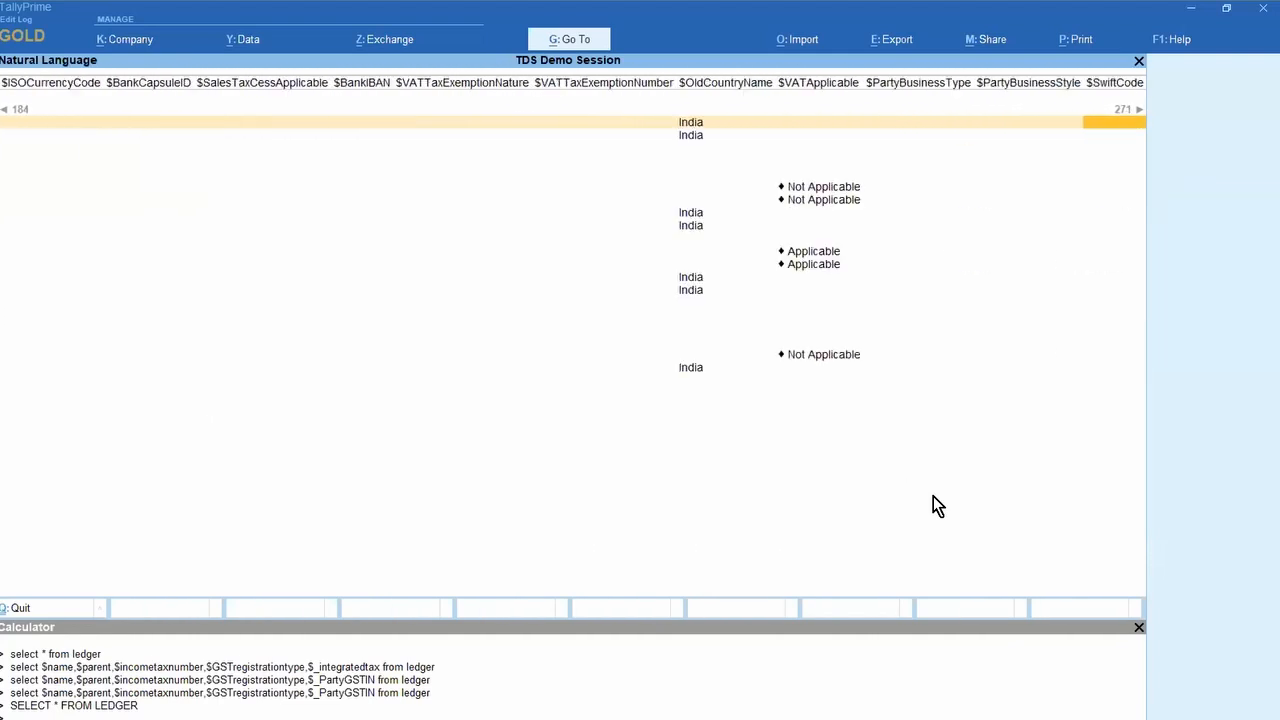
key("Right")
key("Right")
key("Right")
key("Right")
key("Right")
key("Right")
key("Right")
key("Right")
key("Right")
key("Right")
key("Right")
key("Right")
key("Right")
key("Right")
key("Right")
key("Right")
key("Right")
key("Right")
key("Right")
key("Right")
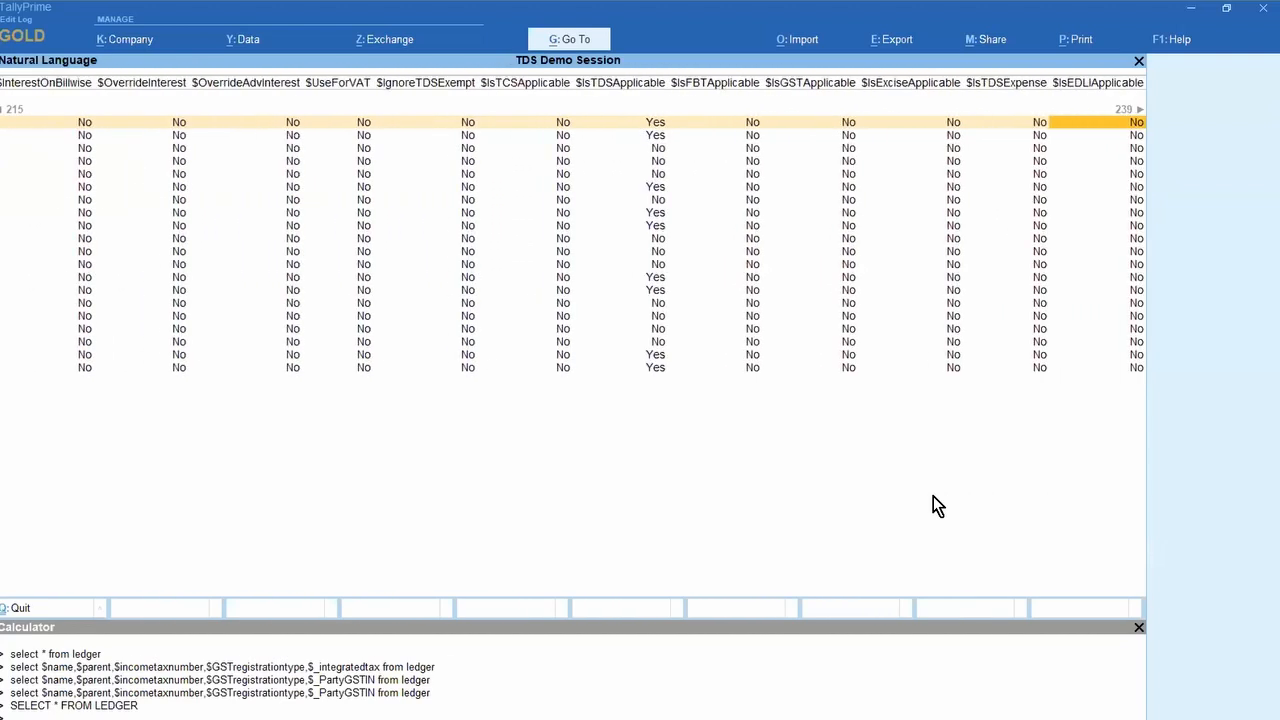
key("Right")
key("Right")
key("Right")
key("Right")
key("Right")
key("Right")
key("Right")
key("Right")
key("Right")
key("Right")
key("Right")
key("Right")
key("Right")
key("Right")
key("Right")
key("Right")
key("Right")
key("Right")
key("Right")
key("Right")
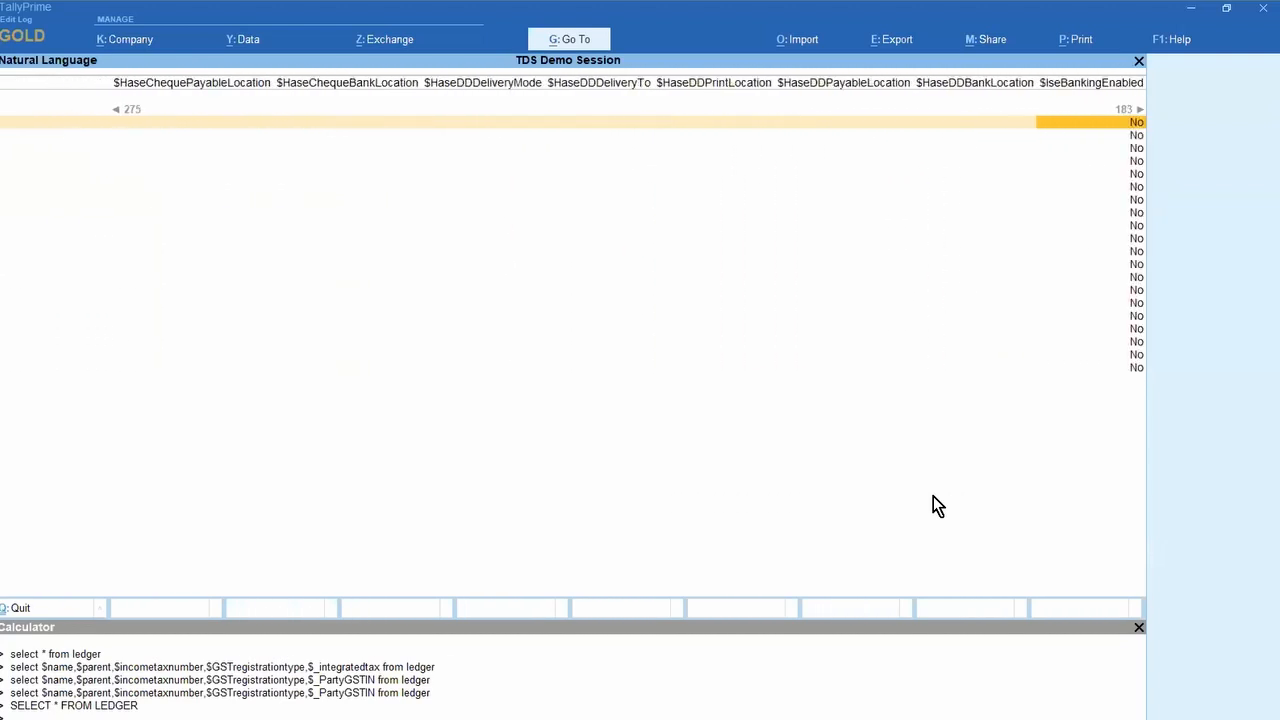
key("Right")
key("Right")
key("Right")
key("Right")
key("Right")
key("Right")
key("Right")
key("Right")
key("Right")
key("Right")
key("Right")
key("Right")
key("Right")
key("Right")
key("Right")
key("Right")
key("Right")
key("Right")
key("Right")
key("Right")
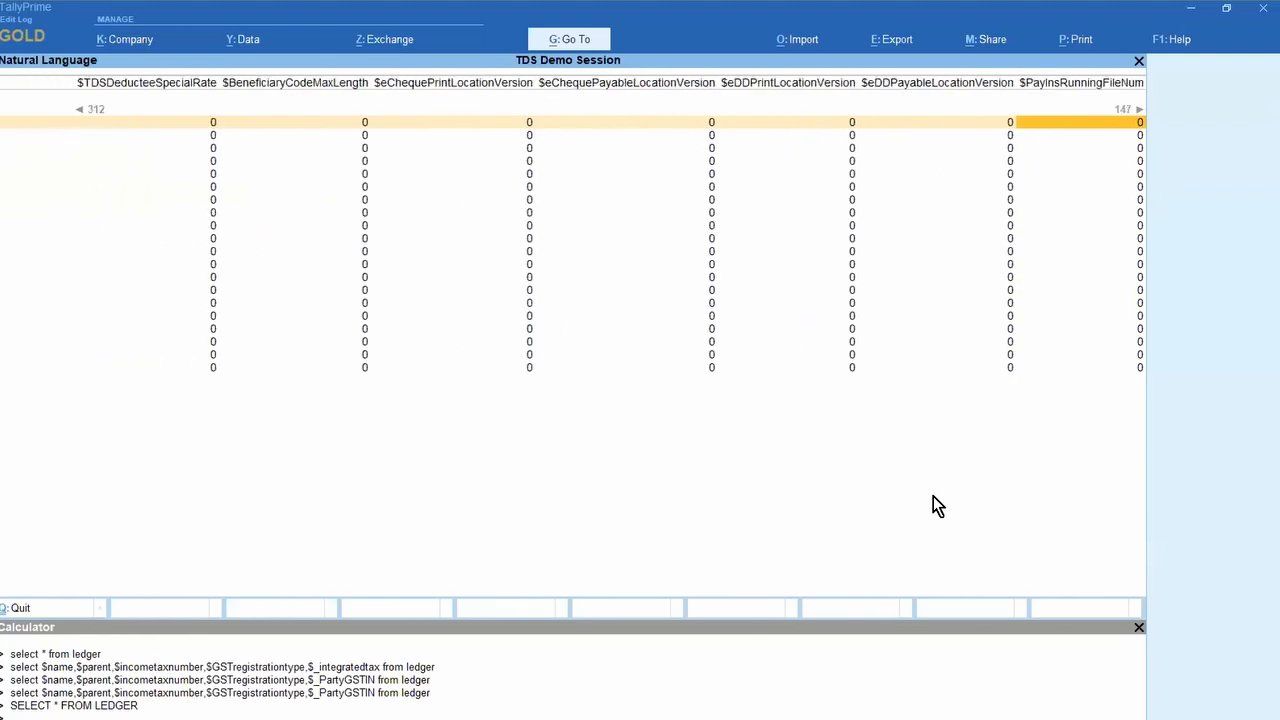
Step: Rerun SELECT * FROM LEDGER from the Calculator and browse to the $Parent and GUID columns
key("Escape")
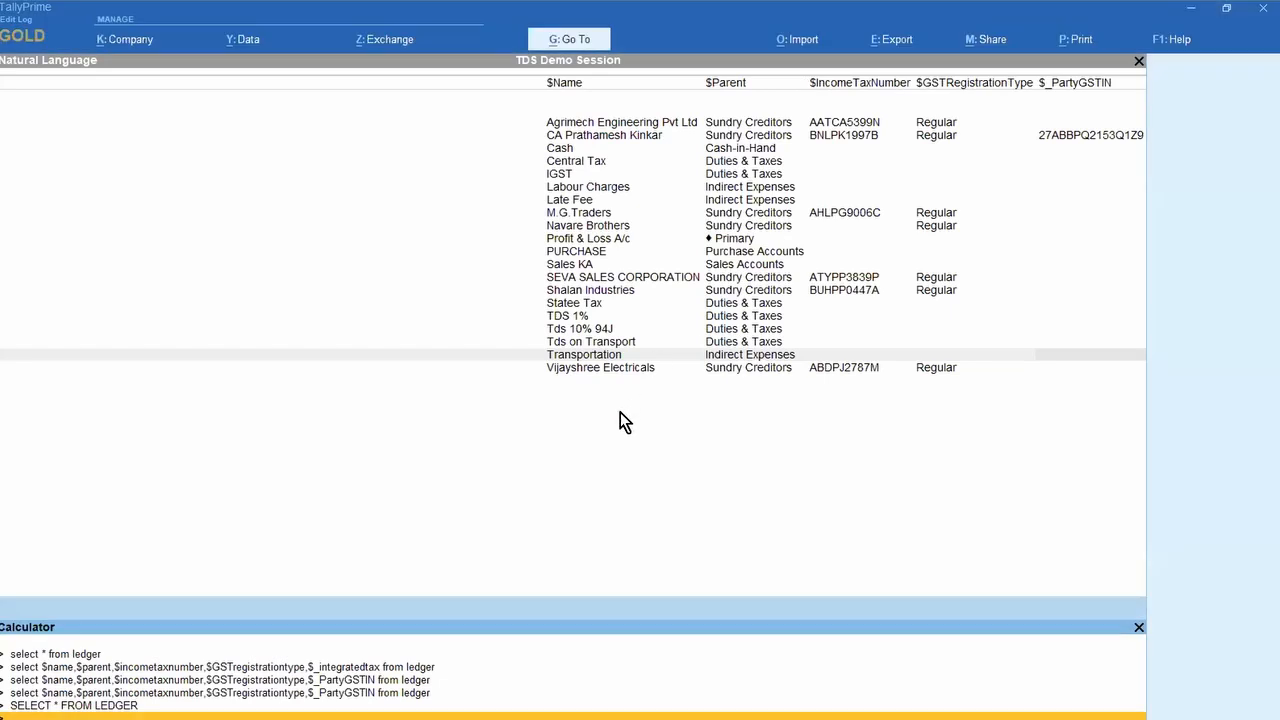
left_click(603, 450)
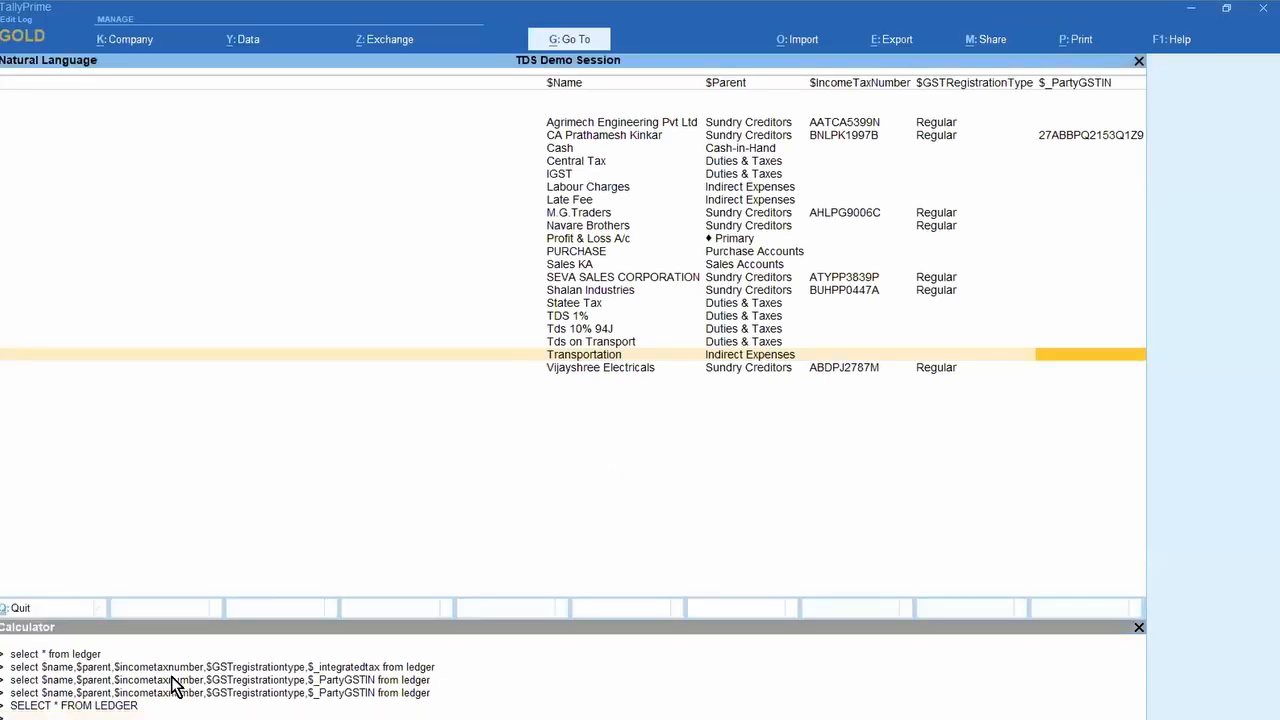
key("ctrl+n")
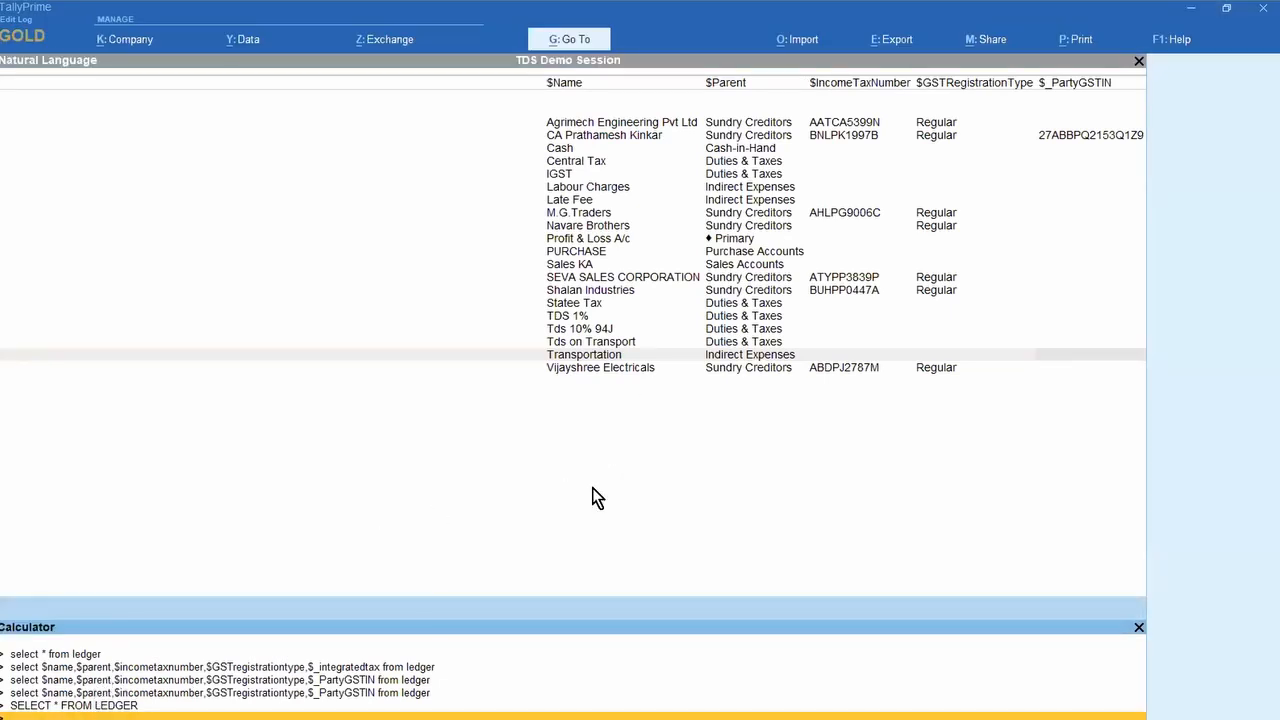
key("Return")
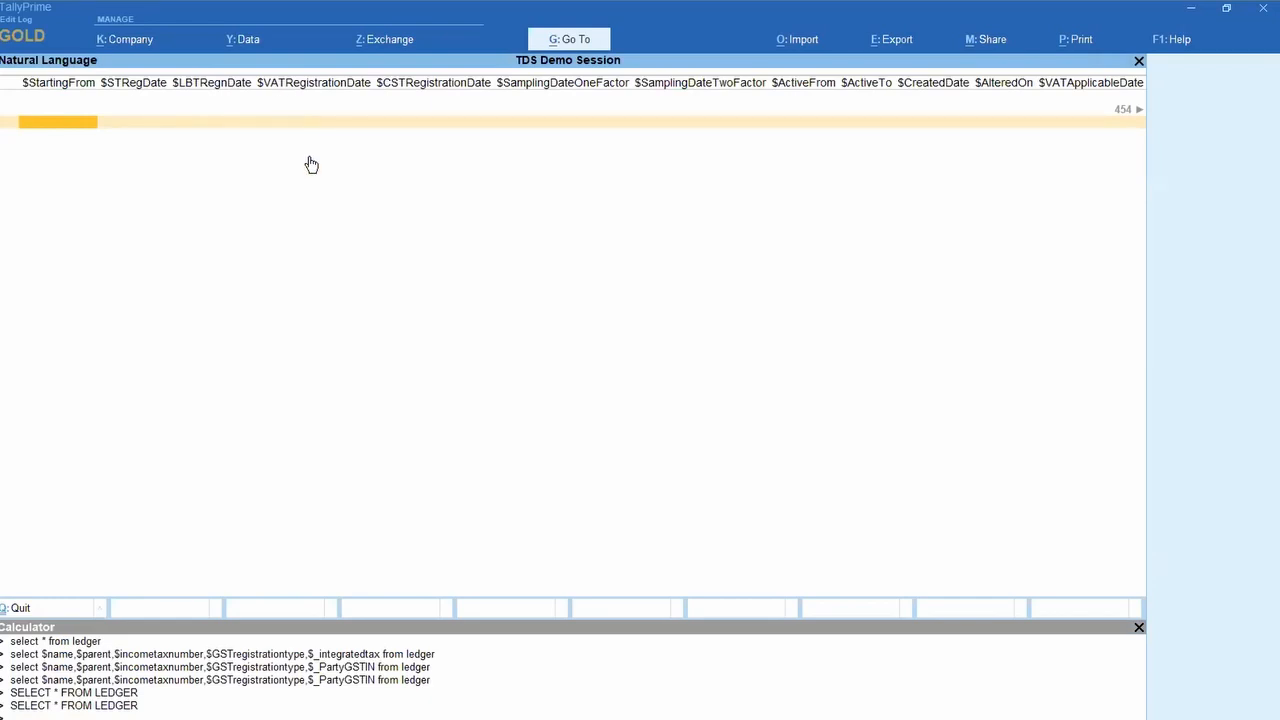
key("Right")
key("Right")
key("Right")
key("Right")
key("Right")
key("Right")
key("Right")
key("Right")
key("Right")
key("Right")
key("Right")
key("Right")
key("Right")
key("Right")
key("Right")
key("Right")
key("Right")
key("Right")
key("Right")
key("Right")
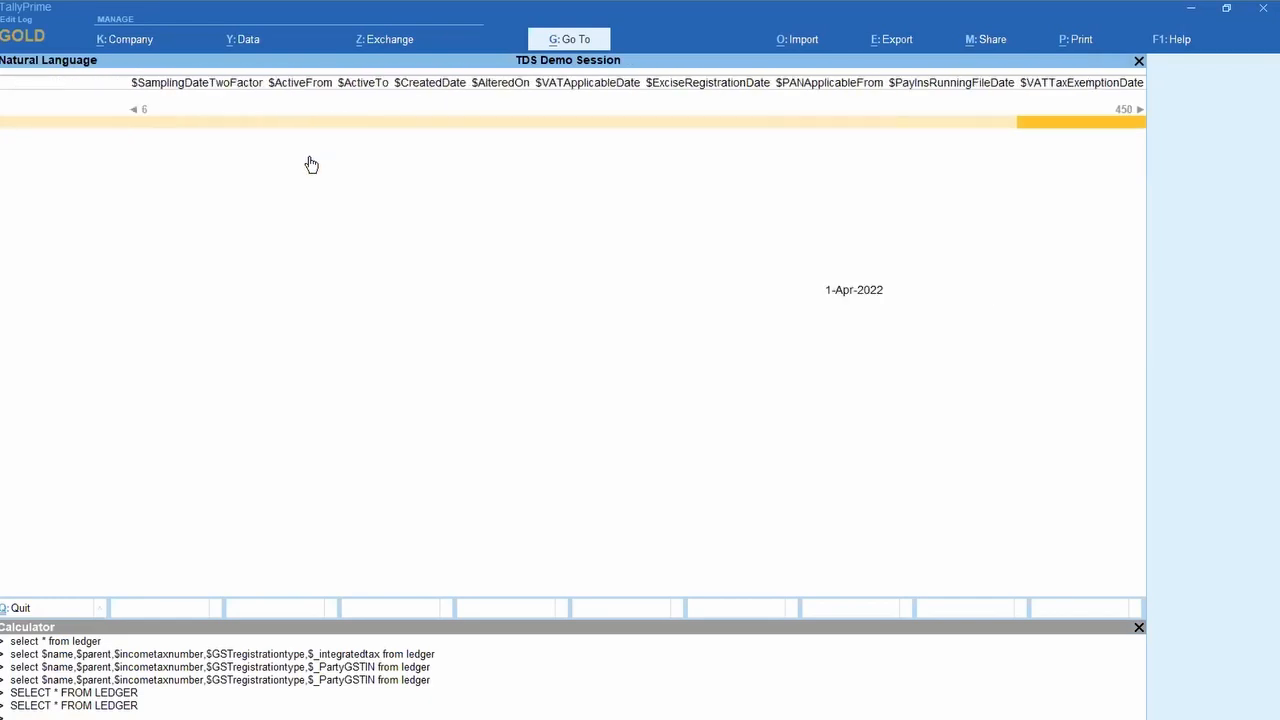
key("Right")
key("Right")
key("Right")
key("Right")
key("Right")
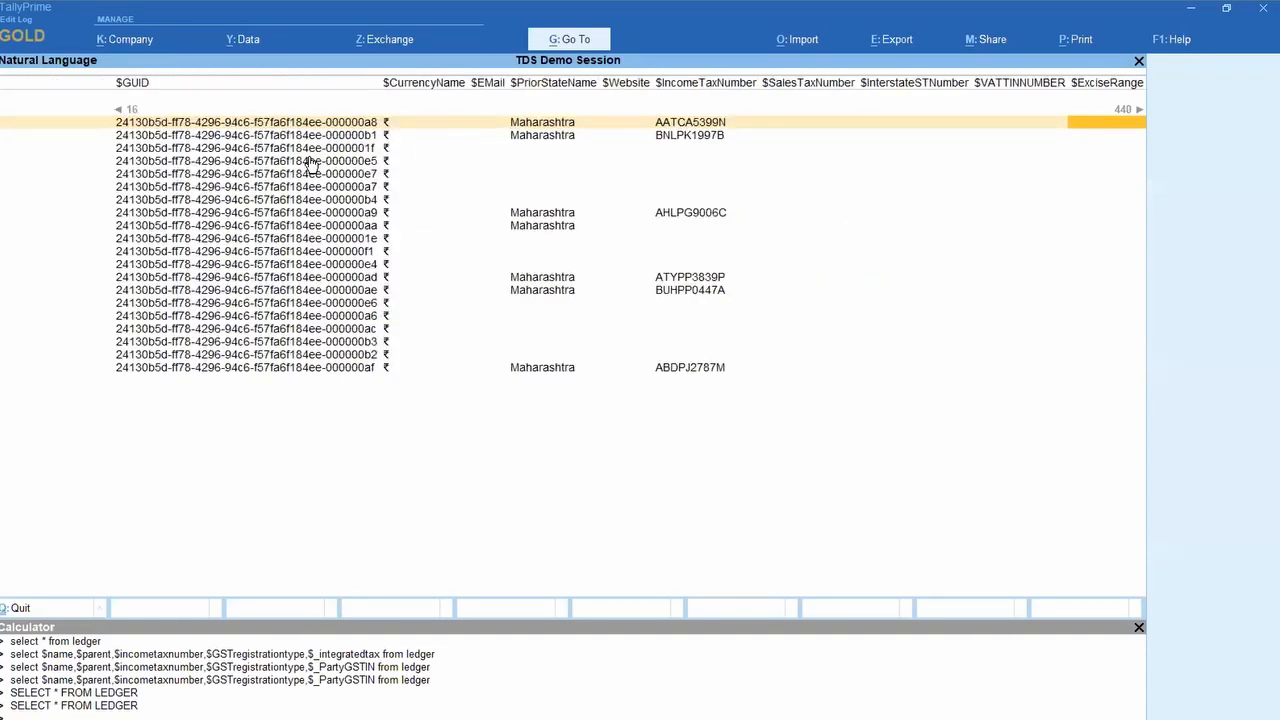
key("Right")
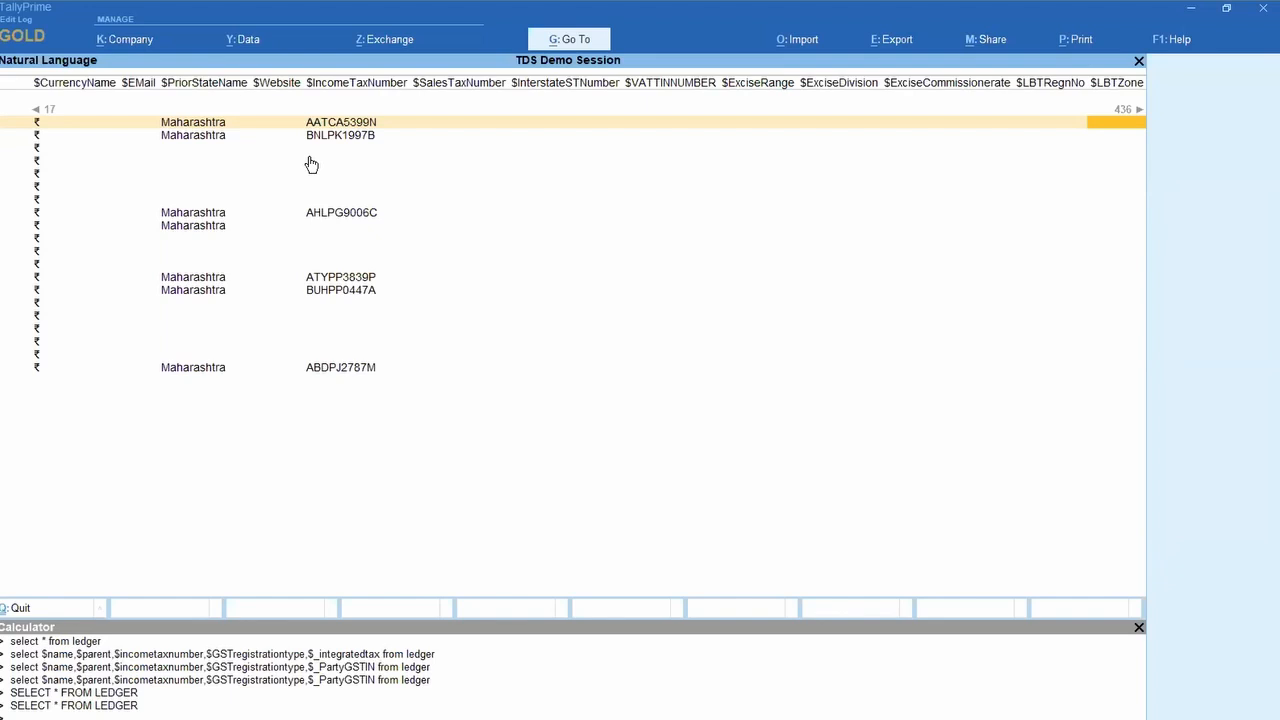
key("Right")
key("Right")
key("Right")
key("Right")
key("Right")
key("Right")
key("Right")
key("Right")
key("Right")
key("Right")
key("Right")
key("Right")
key("Right")
key("Right")
key("Right")
key("Right")
key("Right")
key("Right")
key("Right")
key("Right")
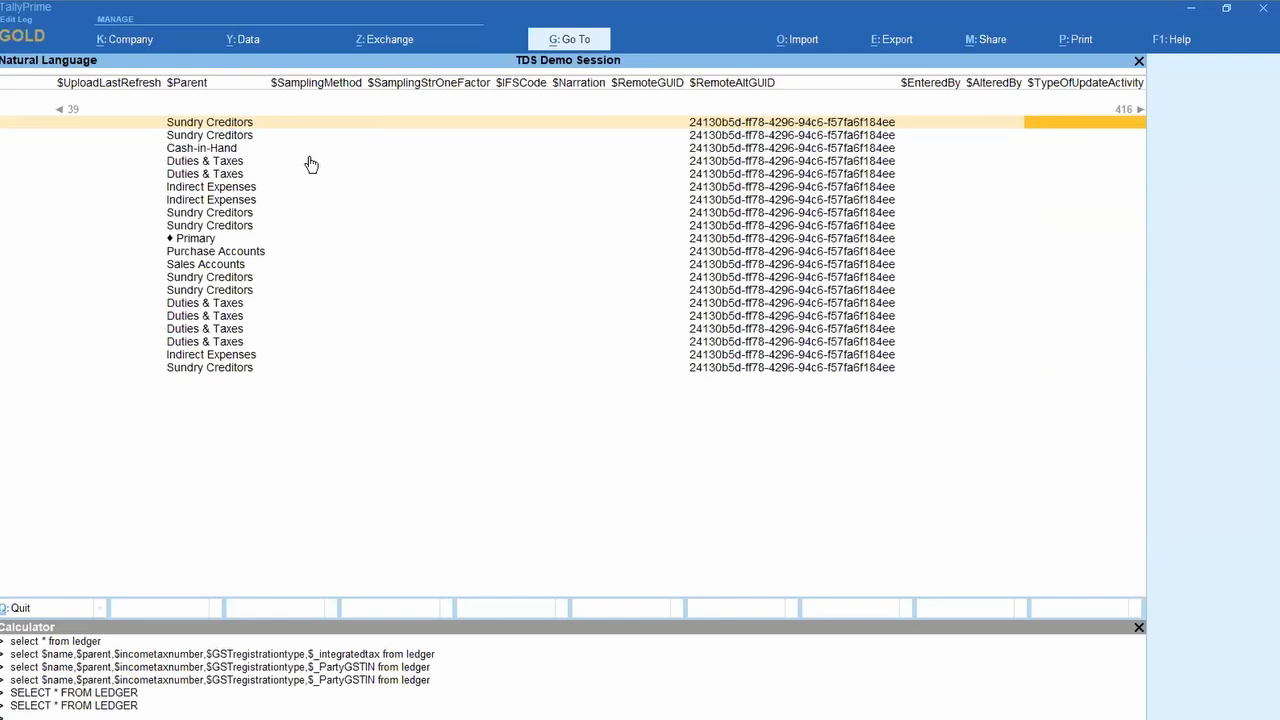
Step: Close the ledger result and stay on the Gateway of Tally
key("Escape")
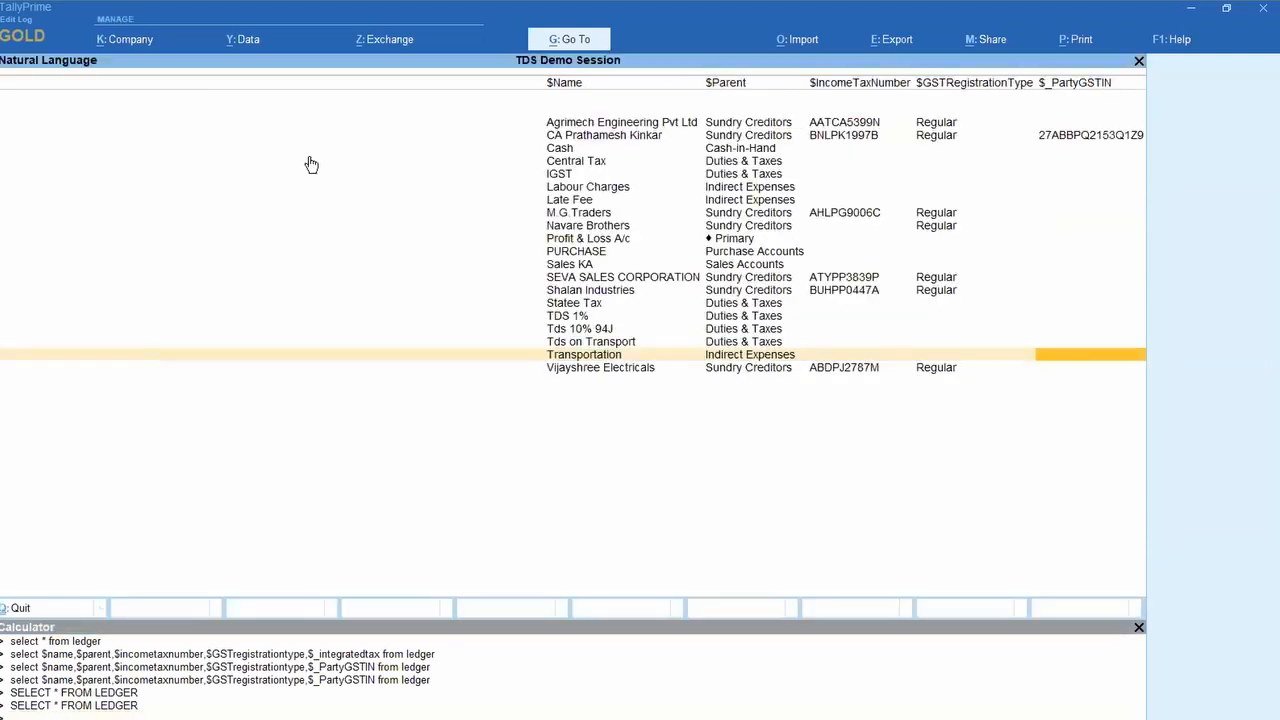
key("Escape")
key("Escape")
key("n")
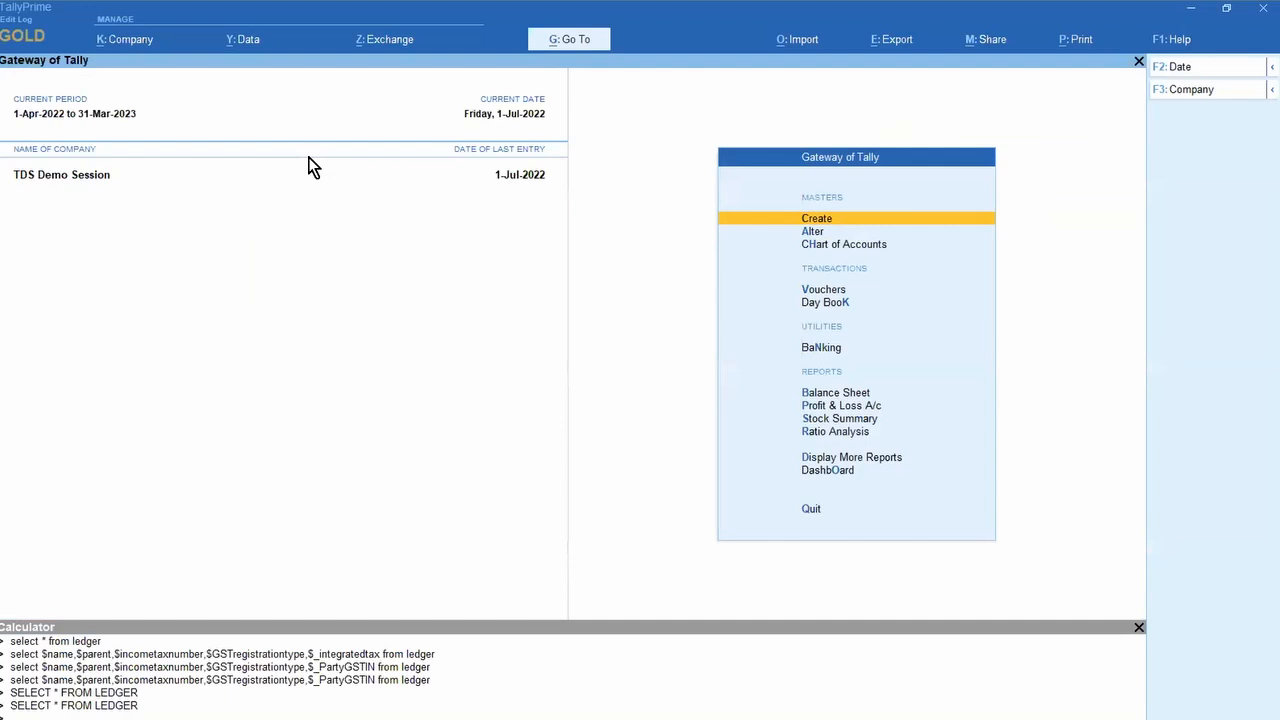
Step: Review the Stock Summary report, close it and go back to the PowerPoint slide
key("s")
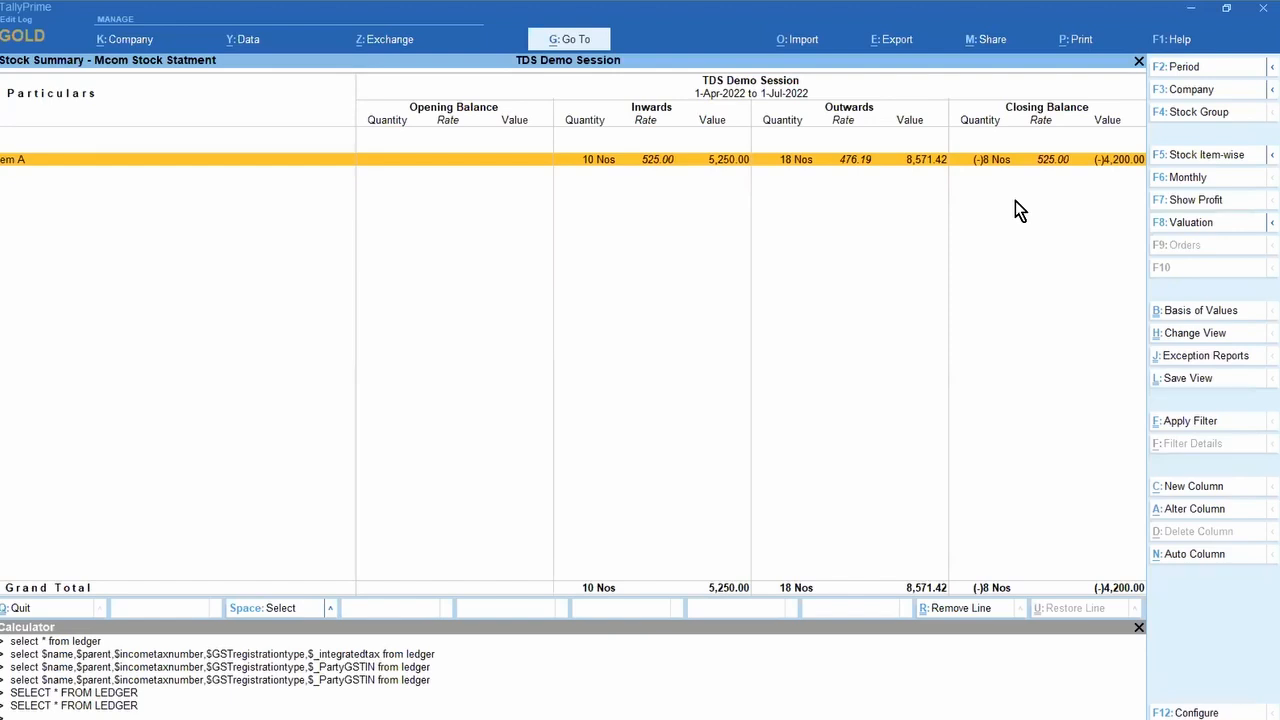
key("Escape")
key("Escape")
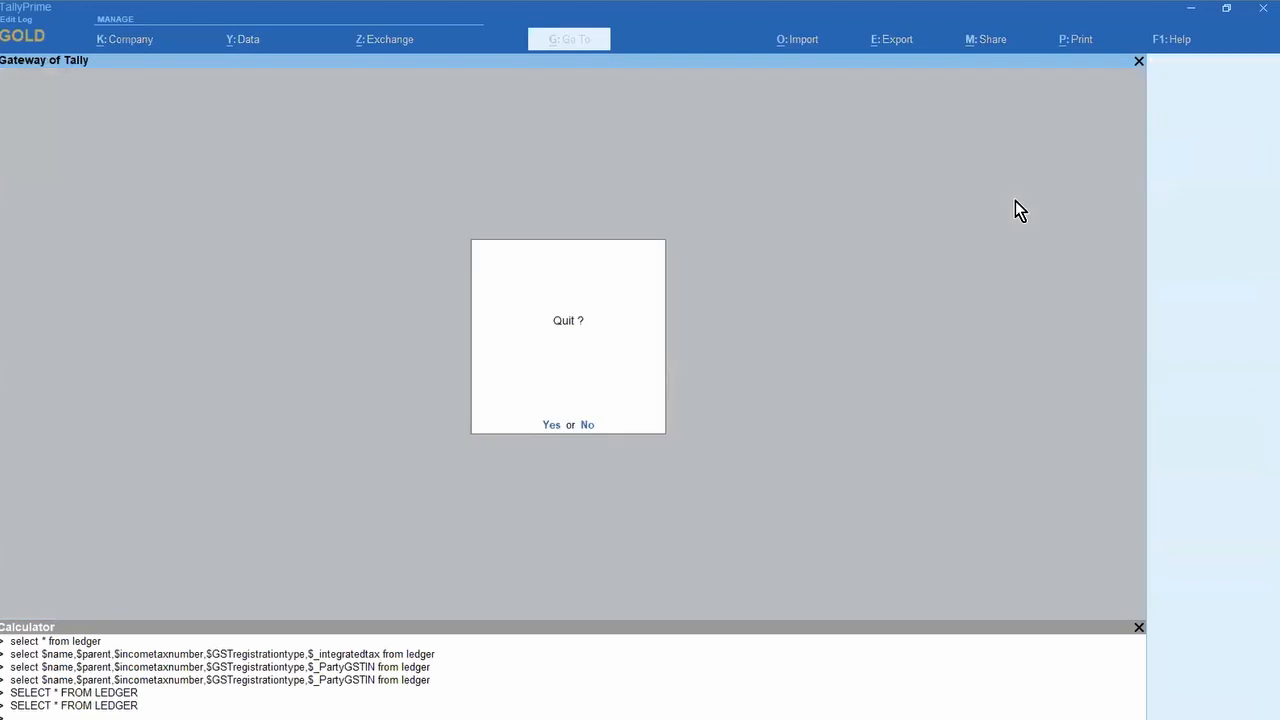
key("Escape")
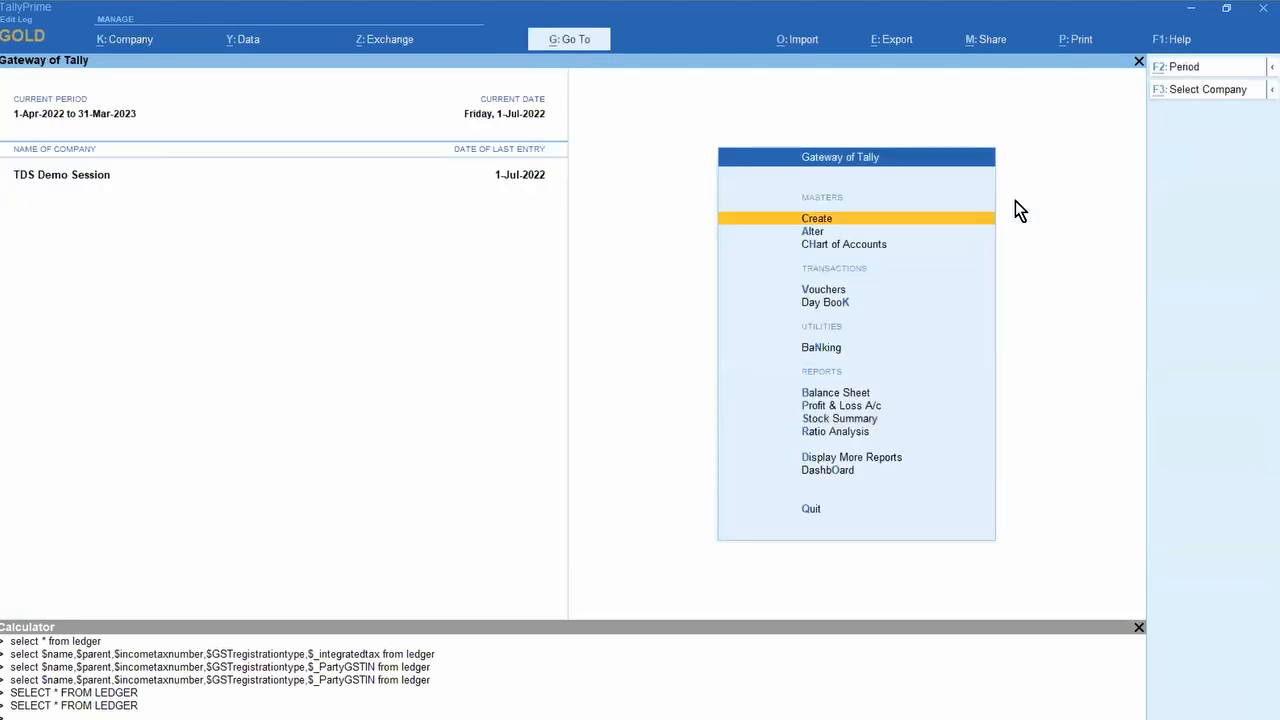
key("alt+Tab")
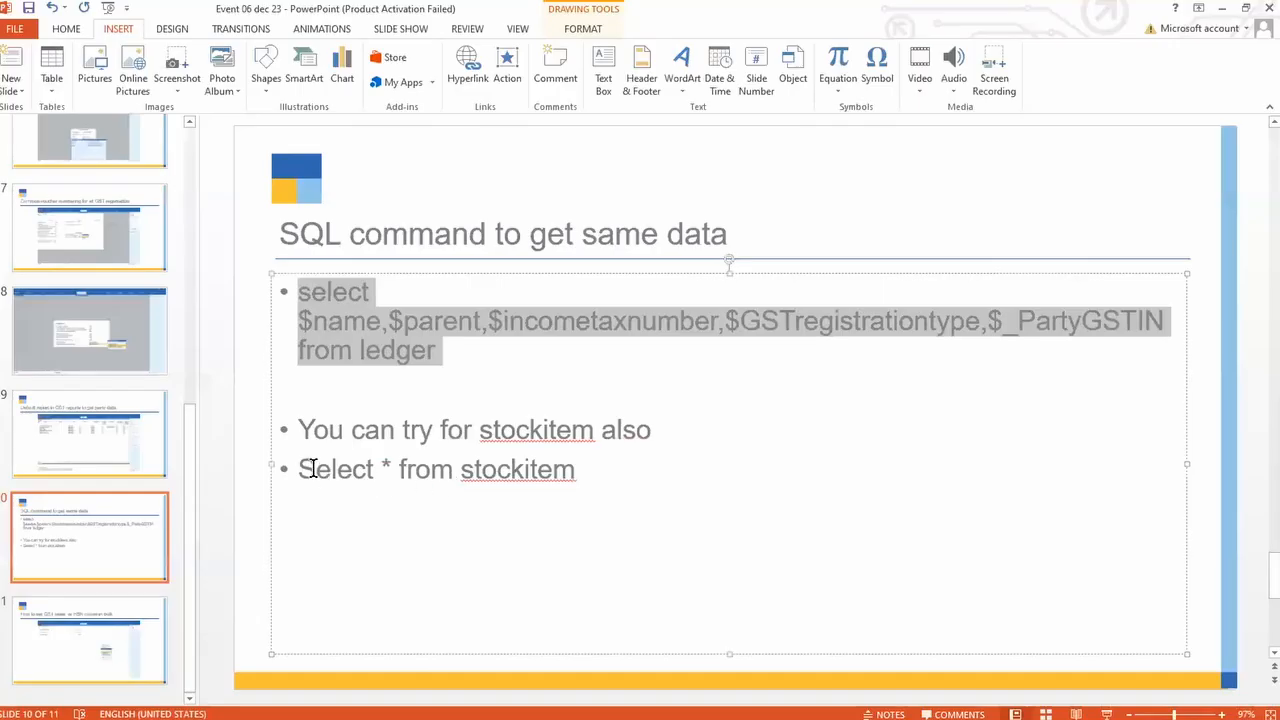
Step: Select the 'Select * from stockitem' line, then focus TallyPrime's Calculator for a new query
left_click_drag(300, 469, 606, 478)
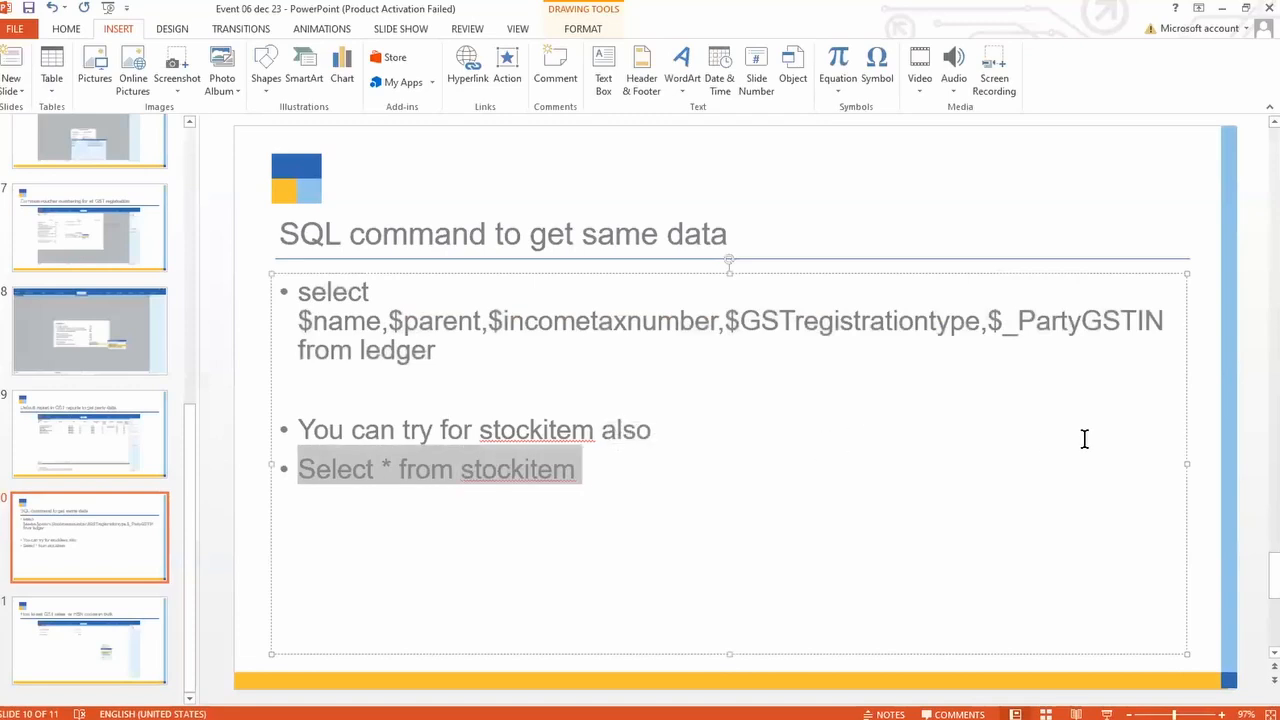
key("alt+Tab")
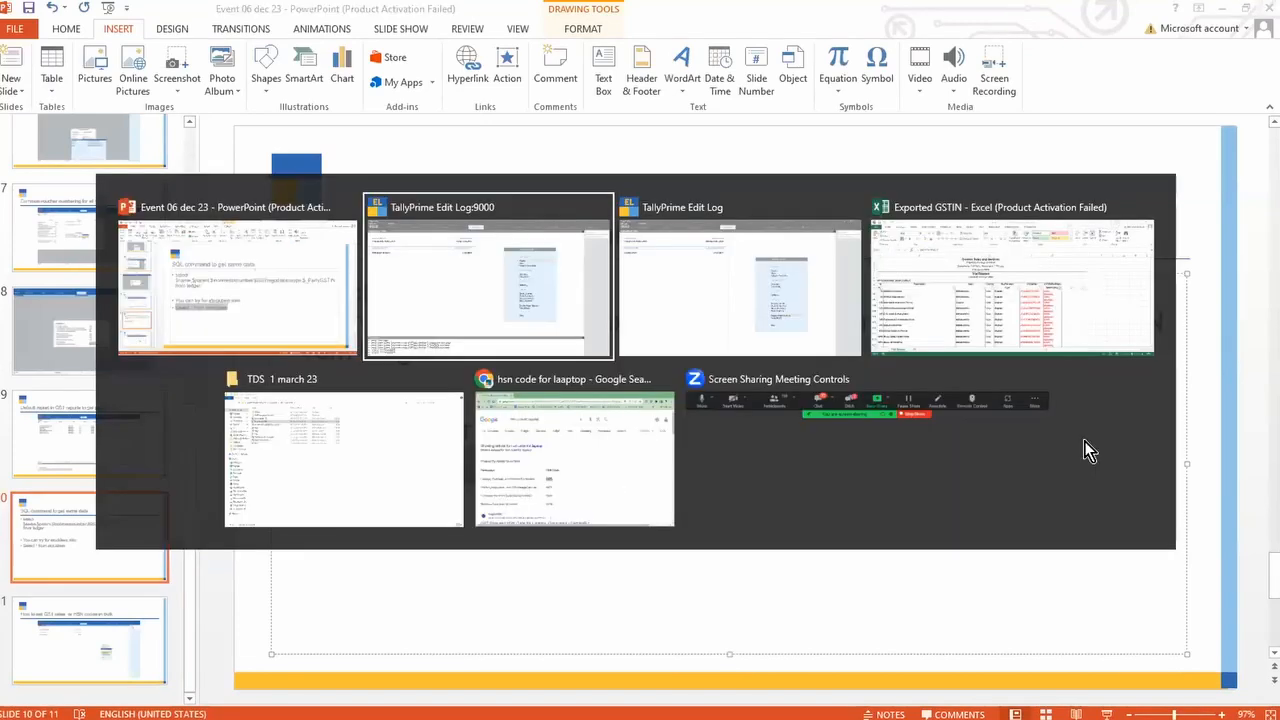
key("ctrl+n")
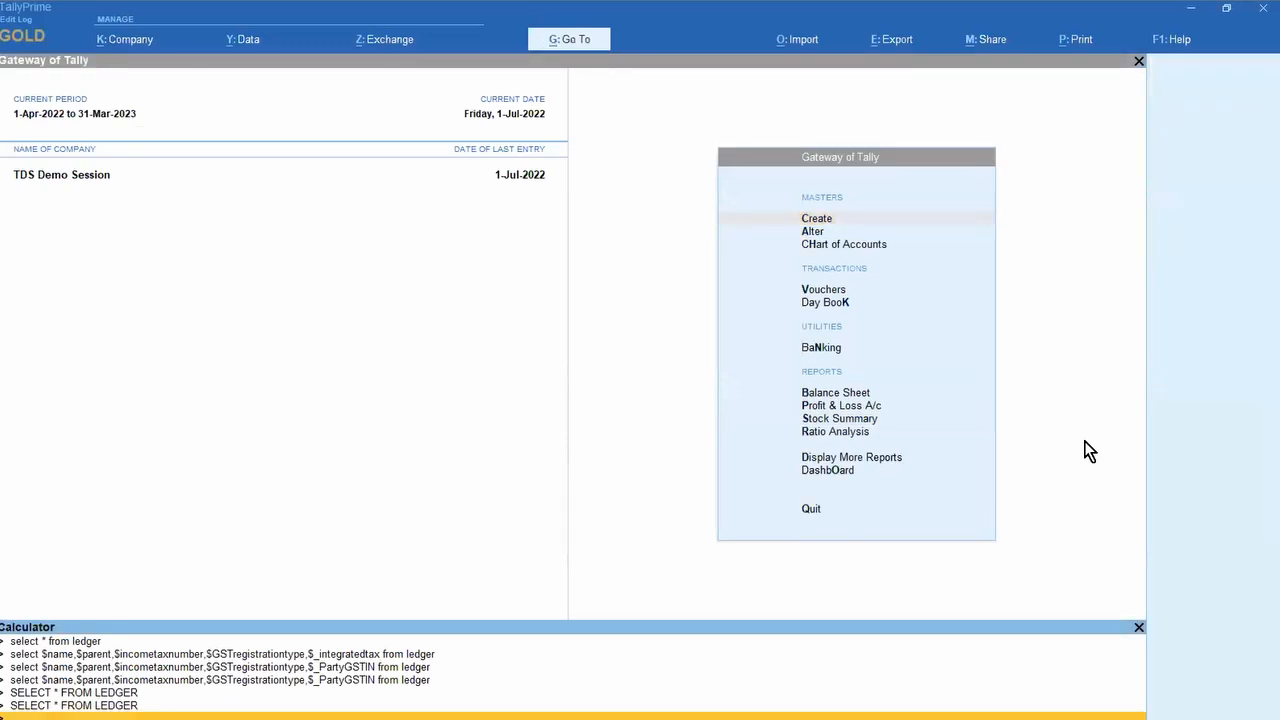
Step: Run Select * from stockitem in the Creative 21-23 Calculator and go to the Dummy row
key("alt+Tab")
key("alt+Tab")
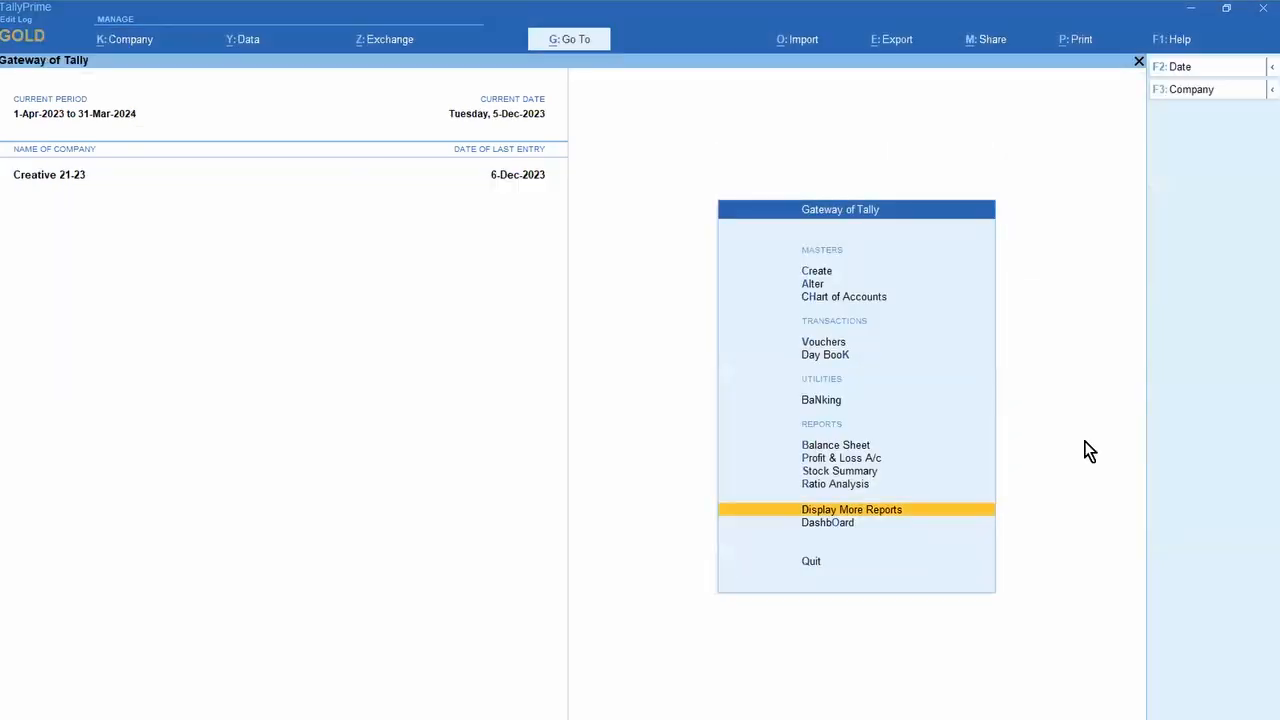
key("ctrl+n")
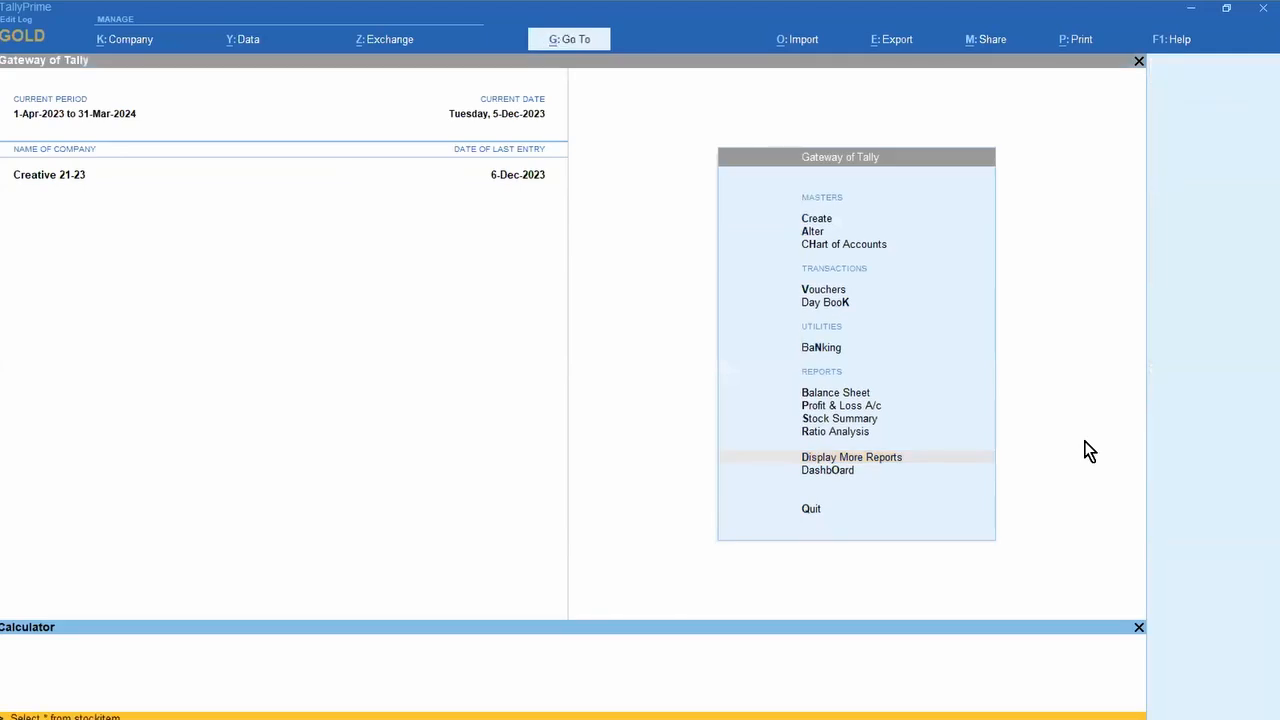
key("Return")
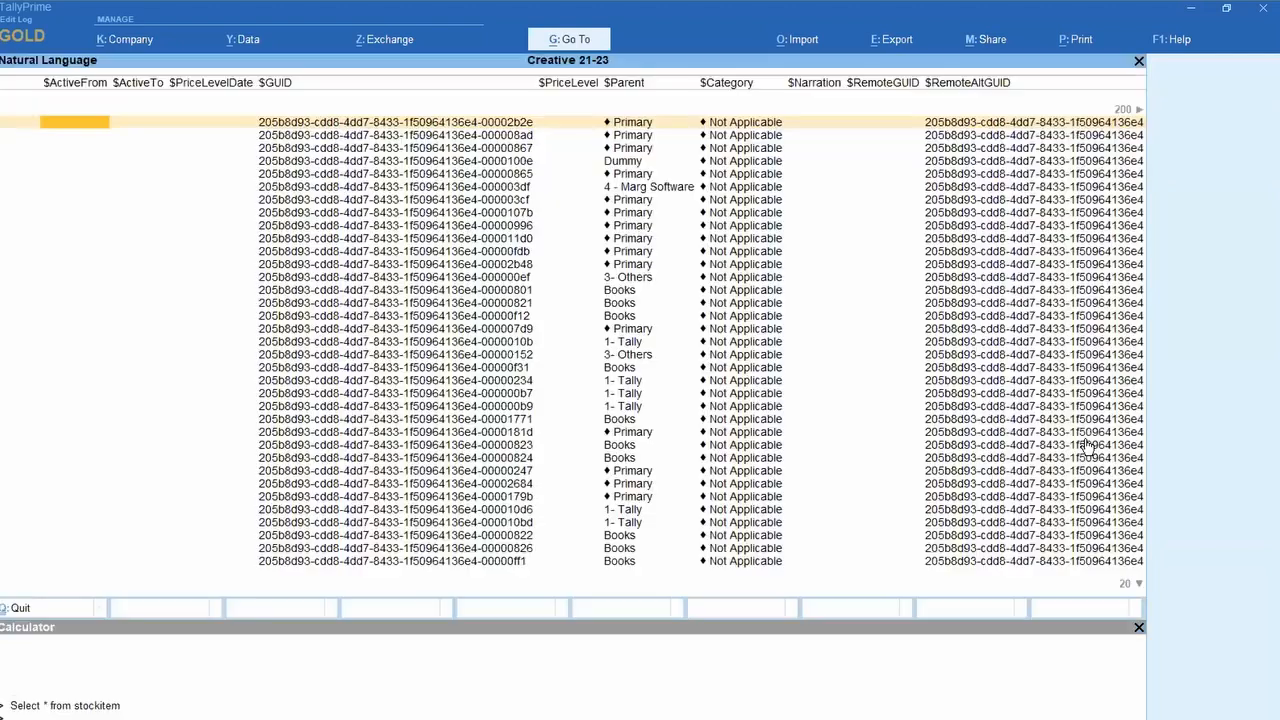
key("Down")
key("Down")
key("Down")
key("Right")
key("Right")
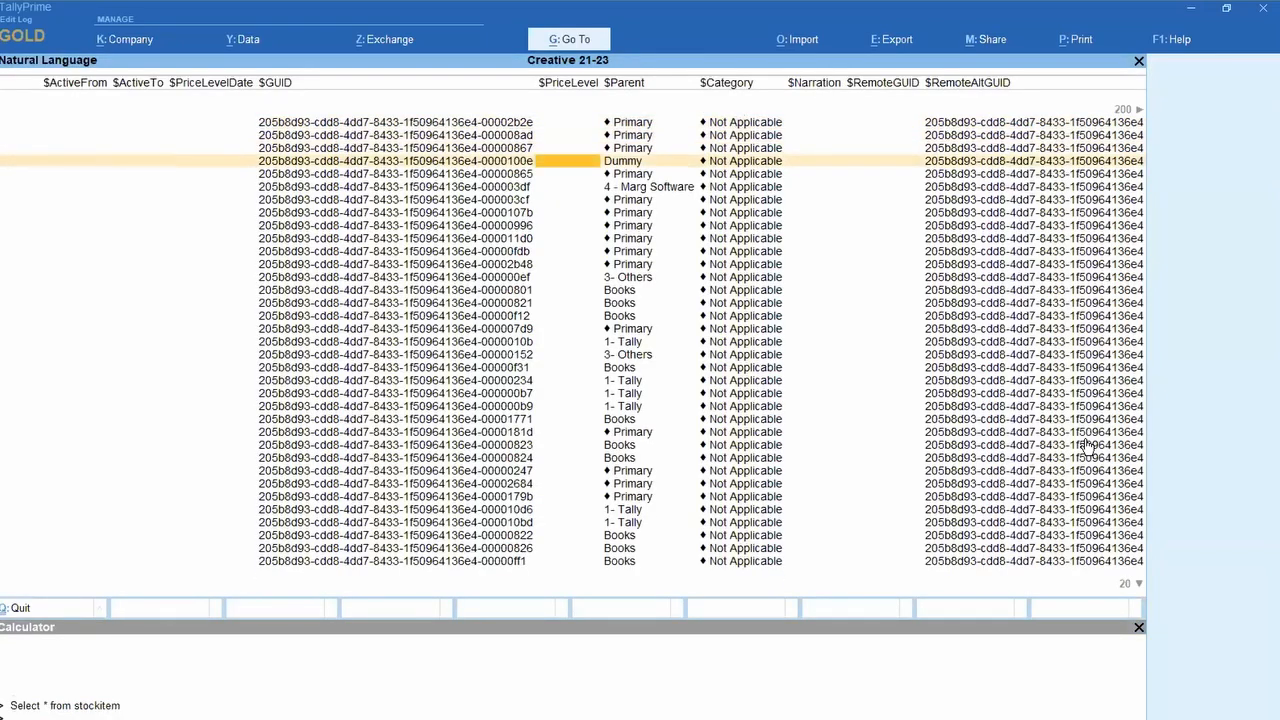
key("Right")
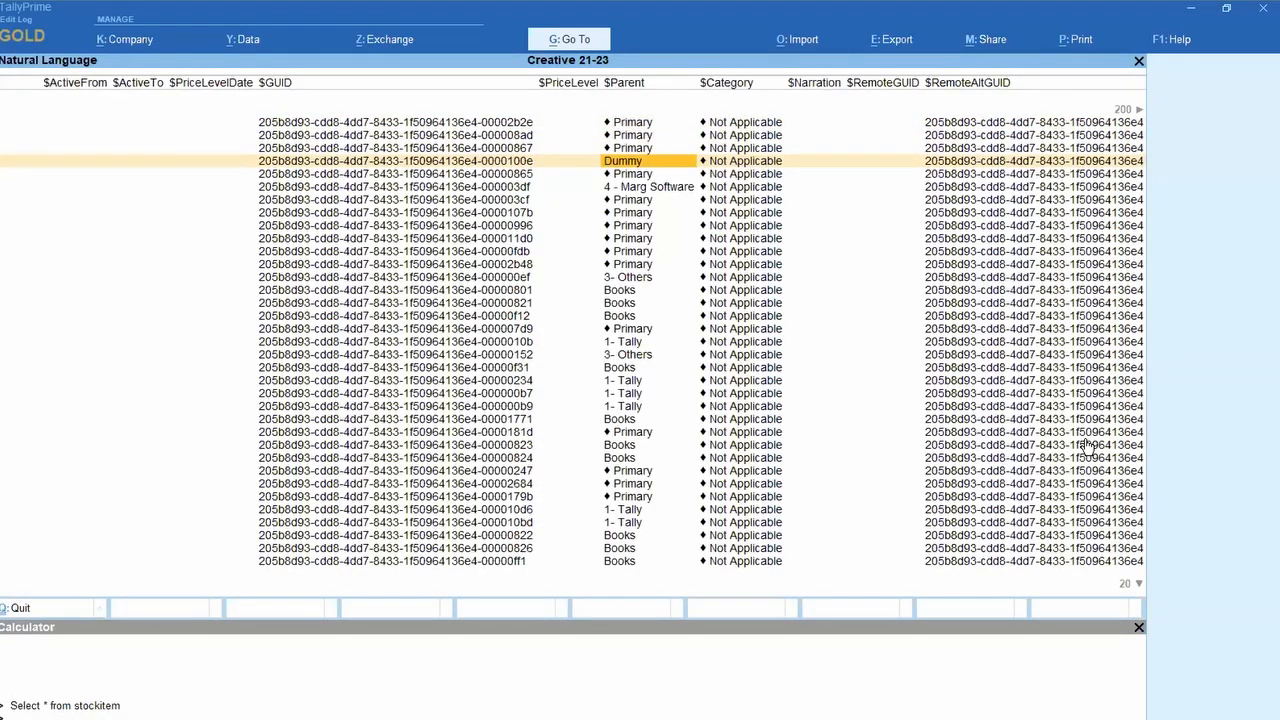
key("Right")
key("Right")
key("Right")
key("Right")
key("Right")
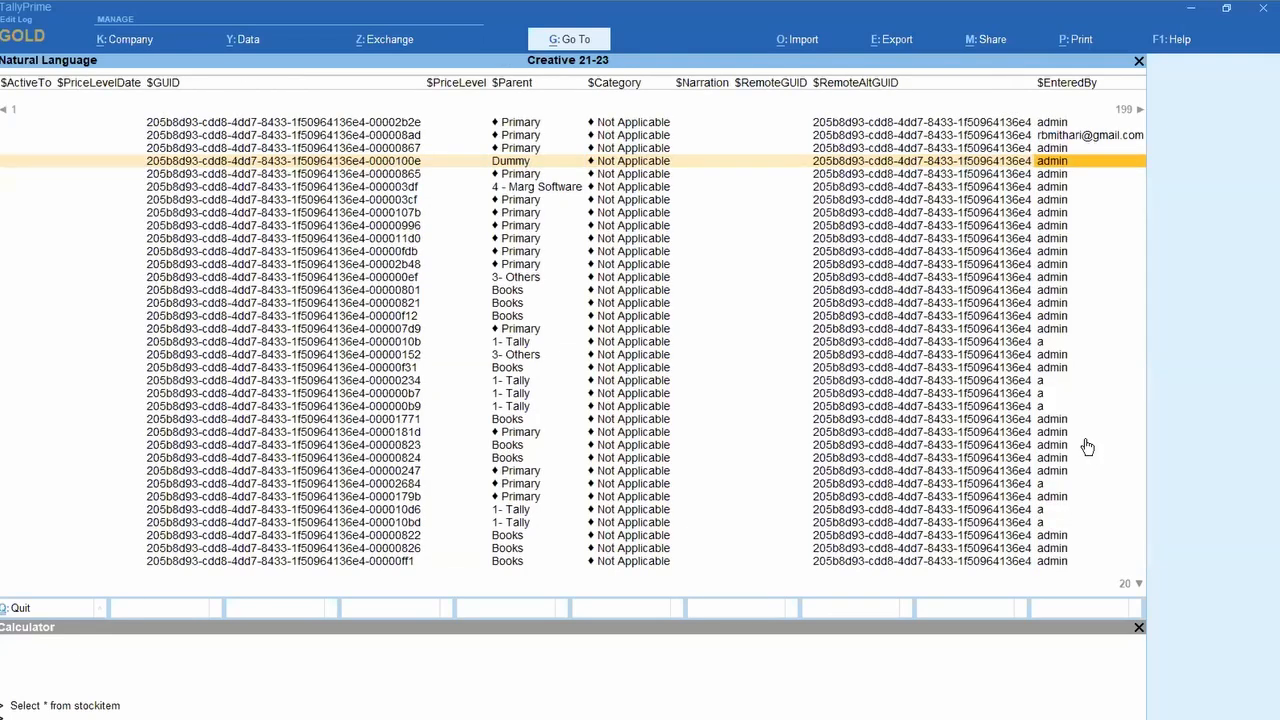
Step: Browse the tax, GST rate, opening and closing balance columns, then close the result
key("Right")
key("Right")
key("Right")
key("Right")
key("Right")
key("Right")
key("Right")
key("Right")
key("Right")
key("Right")
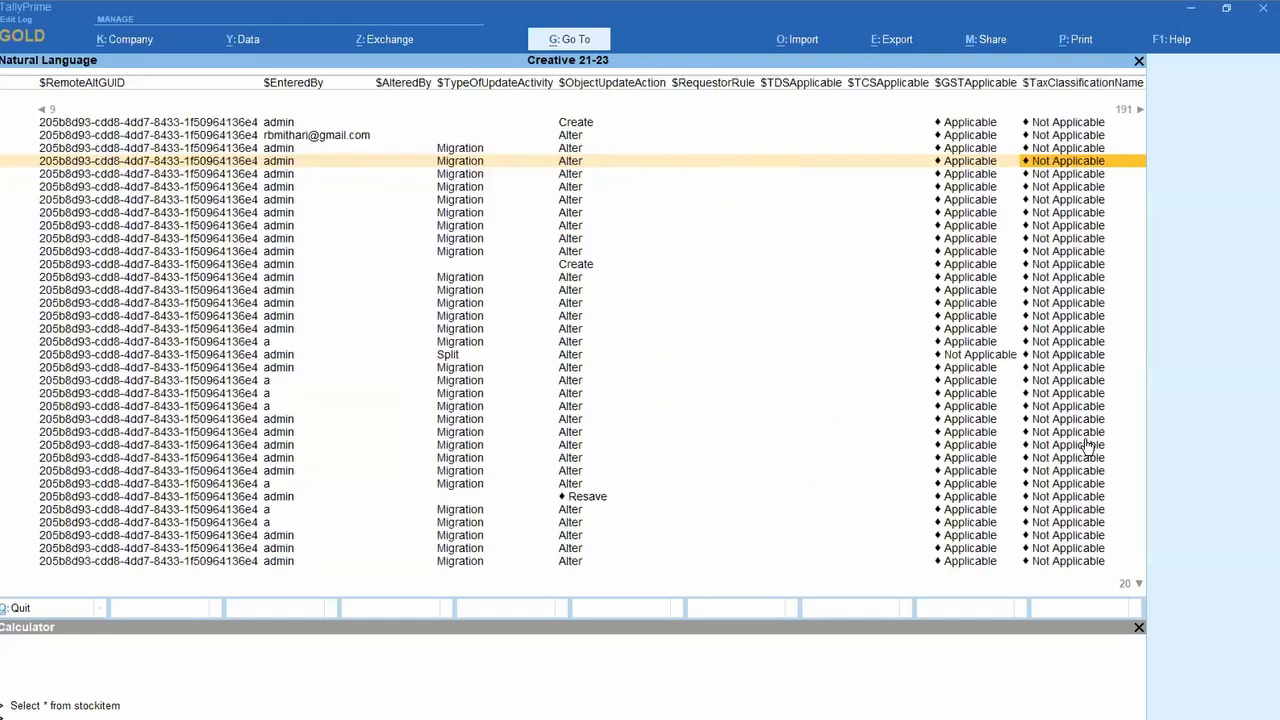
key("Right")
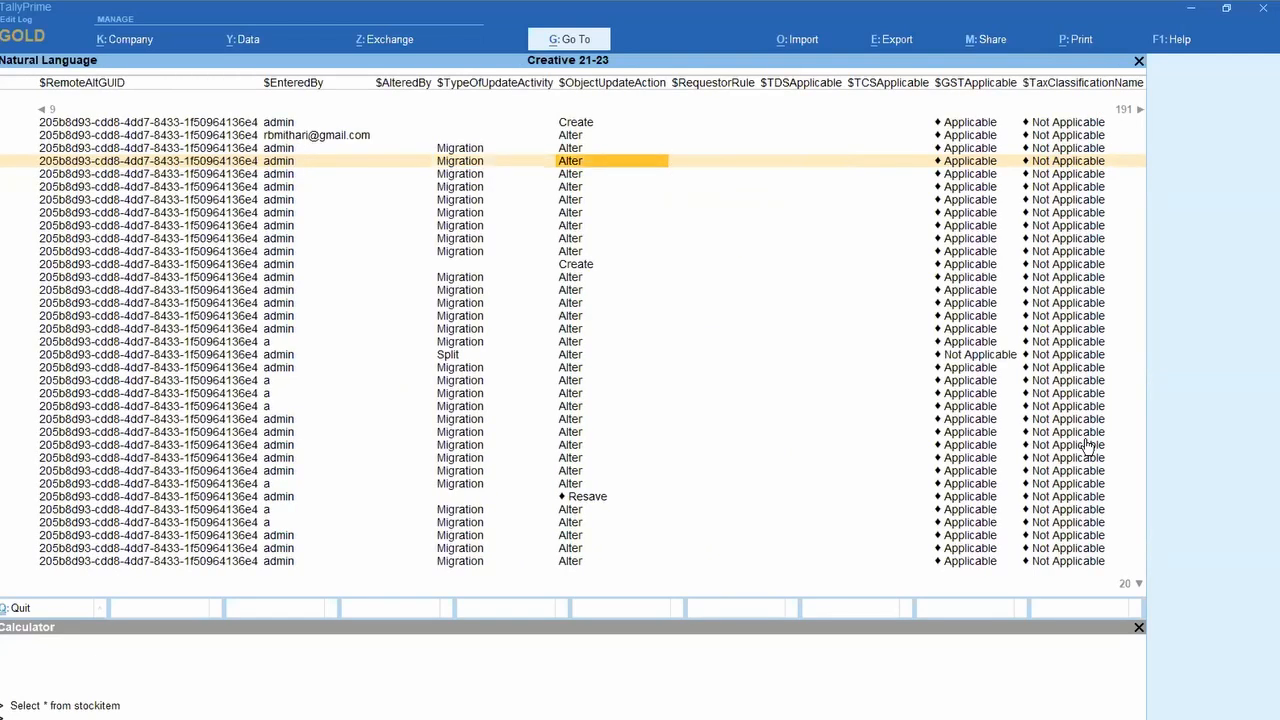
key("Right")
key("Right")
key("Right")
key("Right")
key("Right")
key("Right")
key("Right")
key("Right")
key("Right")
key("Right")
key("Right")
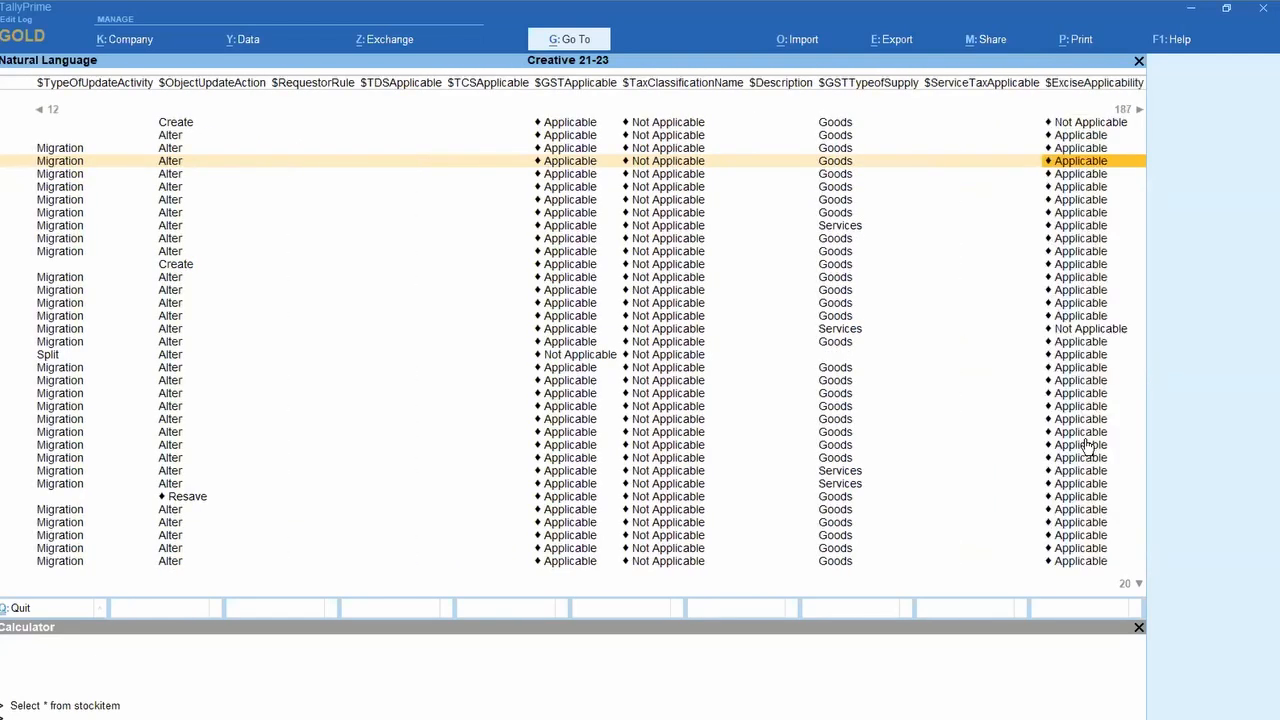
key("Right")
key("Right")
key("Right")
key("Right")
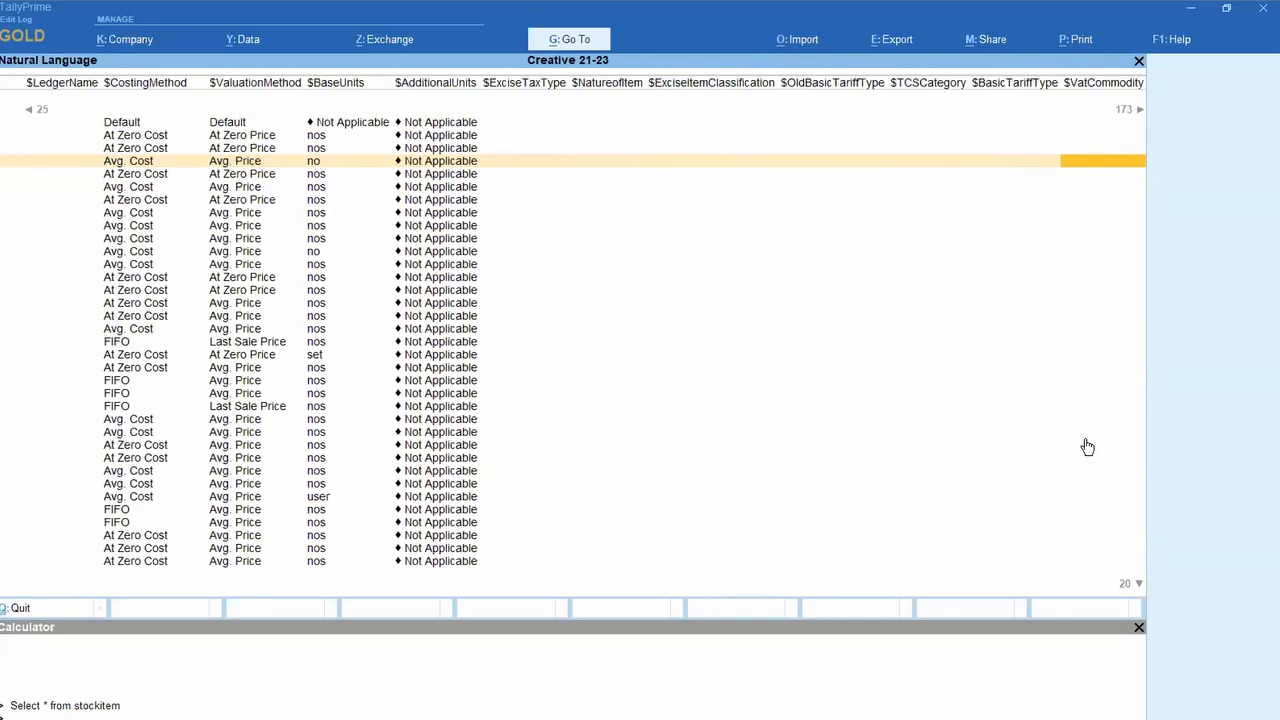
key("Left")
key("Left")
key("Left")
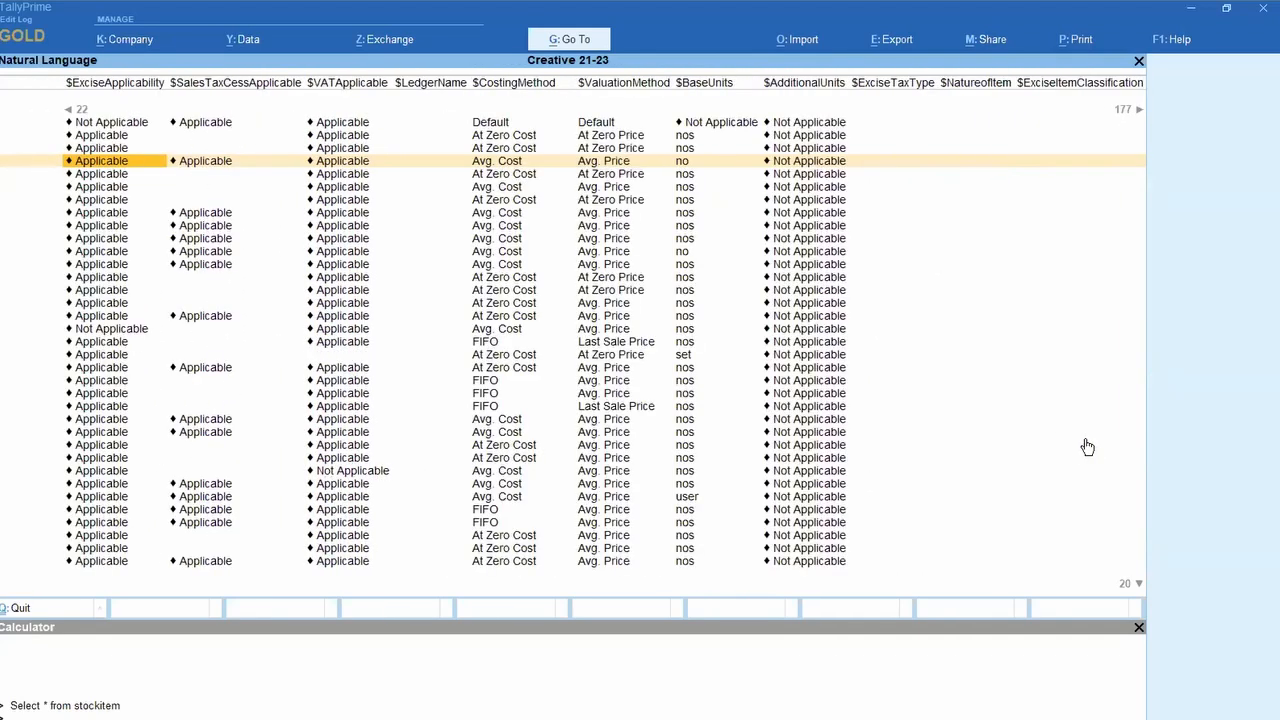
key("Left")
key("Right")
key("Right")
key("Right")
key("Right")
key("Right")
key("Right")
key("Right")
key("Right")
key("Right")
key("Right")
key("Right")
key("Right")
key("Right")
key("Right")
key("Right")
key("Right")
key("Right")
key("Right")
key("Right")
key("Right")
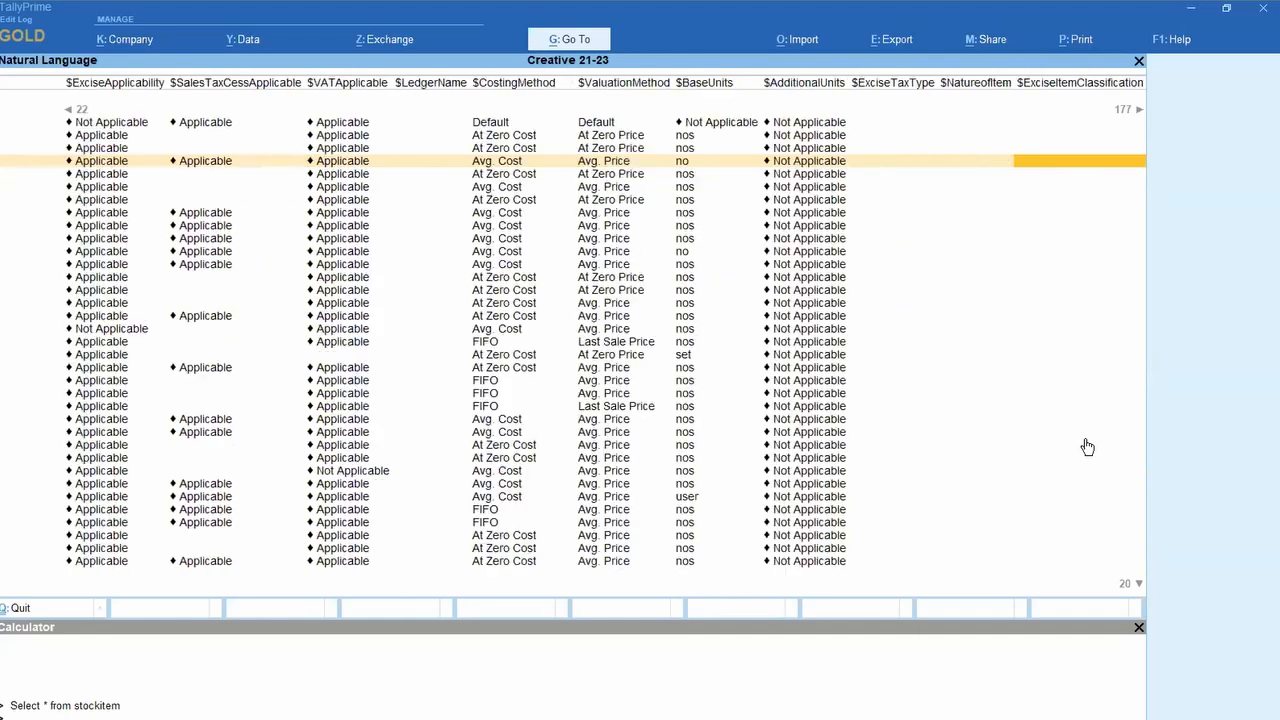
key("Right")
key("Right")
key("Right")
key("Right")
key("Right")
key("Right")
key("Right")
key("Right")
key("Right")
key("Right")
key("Right")
key("Right")
key("Right")
key("Right")
key("Right")
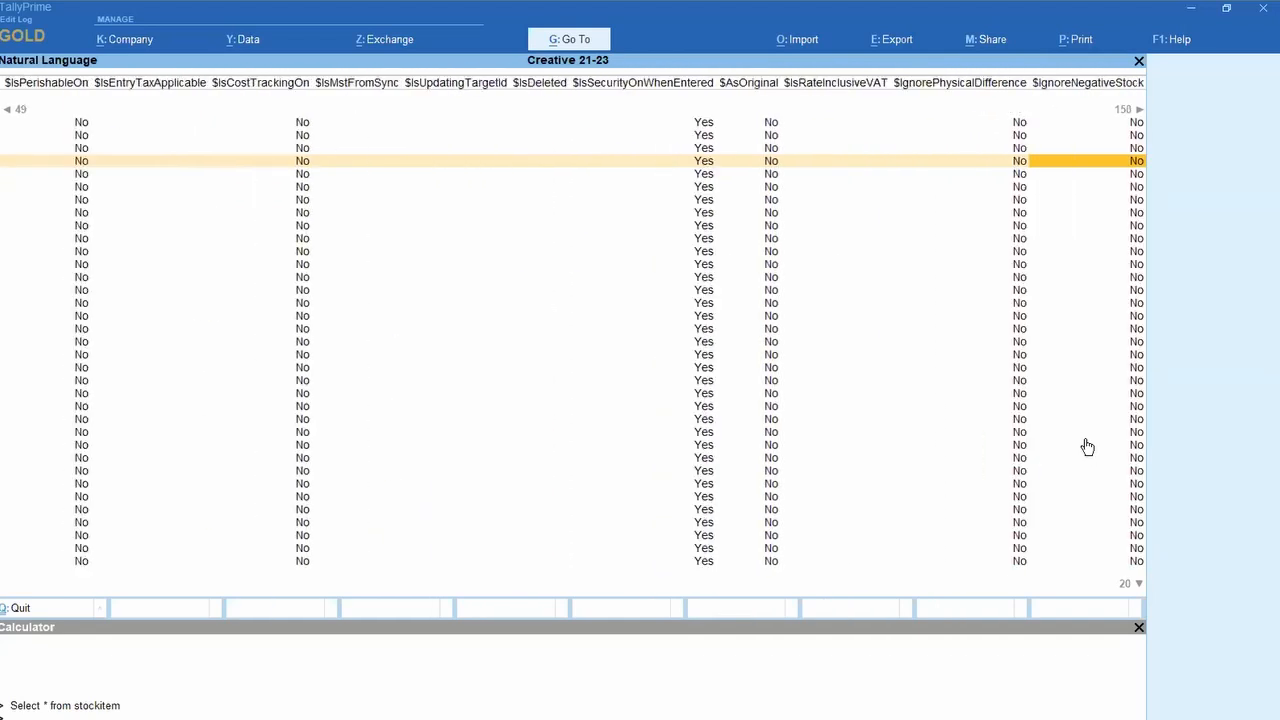
key("Right")
key("Right")
key("Right")
key("Right")
key("Right")
key("Right")
key("Right")
key("Right")
key("Right")
key("Right")
key("Right")
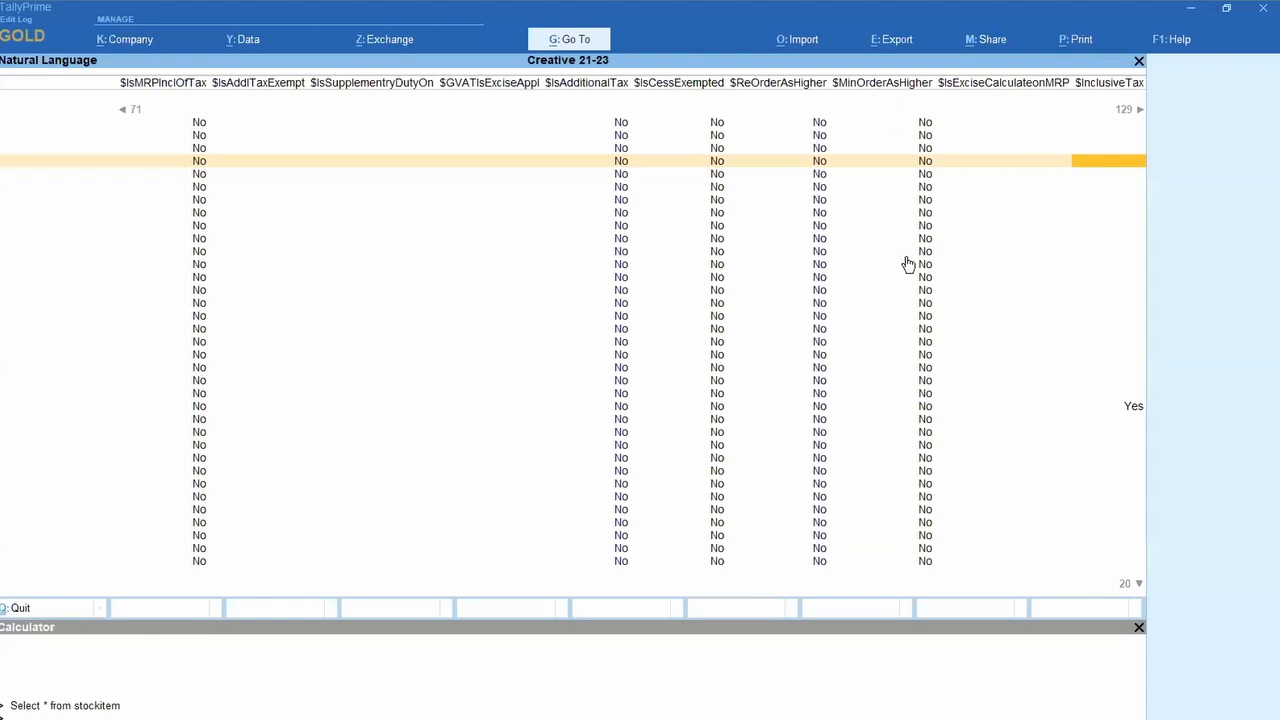
key("Right")
key("Right")
key("Right")
key("Right")
key("Right")
key("Right")
key("Right")
key("Right")
key("Right")
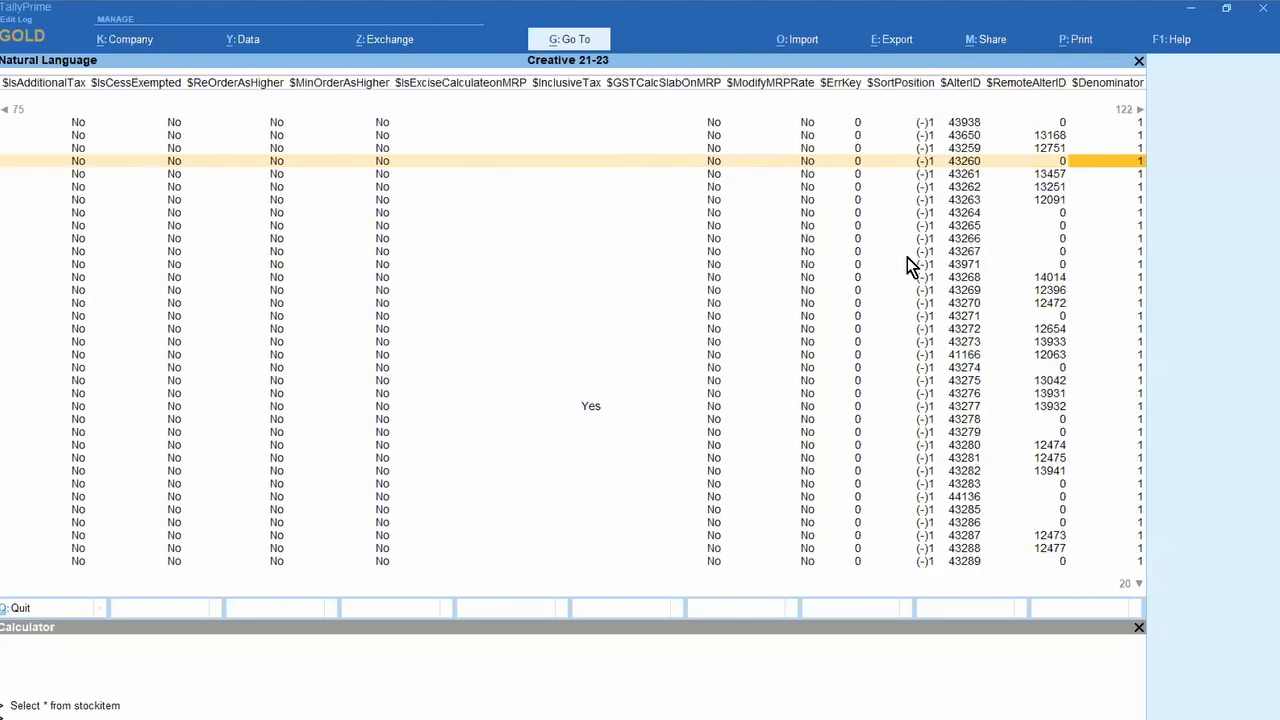
key("Right")
key("Right")
key("Right")
key("Right")
key("Right")
key("Right")
key("Right")
key("Right")
key("Right")
key("Right")
key("Right")
key("Right")
key("Right")
key("Right")
key("Right")
key("Right")
key("Right")
key("Right")
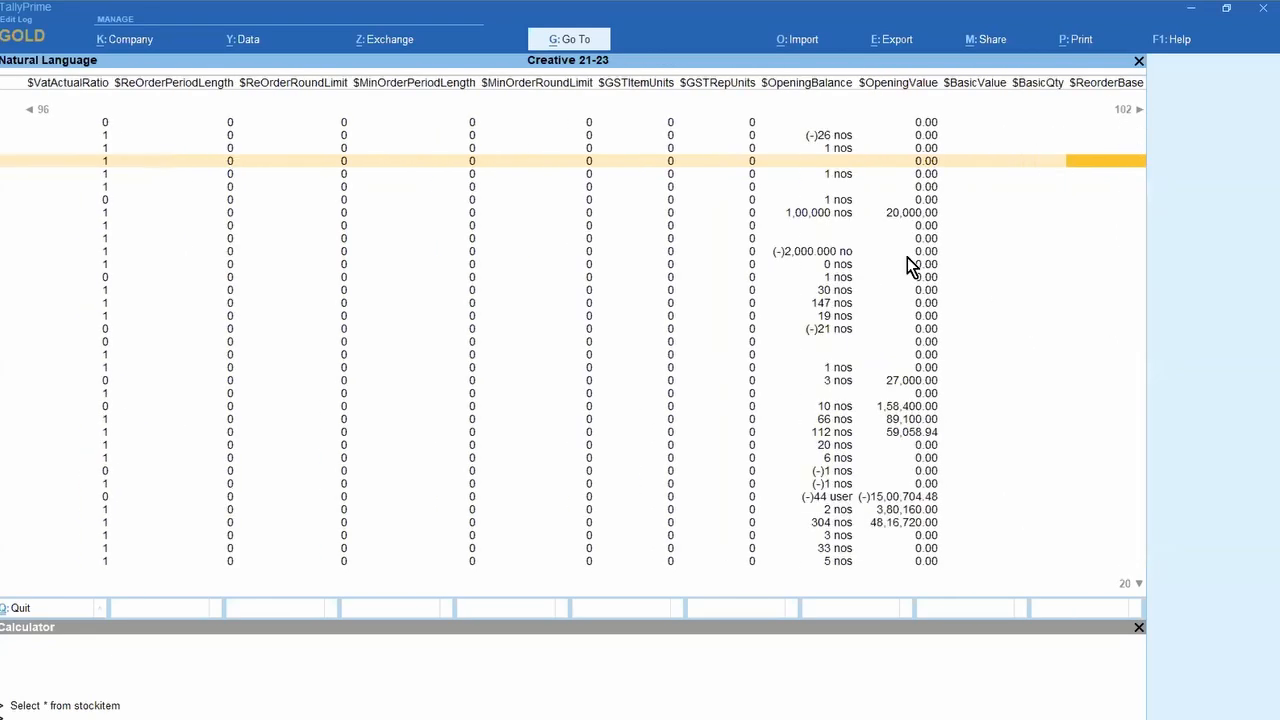
key("Right")
key("Right")
key("Right")
key("Right")
key("Right")
key("Right")
key("Right")
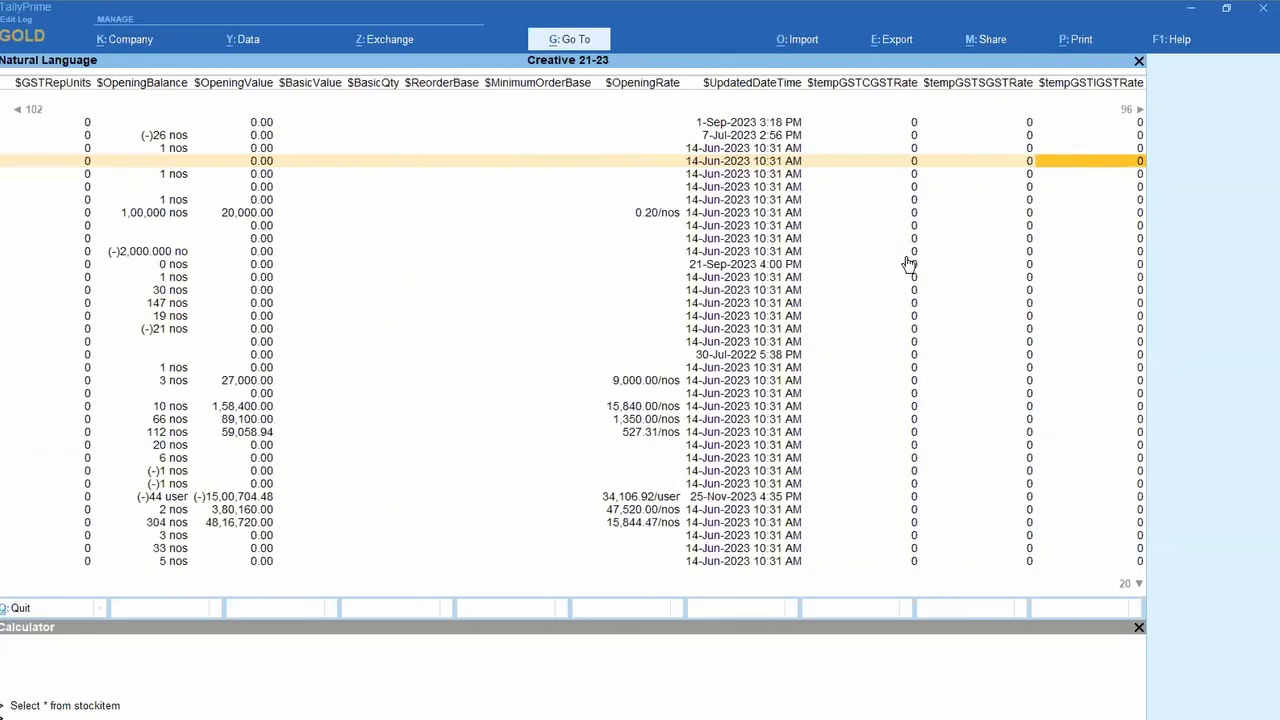
key("Right")
key("Right")
key("Right")
key("Right")
key("Right")
key("Right")
key("Right")
key("Right")
key("Left")
key("Left")
key("Left")
key("Left")
key("Left")
key("Left")
key("Left")
key("Left")
key("Left")
key("Left")
key("Left")
key("Left")
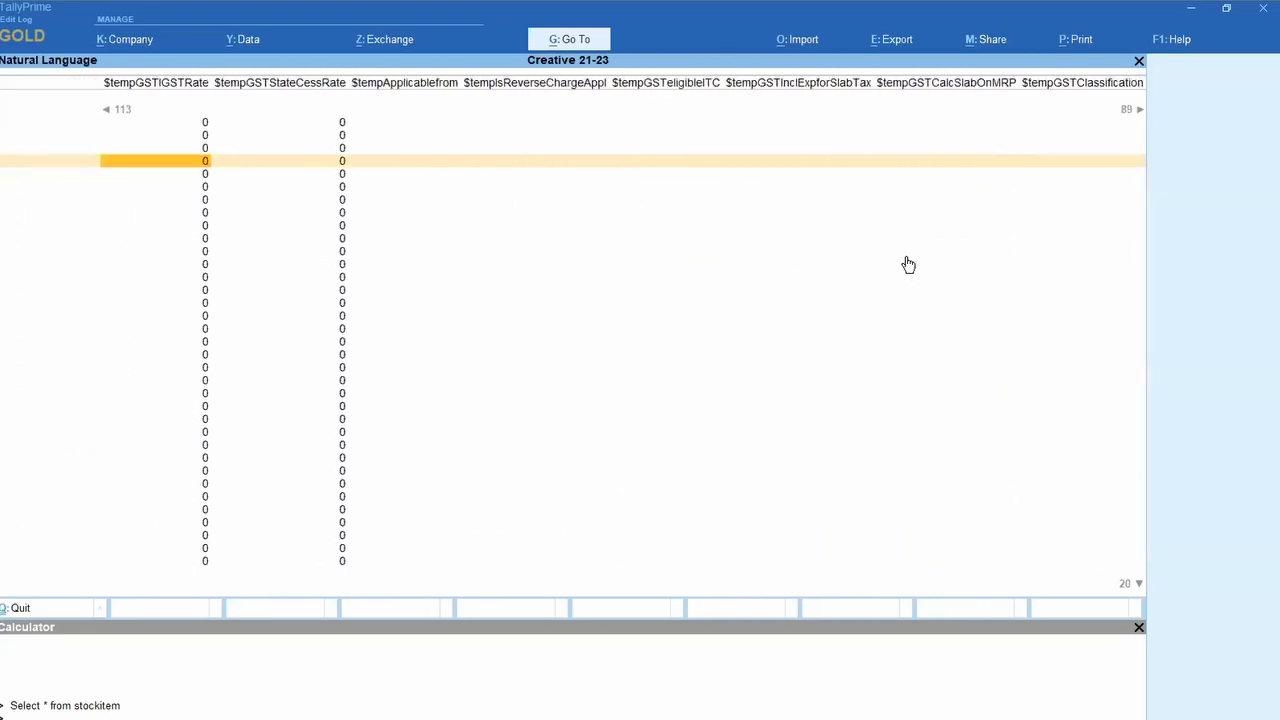
key("Right")
key("Right")
key("Right")
key("Right")
key("Right")
key("Right")
key("Right")
key("Right")
key("Right")
key("Right")
key("Right")
key("Right")
key("Right")
key("Right")
key("Right")
key("Right")
key("Right")
key("Right")
key("Right")
key("Right")
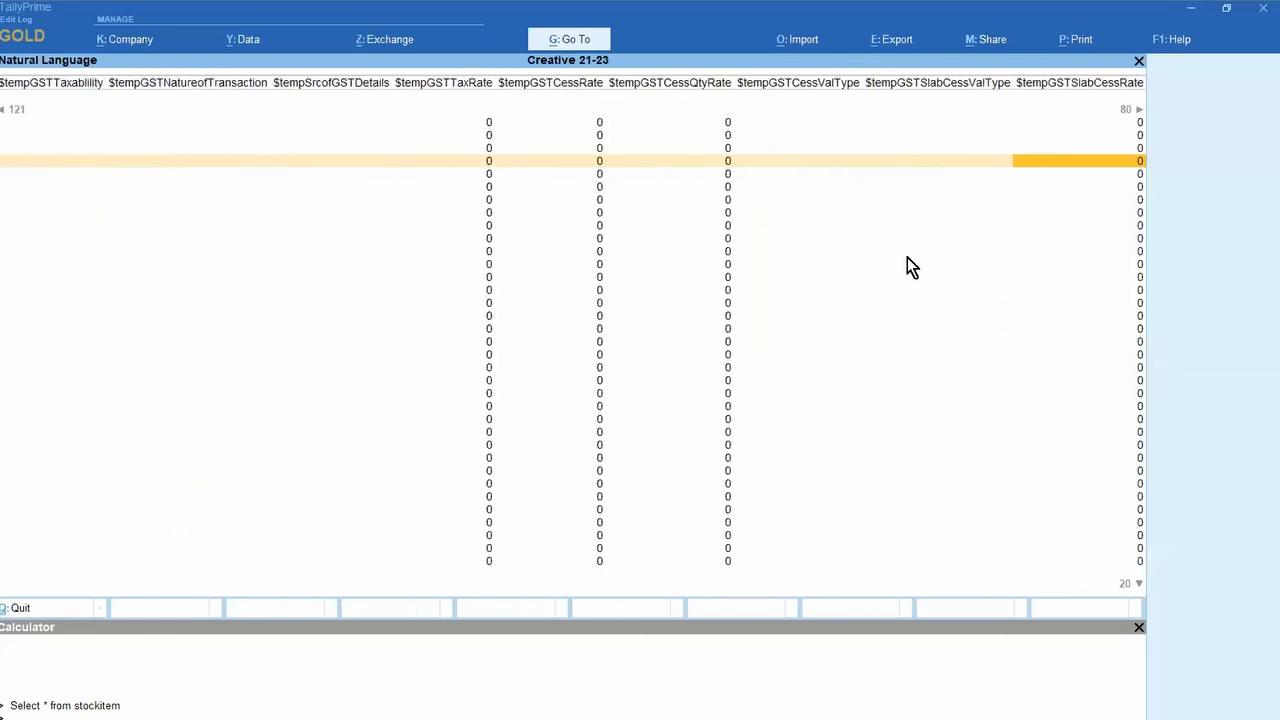
key("Right")
key("Right")
key("Right")
key("Right")
key("Right")
key("Right")
key("Right")
key("Right")
key("Right")
key("Right")
key("Right")
key("Right")
key("Right")
key("Right")
key("Right")
key("Right")
key("Right")
key("Right")
key("Right")
key("Right")
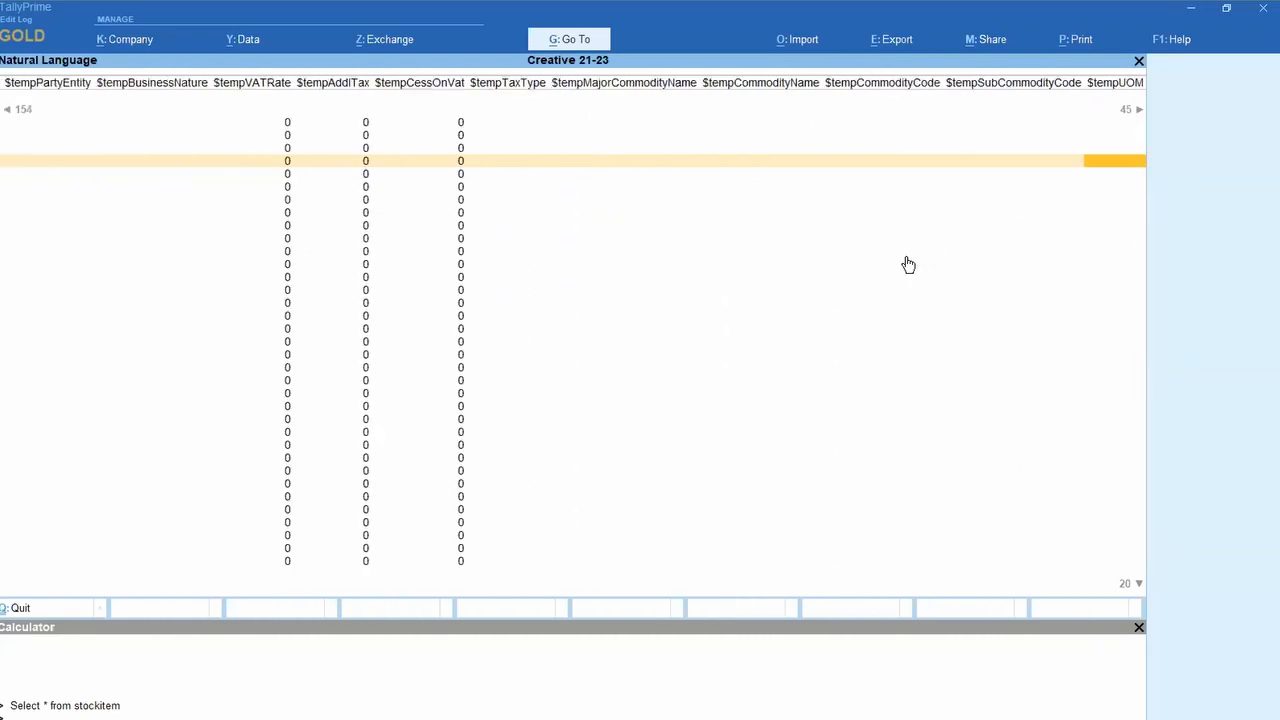
key("Right")
key("Right")
key("Right")
key("Right")
key("Right")
key("Right")
key("Right")
key("Right")
key("Right")
key("Right")
key("Right")
key("Right")
key("Right")
key("Right")
key("Right")
key("Right")
key("Right")
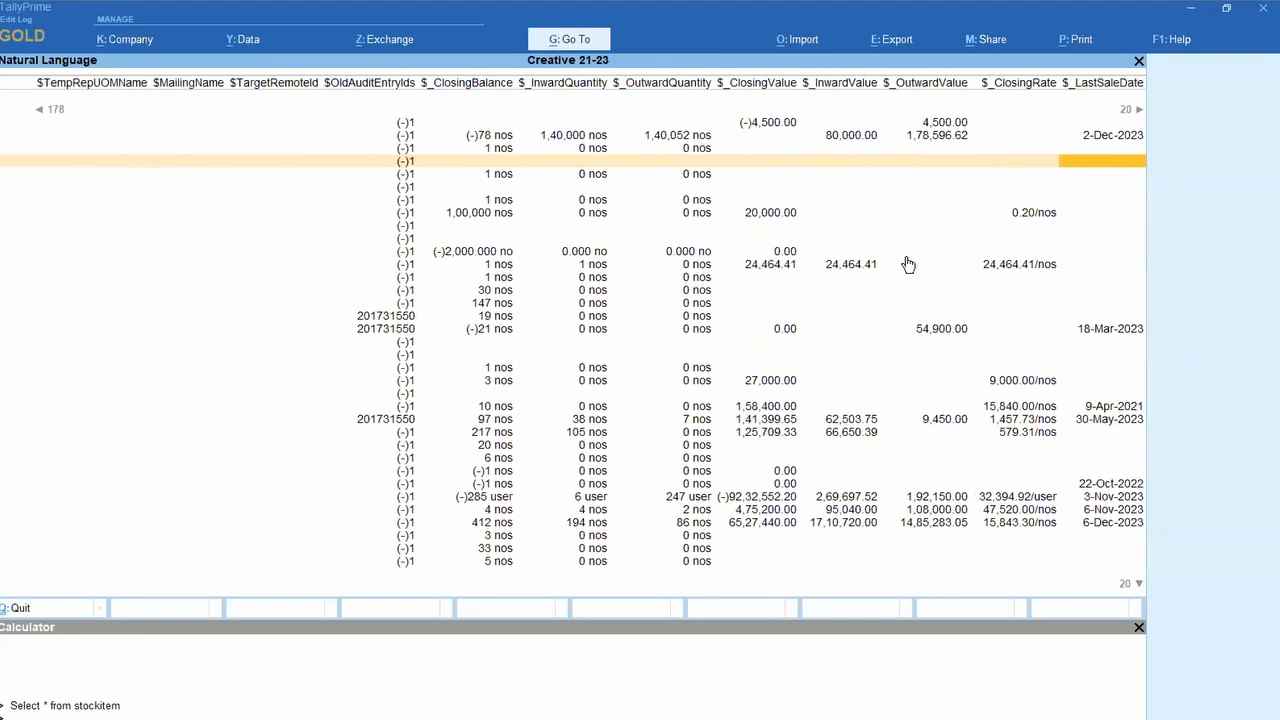
key("Right")
key("Right")
key("Right")
key("Up")
key("Up")
key("Up")
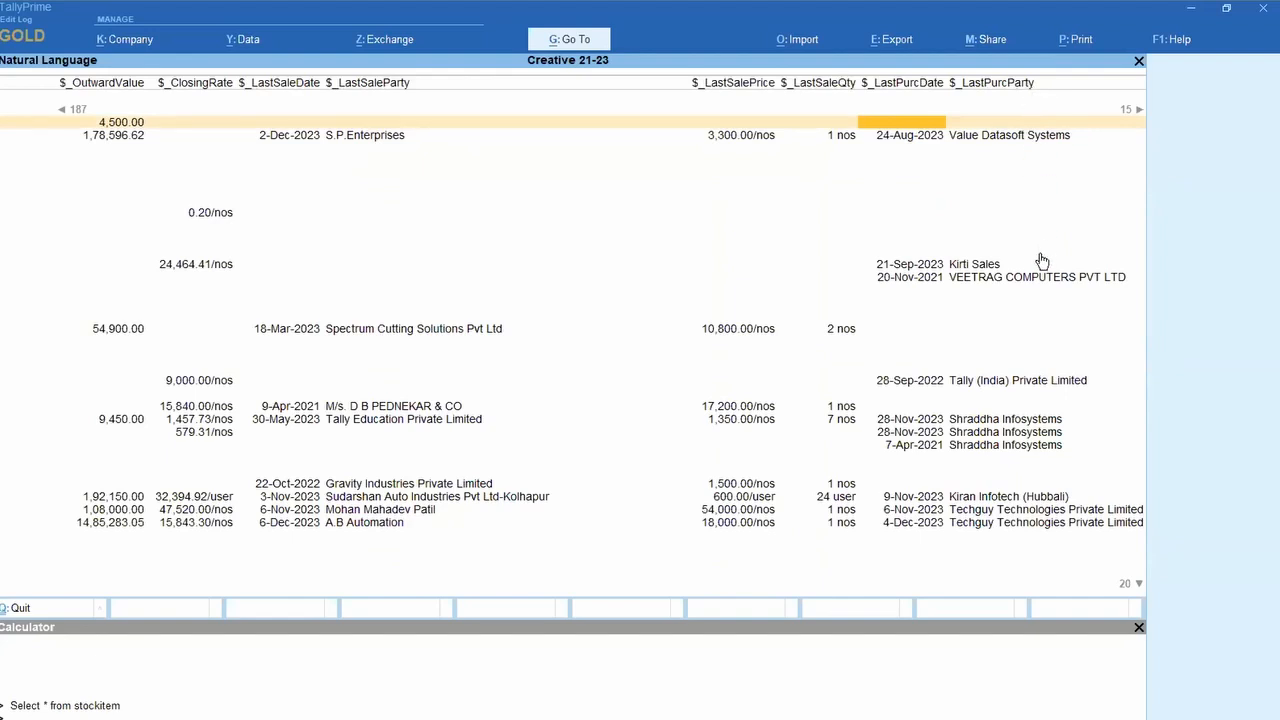
key("Escape")
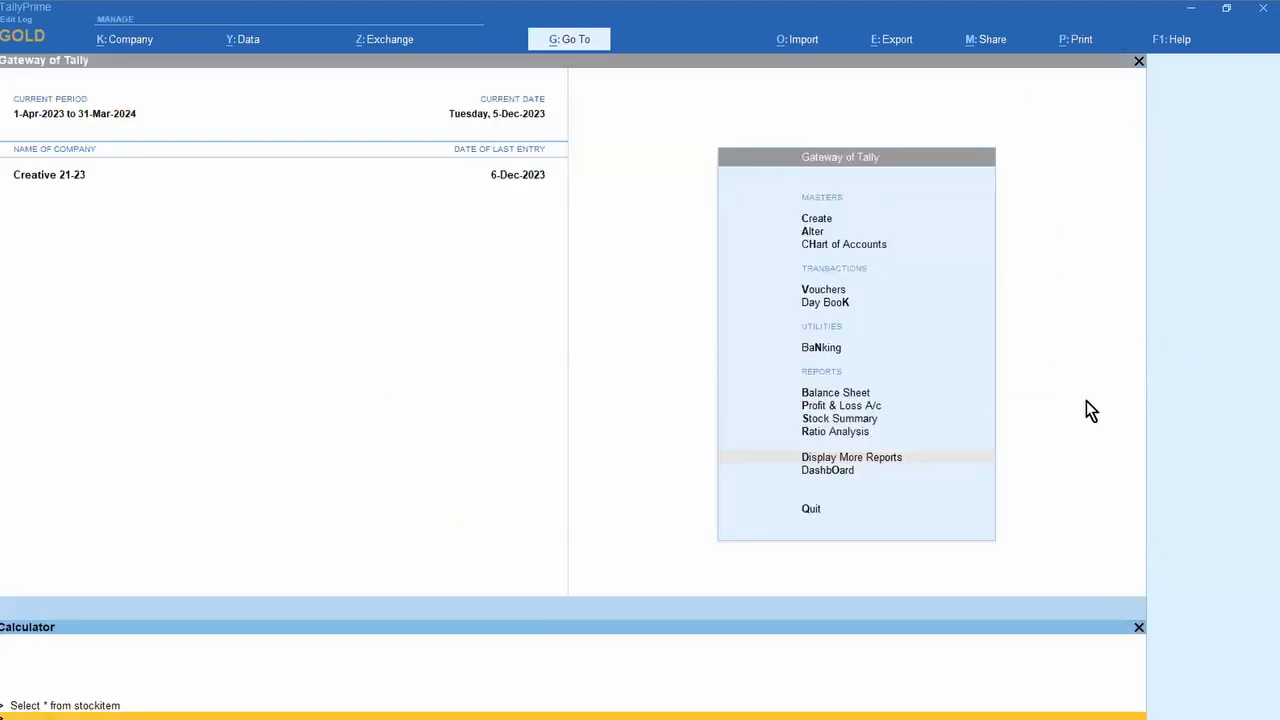
Step: Show slide 2, 'Points to cover In this session', with the four session topics
key("alt+Tab")
key("alt+Tab")
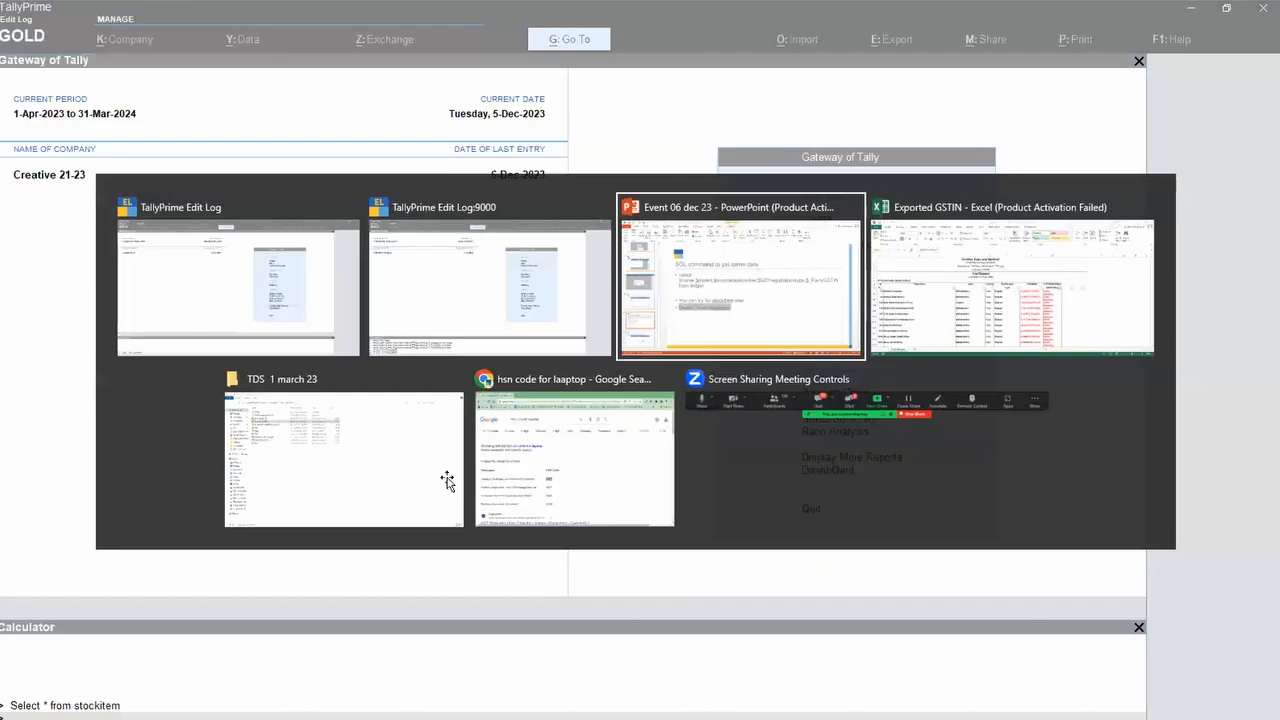
scroll(147, 489, "up", 10)
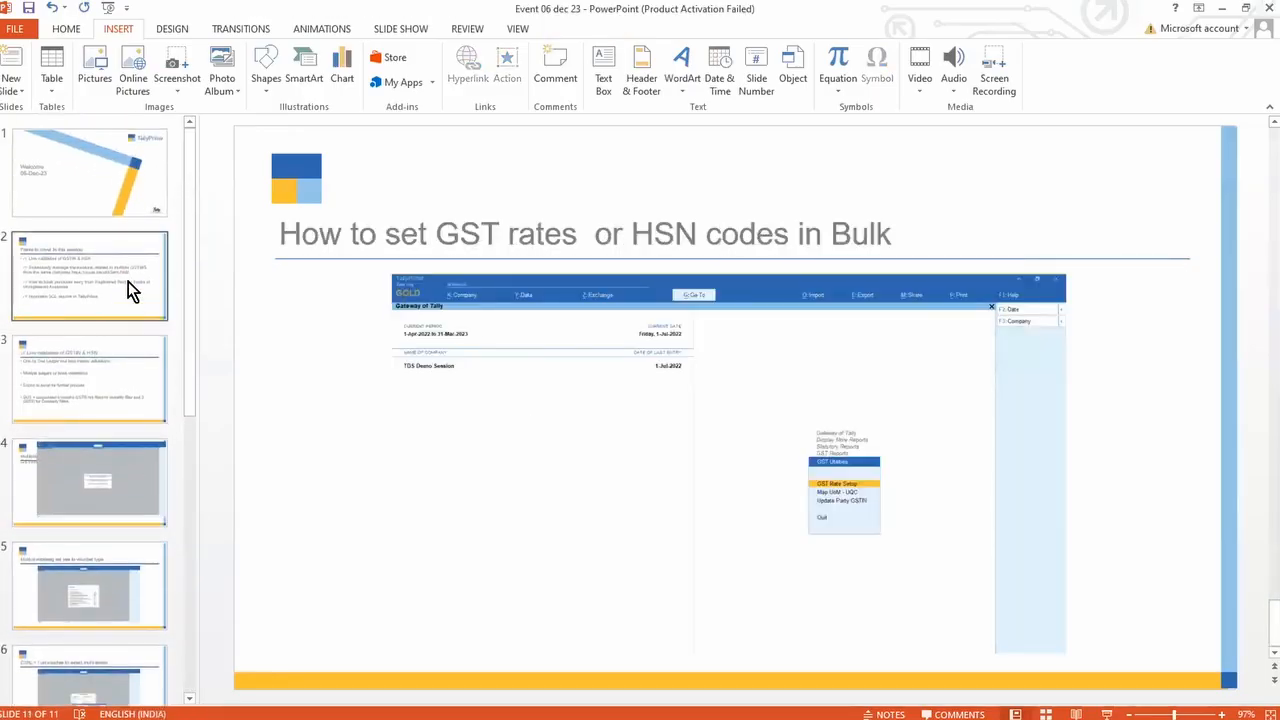
left_click(137, 268)
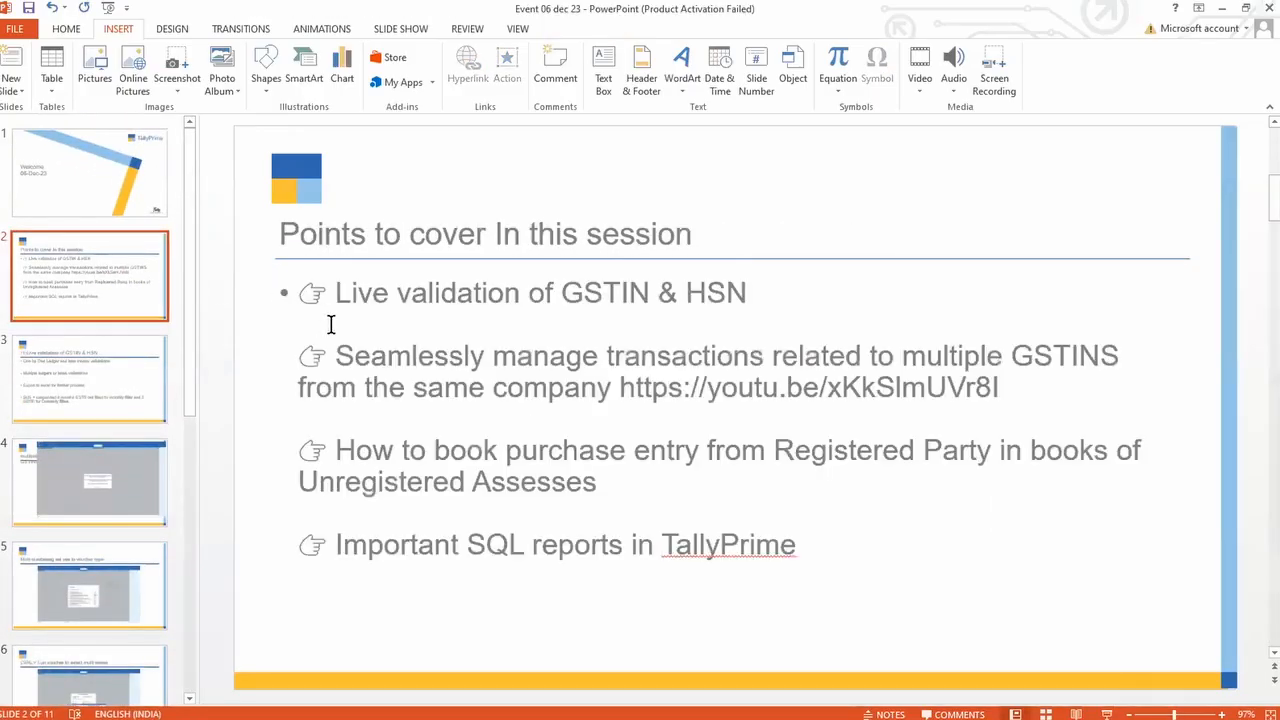
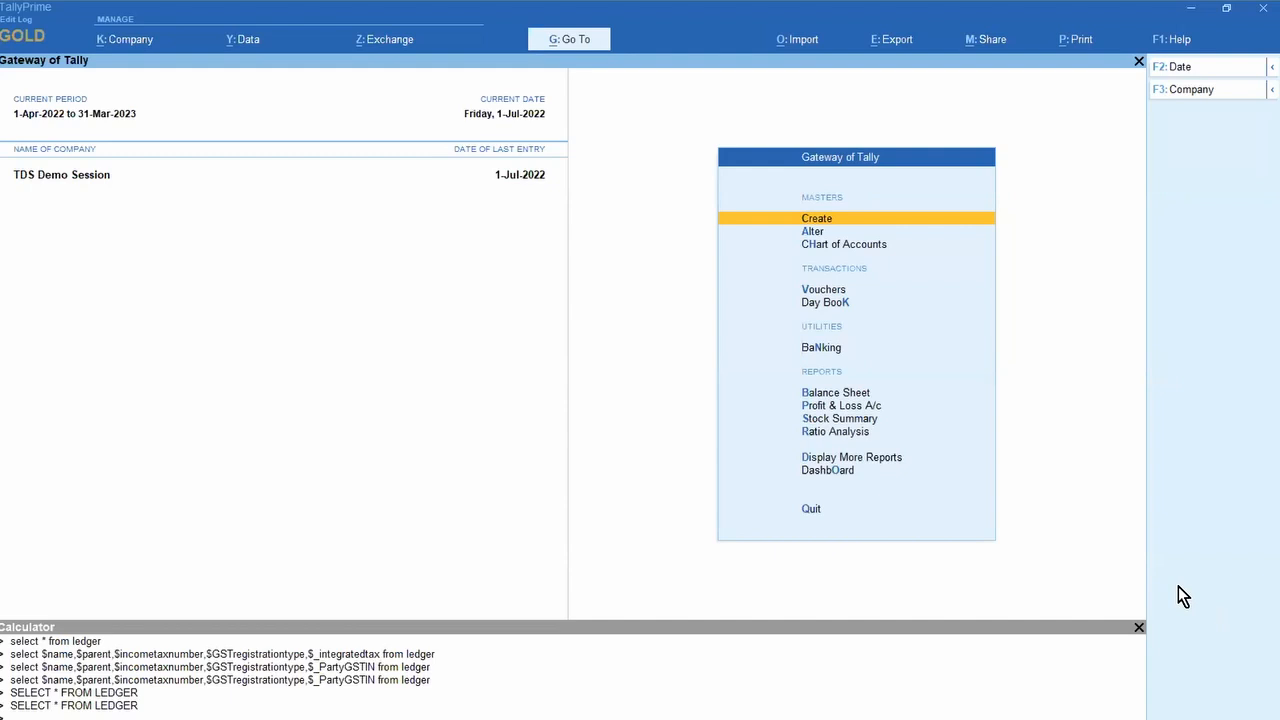
Step: In the chartered accountant's ledger, change GST registration type to Unregistered/Consumer
key("Down")
key("Return")
key("Return")
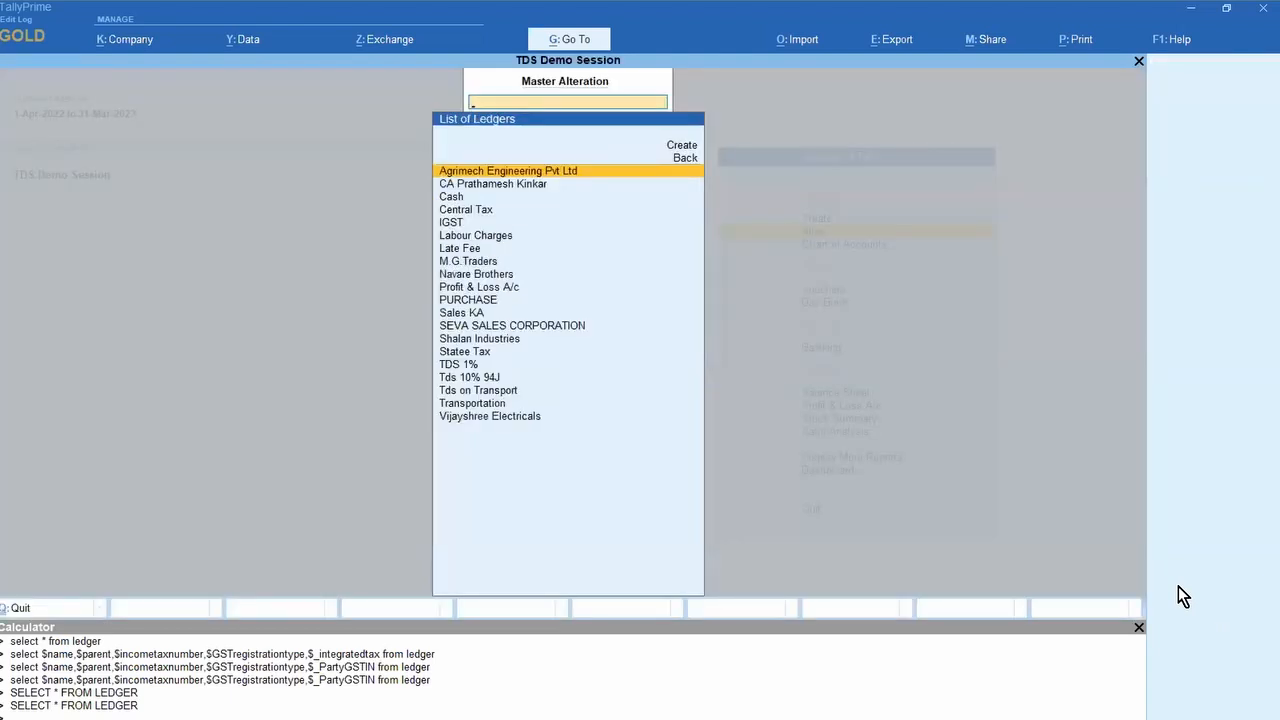
key("Down")
key("Return")
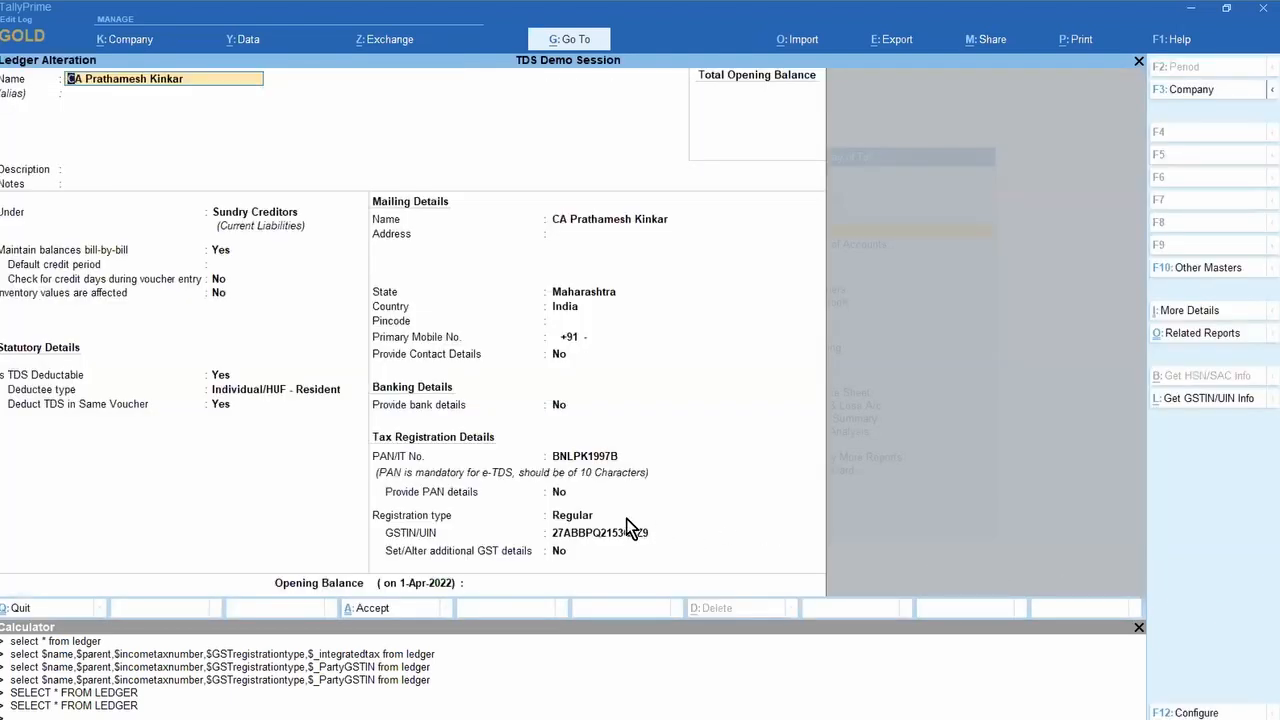
left_click(594, 520)
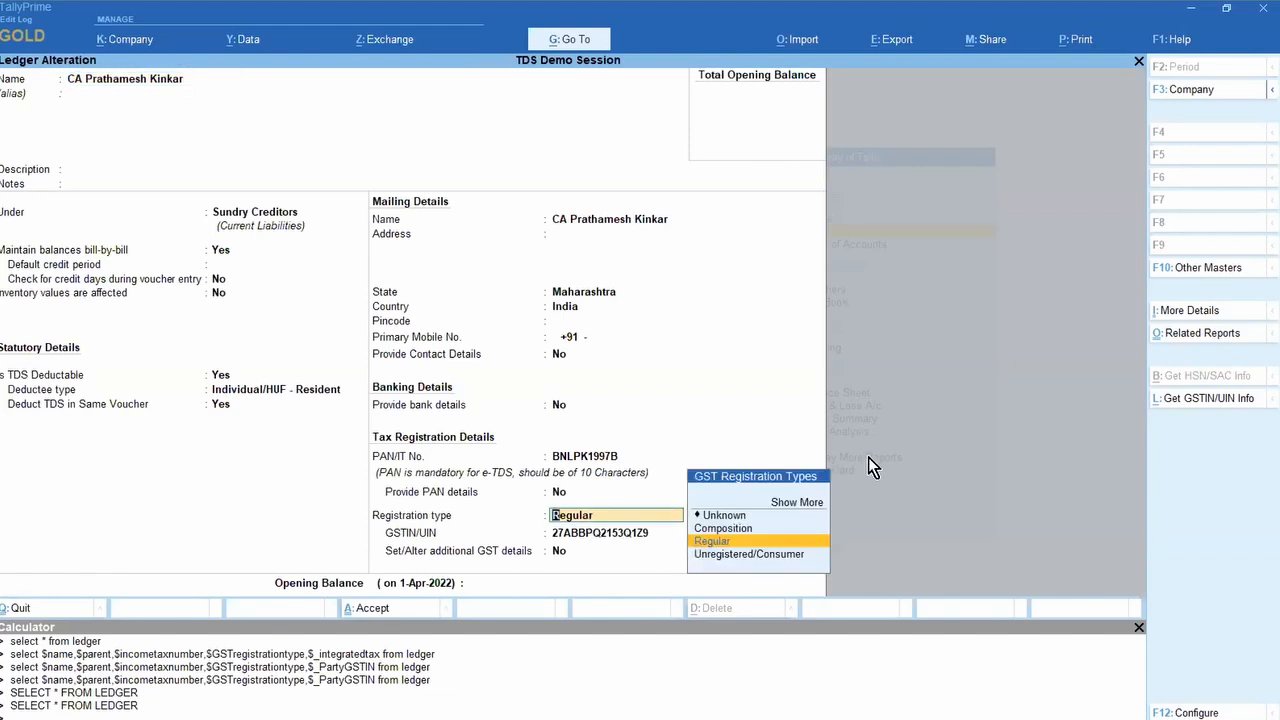
key("Return")
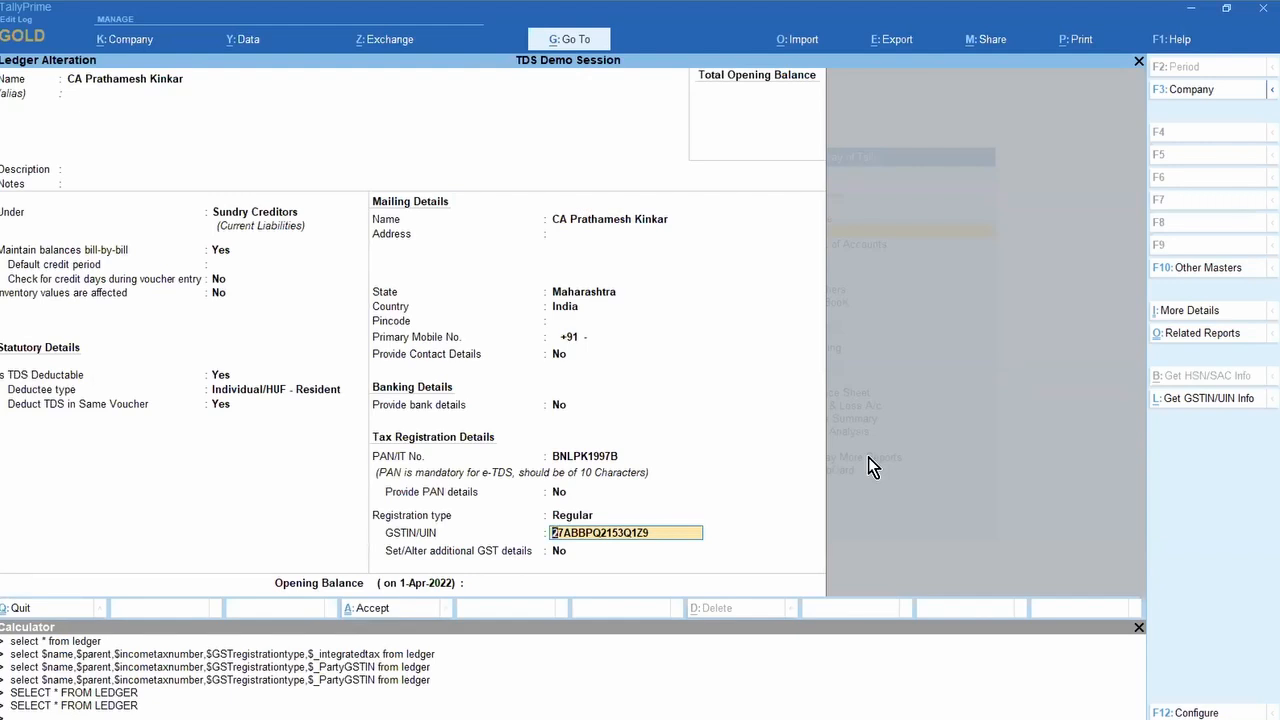
key("Up")
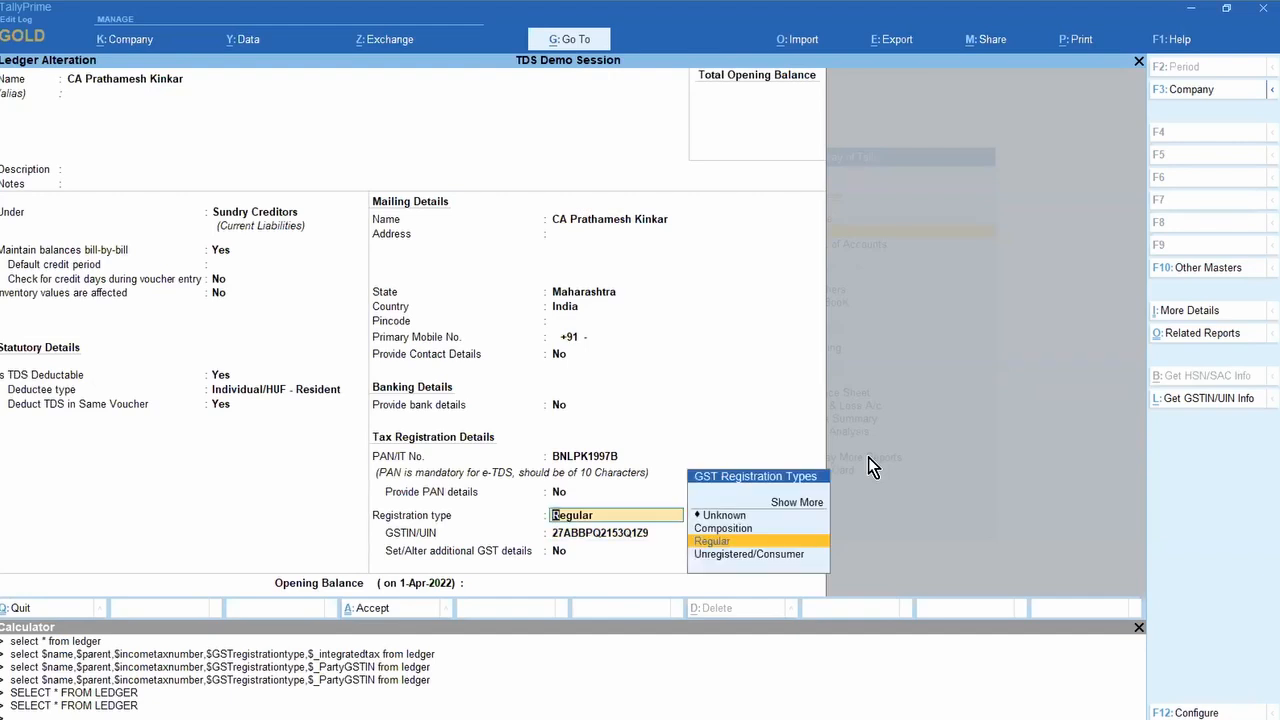
key("Down")
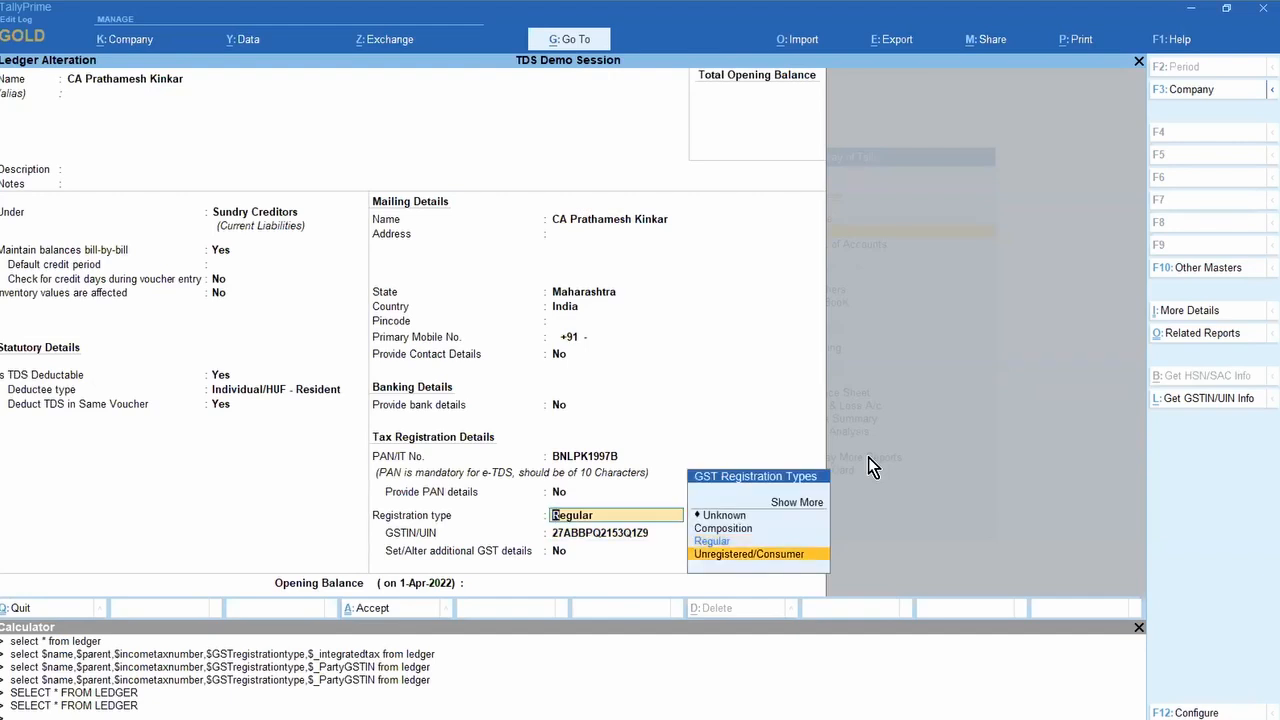
key("Return")
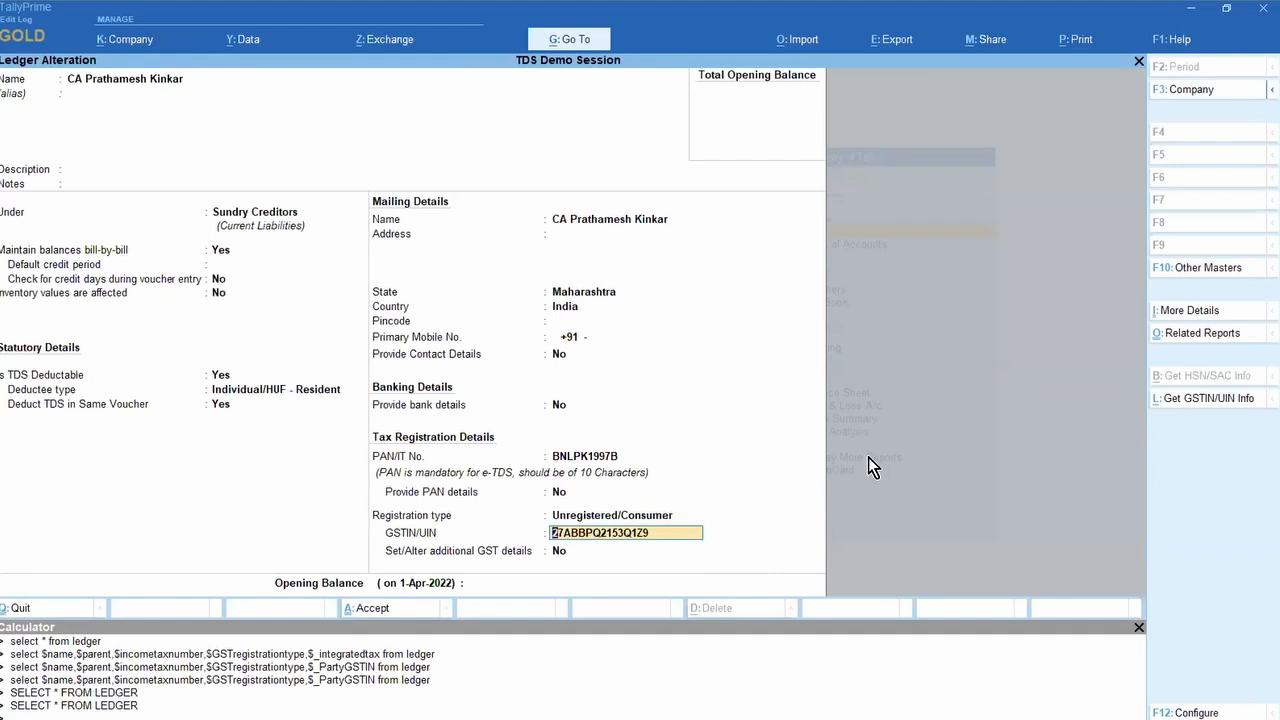
Step: Set the GST change effective date to 6-Dec-2023 and save the ledger
key("Return")
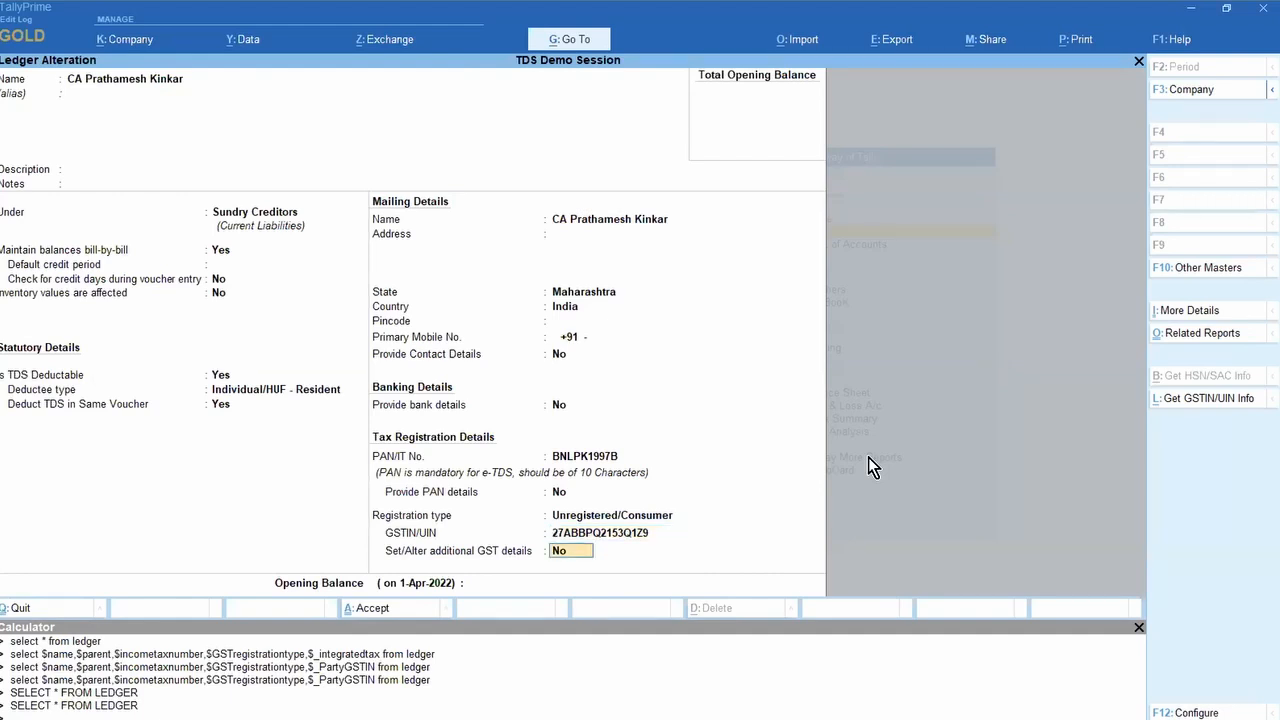
key("Return")
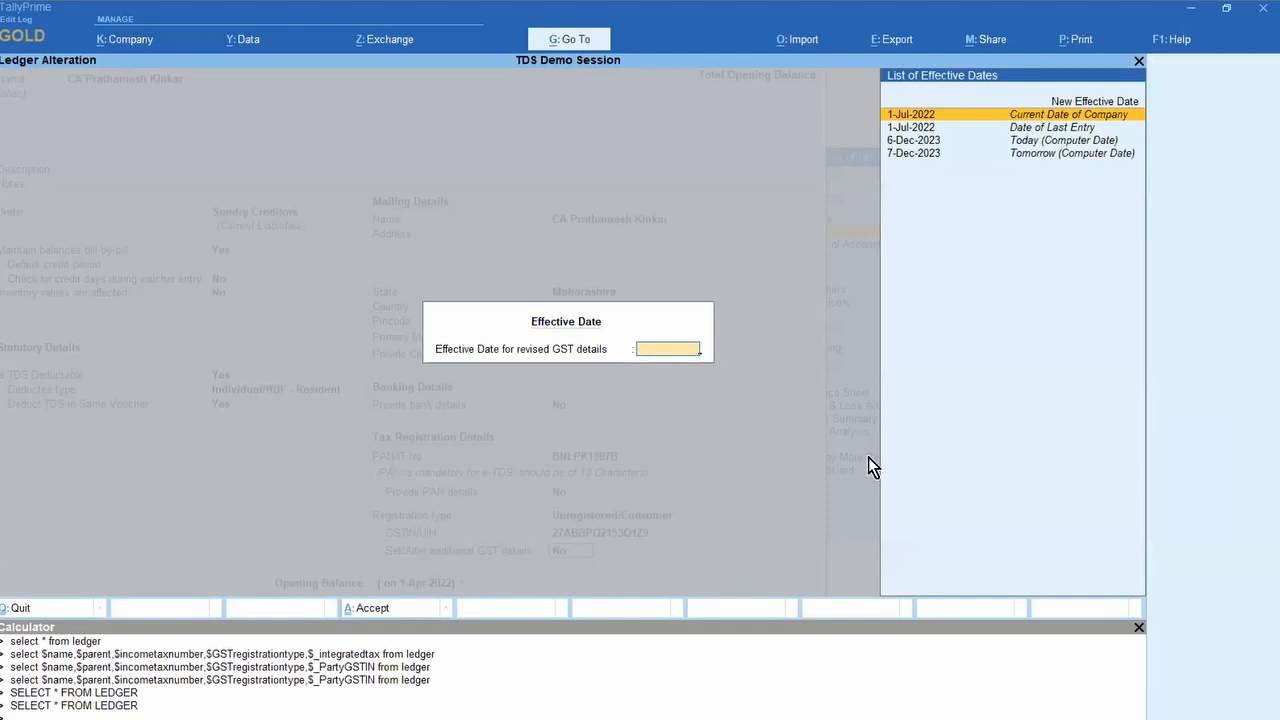
key("Down")
key("Down")
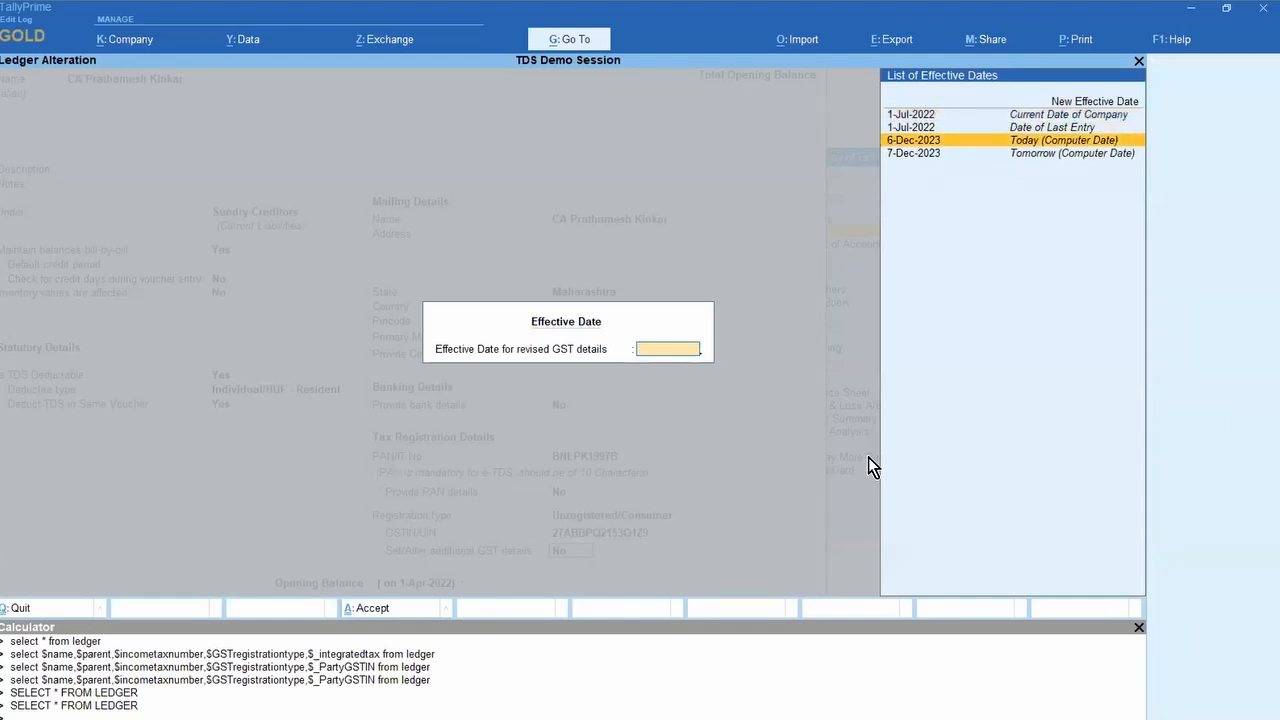
key("Return")
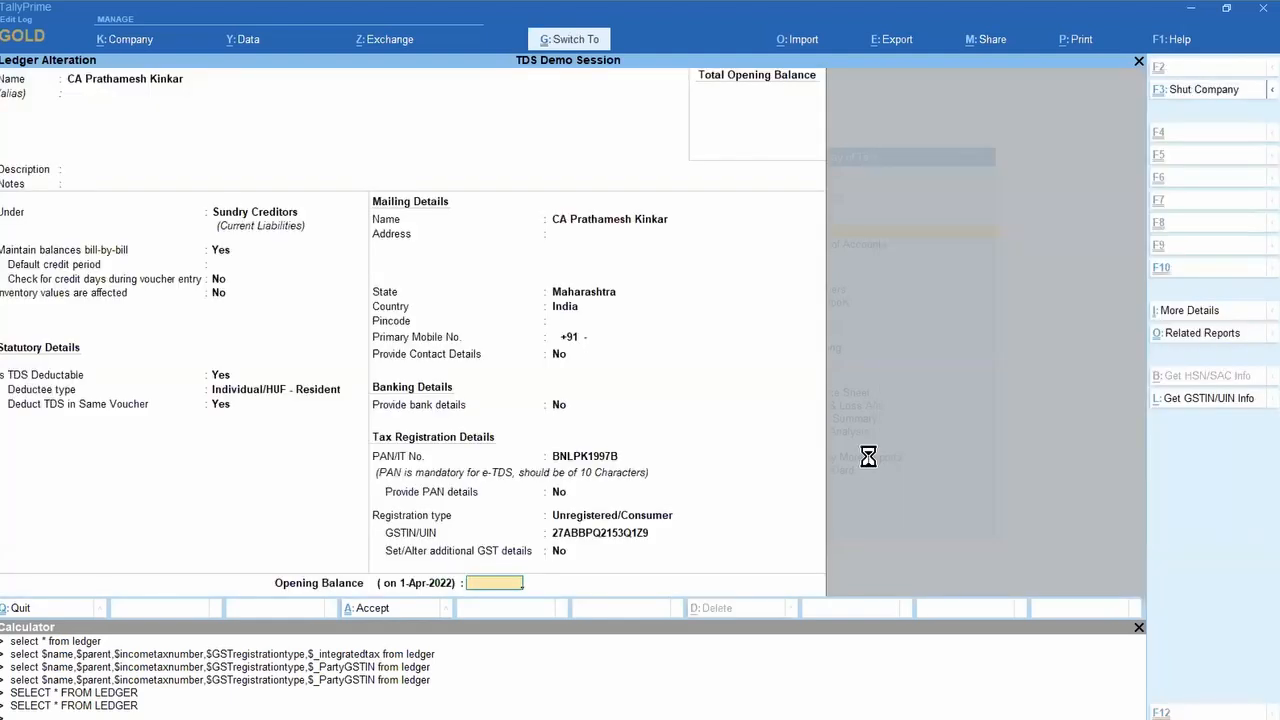
key("ctrl+a")
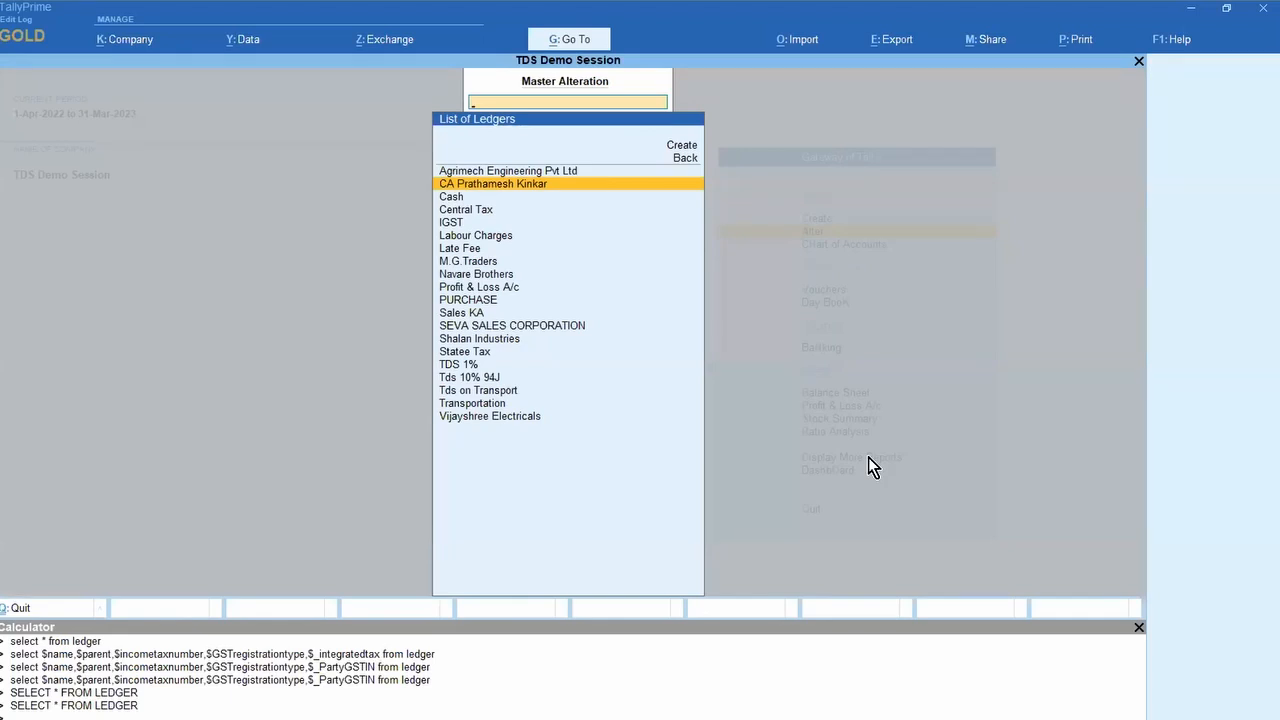
Step: Recheck the saved ledger, then return to the Gateway of Tally without quitting TallyPrime
key("Return")
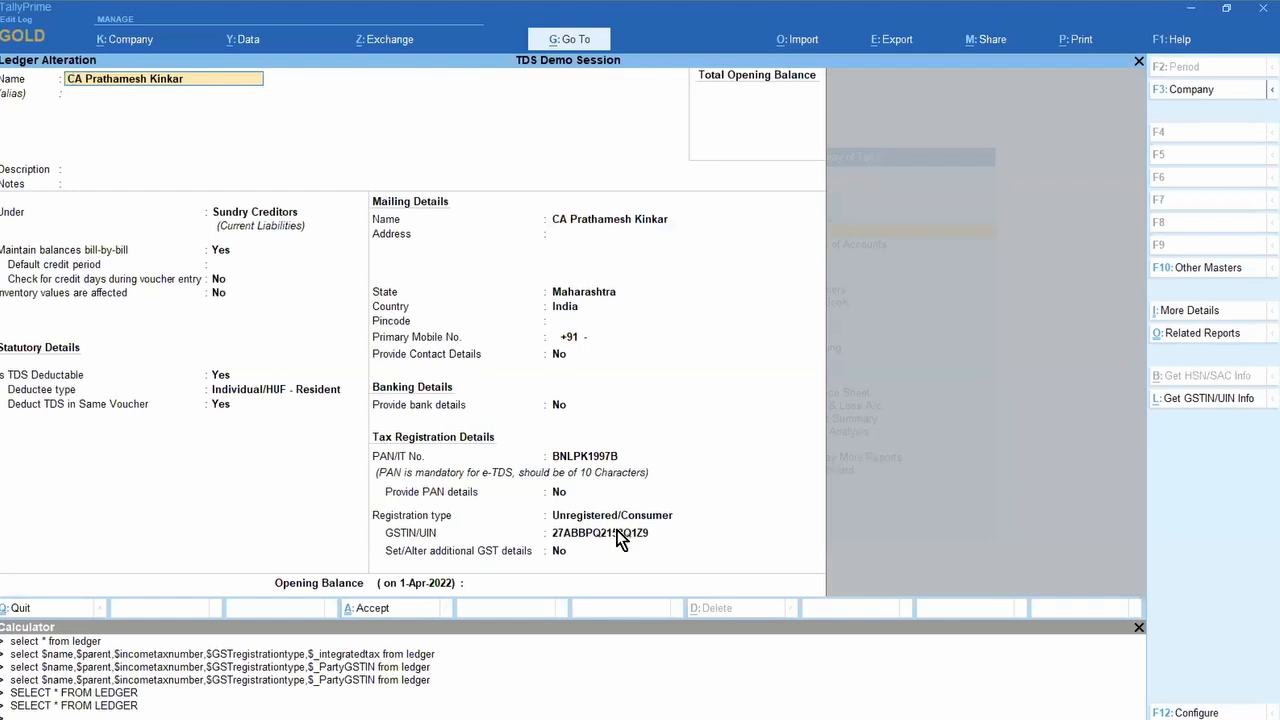
key("BackSpace")
key("Escape")
key("y")
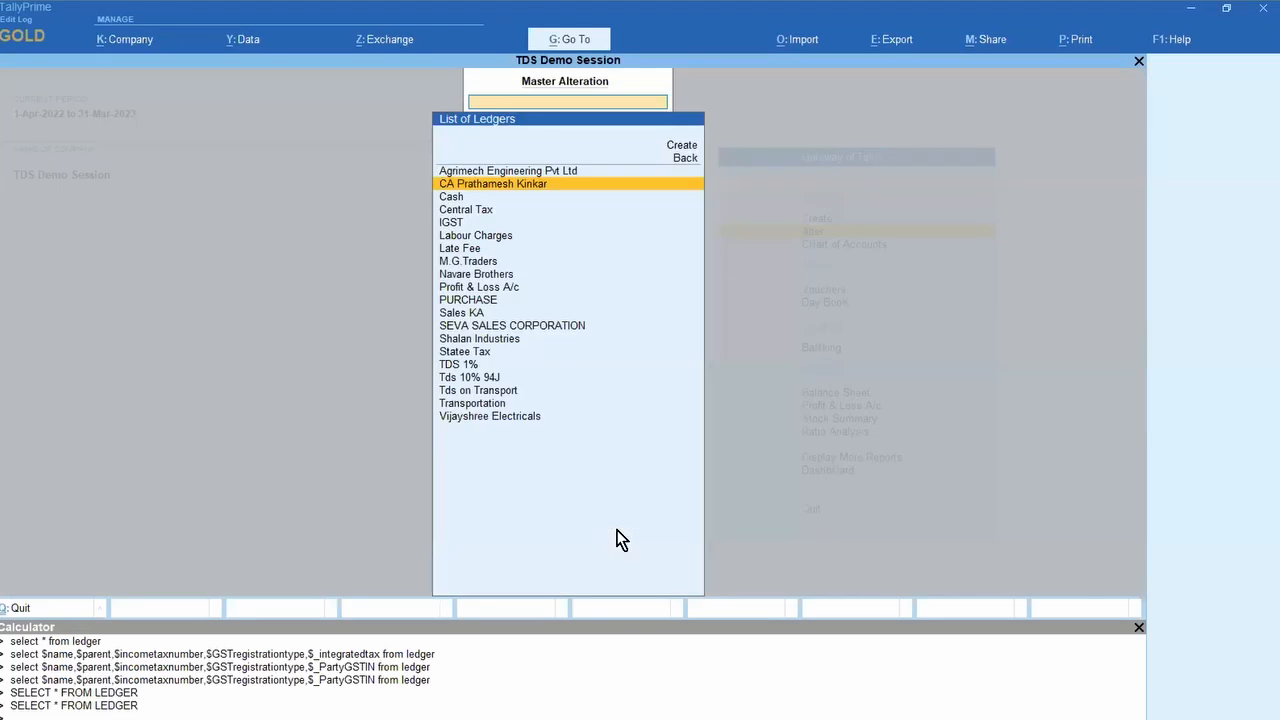
key("Escape")
key("Escape")
key("n")
key("Up")
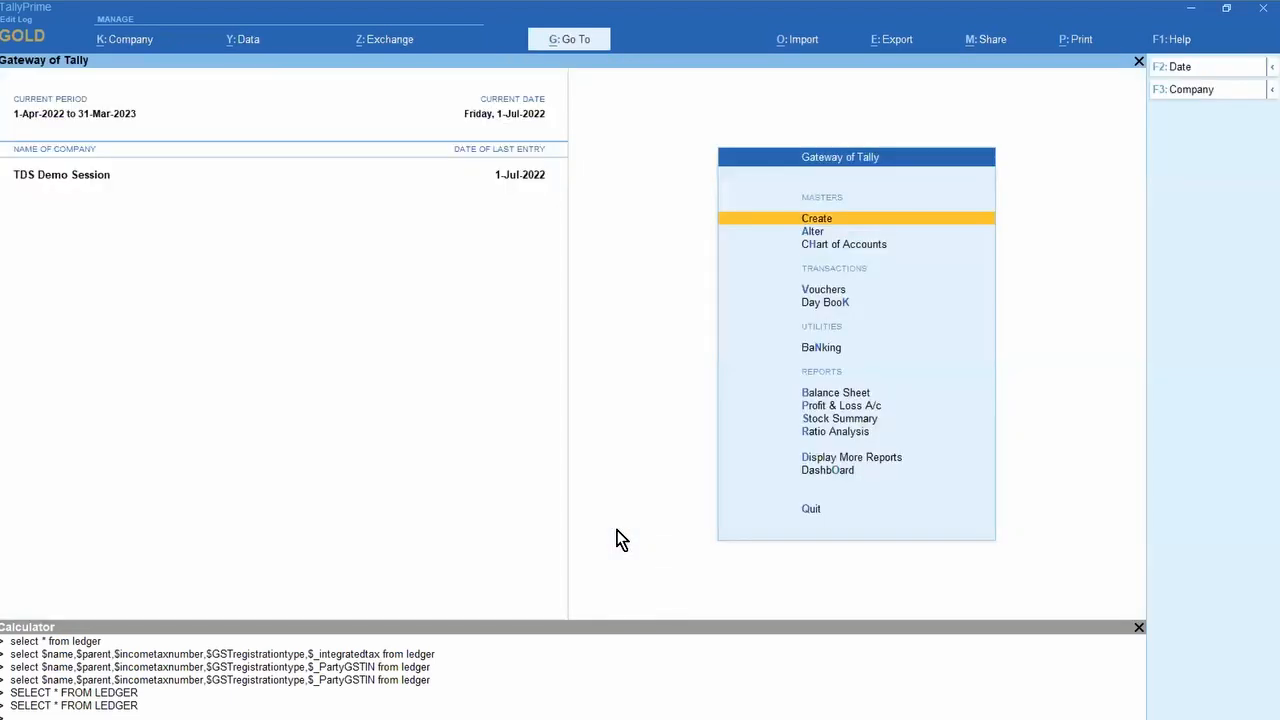
Step: In F11 company features, set the Karnataka GST registration status to Inactive
key("F11")
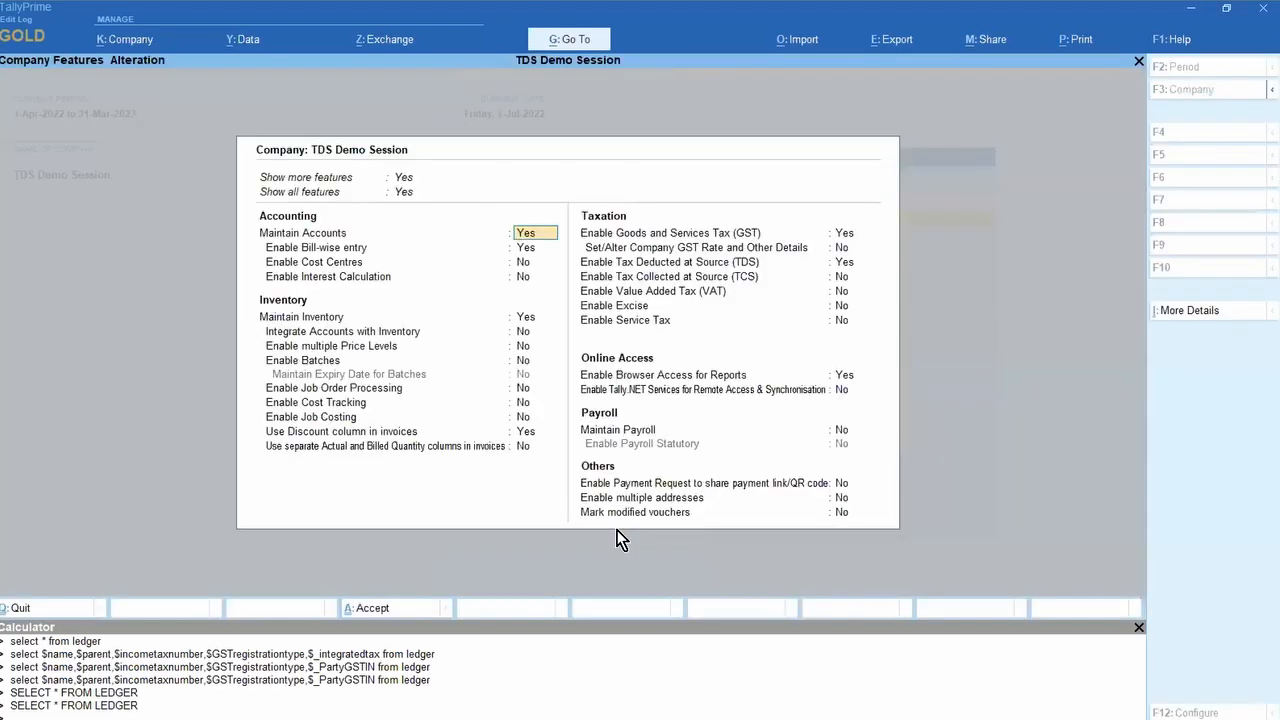
left_click(843, 233)
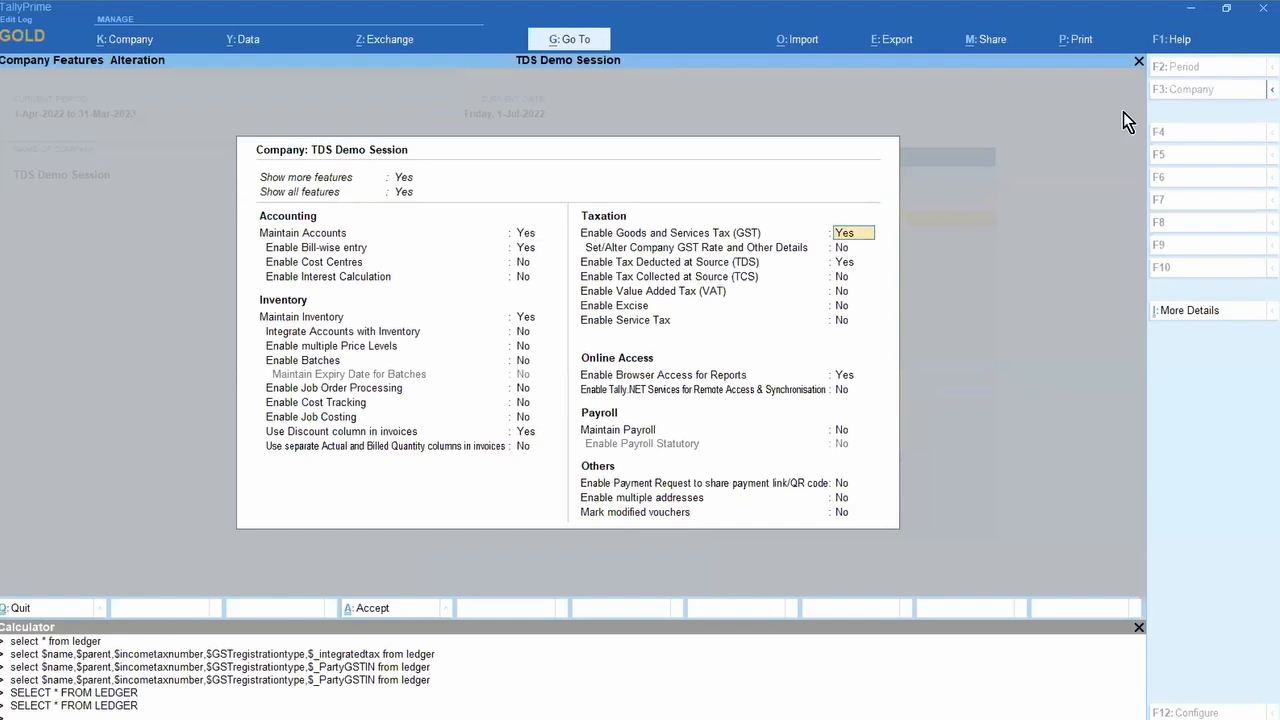
key("Return")
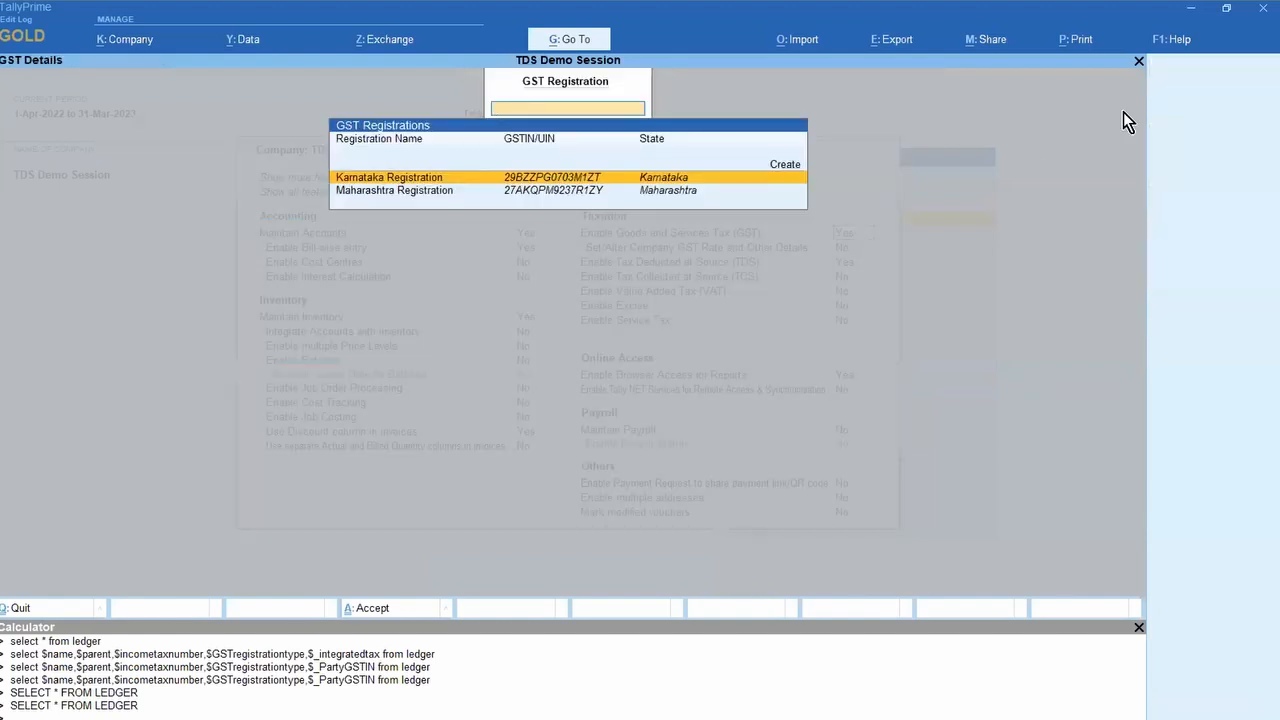
key("Return")
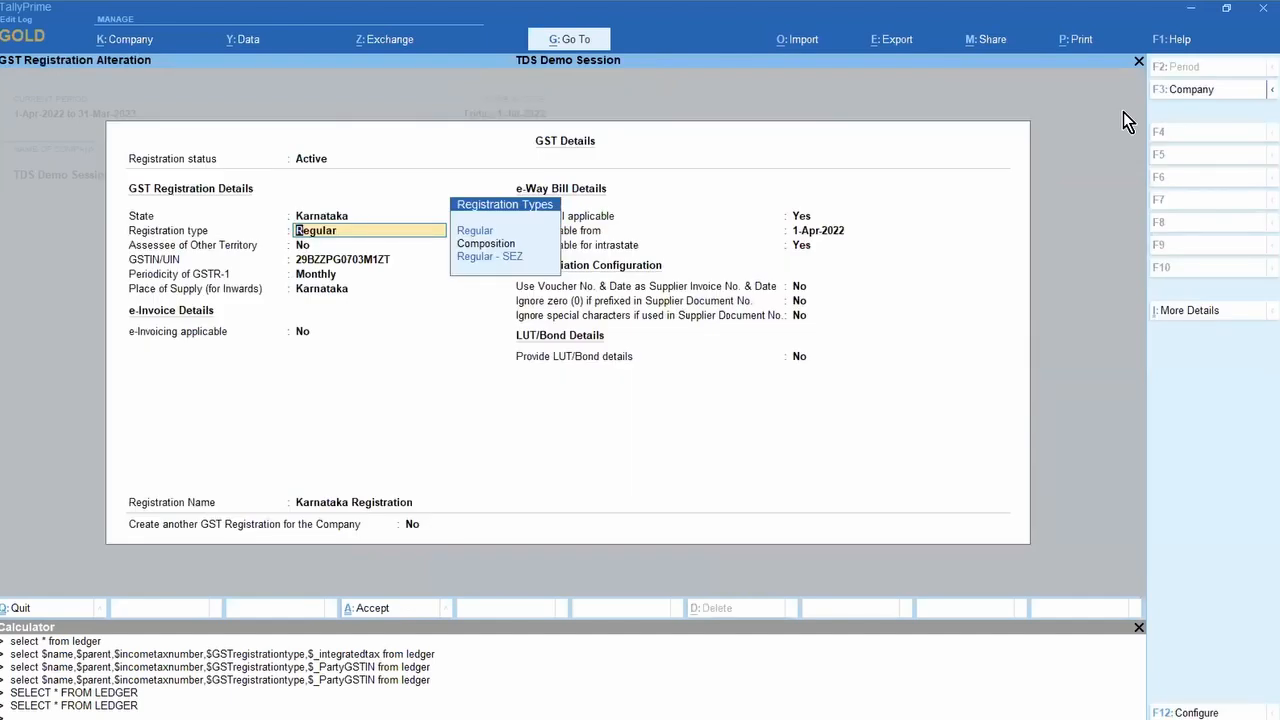
key("BackSpace")
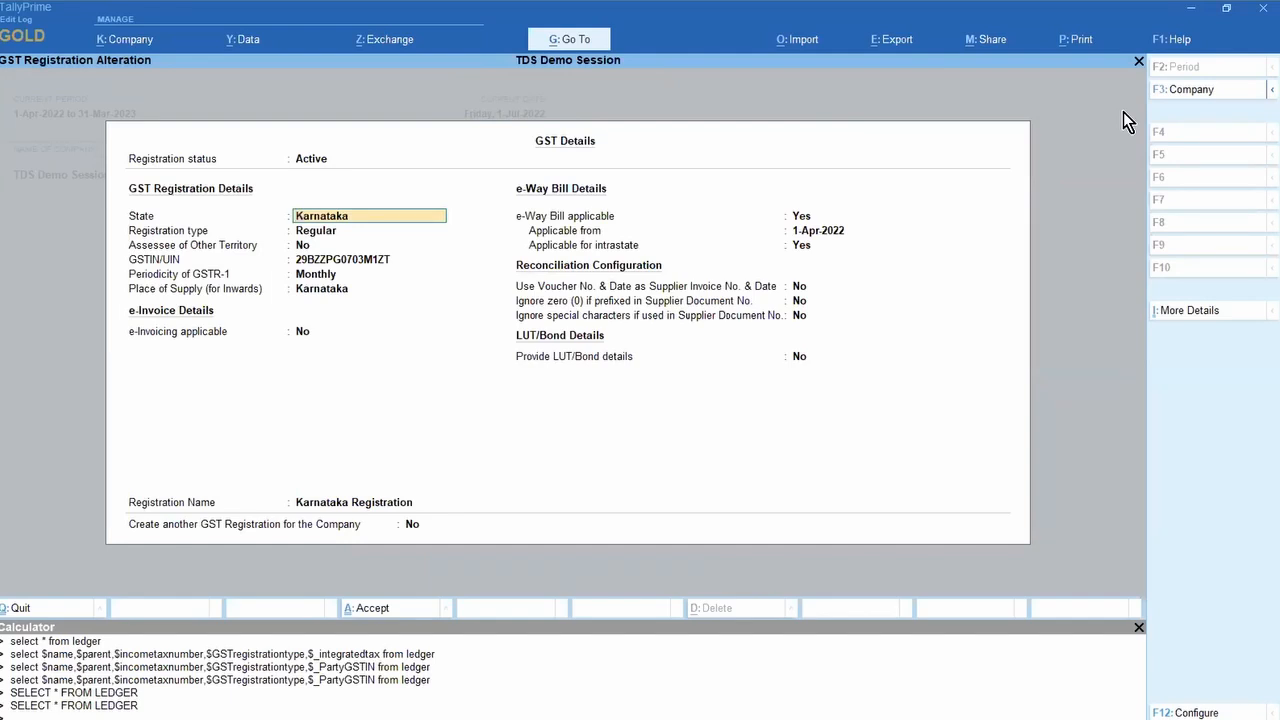
key("BackSpace")
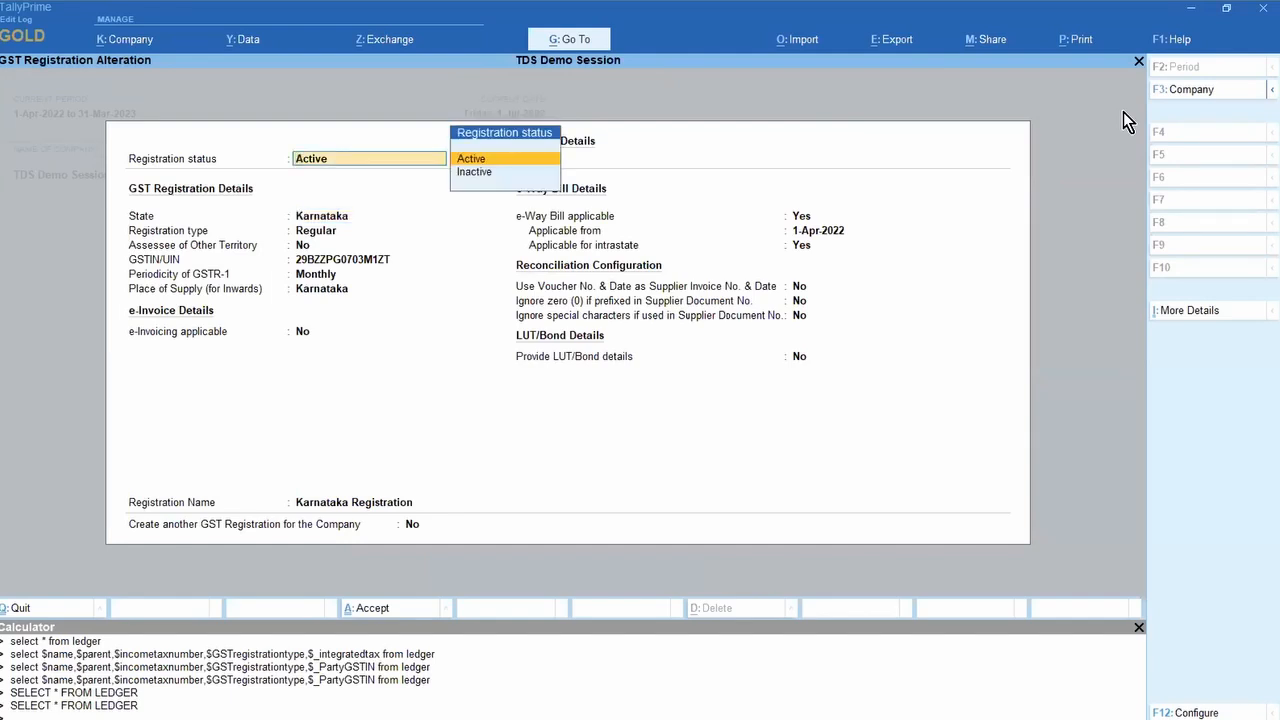
key("Down")
key("Return")
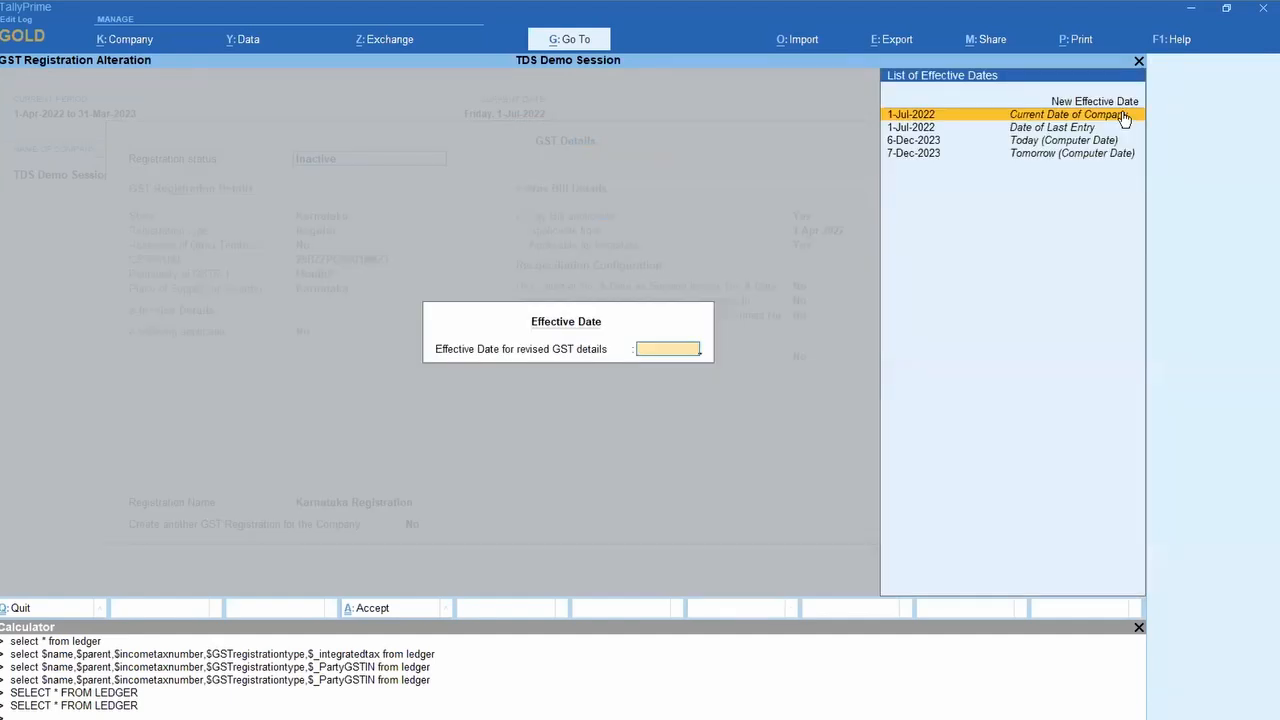
Step: Give the Inactive status a new effective date of 1.1.24 and save the registration
key("Down")
key("Down")
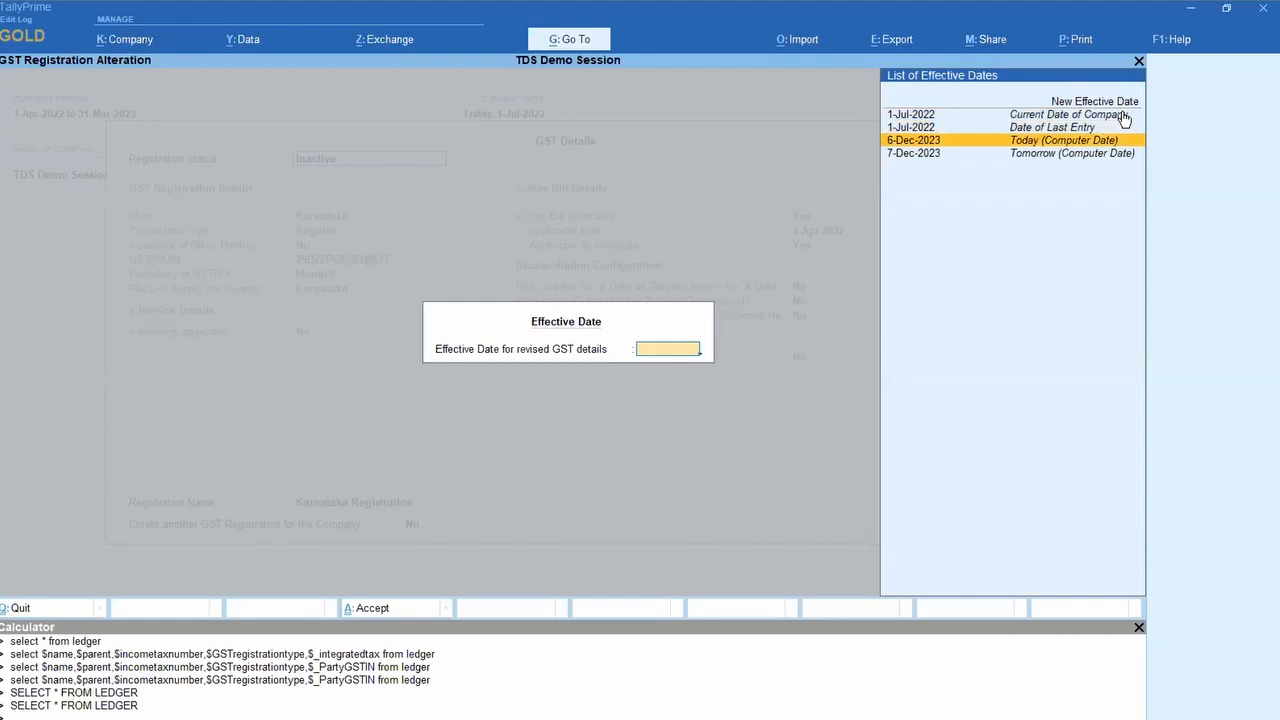
key("Up")
key("Up")
key("Up")
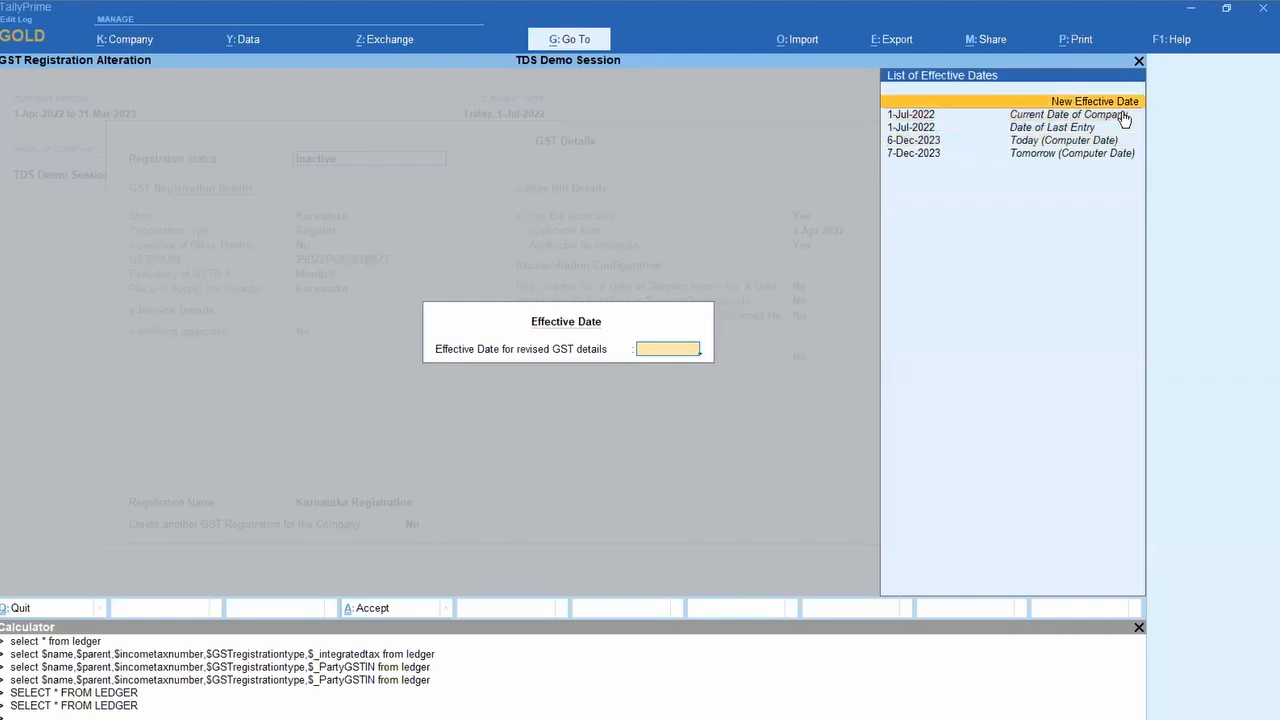
key("Down")
key("Down")
key("Down")
key("Down")
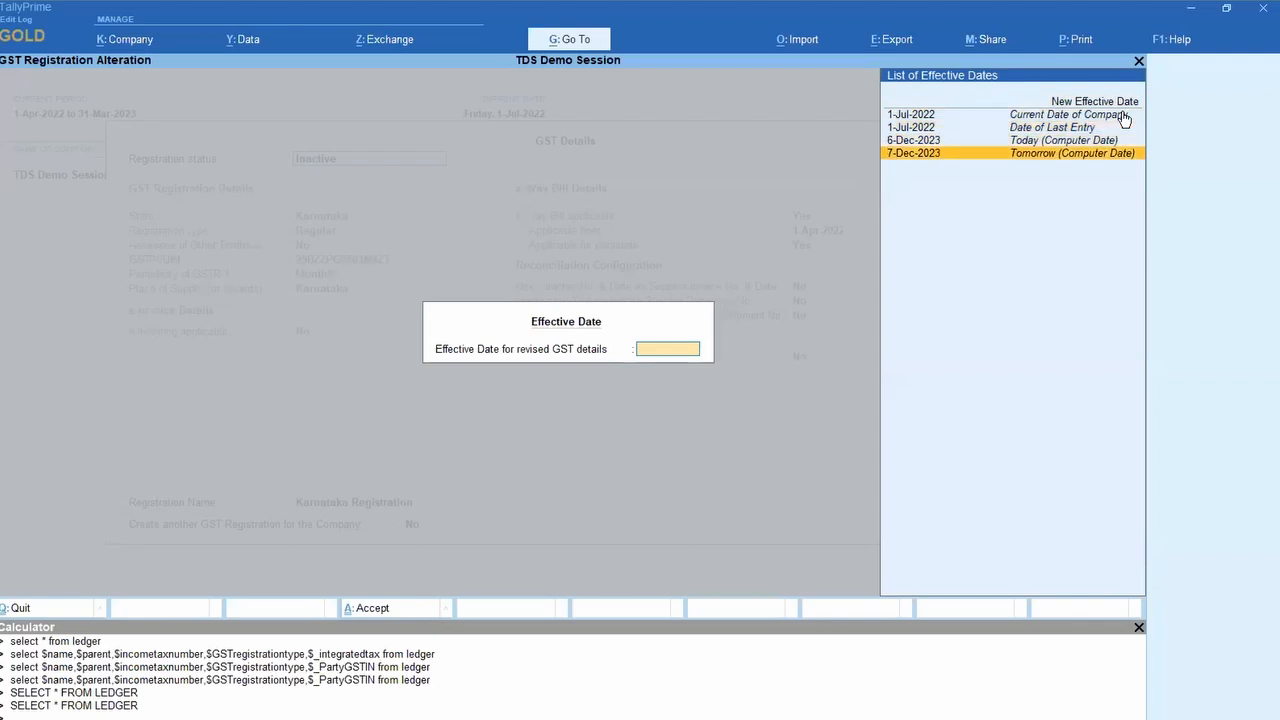
key("Up")
key("Up")
key("Up")
key("Down")
key("Down")
key("Down")
key("Down")
key("Up")
key("Up")
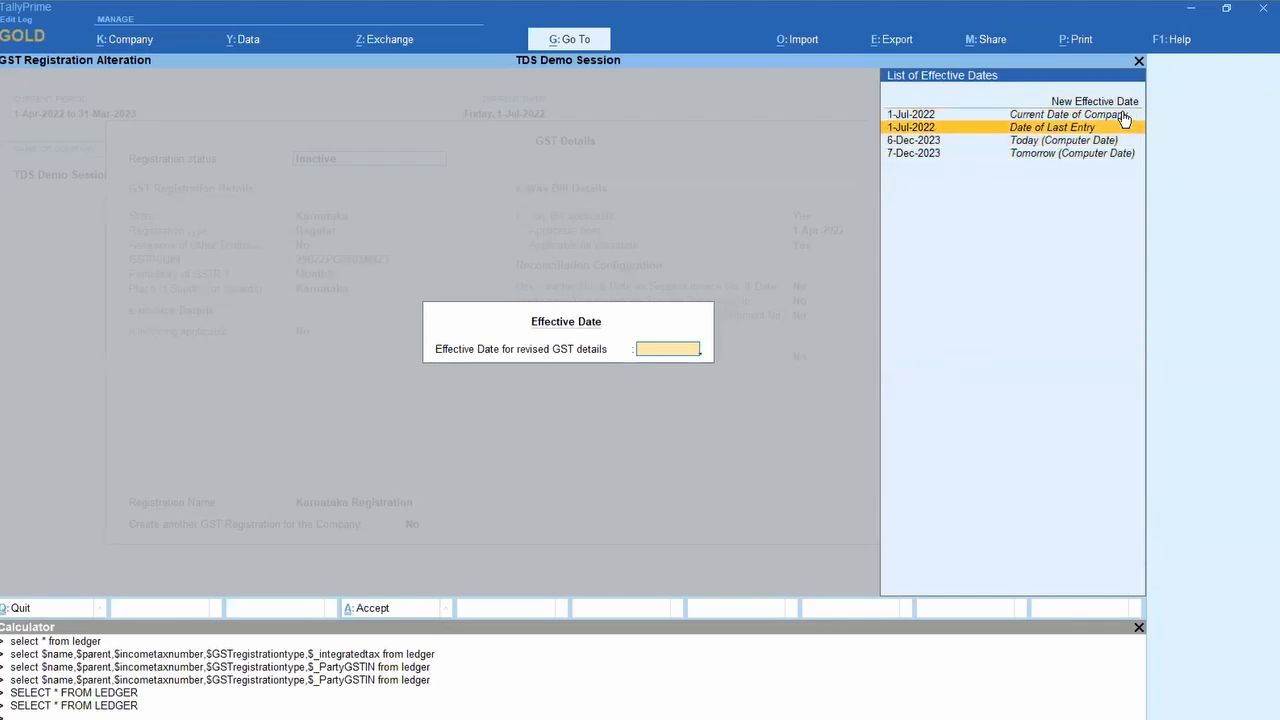
key("Up")
key("Up")
key("Return")
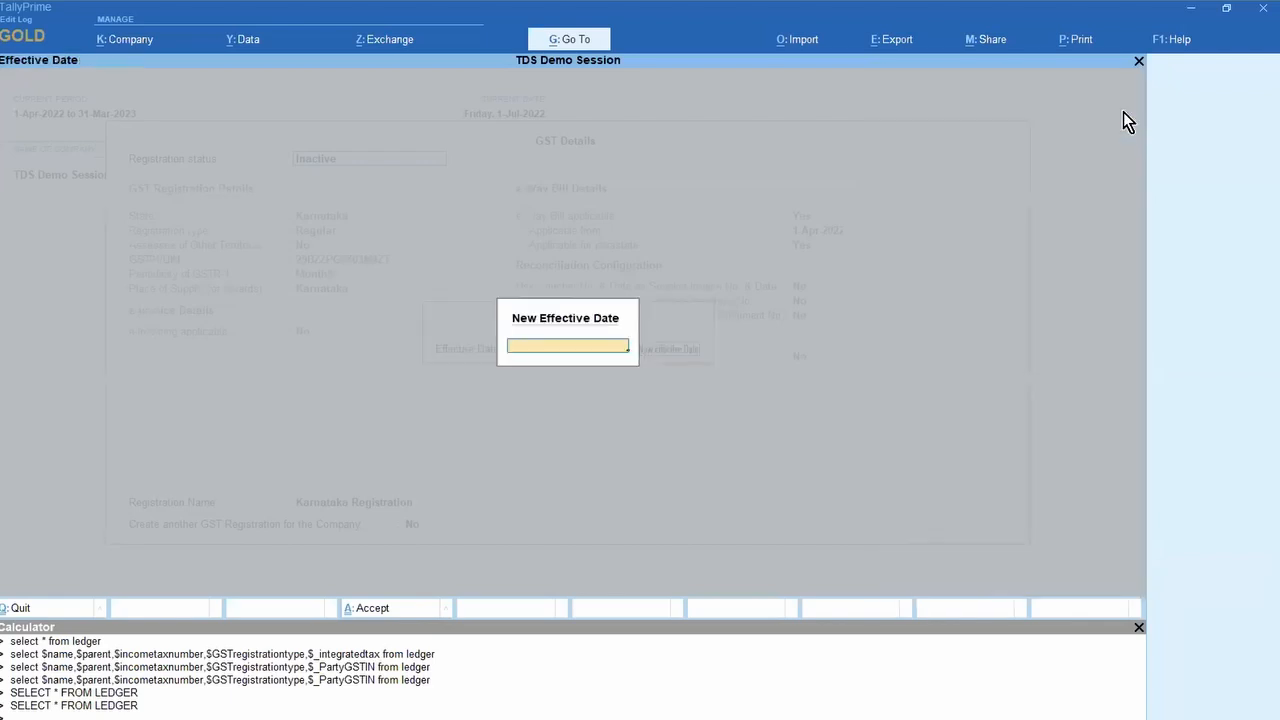
type("1.1.24")
key("Return")
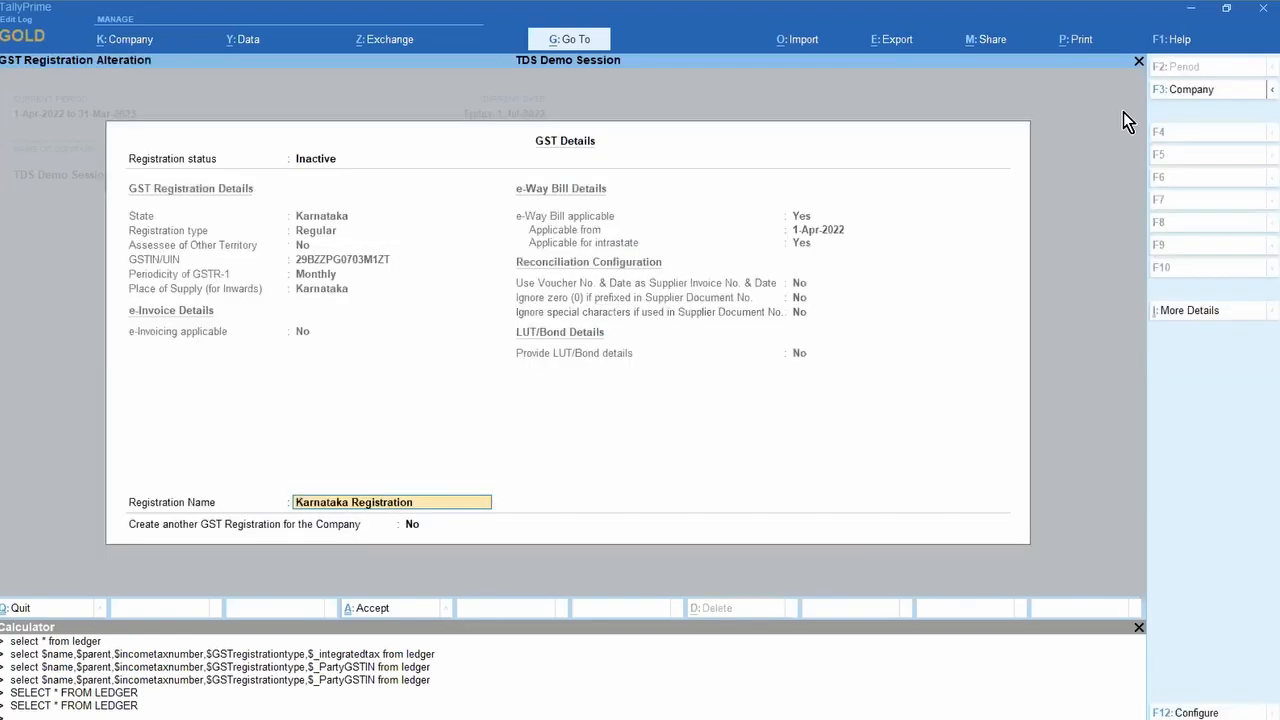
key("ctrl+a")
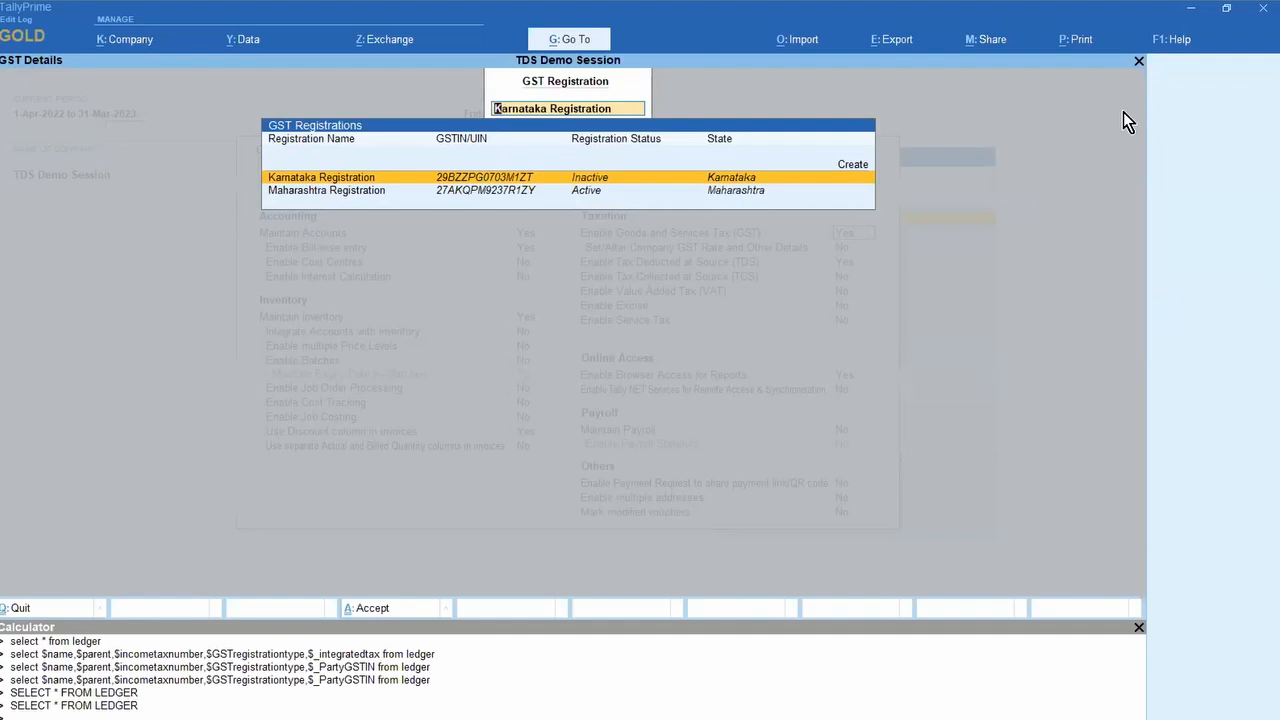
Step: Close the GST registrations list and accept the company features screen
key("BackSpace")
key("Escape")
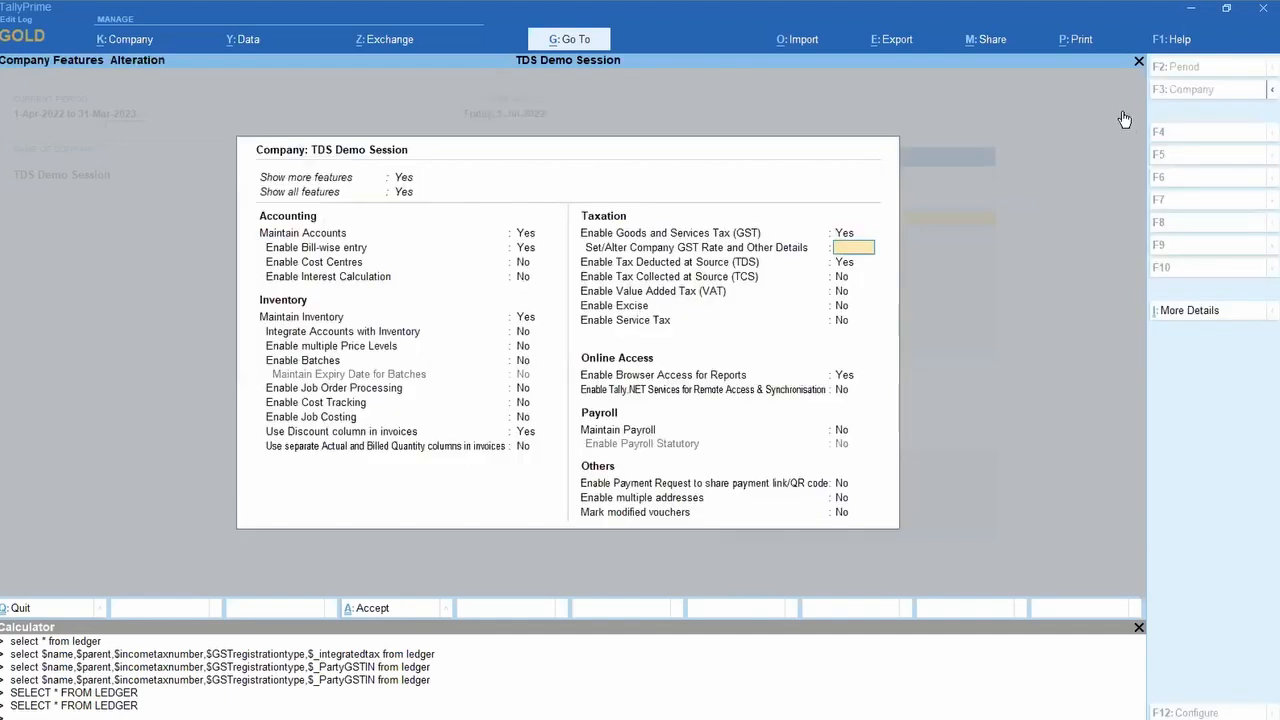
key("ctrl+a")
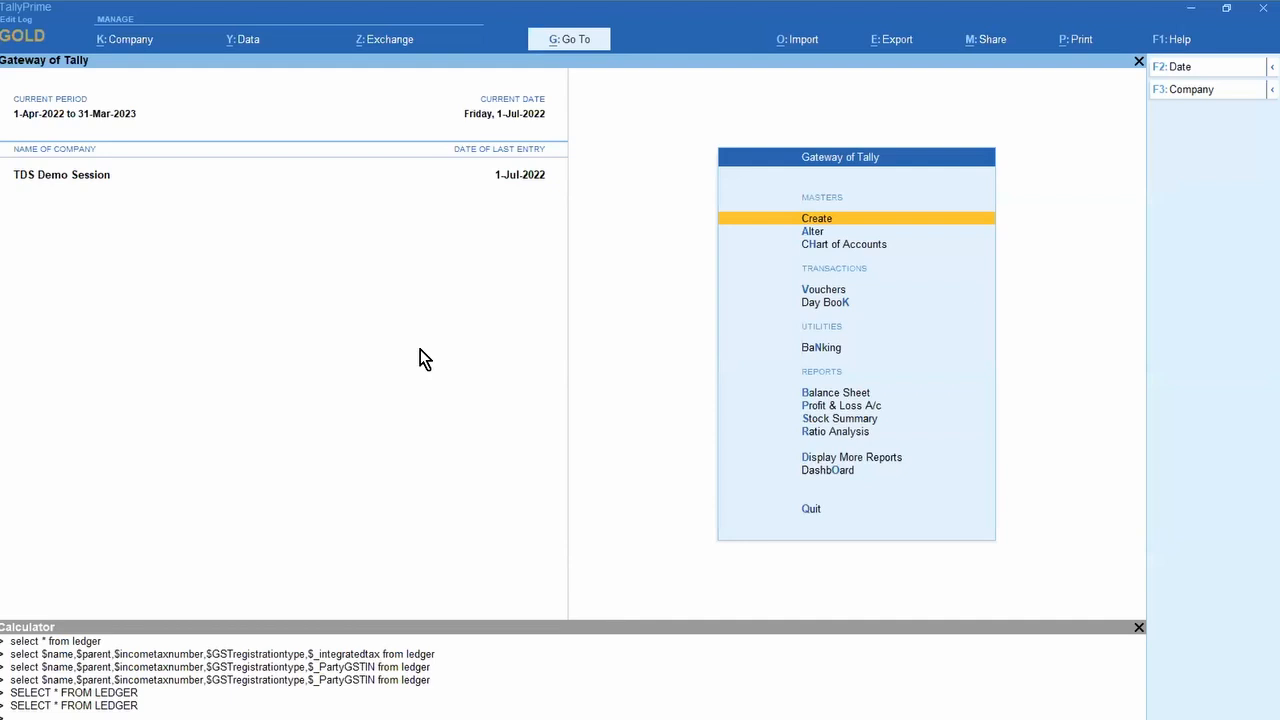
Step: Close the Calculator and open the GSTR-1 report under Statutory > GST Reports
left_click(1139, 627)
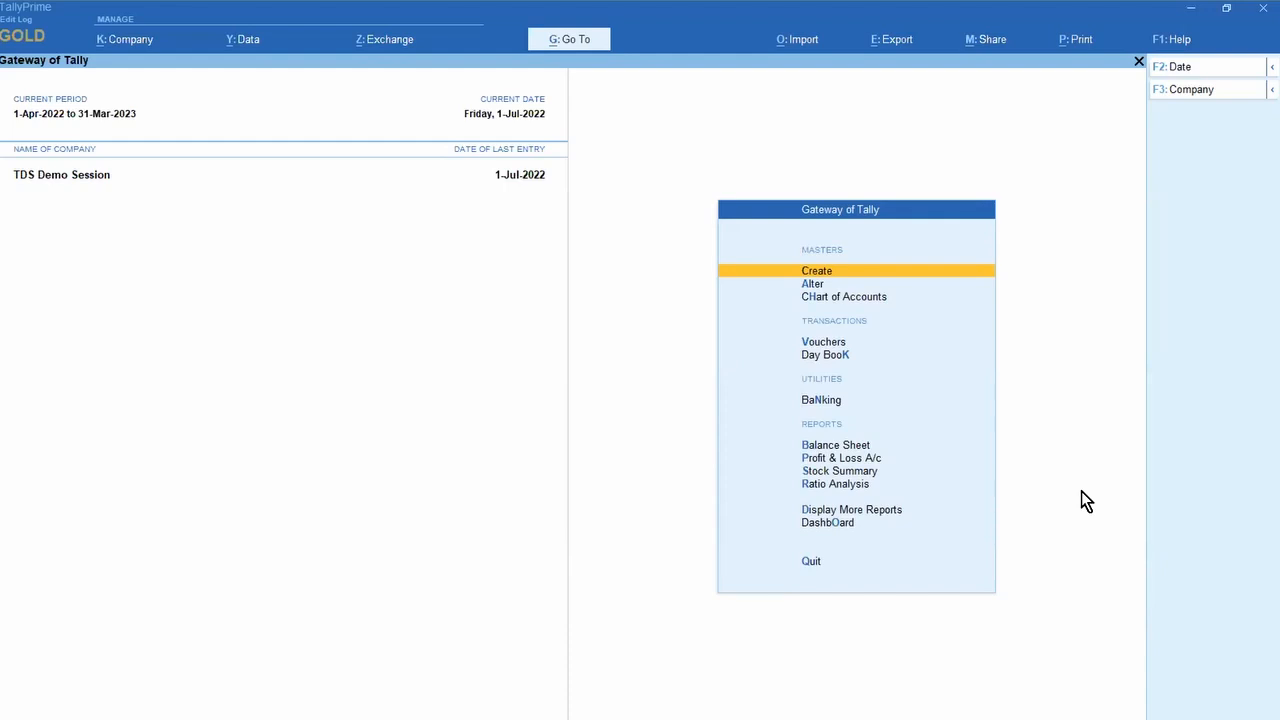
key("d")
key("s")
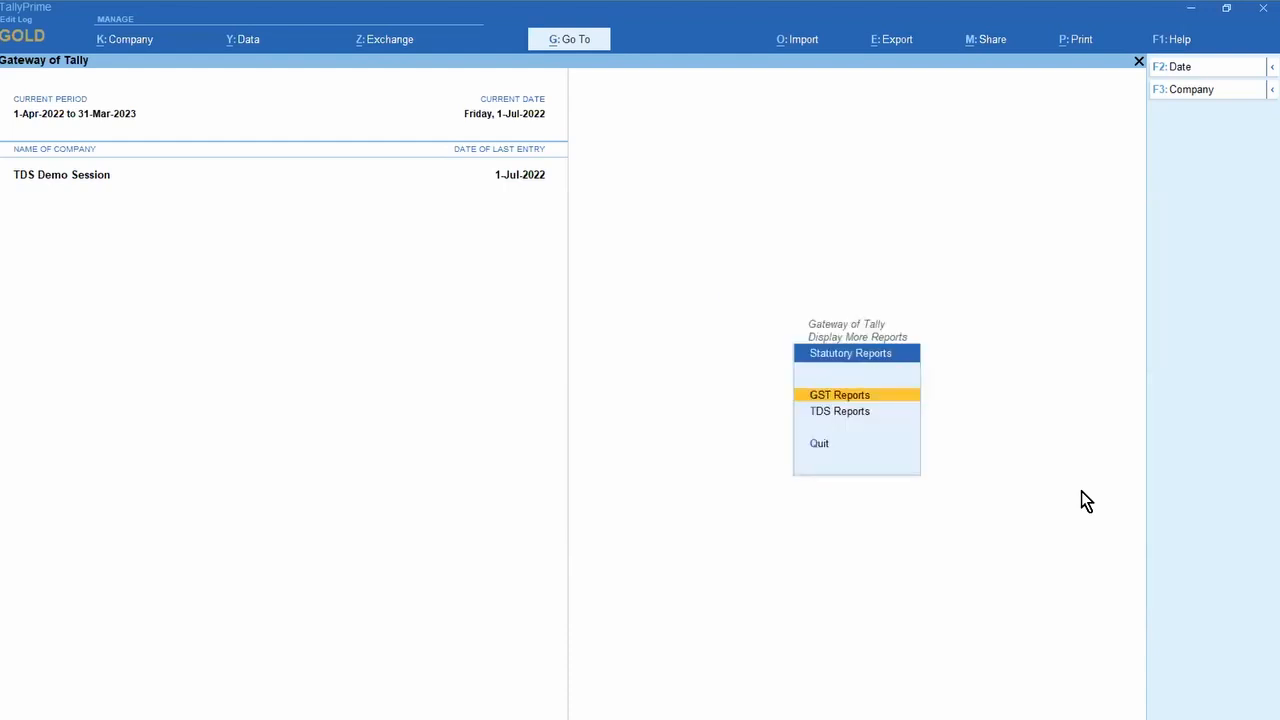
key("g")
key("Return")
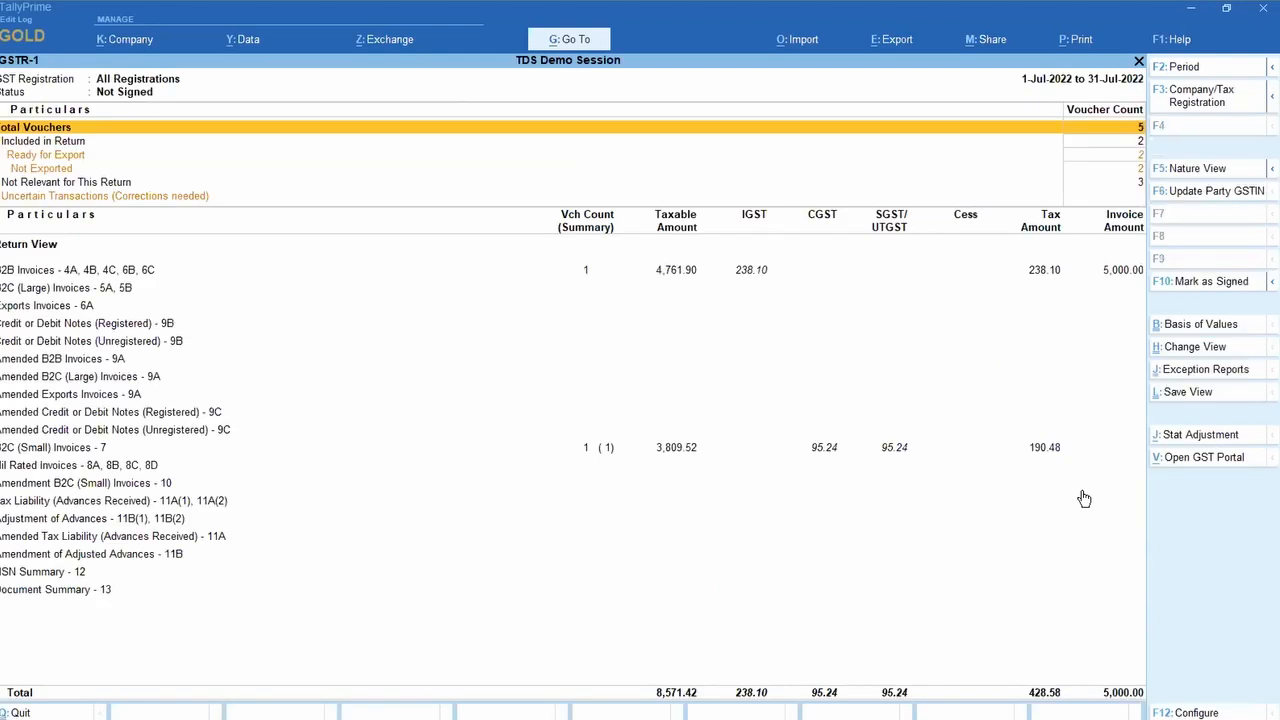
Step: Drill into the Document Summary - 13 section of GSTR-1
key("Down")
key("Down")
key("Down")
key("Down")
key("Down")
key("Down")
key("Up")
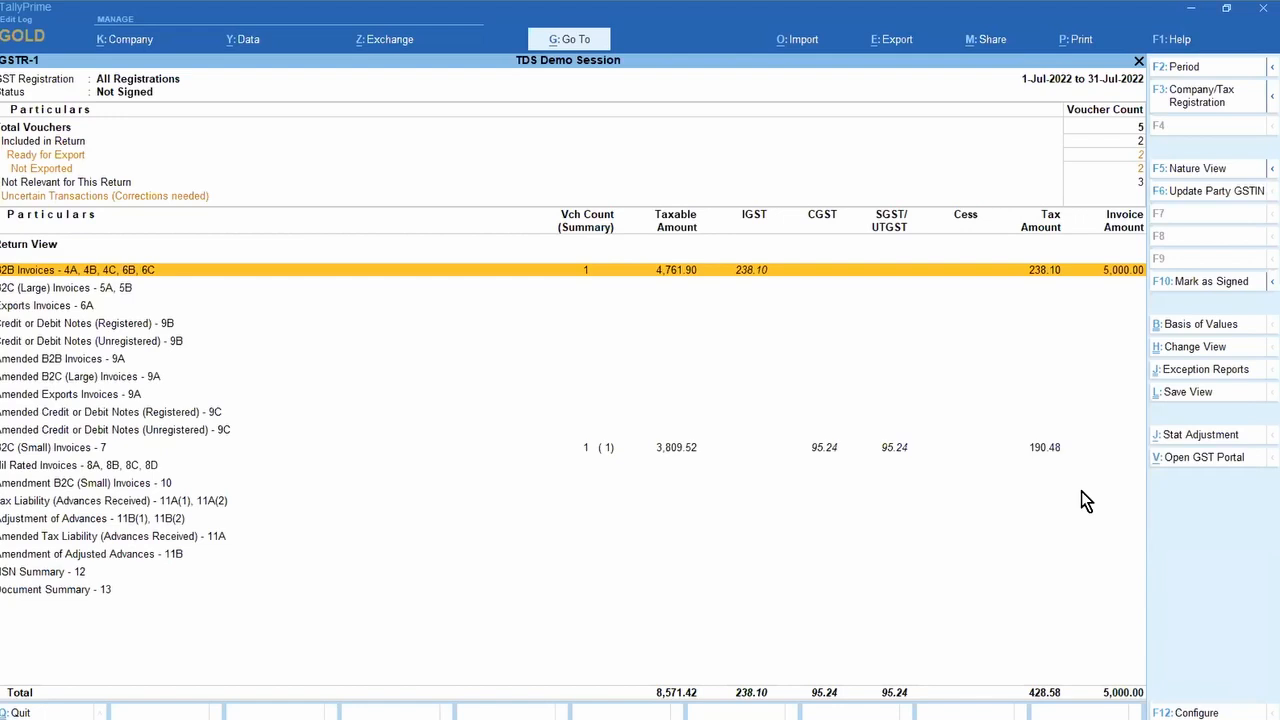
key("End")
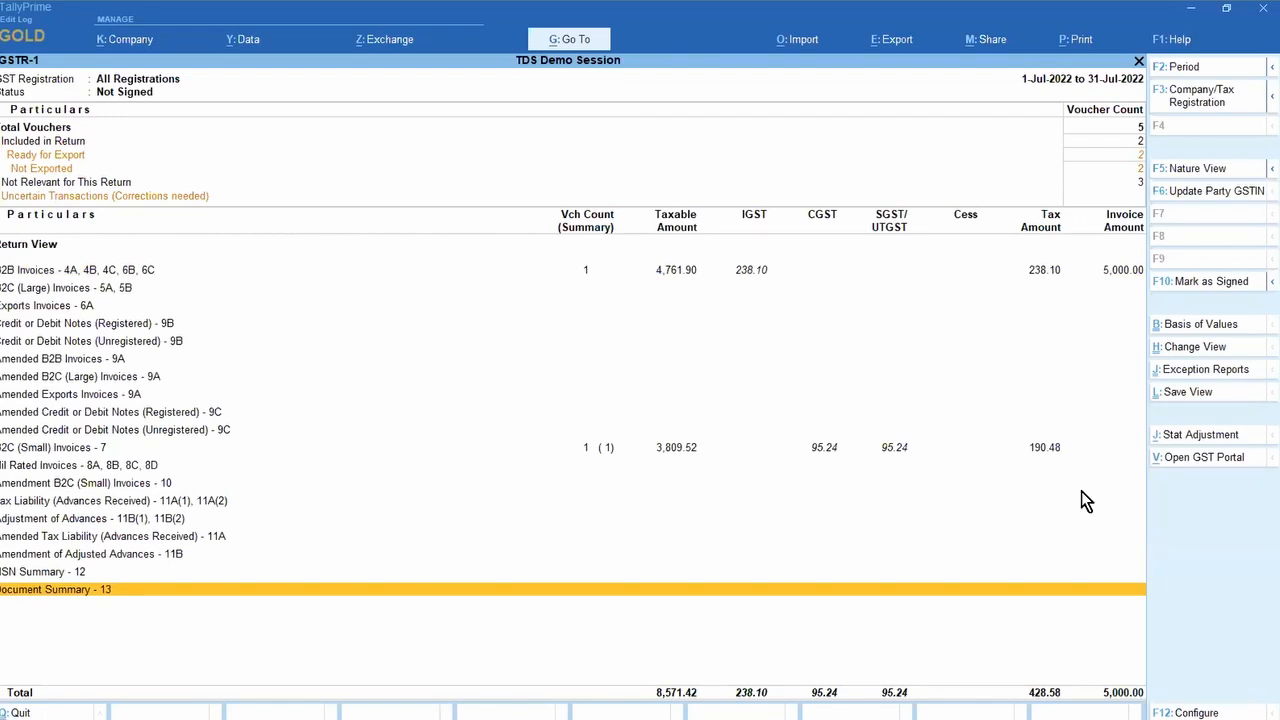
key("Return")
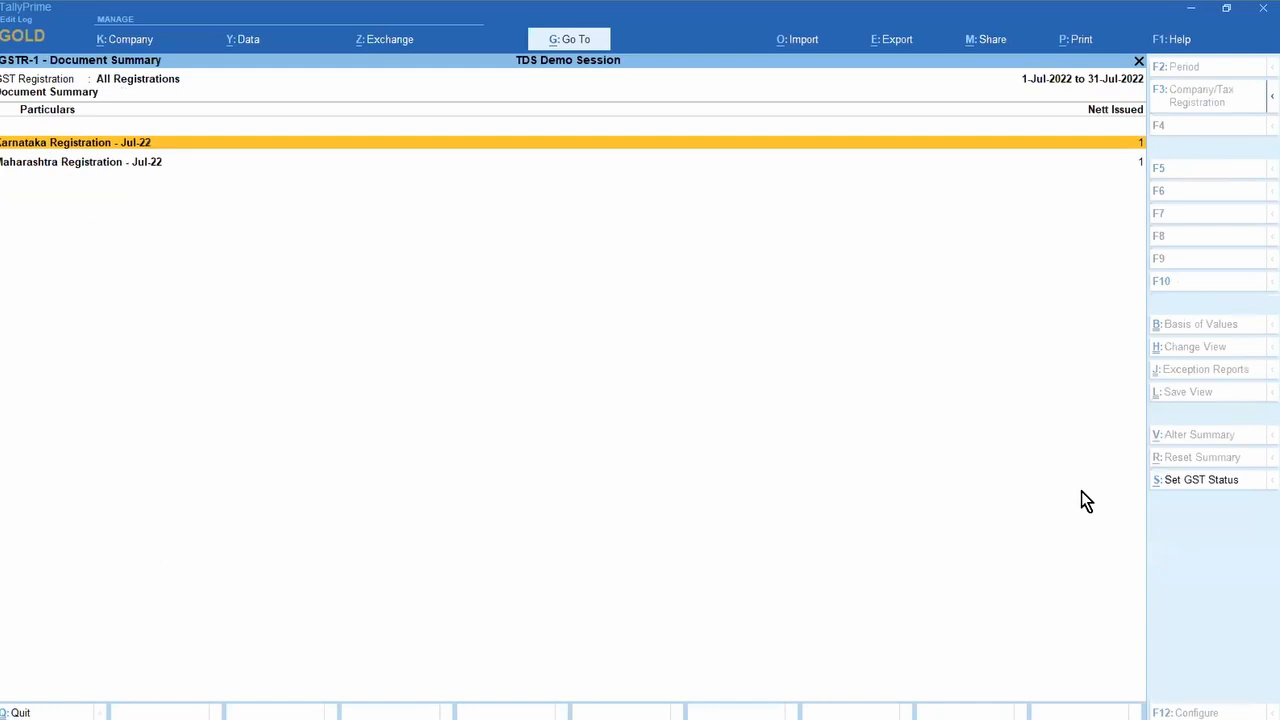
Step: Compare the Karnataka and Maharashtra rows in the Document Summary, then close it
key("Down")
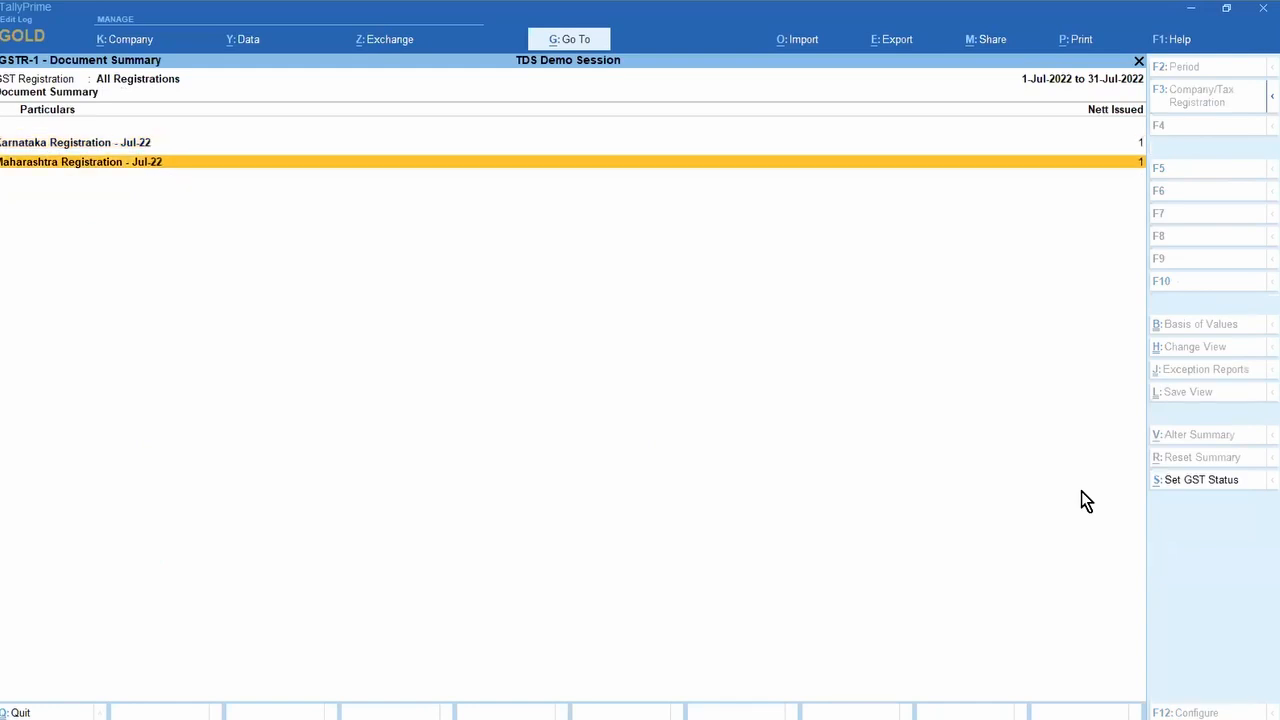
key("Up")
key("Down")
key("Up")
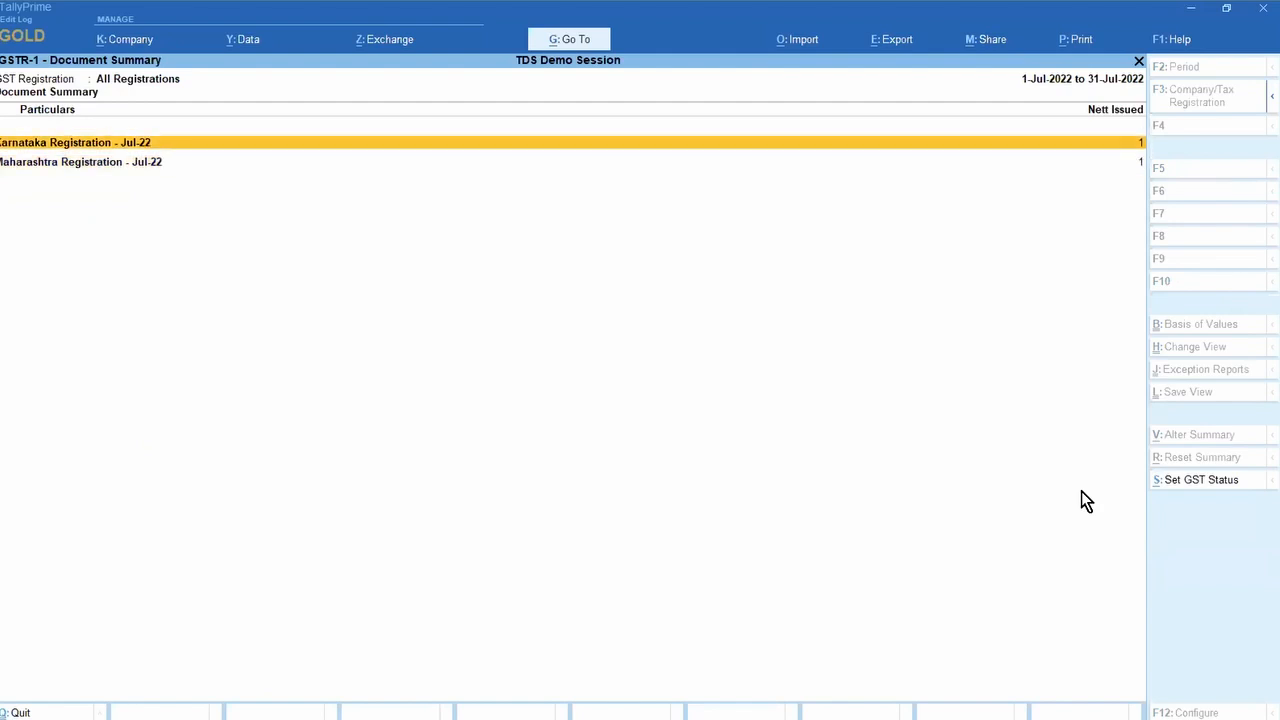
key("Down")
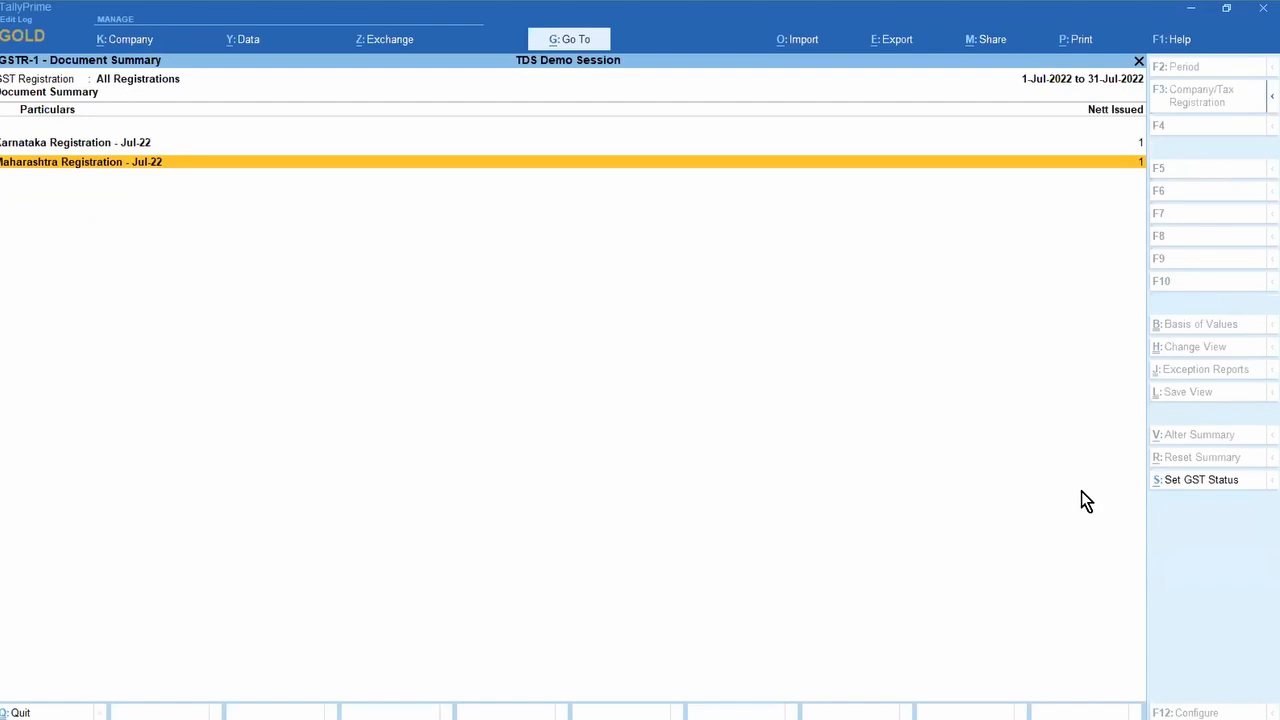
key("Escape")
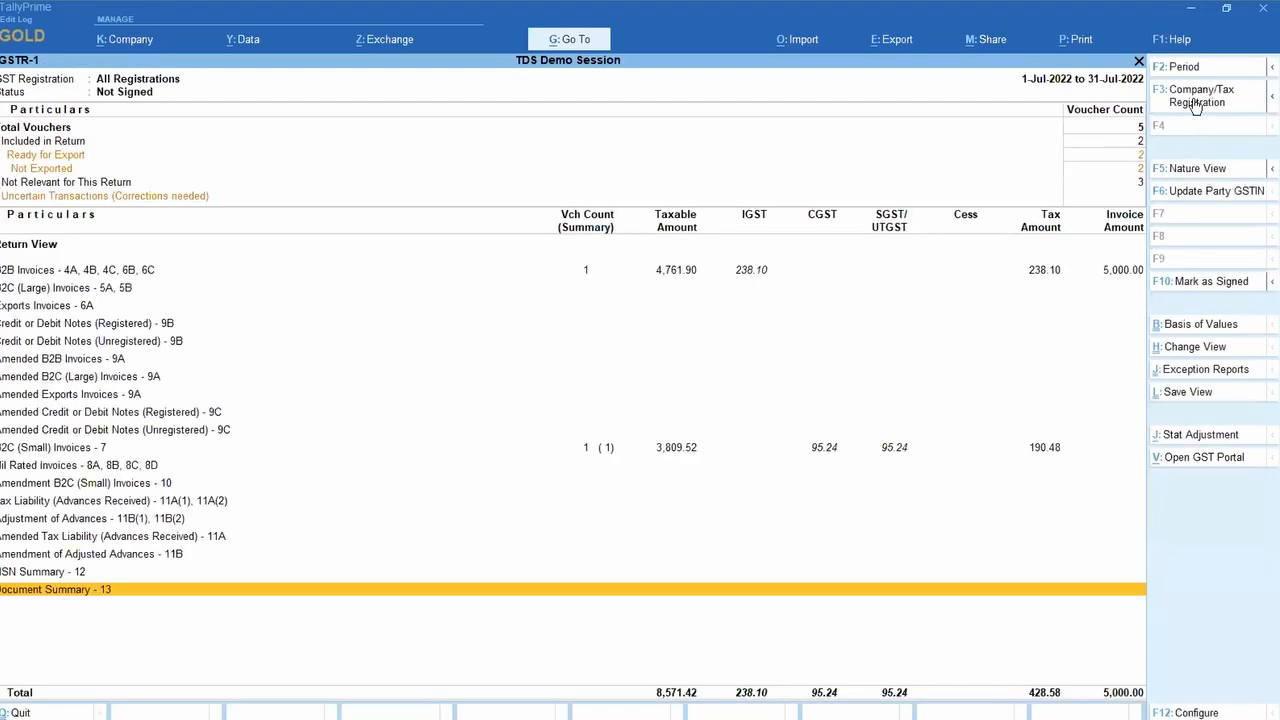
Step: Review Karnataka Registration's Document Summary alone, then switch GSTR-1 back to All Registrations
left_click(1194, 101)
key("Down")
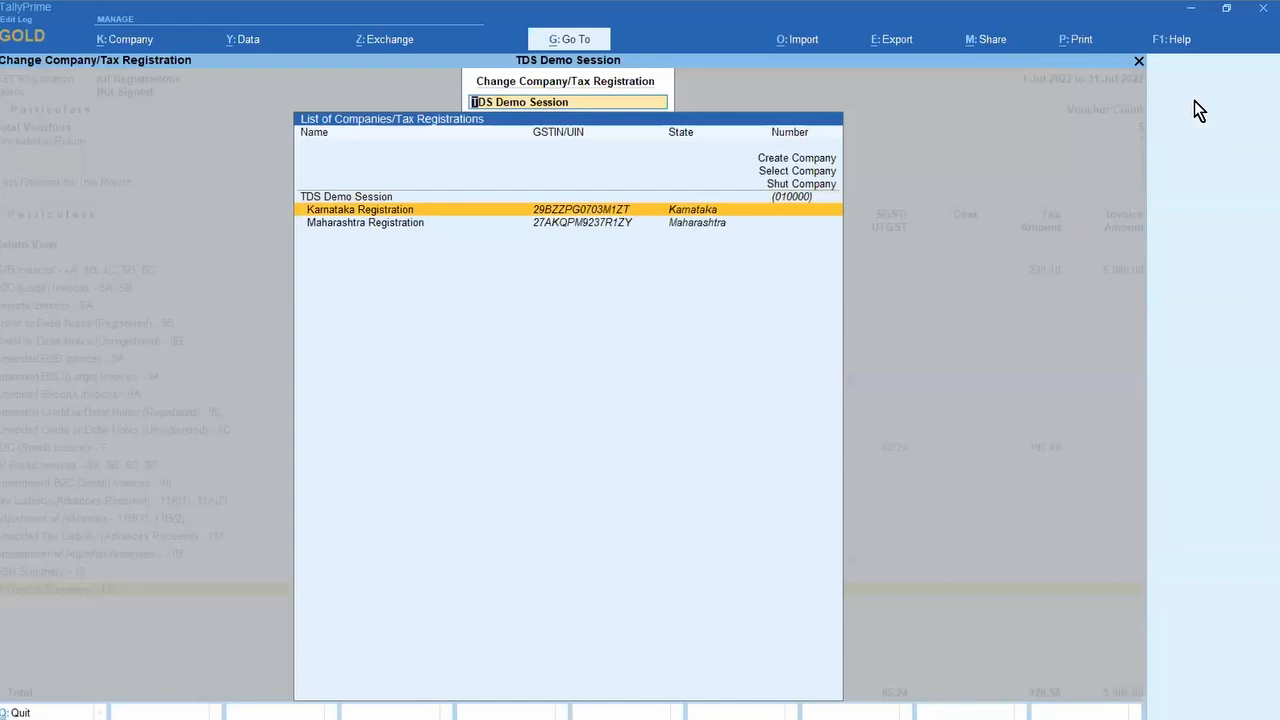
key("Return")
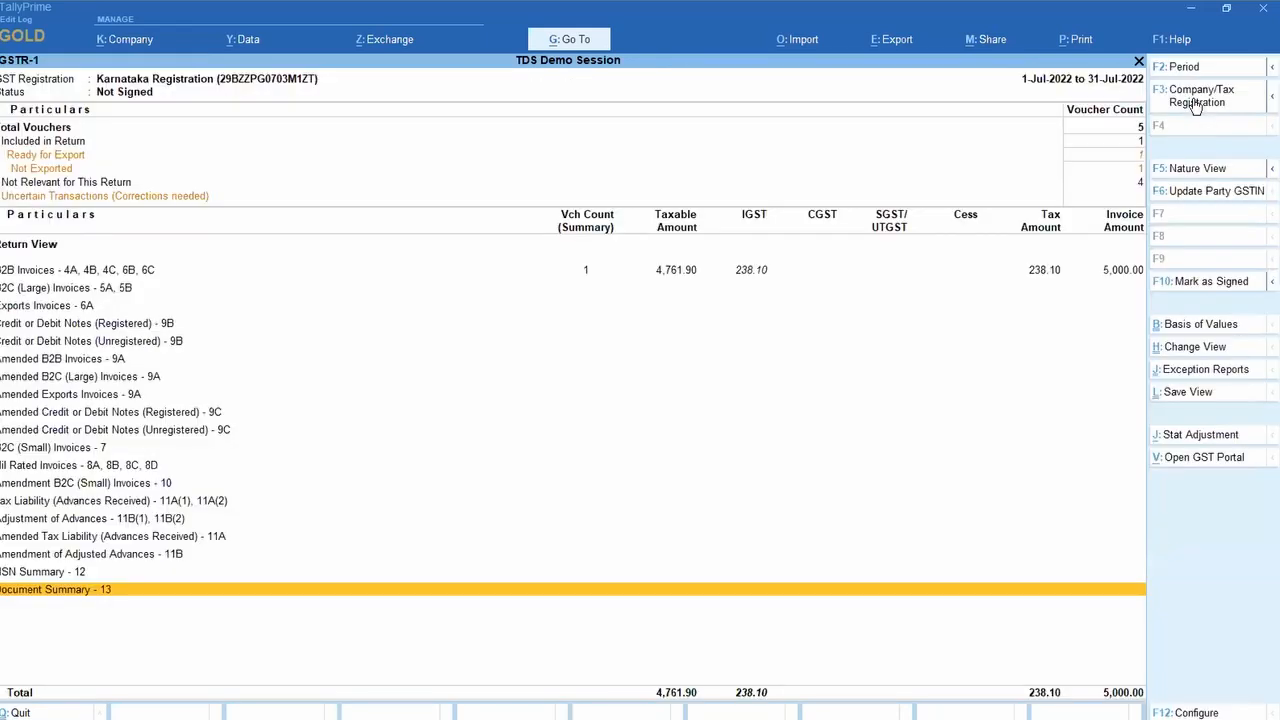
key("Return")
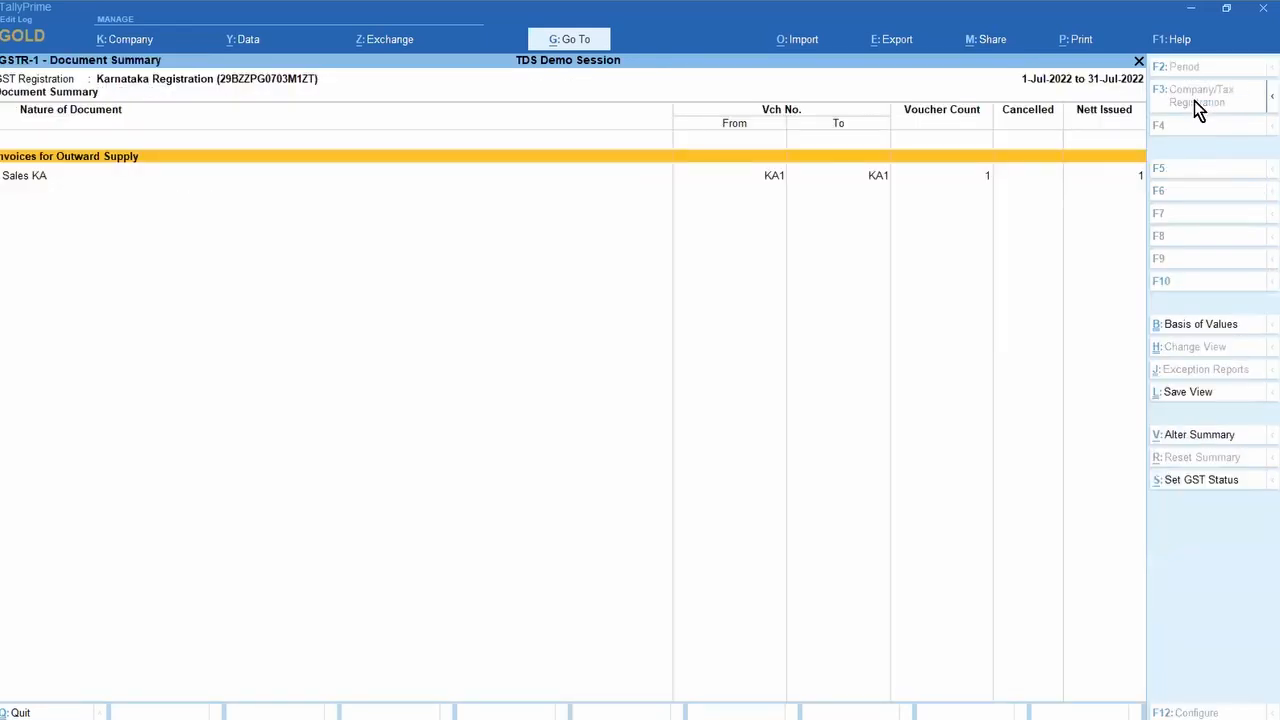
key("Down")
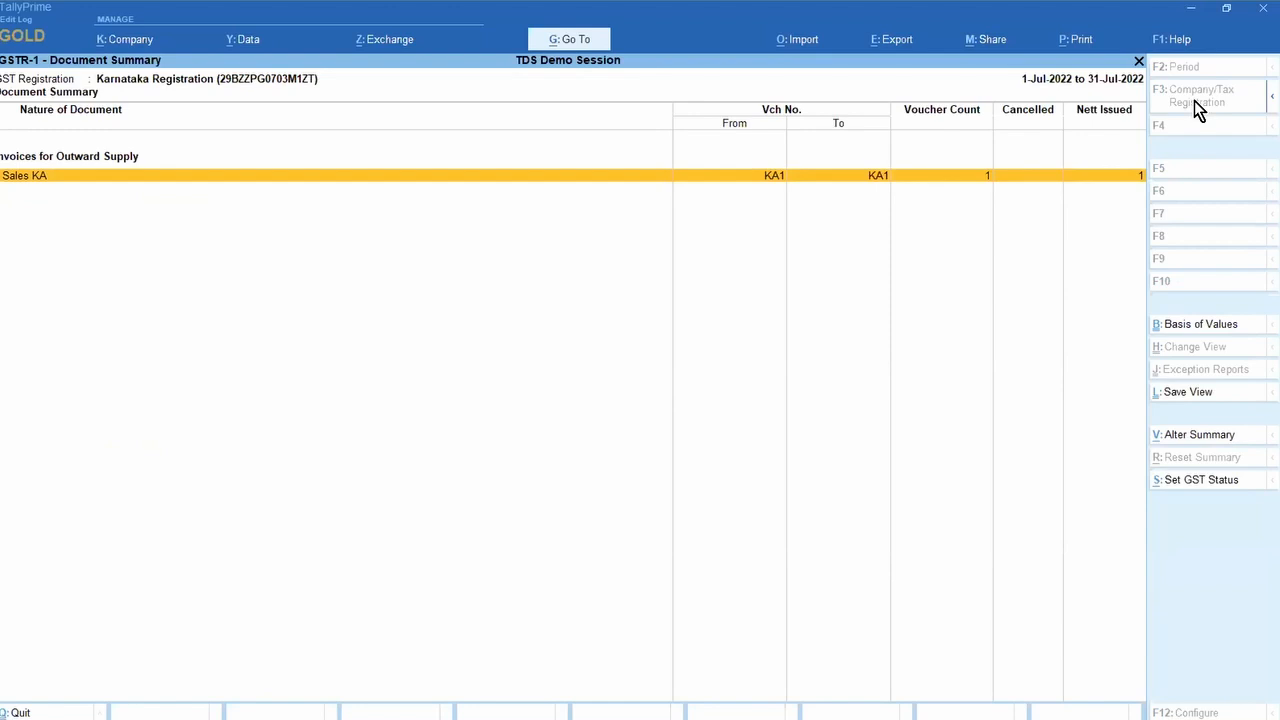
key("Escape")
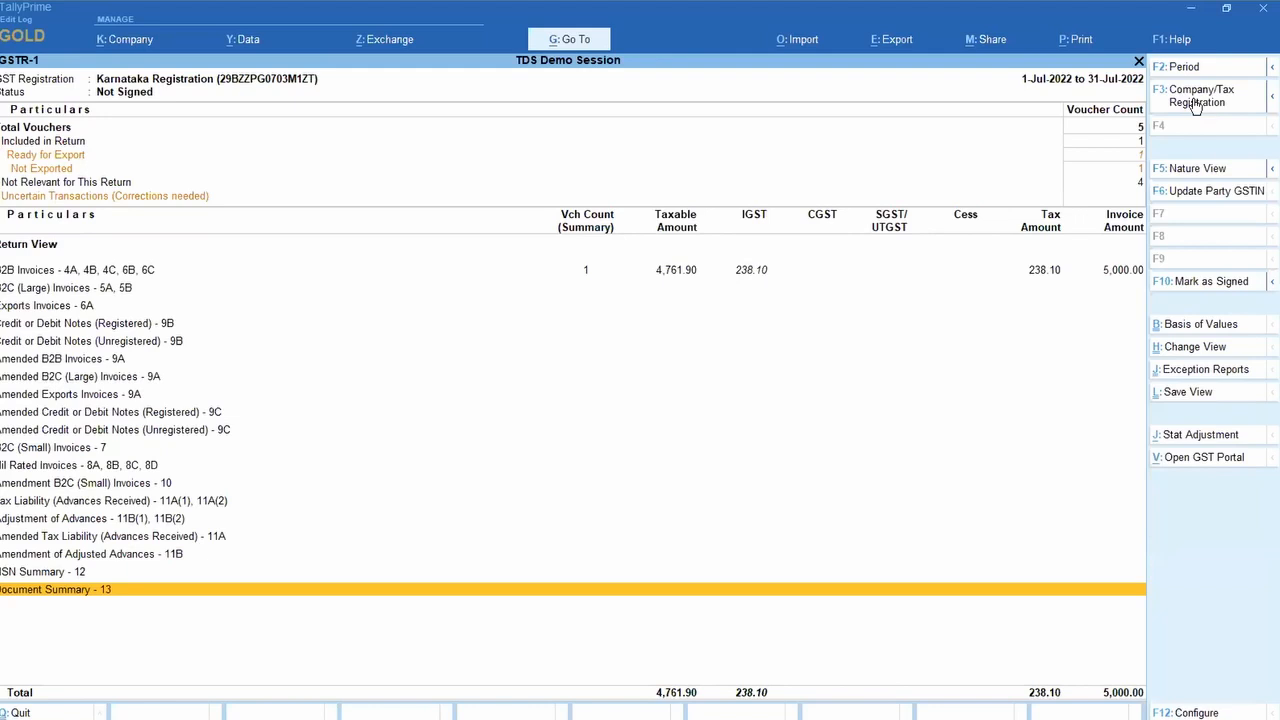
left_click(1194, 96)
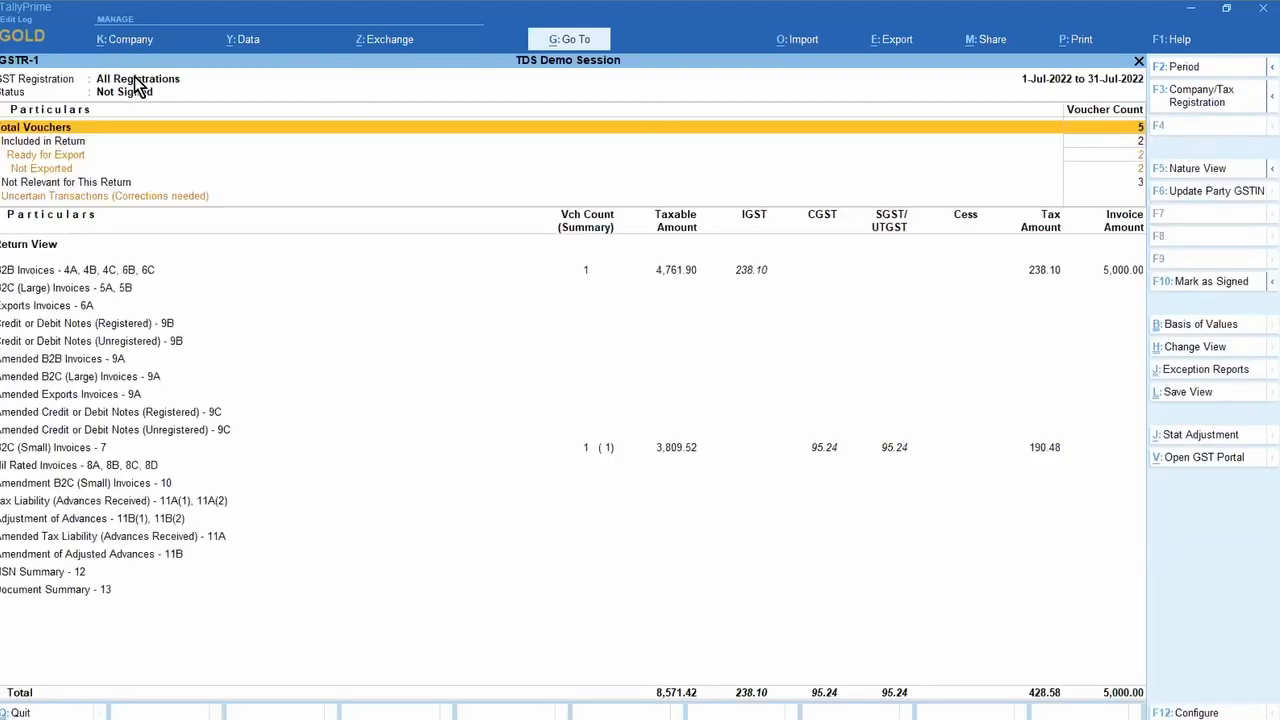
Step: Reopen Document Summary - 13, compare Karnataka and Maharashtra rows, and exit to the Gateway
key("End")
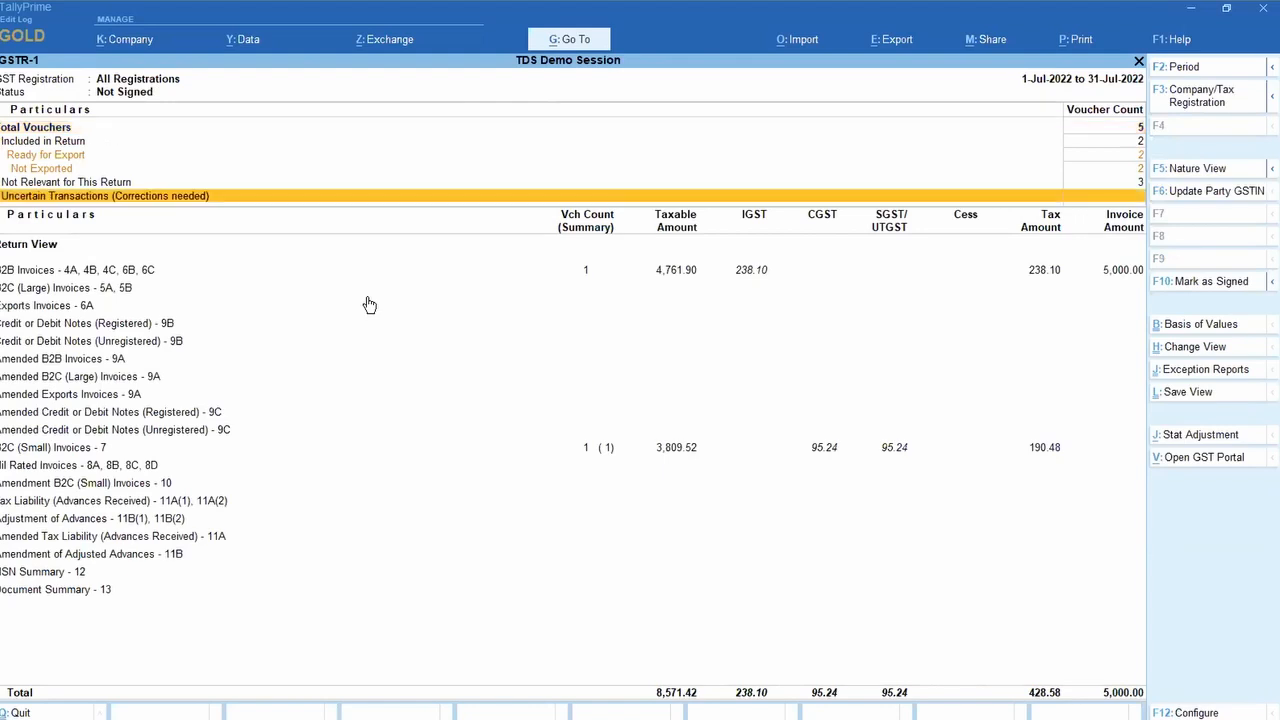
key("Down")
key("Down")
key("Down")
key("Down")
key("Down")
key("Down")
key("Down")
key("Down")
key("Down")
key("Down")
key("Down")
key("Down")
key("Down")
key("Down")
key("Down")
key("Down")
key("Down")
key("Down")
key("Down")
key("Return")
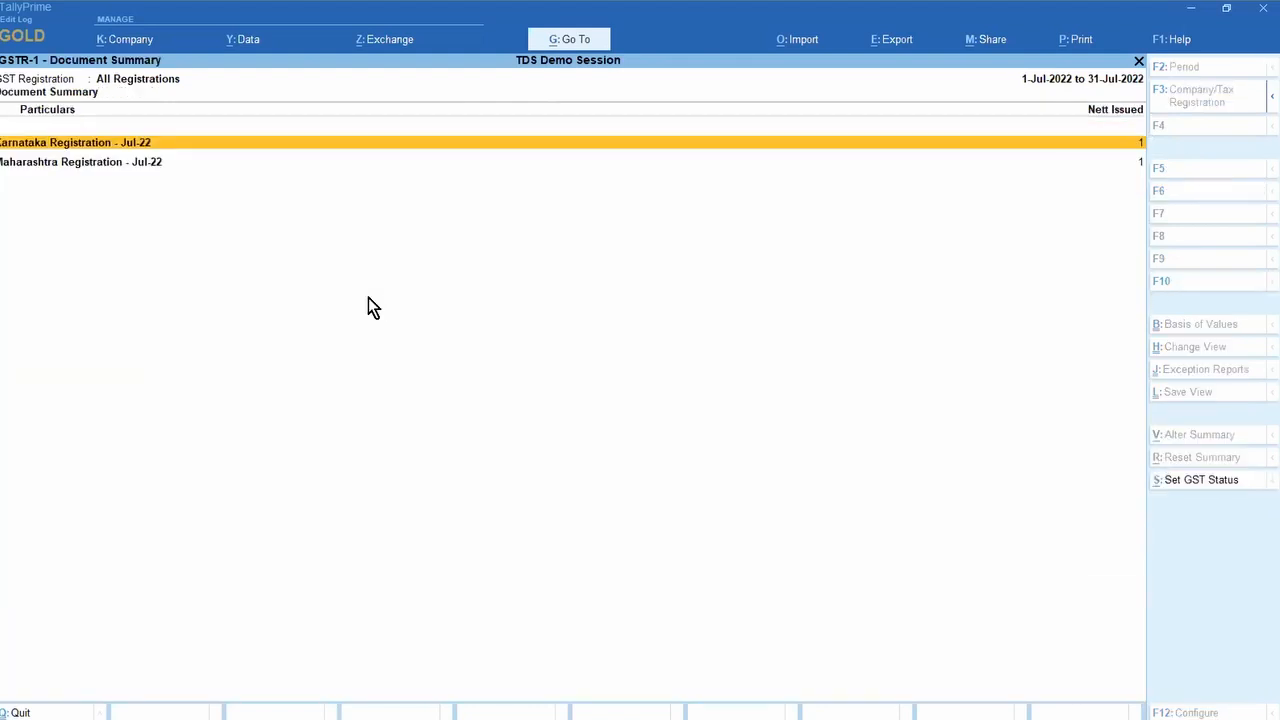
key("Down")
key("Up")
key("Down")
key("Up")
key("Down")
key("Up")
key("Escape")
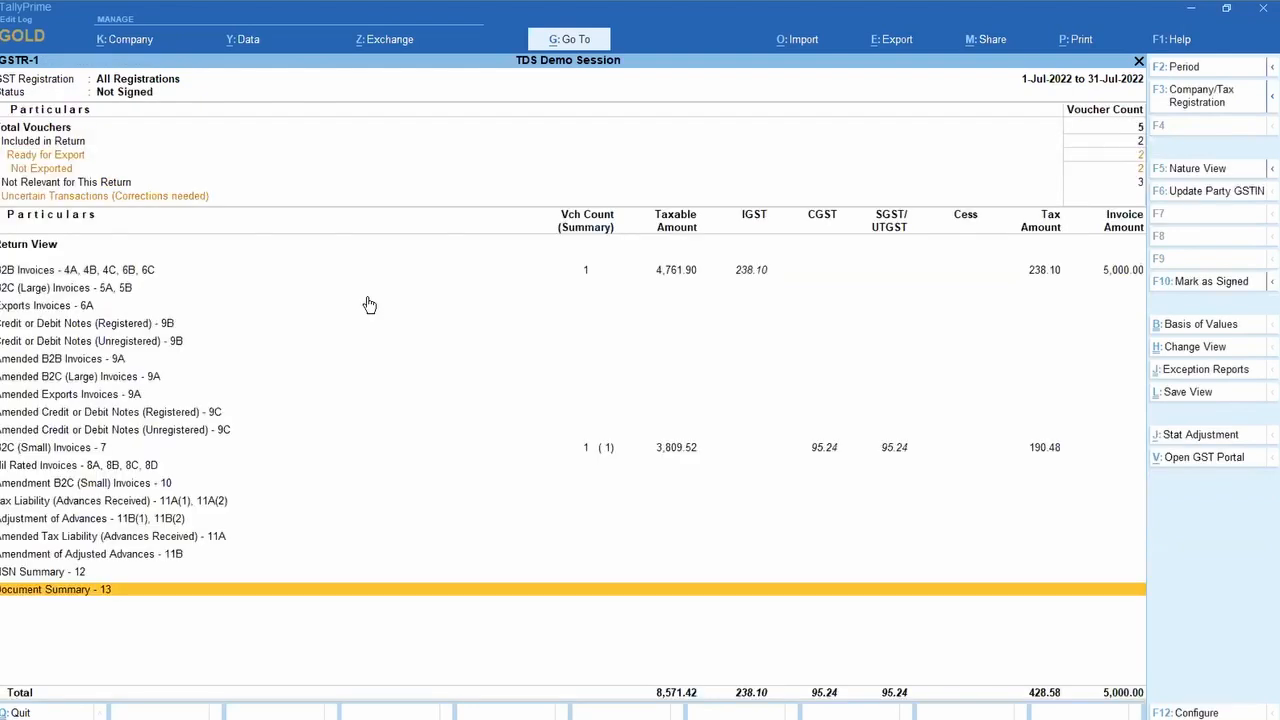
key("Escape")
key("Escape")
key("Escape")
key("Escape")
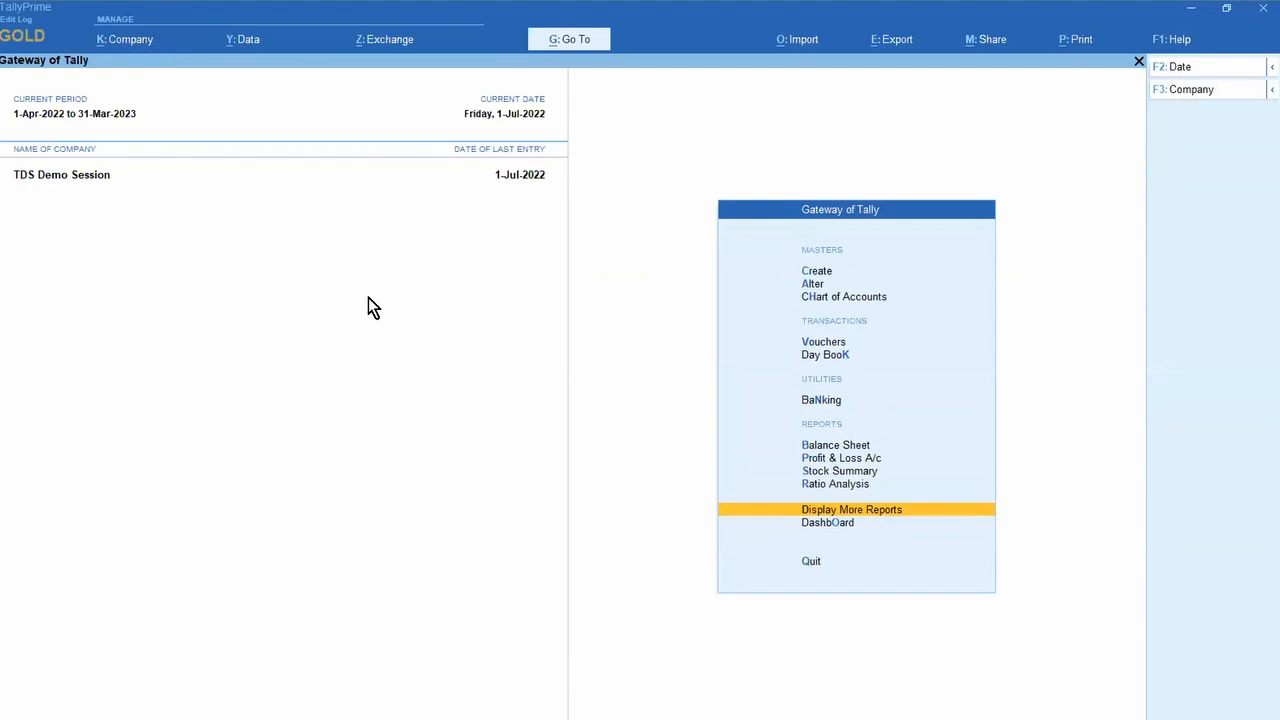
Step: Rerun SELECT * FROM LEDGER from the Calculator query history
key("ctrl+n")
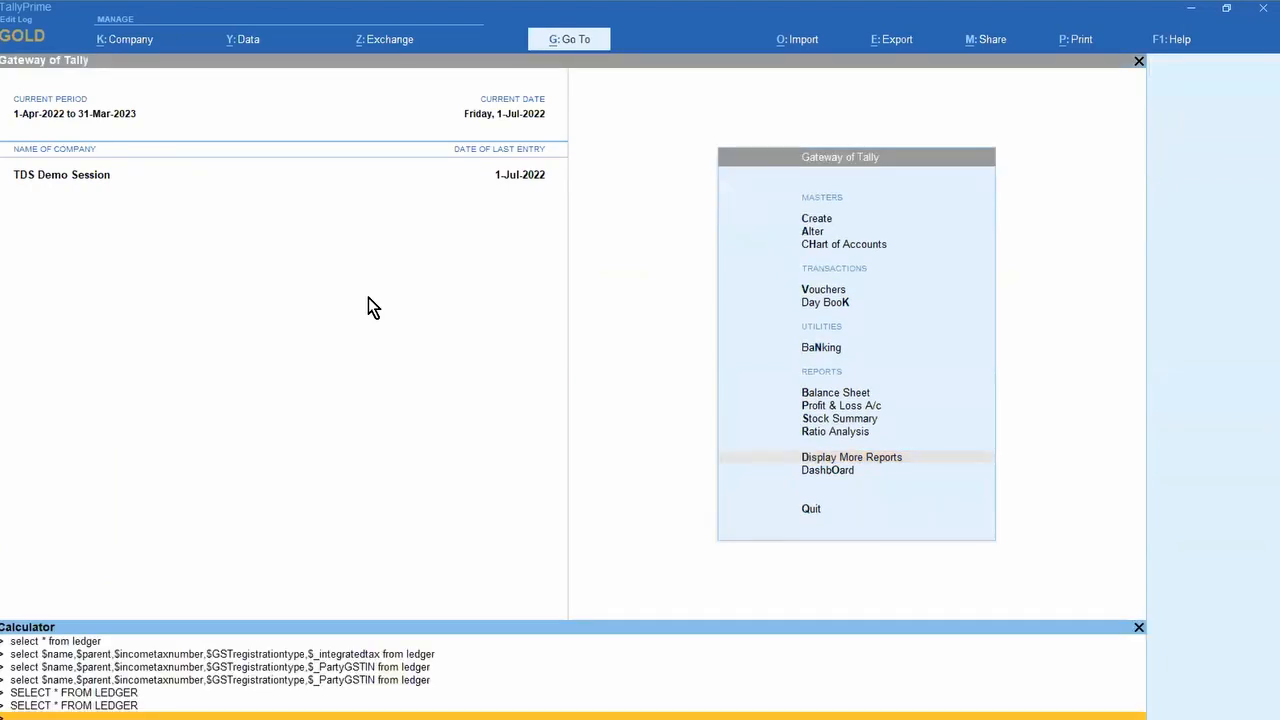
key("Up")
key("Up")
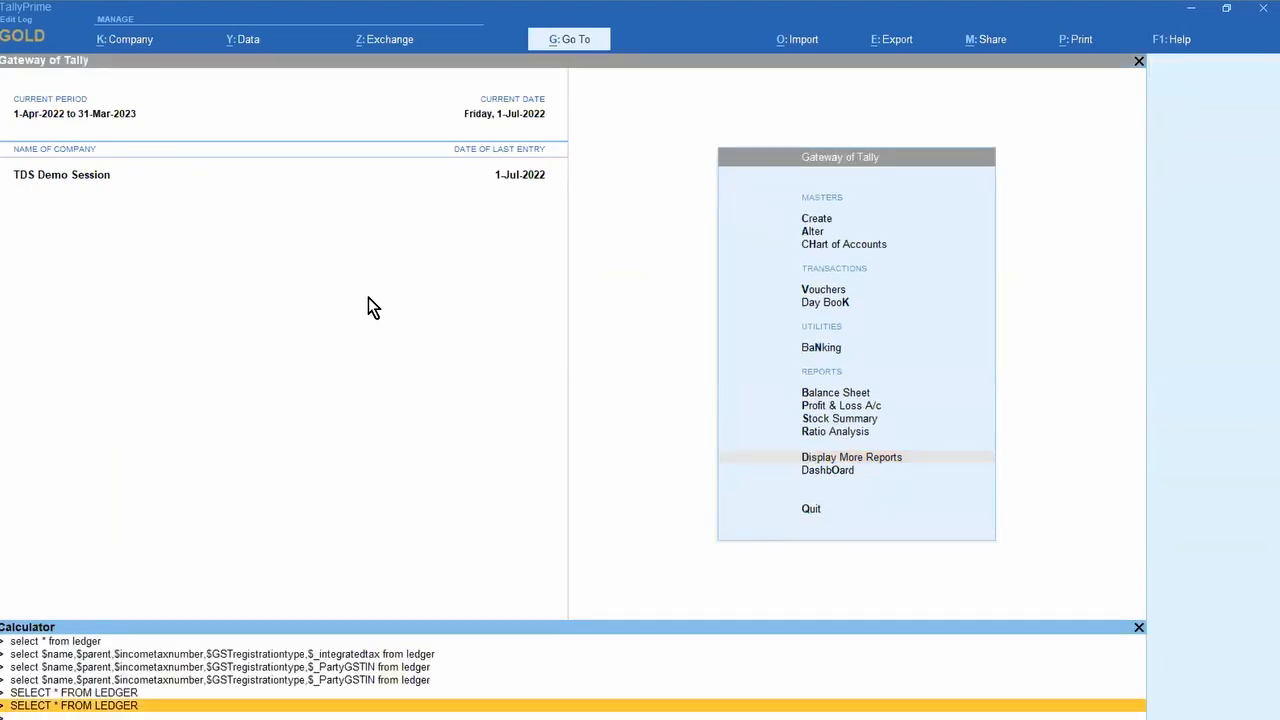
key("Down")
key("Return")
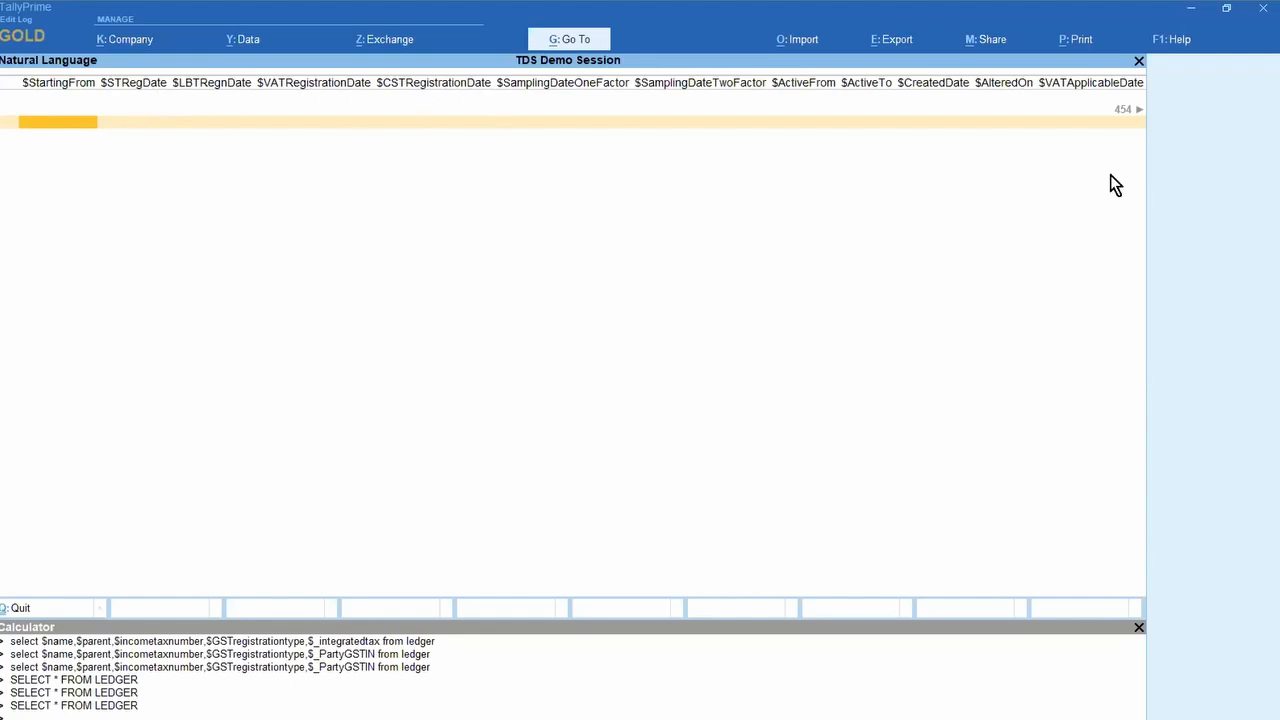
Step: Scroll the ledger result across $Website and $LBTZone to the $IncomeTaxNumber column
key("Right")
key("Right")
key("Right")
key("Right")
key("Right")
key("Right")
key("Right")
key("Right")
key("Right")
key("Right")
key("Right")
key("Right")
key("Right")
key("Right")
key("Right")
key("Right")
key("Right")
key("Right")
key("Right")
key("Right")
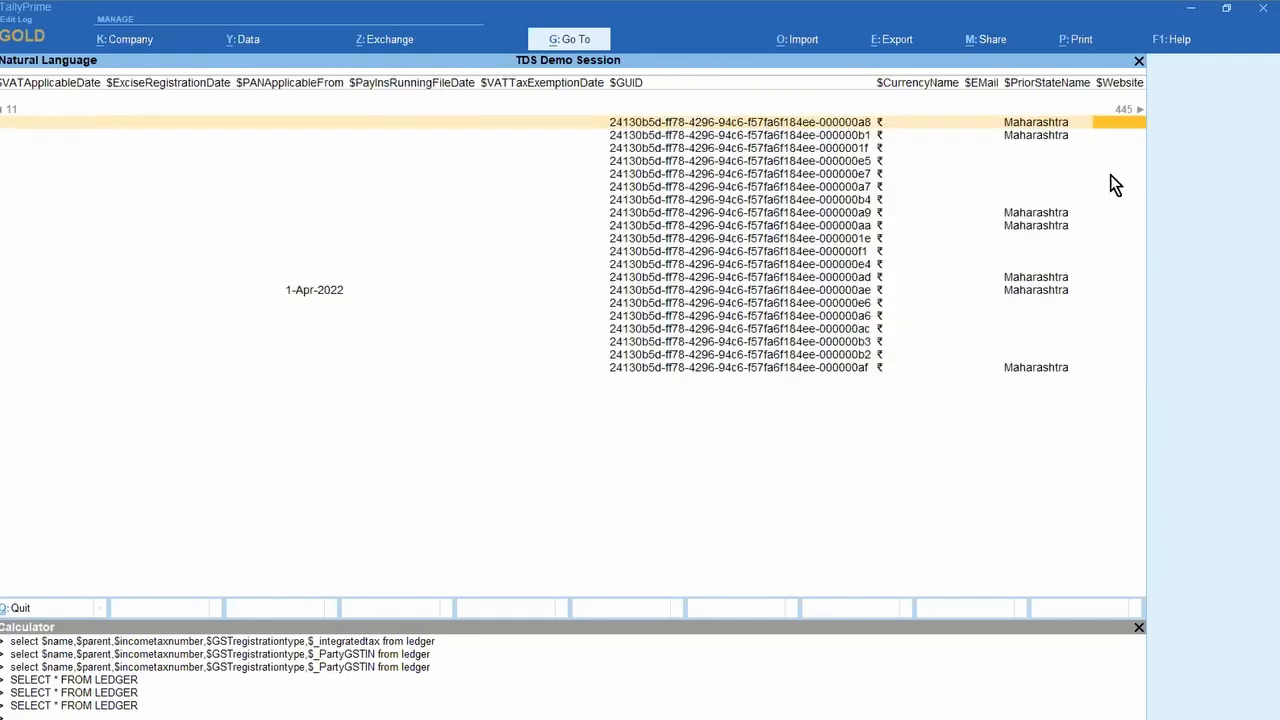
key("Right")
key("Right")
key("Right")
key("Right")
key("Right")
key("Right")
key("Right")
key("Right")
key("Right")
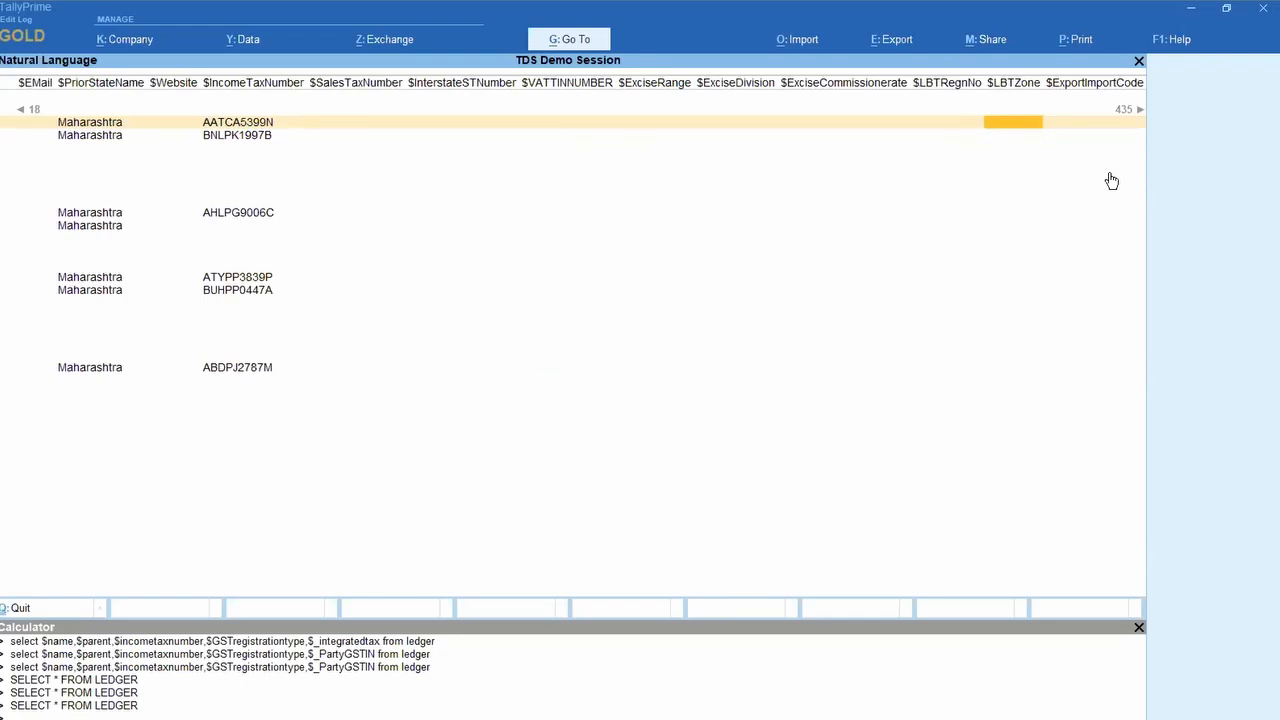
key("Left")
key("Left")
key("Left")
key("Left")
key("Left")
key("Left")
key("Left")
key("Left")
key("Left")
key("Right")
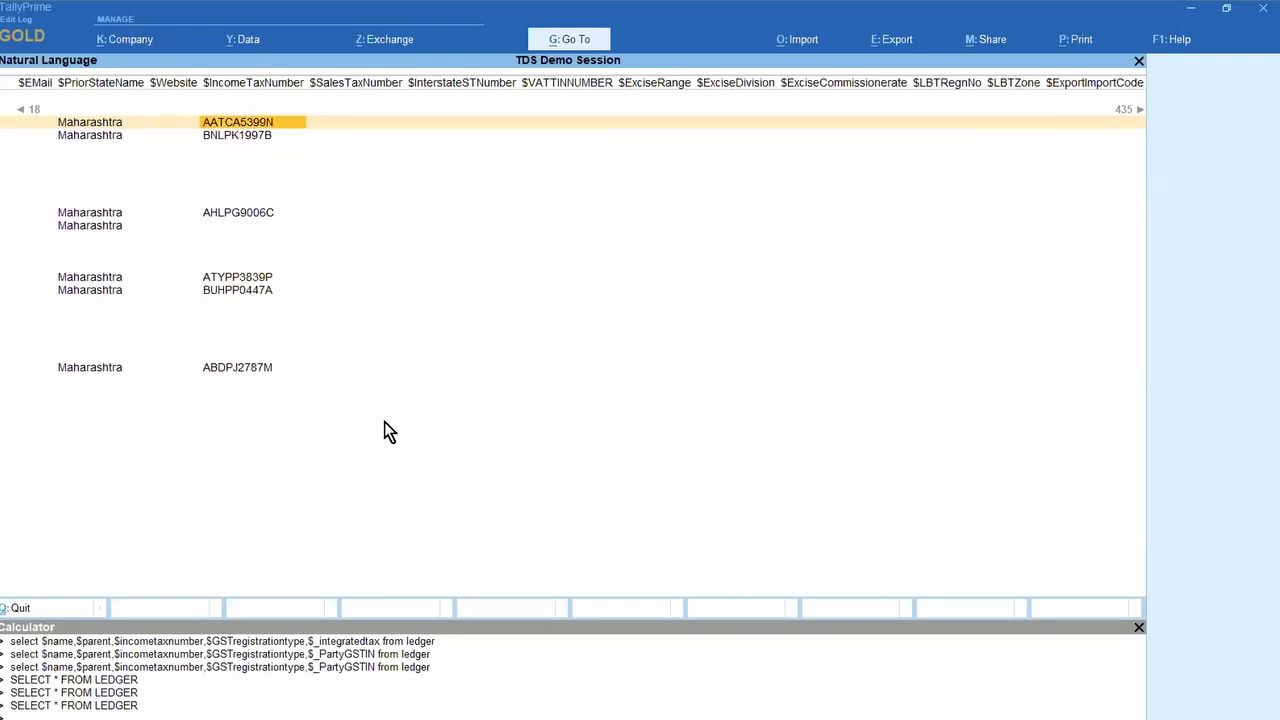
key("ctrl+n")
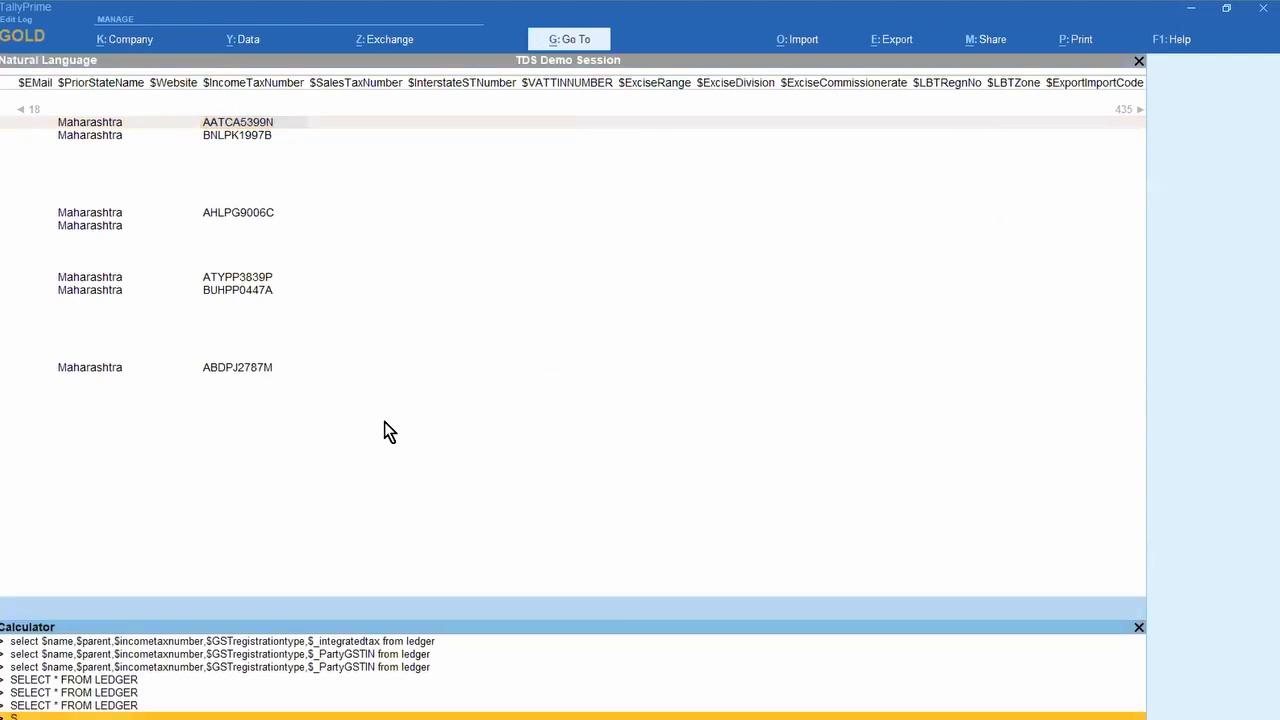
Step: Run SELECT $NAME, $INCOMETAXNUMBER FROM LEDGER, then recall the earlier SELECT * ledger query
type("SELECT $NAME, $INCOMETAXNUMBER FROM")
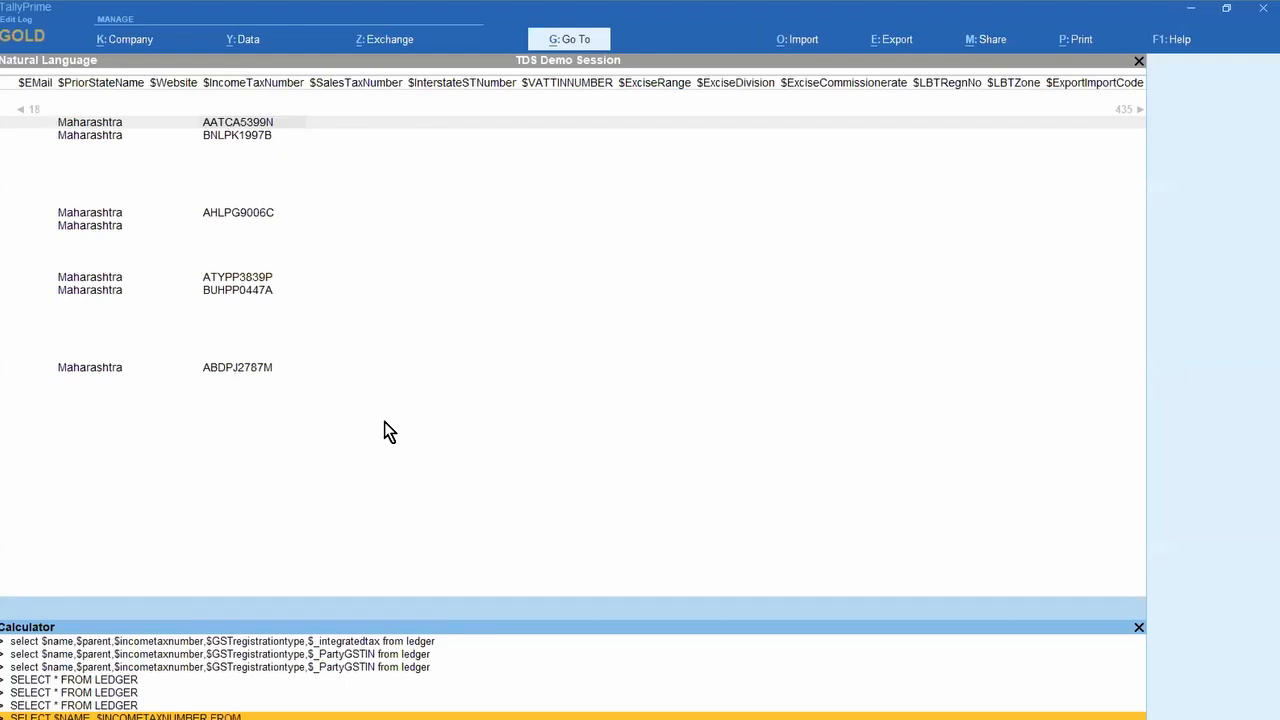
type(" LEDGER")
key("Return")
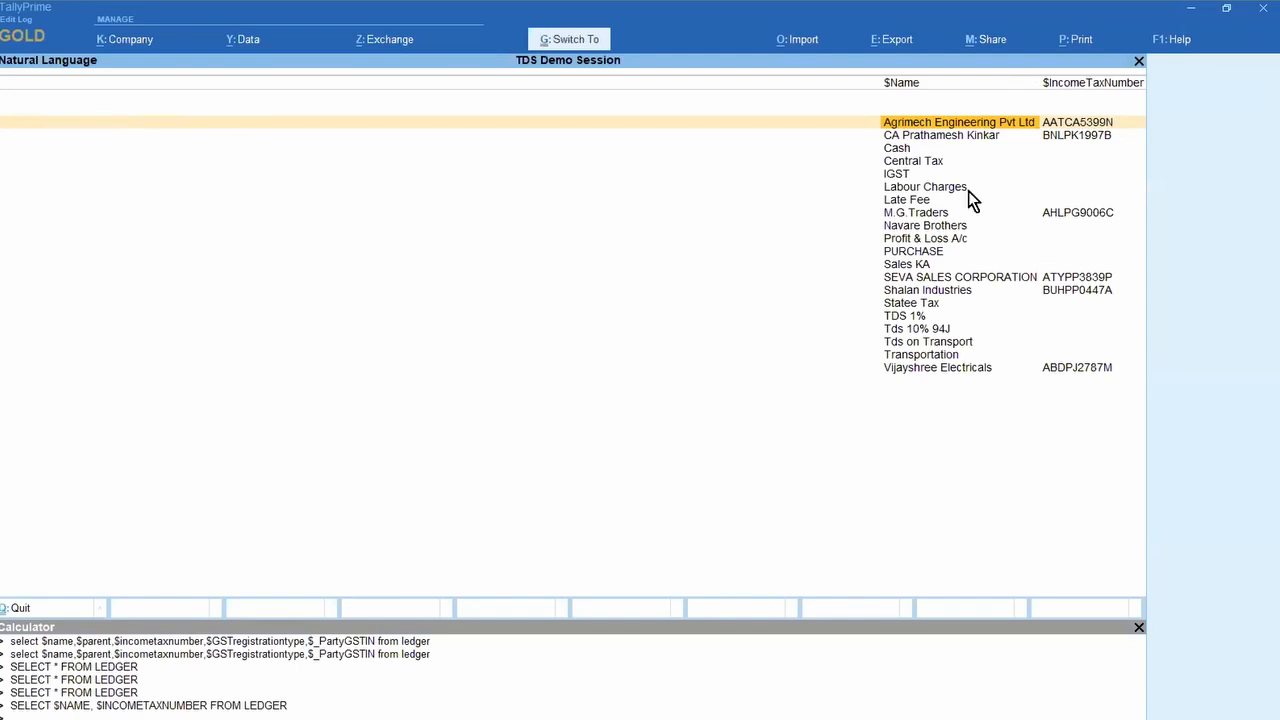
key("ctrl+n")
key("Up")
key("Up")
key("Up")
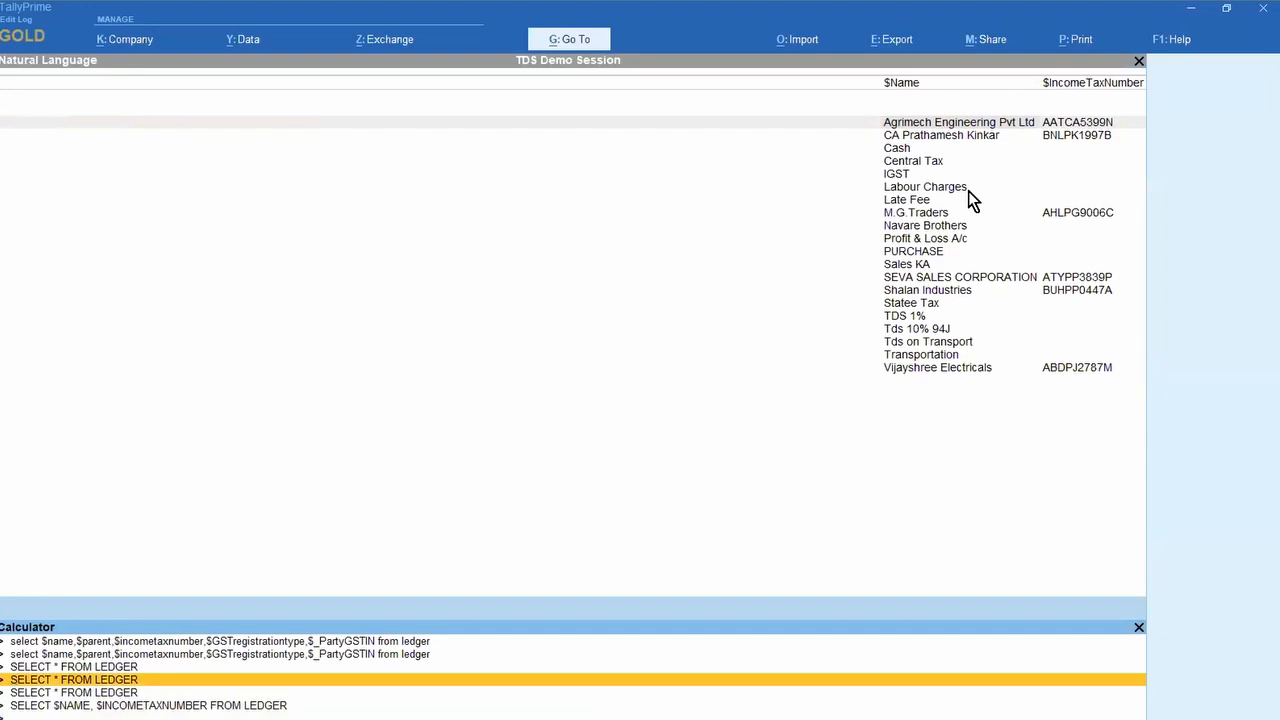
key("ctrl+n")
key("ctrl+n")
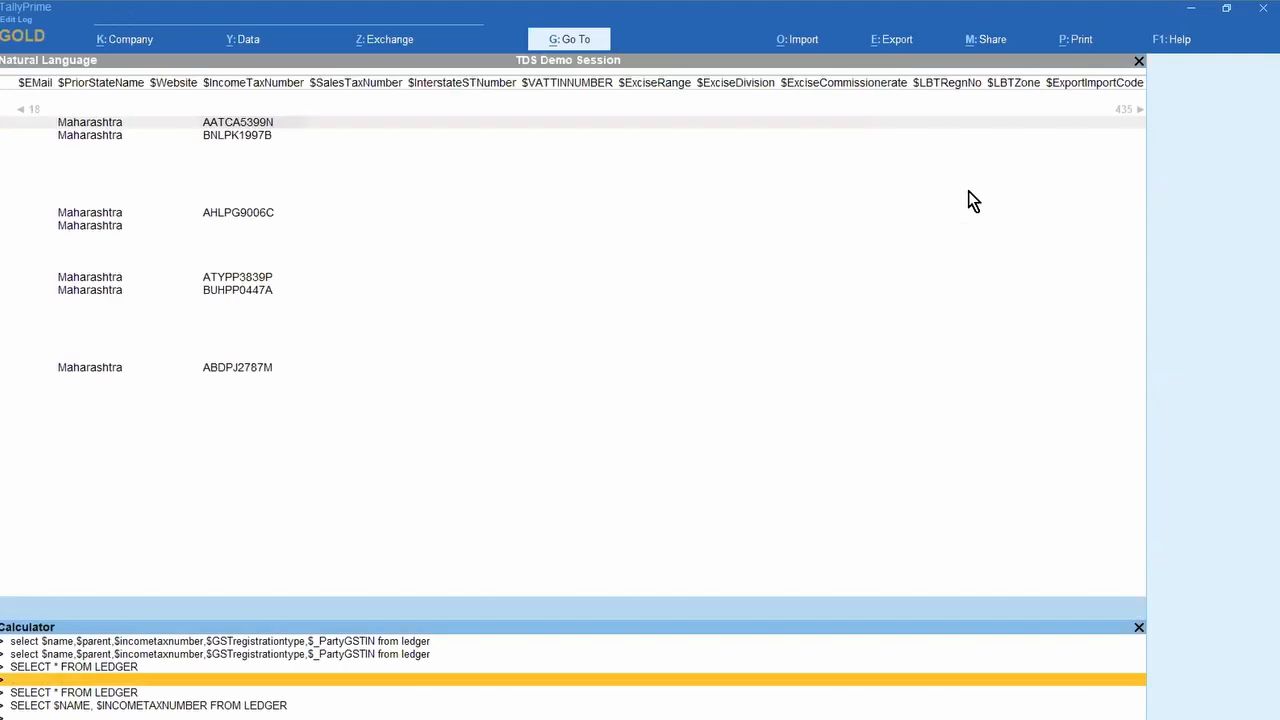
Step: Close the ledger query results and the Calculator panel
left_click(969, 192)
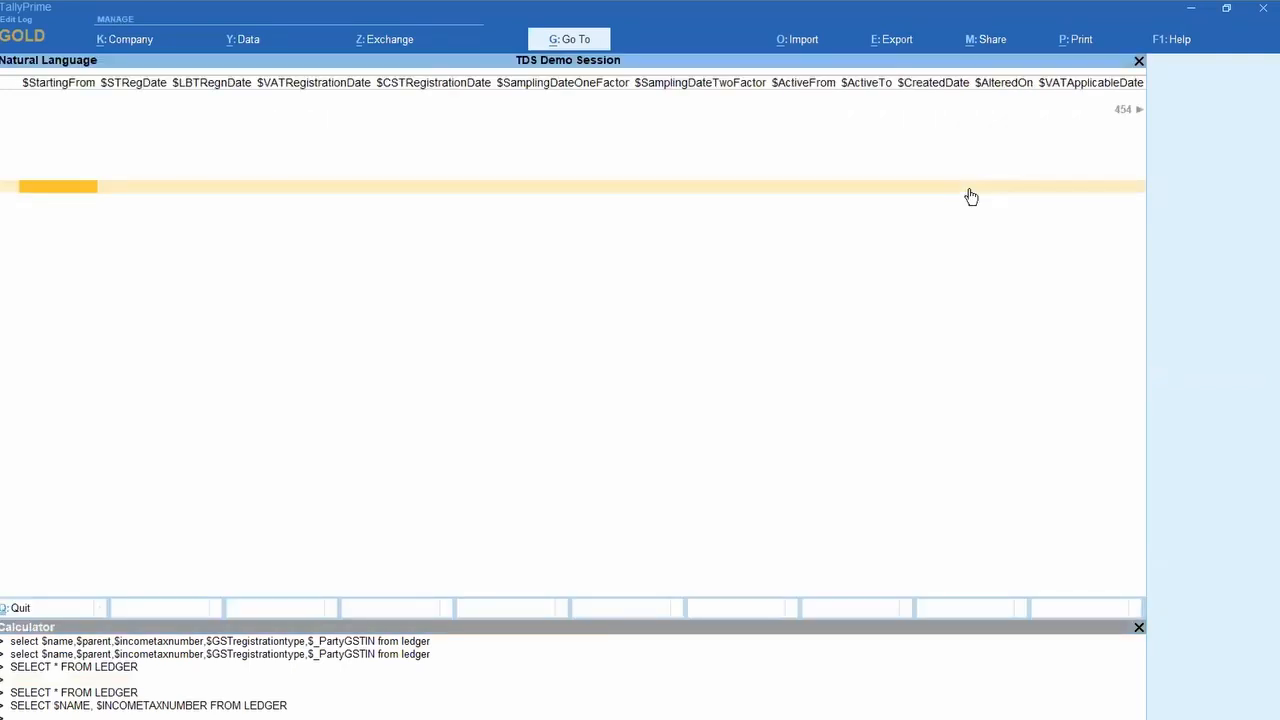
key("Escape")
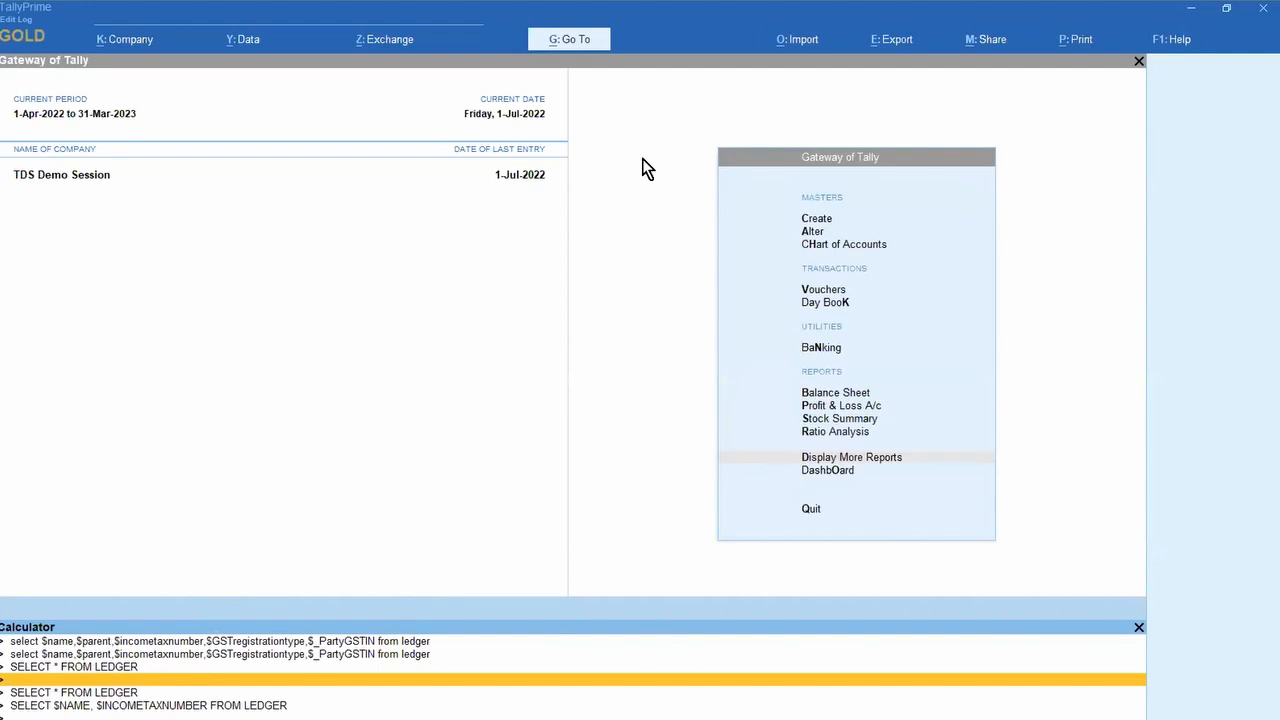
key("Escape")
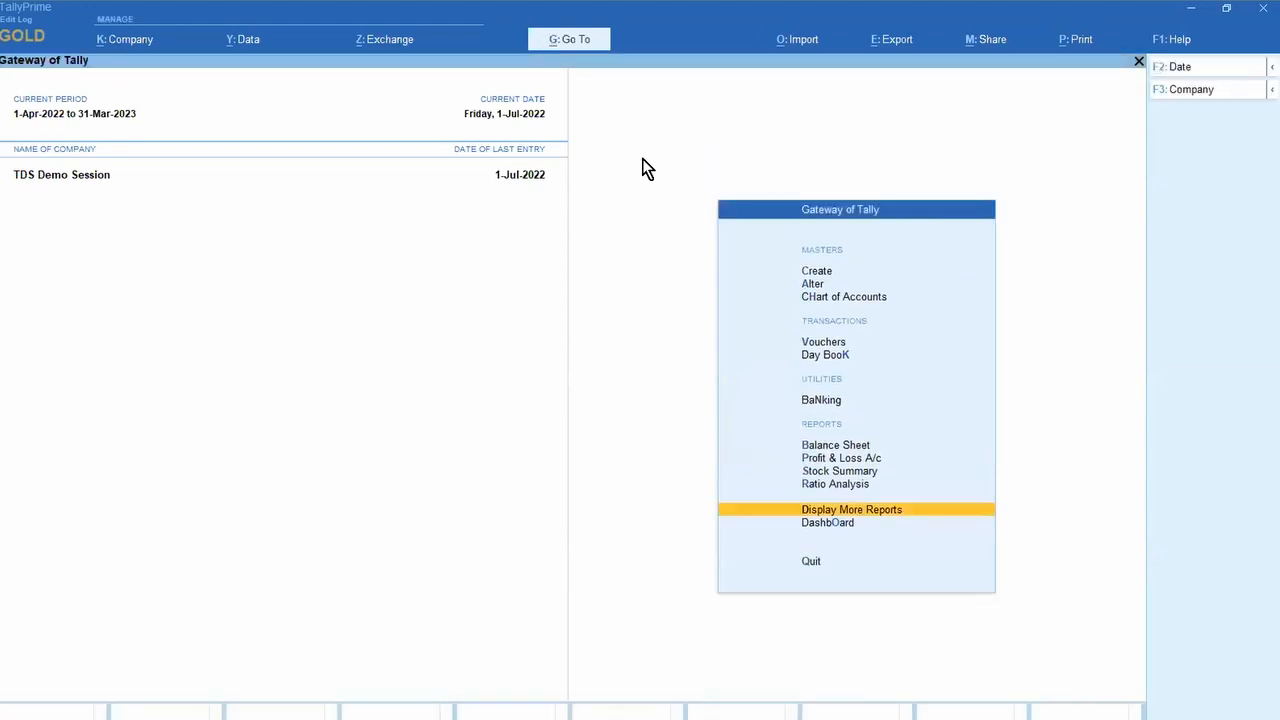
Step: Try SELECT * FROM STOCKGROUPS and dismiss the resulting TDL 'could not find description' error
key("ctrl+n")
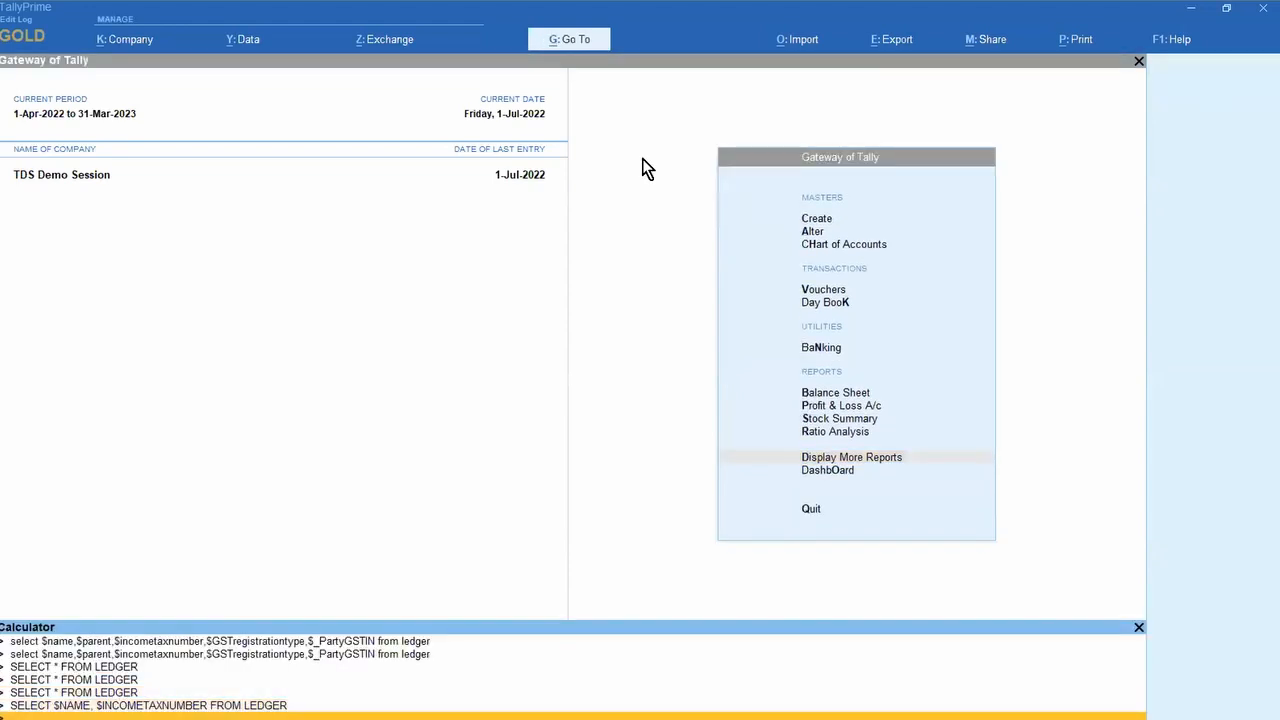
type("SELECT * FROM STOCKGROUPS")
key("Return")
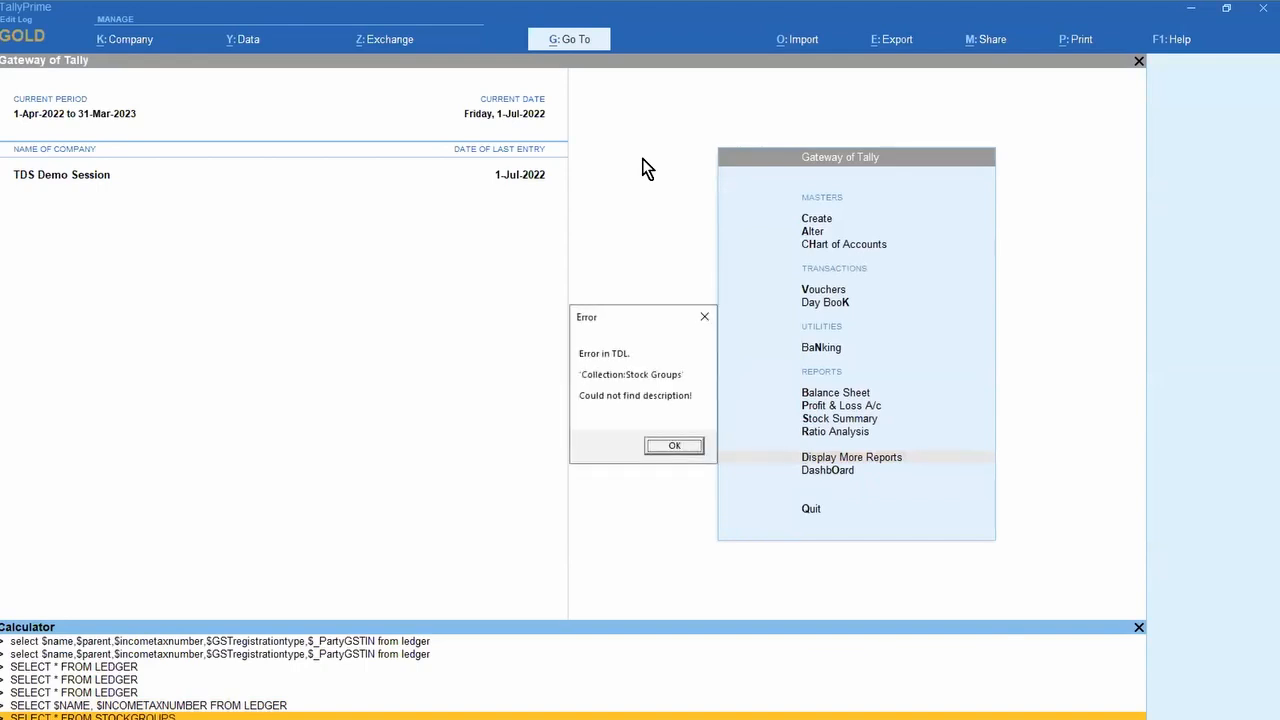
key("Return")
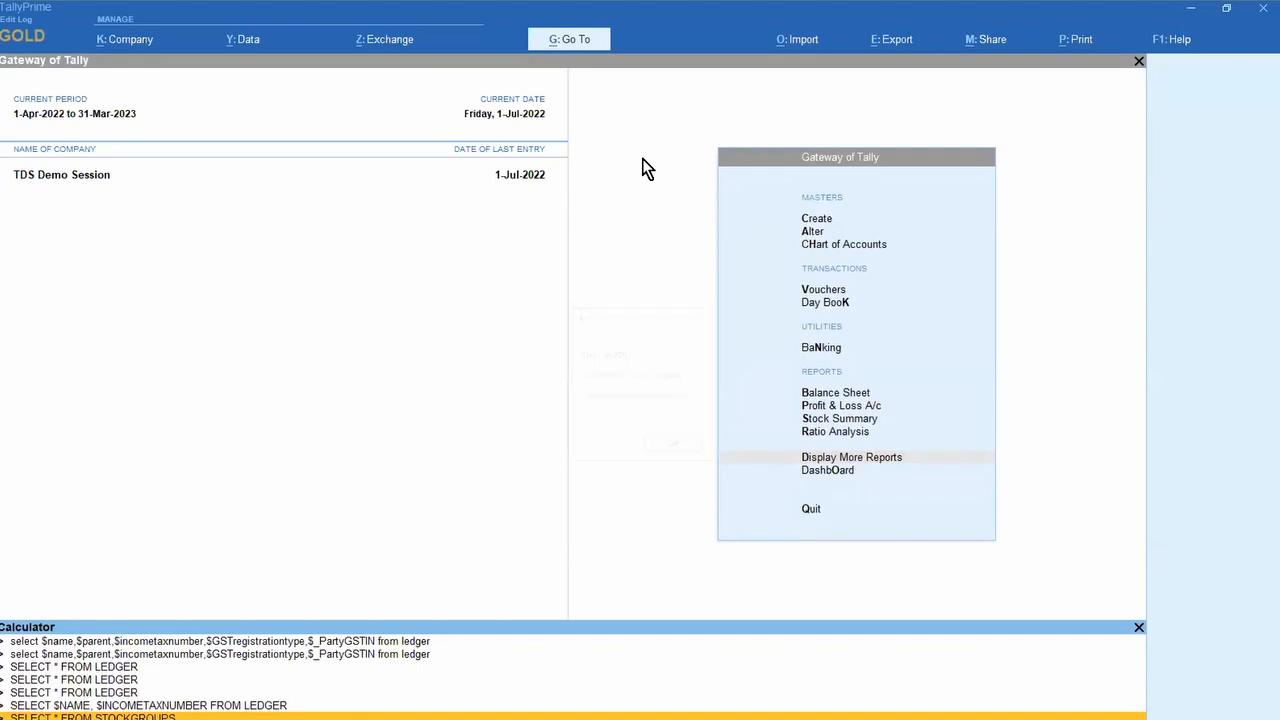
key("alt+Tab")
key("alt+Tab")
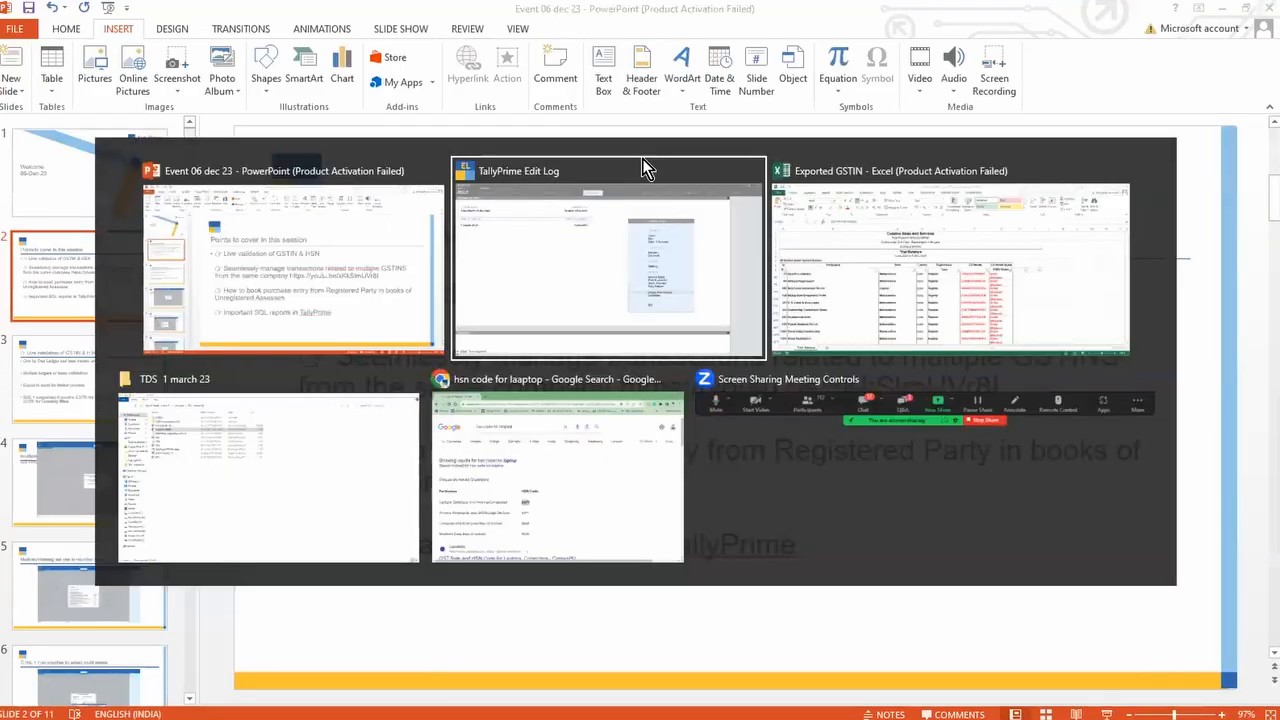
Step: Run the stock group SELECT * query and scroll columns back to $tempGSTIGSTRate
type("SEL")
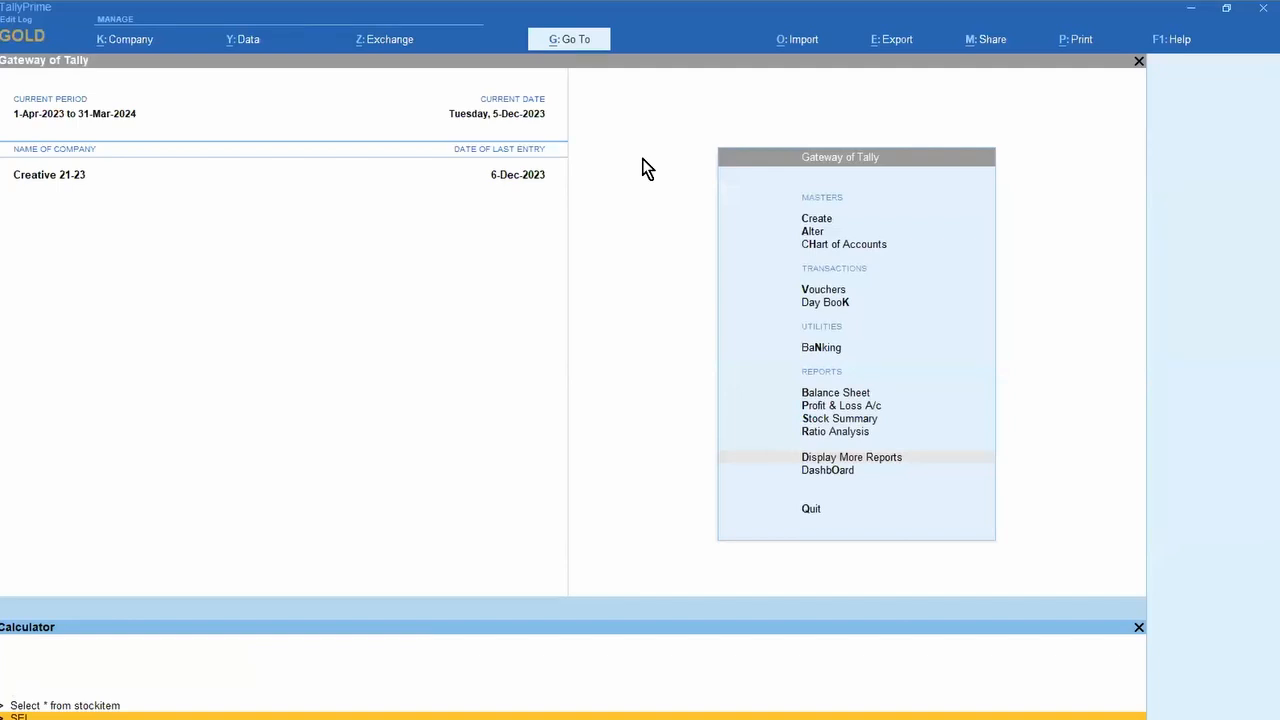
type("ECT * FROM STOCKGROUP")
key("Return")
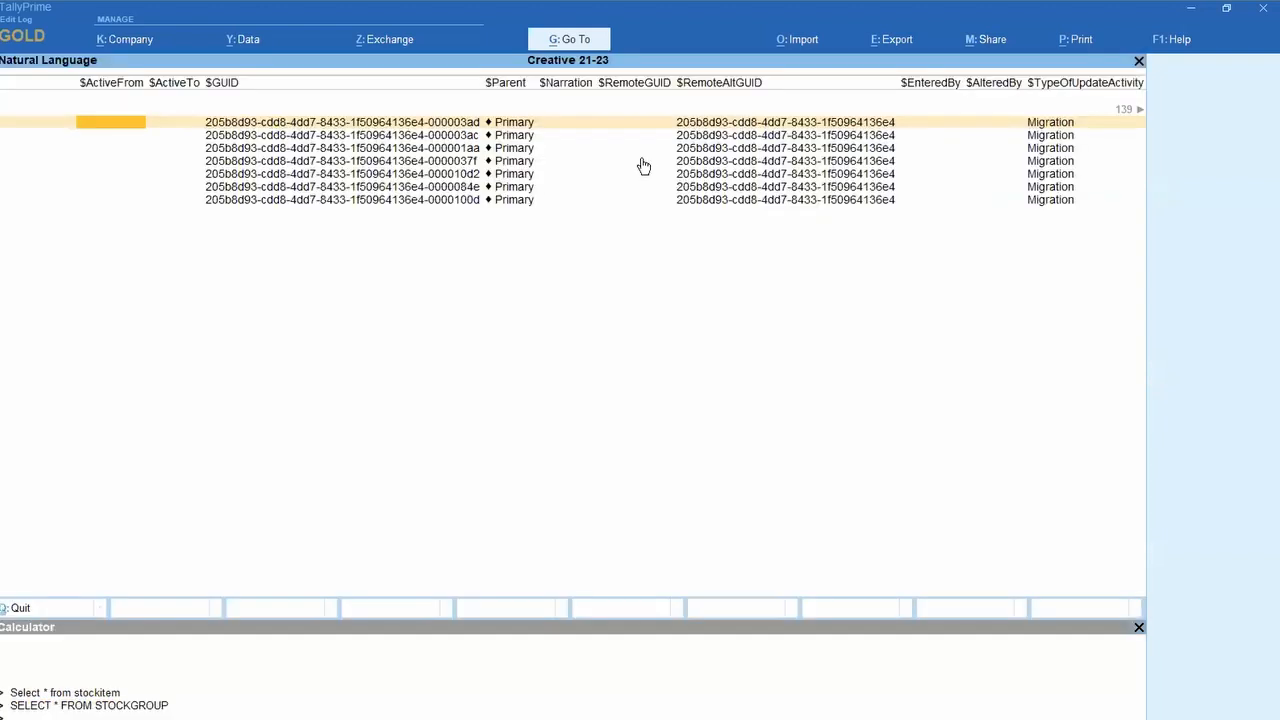
key("Right")
key("Right")
key("Right")
key("Right")
key("Right")
key("Right")
key("Right")
key("Right")
key("Right")
key("Right")
key("Right")
key("Right")
key("Right")
key("Right")
key("Right")
key("Right")
key("Right")
key("Right")
key("Right")
key("Right")
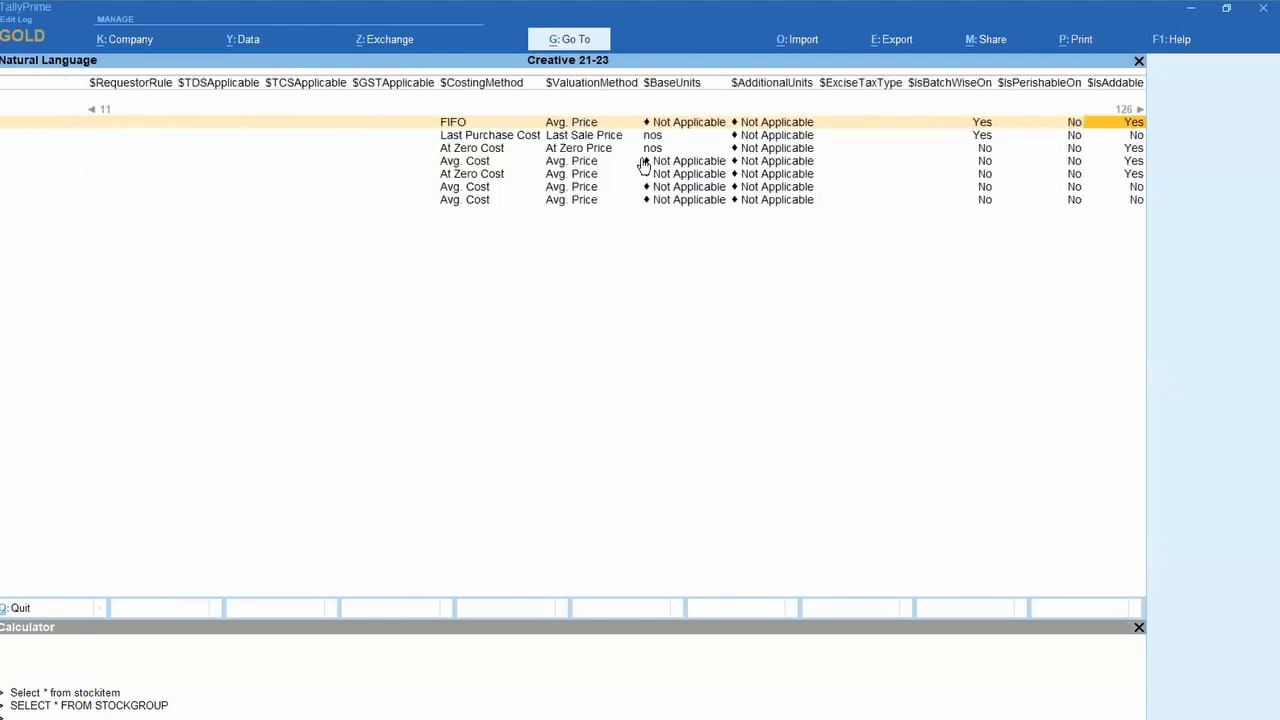
key("Right")
key("Right")
key("Right")
key("Right")
key("Right")
key("Right")
key("Right")
key("Right")
key("Right")
key("Right")
key("Right")
key("Right")
key("Right")
key("Right")
key("Right")
key("Right")
key("Right")
key("Right")
key("Right")
key("Right")
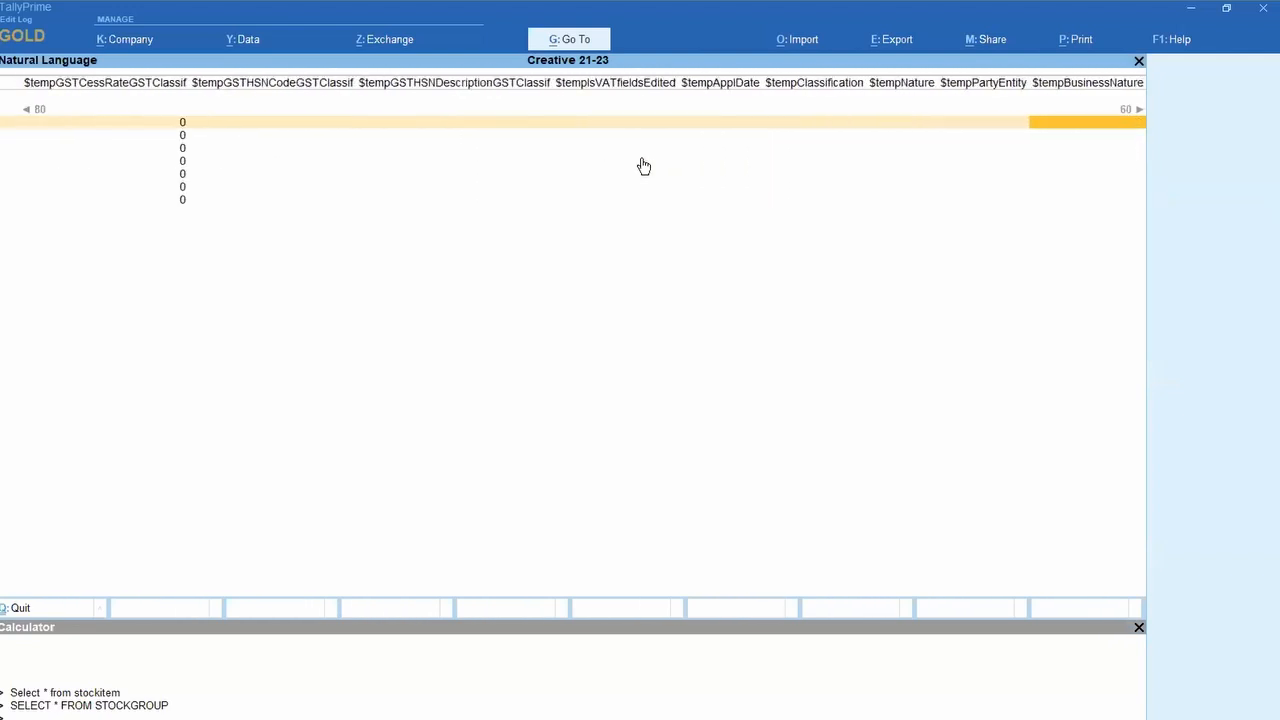
key("Left")
key("Left")
key("Left")
key("Left")
key("Left")
key("Left")
key("Left")
key("Left")
key("Left")
key("Left")
key("Left")
key("Left")
key("Left")
key("Left")
key("Left")
key("Left")
key("Left")
key("Left")
key("Left")
key("Left")
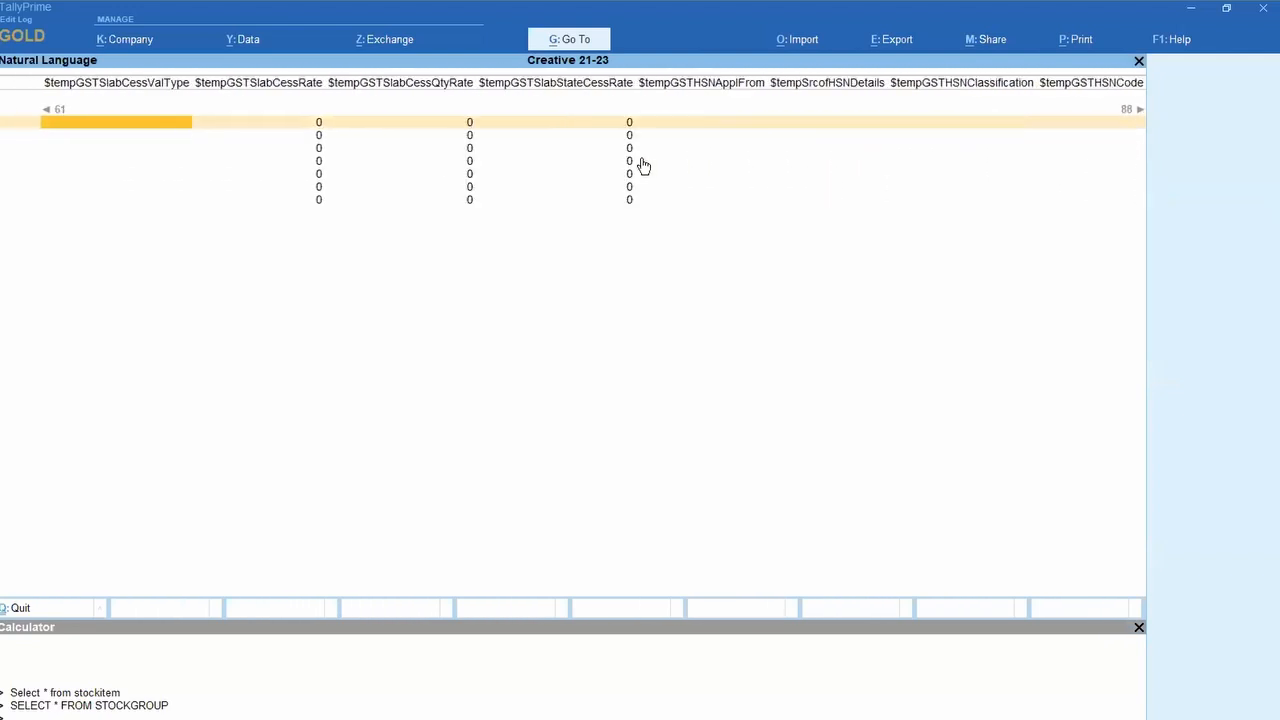
key("Left")
key("Left")
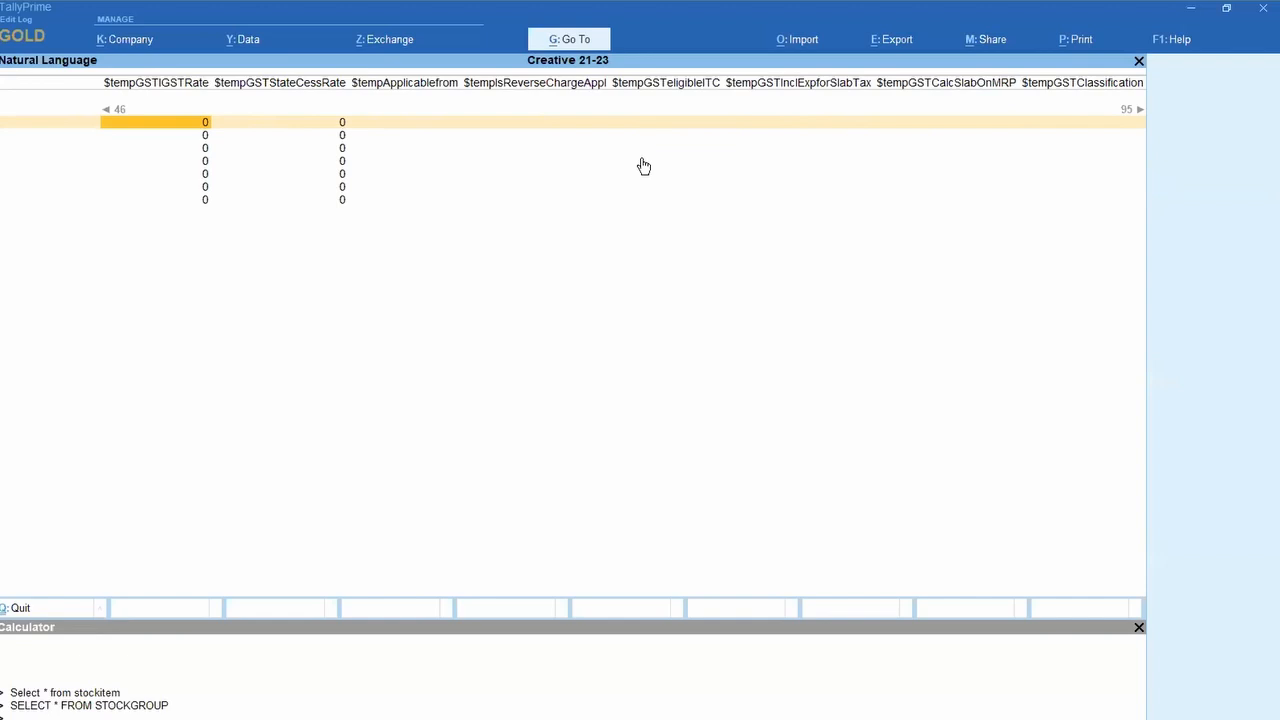
Step: Close the query results without quitting and close the Calculator, leaving only the Gateway
key("Escape")
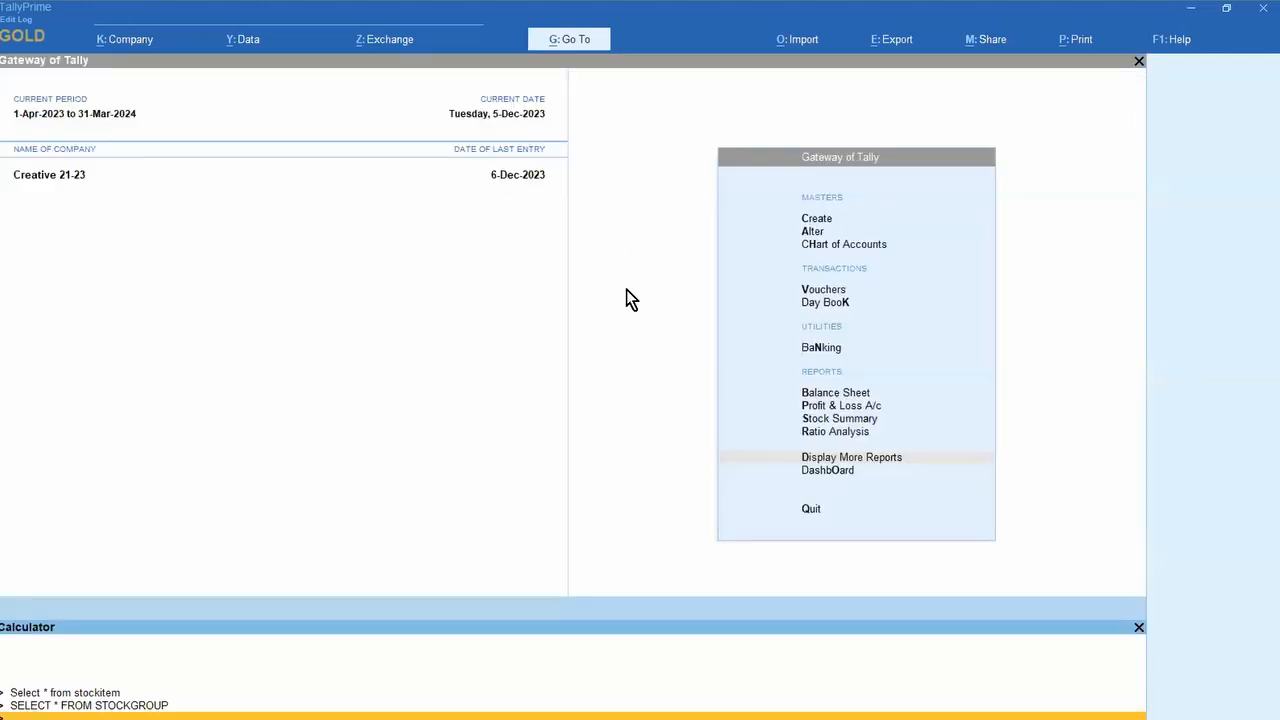
key("Escape")
key("n")
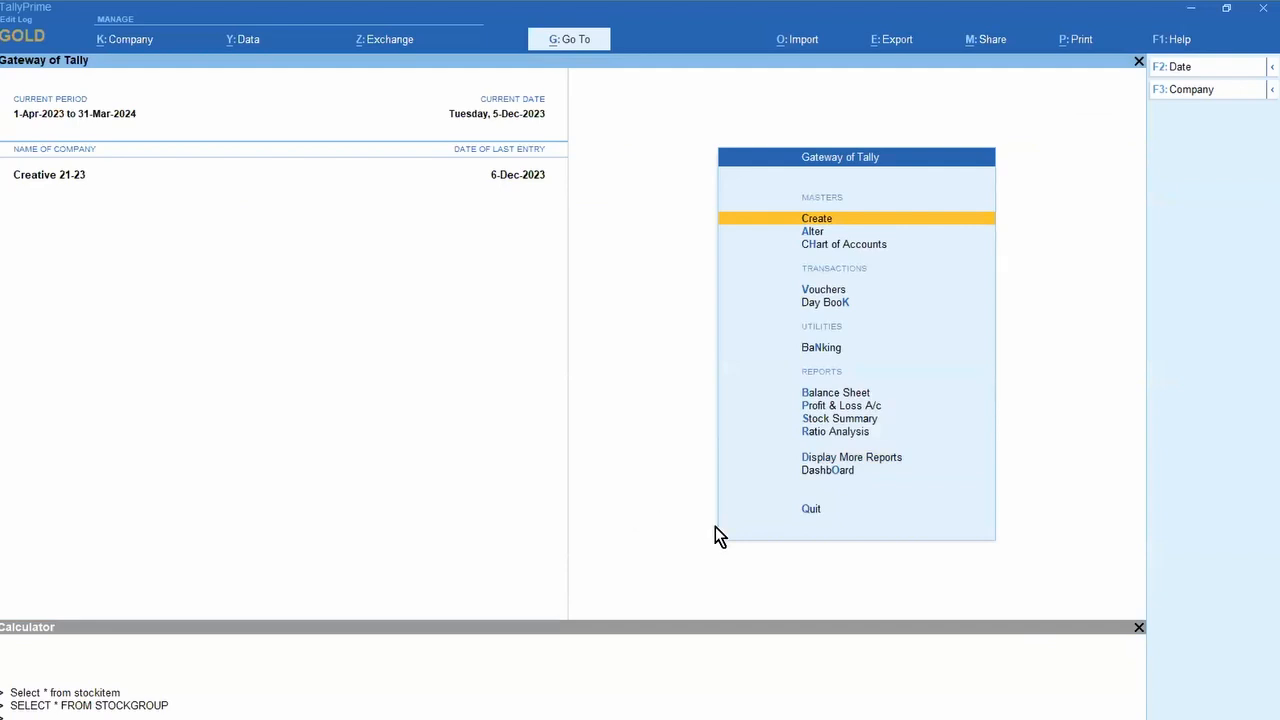
left_click(1140, 630)
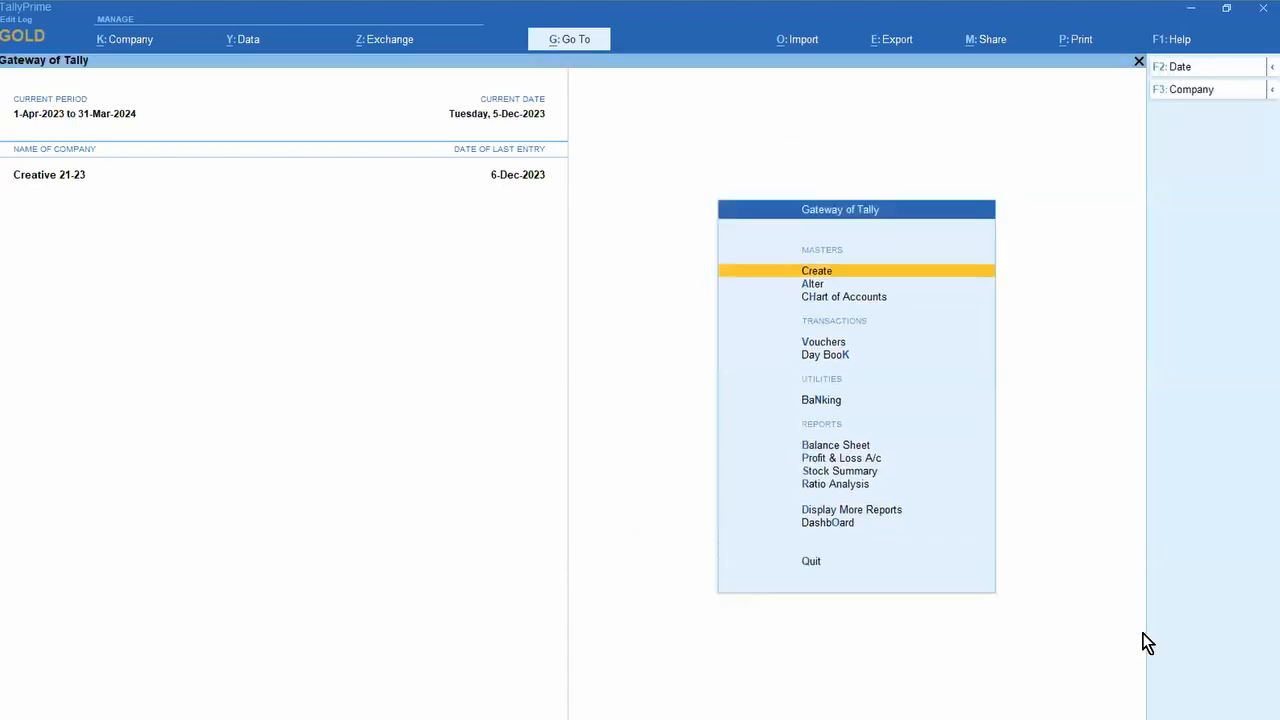
left_click(1140, 630)
key("Down")
key("Down")
key("Down")
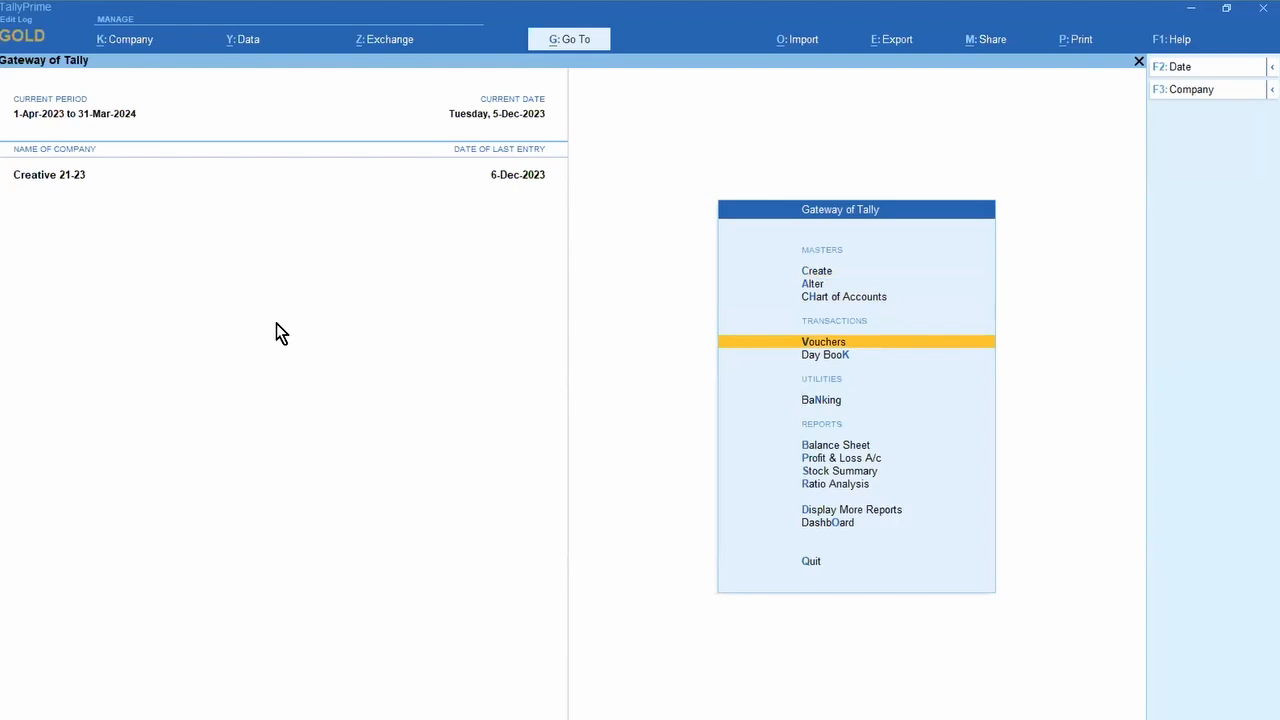
Step: Start a Journal voucher and set its GST stat adjustment nature to Increase in Input Tax Credit
key("Return")
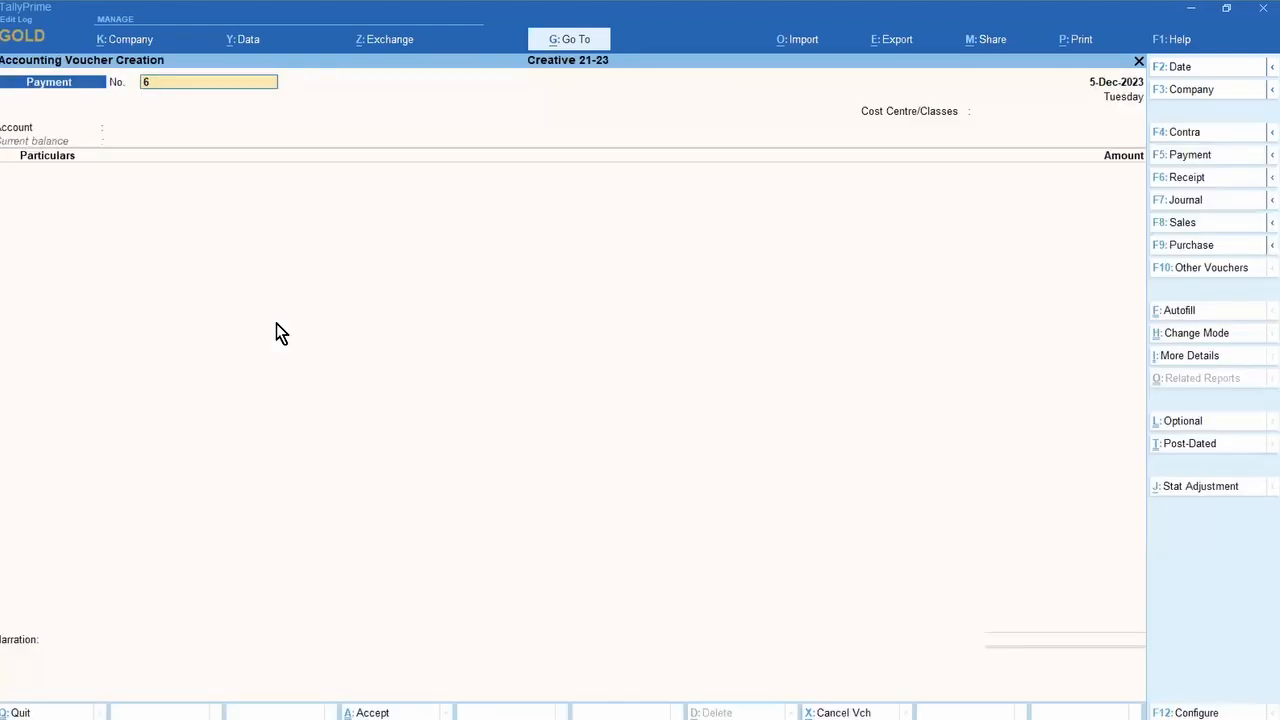
key("F7")
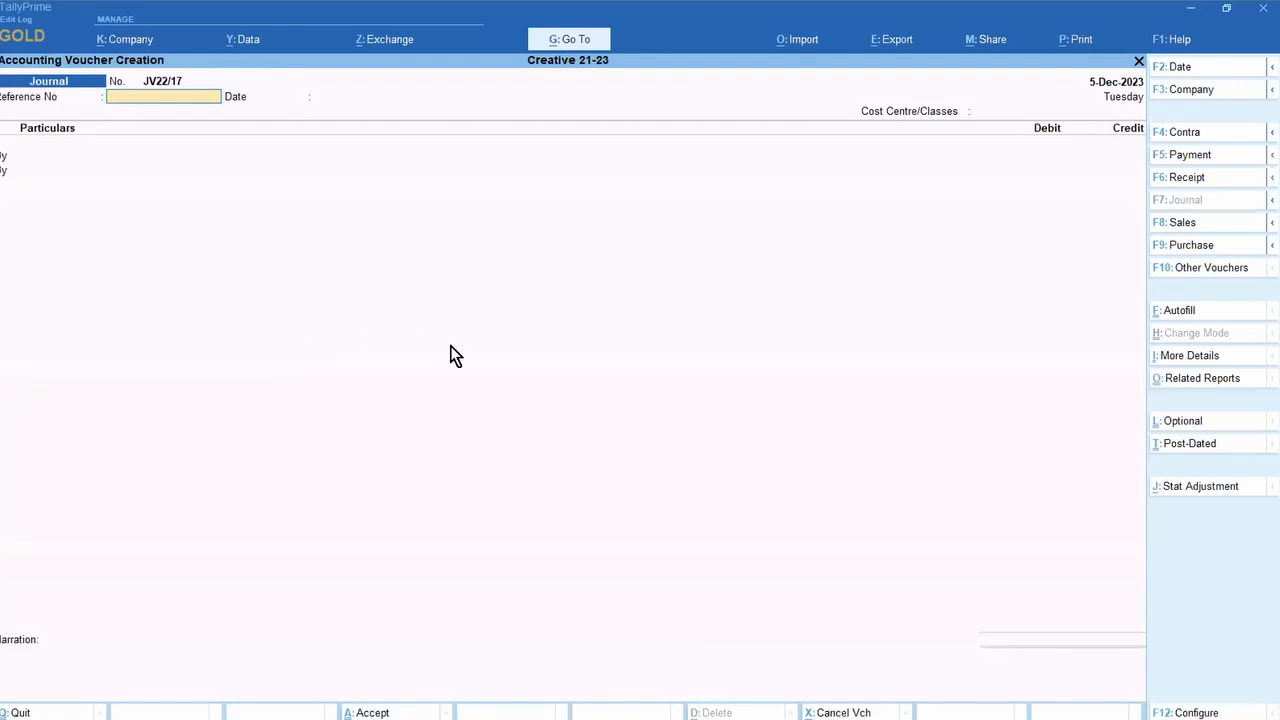
left_click(1210, 489)
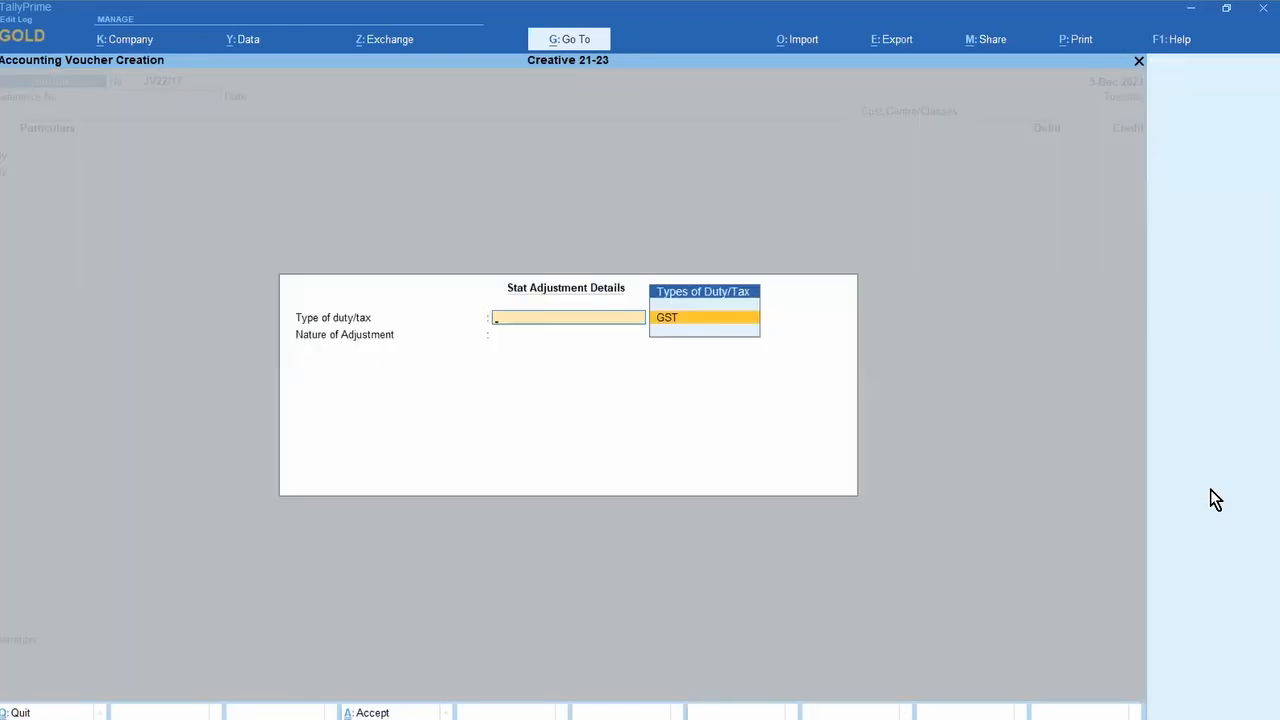
key("Return")
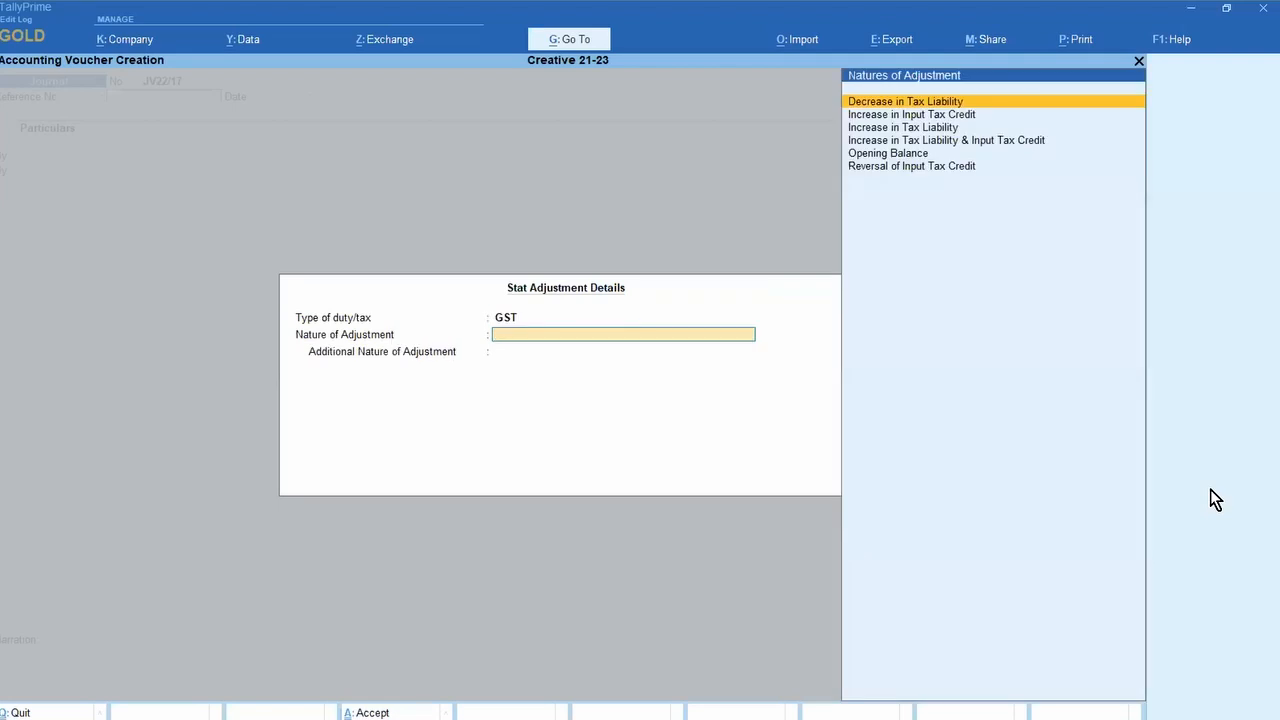
key("Down")
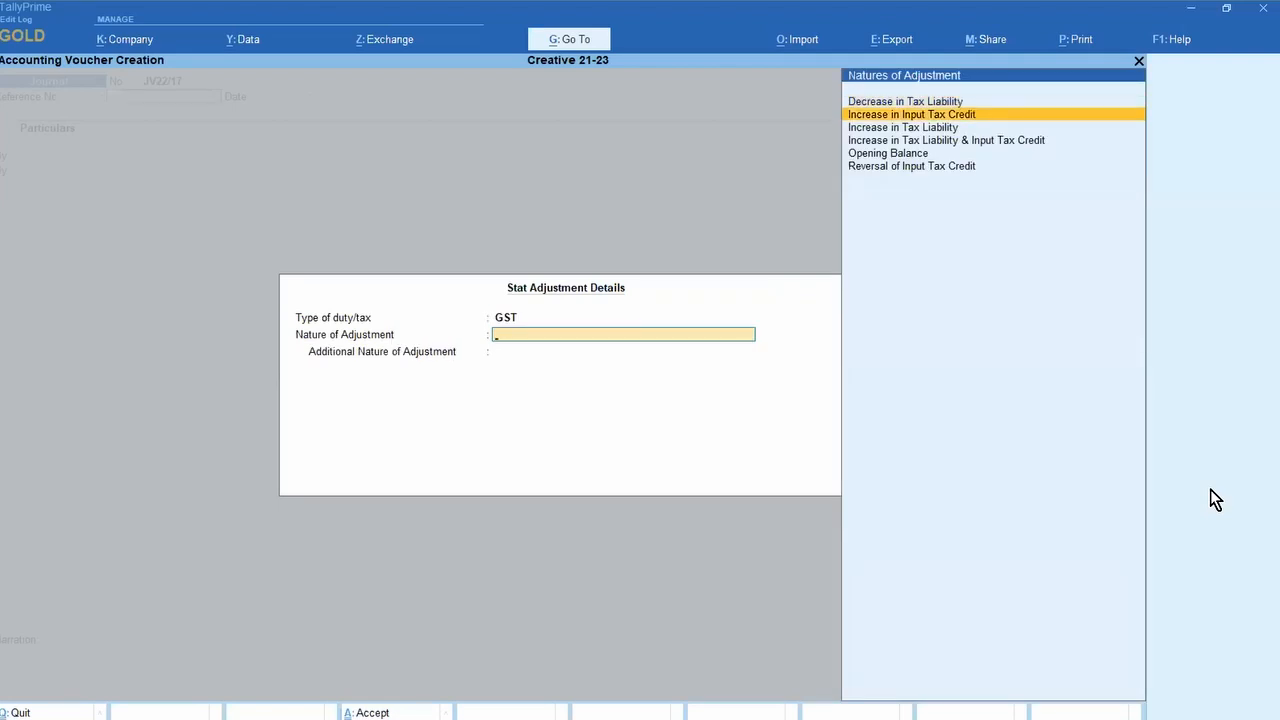
key("Down")
key("Down")
key("Up")
key("Up")
key("Up")
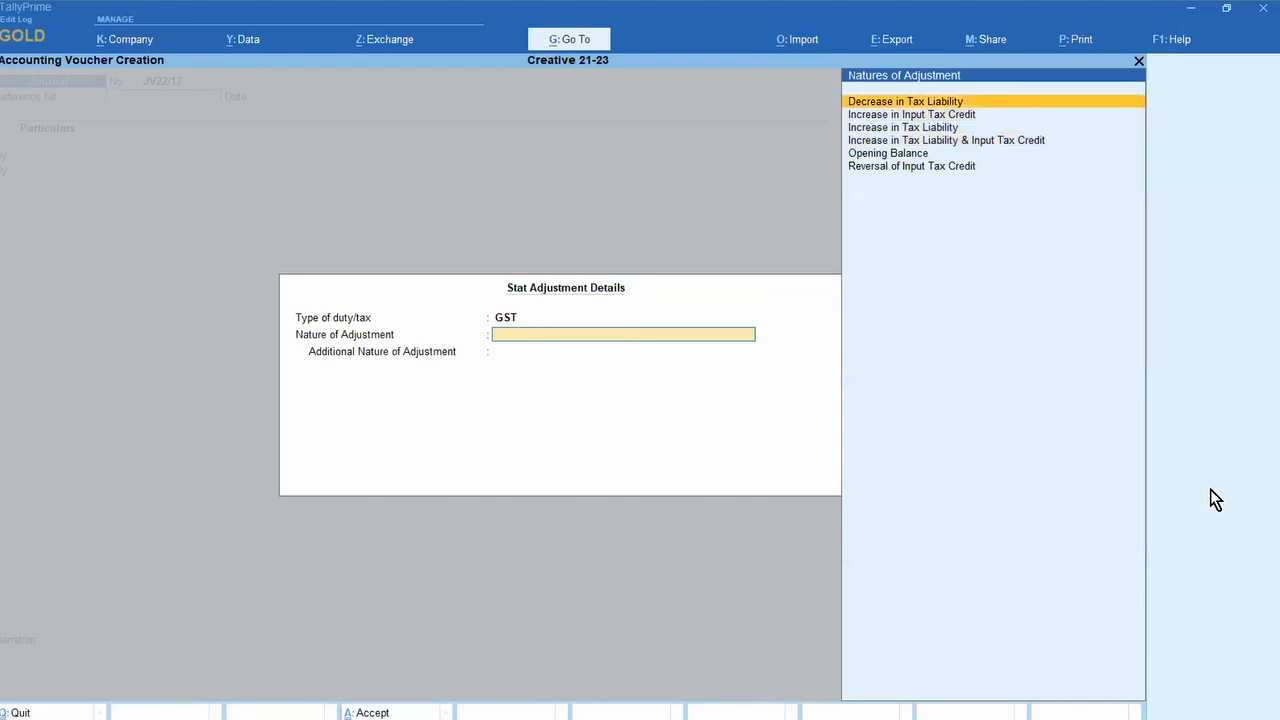
key("Down")
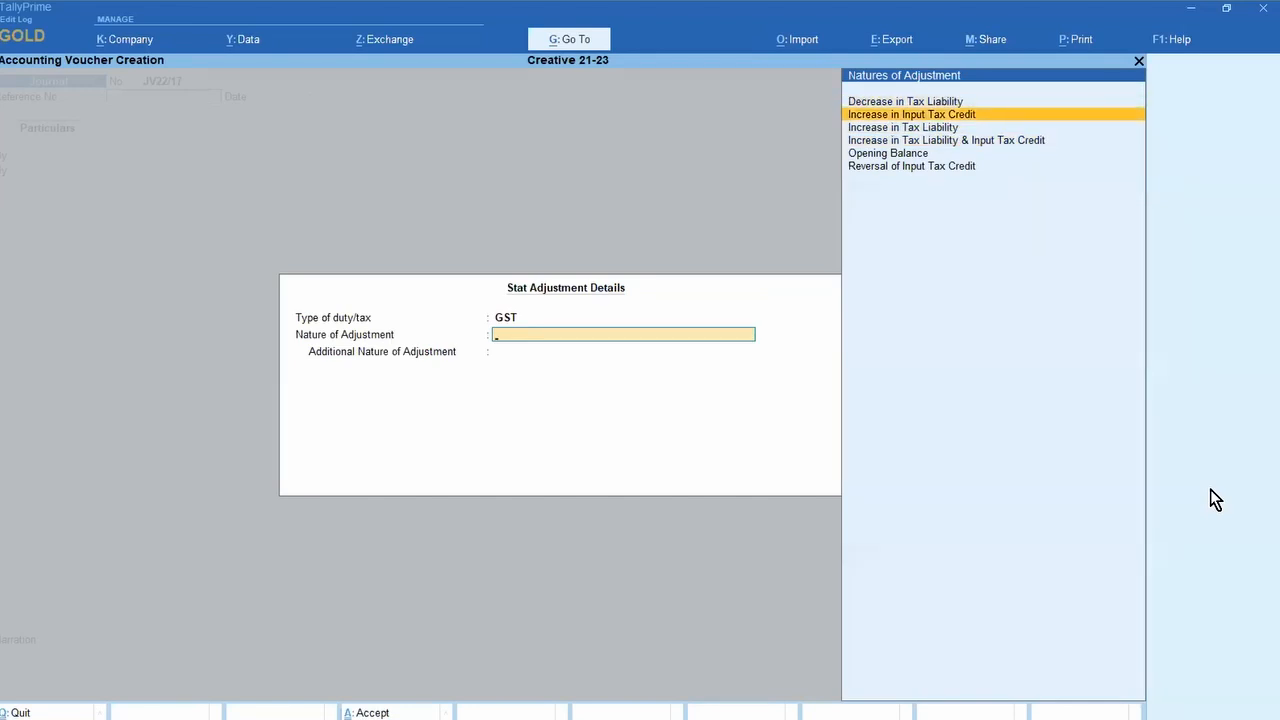
key("Return")
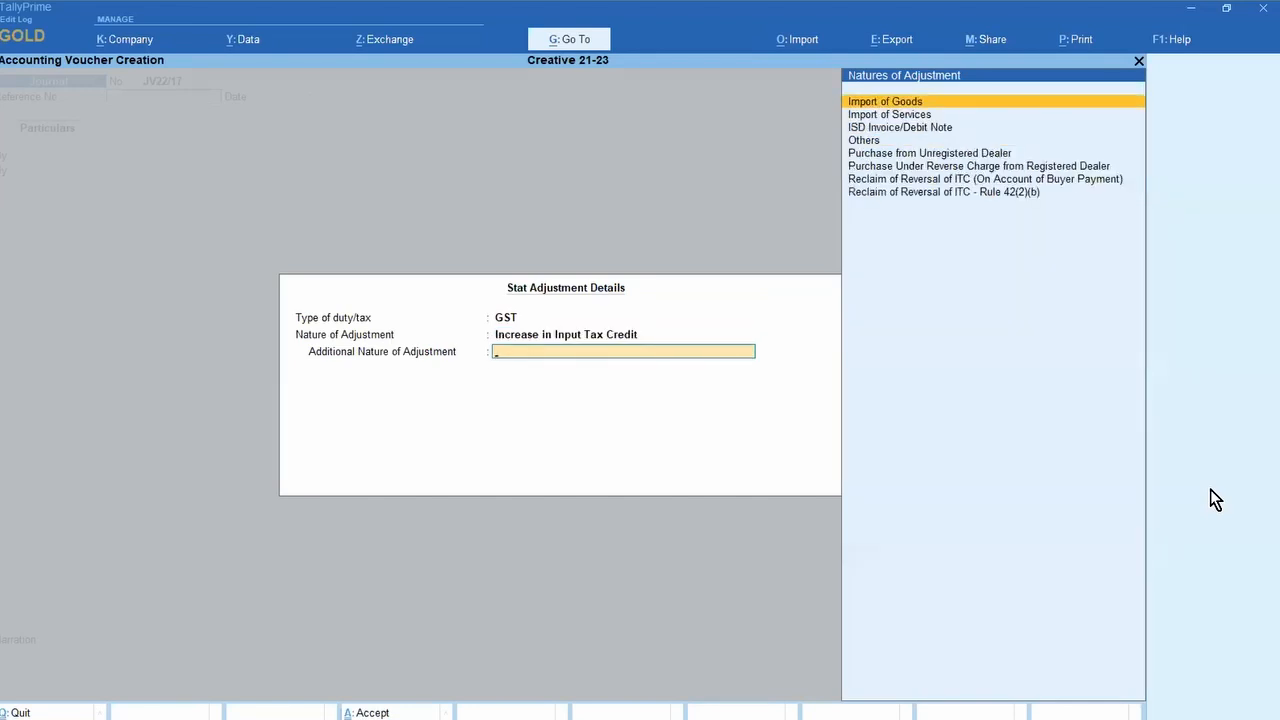
Step: Review the additional nature options, then close the voucher back to Gateway of Tally
key("Down")
key("Down")
key("Down")
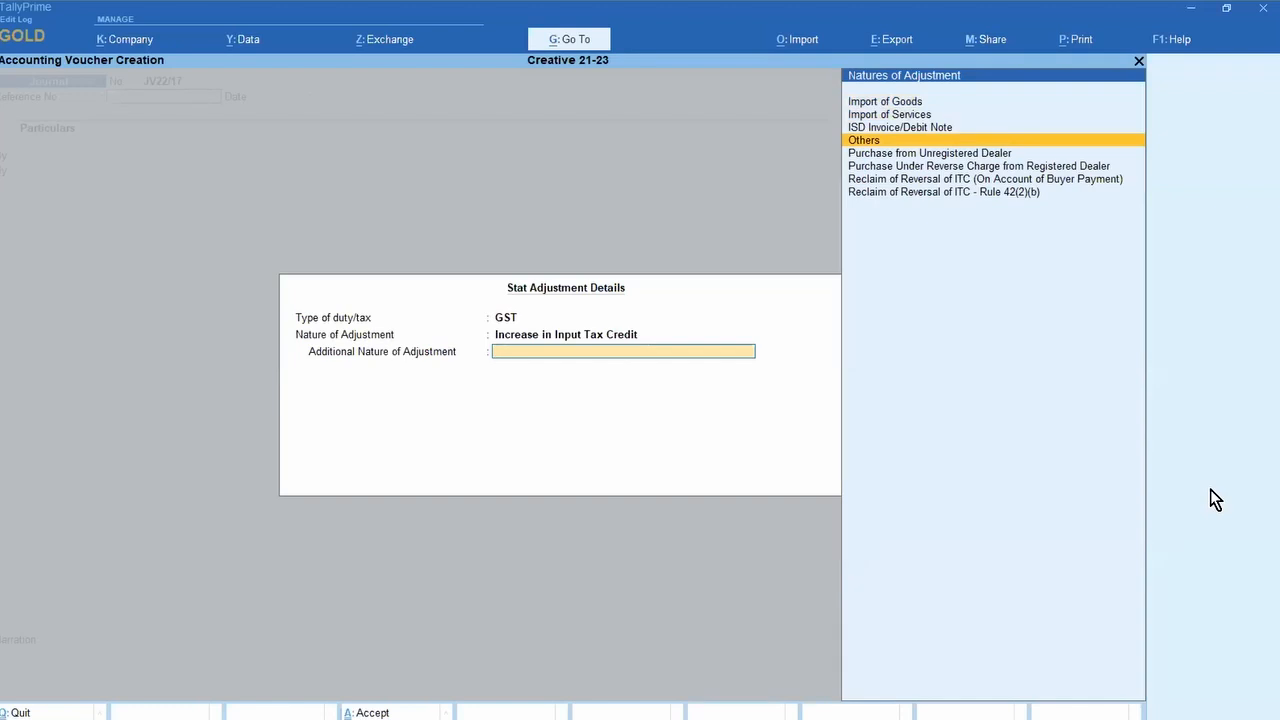
key("Down")
key("Down")
key("Down")
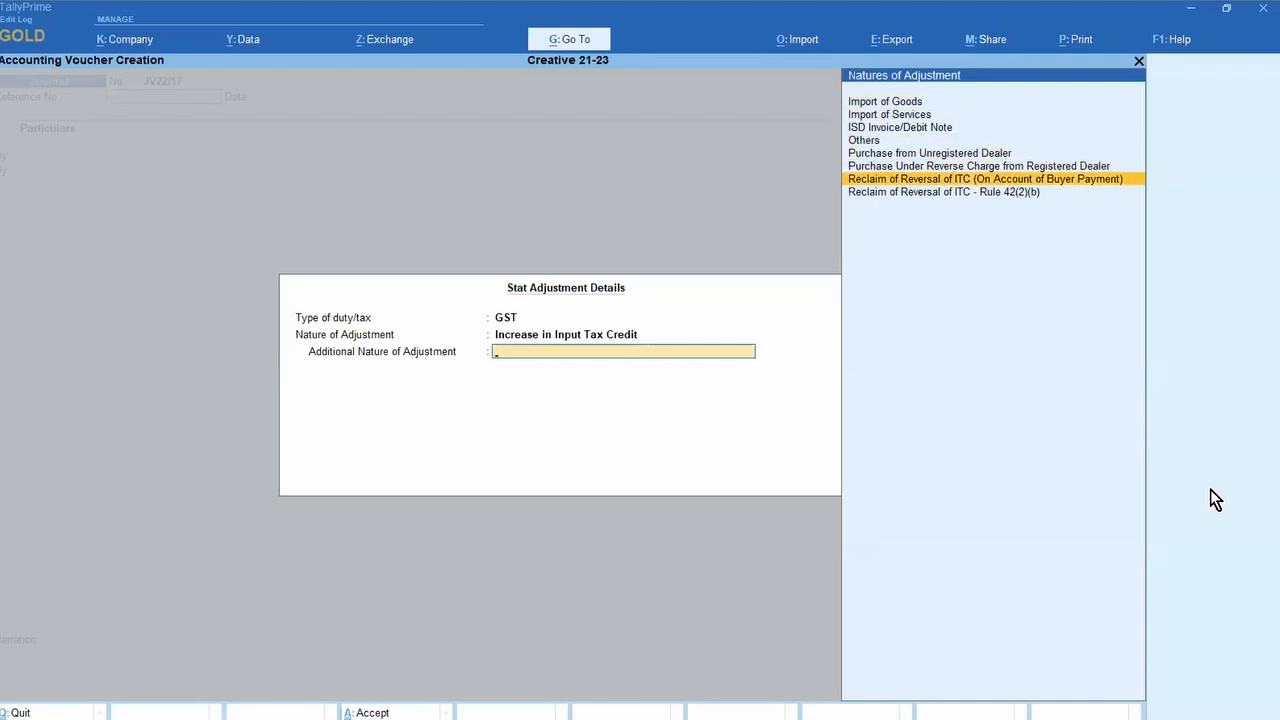
key("Up")
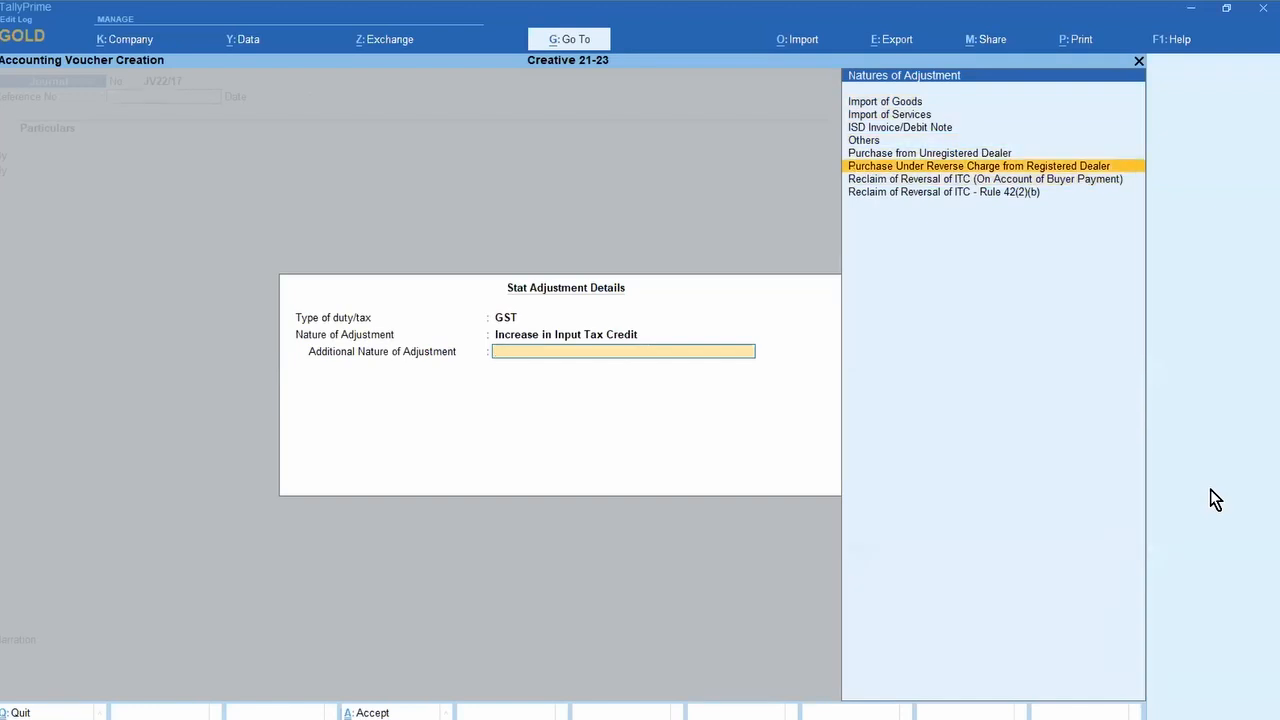
key("Down")
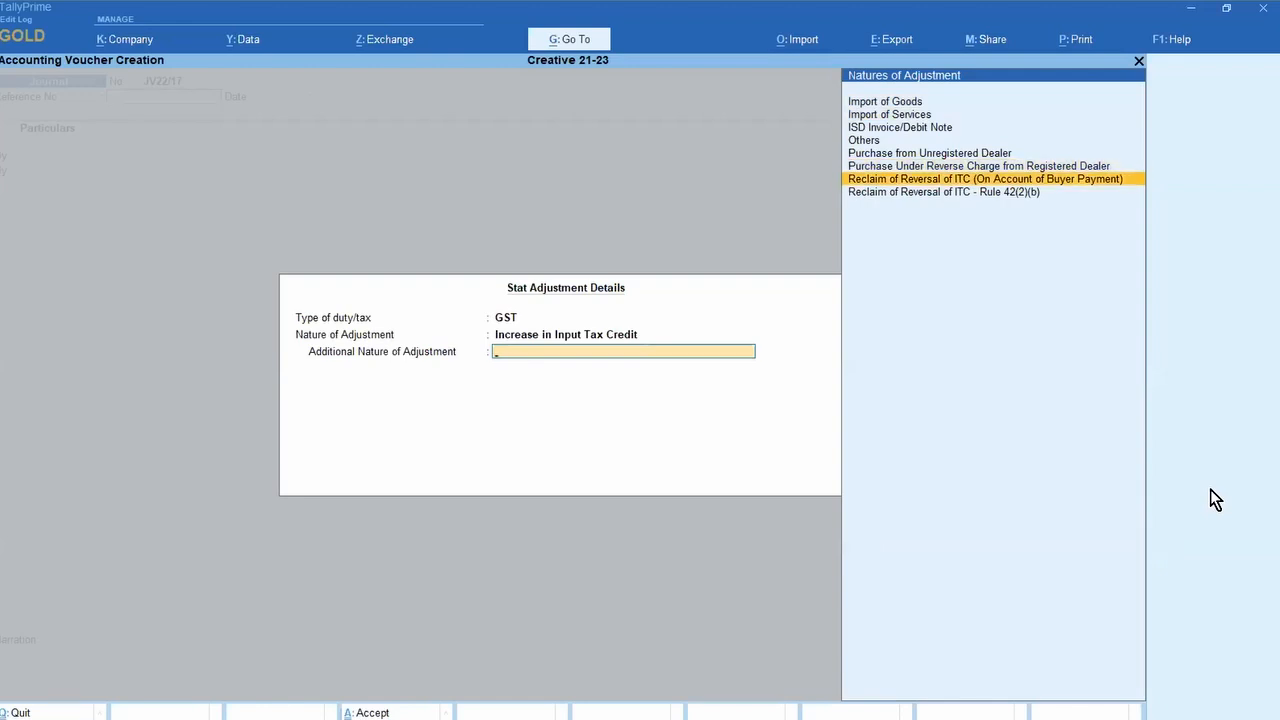
key("Down")
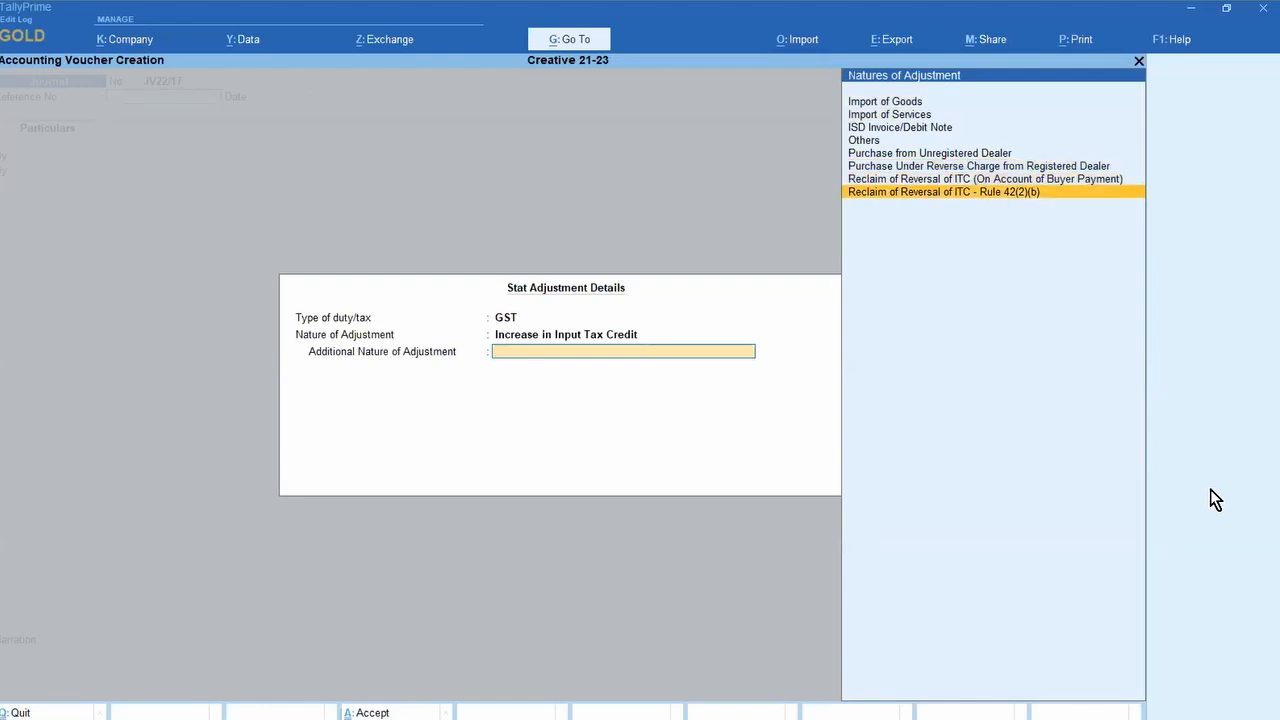
key("Up")
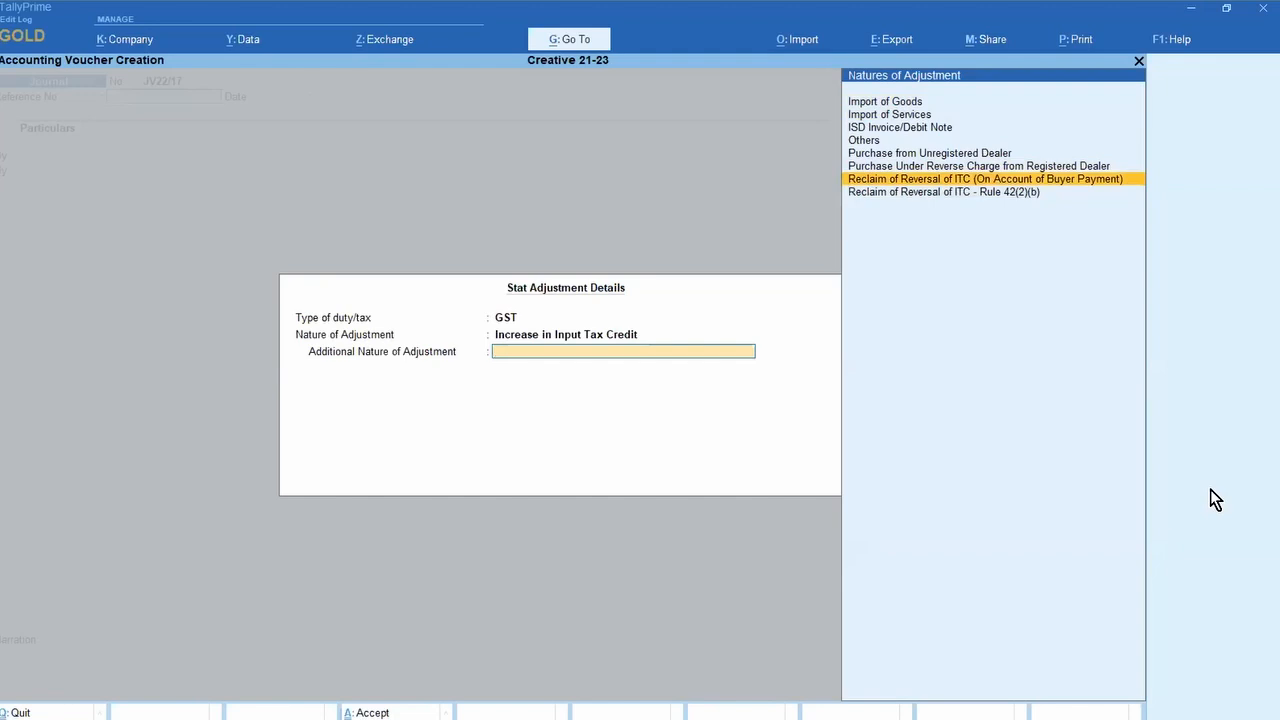
key("Up")
key("Up")
key("Up")
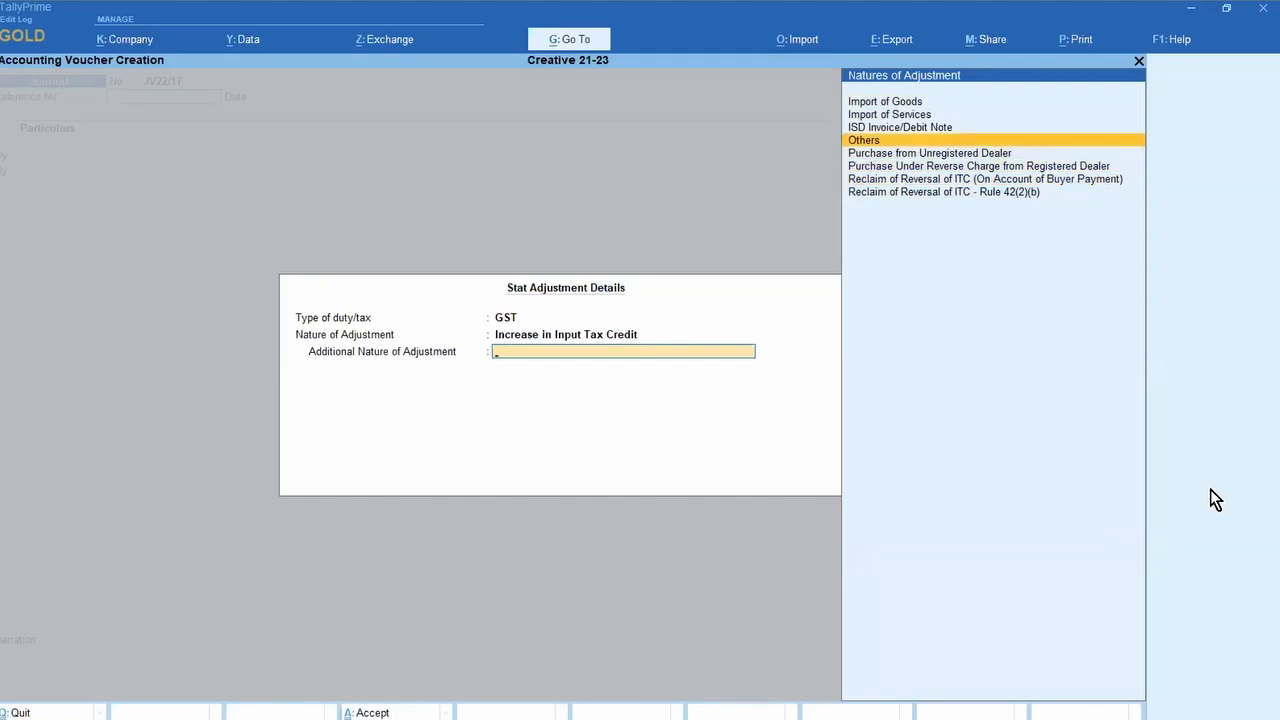
key("Down")
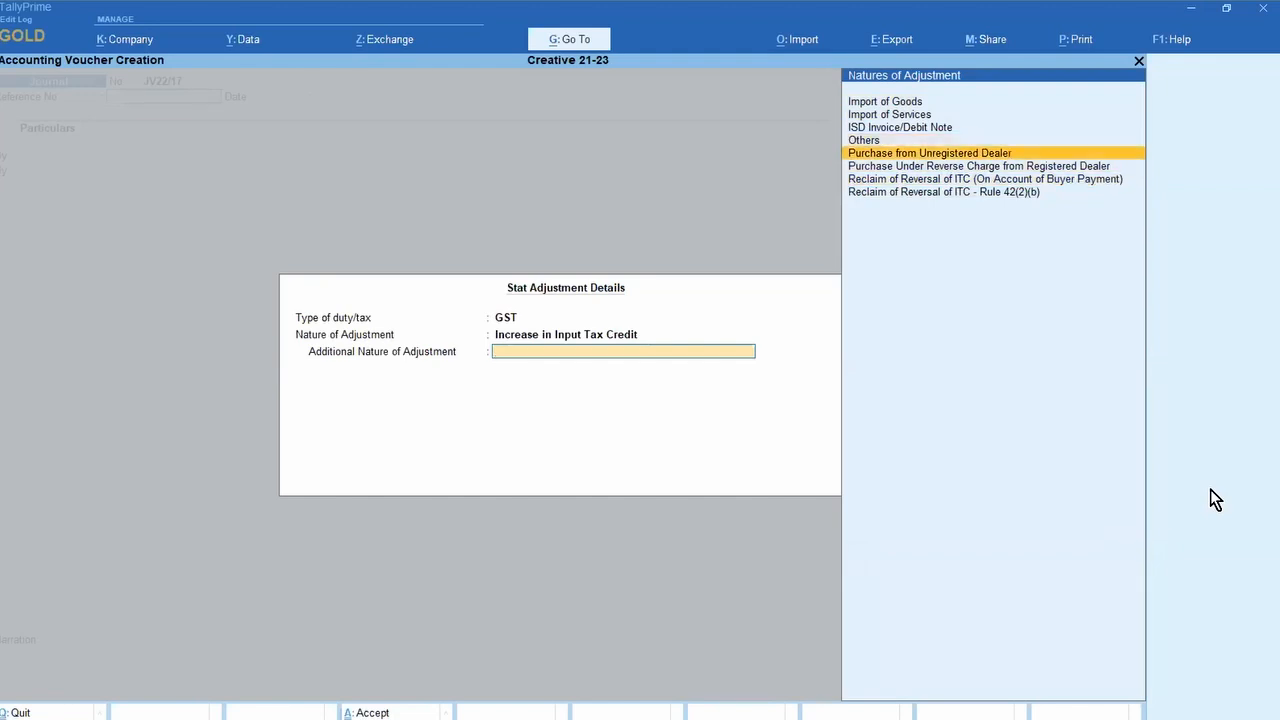
key("Down")
key("Down")
key("Down")
key("Up")
key("Up")
key("Up")
key("Up")
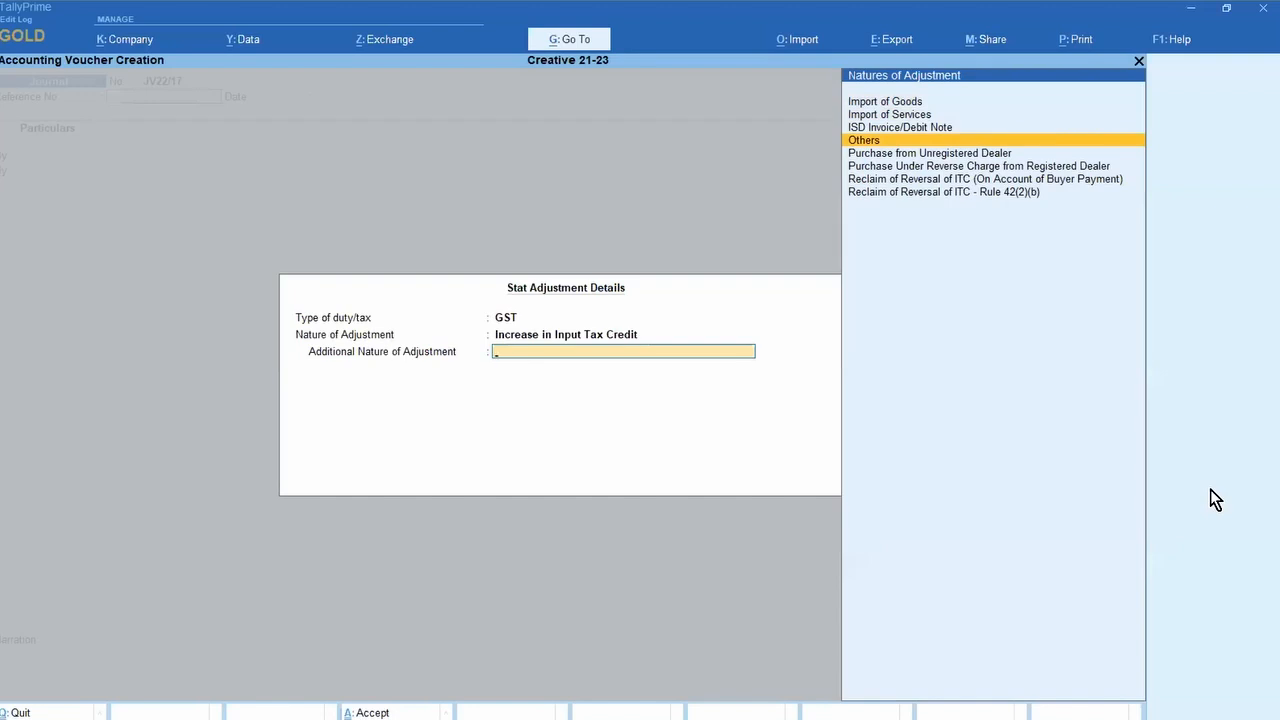
key("Escape")
key("Escape")
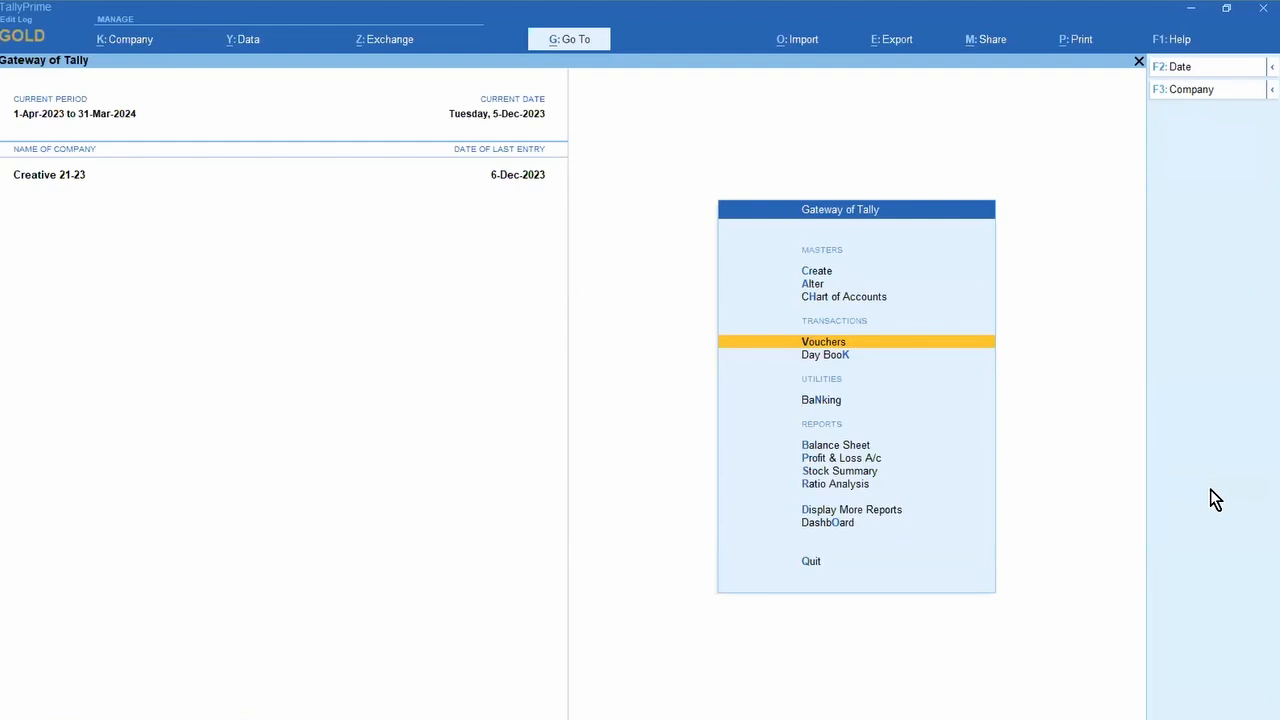
Step: Start a new stock item named CLOTH from the Master Creation list
key("Up")
key("Up")
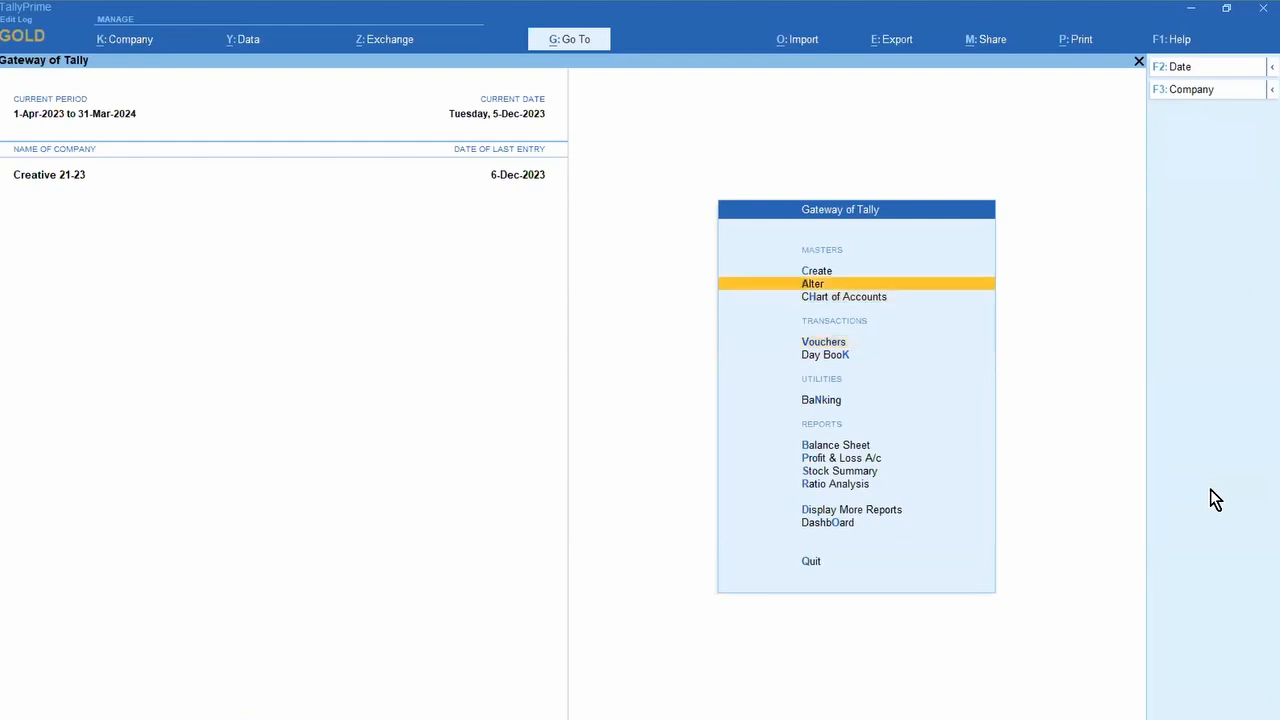
key("Up")
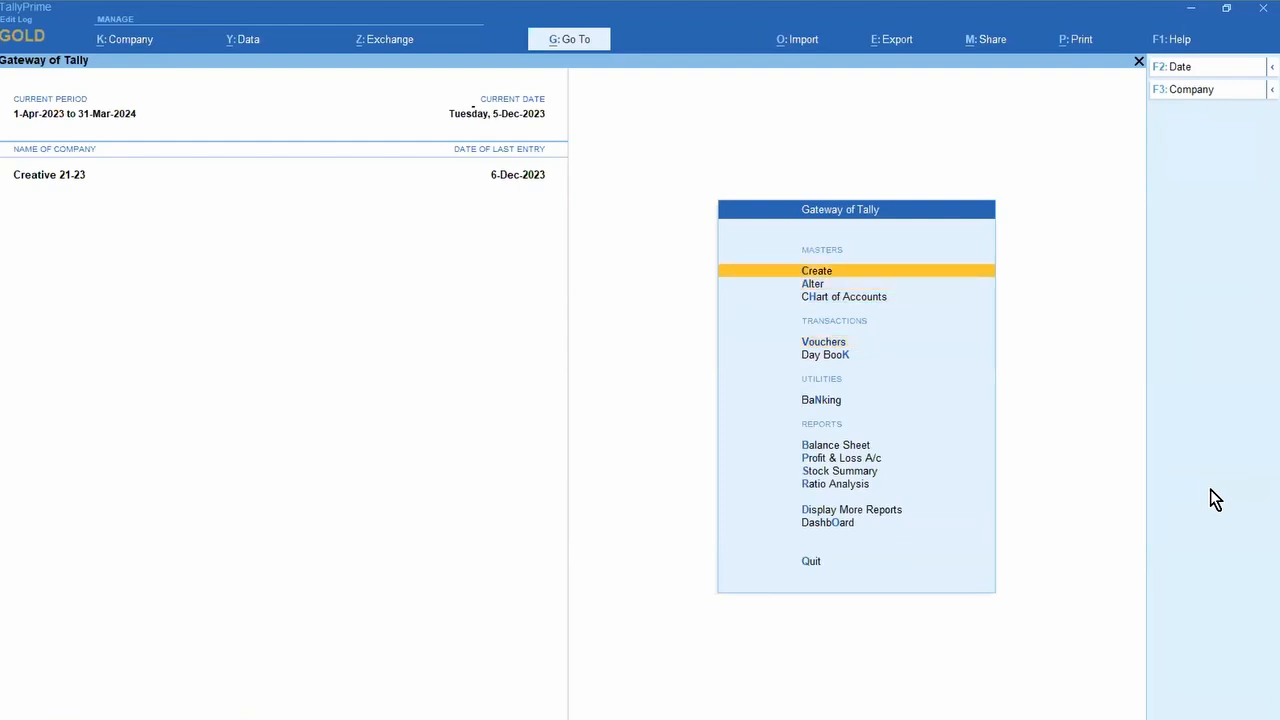
key("Return")
key("Down")
key("Down")
key("Down")
key("Down")
key("Down")
key("Down")
key("Down")
key("Down")
key("Down")
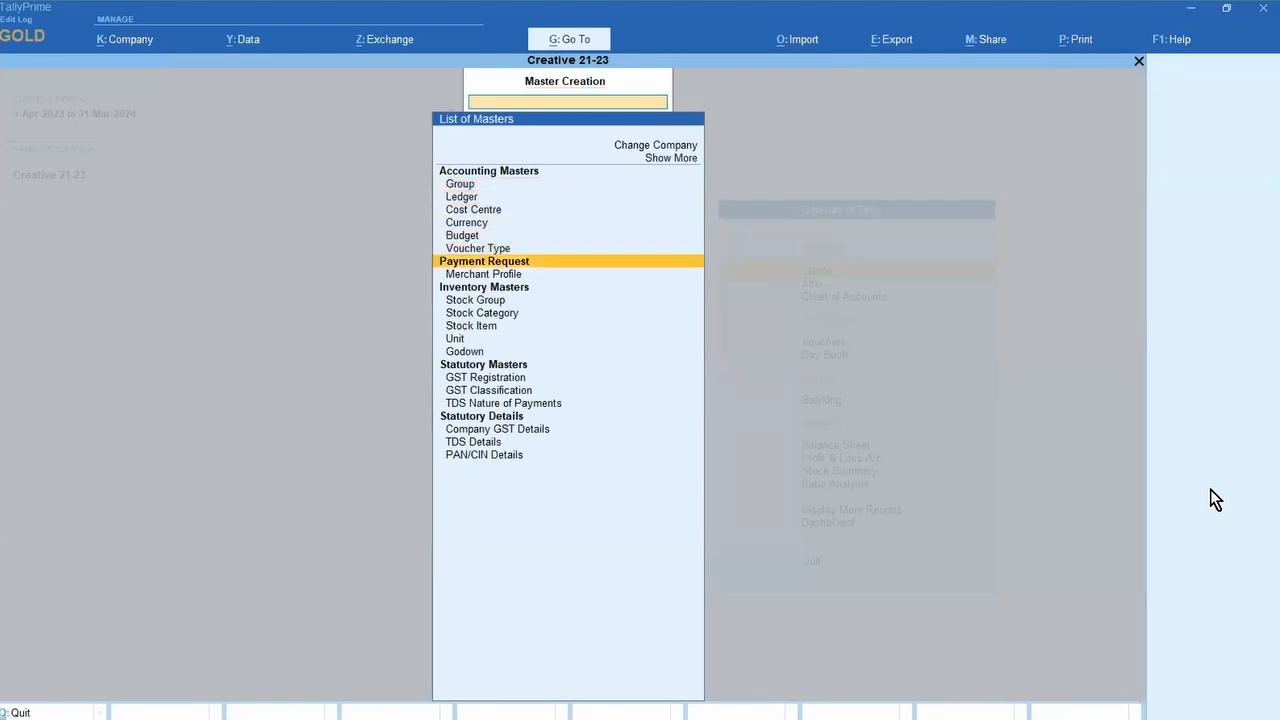
key("Return")
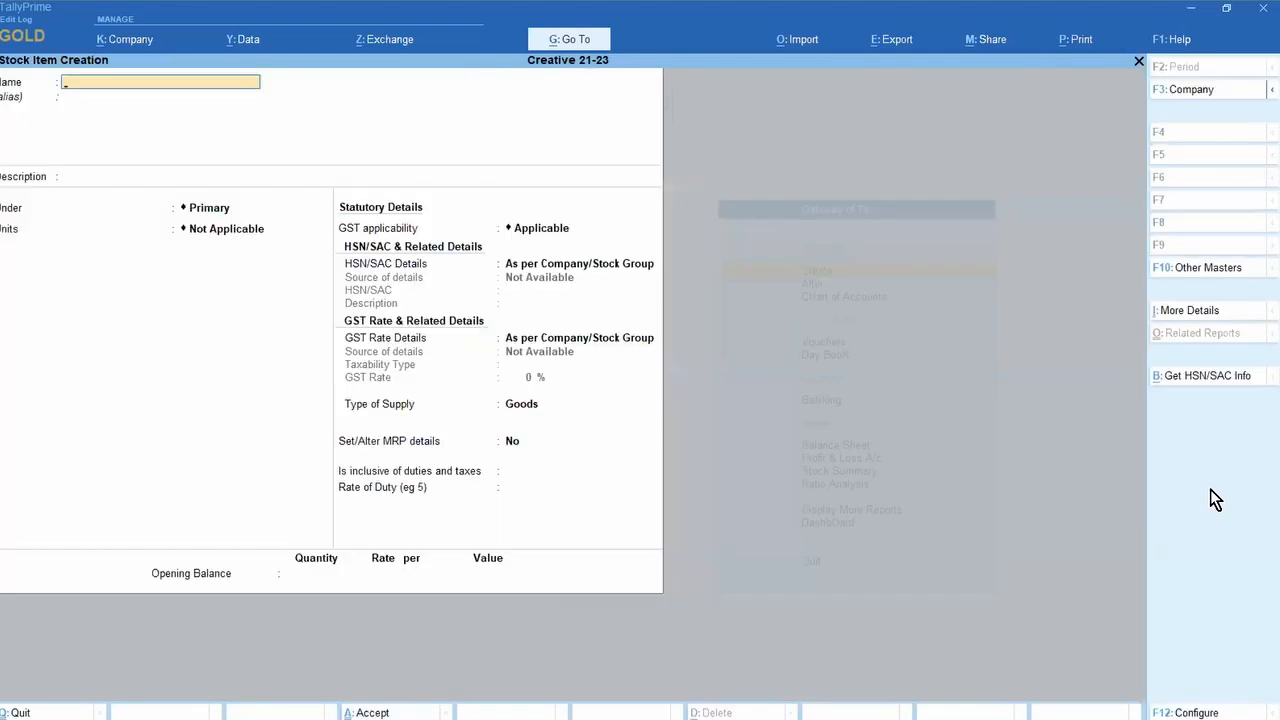
type("CLOTH")
key("Return")
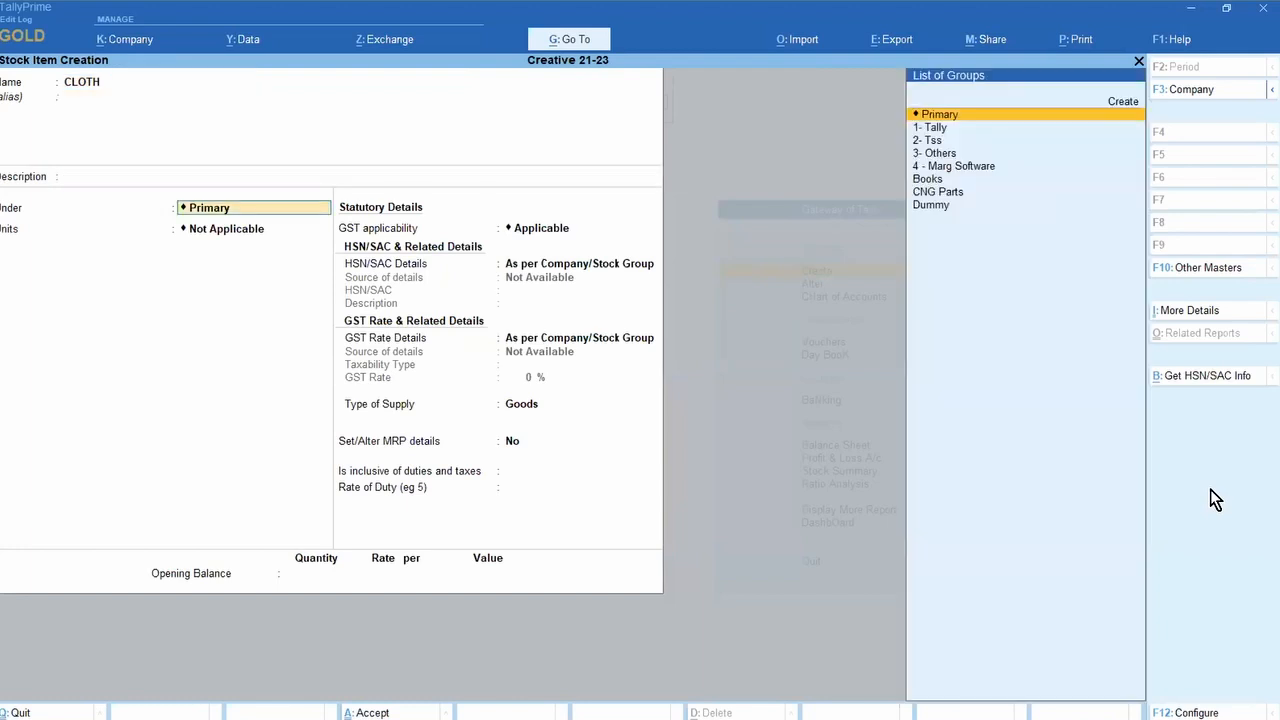
Step: Place CLOTH under Primary with unit no and GST rate details specified here, then open configuration
key("Return")
type("NO")
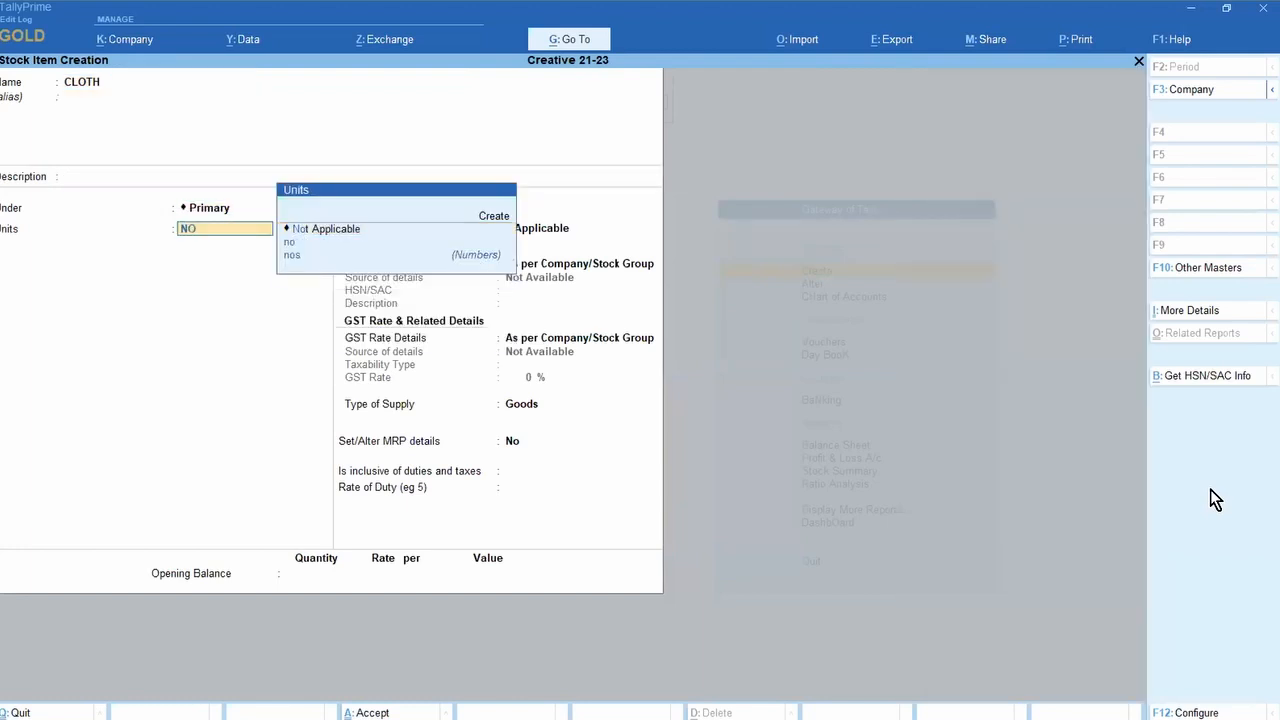
key("Return")
key("Return")
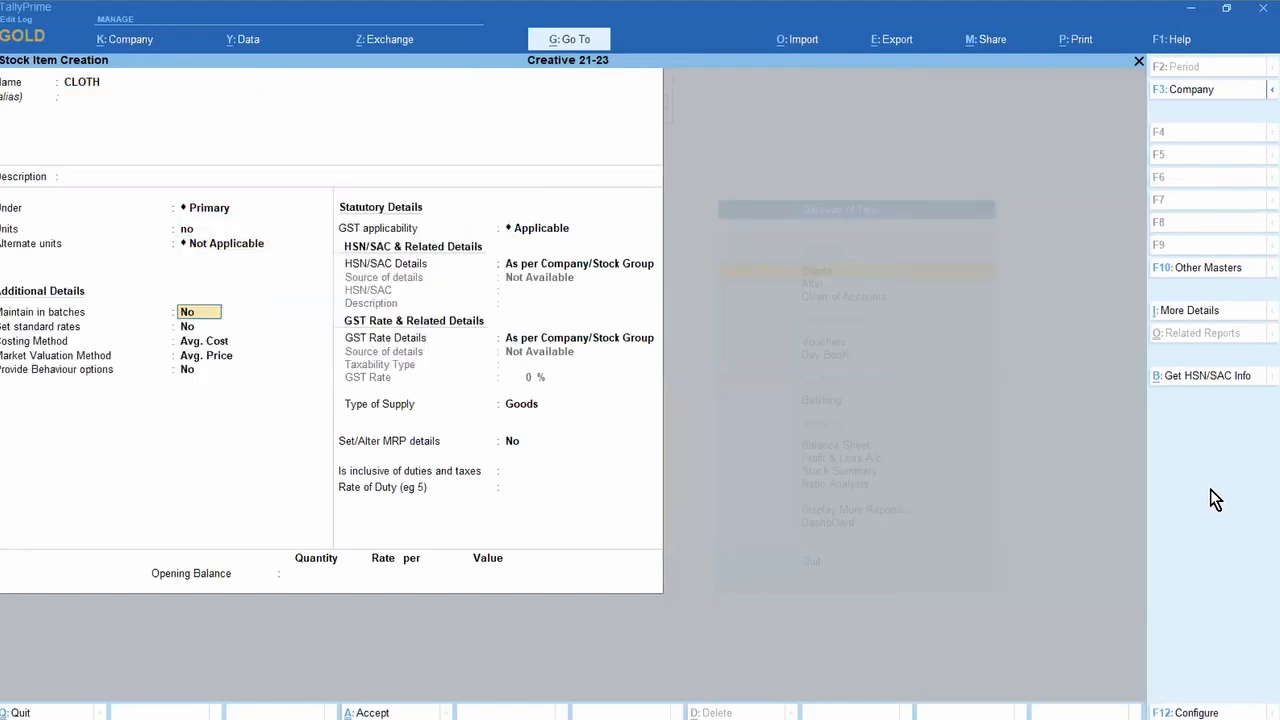
key("Return")
key("Return")
key("Return")
key("Return")
key("Return")
key("Return")
key("Return")
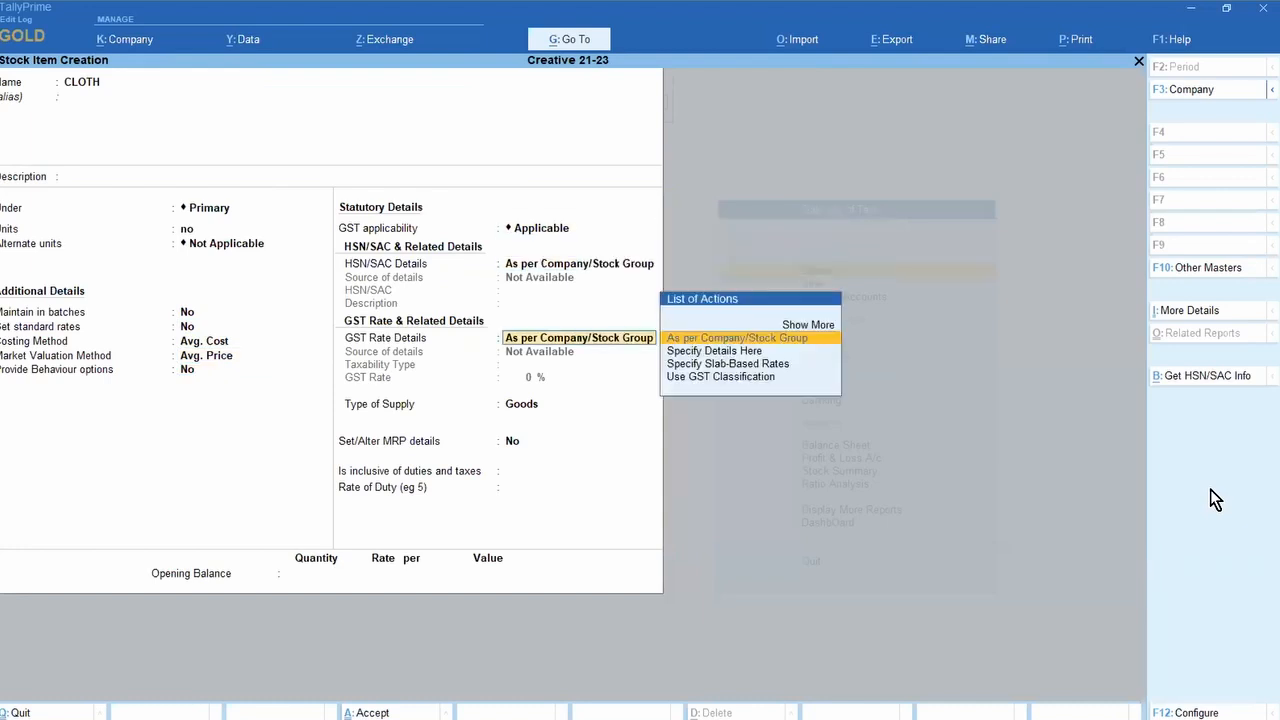
key("Down")
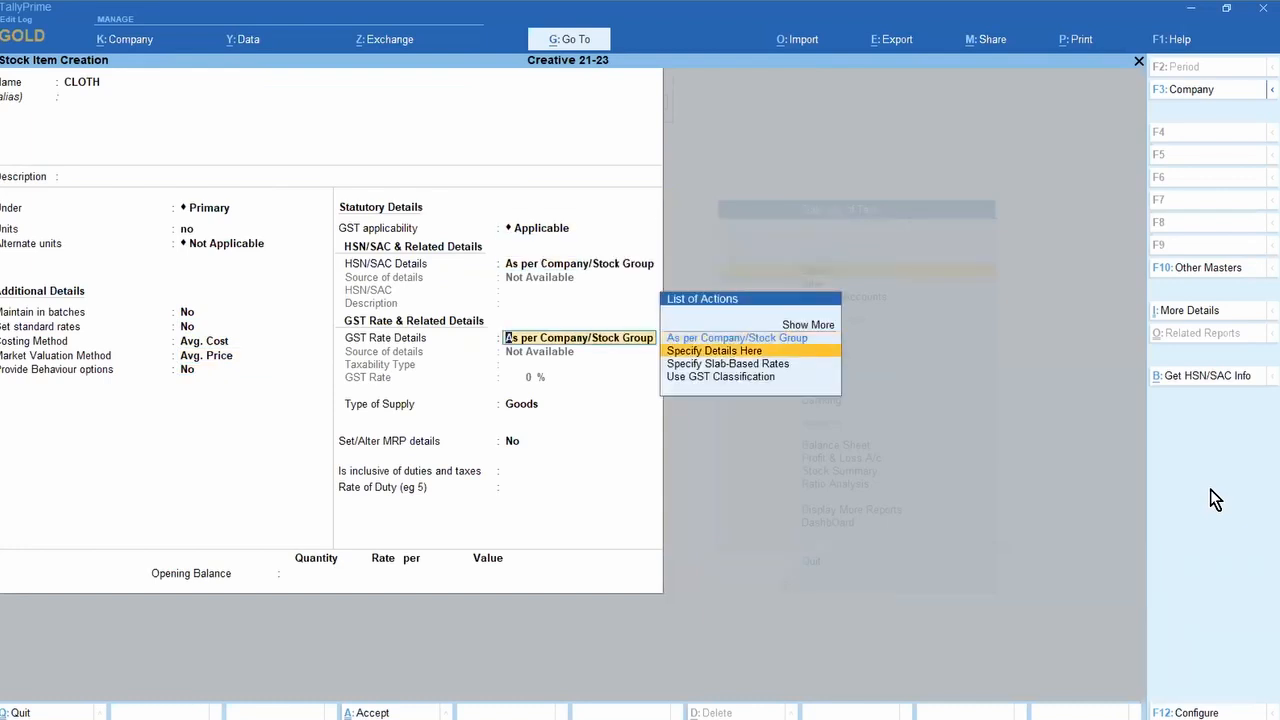
key("Return")
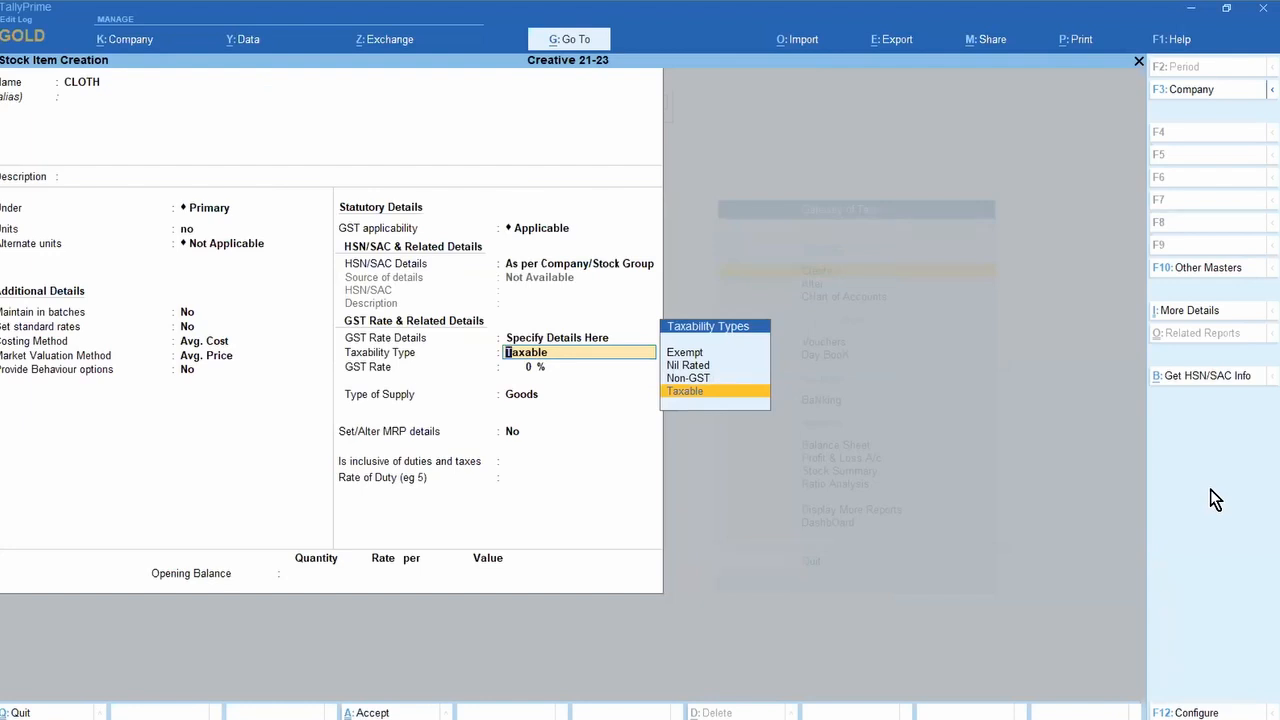
key("F12")
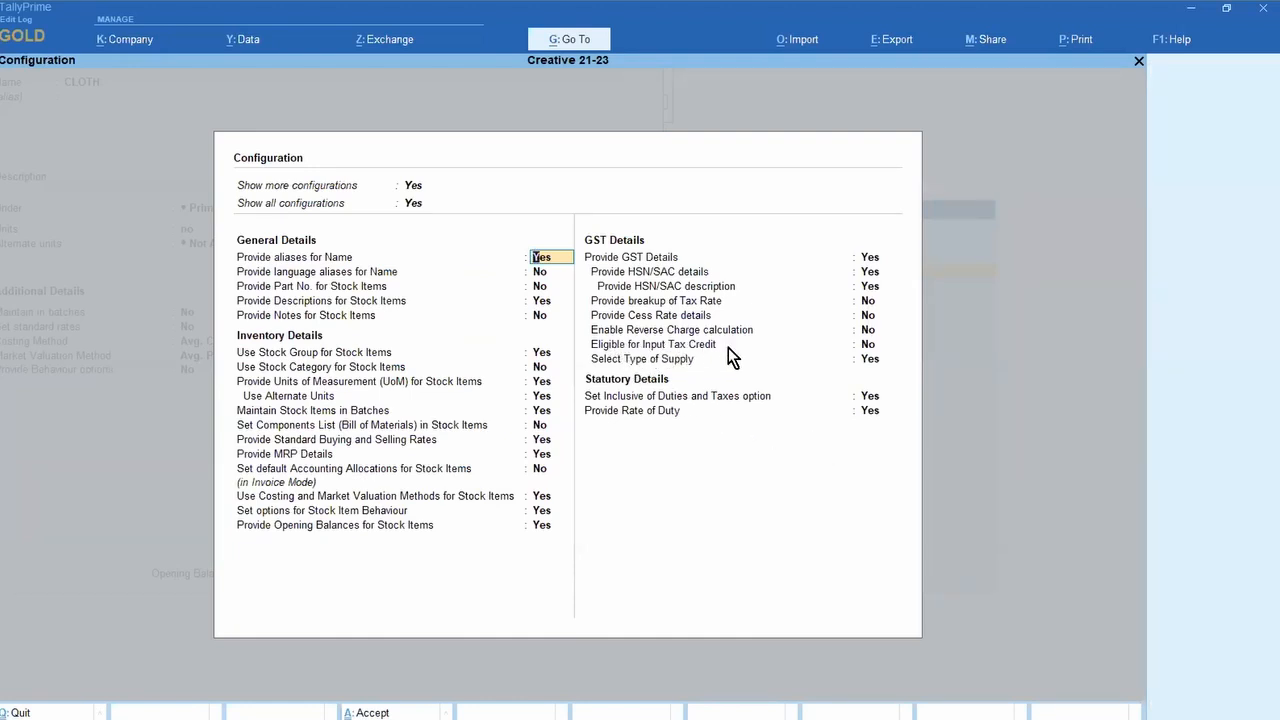
Step: Enable the Eligible for Input Tax Credit field, then mark CLOTH Taxable with ITC set to No
left_click(868, 346)
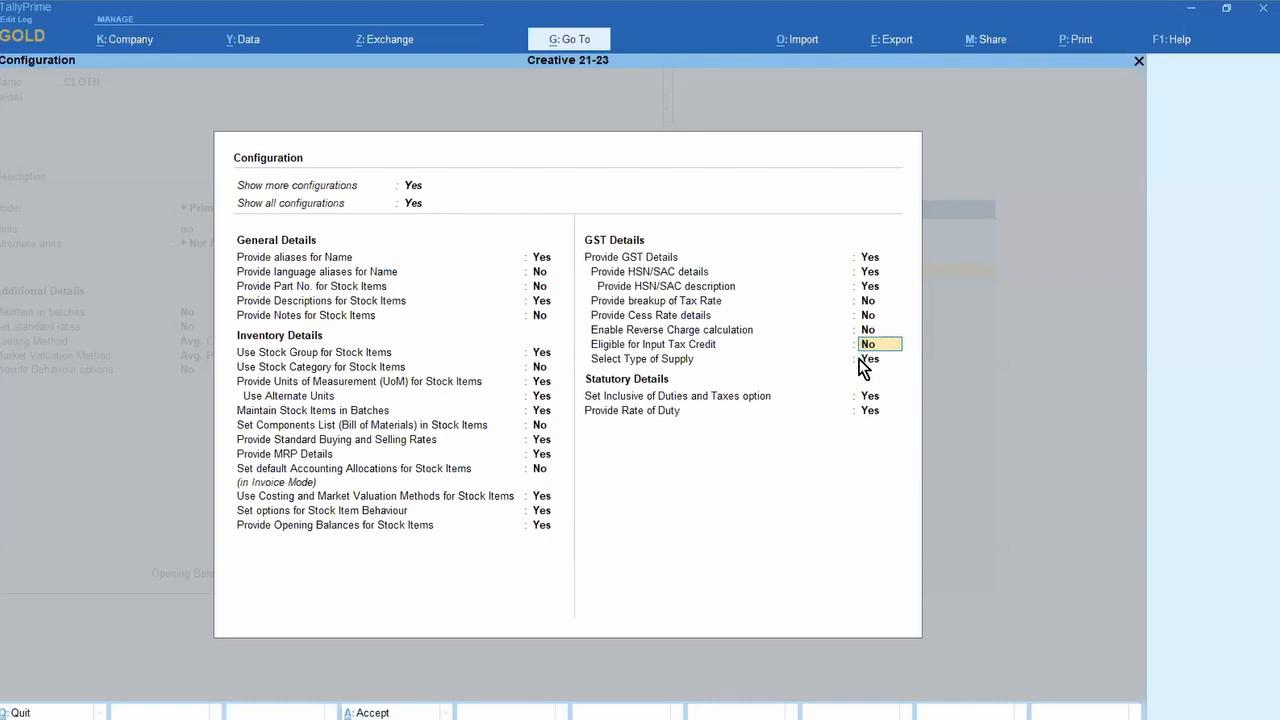
type("Y")
key("ctrl+a")
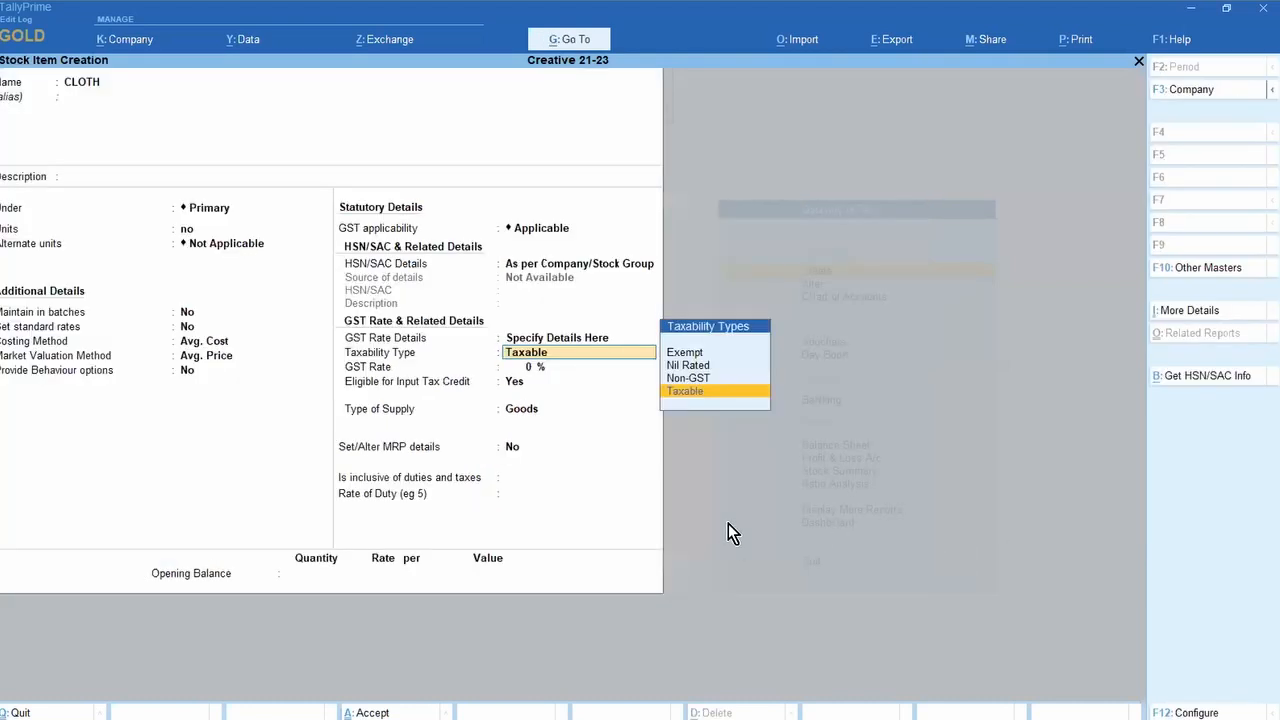
key("Return")
key("Return")
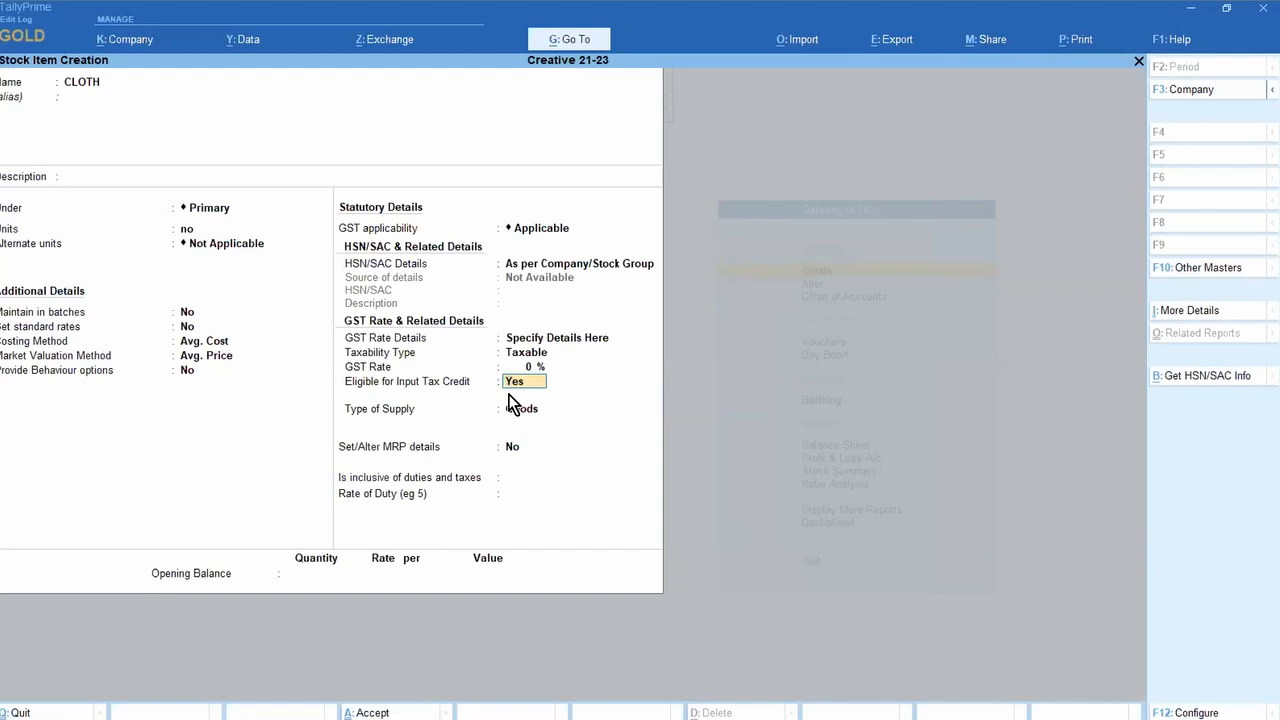
type("N")
key("Return")
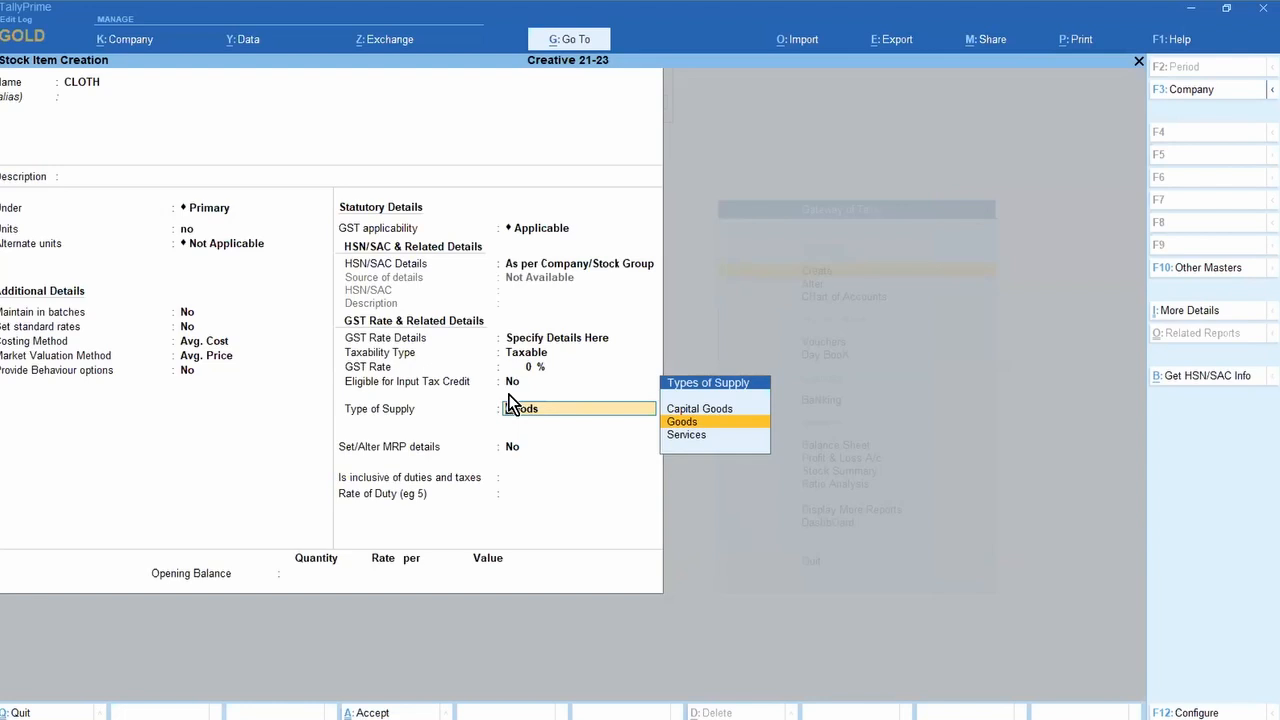
Step: Revisit the input tax credit configuration, then discard the unsaved CLOTH stock item
key("F12")
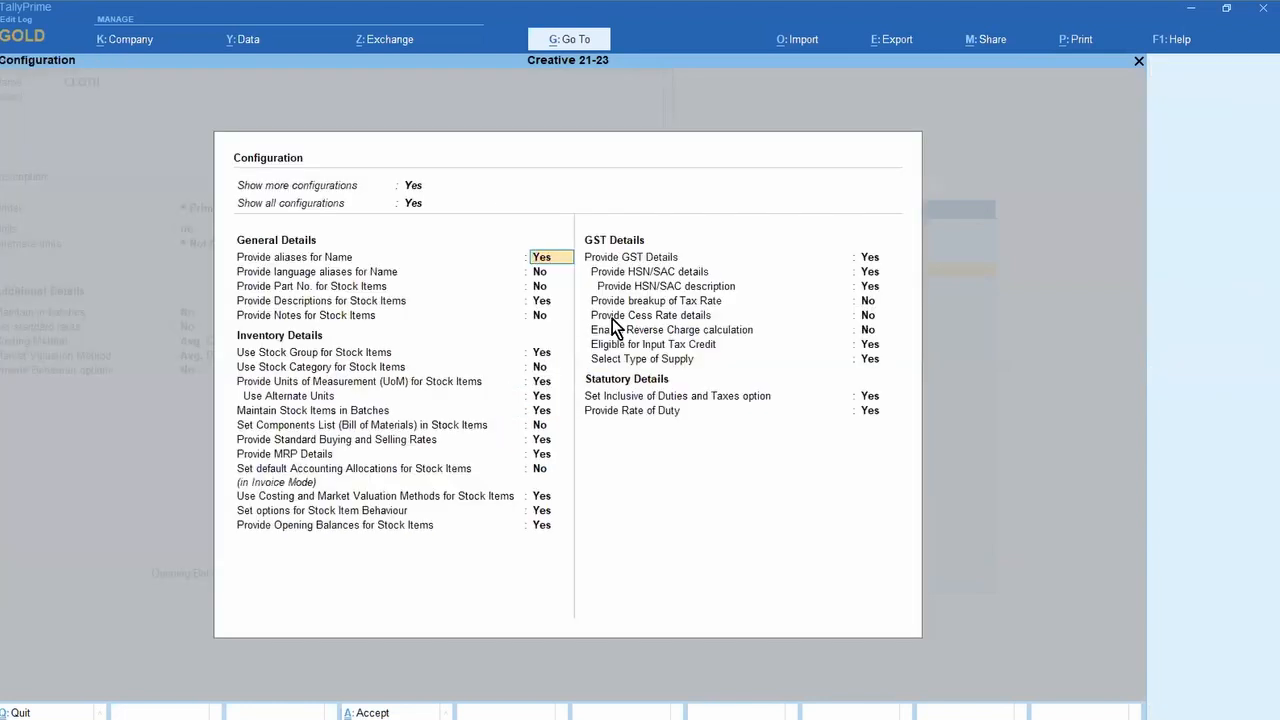
left_click(868, 331)
key("Return")
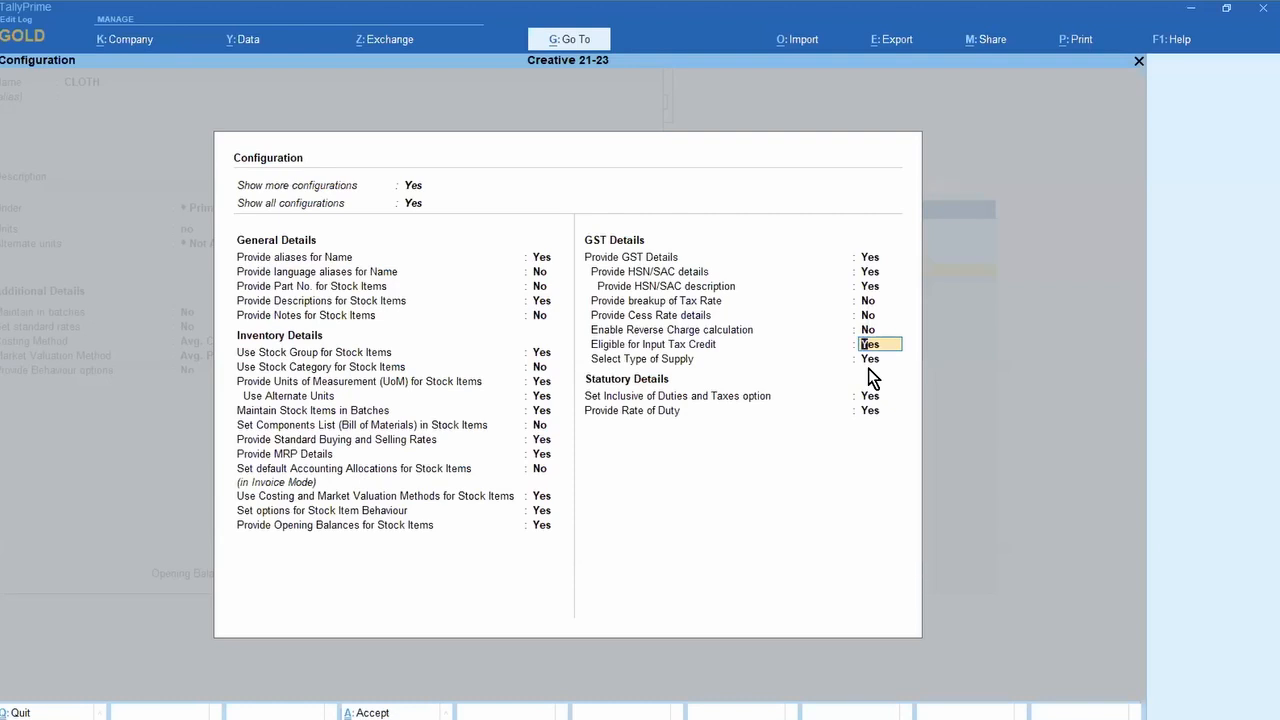
key("Escape")
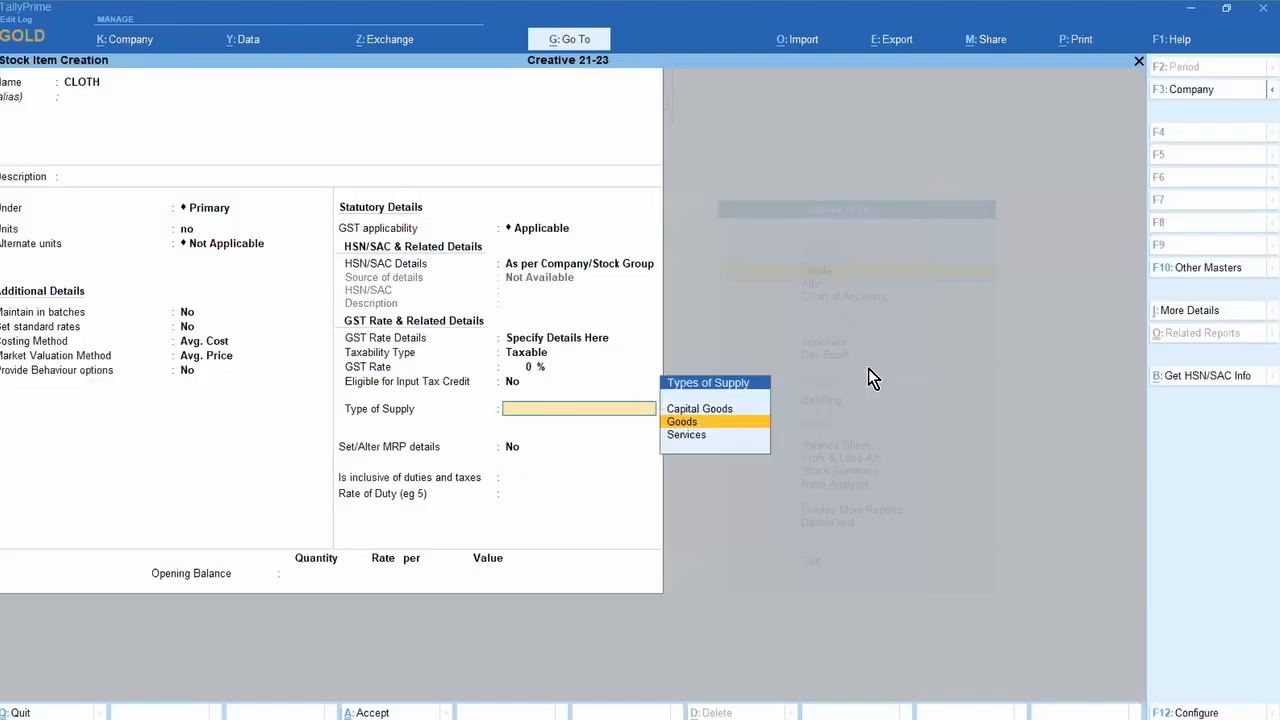
key("Escape")
key("Return")
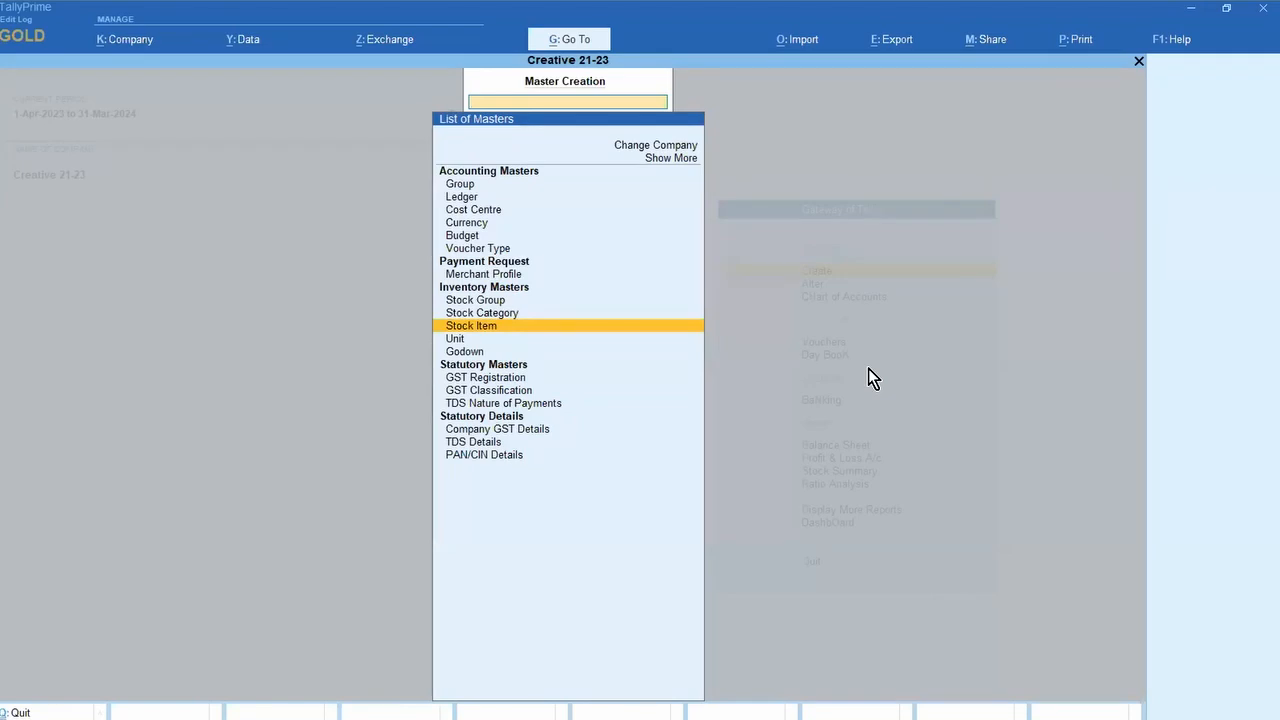
Step: Browse the Master Creation list from Ledger down through the inventory masters
key("Up")
key("Up")
key("Up")
key("Up")
key("Up")
key("Up")
key("Up")
key("Up")
key("Up")
key("Up")
key("Up")
key("Up")
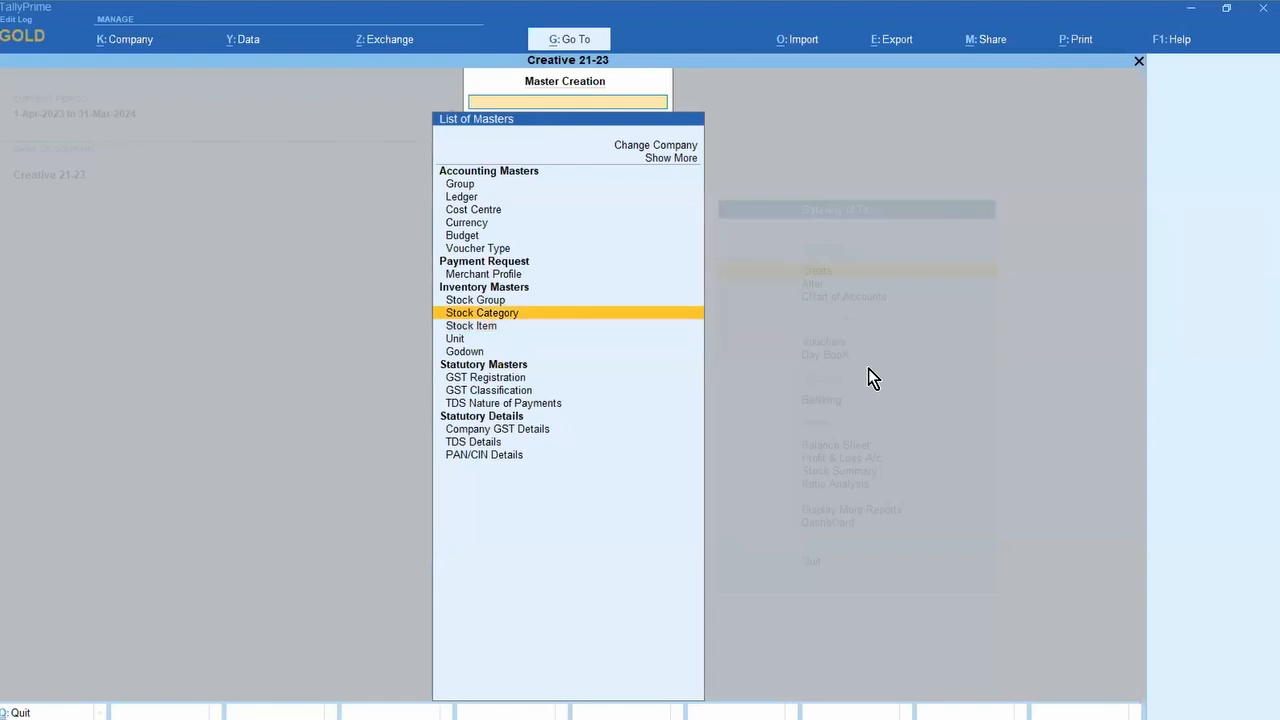
key("Down")
key("Down")
key("Down")
key("Down")
key("Down")
key("Down")
key("Down")
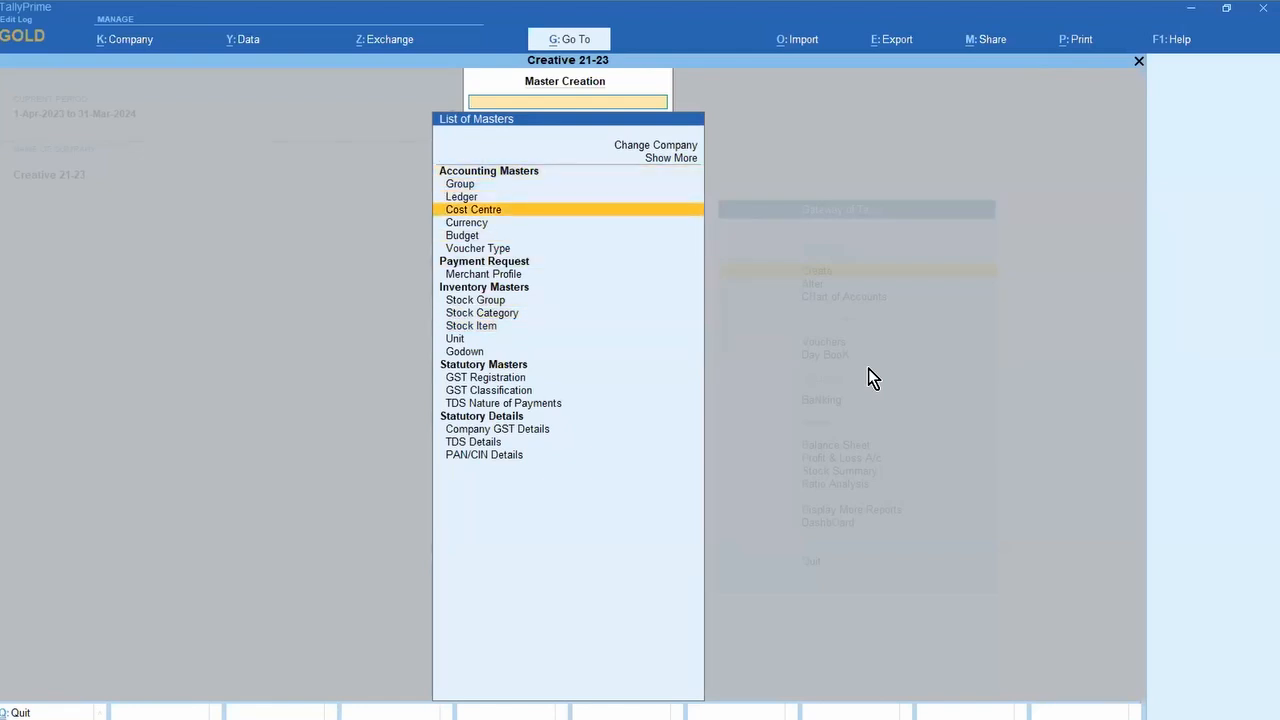
key("Escape")
key("Return")
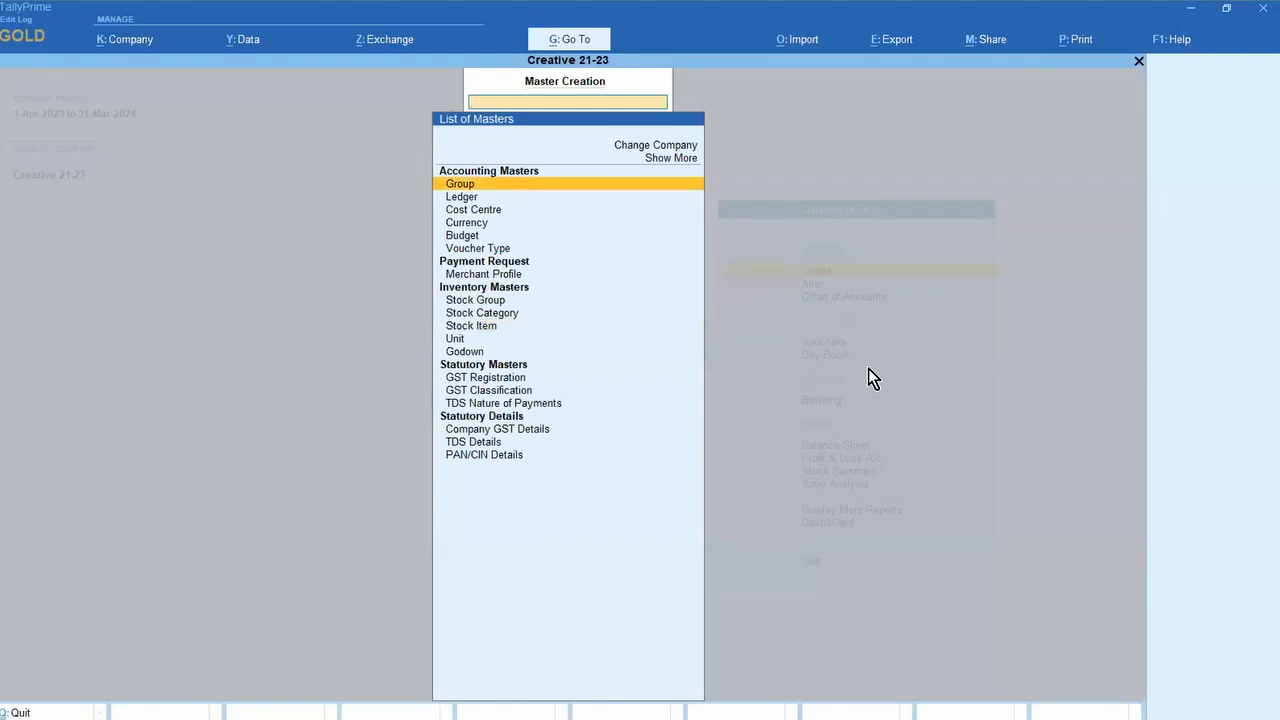
key("Down")
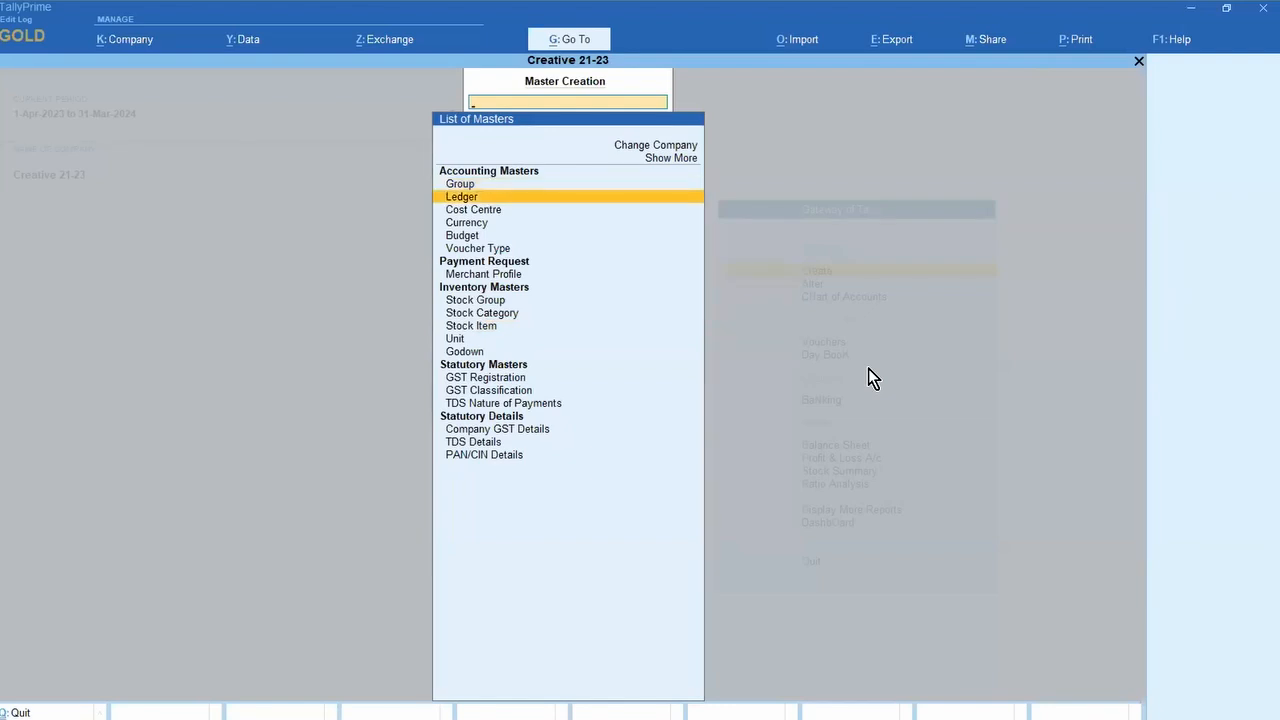
key("Down")
key("Down")
key("Down")
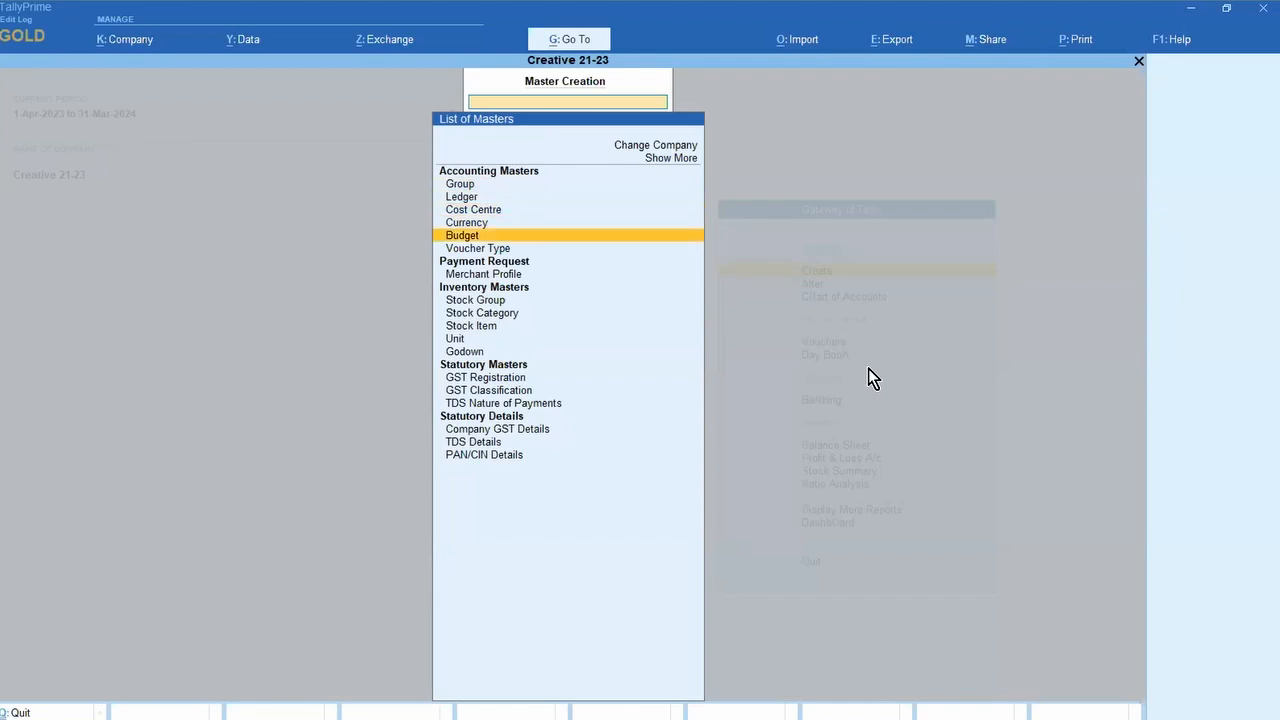
key("Down")
key("Down")
key("Down")
key("Down")
key("Down")
key("Down")
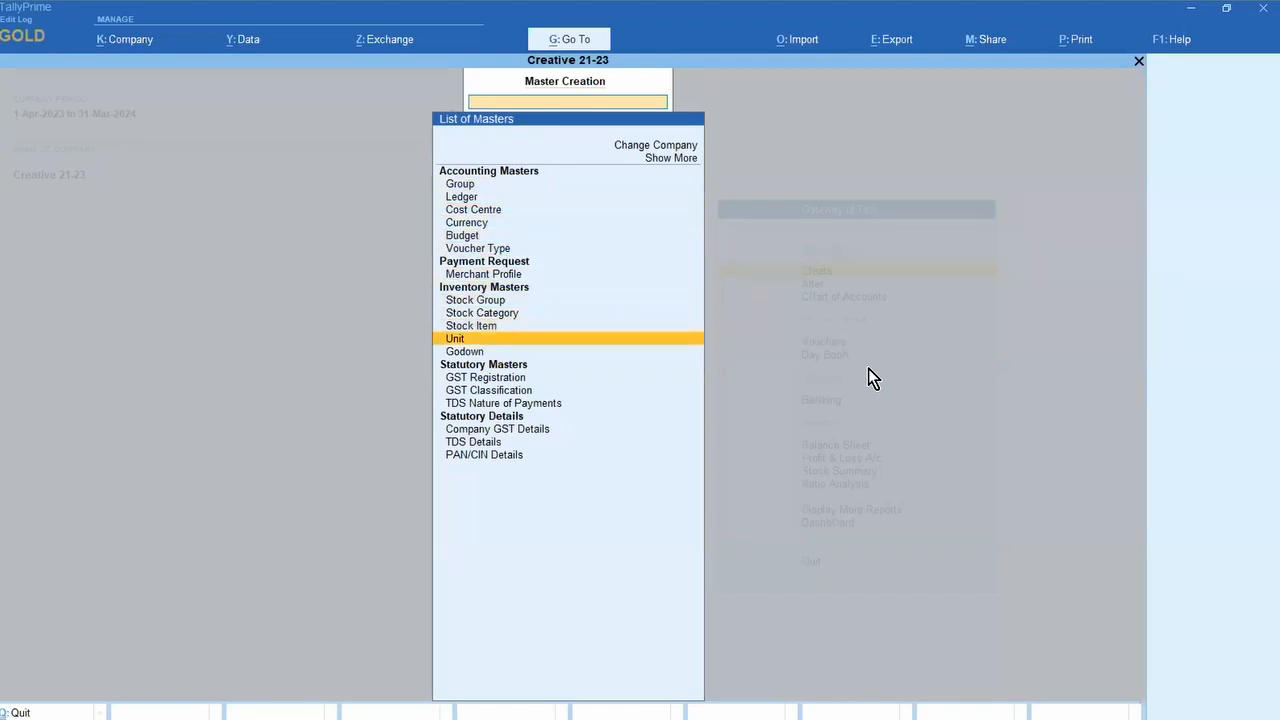
key("Up")
key("Up")
key("Up")
key("Down")
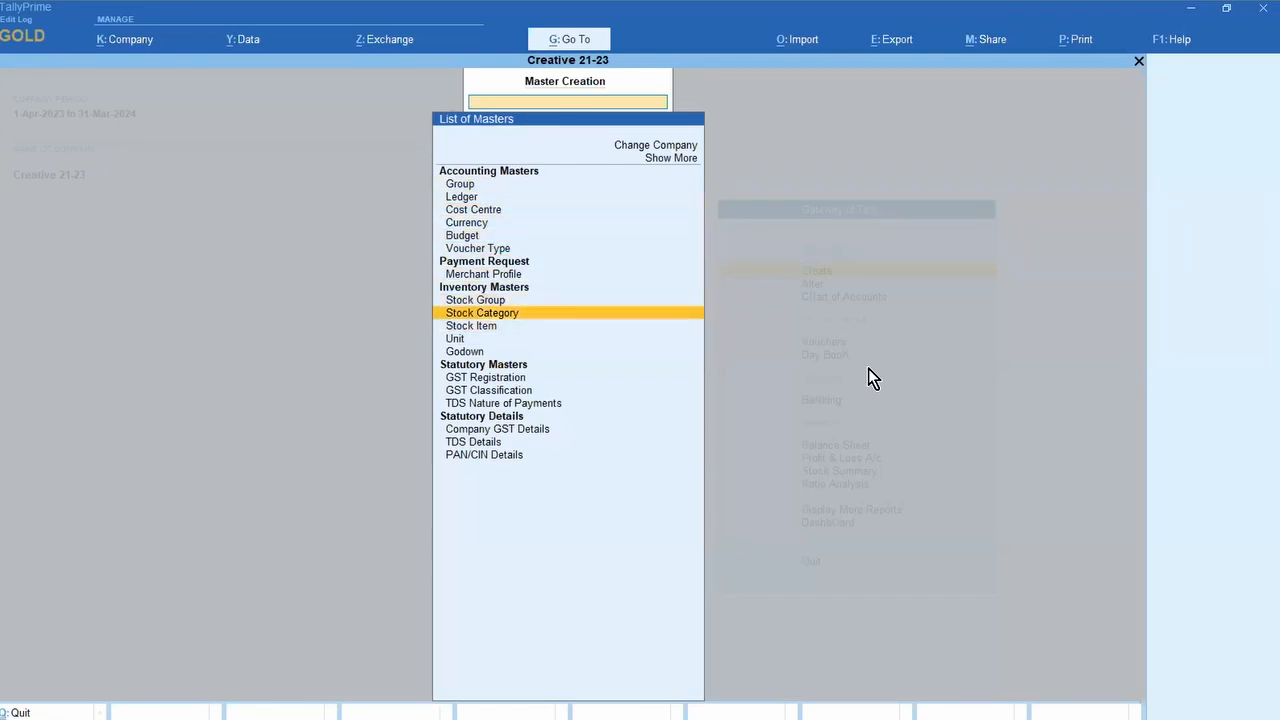
key("Down")
key("Down")
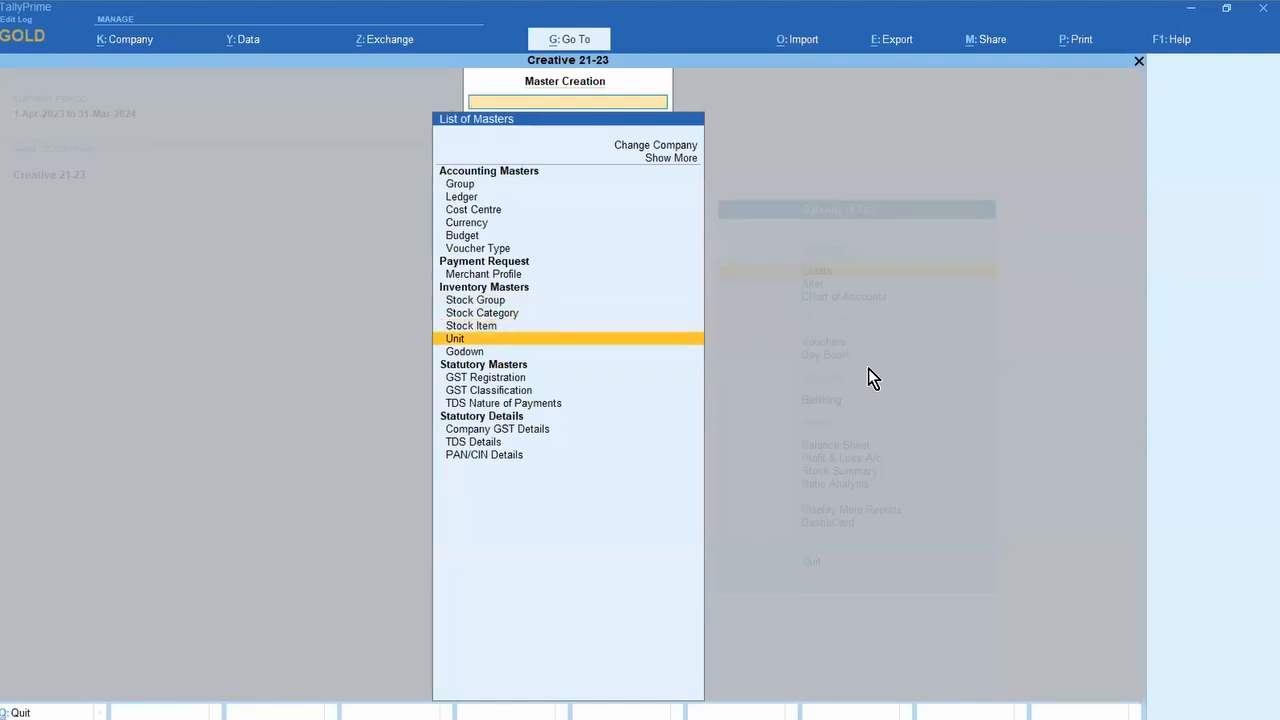
key("Down")
key("Up")
key("Up")
key("Up")
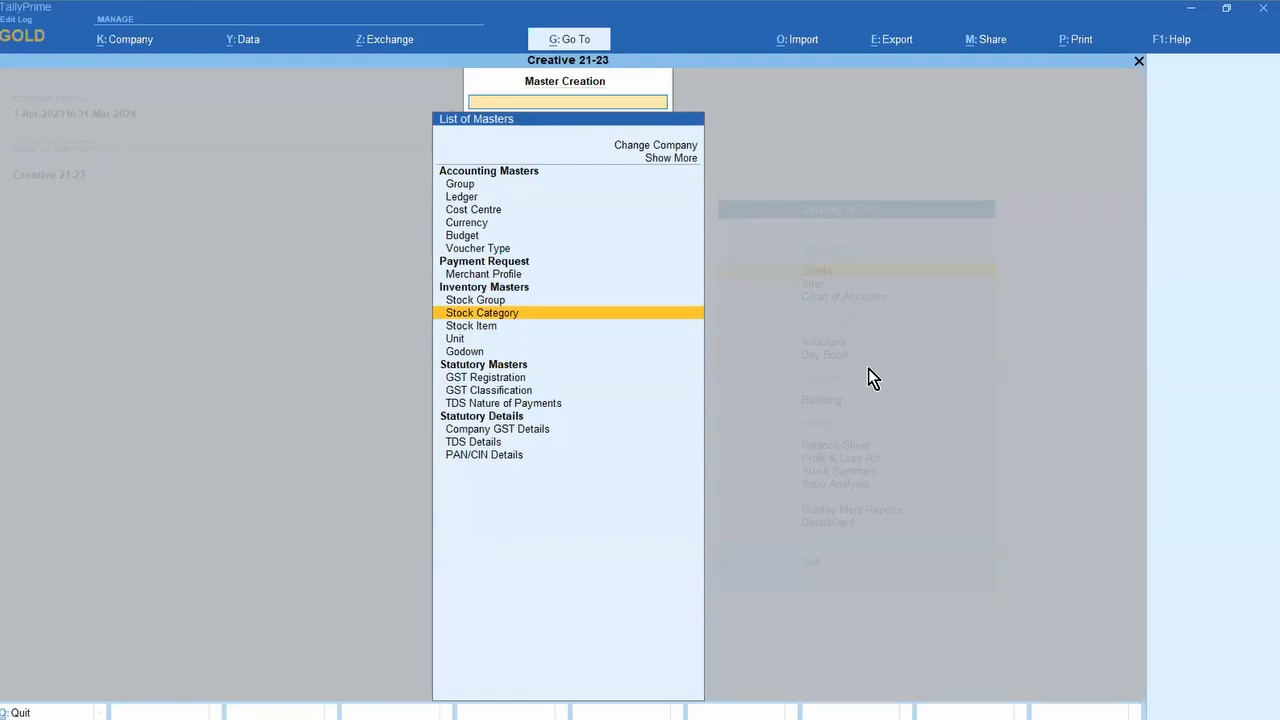
Step: Open Ledger creation and quit it without saving
key("Up")
key("Up")
key("Up")
key("Up")
key("Up")
key("Up")
key("Up")
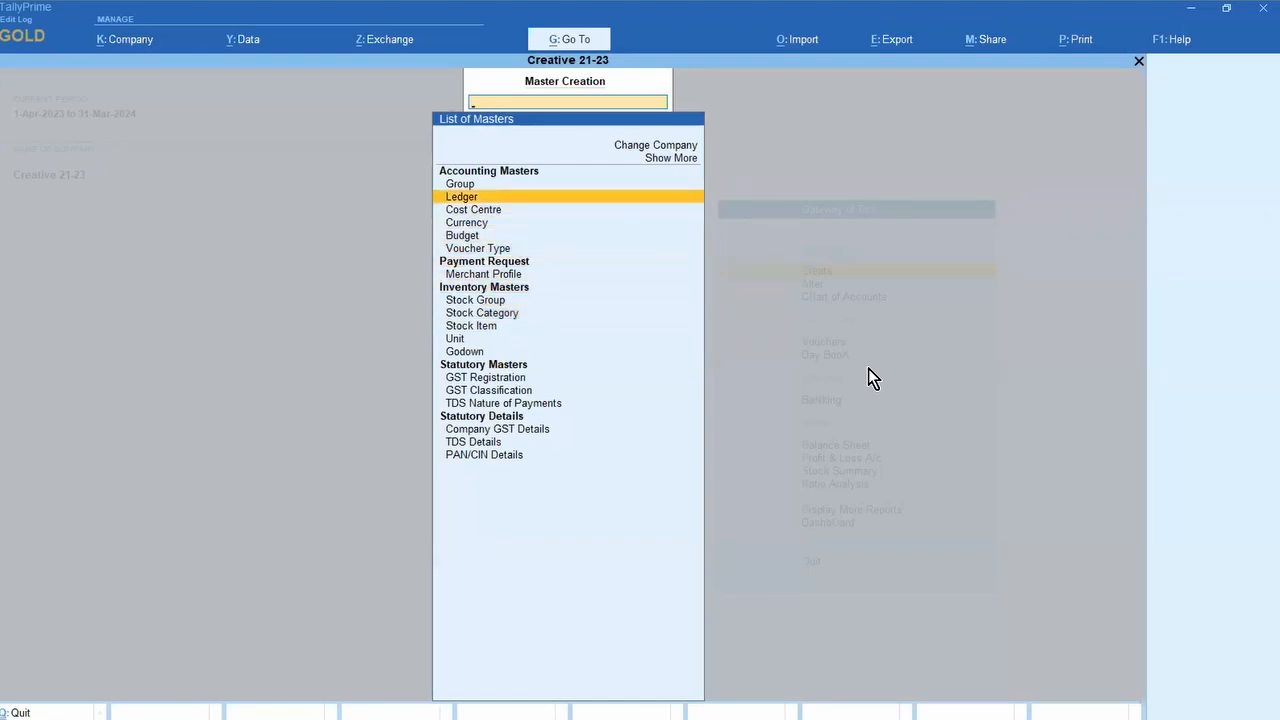
key("Return")
key("Escape")
key("y")
Step: Open the 3Dot Lam Industries Private Limited ledger for alteration and show its registration types
key("Down")
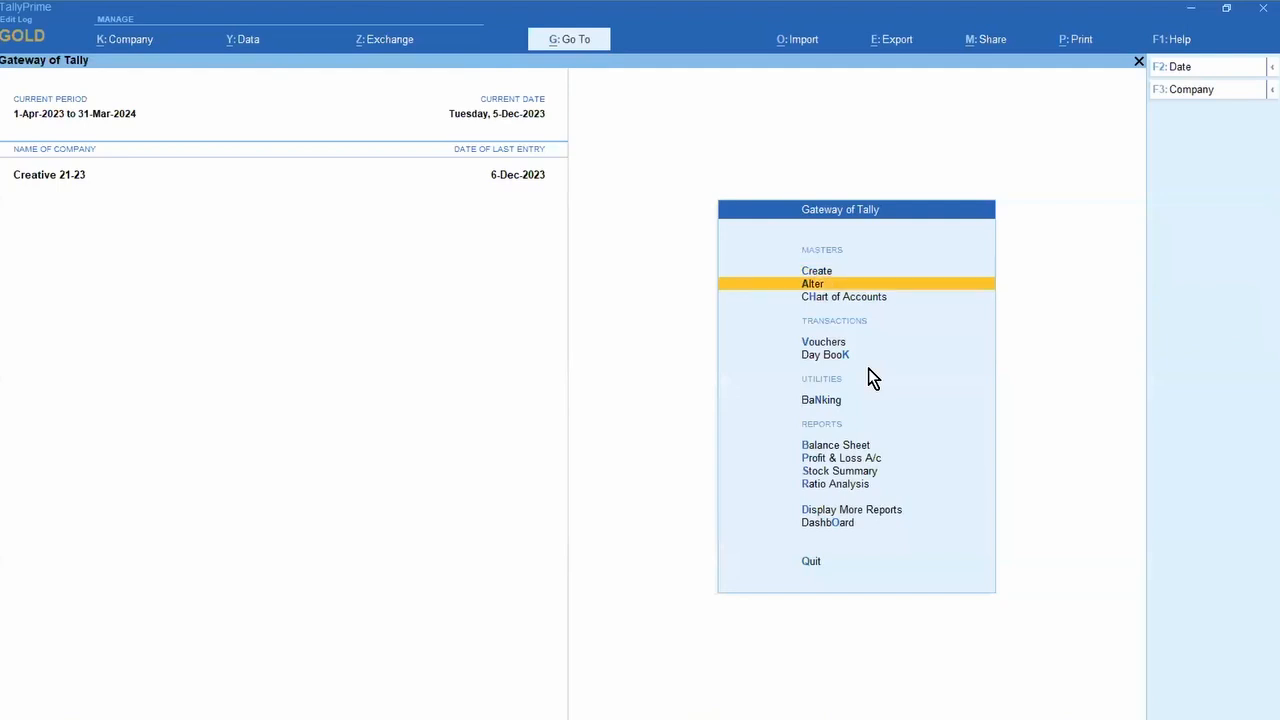
key("Return")
key("Down")
key("Return")
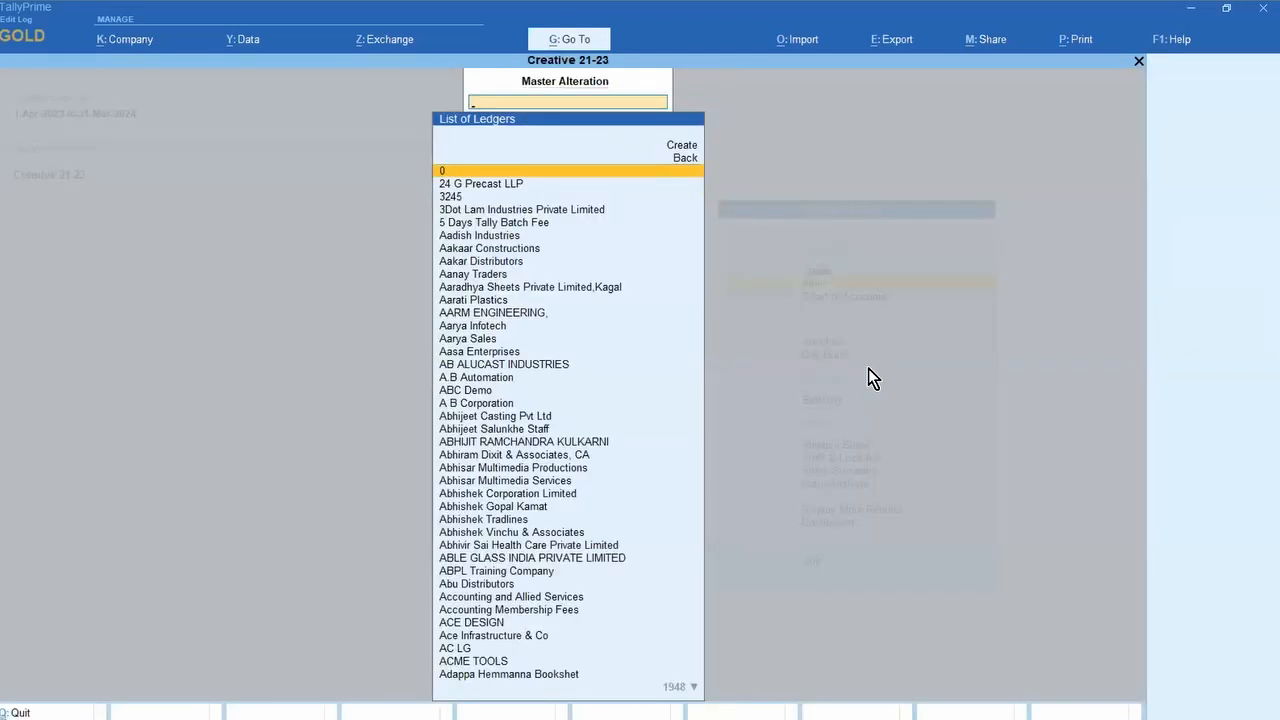
key("Down")
key("Down")
key("Down")
key("Return")
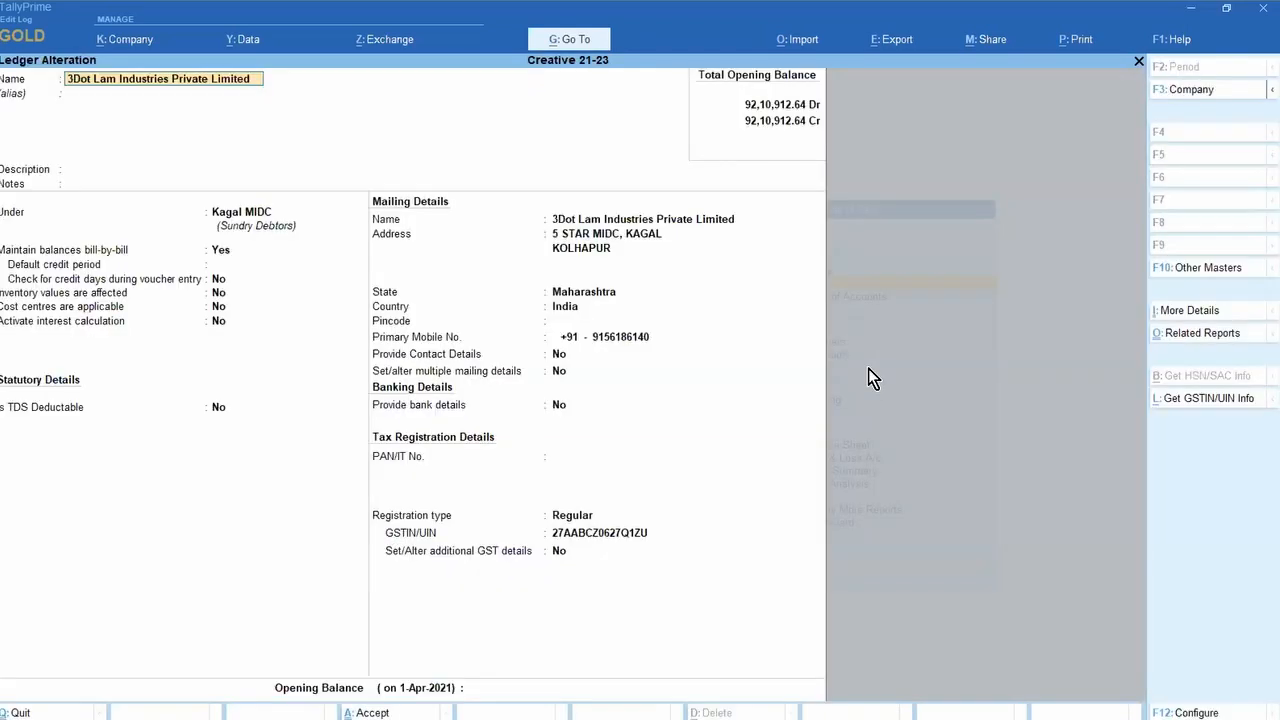
left_click(571, 517)
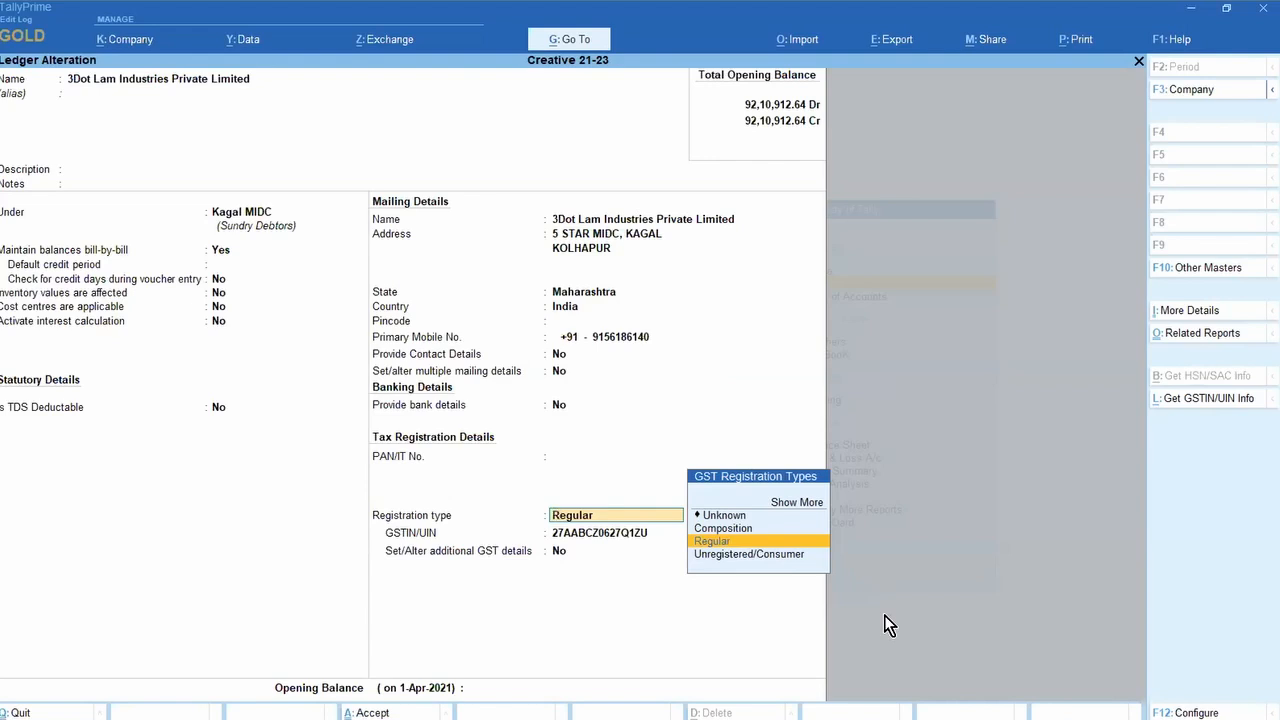
Step: Change the ledger's registration type to Unregistered/Consumer and bring up the revised GST effective date
key("Down")
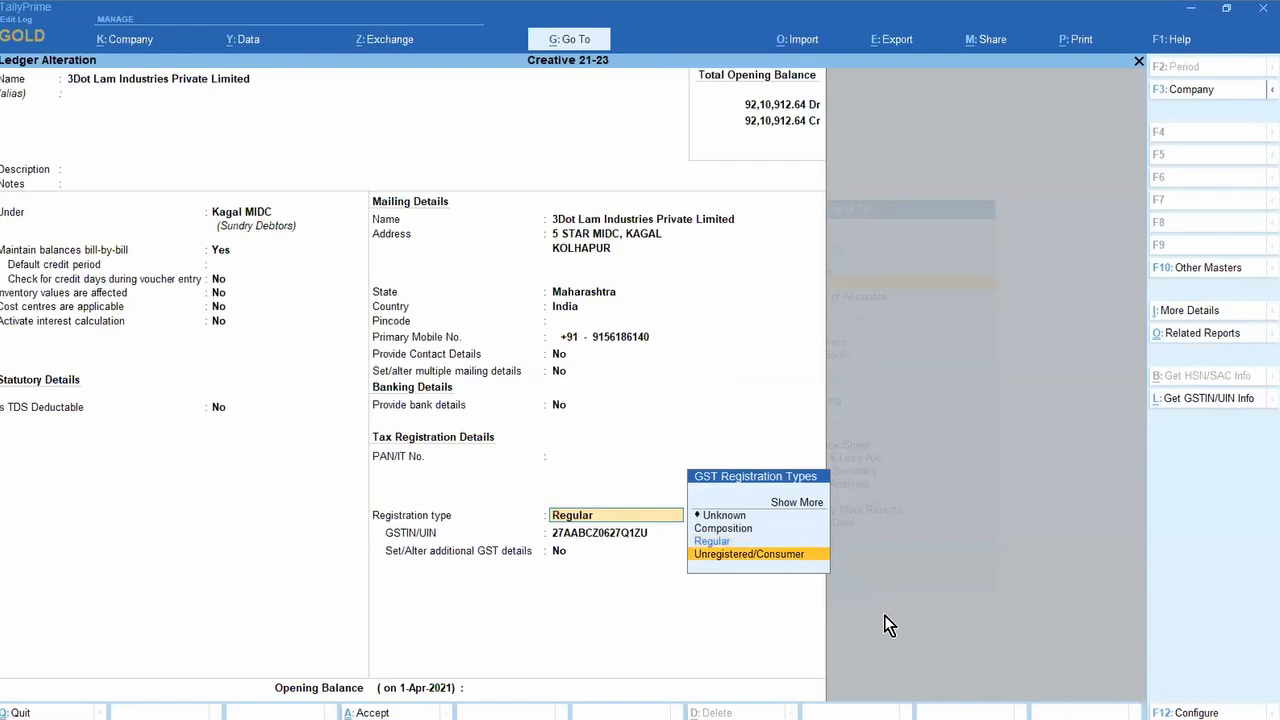
key("Return")
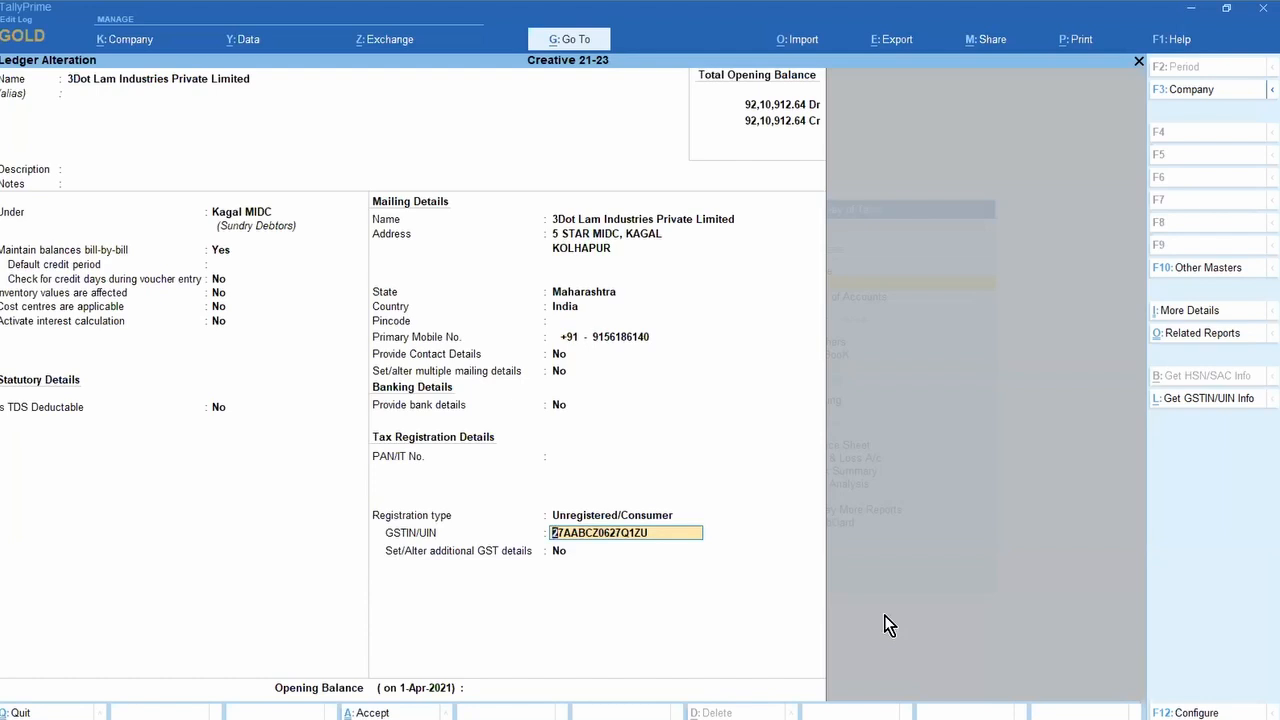
key("Return")
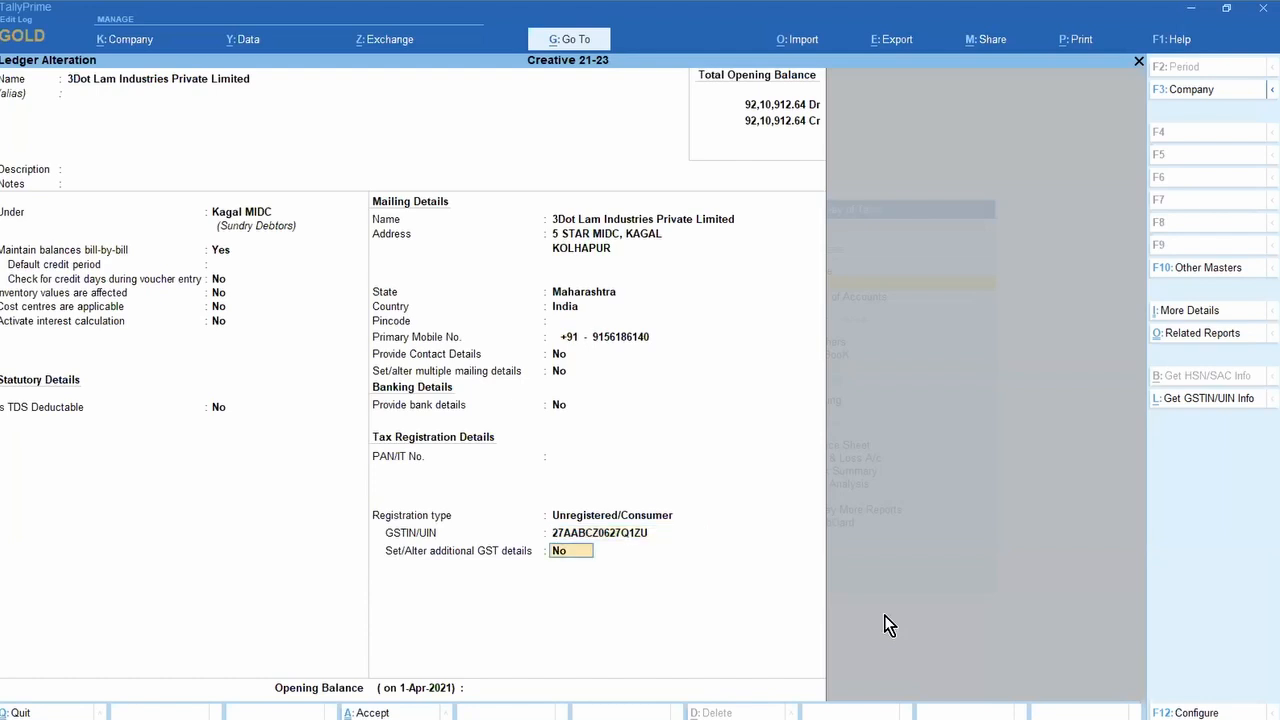
key("y")
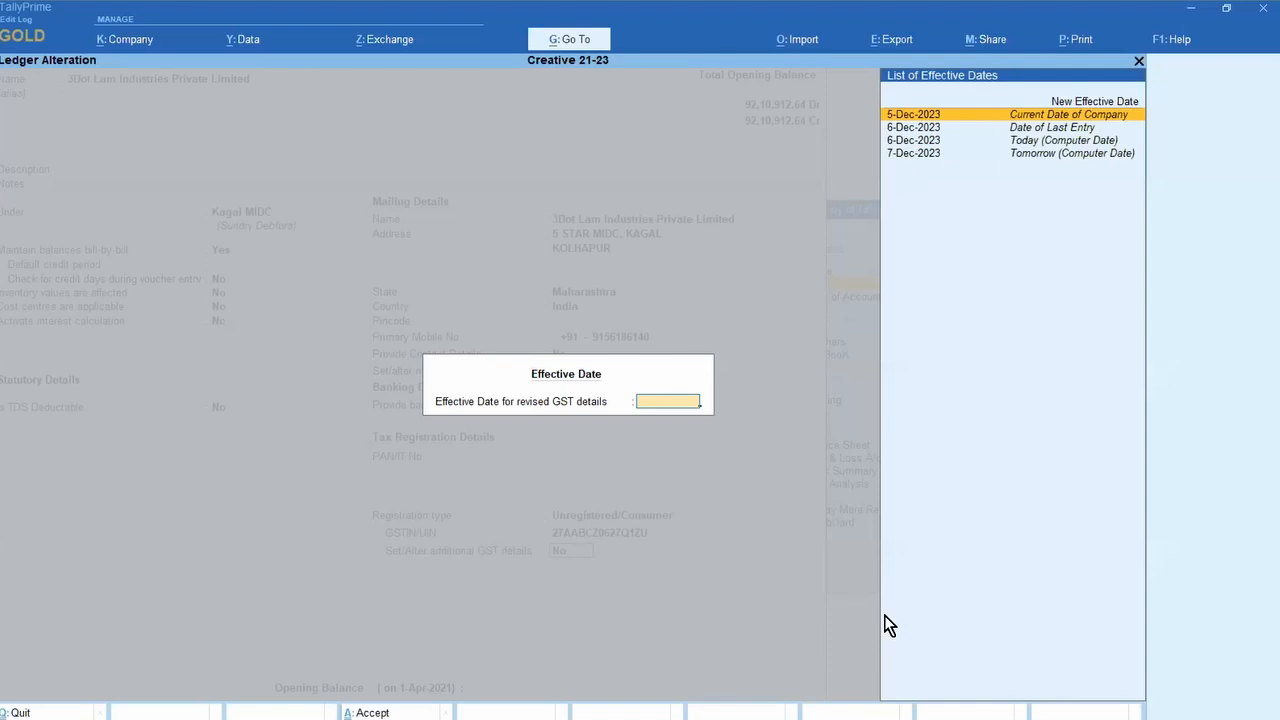
Step: Browse the effective date choices, pick New Effective Date, then cancel without entering a date
key("Down")
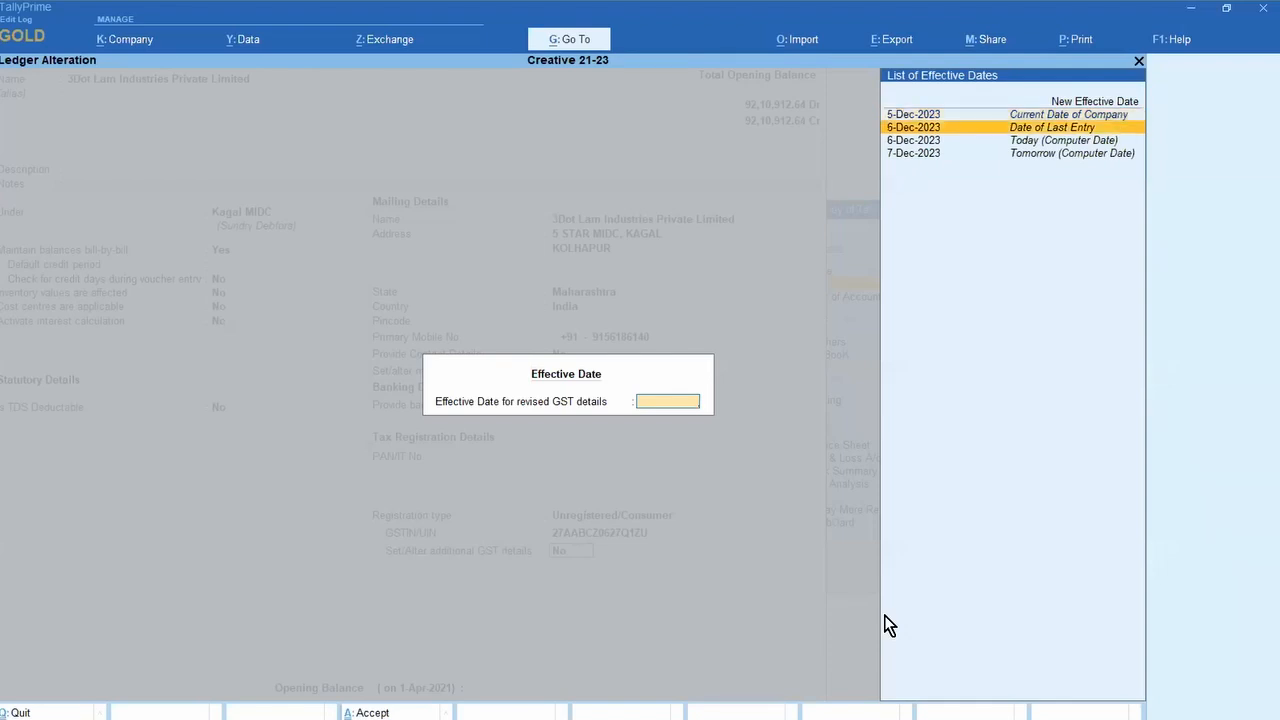
key("Down")
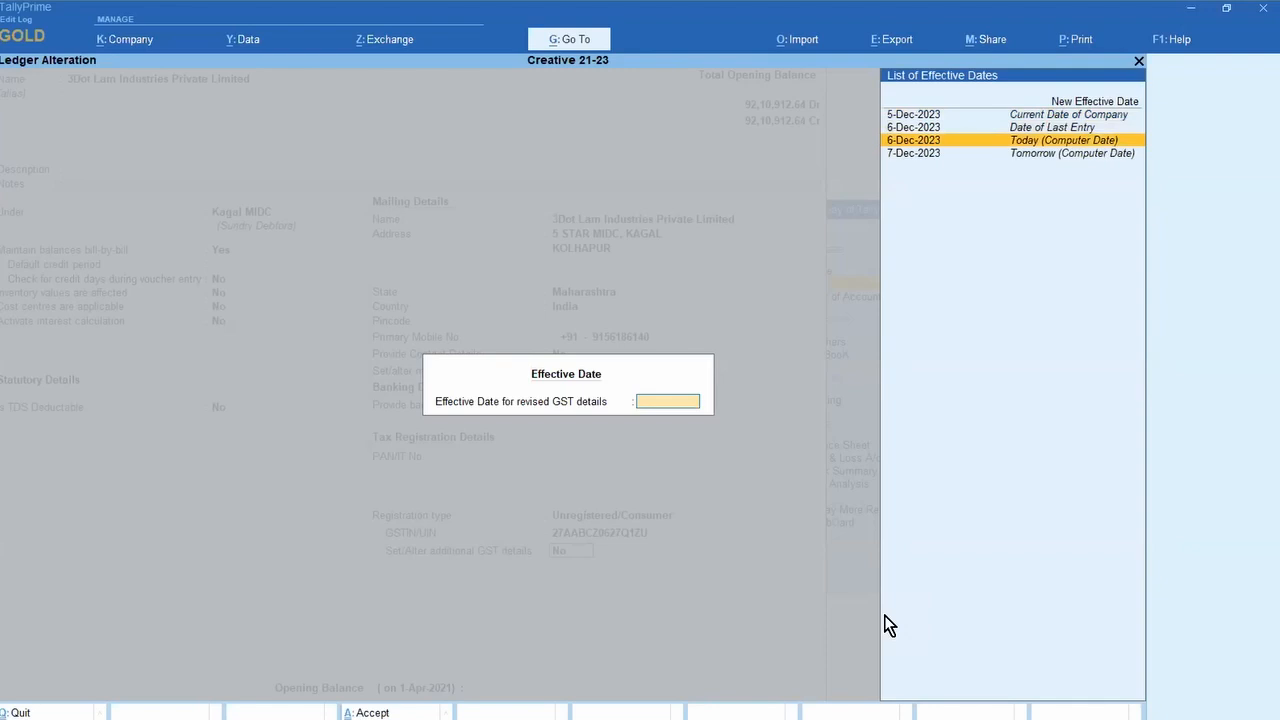
key("Down")
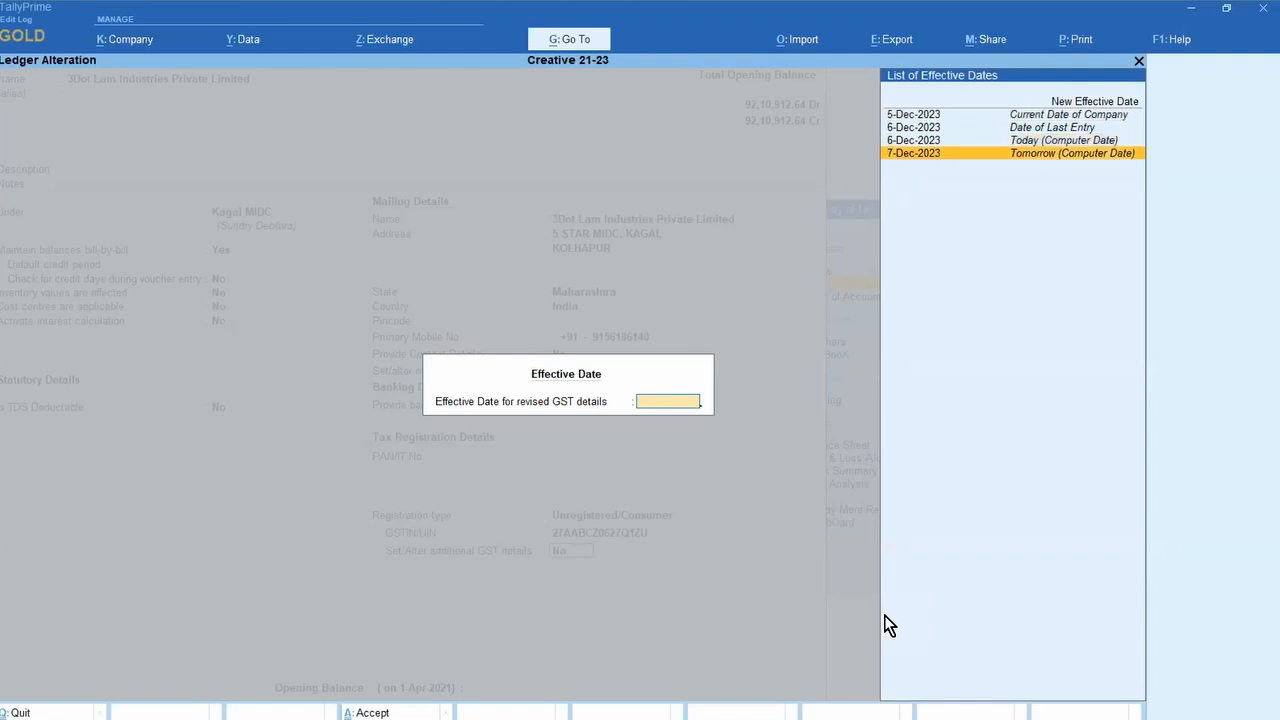
key("Down")
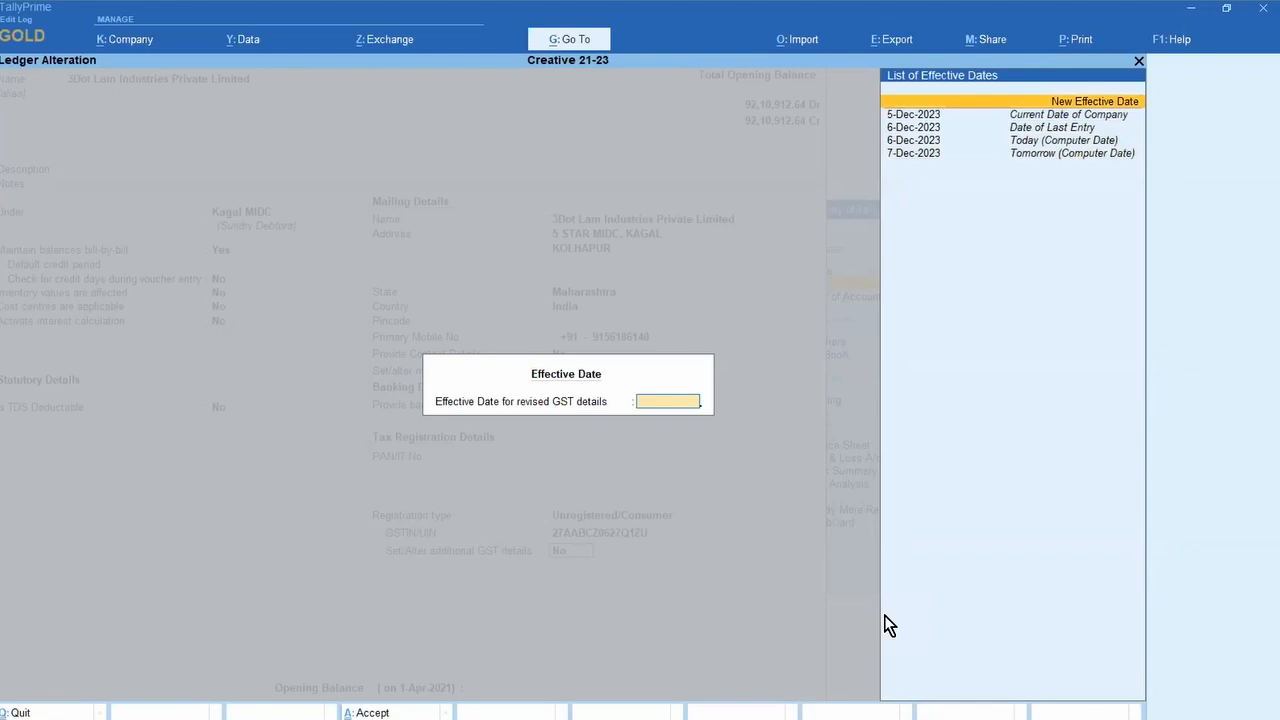
key("Return")
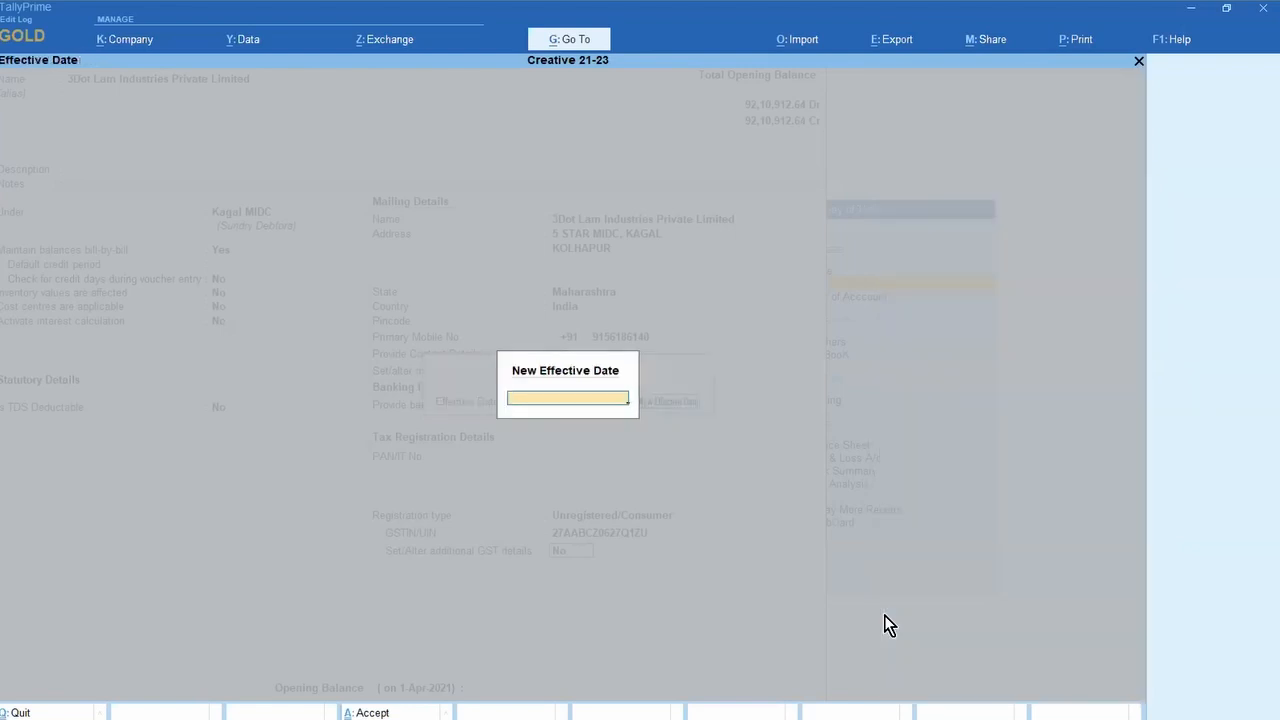
key("Escape")
key("Escape")
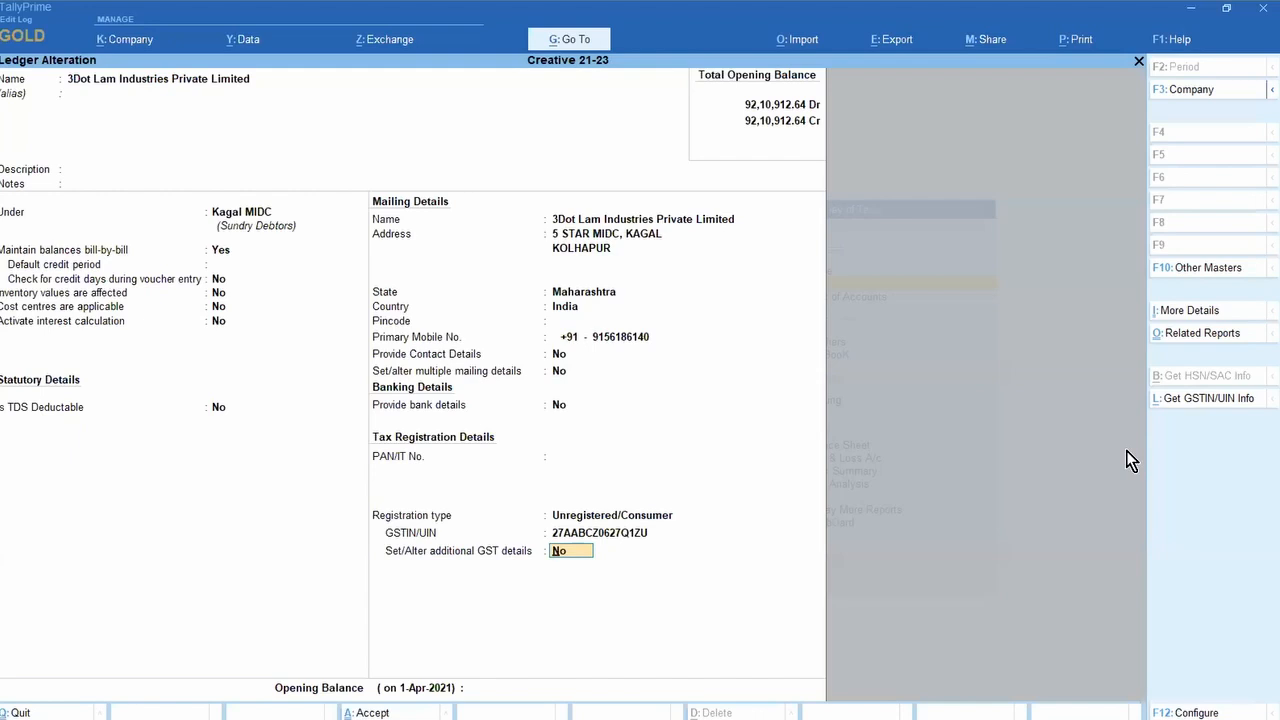
Step: Quit the ledger alteration, briefly start and abandon a new ledger, and return to Gateway
key("Escape")
key("y")
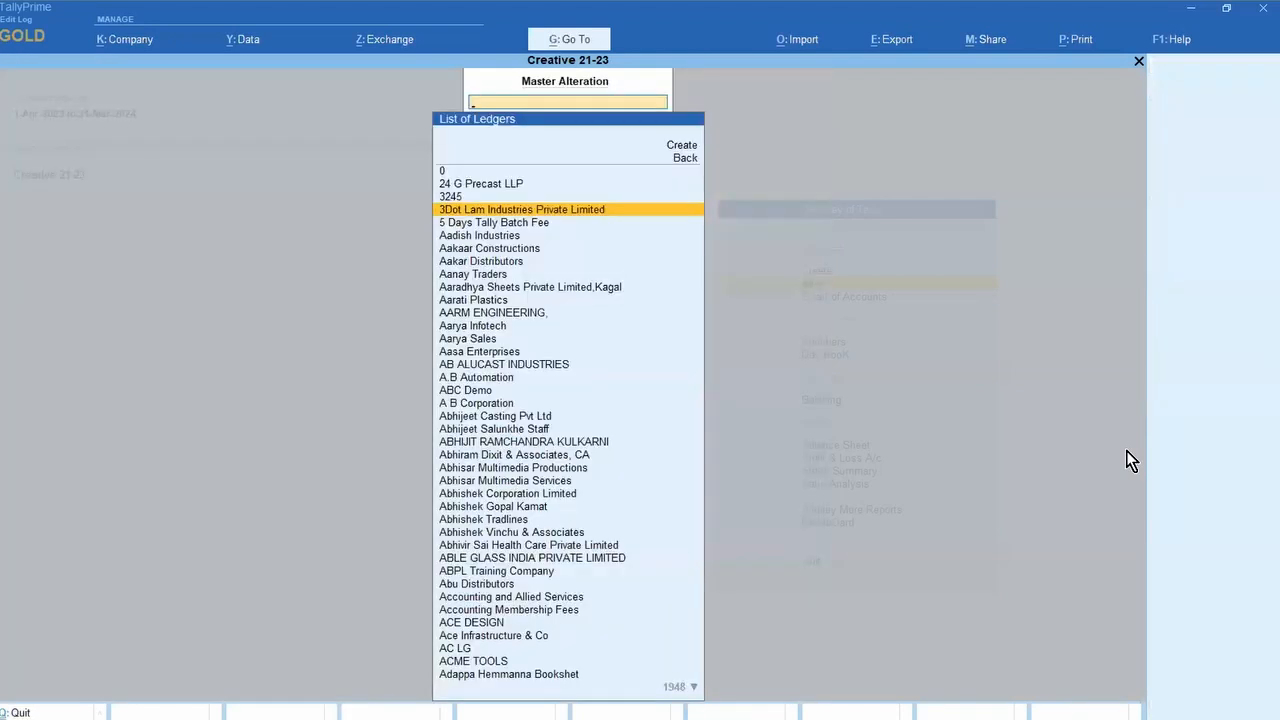
key("Escape")
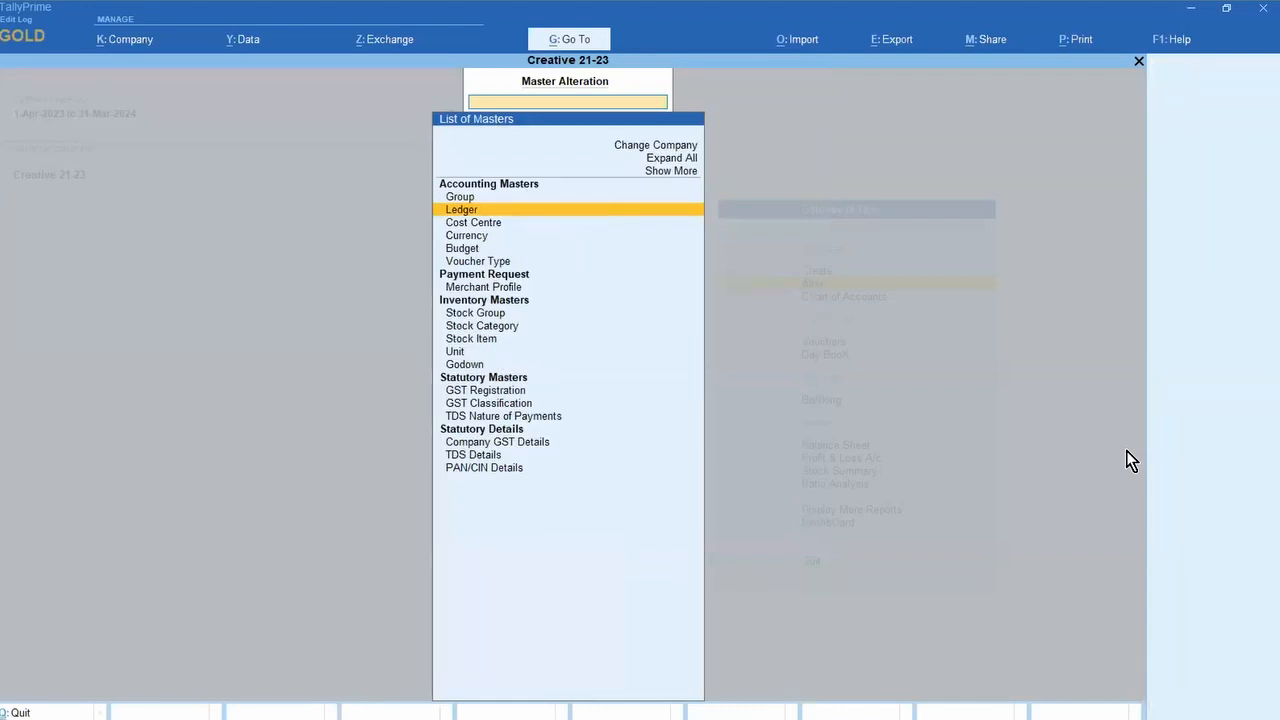
key("Escape")
key("Escape")
key("Escape")
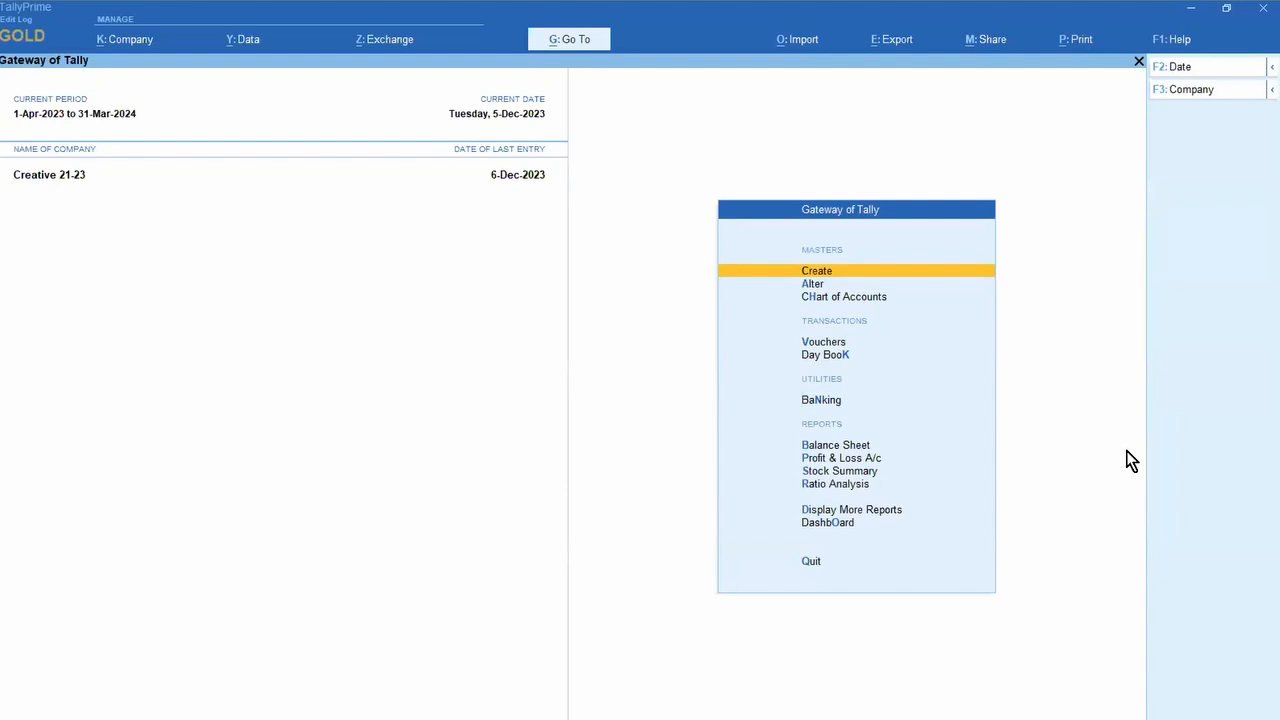
key("Return")
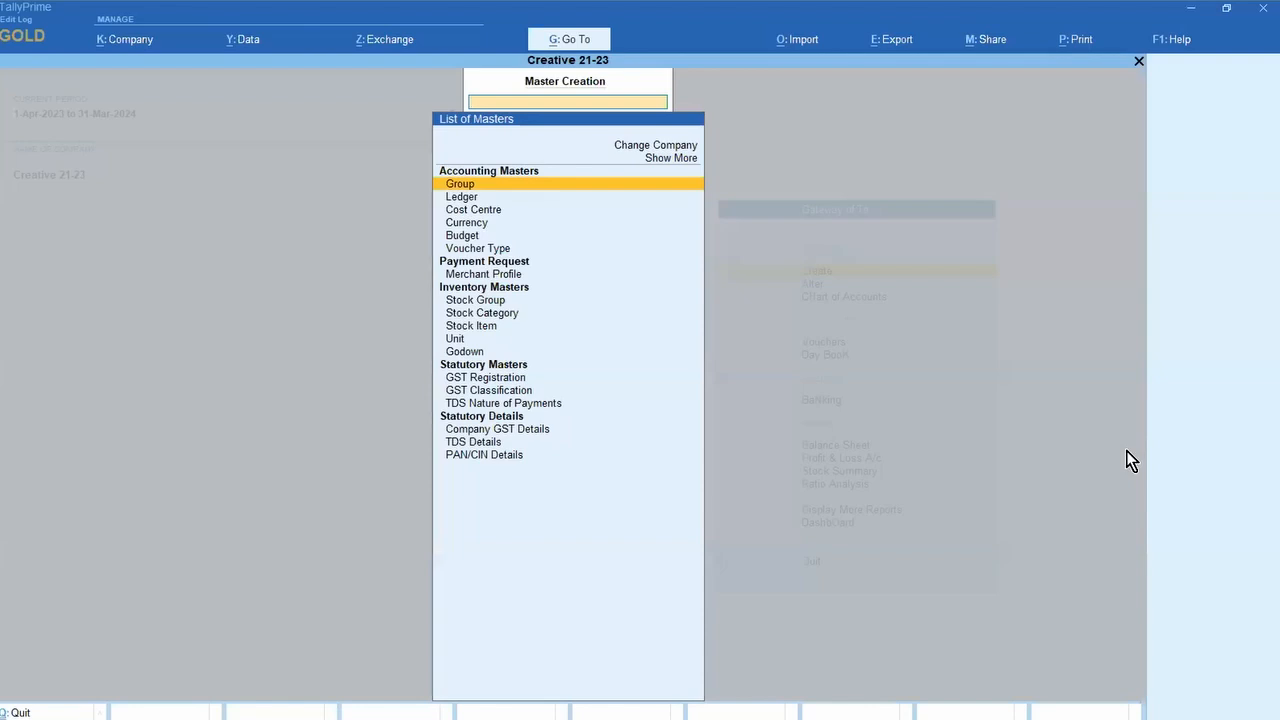
key("Down")
key("Return")
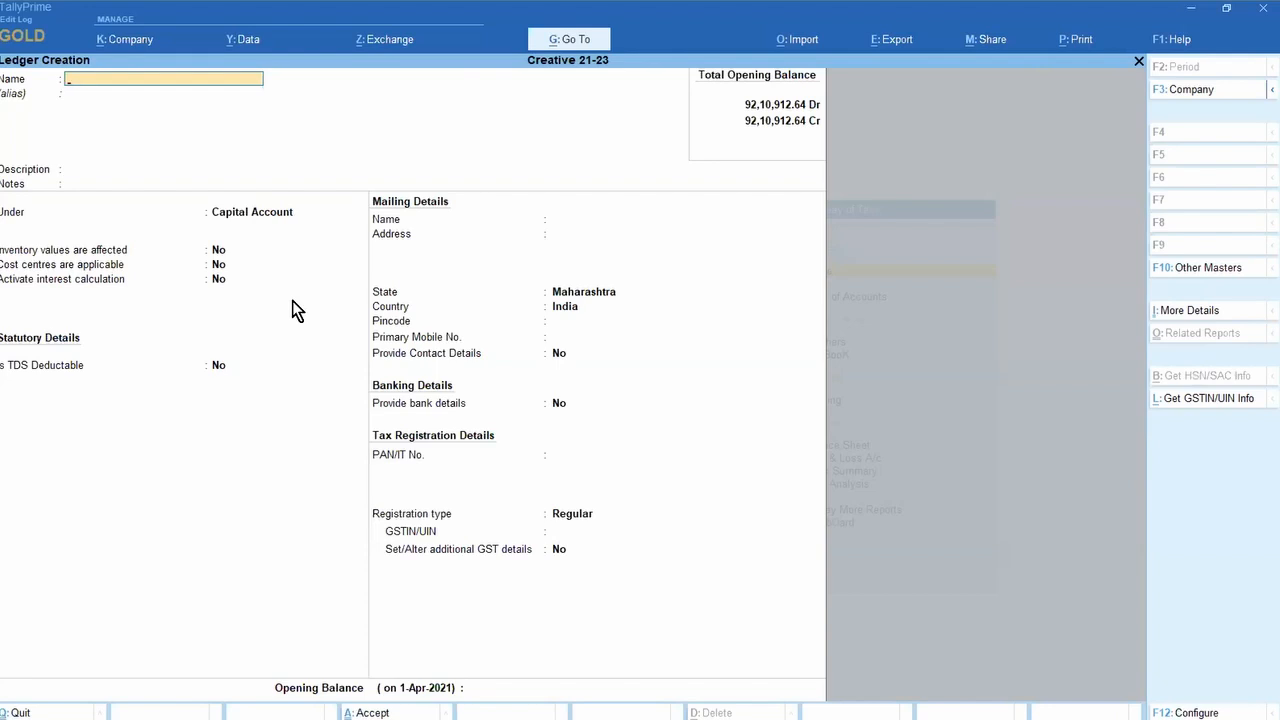
key("Escape")
key("Escape")
key("Escape")
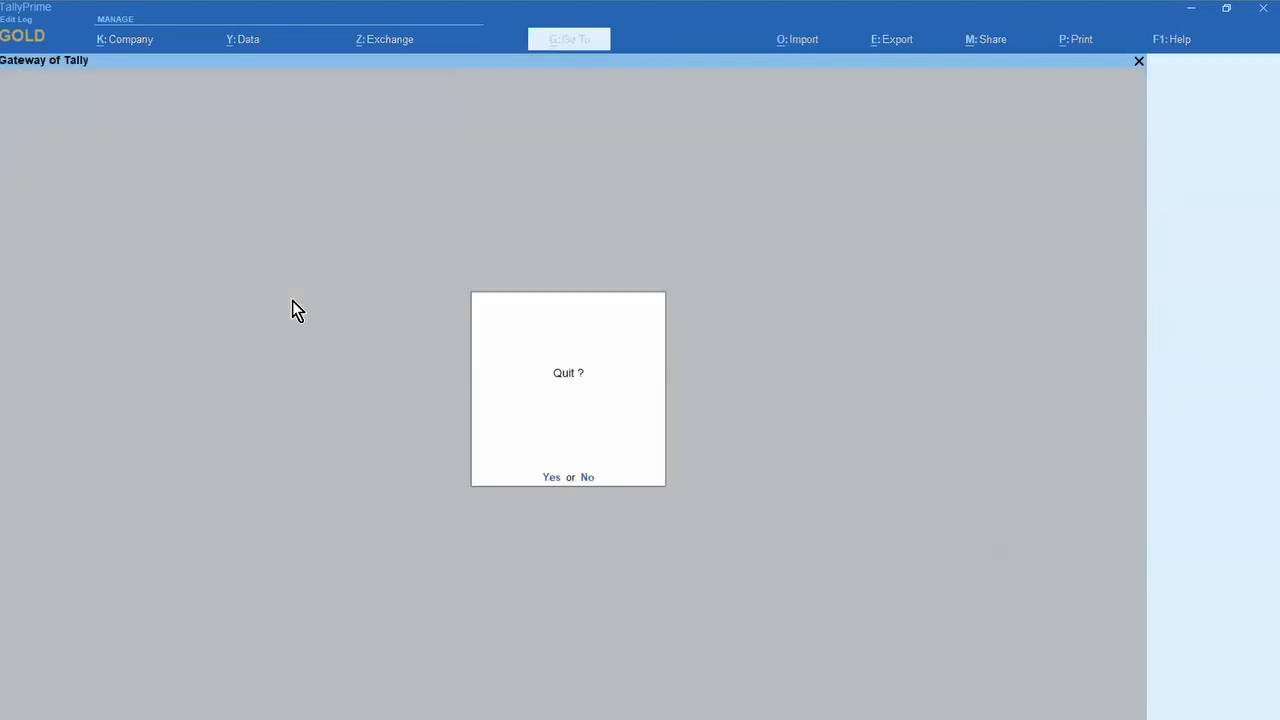
key("Escape")
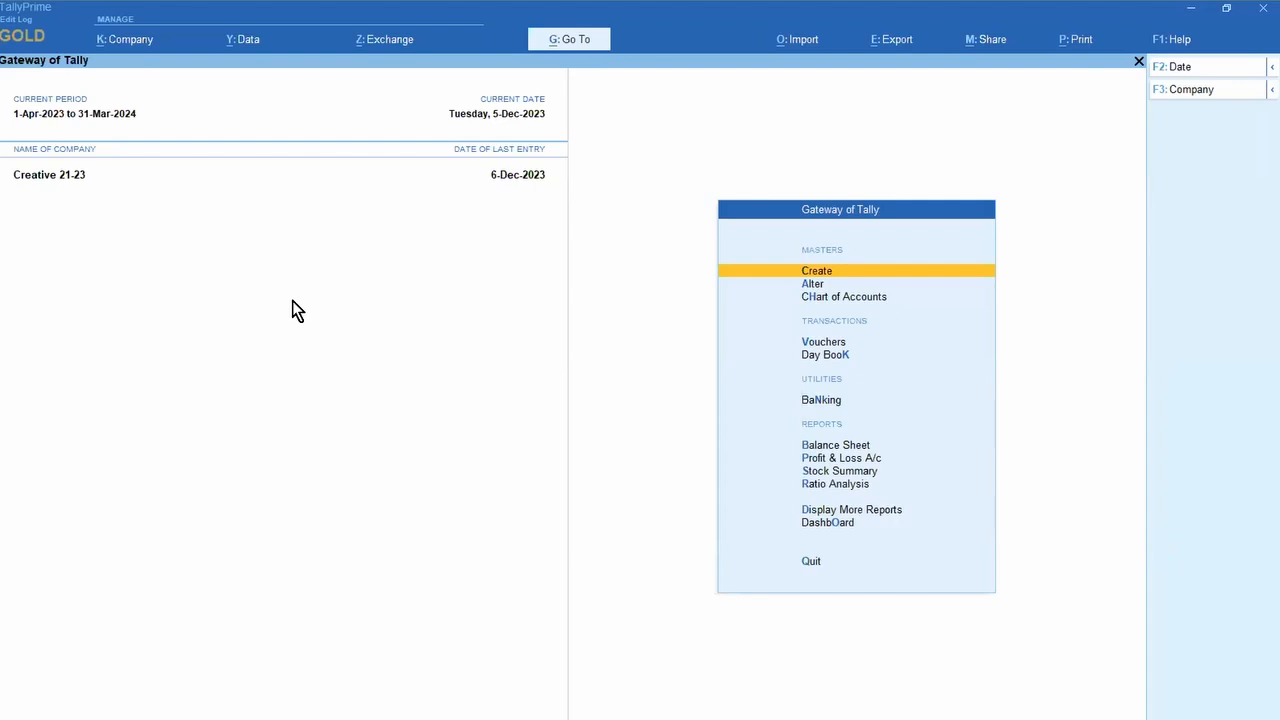
Step: Open the Sales Register from Account Books and drill into December 2023's vouchers
key("d")
key("a")
key("s")
key("Return")
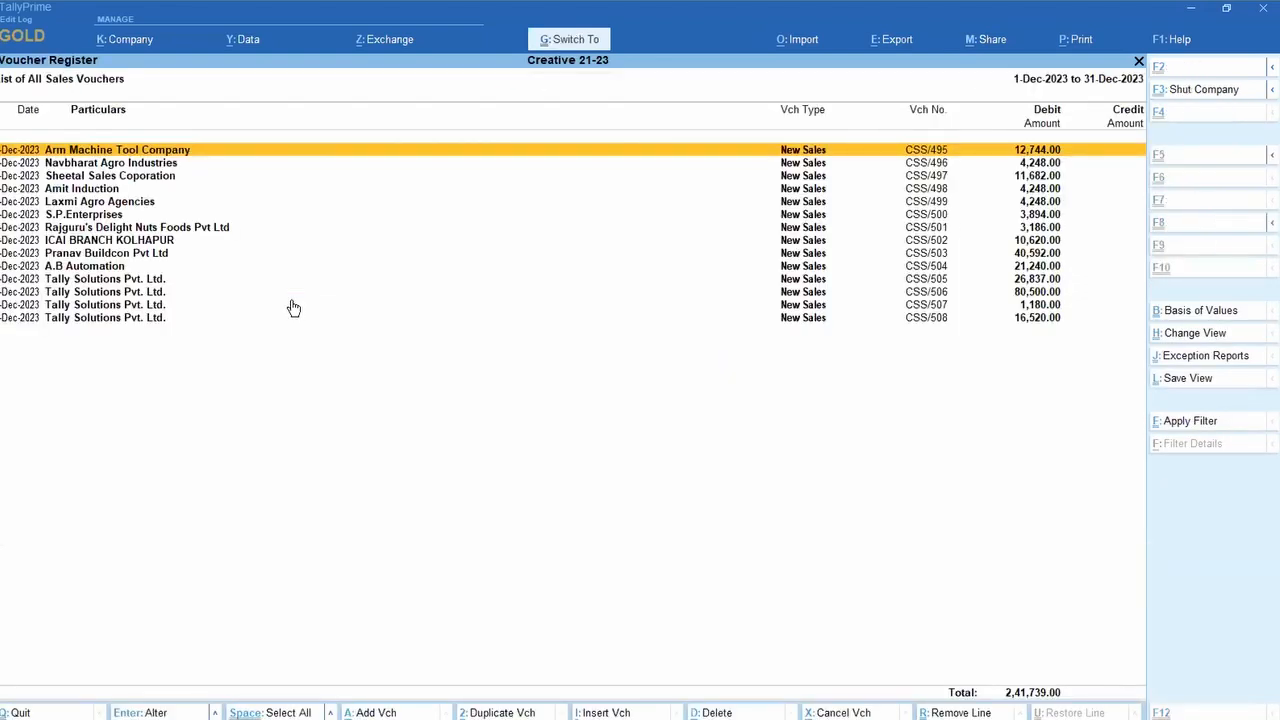
Step: Start exporting the sales register with Alt+E and set the file format to Excel (Spreadsheet)
key("alt+e")
key("c")
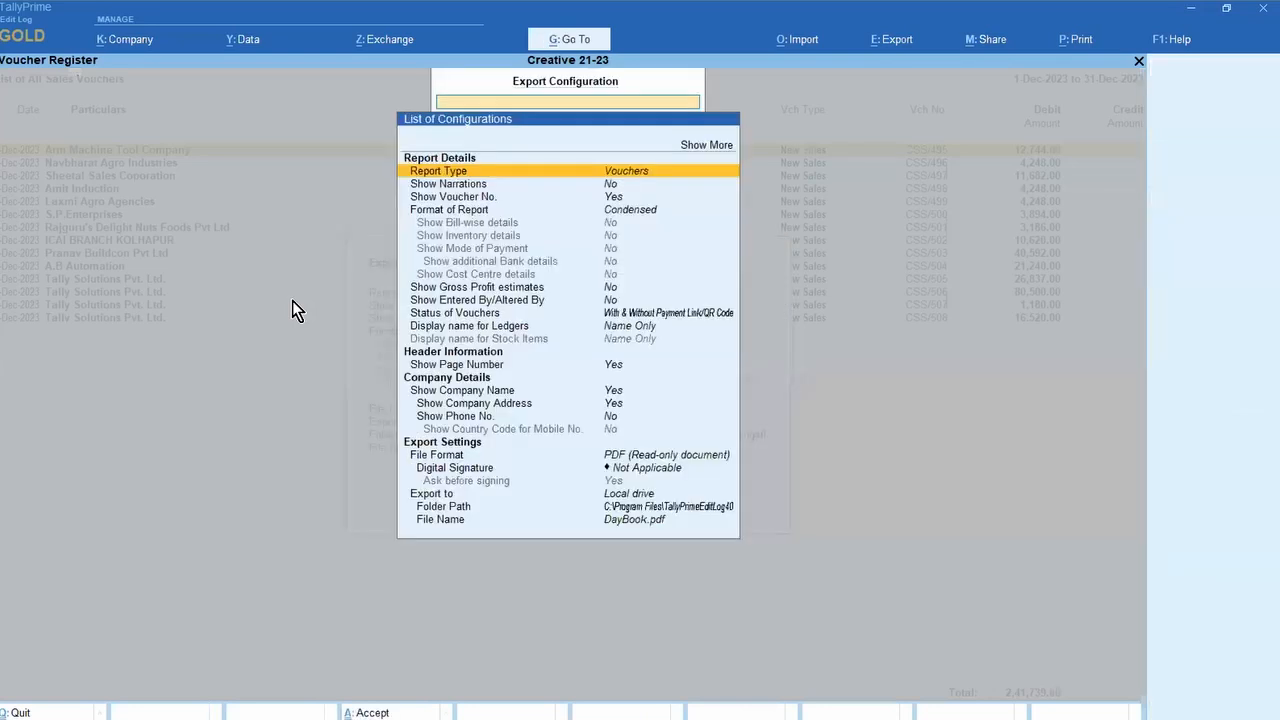
key("Down")
key("Down")
key("Down")
key("Down")
key("Down")
key("Down")
key("Down")
key("Down")
key("Down")
key("Down")
key("Down")
key("Down")
key("Down")
key("Down")
key("Down")
key("Down")
key("Down")
key("Down")
key("Down")
key("Down")
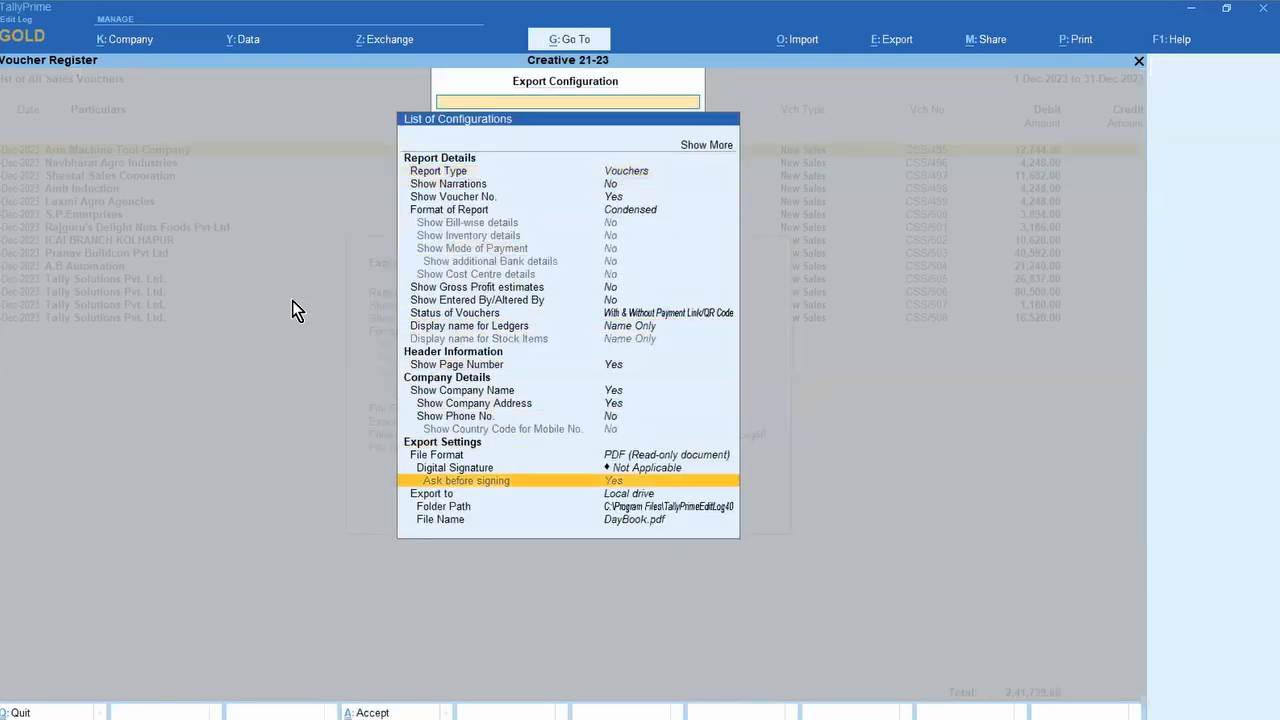
key("Up")
key("Up")
key("Return")
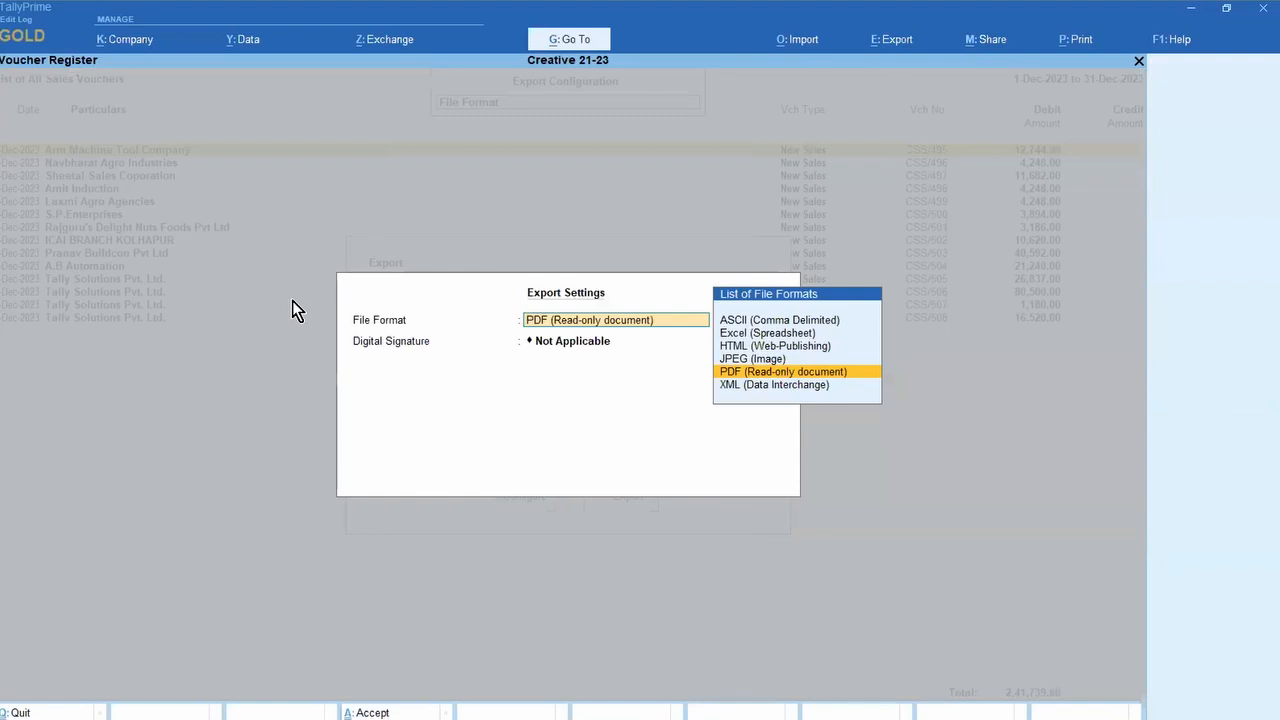
key("Up")
key("Up")
key("Up")
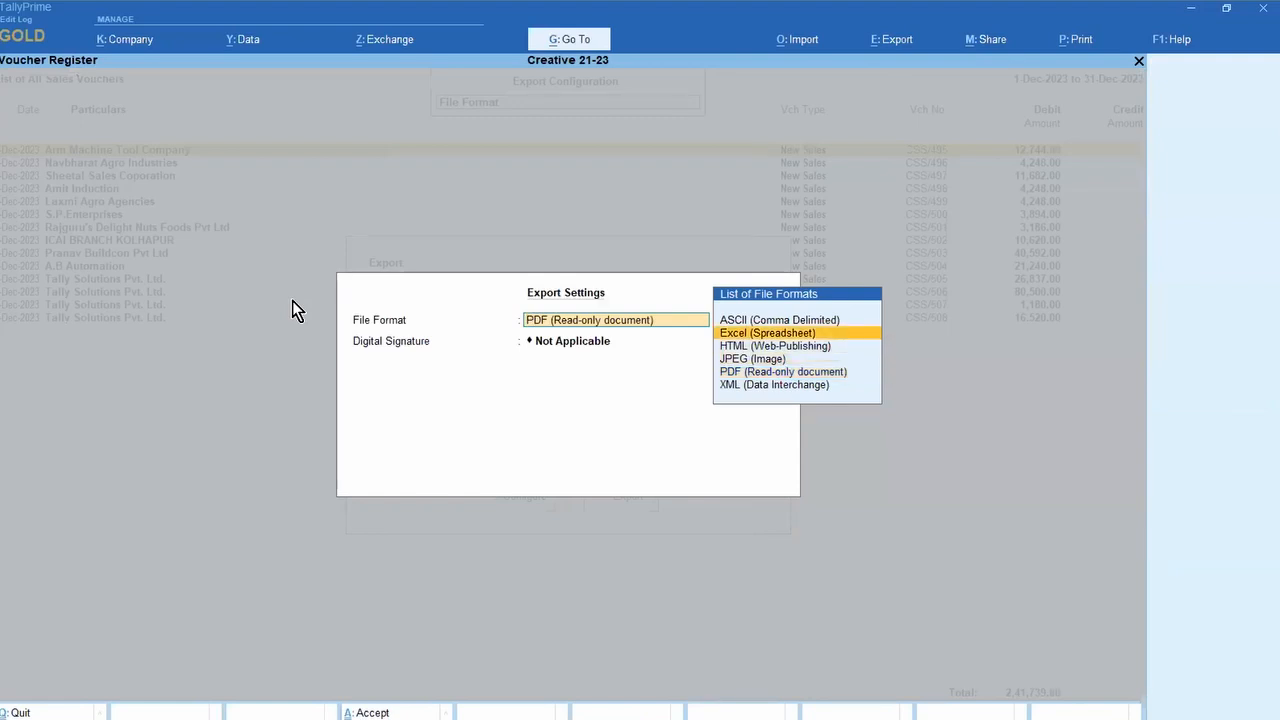
key("Return")
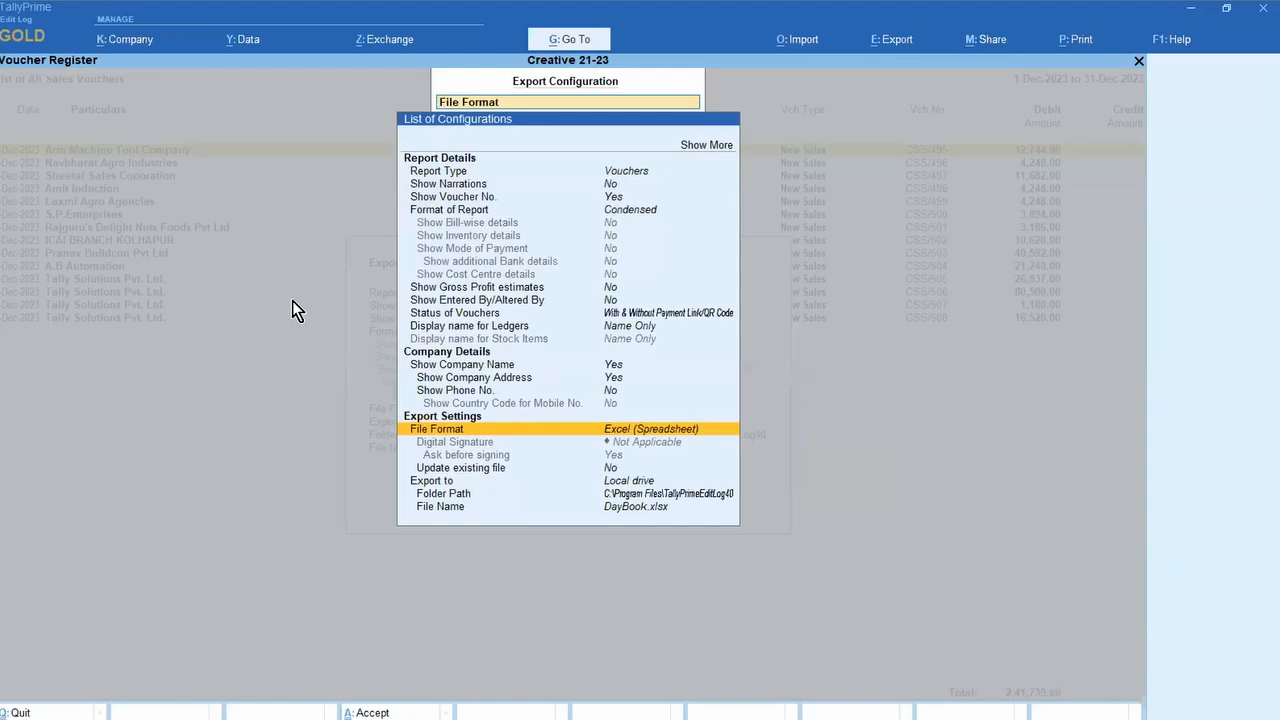
key("Down")
key("Down")
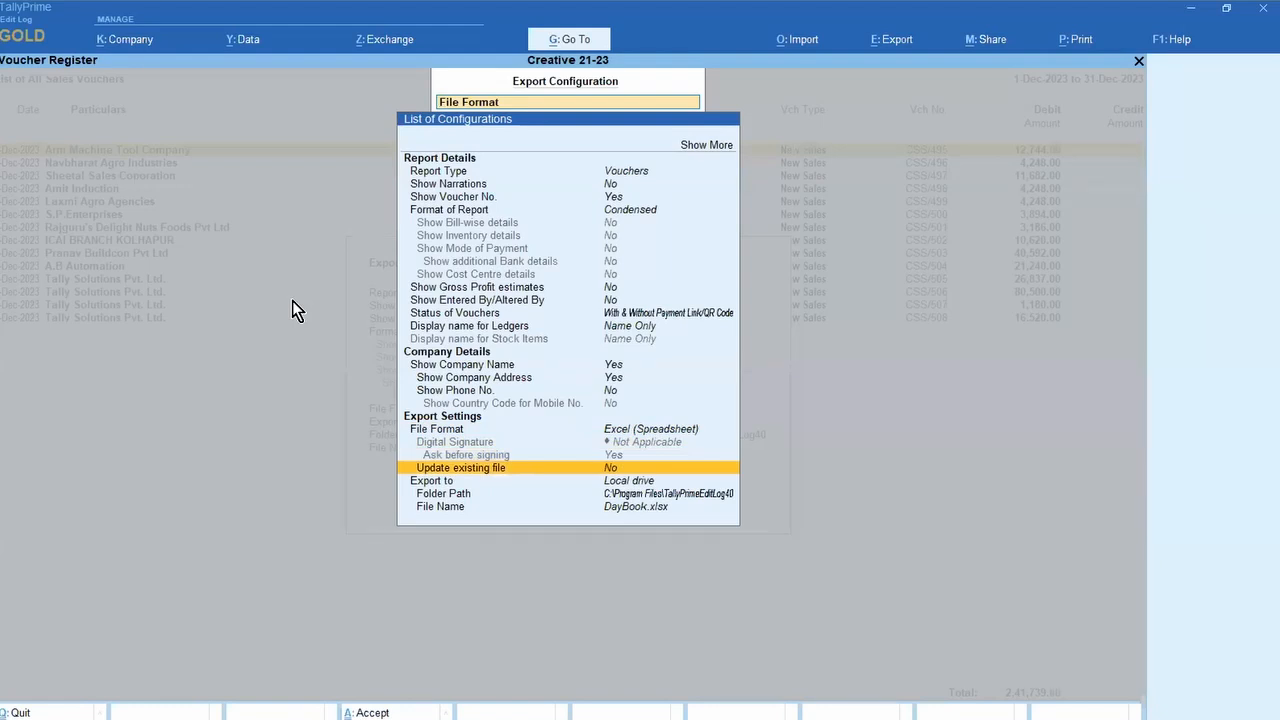
key("Up")
key("Up")
key("Up")
key("Up")
key("Up")
key("Up")
key("Up")
key("Up")
key("Up")
key("Up")
key("Up")
key("Up")
key("Up")
key("Up")
key("Up")
key("Up")
key("Up")
key("Up")
key("Up")
key("Up")
key("Up")
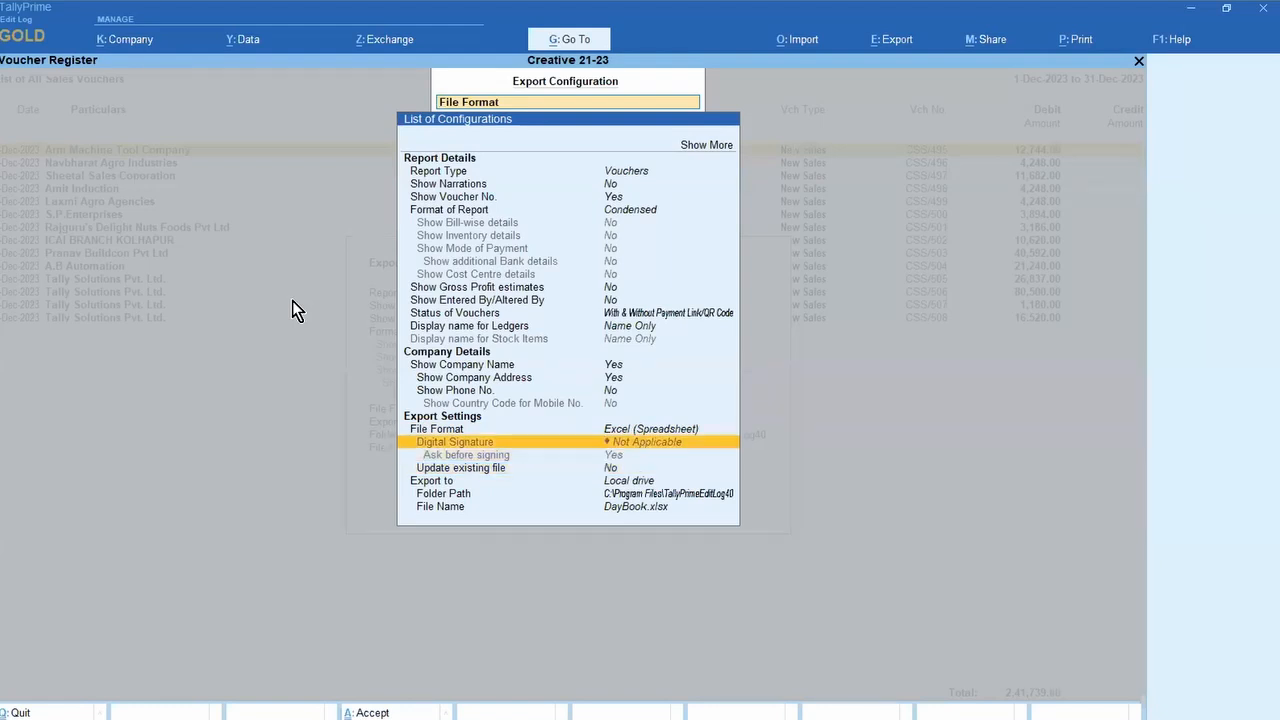
key("Up")
Step: Review the expanded stock item, ledger and GST export settings, then export DayBook.xlsx to Excel
key("Return")
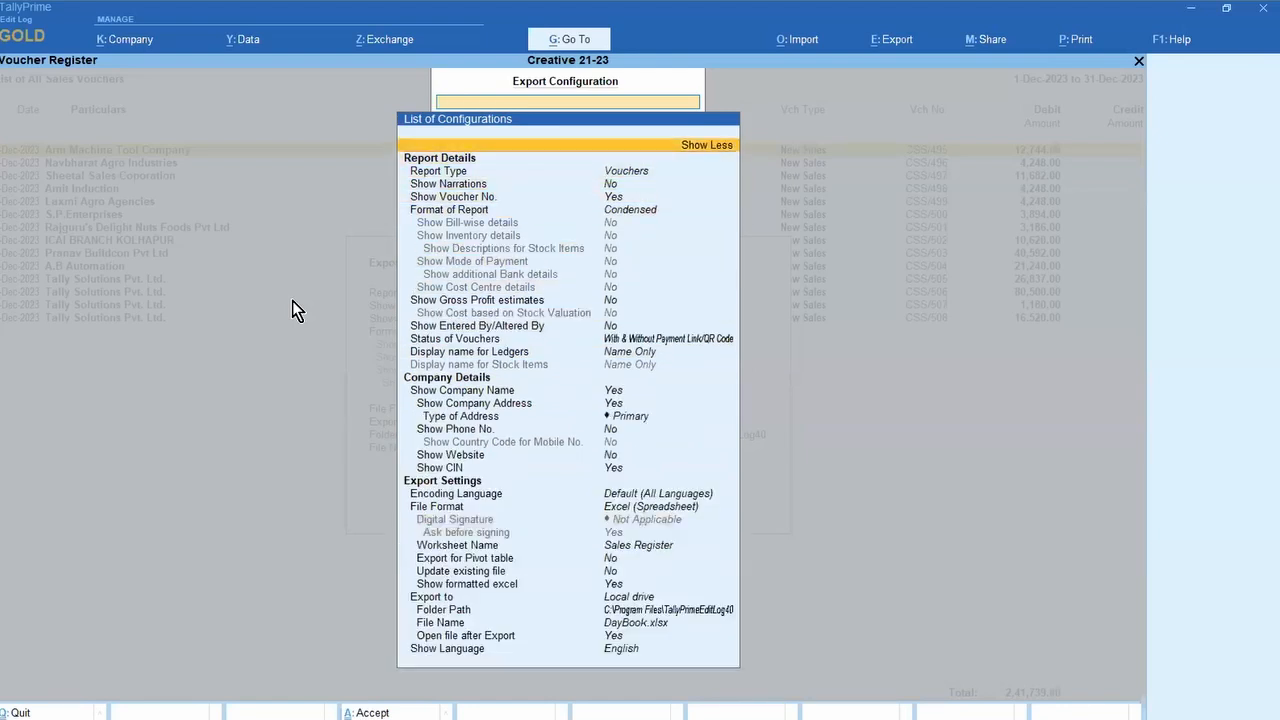
key("Down")
key("Down")
key("Down")
key("Down")
key("Down")
key("Down")
key("Down")
key("Down")
key("Down")
key("Down")
key("Down")
key("Down")
key("Down")
key("Down")
key("Down")
key("Down")
key("Down")
key("Down")
key("Down")
key("Down")
key("Down")
key("Down")
key("Down")
key("Down")
key("Down")
key("Down")
key("Down")
key("Down")
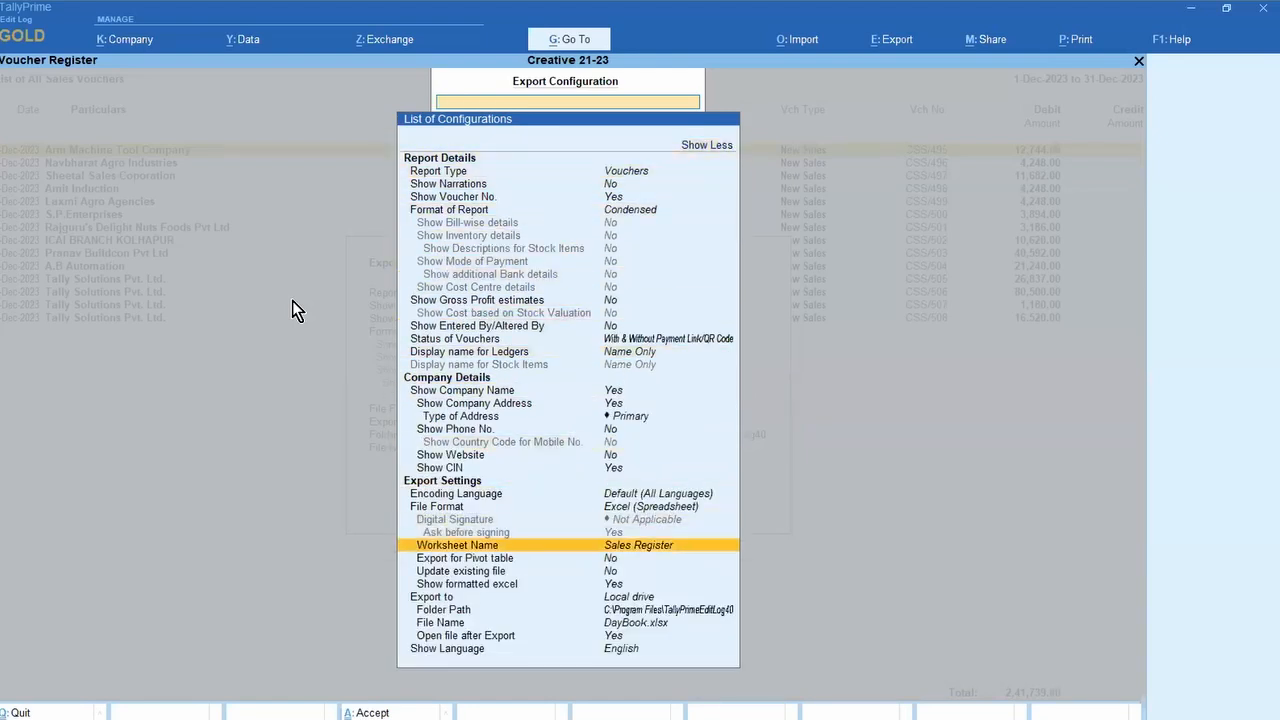
key("Down")
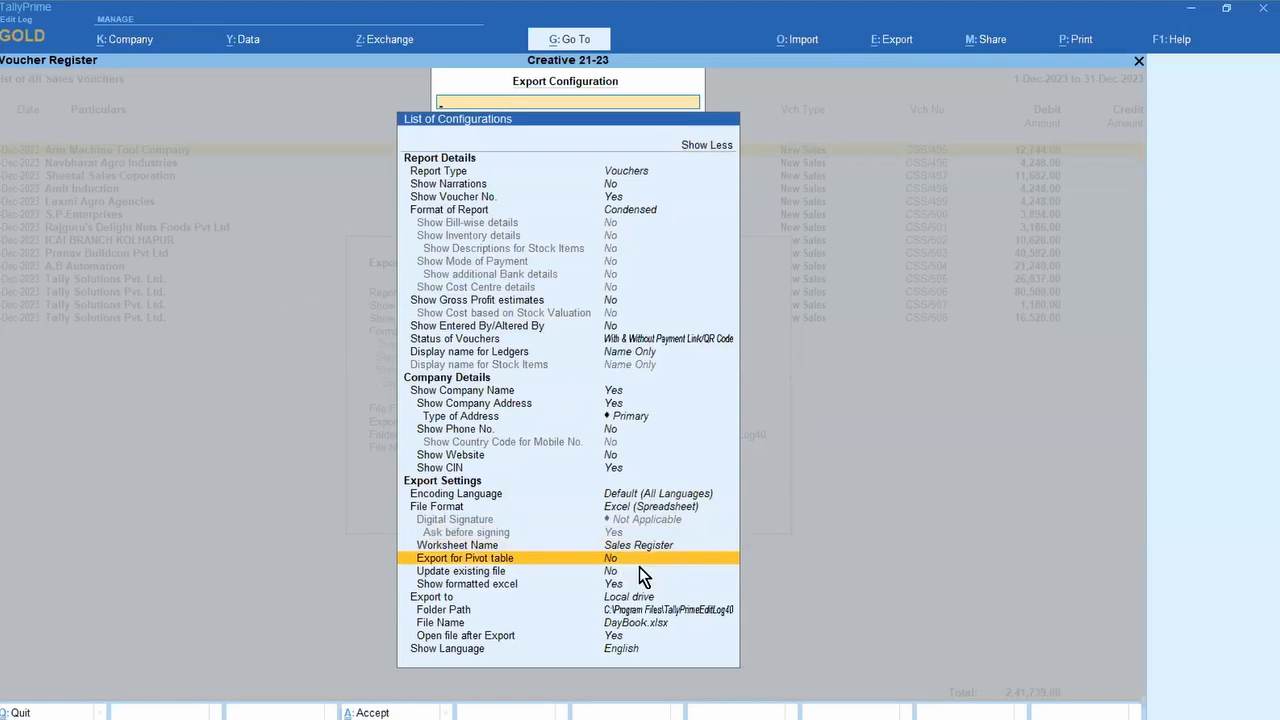
key("Return")
key("Up")
key("Up")
key("Up")
key("Up")
key("Up")
key("Up")
key("Up")
key("Up")
key("Up")
key("Up")
key("Up")
key("Up")
key("Up")
key("Up")
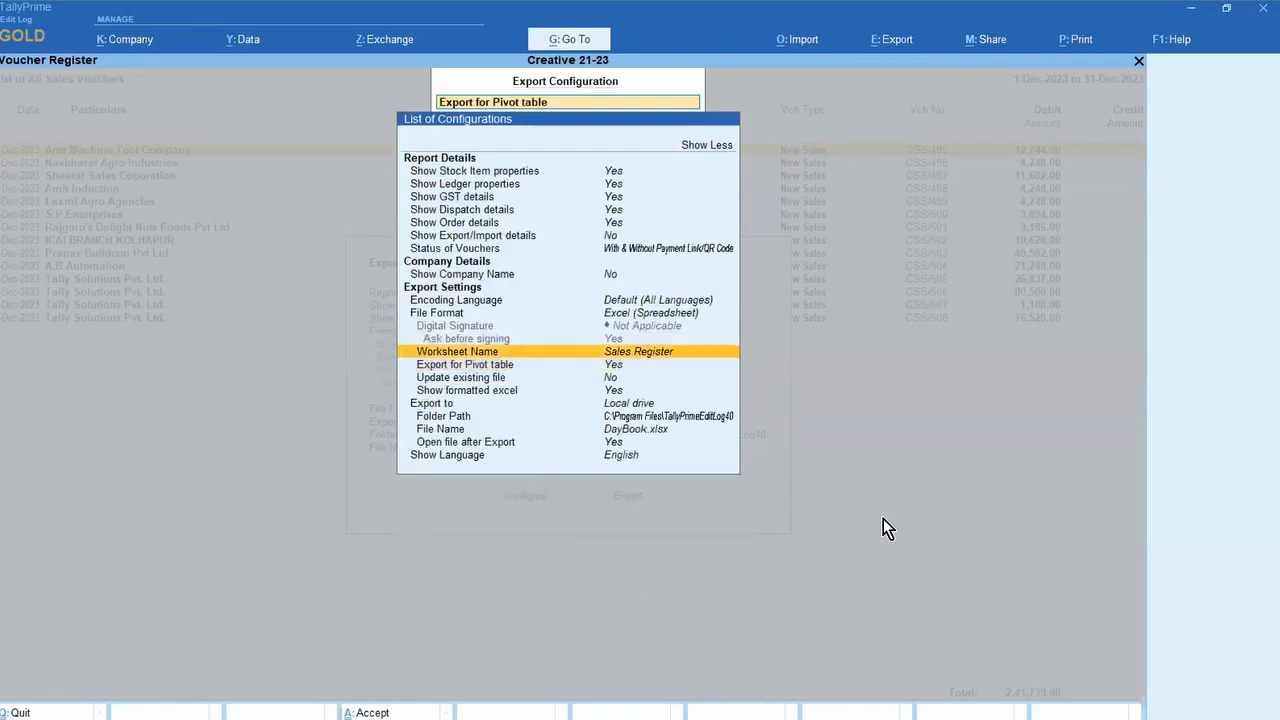
key("Down")
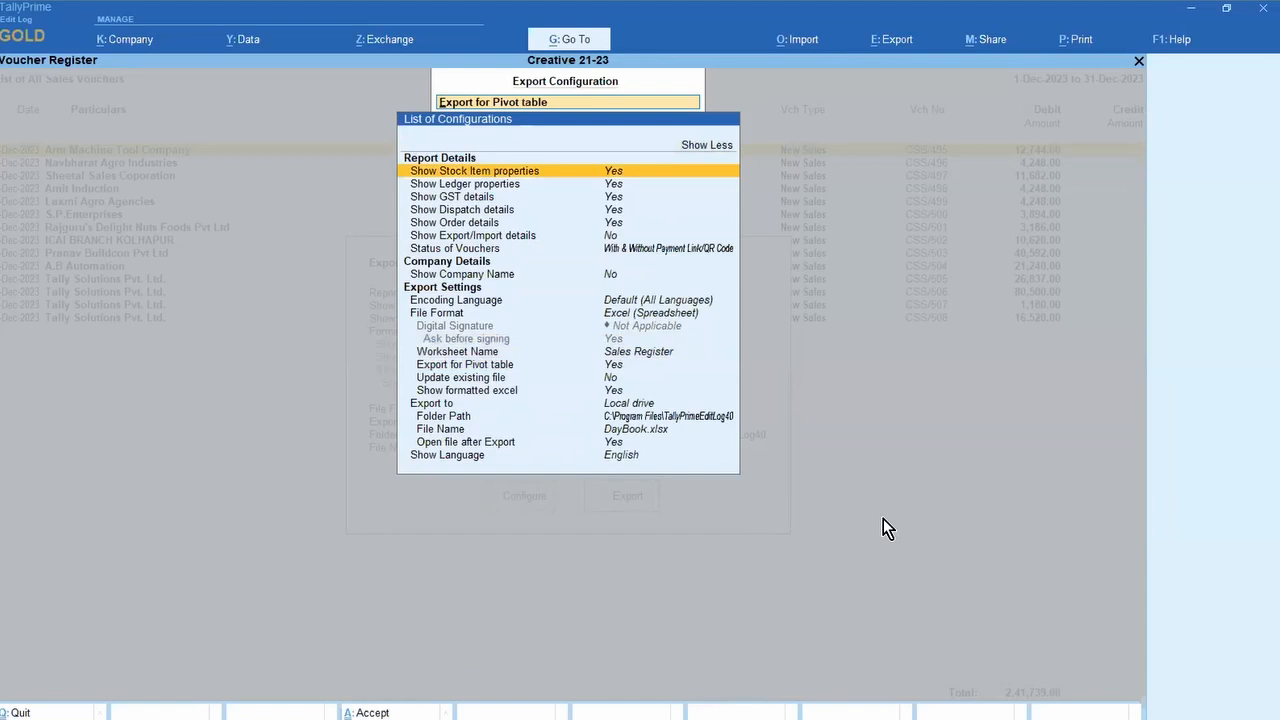
key("Down")
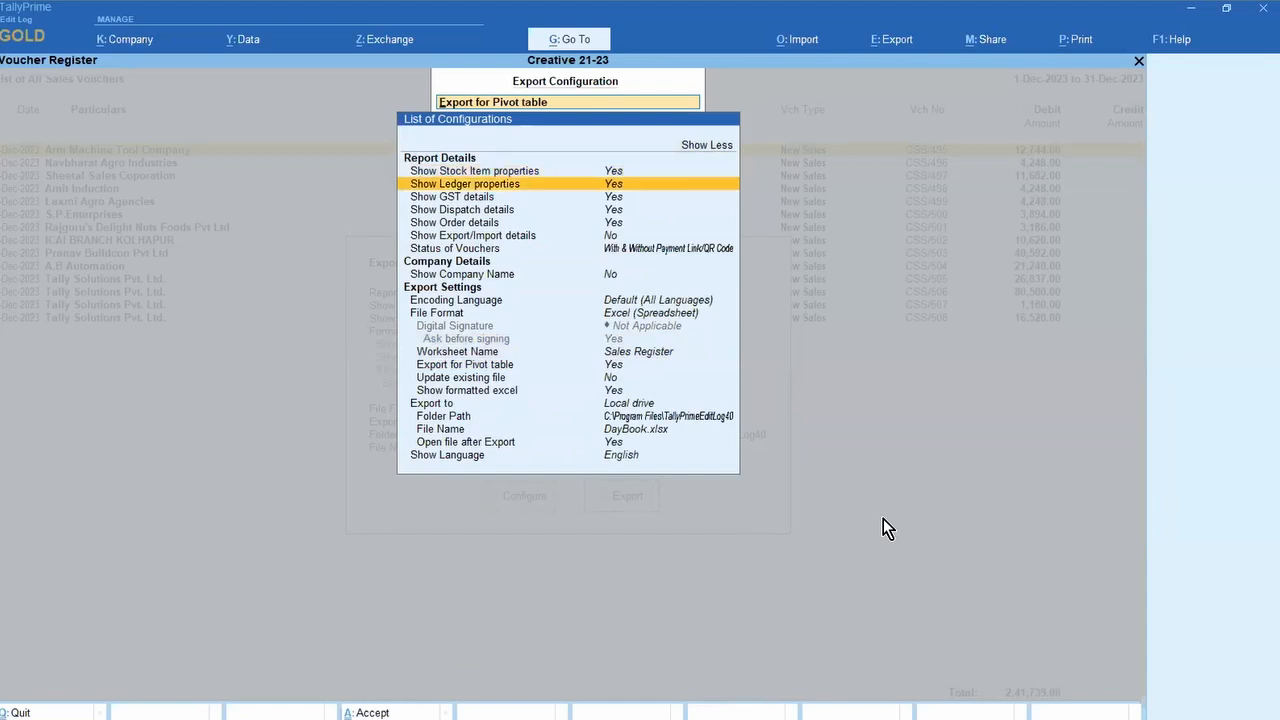
key("Down")
key("Down")
key("Down")
key("Down")
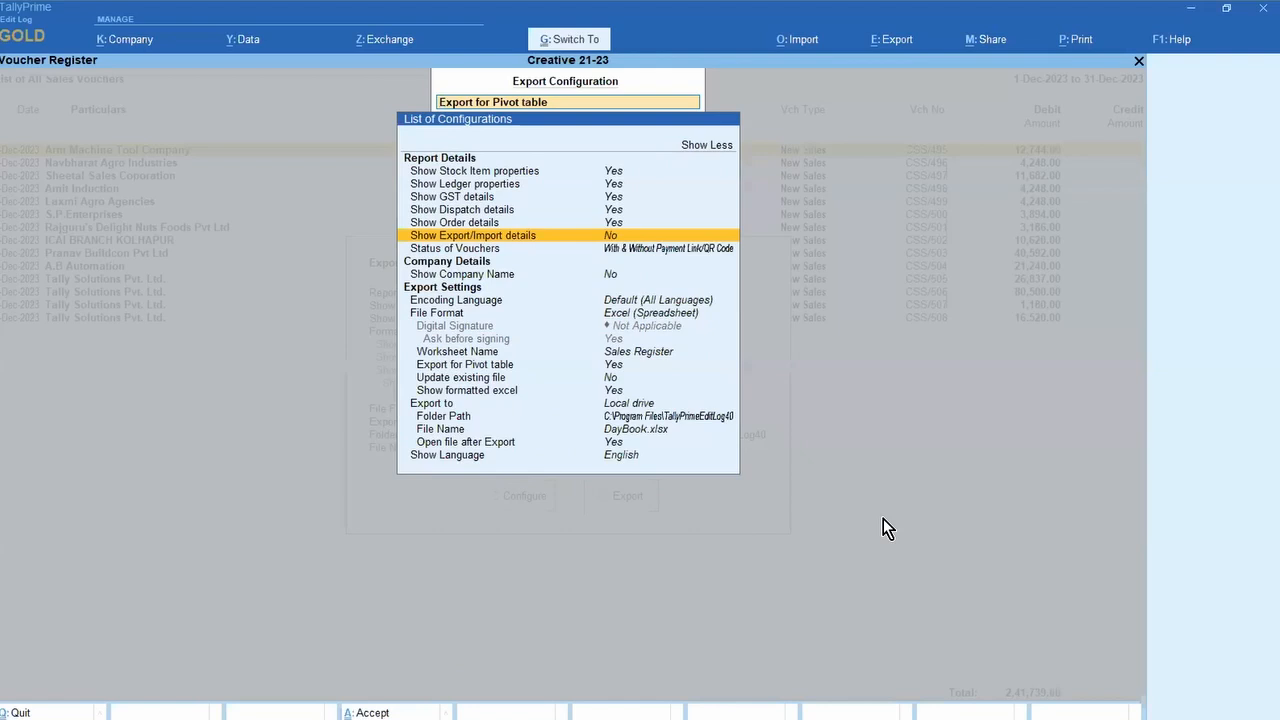
key("ctrl+a")
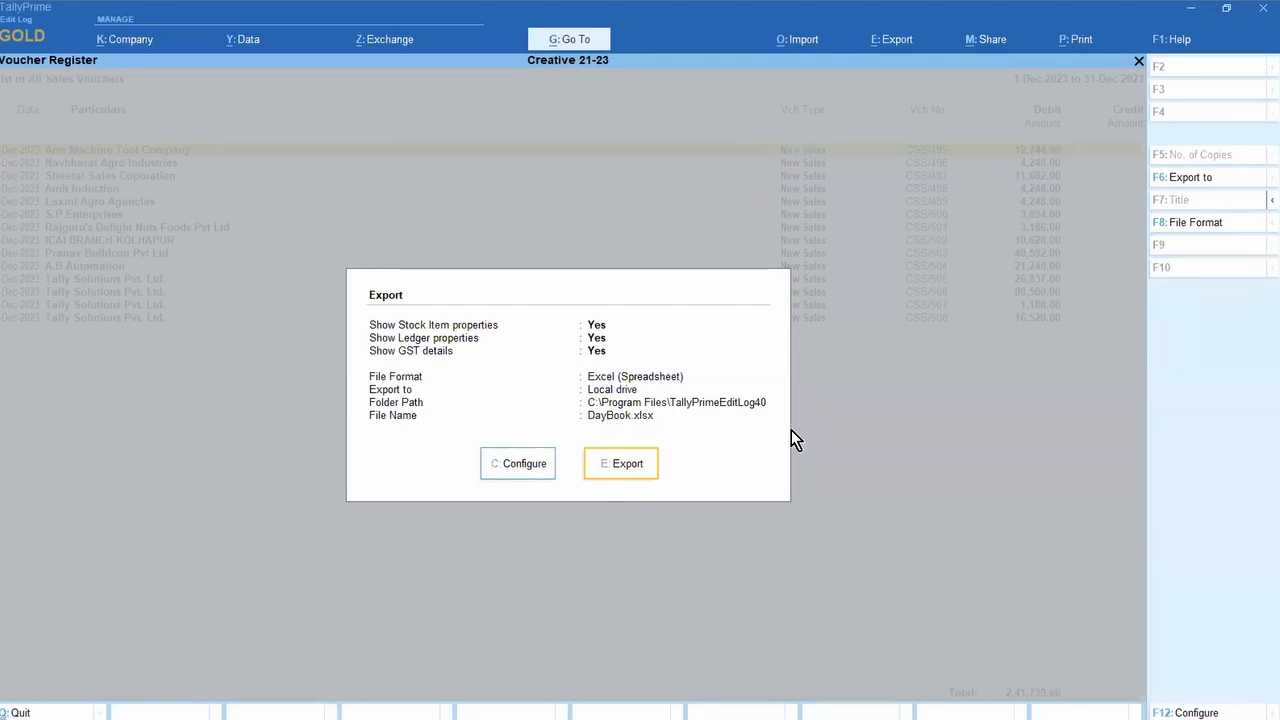
key("e")
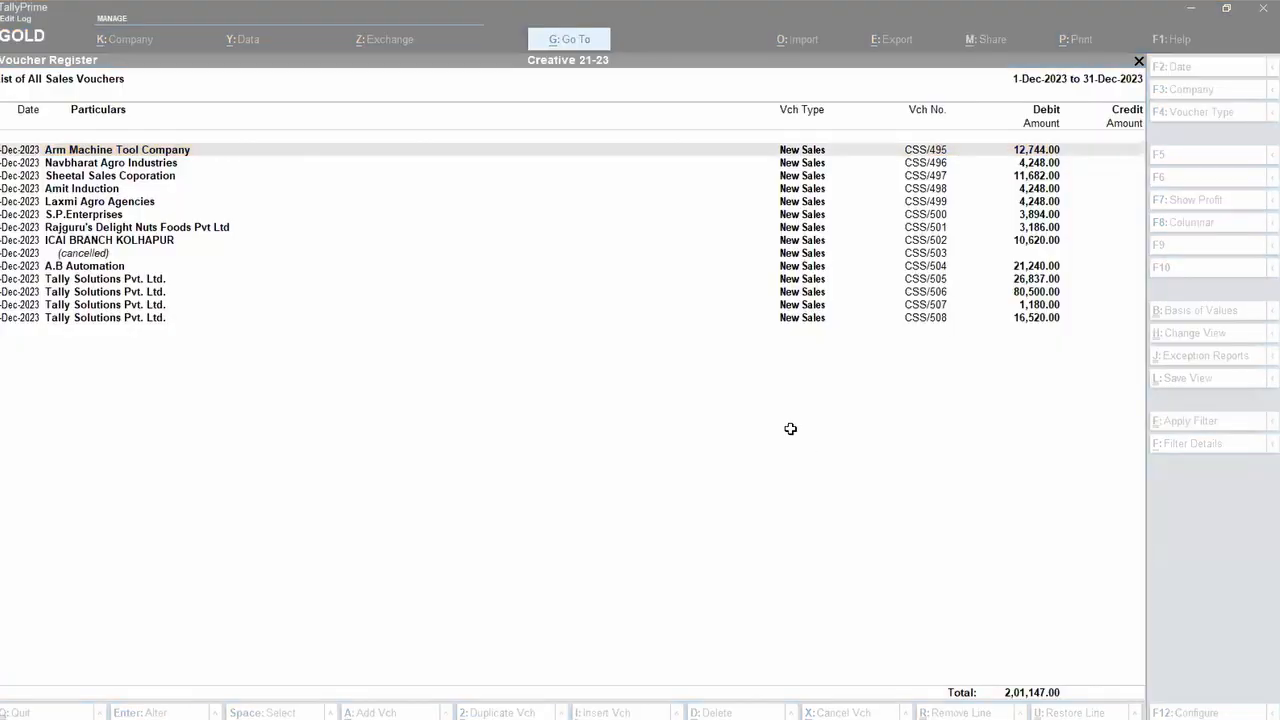
key("Down")
key("Down")
key("Down")
key("Down")
key("Down")
key("Down")
key("Down")
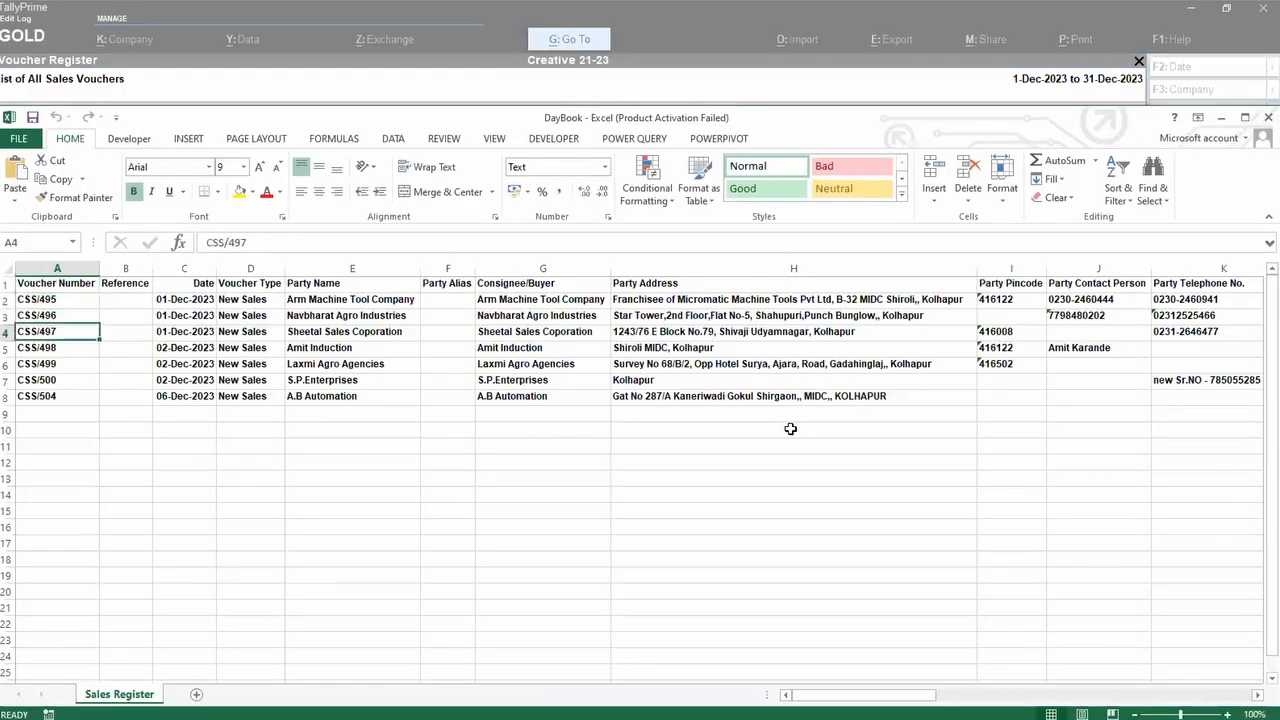
key("Up")
key("Up")
key("Up")
key("Up")
key("Up")
key("Up")
key("Up")
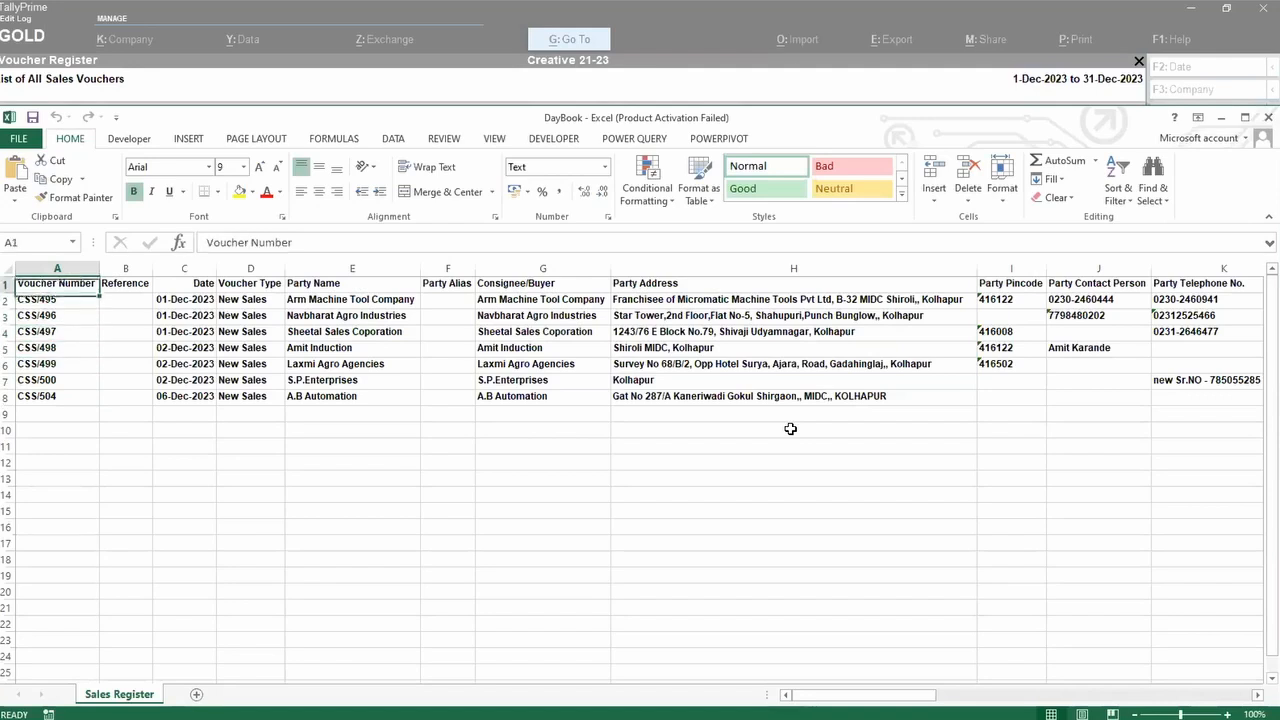
key("Right")
key("Right")
key("Right")
key("Right")
key("Right")
key("Right")
key("Right")
key("Right")
key("Right")
key("Right")
key("Right")
key("Right")
key("Right")
key("Right")
key("Right")
key("Right")
key("Right")
key("Right")
key("Right")
key("Right")
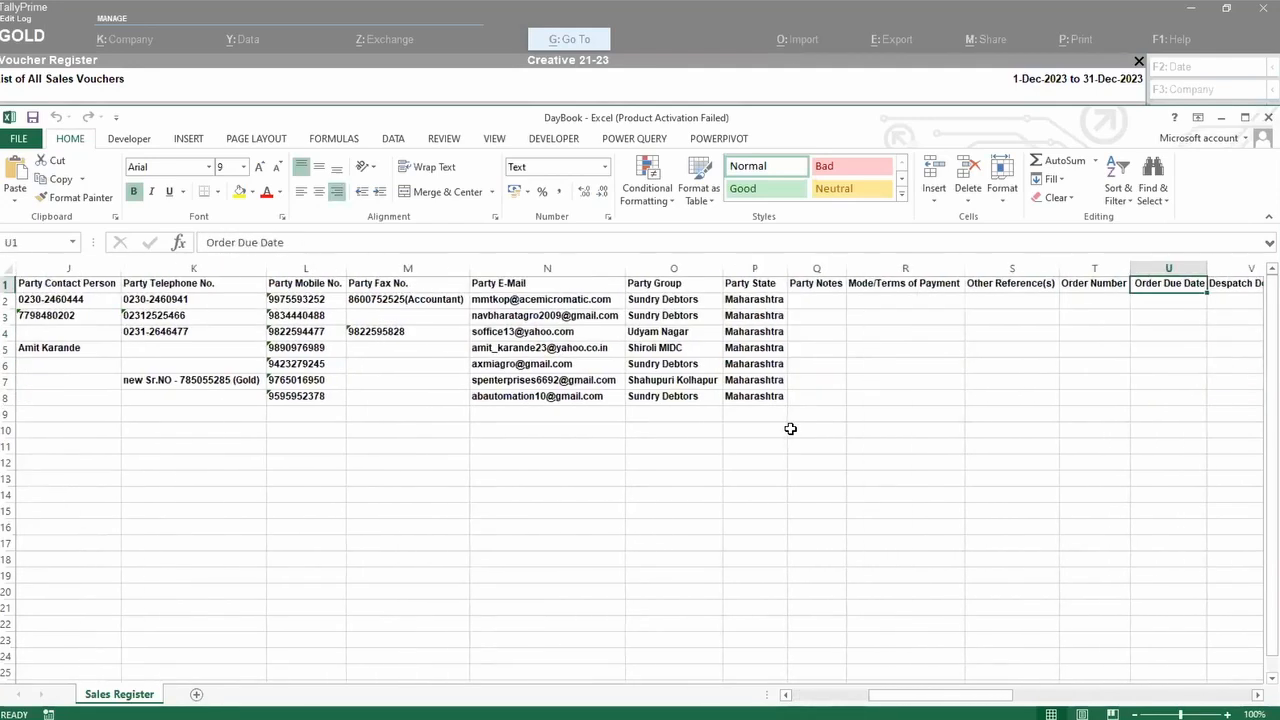
key("Left")
key("Left")
key("Left")
key("Left")
key("Left")
key("Left")
key("Left")
key("Left")
key("Left")
key("Left")
key("Left")
key("Left")
key("Left")
key("Left")
key("Left")
key("Left")
key("Left")
key("Left")
key("Left")
key("Right")
key("Right")
key("Right")
key("Right")
key("Right")
key("Right")
key("Right")
key("Right")
key("Right")
key("Right")
key("Right")
key("Right")
key("Right")
key("Right")
key("Right")
key("Right")
key("Right")
key("Right")
key("Right")
key("Right")
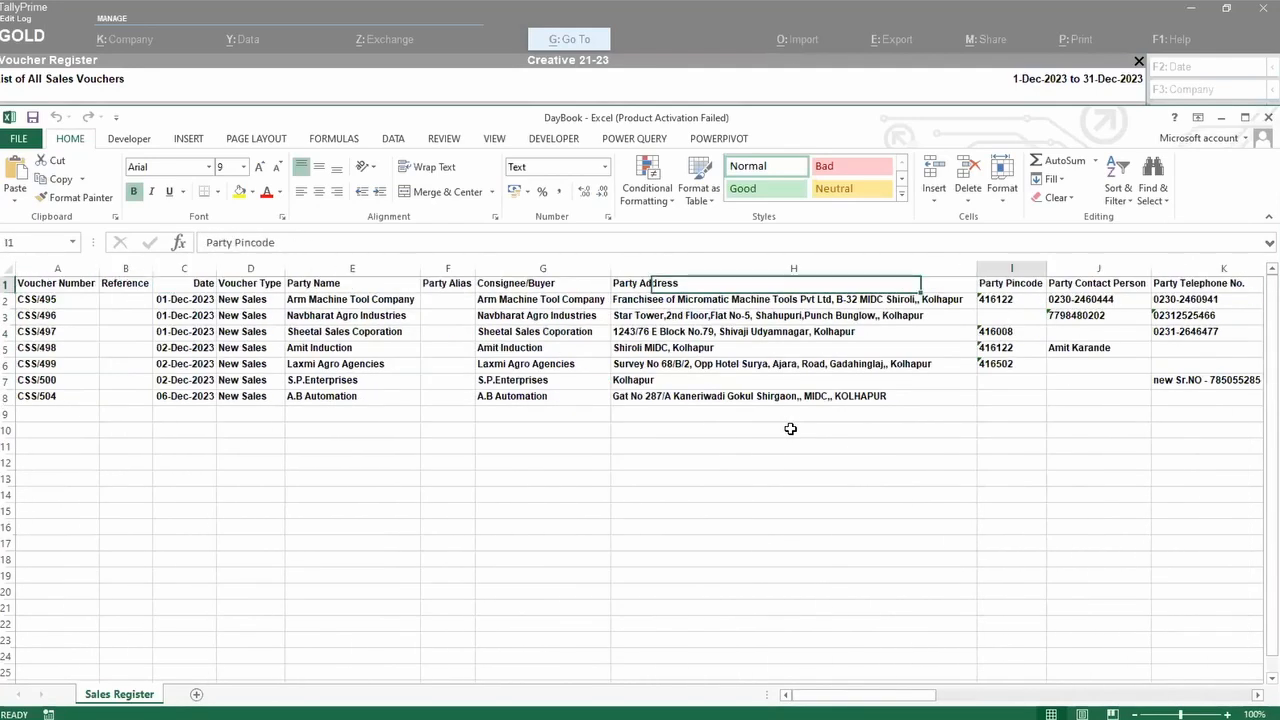
key("Right")
key("Right")
key("Right")
key("Right")
key("Right")
key("Right")
key("Right")
key("Right")
key("Right")
key("Right")
key("Right")
key("Right")
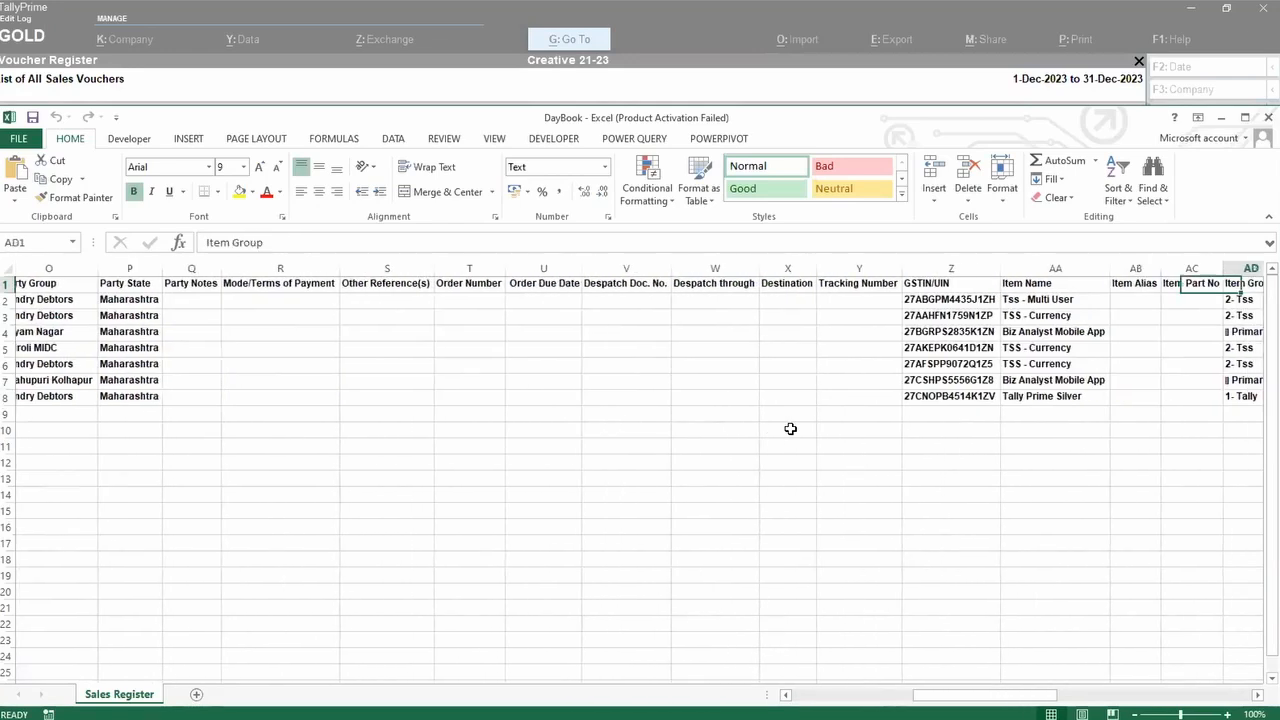
key("Right")
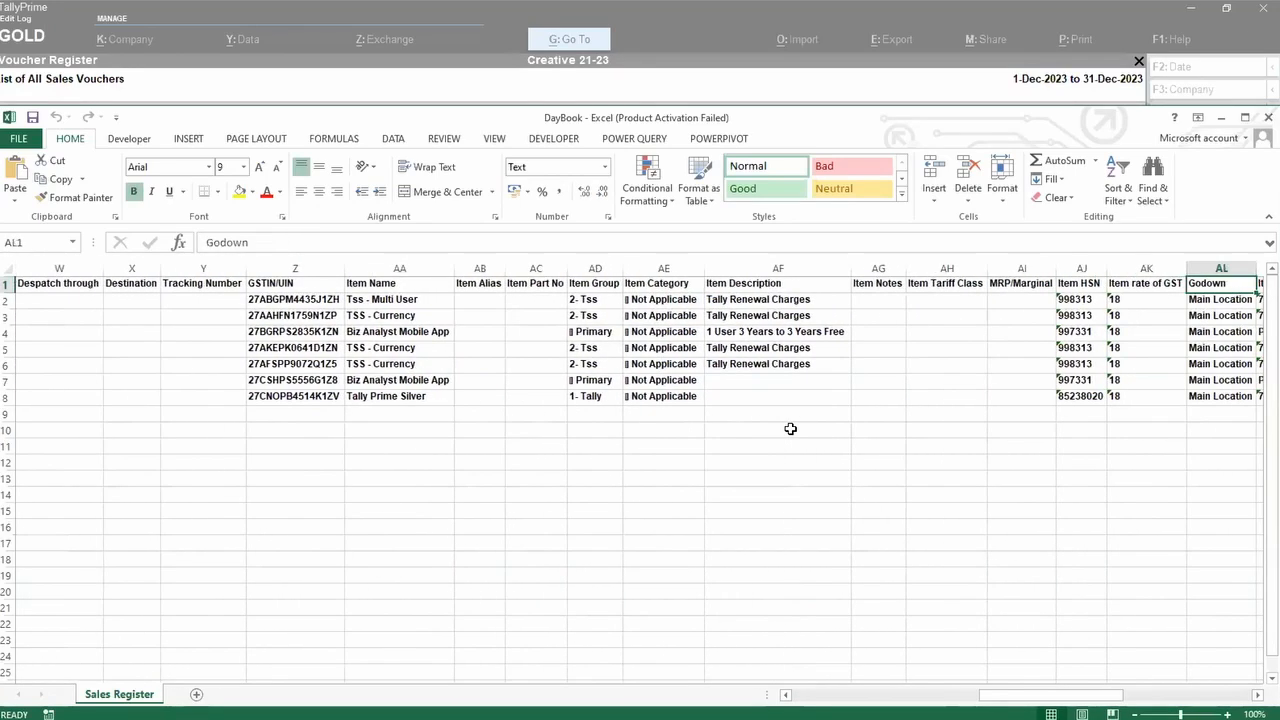
key("Left")
key("Left")
key("Left")
key("Left")
key("Right")
key("Right")
key("Right")
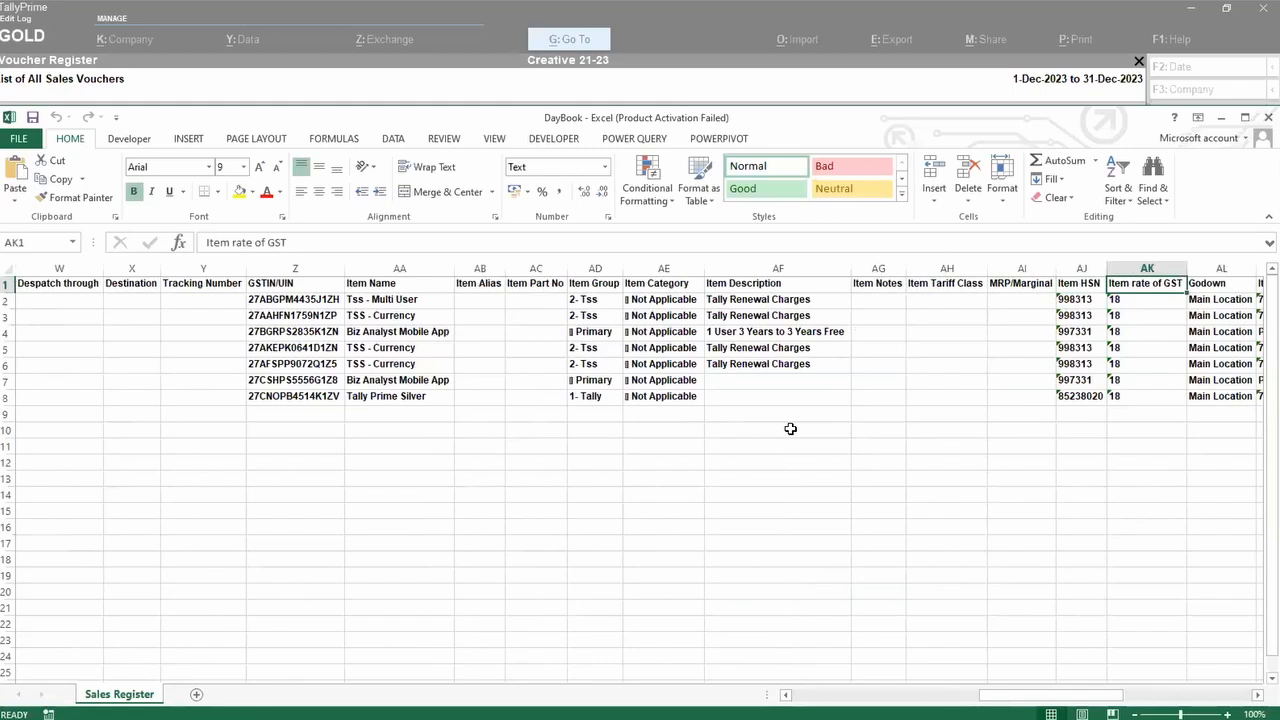
key("ctrl+space")
key("shift+Left")
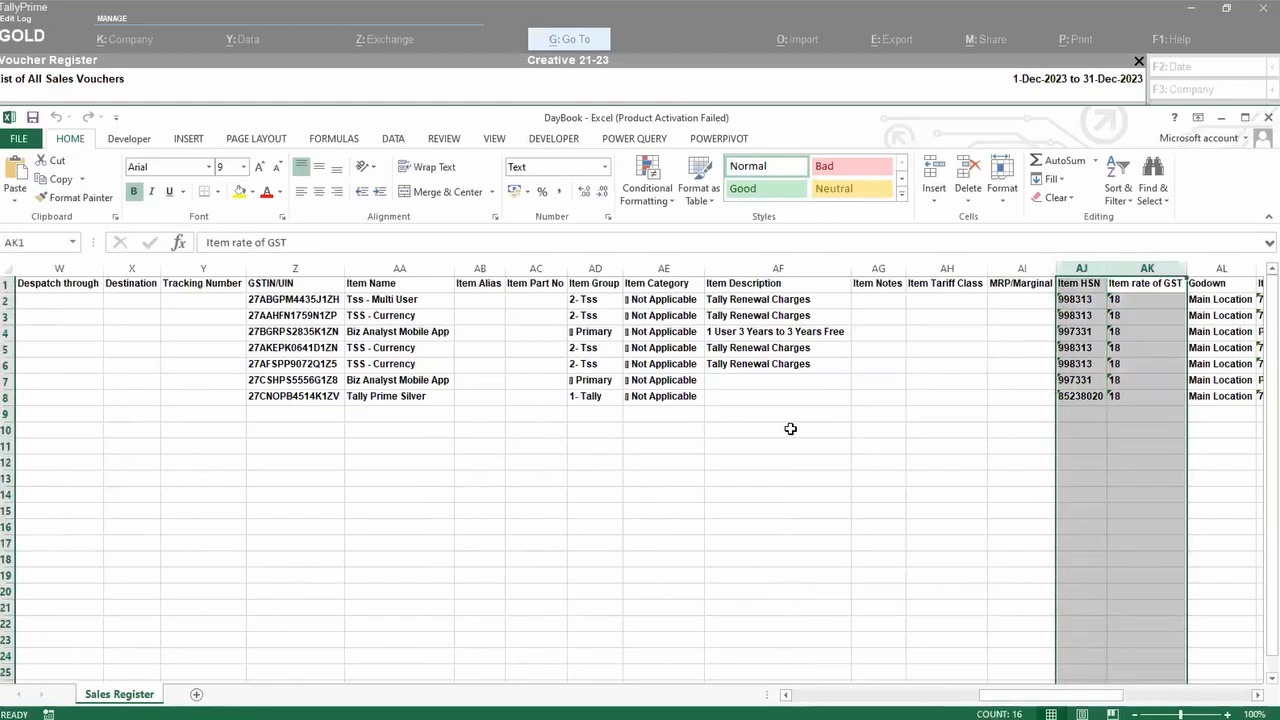
key("Right")
key("Right")
key("Right")
key("Right")
key("Right")
key("Right")
key("Right")
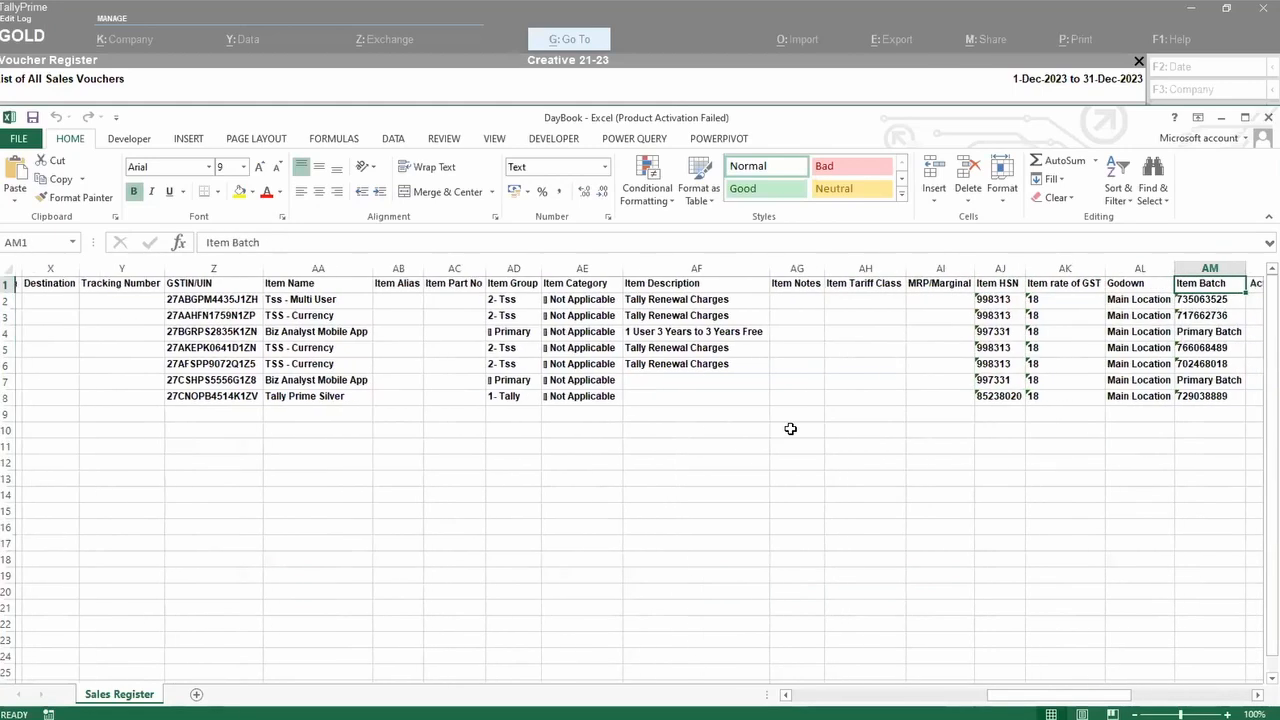
key("Right")
key("Right")
key("Right")
key("Right")
key("Right")
key("Right")
key("Right")
key("Right")
key("Right")
key("Right")
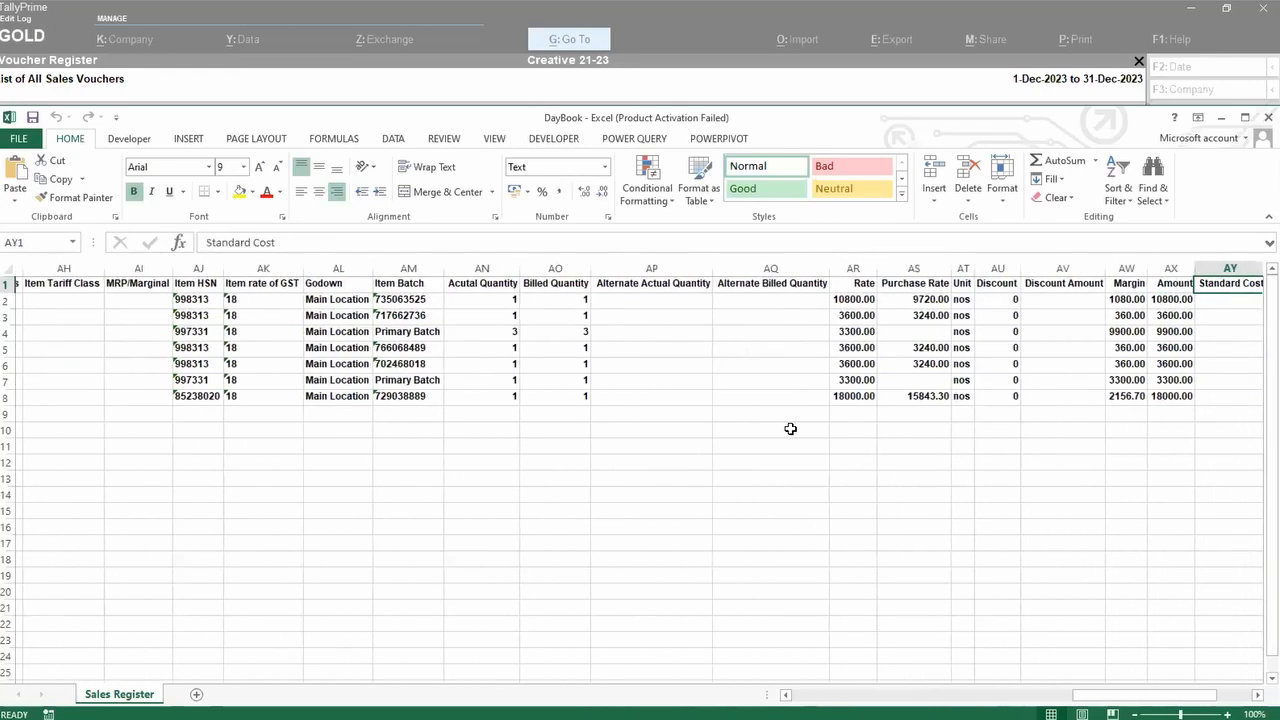
key("Right")
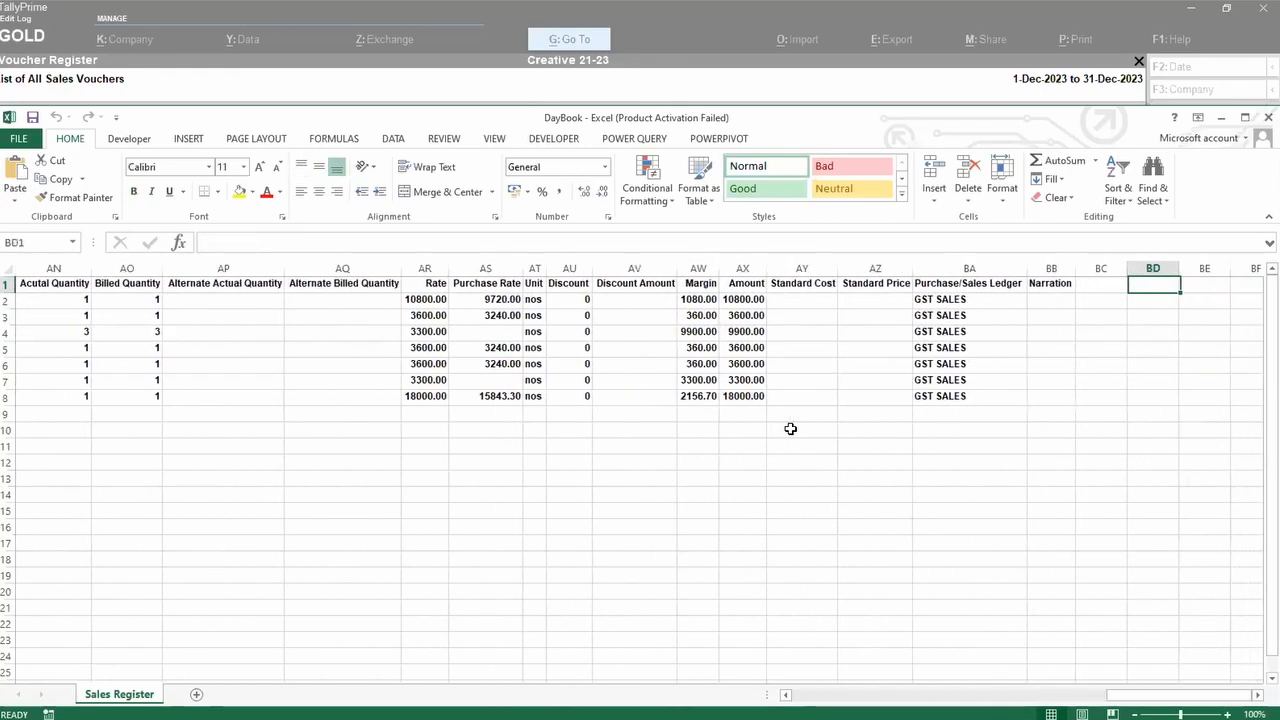
key("Left")
key("Left")
key("Left")
key("Down")
key("Down")
key("Down")
key("Down")
key("Down")
key("Down")
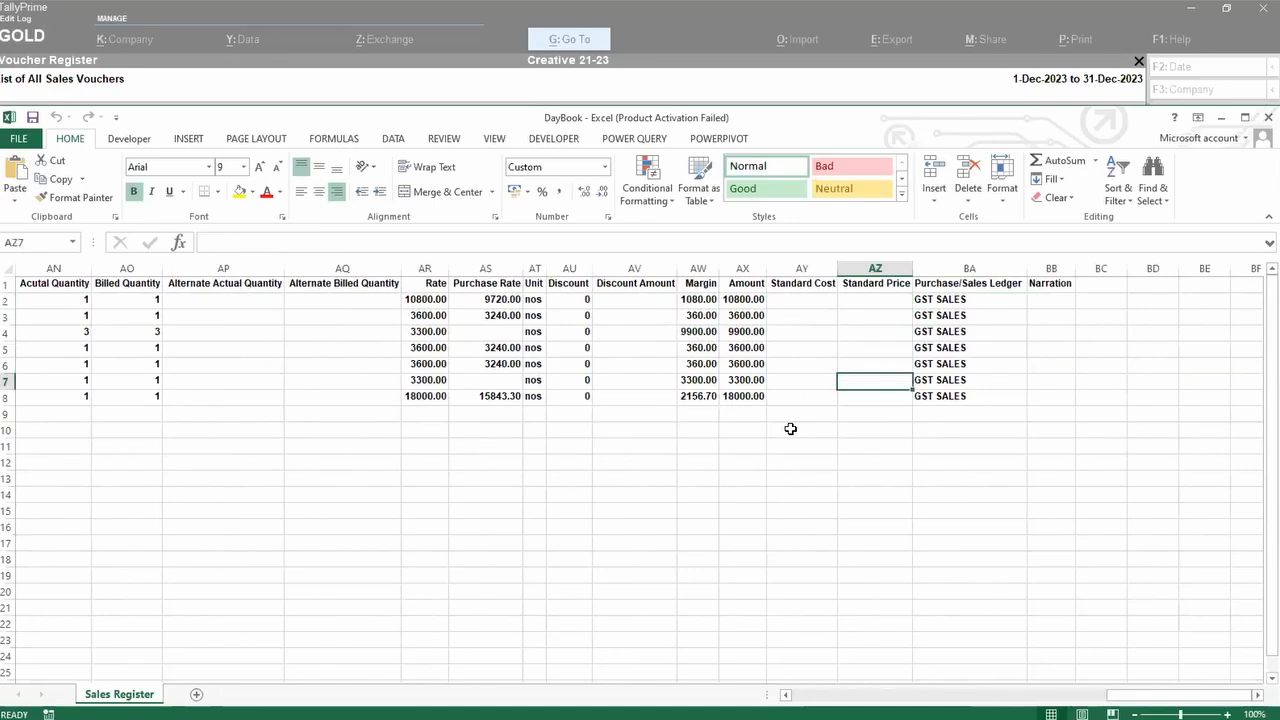
key("Down")
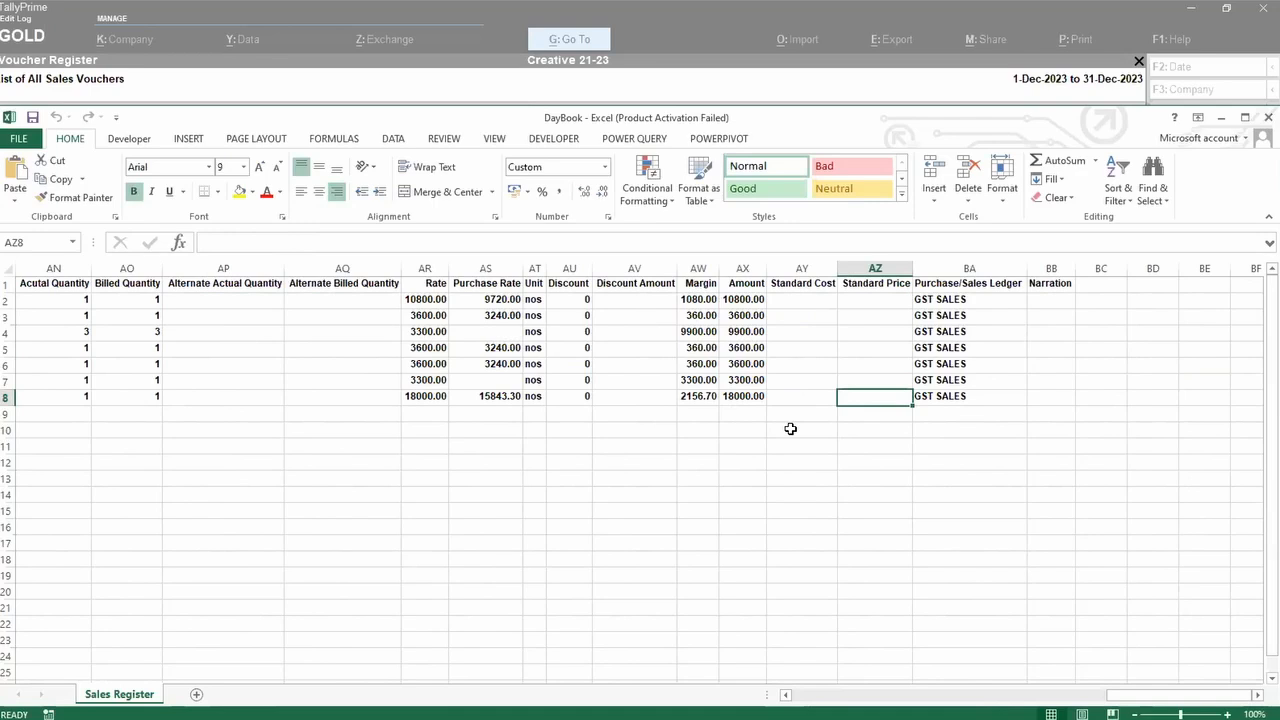
key("Left")
key("Left")
key("Left")
key("Left")
key("Left")
key("Left")
key("Left")
key("Left")
key("Left")
key("Left")
key("Left")
key("Left")
key("Left")
key("Left")
key("Left")
key("Left")
key("Left")
key("Left")
key("Left")
key("Left")
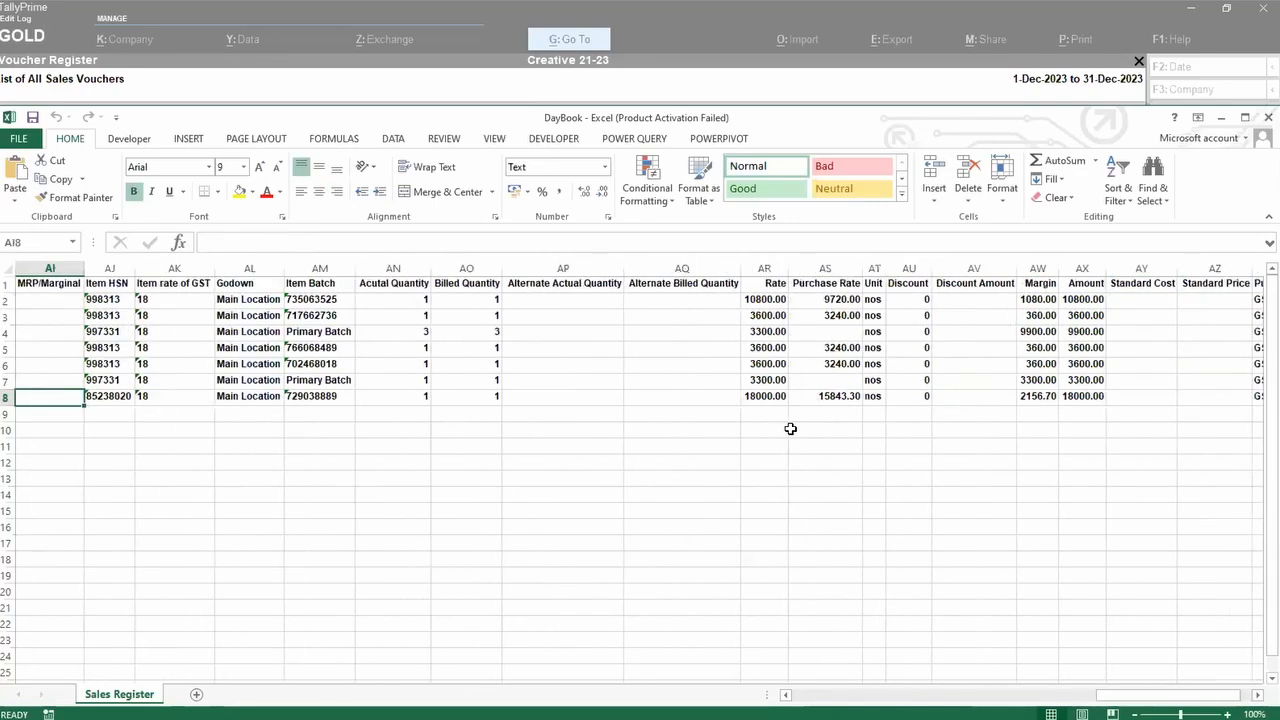
key("Left")
key("Left")
key("Left")
key("Left")
key("Left")
key("Left")
key("Left")
key("Left")
key("Left")
key("Left")
key("Left")
key("Left")
key("Left")
key("Left")
key("Left")
key("Left")
key("Left")
key("Left")
key("Left")
key("Left")
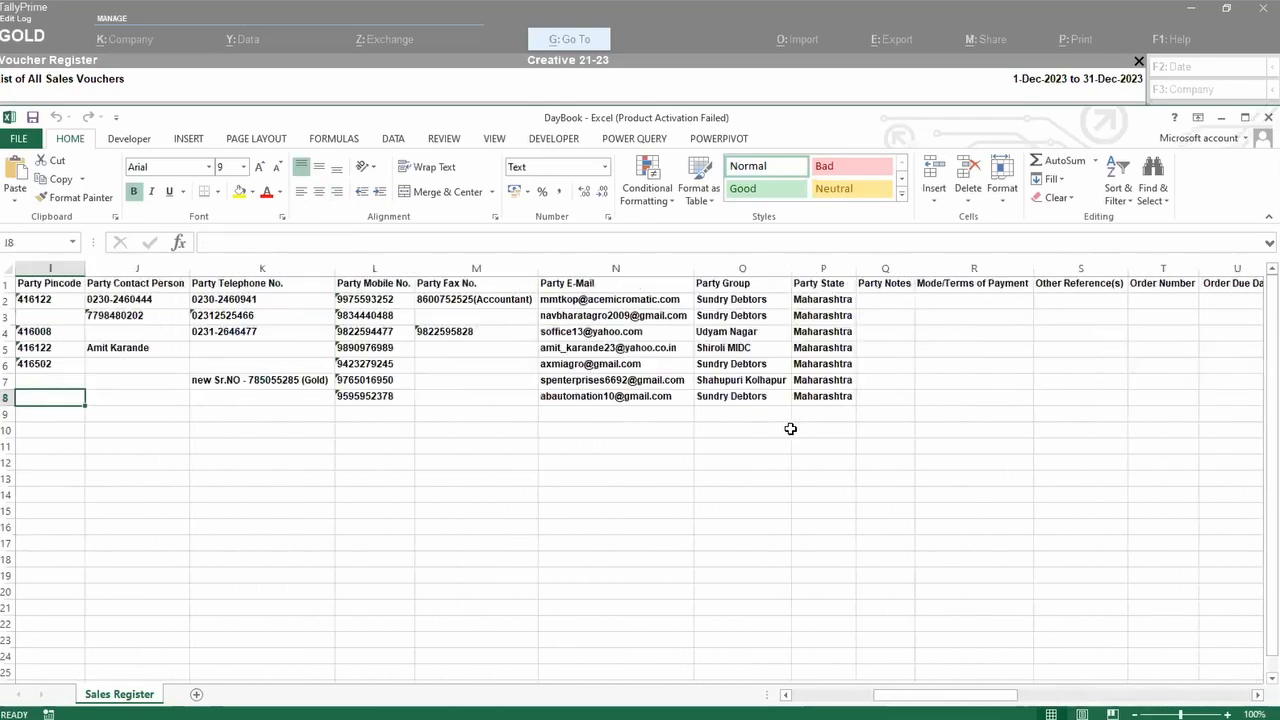
key("Up")
key("Up")
key("Up")
key("Up")
key("Up")
key("Up")
key("Up")
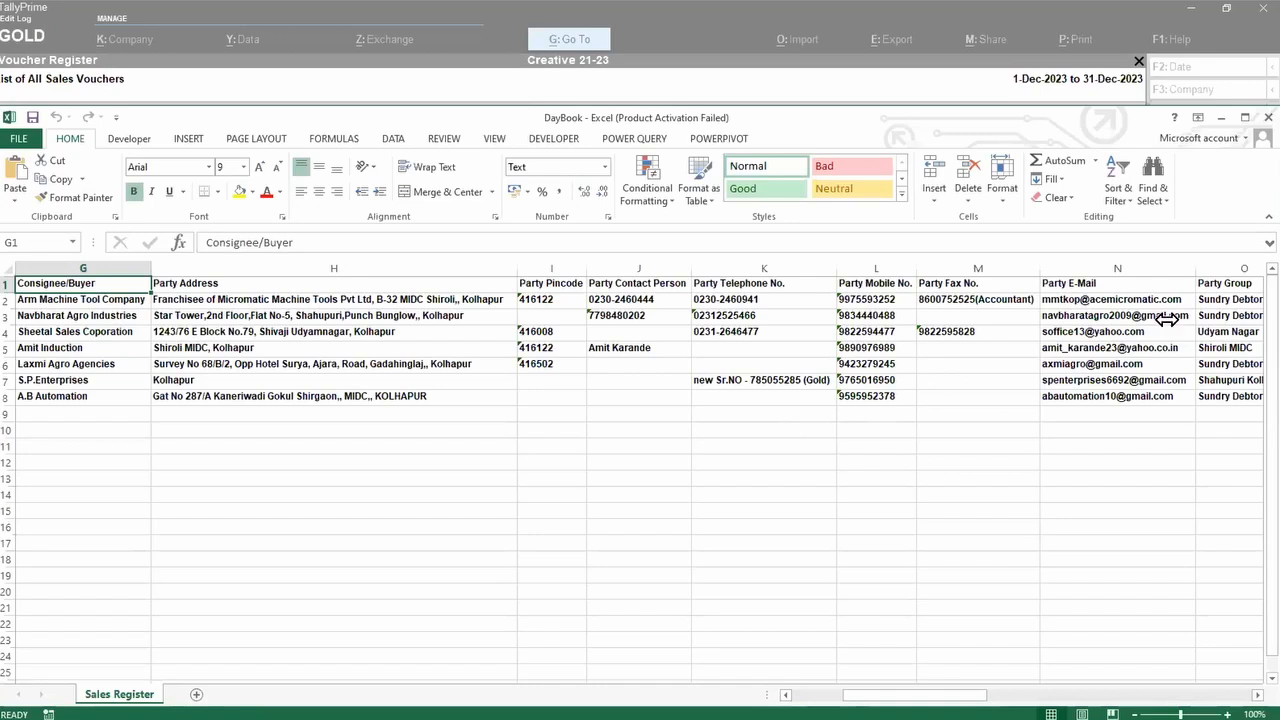
Step: Close the Excel workbook and start a new Journal voucher JV22/17 dated 5-Dec-2023
left_click(1262, 119)
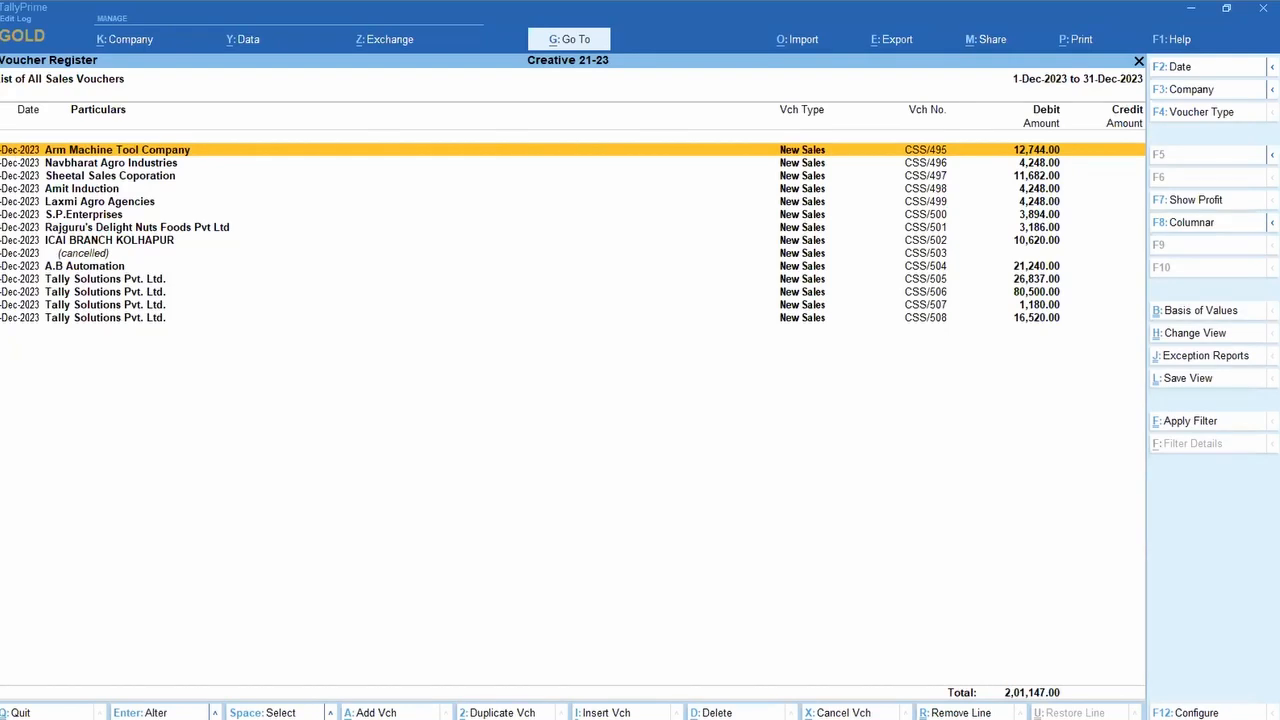
key("super")
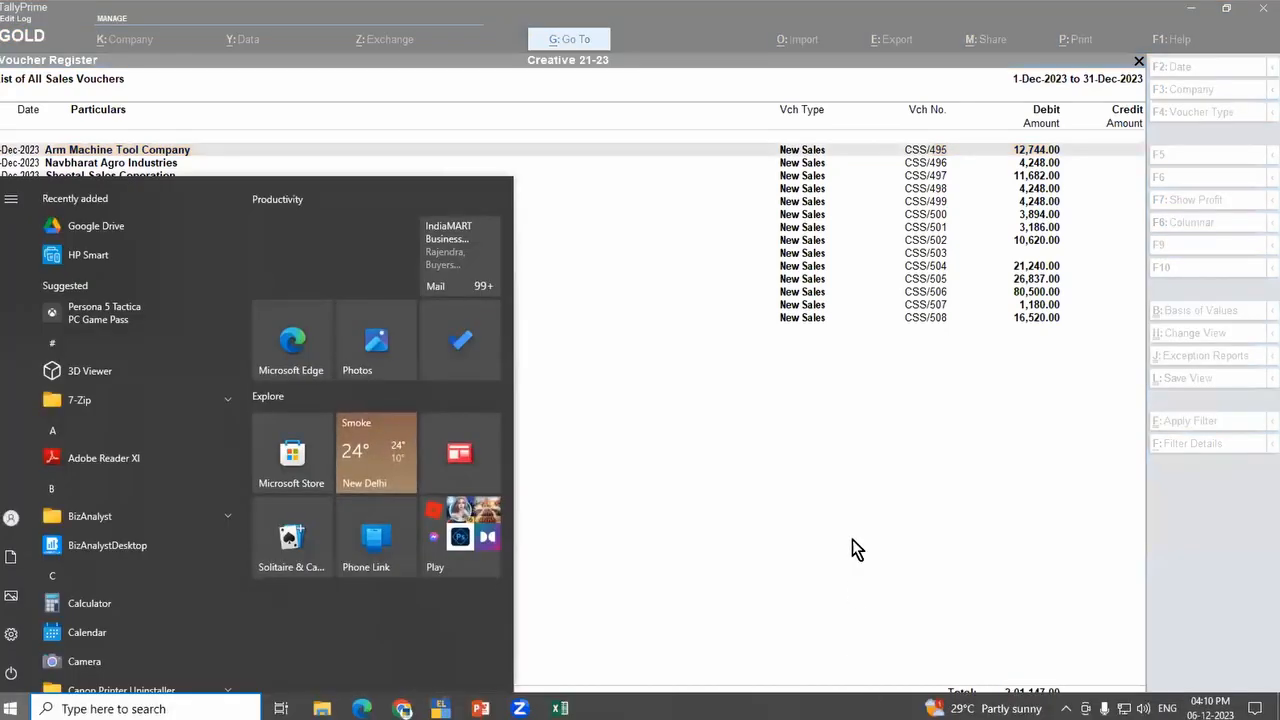
left_click(858, 404)
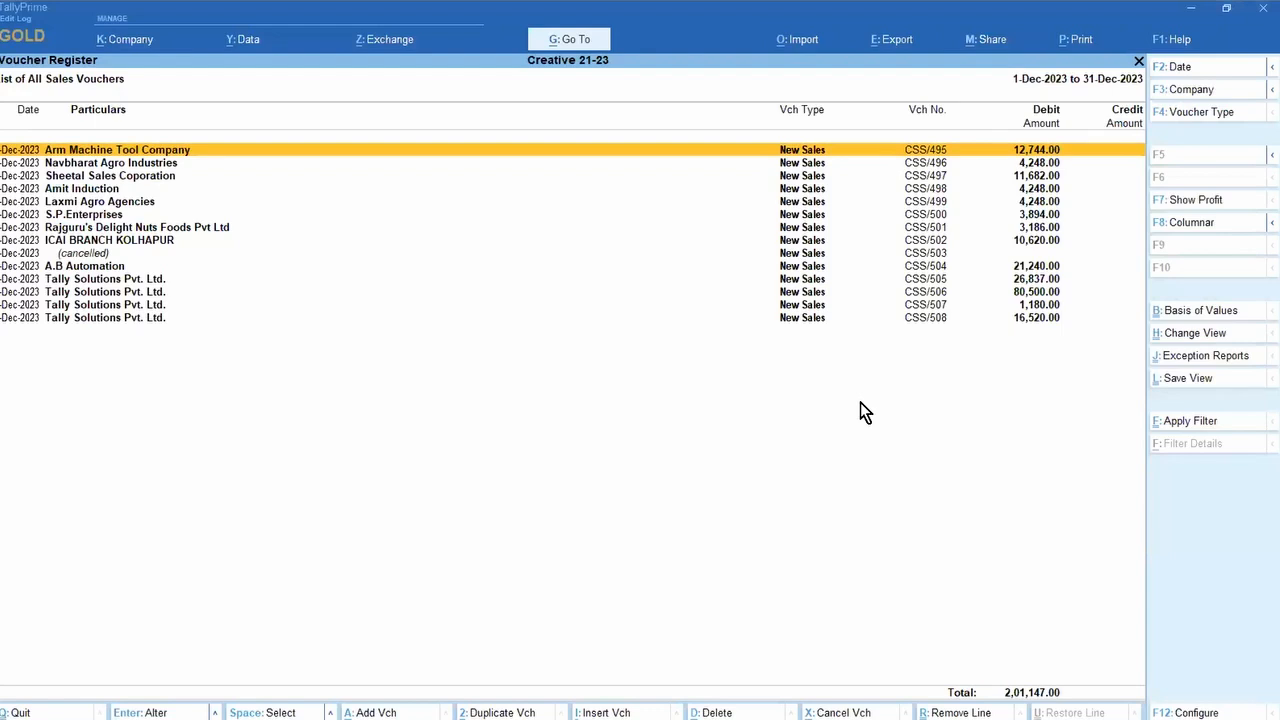
key("Escape")
key("Escape")
key("Escape")
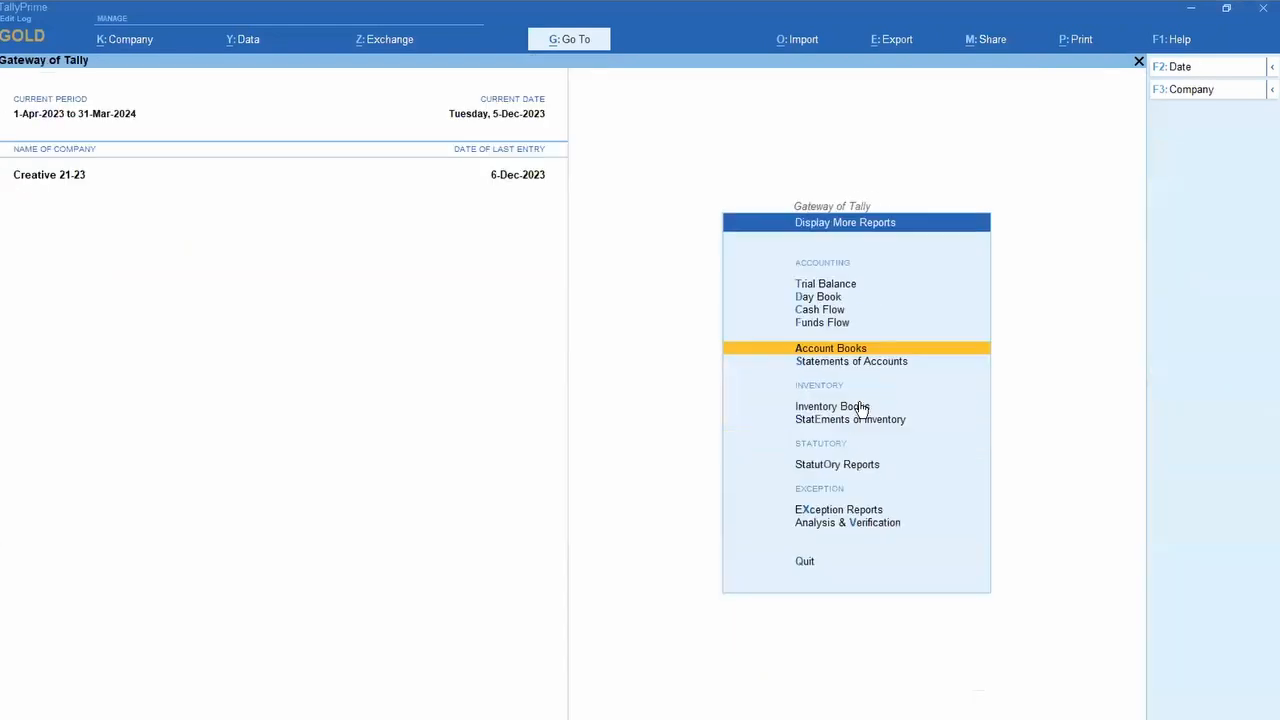
key("Down")
key("Down")
key("Down")
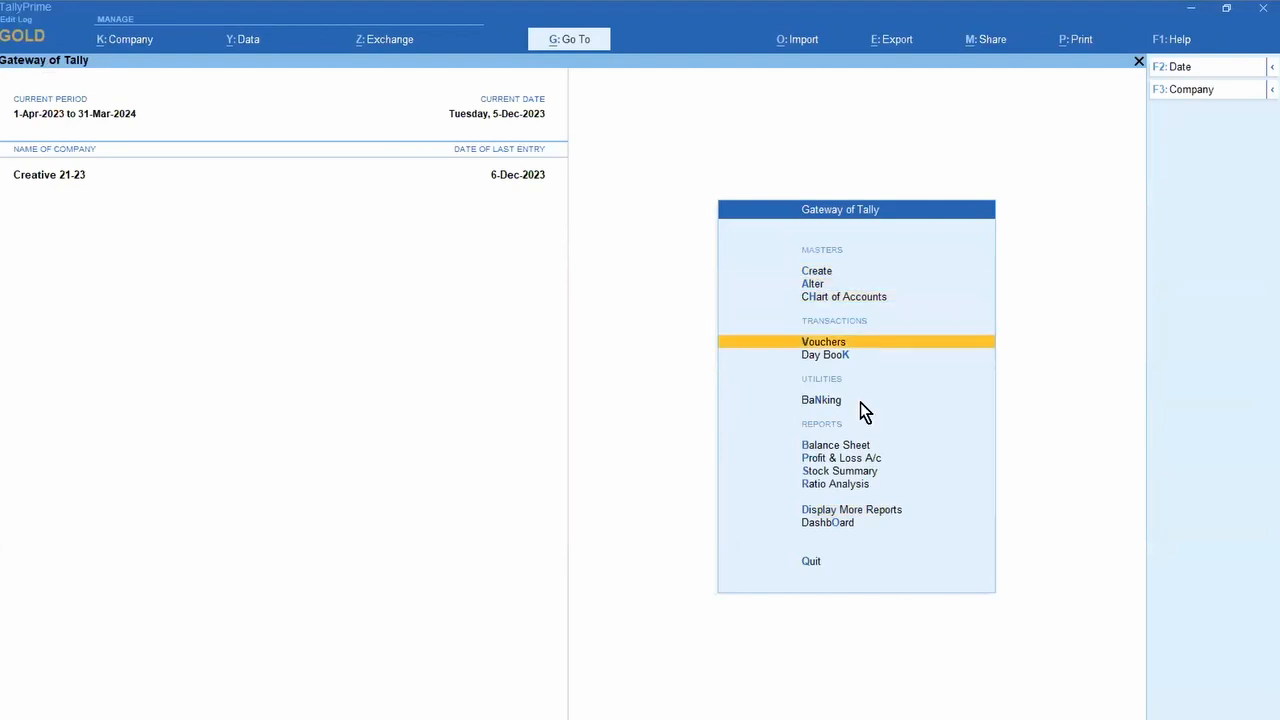
key("Return")
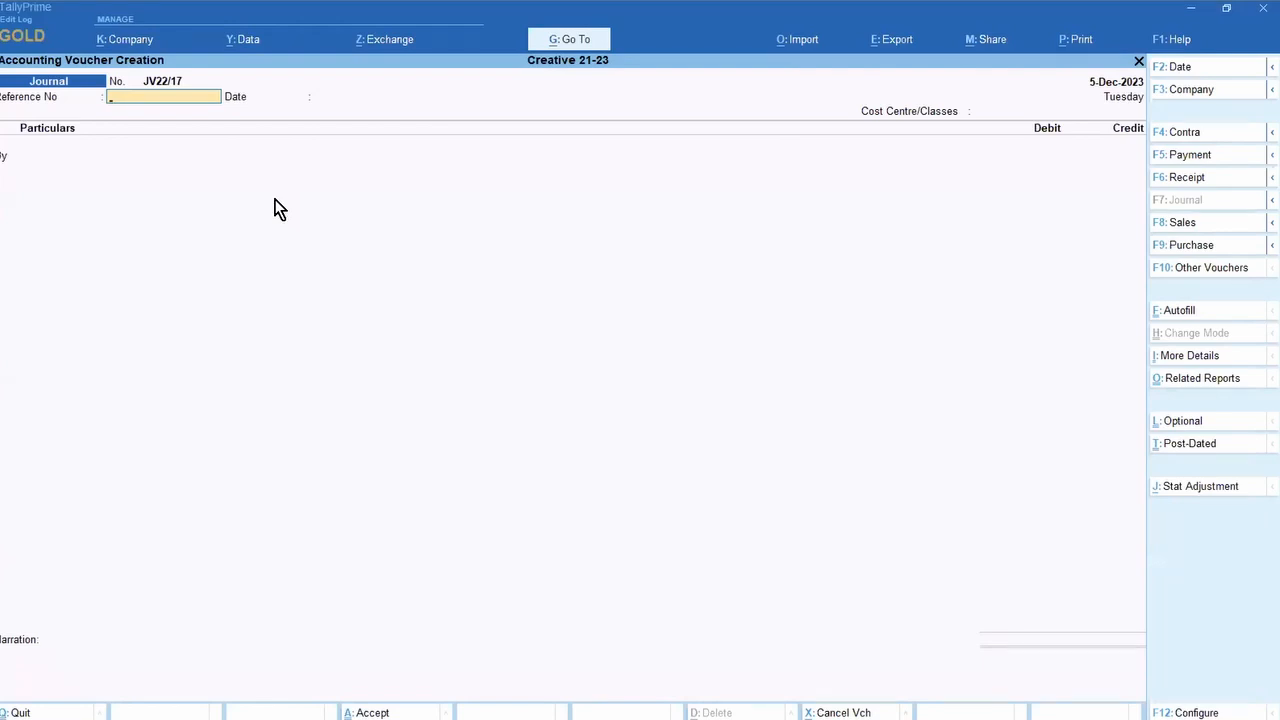
Step: Start a Purchase voucher in accounting invoice mode with supplier invoice 456 from 3Dot Lam Industries Private Limited
key("F9")
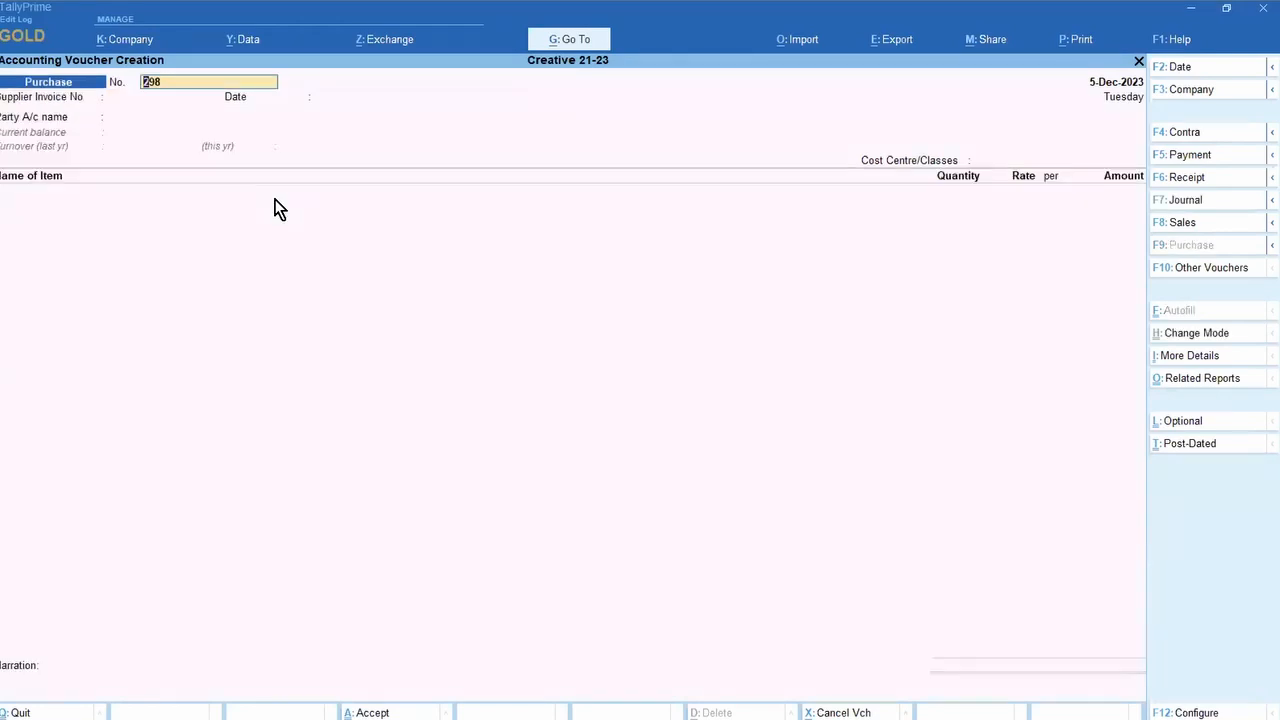
left_click(1174, 340)
key("Down")
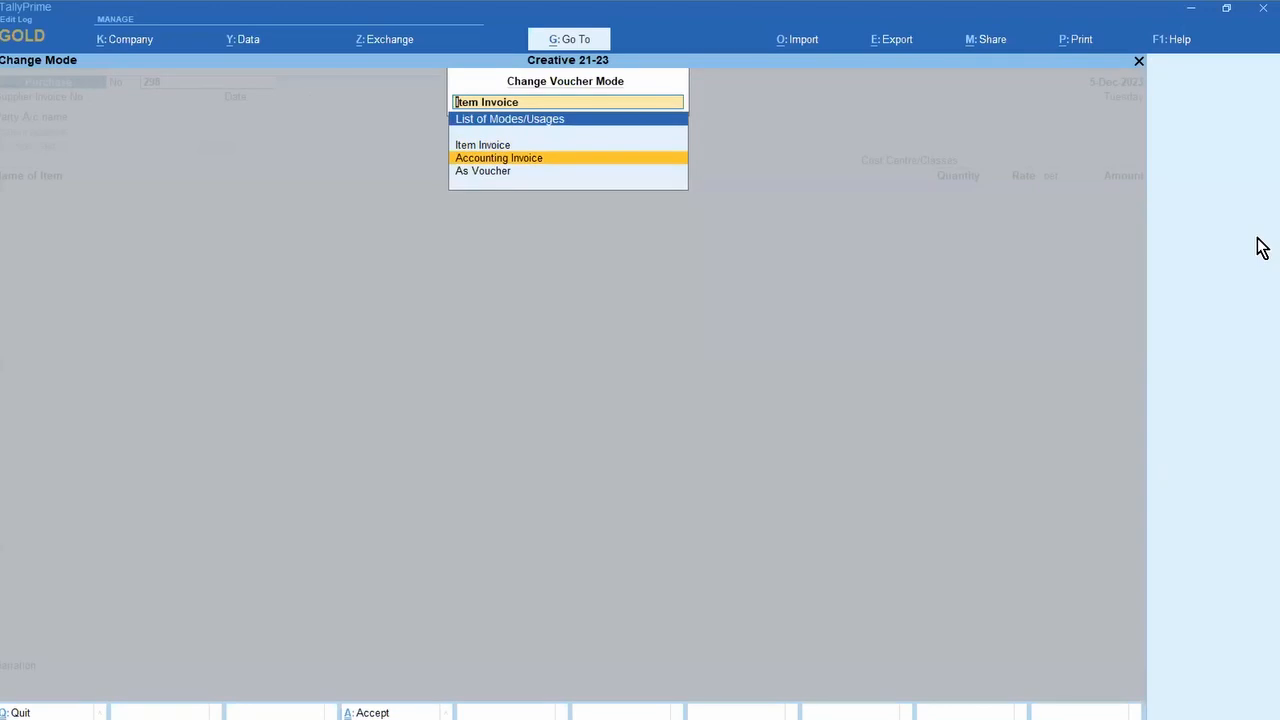
key("Return")
key("Return")
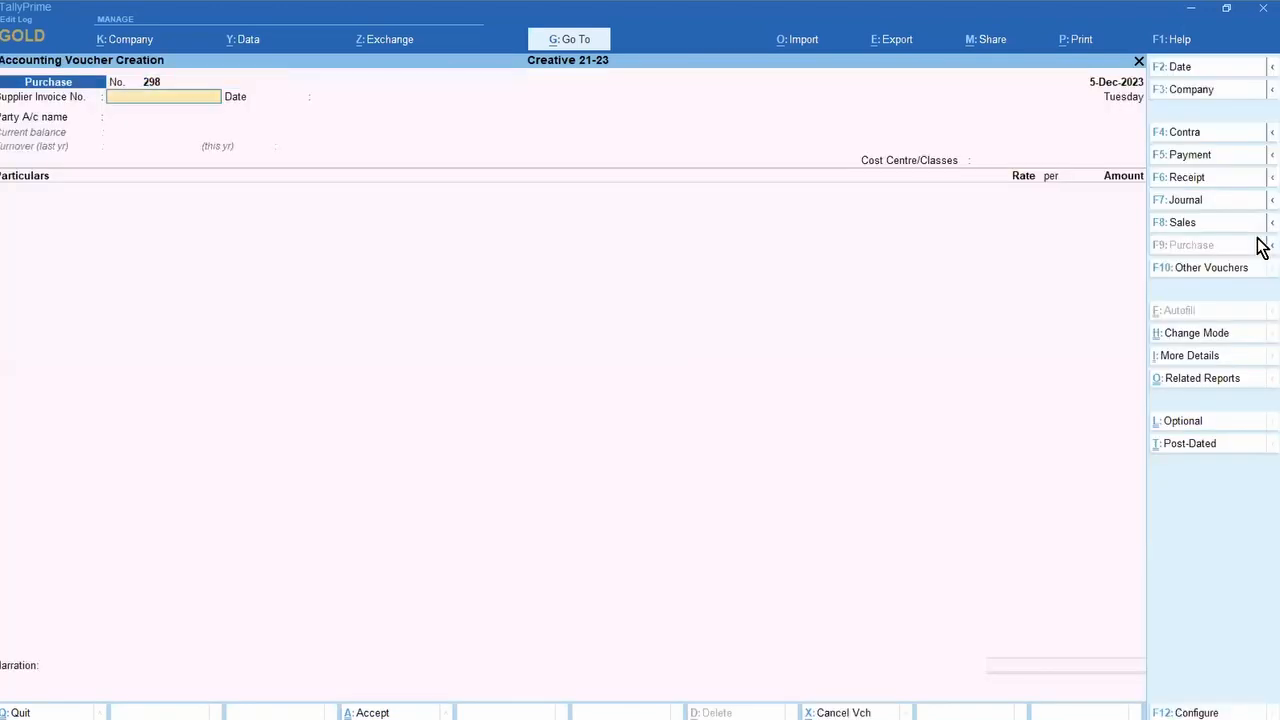
type("456")
key("Return")
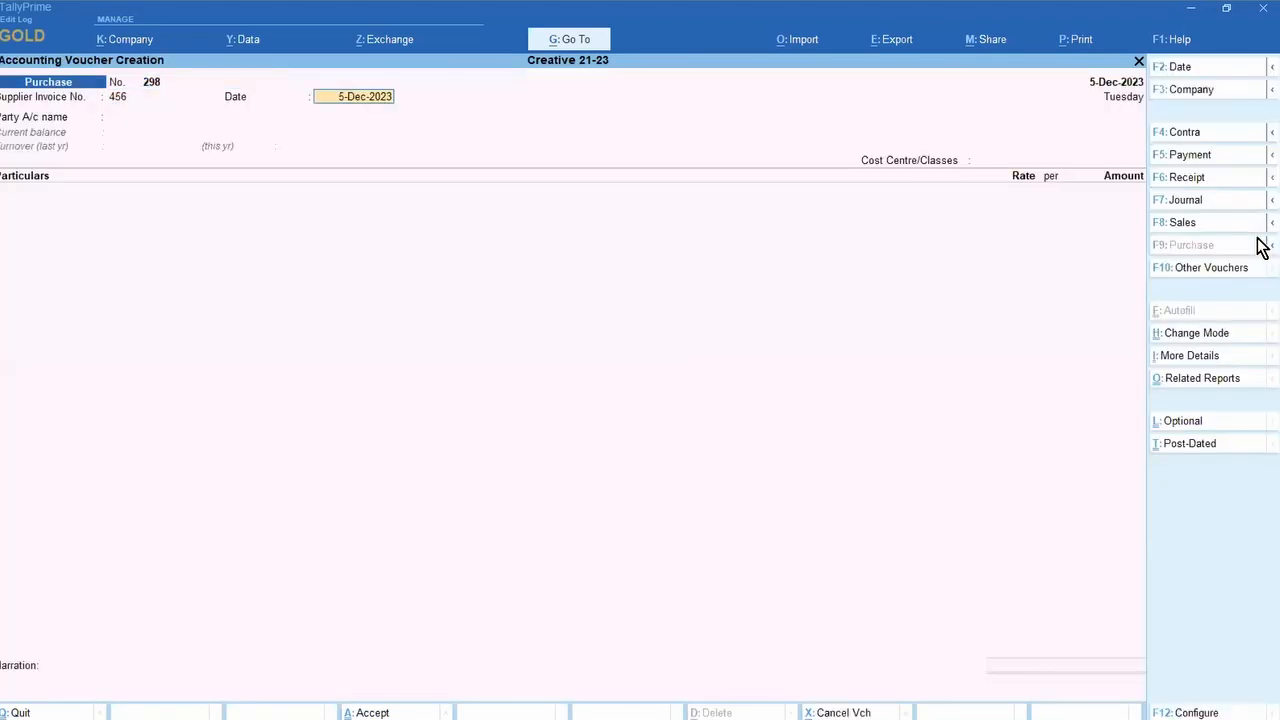
key("Return")
key("Down")
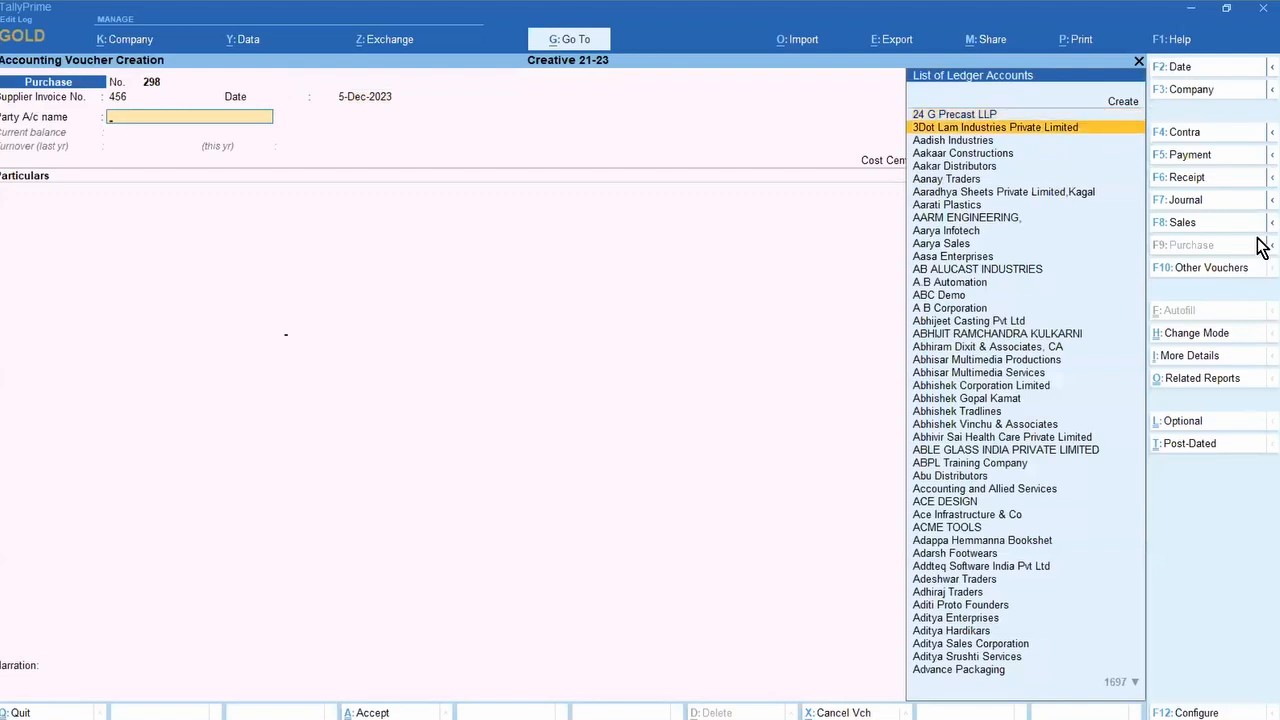
key("Return")
key("Return")
key("ctrl+a")
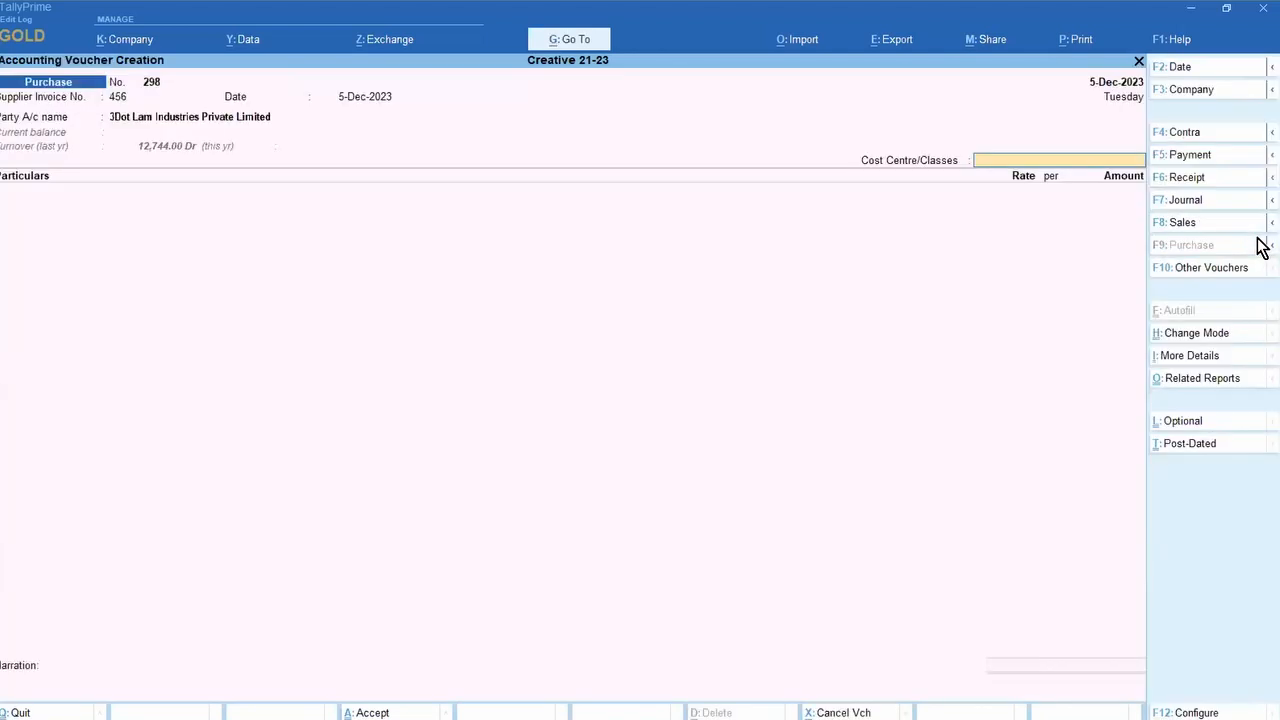
key("Return")
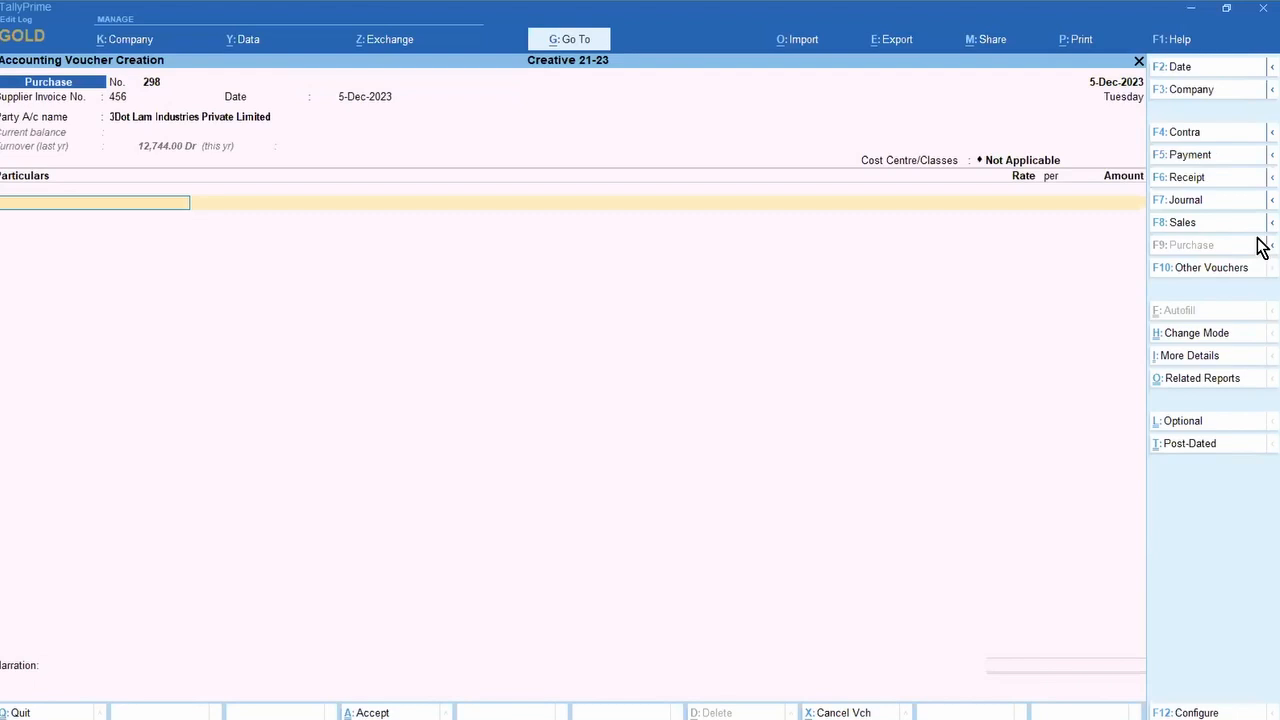
Step: Add an AMC Charges of Motor Vehicles line of 2,500.00
type("U")
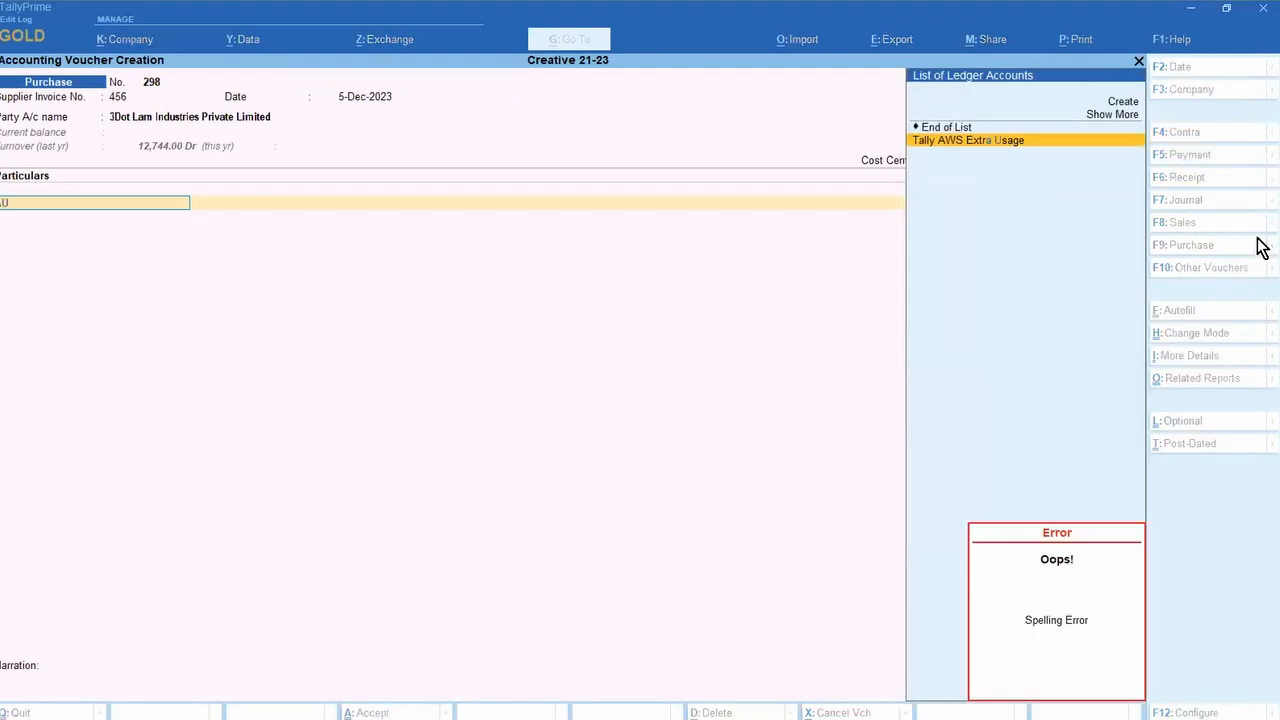
key("BackSpace")
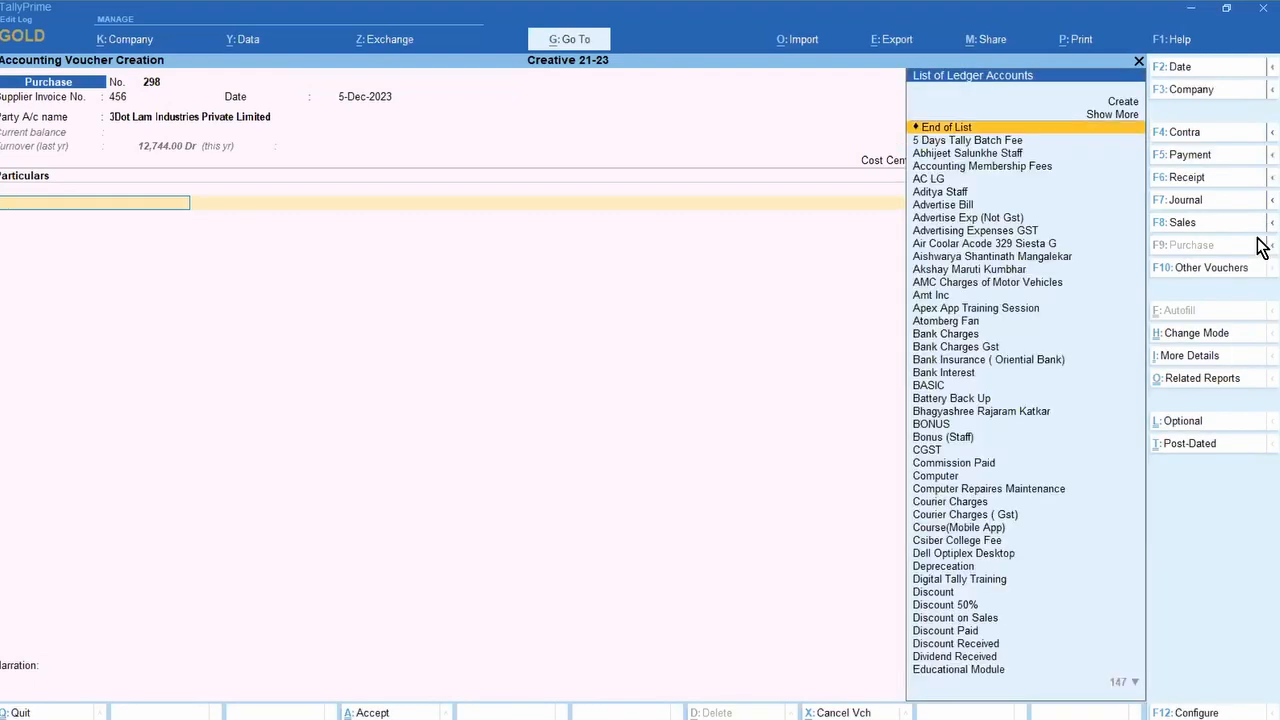
type("AMC")
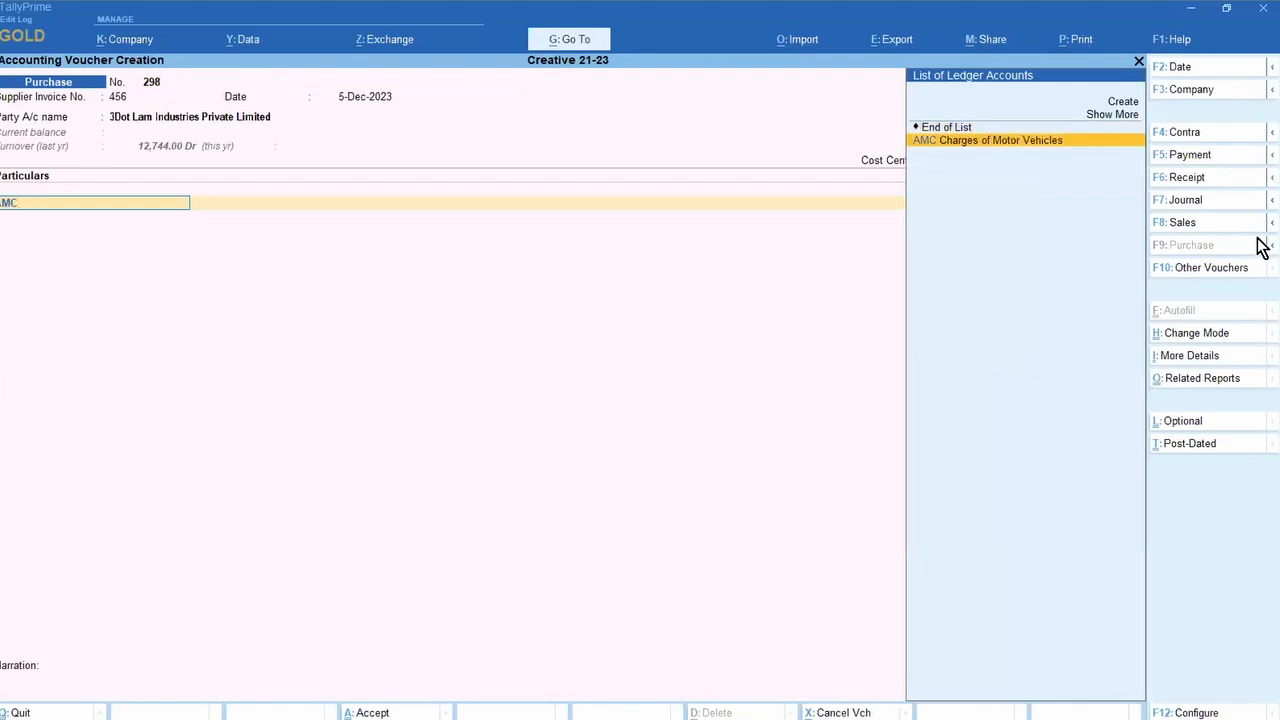
key("Return")
key("Return")
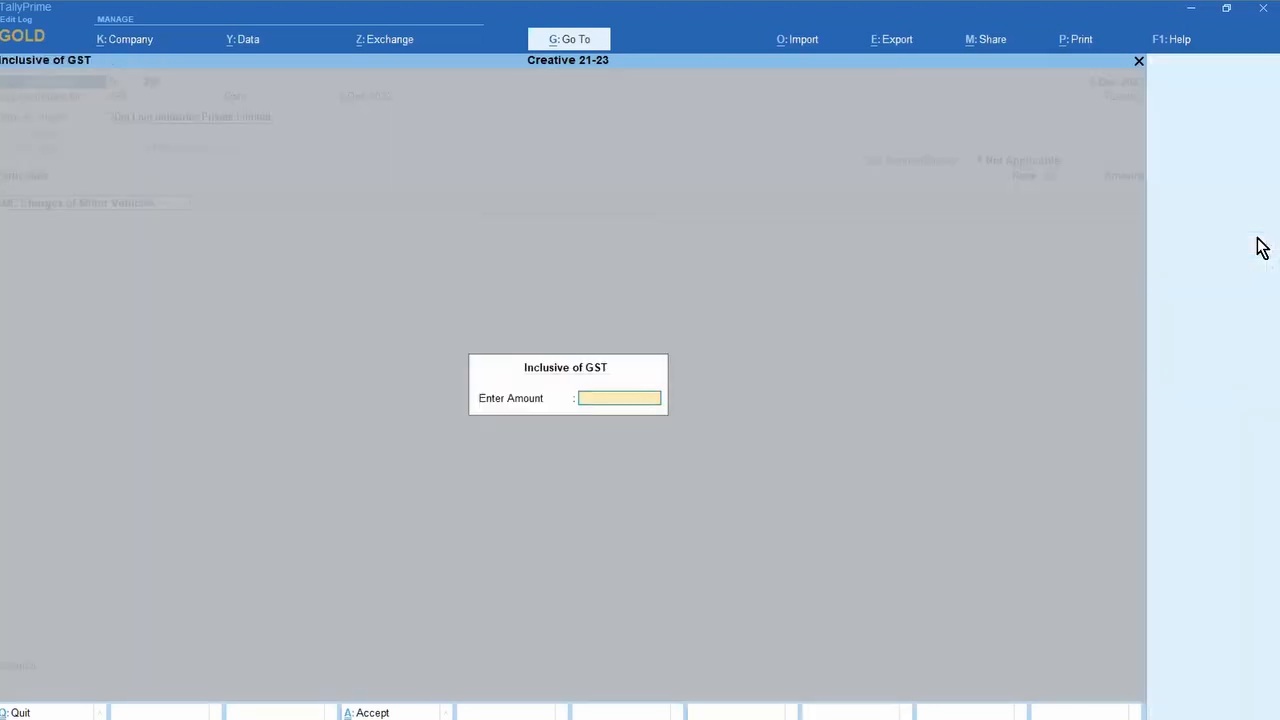
key("Return")
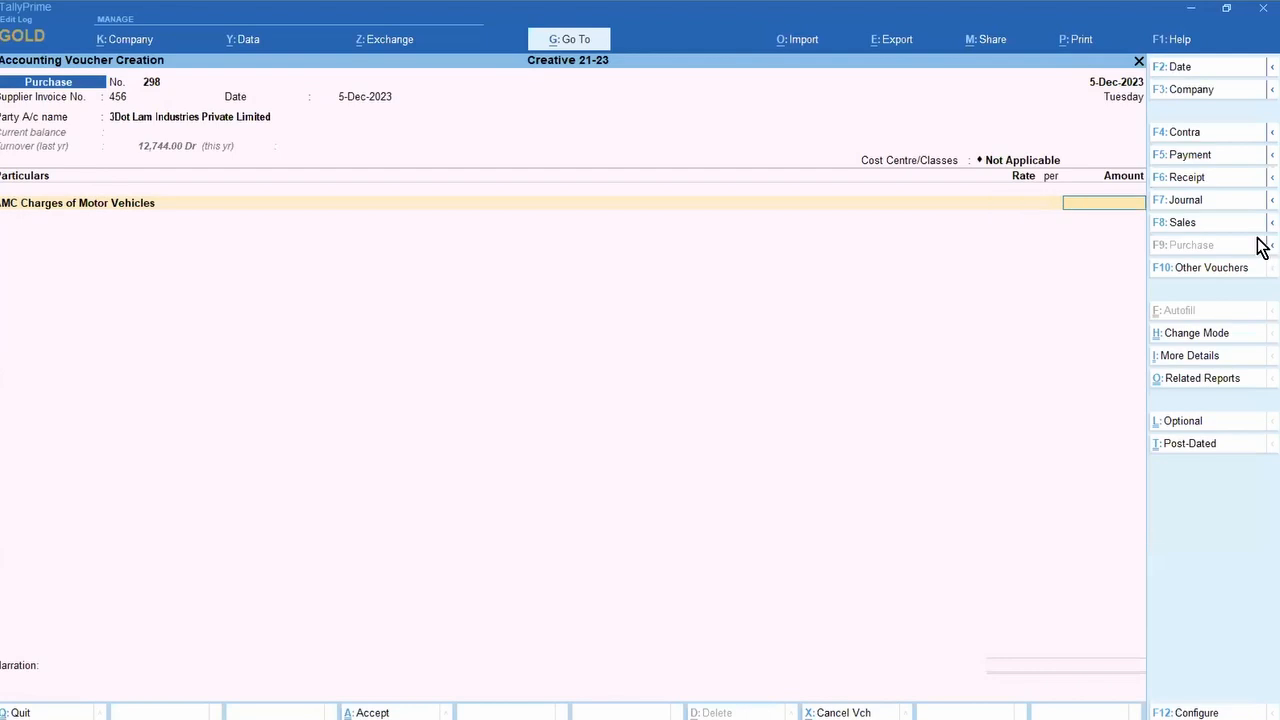
type("2500")
key("Return")
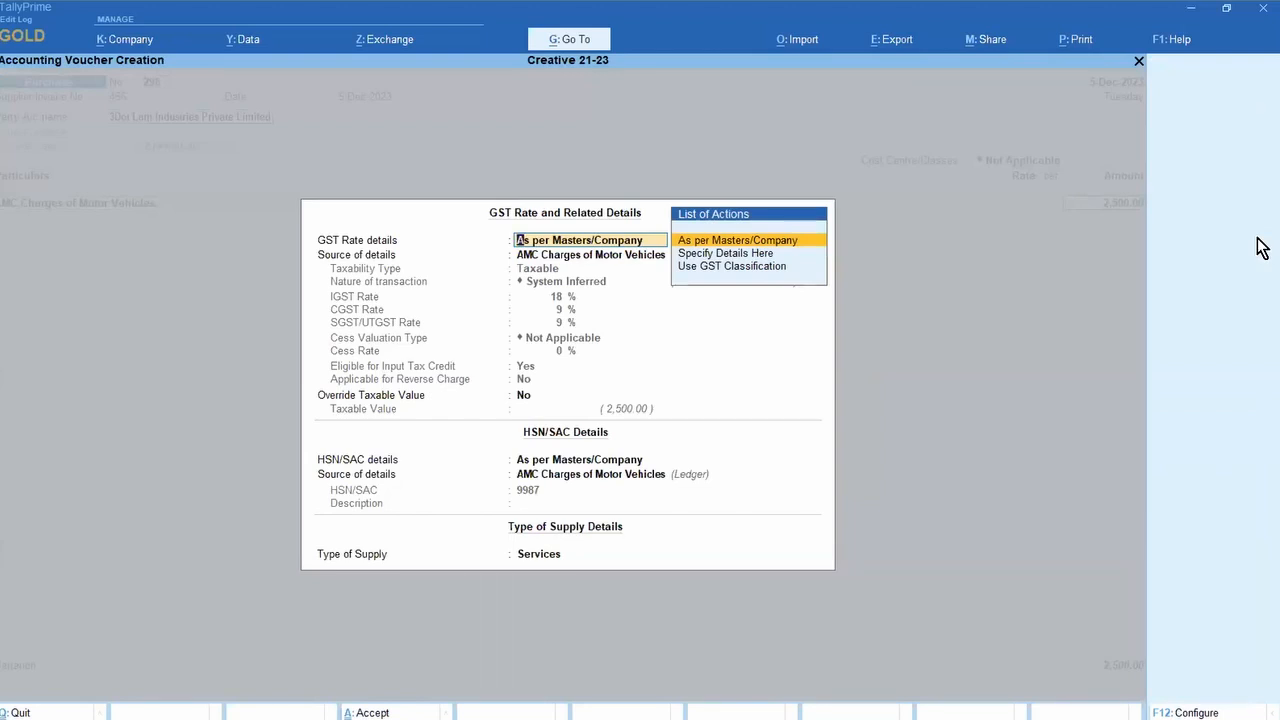
key("ctrl+a")
key("F12")
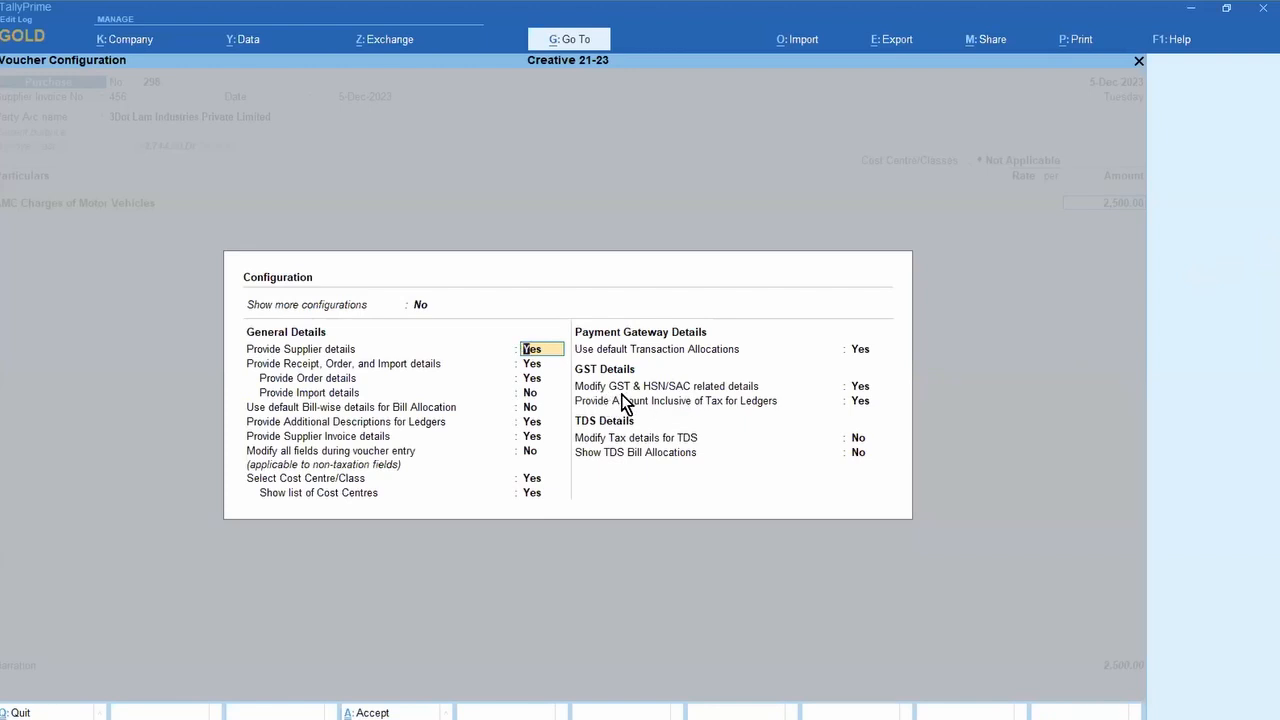
left_click(857, 387)
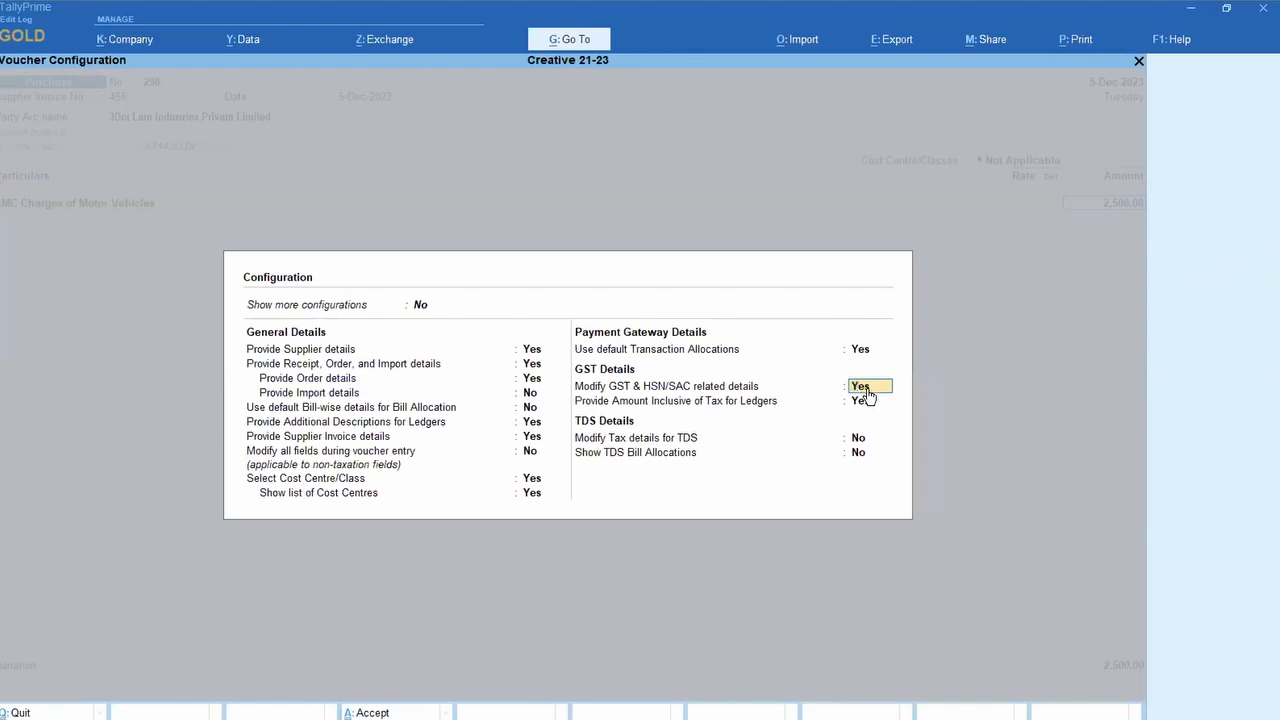
key("ctrl+a")
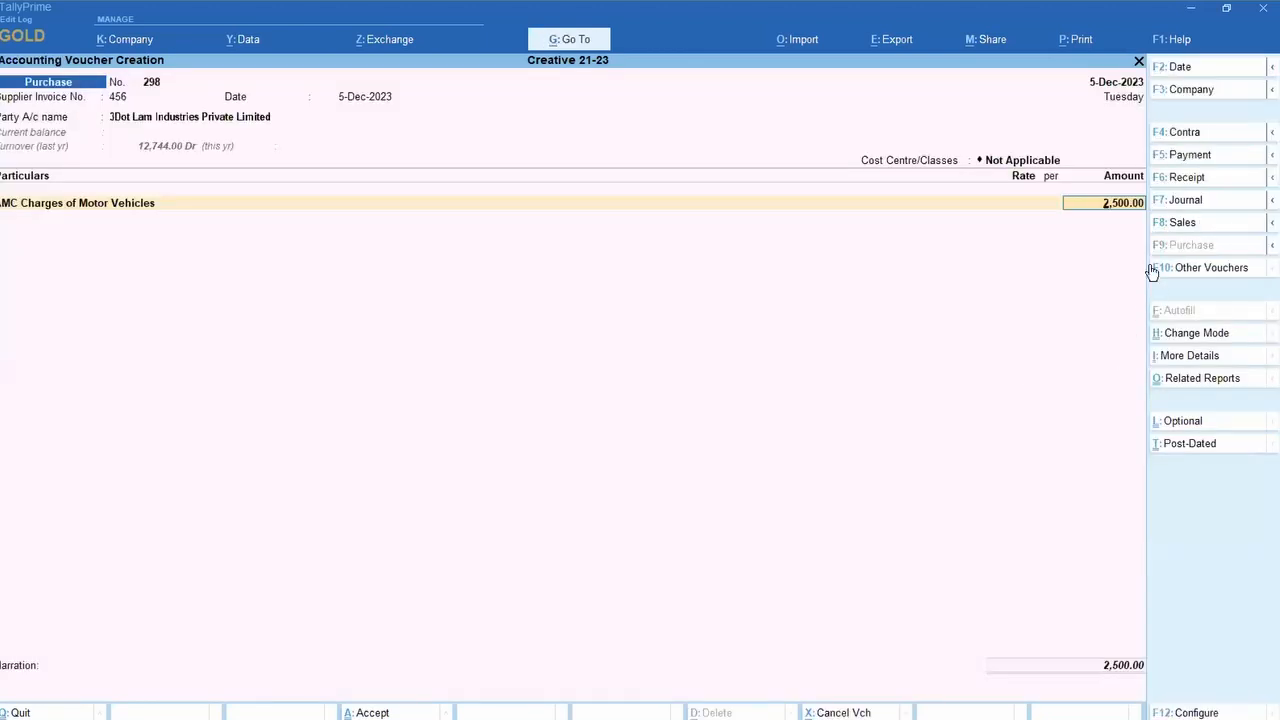
key("Return")
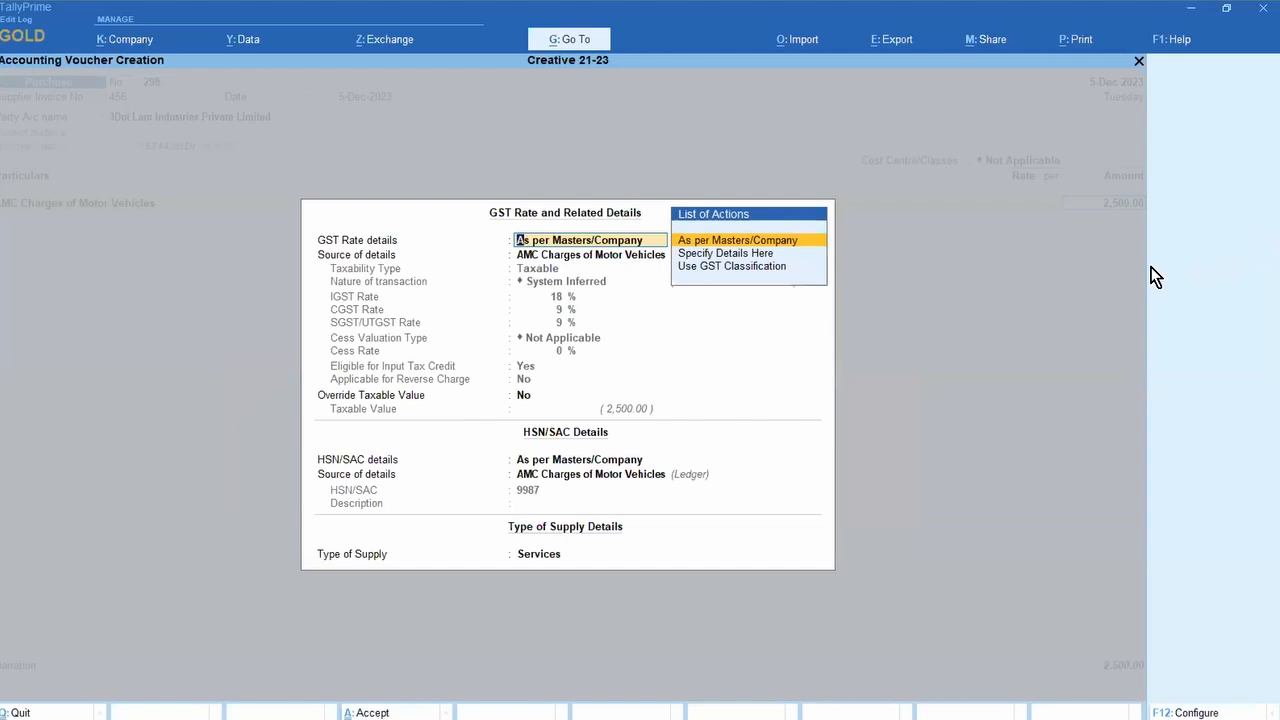
Step: Specify the first AMC line's GST as Taxable at 5% IGST (2.50% CGST and SGST)
key("Down")
key("Up")
key("Down")
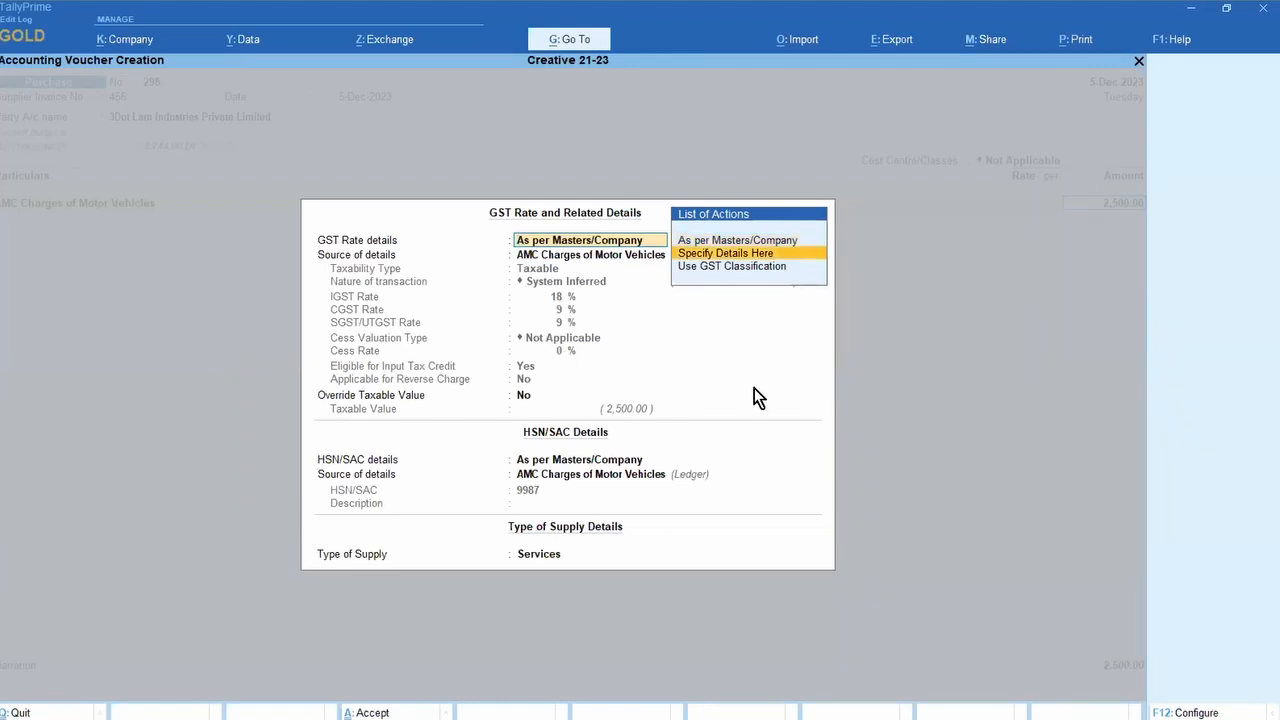
key("Return")
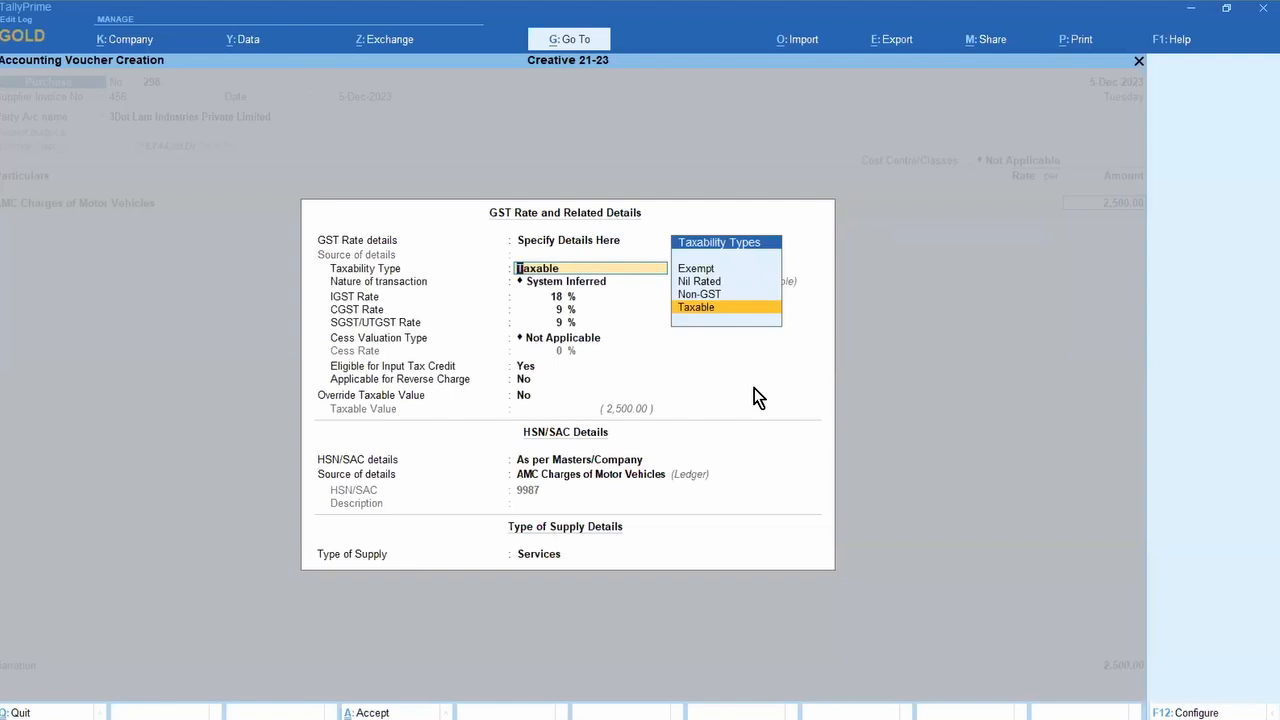
key("Return")
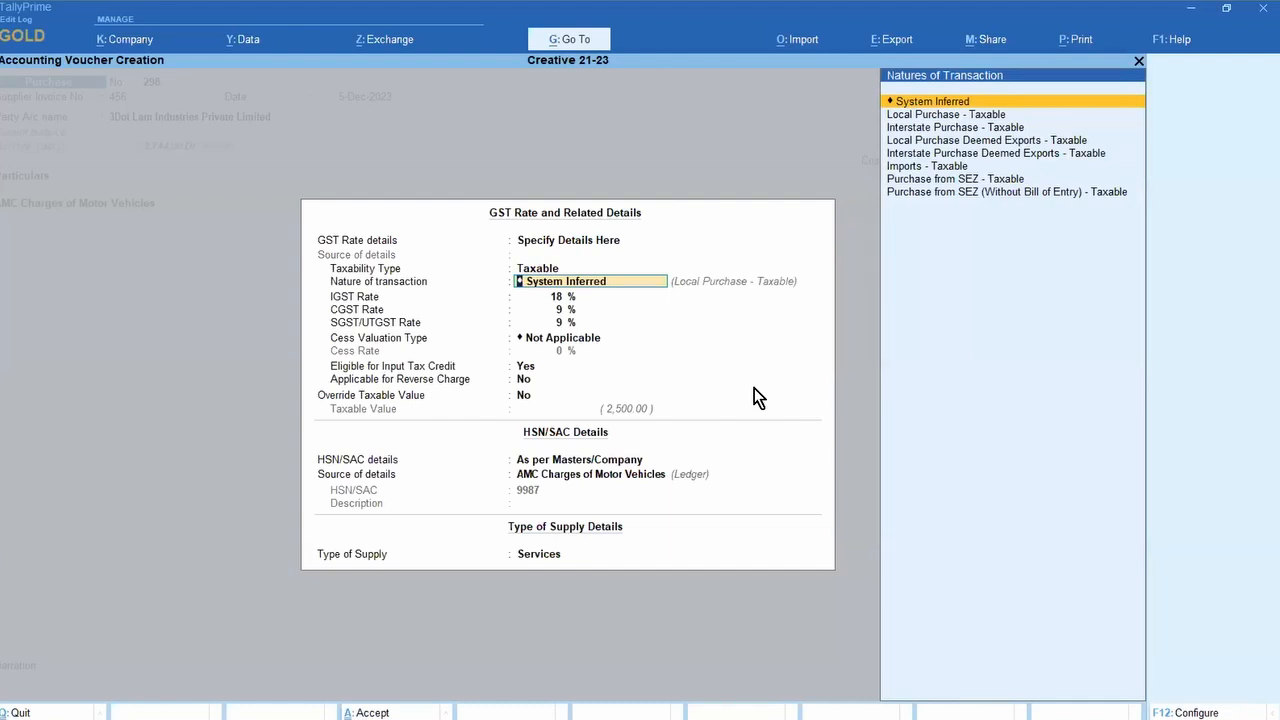
key("Return")
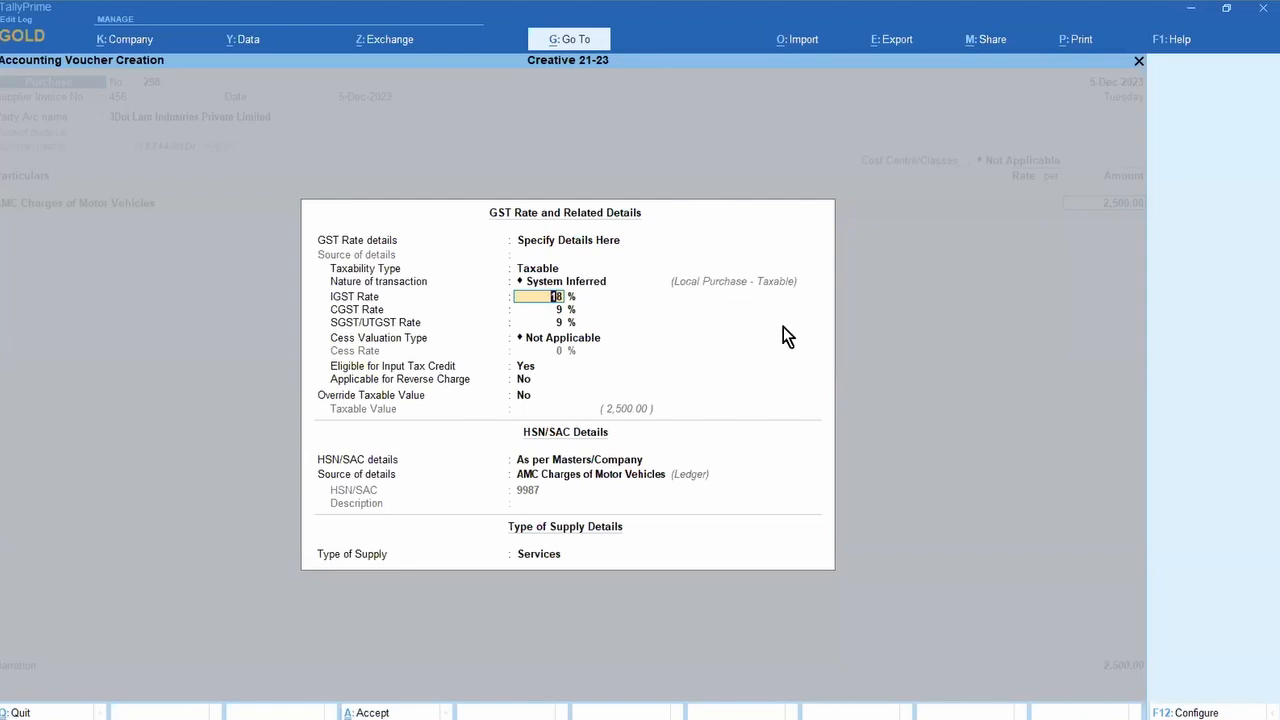
type("5")
key("Return")
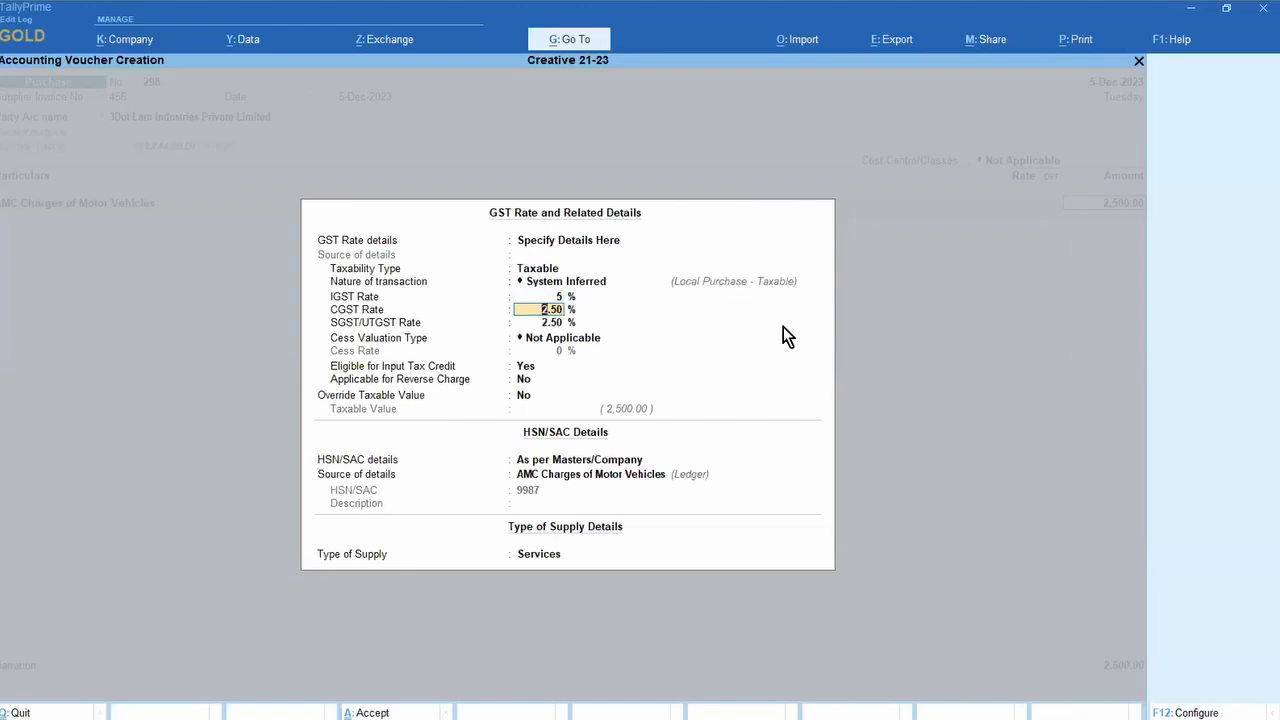
key("Return")
key("Return")
key("Return")
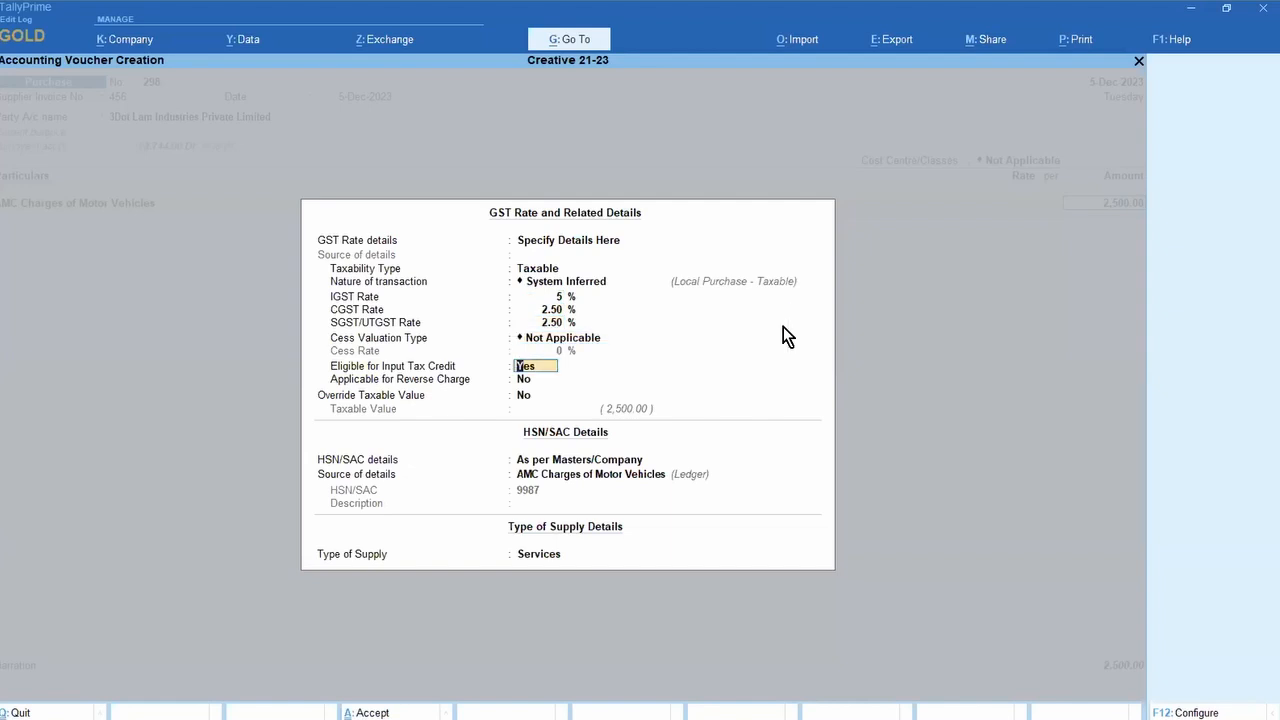
key("ctrl")
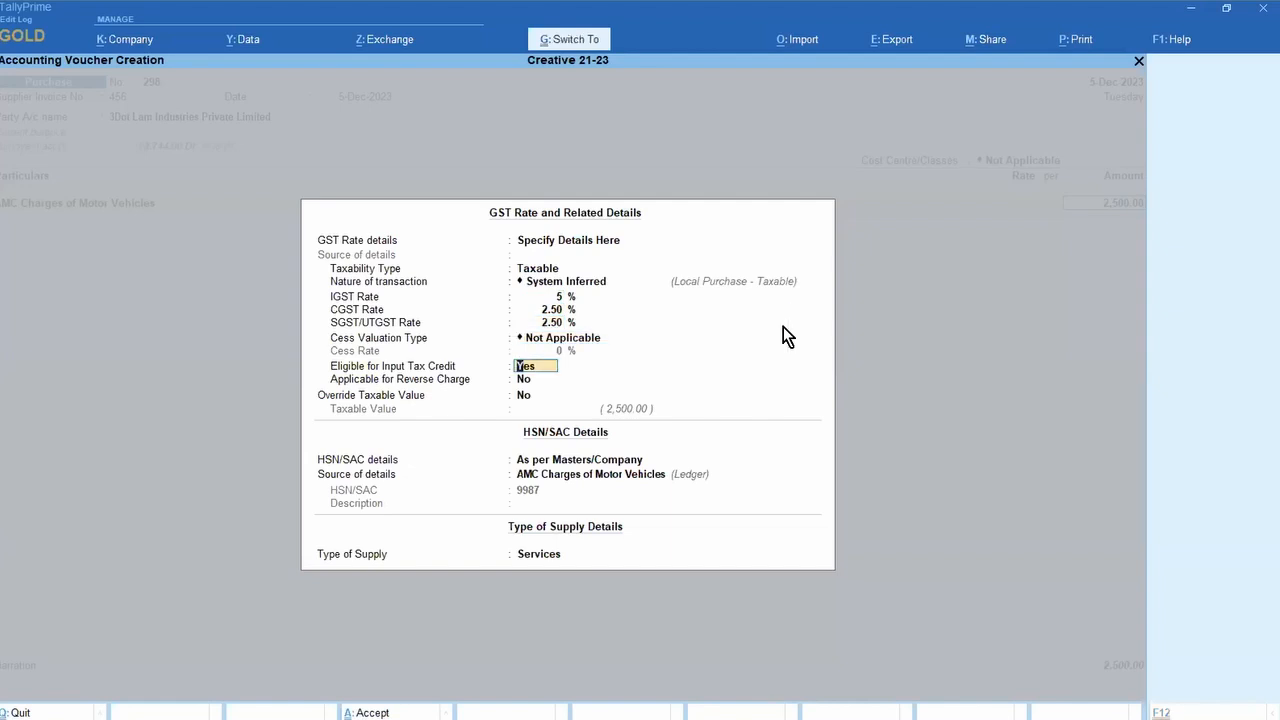
key("ctrl+a")
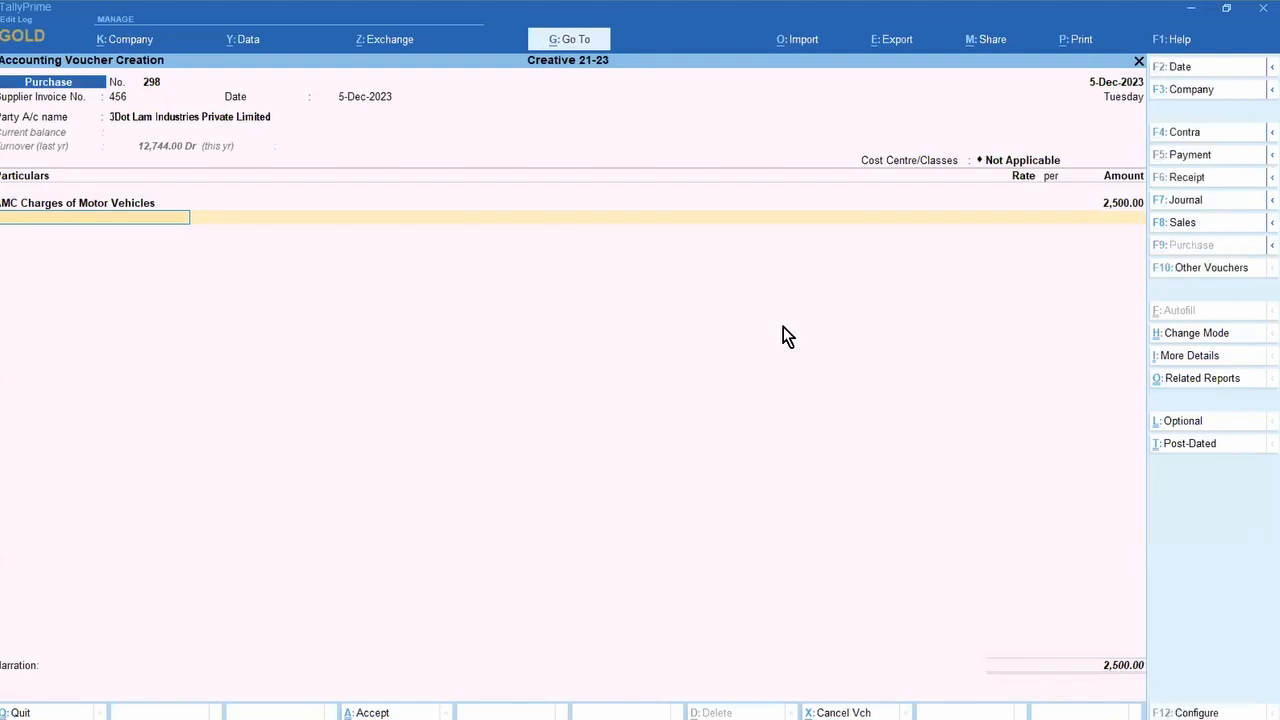
Step: Add a second AMC Charges of Motor Vehicles line of 3,500 with GST specified at 28%
type("amc")
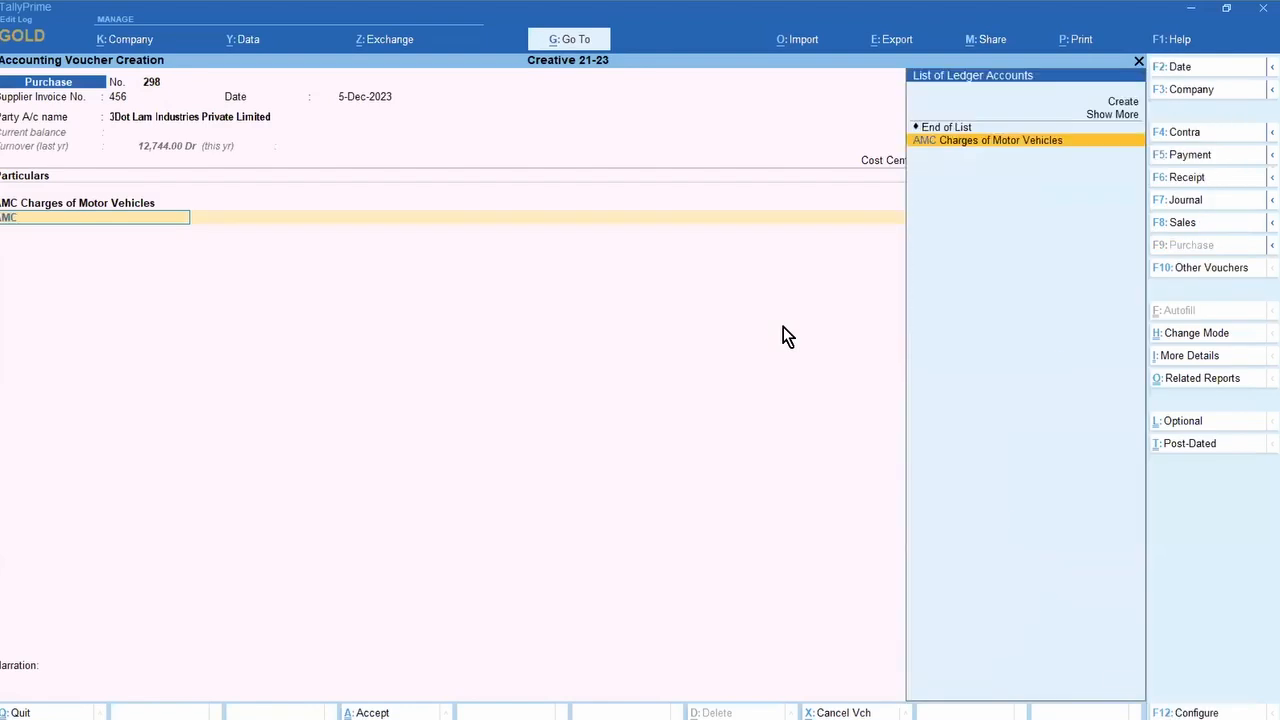
key("Return")
key("Return")
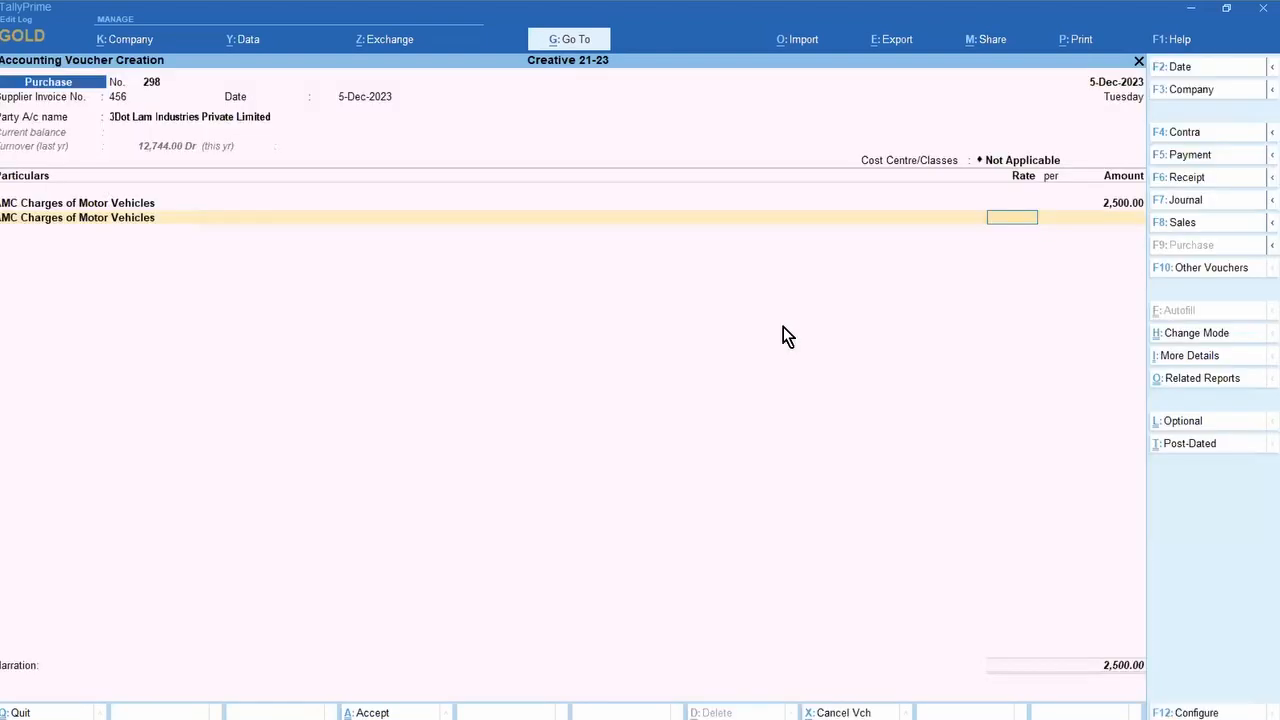
key("Return")
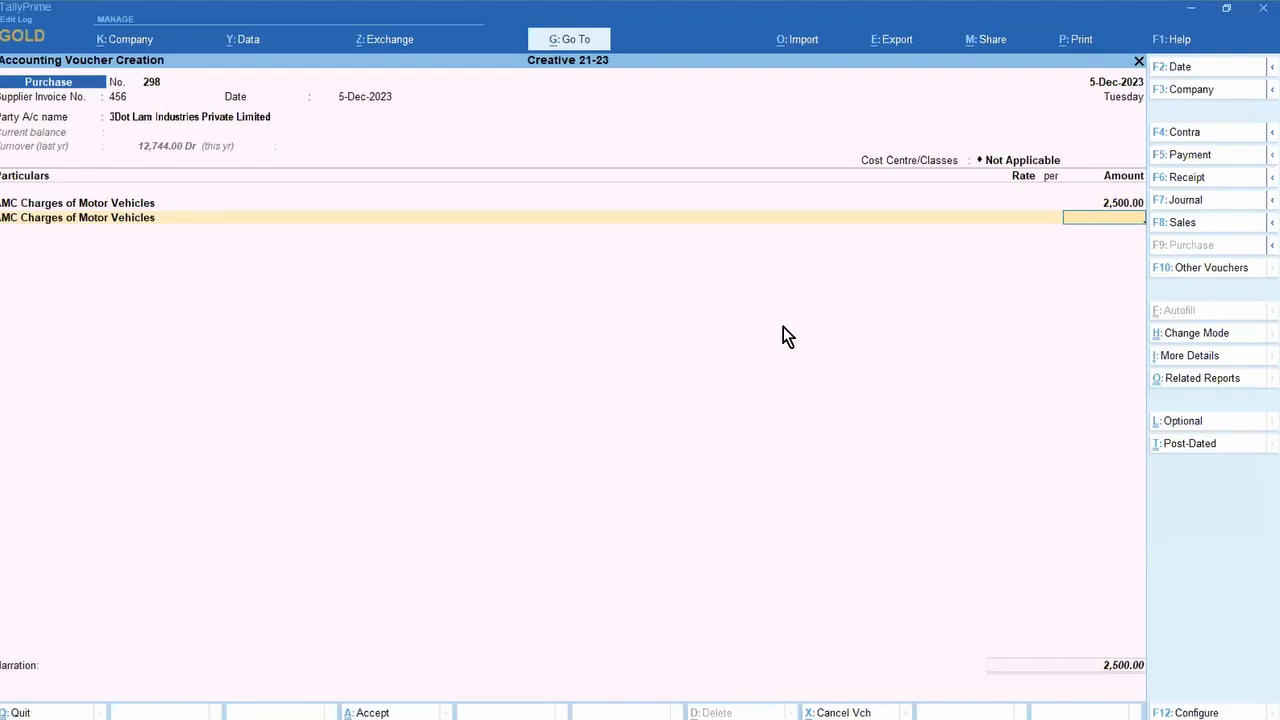
type("3500")
key("Return")
key("Down")
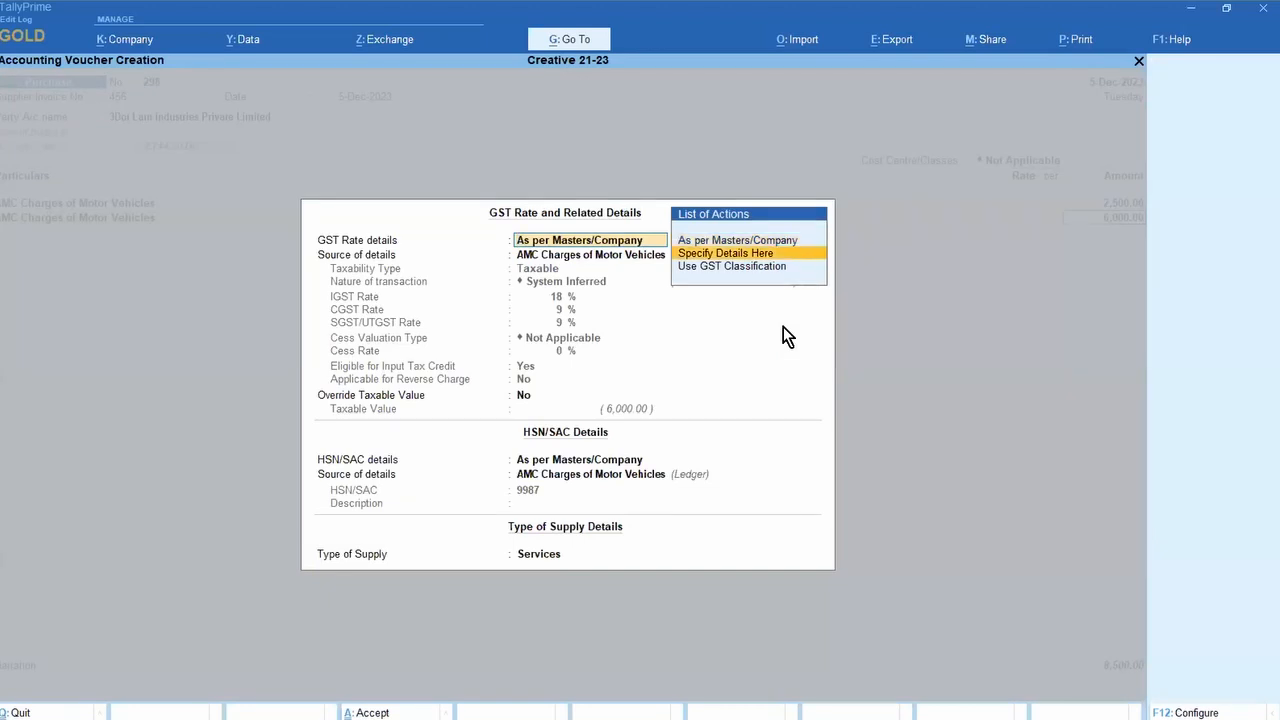
key("Return")
key("Return")
key("Return")
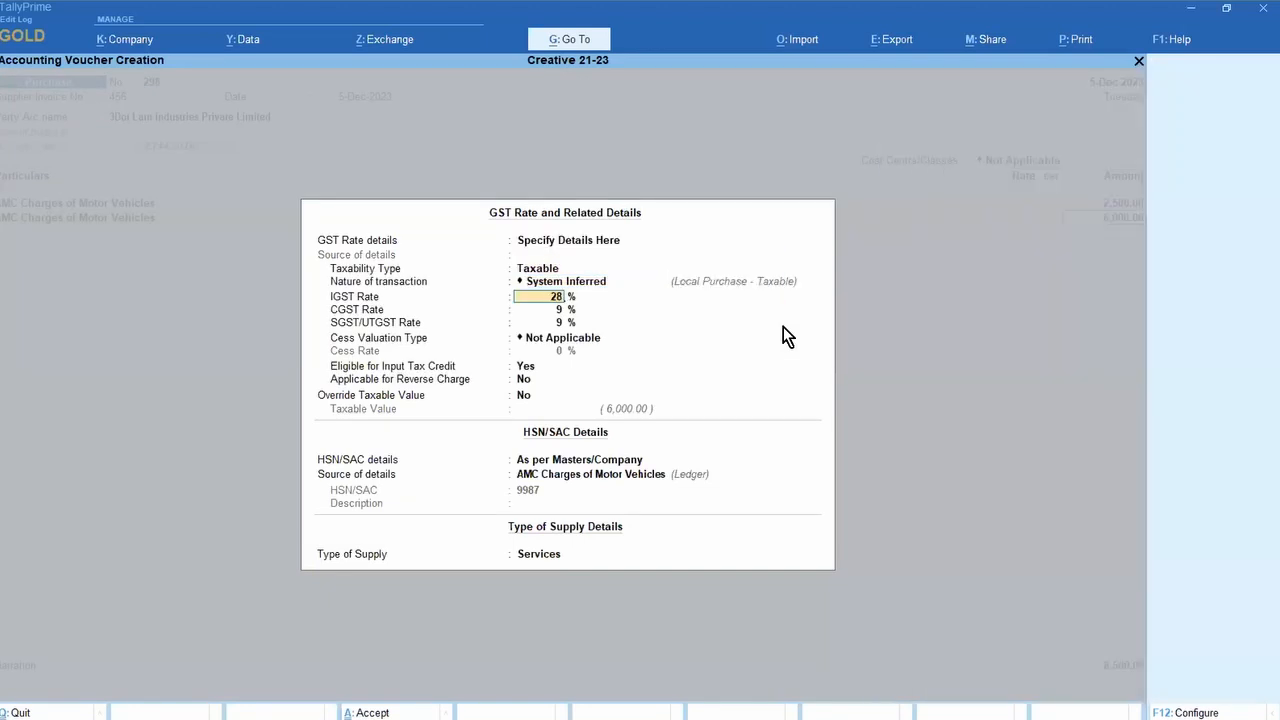
key("Return")
key("ctrl+a")
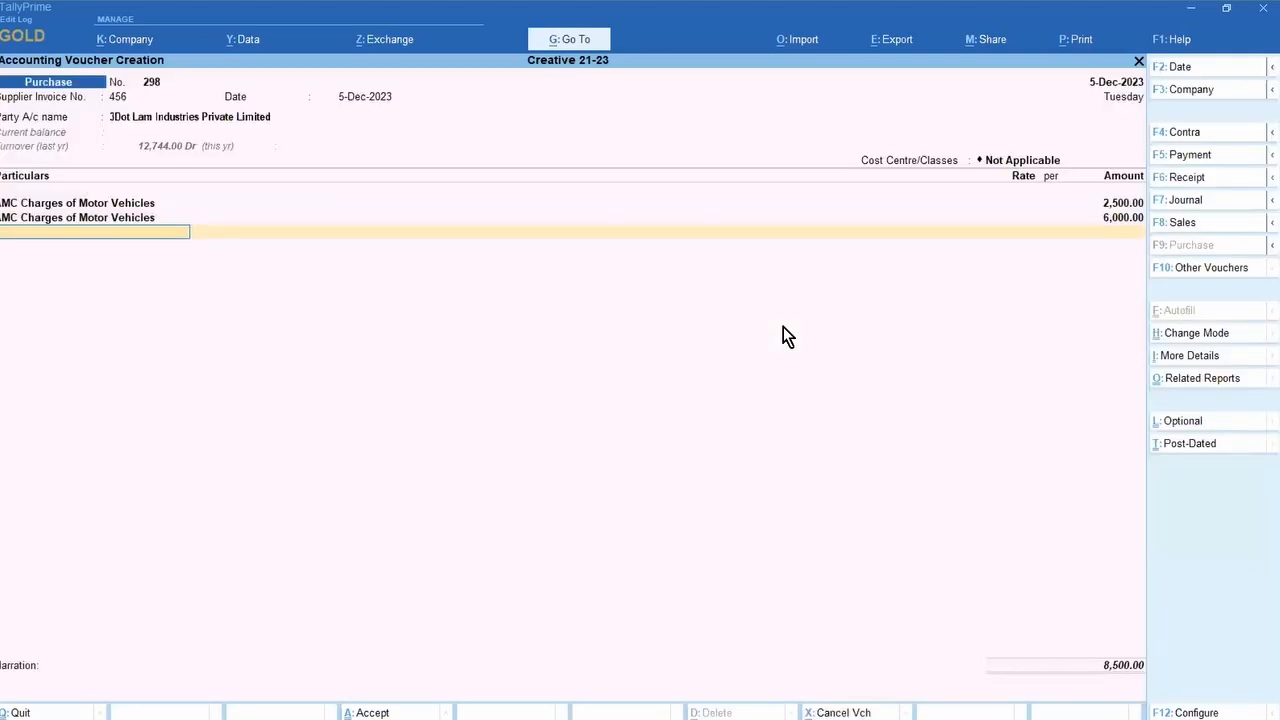
Step: Add CGST and SGST lines of 902.50 each and check the detailed GST tax analysis
type("CGT")
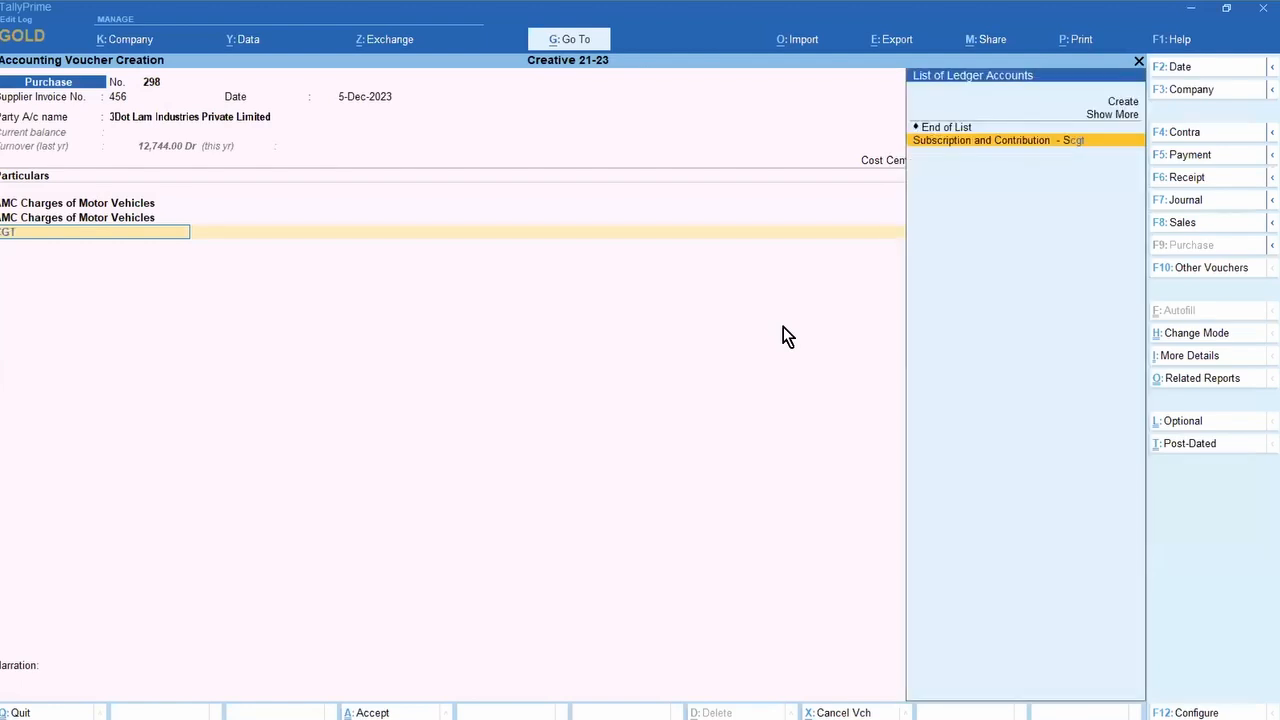
key("BackSpace")
key("Return")
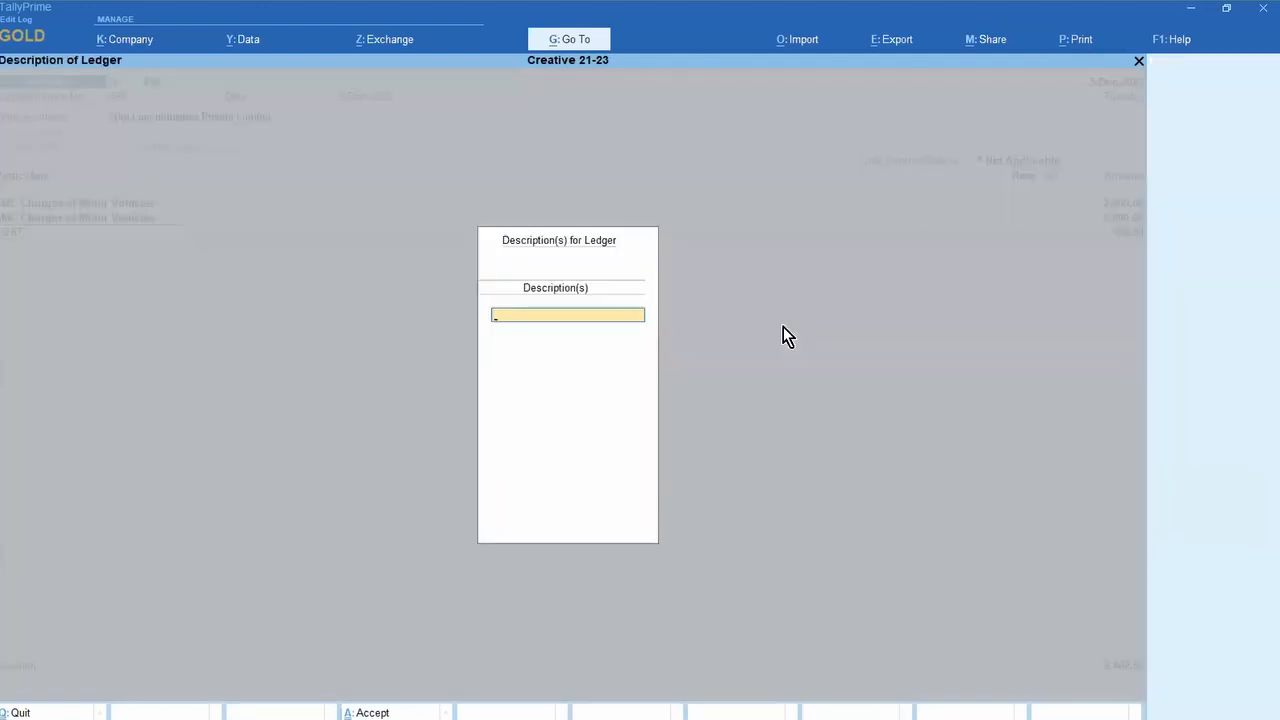
key("Return")
key("Return")
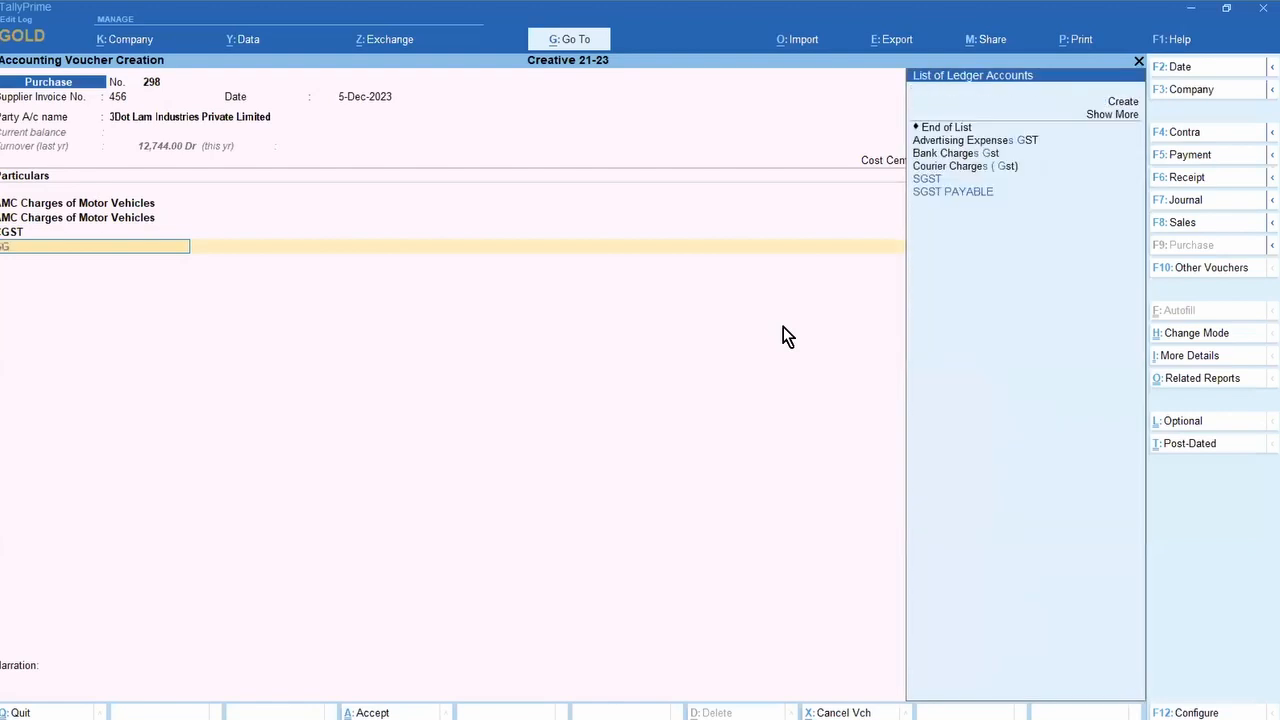
type("SG")
key("Return")
key("Return")
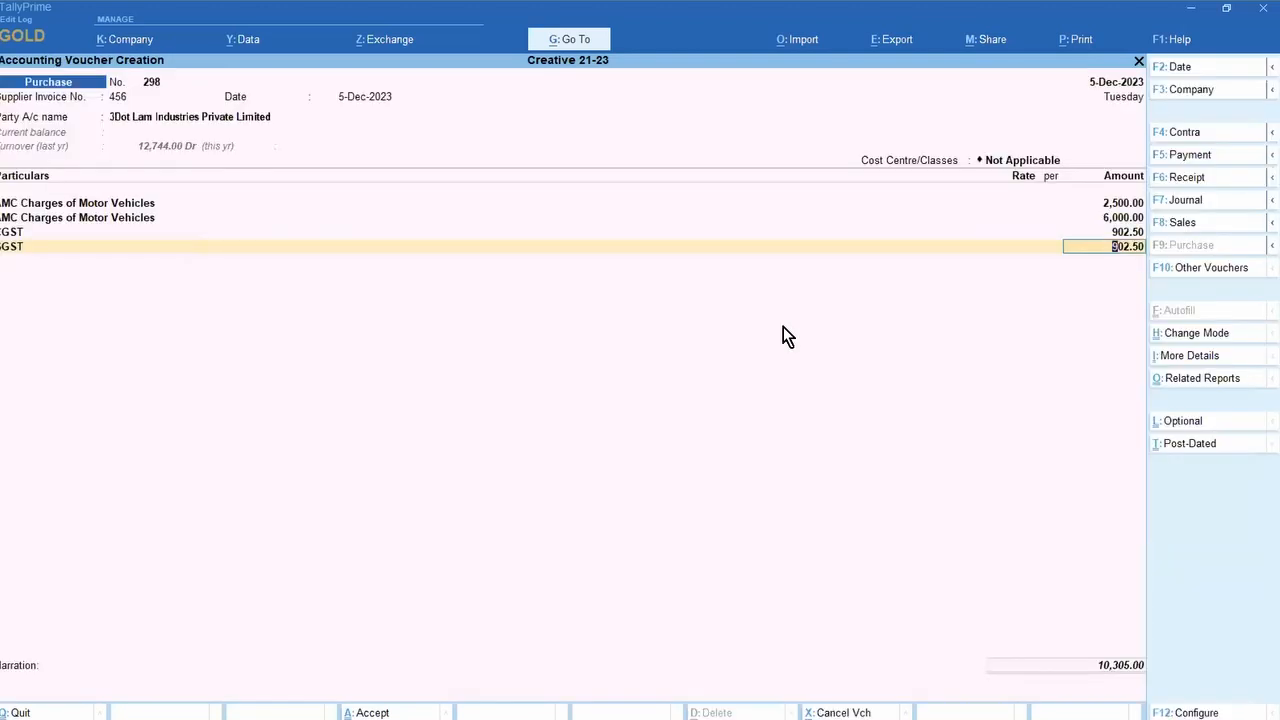
key("Return")
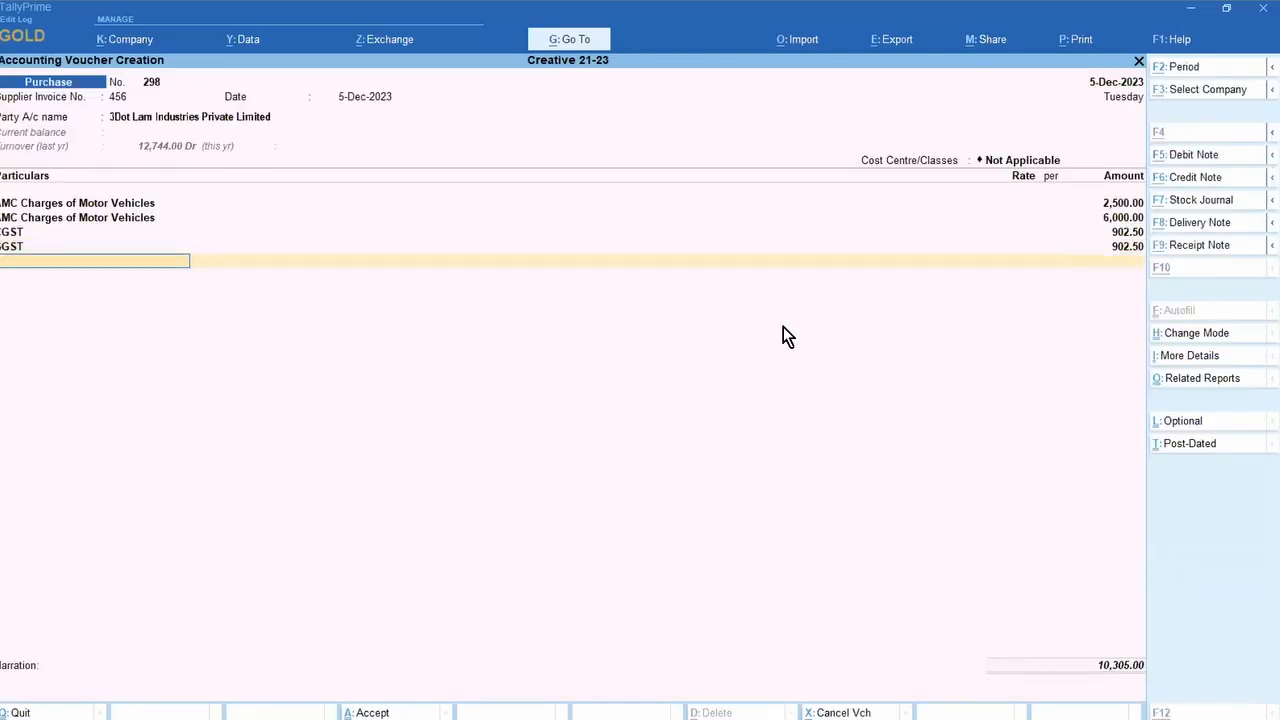
key("alt+a")
key("alt+F5")
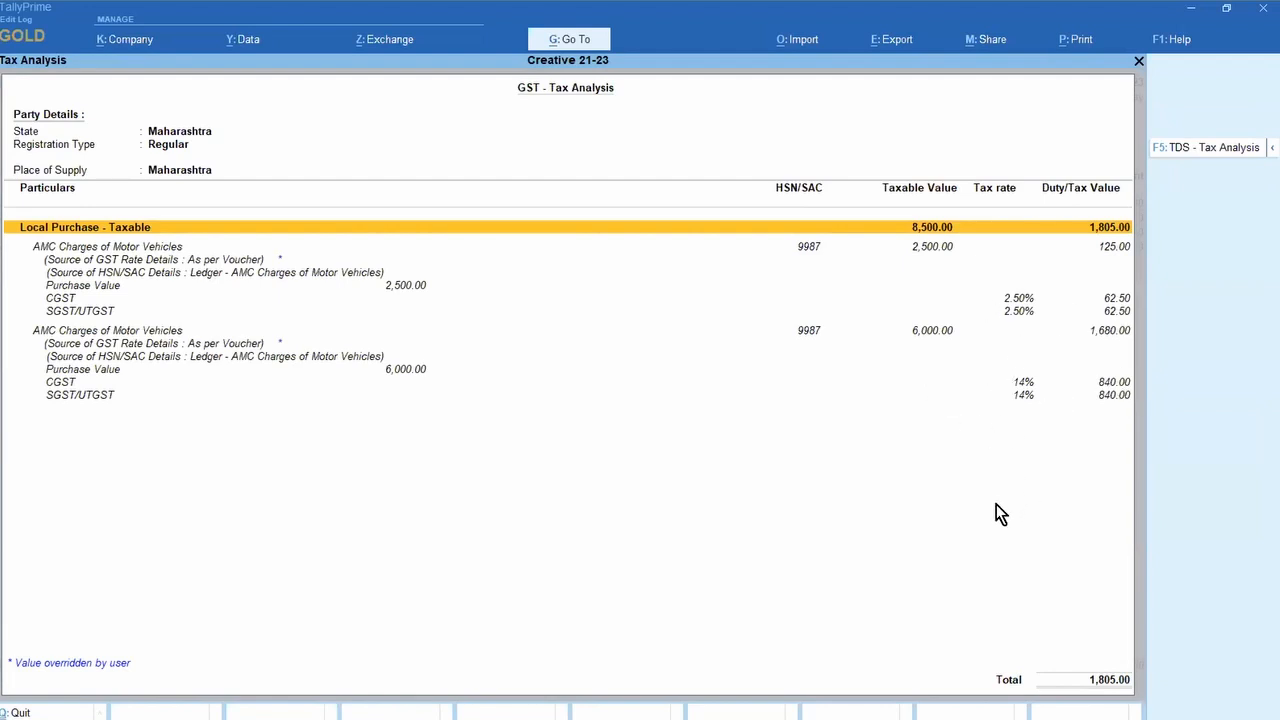
key("Escape")
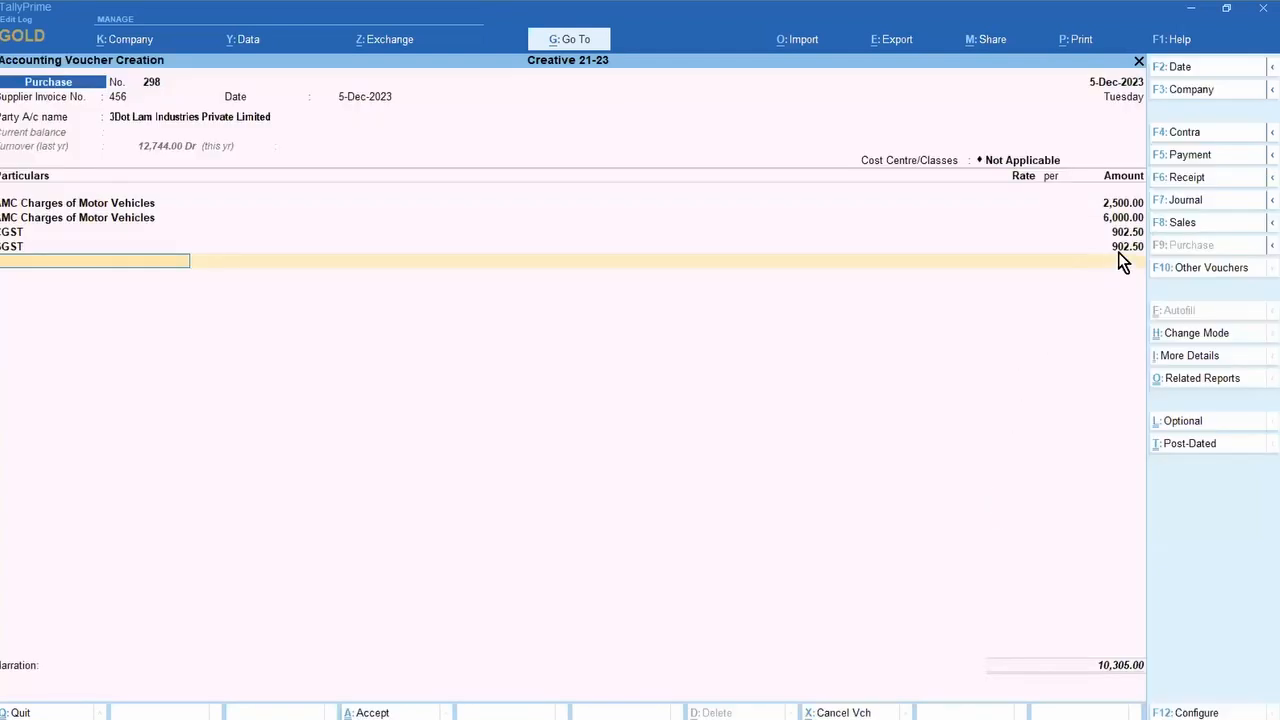
key("BackSpace")
key("Return")
Step: Add a Printing & Stationary Expenses line of 500.00 and open that ledger for alteration
type("PRINT")
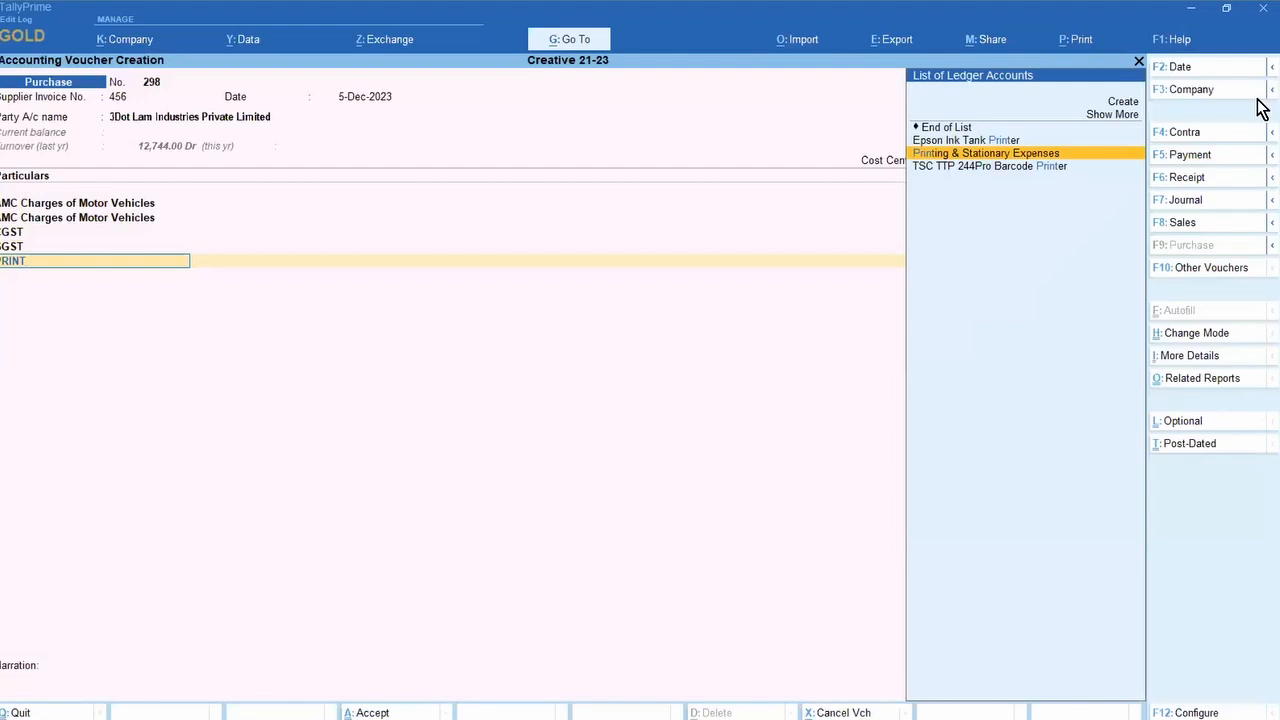
key("Return")
key("Return")
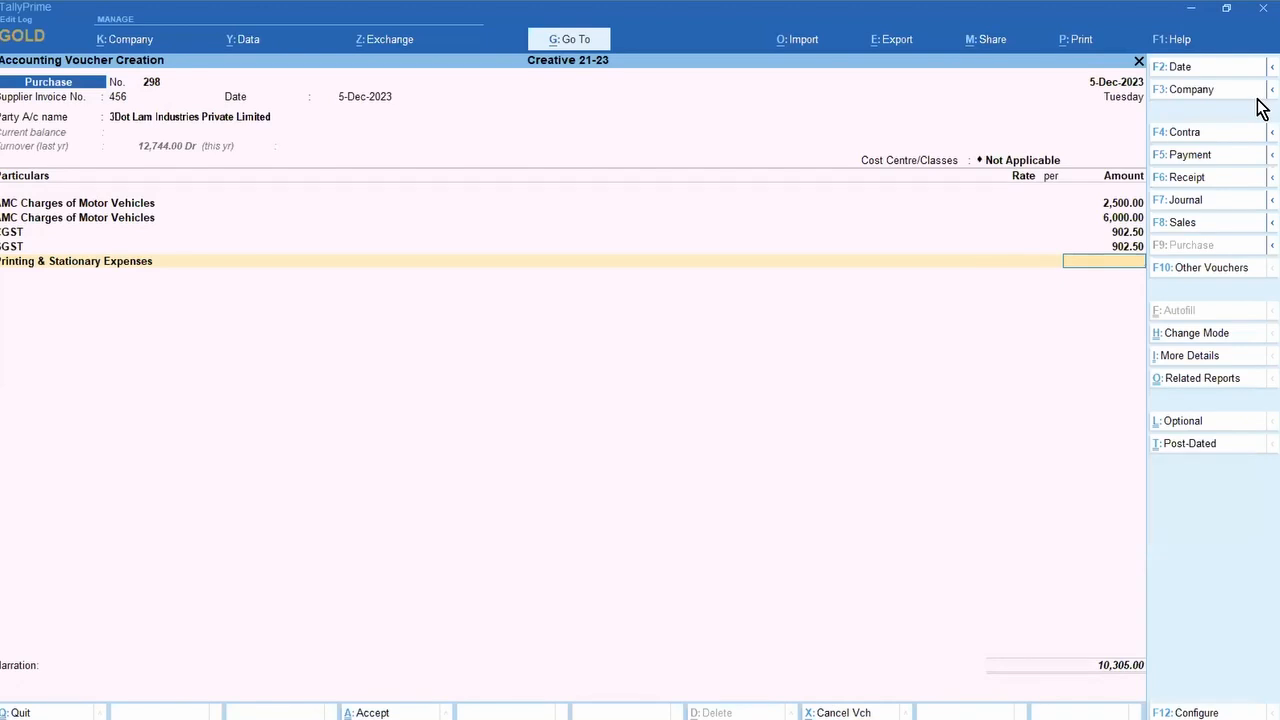
key("BackSpace")
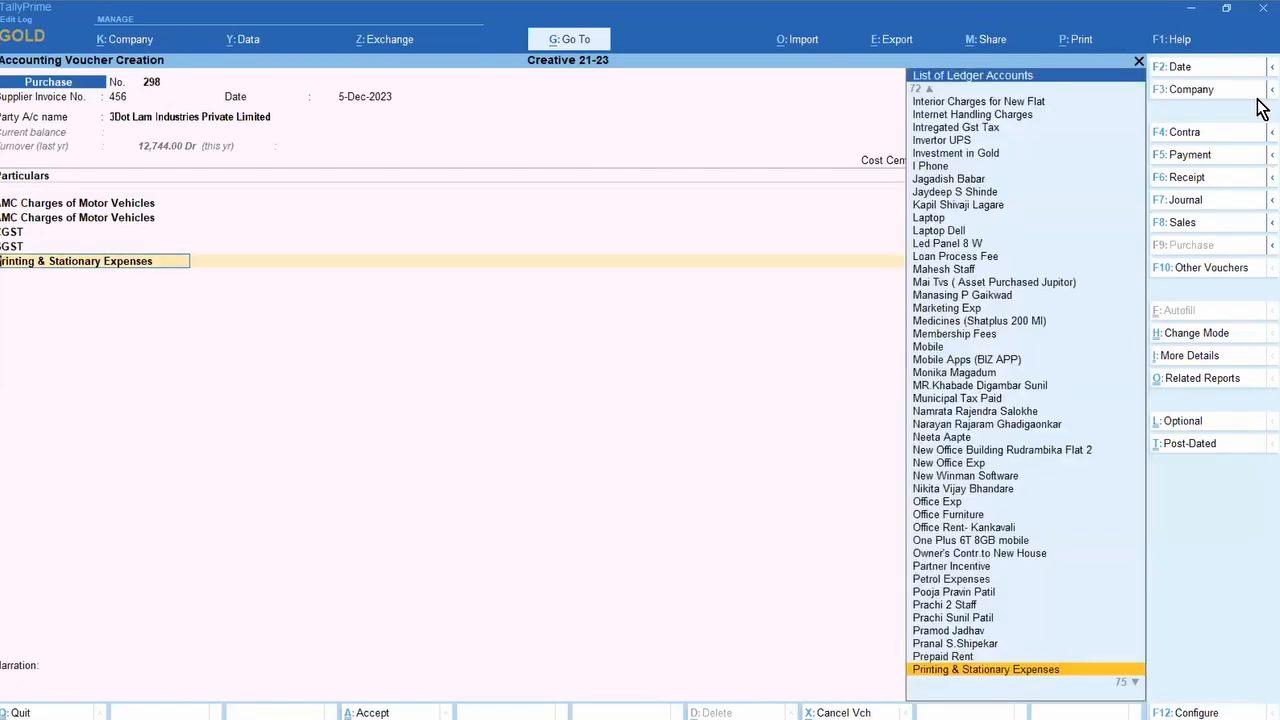
key("Return")
key("Return")
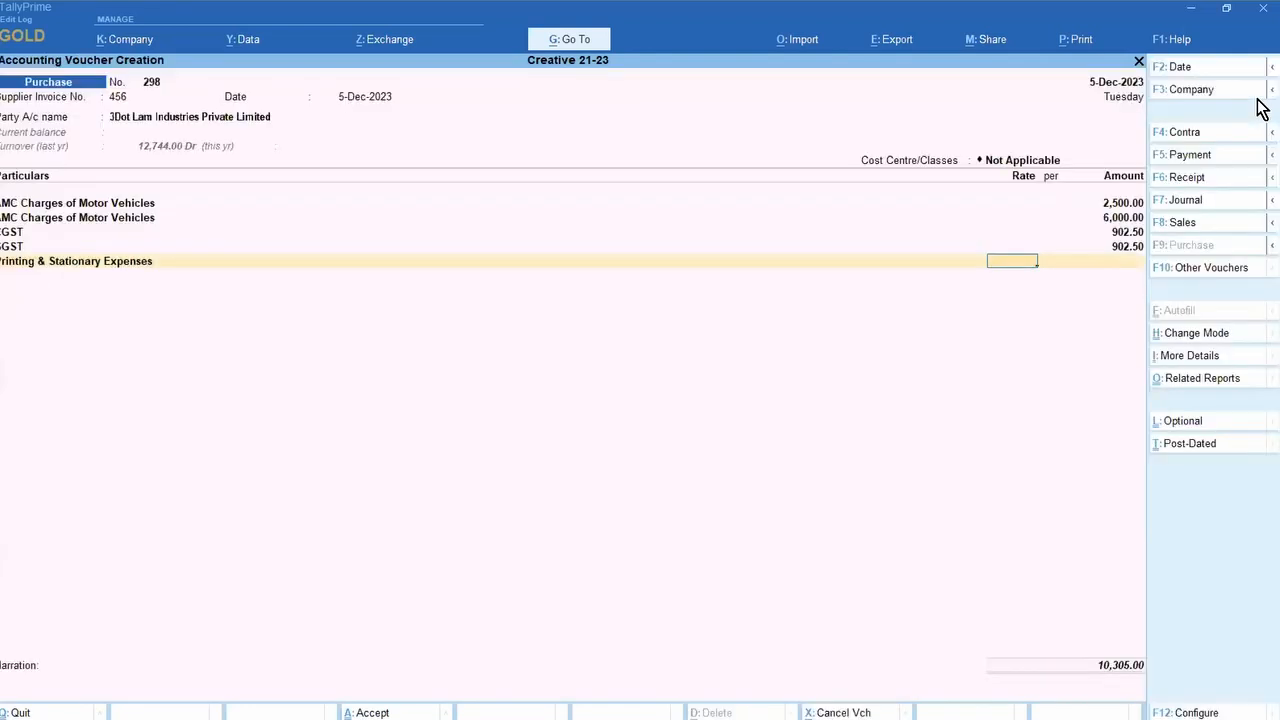
key("Return")
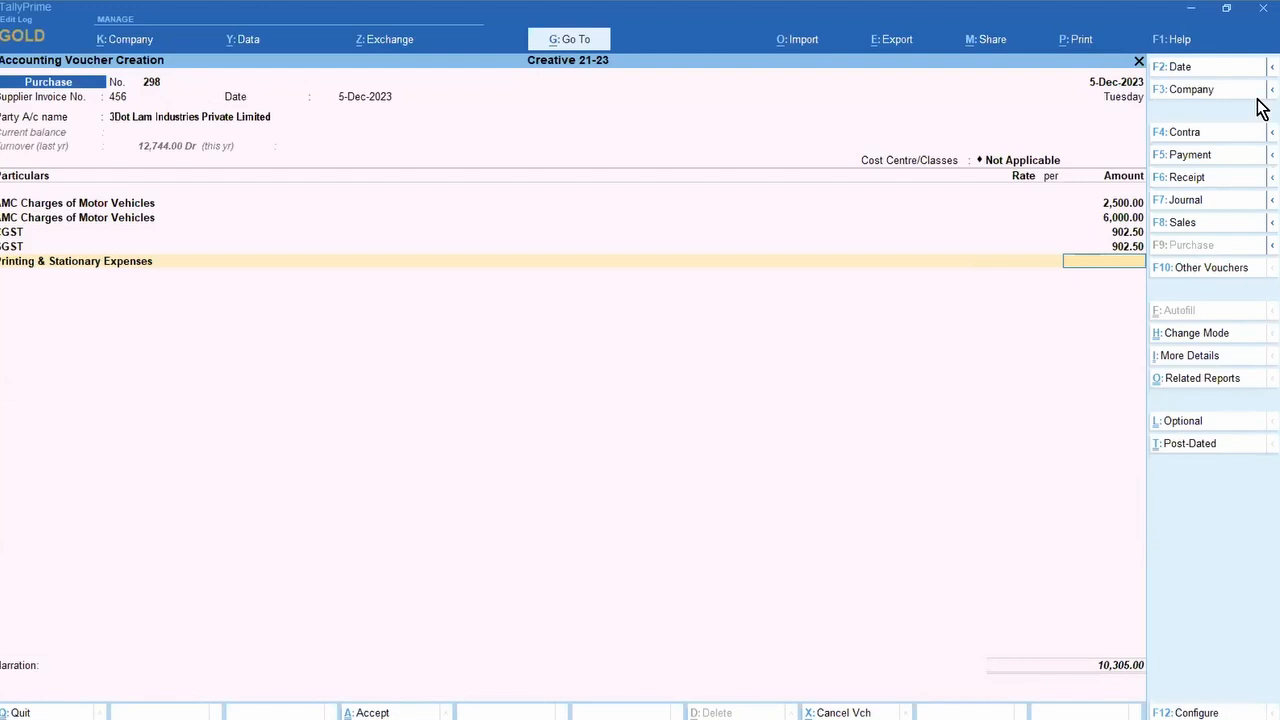
type("500")
key("Return")
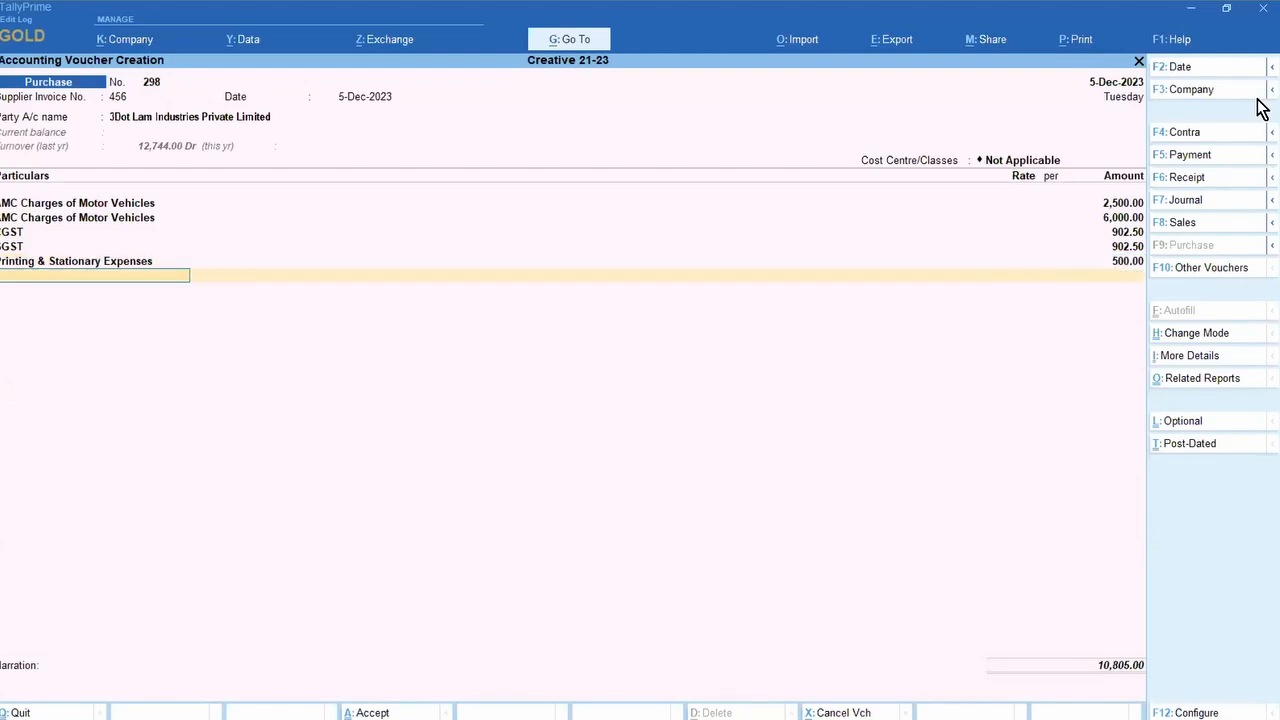
key("BackSpace")
key("BackSpace")
key("BackSpace")
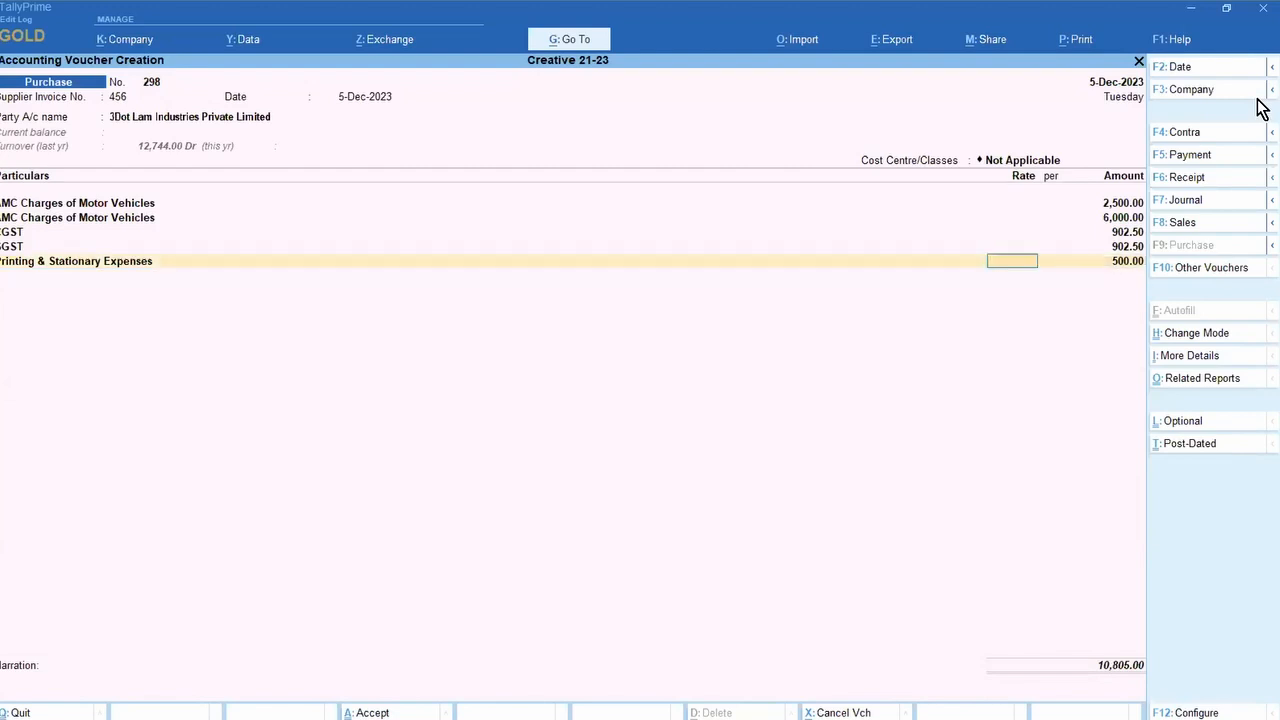
key("ctrl+Return")
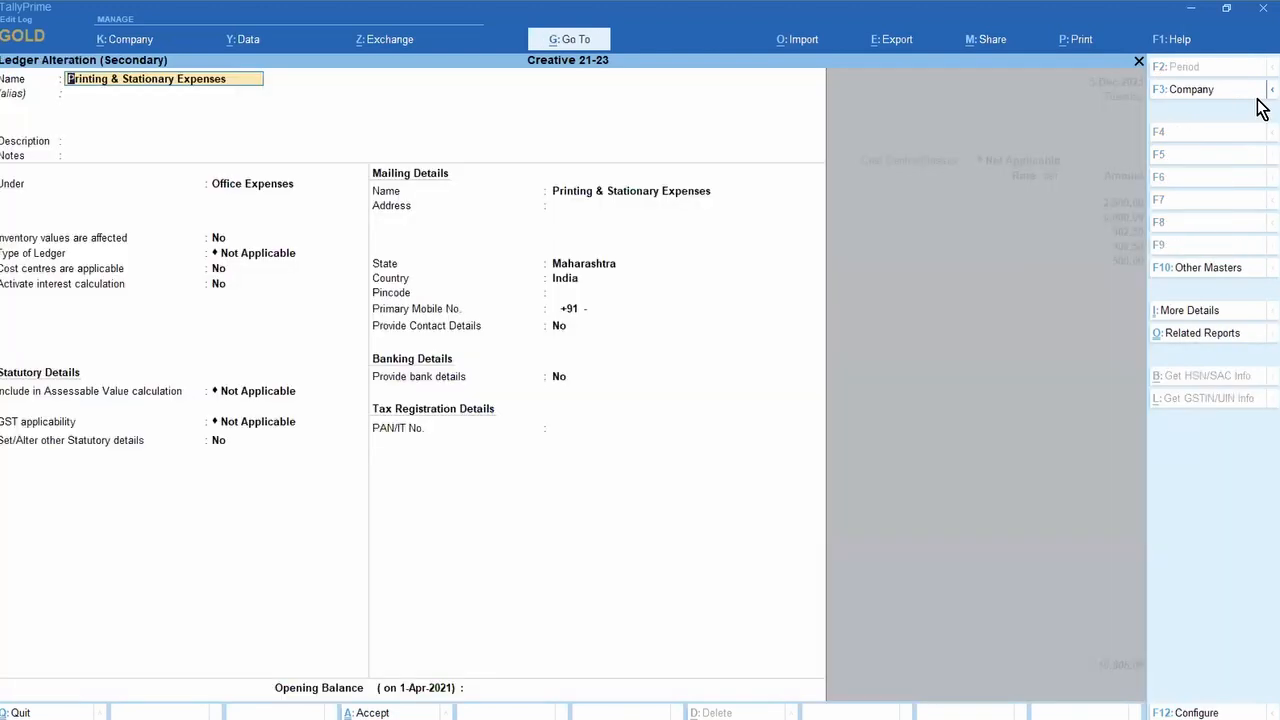
Step: Set the Printing & Stationary Expenses ledger's GST applicability to Applicable, keeping HSN/SAC as per company/group
left_click(260, 428)
key("Down")
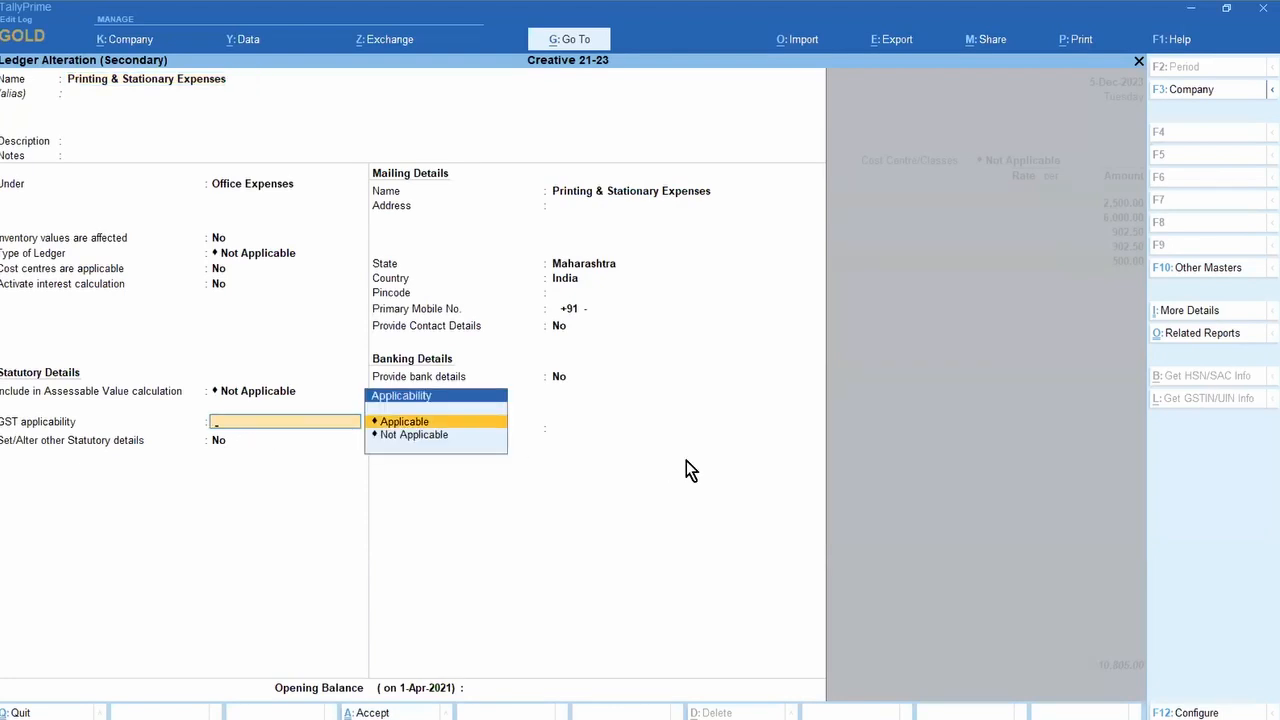
key("Return")
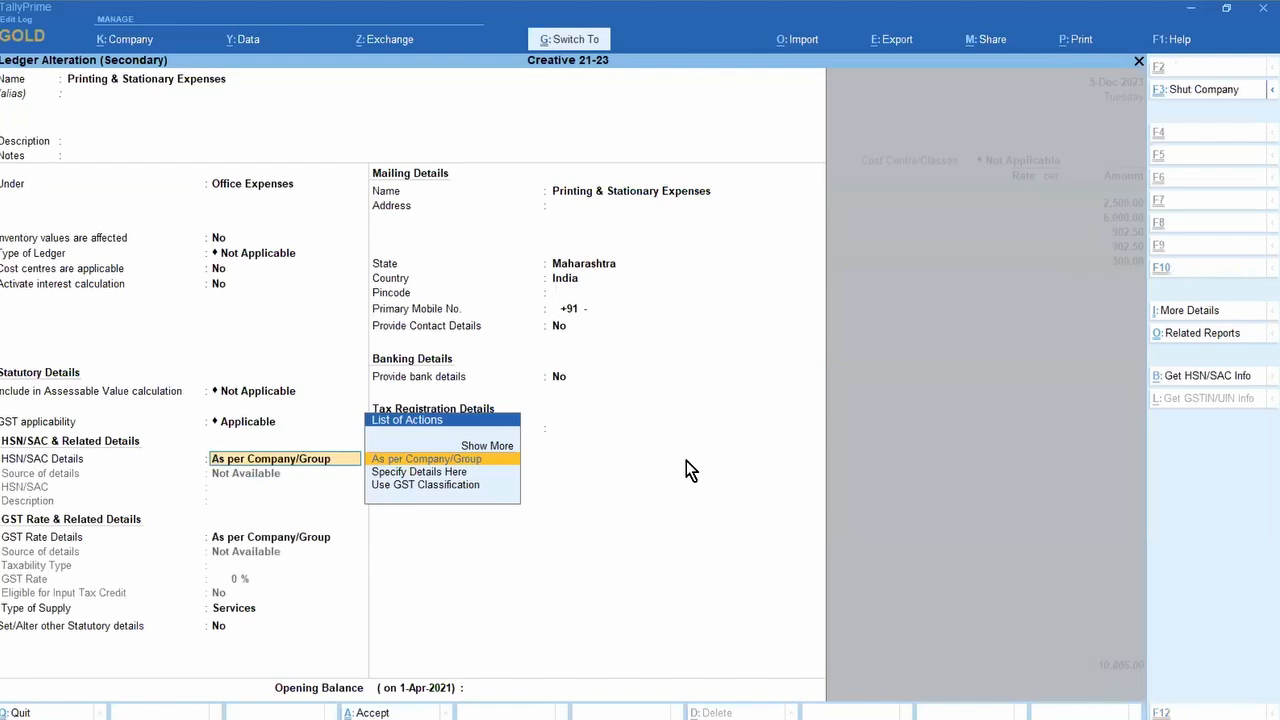
key("ctrl+a")
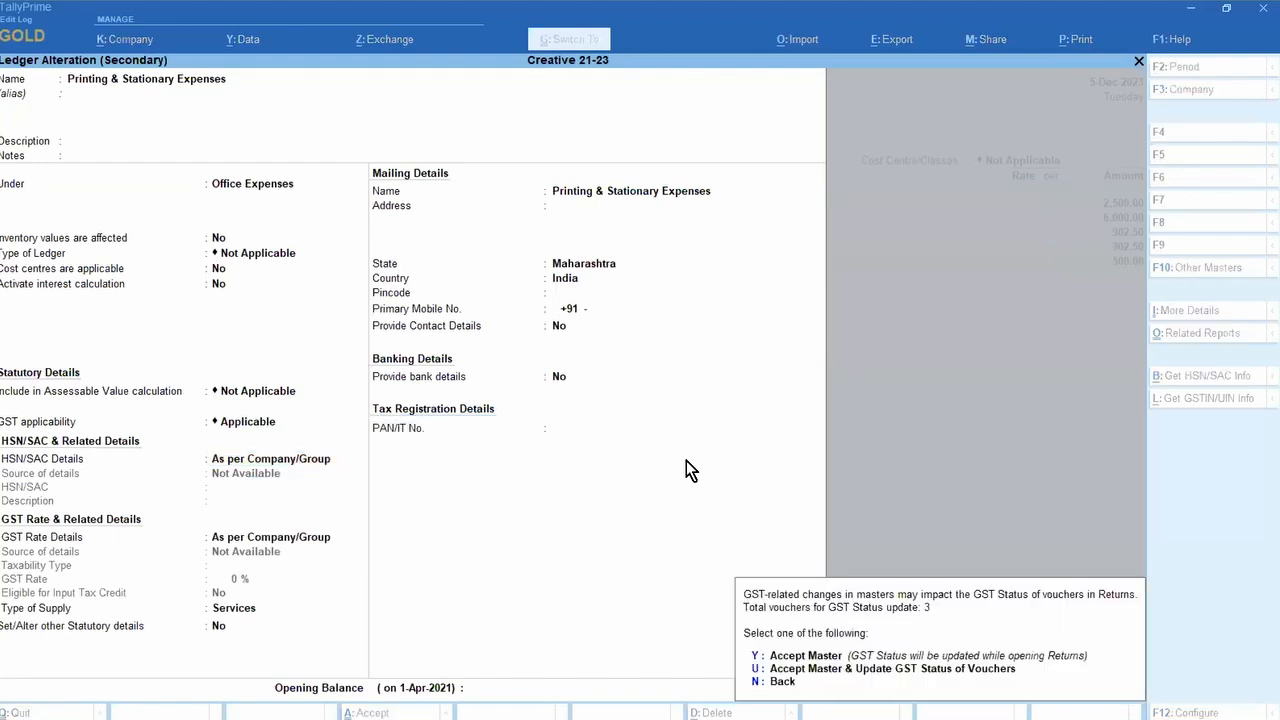
key("y")
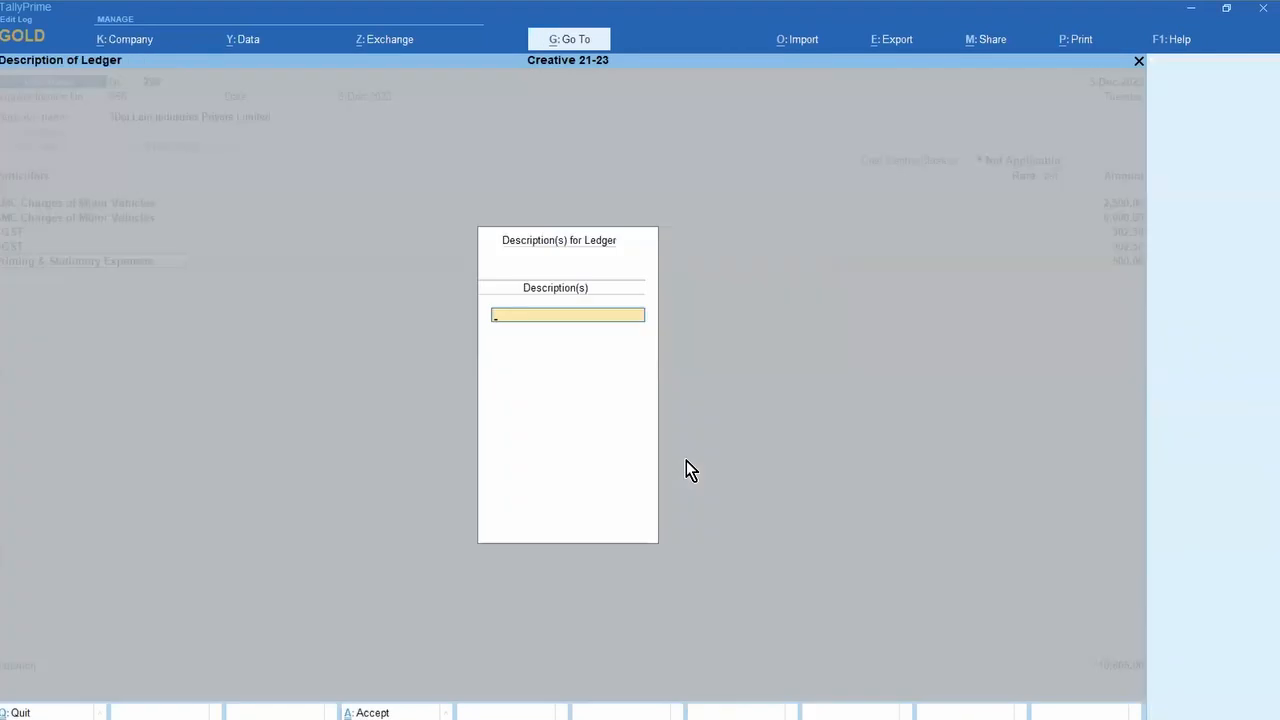
key("Return")
key("Return")
Step: Specify the 500.00 printing line's GST as Taxable at 5% IGST
key("Return")
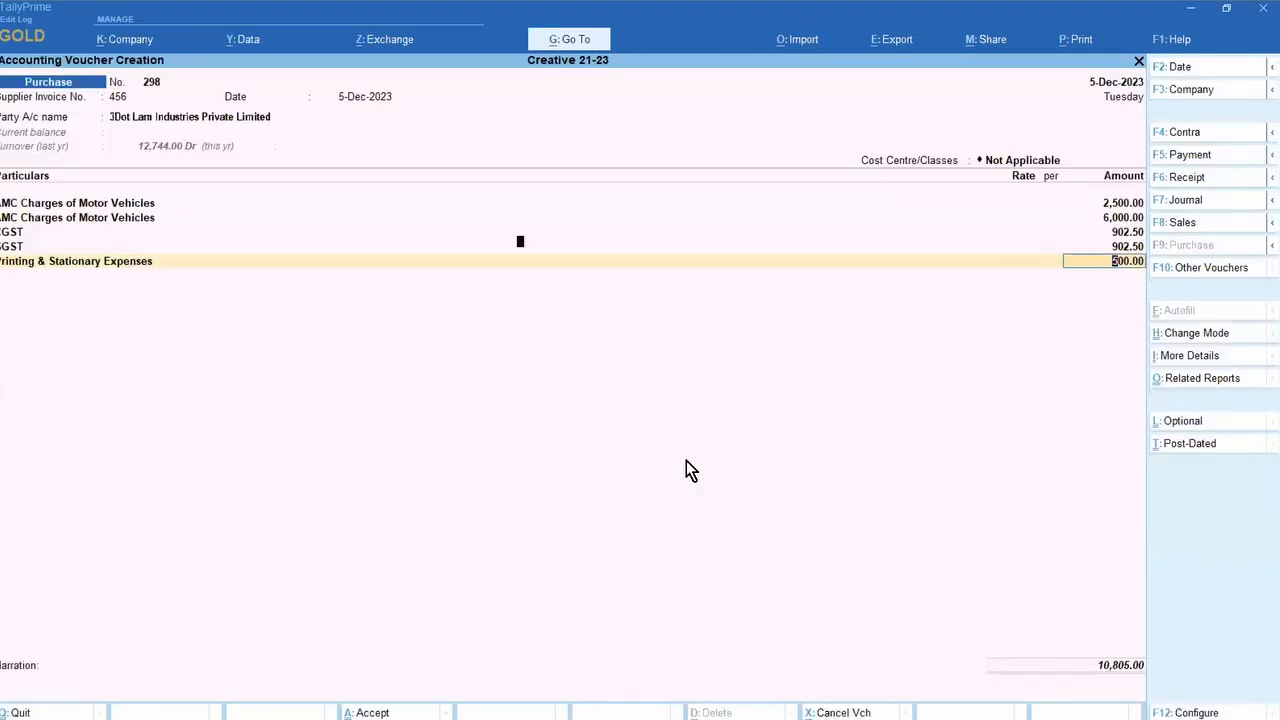
key("Return")
key("Down")
key("Return")
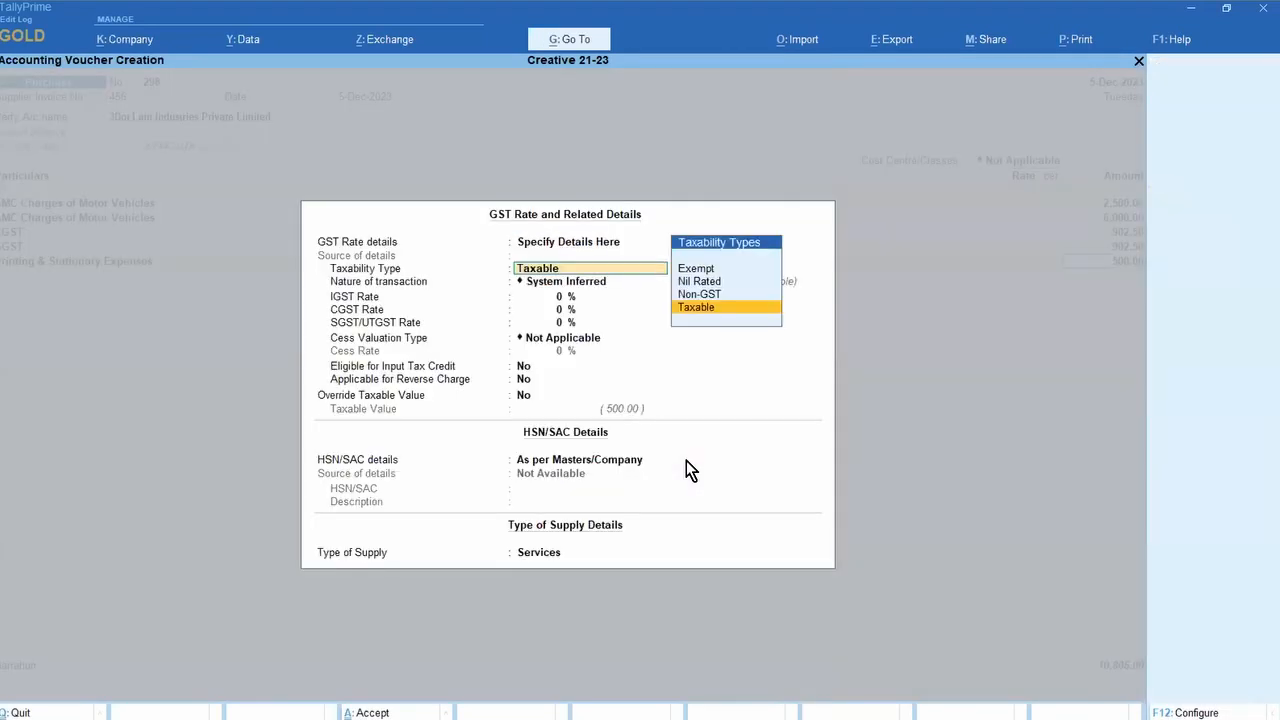
key("Return")
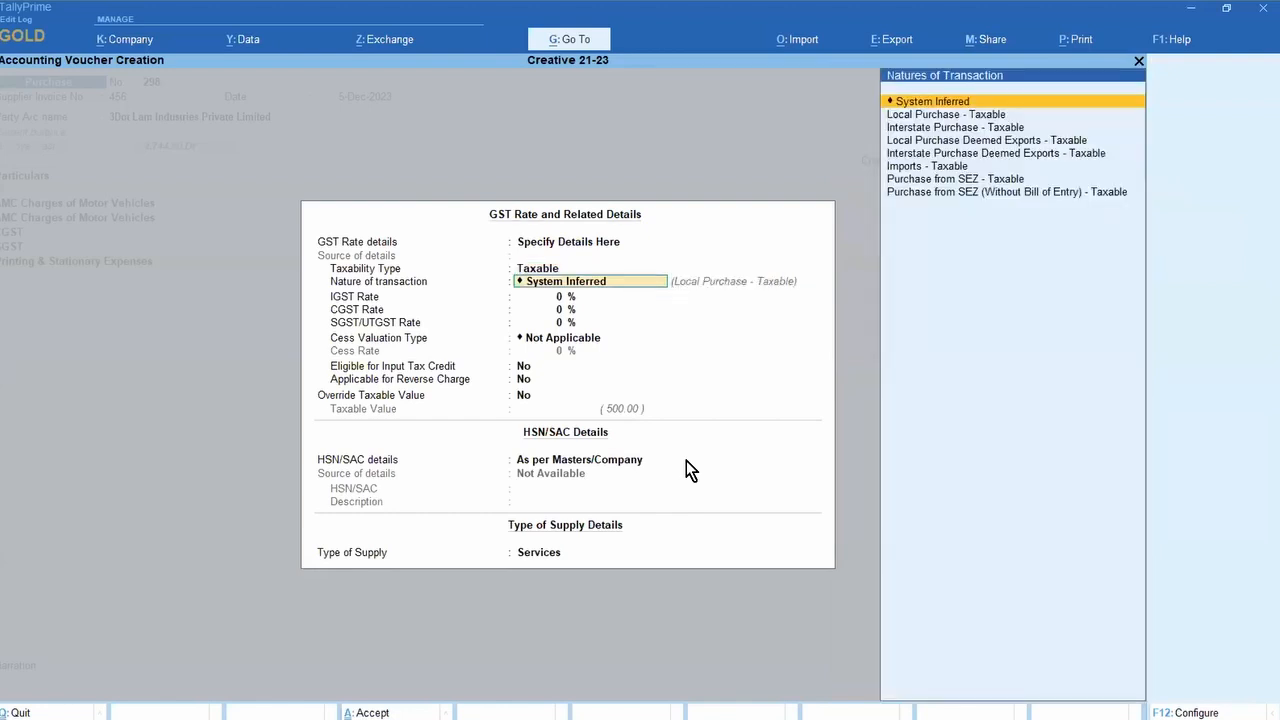
key("Return")
type("5")
key("Return")
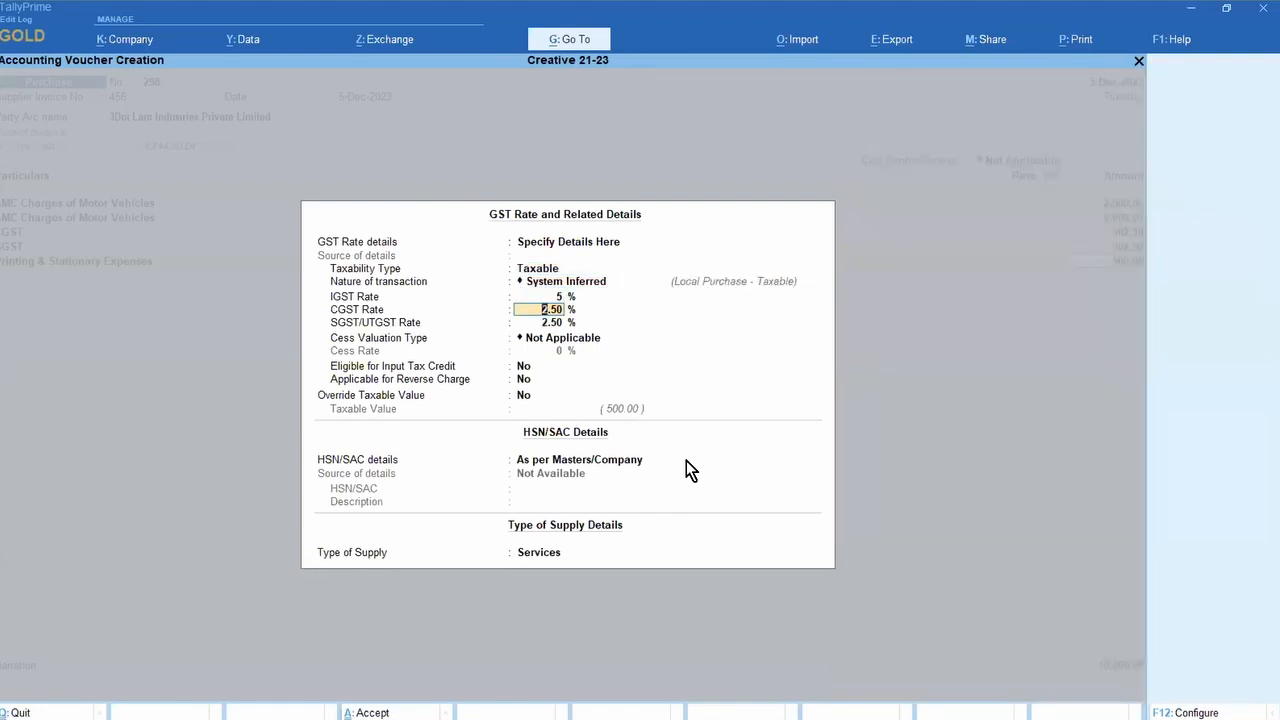
key("ctrl+a")
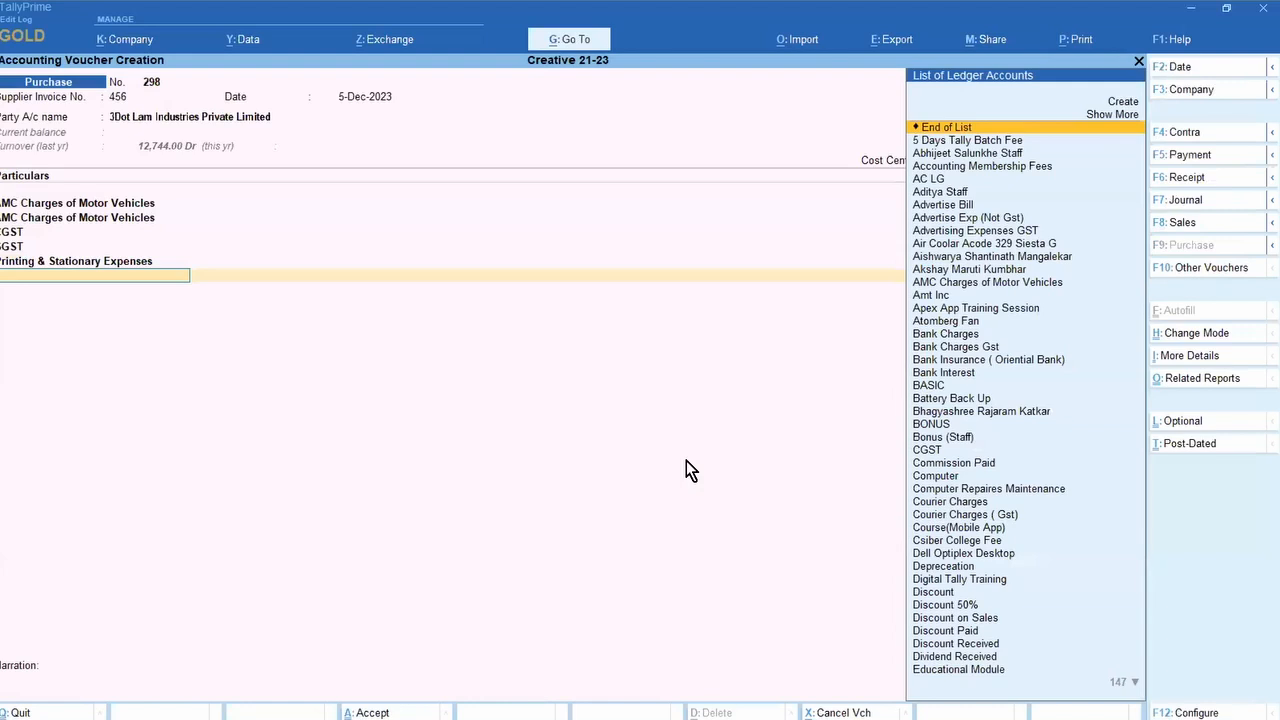
Step: Add a second Printing & Stationary Expenses line of 2,500 marked Exempt, then view the detailed GST tax analysis
type("print")
key("Return")
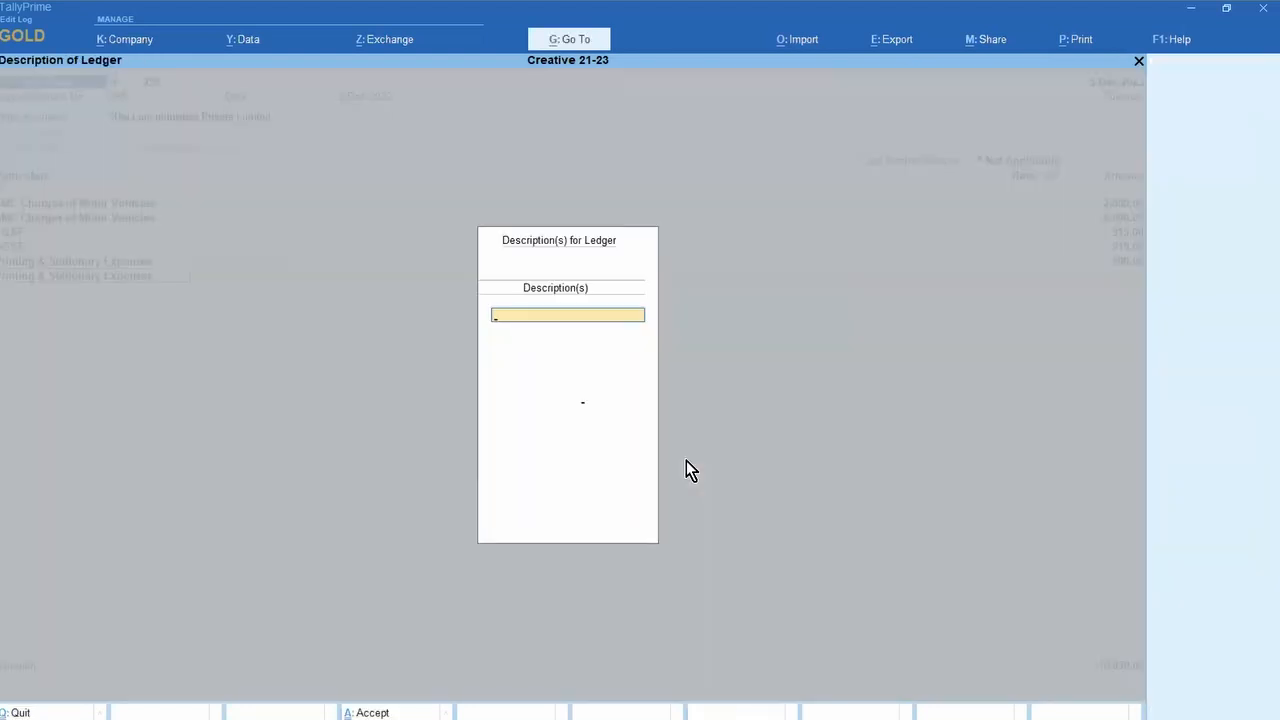
key("Return")
key("Return")
type("2")
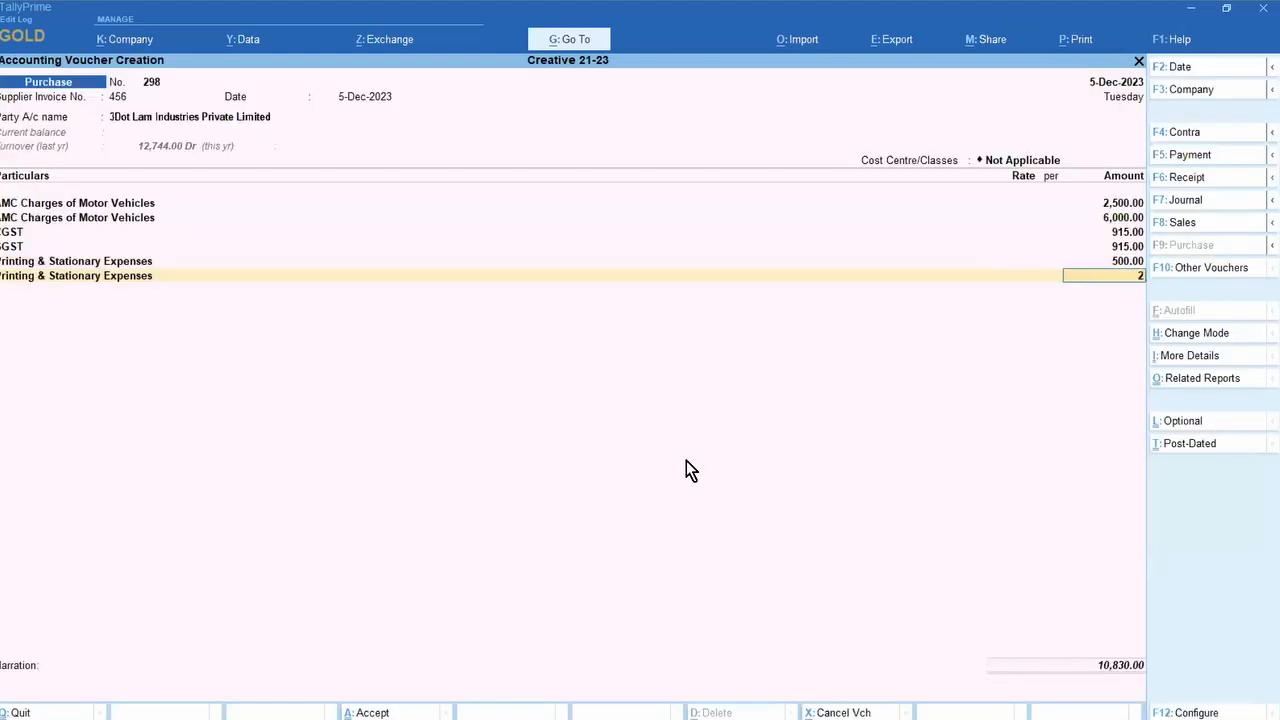
type(",500")
key("Return")
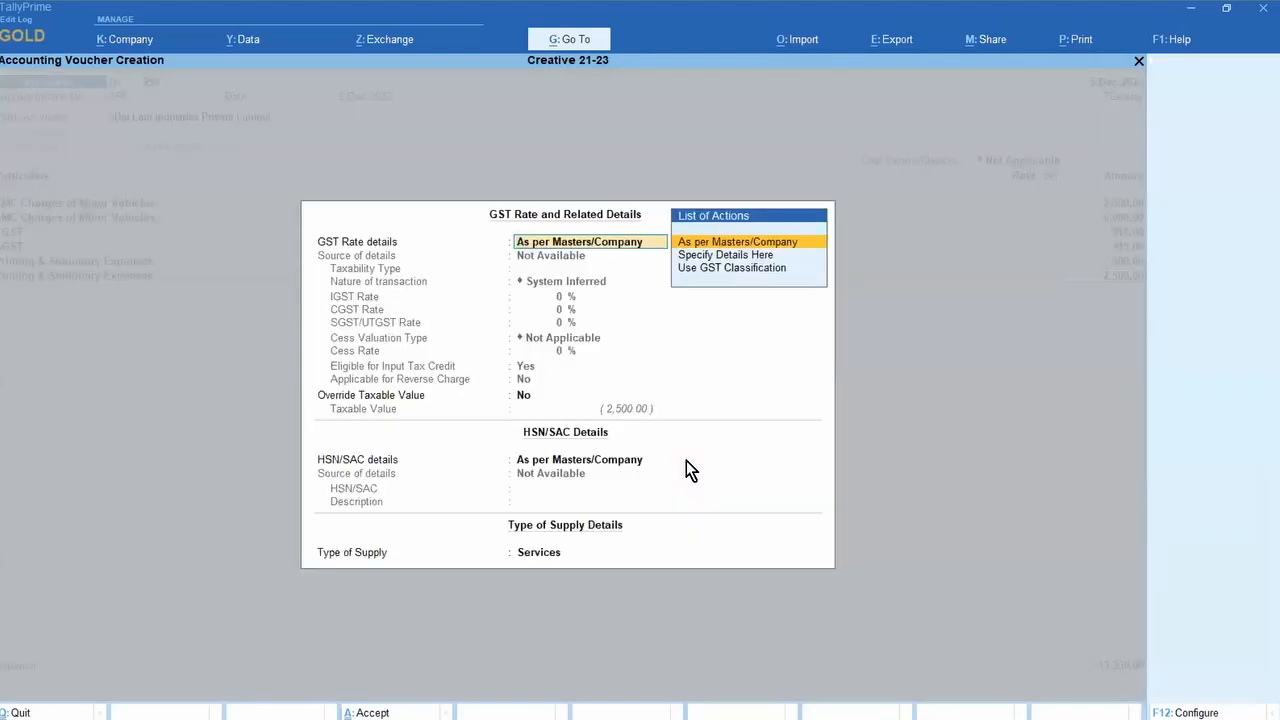
key("Return")
key("BackSpace")
key("Down")
key("Return")
key("Up")
key("Up")
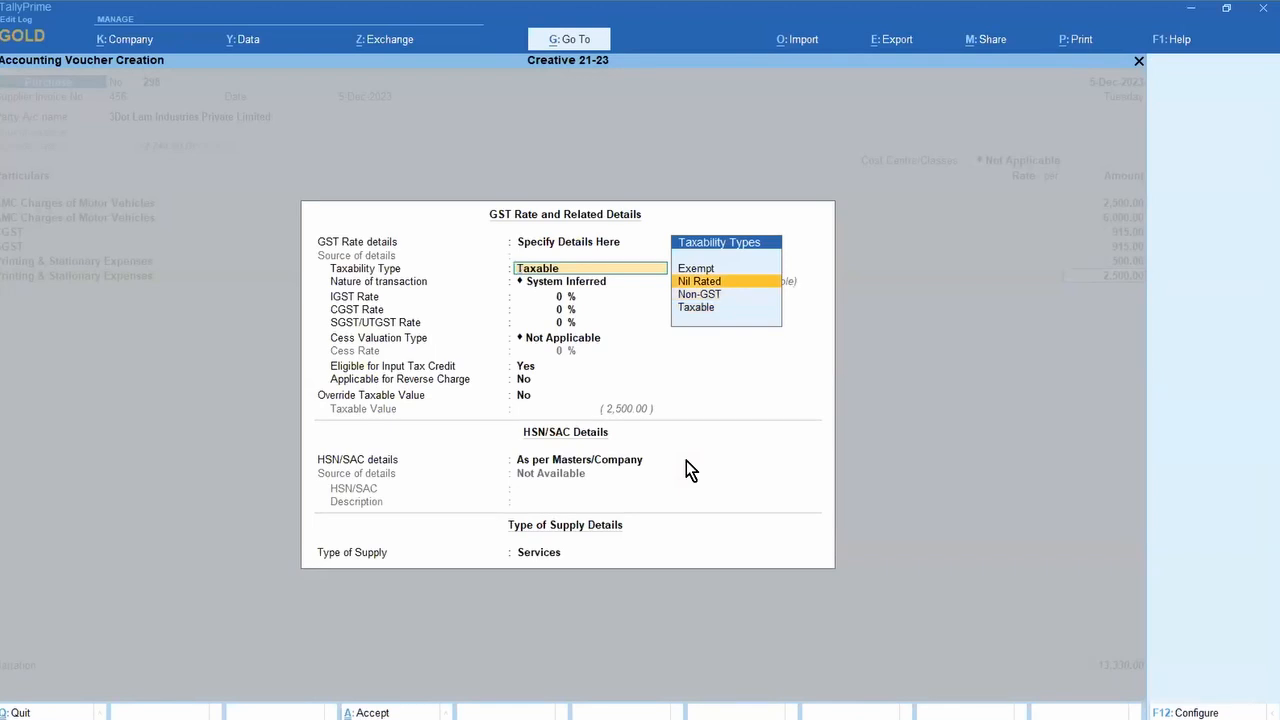
key("Up")
key("Return")
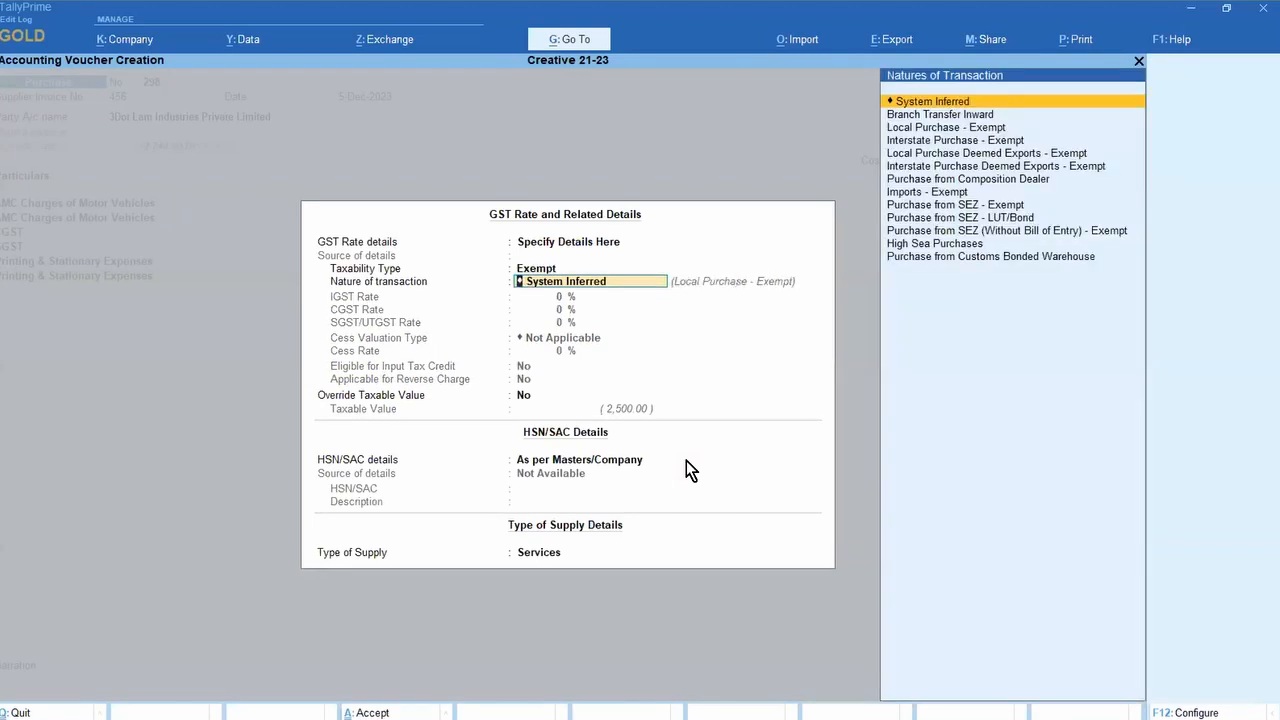
key("Return")
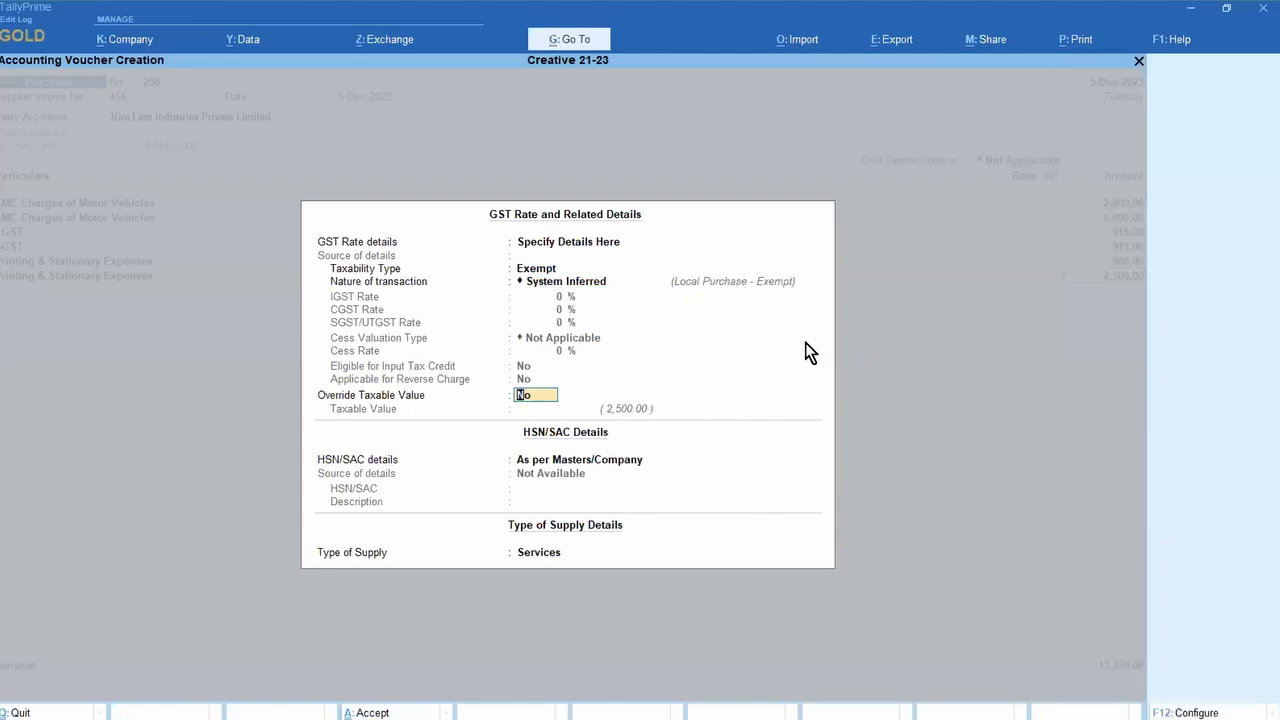
key("Return")
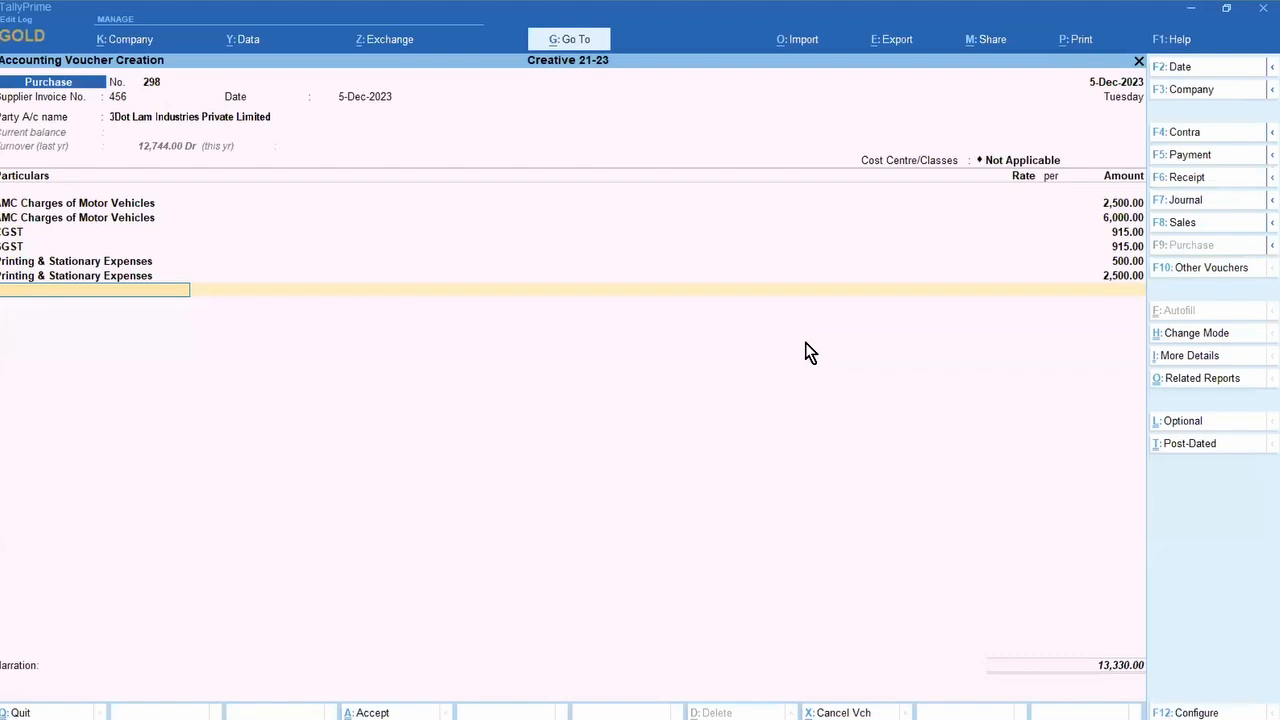
key("ctrl+o")
key("alt+F5")
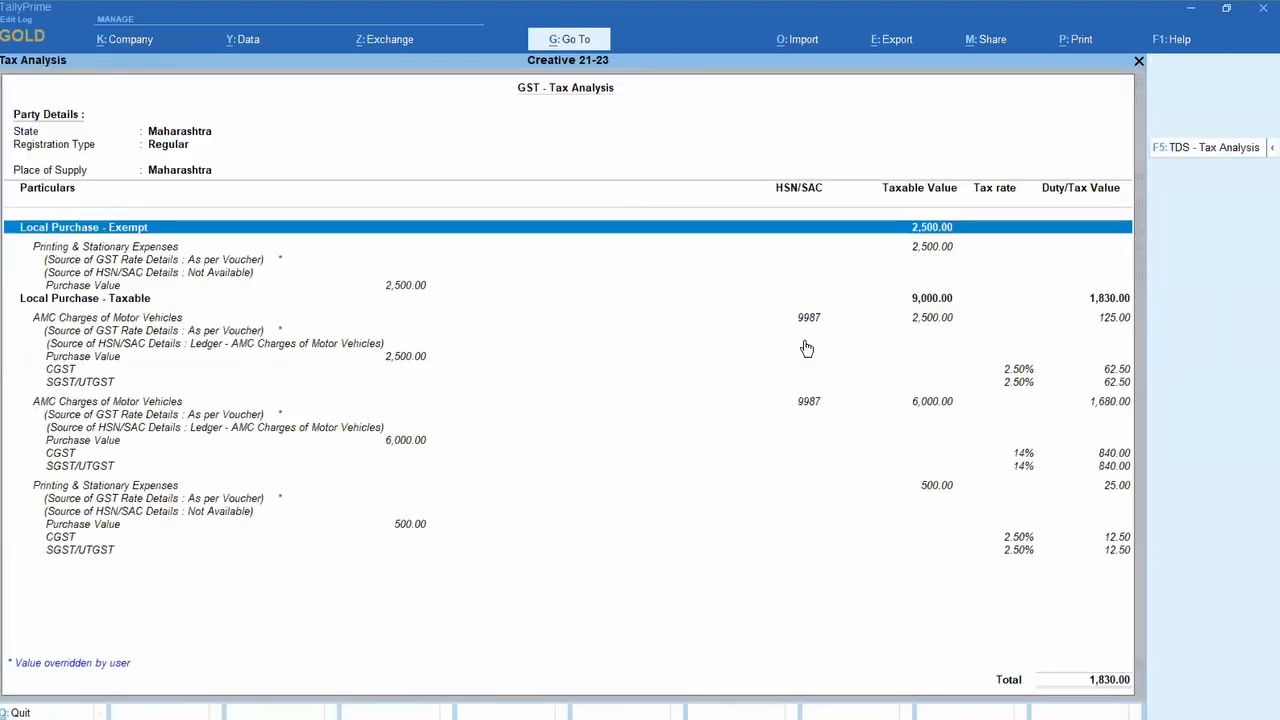
Step: Return from the tax analysis to voucher 298, accept the modified-tax prompt, and reselect the Party A/c field
key("Down")
key("Down")
key("Return")
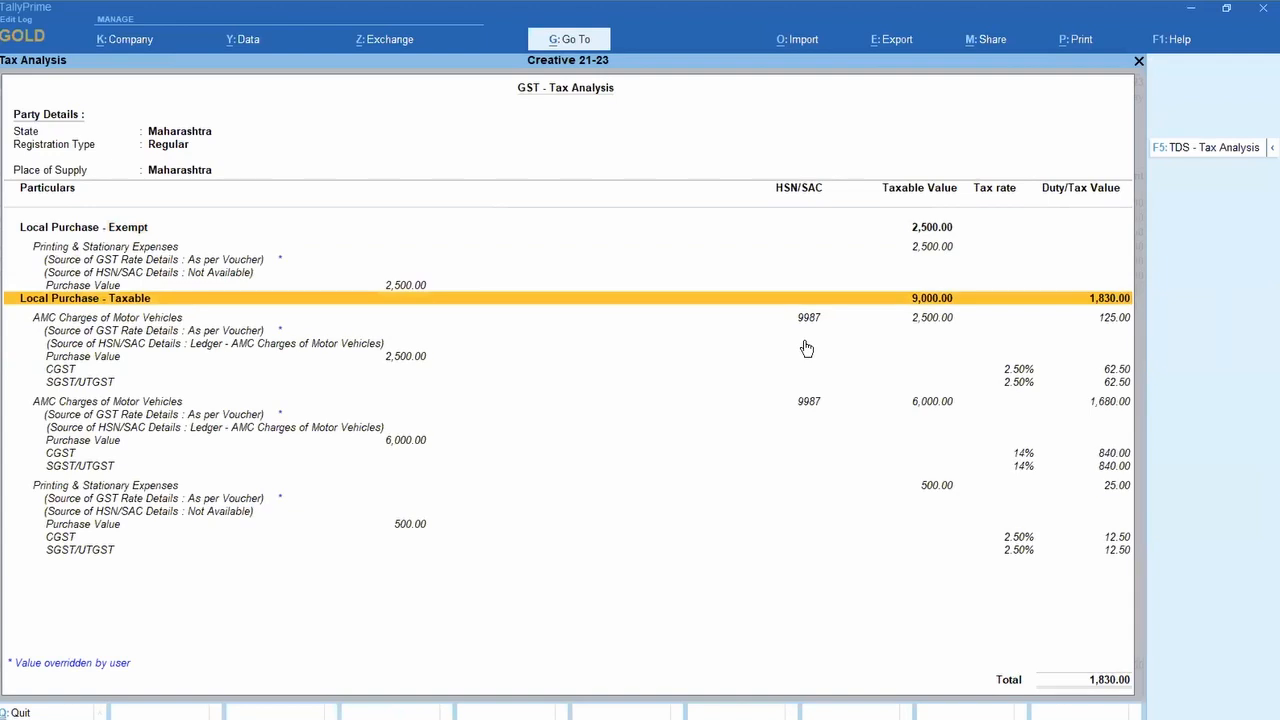
double_click(806, 347)
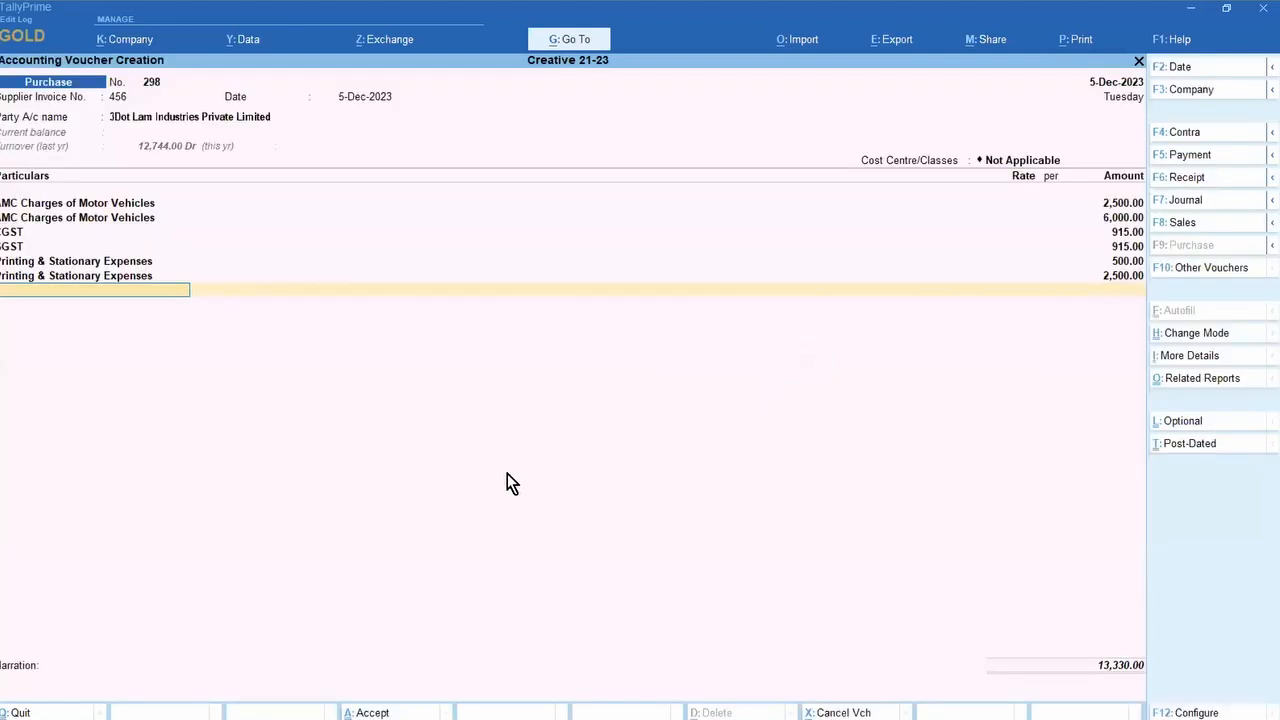
key("Return")
key("Return")
key("Return")
key("Return")
key("Return")
key("Return")
key("Return")
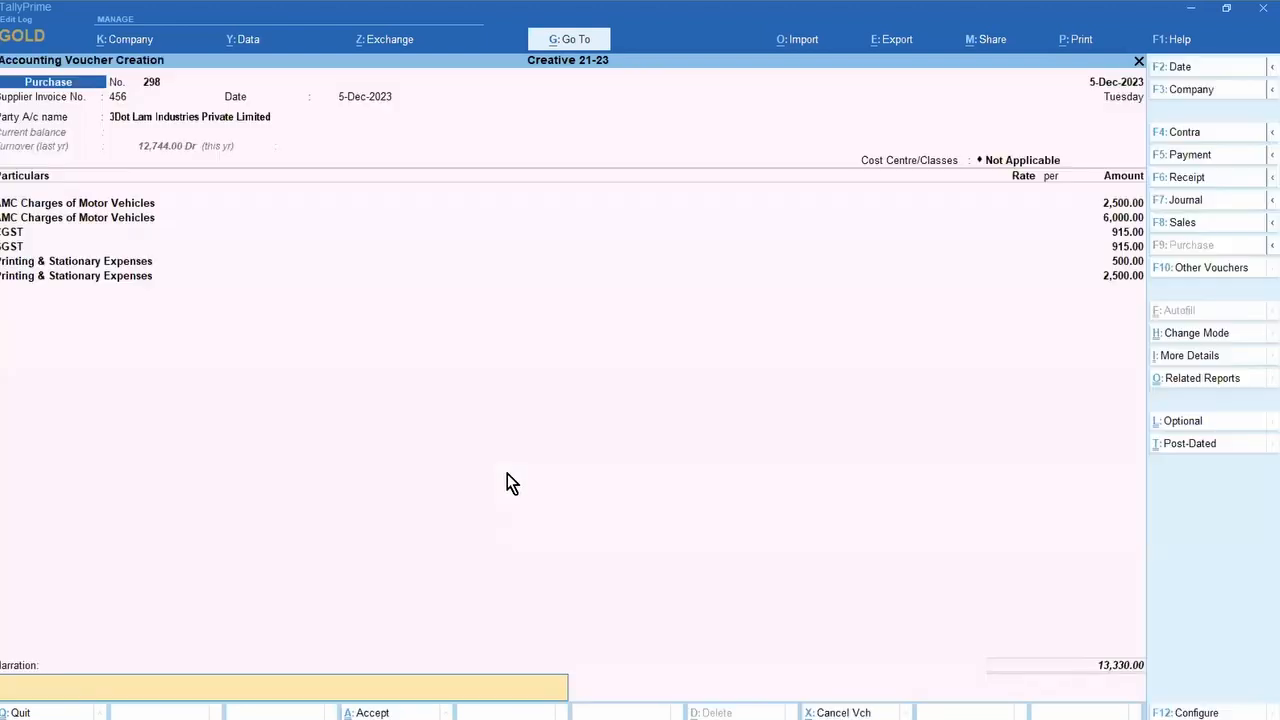
key("Return")
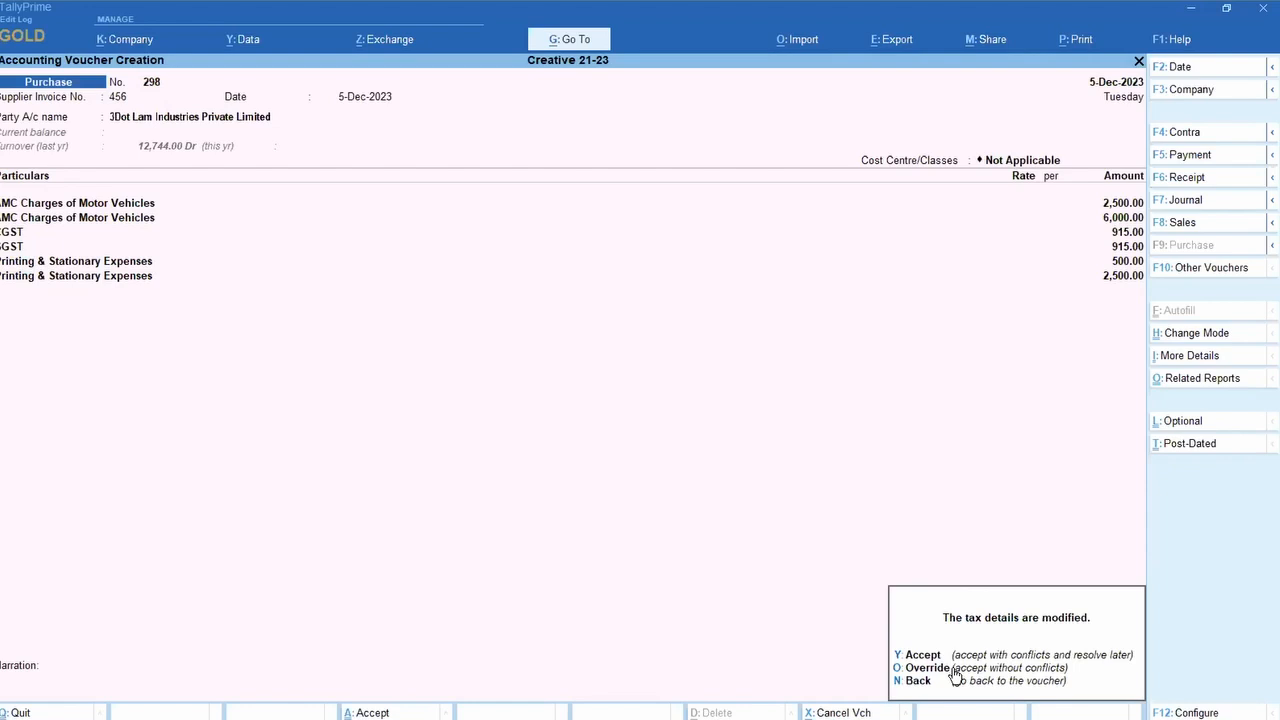
left_click(954, 678)
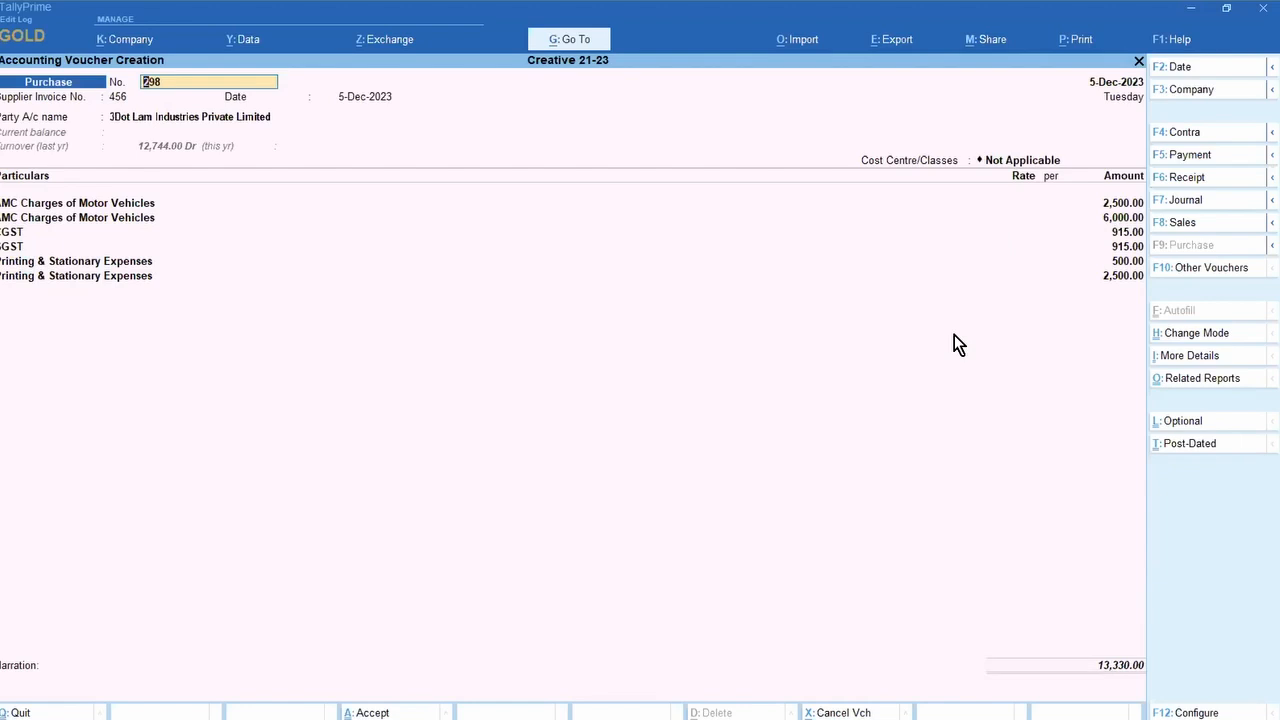
left_click(236, 117)
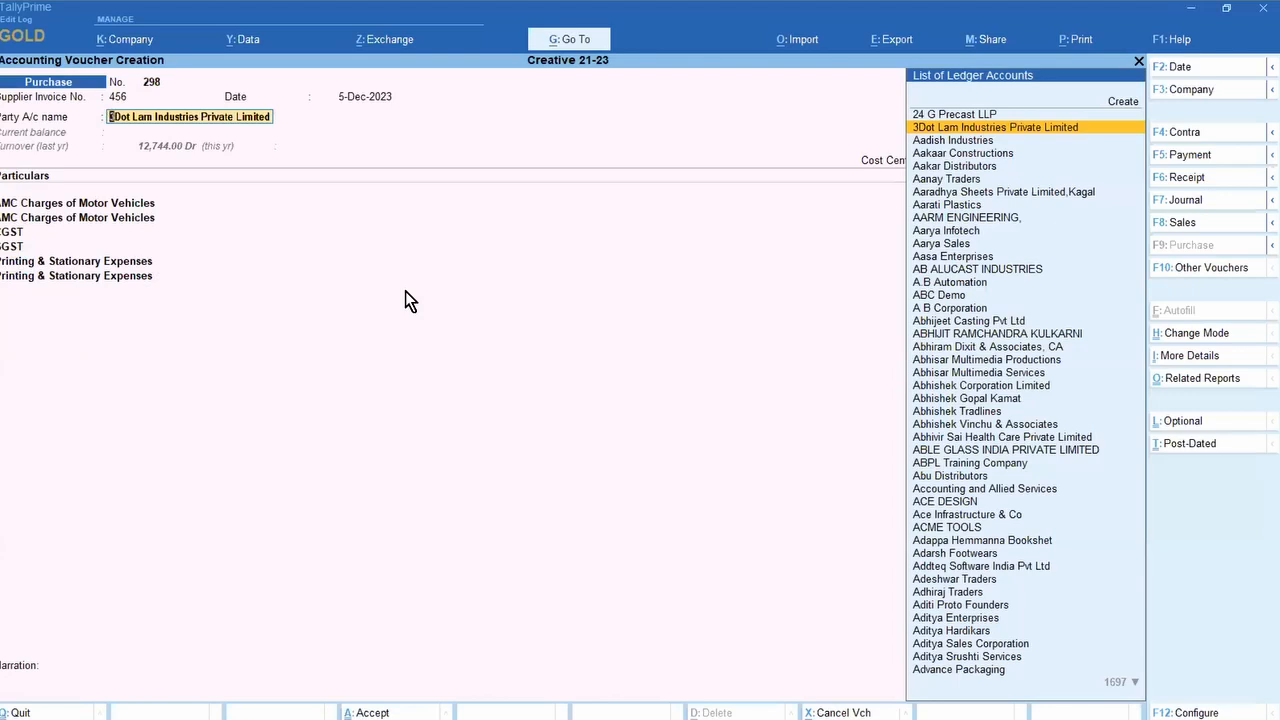
Step: Open 3Dot Lam Industries' ledger alteration, copy its GSTIN, and minimize TallyPrime
key("ctrl+Return")
key("Return")
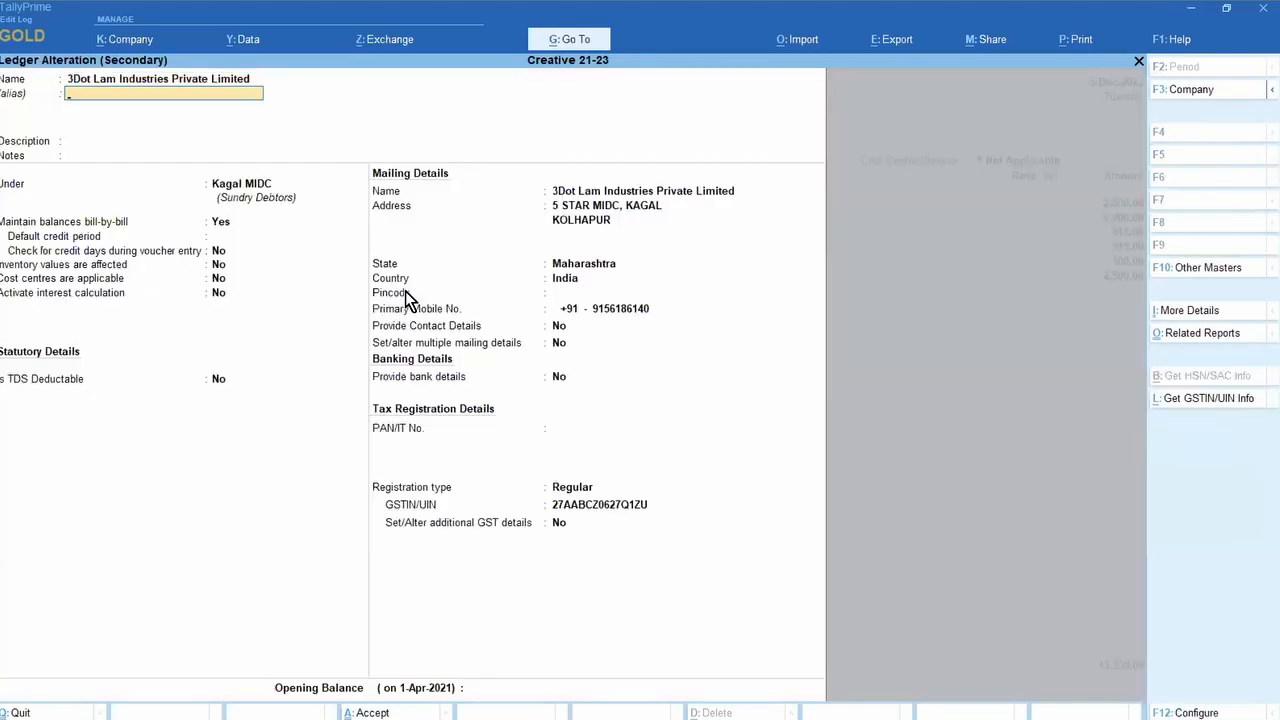
left_click(566, 505)
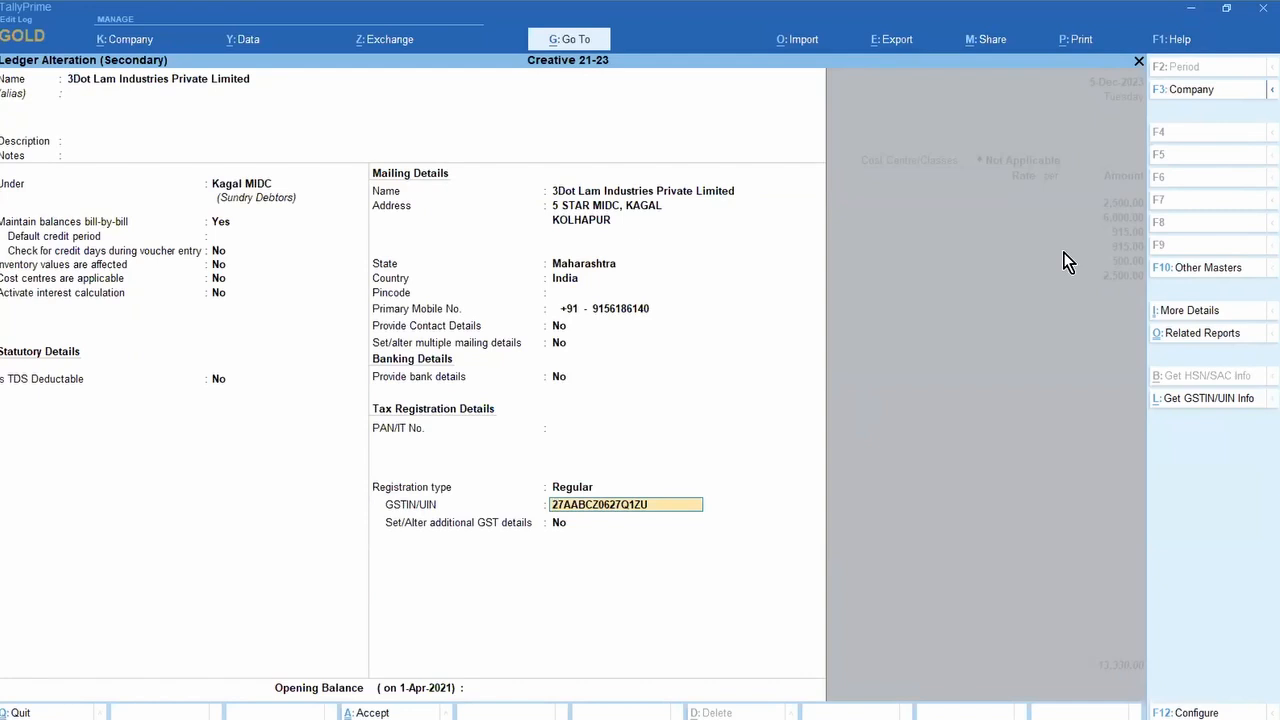
left_click(1192, 14)
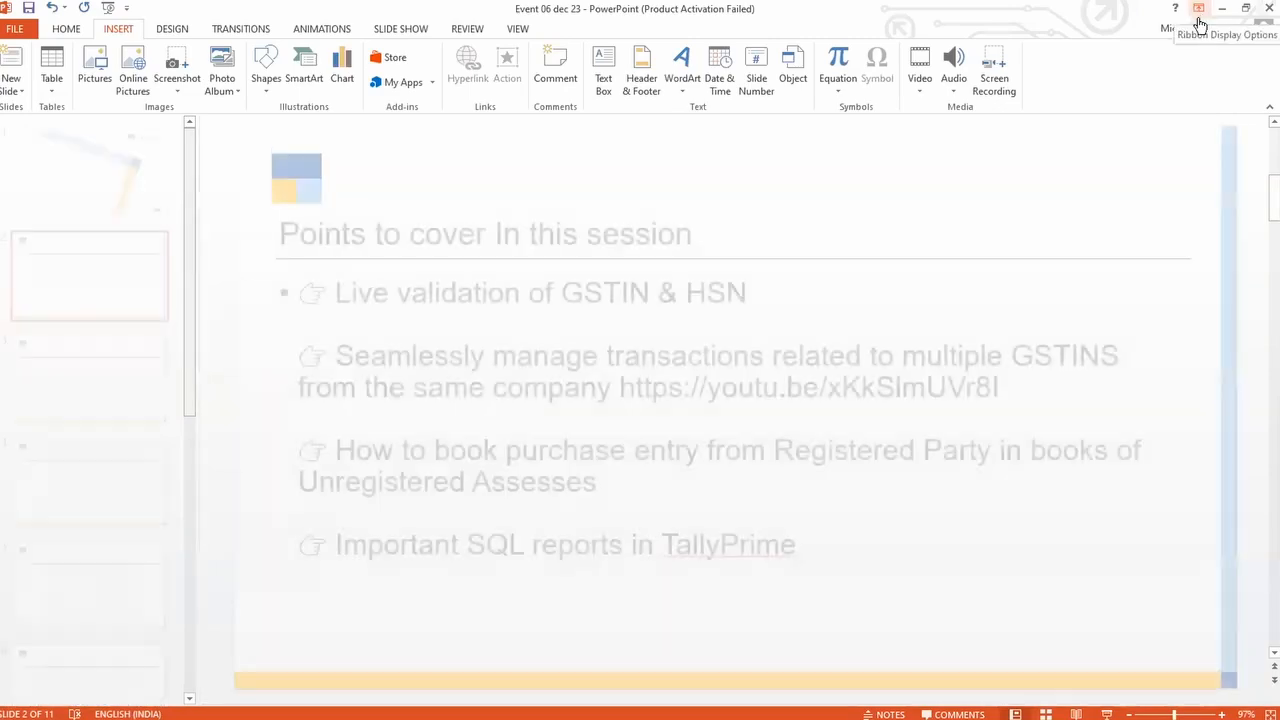
Step: Launch Chrome, search 'GST PORTAL', and open the gst.gov.in home page in a maximized window
key("super+d")
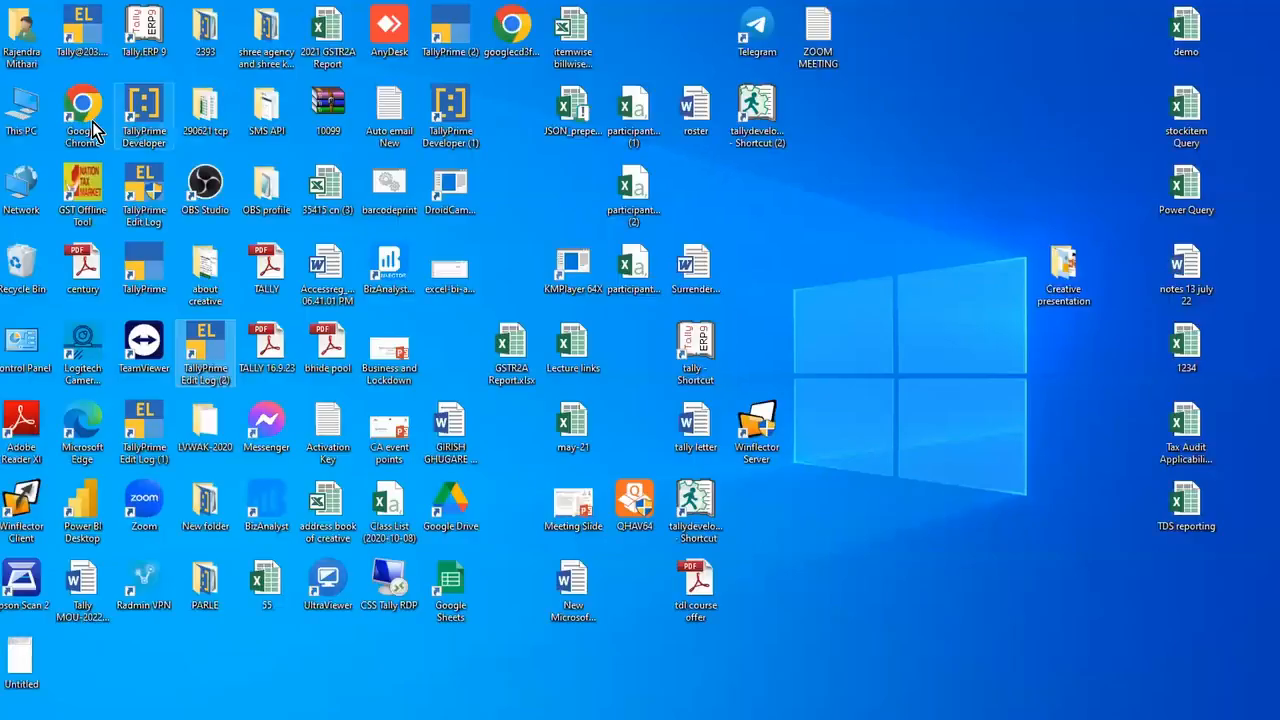
double_click(86, 118)
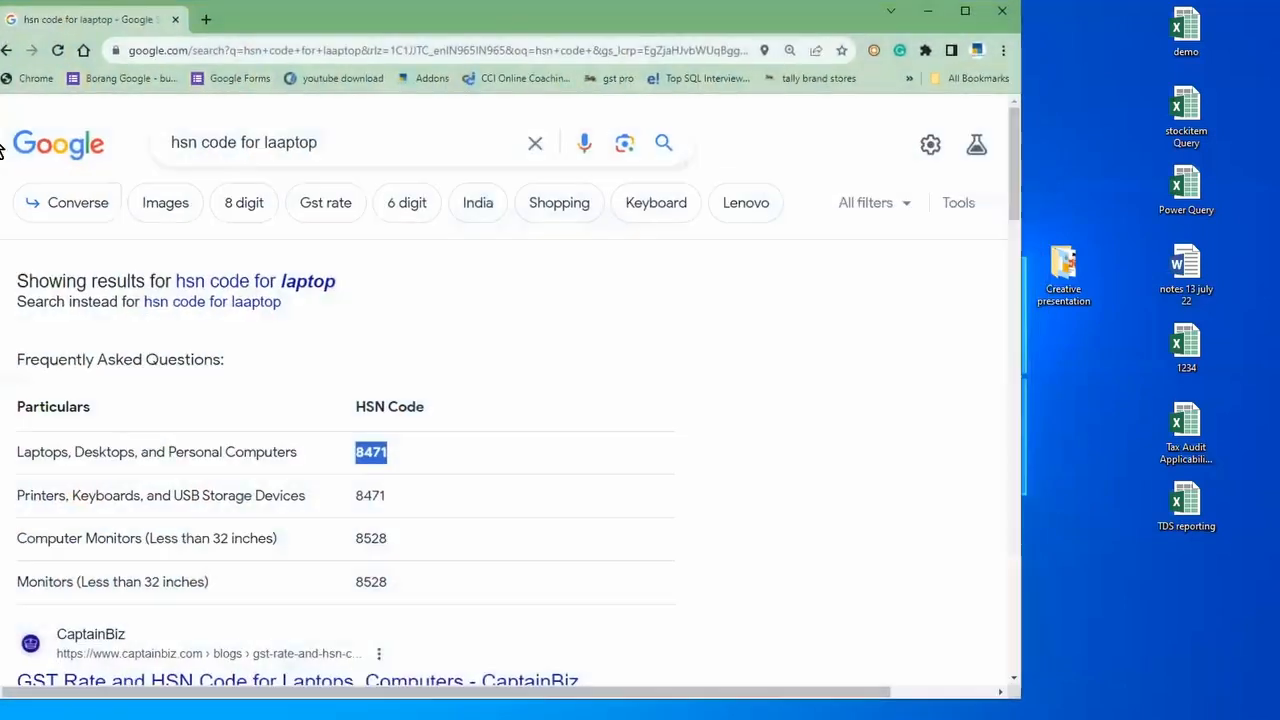
type("GST P")
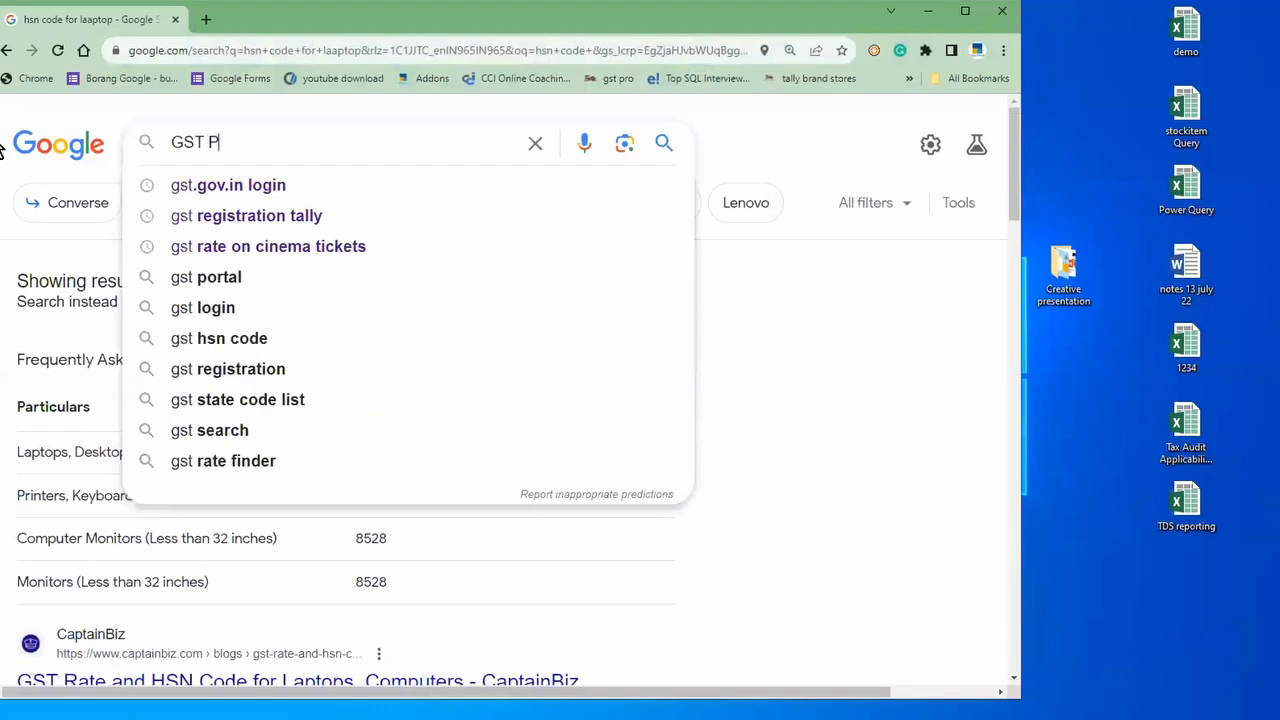
type("ORTAL")
key("Return")
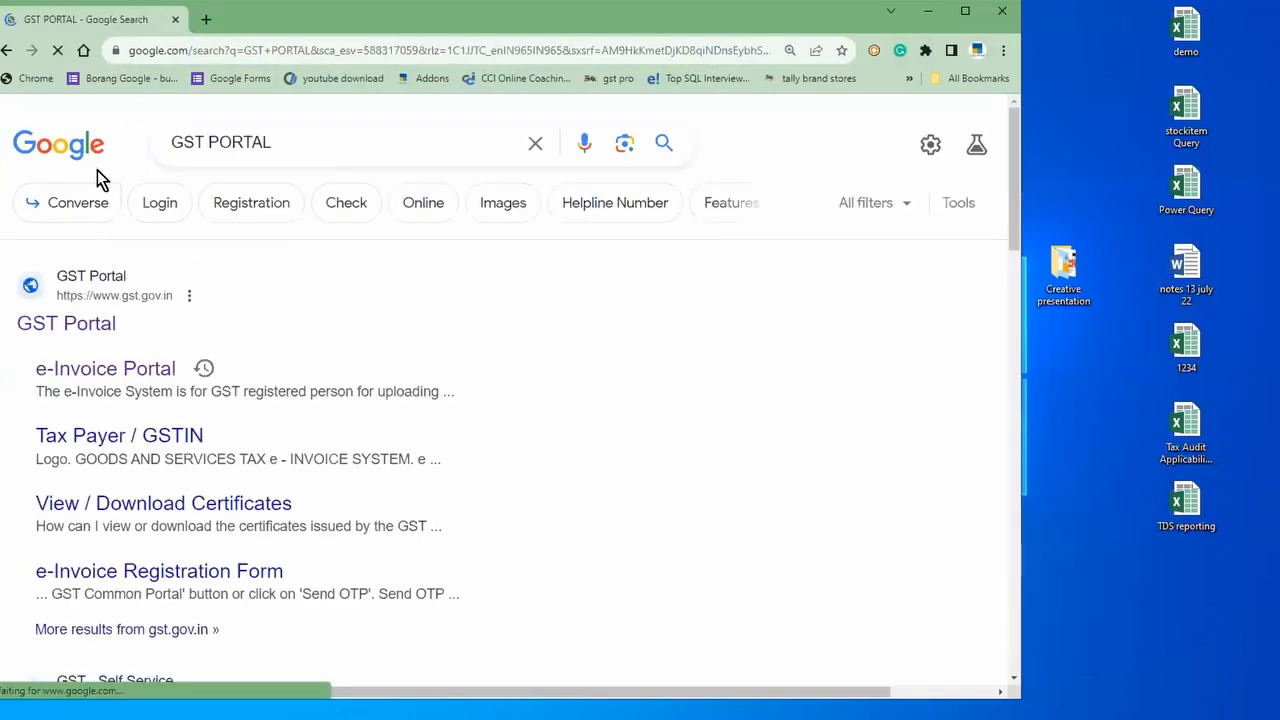
left_click(62, 328)
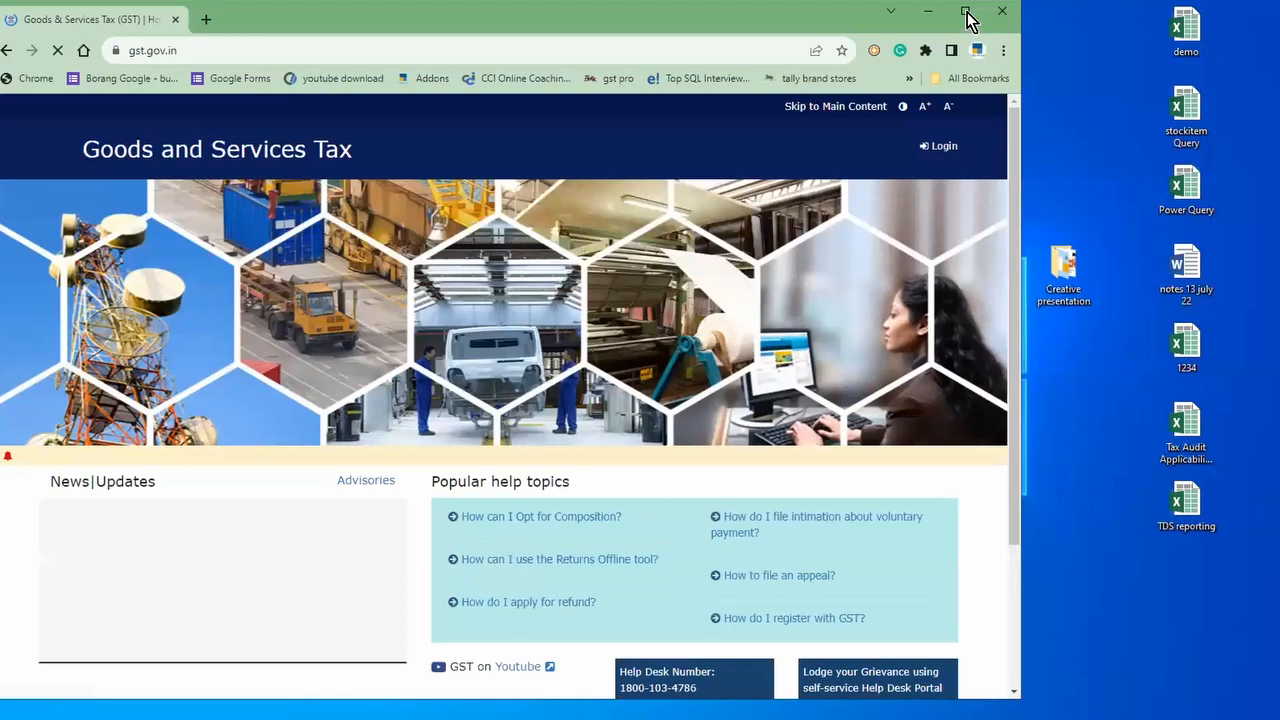
left_click(966, 12)
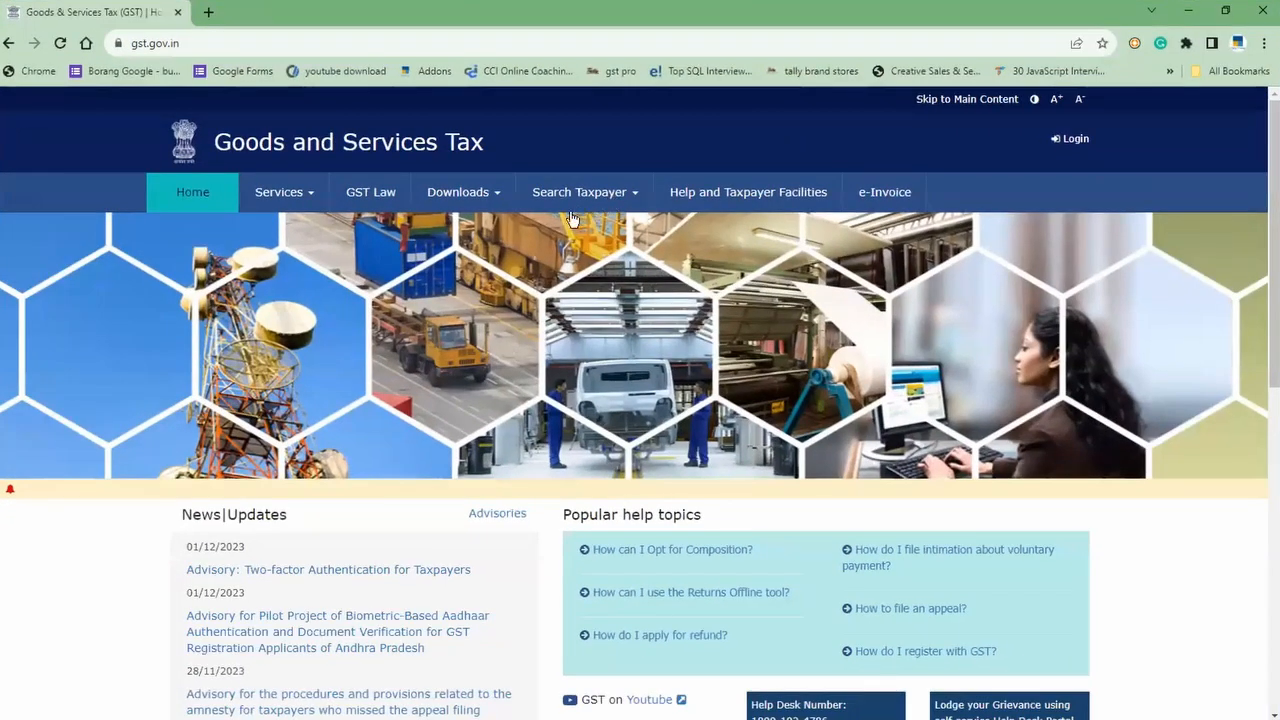
Step: Search taxpayer by GSTIN/UIN using the party's pasted GSTIN and the captcha
left_click(572, 212)
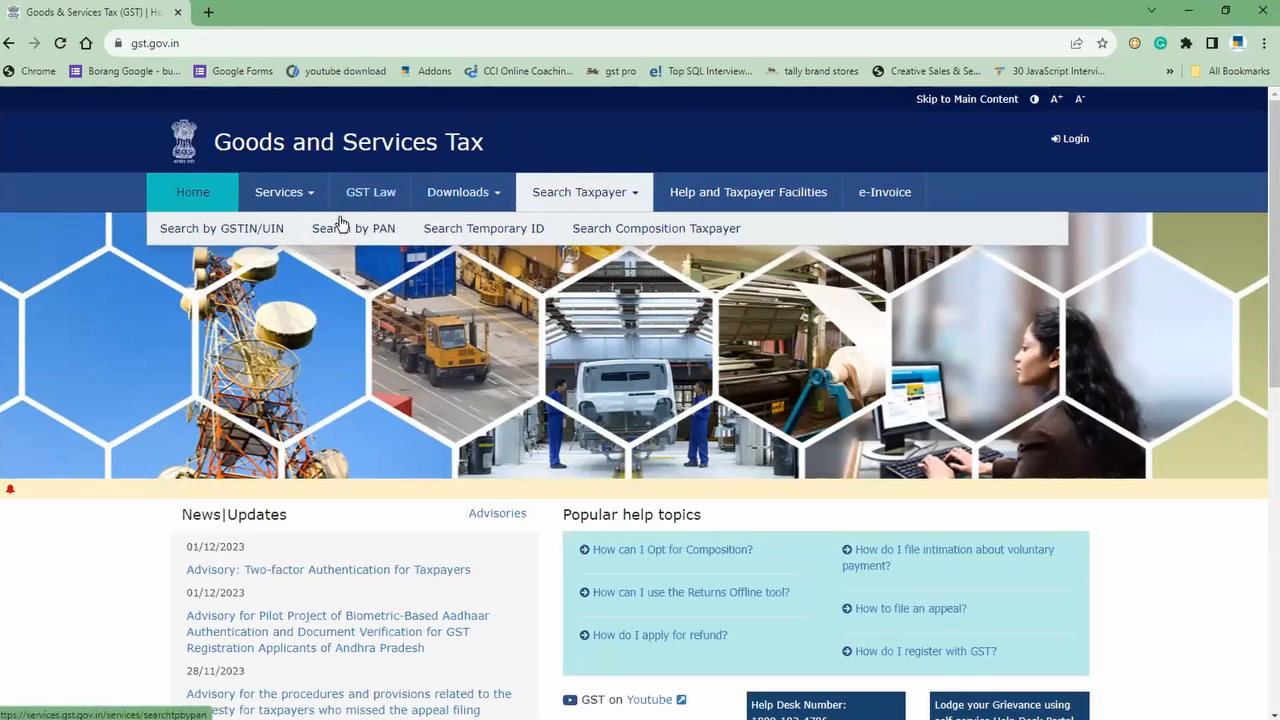
left_click(245, 233)
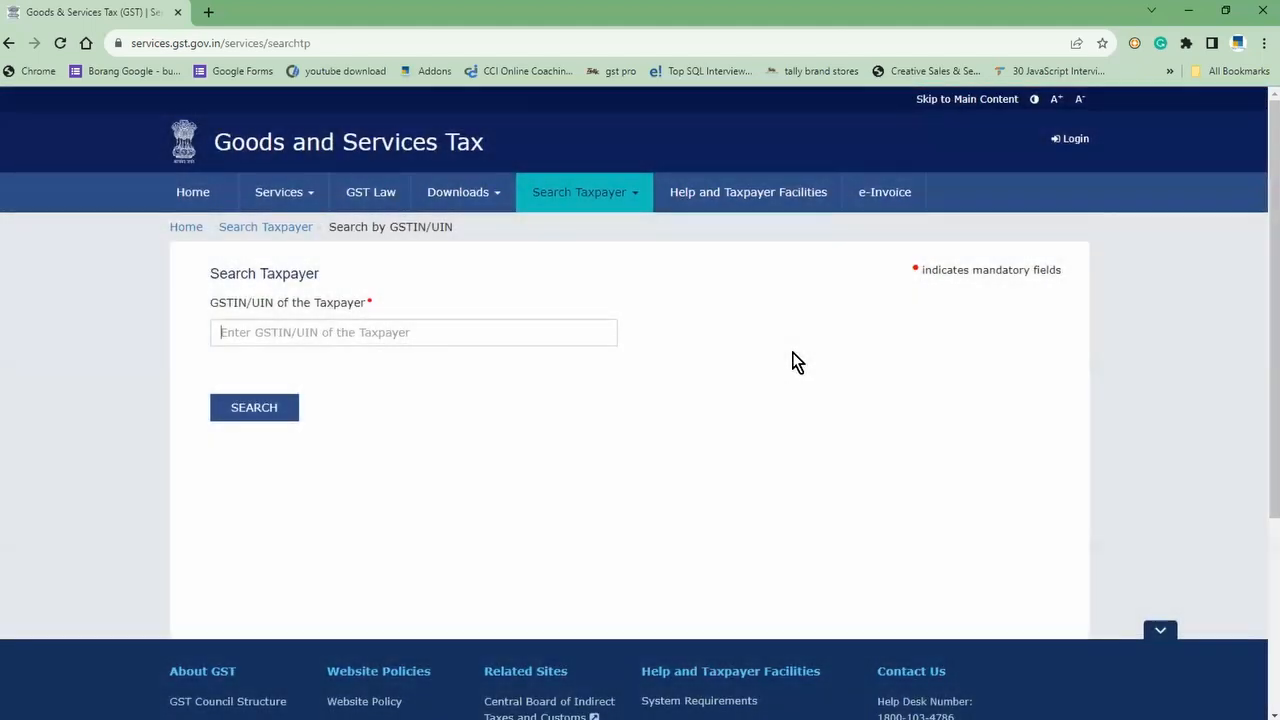
type("36")
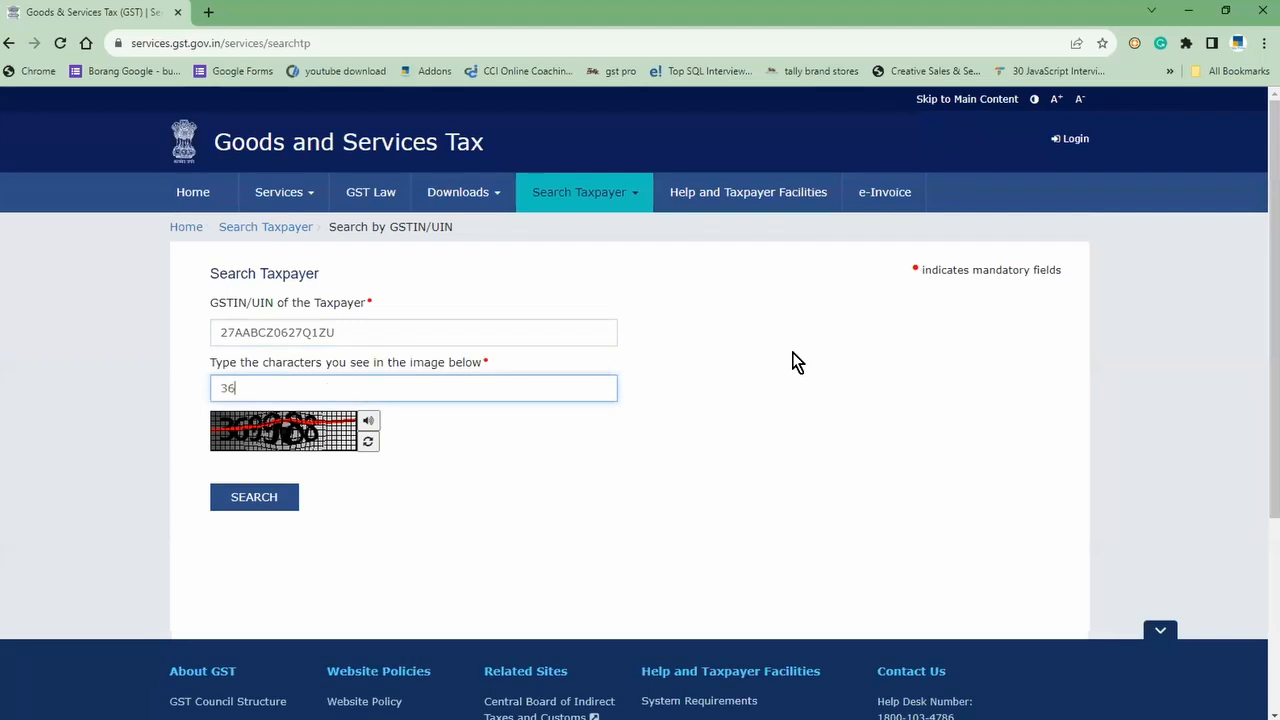
type("998")
key("Return")
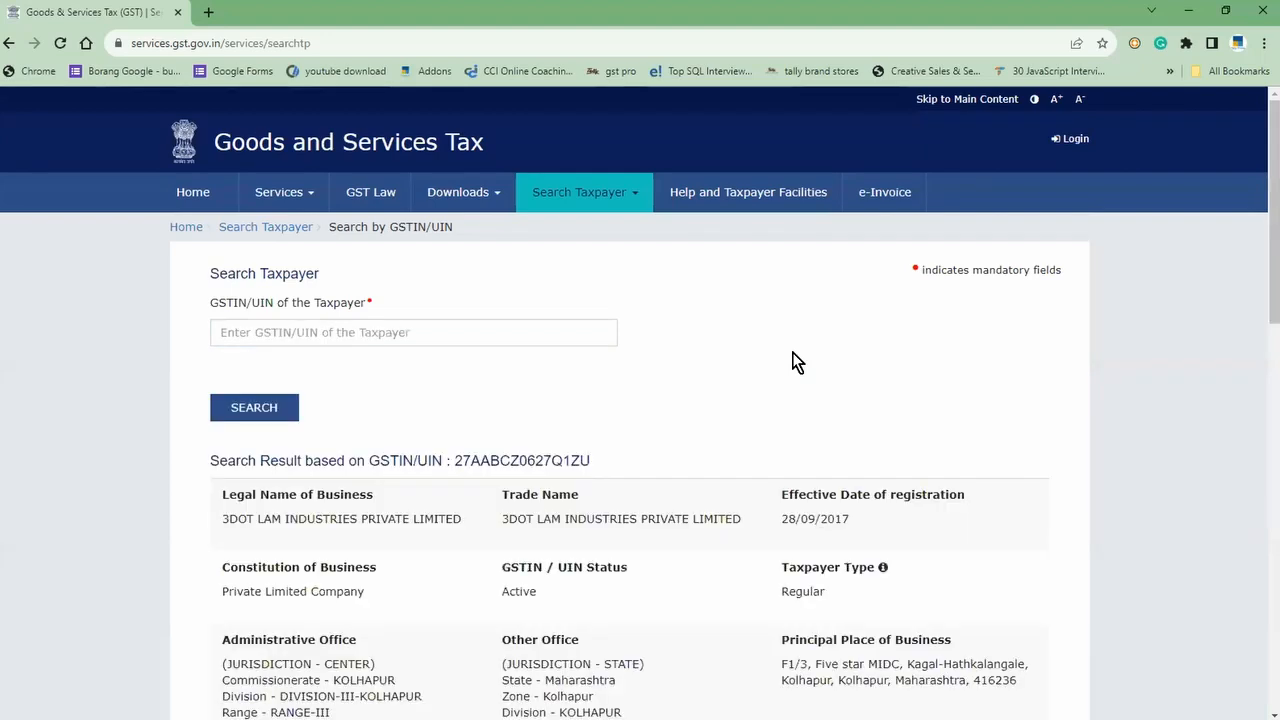
Step: Show the GSTR3B and GSTR-1 filing tables and review the party's filing status
scroll(790, 352, "down", 3)
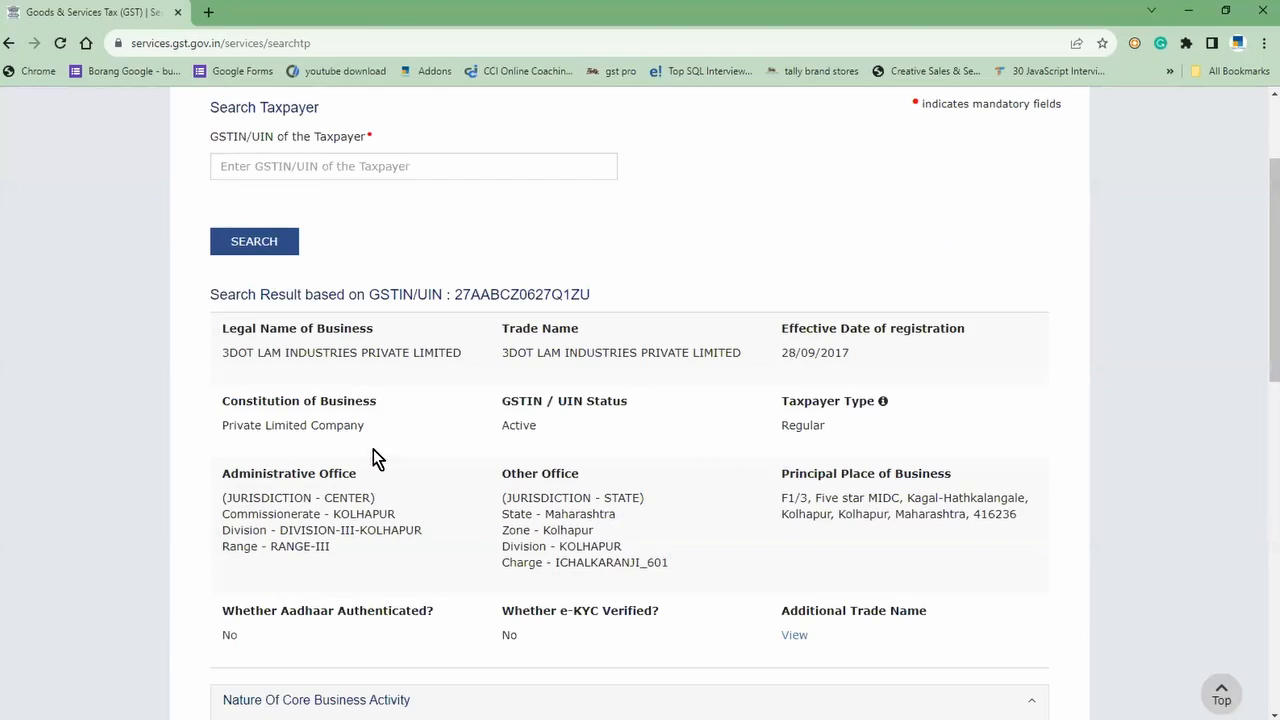
scroll(660, 345, "down", 2)
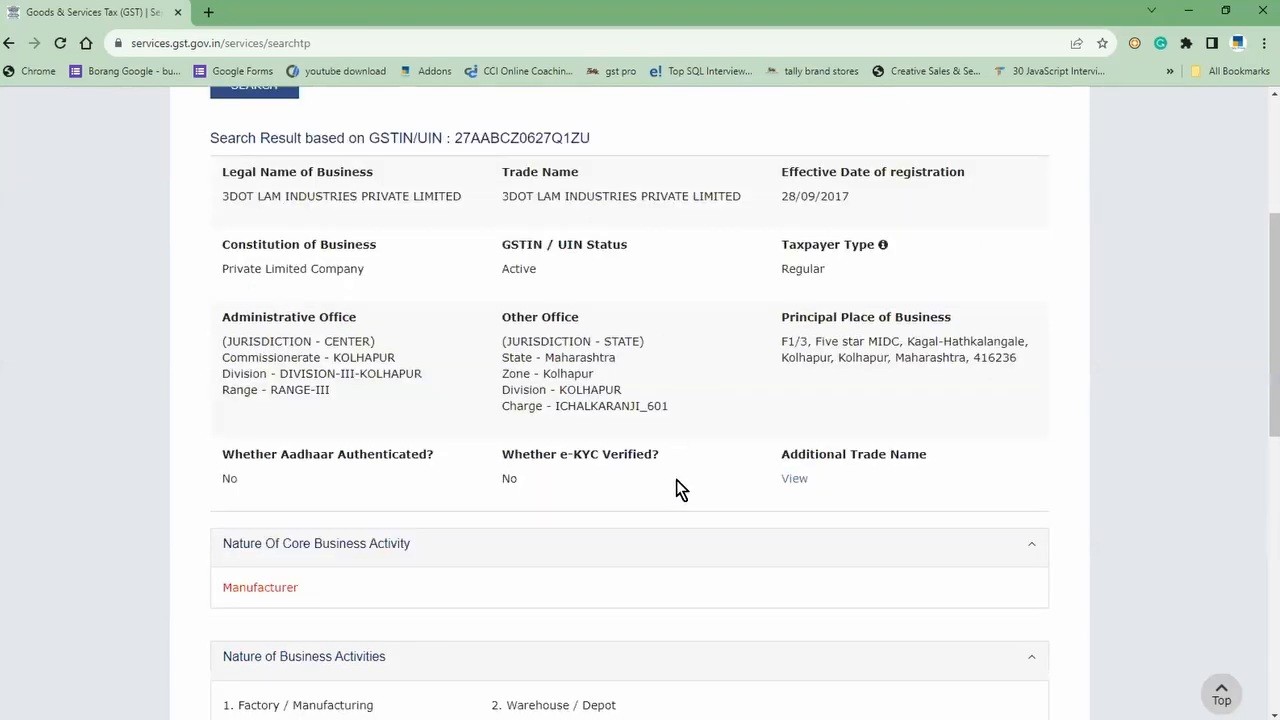
scroll(676, 488, "down", 2)
scroll(676, 488, "down", 2)
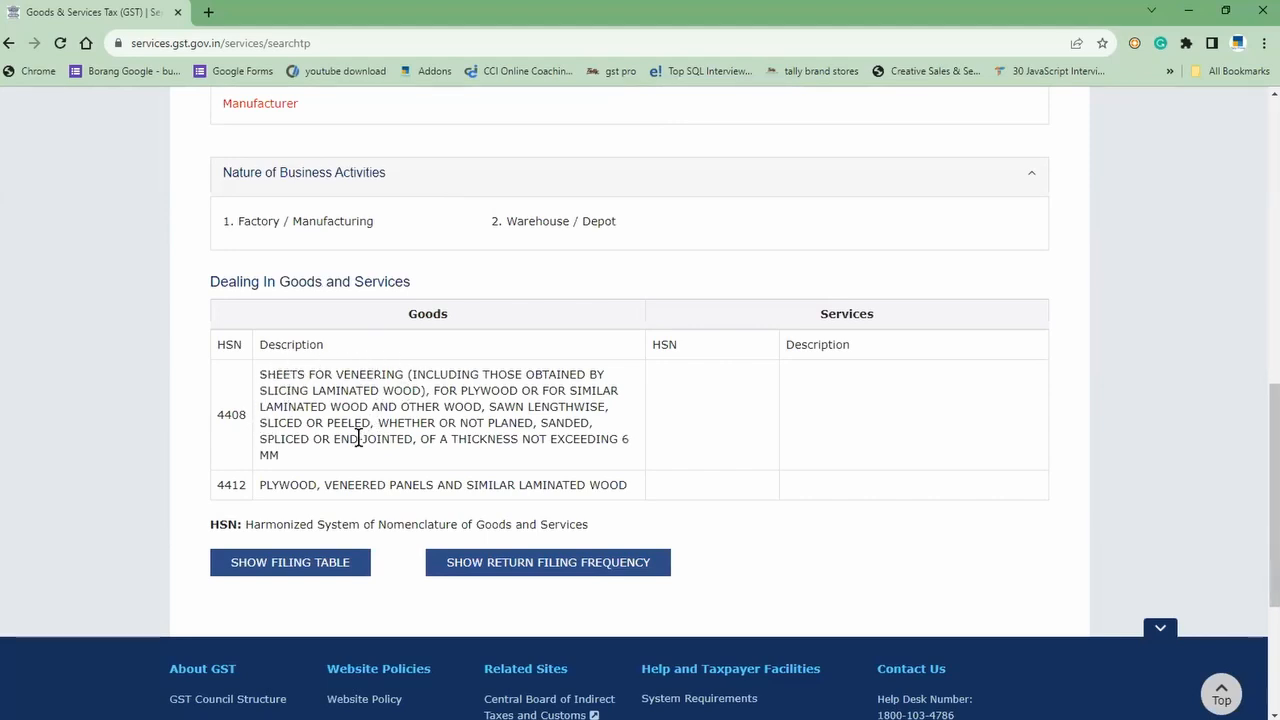
left_click(338, 574)
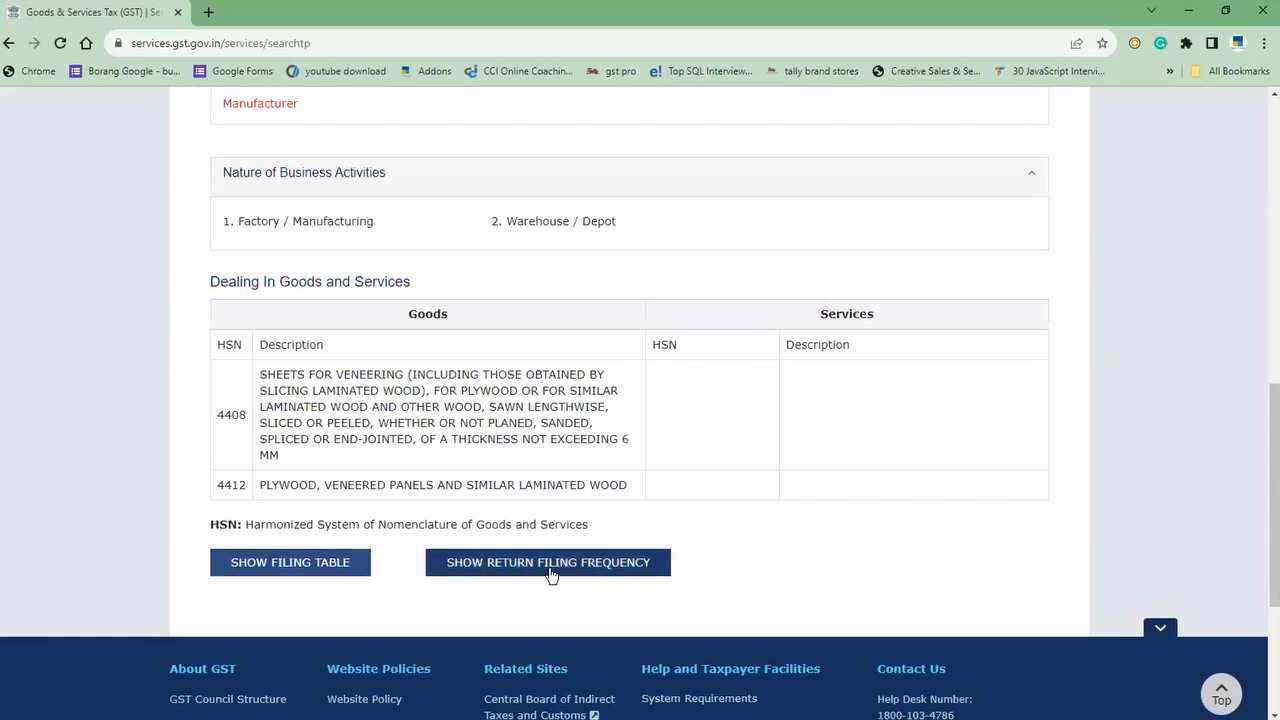
left_click(312, 566)
scroll(400, 542, "down", 1)
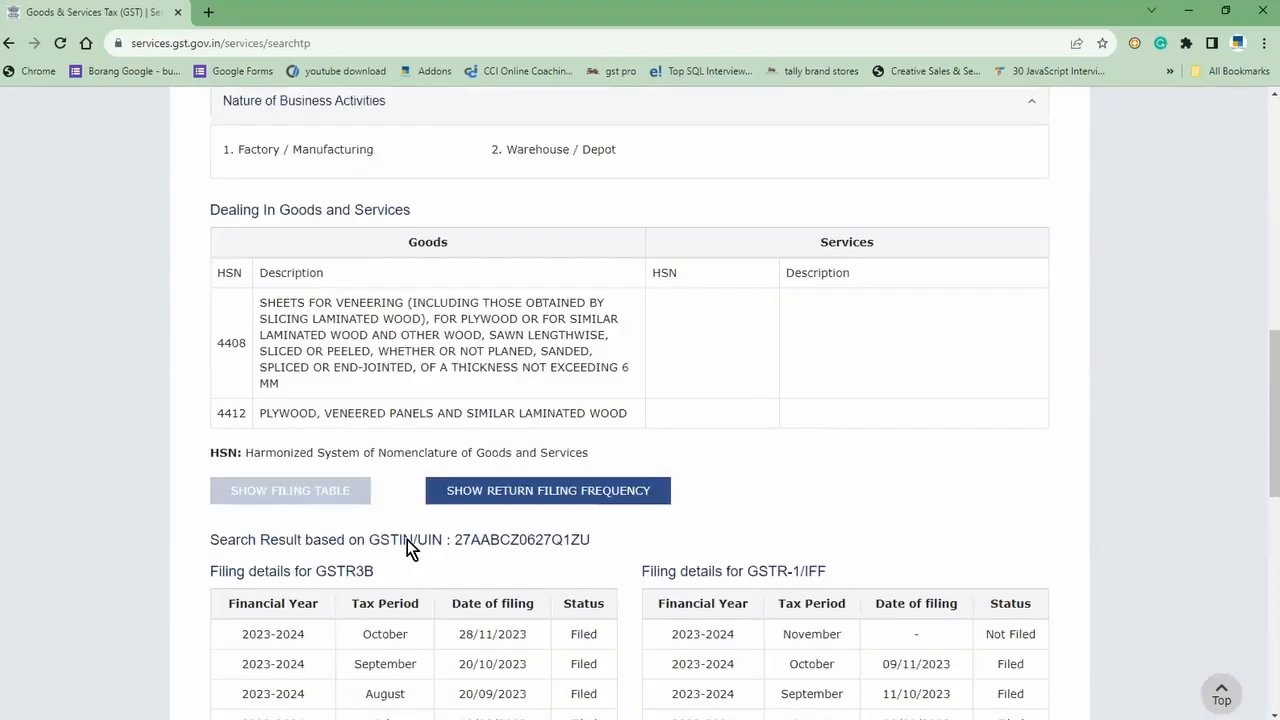
scroll(407, 540, "down", 3)
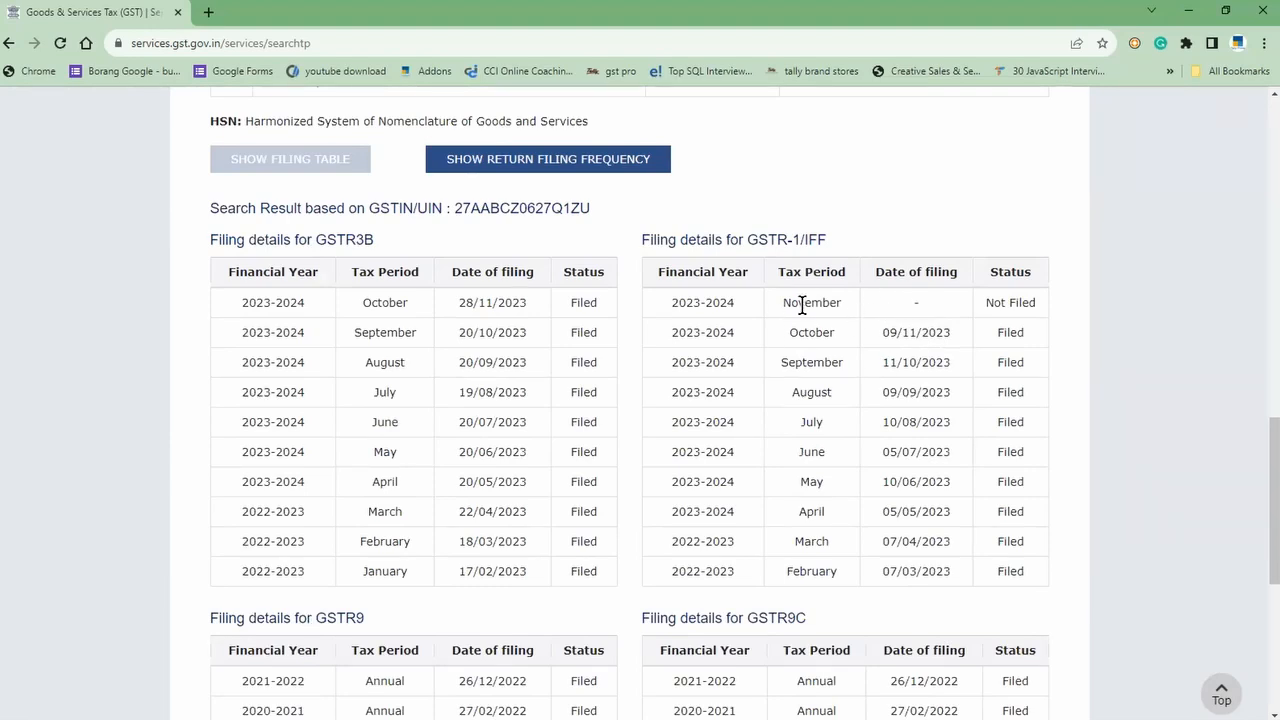
left_click_drag(806, 303, 1002, 304)
scroll(636, 460, "up", 1)
scroll(636, 460, "up", 2)
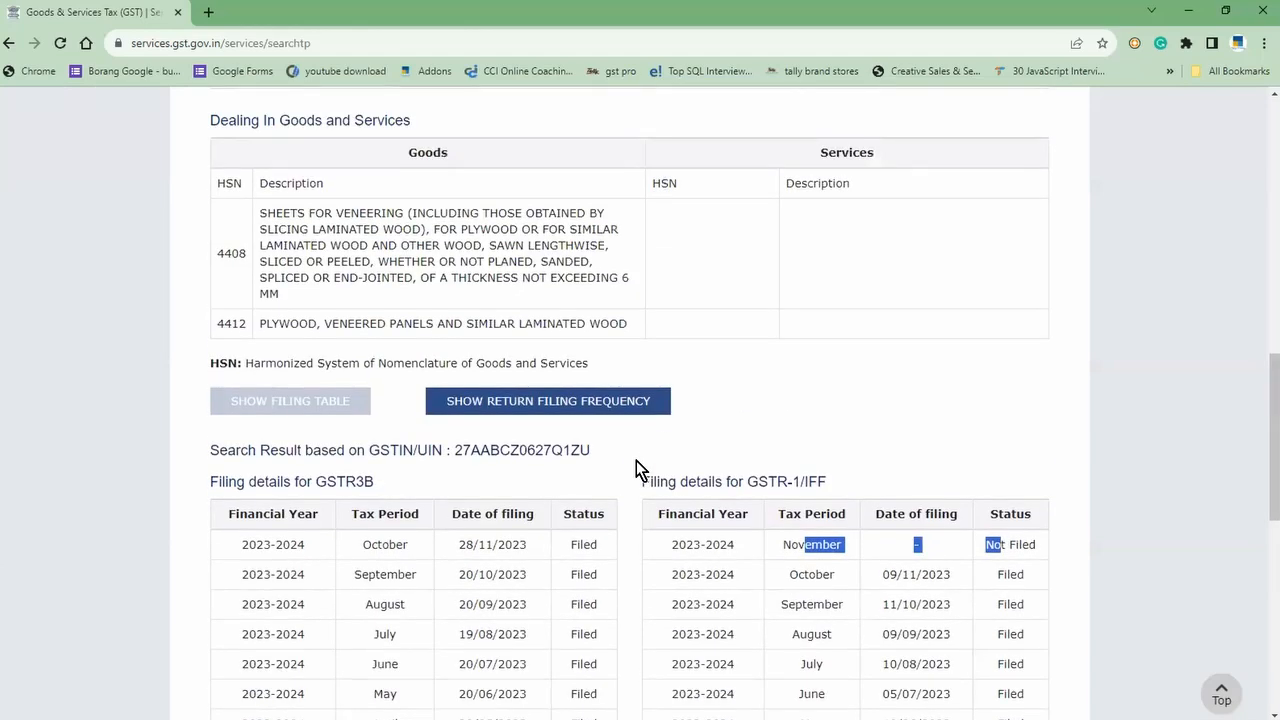
scroll(636, 460, "up", 9)
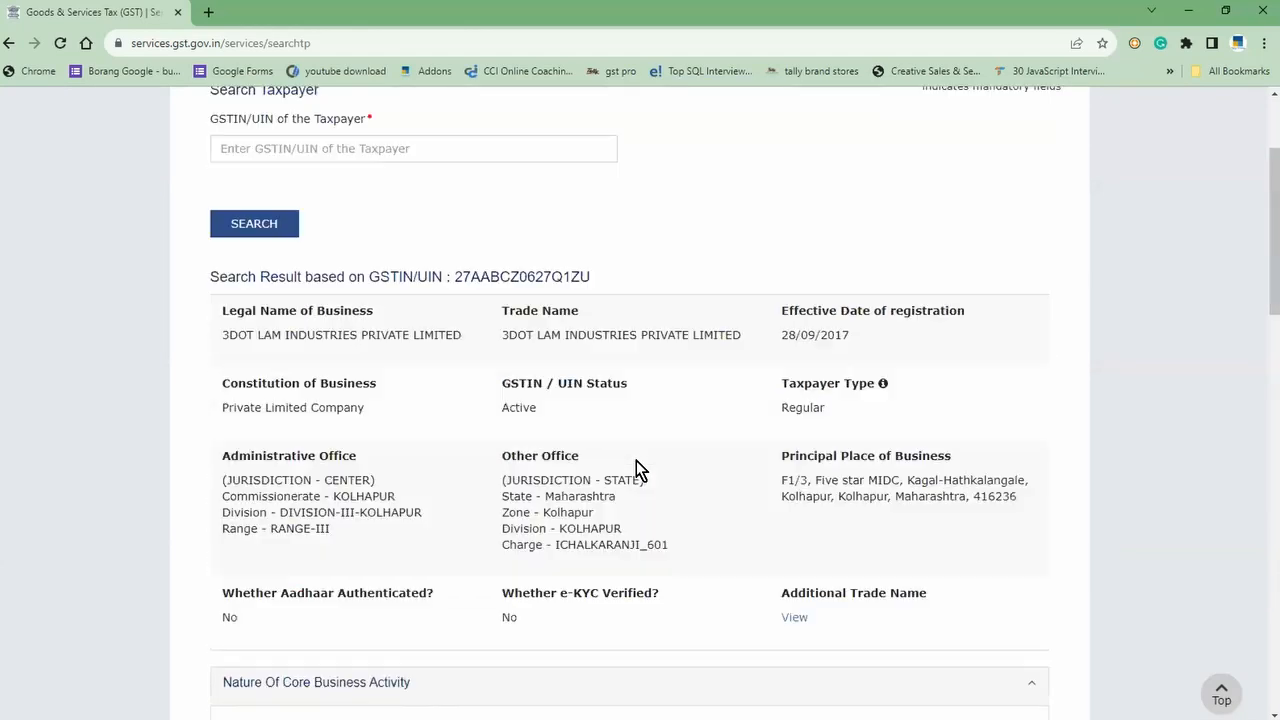
scroll(636, 460, "up", 1)
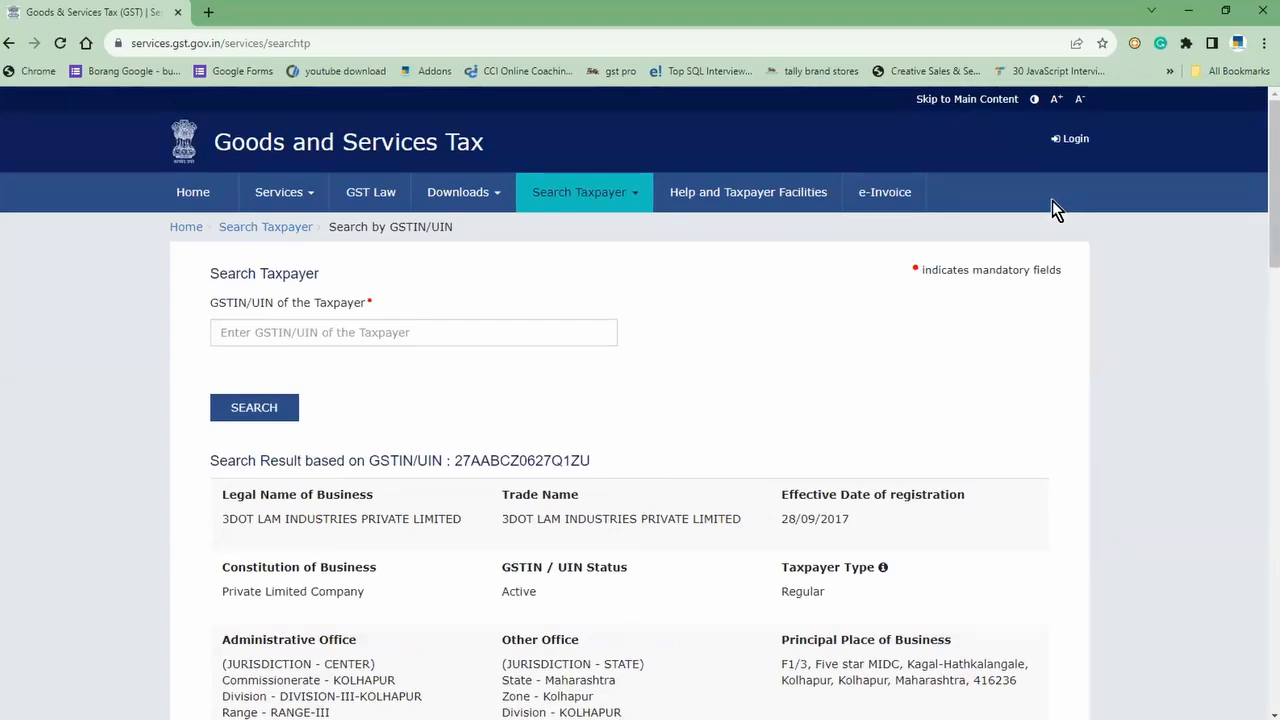
Step: Open the GST Portal login page, then return to TallyPrime's ledger alteration
left_click(1070, 140)
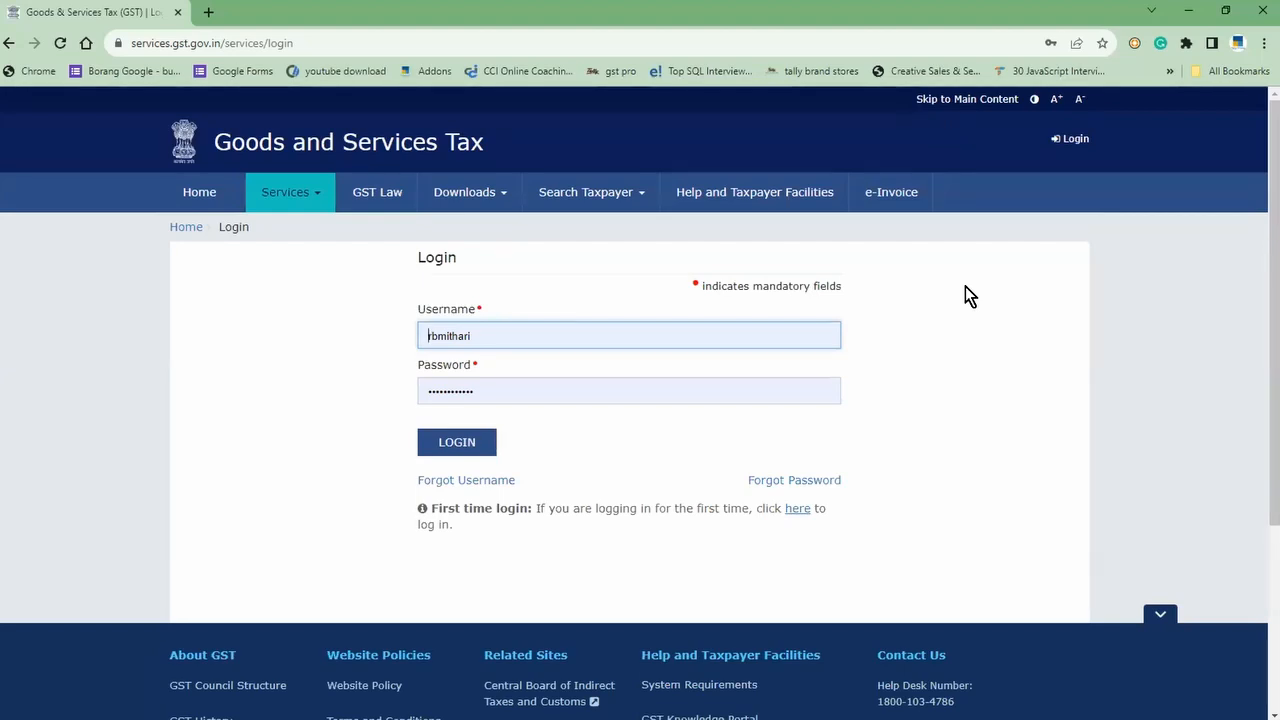
key("alt+Tab")
key("alt+Tab")
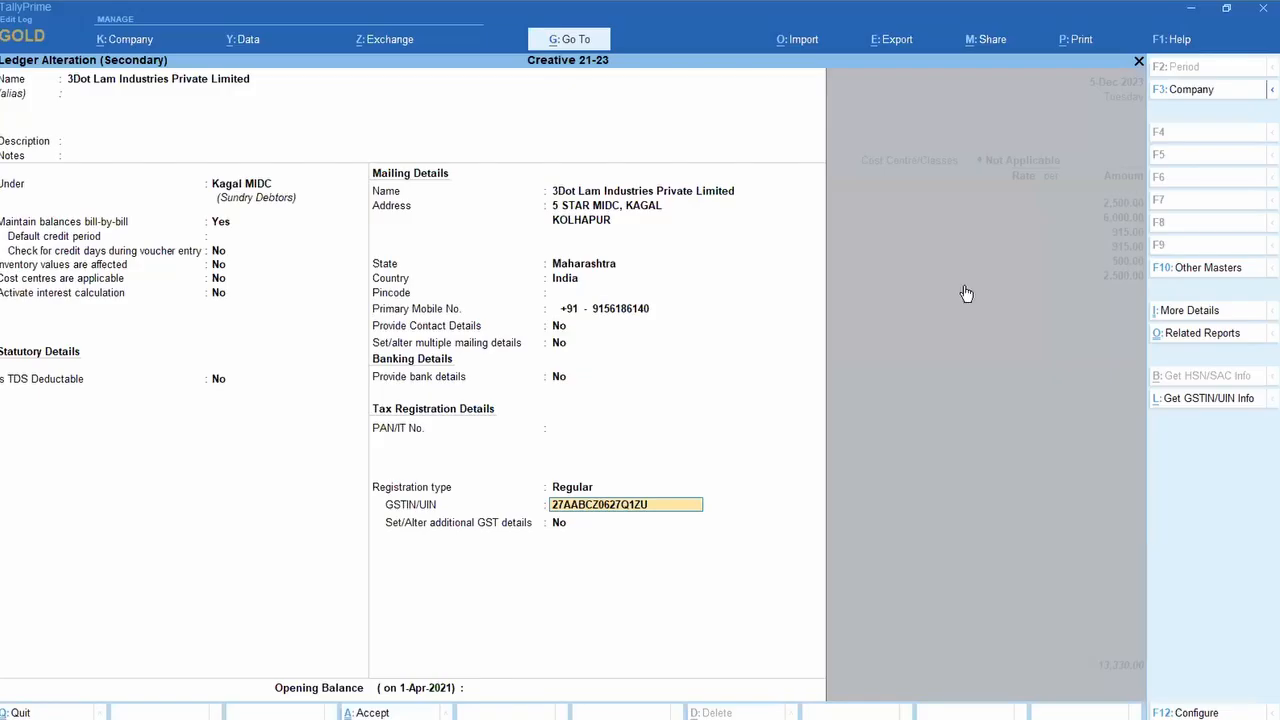
Step: Close the ledger alteration and discard the unsaved purchase voucher
key("Escape")
key("y")
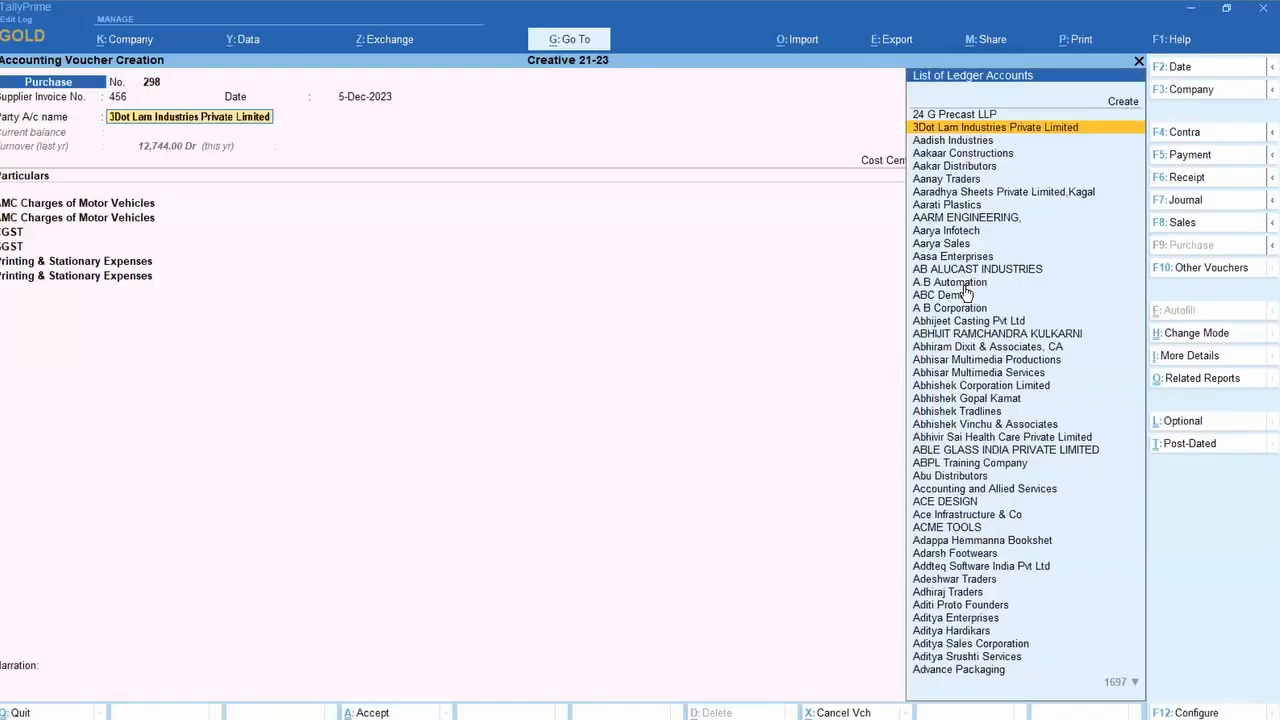
key("Escape")
key("y")
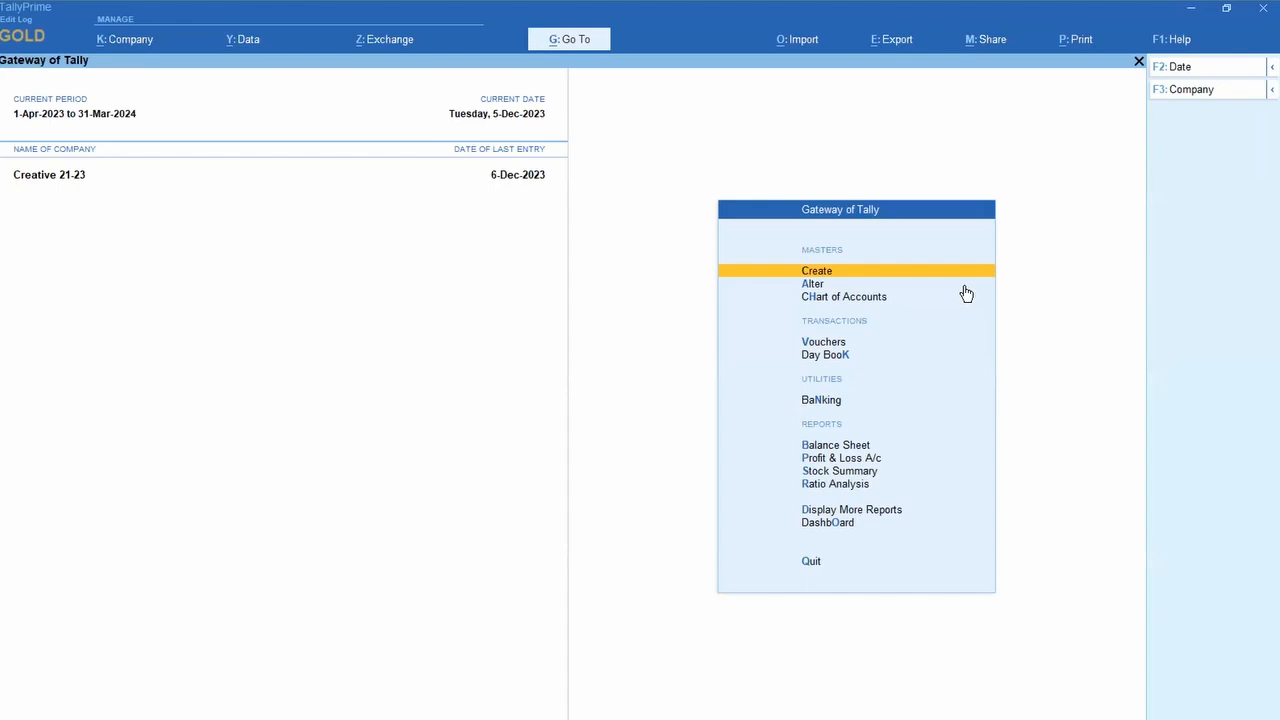
Step: Quit TallyPrime from the Gateway and reveal the Windows desktop
key("Escape")
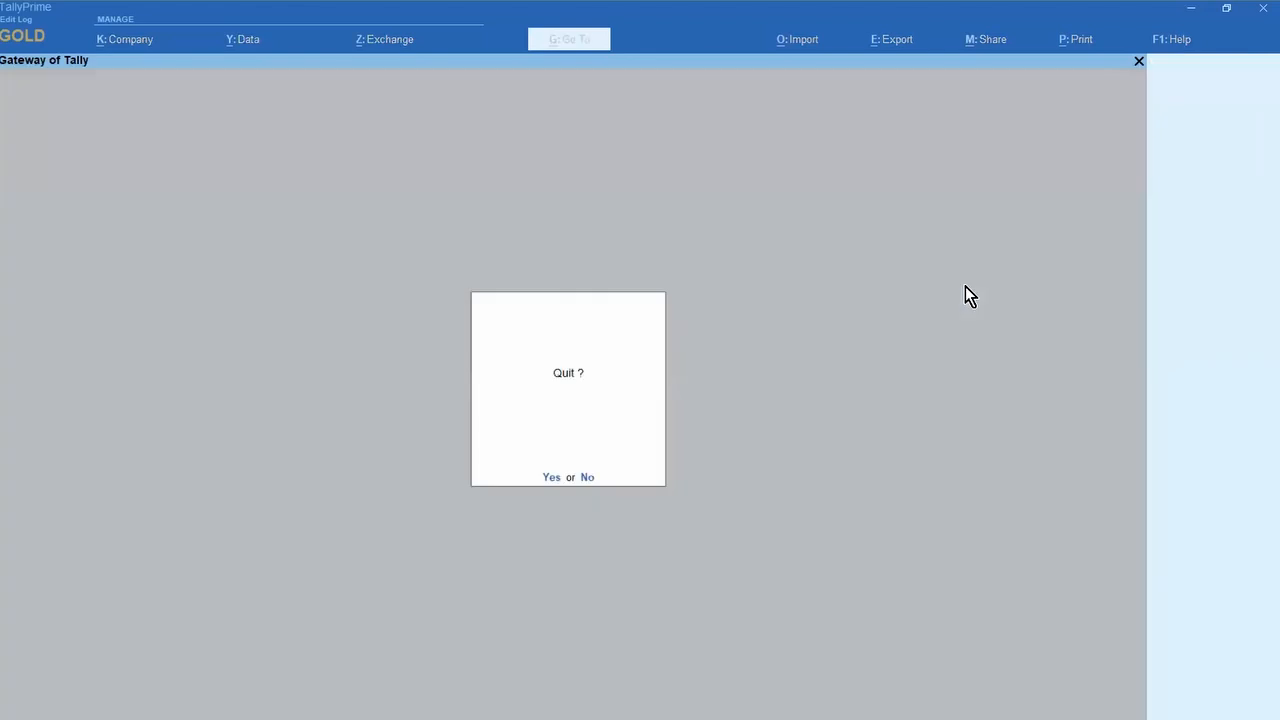
key("y")
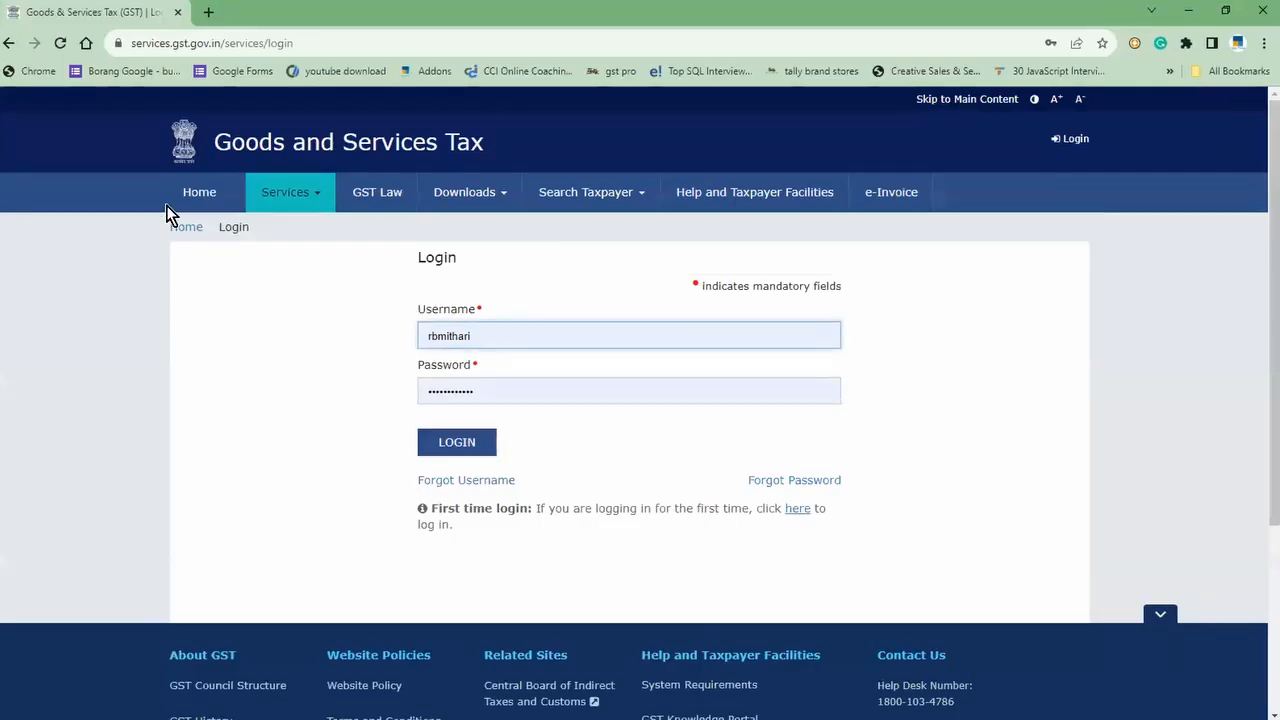
key("super+d")
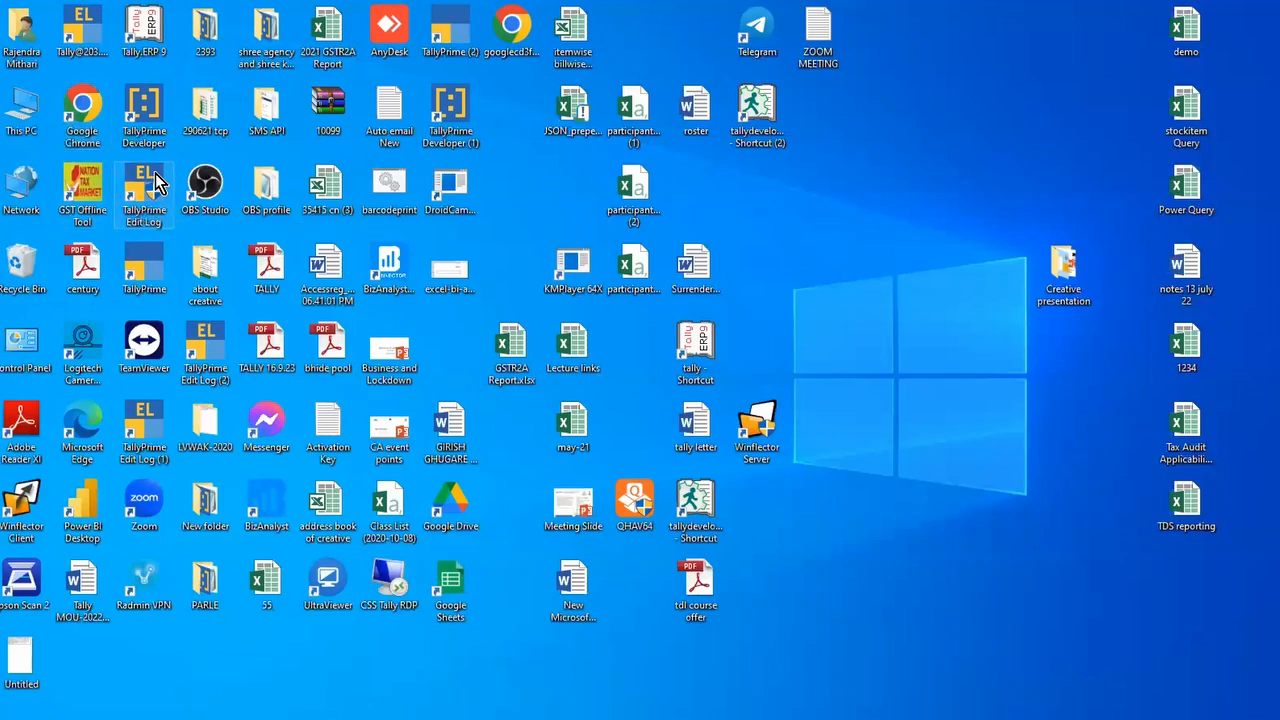
Step: Launch TallyPrime Edit Log and log into company Creative 21-23 with the user credentials
double_click(145, 185)
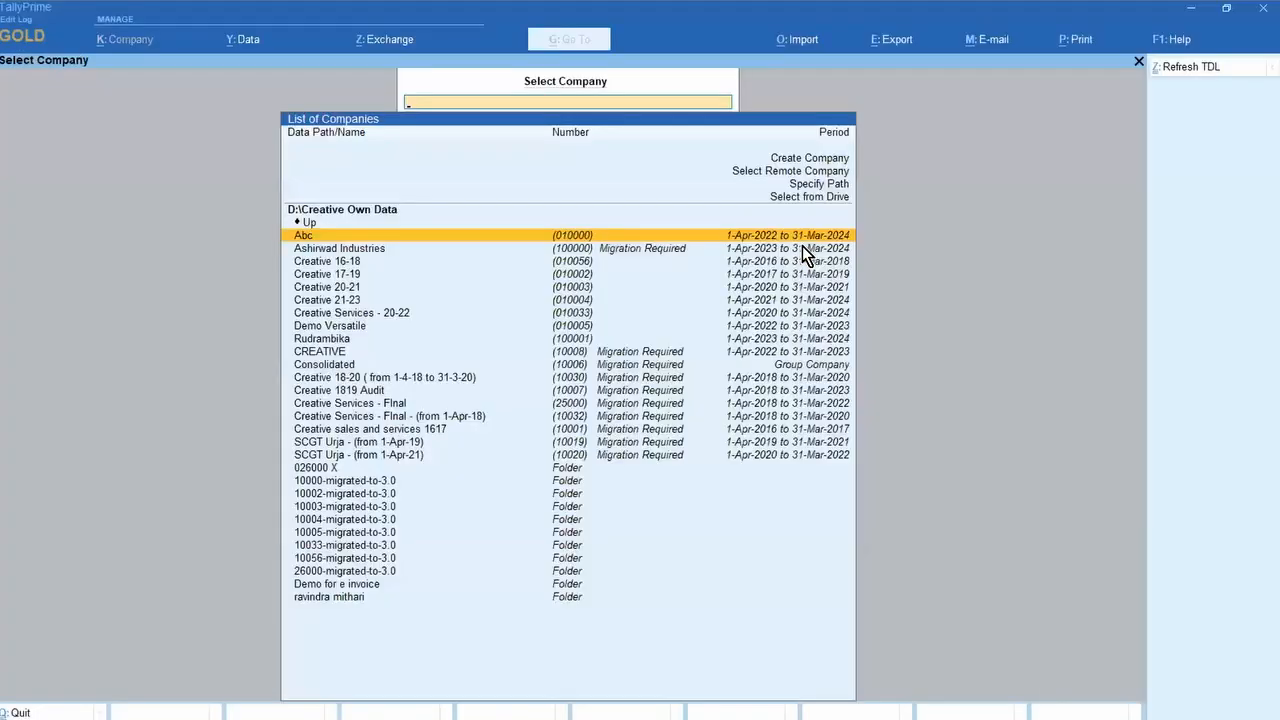
key("Down")
key("Down")
key("Down")
key("Down")
key("Down")
key("Return")
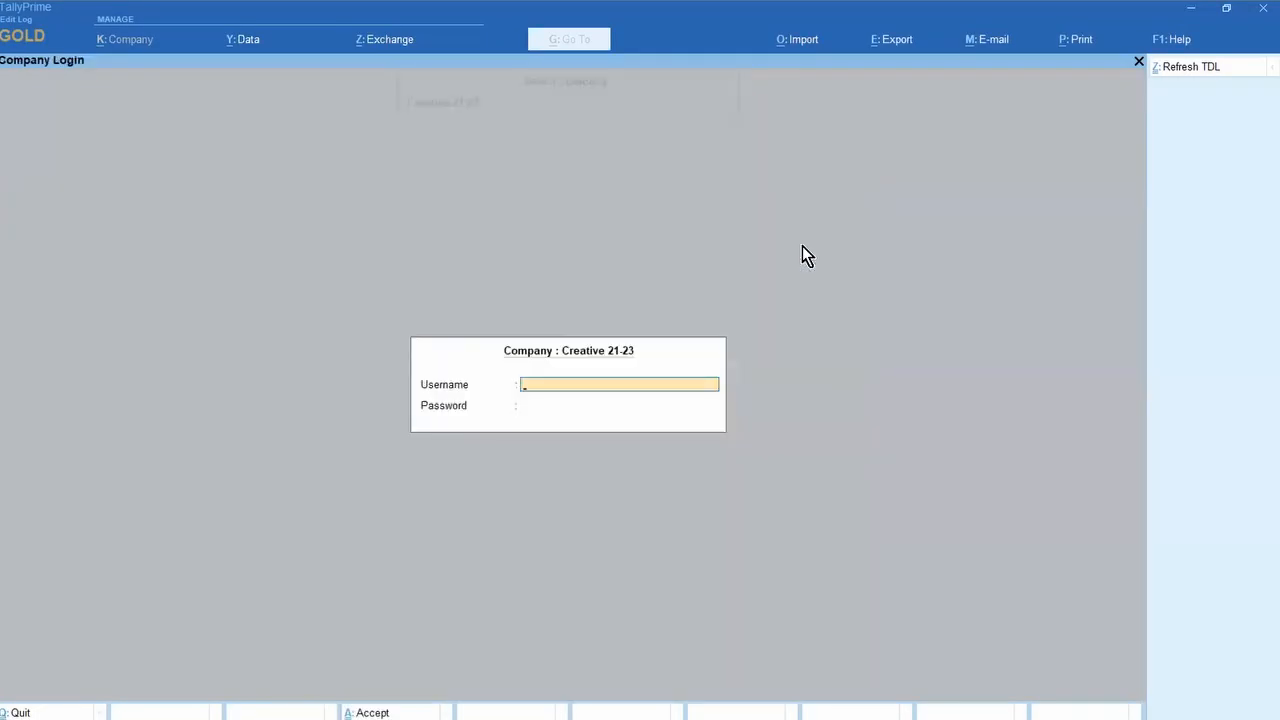
type("AD")
key("BackSpace")
key("BackSpace")
key("BackSpace")
type("admin")
key("Return")
type("1234")
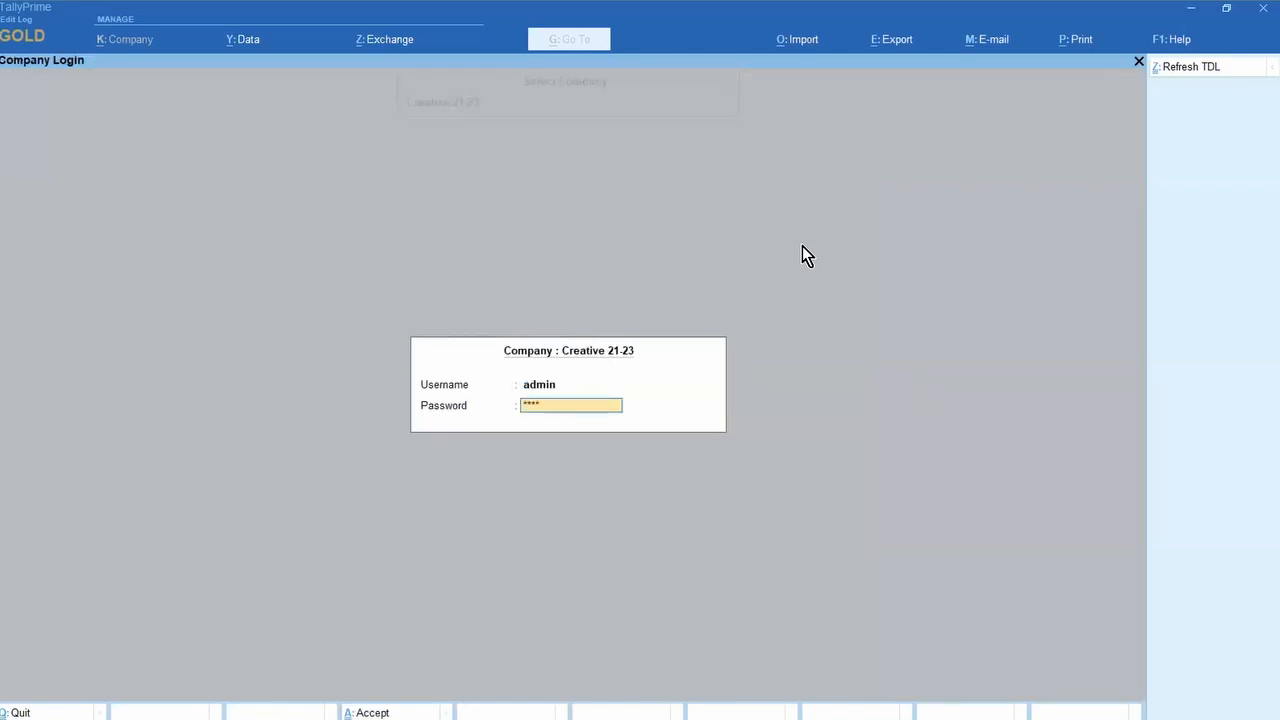
key("Return")
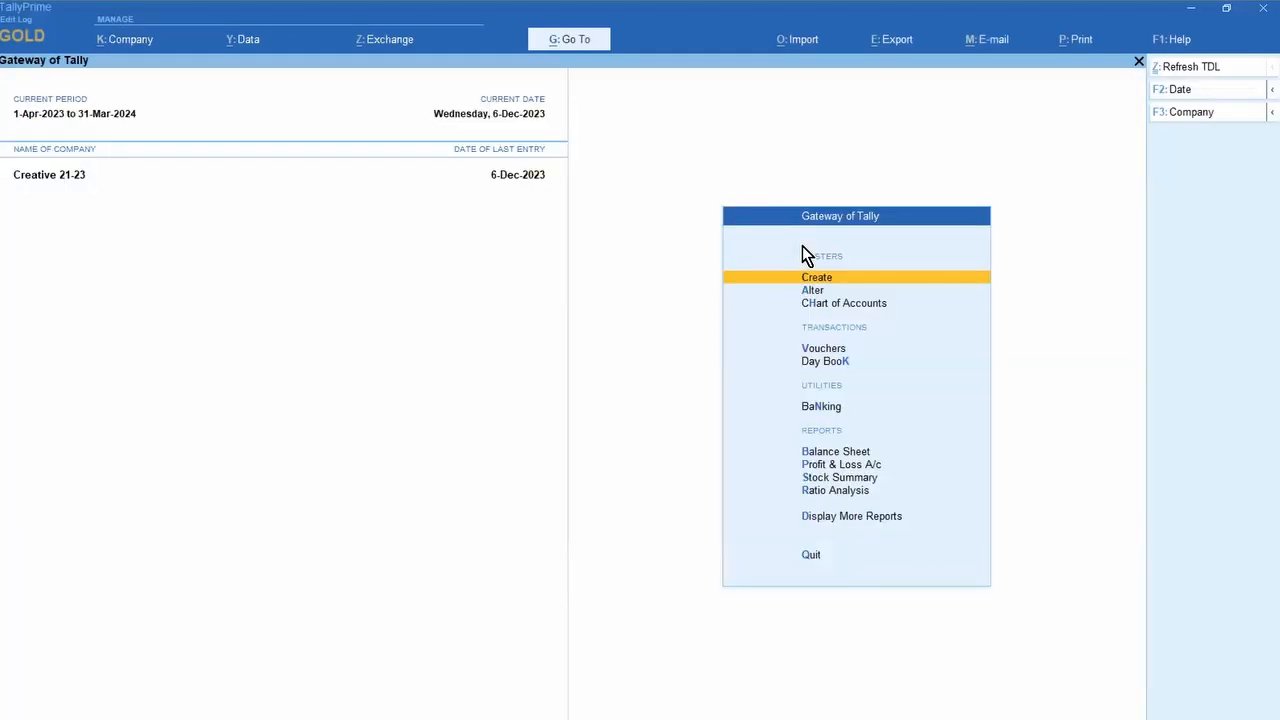
Step: Fetch 3Dot Lam Industries' GSTIN details from the portal via ledger alteration and review them
key("Down")
key("Return")
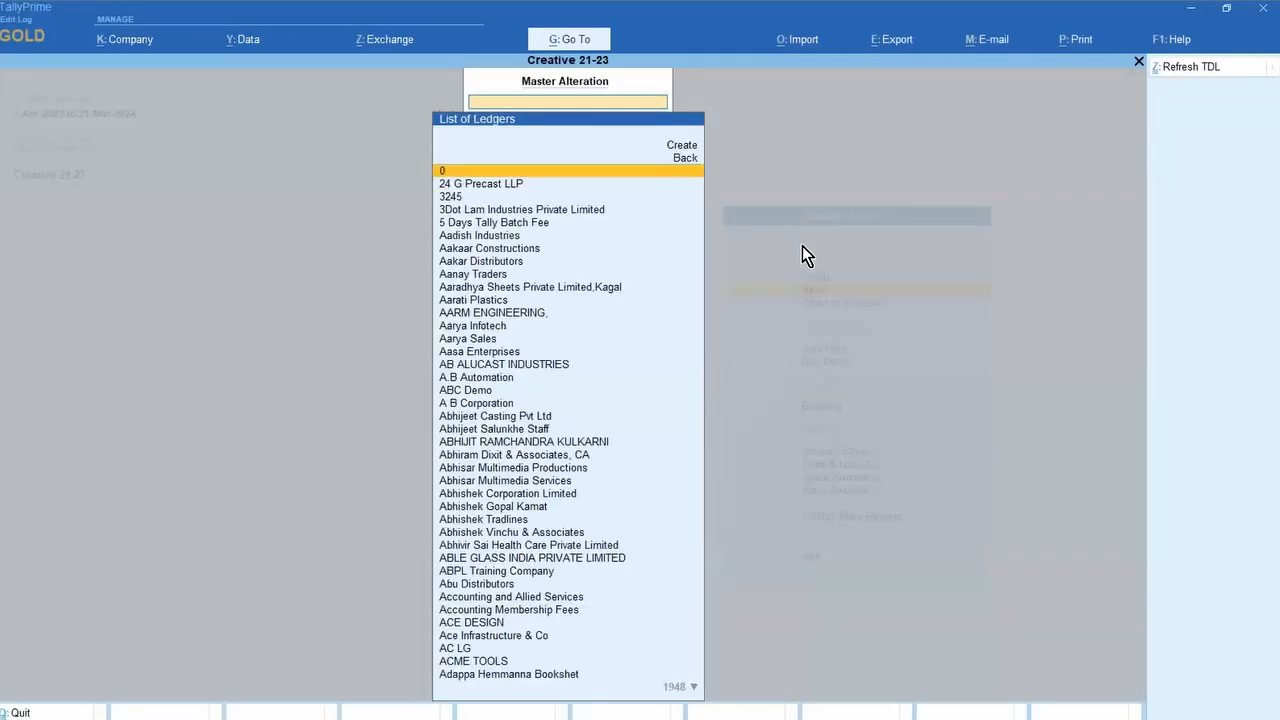
key("Down")
key("Return")
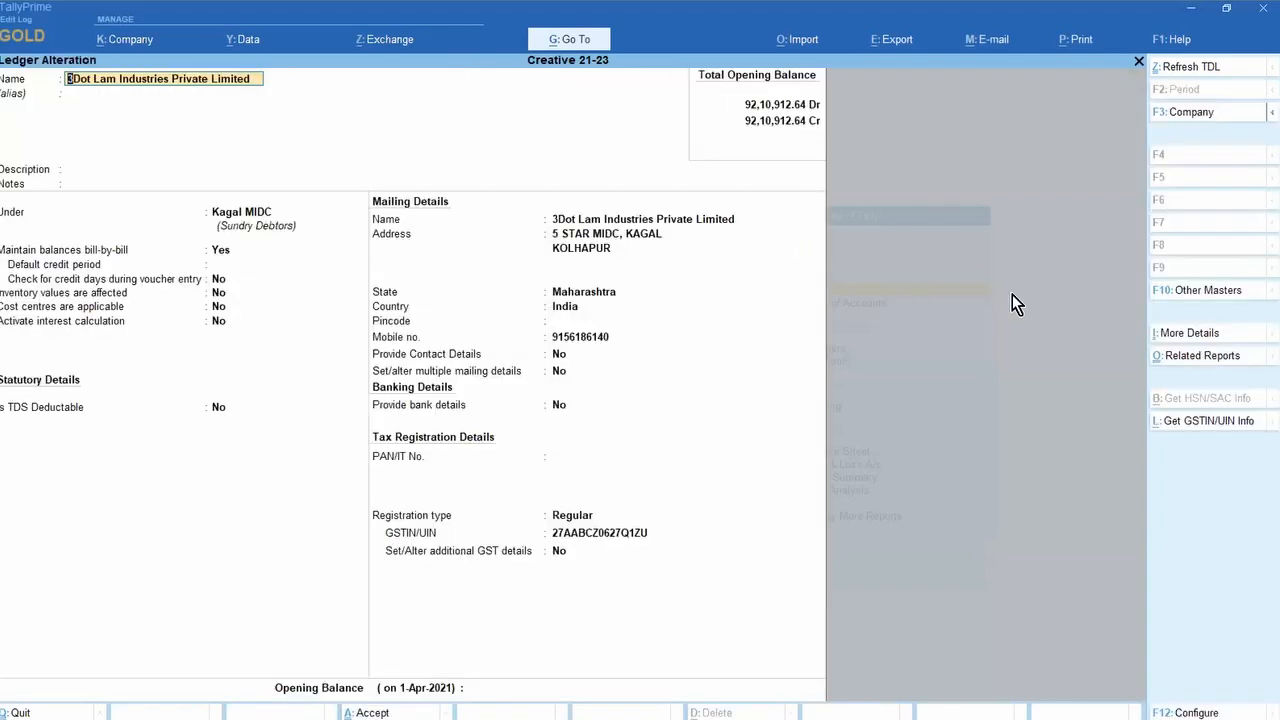
left_click(1196, 422)
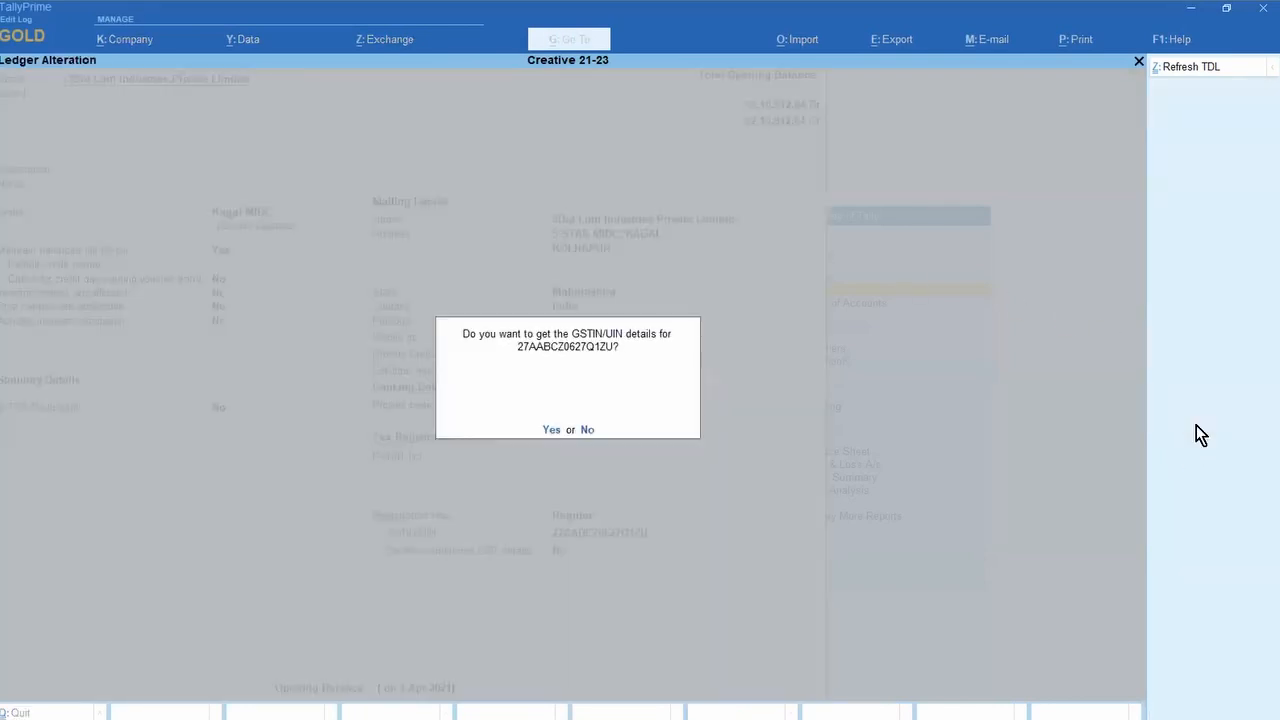
key("y")
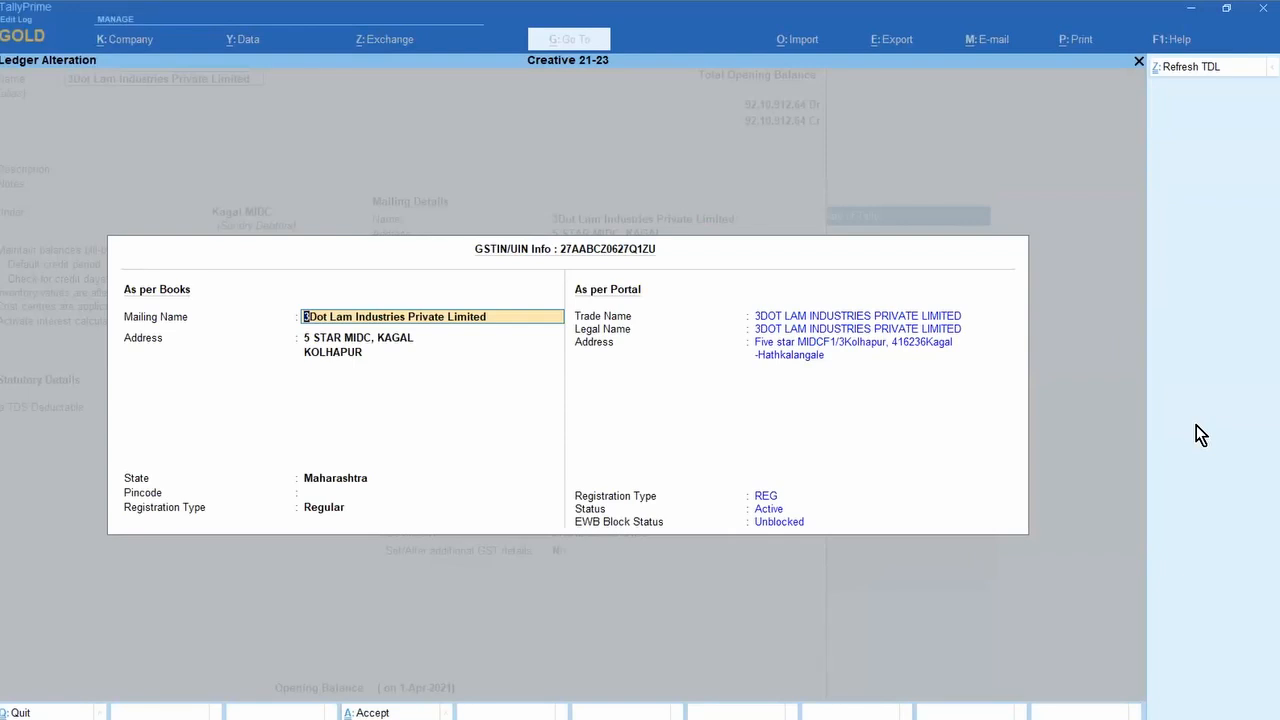
key("Escape")
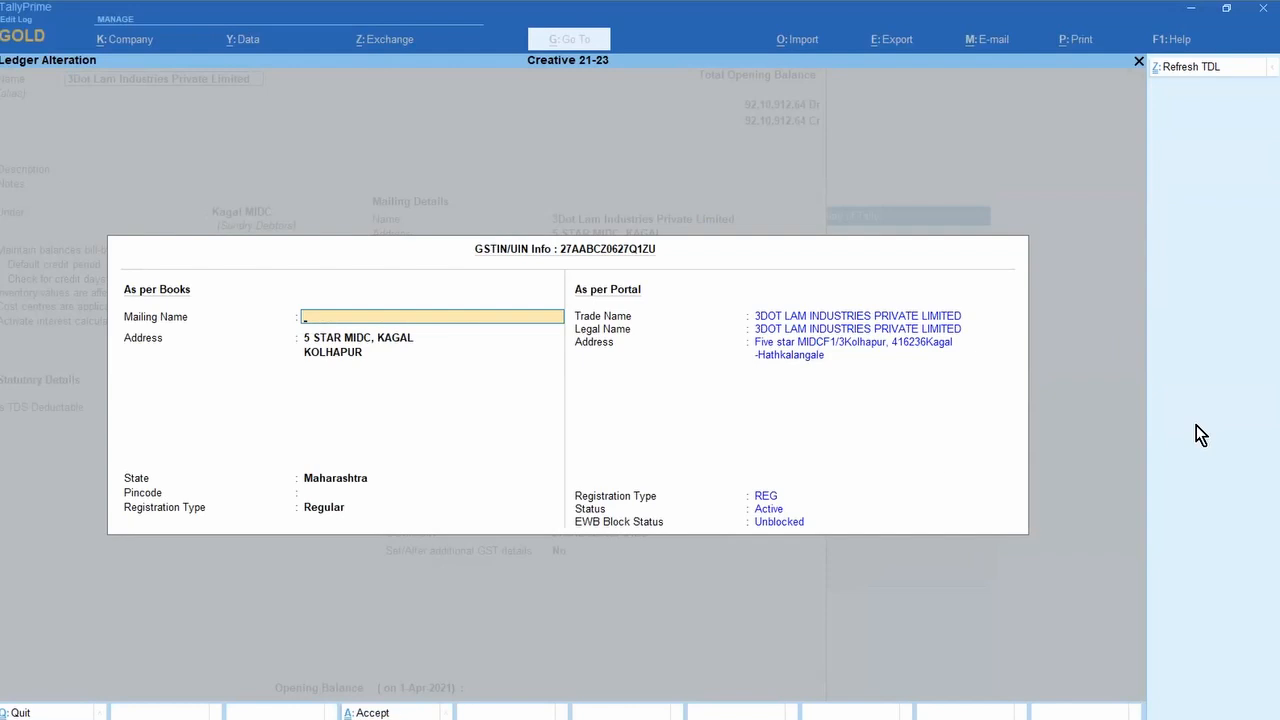
key("Escape")
key("Return")
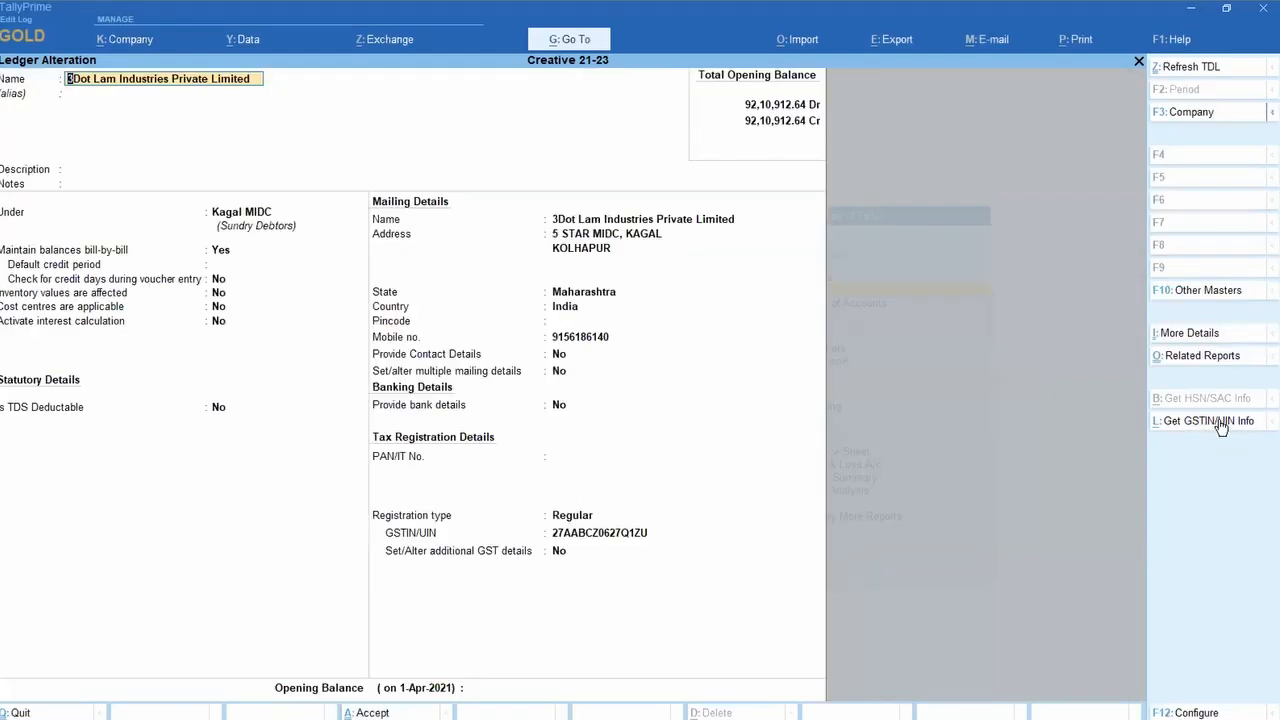
Step: Decline a second GSTIN fetch, exit to the List of Ledgers, and switch to the browser
left_click(1220, 422)
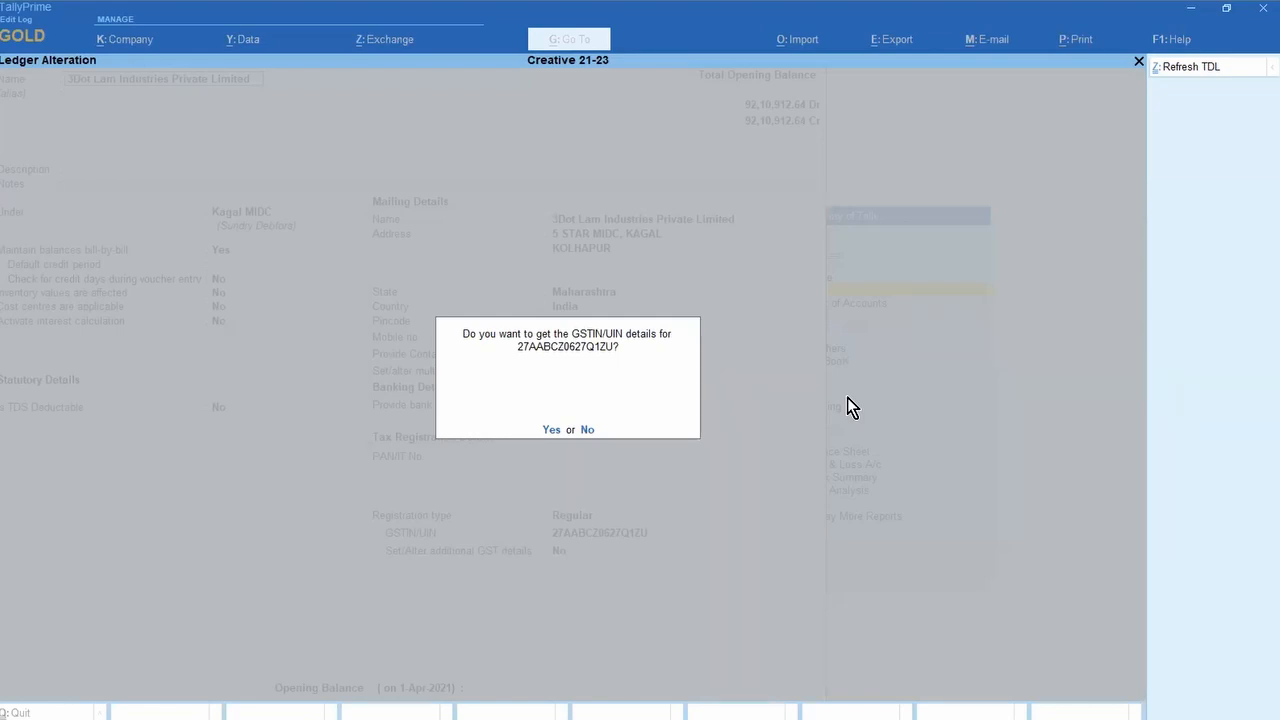
key("n")
key("Escape")
key("y")
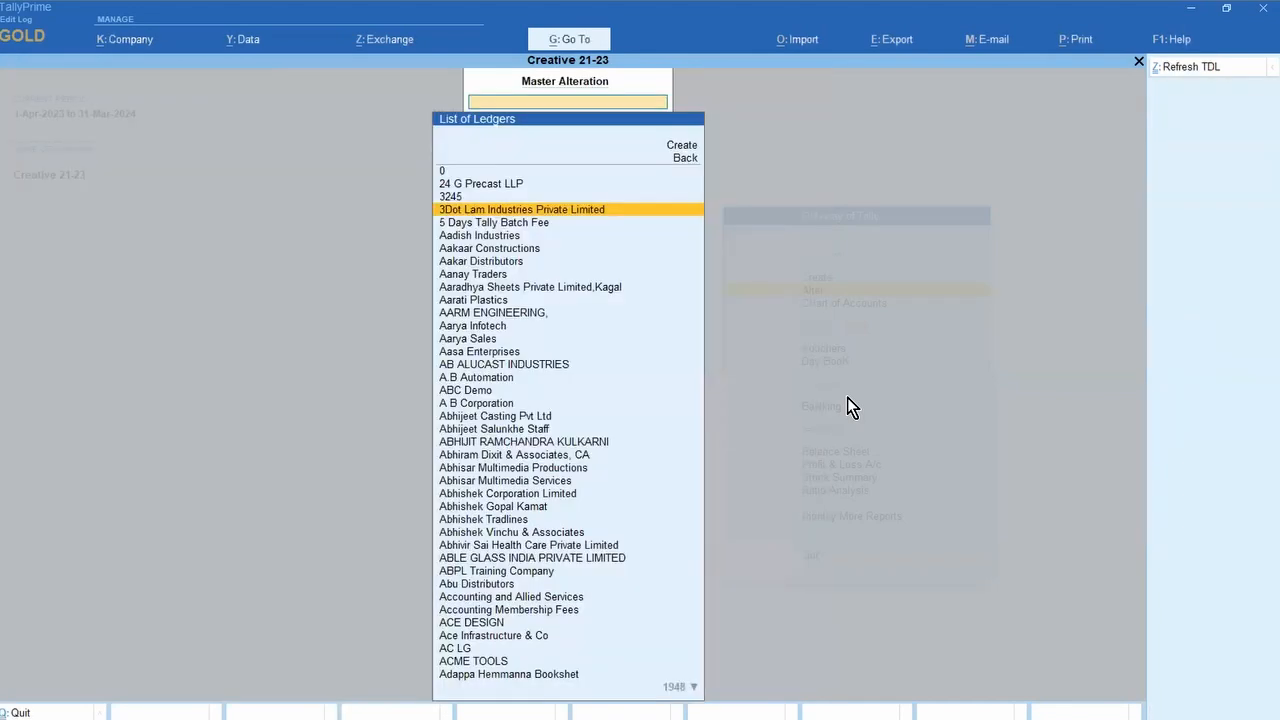
key("alt+Tab")
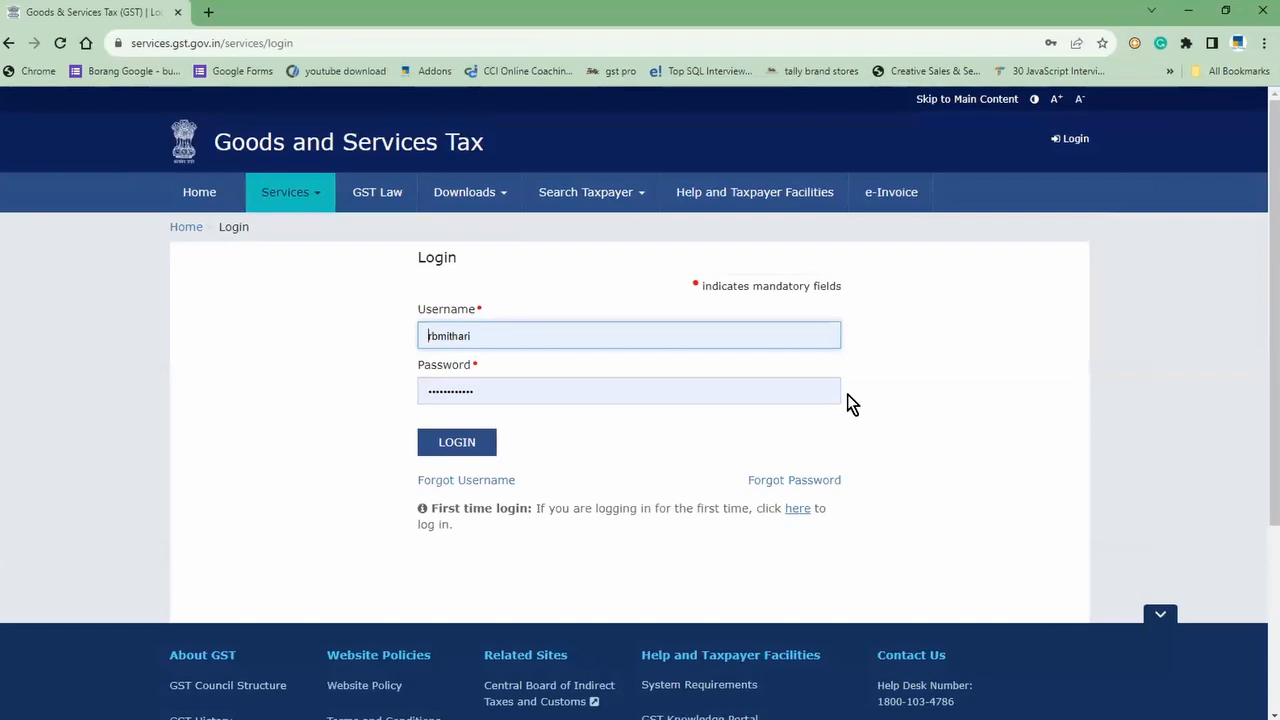
Step: Visit the e-Invoice page, then search 'EWAYBILL' and open the ewaybillgst.gov.in E-Waybill System site
left_click(913, 206)
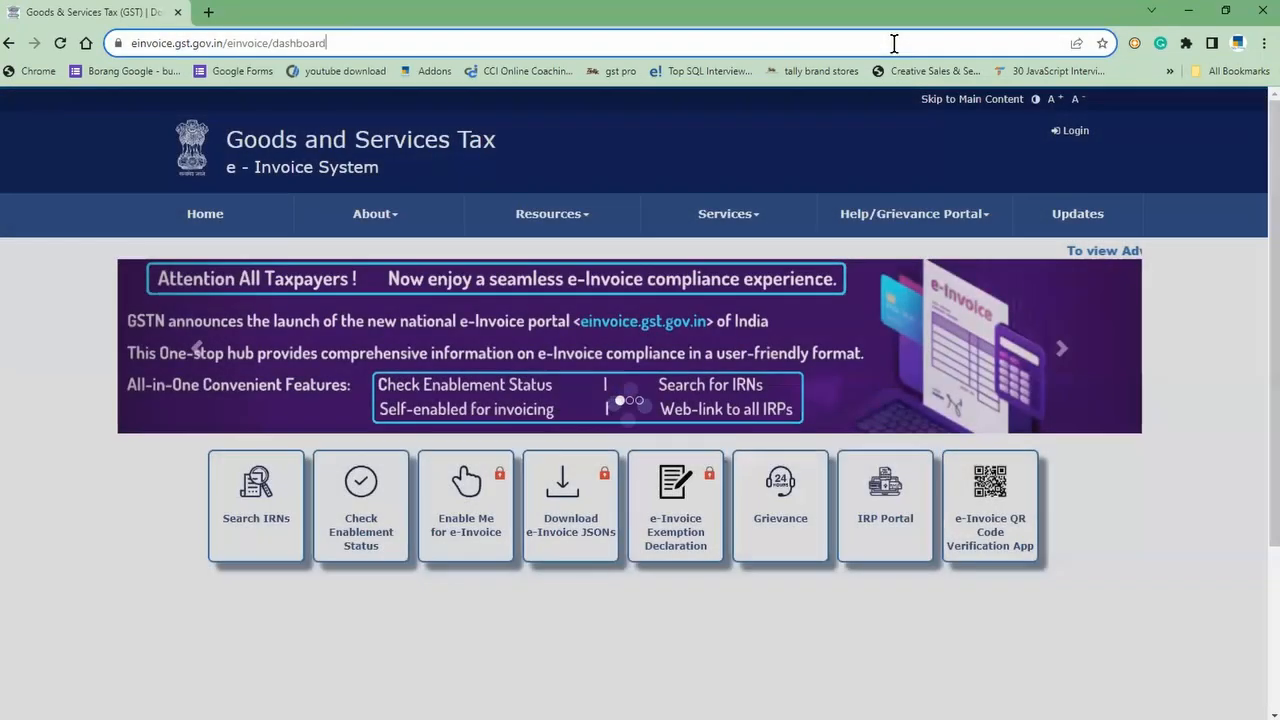
left_click(894, 43)
type("EWA")
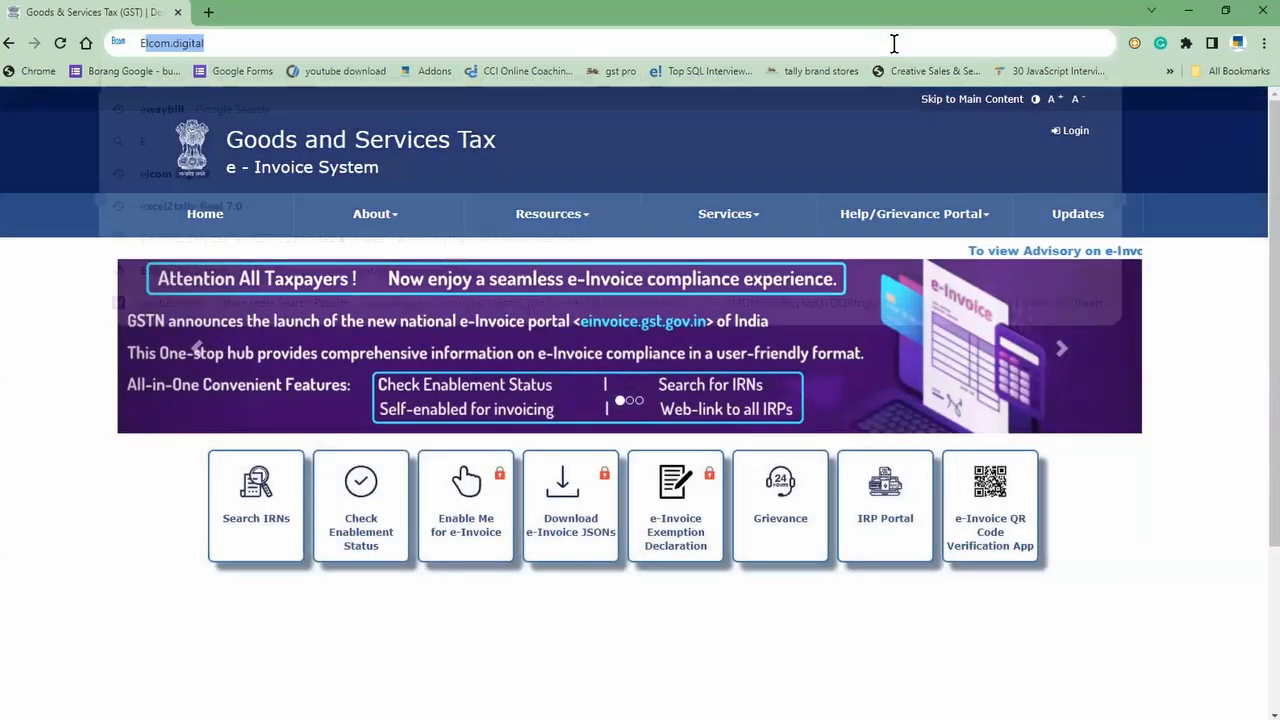
type("YBILL")
key("Return")
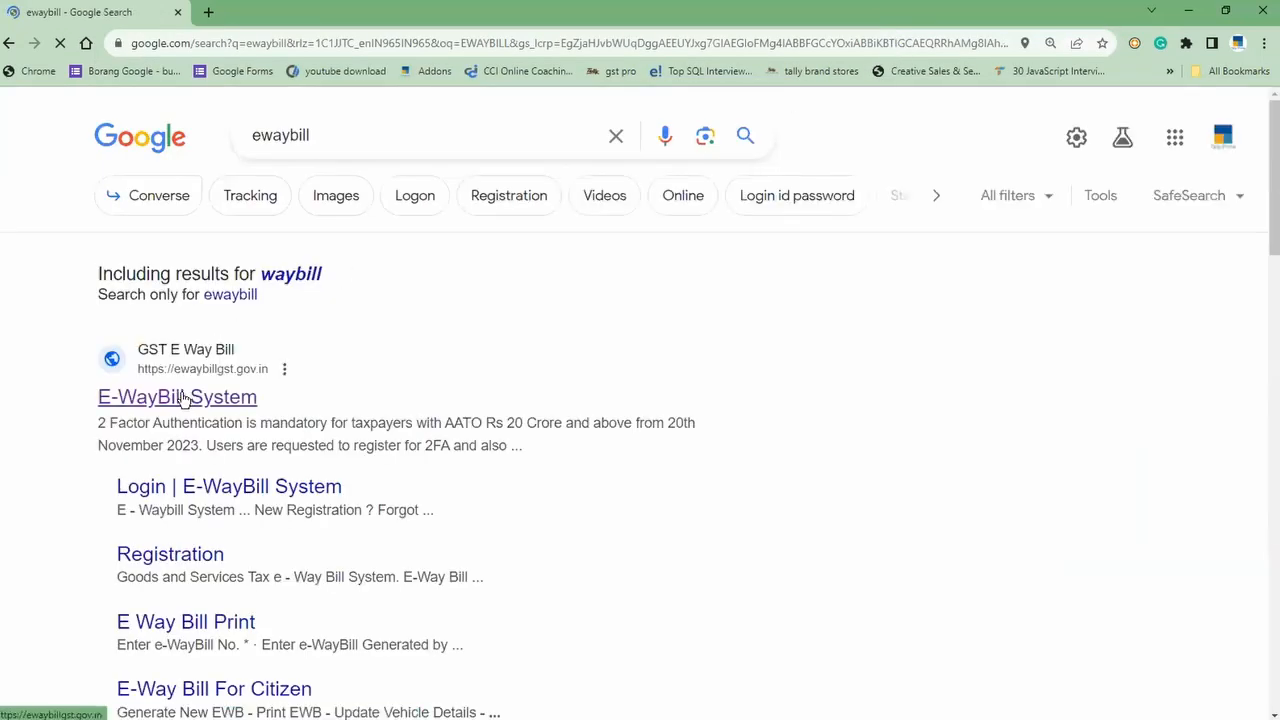
left_click(181, 398)
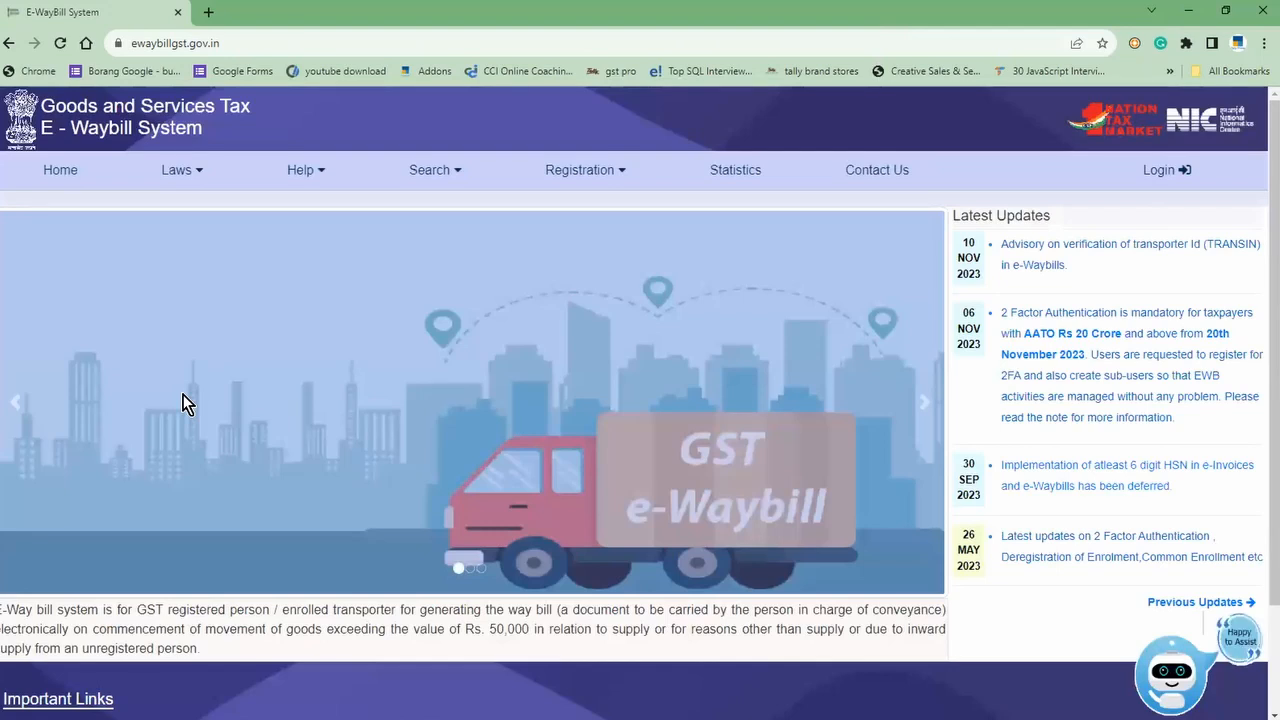
left_click(1150, 175)
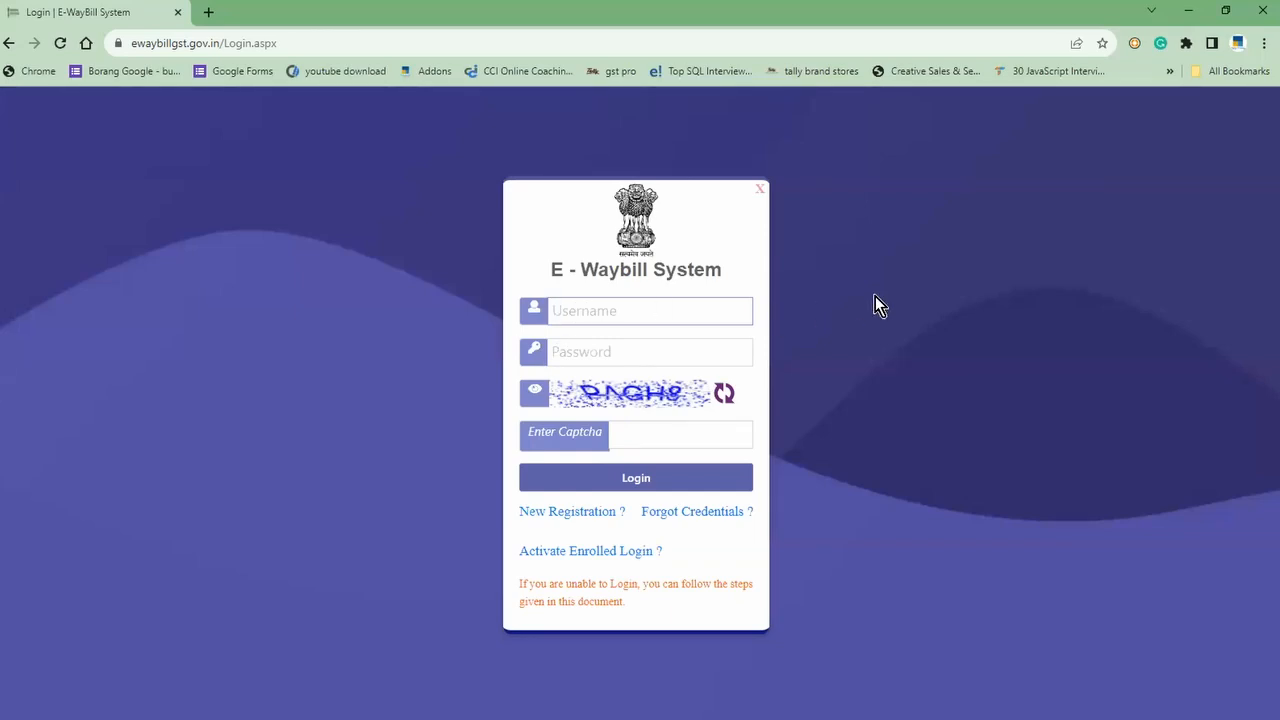
key("Tab")
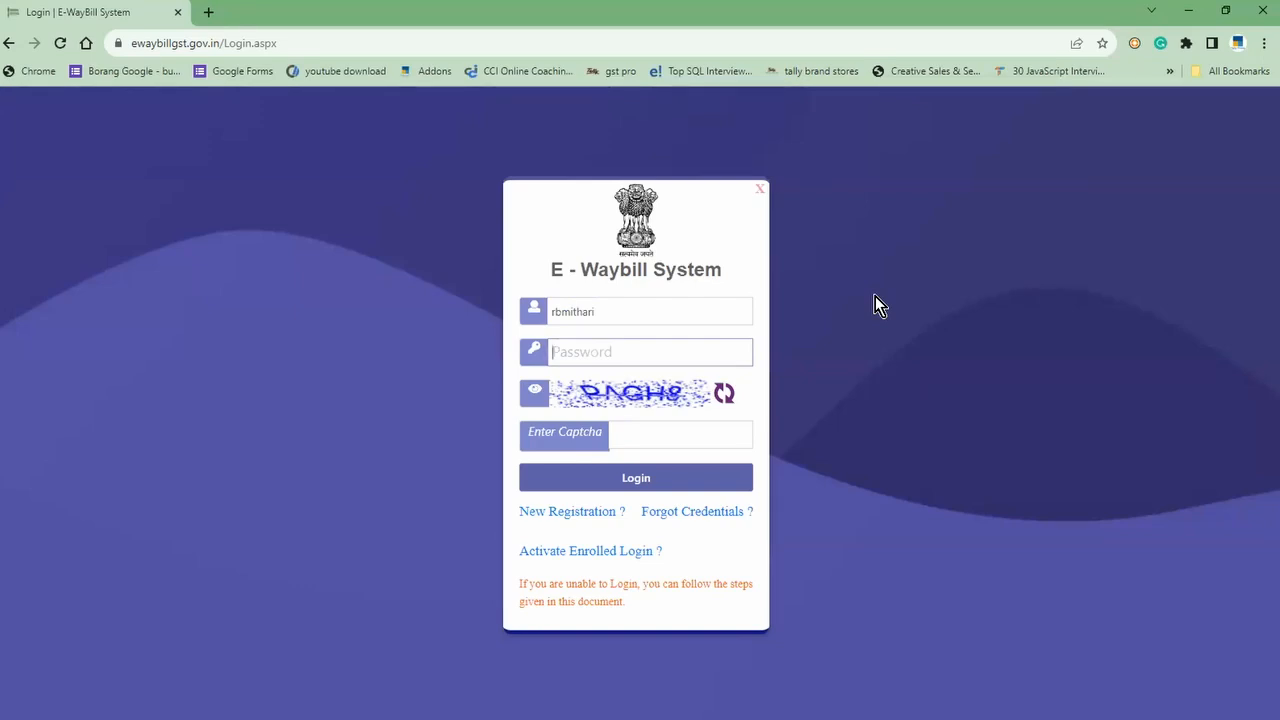
type("••")
key("ctrl+a")
type("•••••••••••")
key("Tab")
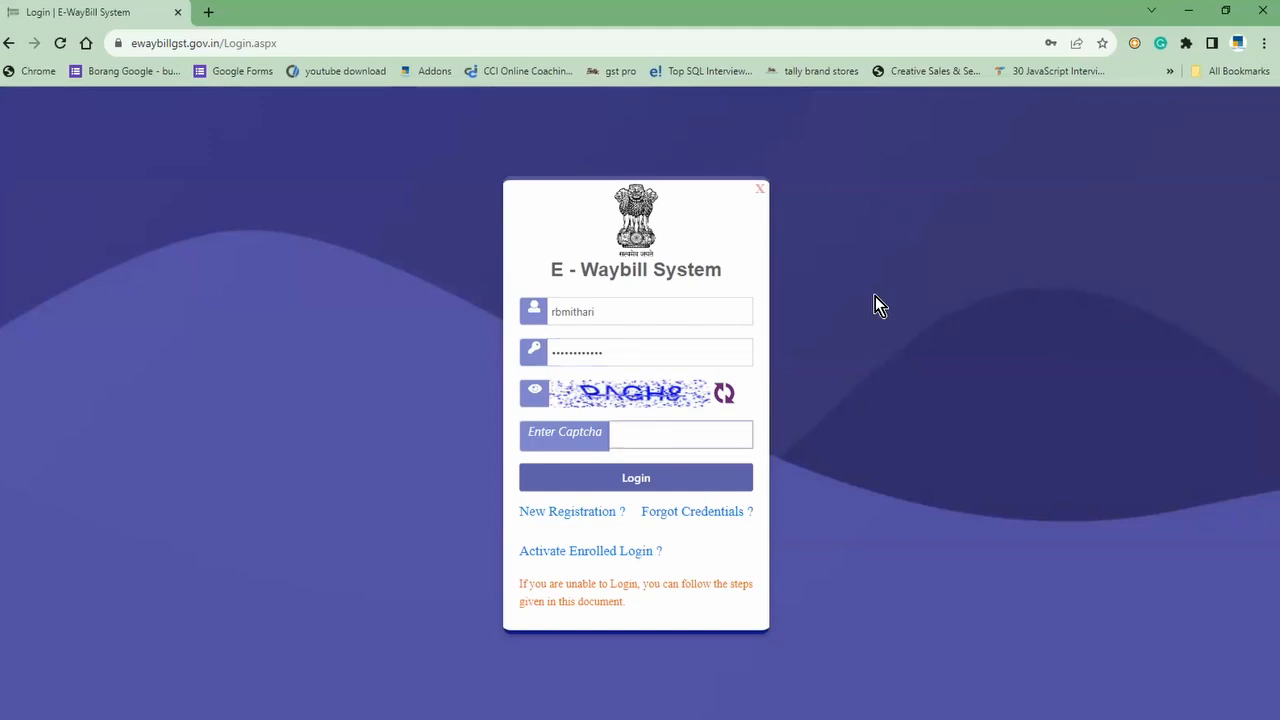
type("pNGH8")
key("Return")
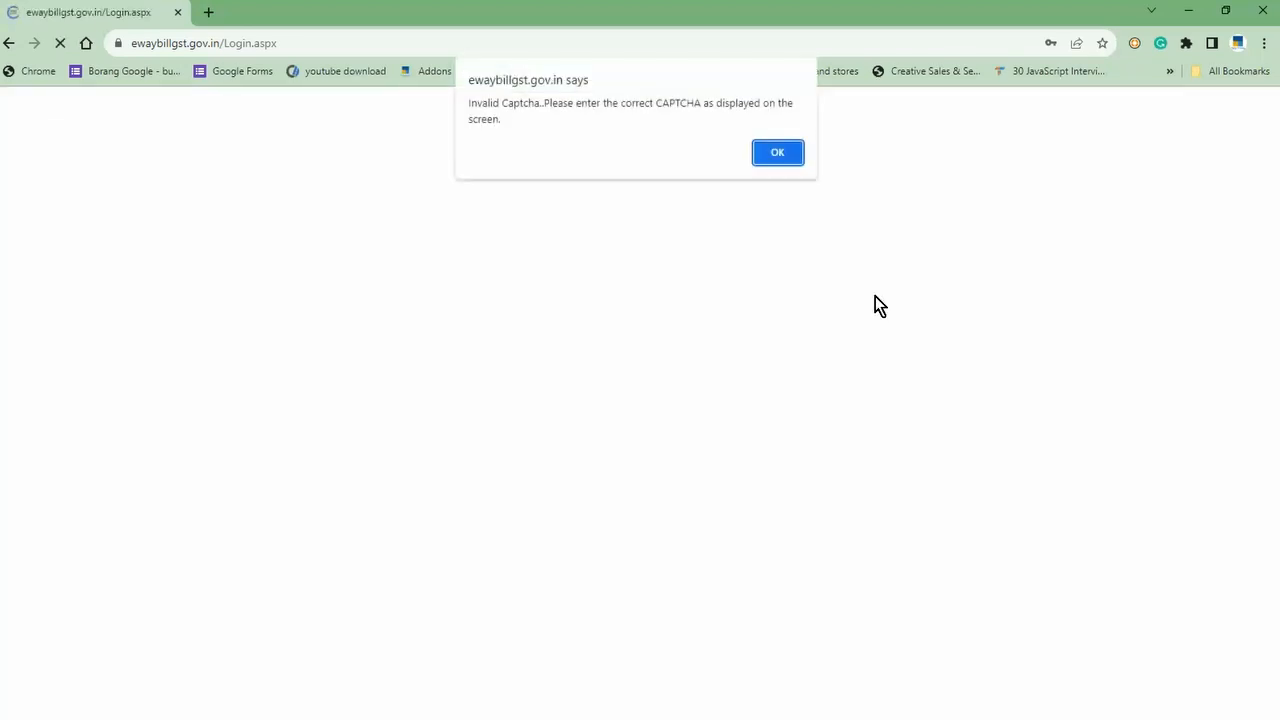
left_click(777, 152)
left_click(638, 306)
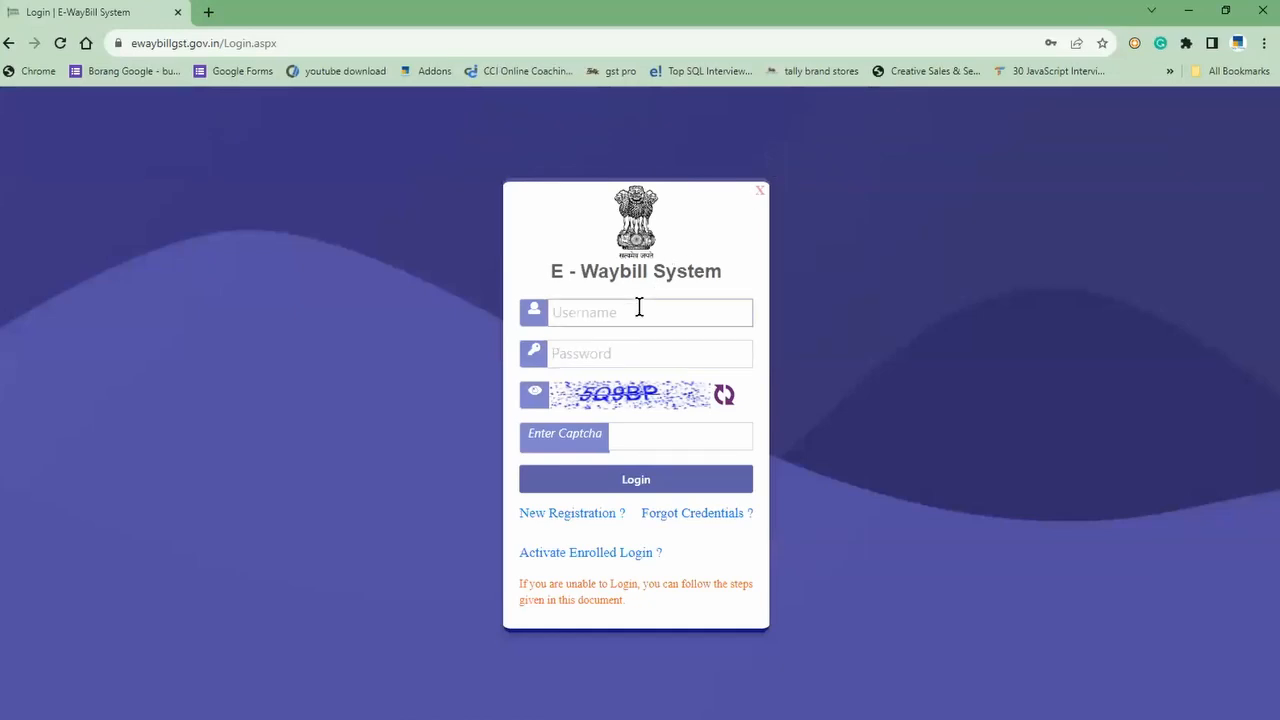
key("Tab")
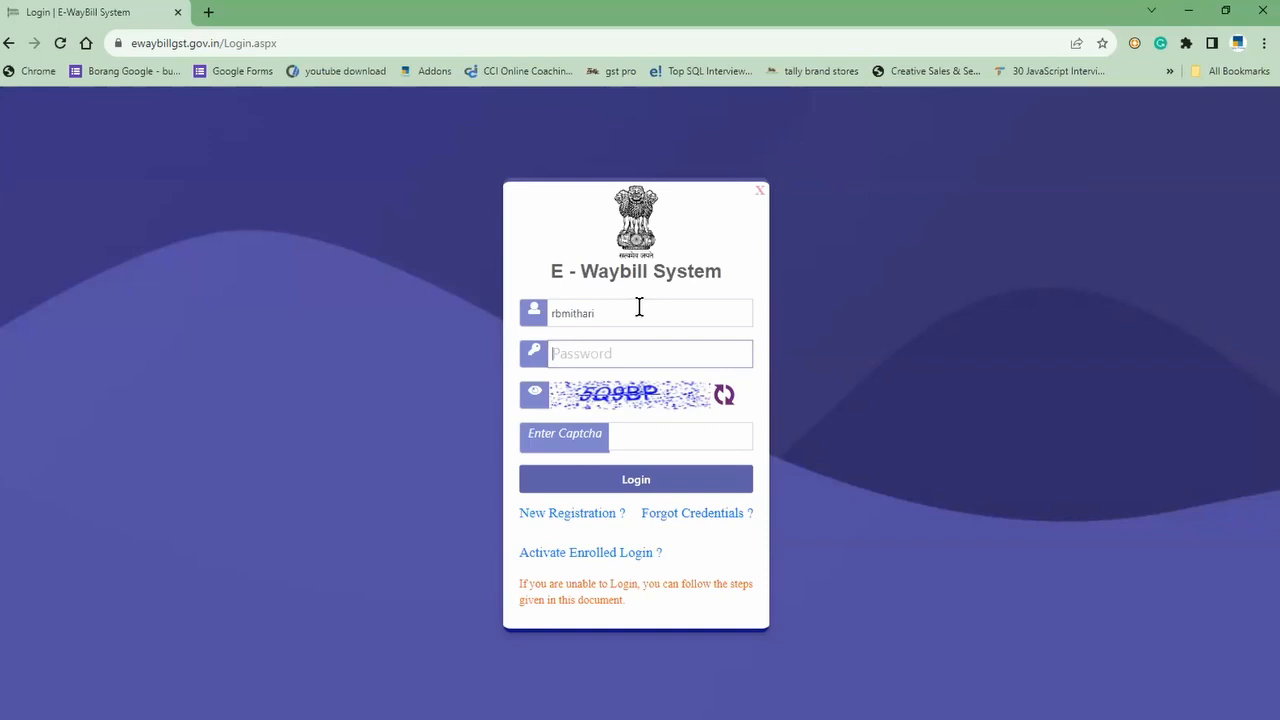
type("•••••••••••••")
key("Tab")
key("Tab")
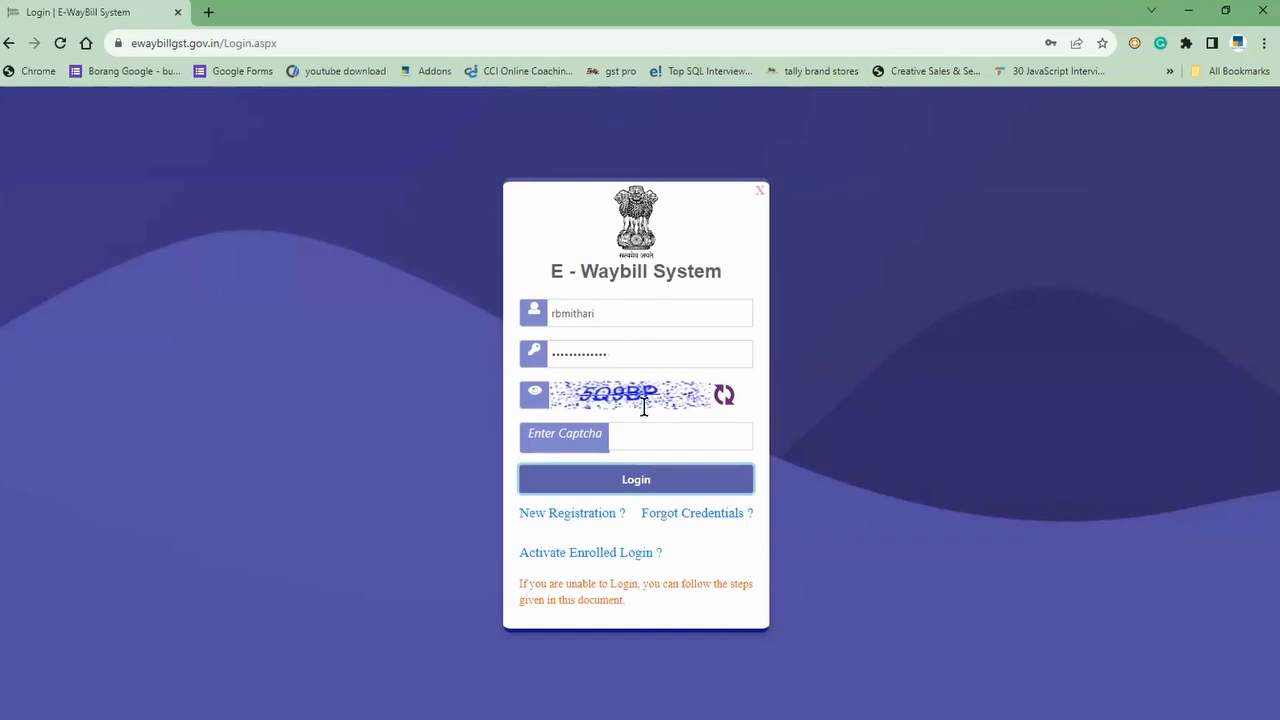
left_click(681, 441)
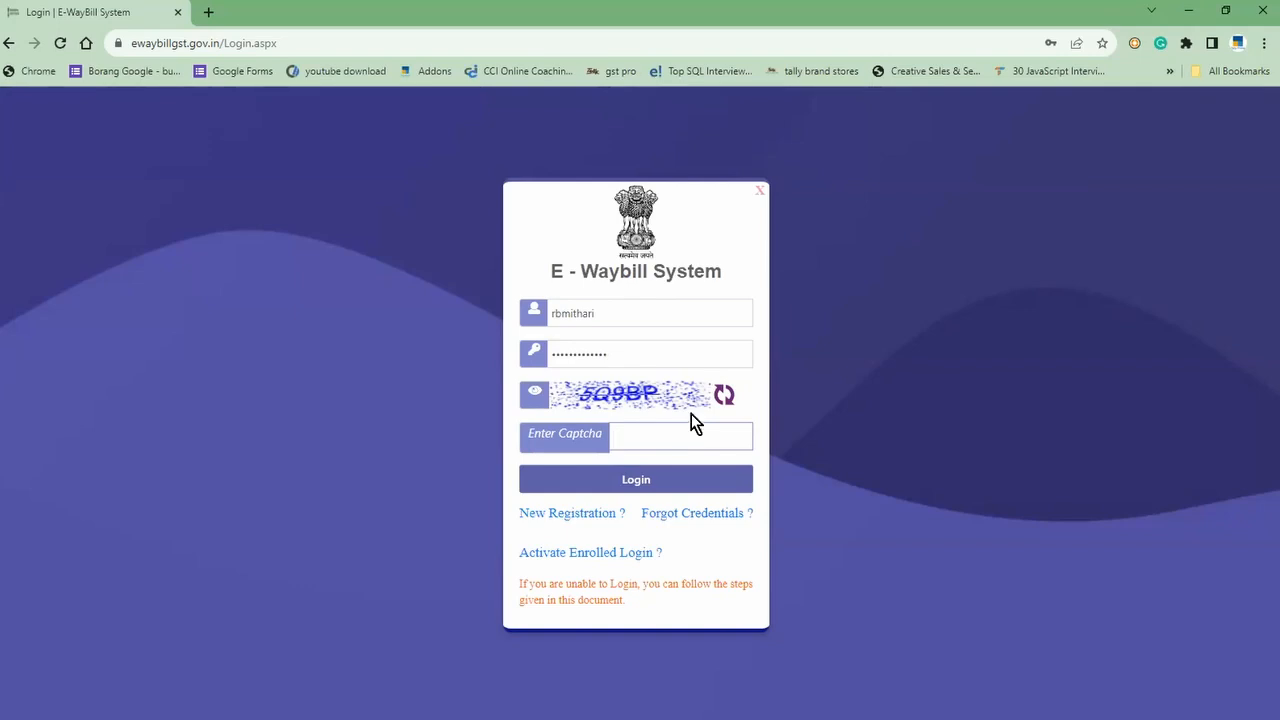
left_click(760, 191)
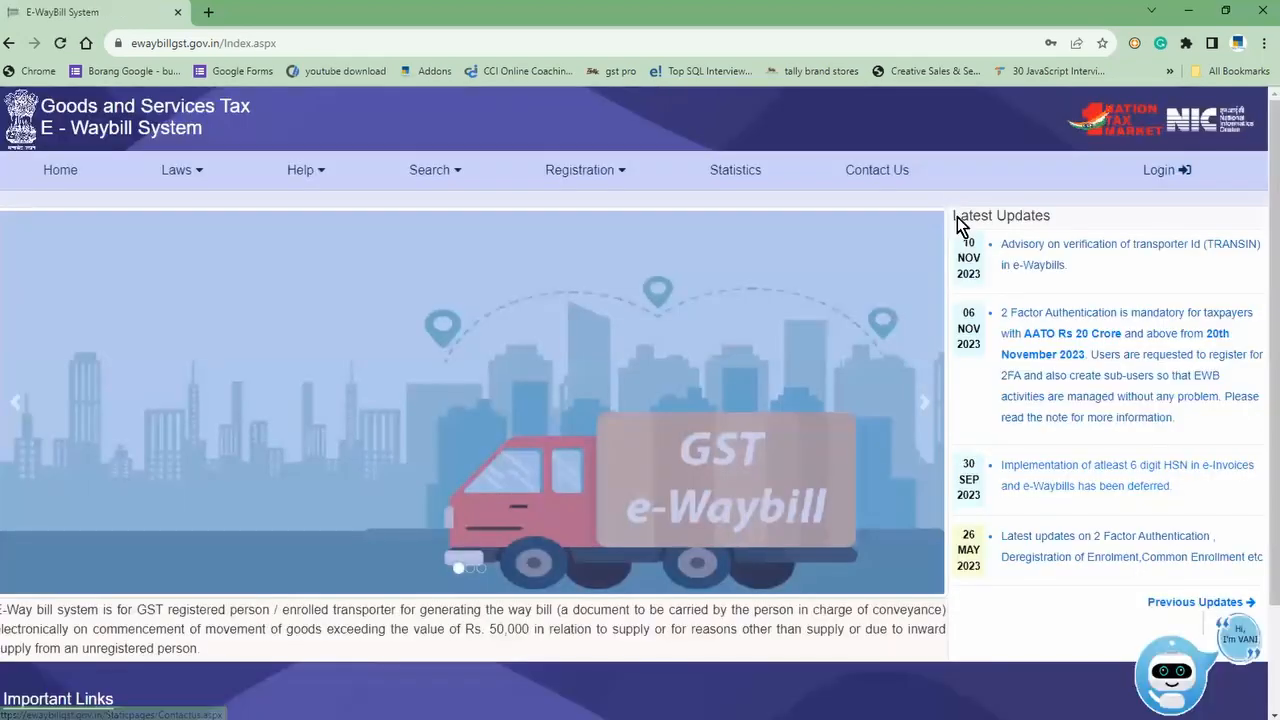
Step: Back in TallyPrime, open Outstandings > Payables showing Bills Payable totalling 76,96,433.69
key("alt+Tab")
key("Escape")
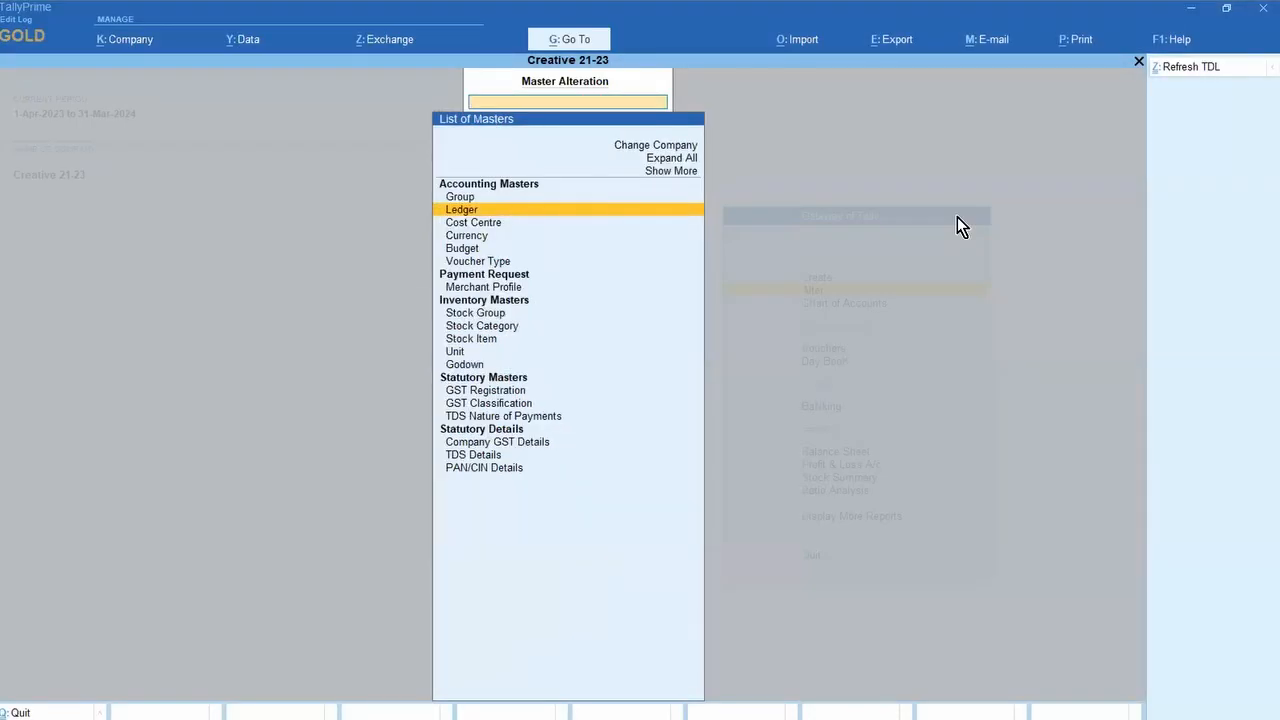
key("Escape")
key("d")
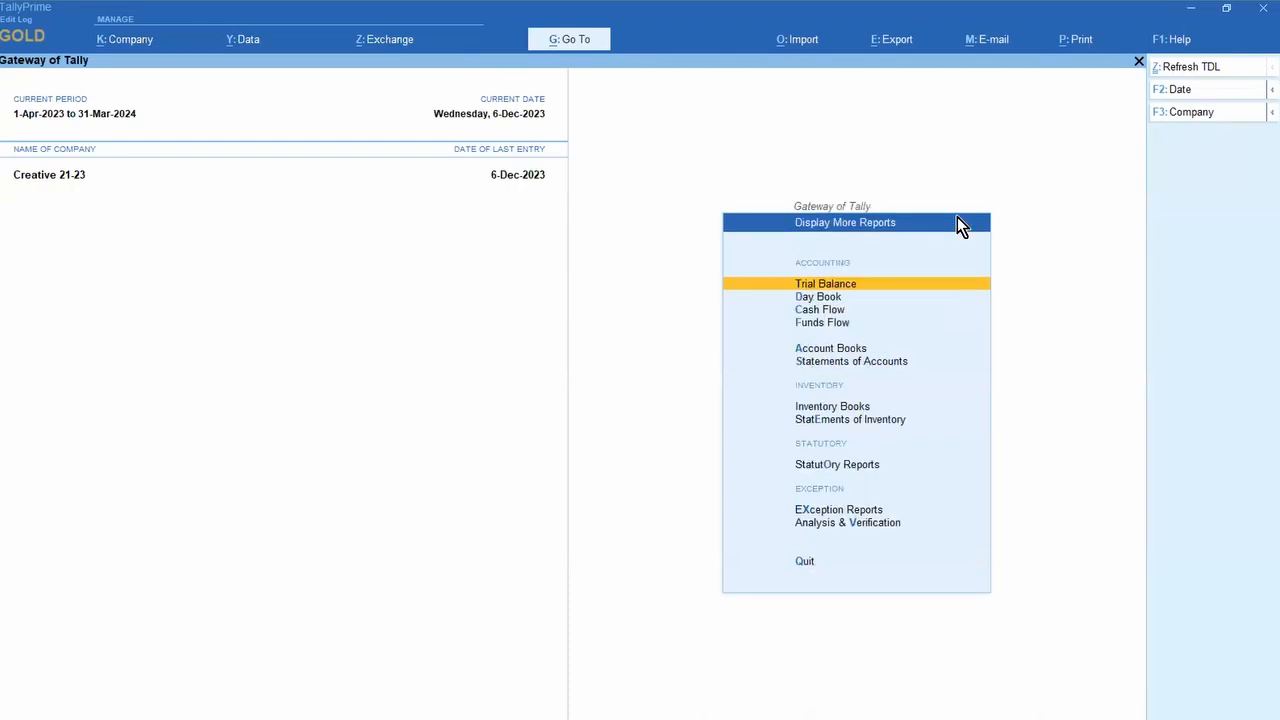
key("s")
key("Return")
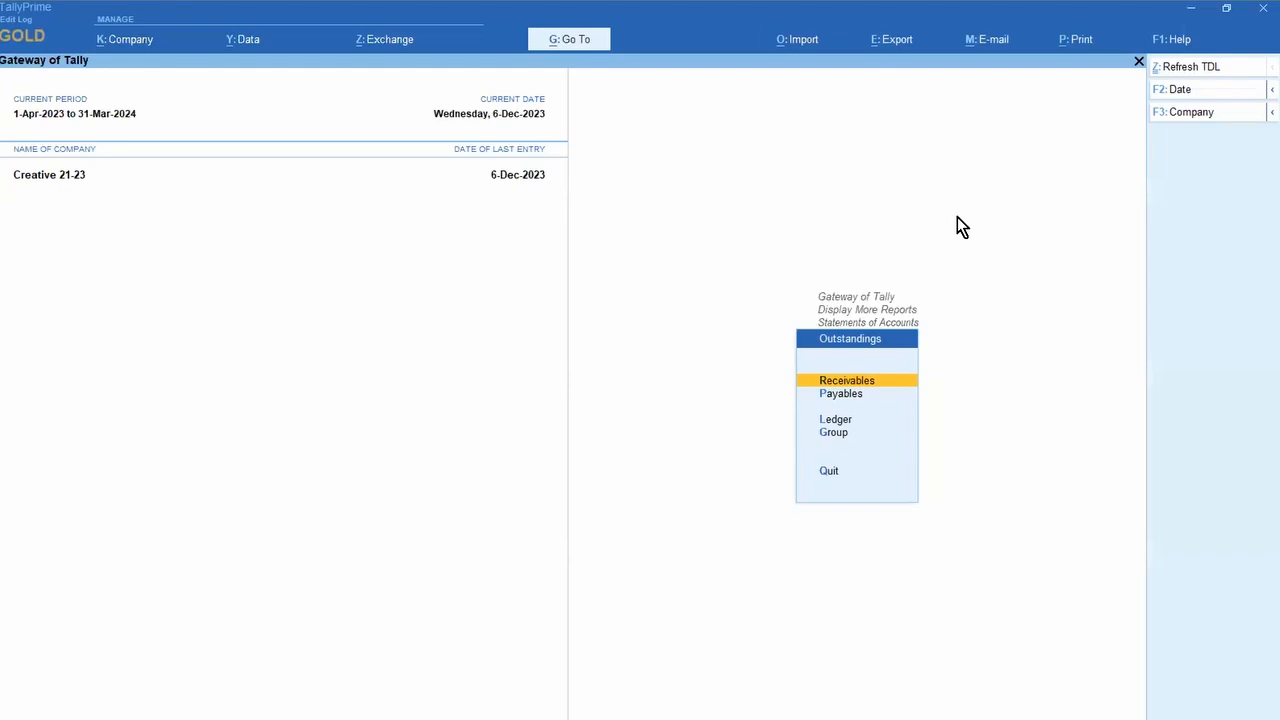
key("Down")
key("Return")
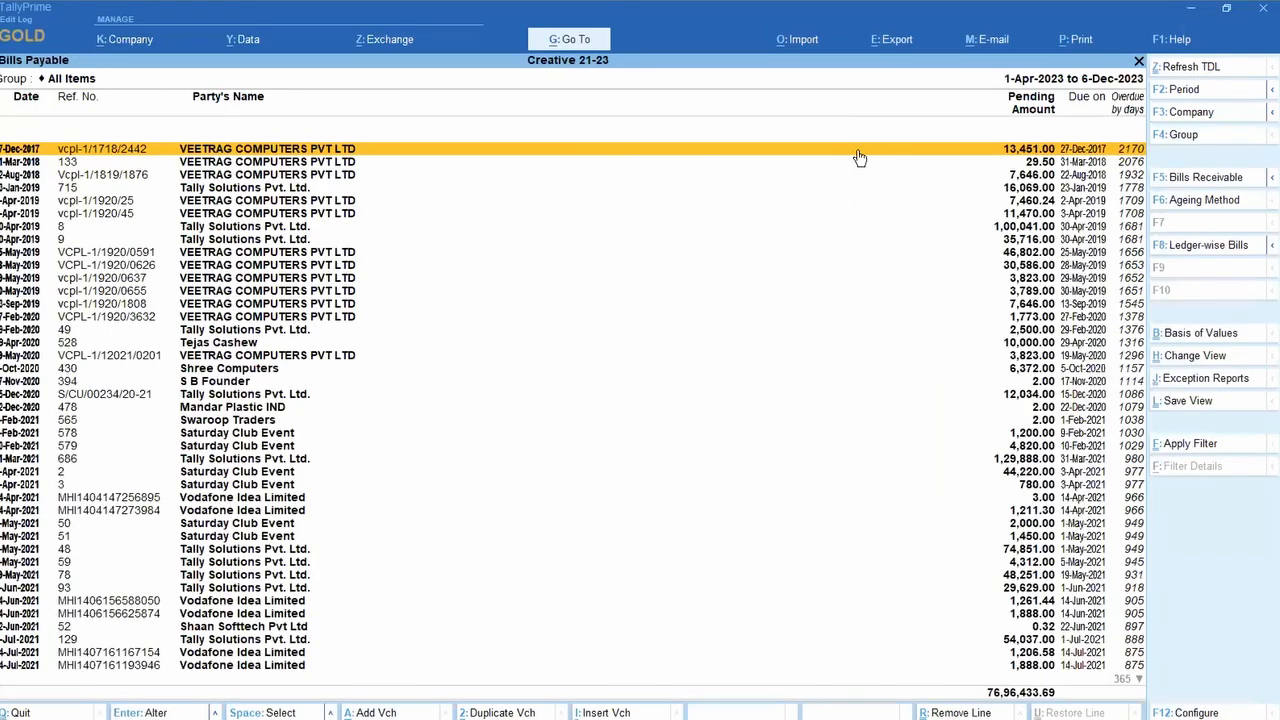
Step: Age the payable bills by bill date with slabs 0–180 and 180 onward
left_click(1202, 209)
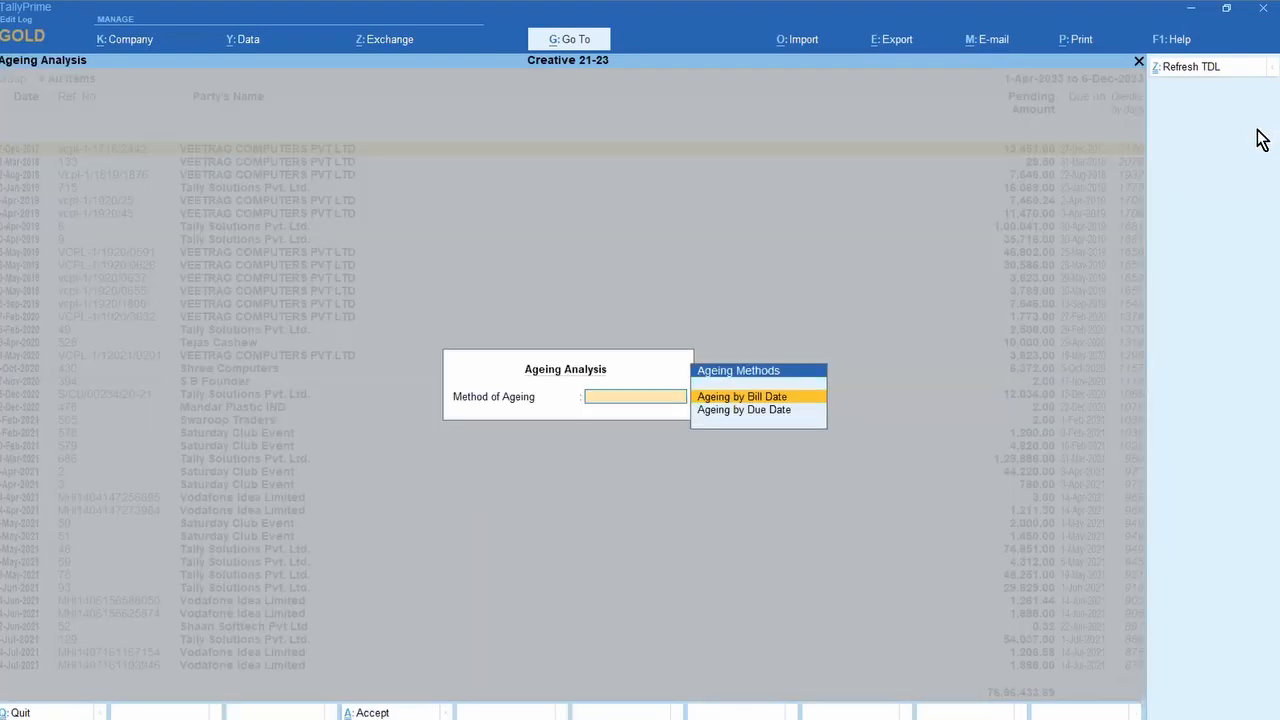
key("Return")
type("180")
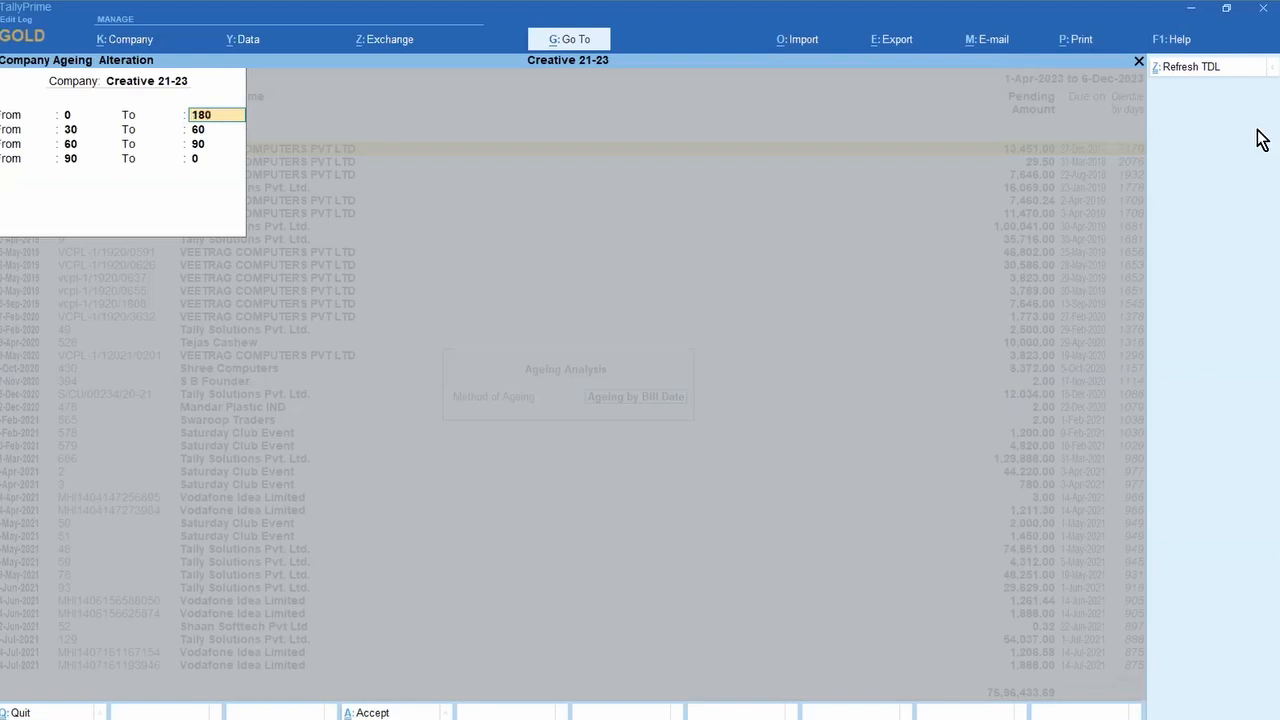
key("Return")
type("0")
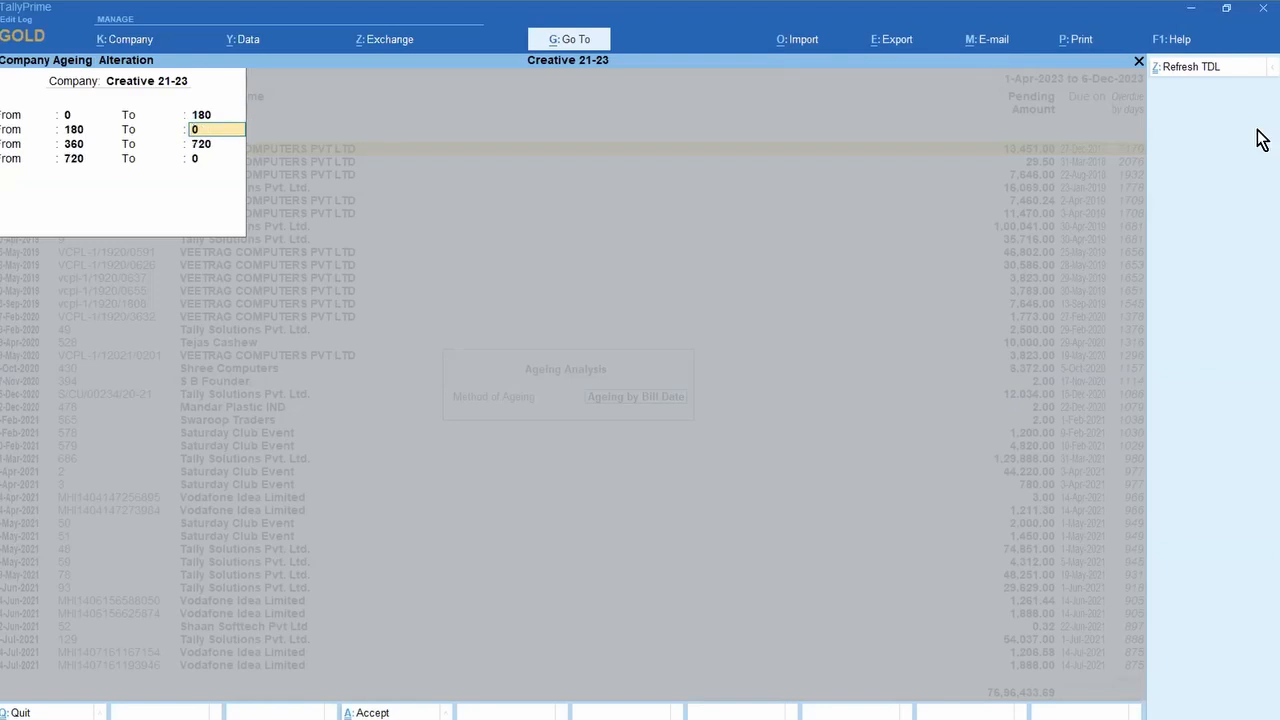
key("Return")
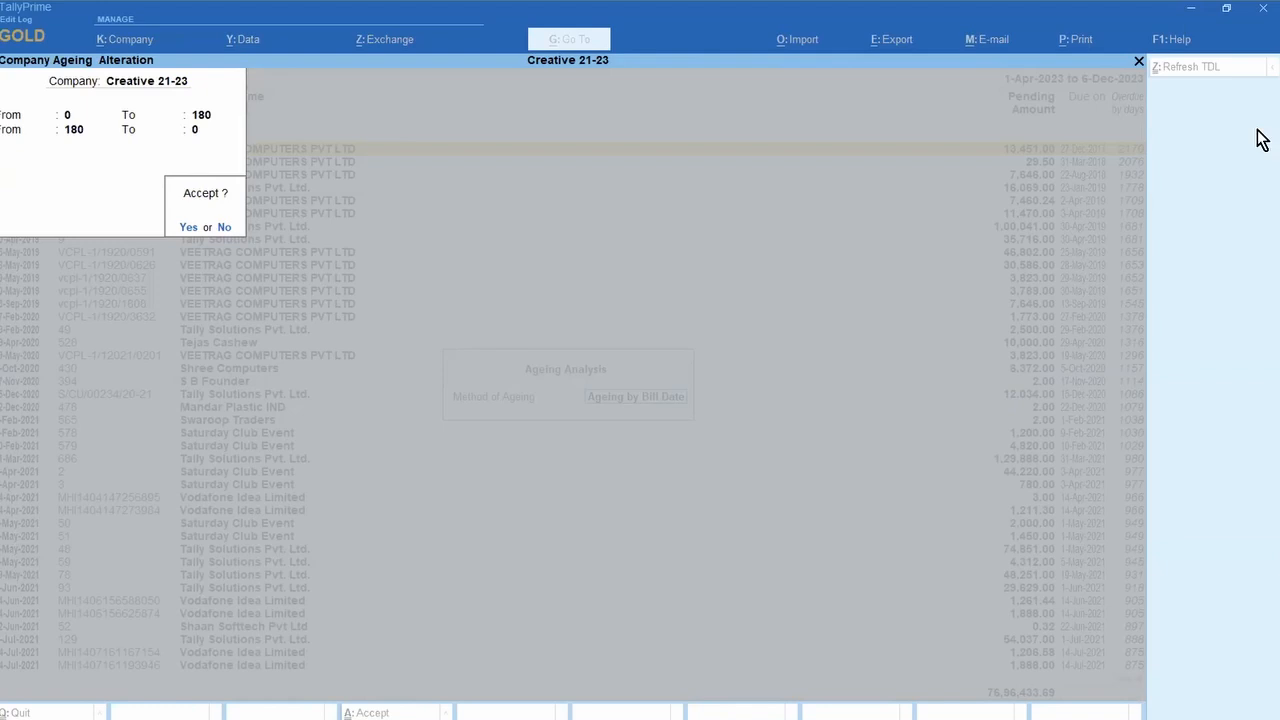
key("Return")
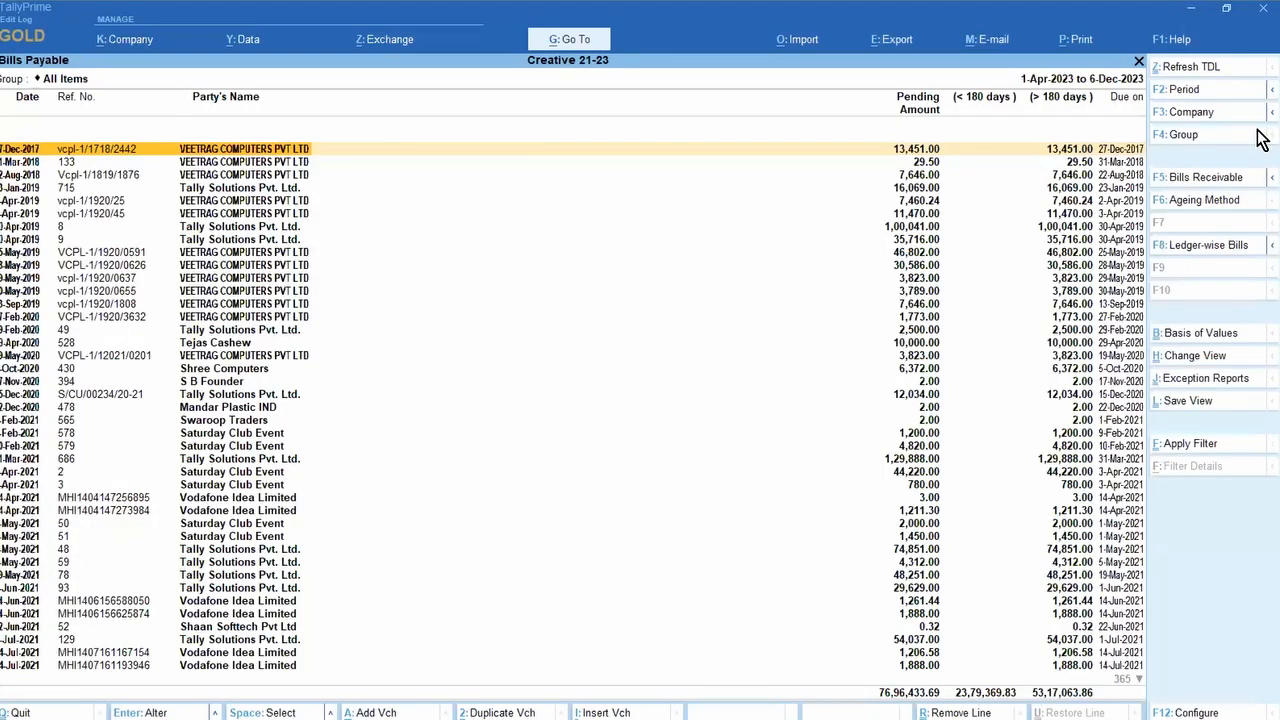
Step: Page through the Bills Payable list, then reopen the report from Outstandings
key("Page_Down")
key("Page_Down")
key("Page_Down")
key("Page_Down")
key("Page_Down")
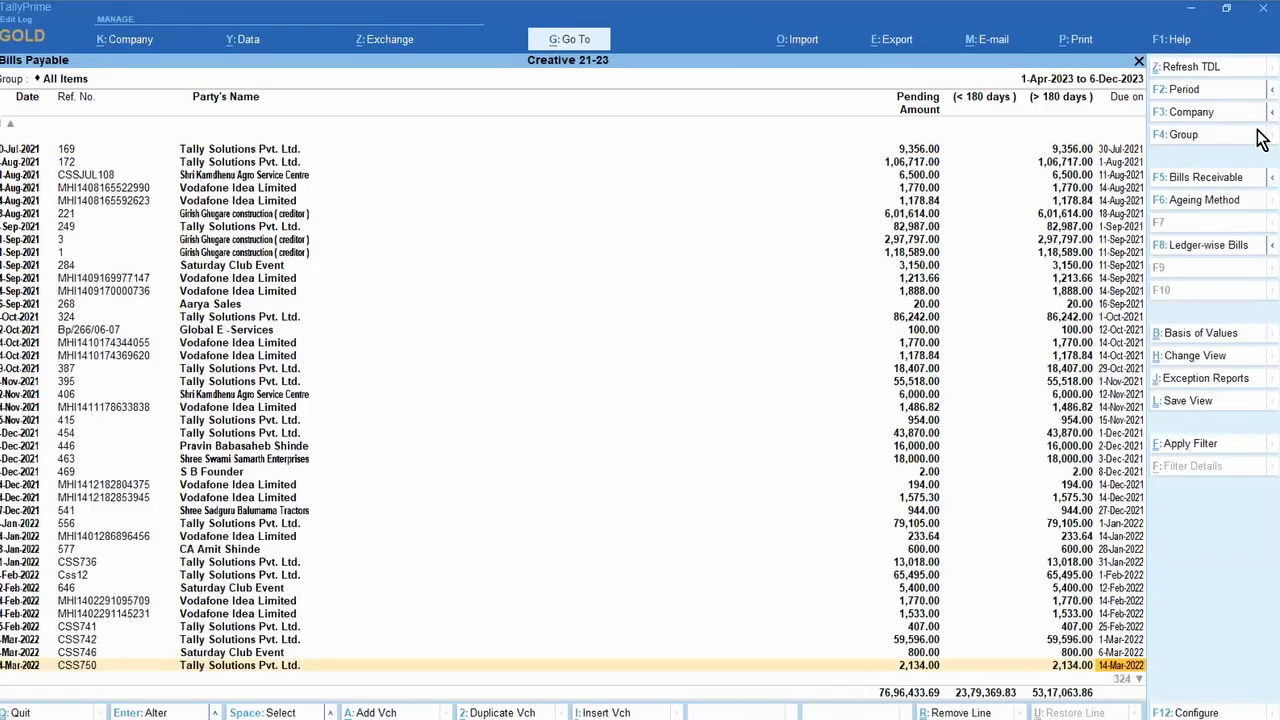
key("Page_Down")
key("Page_Down")
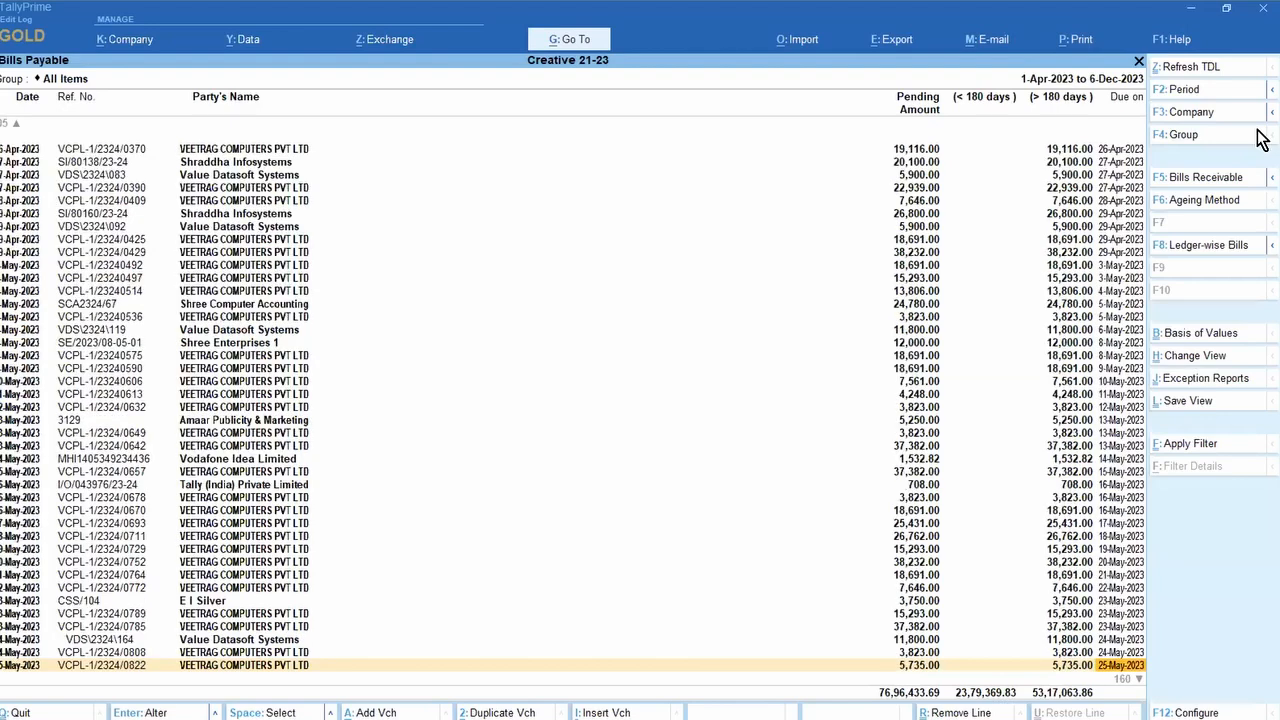
key("Page_Down")
key("Page_Down")
key("Page_Down")
key("Page_Down")
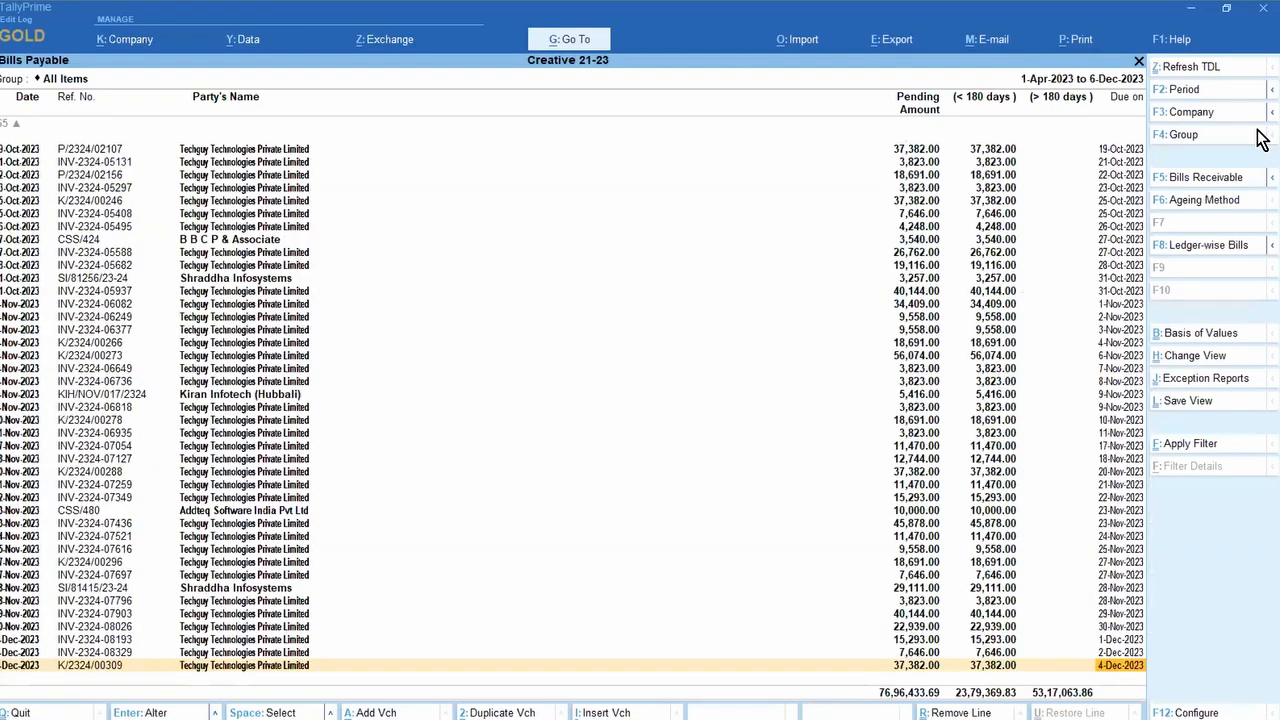
key("Page_Up")
key("Page_Up")
key("Page_Up")
key("Page_Up")
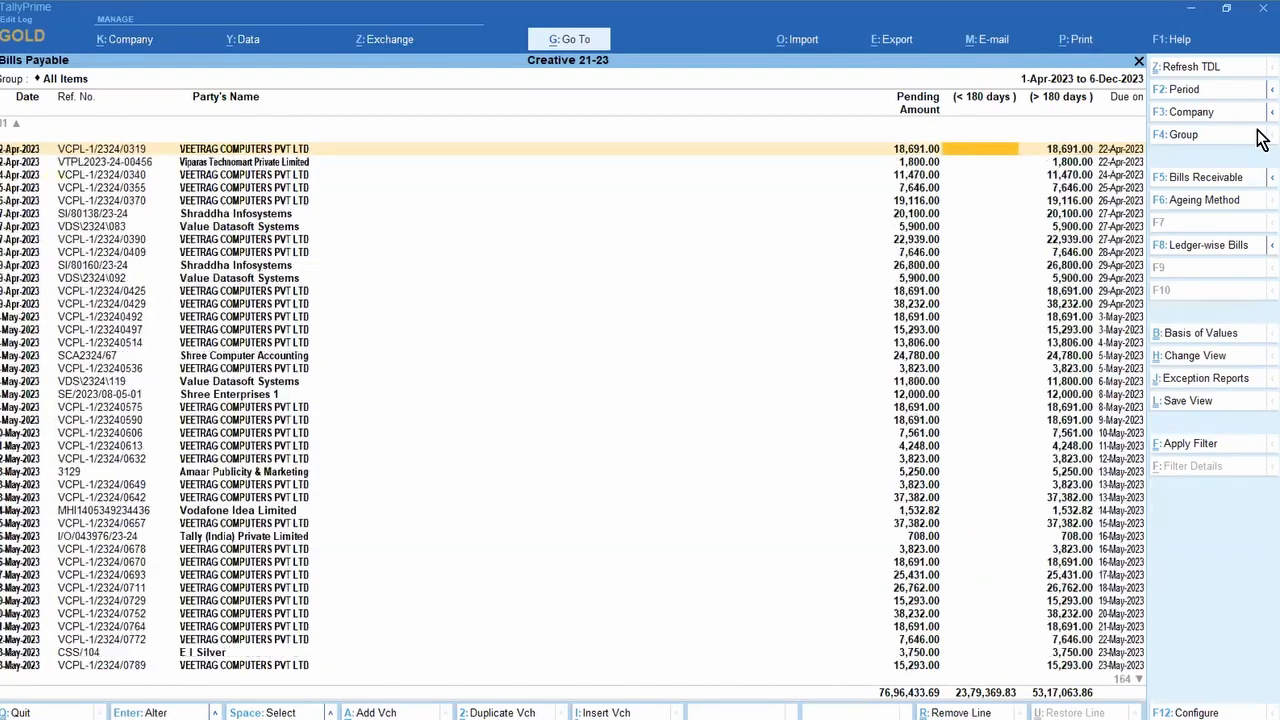
key("Page_Up")
key("Page_Up")
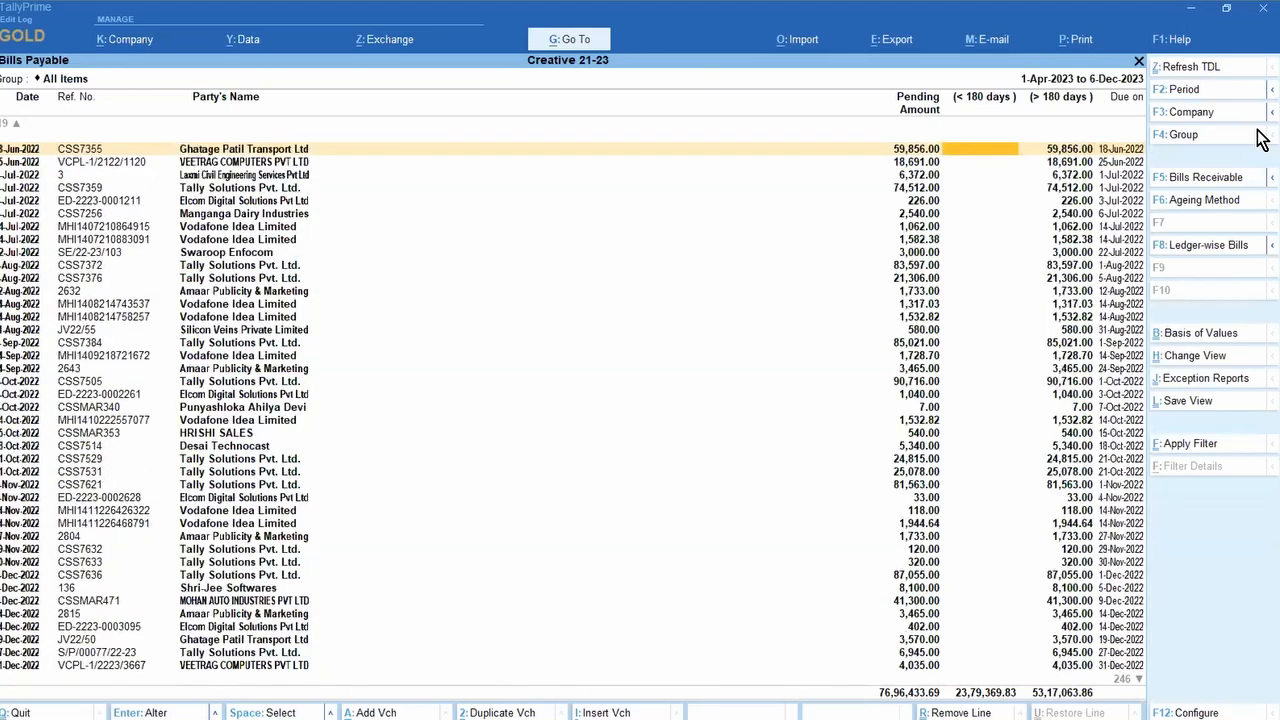
key("Escape")
key("Return")
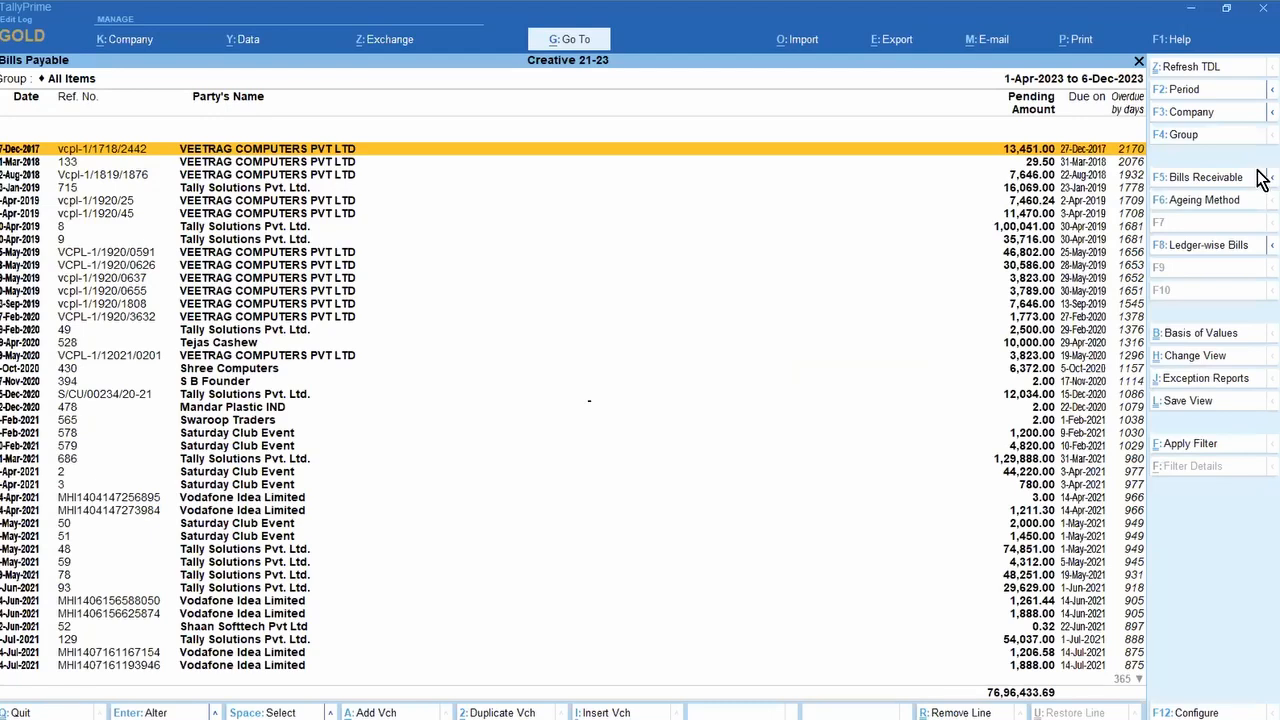
Step: Bring up the ageing method choice and move to Ageing by Due Date
key("F6")
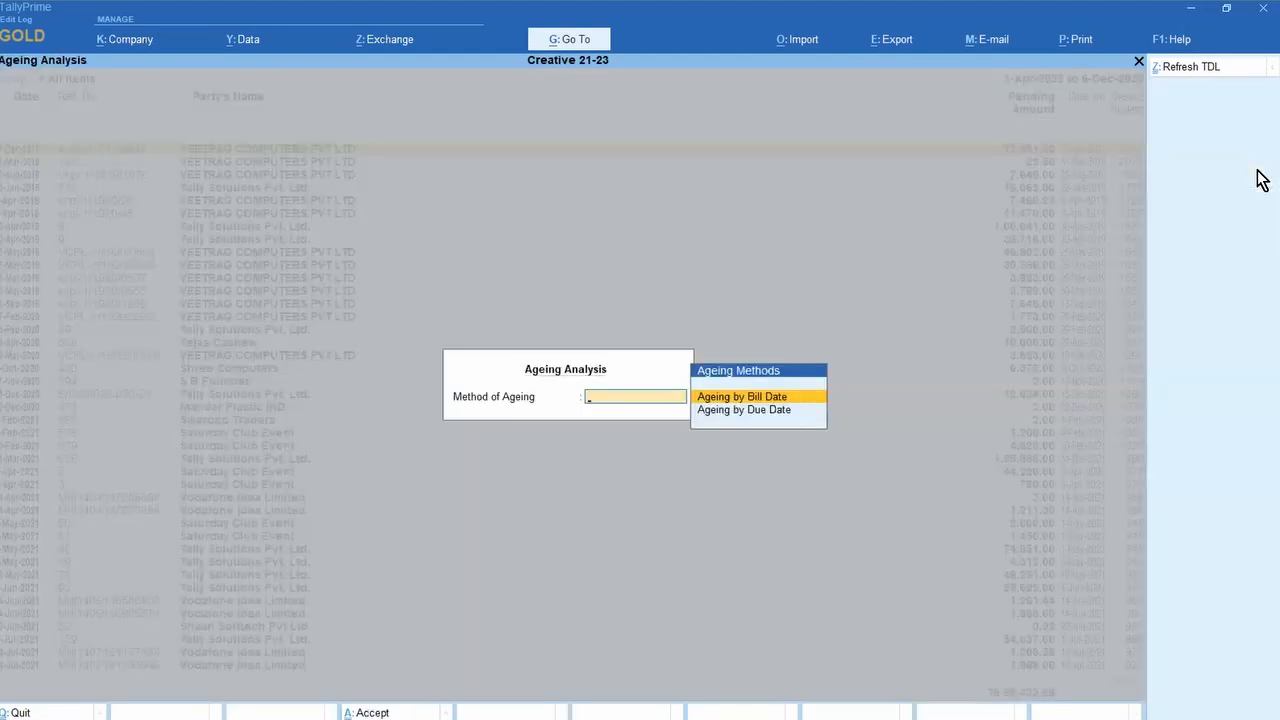
key("Down")
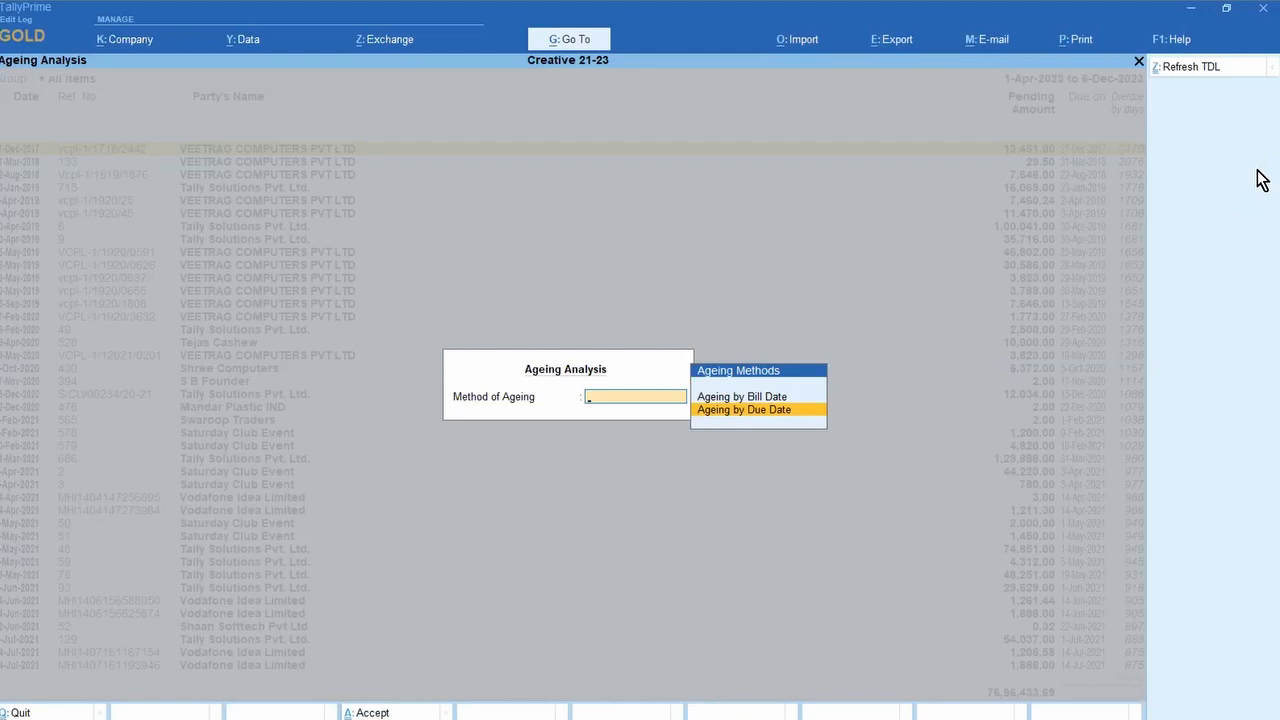
Step: Age the bills payable by due date with slabs of 0–45, 45–180 and over 180 days
key("Return")
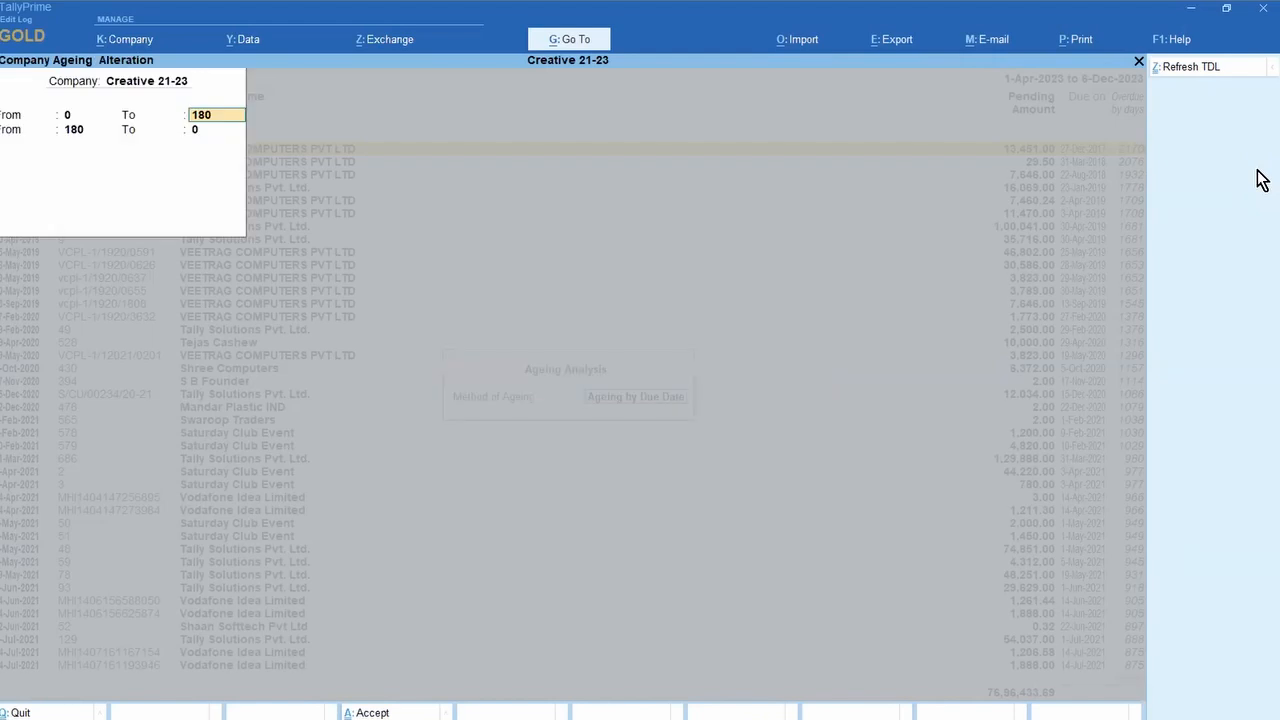
type("180")
key("Return")
key("Return")
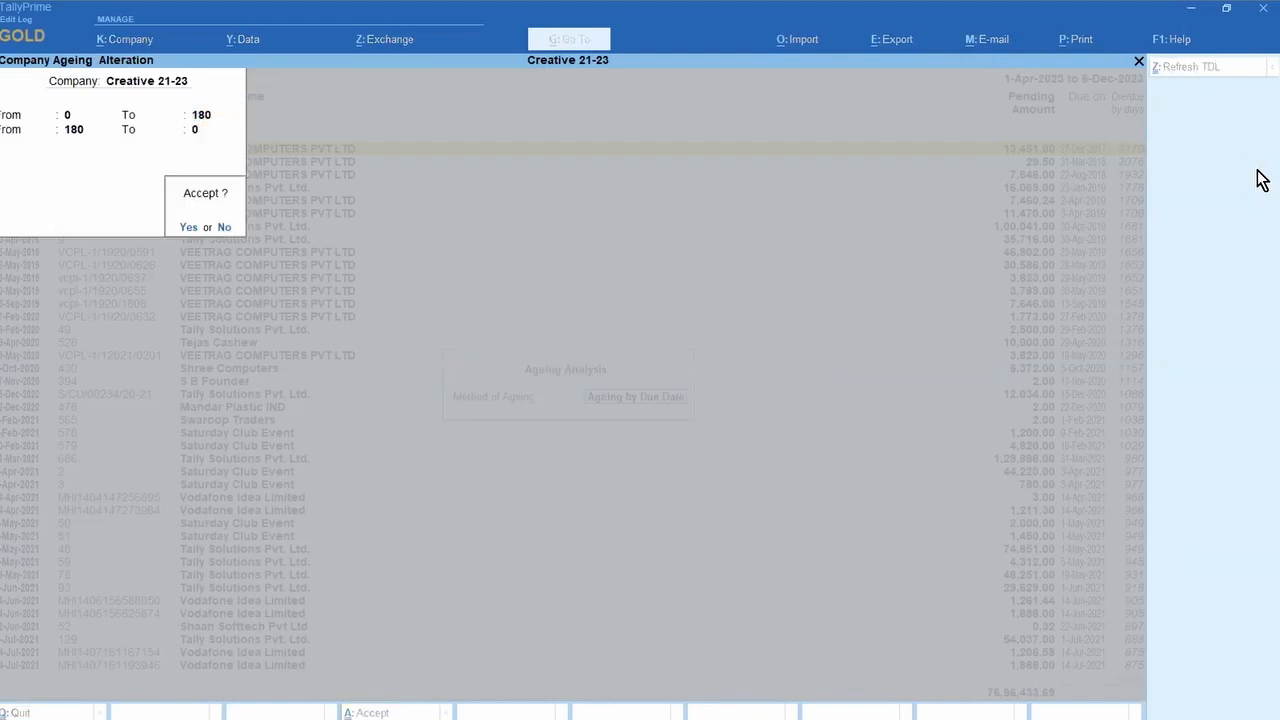
key("n")
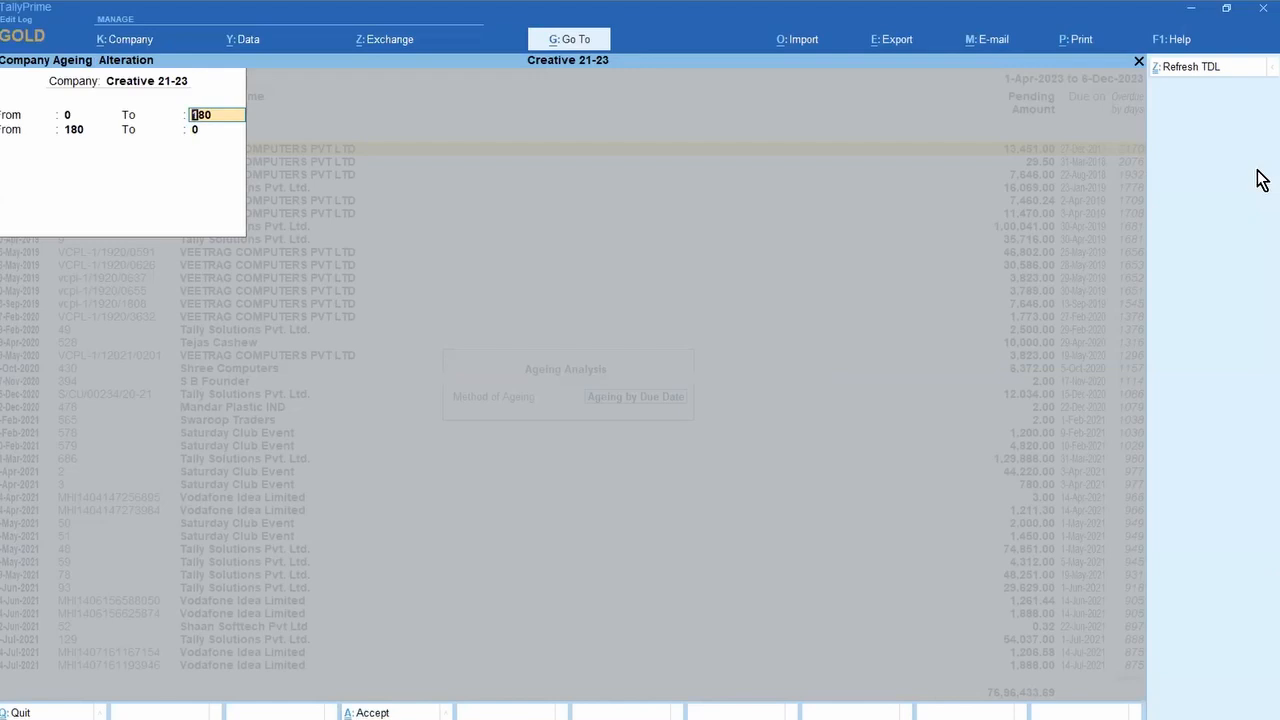
type("45")
key("Return")
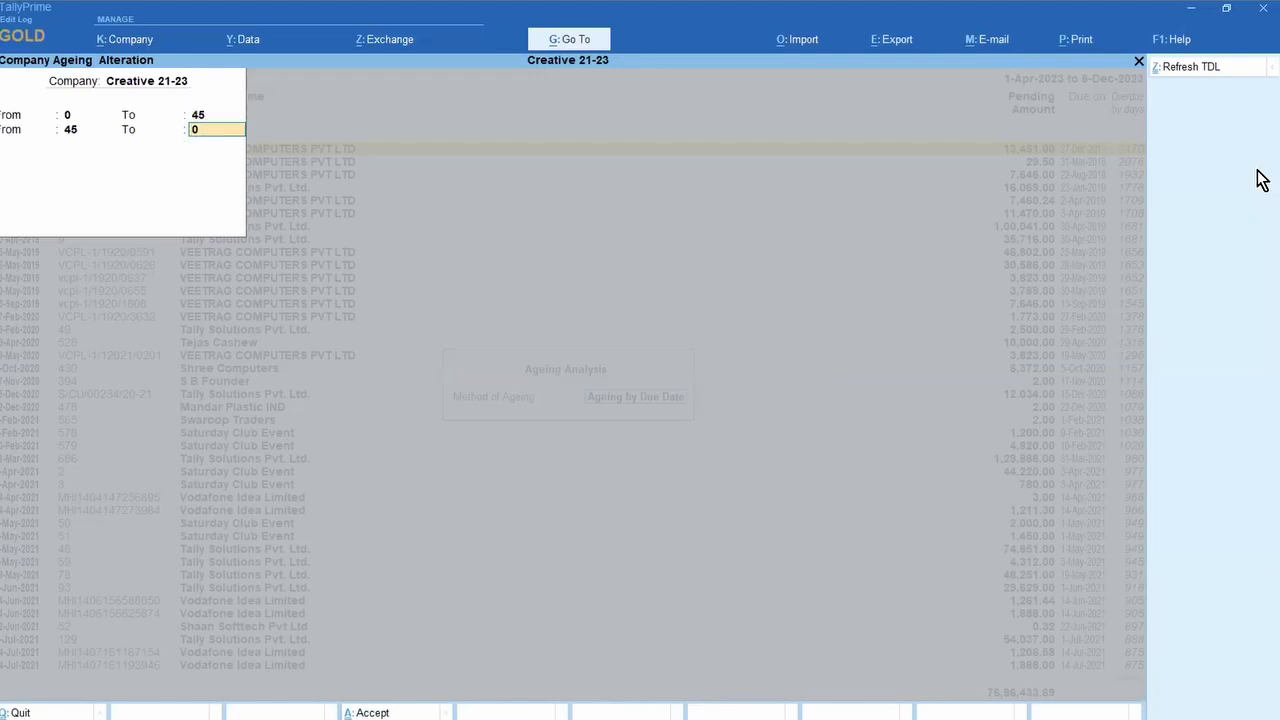
type("180")
key("Return")
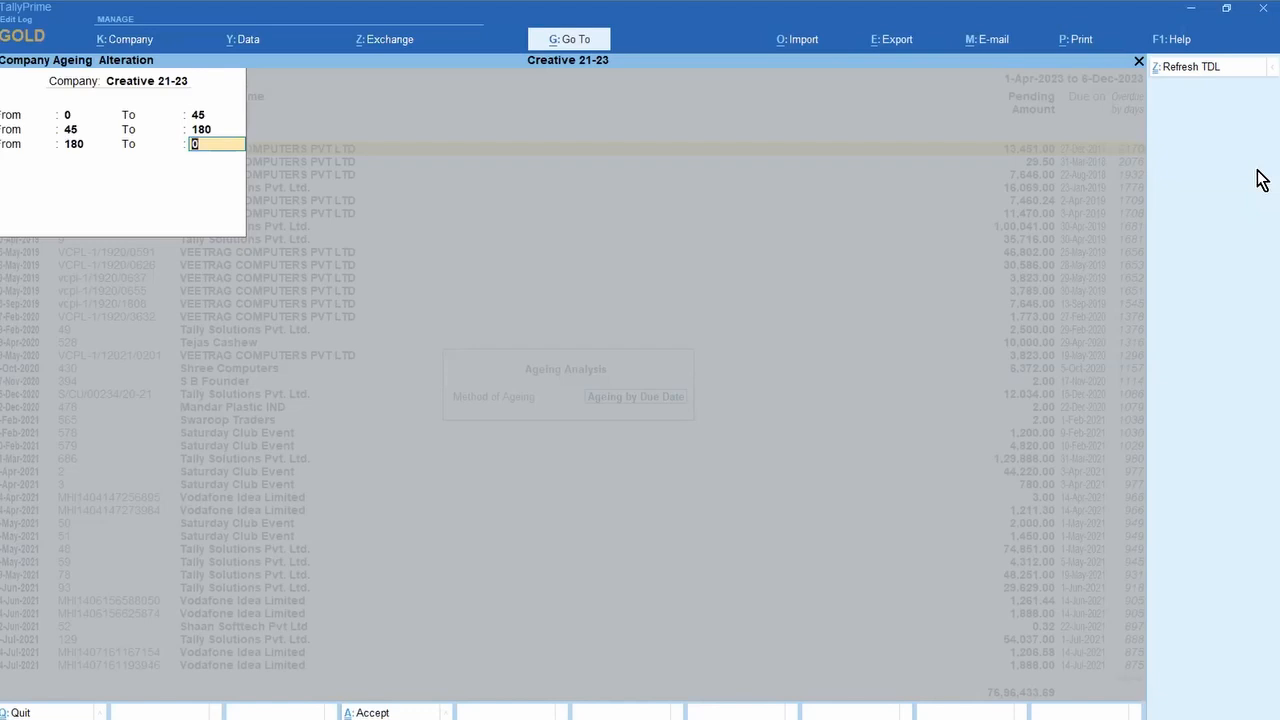
key("Return")
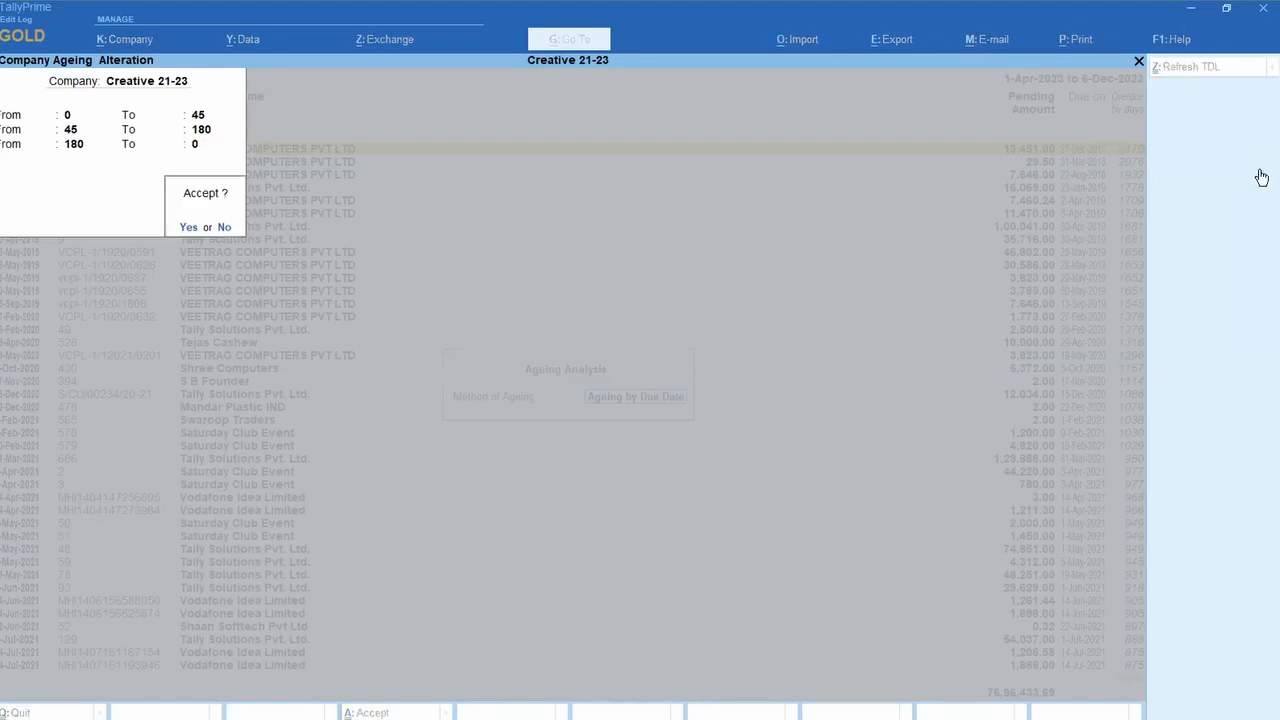
key("Return")
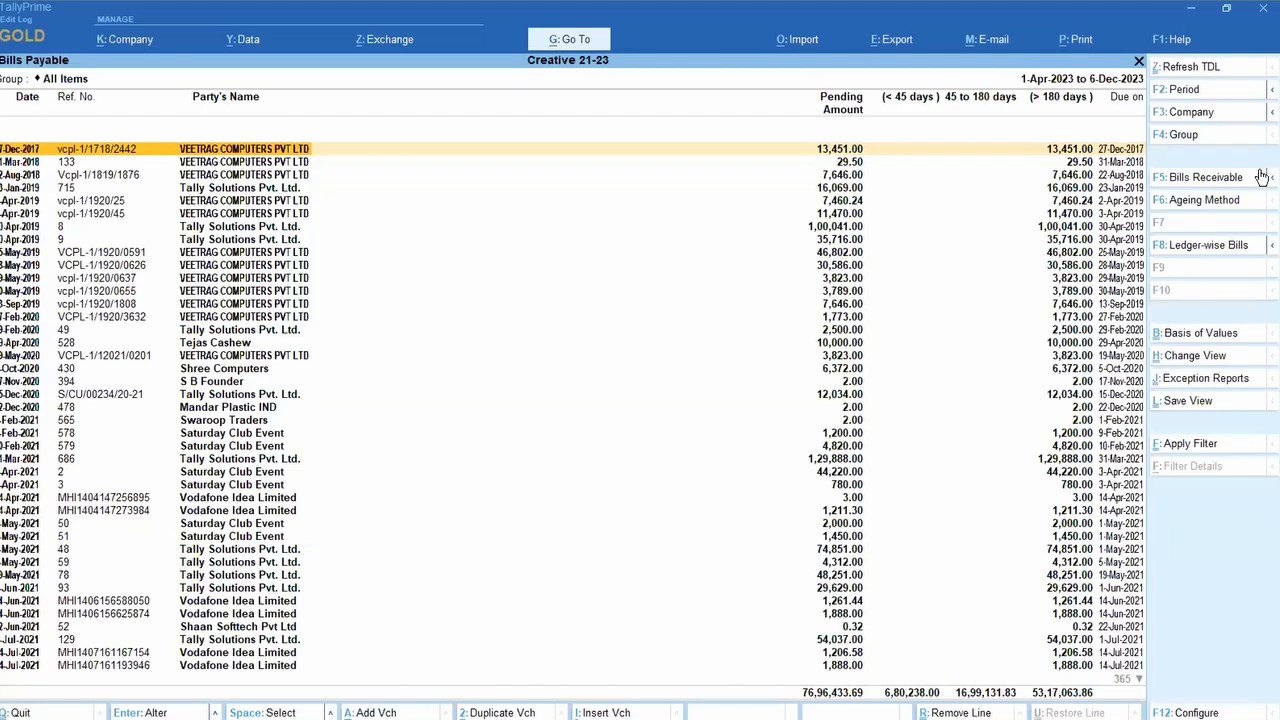
Step: Page through the re-aged Bills Payable report down to the January 2023 bills, then close it
key("Page_Down")
key("Page_Down")
key("Page_Down")
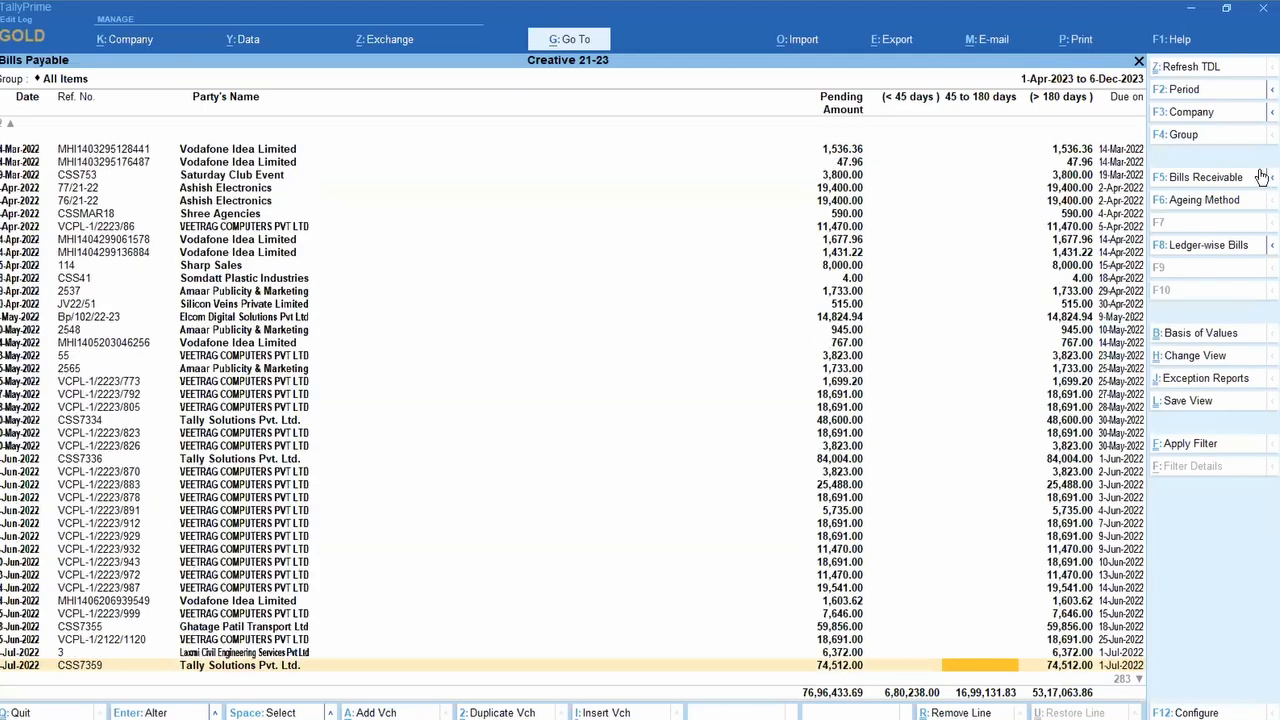
key("Page_Down")
key("Page_Down")
key("Page_Down")
key("Page_Down")
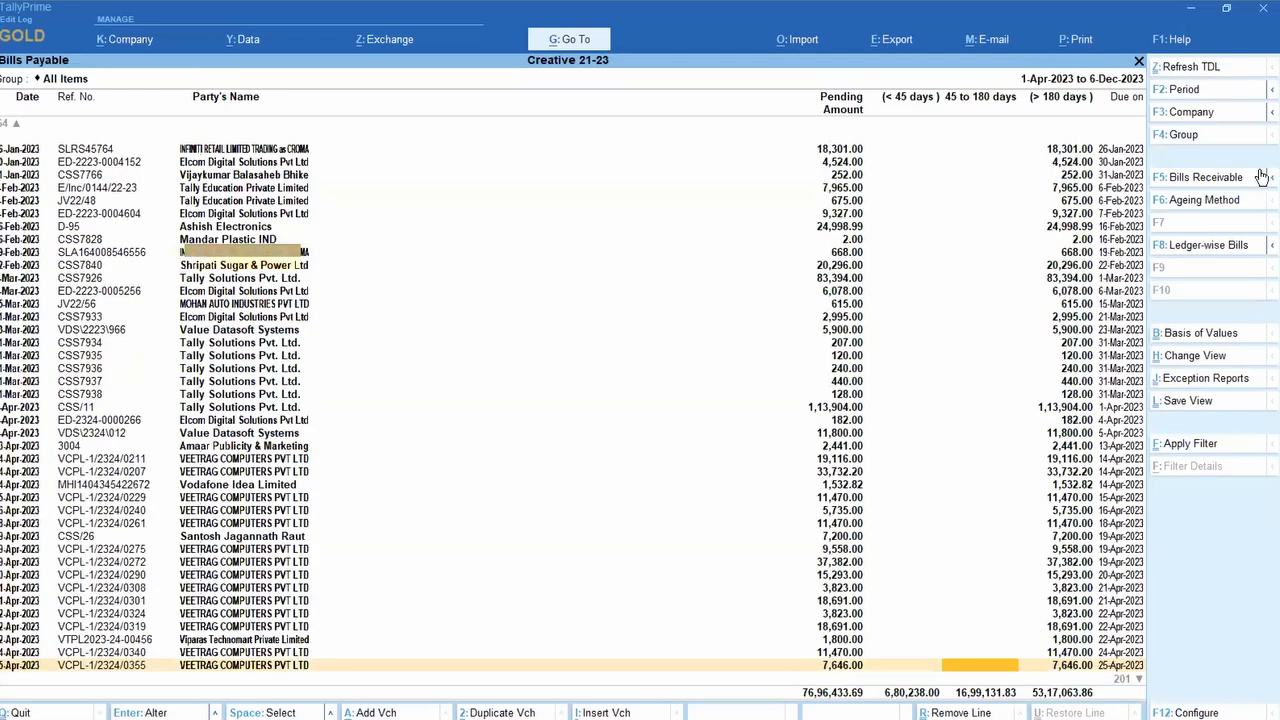
key("Page_Down")
key("Page_Down")
key("Page_Down")
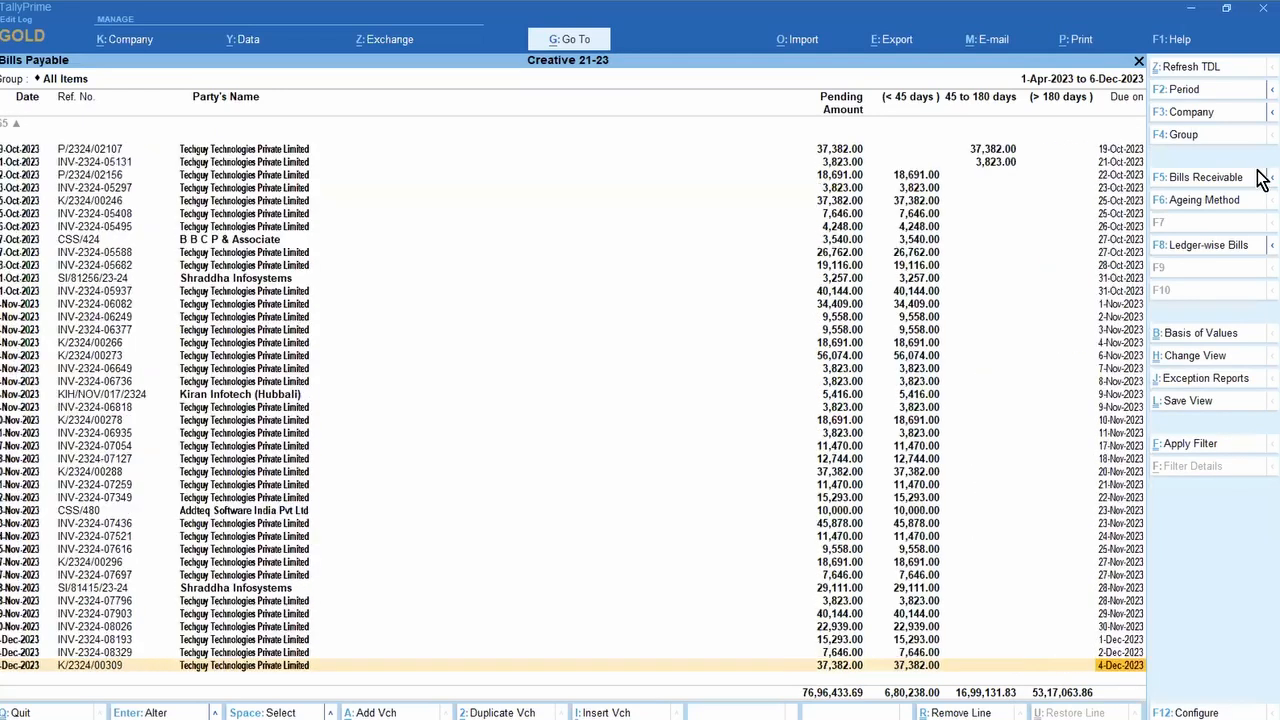
key("Escape")
key("Escape")
key("Escape")
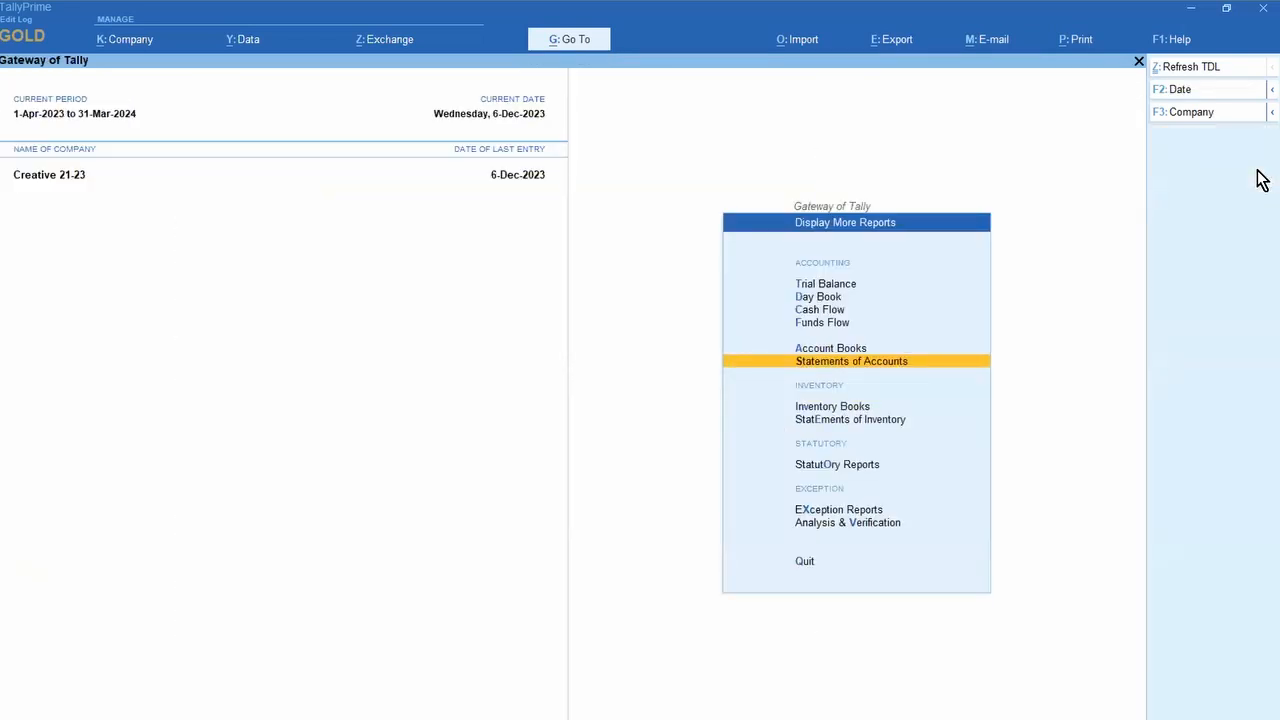
Step: Dismiss the Windows Start menu and return to TallyPrime's Gateway of Tally
key("super")
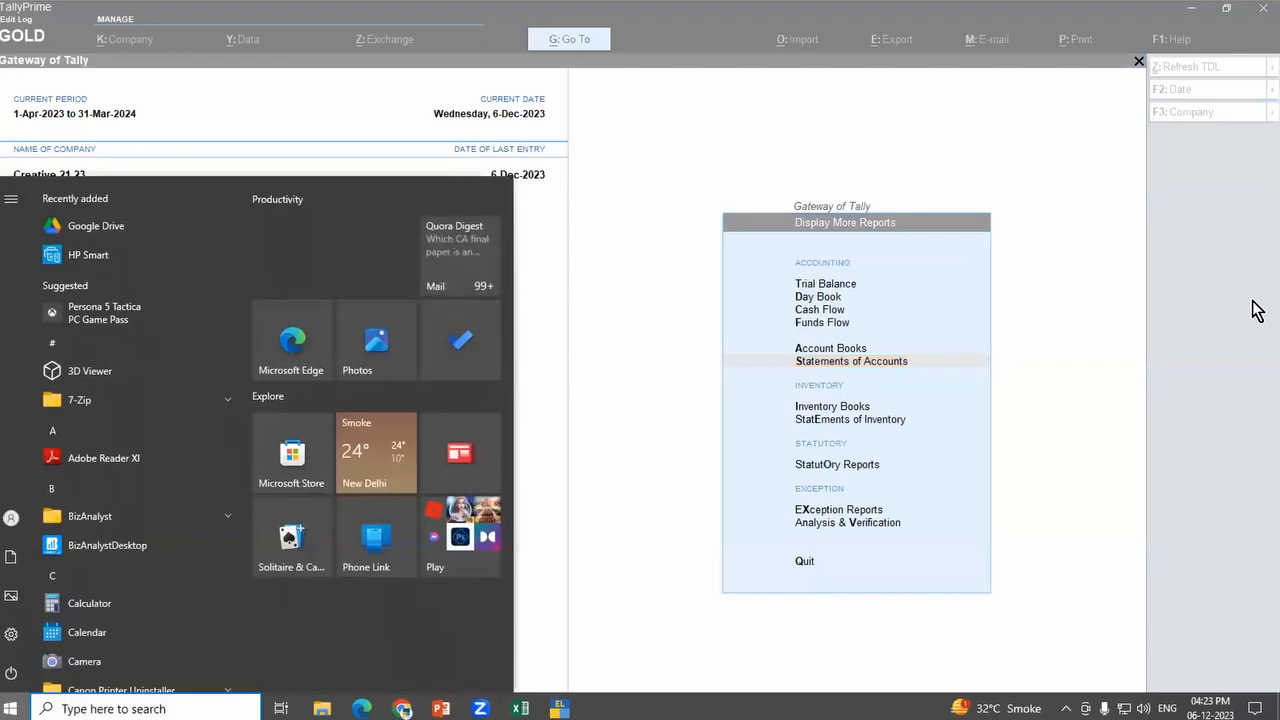
left_click(1033, 173)
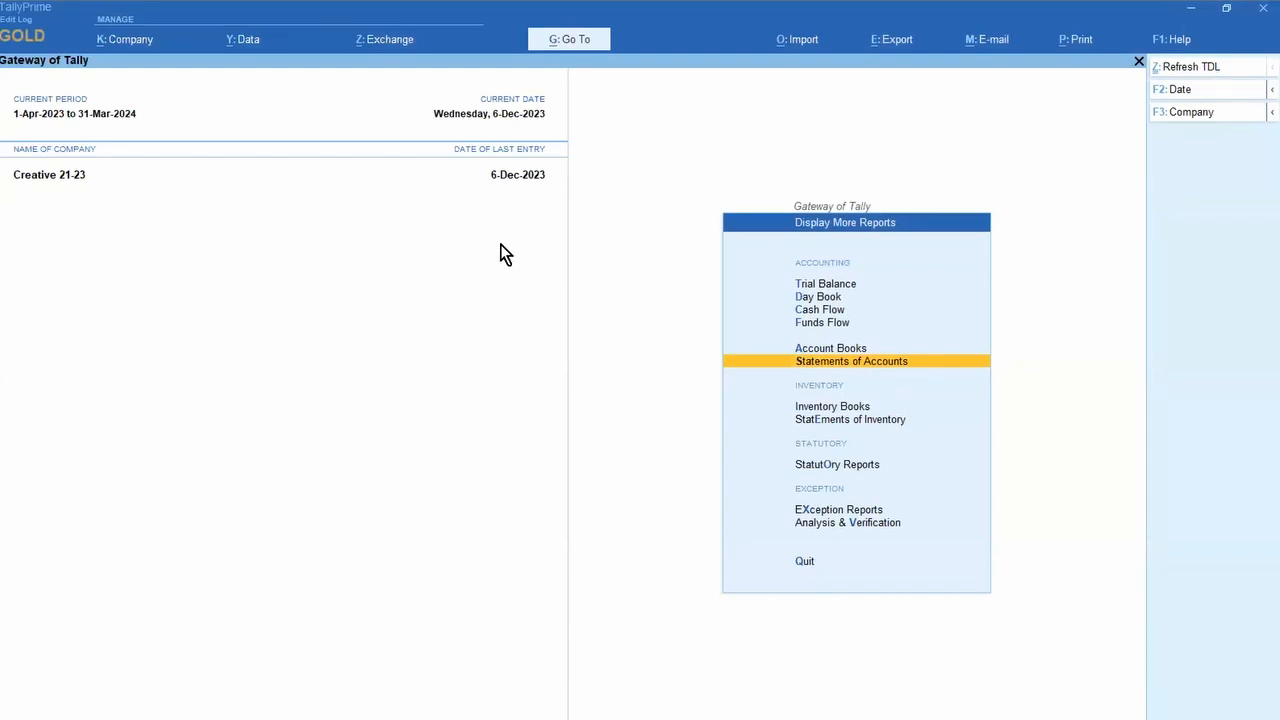
key("Escape")
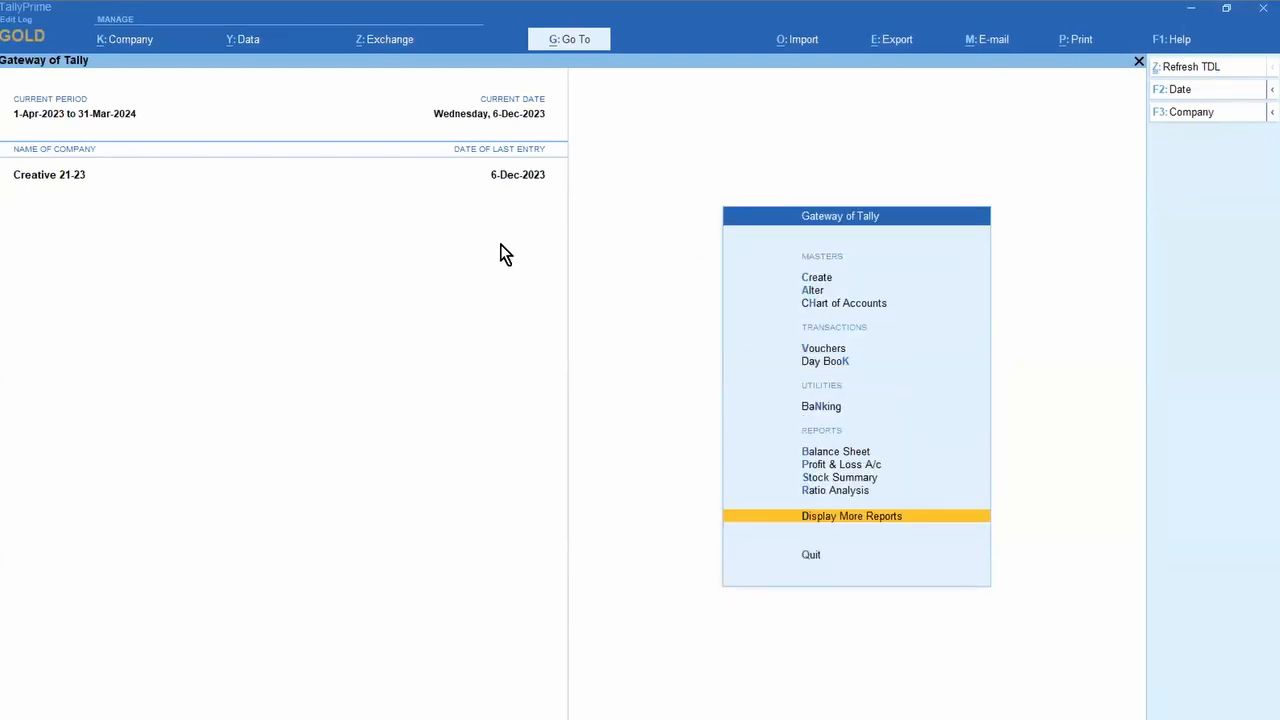
Step: Open the first December voucher in the Sales Register and bring up its print options
key("Return")
key("a")
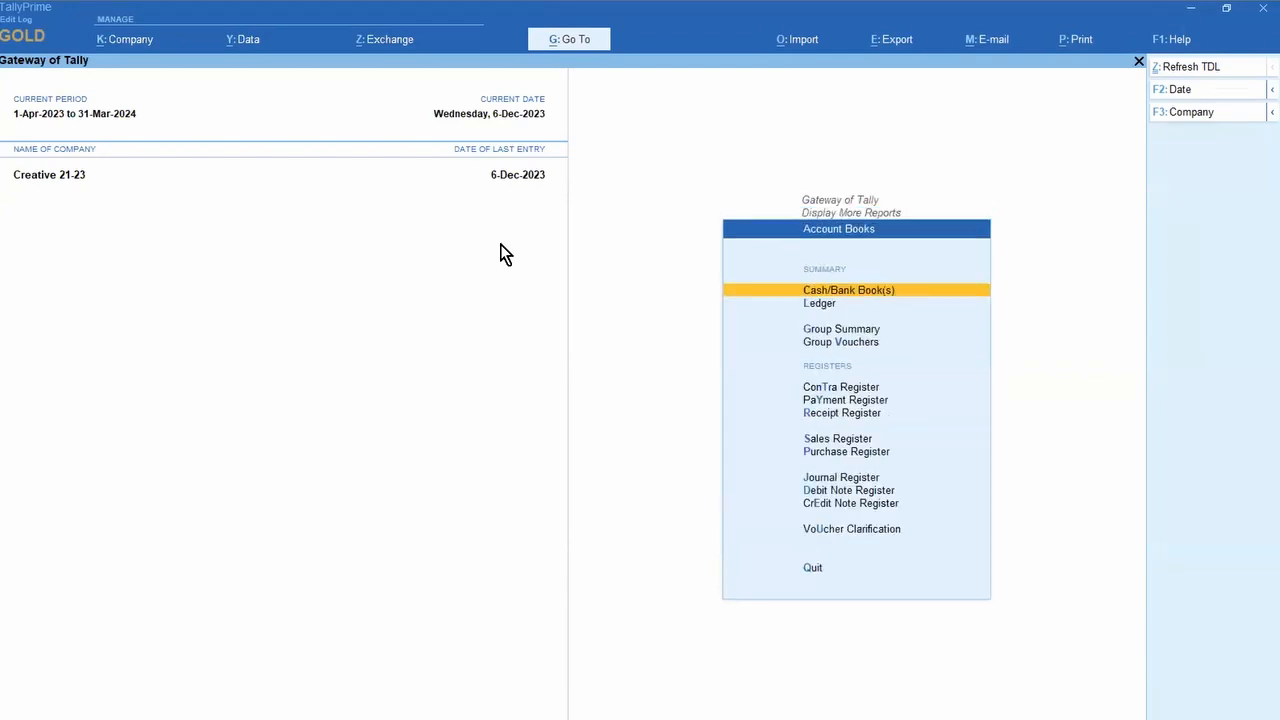
key("s")
key("Return")
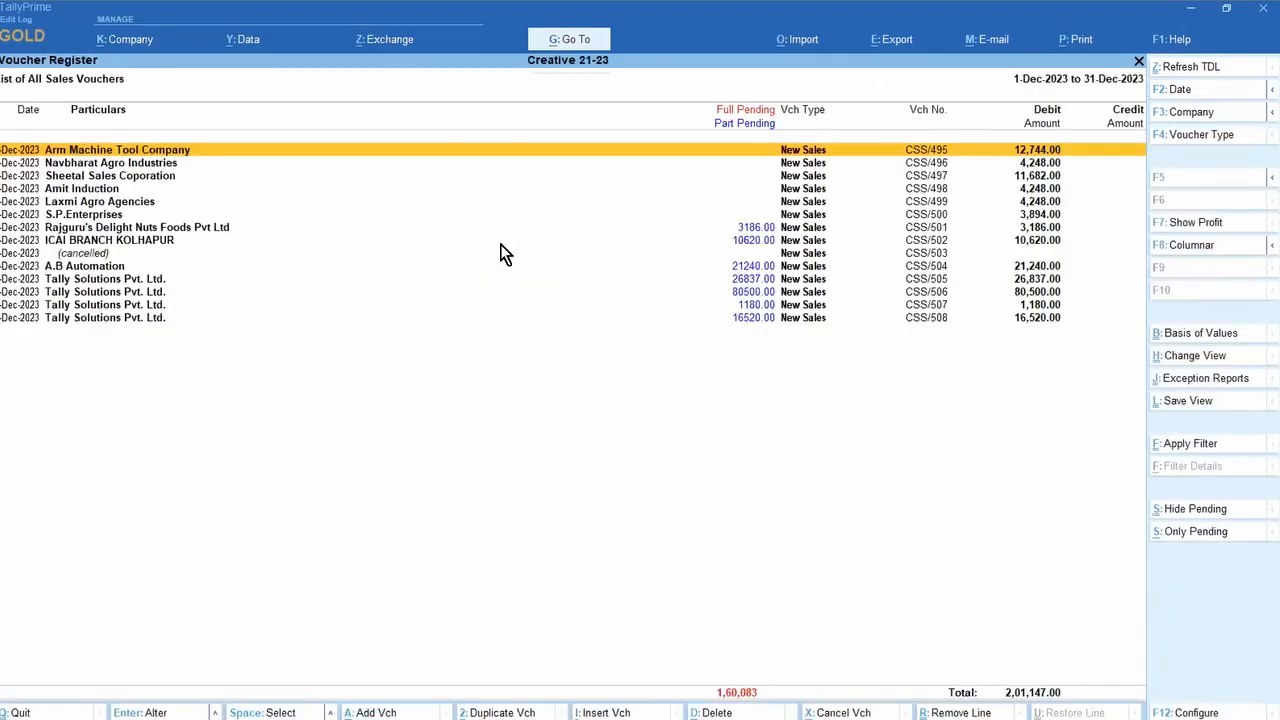
key("Return")
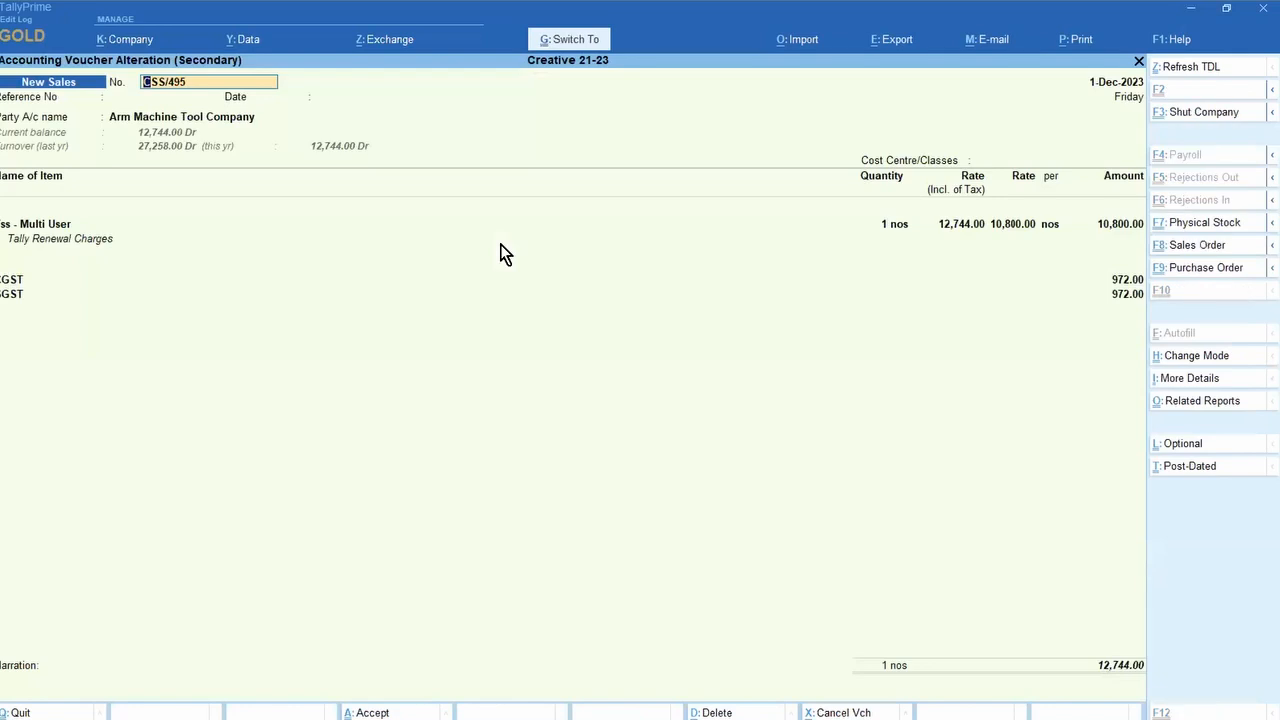
key("alt+p")
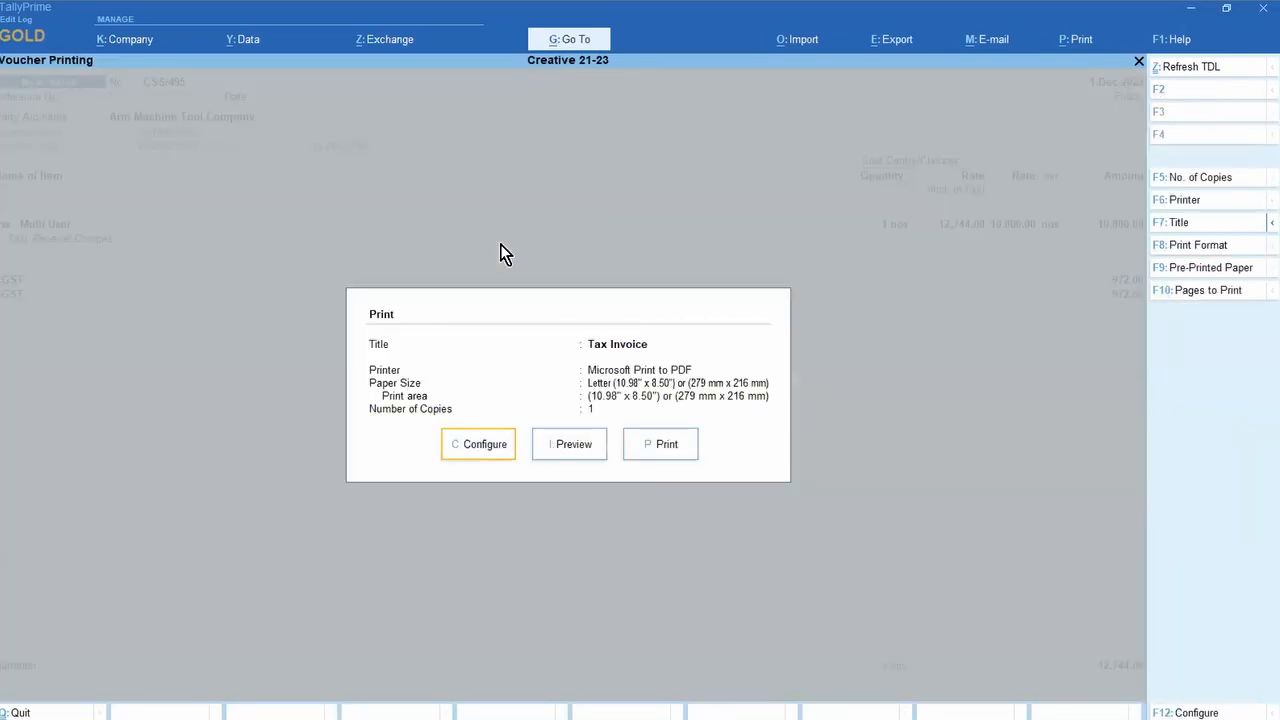
Step: Search the invoice print configuration for the 'Item' and 'Invo' settings, then clear the filter
key("c")
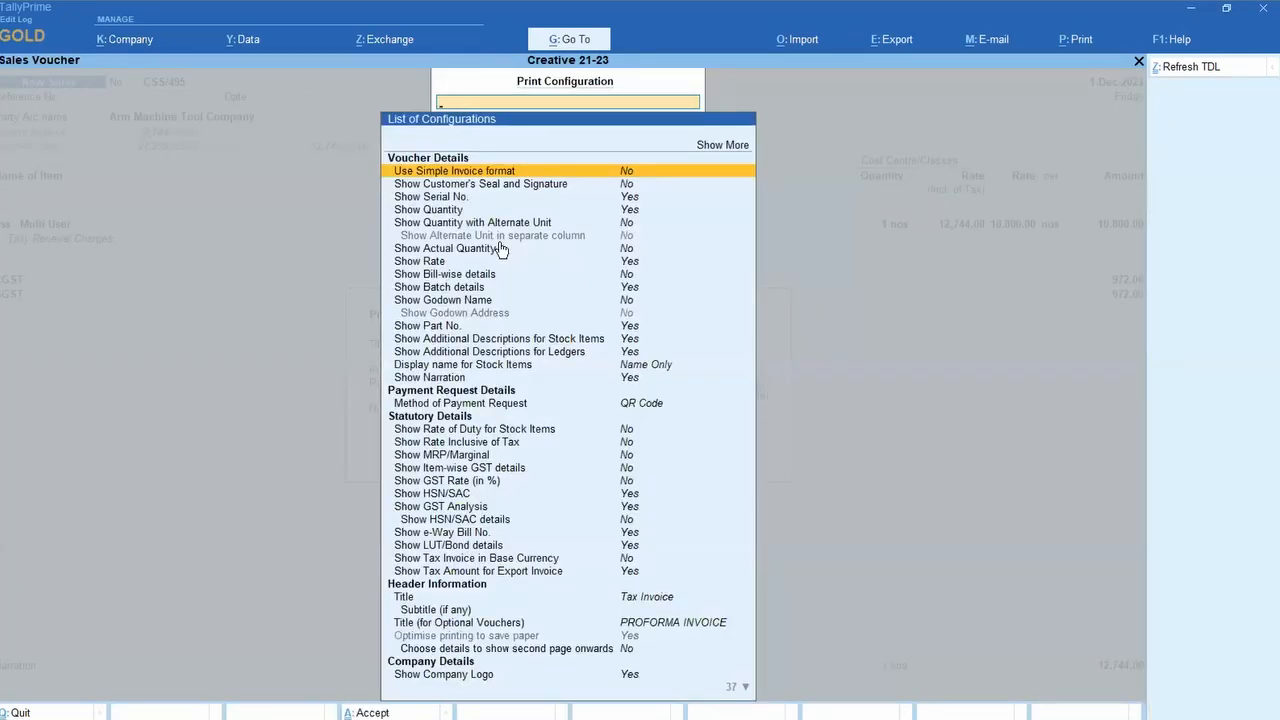
type("Item")
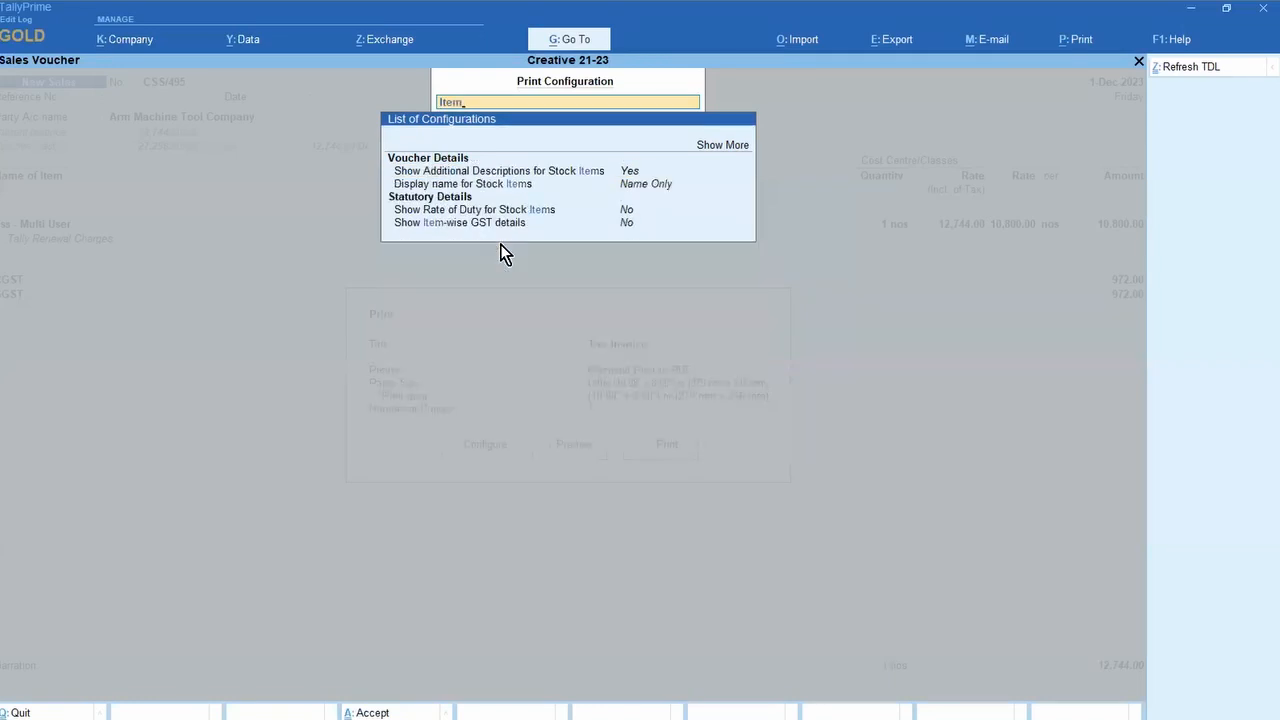
key("Down")
key("Down")
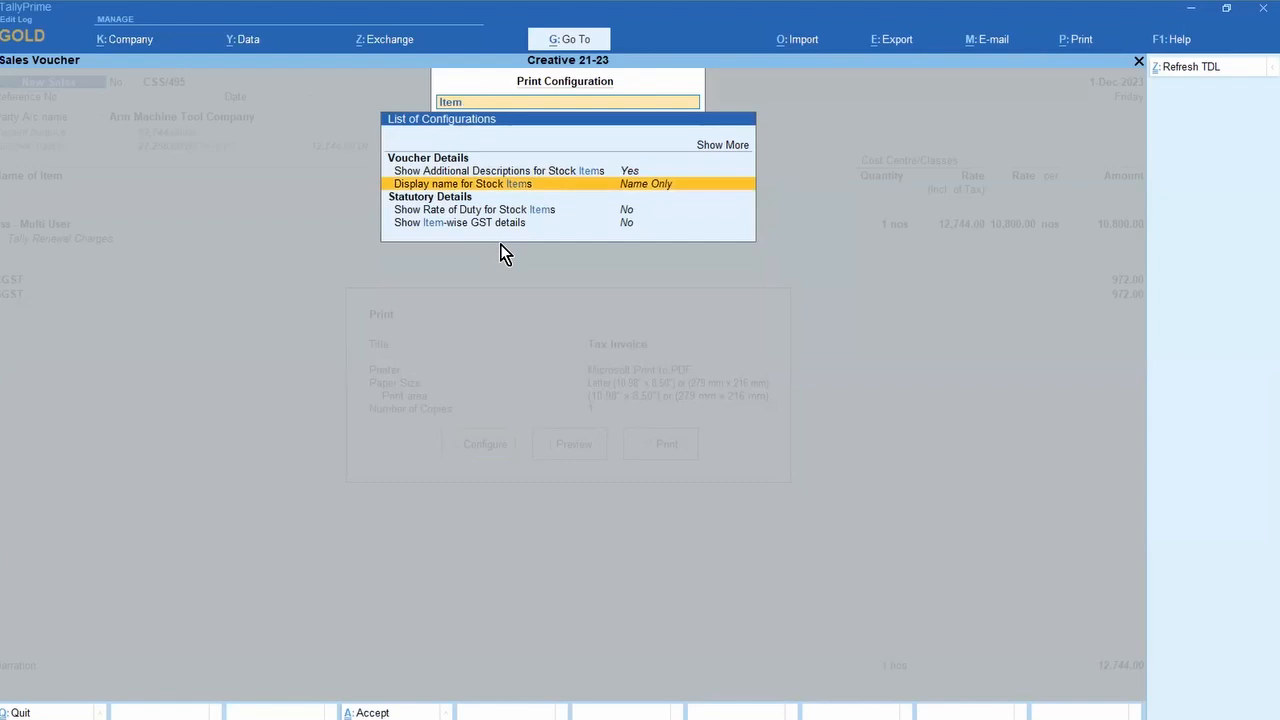
key("Down")
key("Down")
key("Down")
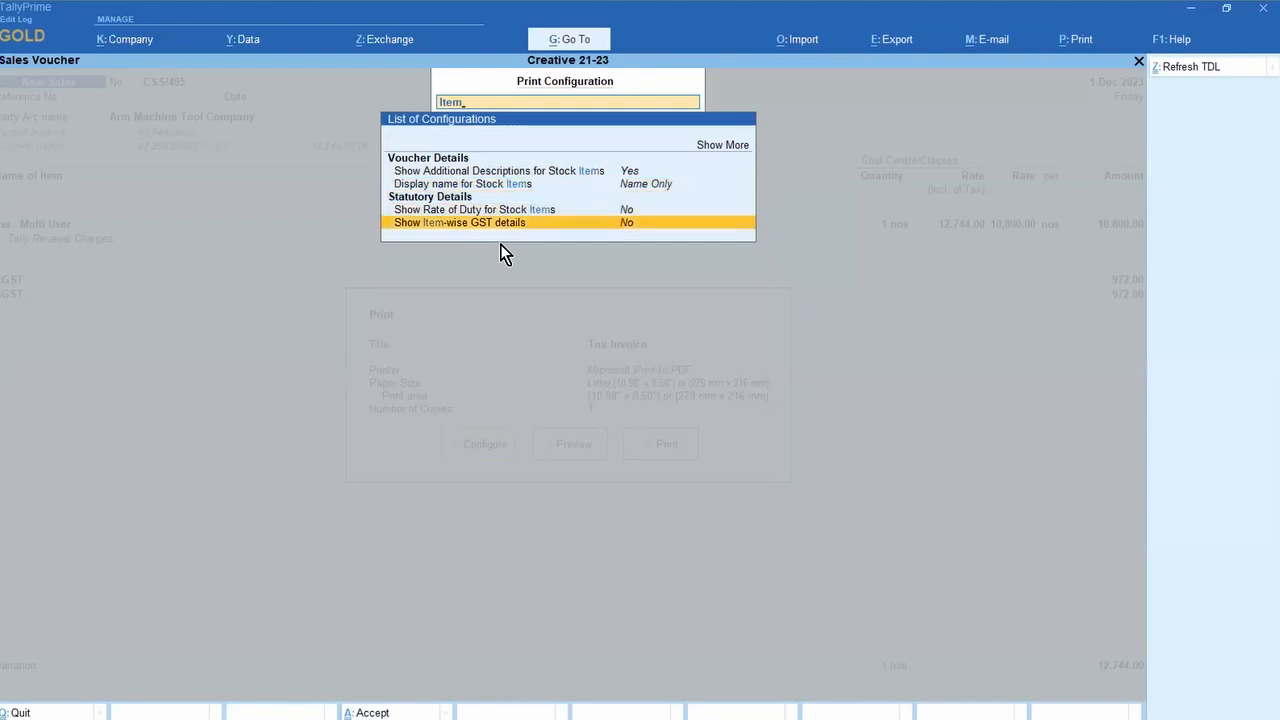
key("Up")
key("Up")
key("Up")
key("Up")
key("Up")
key("Return")
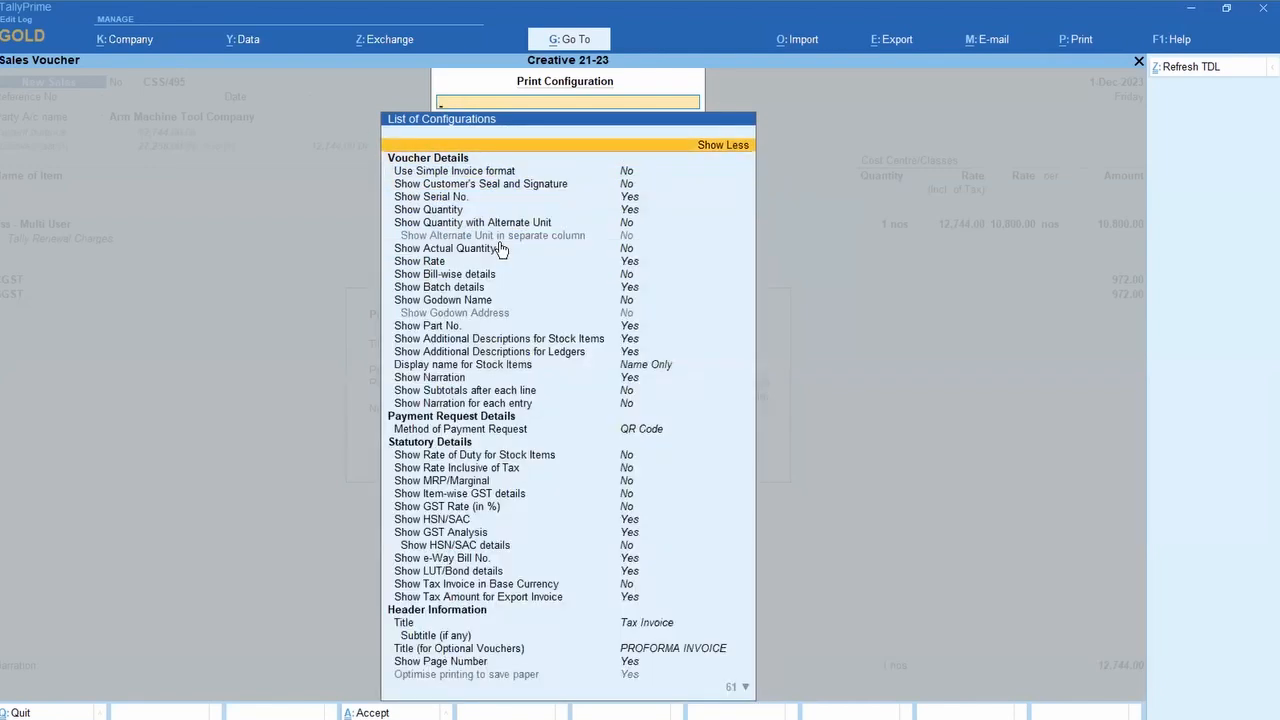
type("Invo")
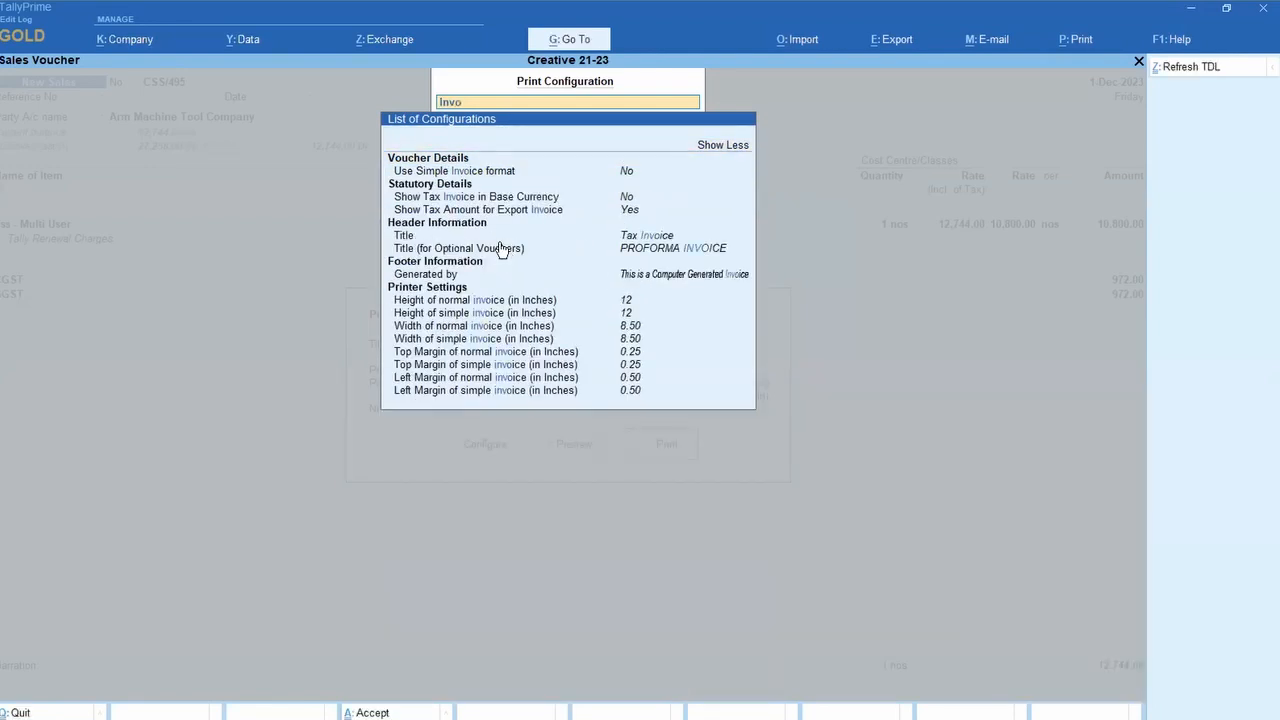
key("Escape")
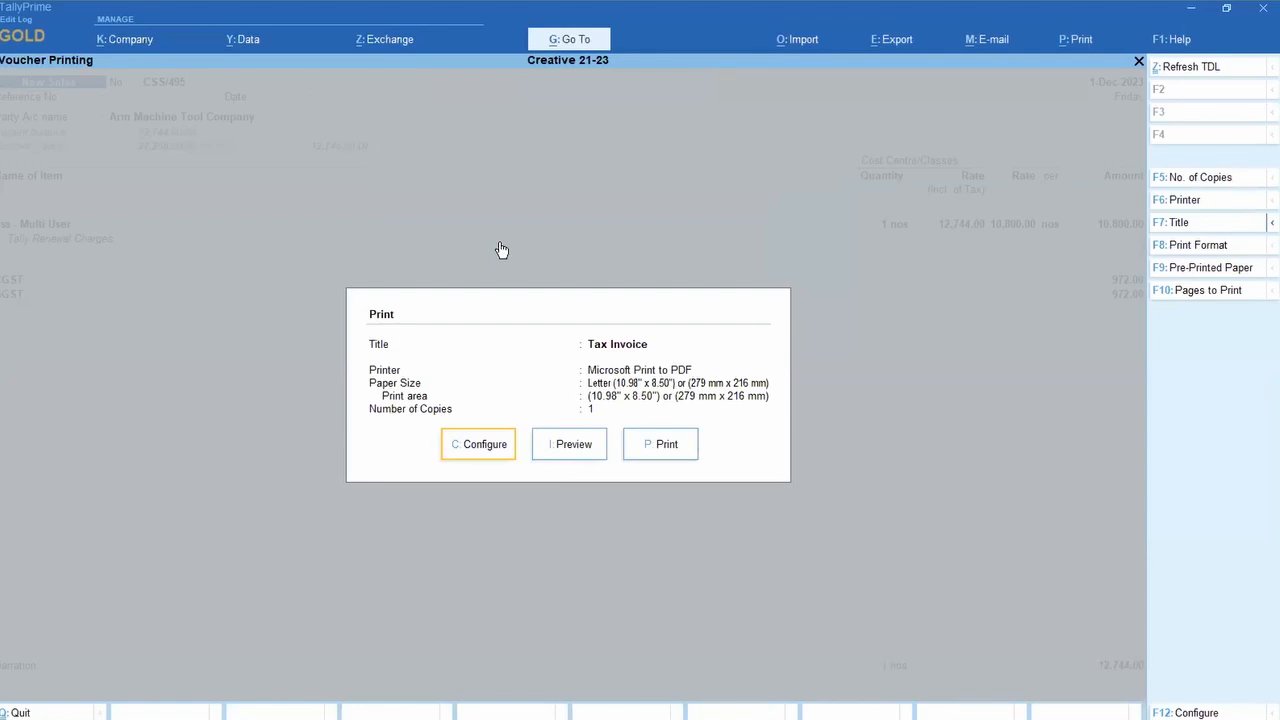
type("c")
type("Invo")
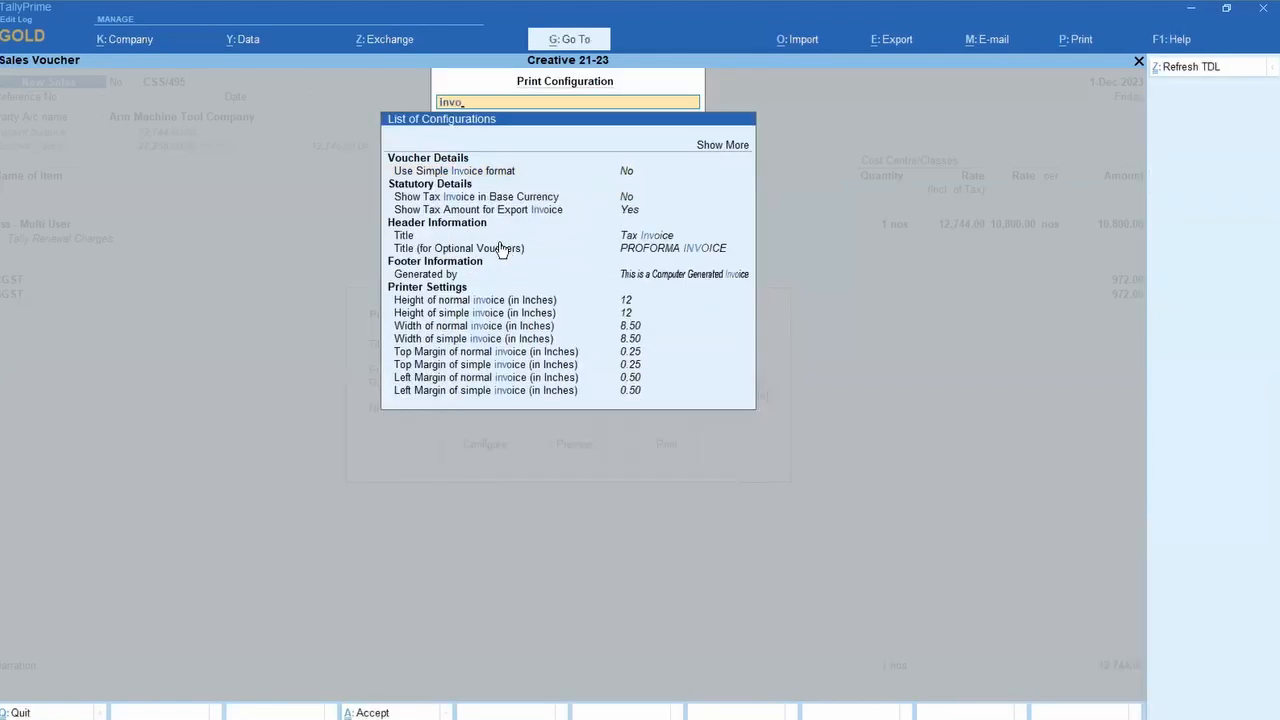
key("BackSpace")
key("BackSpace")
key("BackSpace")
key("BackSpace")
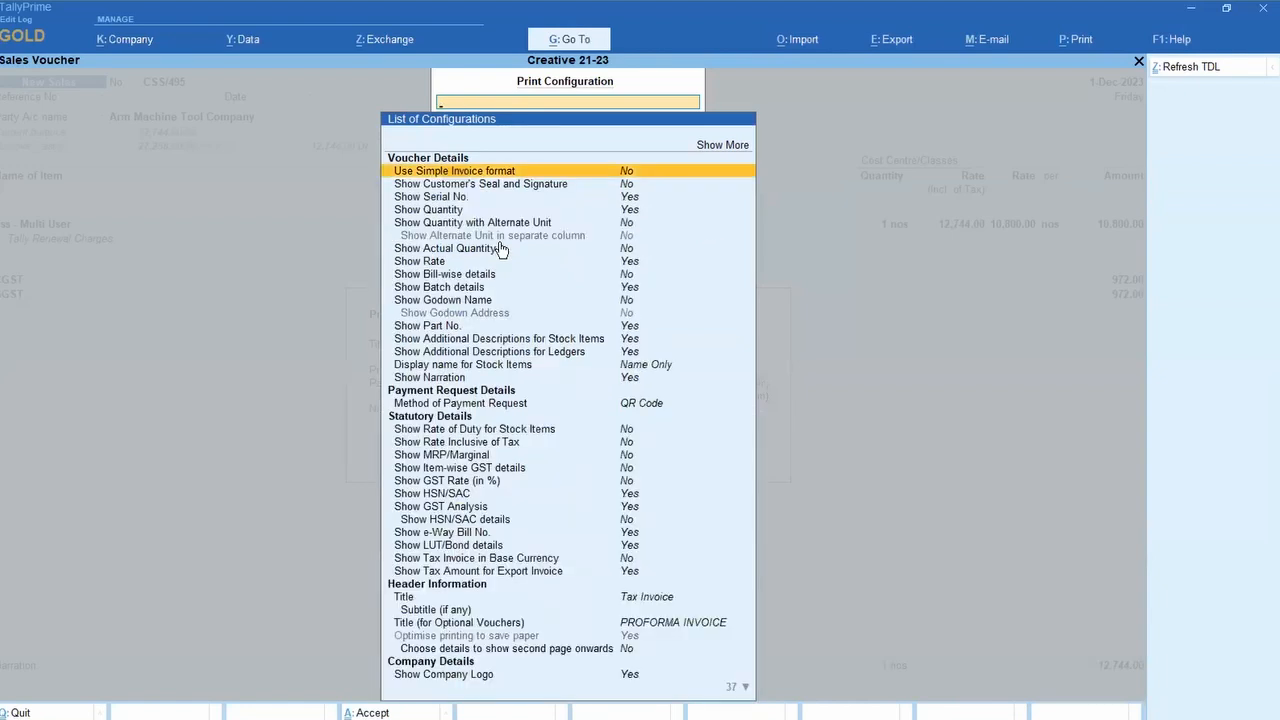
Step: Set Show Quantity to No and preview the Tax Invoice, dismissing the logo warning
type("qu")
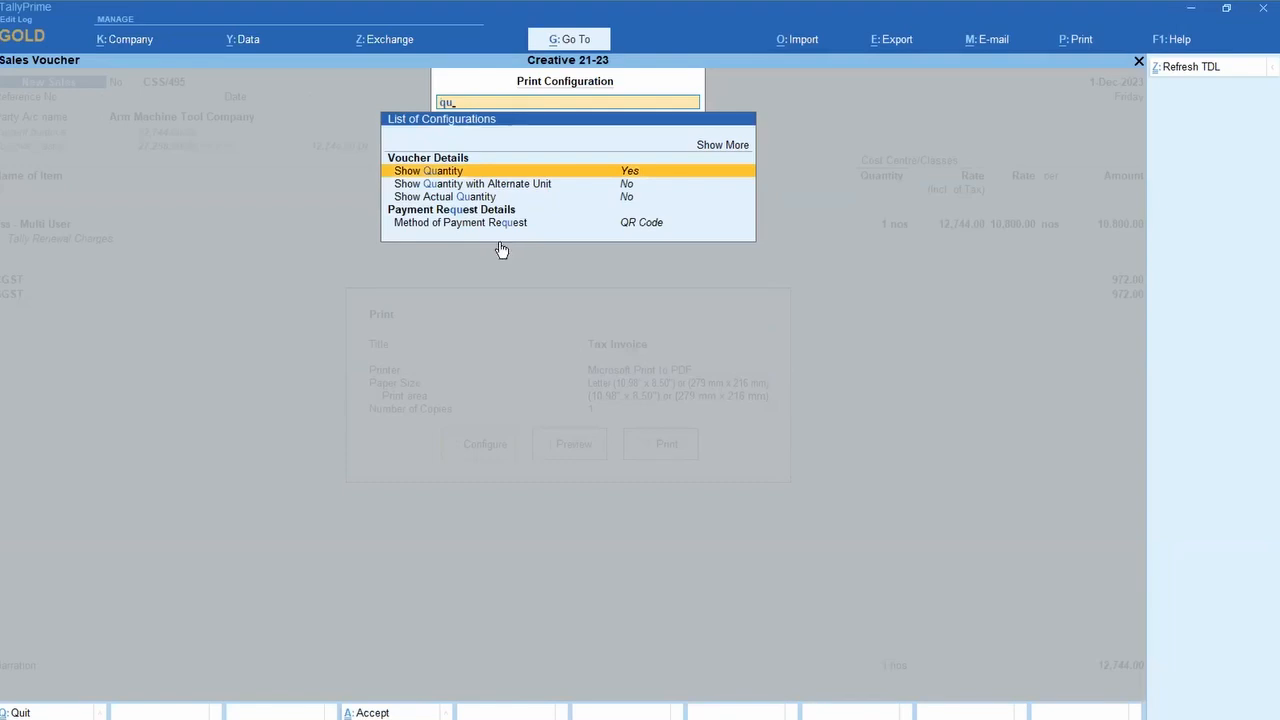
key("Return")
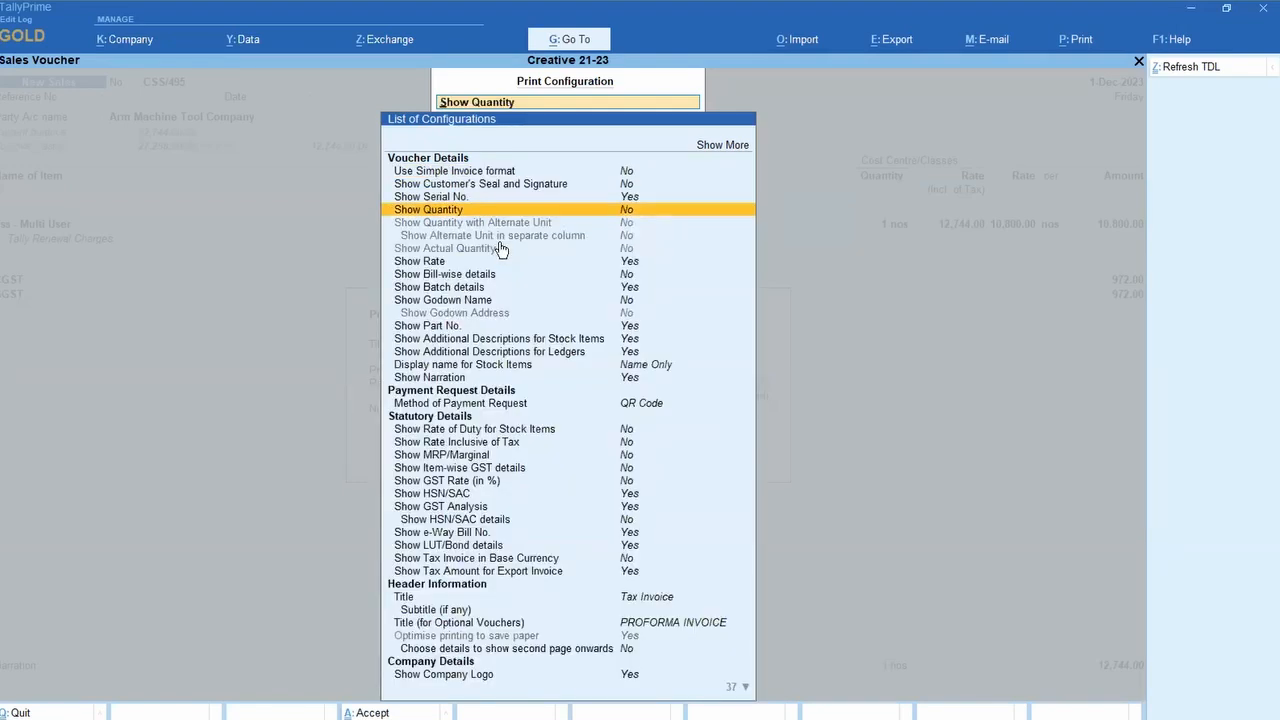
key("Escape")
key("Right")
key("Return")
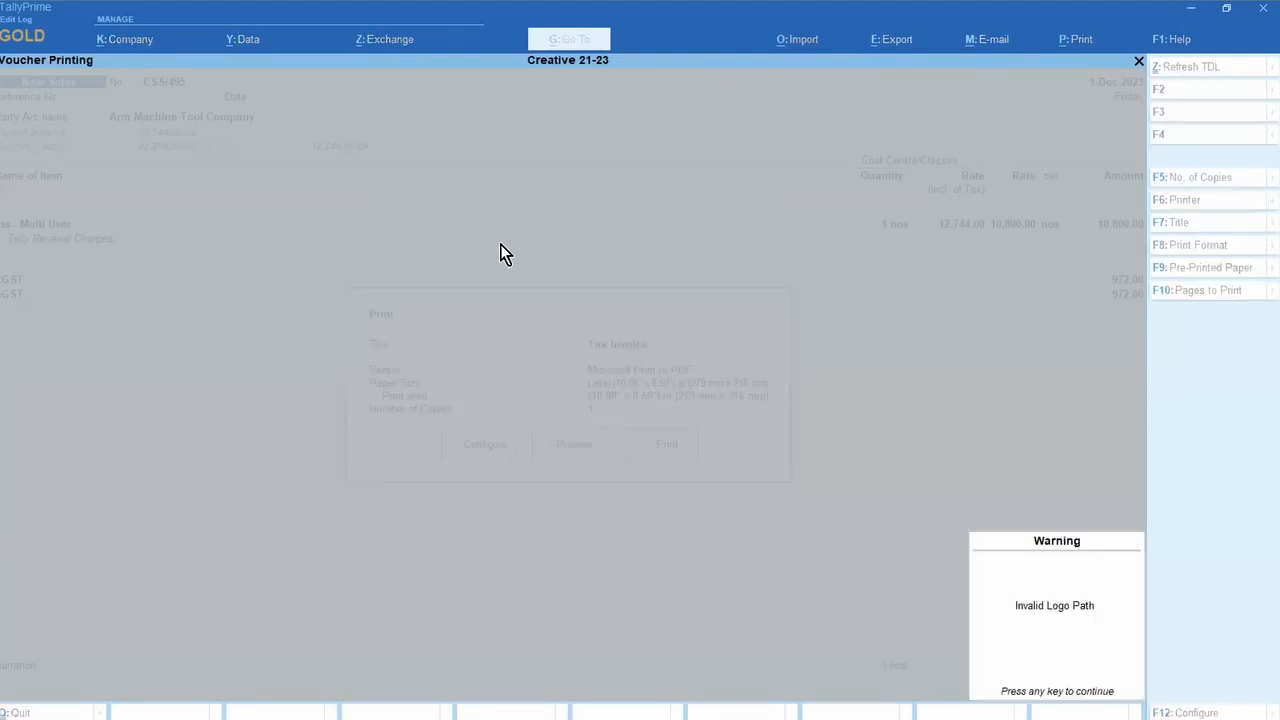
key("Return")
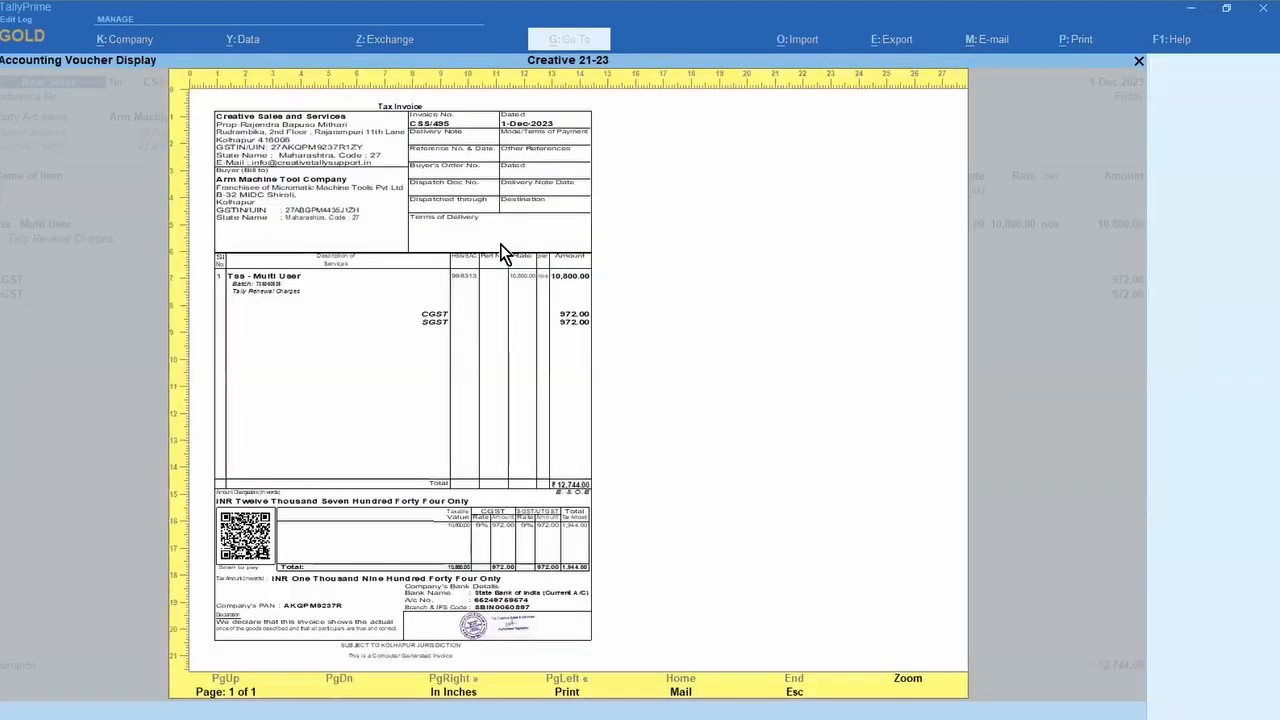
Step: Zoom into the invoice preview, restore it to normal size, and close it
key("Return")
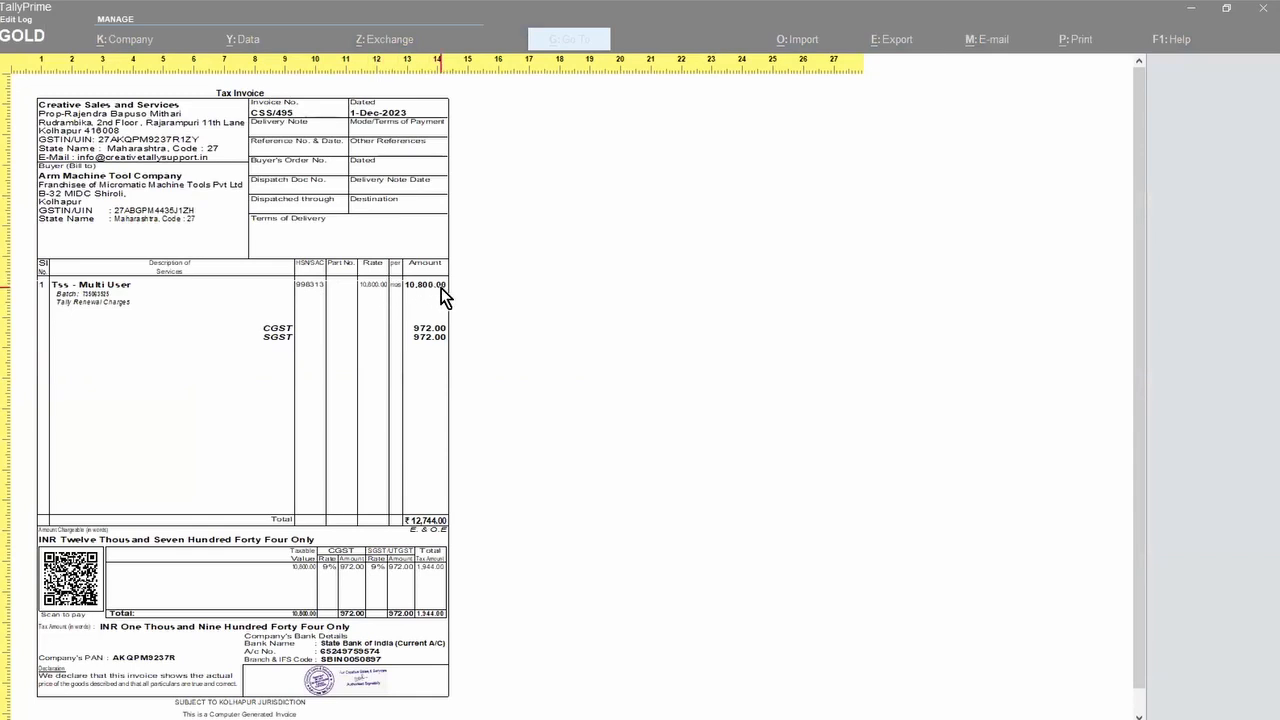
left_click(705, 298)
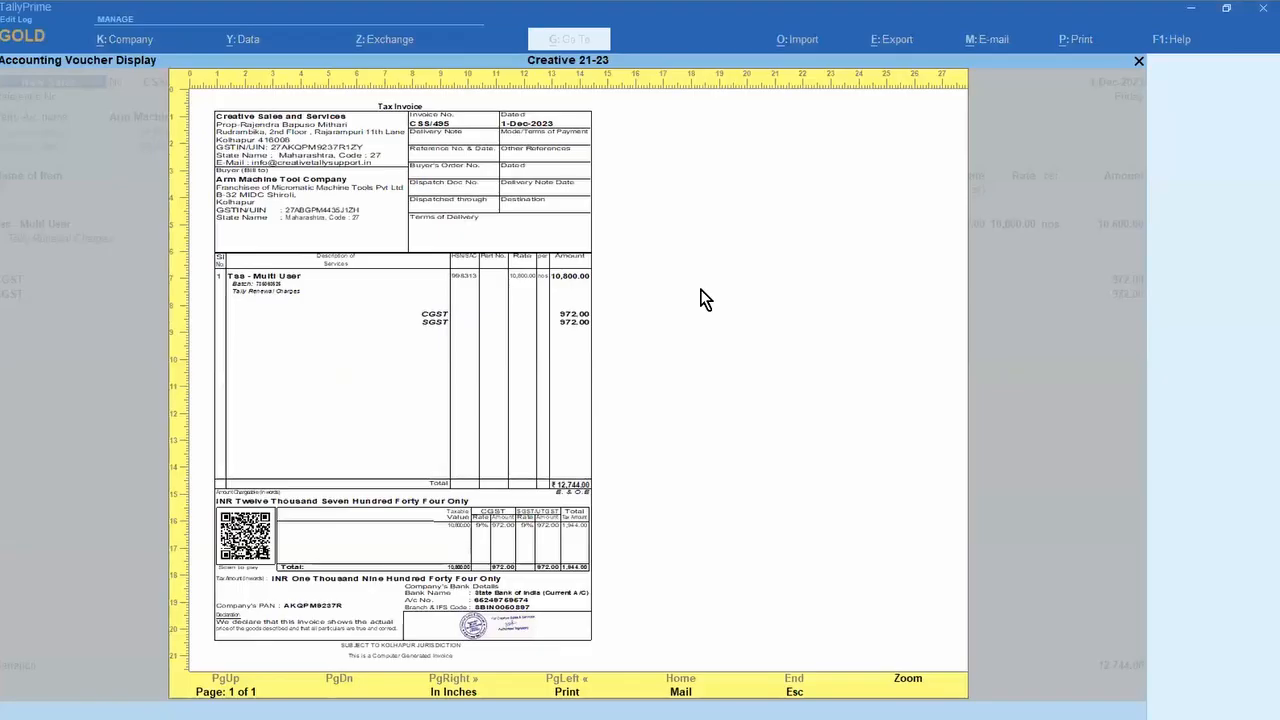
key("Escape")
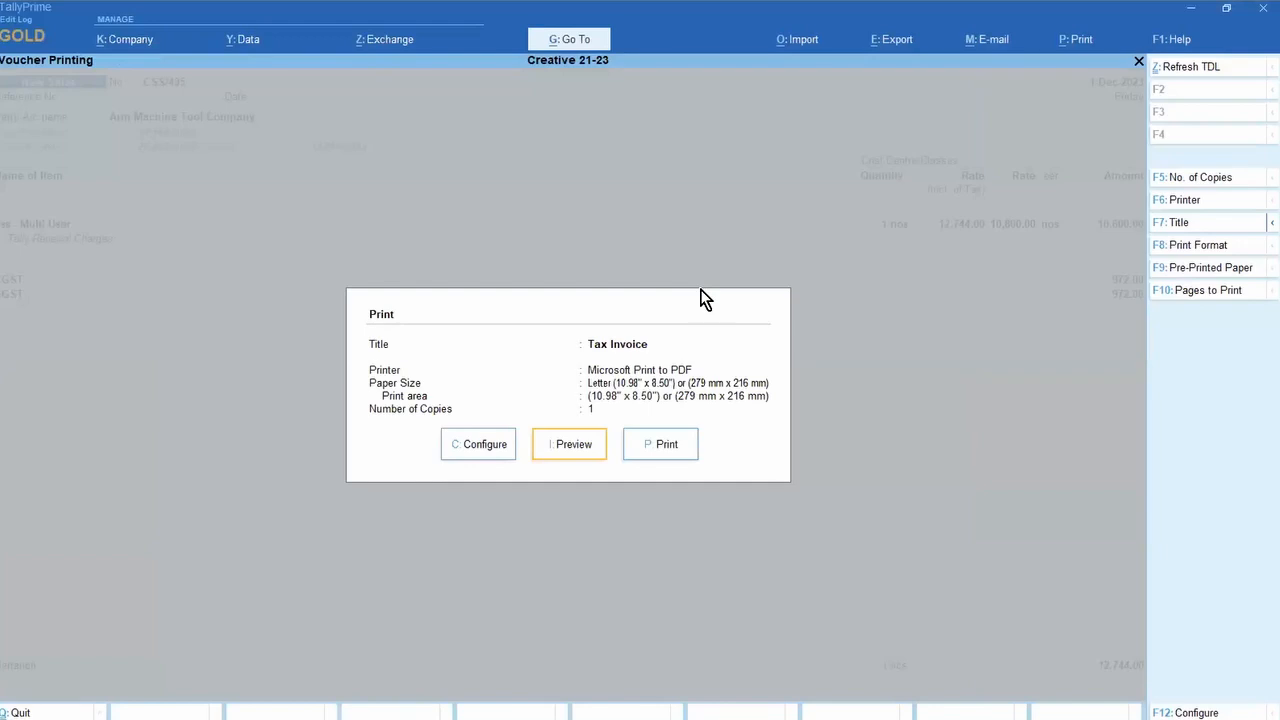
Step: Switch Microsoft Print to PDF to portrait Letter paper (8.50" x 10.98") and close the preview
key("F6")
key("Return")
key("Return")
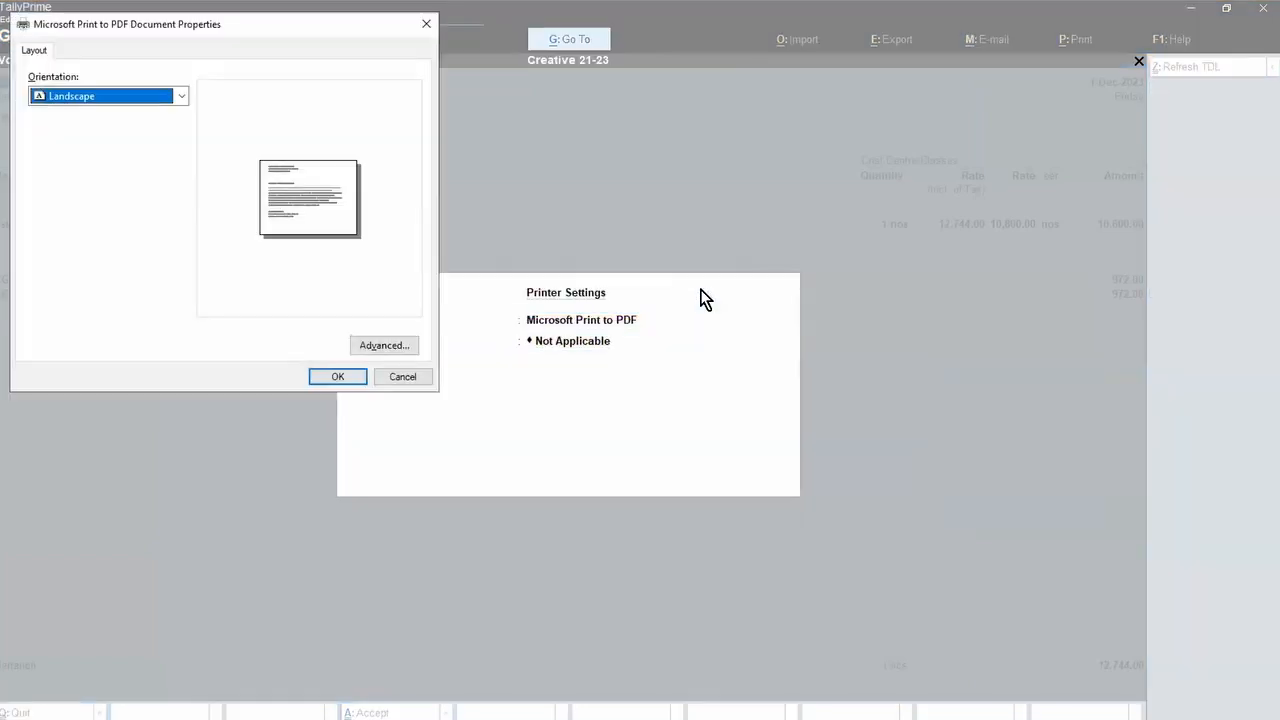
key("Down")
key("Down")
key("Return")
key("Return")
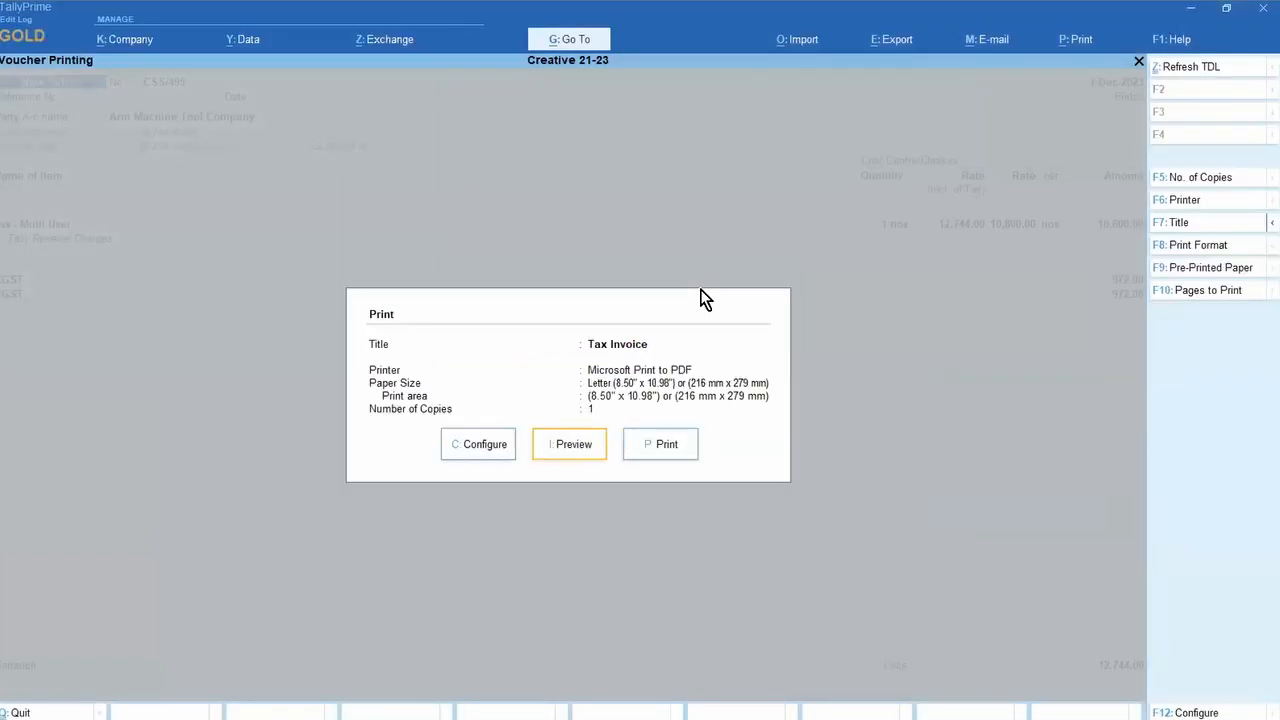
key("Return")
key("Return")
key("Return")
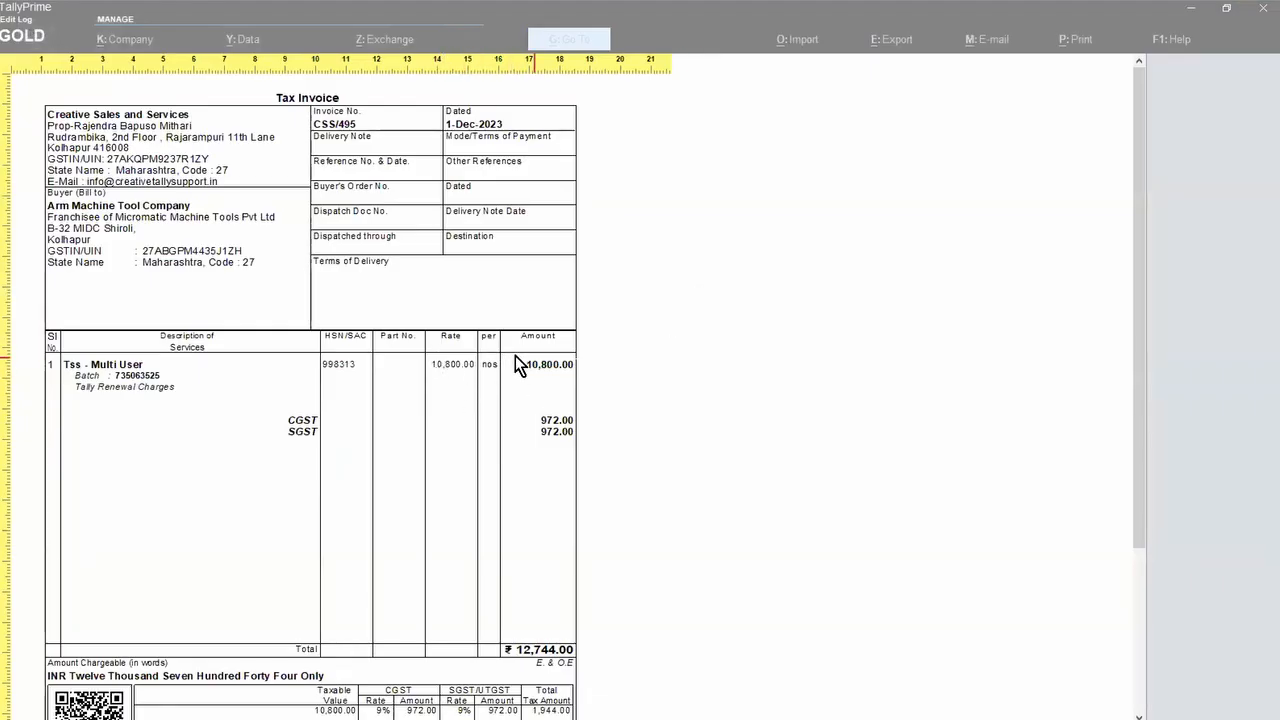
key("Escape")
Step: Set Show Rate to No and preview the invoice without its rate column
key("Left")
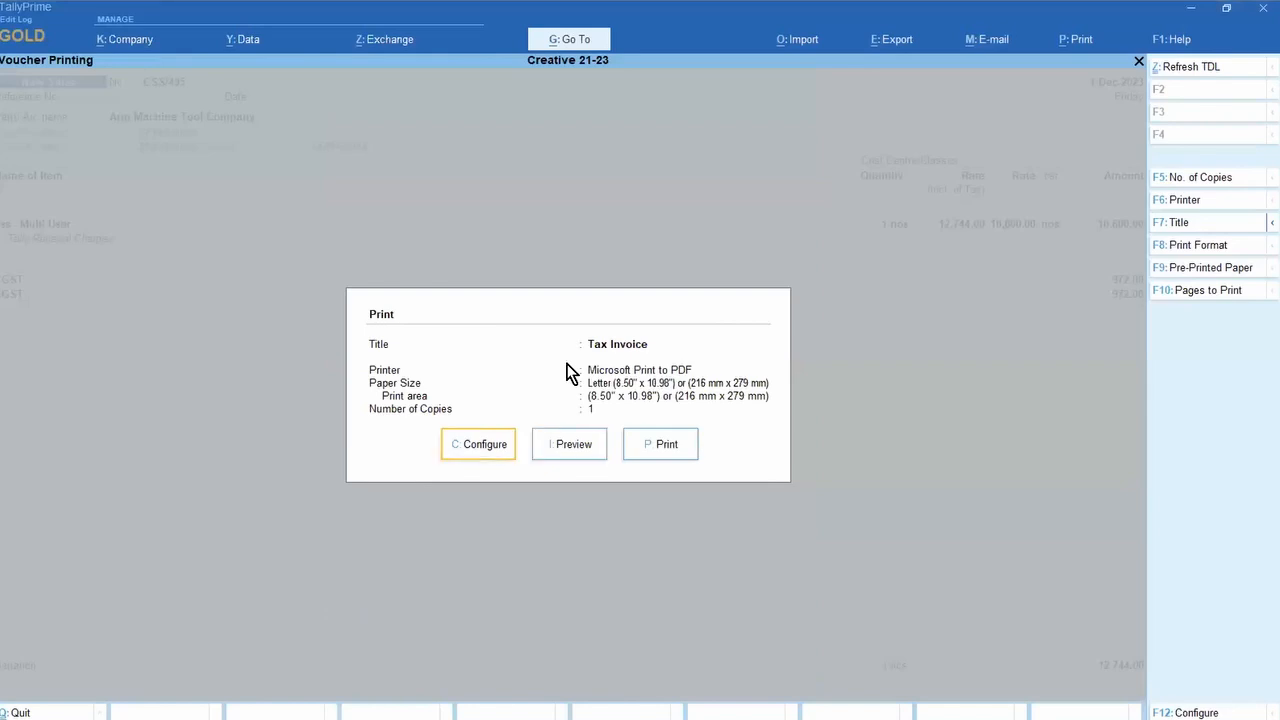
key("Return")
type("Rate")
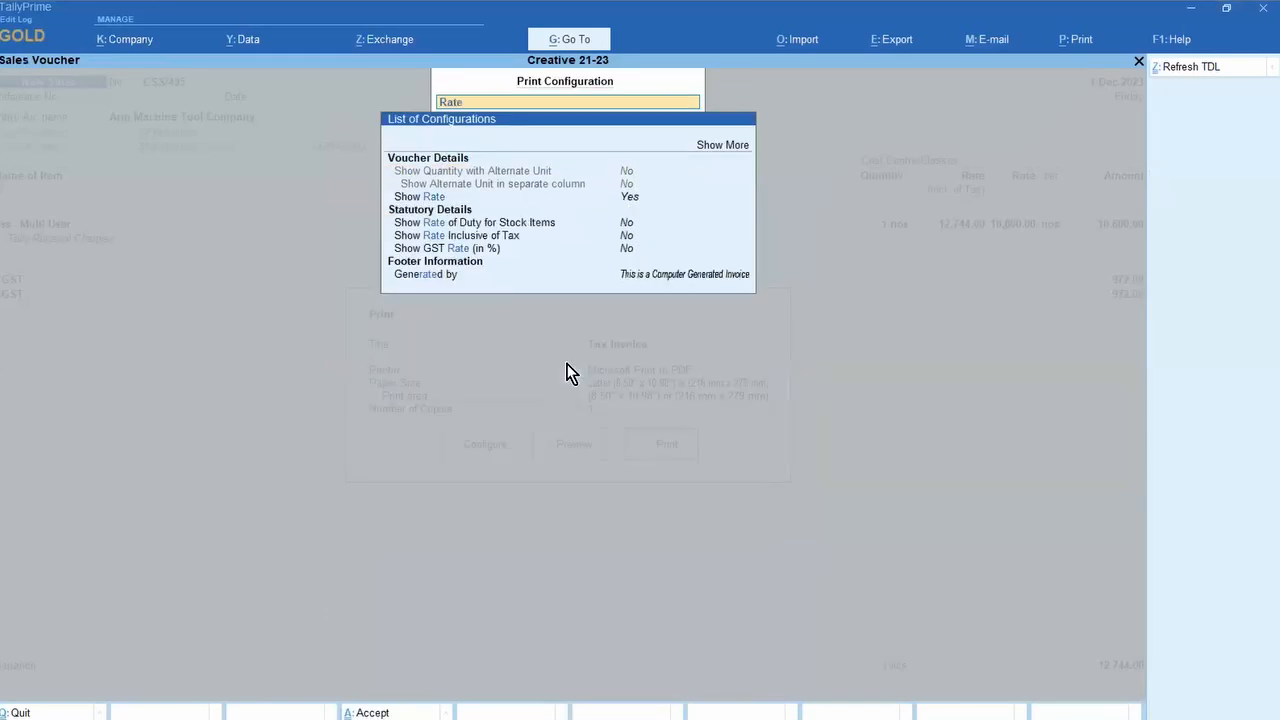
key("Down")
key("Down")
key("Return")
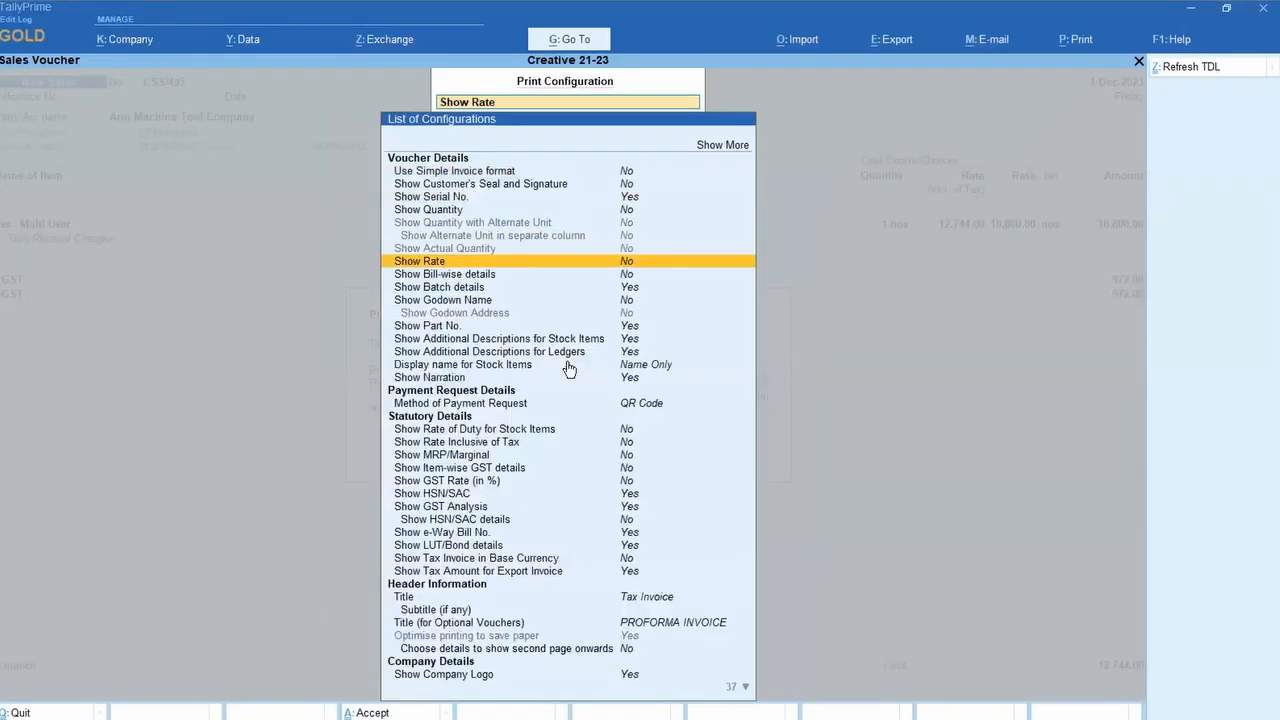
key("Escape")
key("Right")
key("Return")
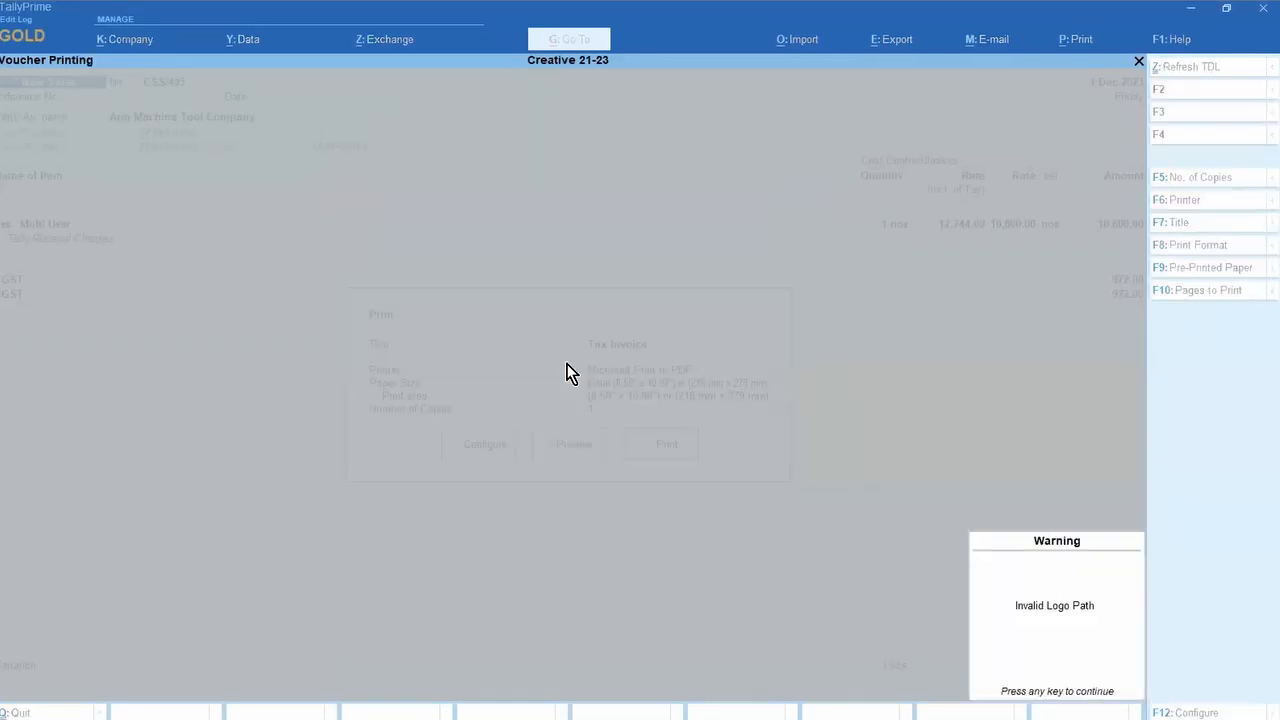
key("Return")
key("Return")
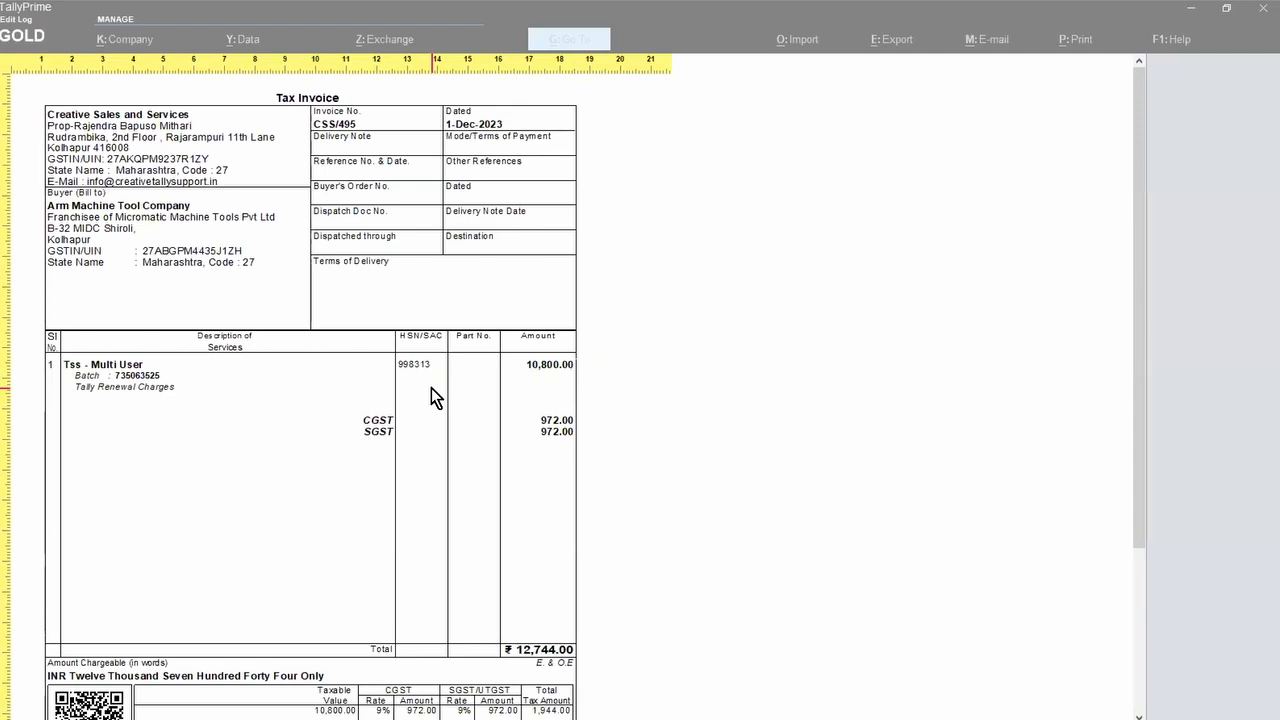
Step: Leave the preview and sales voucher, returning to the monthly Sales Register totalling 60,17,361.12
key("Escape")
key("Escape")
key("Escape")
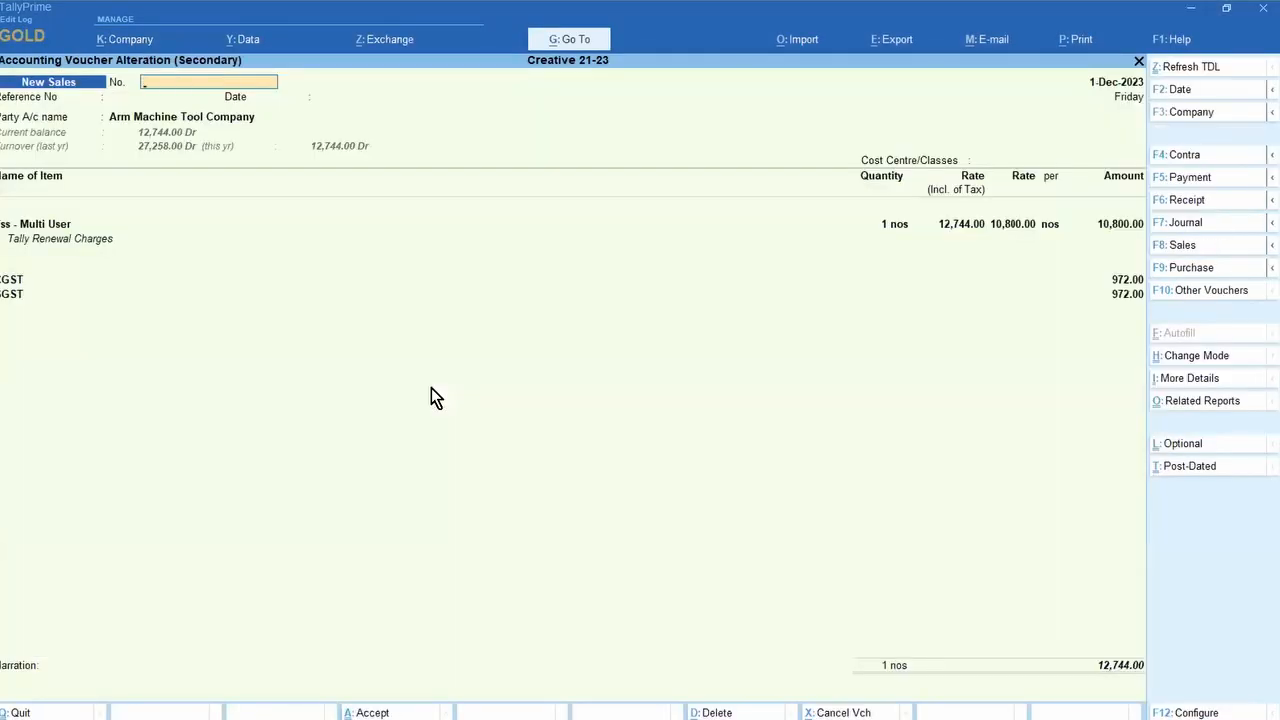
key("Escape")
key("y")
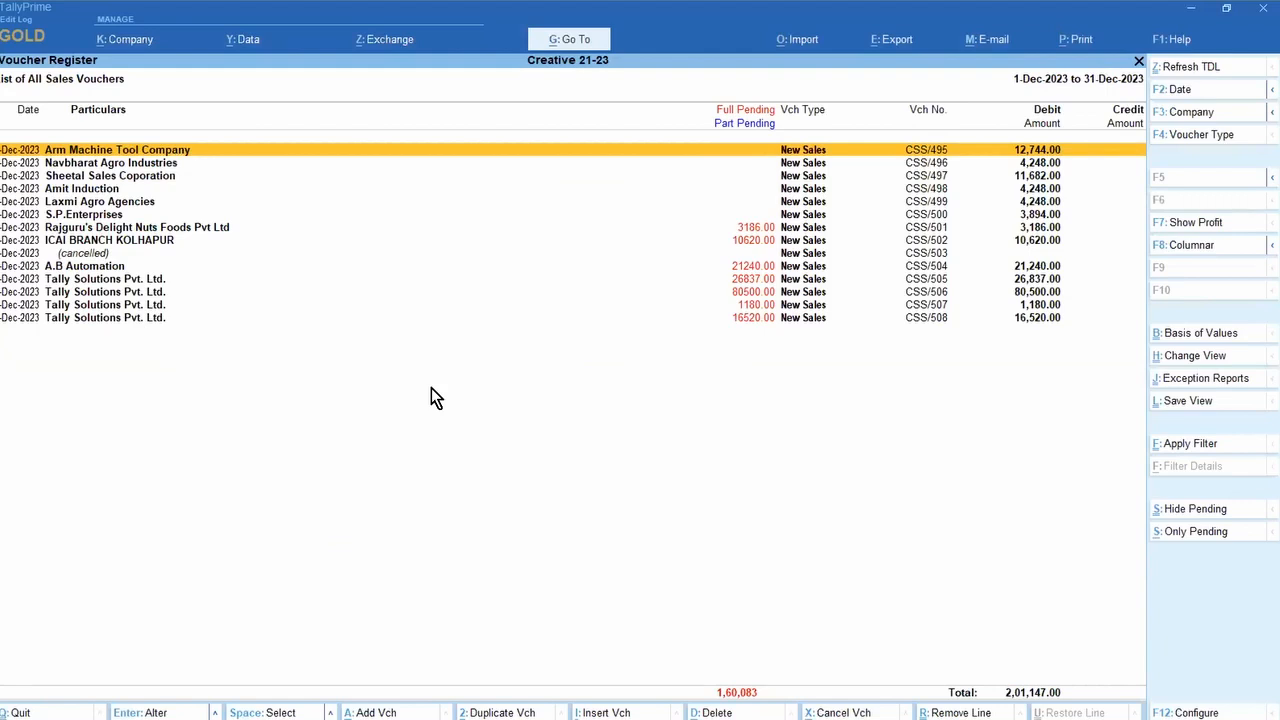
key("Escape")
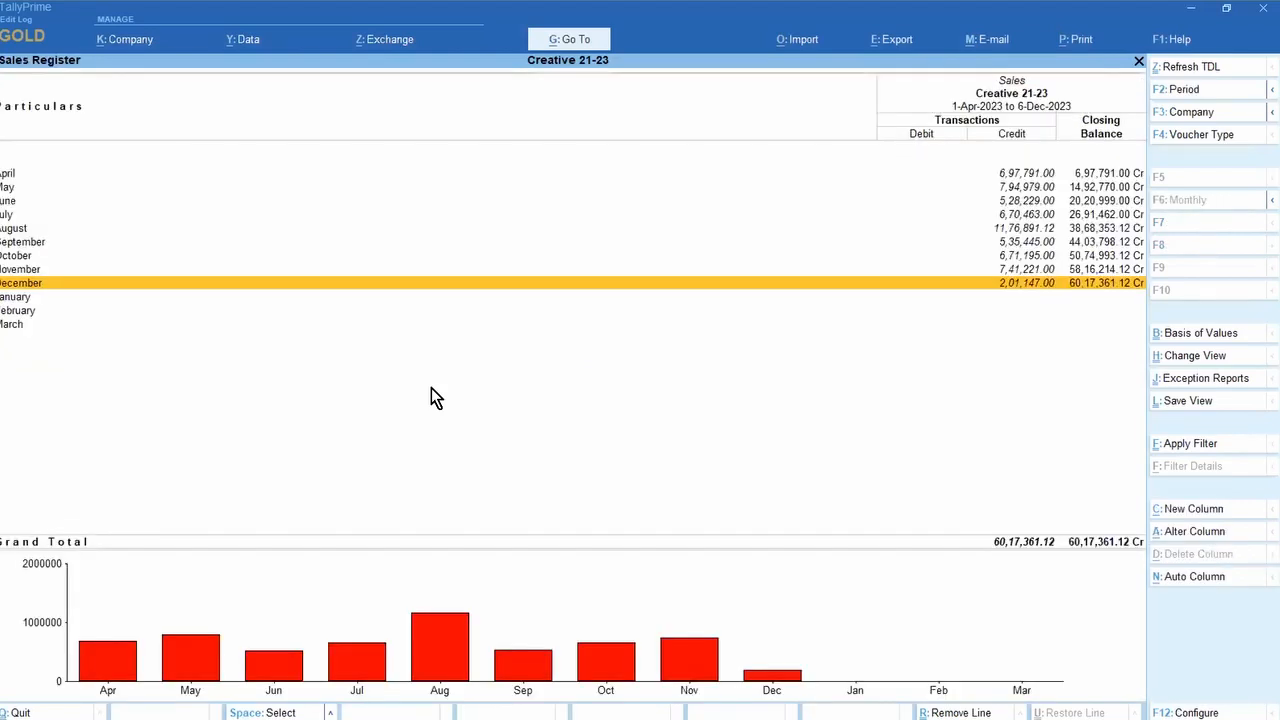
Step: Close the Sales Register to the Gateway of Tally and switch to the E-Way Bill System in Chrome
key("Escape")
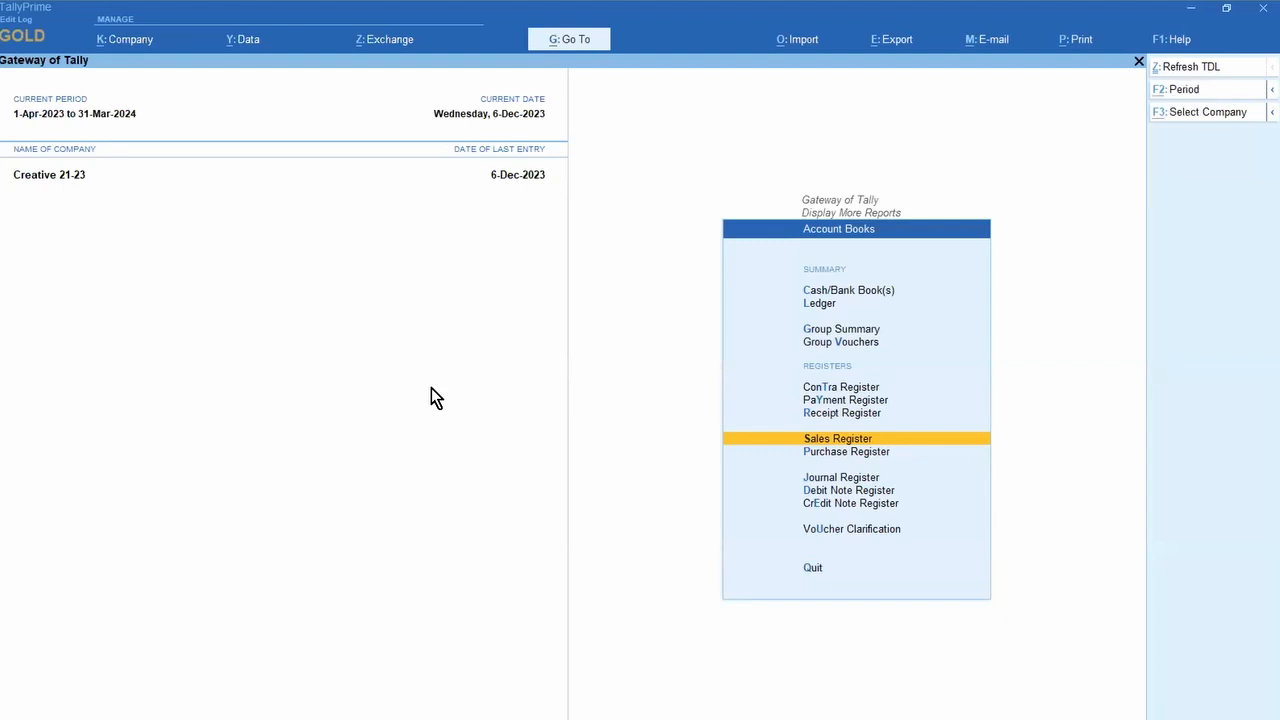
key("alt+Tab")
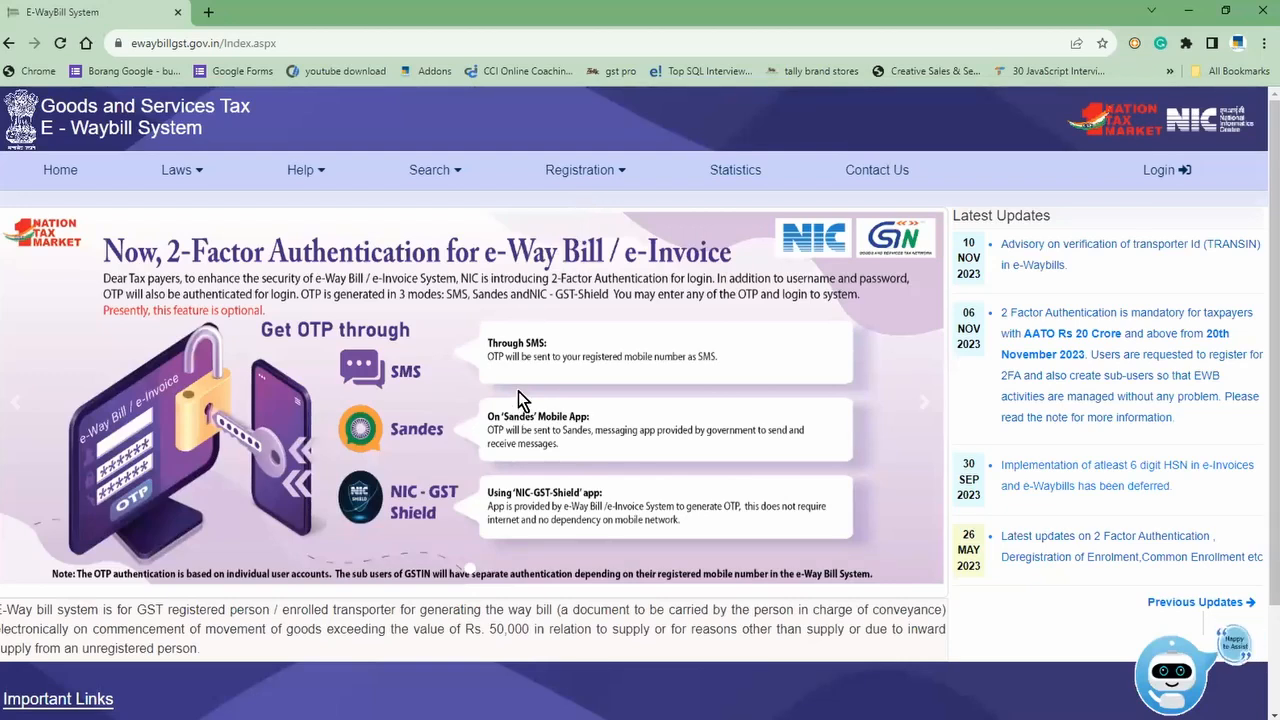
Step: Select the YouTube URL on the 'Points to cover In this session' slide of the 'Event 06 dec 23' deck
key("alt+Tab")
key("Tab")
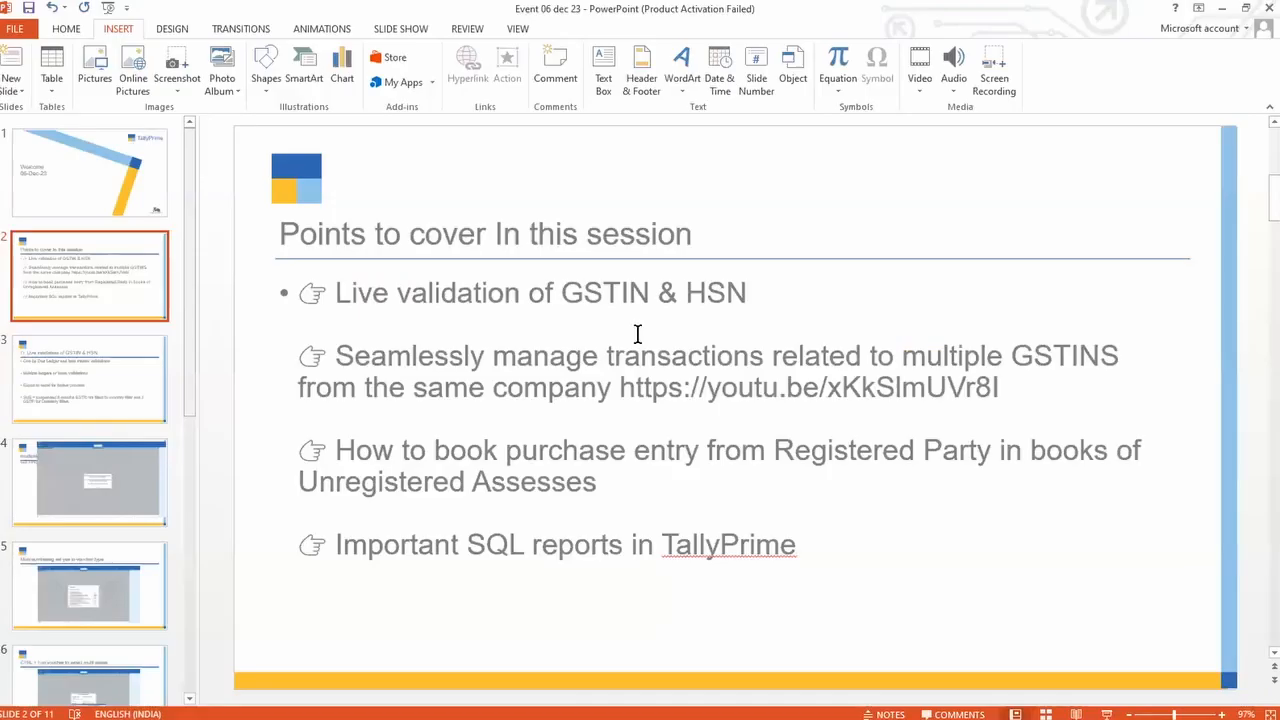
left_click_drag(621, 388, 872, 386)
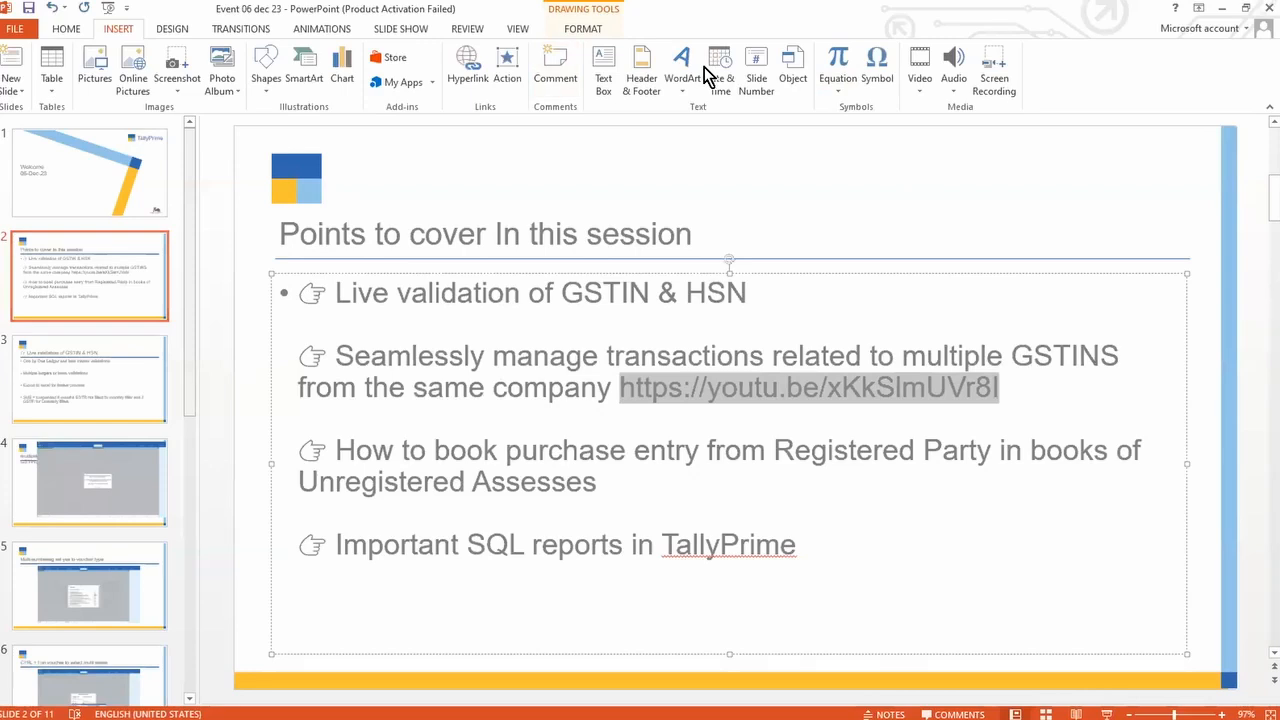
key("alt+Tab")
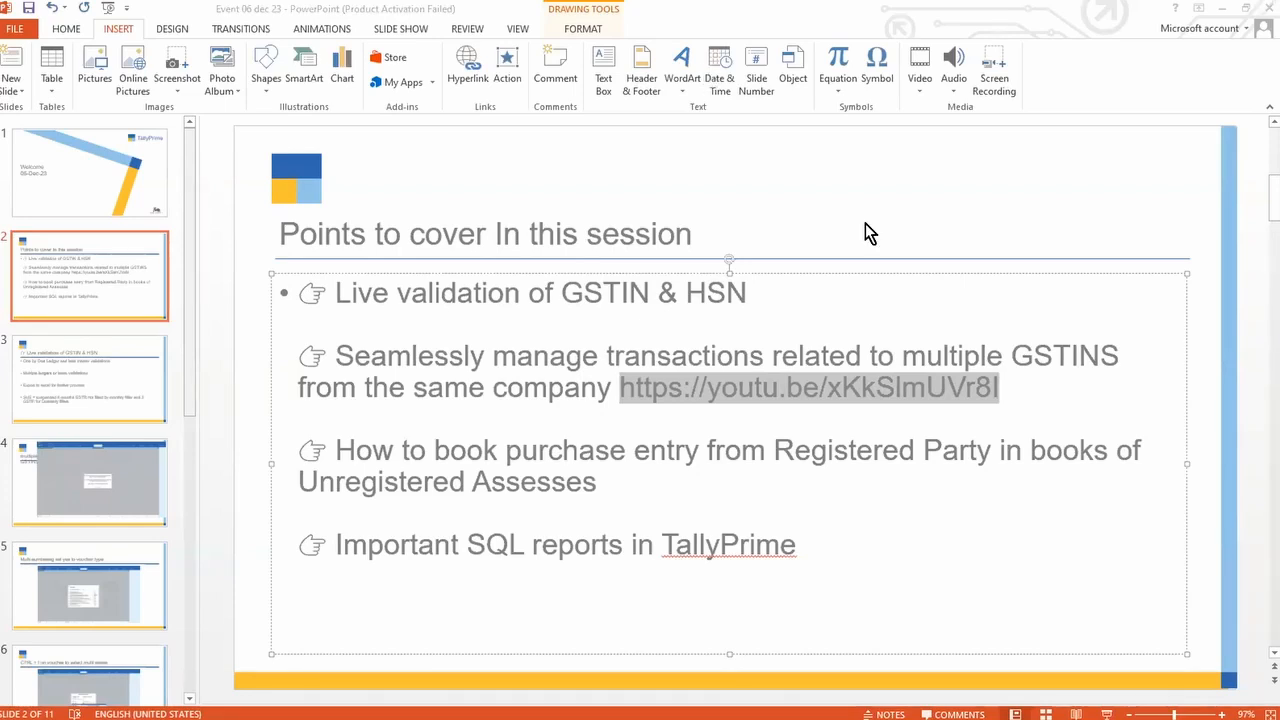
key("alt+Tab")
key("Tab")
key("Tab")
key("Tab")
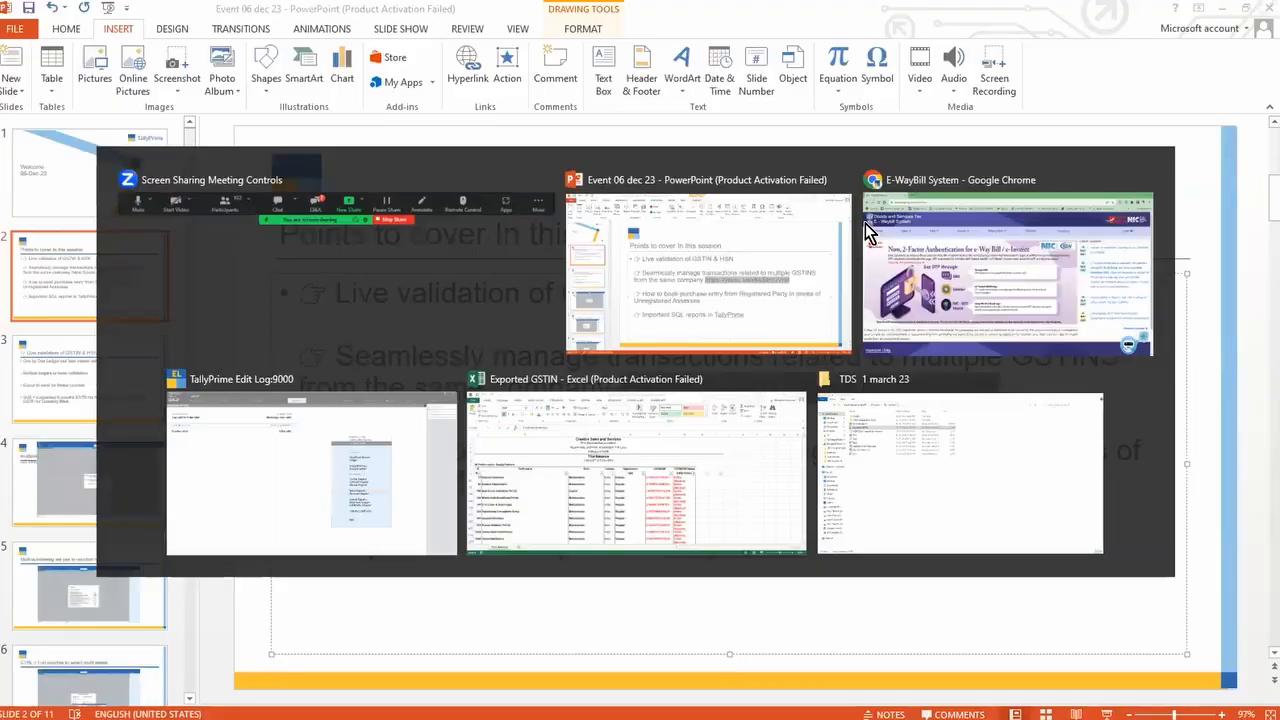
Step: Open the GST Rate Setup report for all ledgers via Statutory Reports > GST Utilities
key("Escape")
key("Escape")
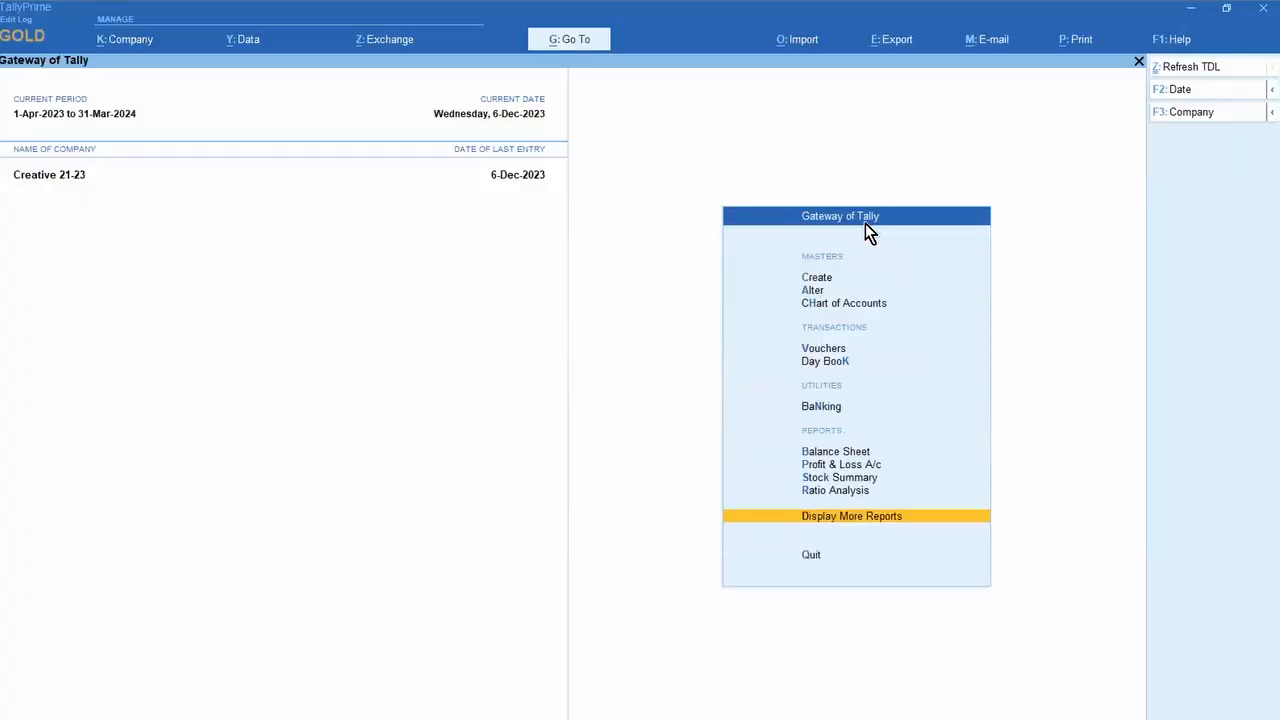
key("Return")
key("u")
key("Return")
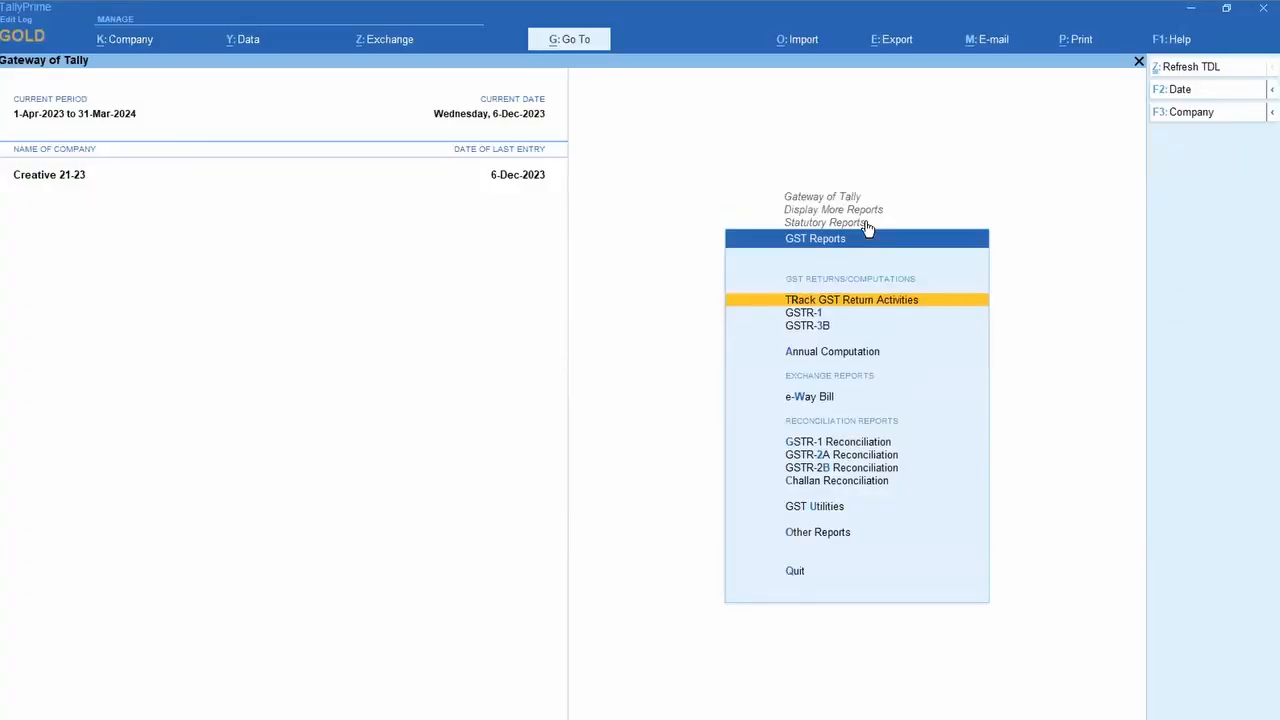
key("Up")
key("Up")
key("Up")
key("Up")
key("Down")
key("Return")
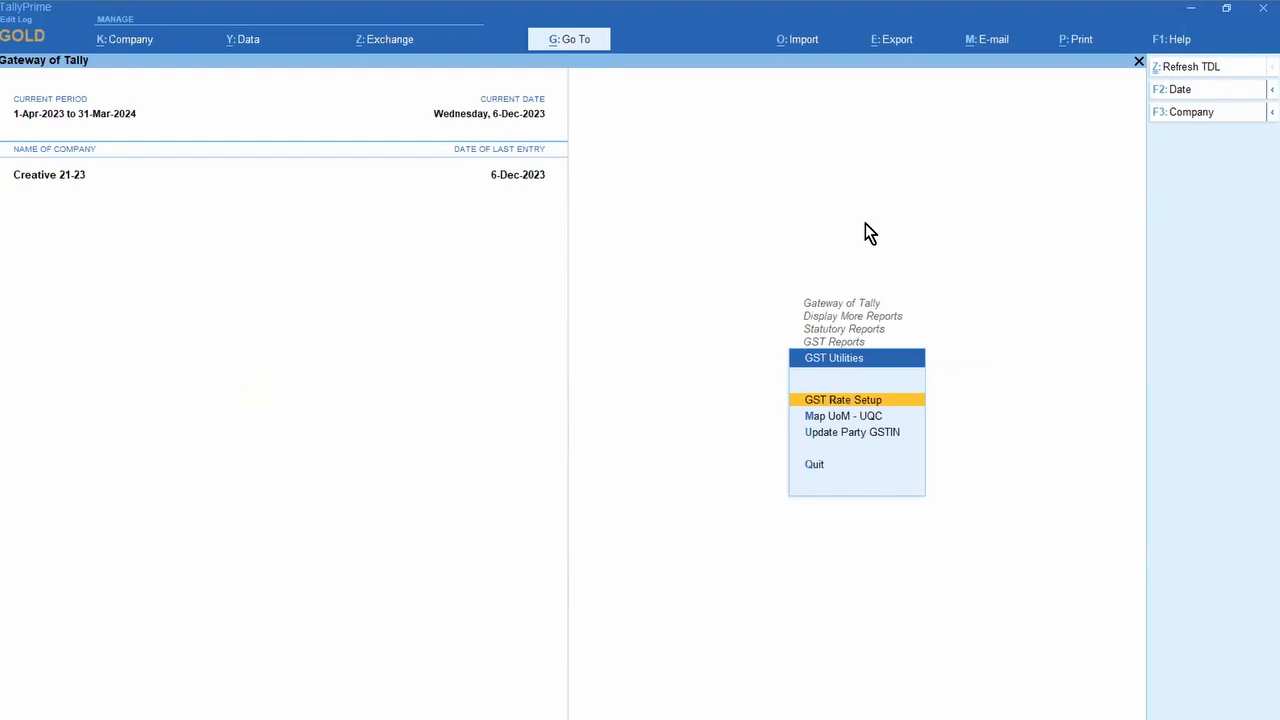
key("Return")
key("Down")
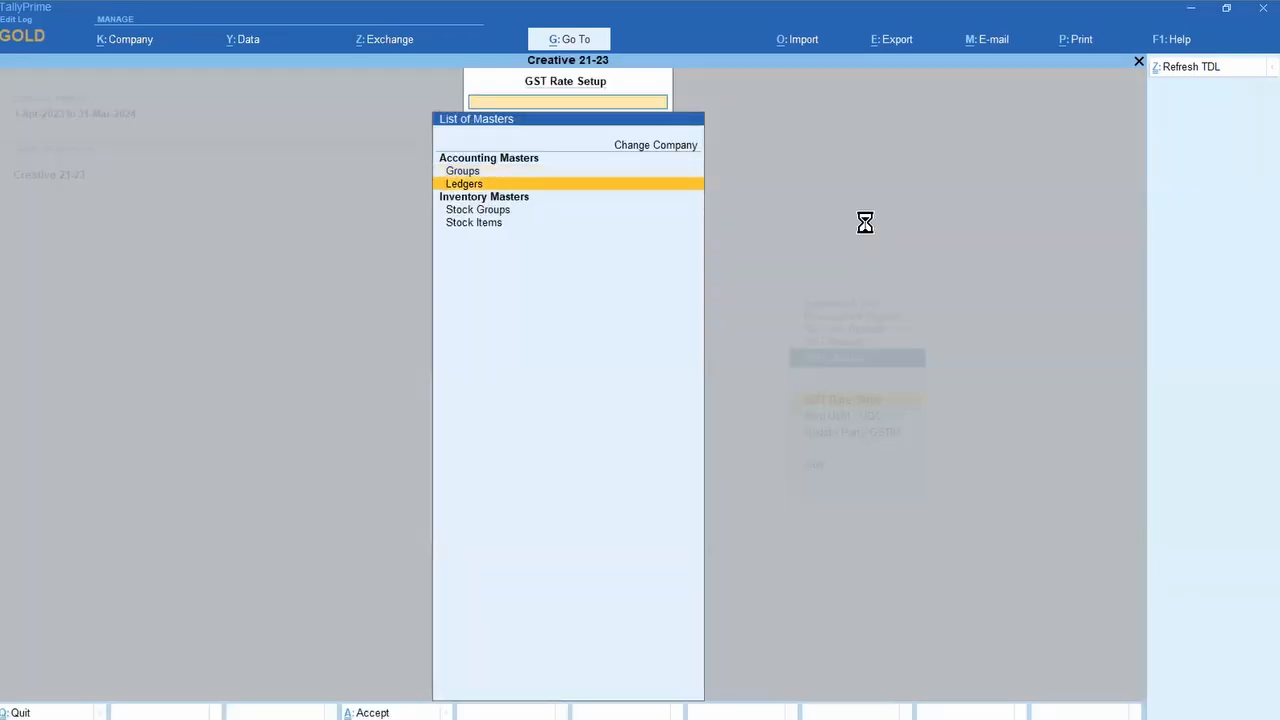
key("Return")
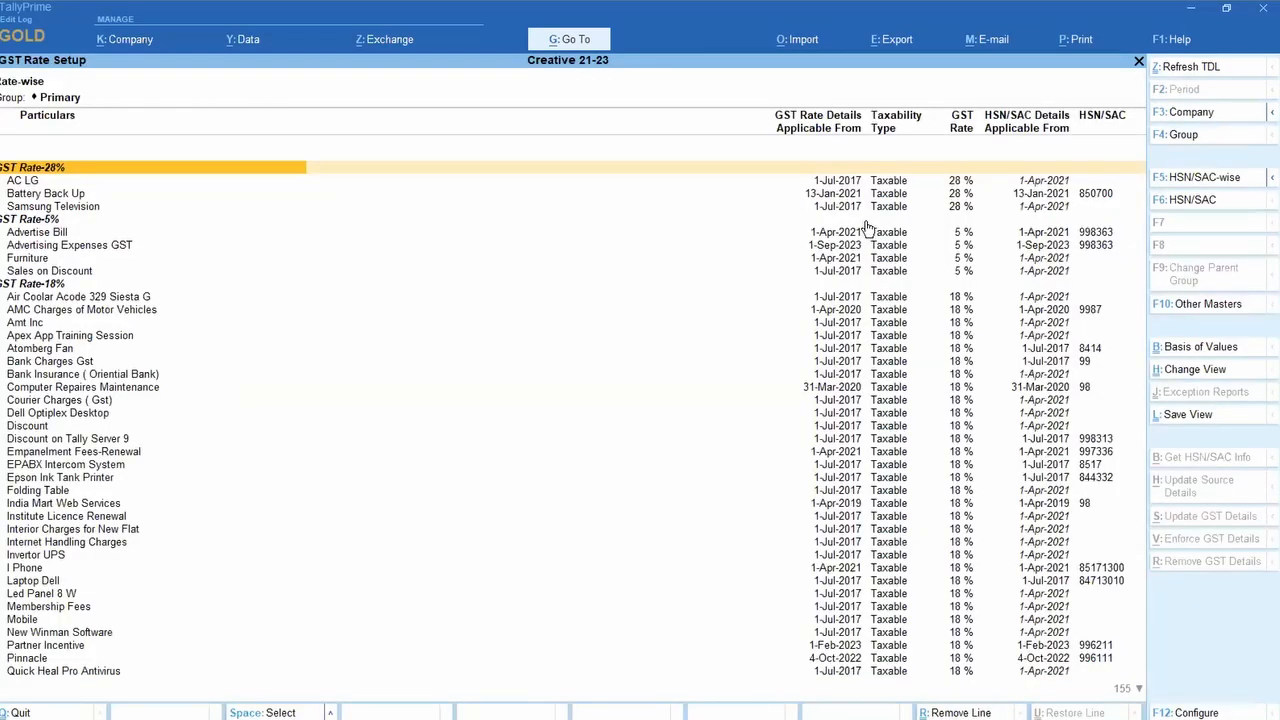
Step: Browse the ledger GST rates down to Bank Charges Gst, then close the report
key("End")
key("Home")
key("Down")
key("Down")
key("Down")
key("Down")
key("Down")
key("Down")
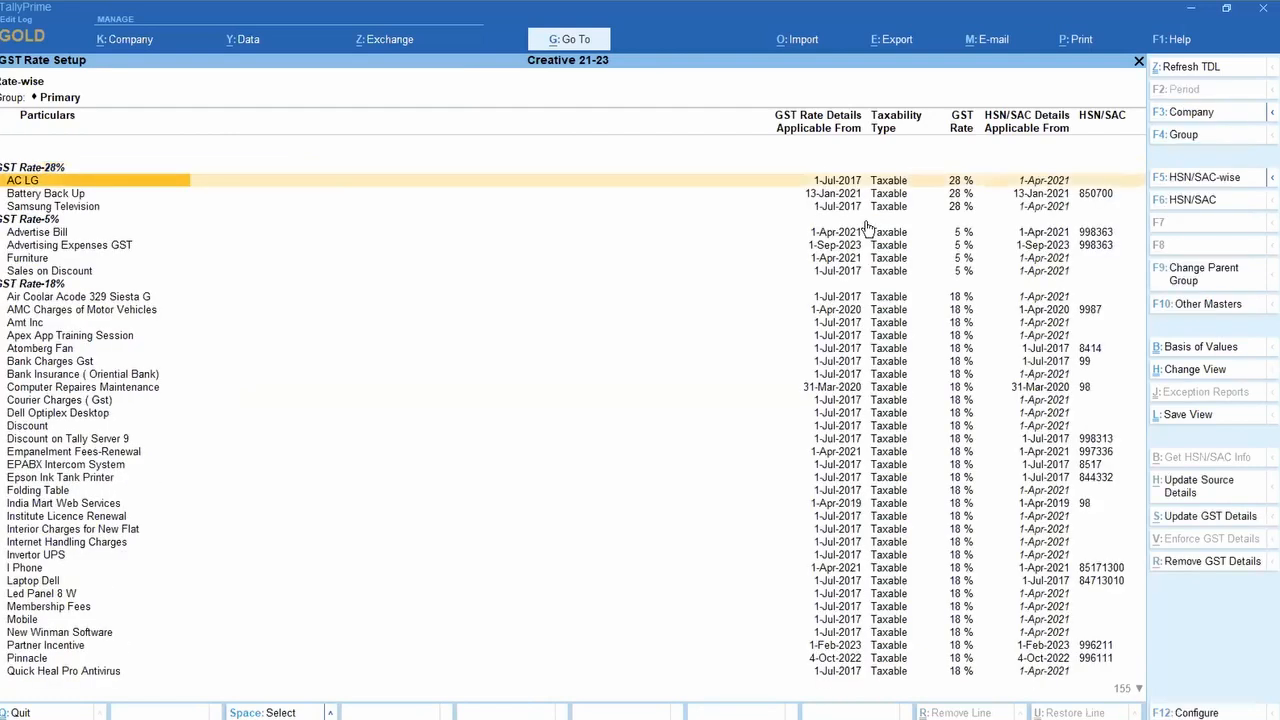
key("Down")
key("Down")
key("Down")
key("Down")
key("Down")
key("Down")
key("Down")
key("Down")
key("Down")
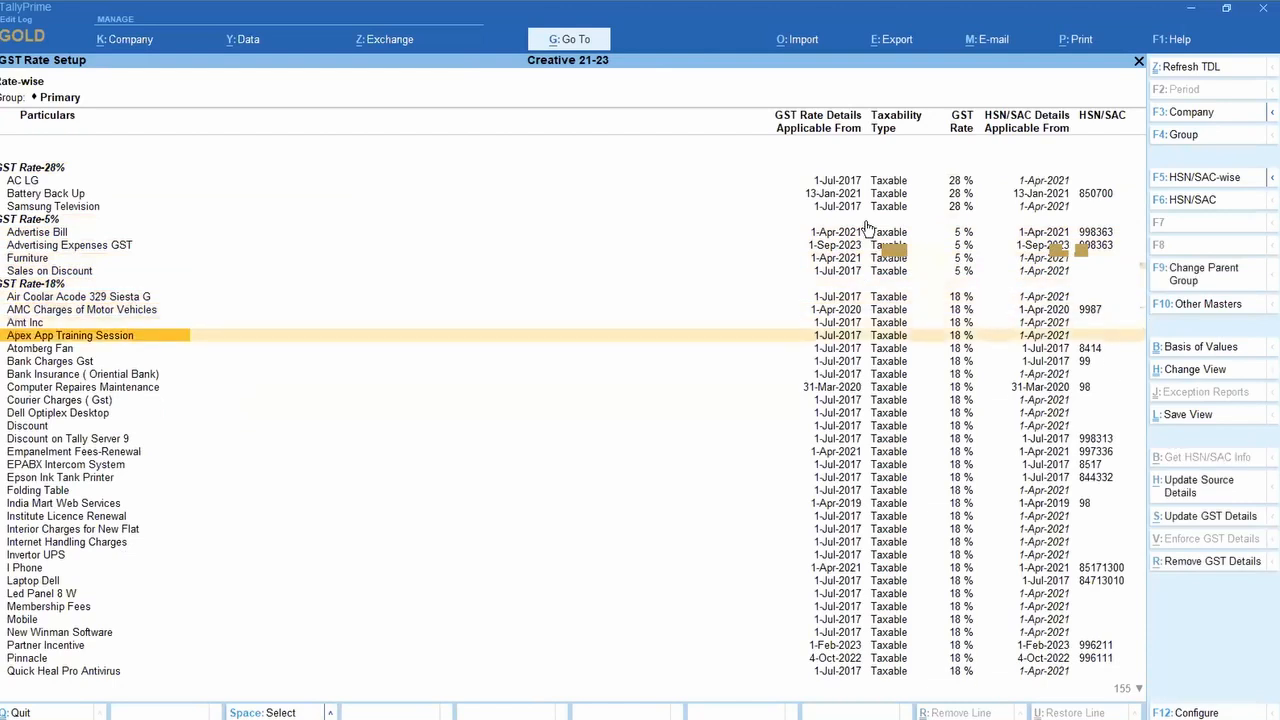
key("Return")
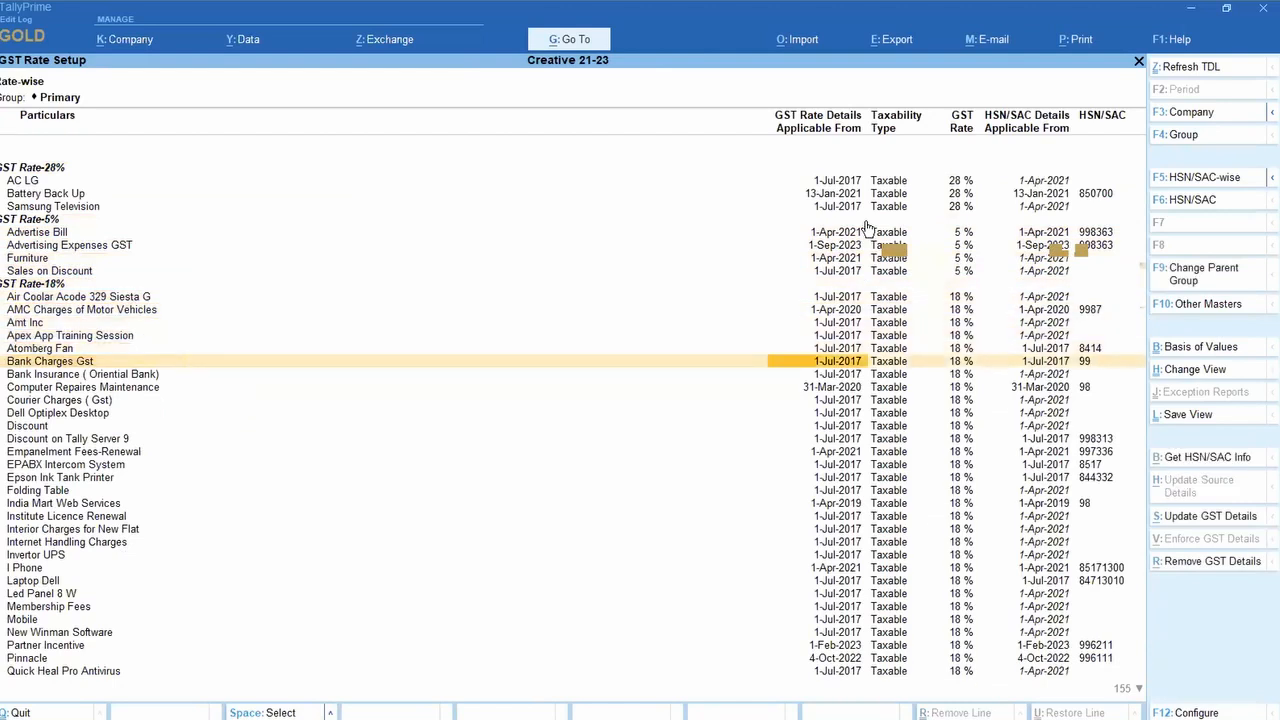
key("Escape")
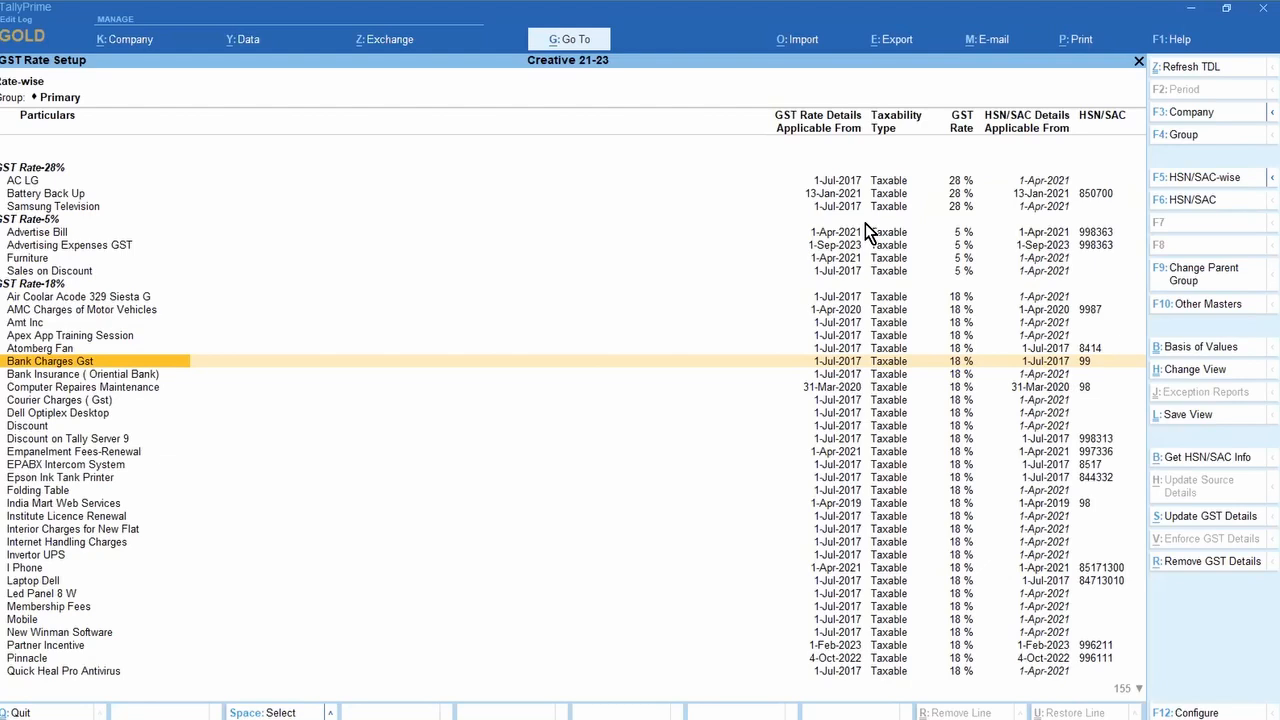
key("Escape")
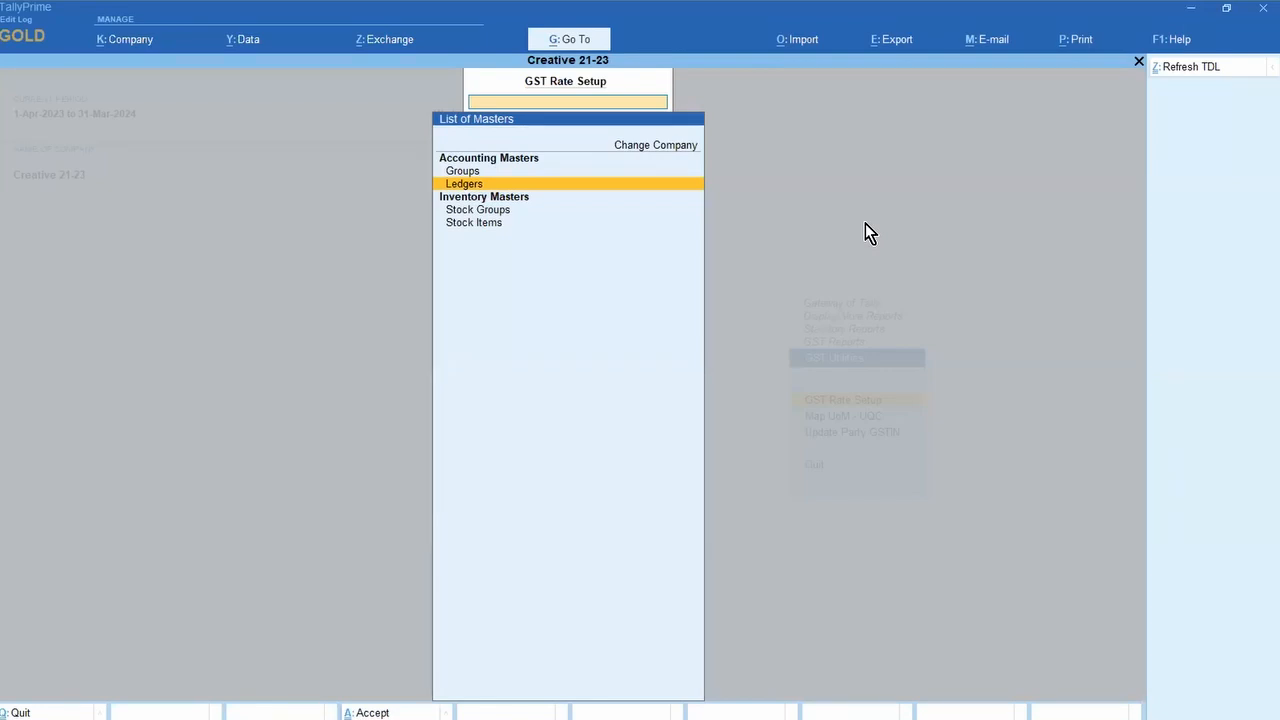
Step: Open the 3Dot Lam Industries Private Limited ledger for alteration
key("Escape")
key("Escape")
key("Escape")
key("Escape")
key("Escape")
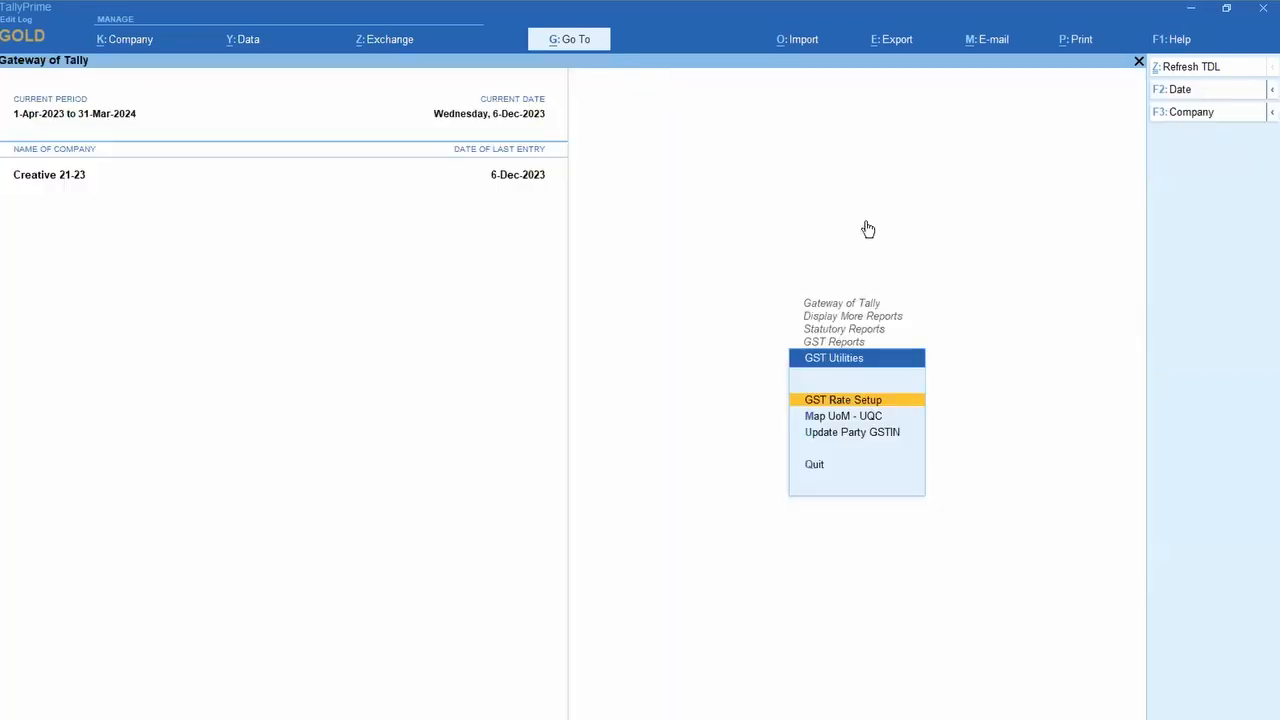
key("Down")
key("Down")
key("Down")
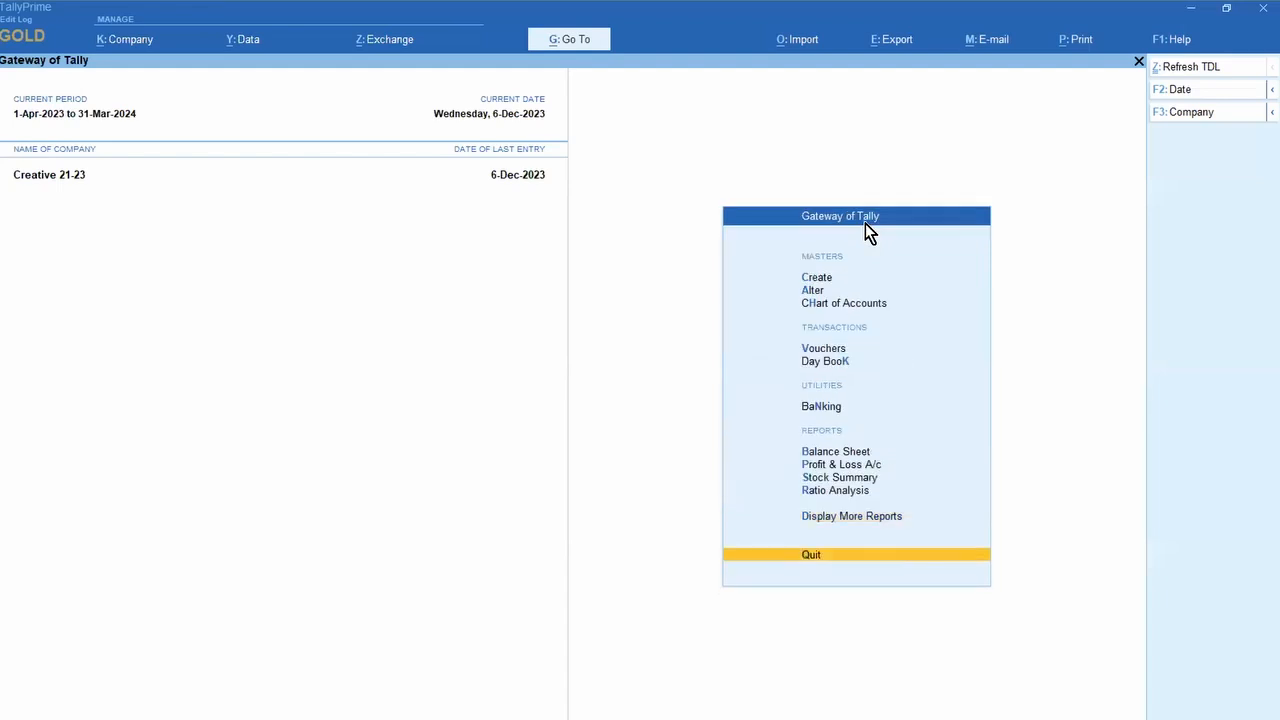
key("Return")
key("Down")
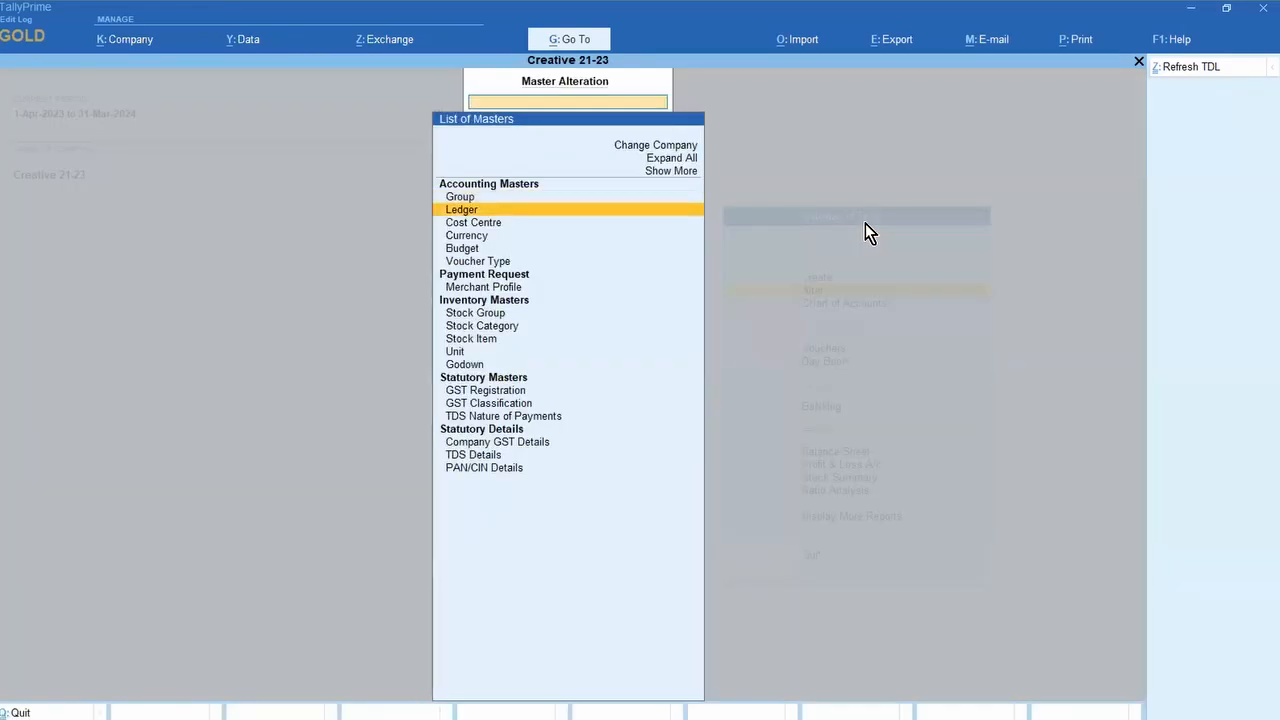
key("Return")
key("Down")
key("Down")
key("Down")
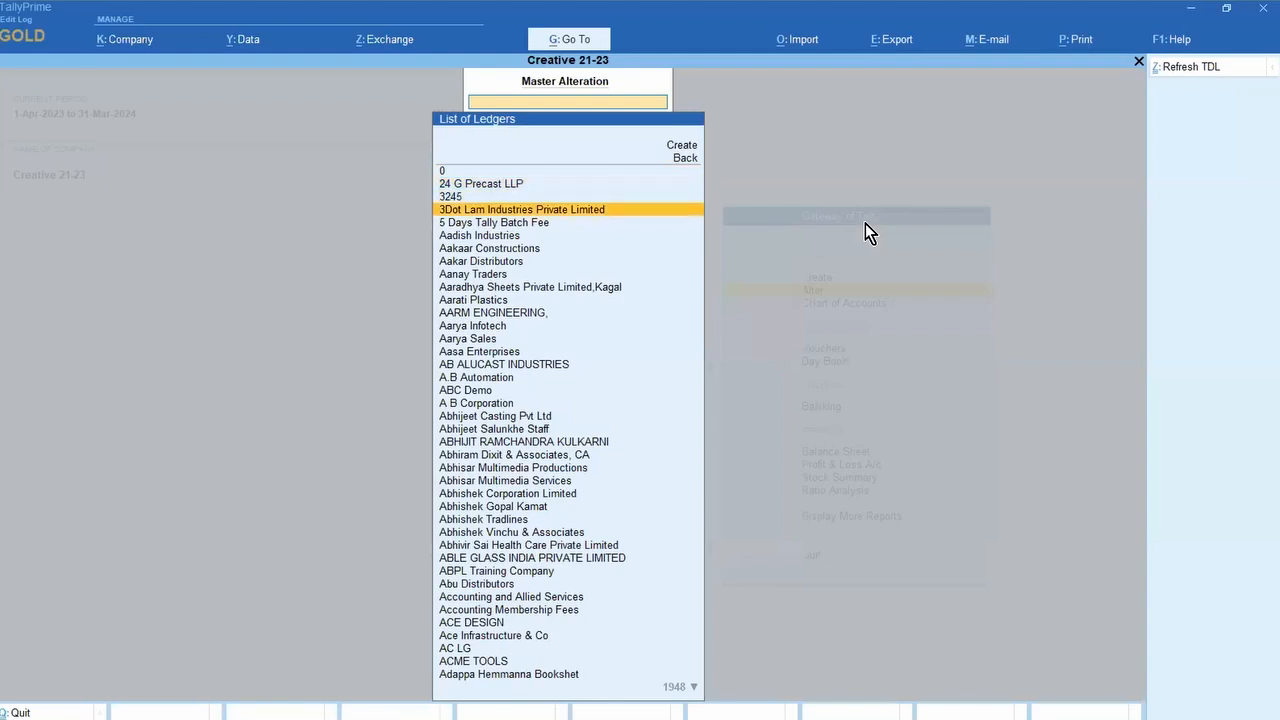
key("Return")
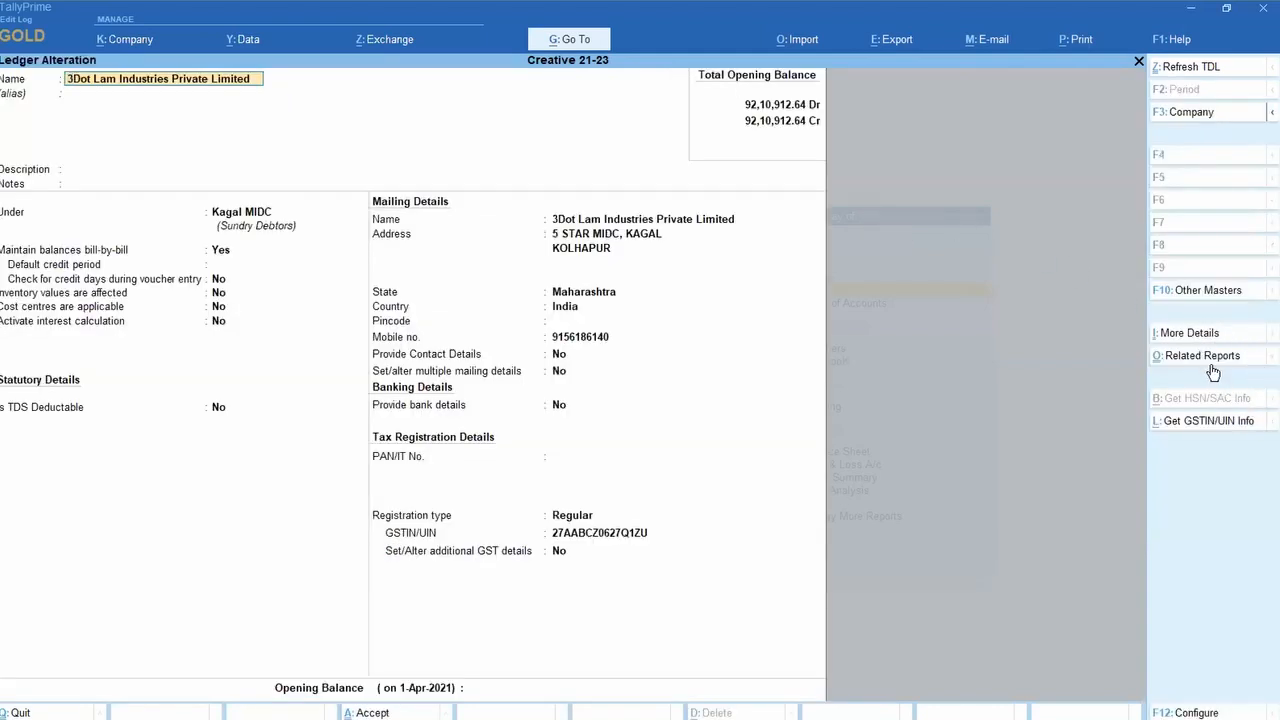
Step: View the ledger's GST Registration Details from More Details and leave them unchanged
left_click(1191, 335)
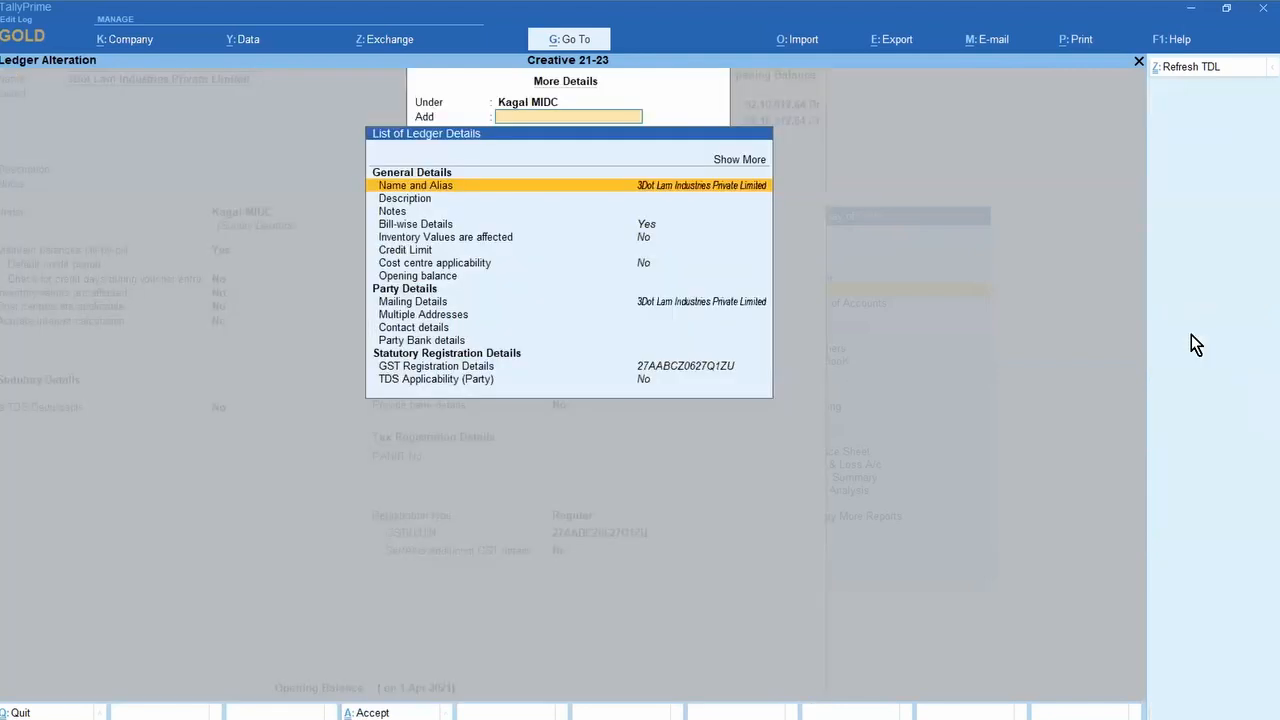
key("Down")
key("Down")
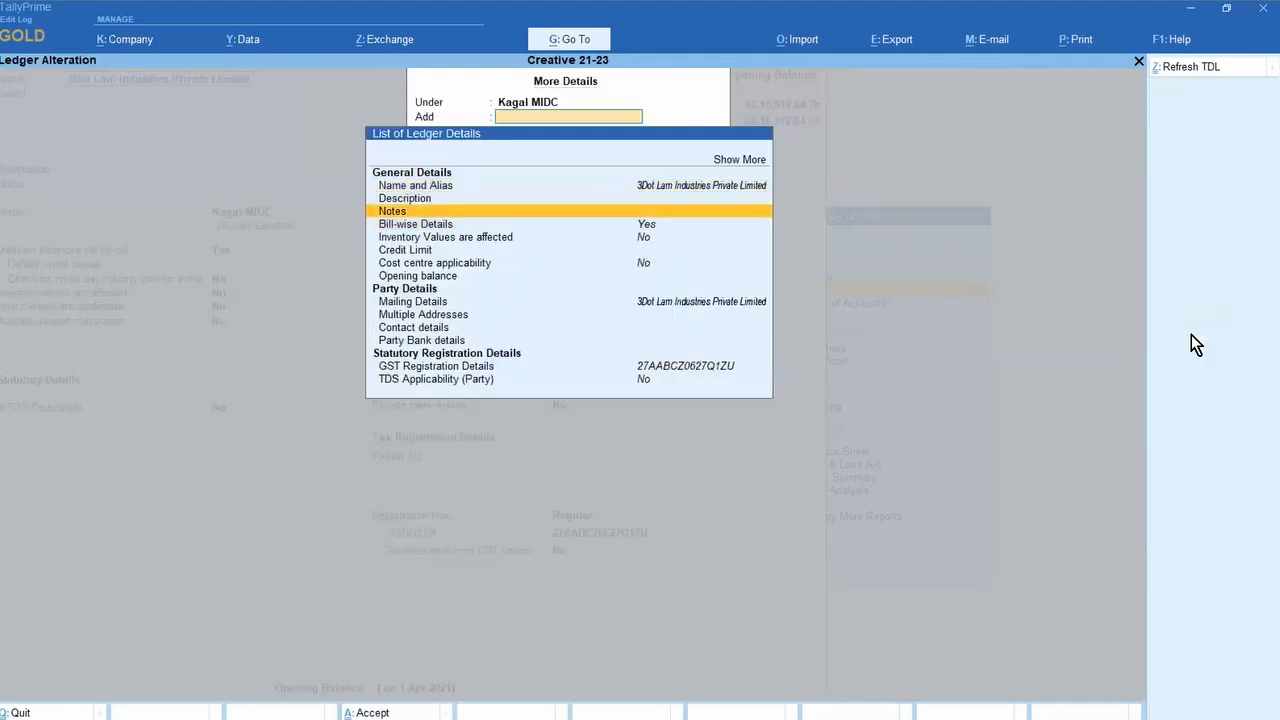
key("Up")
key("Up")
key("Up")
key("Return")
key("Down")
key("Down")
key("Down")
key("Down")
key("Down")
key("Down")
key("Down")
key("Down")
key("Down")
key("Down")
key("Down")
key("Down")
key("Down")
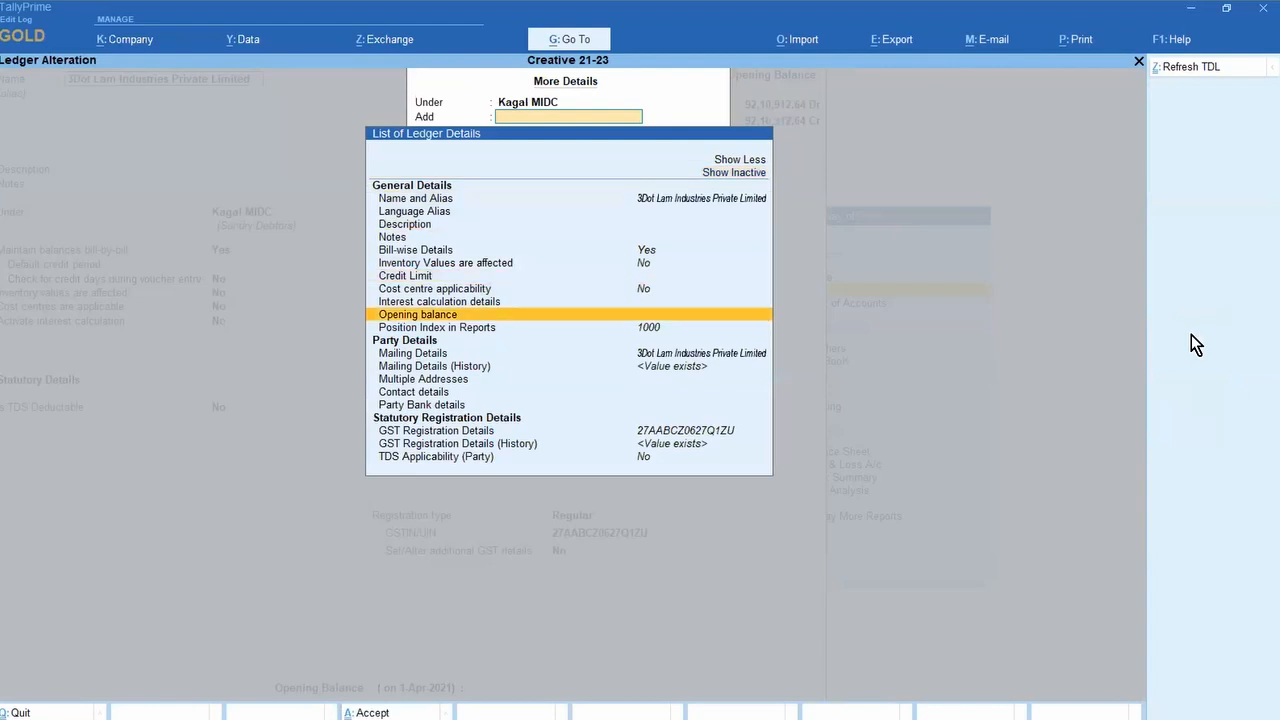
key("Down")
key("Down")
key("Down")
key("Down")
key("Down")
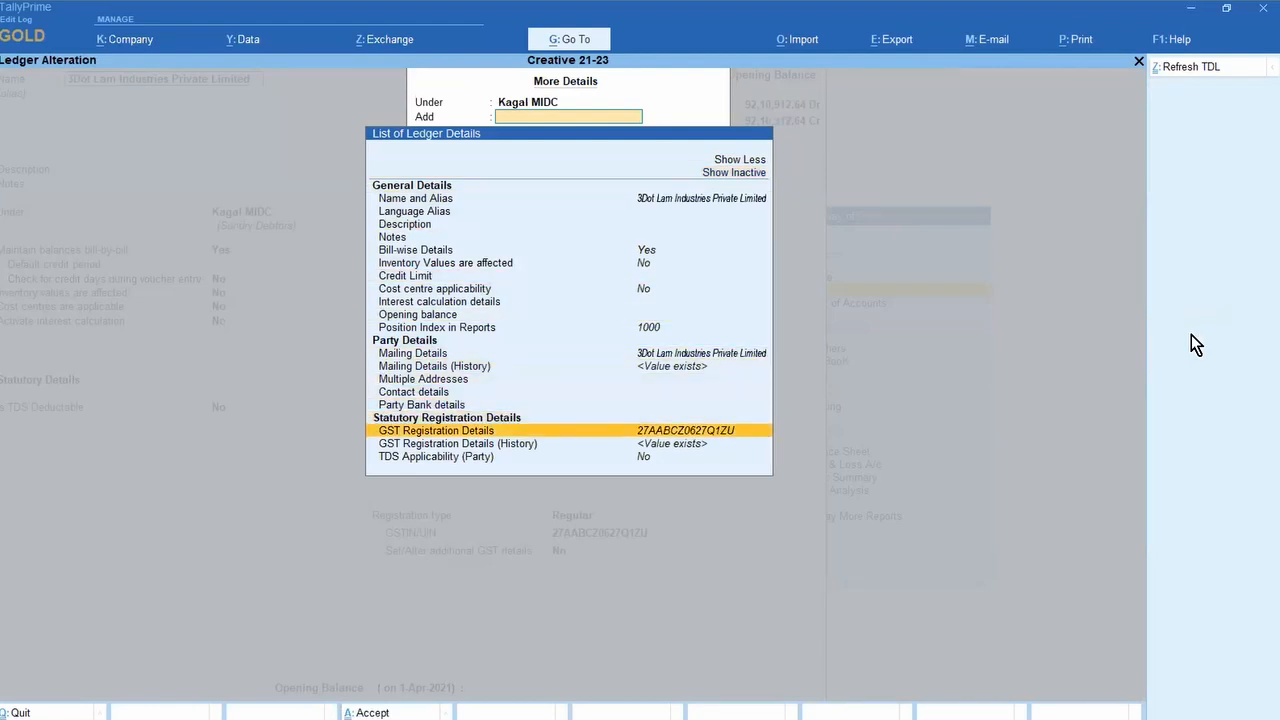
key("Return")
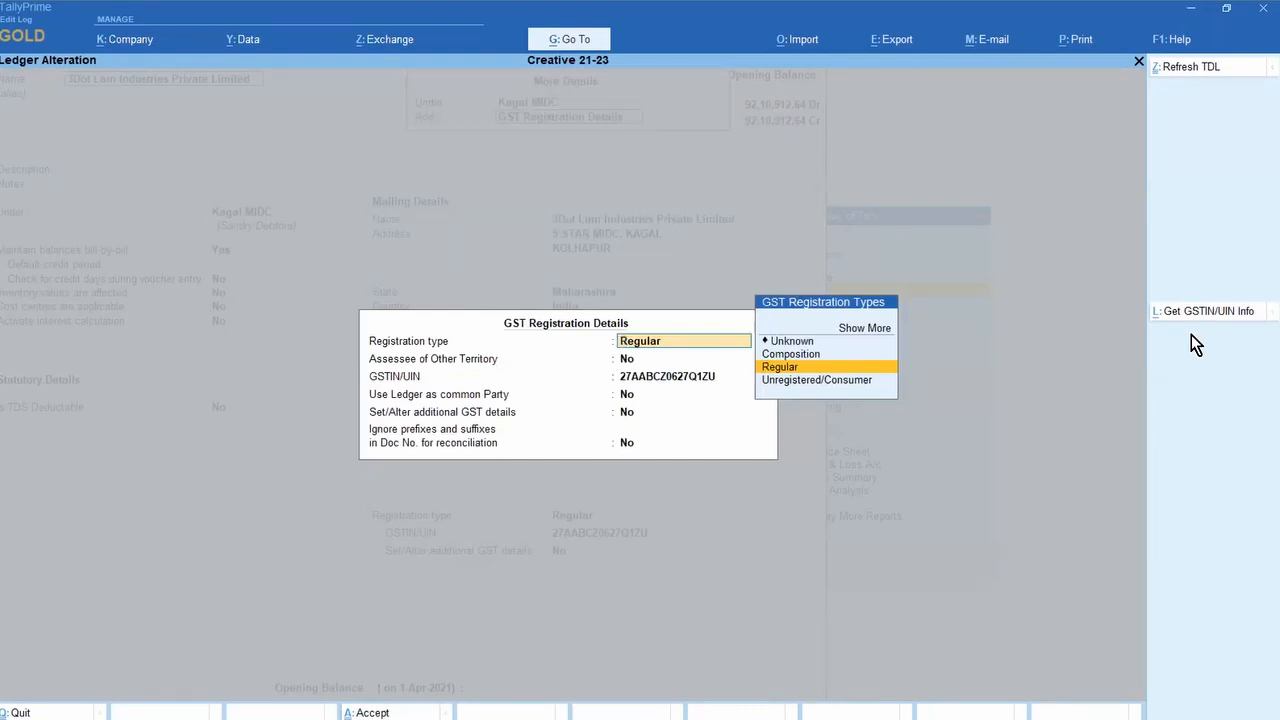
key("Escape")
key("y")
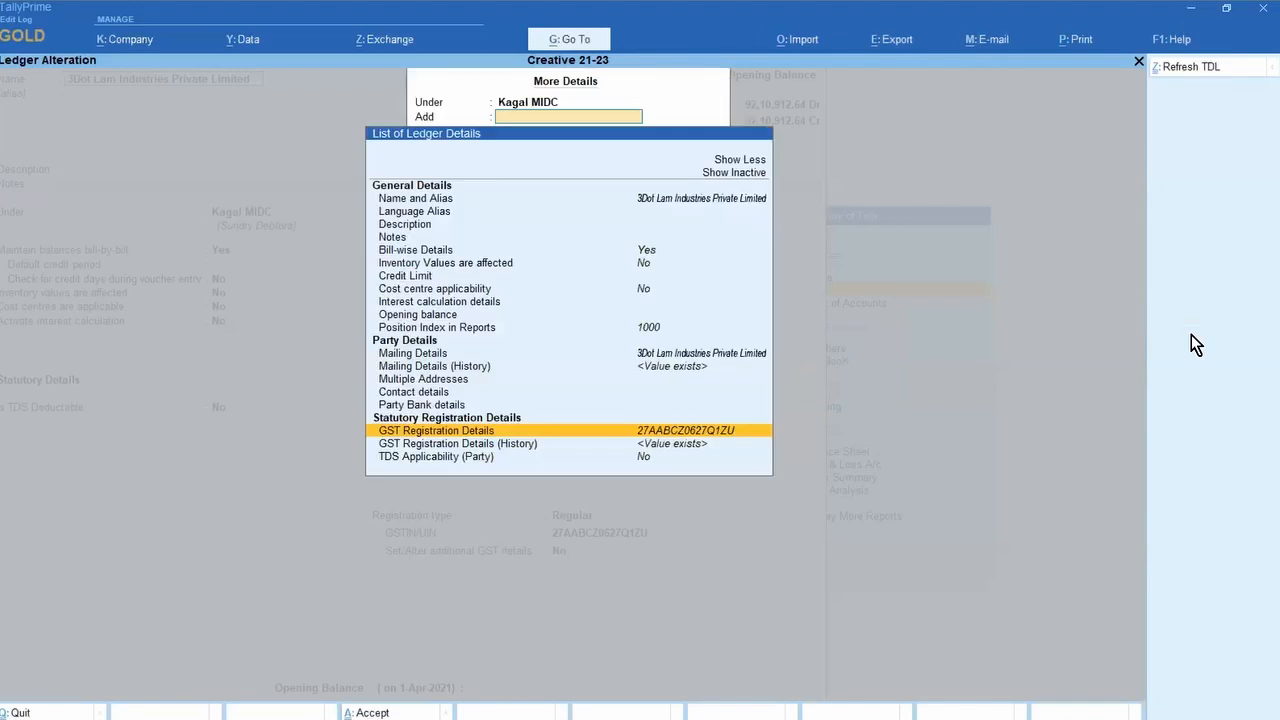
Step: Review the ledger's GST registration history, then close it and the details list
key("Down")
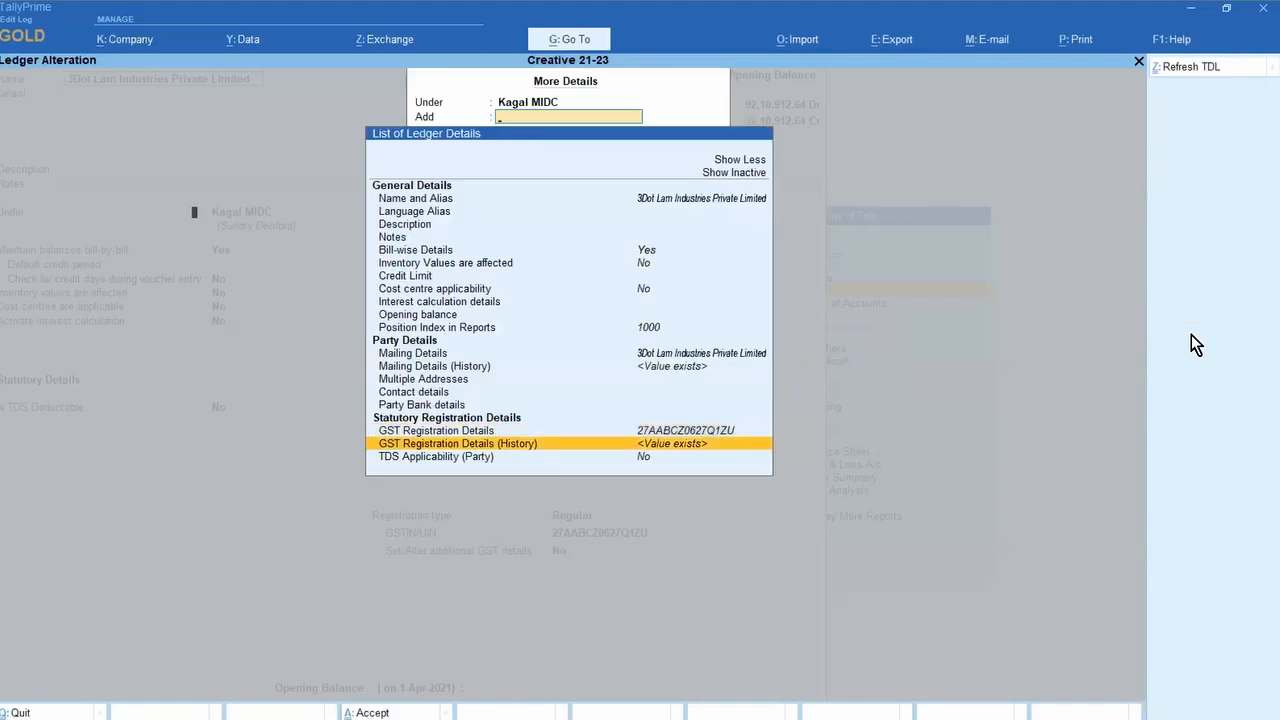
key("Return")
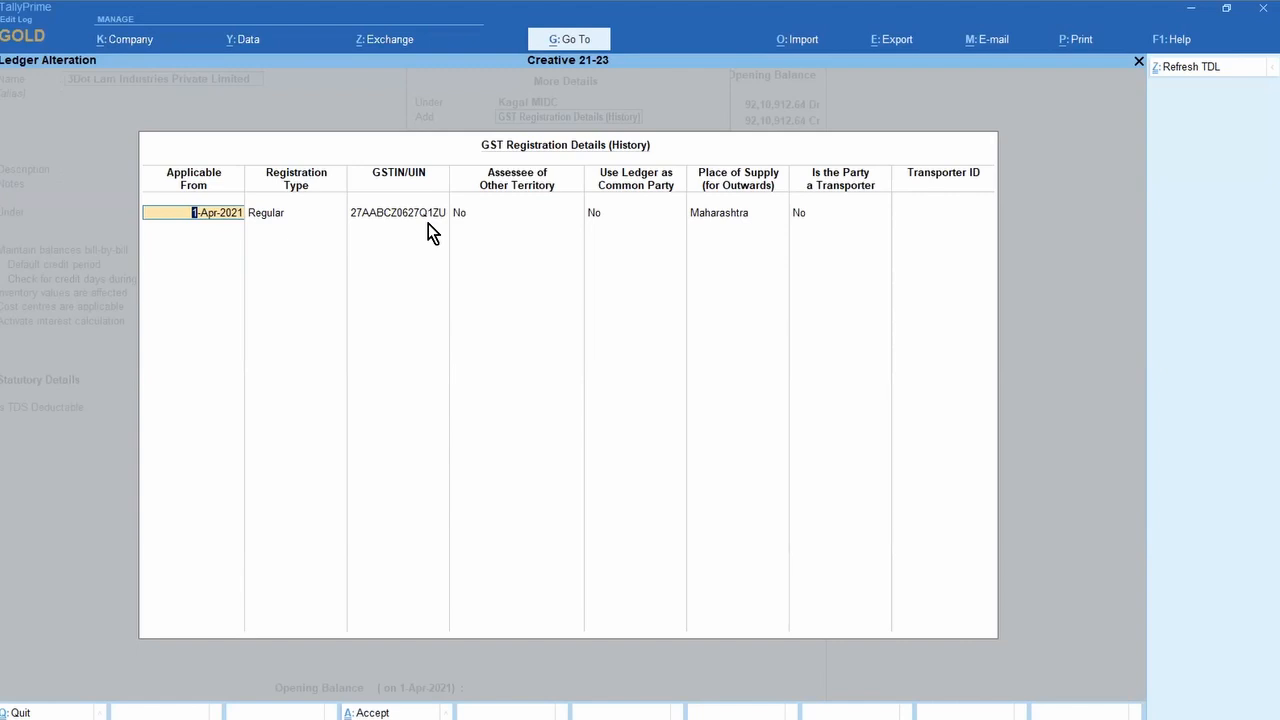
key("Escape")
key("Escape")
key("y")
key("Escape")
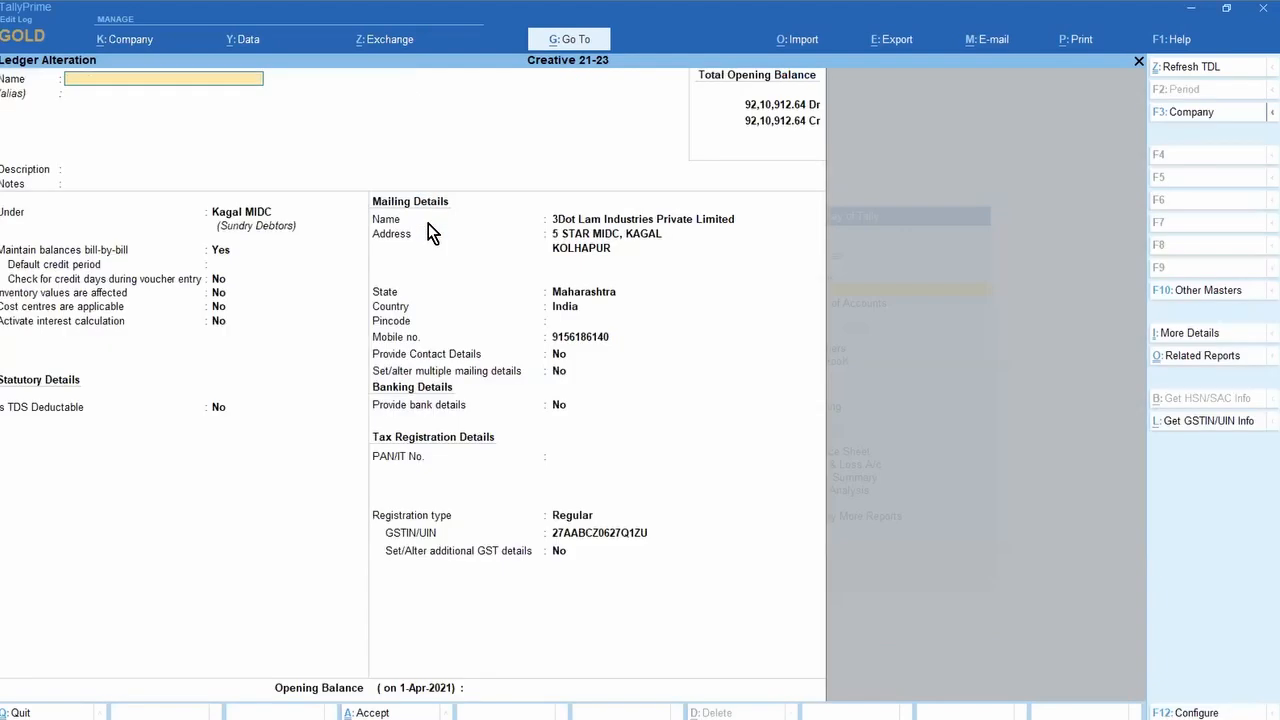
key("Escape")
Step: Quit the 3Dot Lam ledger without saving, returning to the list of masters, and briefly open the Start menu
key("y")
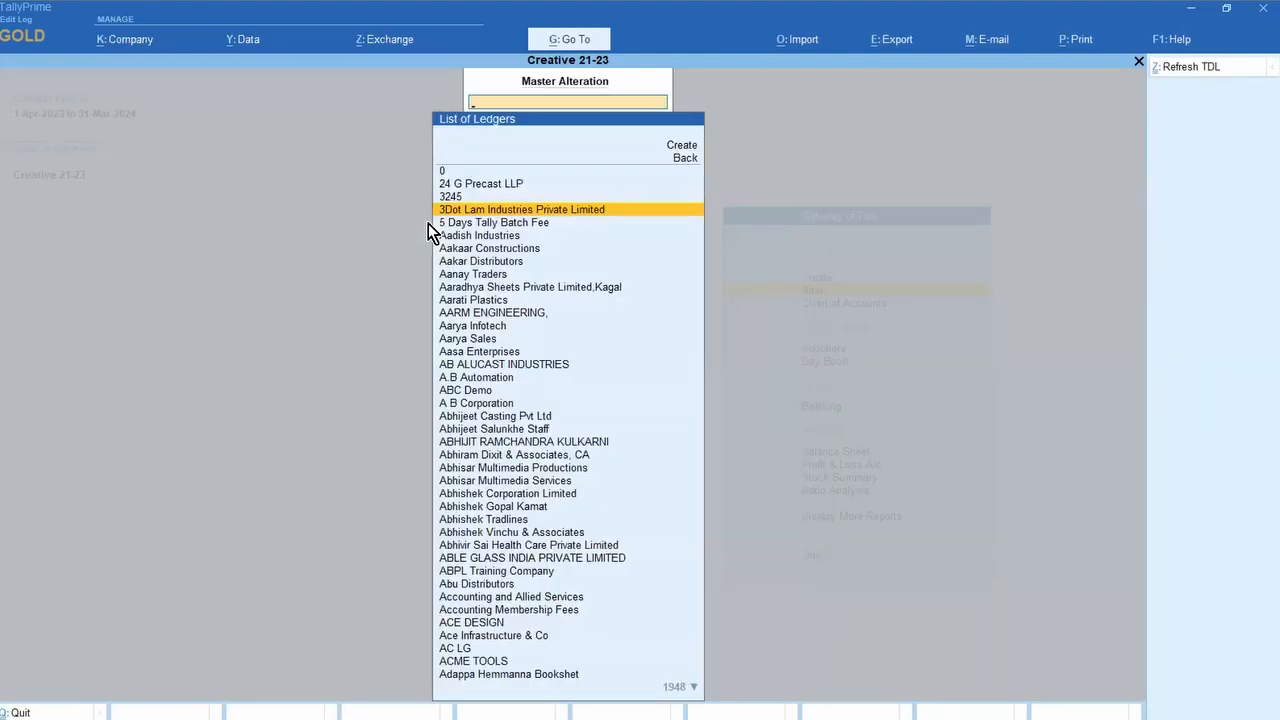
key("BackSpace")
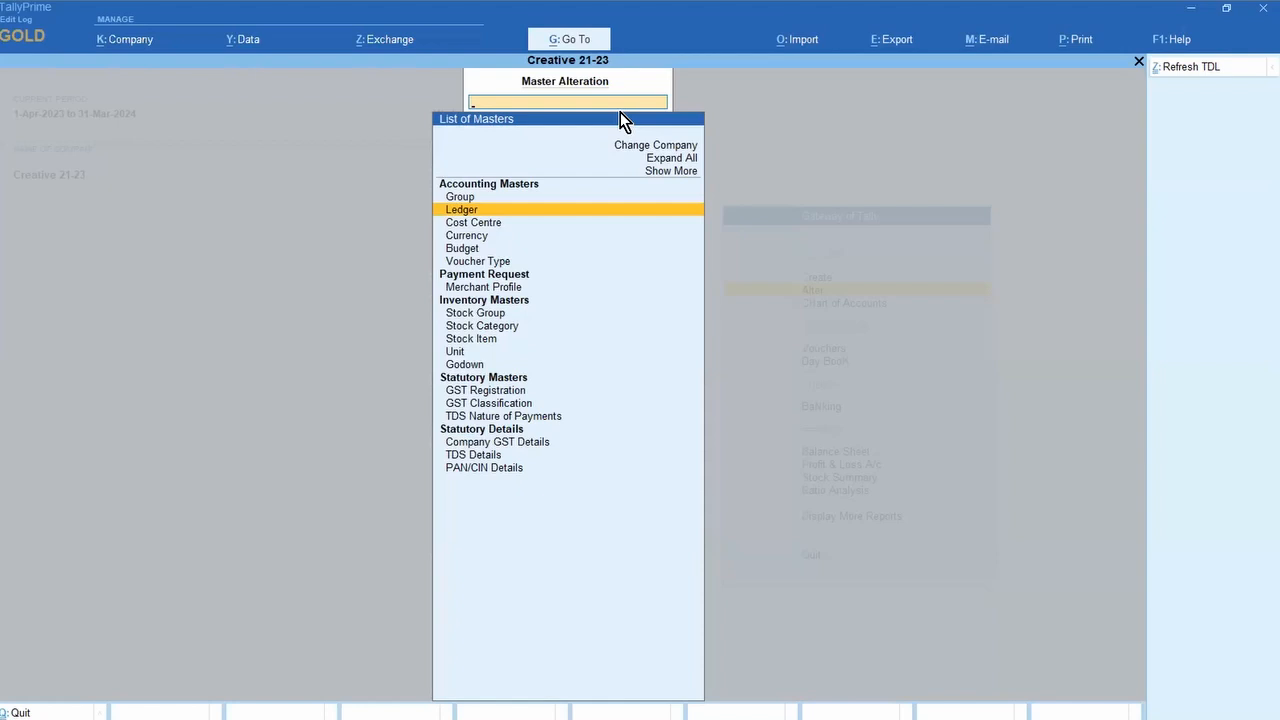
key("super")
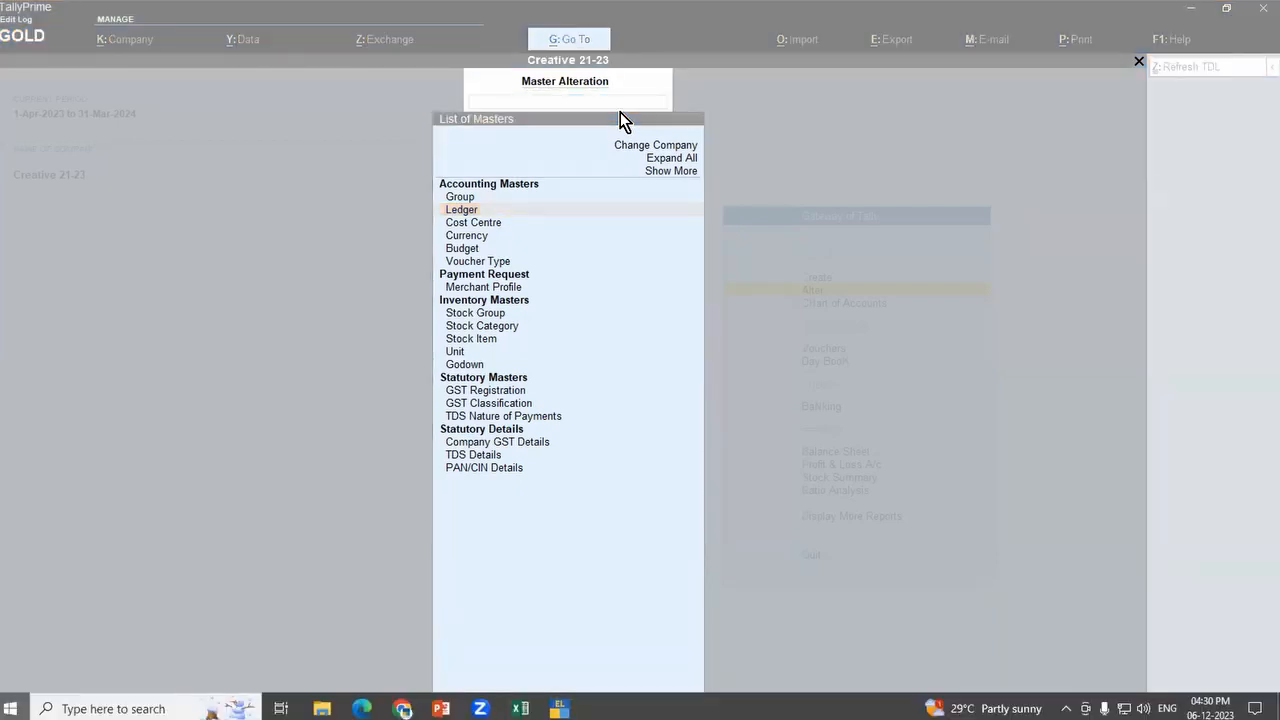
key("Escape")
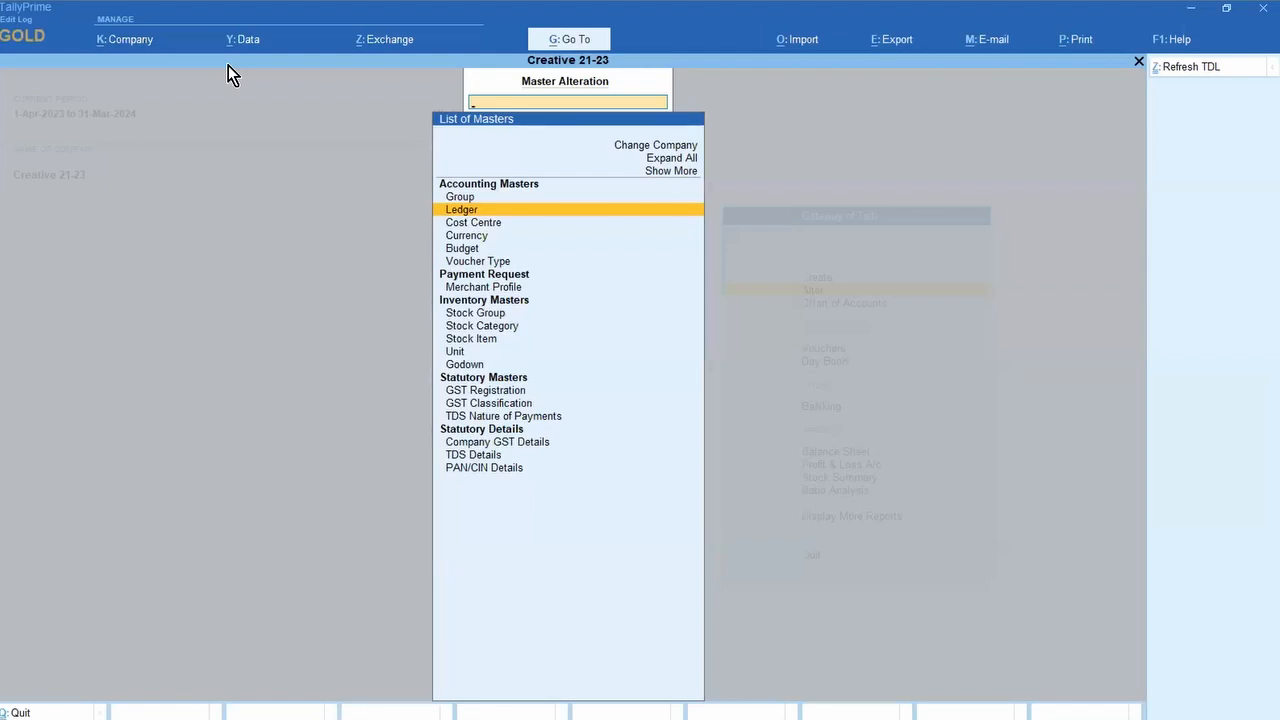
key("super")
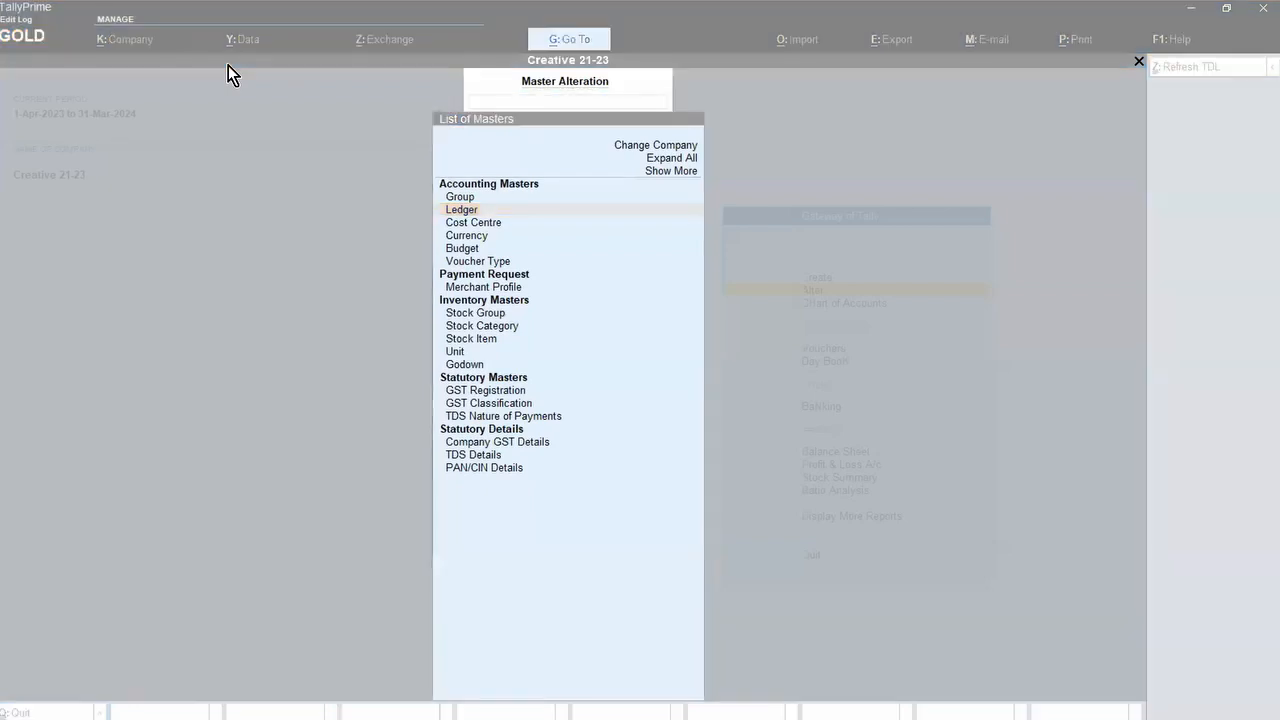